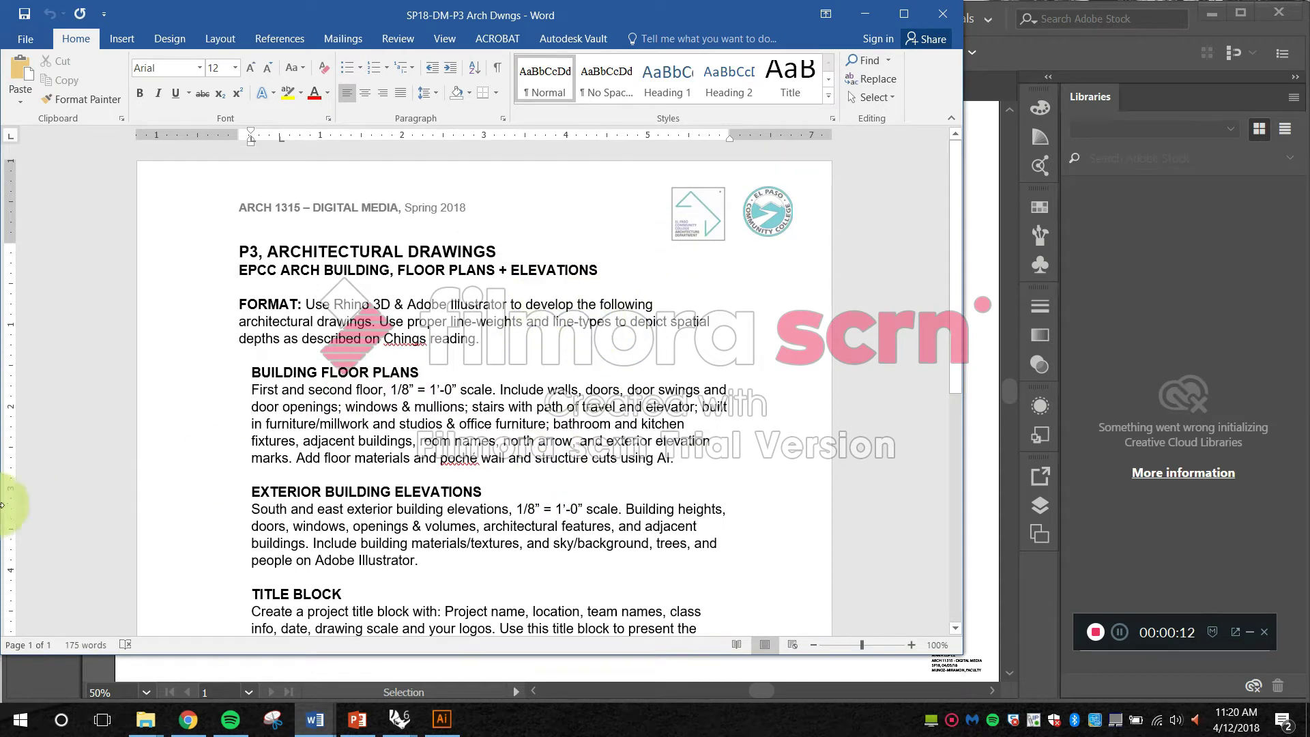
Step: Minimize the open Word and Illustrator windows, move the Arch Illustration Exmpls folder beside the ASSMBL PDF on the desktop, and open it
click(865, 15)
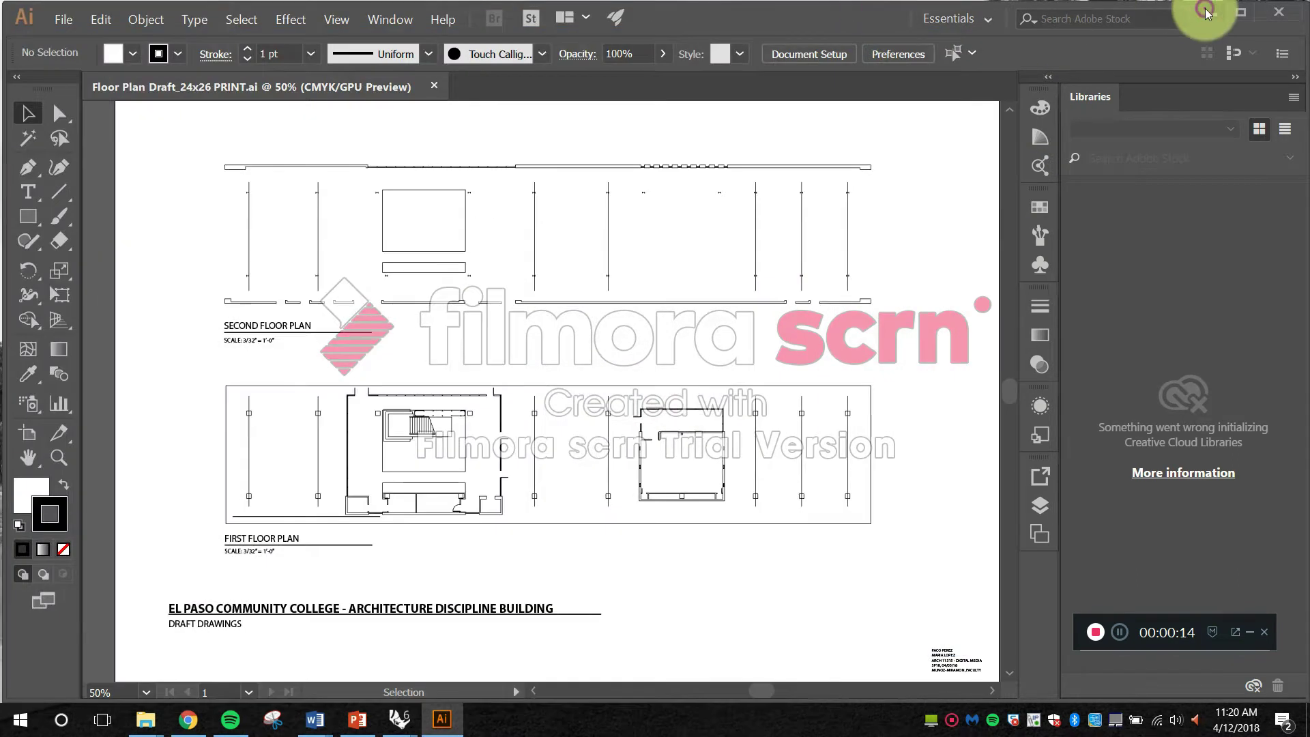
click(1212, 13)
double_click(850, 187)
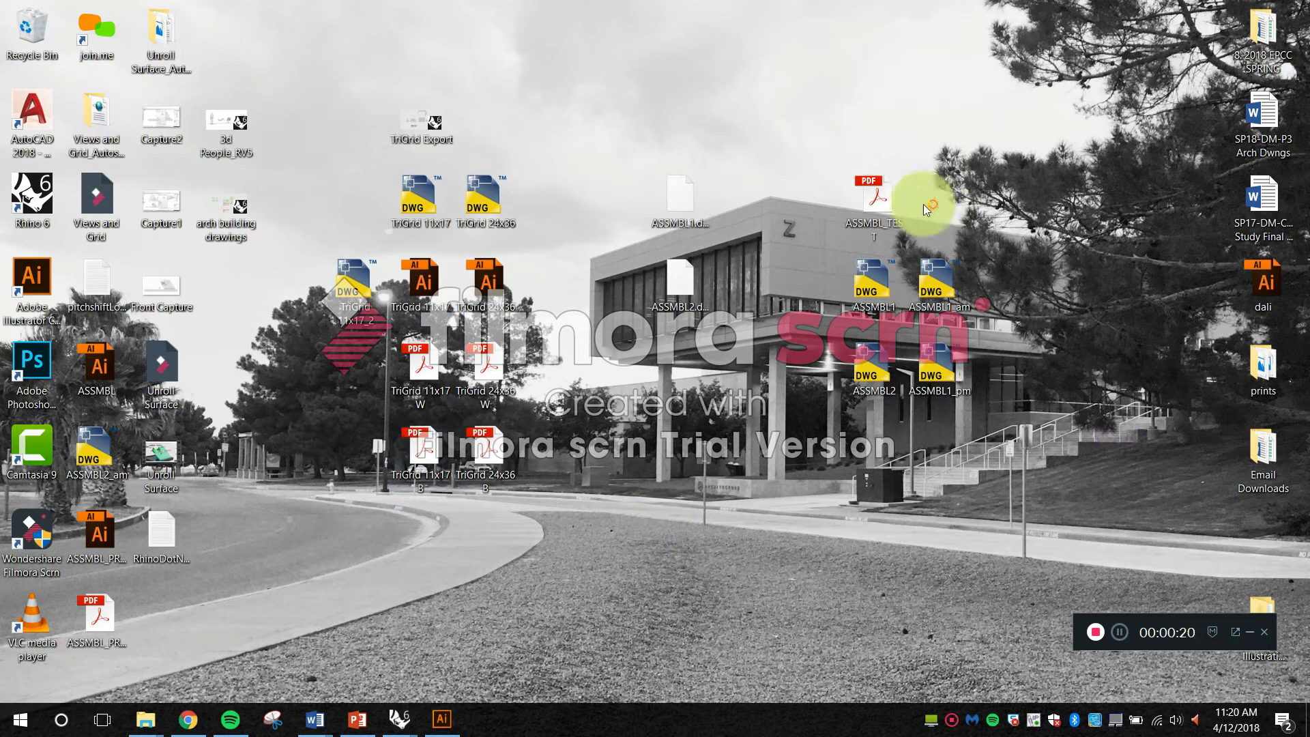
click(1259, 595)
drag(1128, 334, 822, 196)
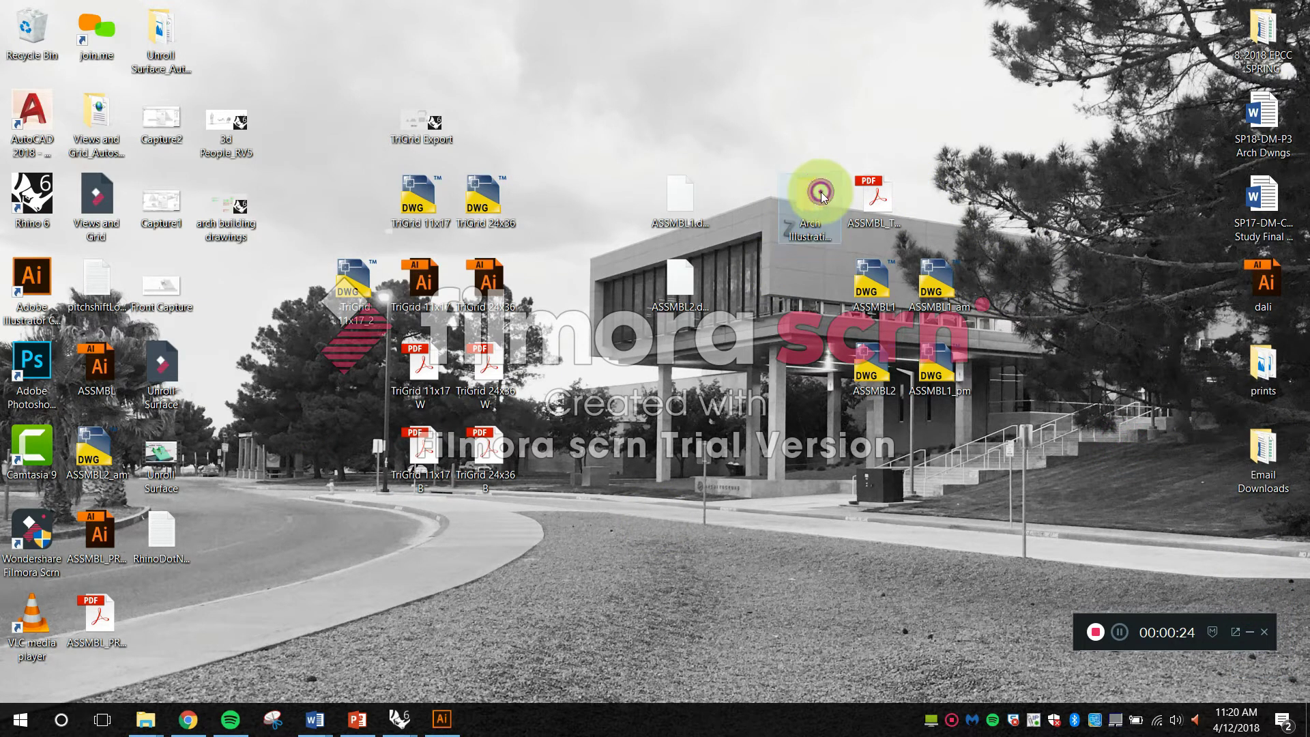
double_click(822, 196)
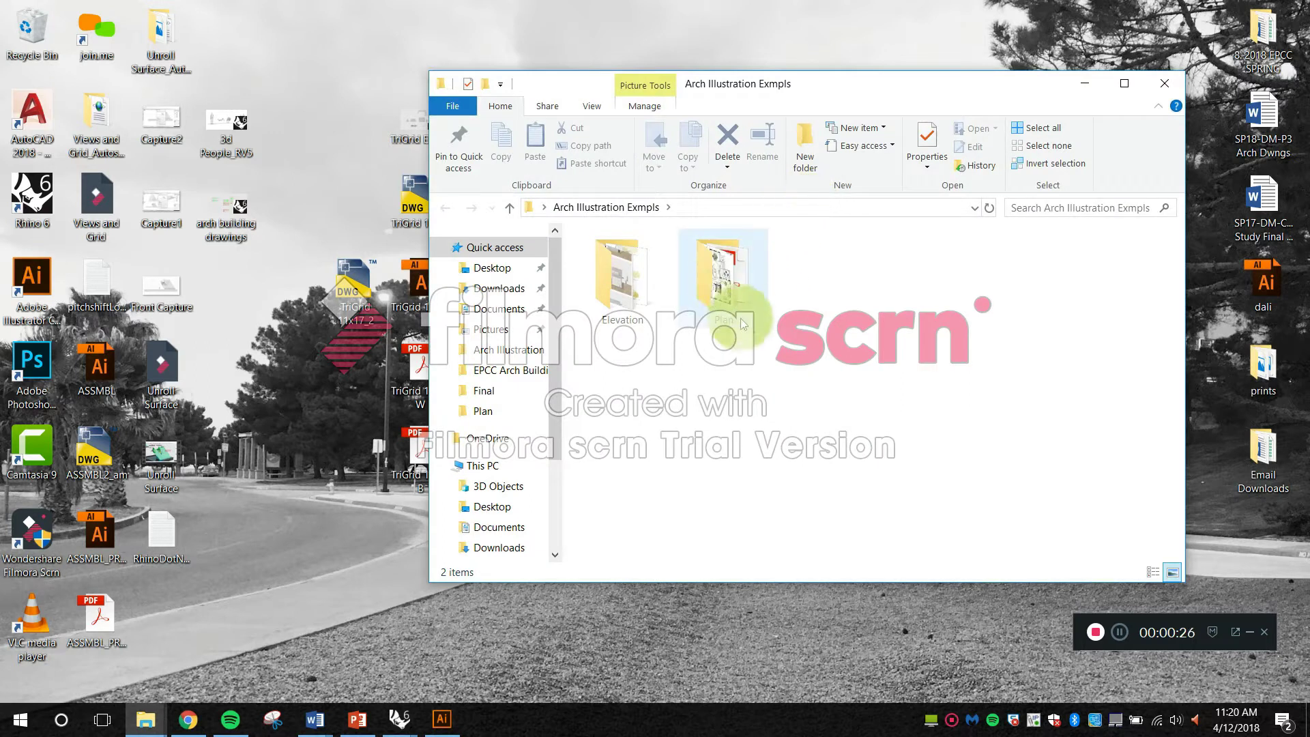
Step: Look through the Elevation folder of example drawings, return to the parent folder, and open the Plan folder
double_click(628, 265)
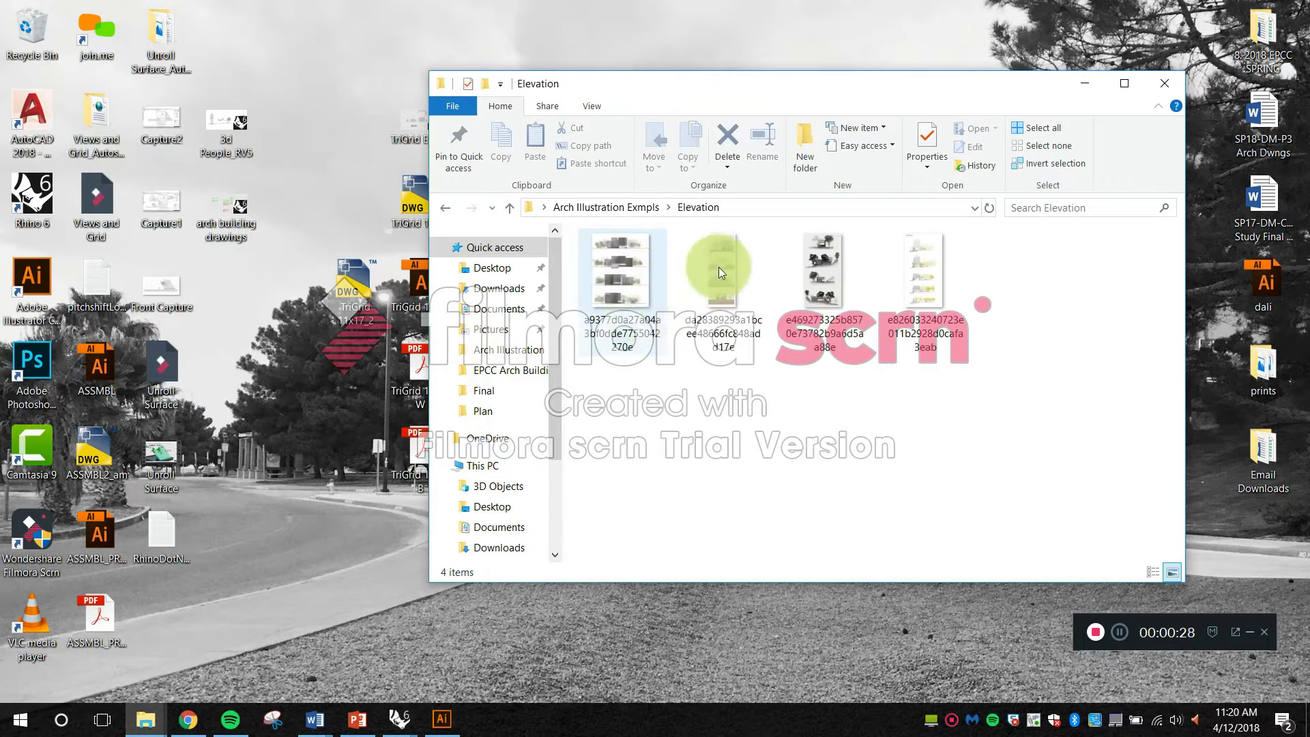
click(445, 206)
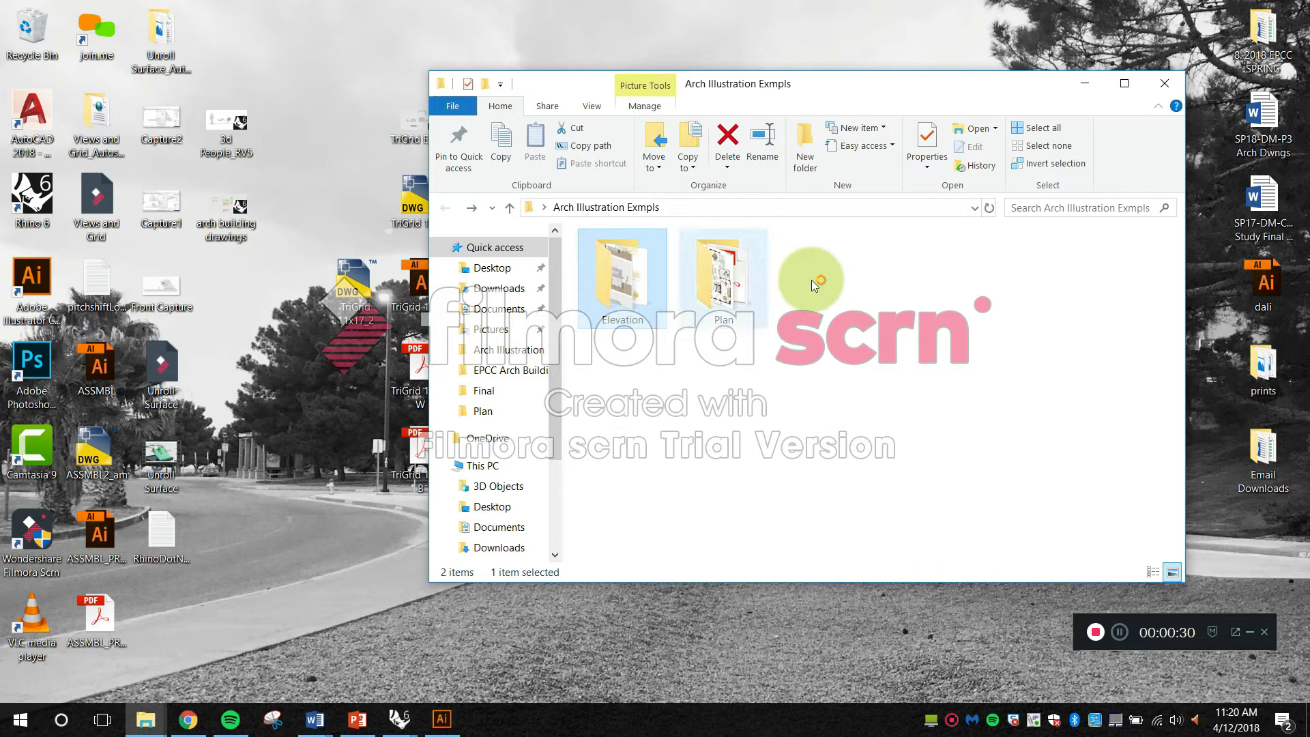
double_click(727, 293)
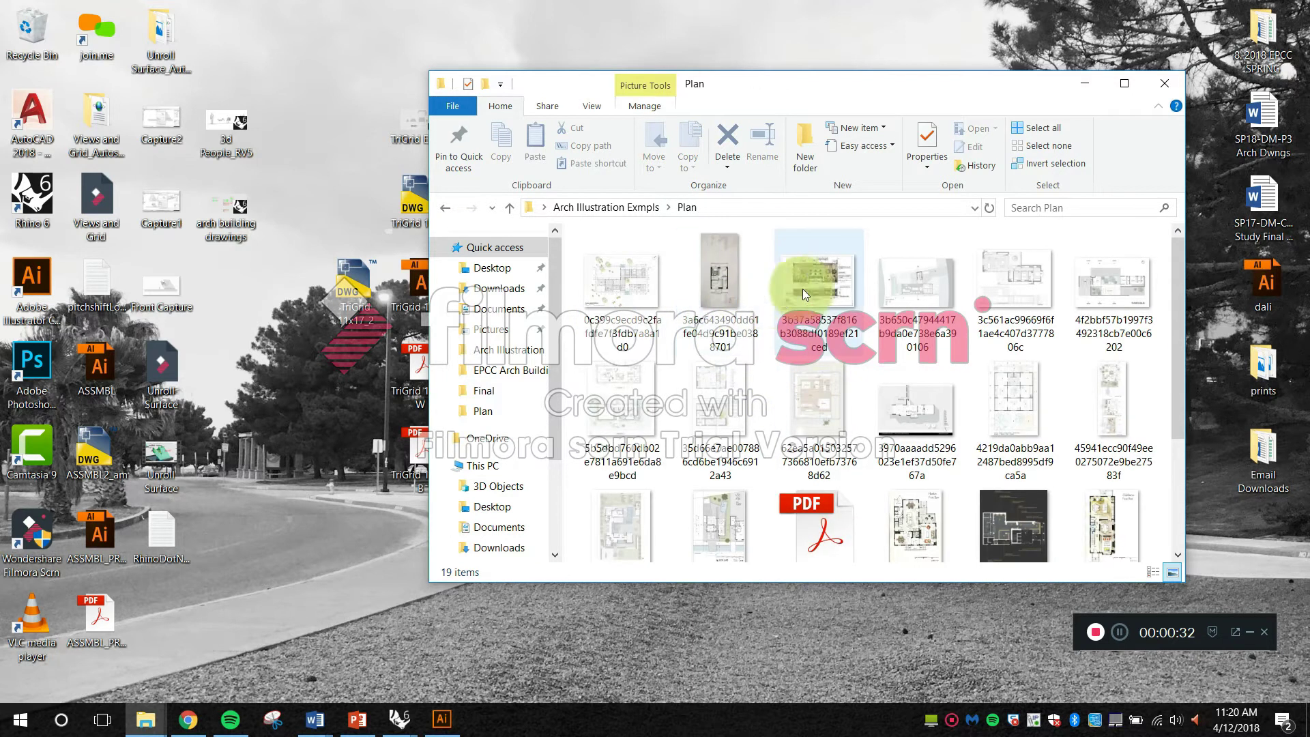
Step: Open the Arch. Illstrtn. Exmpls. PDF from the Plan folder and fit its whole first page in the window
scroll(1038, 469, down, 3)
click(824, 364)
double_click(824, 365)
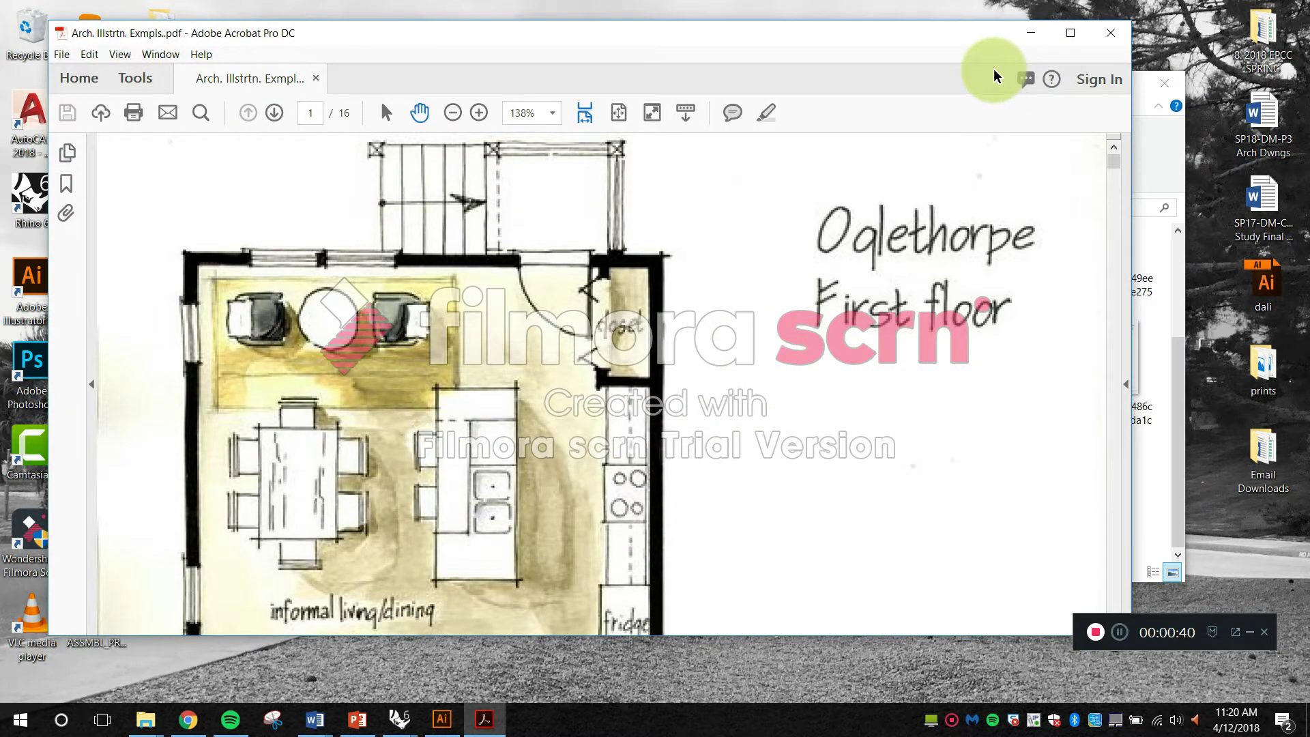
click(619, 113)
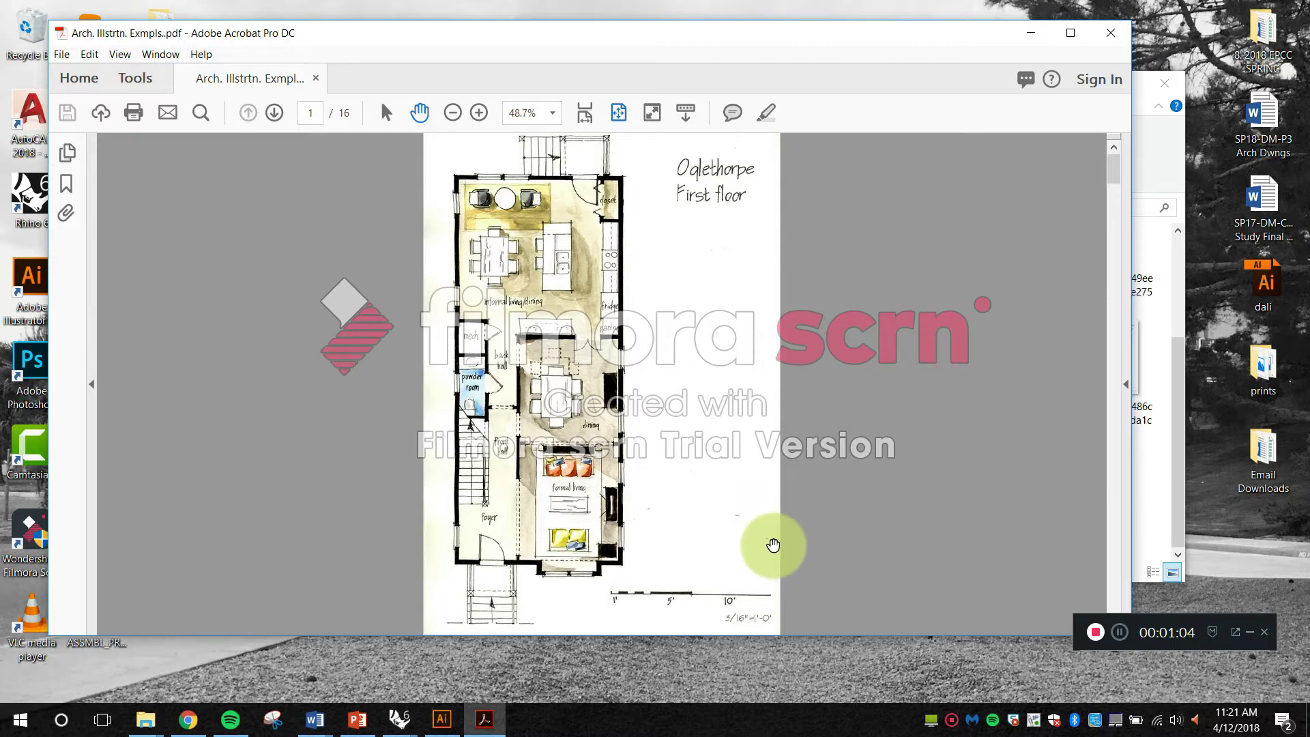
drag(669, 39, 645, 36)
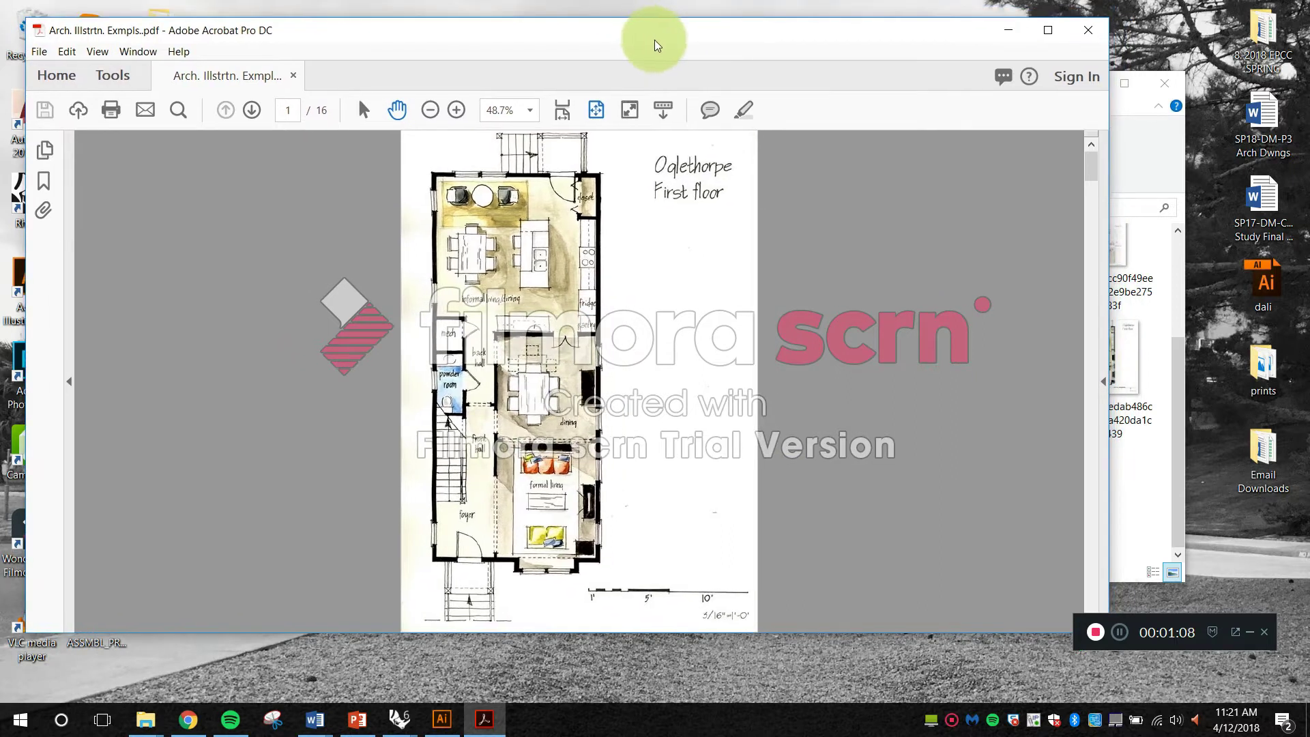
click(663, 47)
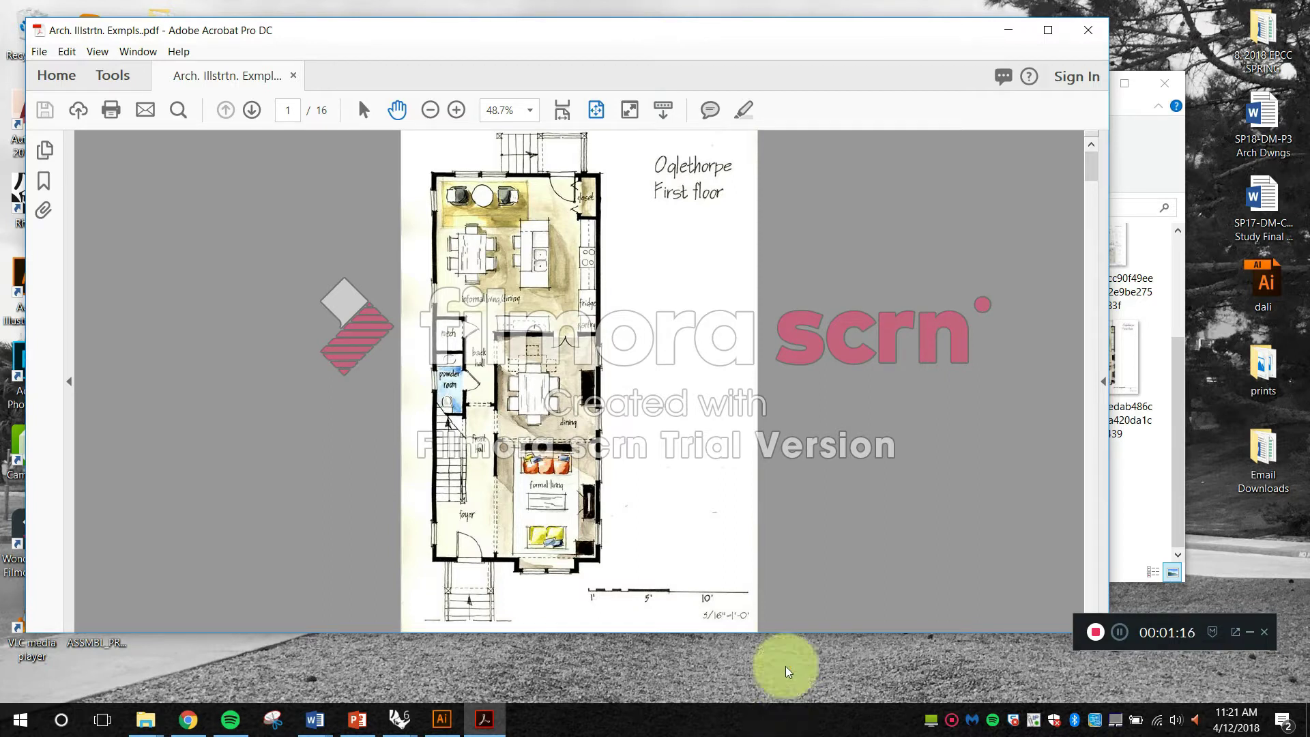
drag(1158, 624, 1167, 647)
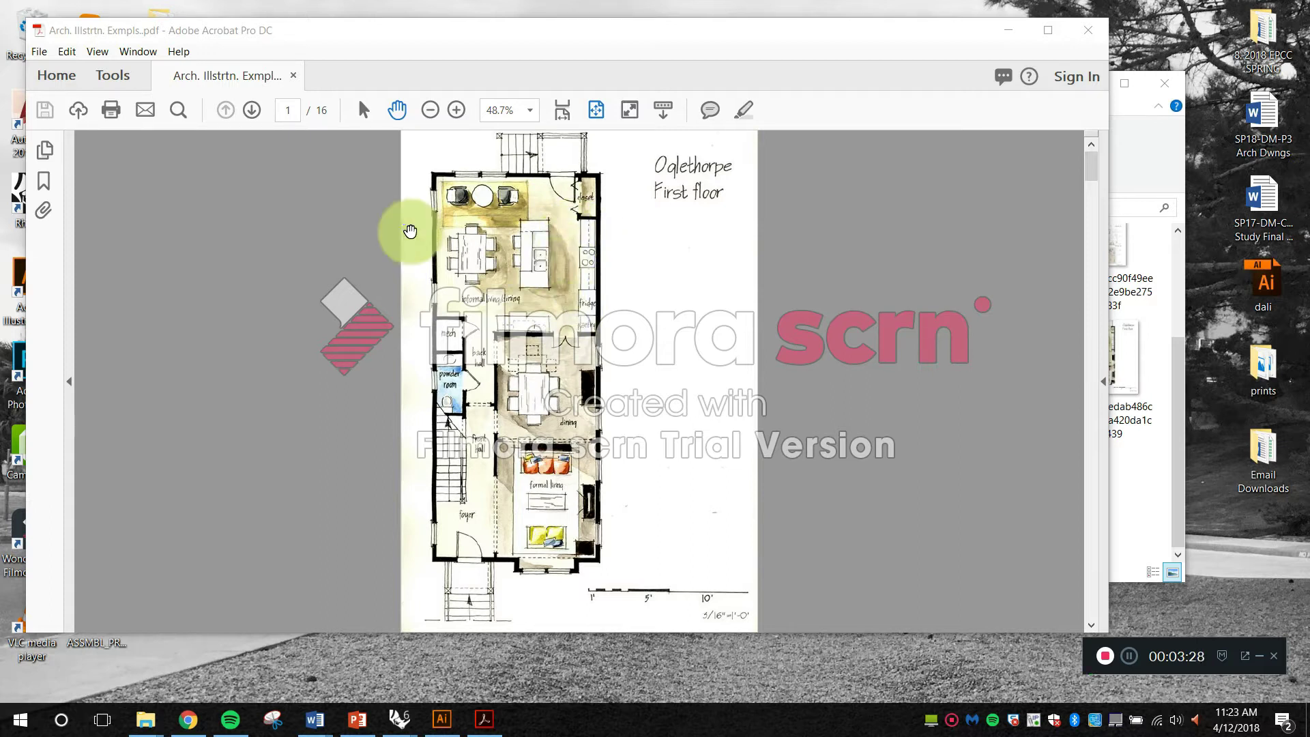
Step: Try reading mode and a fit-to-width view of the Oglethorpe First floor page, and set the zoom to 75%
click(623, 109)
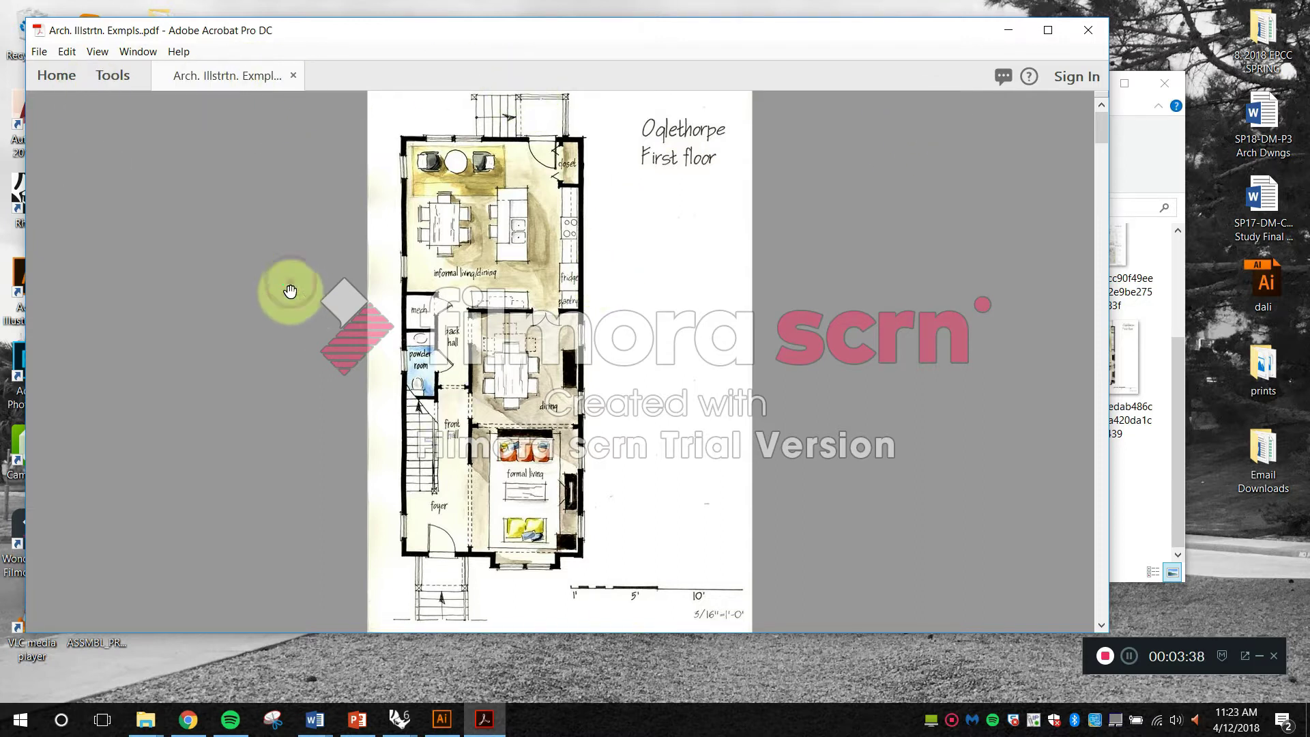
key(Escape)
click(561, 110)
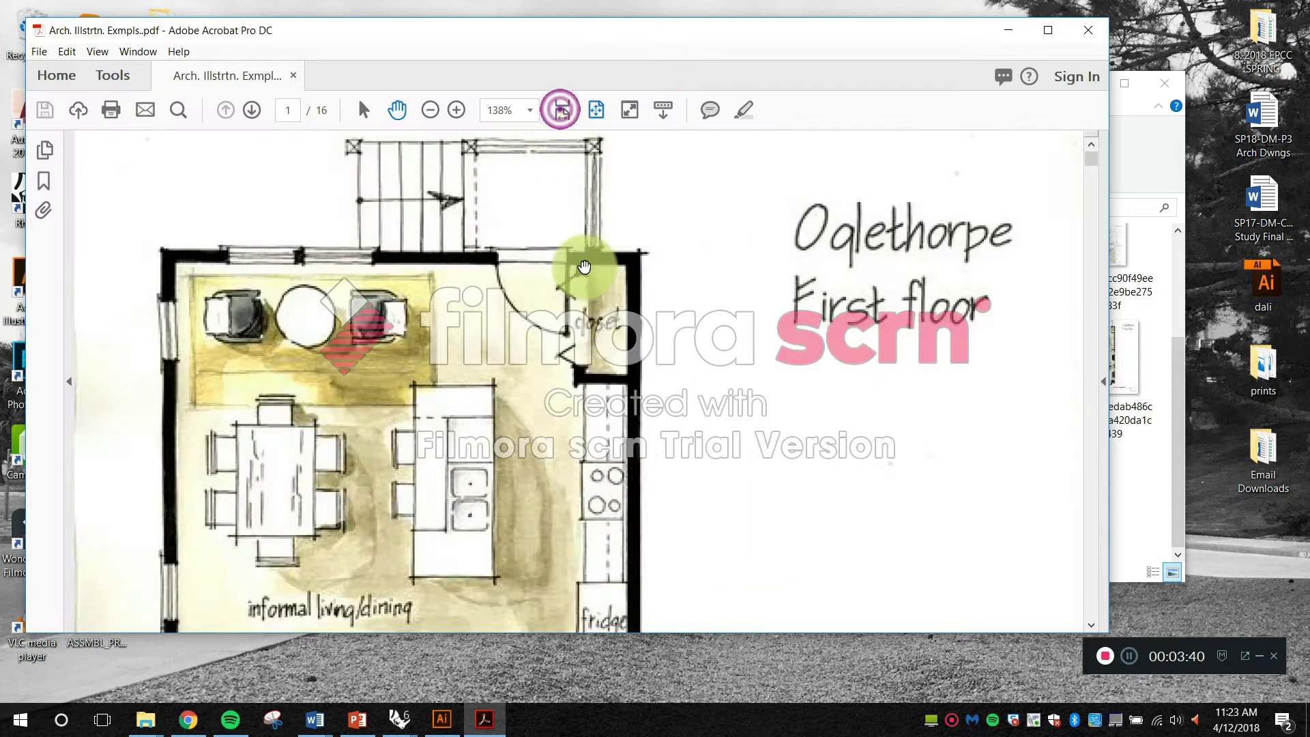
scroll(567, 483, down, 2)
mouse_move(573, 484)
mouse_down()
mouse_move(585, 429)
mouse_move(587, 504)
mouse_up()
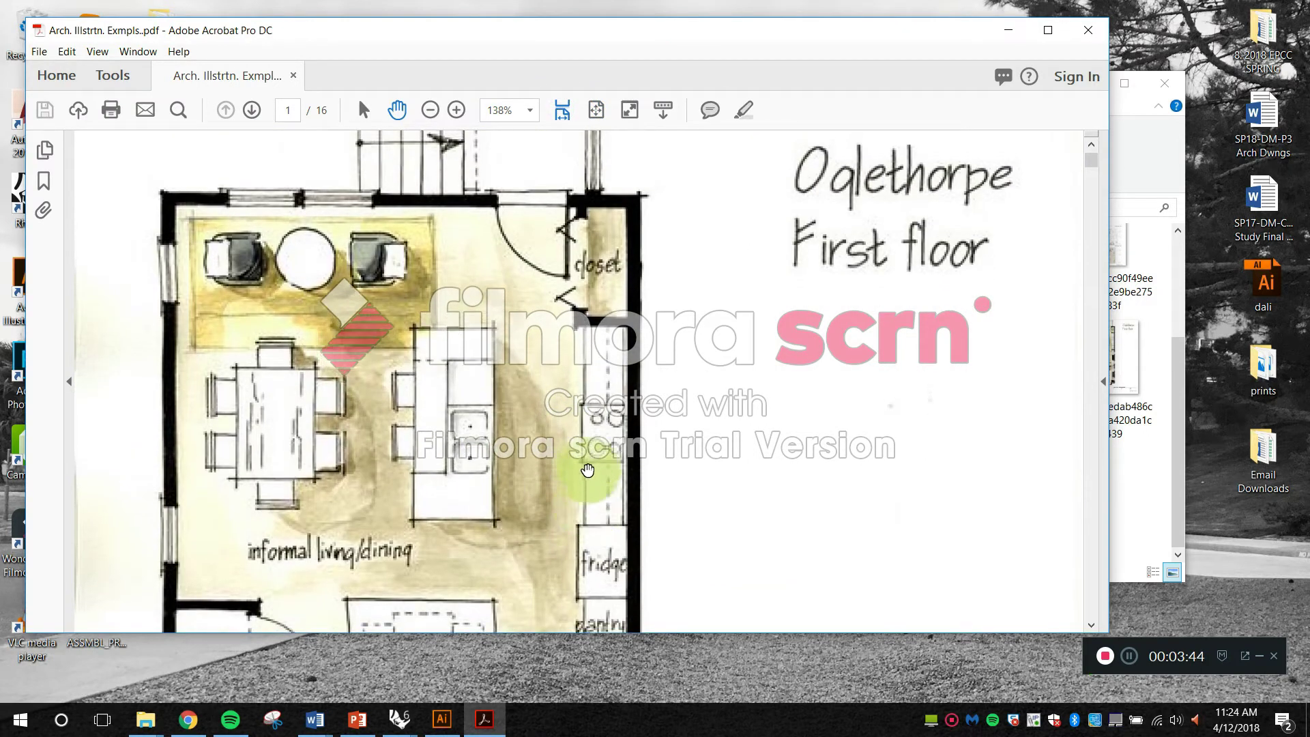
click(428, 109)
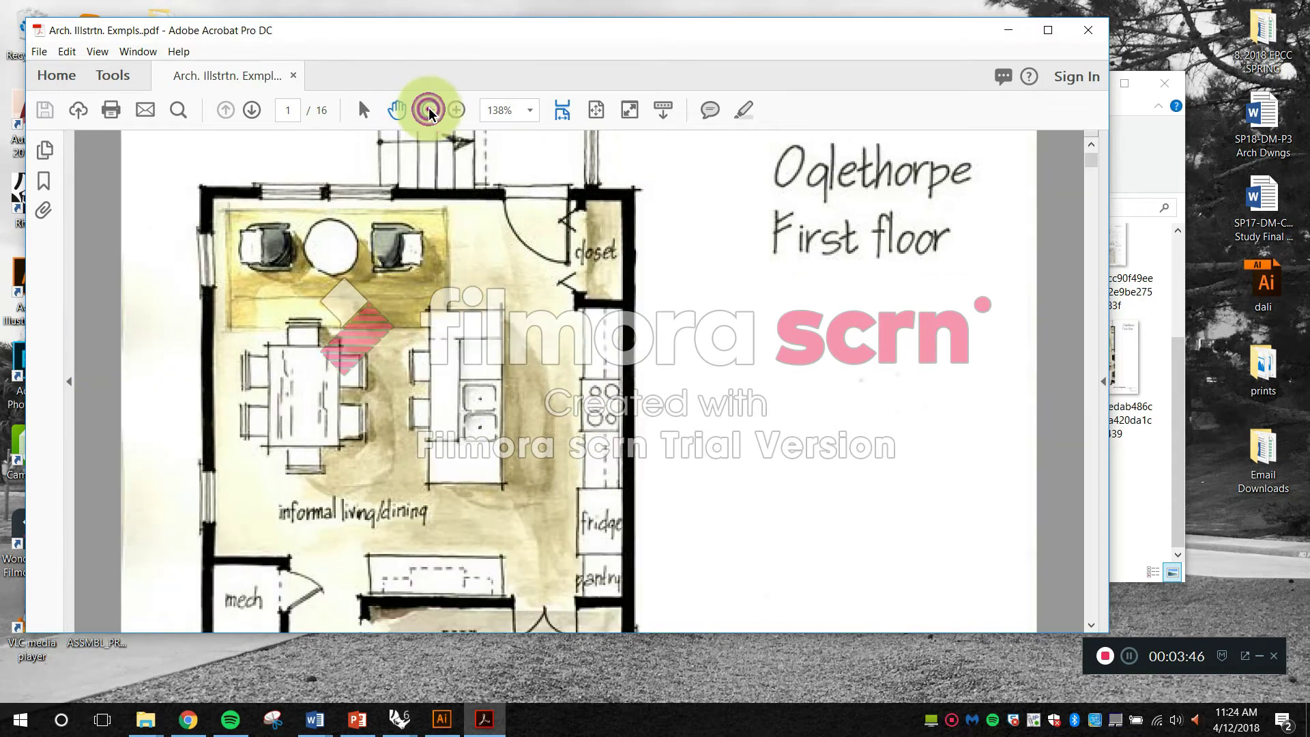
click(431, 108)
click(433, 109)
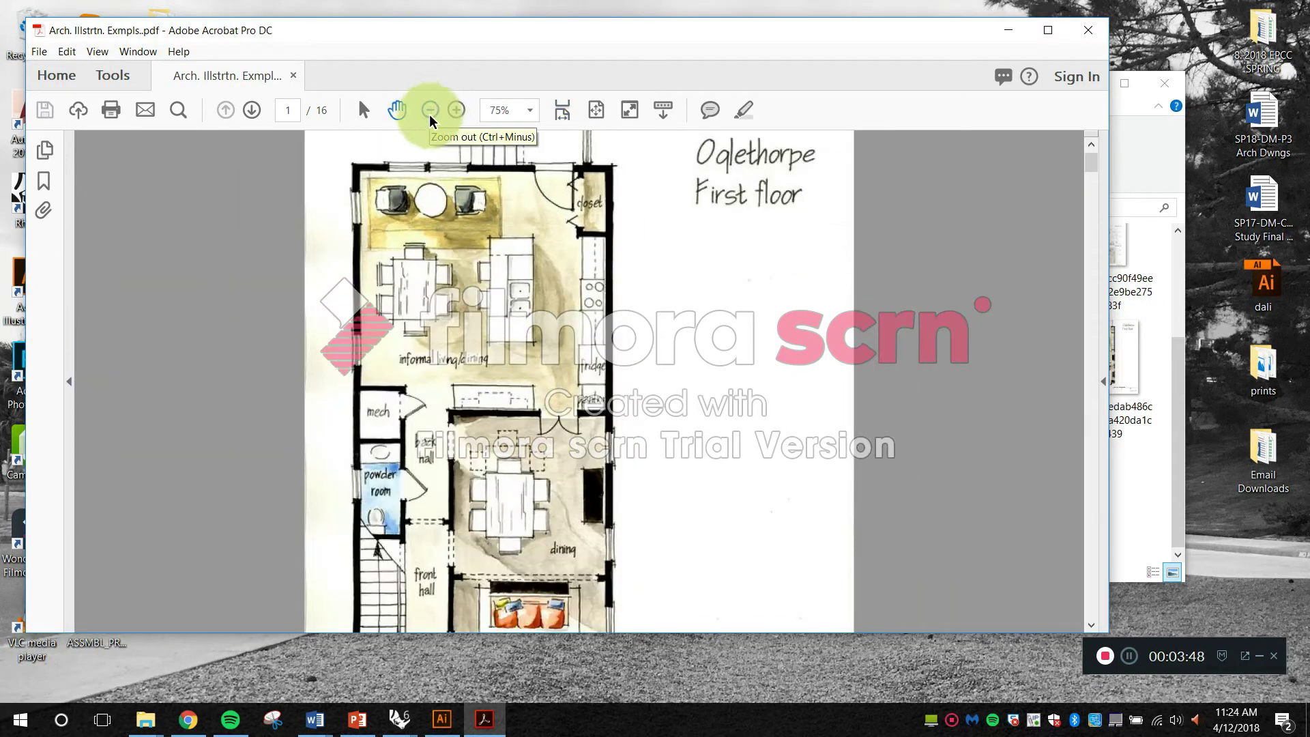
Step: Examine the Oglethorpe First floor plan from the entry stairs to the foyer, noting wall poche, furniture, shading, floor tones and room labels
drag(658, 466, 670, 517)
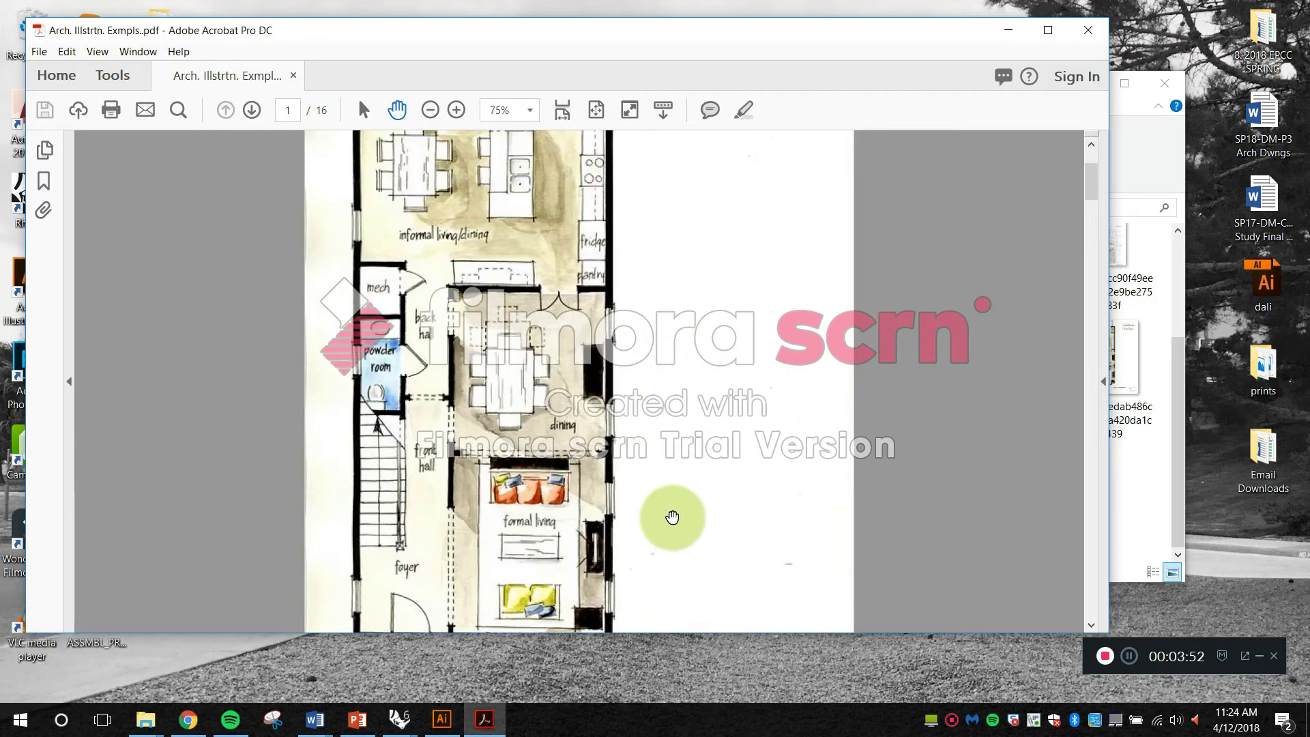
drag(580, 301, 585, 391)
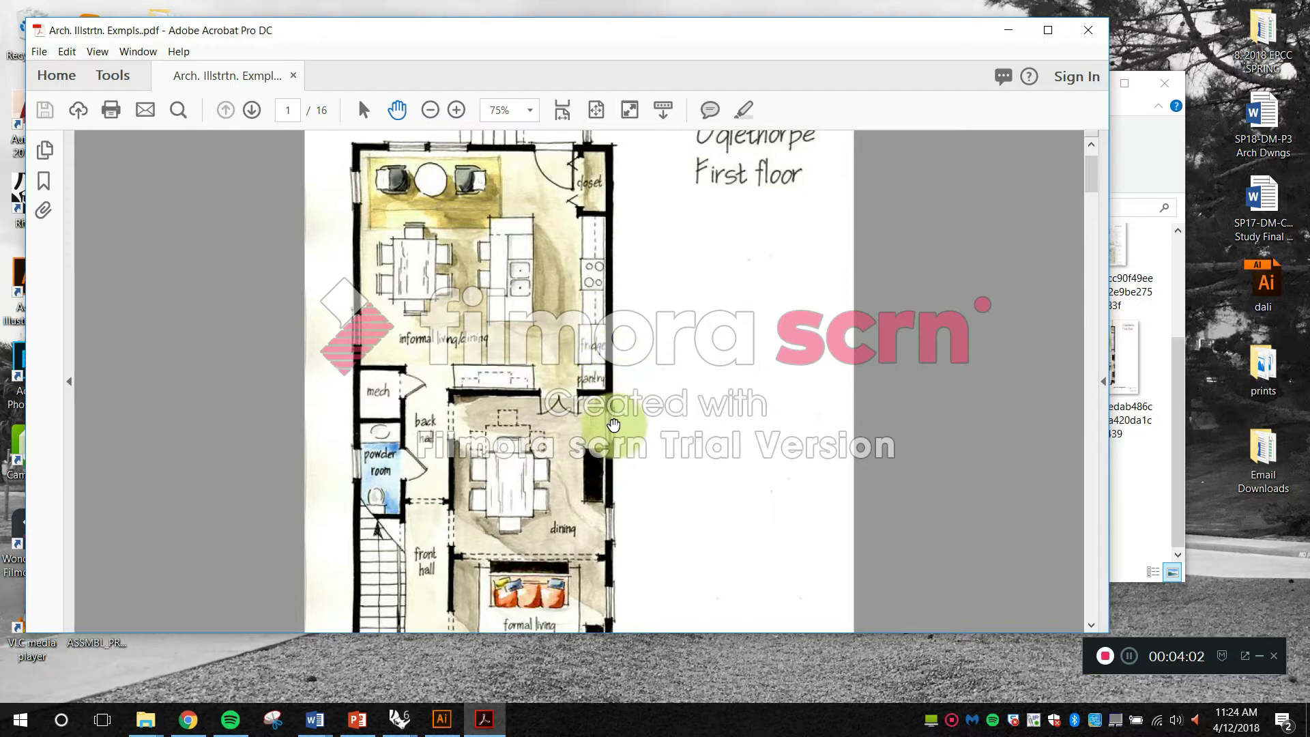
drag(538, 447, 520, 325)
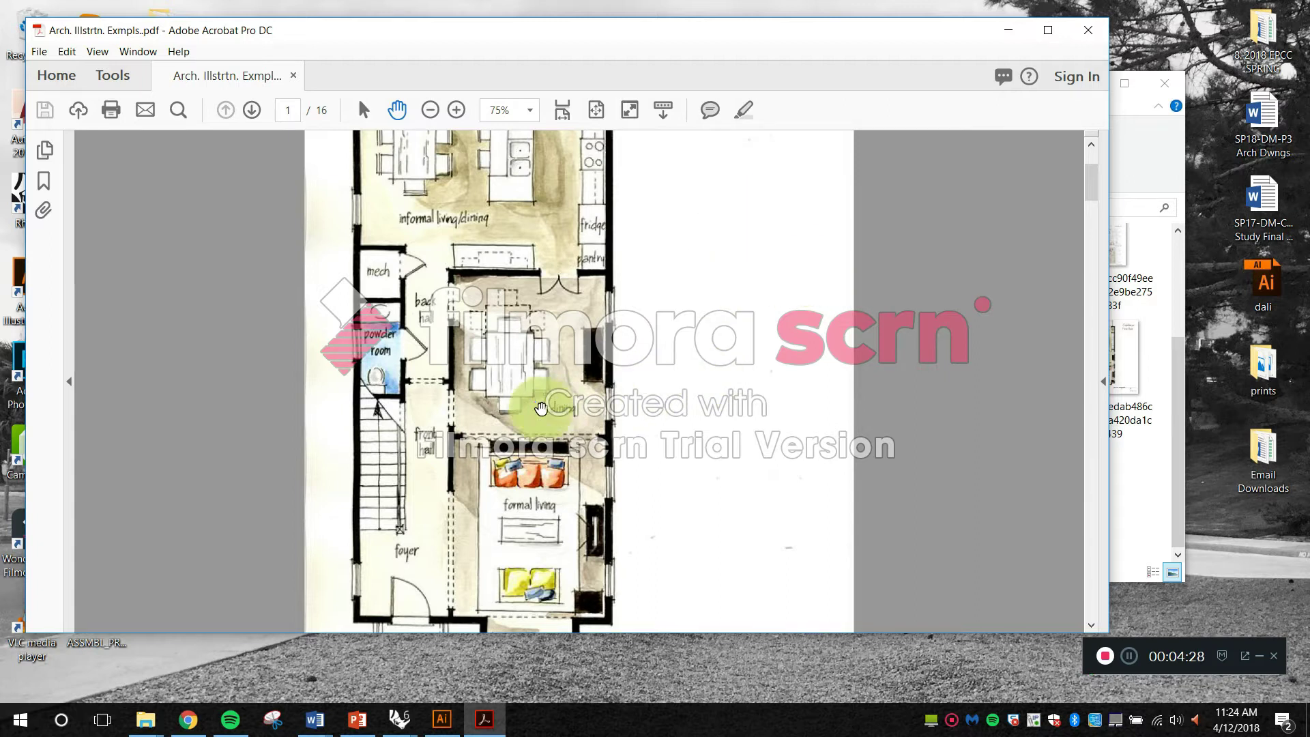
scroll(541, 408, down, 1)
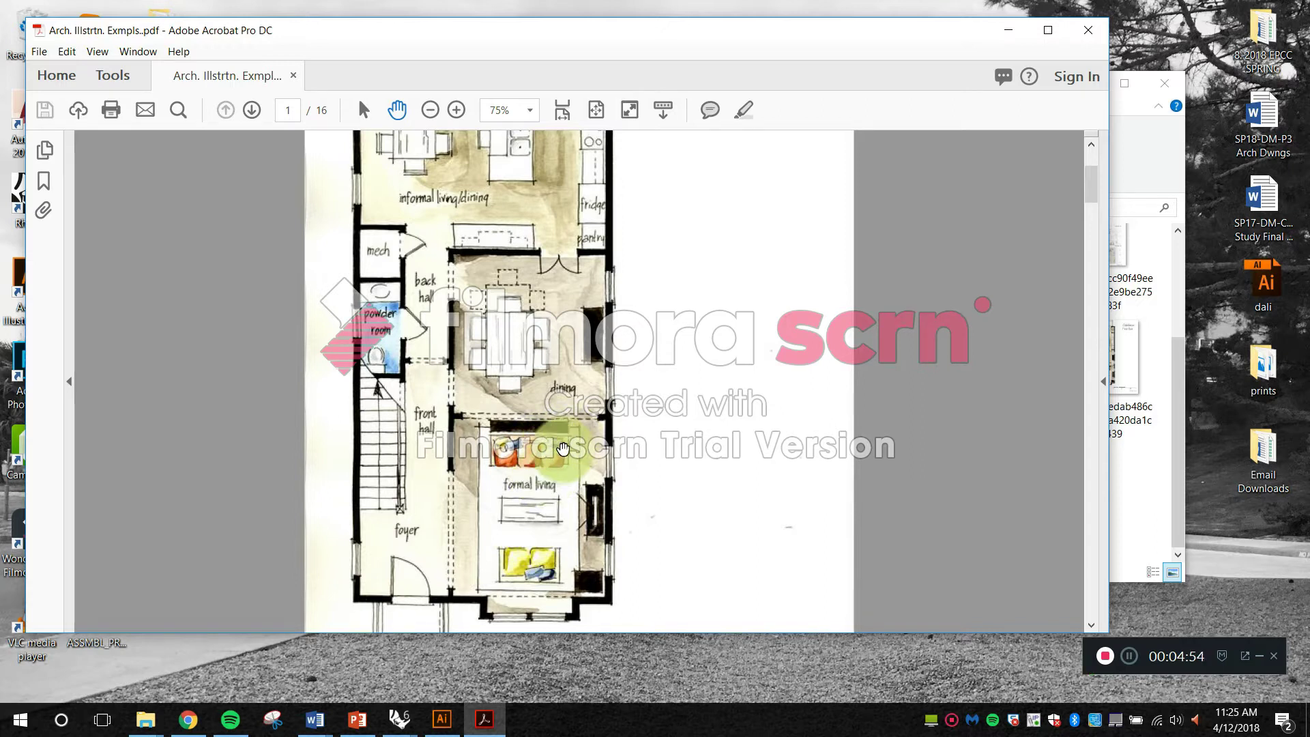
scroll(558, 426, up, 2)
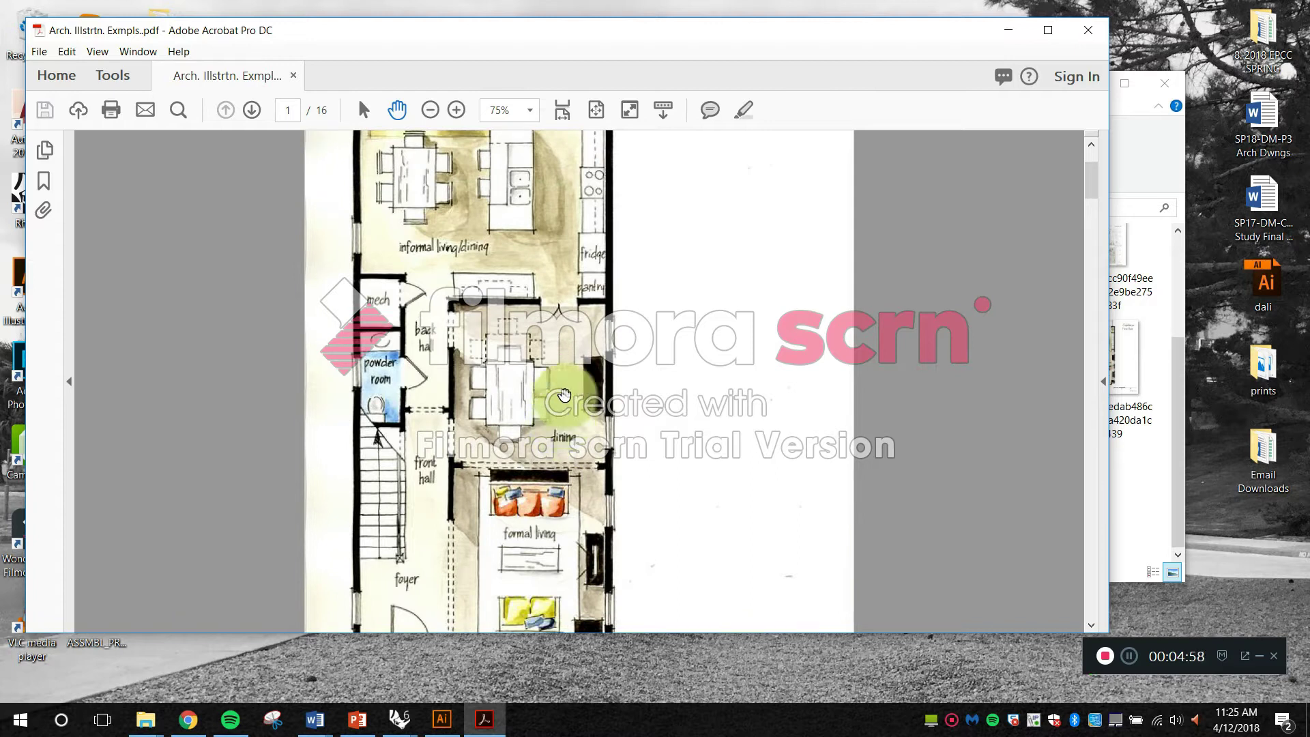
scroll(544, 372, up, 4)
scroll(552, 450, up, 2)
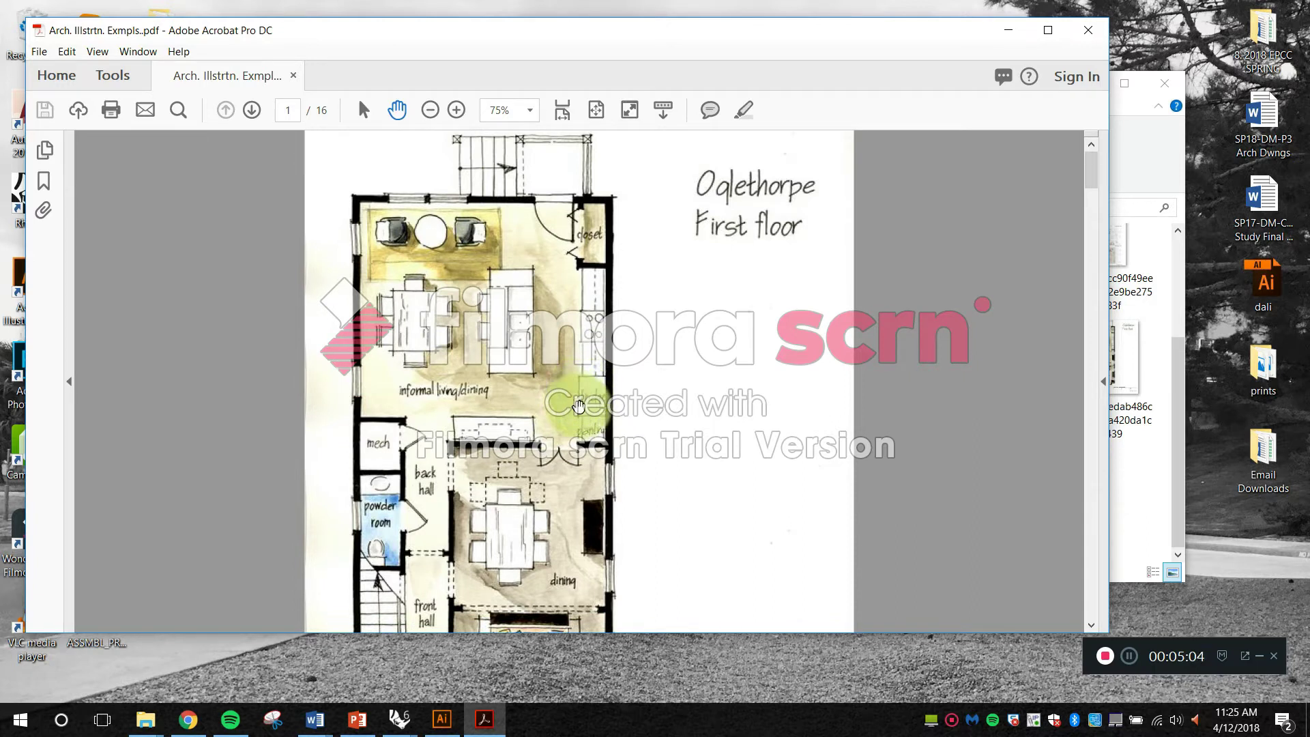
scroll(574, 472, down, 1)
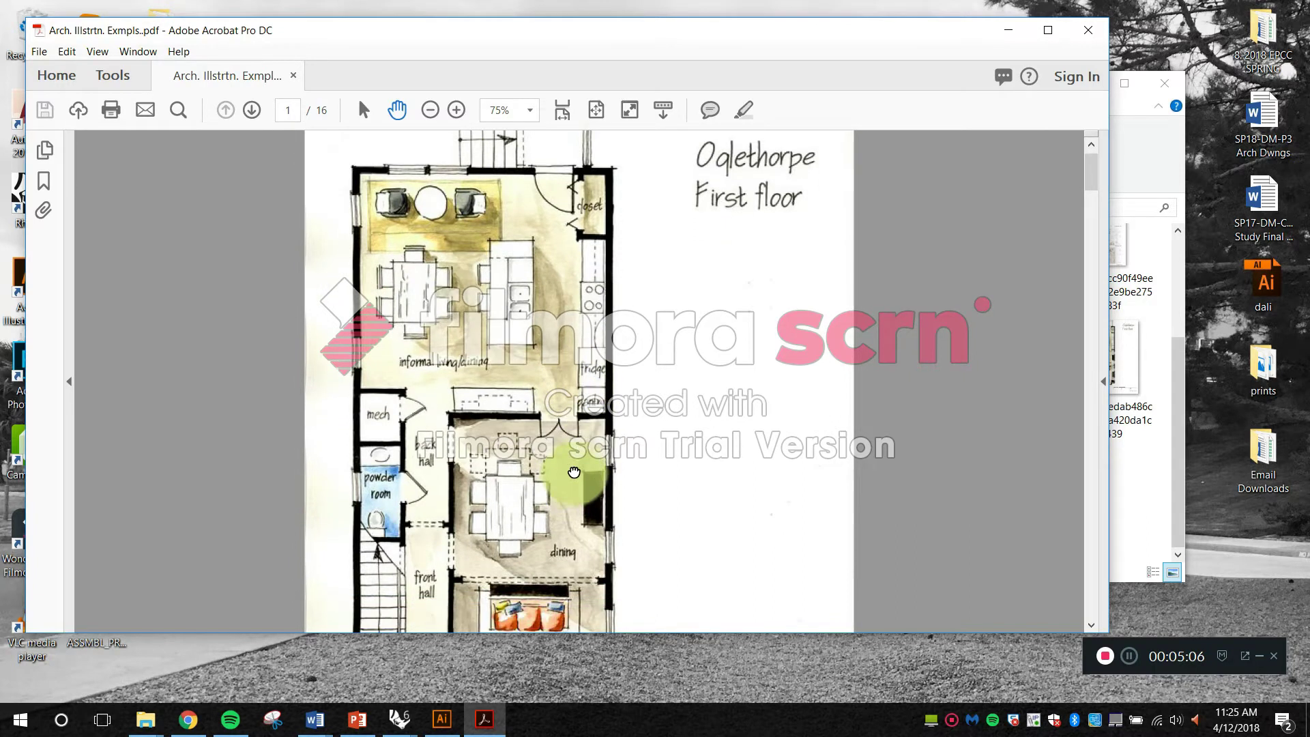
scroll(574, 472, down, 1)
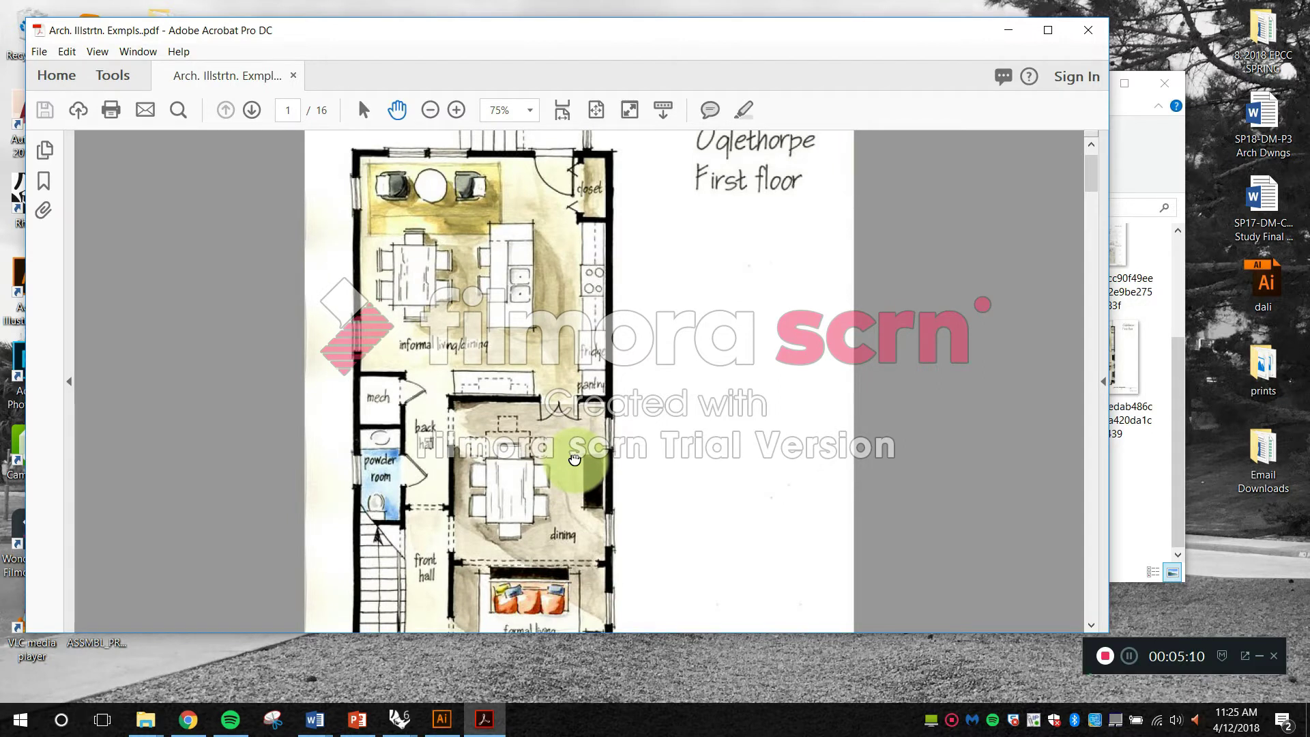
scroll(574, 460, down, 2)
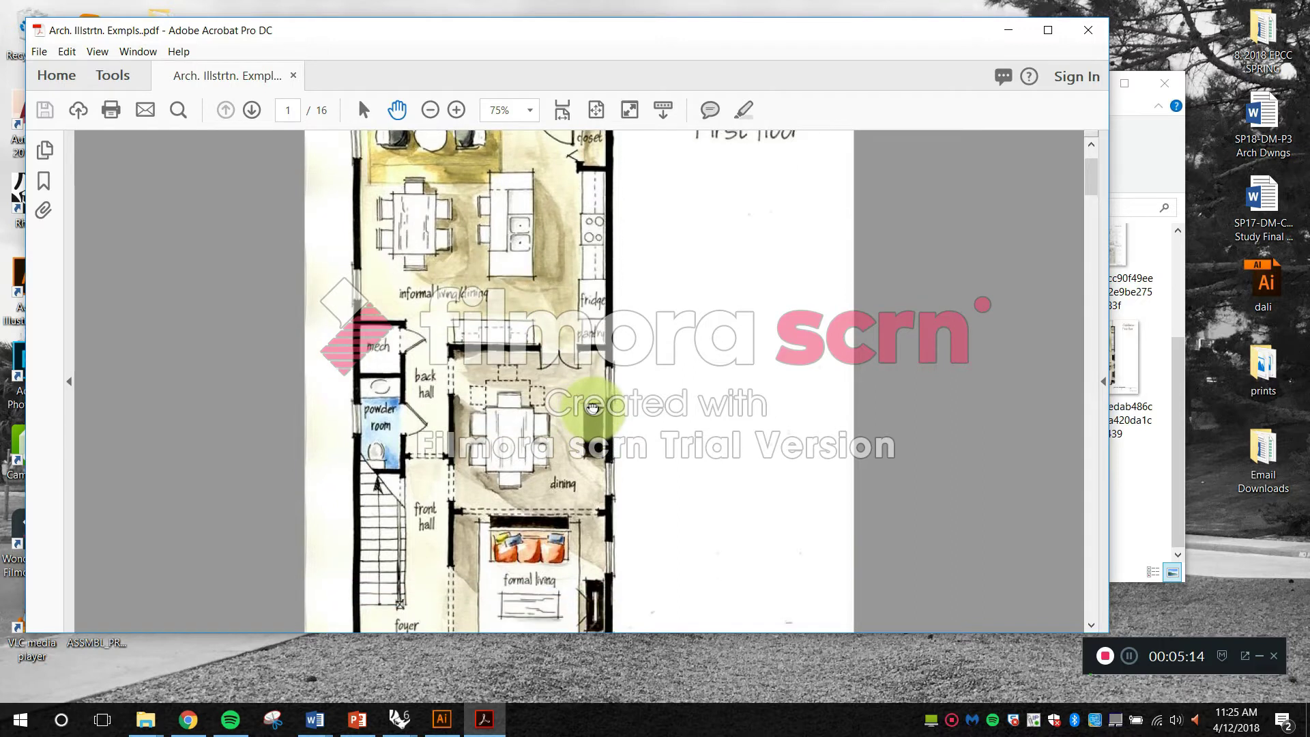
drag(588, 407, 598, 404)
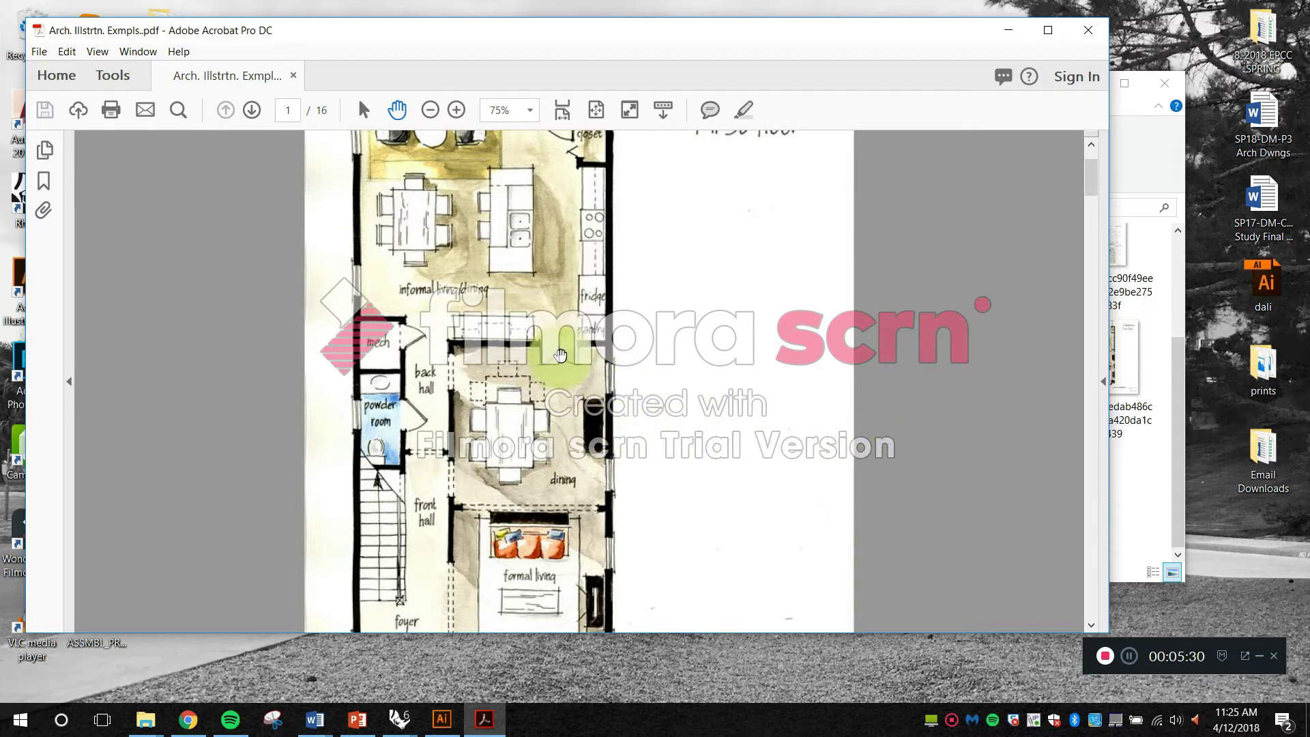
scroll(526, 410, down, 1)
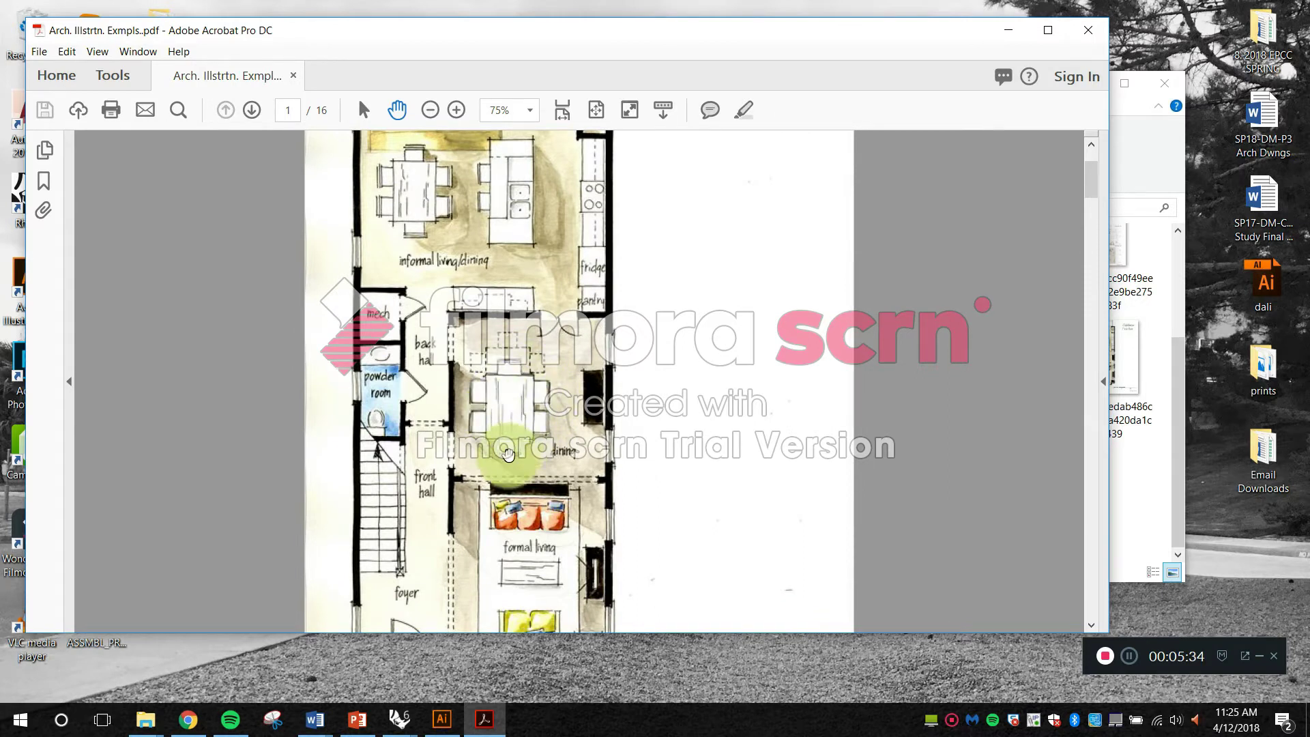
drag(607, 519, 610, 483)
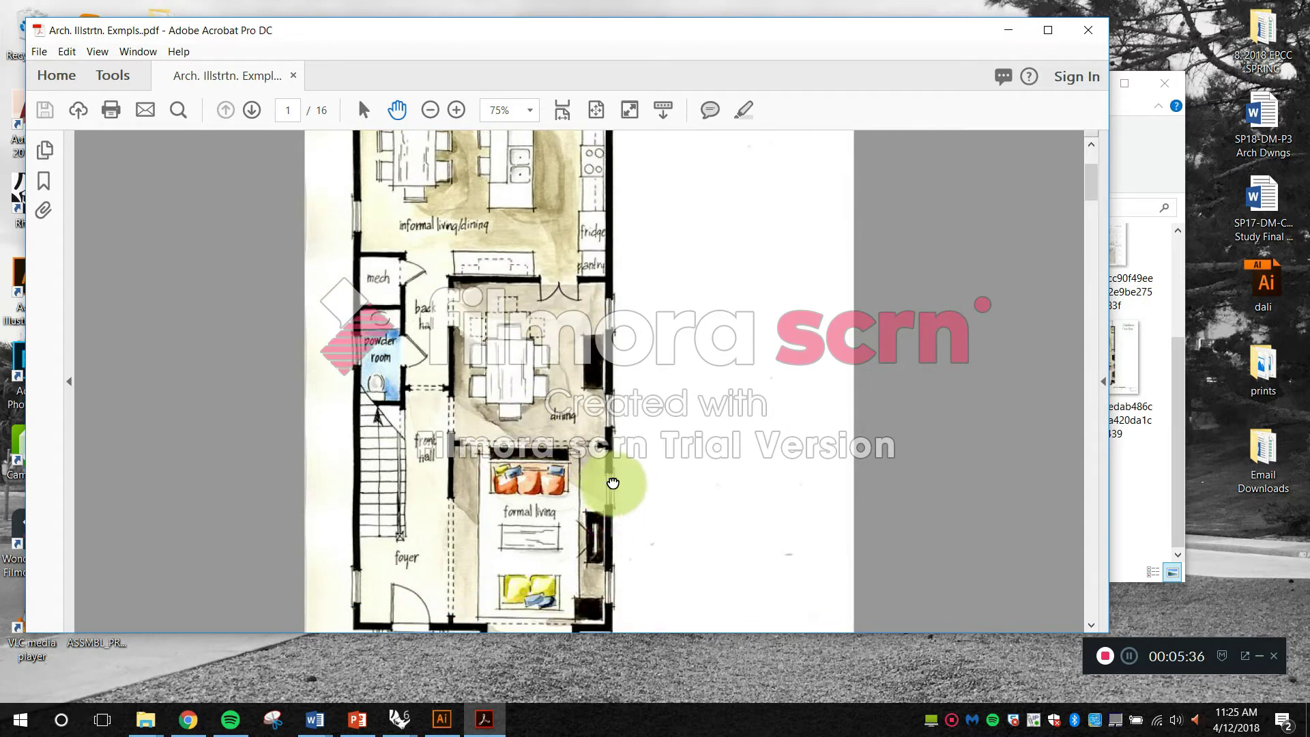
mouse_move(318, 724)
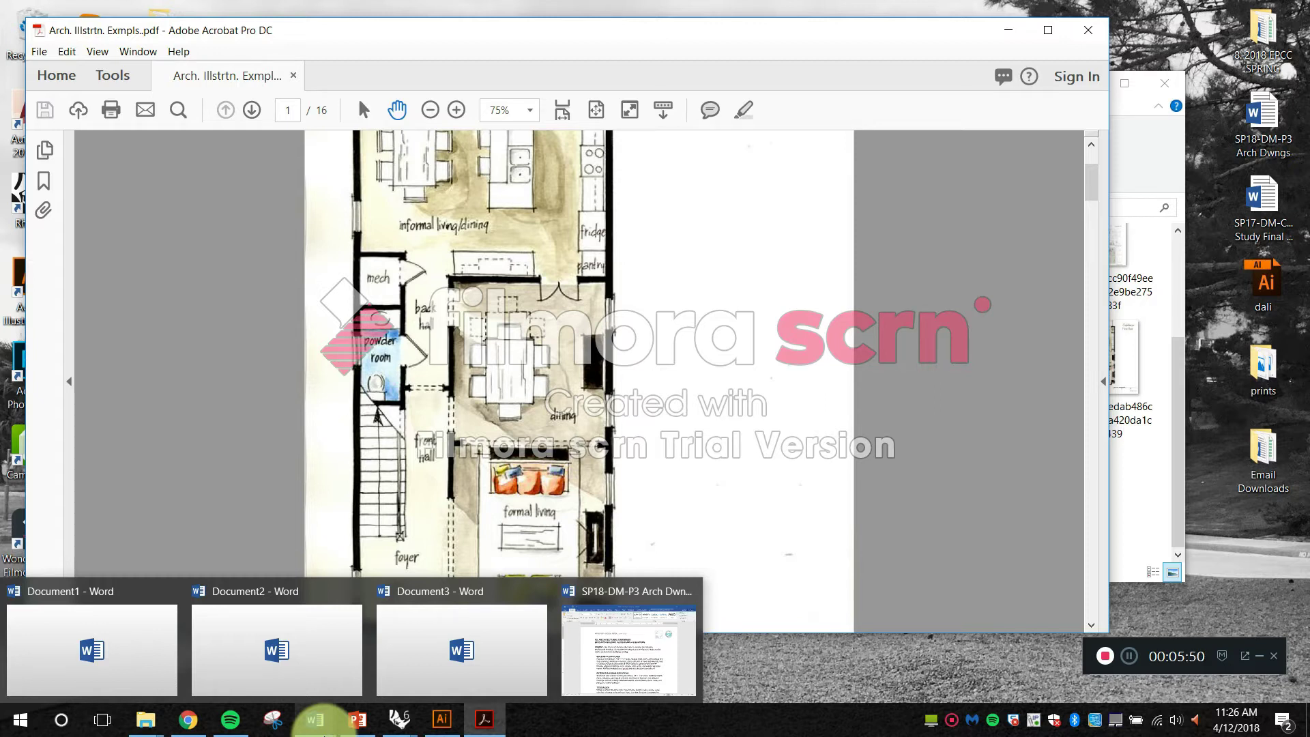
mouse_move(346, 706)
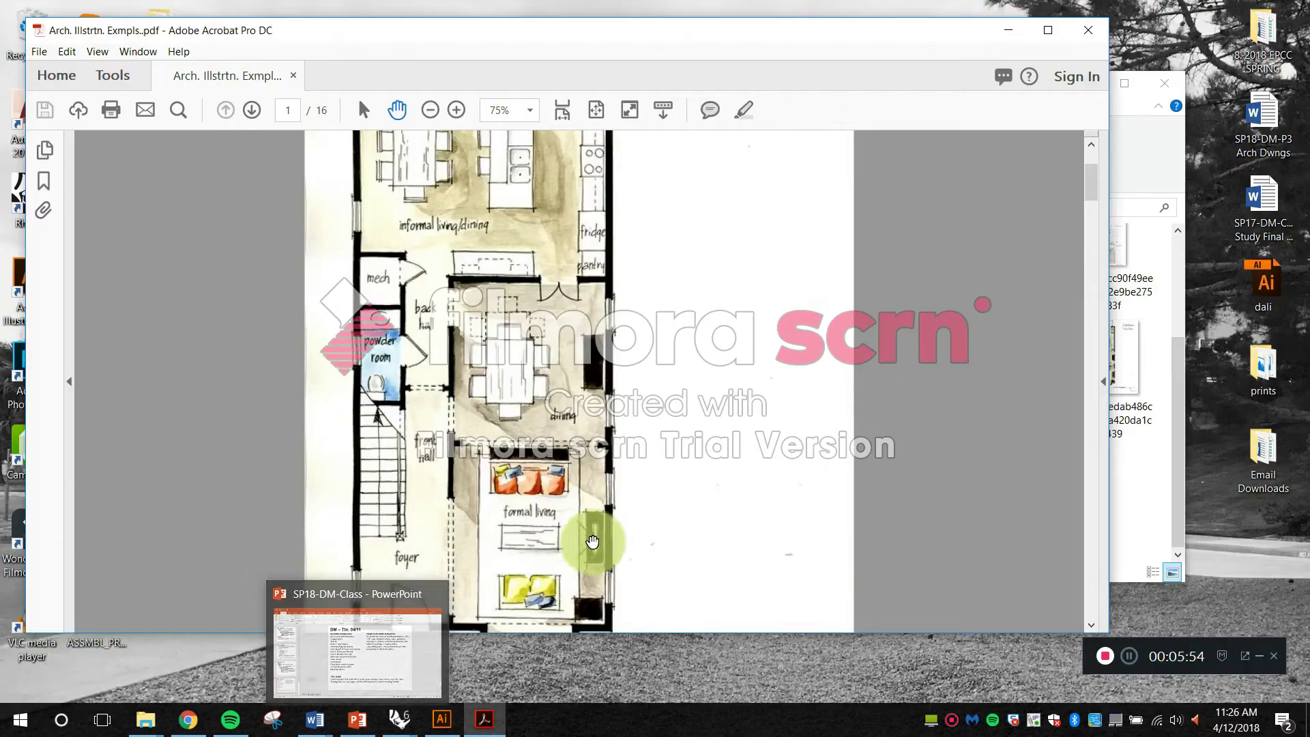
click(729, 353)
Step: Go to the Houston First floor plan on page 2, enlarge it to 125%, and examine its rooms, furniture, deck and scale bar
drag(710, 450, 720, 390)
scroll(694, 480, down, 8)
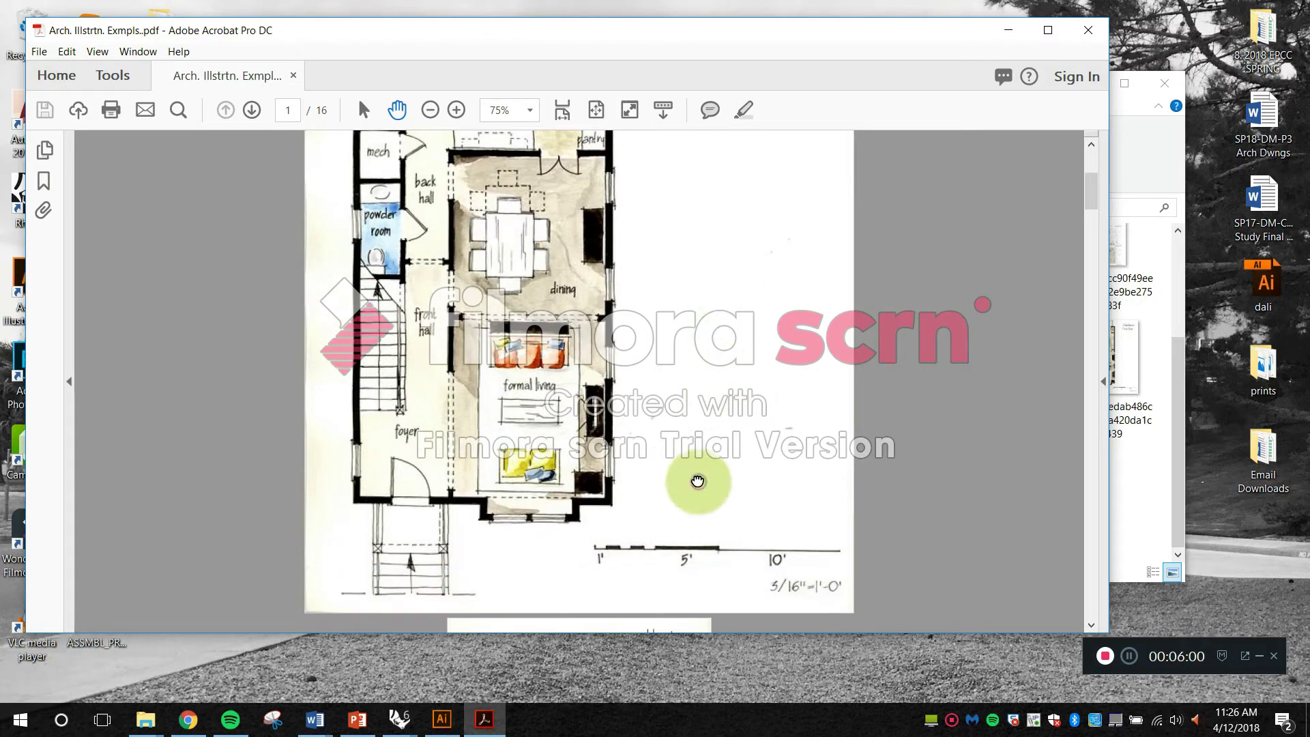
scroll(683, 307, down, 2)
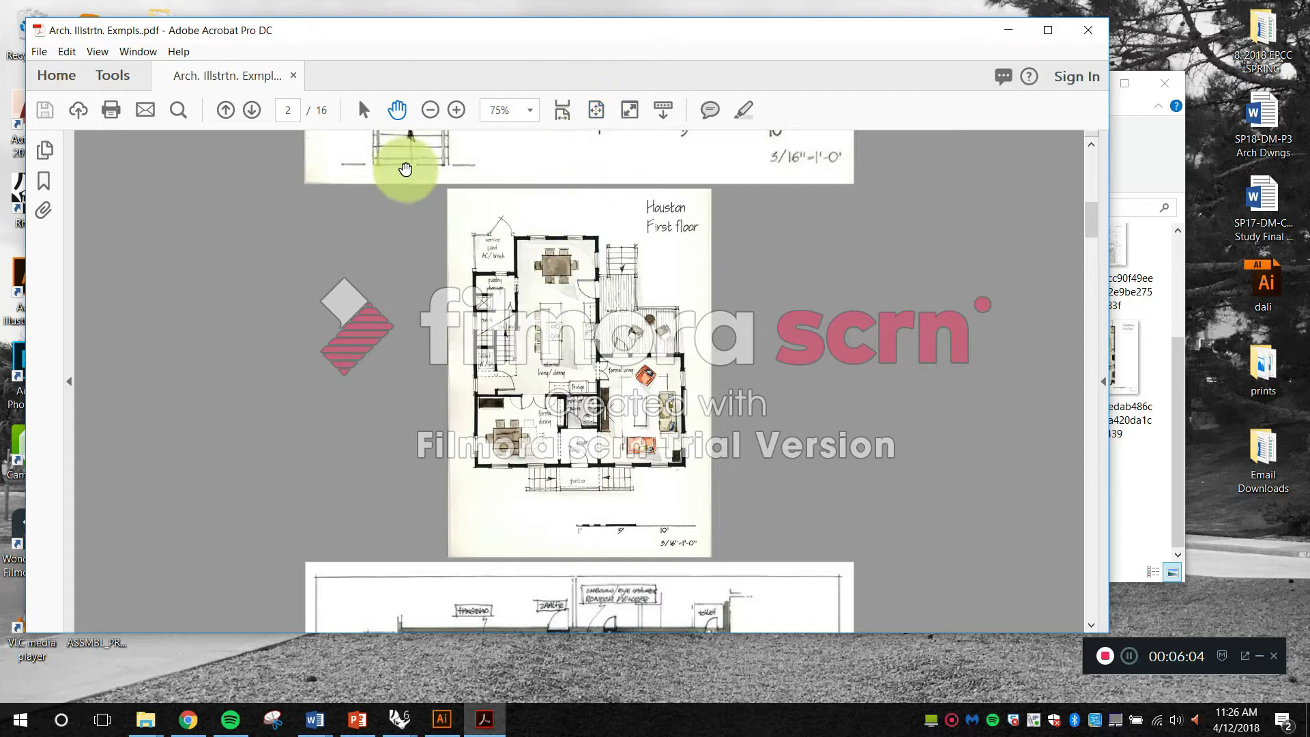
click(456, 110)
click(456, 109)
scroll(627, 338, down, 2)
drag(627, 338, 638, 398)
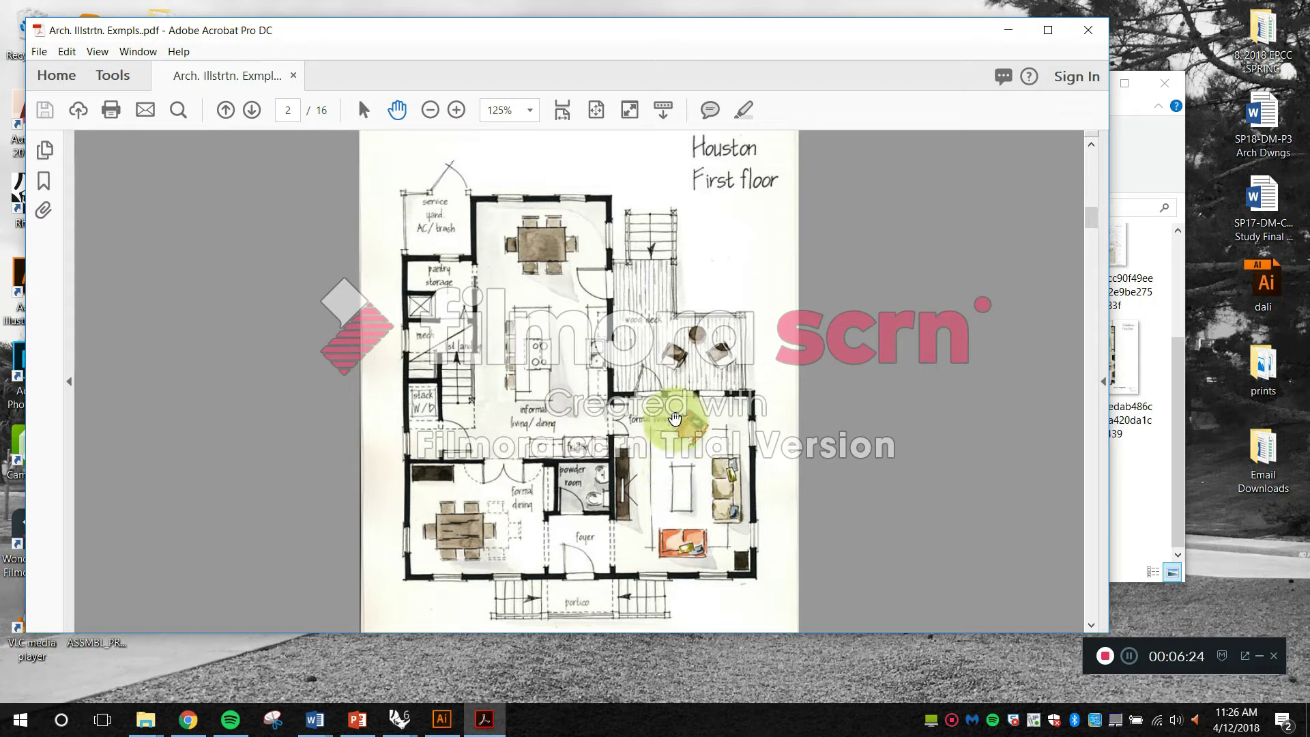
drag(613, 508, 610, 369)
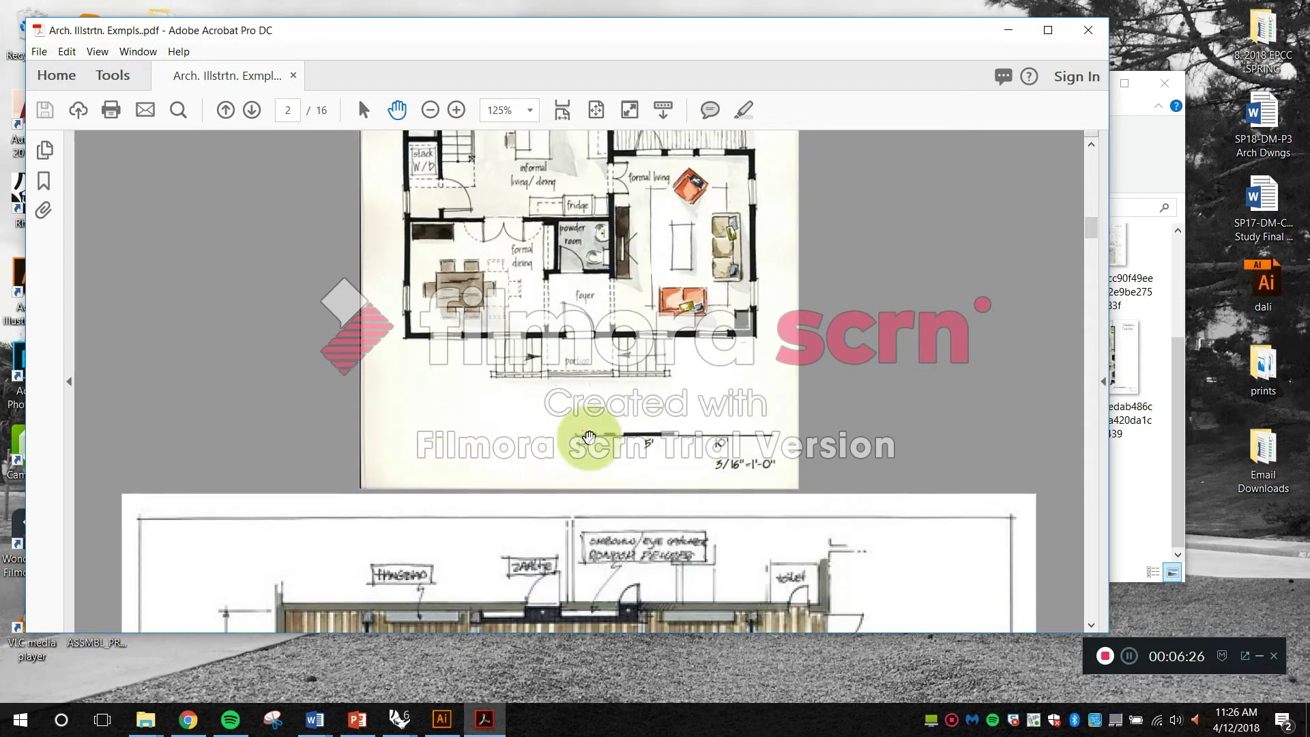
Step: Go to the Hans Kuijten drawing on page 3, set the zoom to 100%, and examine its wood-toned floor plan and matching elevation
drag(584, 439, 591, 284)
drag(591, 432, 599, 312)
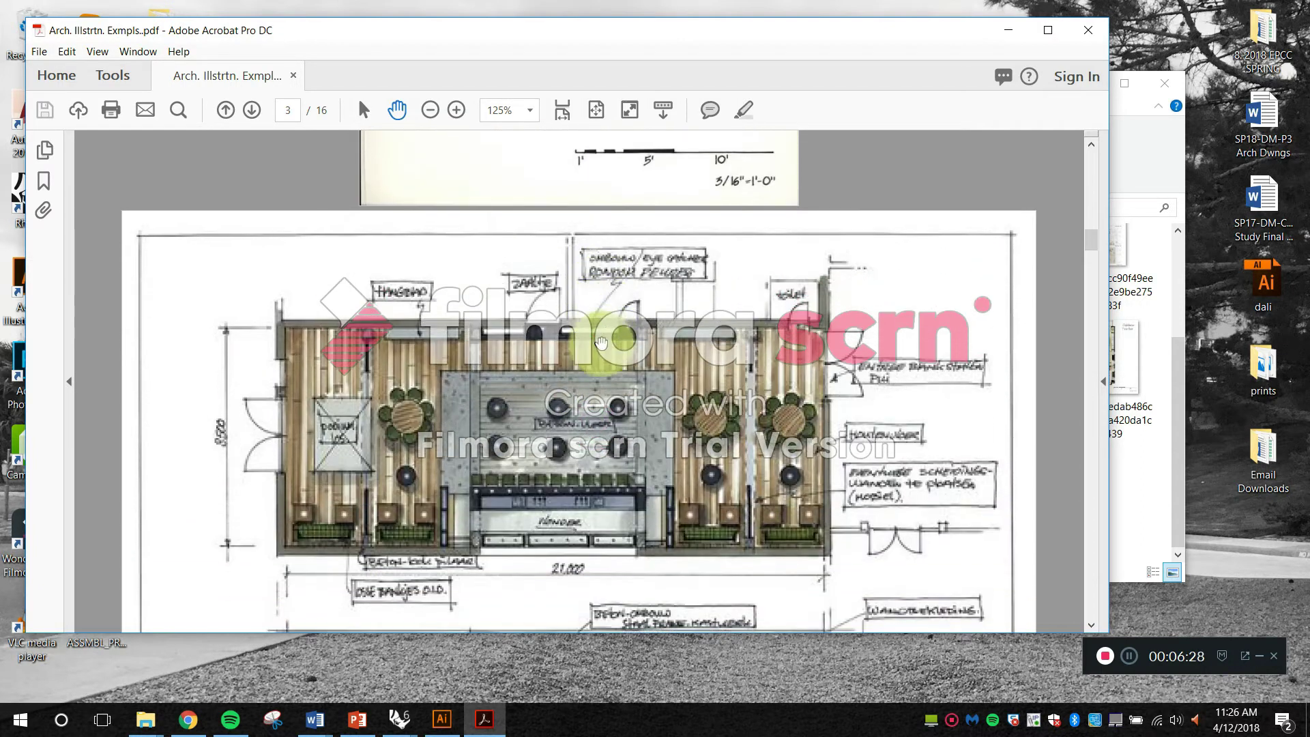
click(431, 108)
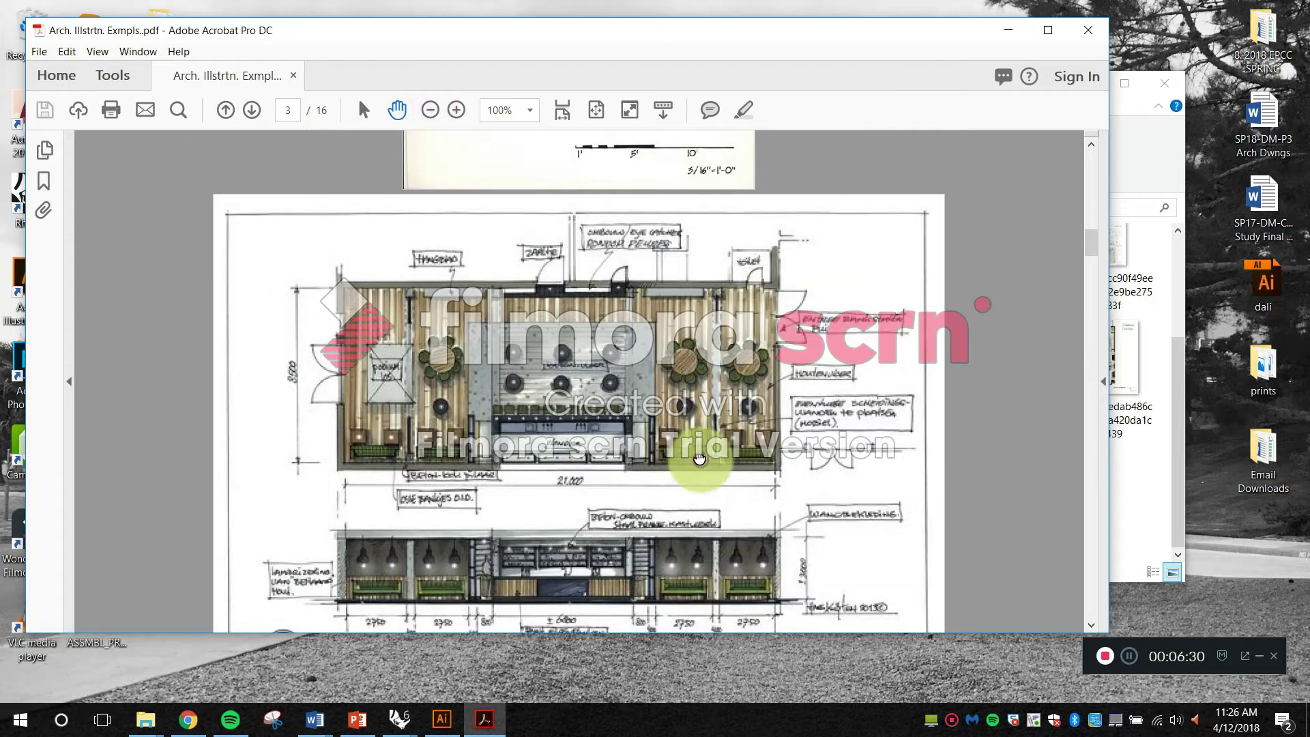
drag(696, 457, 683, 394)
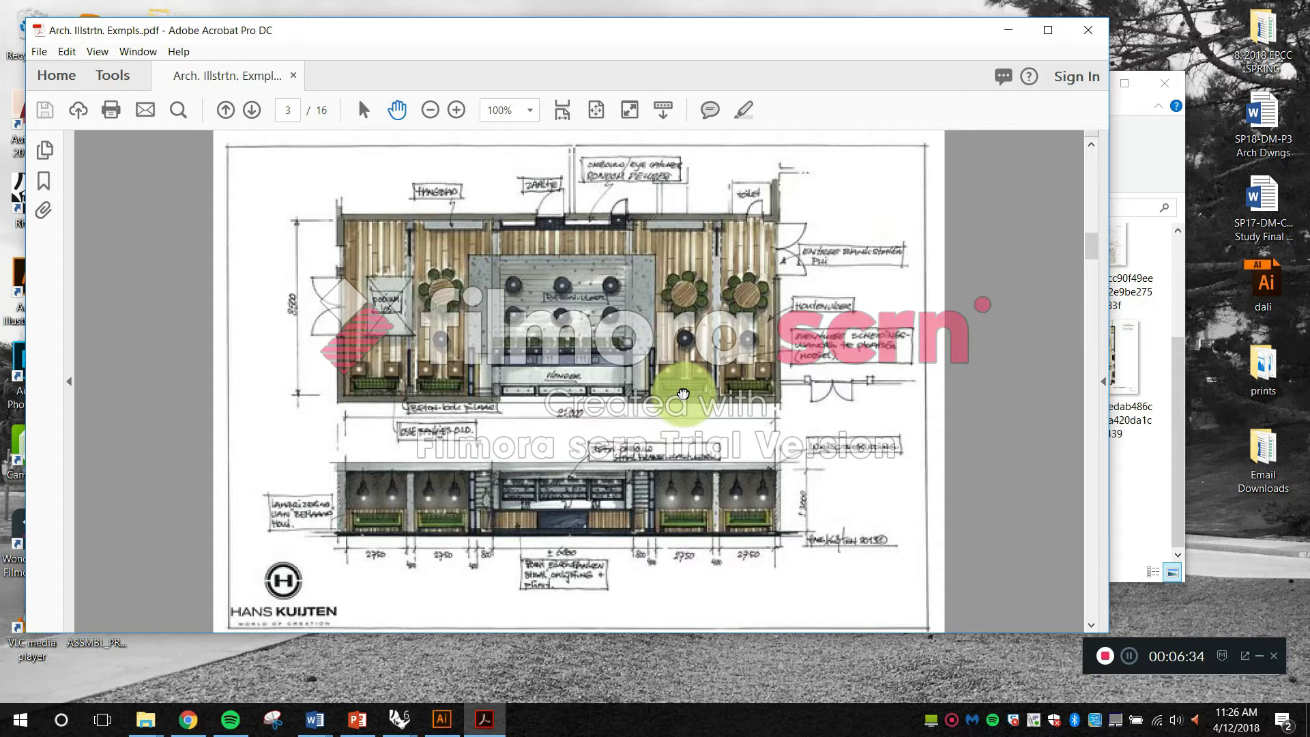
drag(683, 394, 685, 406)
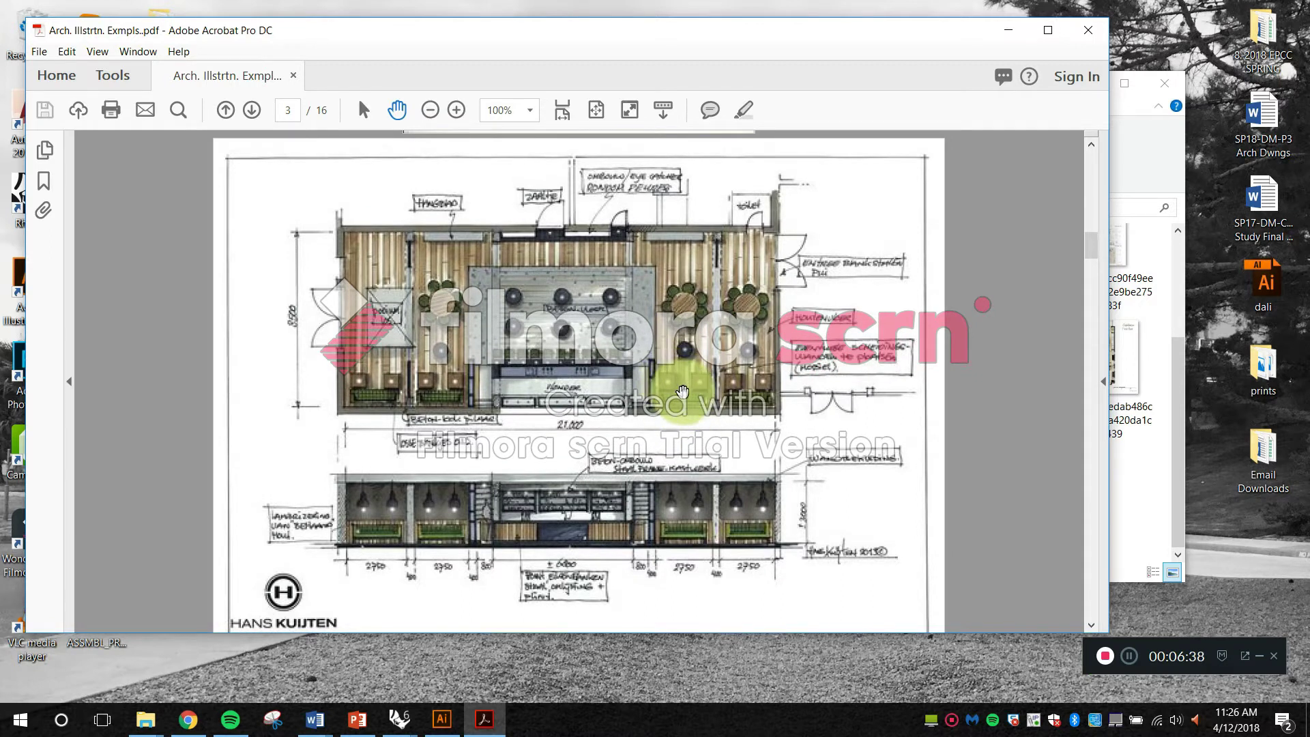
scroll(619, 441, down, 1)
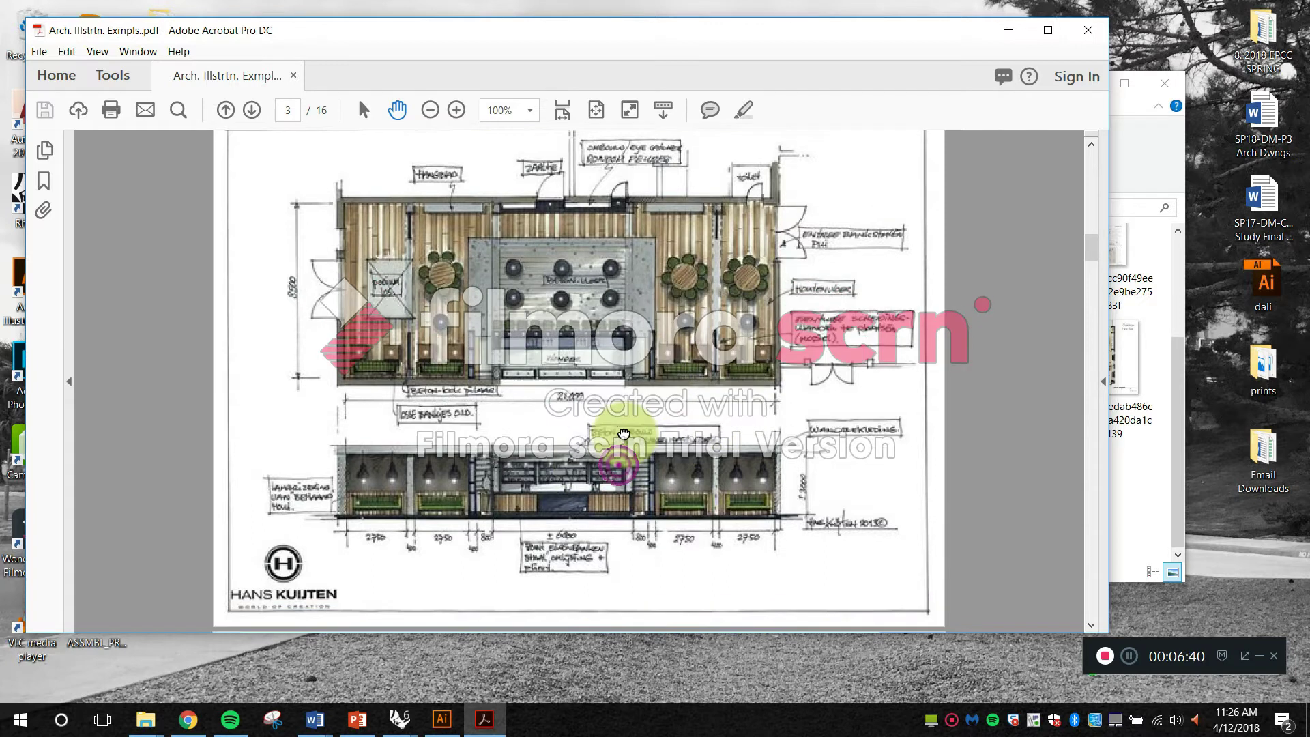
drag(624, 434, 623, 440)
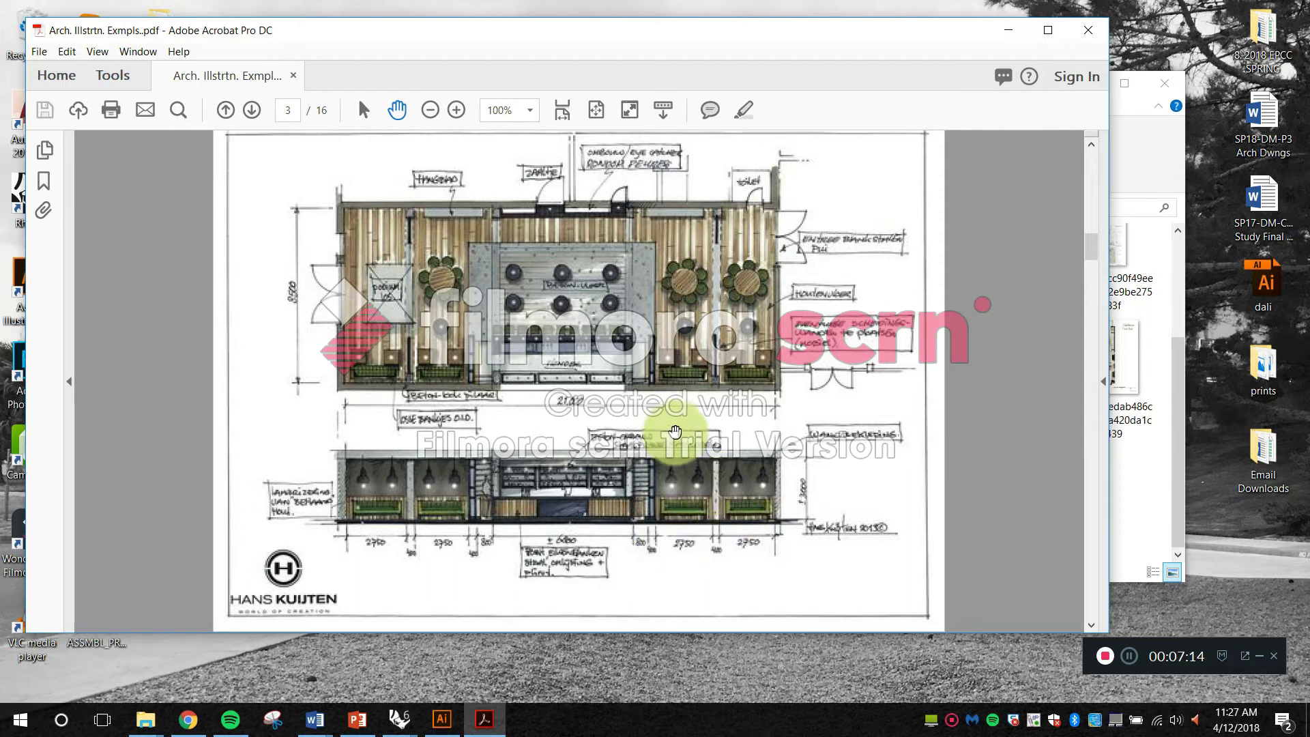
Step: Go to the ground floor plan on page 4 and examine its gray floor tones, white furniture, pool, site shading and section marks
scroll(675, 432, down, 10)
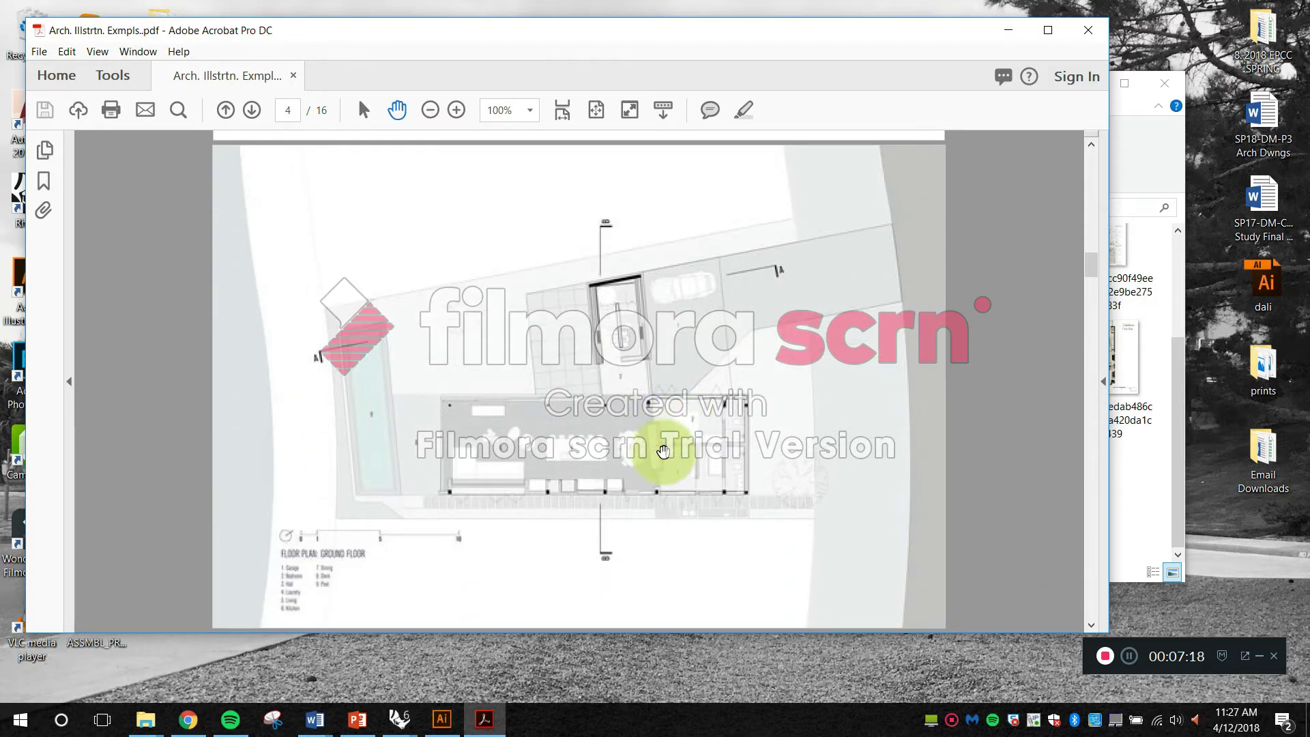
drag(635, 476, 629, 468)
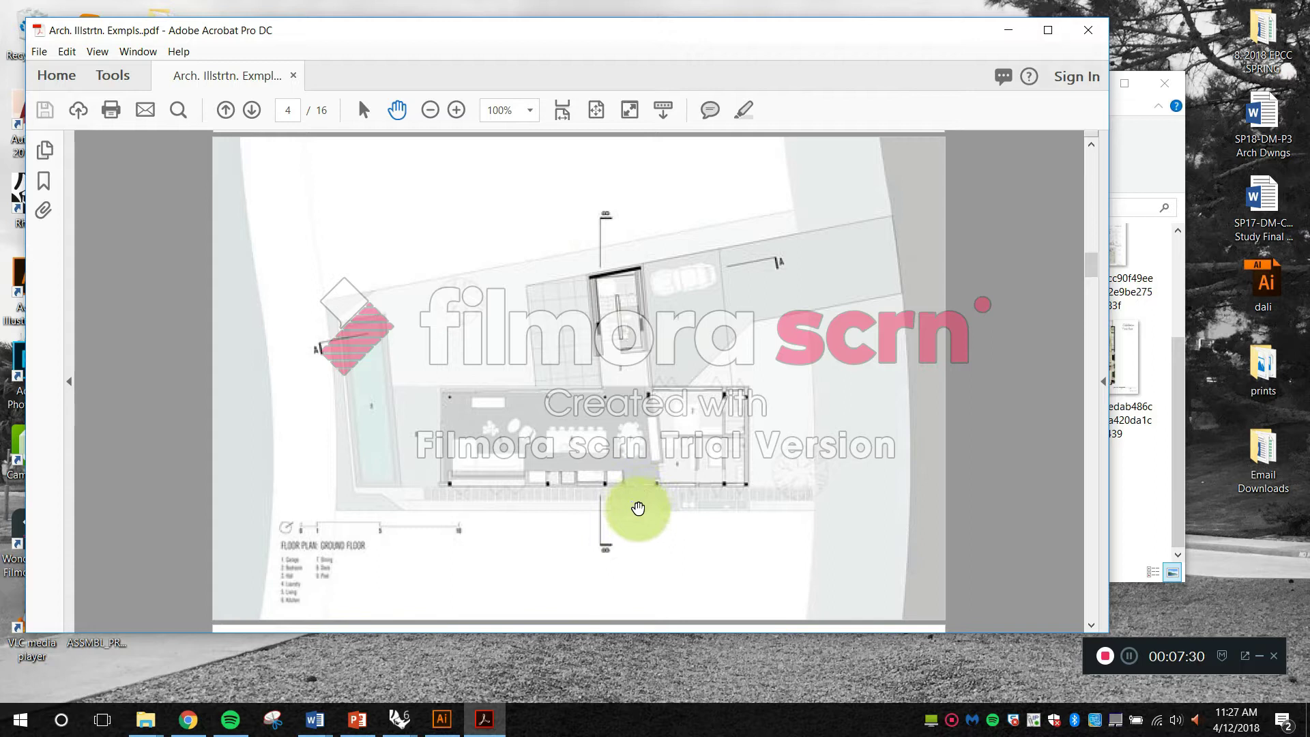
mouse_move(649, 503)
mouse_down()
mouse_move(661, 453)
mouse_move(652, 483)
mouse_up()
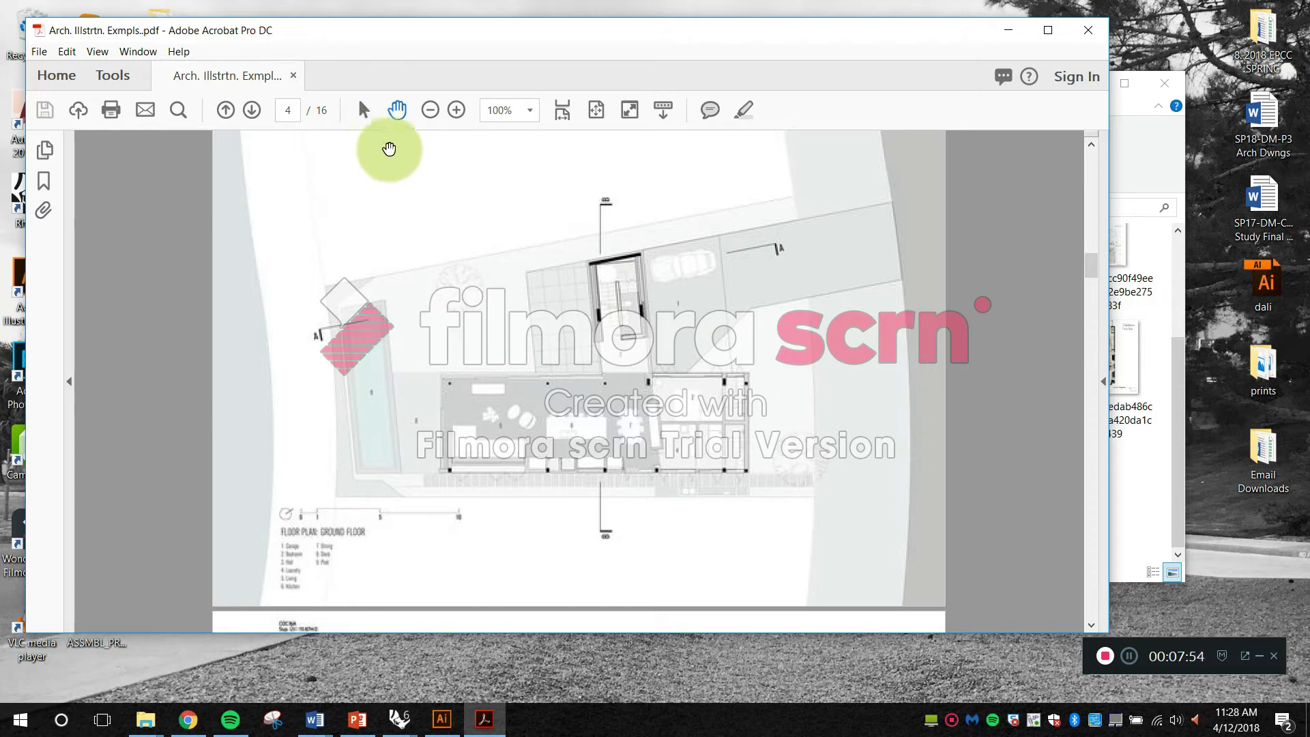
scroll(499, 427, down, 1)
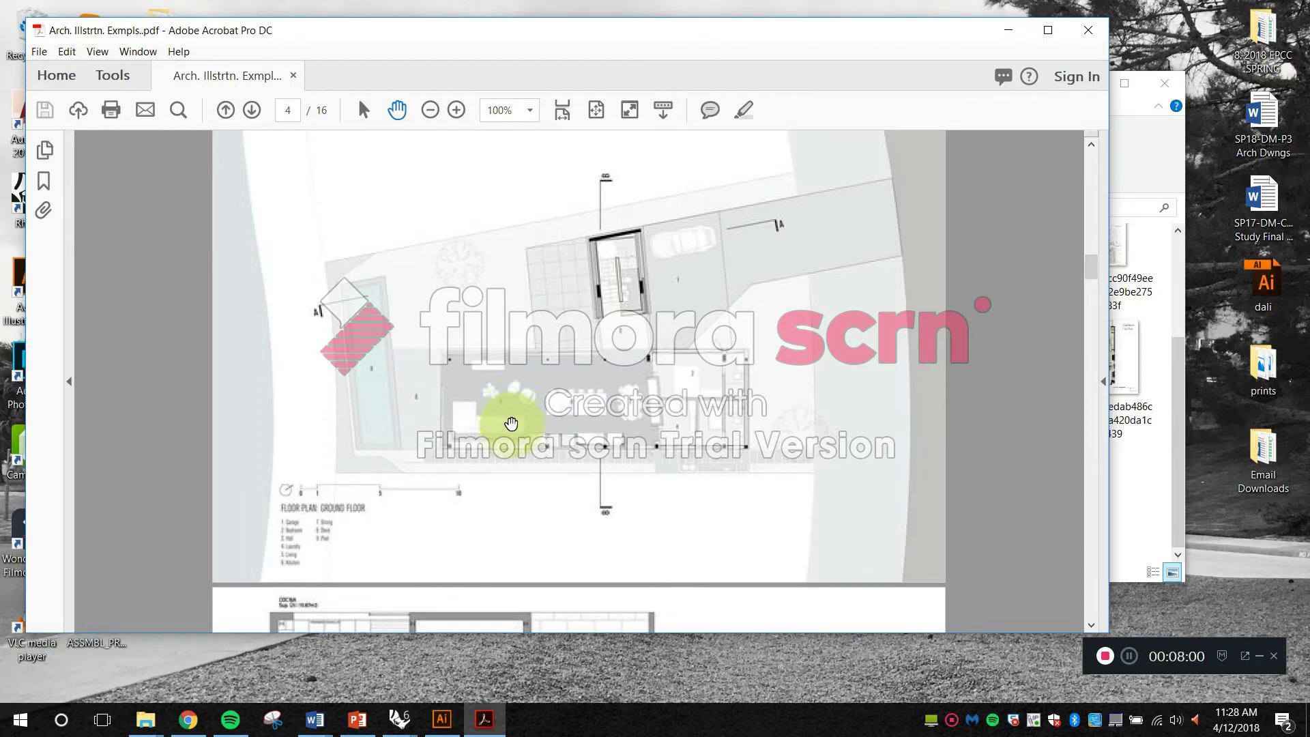
Step: Go to the plan and elevation on page 5, maximize the window, and examine the wall poche, paving patterns and room labels
scroll(518, 410, down, 10)
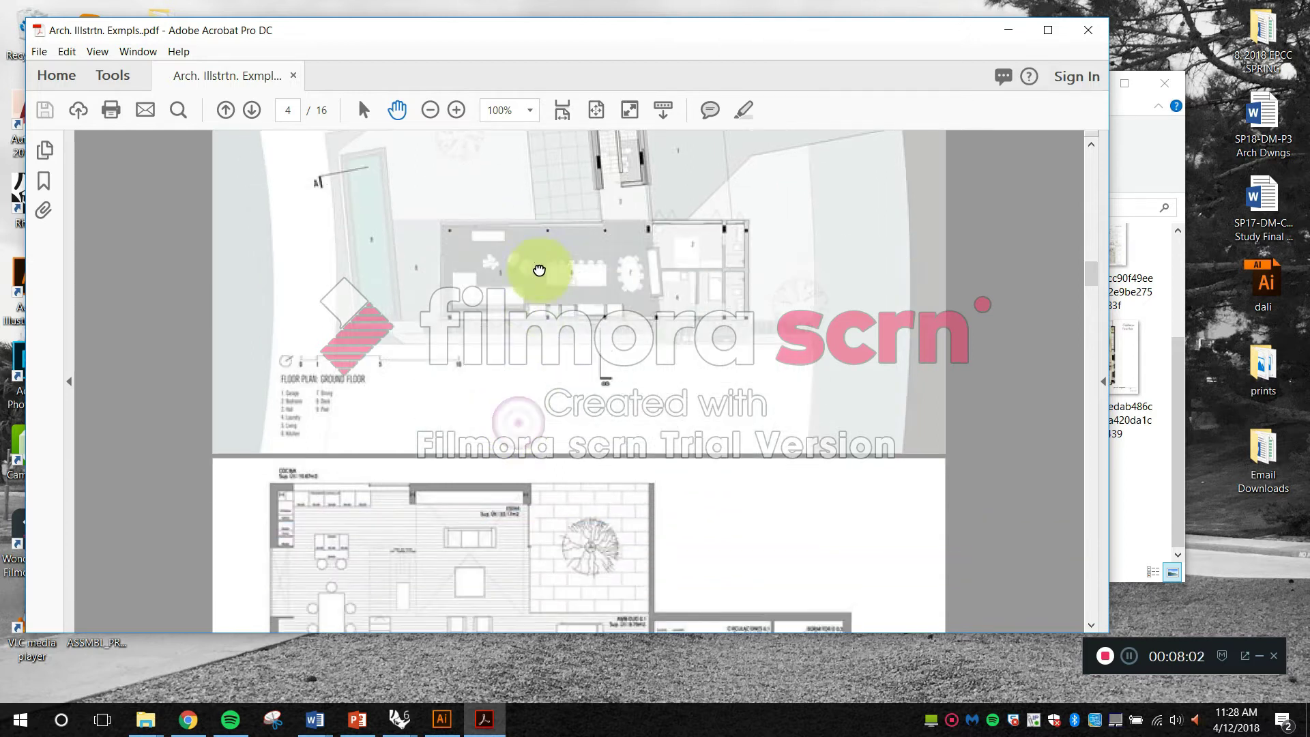
scroll(535, 394, down, 2)
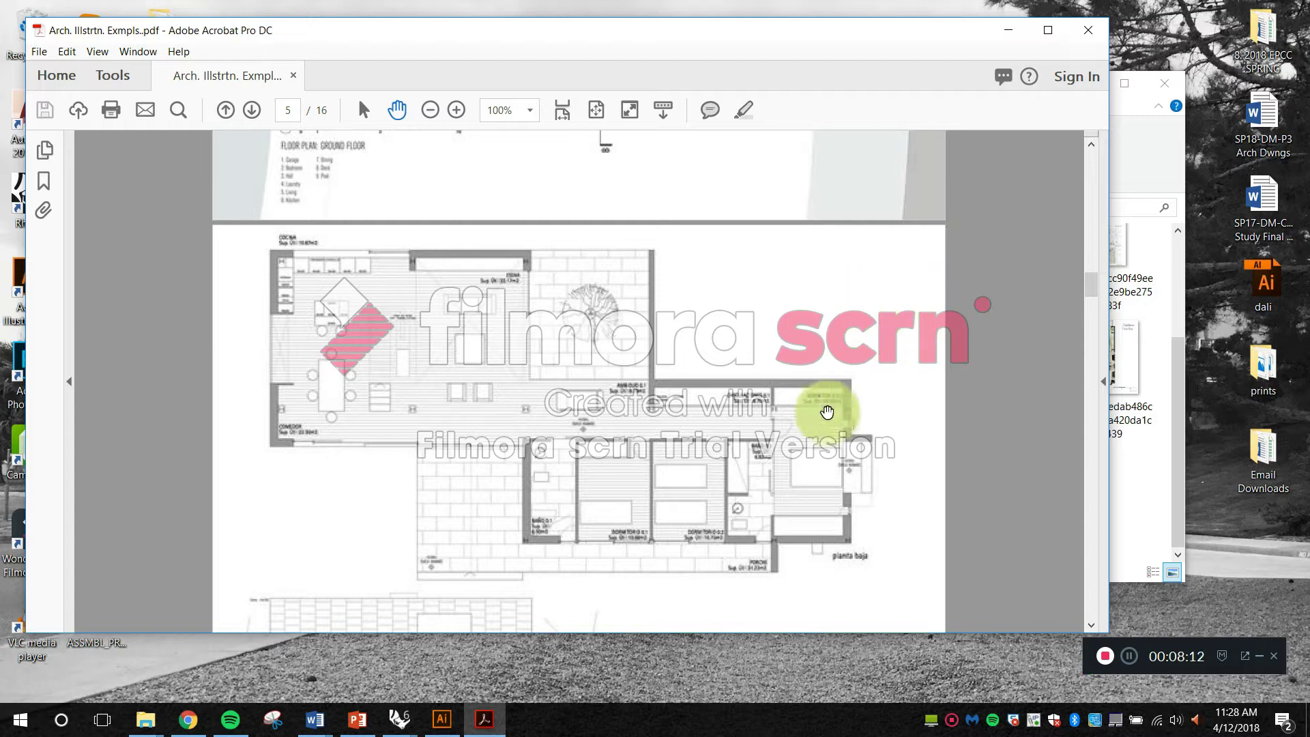
drag(742, 482, 698, 419)
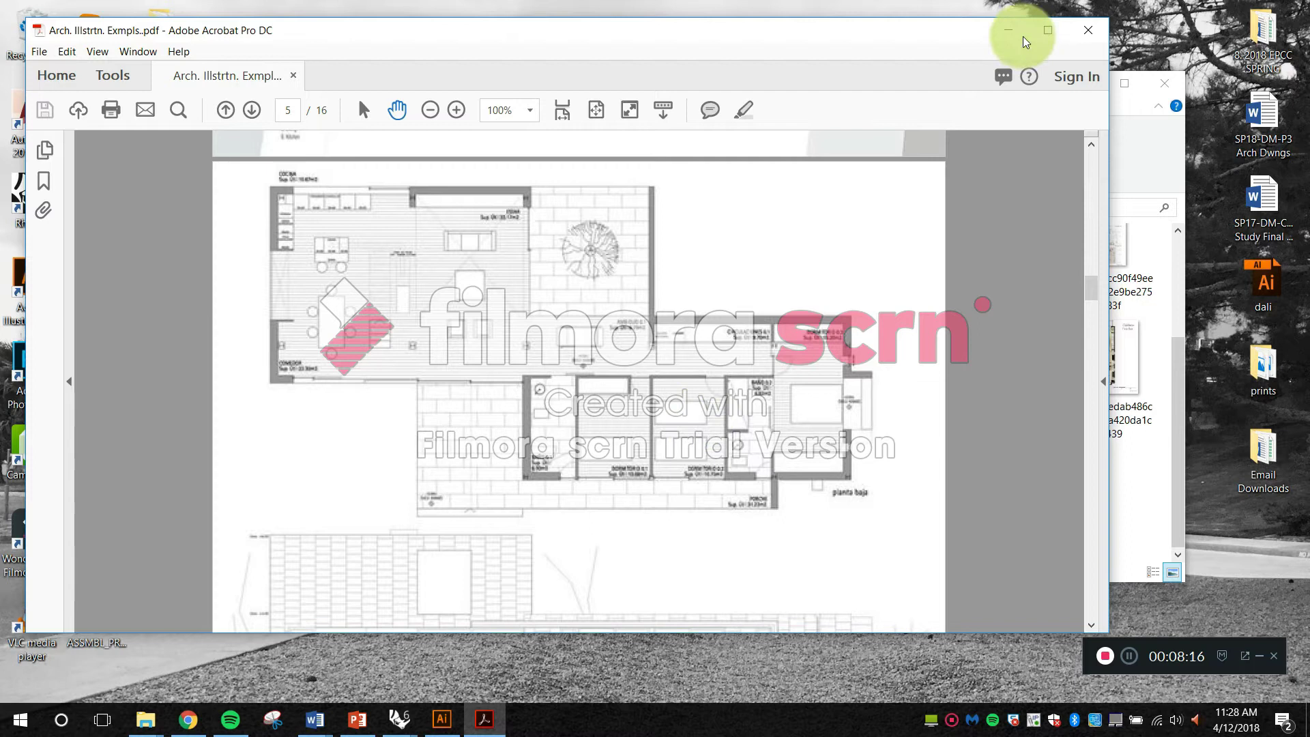
click(1043, 28)
drag(878, 391, 878, 402)
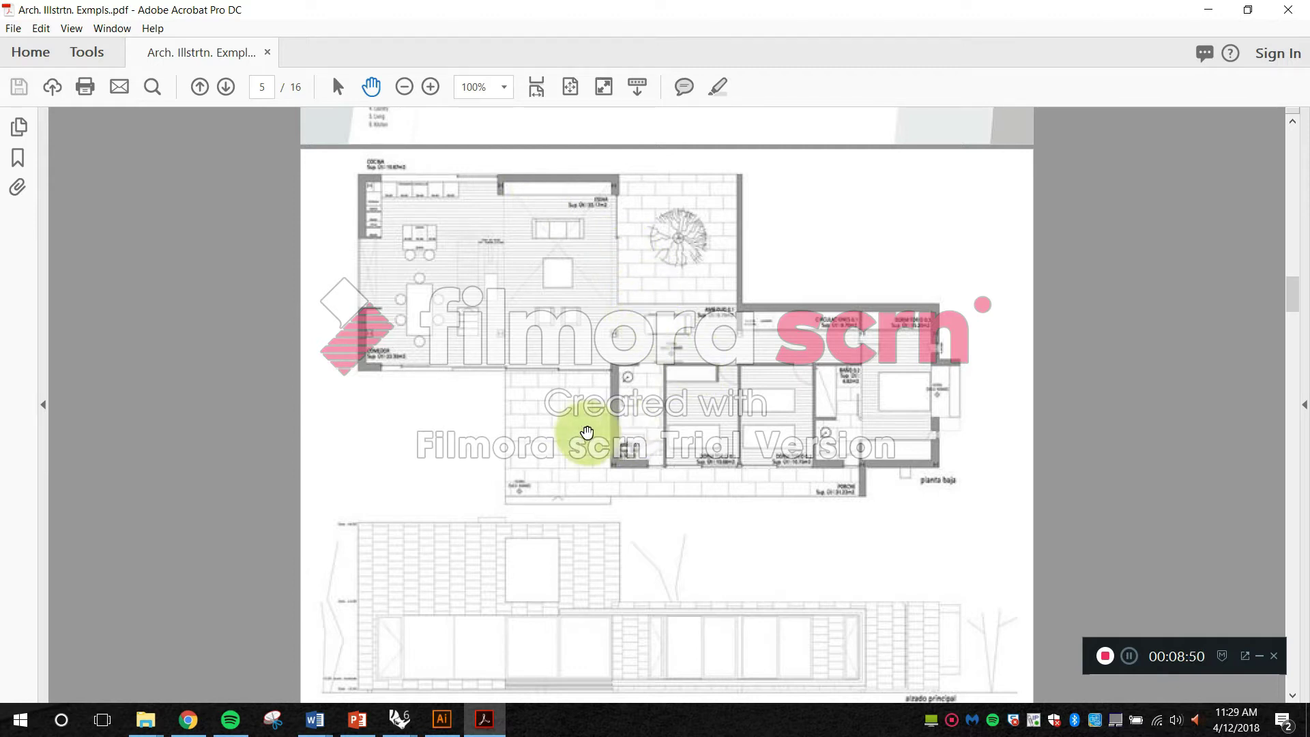
Step: Go to the Planta Baja plan on page 6, enlarge it to 125%, and examine its walls, green courtyards, deck hatching and section marks
drag(585, 439, 561, 371)
drag(690, 597, 657, 381)
drag(699, 539, 690, 389)
drag(714, 512, 694, 375)
drag(713, 472, 709, 456)
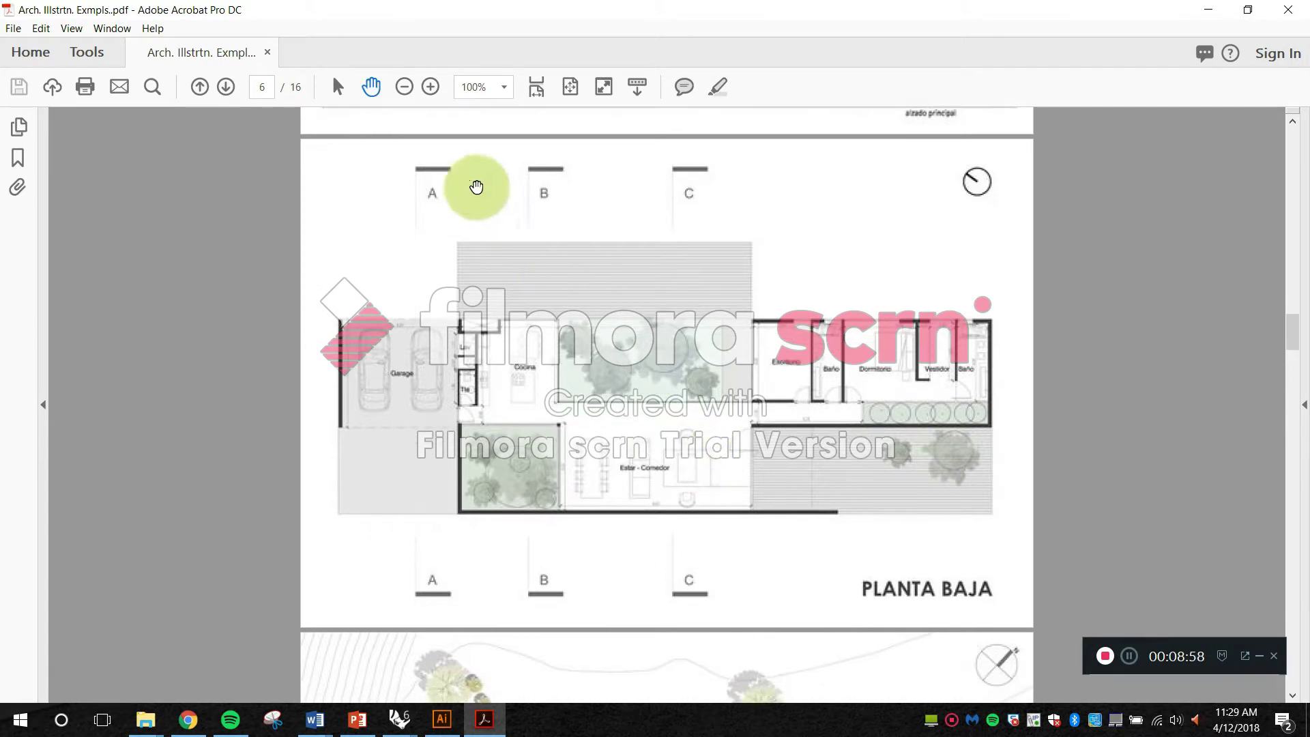
click(430, 87)
drag(550, 349, 559, 305)
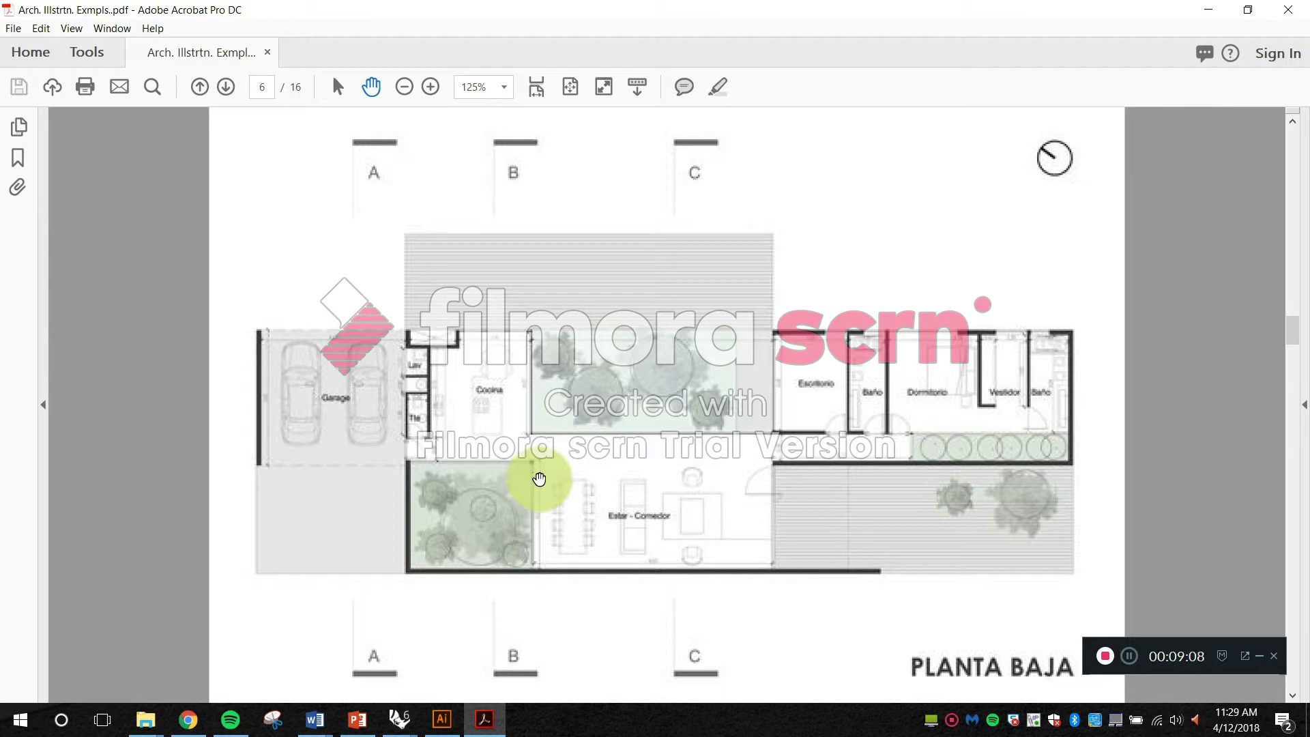
drag(621, 492, 619, 460)
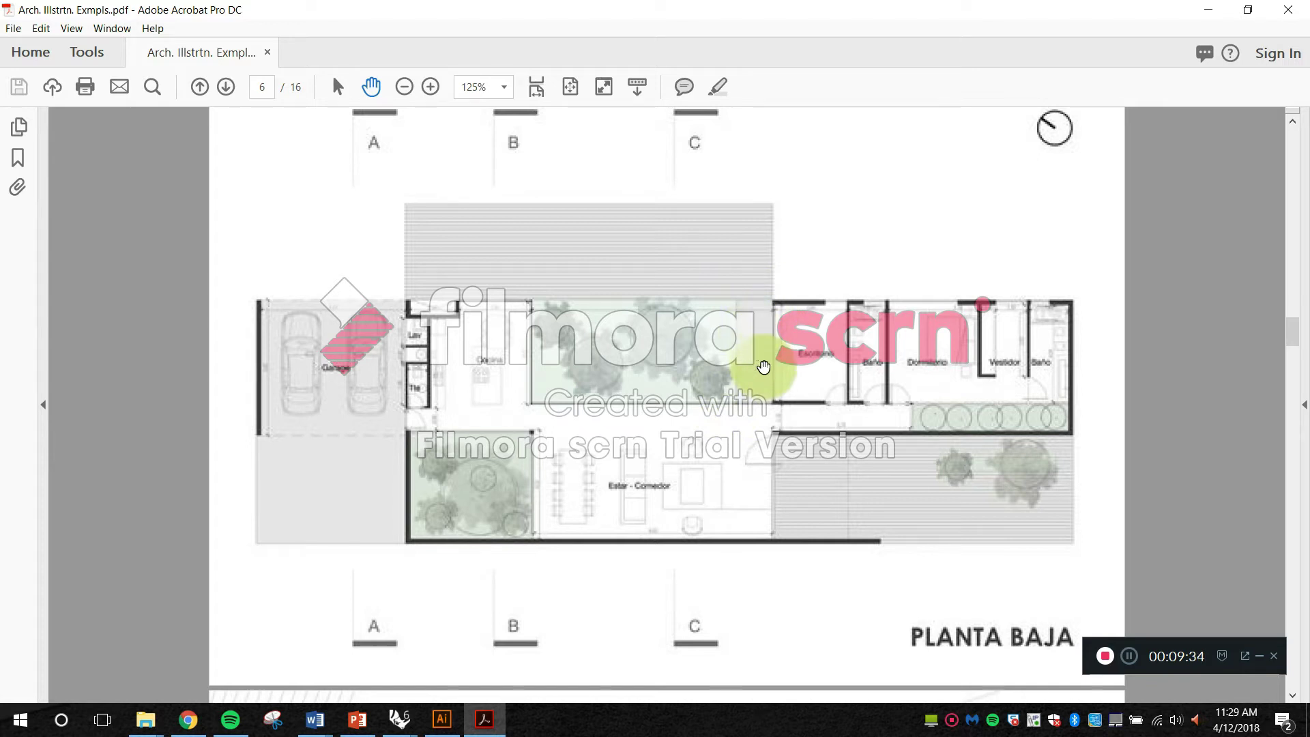
scroll(758, 314, down, 2)
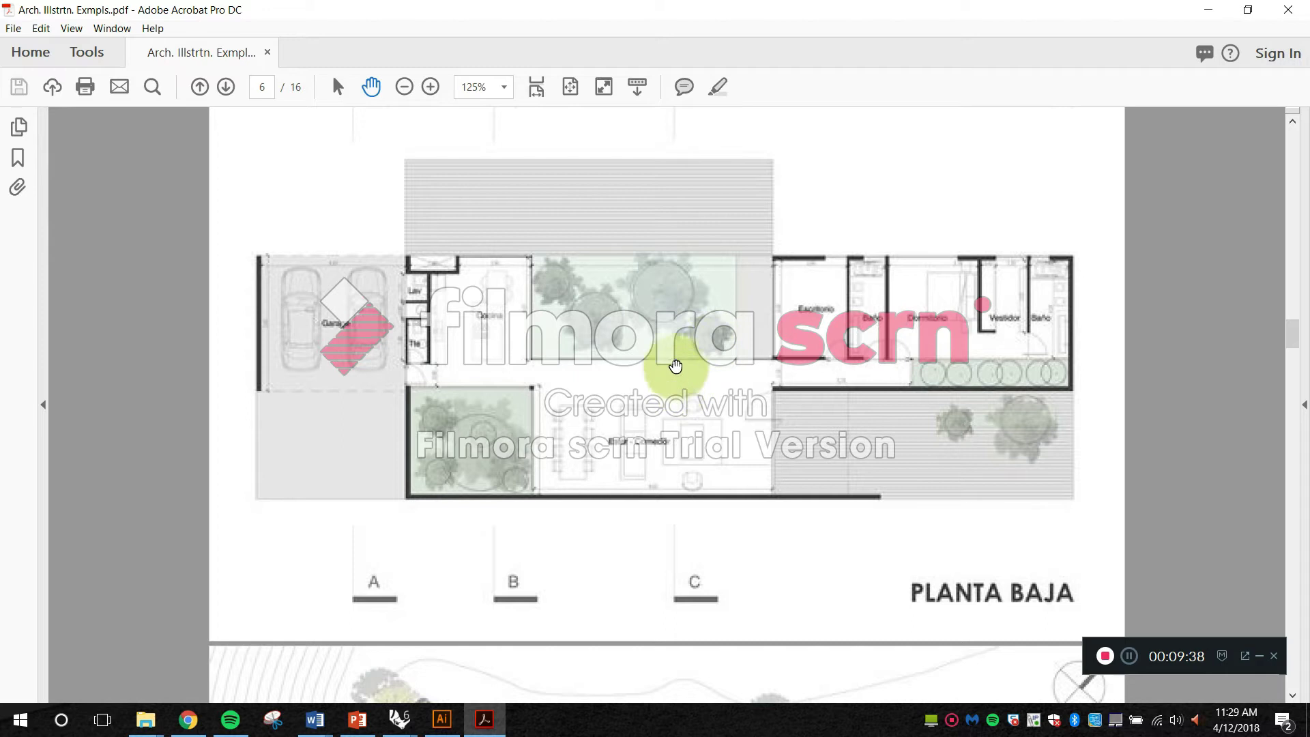
Step: Look over the Planta Arquitectónica site plan on page 7, comparing its trees, contours and grid lines with the Planta Baja plan
drag(682, 467, 666, 400)
drag(702, 563, 659, 363)
drag(693, 544, 665, 363)
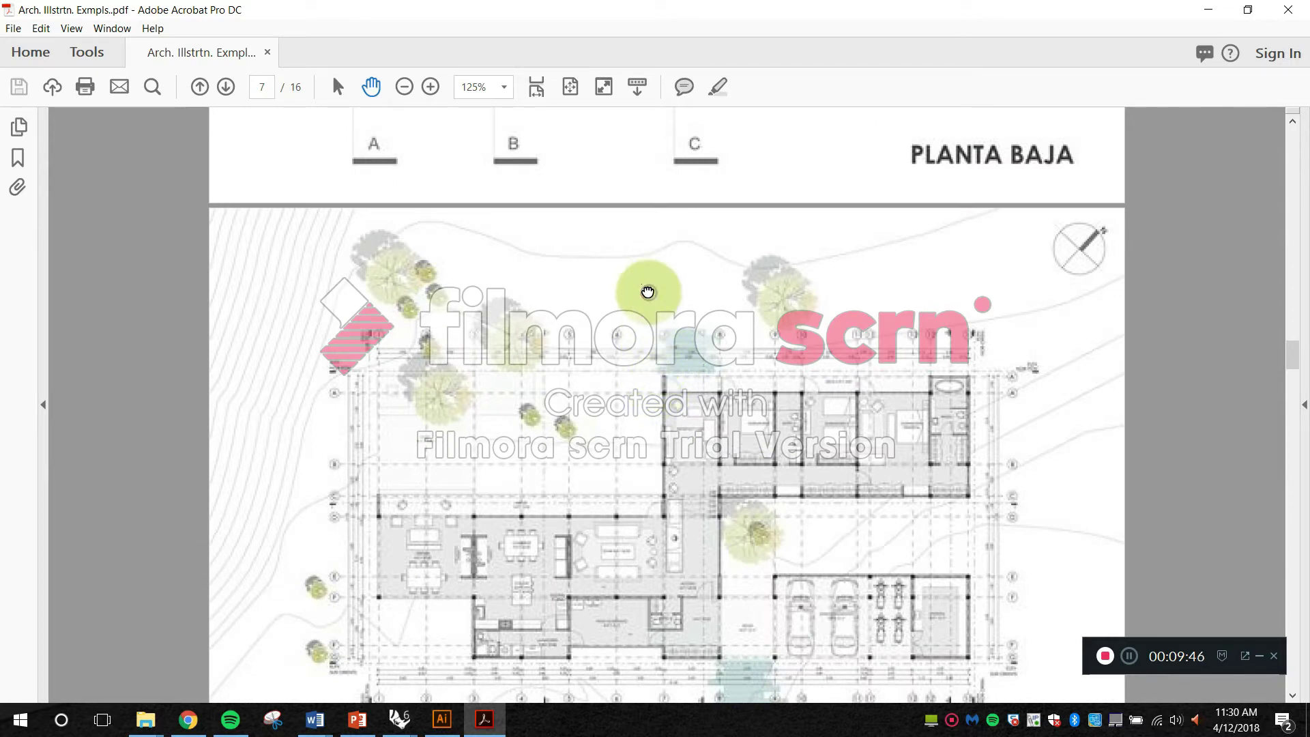
drag(646, 292, 643, 438)
drag(626, 313, 647, 375)
drag(728, 515, 720, 422)
drag(687, 526, 679, 362)
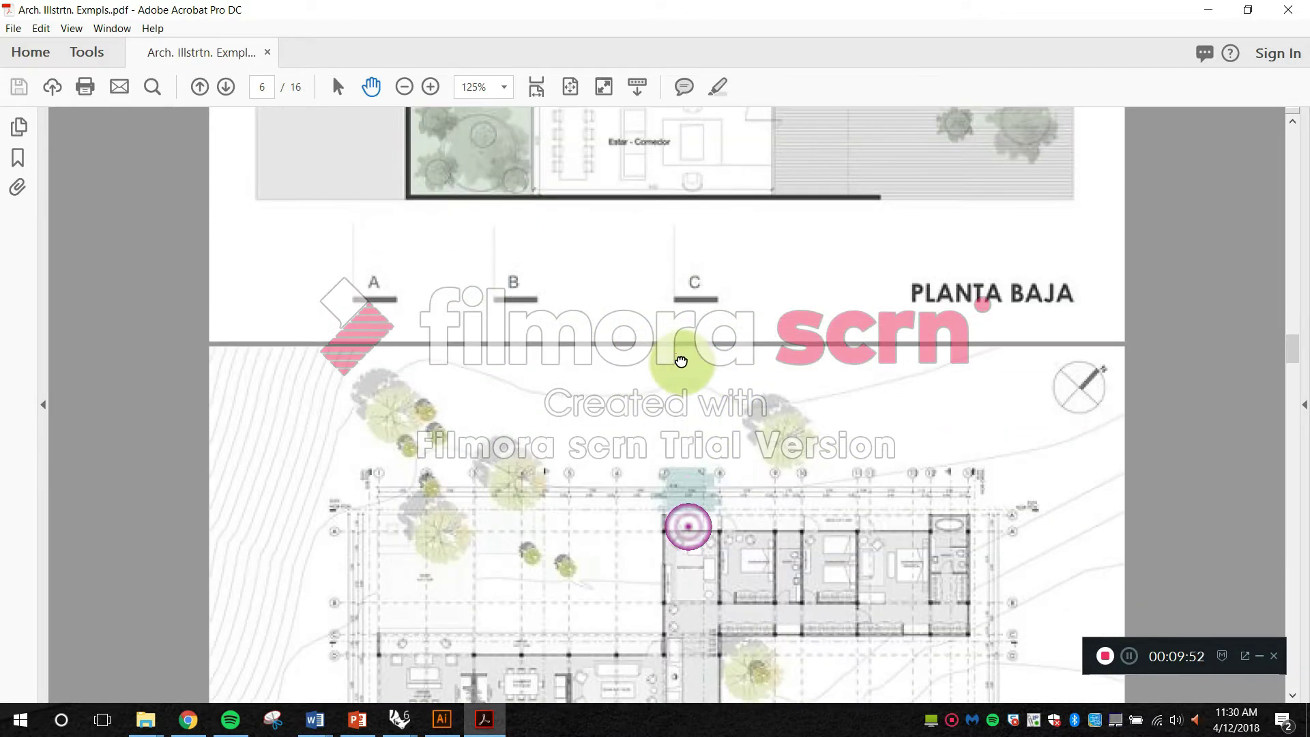
drag(678, 498, 681, 375)
drag(679, 480, 661, 294)
drag(681, 518, 675, 321)
drag(685, 495, 682, 389)
Step: Return to the Planta Baja plan on page 6, enlarge it to 150%, and examine its rooms, courtyards, planting and deck more closely
drag(682, 254, 681, 546)
drag(678, 395, 689, 503)
drag(698, 372, 703, 571)
drag(701, 302, 704, 485)
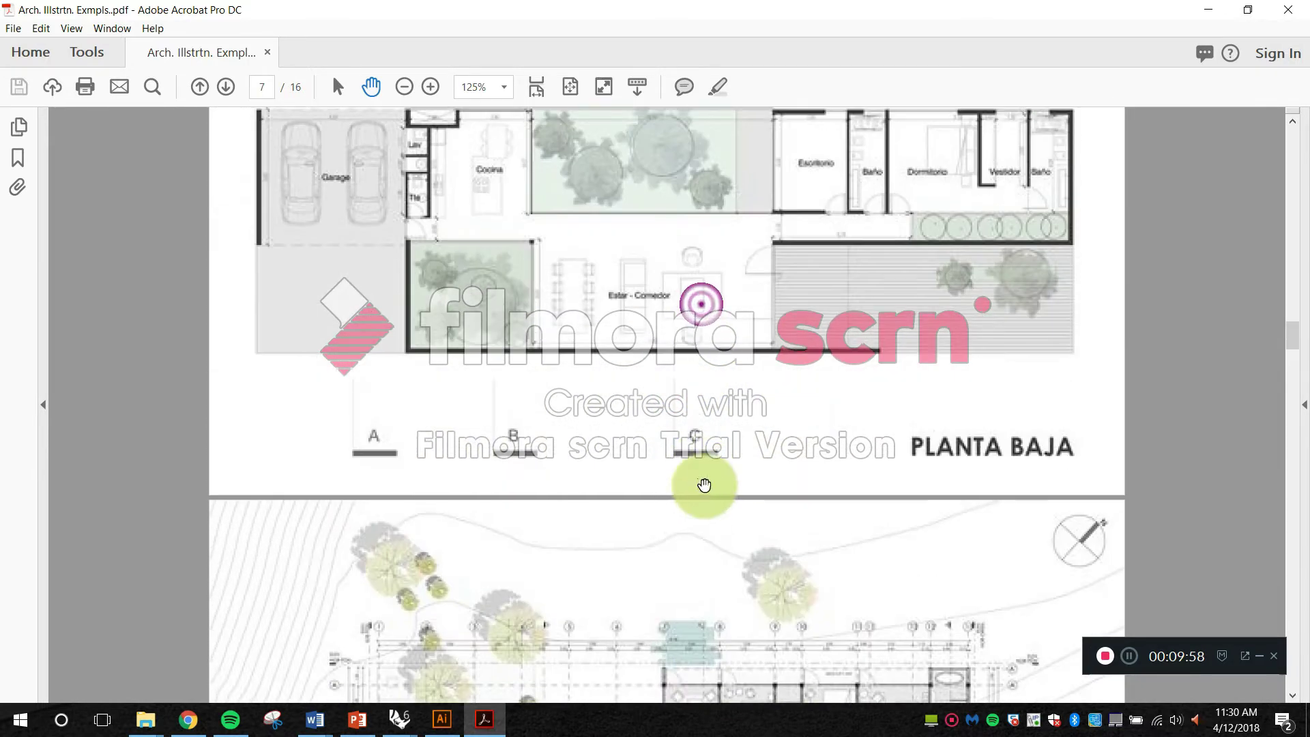
drag(710, 343, 717, 514)
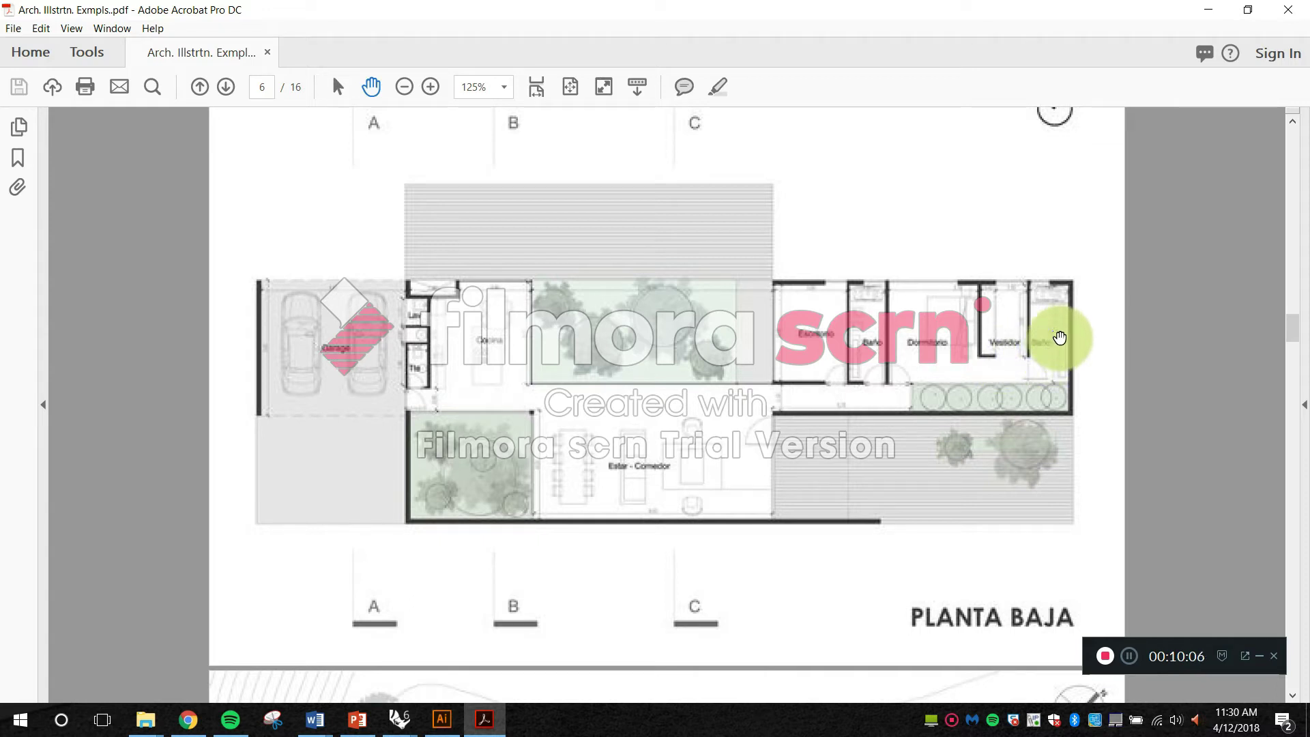
click(430, 87)
drag(703, 425, 704, 368)
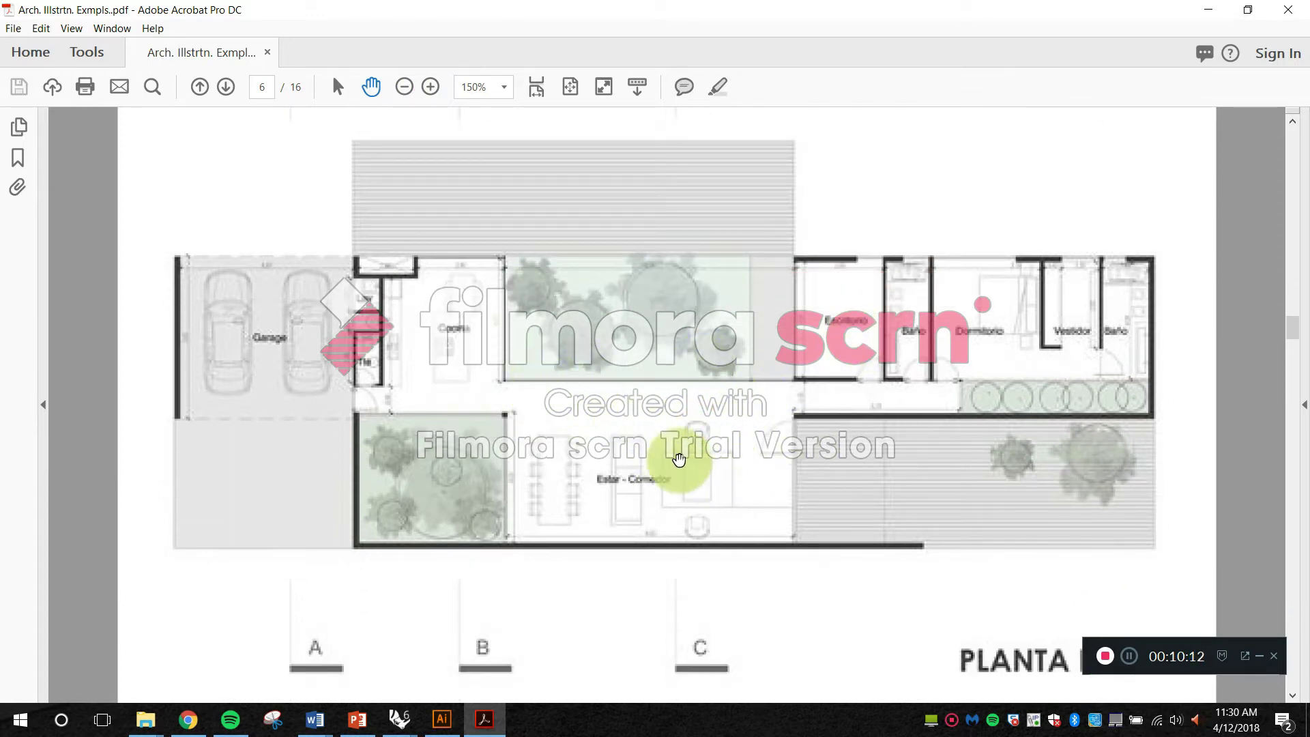
drag(794, 517, 798, 463)
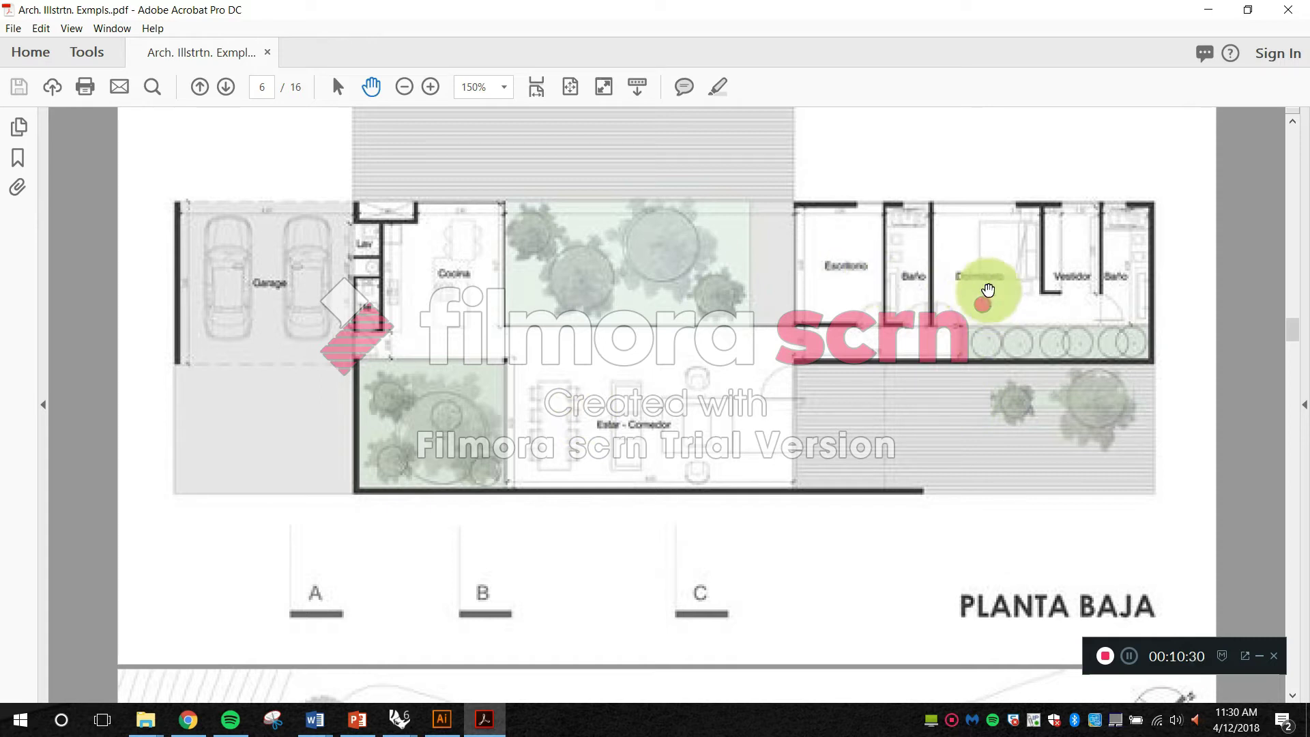
scroll(918, 426, down, 2)
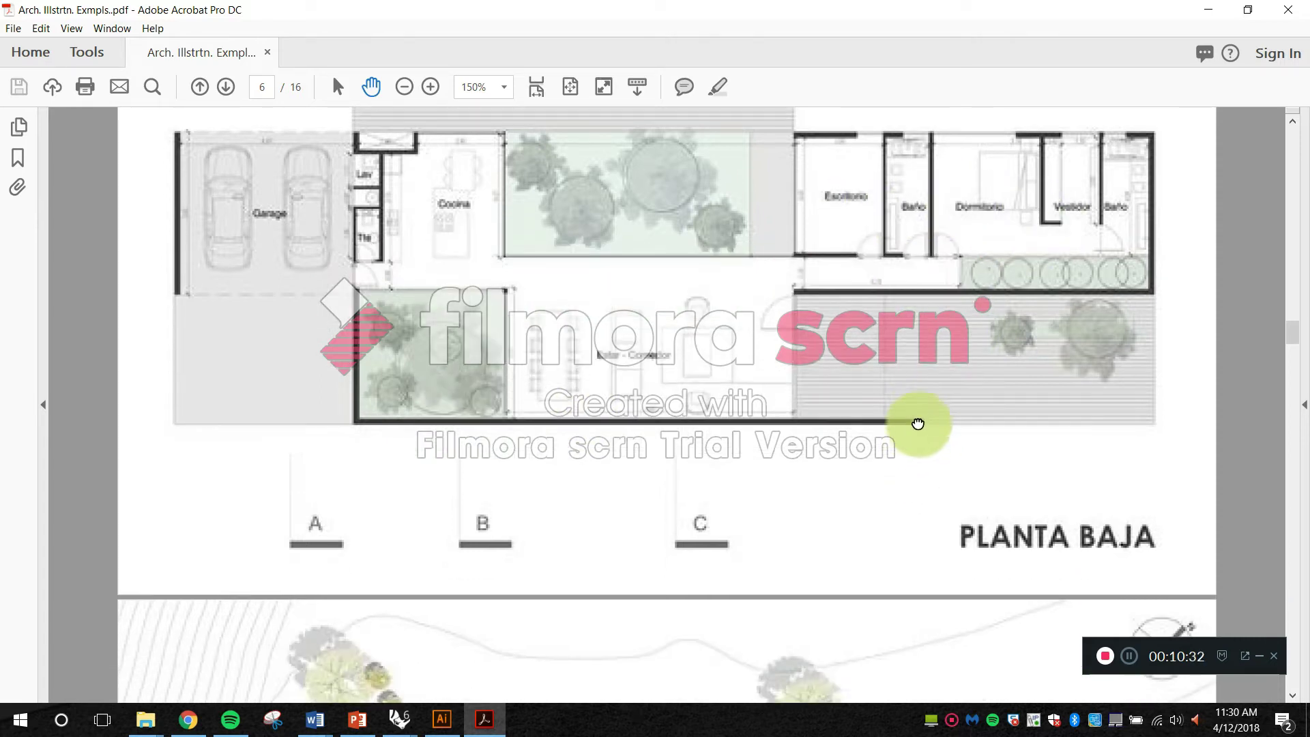
scroll(918, 423, up, 1)
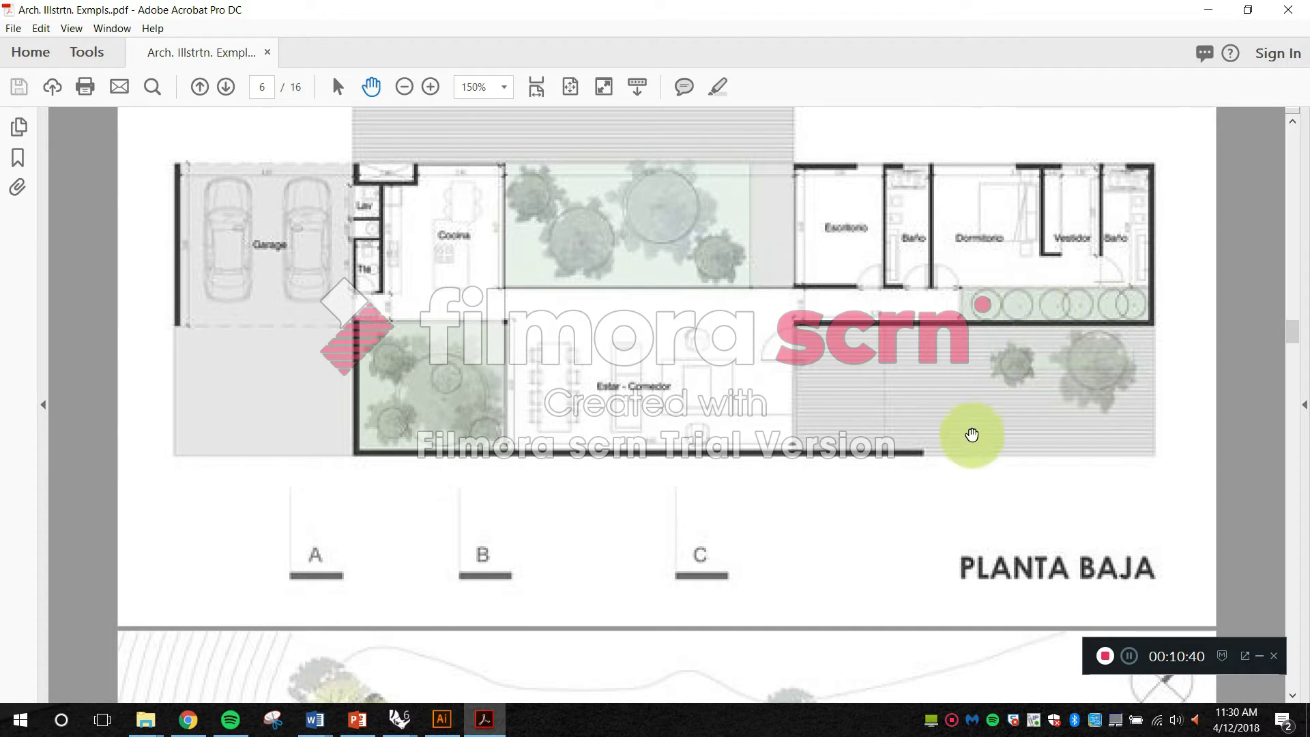
scroll(877, 432, up, 1)
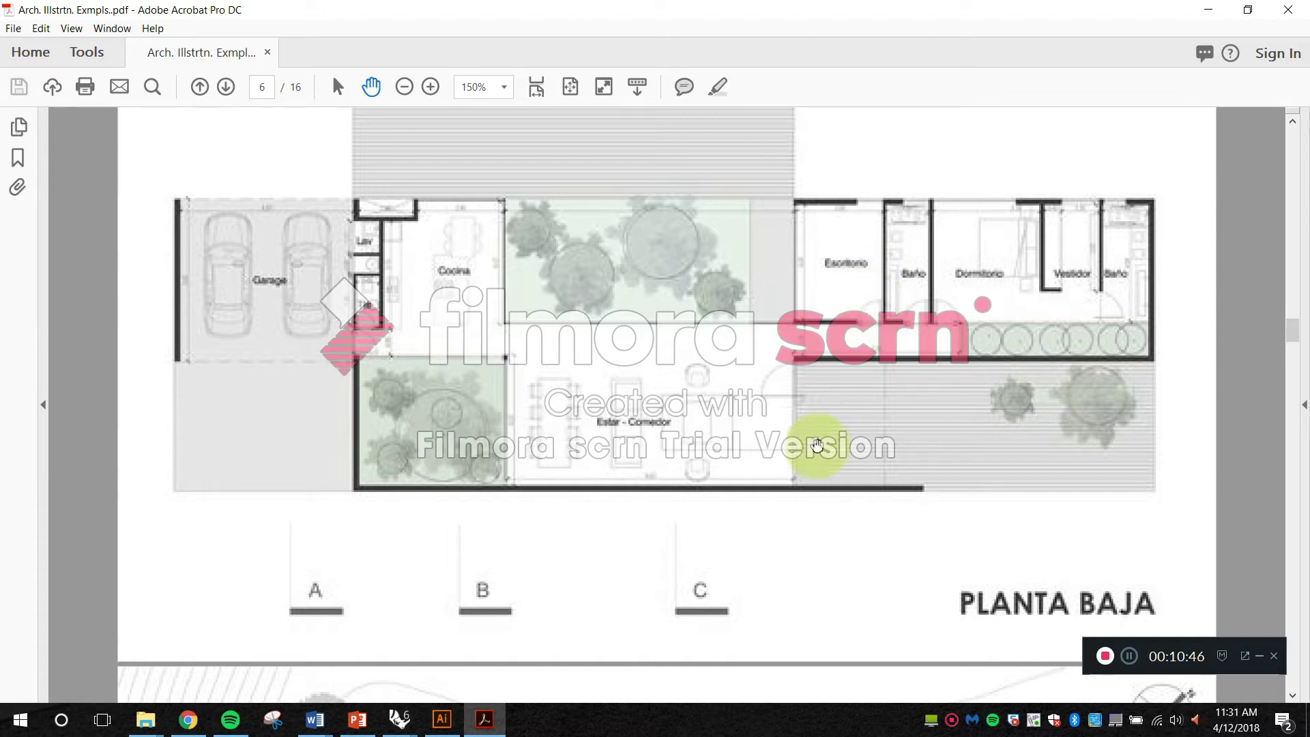
Step: Go to the Planta Arquitectónica plan on page 7 and examine its shaded rooms, column grid, dimensions, garage, contours and trees
drag(756, 459, 723, 323)
drag(721, 482, 716, 335)
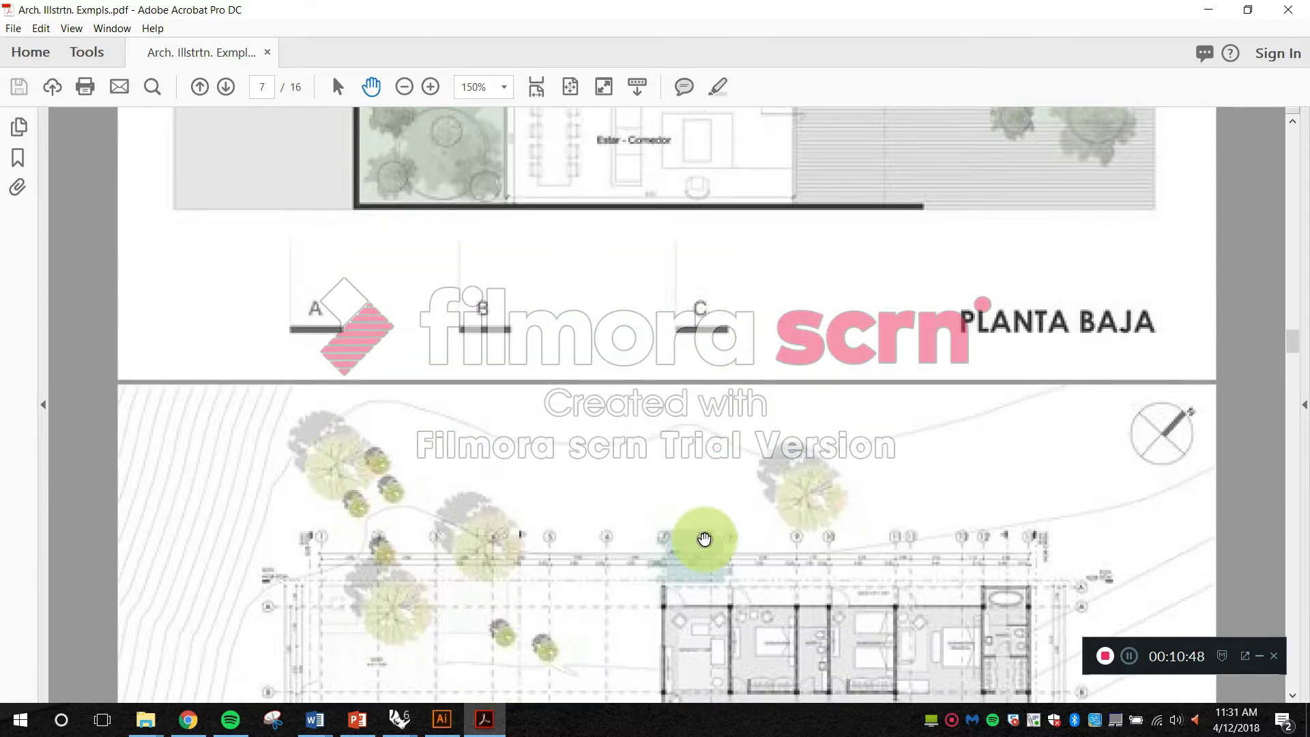
drag(703, 538, 710, 368)
drag(716, 473, 683, 329)
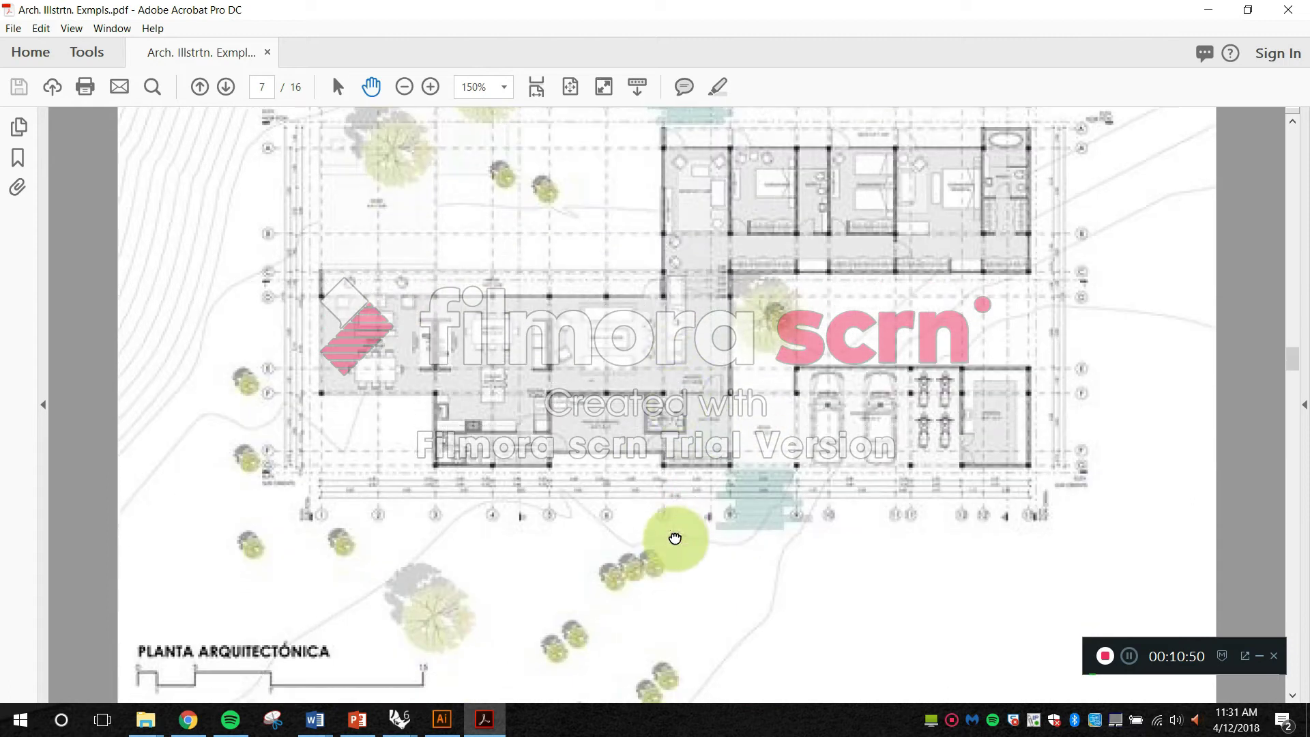
drag(676, 538, 672, 309)
drag(675, 466, 699, 586)
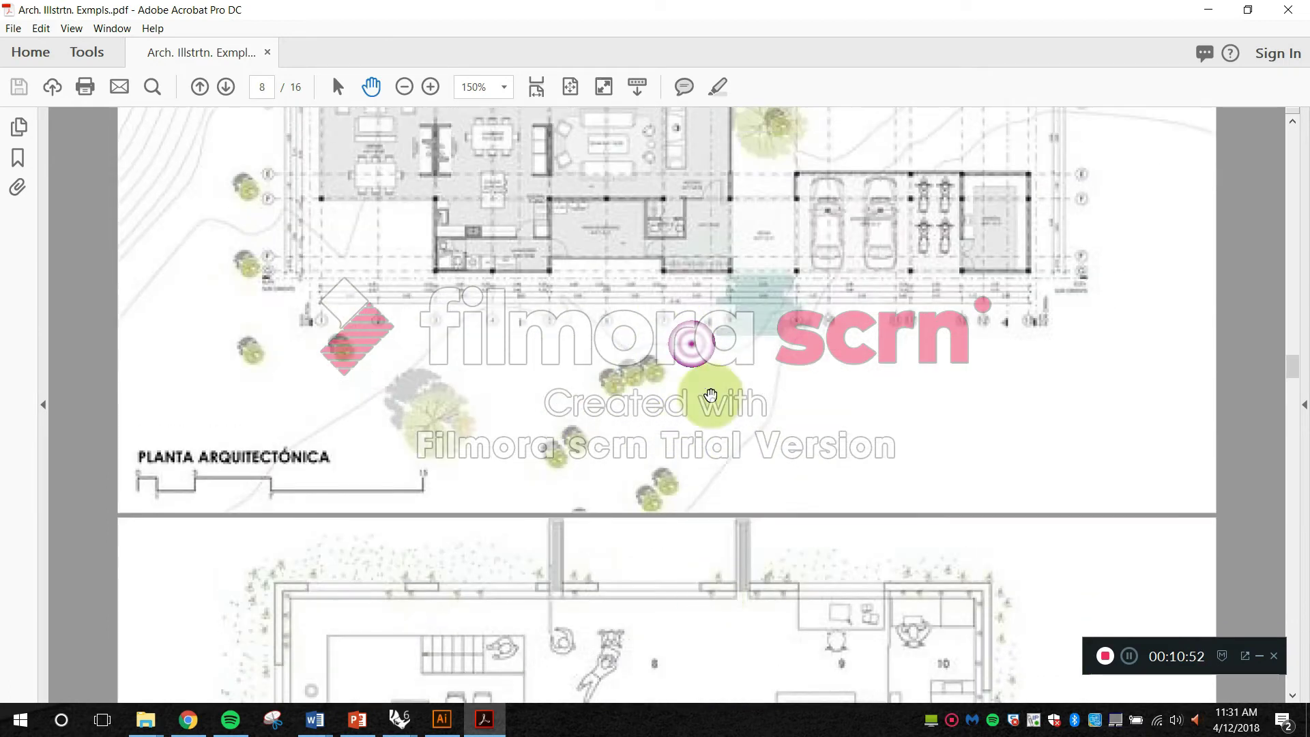
drag(705, 389, 702, 526)
drag(718, 440, 717, 523)
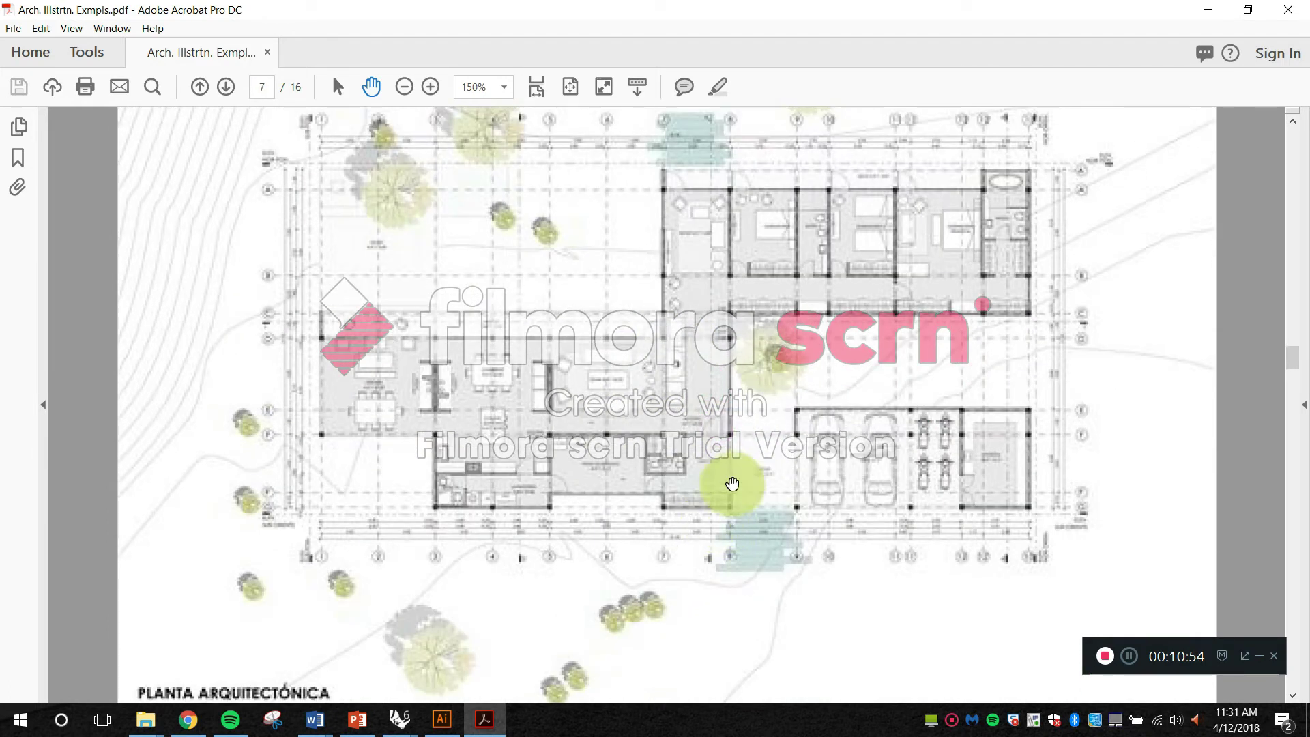
drag(742, 418, 745, 444)
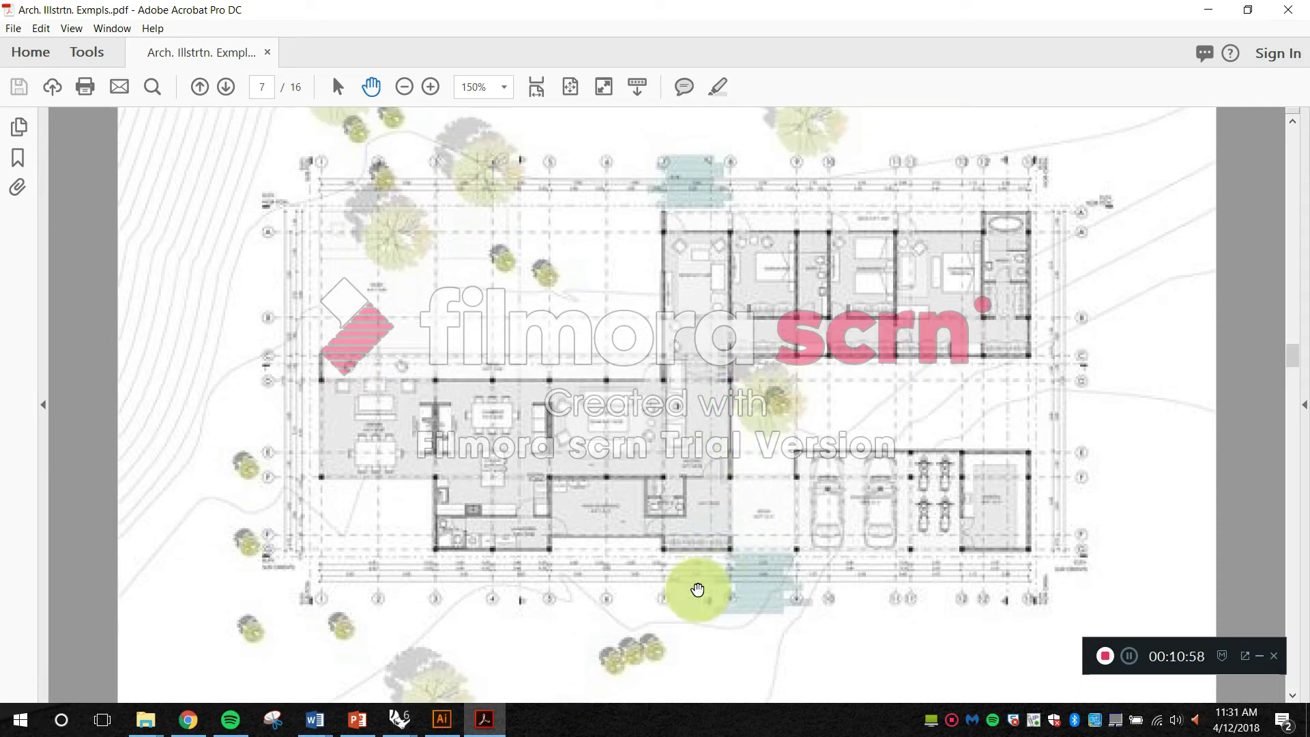
Step: Examine the First floor plan with human figures and planting on page 8, and move back toward the Planta Arquitectónica page
drag(690, 606, 668, 351)
drag(678, 561, 659, 292)
drag(675, 489, 676, 395)
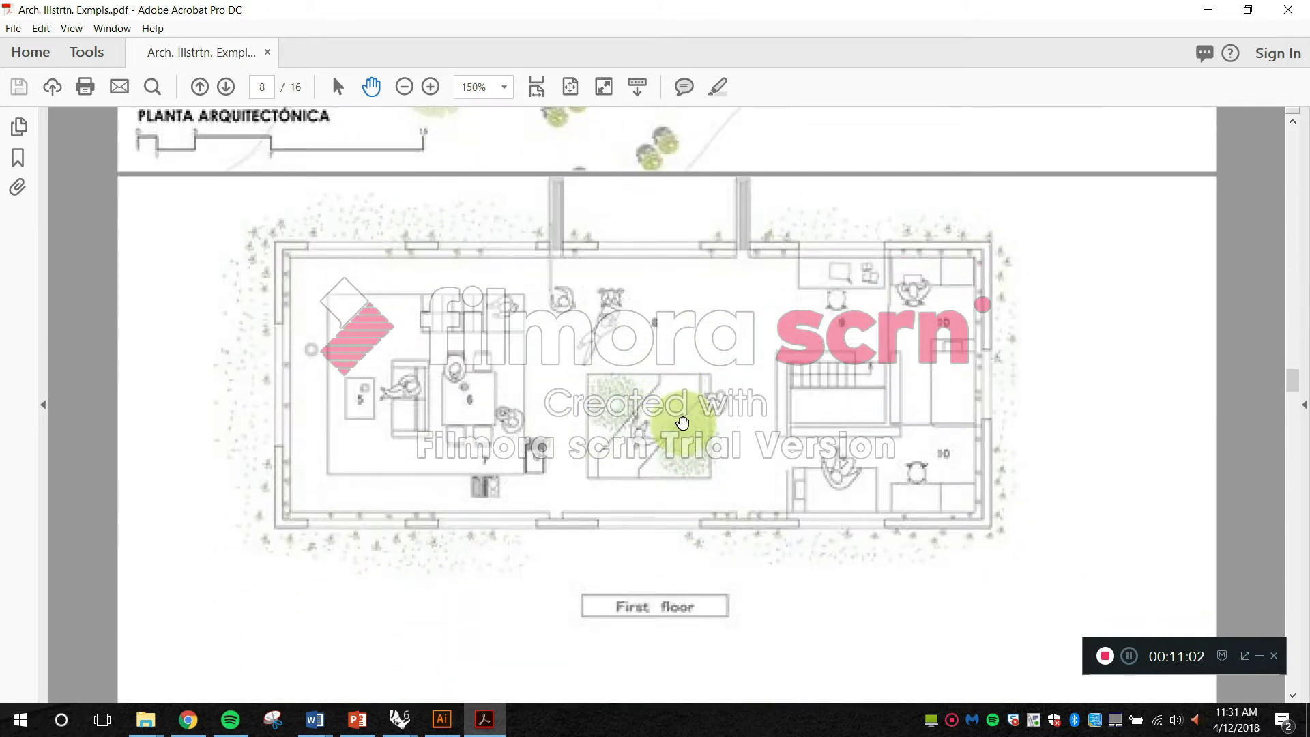
scroll(677, 369, up, 1)
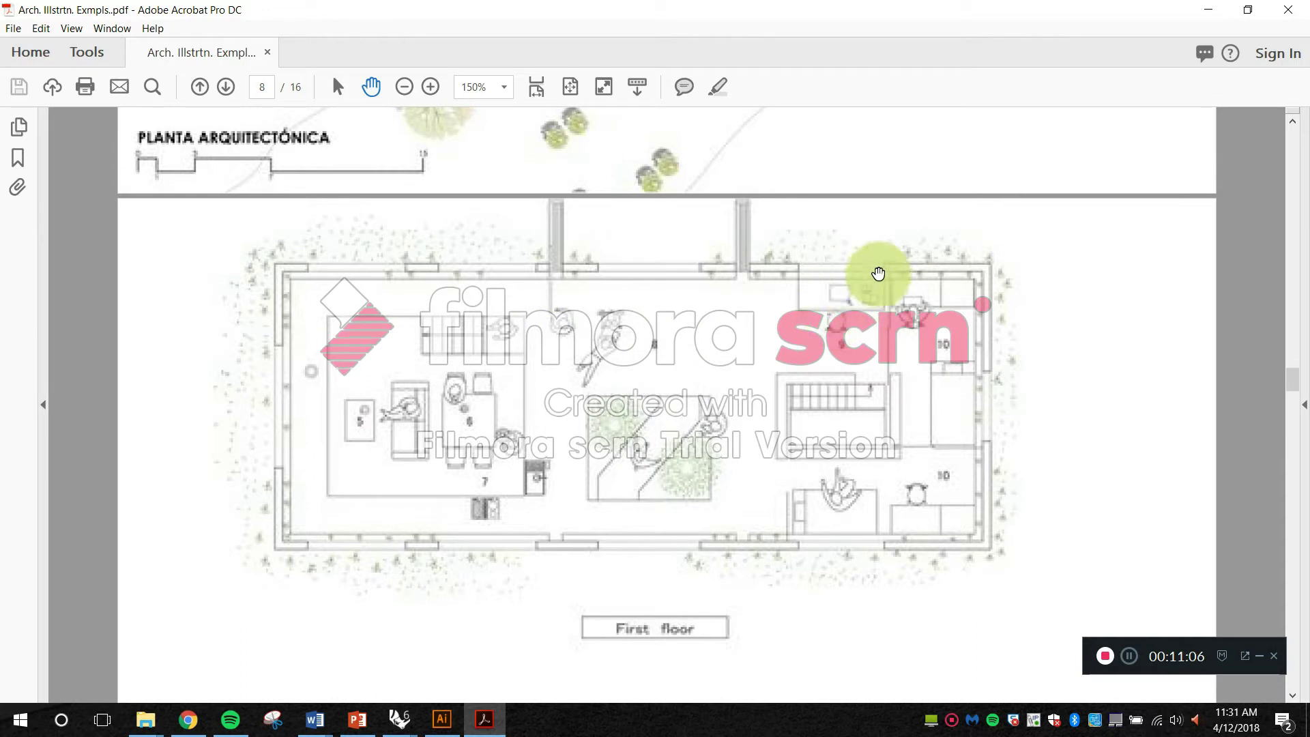
scroll(905, 270, up, 5)
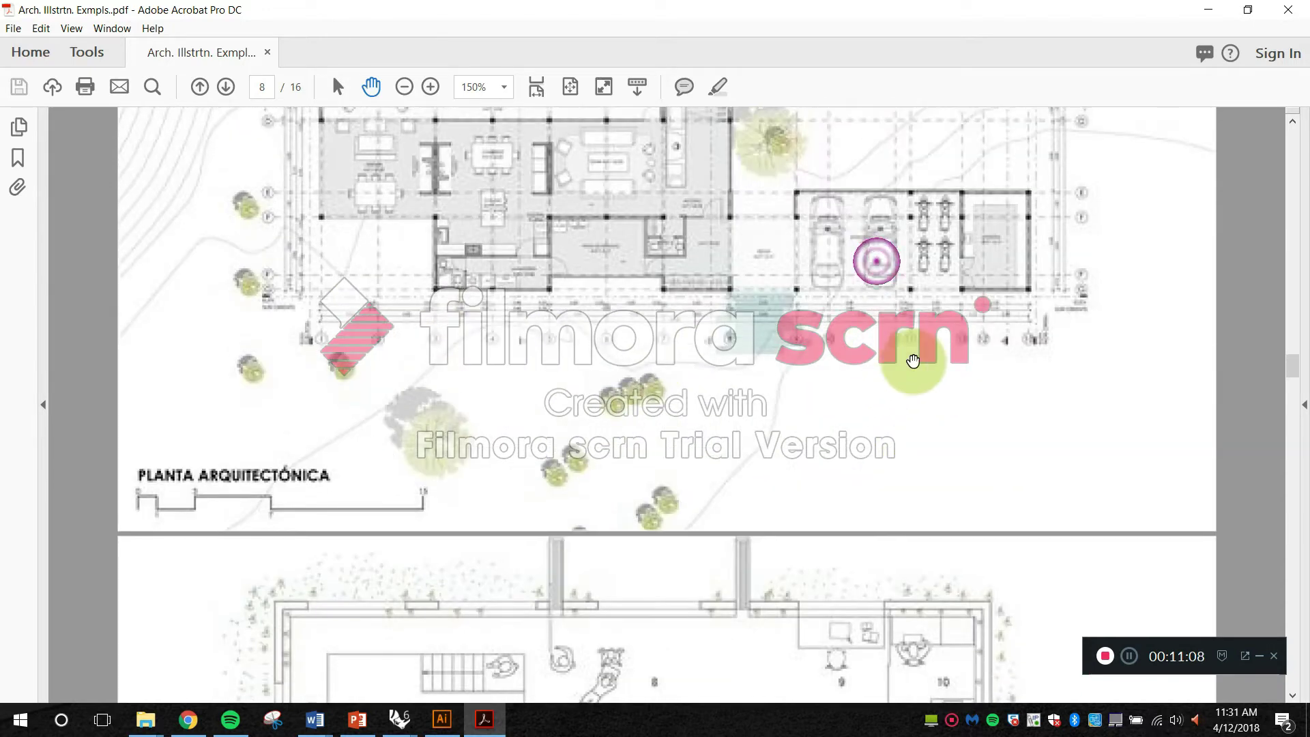
Step: Look back over the Planta Arquitectónica plan, and examine the First floor and basement plans with their figures and planting on page 8
drag(836, 190, 770, 295)
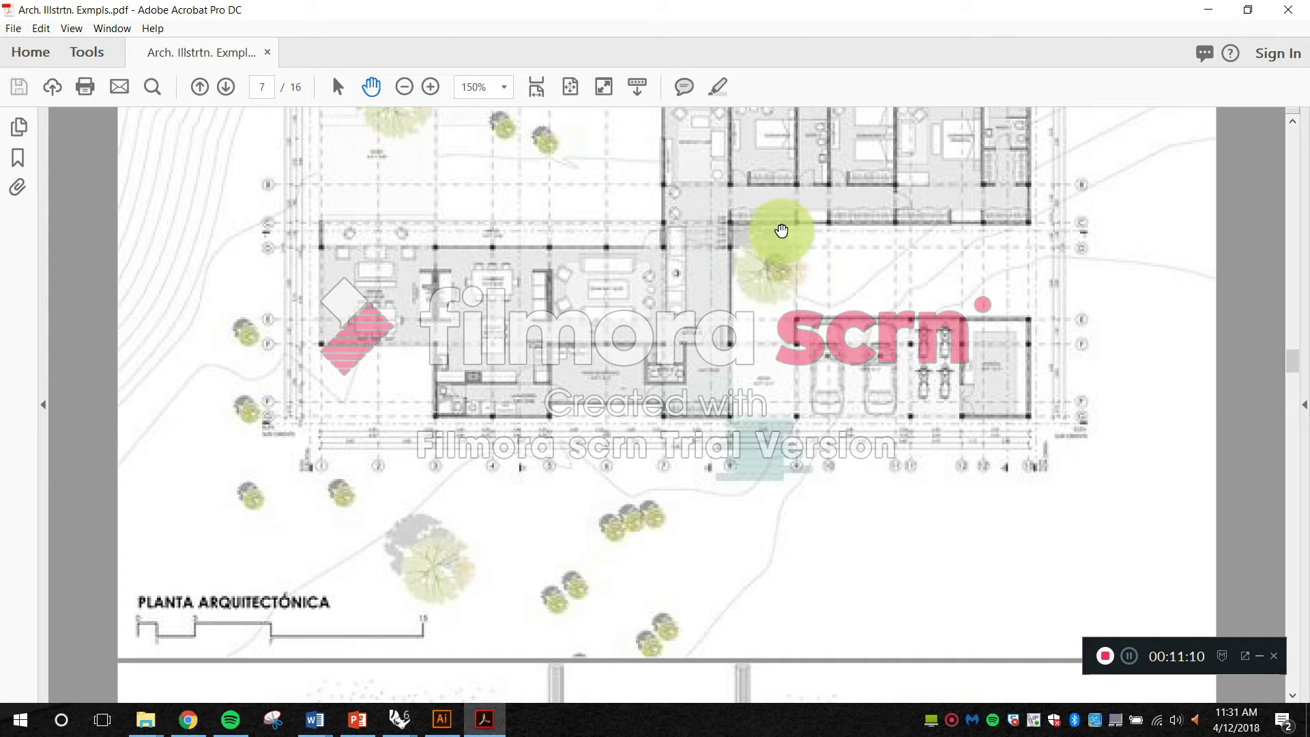
scroll(843, 521, down, 6)
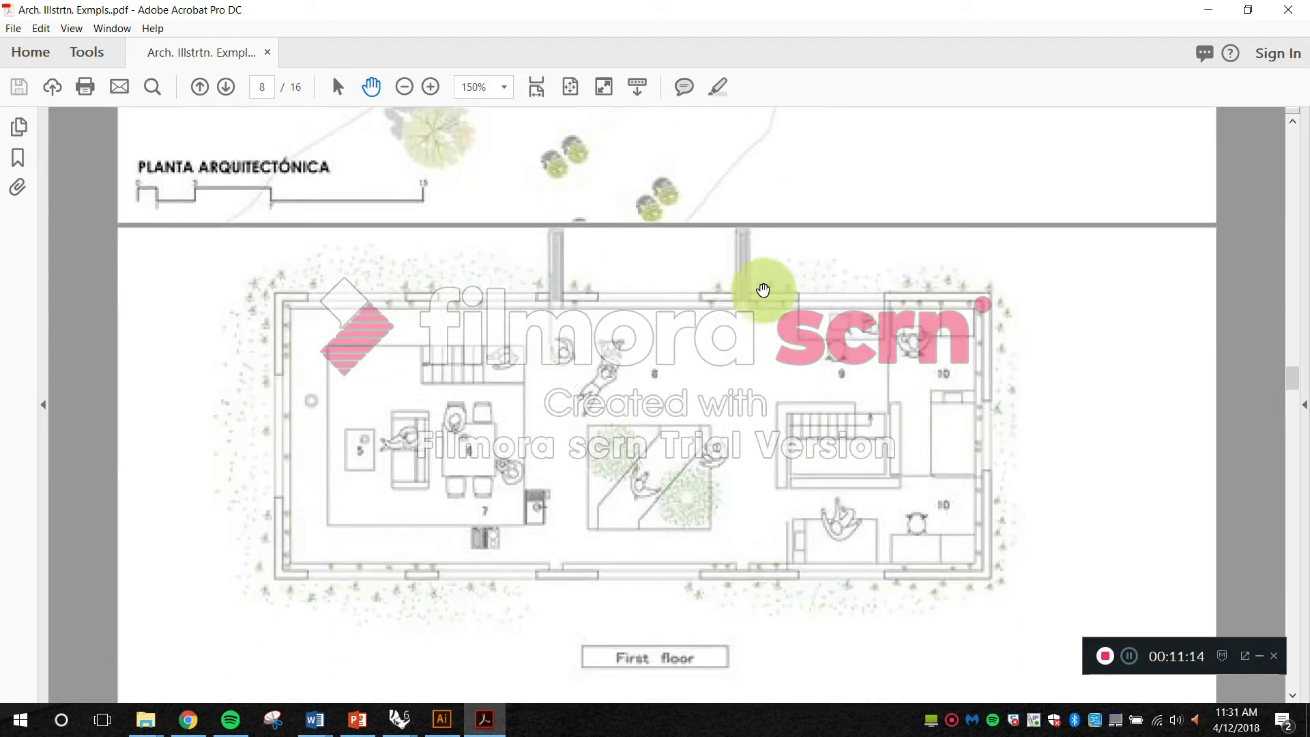
drag(950, 516, 945, 341)
drag(921, 559, 853, 314)
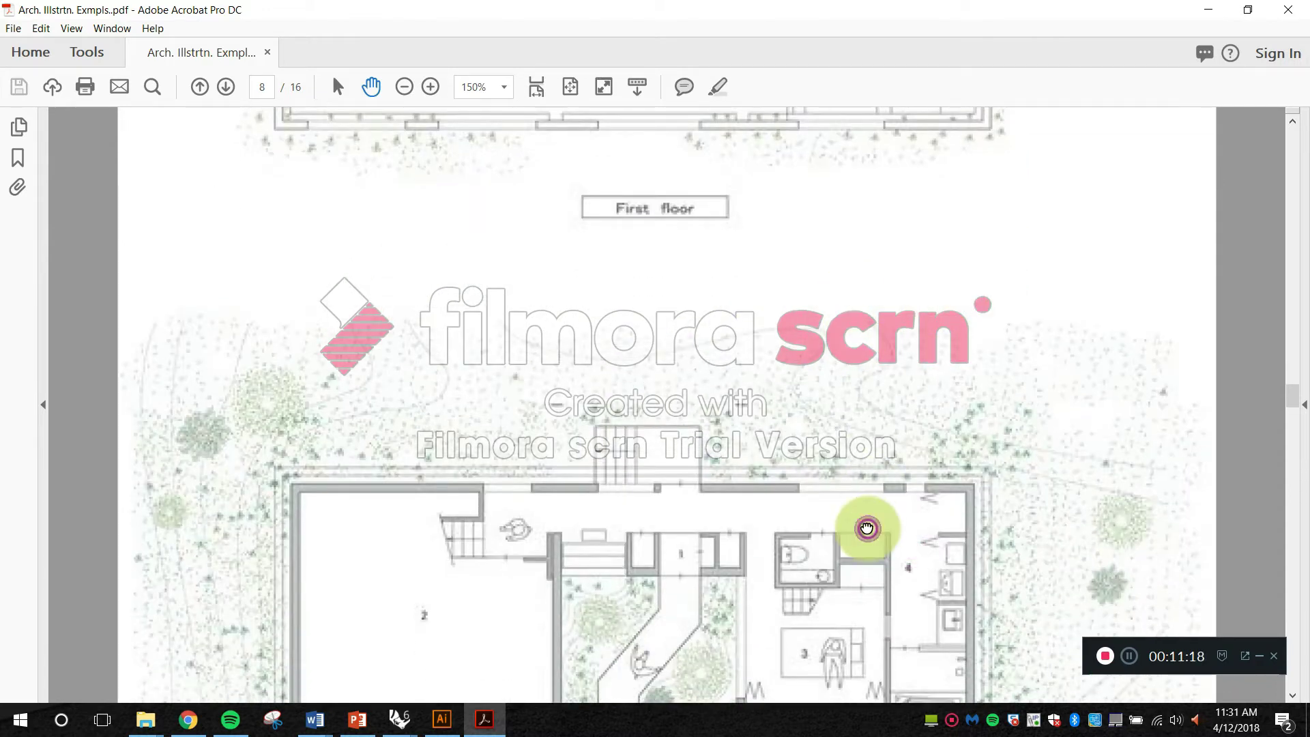
drag(866, 526, 854, 309)
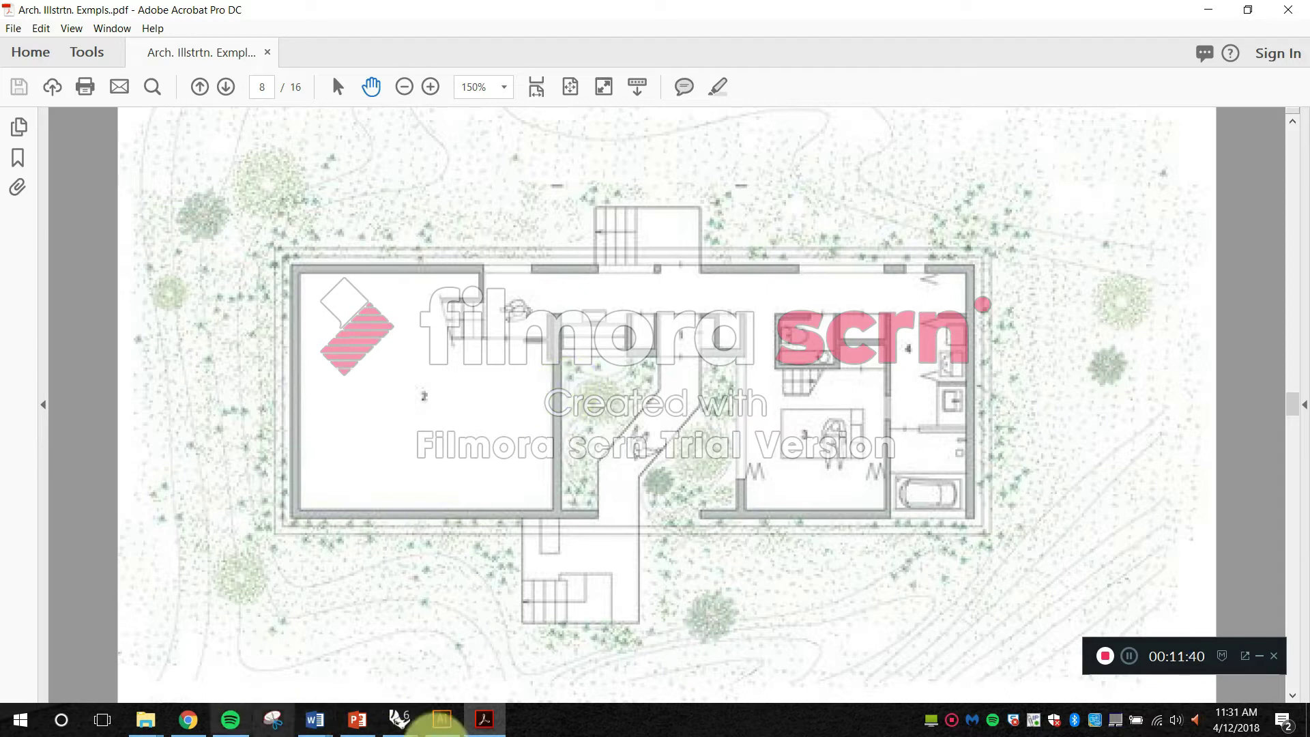
Step: Switch to Illustrator to point out the fill and stroke colour controls on the floor plan draft, and return to the example PDF
click(443, 719)
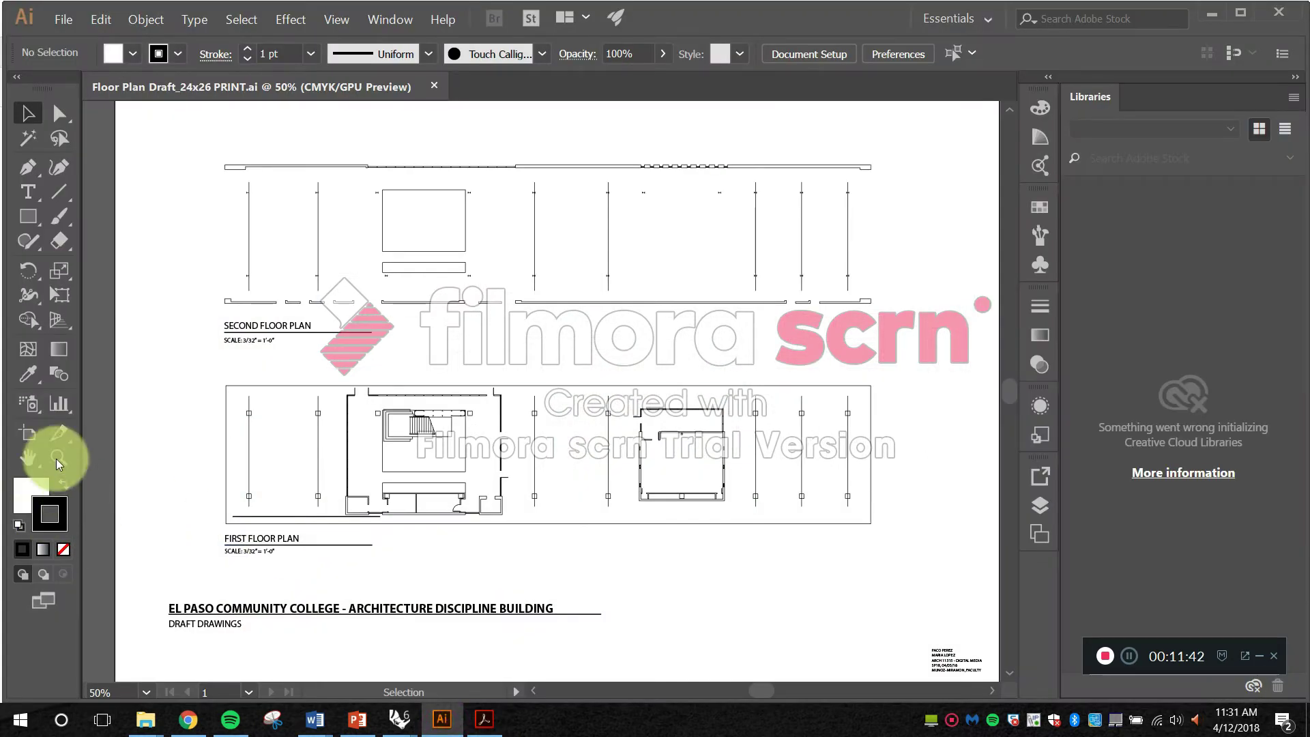
click(36, 494)
click(61, 508)
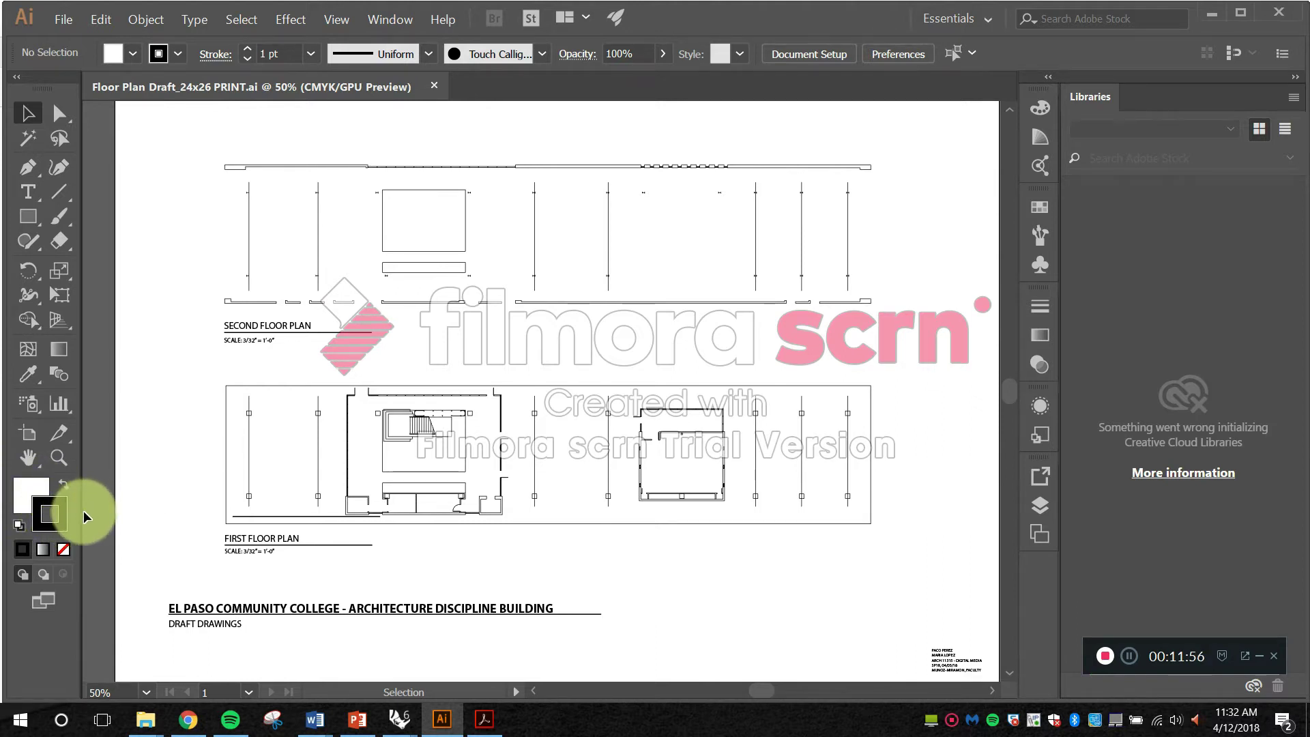
click(1210, 21)
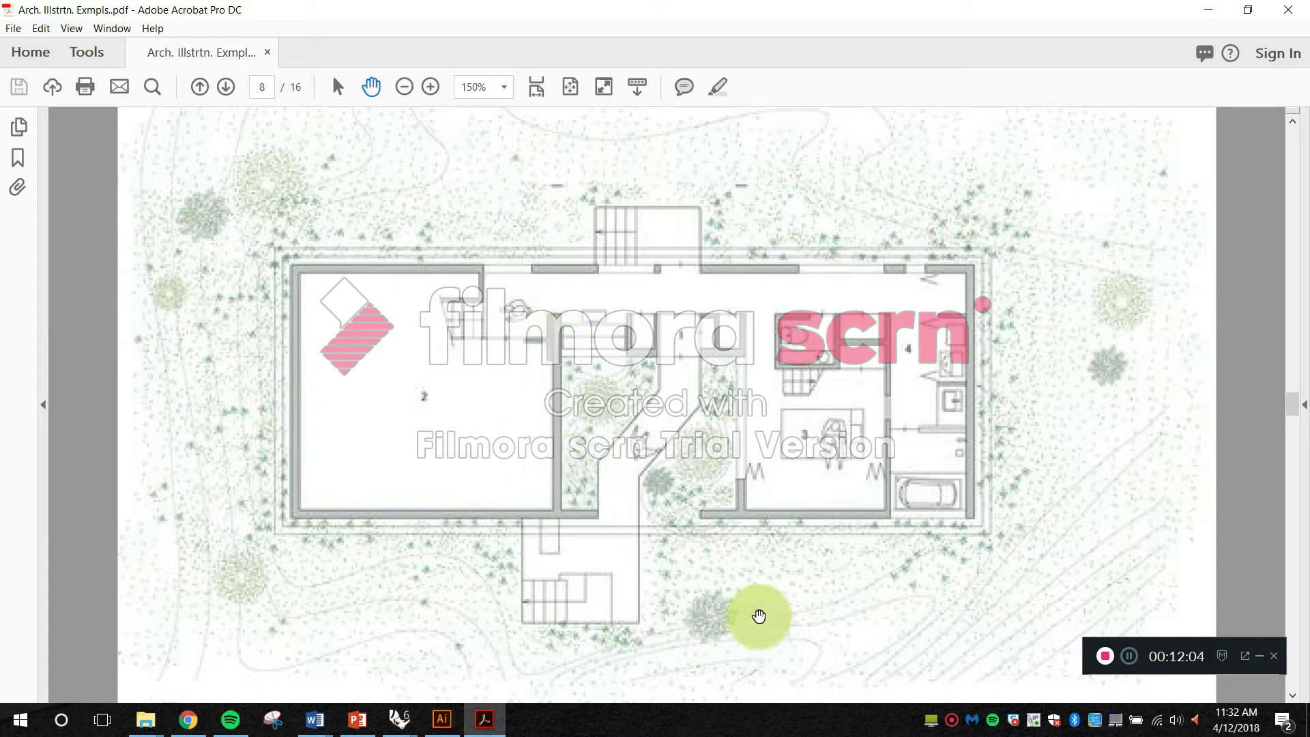
Step: Look over the Basement floor plan's lower edge and examine the Second floor plan's furniture, figures, floor lines and room legend on page 9
drag(787, 634, 757, 397)
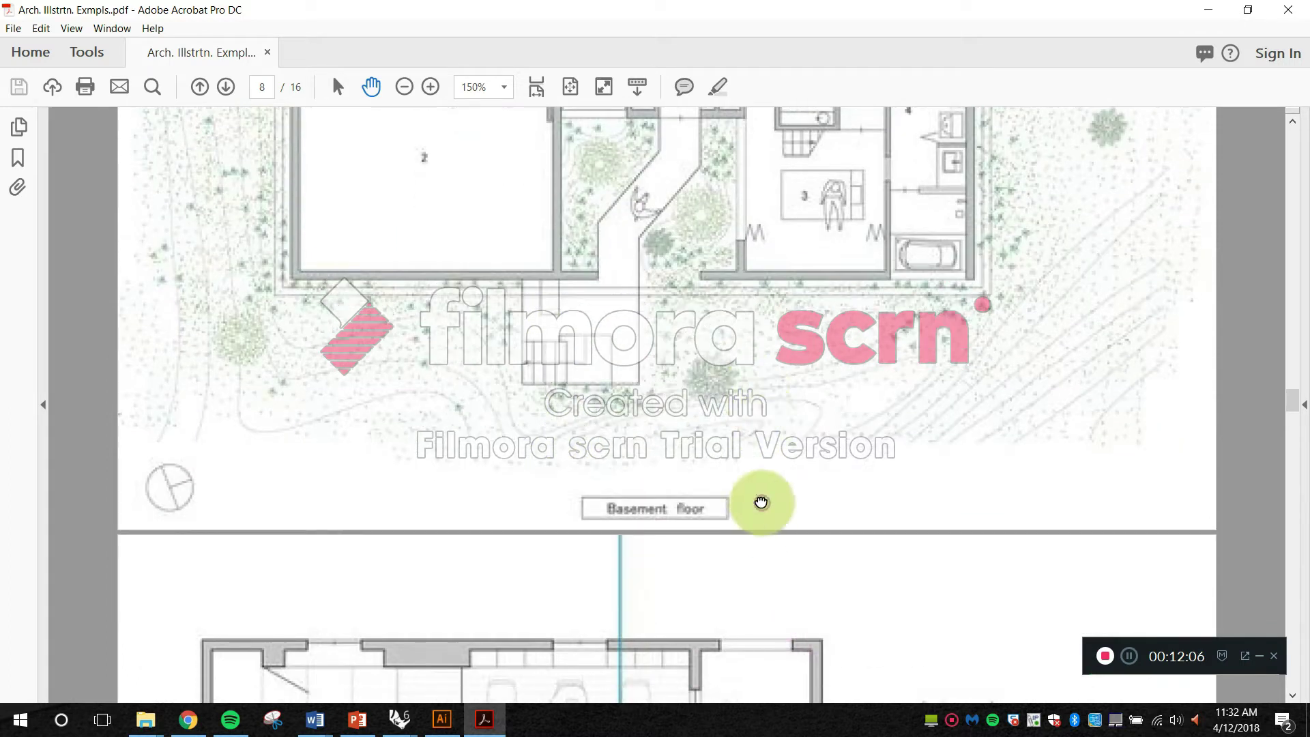
drag(764, 503, 741, 262)
drag(737, 482, 711, 288)
scroll(735, 409, down, 2)
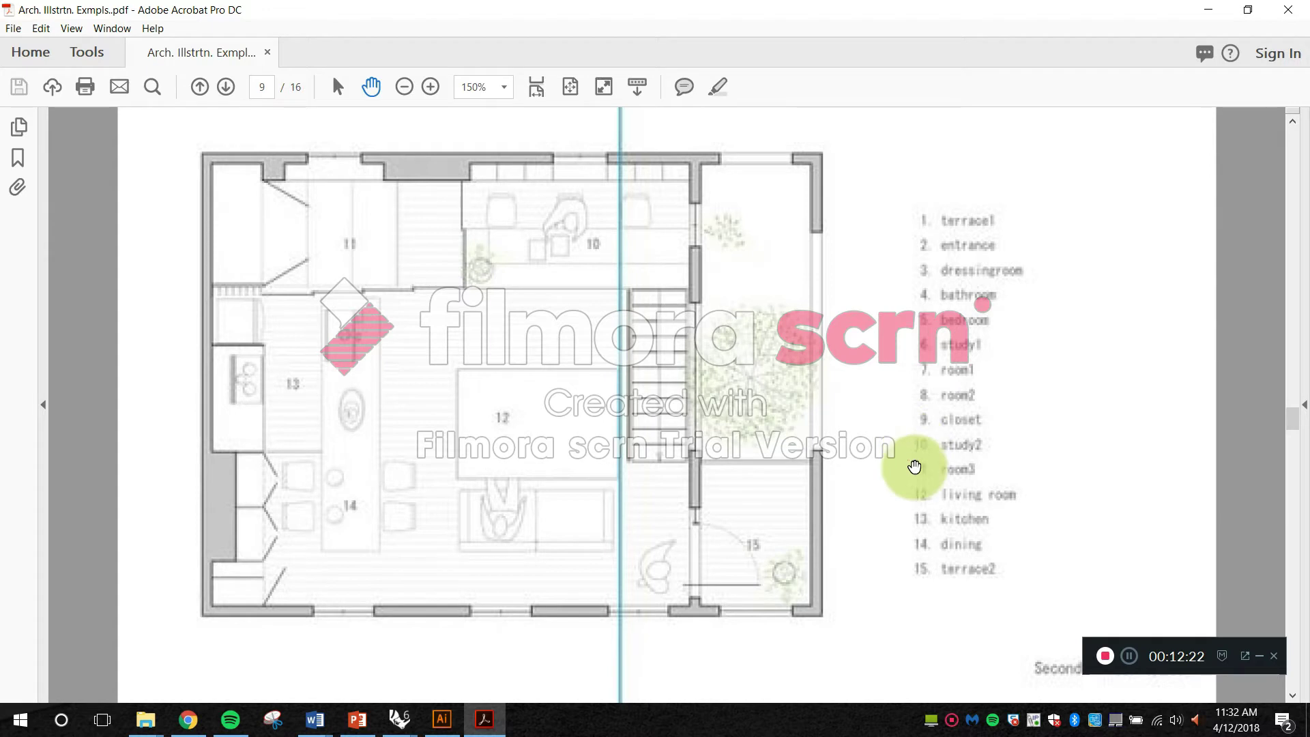
drag(915, 468, 887, 459)
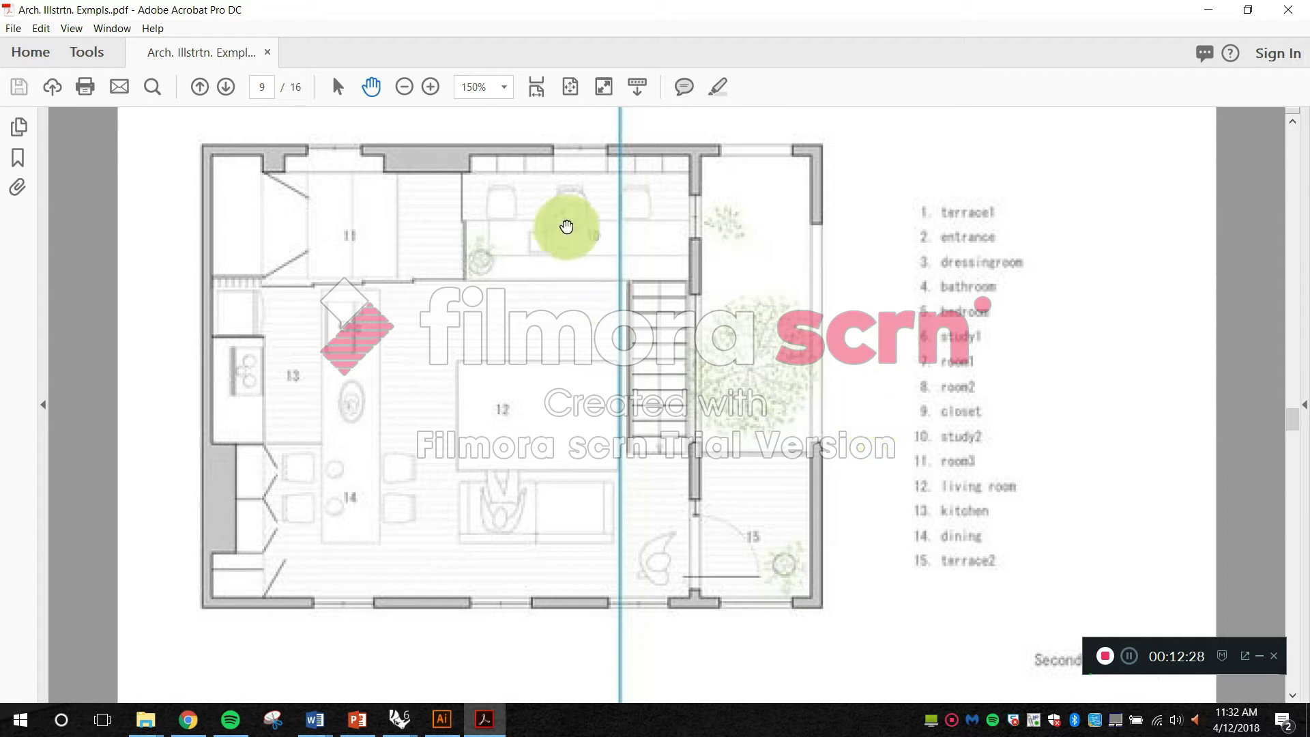
drag(679, 565, 649, 570)
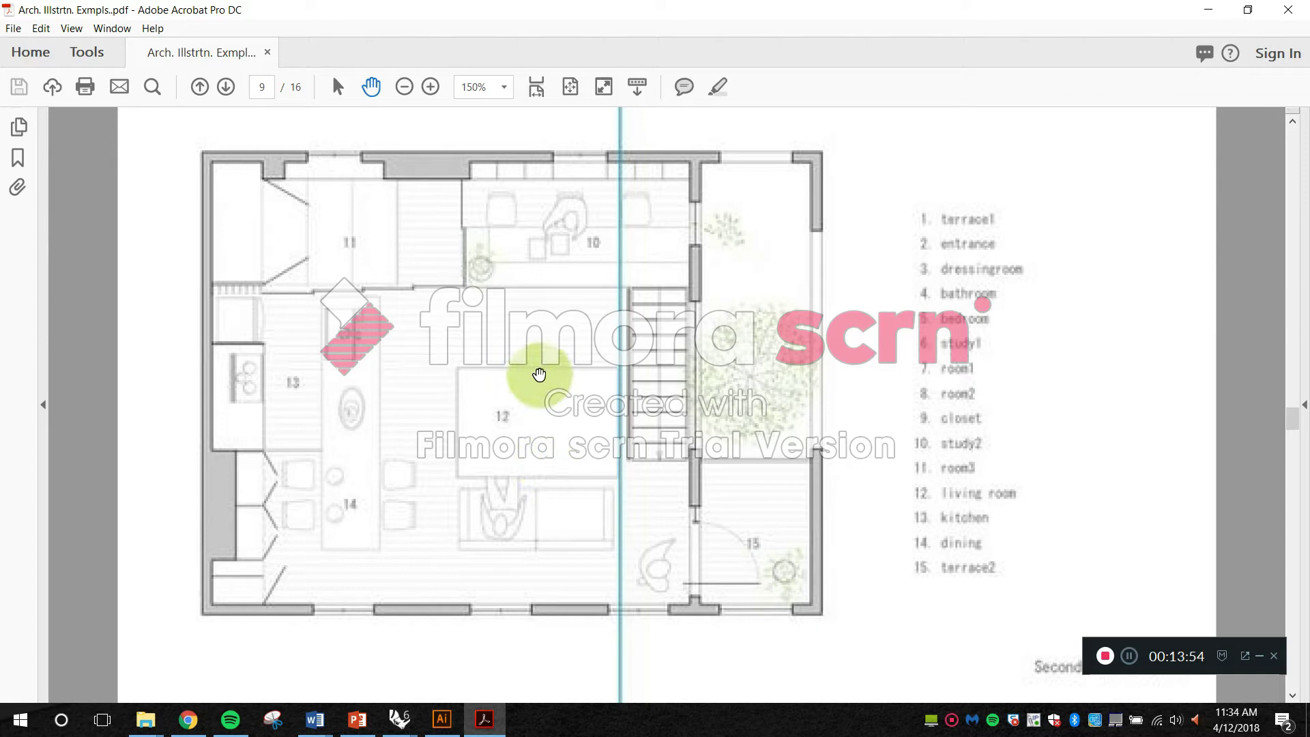
Step: Examine the lower plan on page 9 with its paving, planting and parked cars, and move on to page 10
scroll(570, 521, down, 7)
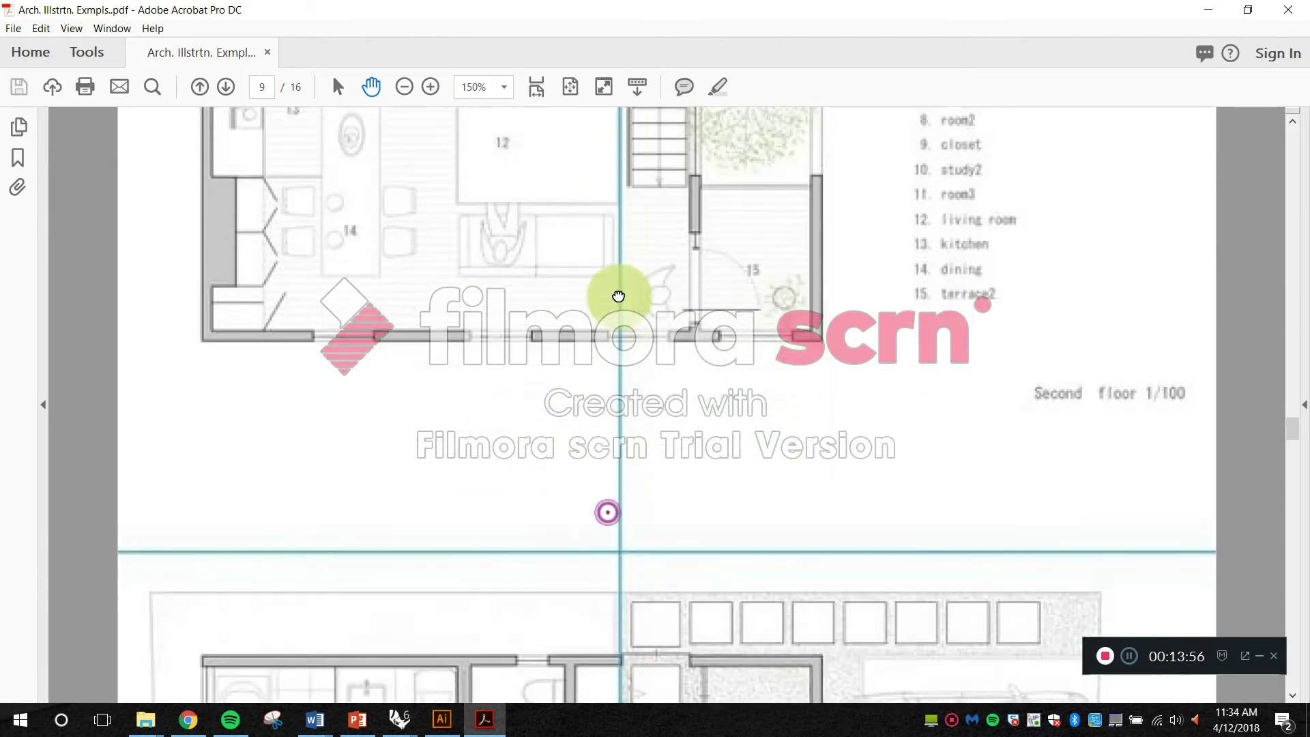
scroll(652, 365, down, 8)
scroll(663, 395, up, 1)
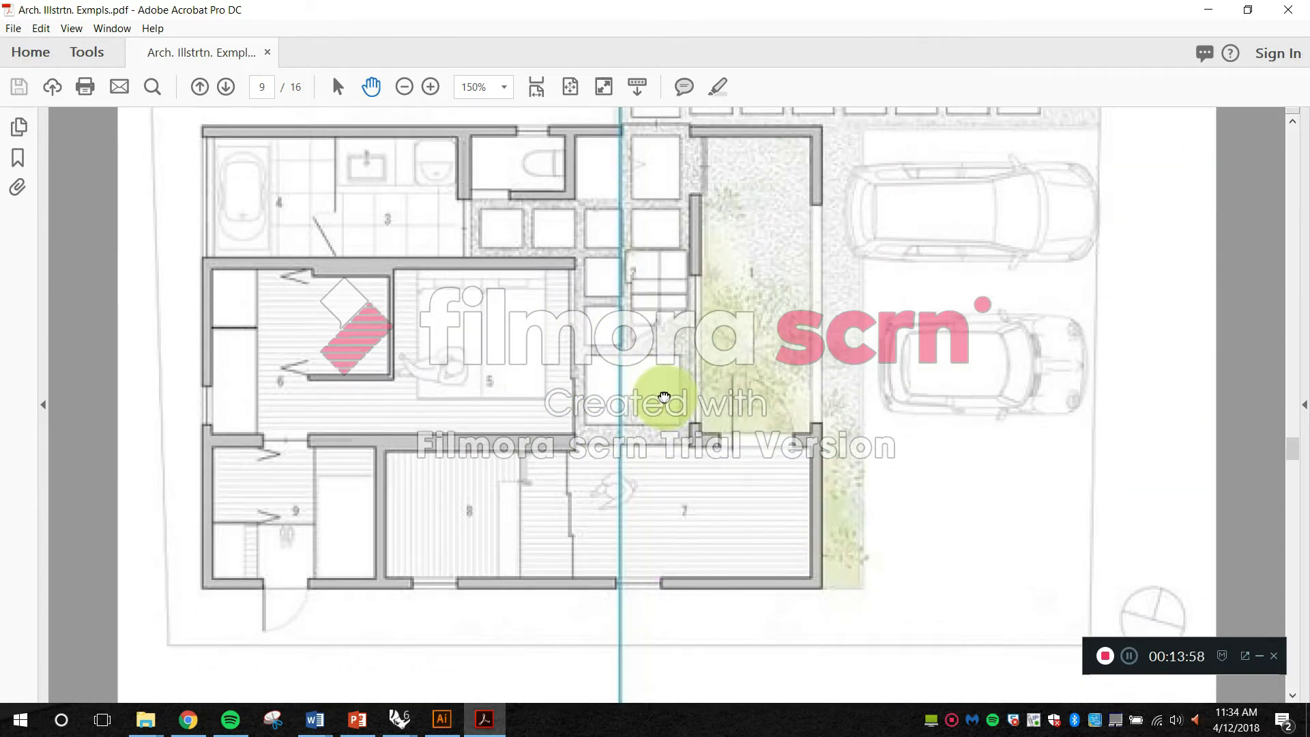
drag(670, 439, 679, 368)
mouse_move(678, 498)
mouse_down()
mouse_move(676, 304)
mouse_move(691, 276)
mouse_move(699, 324)
mouse_move(700, 232)
mouse_up()
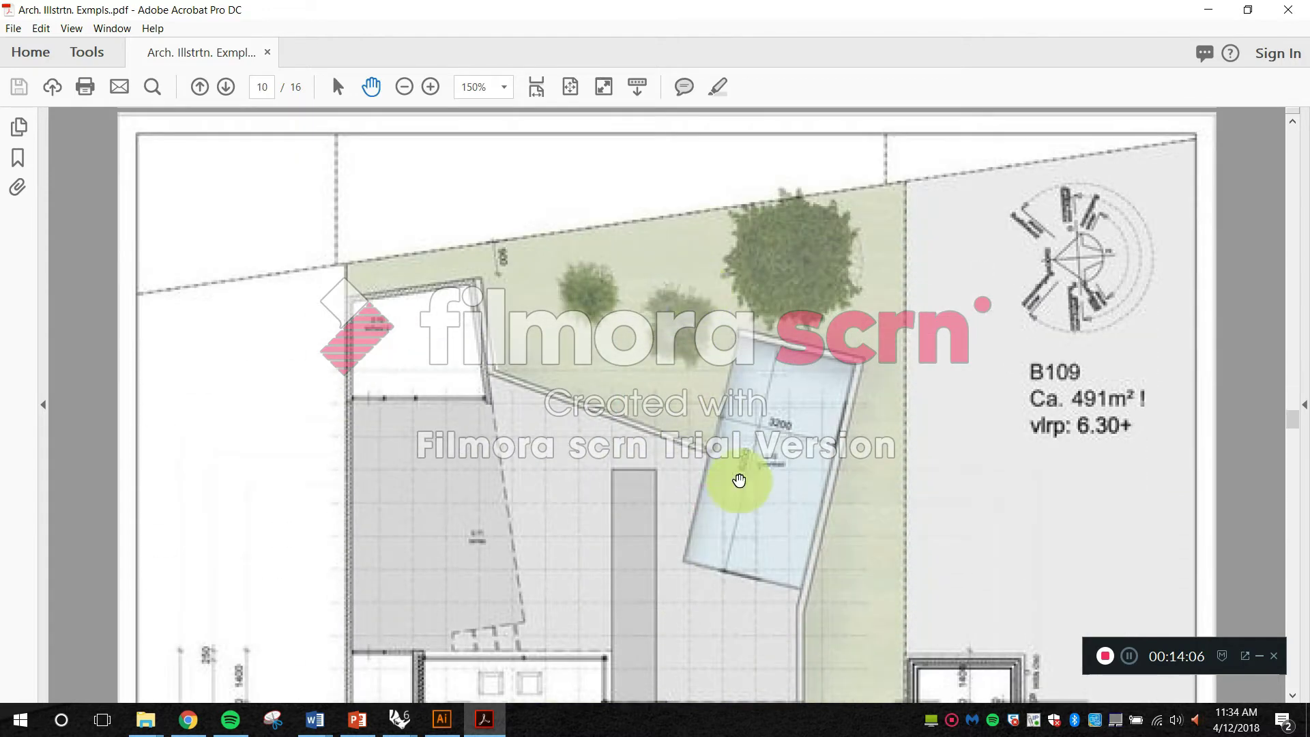
Step: Examine the Begane grond plan on page 10, including its pool, shaded terrace, wall hatching, furniture and dimensions
drag(737, 482, 738, 252)
mouse_move(737, 462)
mouse_down()
mouse_move(716, 284)
mouse_move(723, 293)
mouse_up()
drag(753, 383, 754, 384)
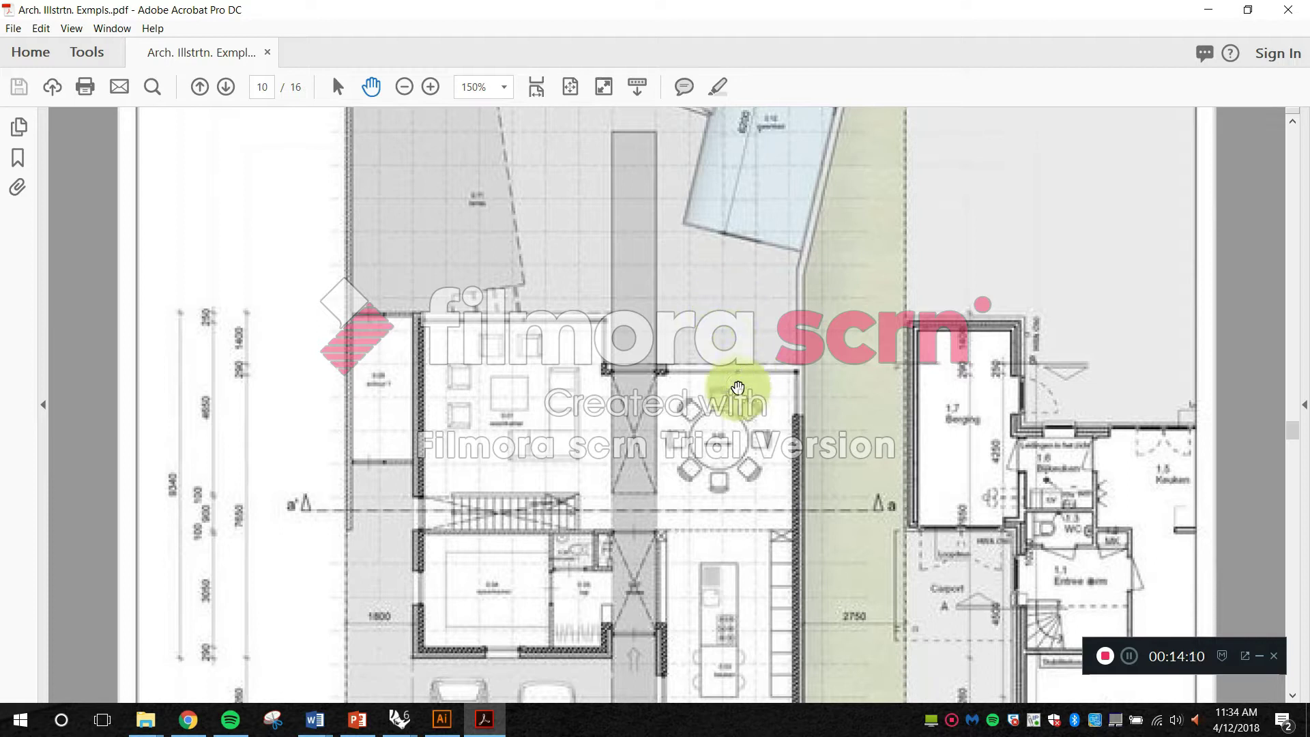
drag(740, 492, 738, 329)
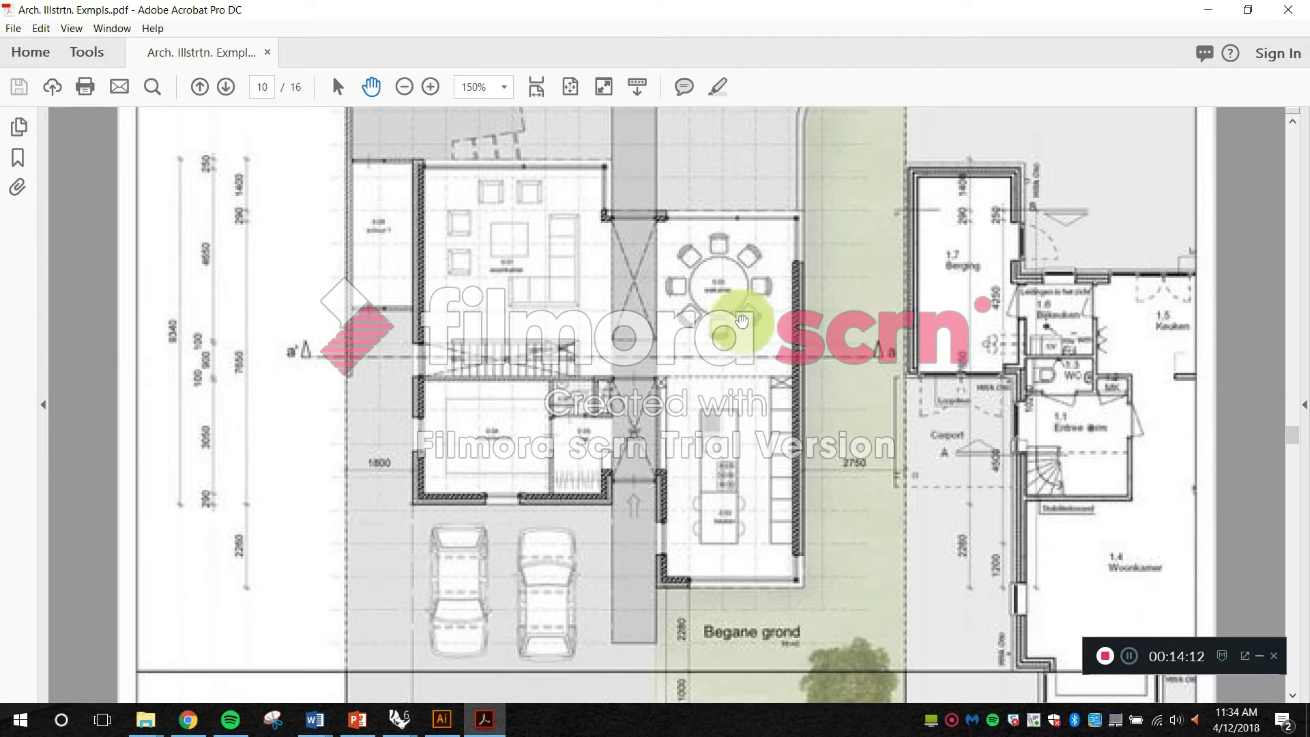
drag(811, 278, 814, 362)
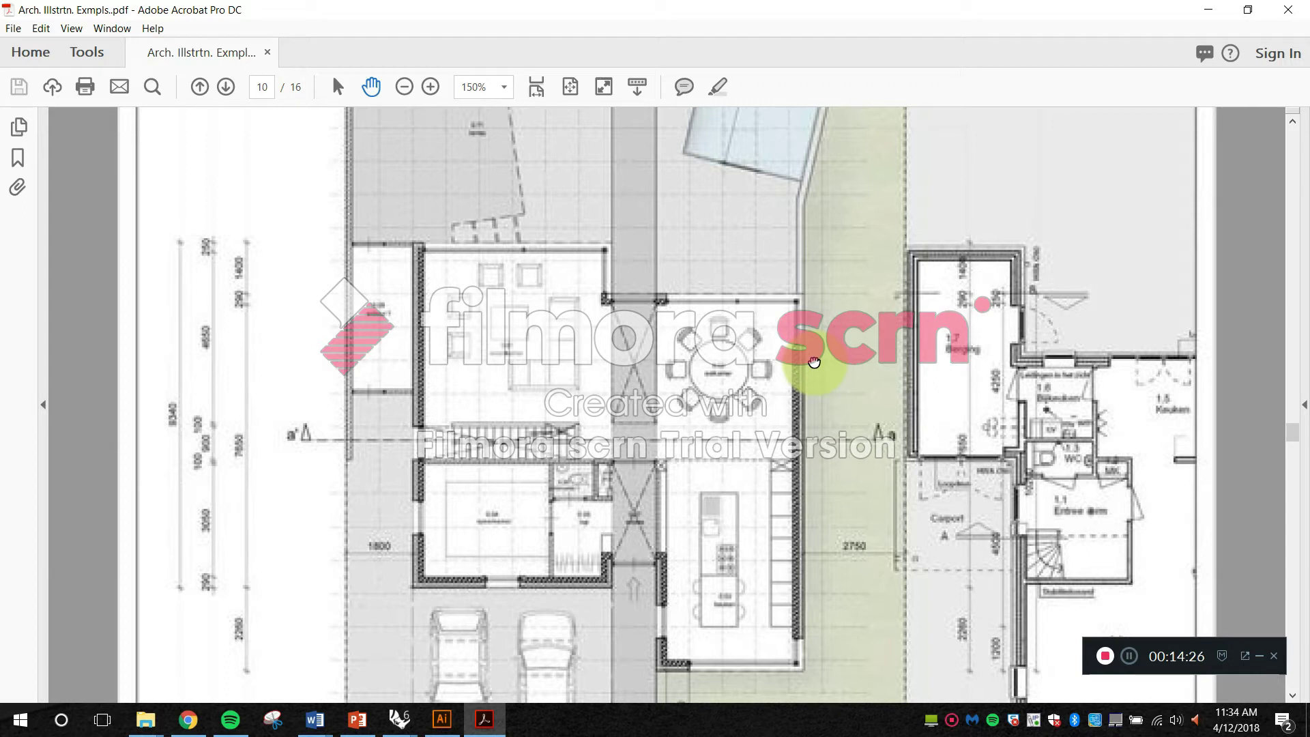
scroll(815, 356, down, 2)
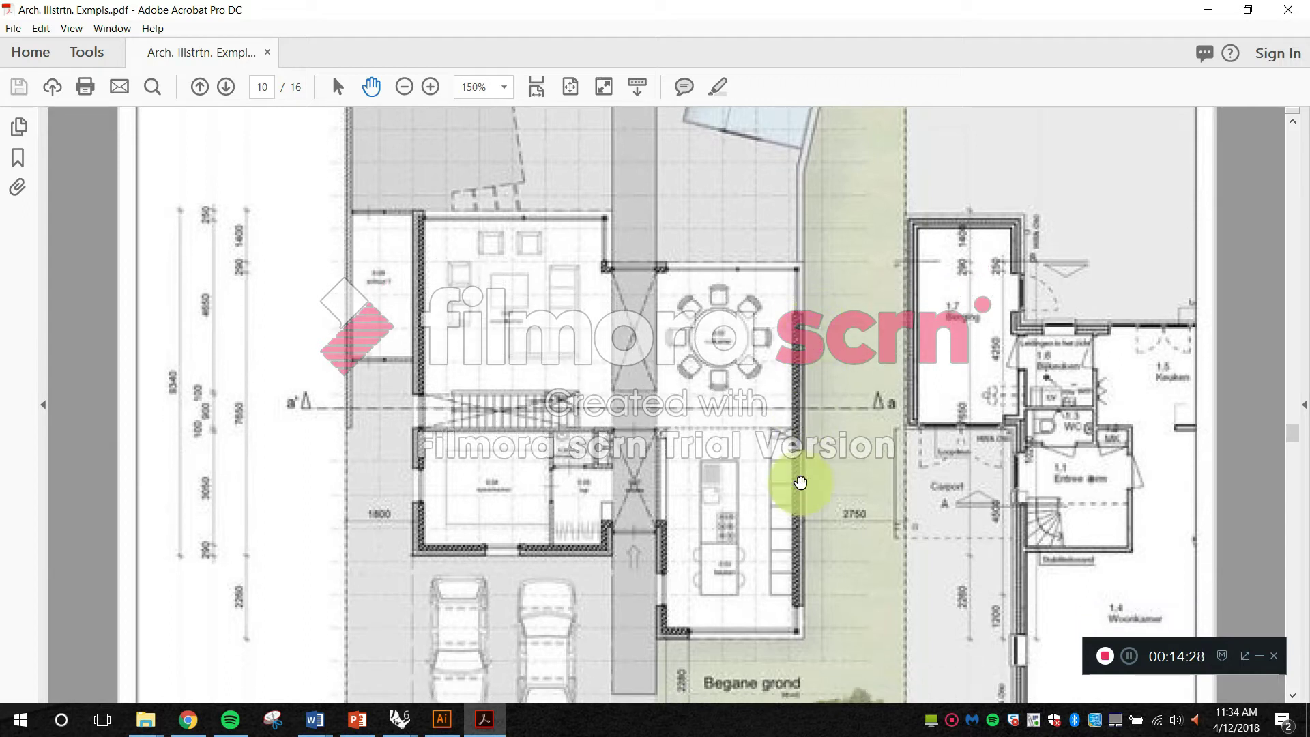
scroll(795, 483, down, 2)
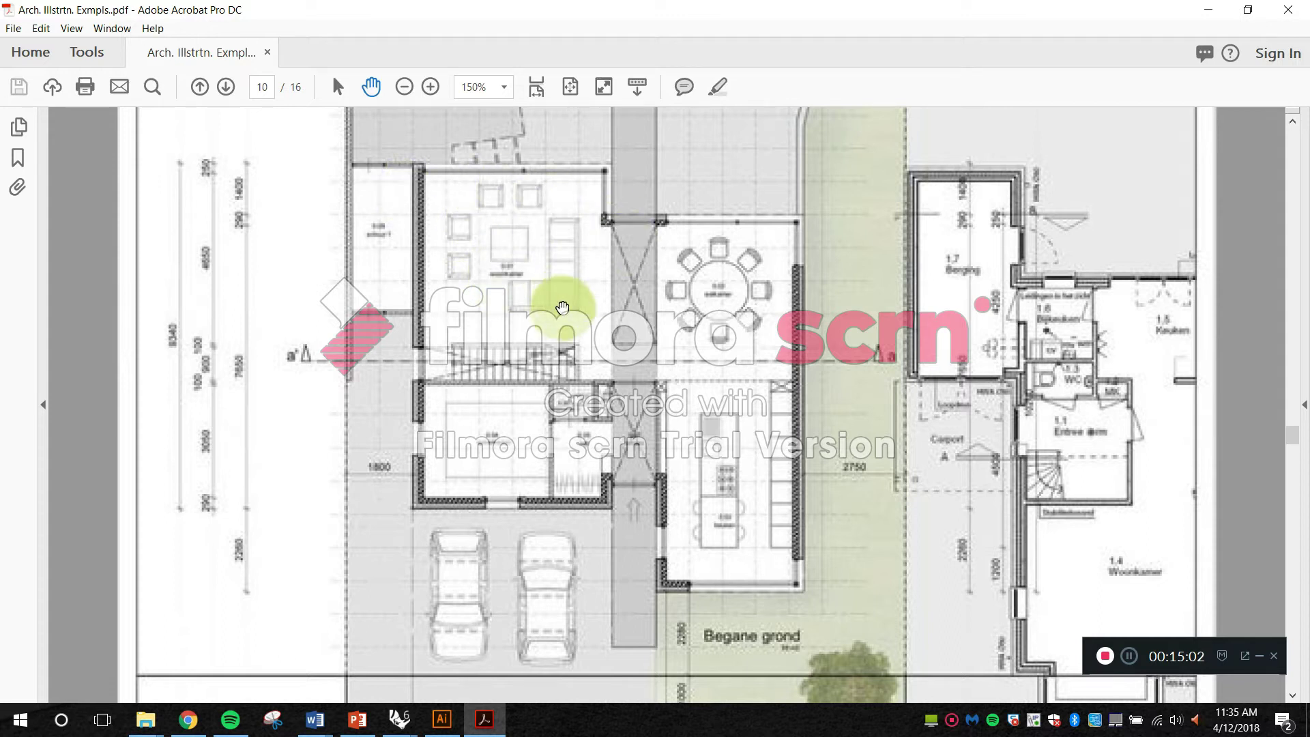
Step: Look over the street frontage, water strips and title block of the page 10 drawing
mouse_move(686, 467)
mouse_down()
mouse_move(678, 300)
mouse_move(669, 482)
mouse_up()
drag(673, 361, 717, 164)
drag(732, 271, 685, 380)
drag(722, 433, 755, 430)
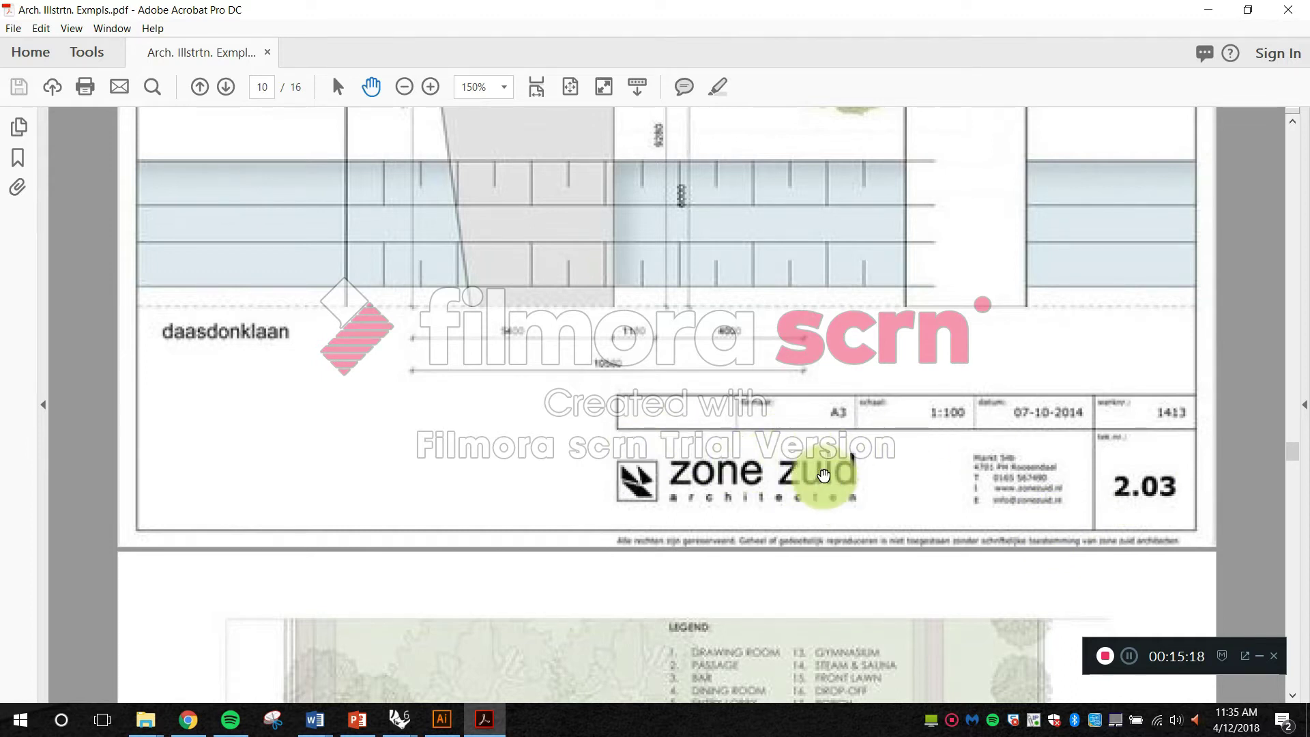
Step: Reduce the page 10 drawing to 66.7% to see more of the site plan at once
click(405, 87)
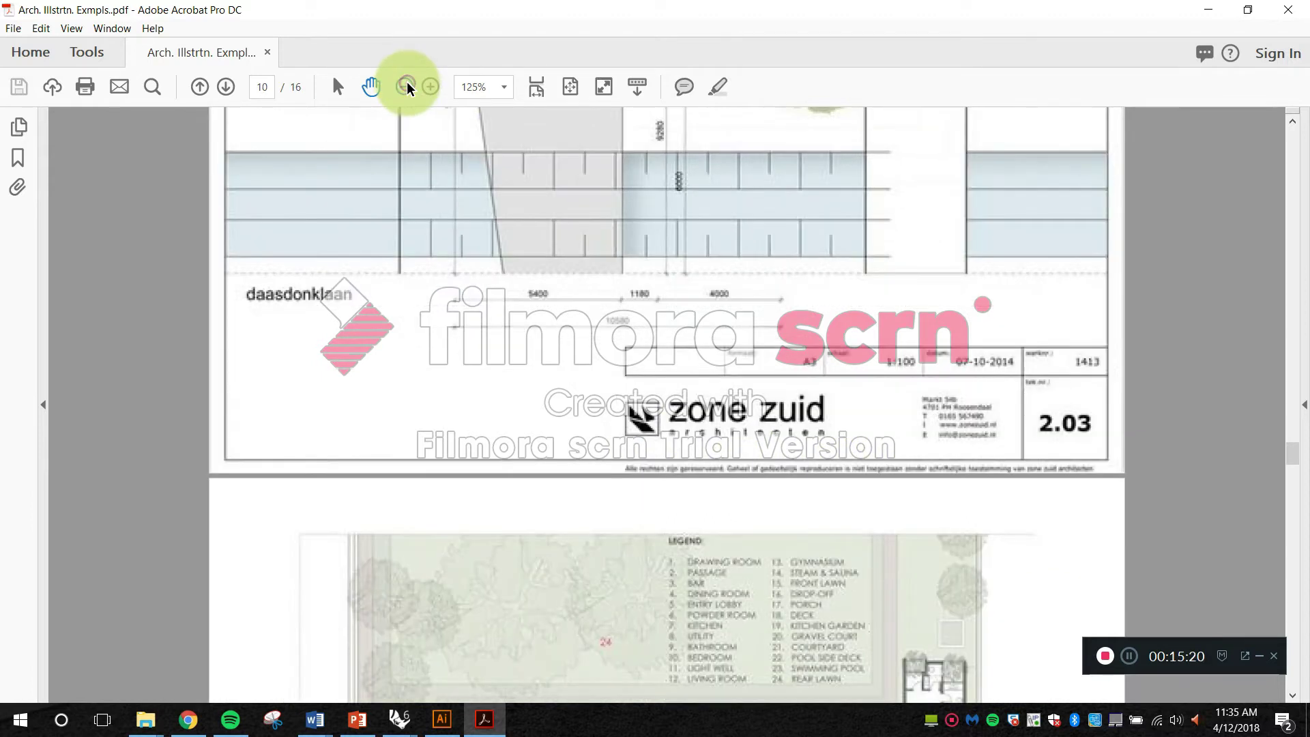
click(405, 86)
click(404, 87)
drag(687, 266, 734, 488)
click(405, 87)
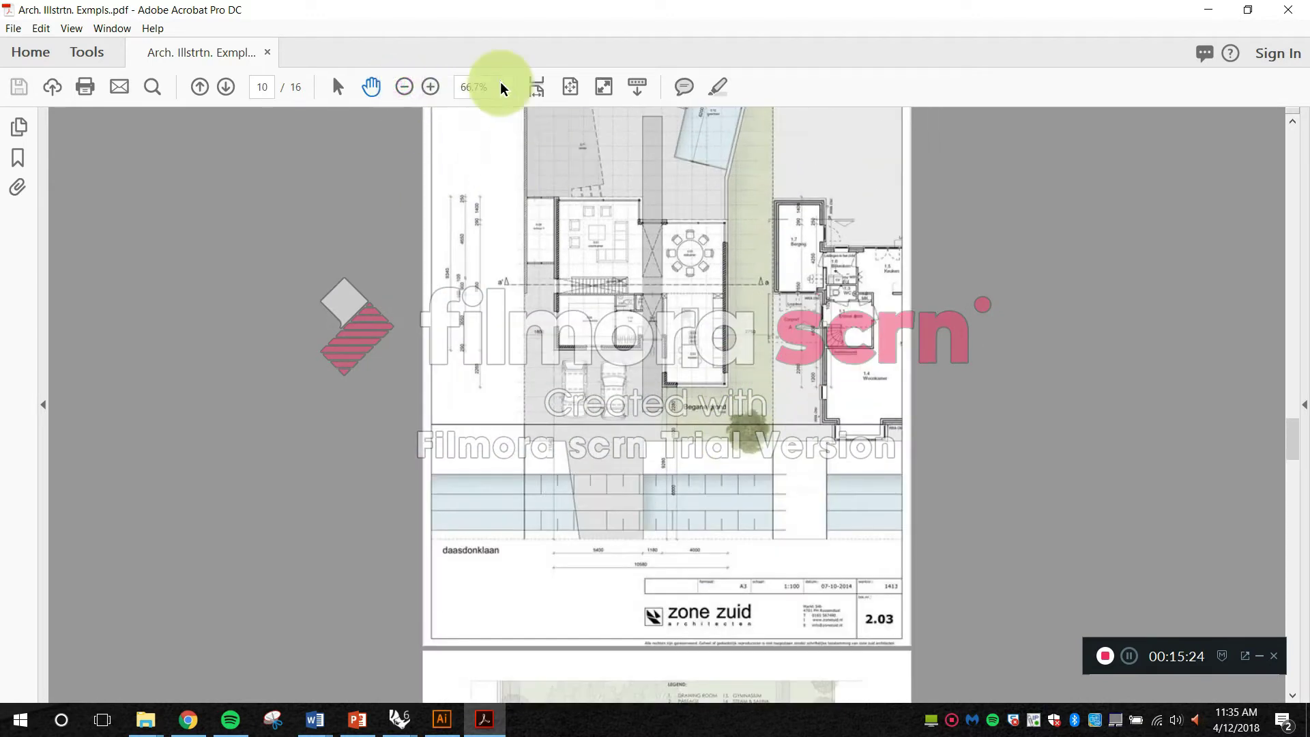
click(603, 86)
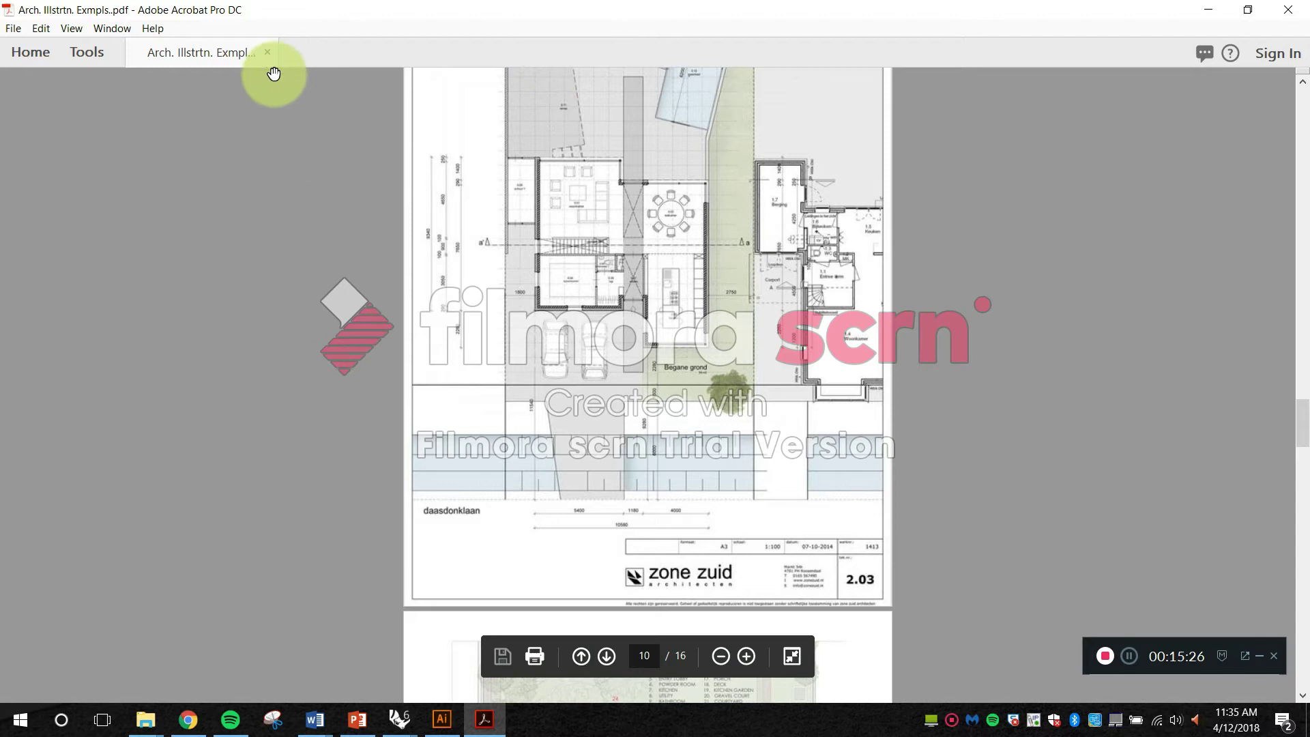
click(461, 233)
key(Escape)
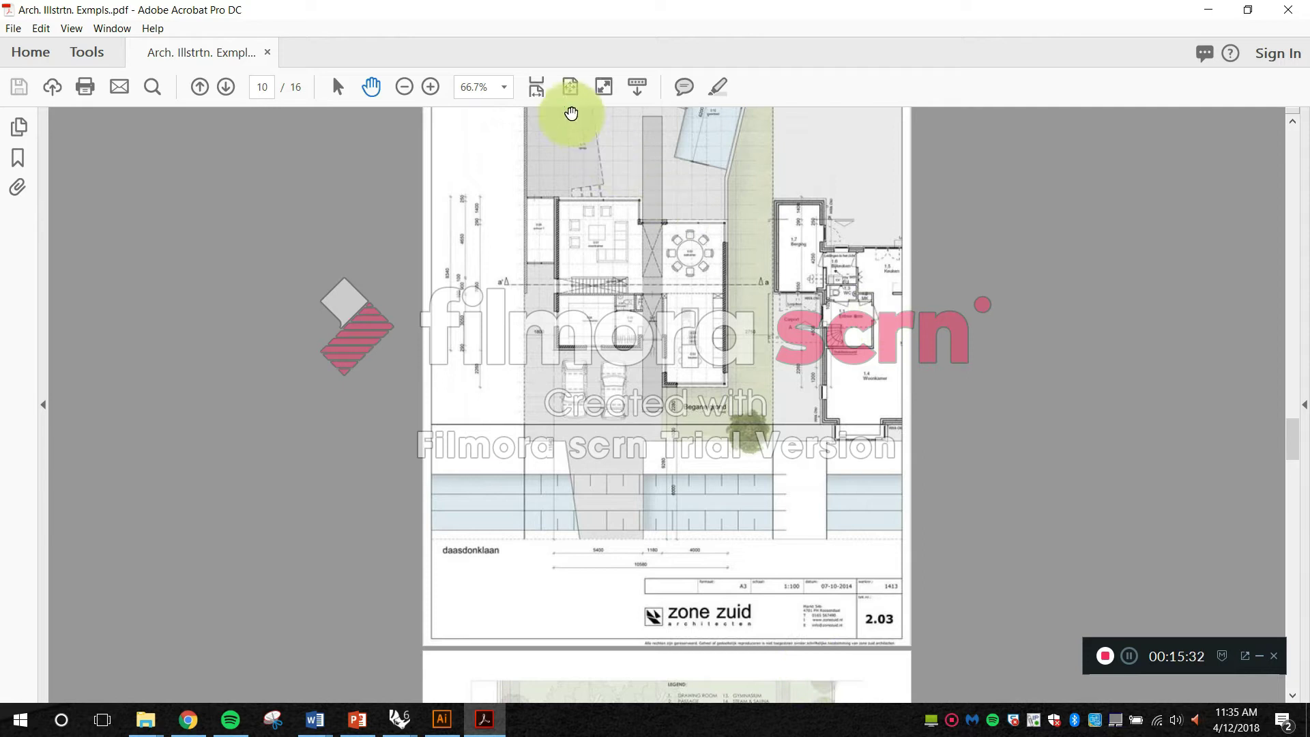
Step: Fit the whole page 10 site plan in view to study its composition, and enlarge it to the window's width
click(571, 87)
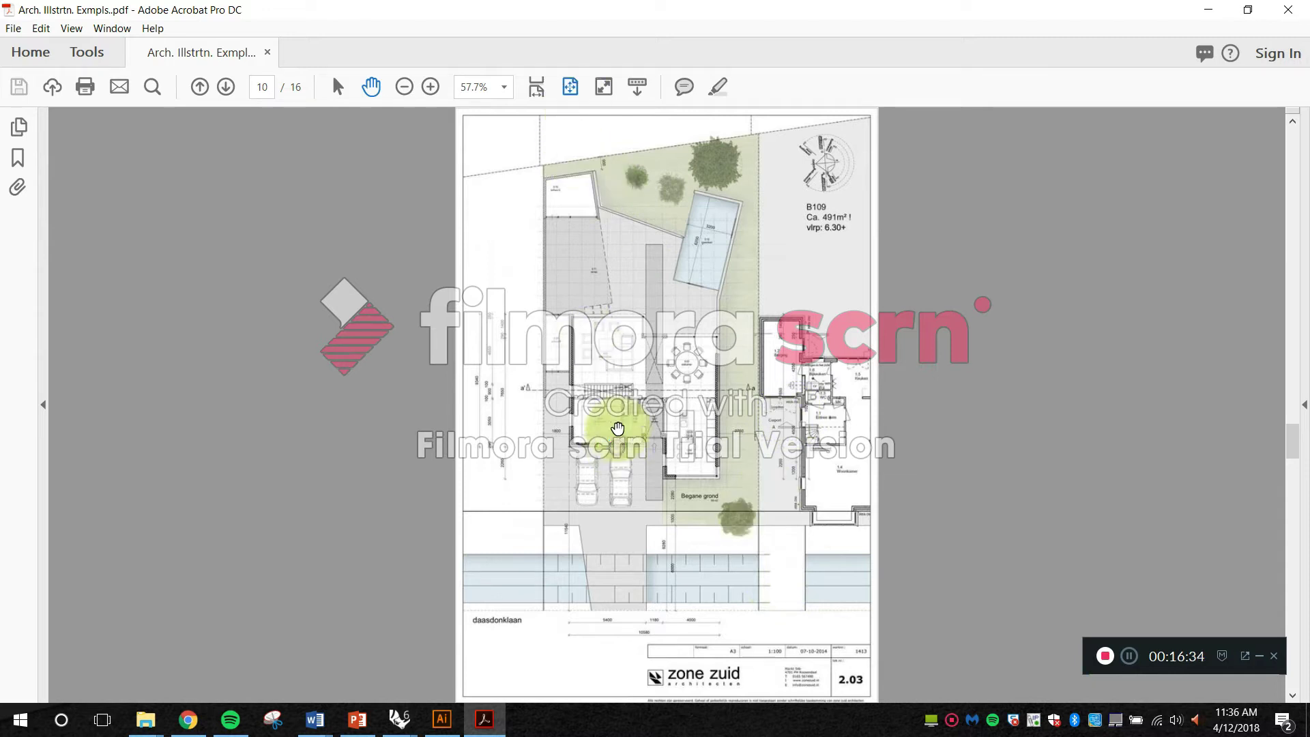
click(542, 85)
drag(601, 432, 607, 292)
key(alt)
scroll(593, 293, down, 1)
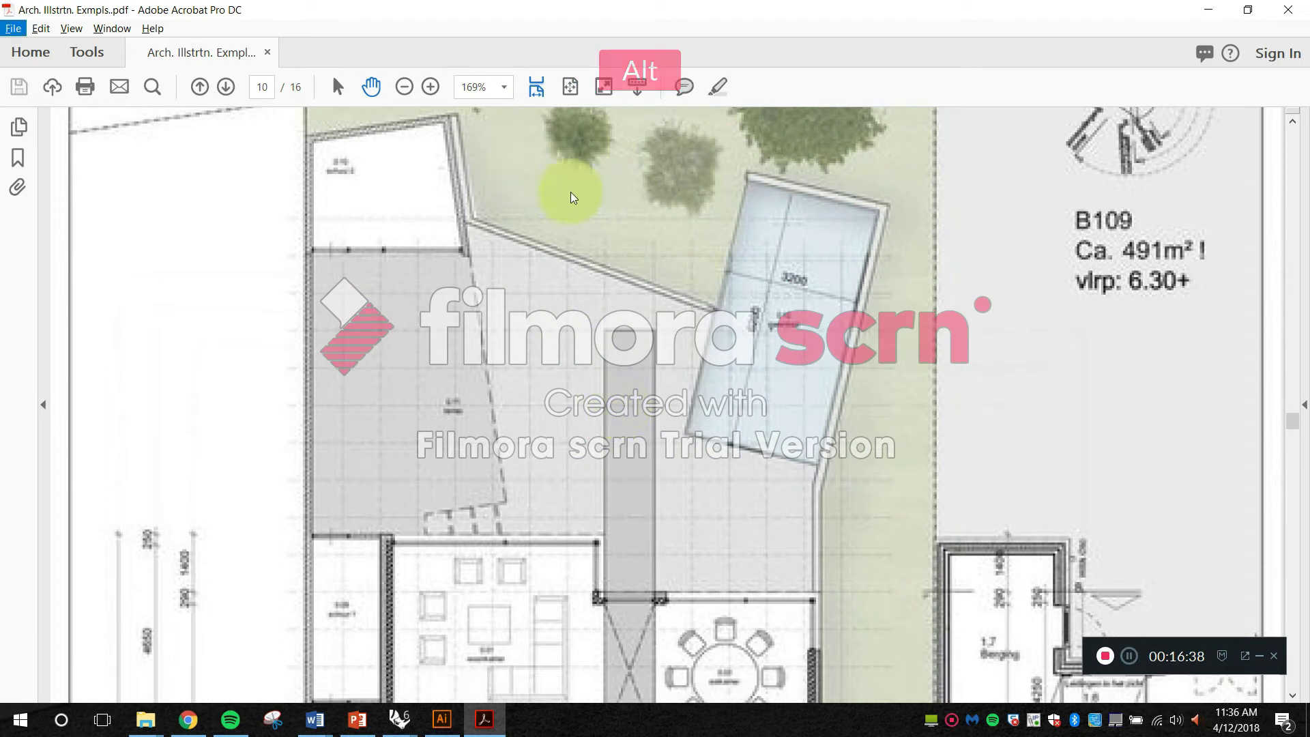
Step: Reduce the view to 66.7% and move past the page 10 title block toward the plan with the legend on page 11
click(404, 86)
click(403, 86)
click(404, 86)
click(404, 87)
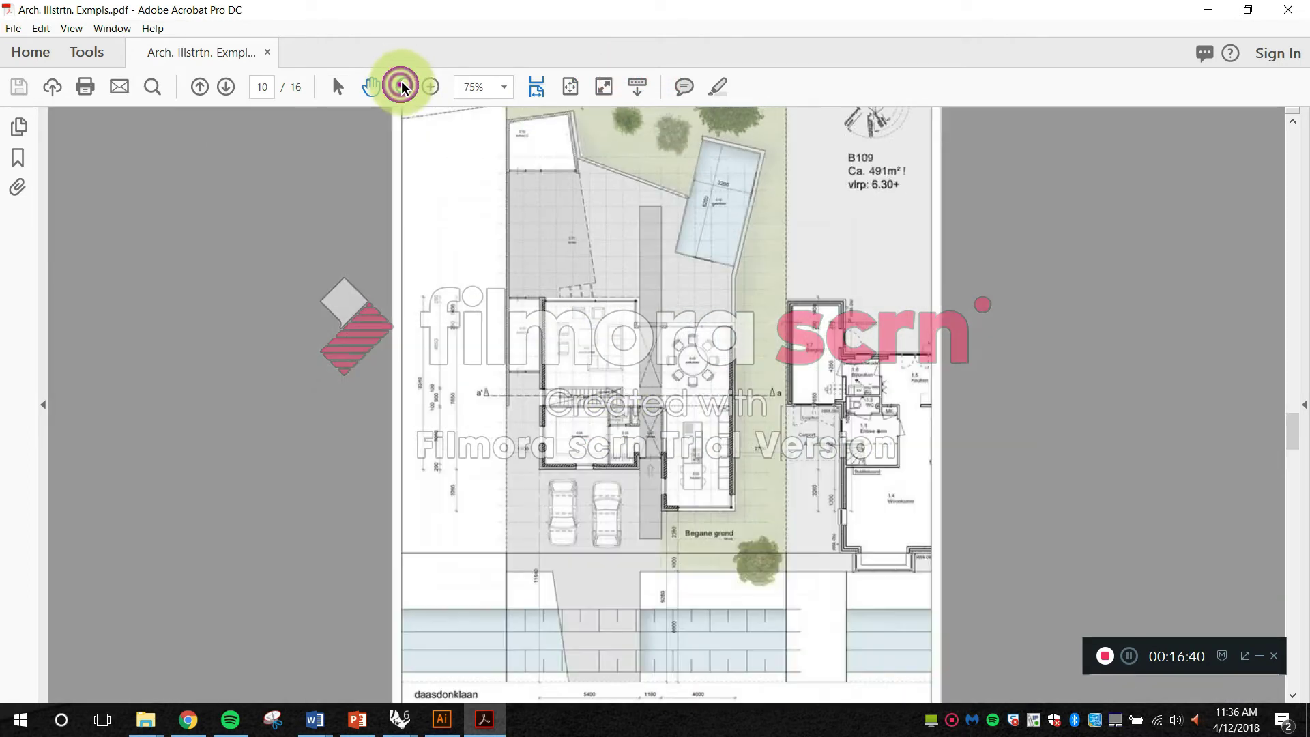
click(404, 87)
drag(579, 444, 582, 342)
drag(599, 565, 700, 404)
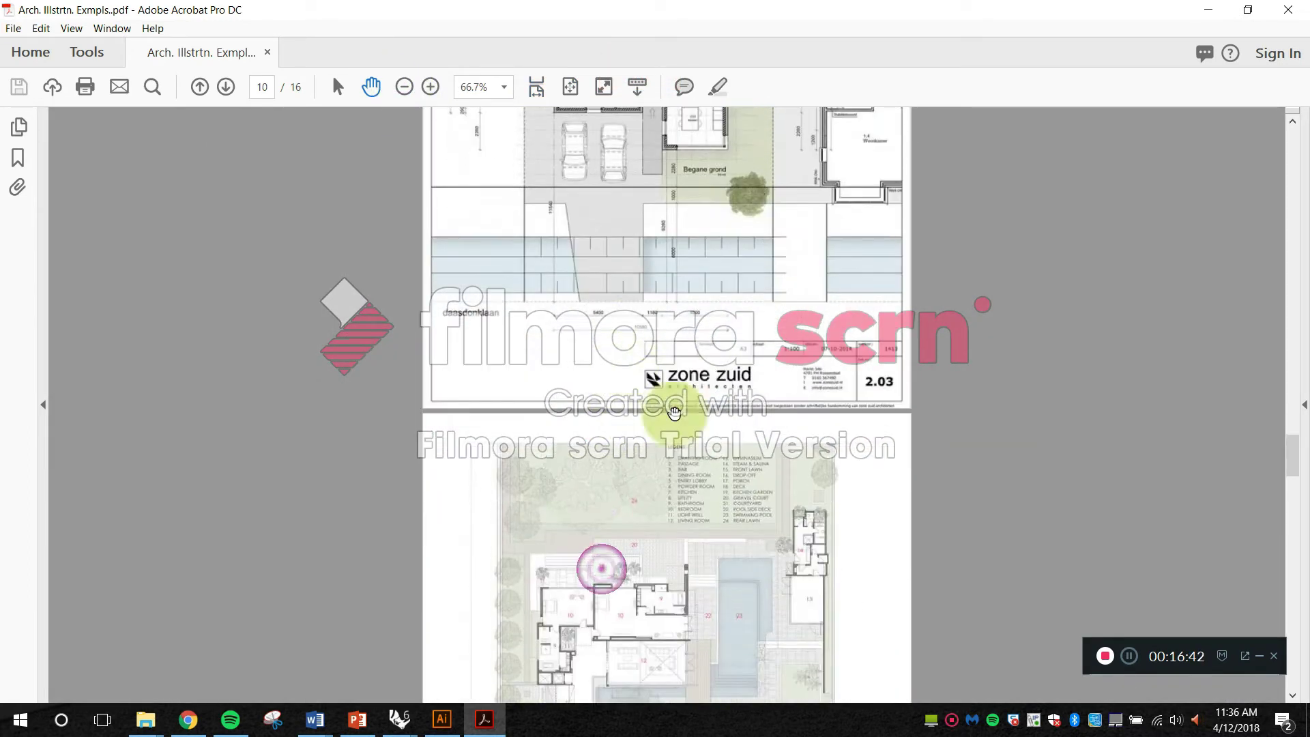
click(656, 377)
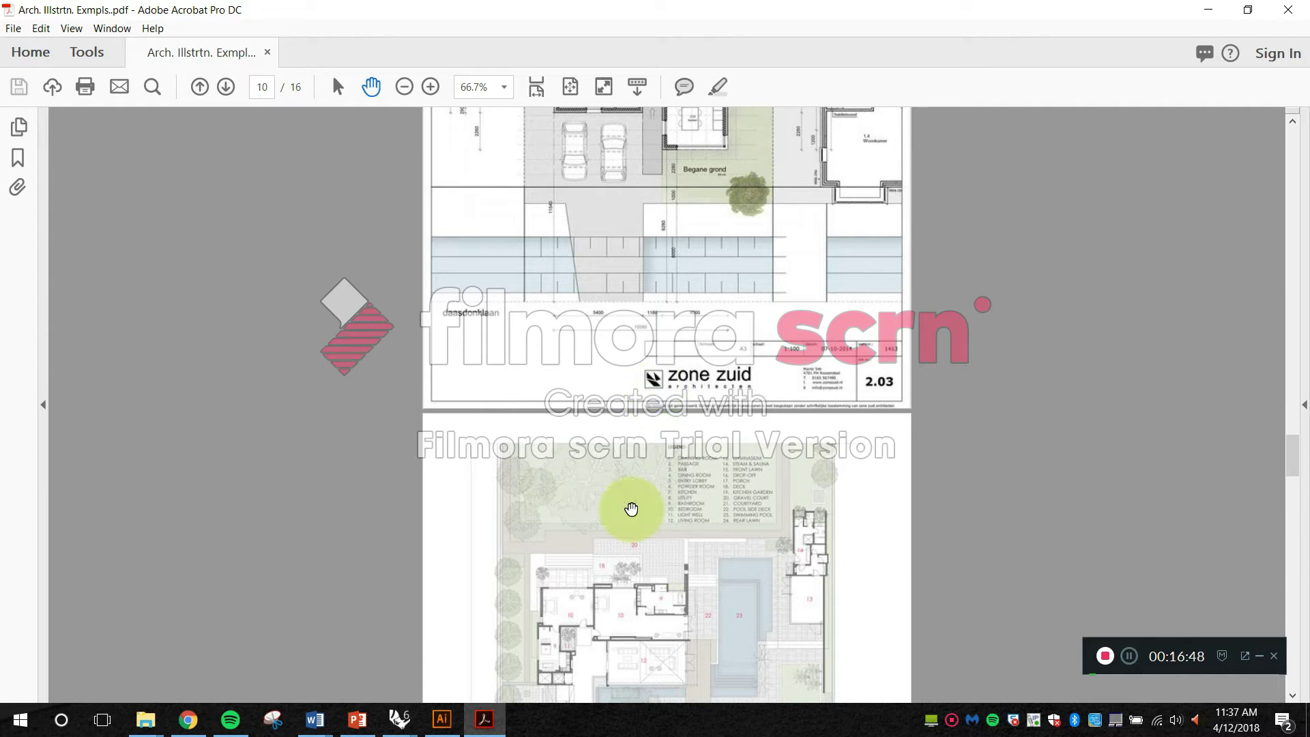
Step: Enlarge the page 11 plan to 75% and examine its legend, pools, courtyard paving, trees and lawns
scroll(625, 526, down, 5)
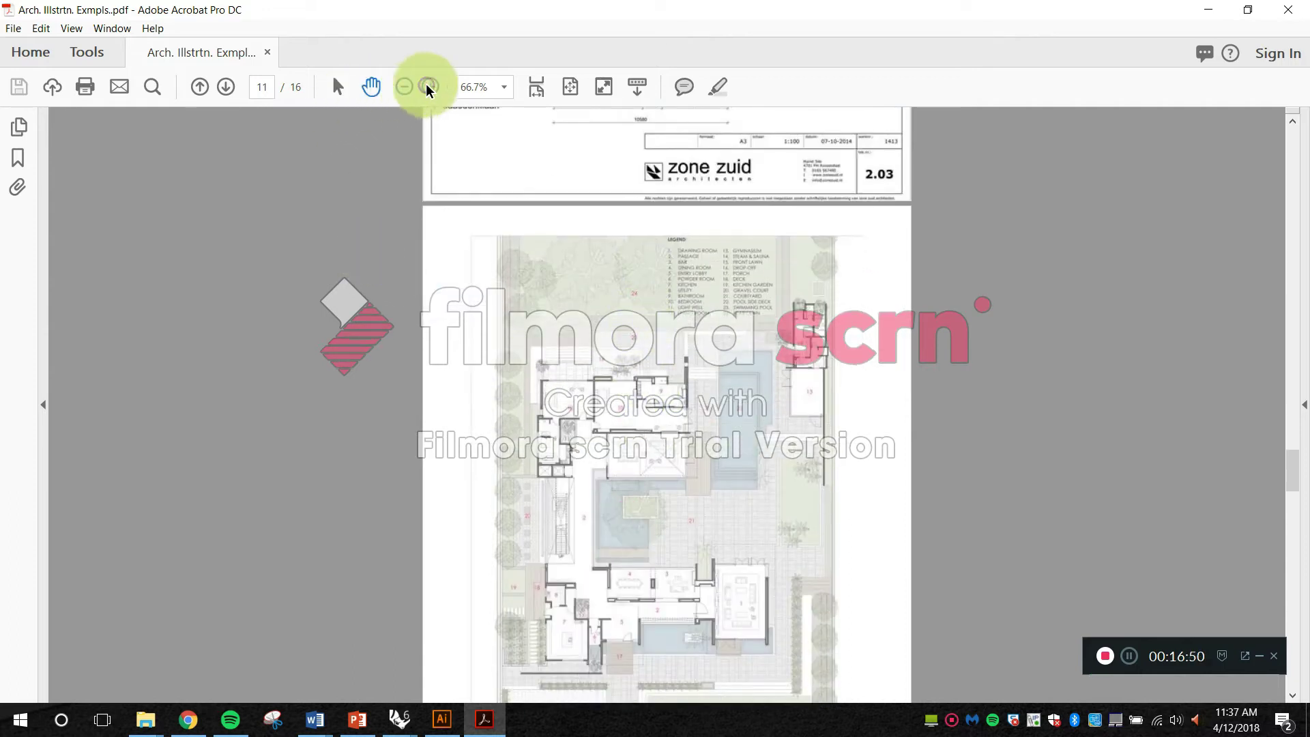
click(429, 87)
scroll(664, 439, down, 3)
scroll(653, 473, up, 2)
drag(653, 491, 719, 402)
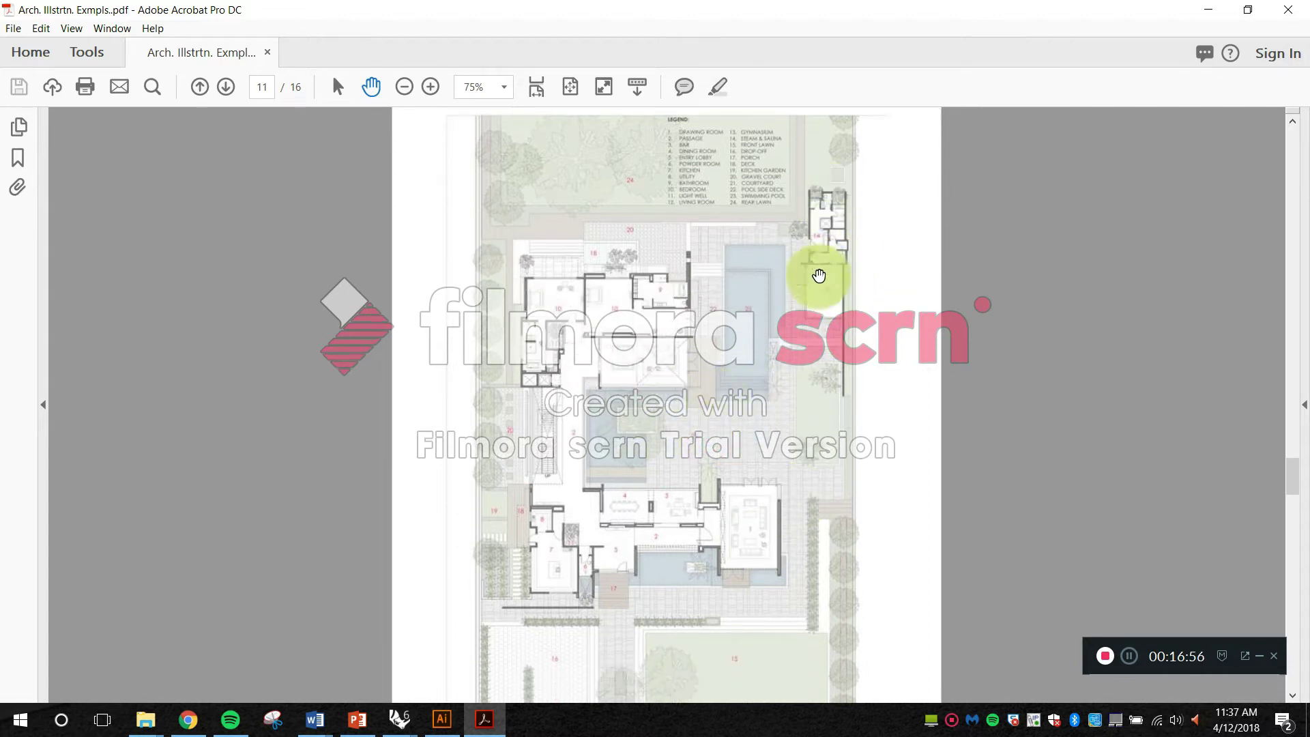
drag(789, 518, 827, 399)
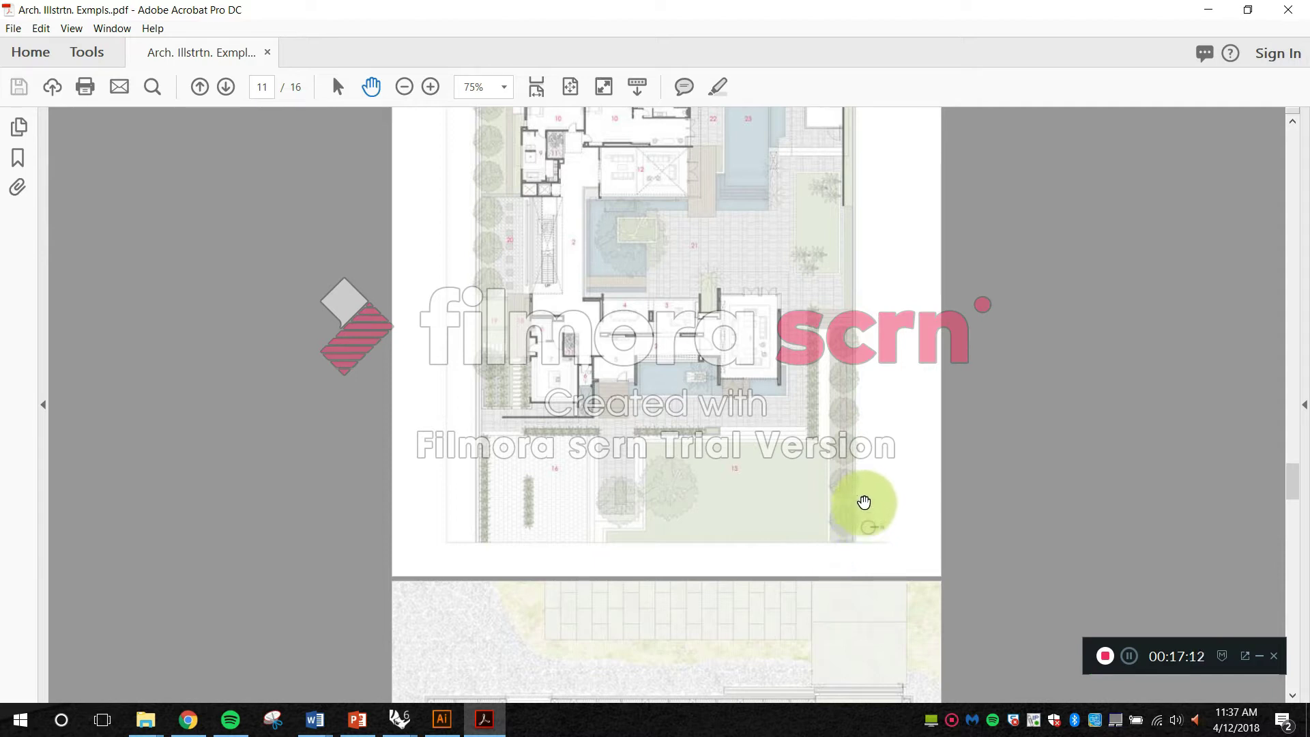
Step: Go to the plan on page 12 and examine its wood flooring, earthen floor, room labels, figures and gravel surroundings
scroll(829, 563, down, 3)
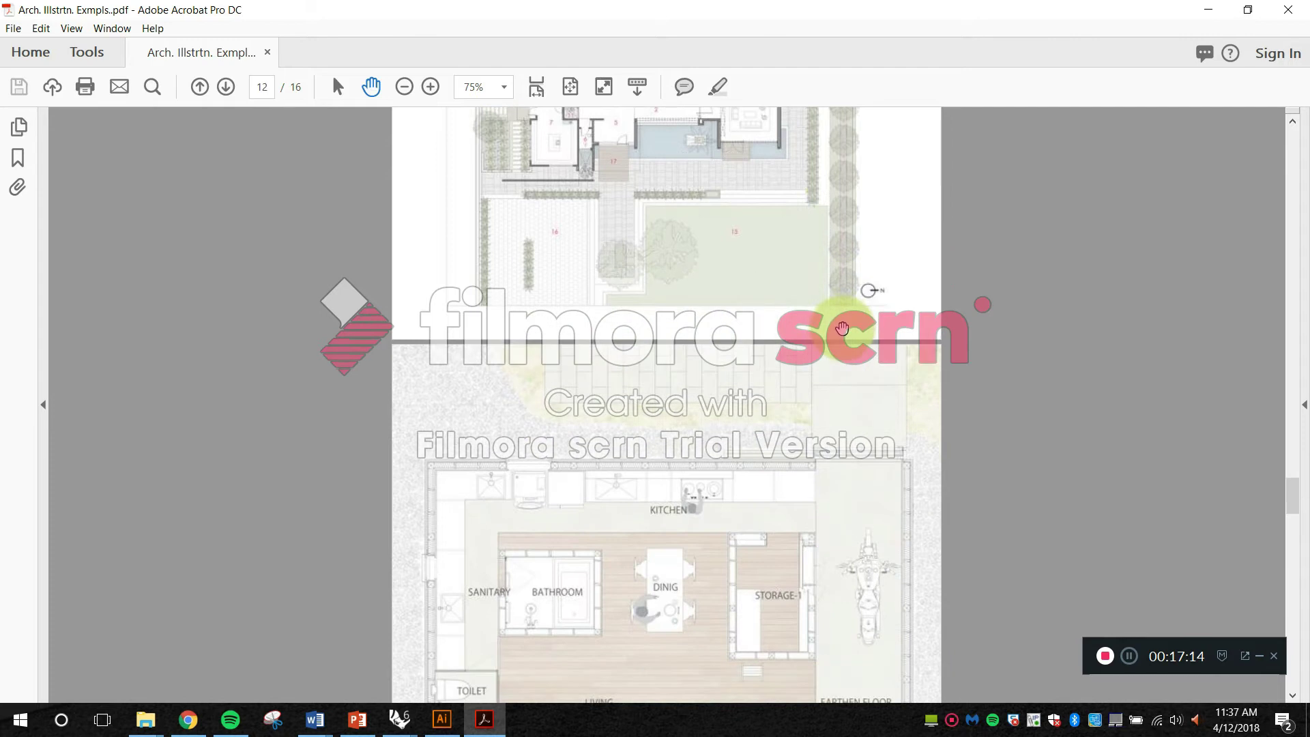
scroll(783, 541, down, 3)
drag(785, 389, 782, 416)
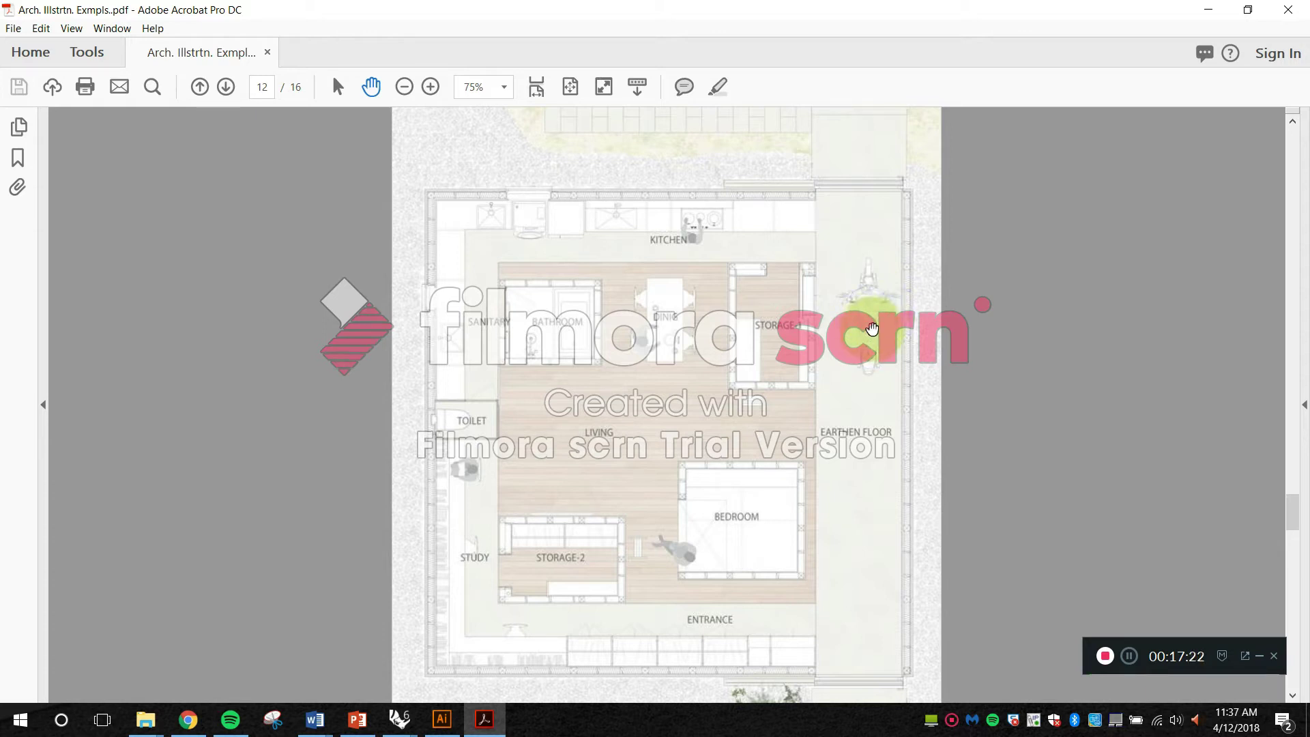
mouse_move(862, 375)
mouse_down()
mouse_move(867, 349)
mouse_move(871, 378)
mouse_up()
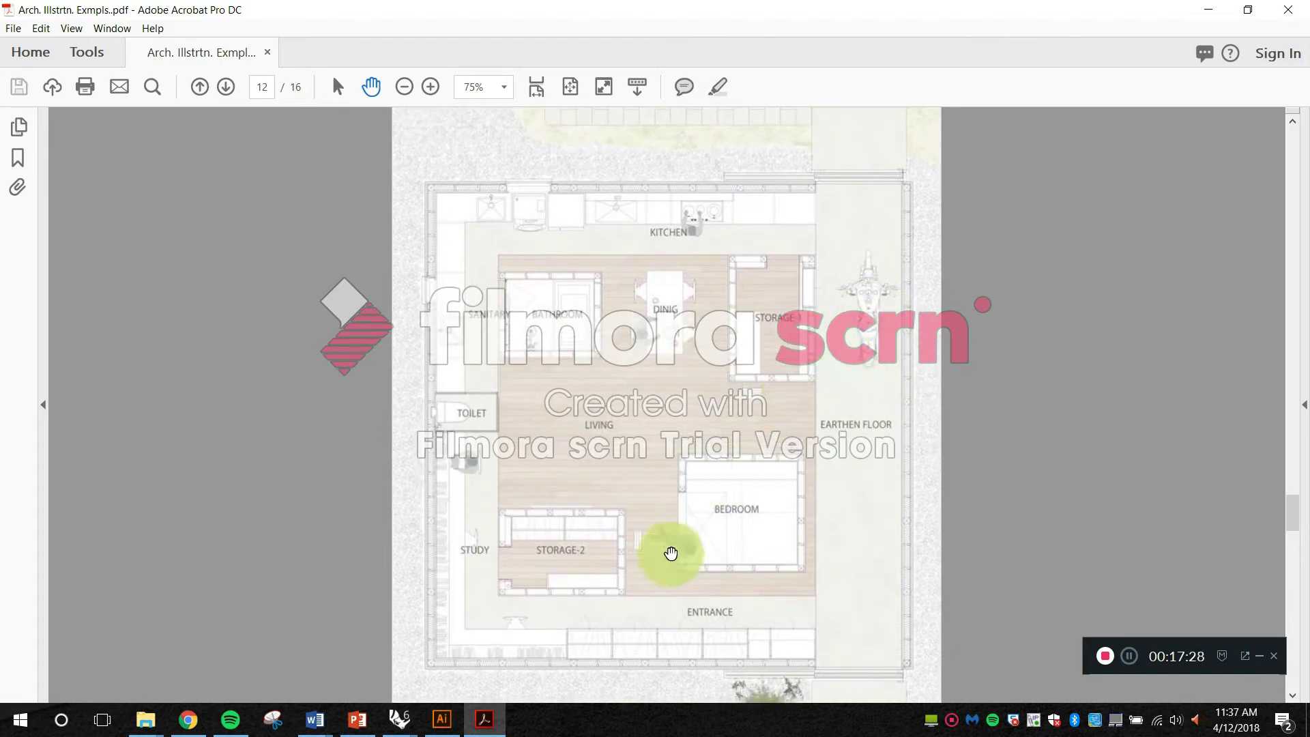
Step: Examine the rest of the page 12 floor plan, from the paved walkway and kitchen to the entrance planting and car
scroll(731, 532, down, 2)
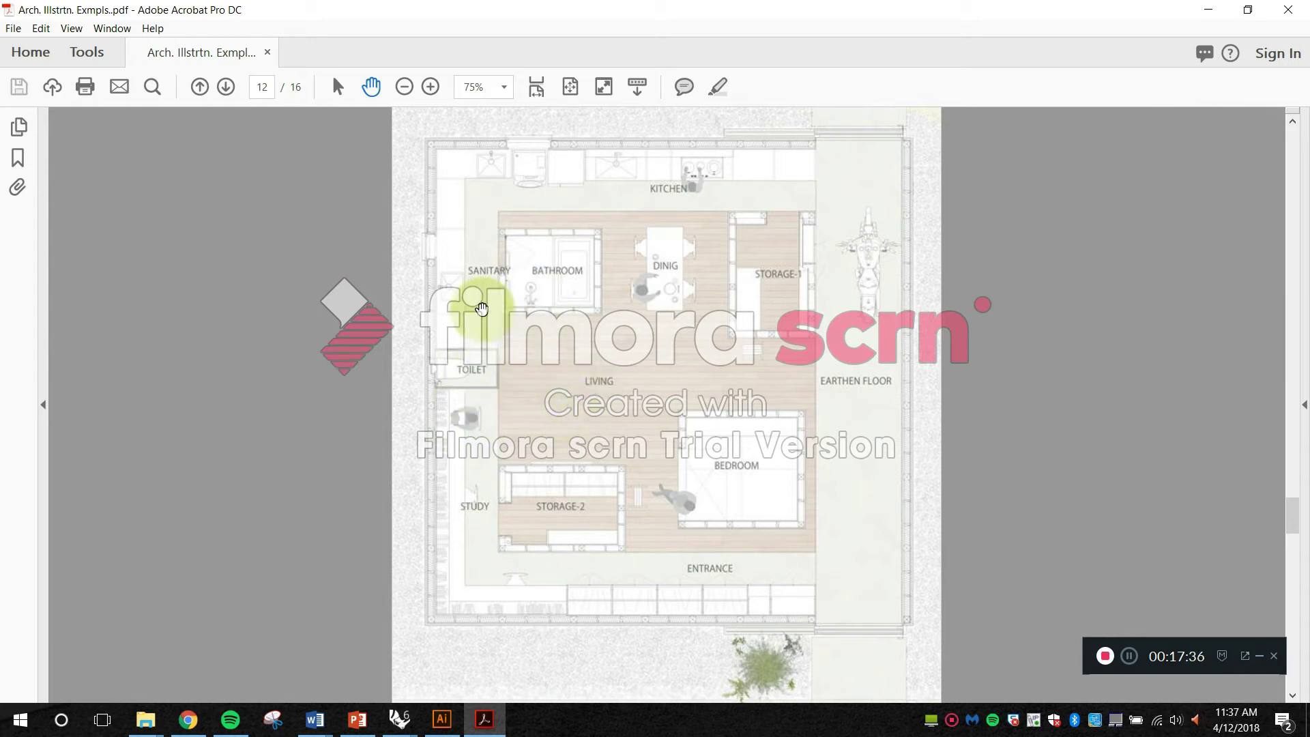
scroll(679, 279, up, 2)
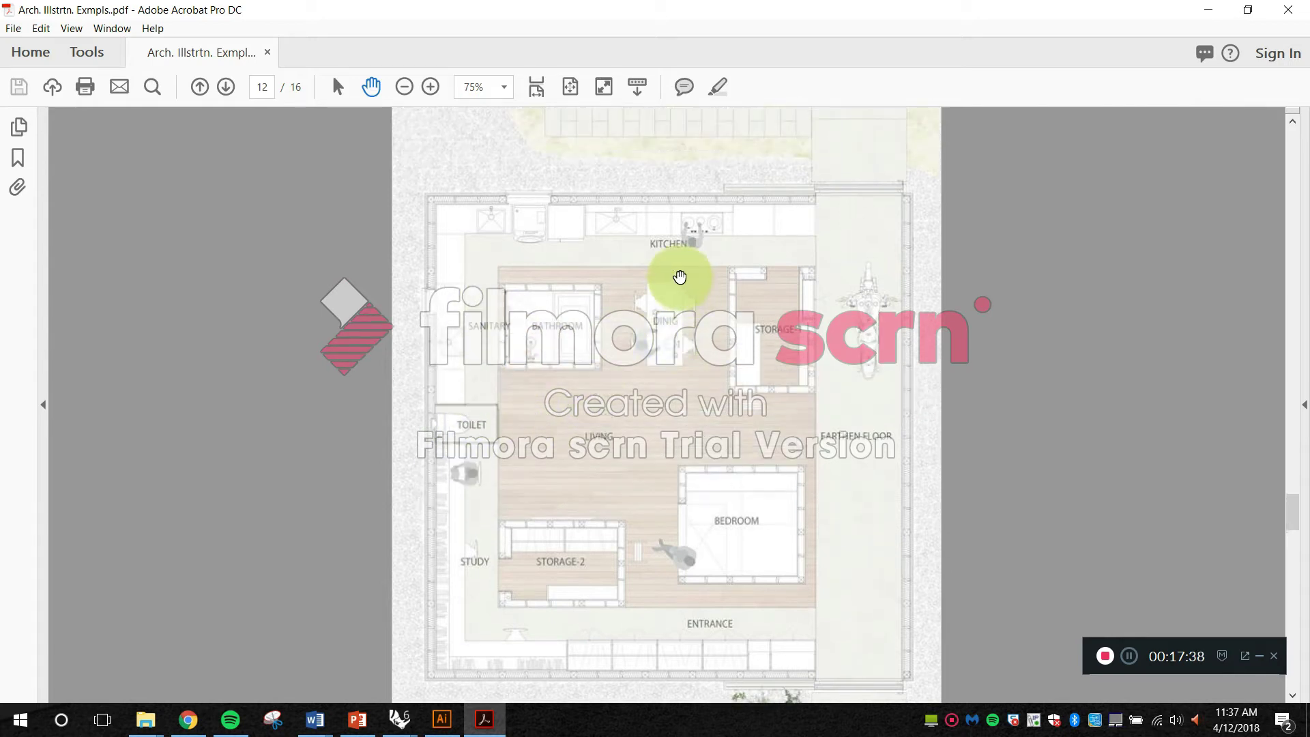
scroll(645, 273, up, 3)
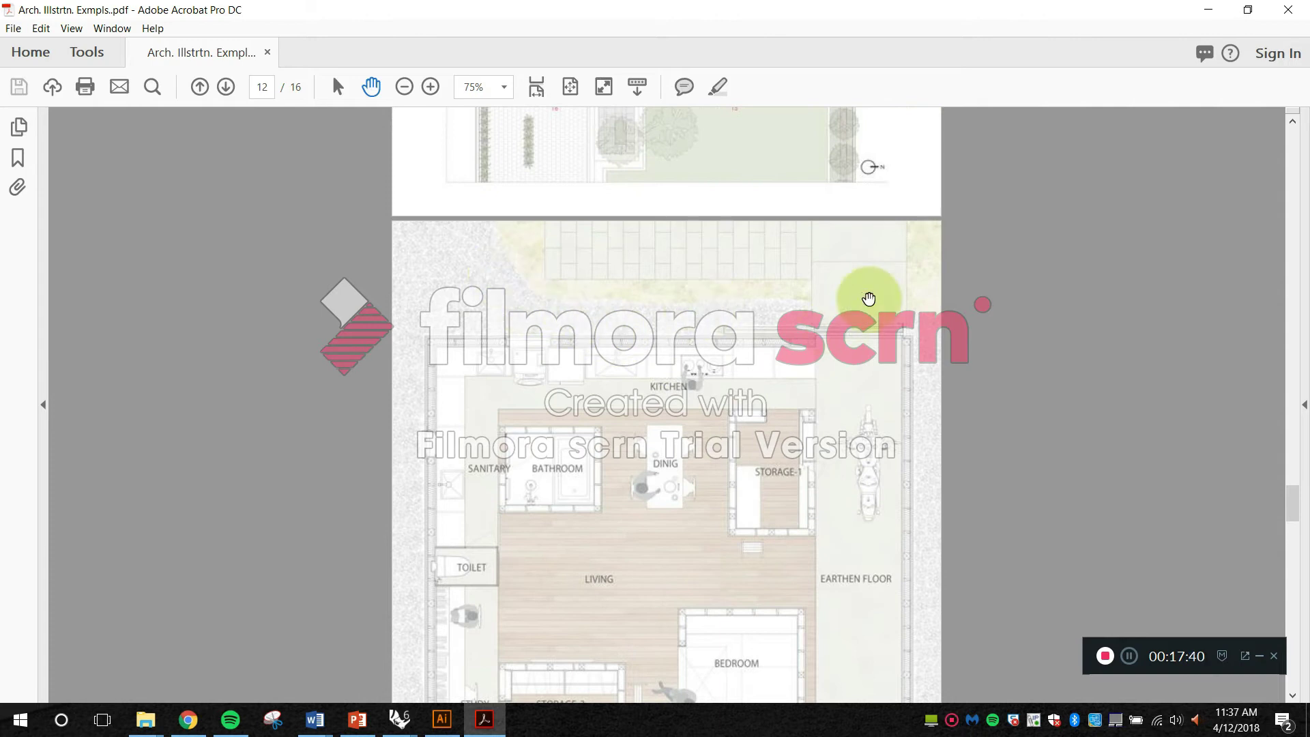
scroll(825, 530, down, 5)
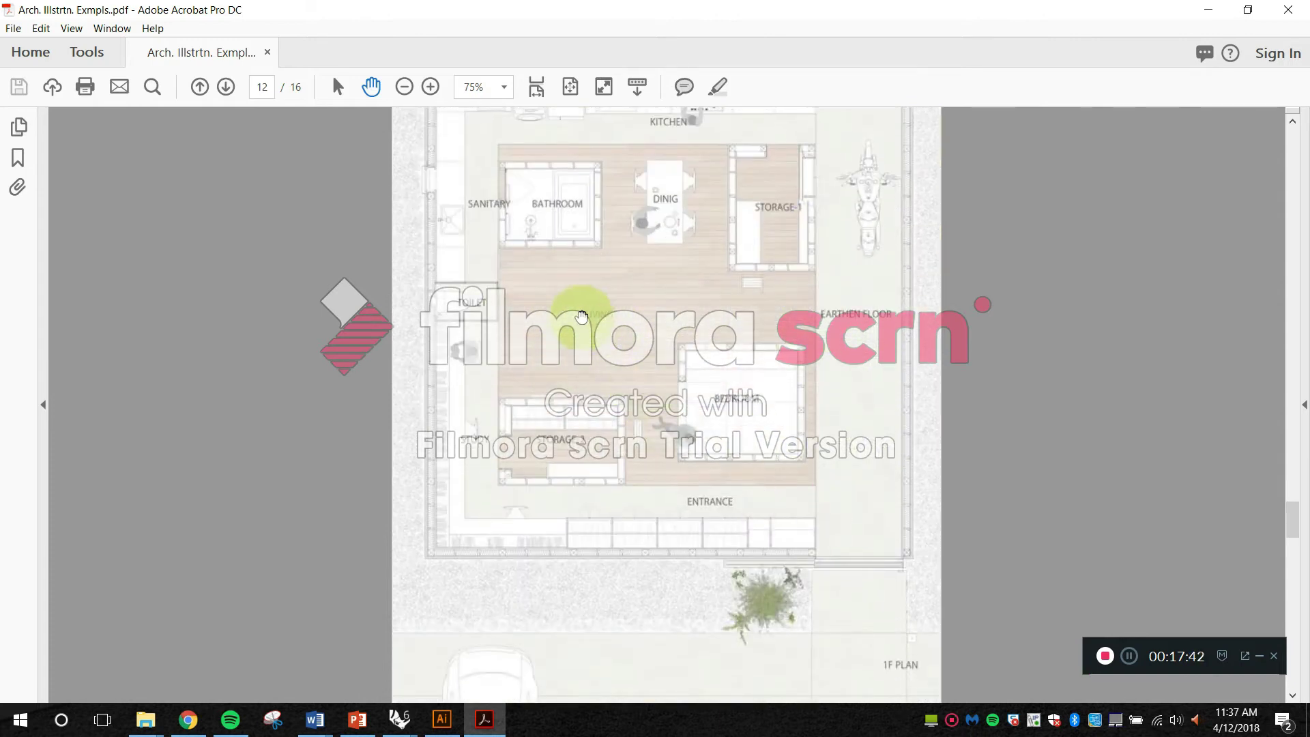
scroll(597, 401, down, 4)
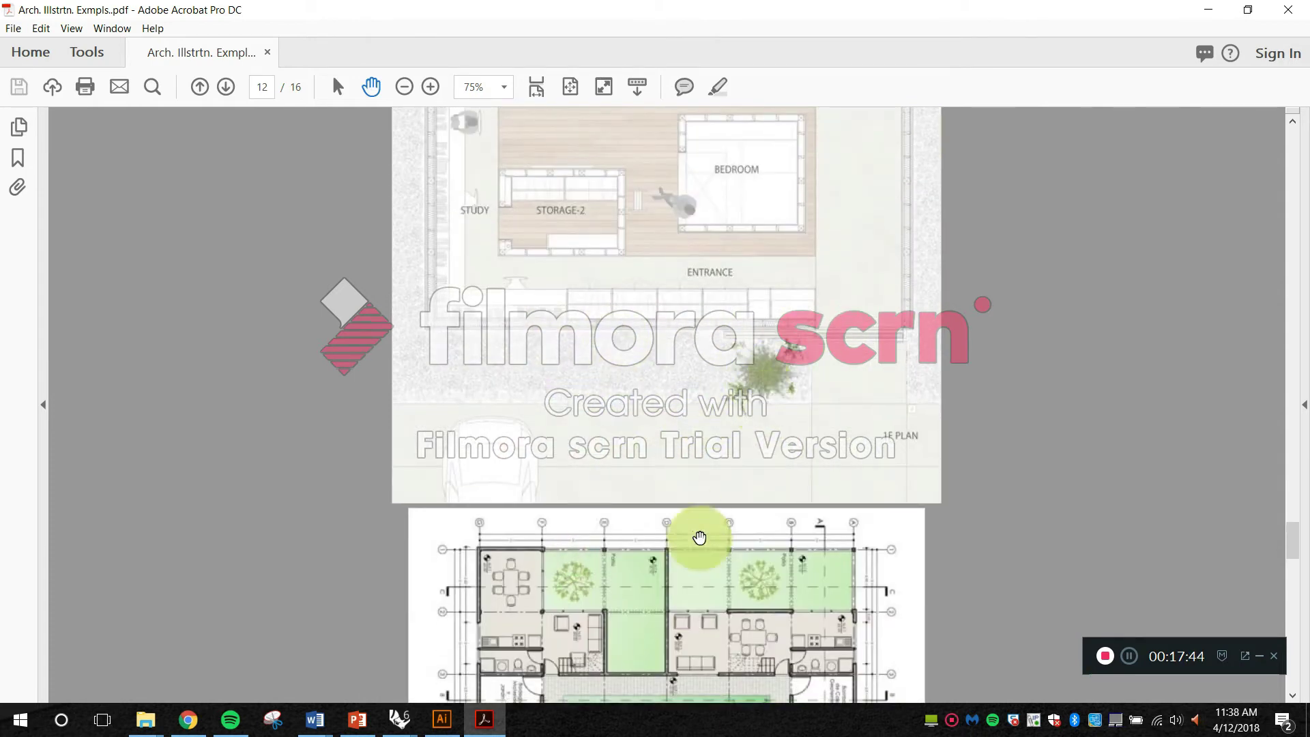
Step: Go to the page 13 housing plan and examine its column gridlines, green patios, furniture and central courtyard
scroll(710, 567, down, 4)
scroll(737, 409, down, 3)
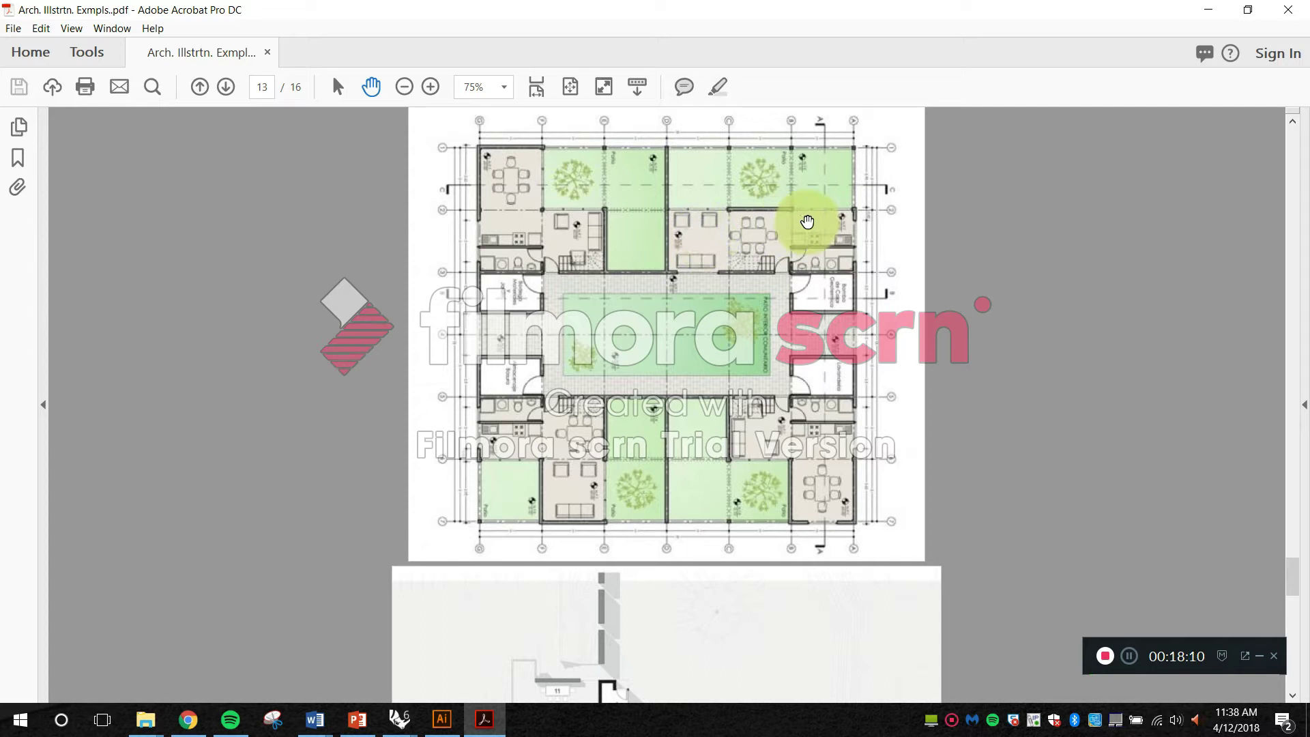
drag(666, 413, 690, 227)
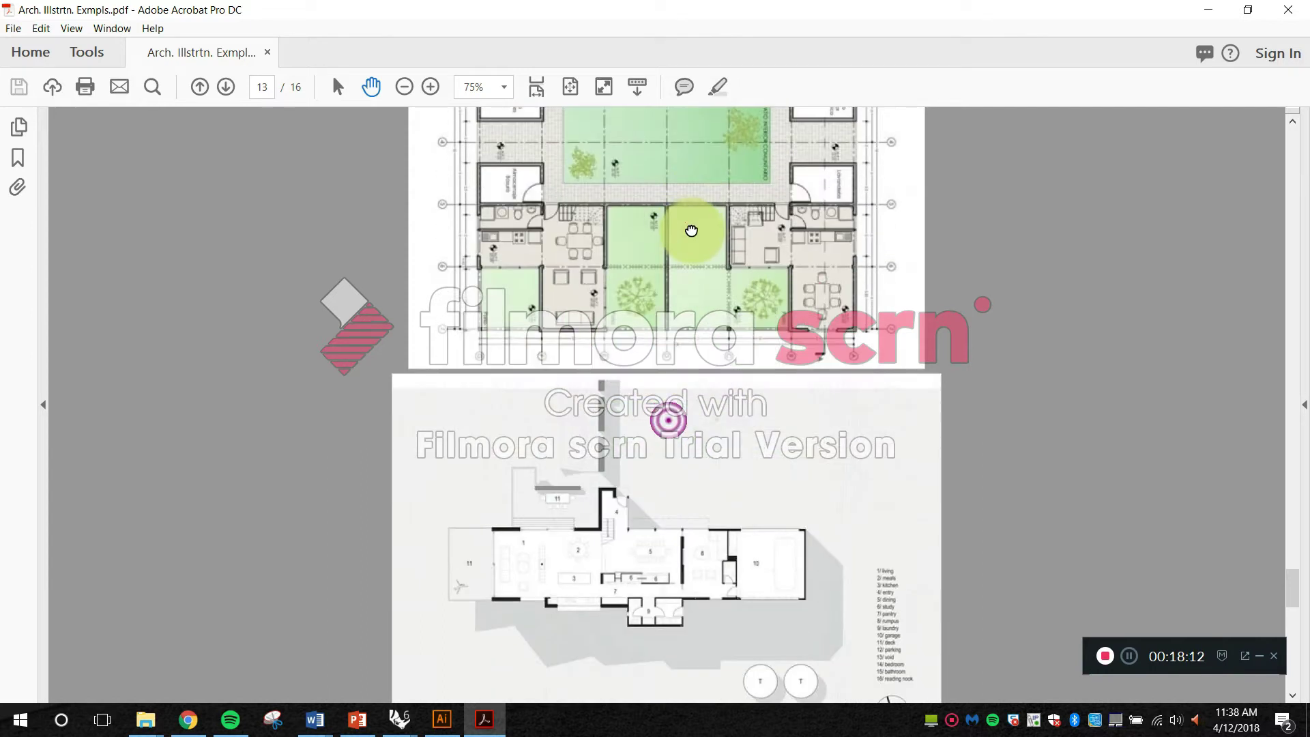
Step: Examine the Invermay House ground floor plan on page 14, with its cast shadows, black walls and numbered room legend
drag(682, 447, 693, 379)
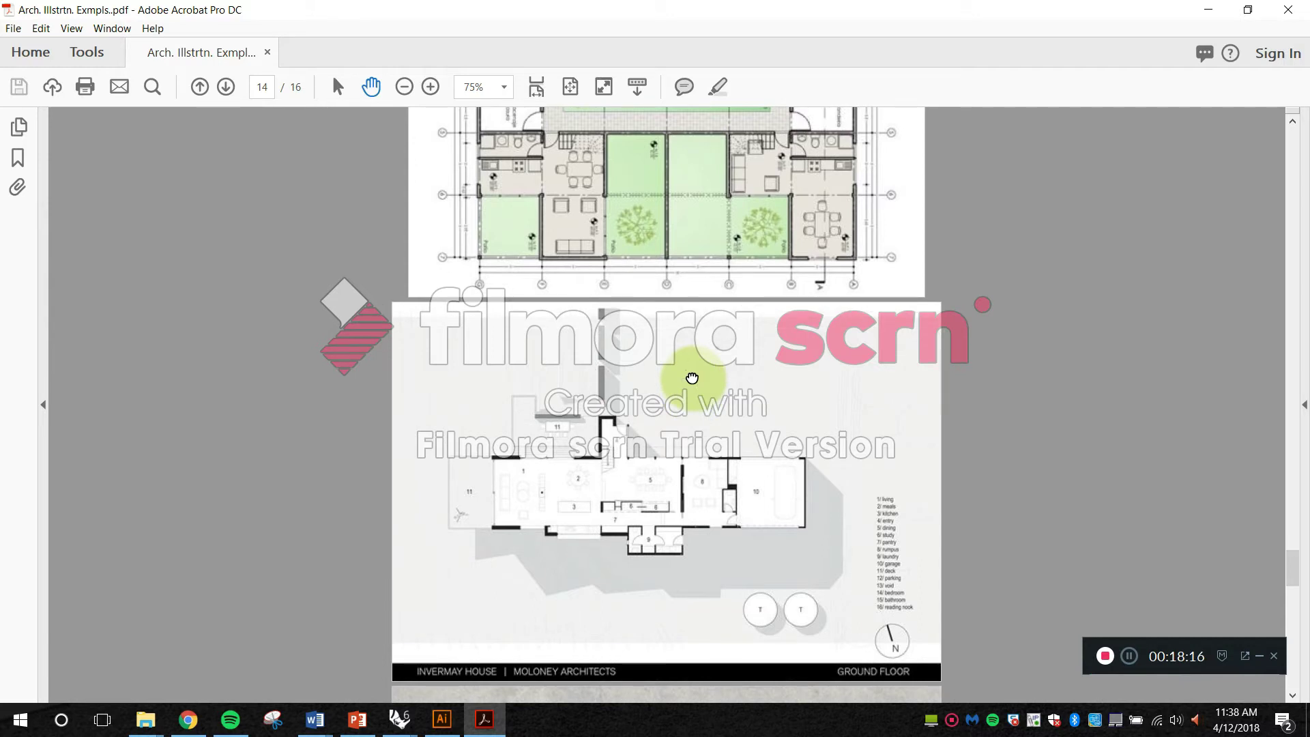
scroll(689, 375, down, 1)
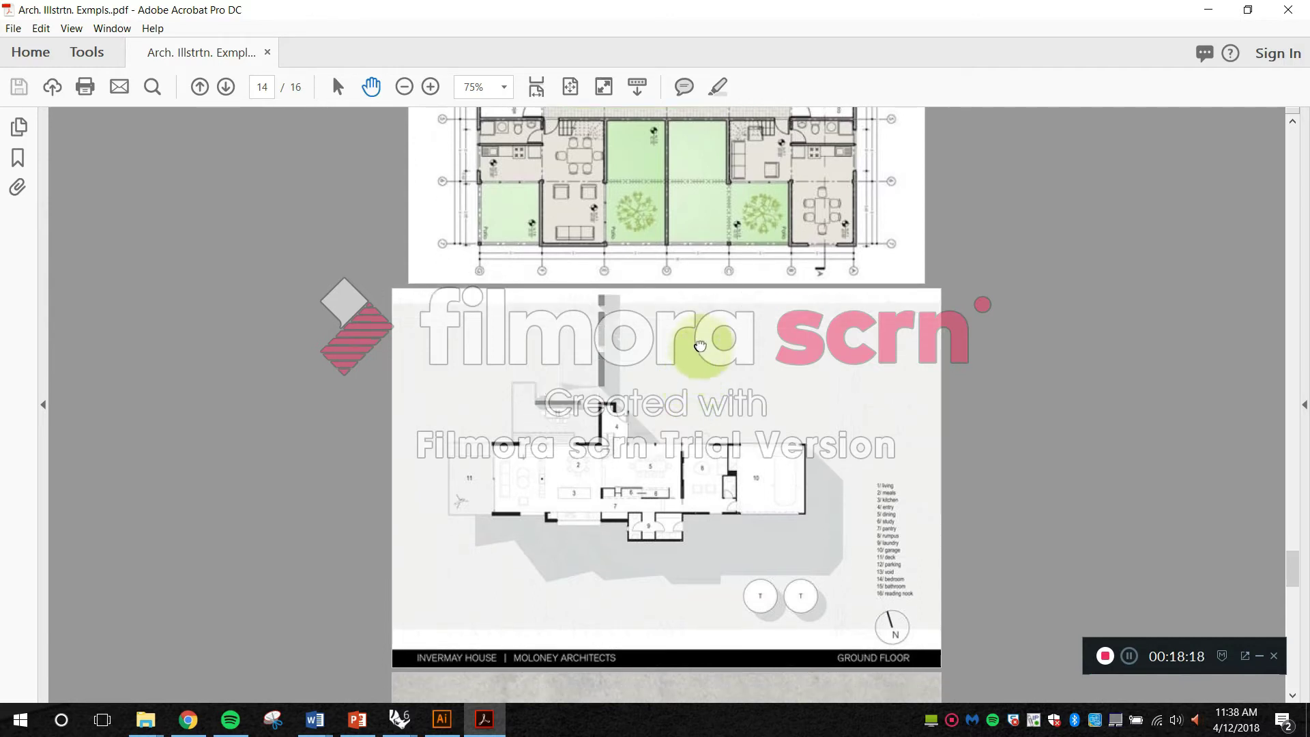
scroll(702, 389, down, 3)
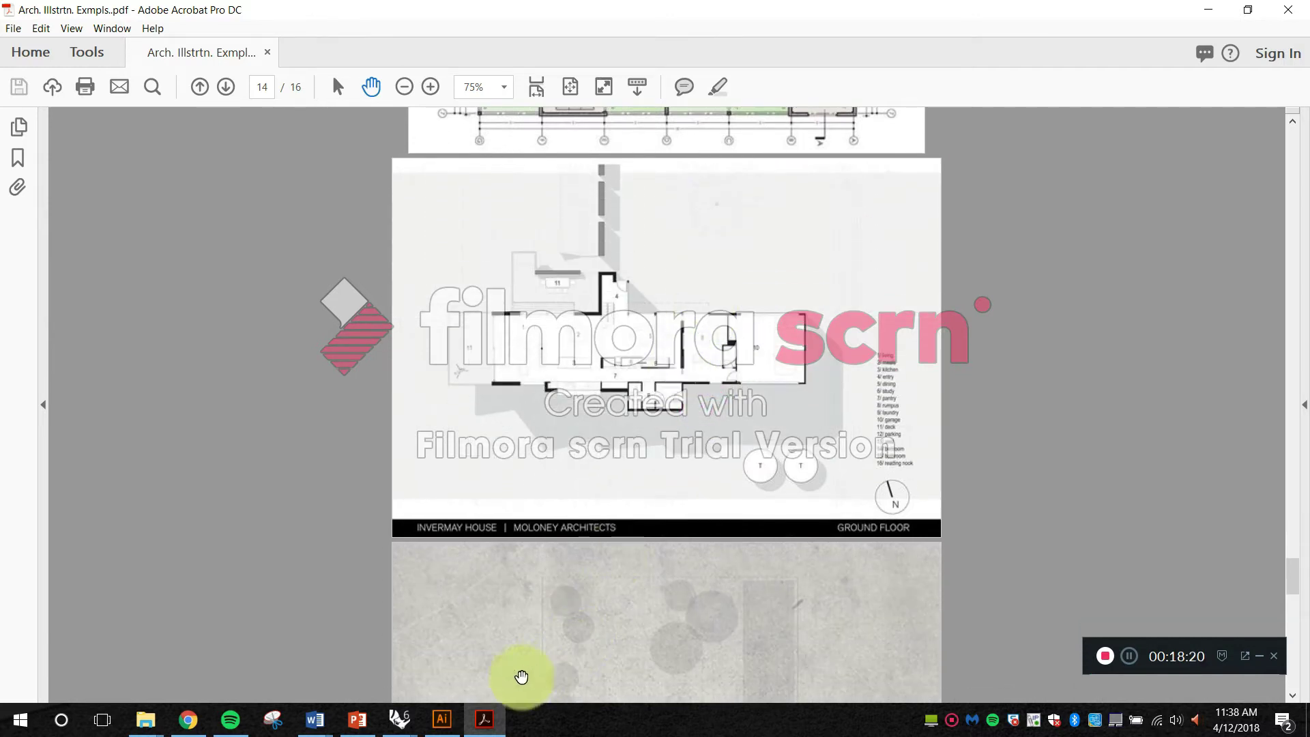
Step: Switch to the arch building drawings file in Rhino and bring the column grid of the upright floor plan into view
mouse_move(399, 719)
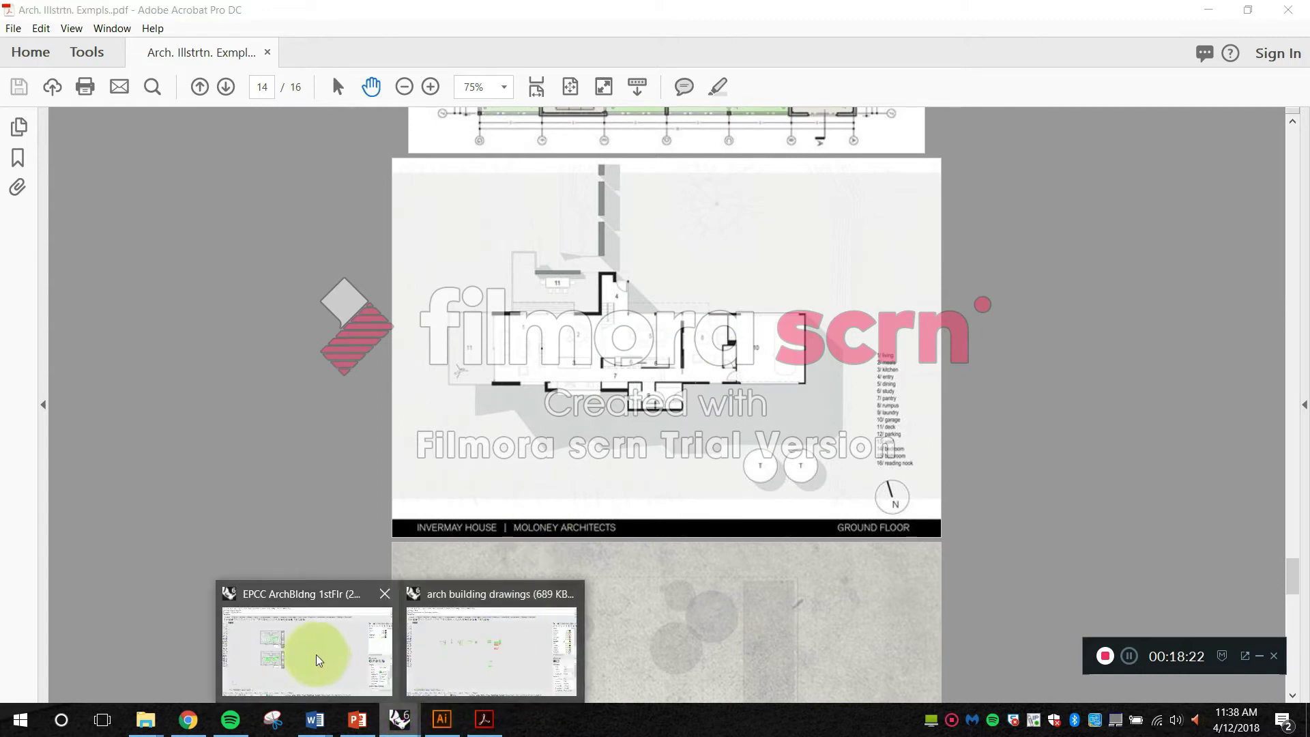
click(443, 640)
scroll(825, 402, up, 10)
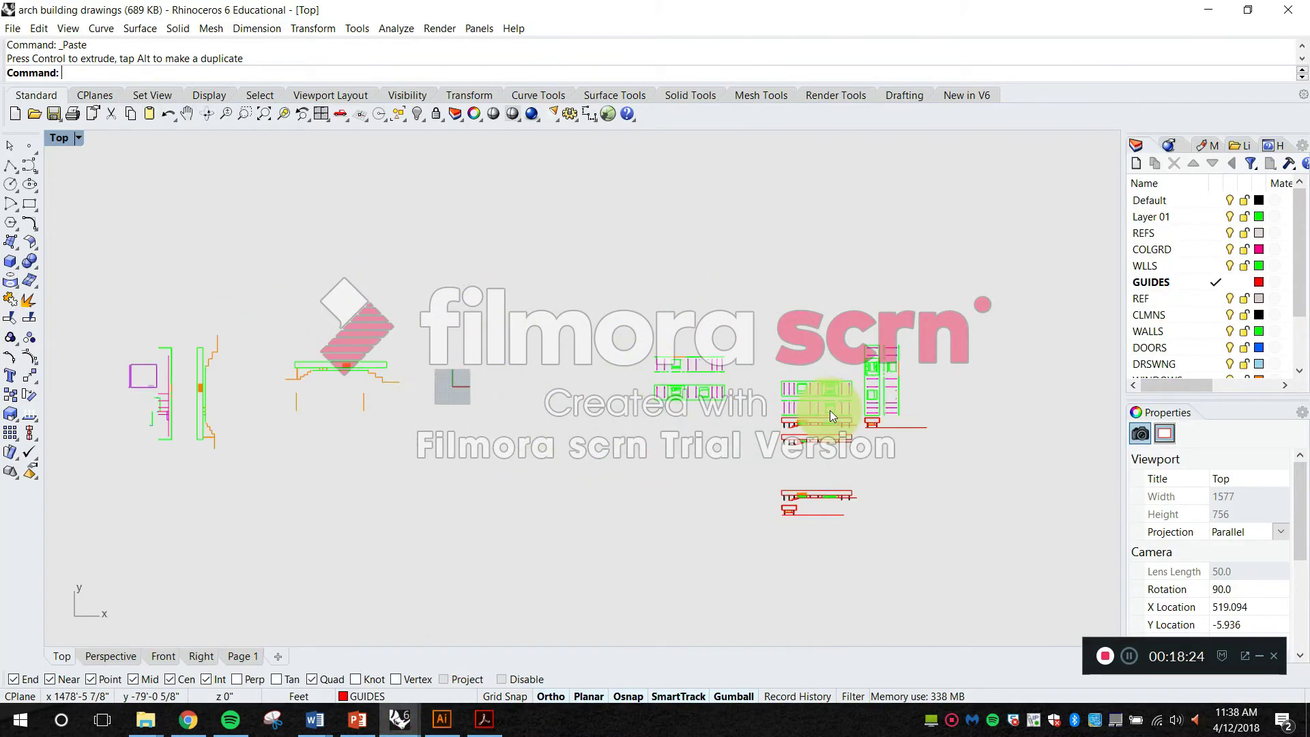
drag(803, 412, 599, 366)
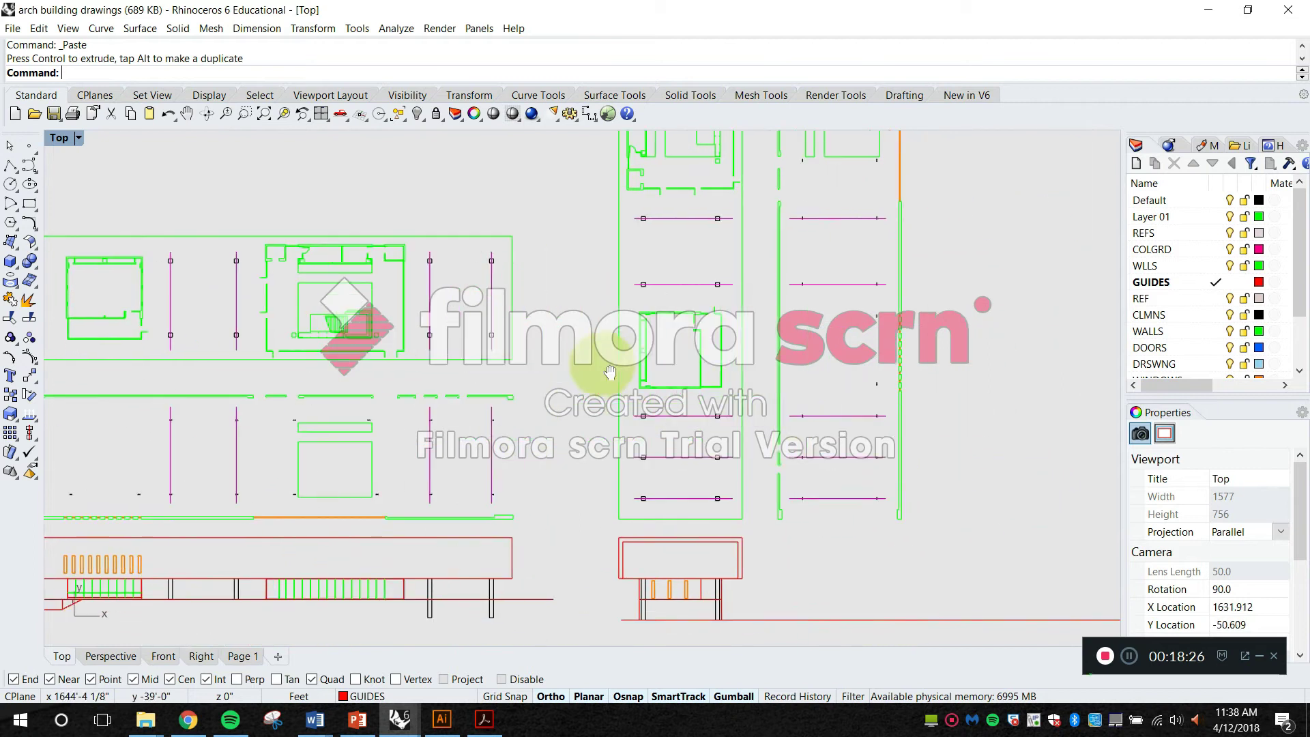
drag(725, 389, 702, 483)
Step: Draw a vertical guide line through the lower three columns on the plan's left side, extending slightly past the uppermost one
key(Escape)
text(li)
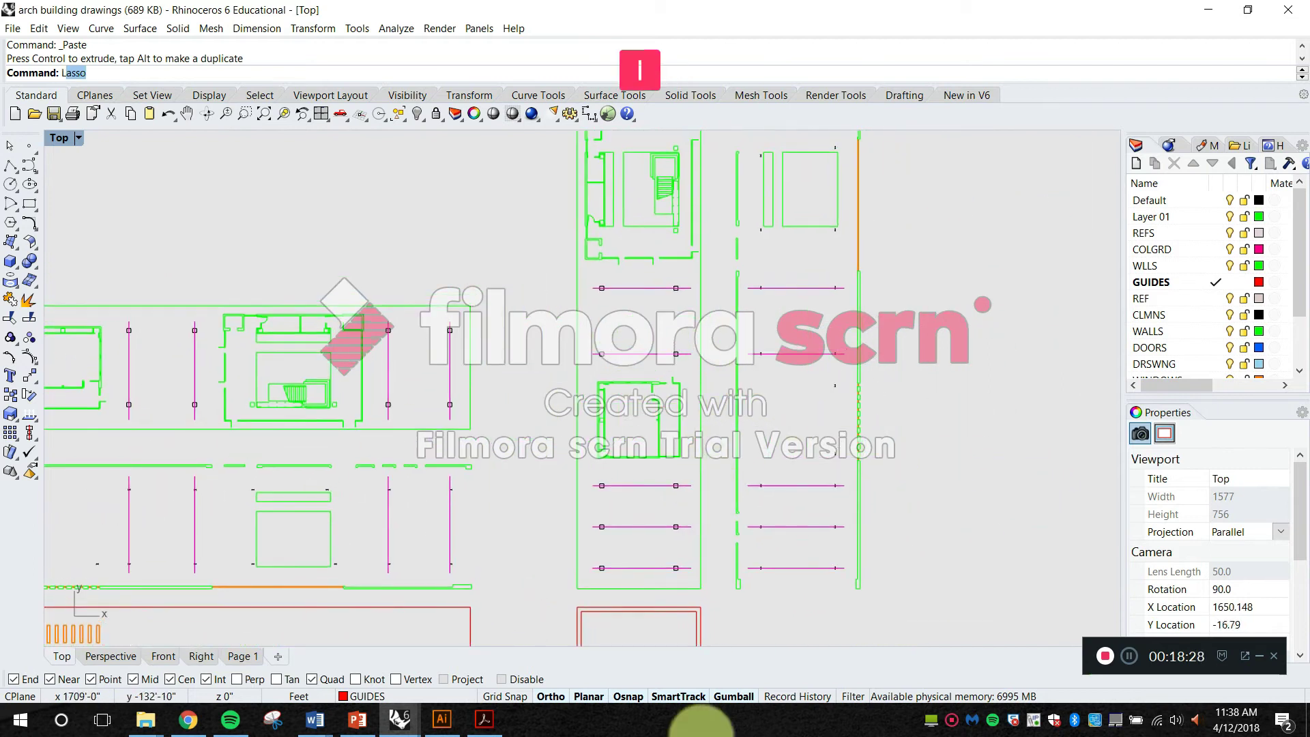
key(space)
scroll(701, 544, up, 4)
scroll(621, 568, up, 7)
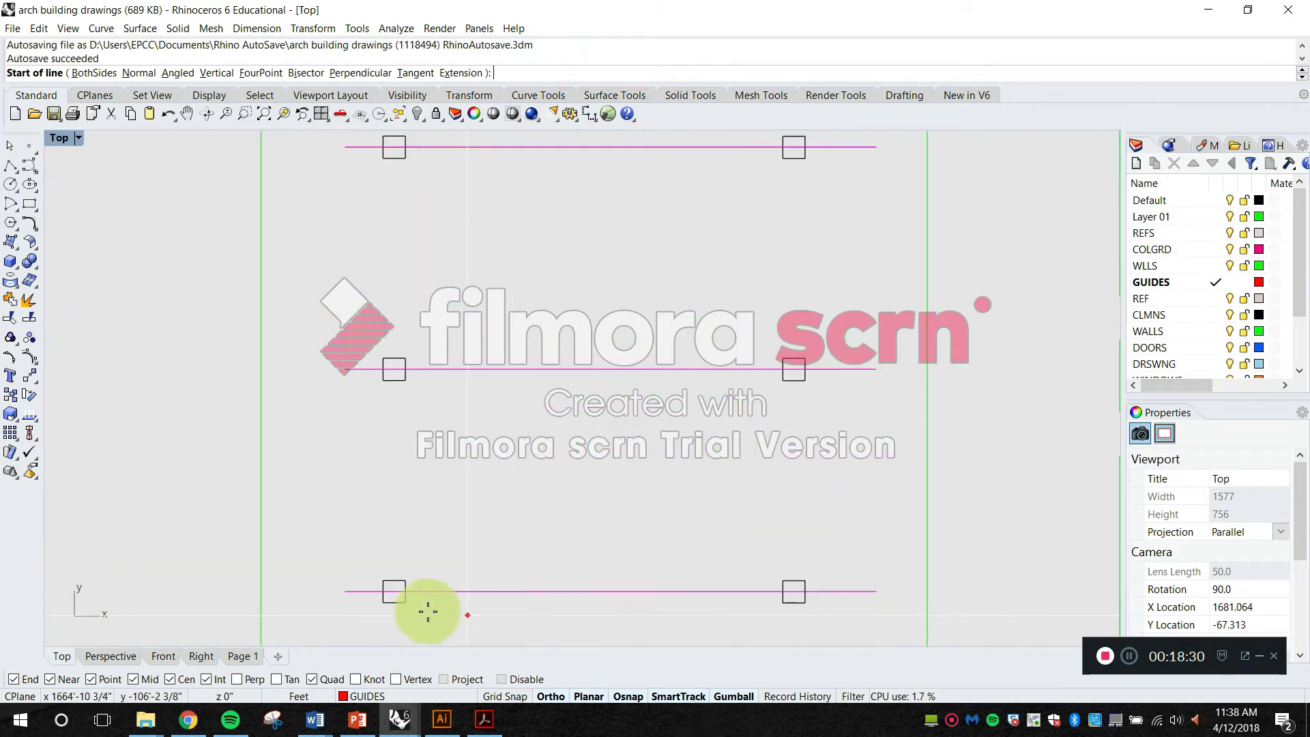
click(391, 603)
scroll(391, 594, down, 3)
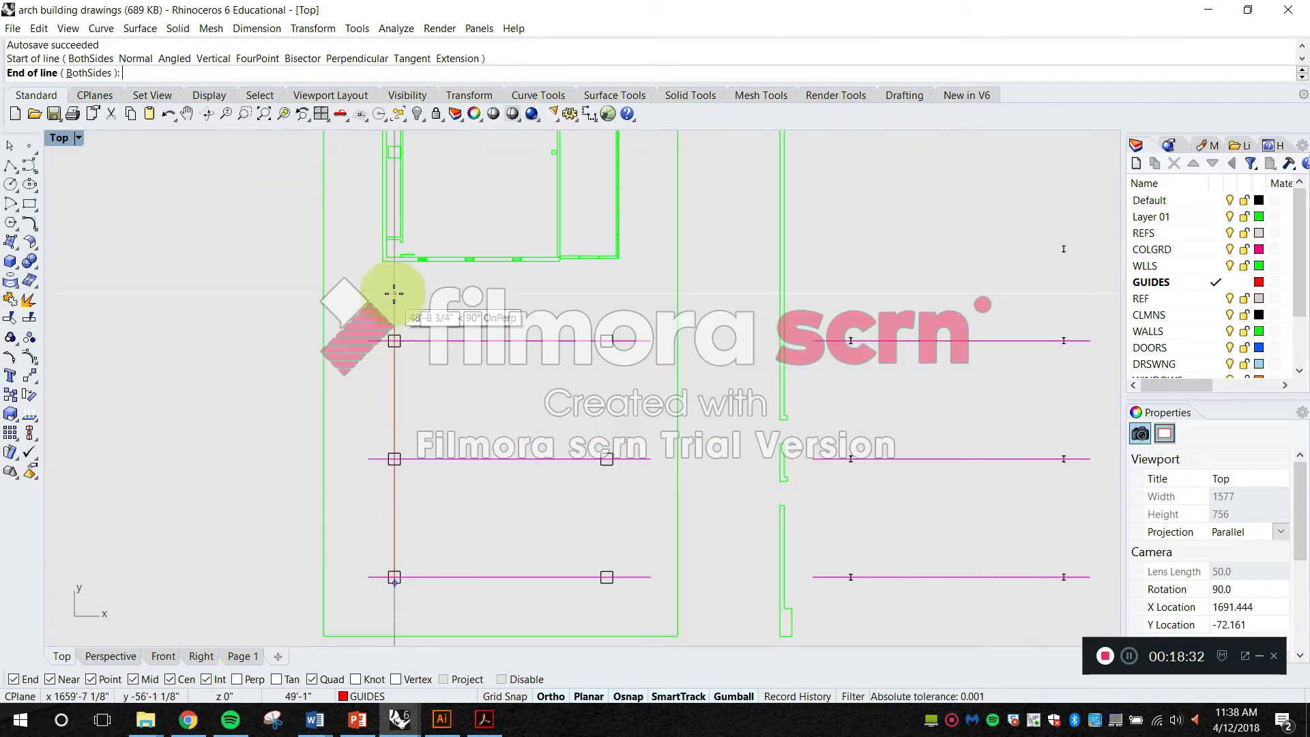
click(391, 307)
key(Escape)
Step: Examine the new column guide line up close and in relation to the surrounding plans and elevations
scroll(445, 337, up, 4)
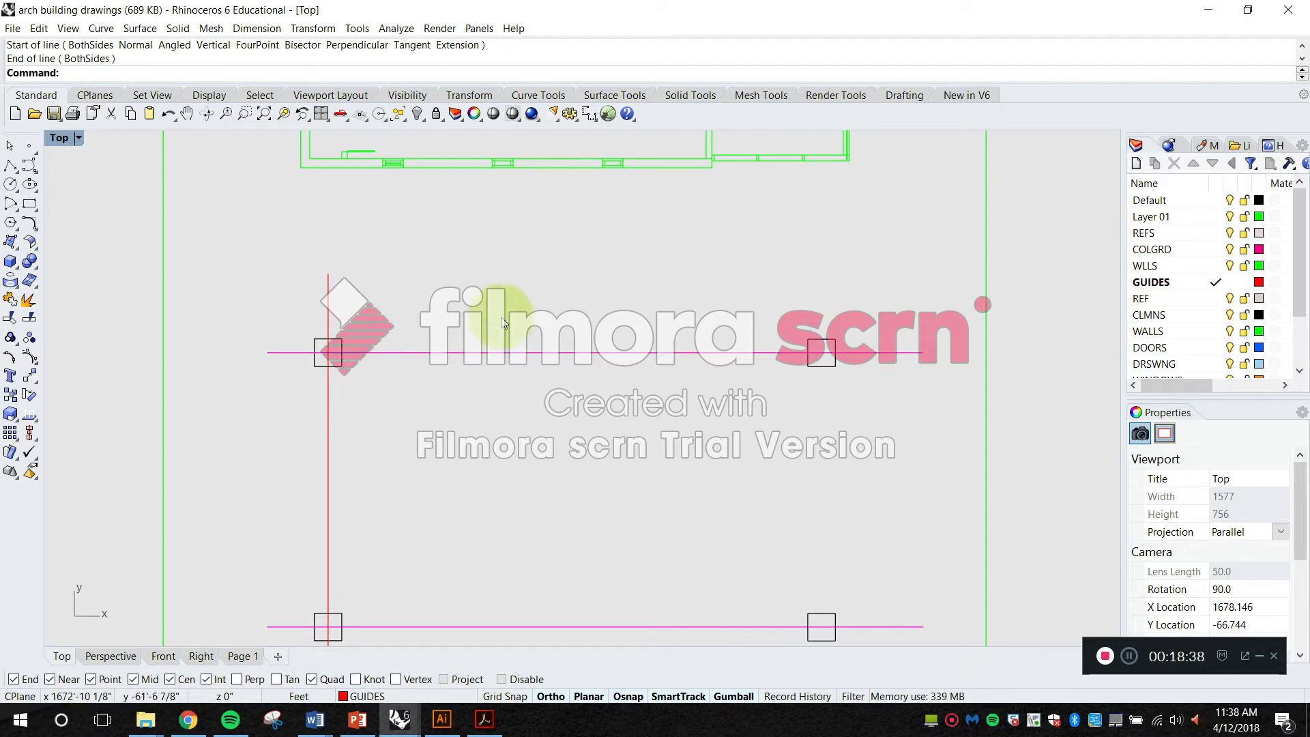
scroll(529, 277, down, 4)
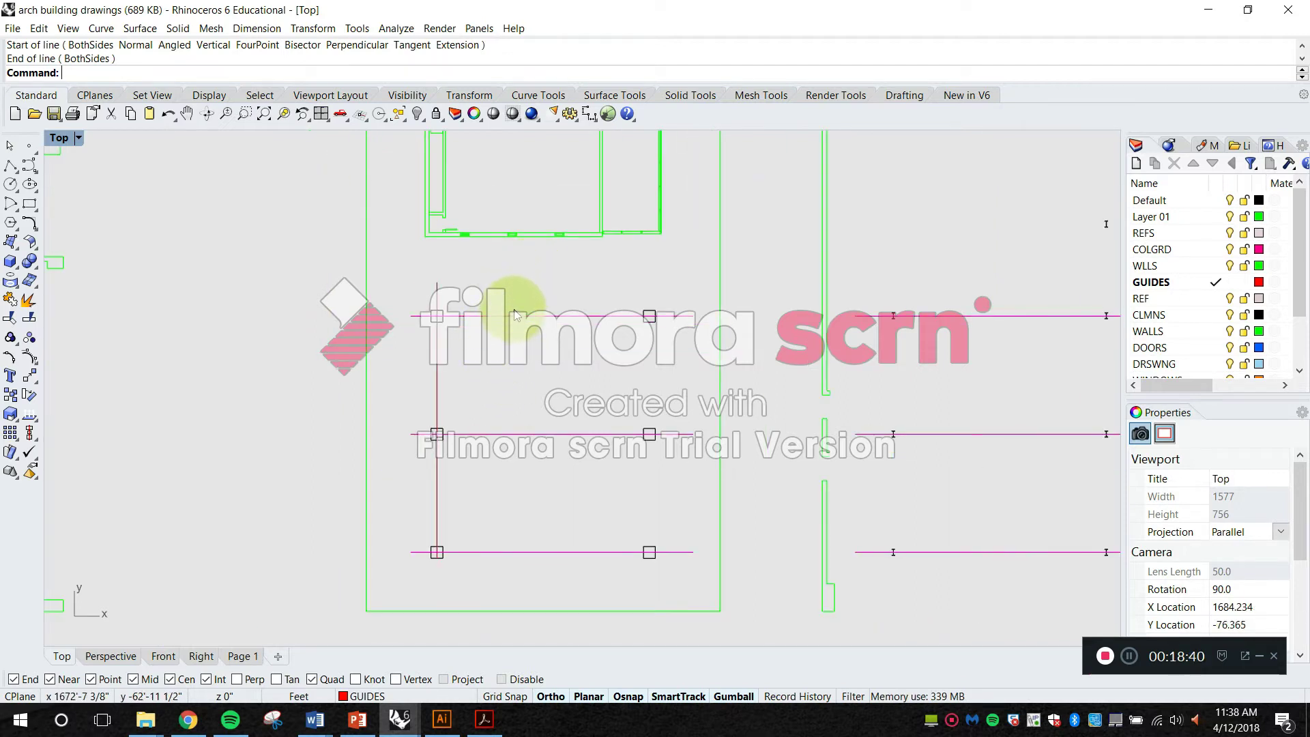
scroll(517, 310, down, 10)
drag(511, 335, 761, 415)
scroll(761, 416, up, 4)
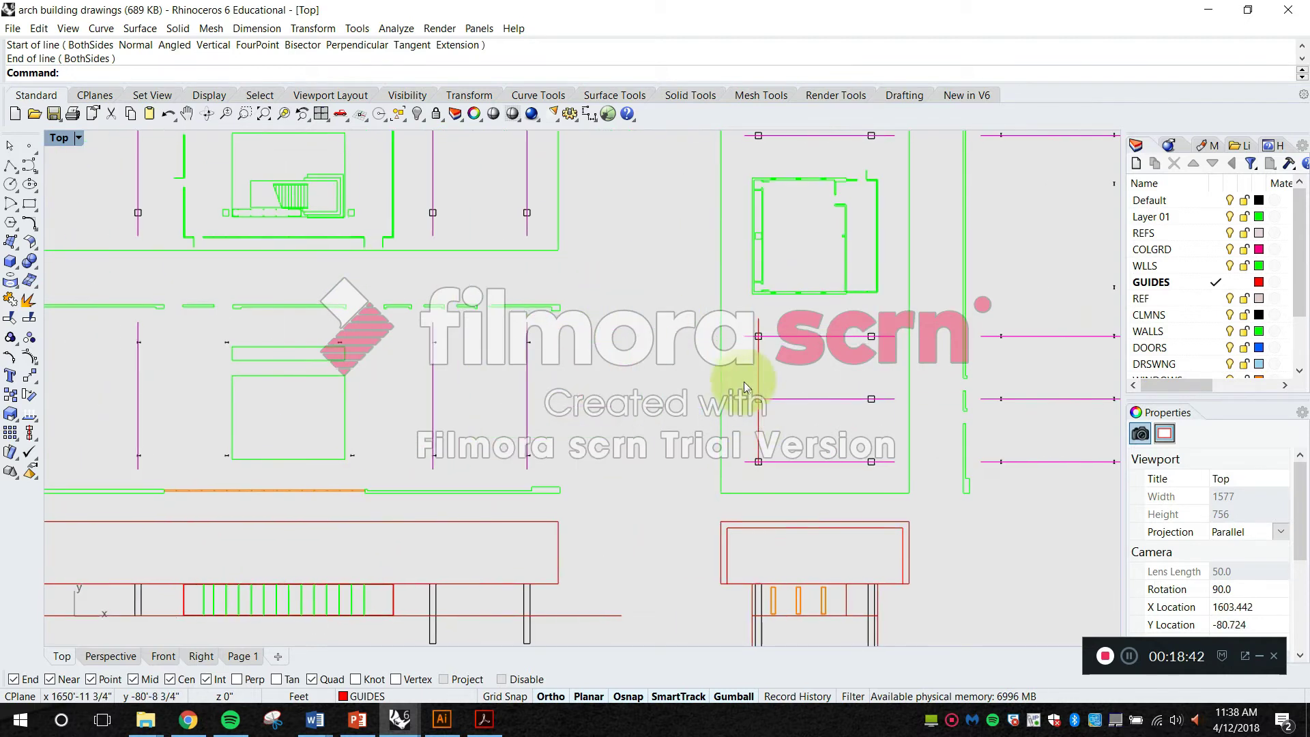
scroll(789, 478, down, 5)
scroll(830, 457, up, 4)
scroll(824, 482, down, 4)
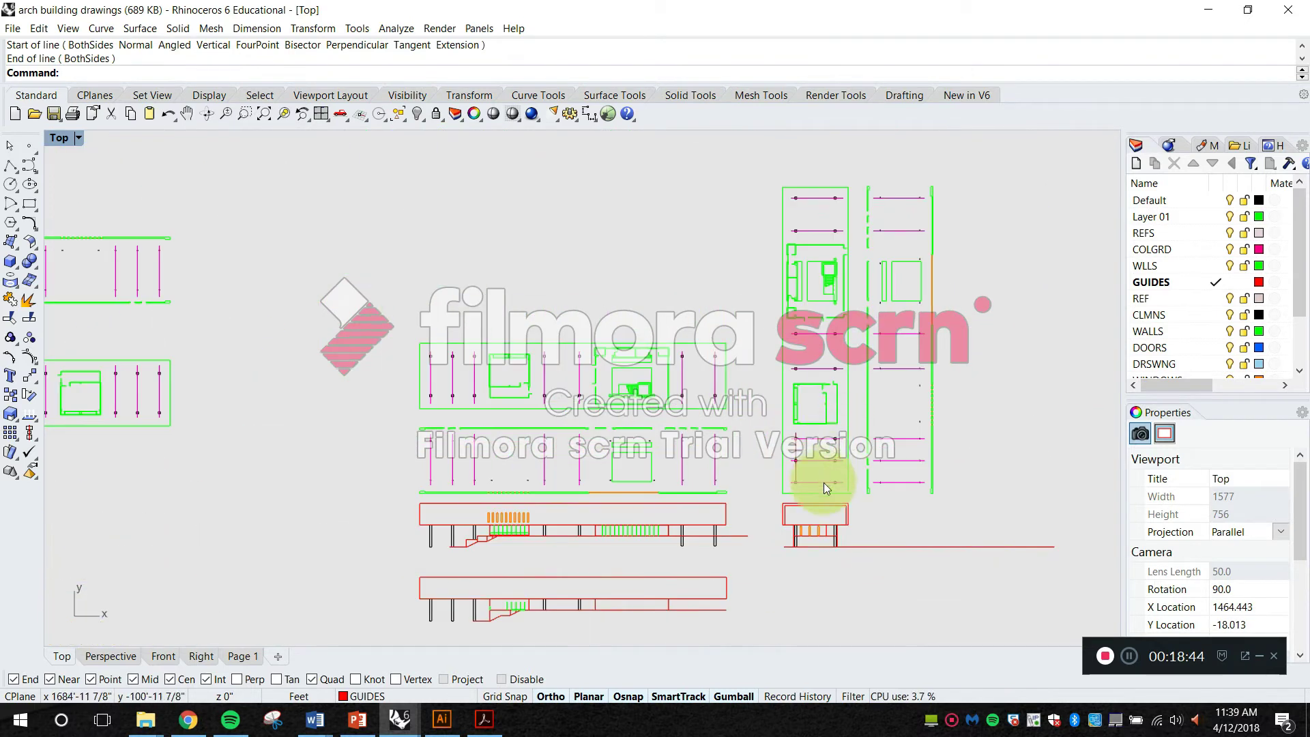
Step: Switch back to the example PDF in Acrobat and move past the page 15 Etage +2 plan to the page 16 restaurant plan
click(485, 723)
scroll(678, 346, up, 1)
scroll(677, 424, down, 2)
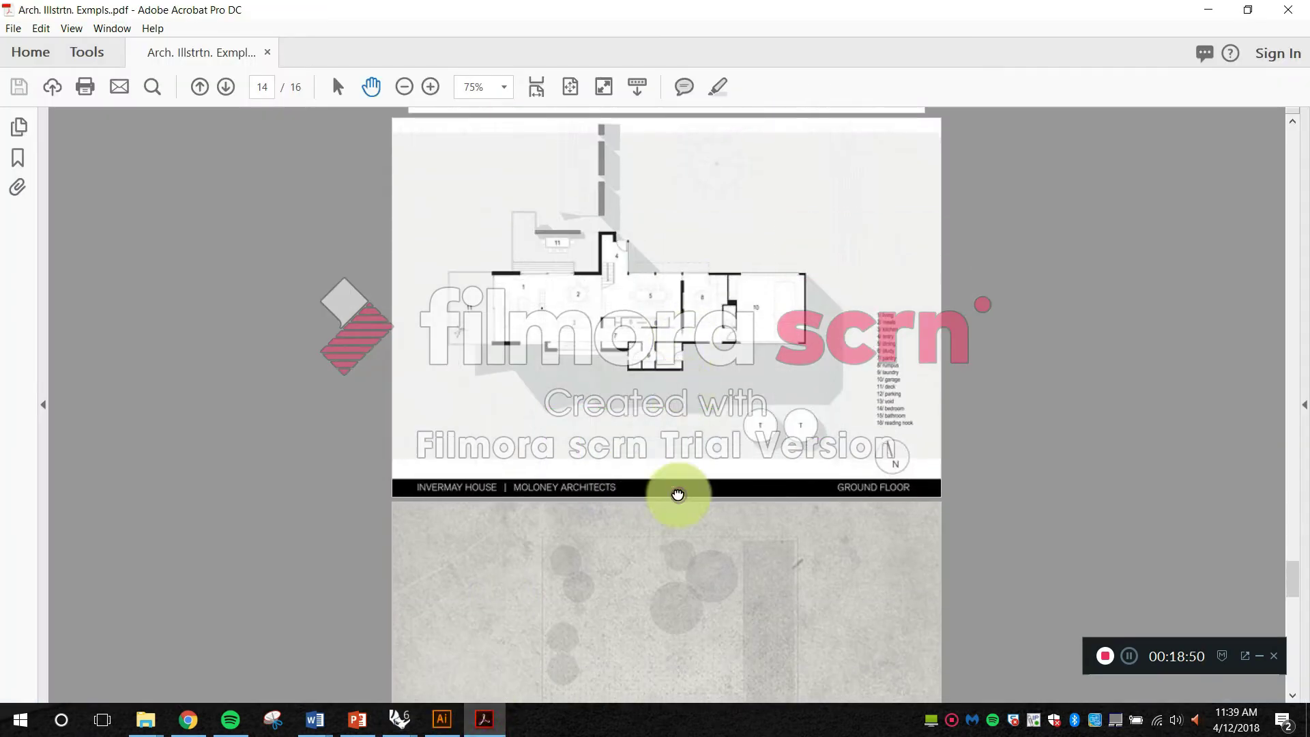
scroll(678, 494, down, 10)
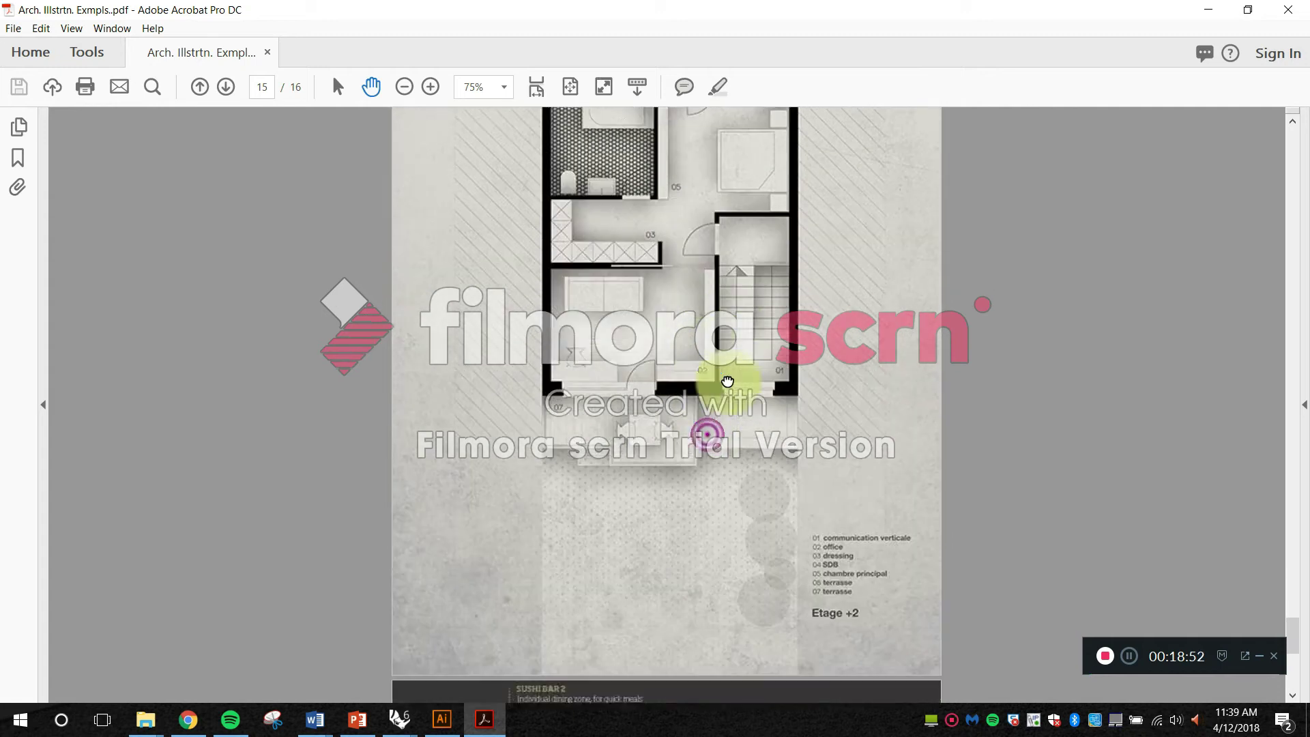
scroll(728, 381, down, 8)
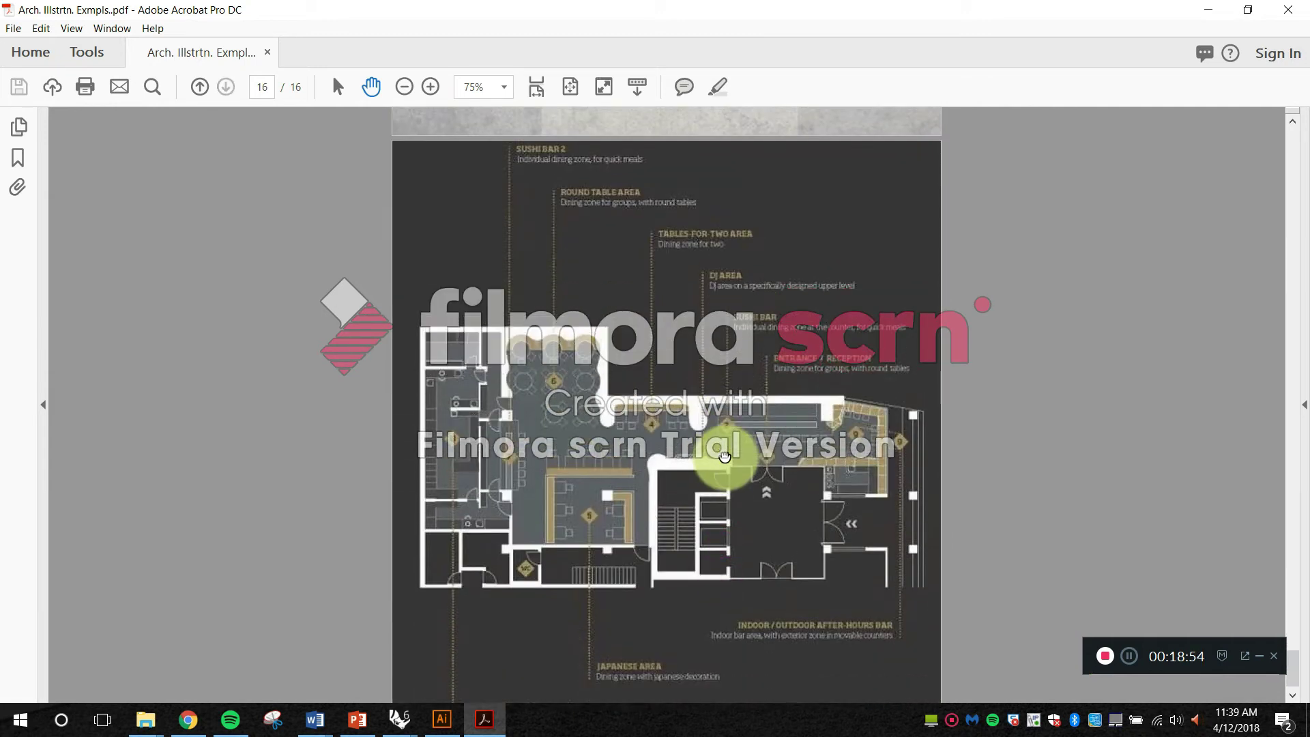
Step: Examine the page 16 restaurant plan's dark background, white walls, gold zone markers and dotted leader labels
scroll(724, 457, down, 2)
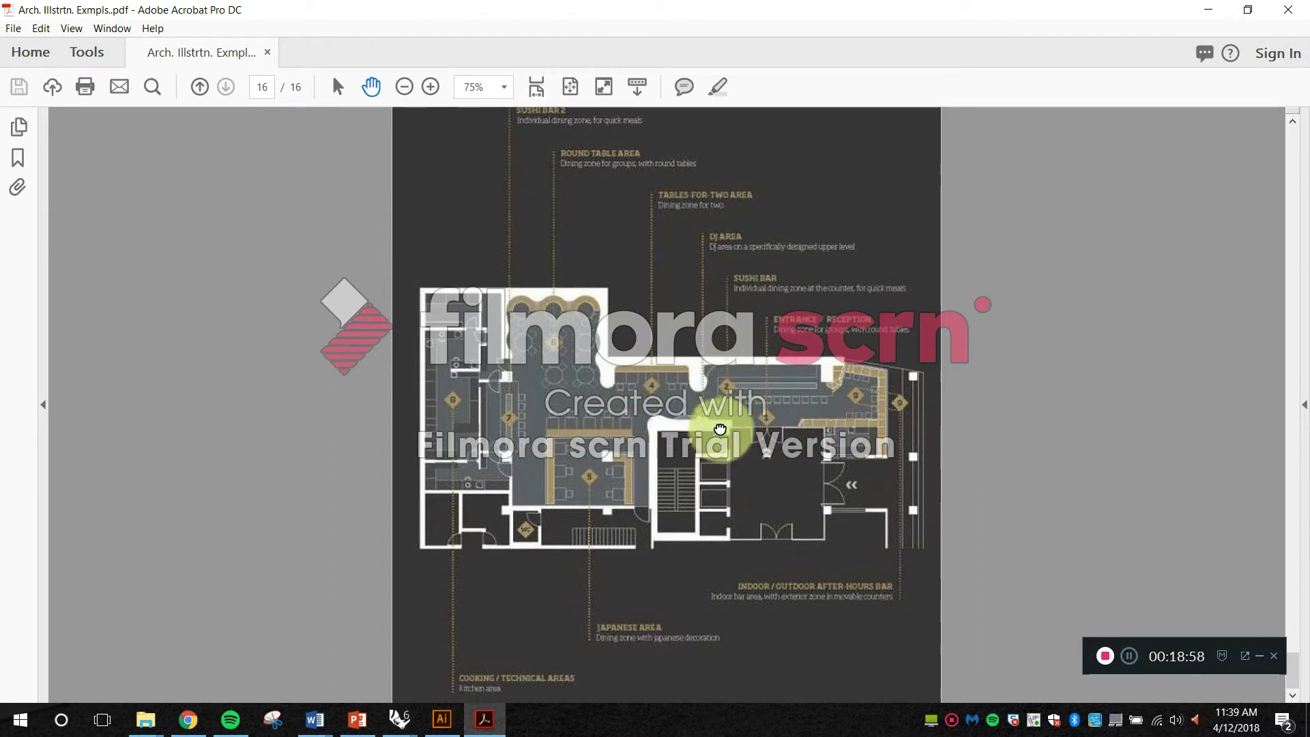
scroll(722, 427, up, 2)
scroll(722, 426, down, 1)
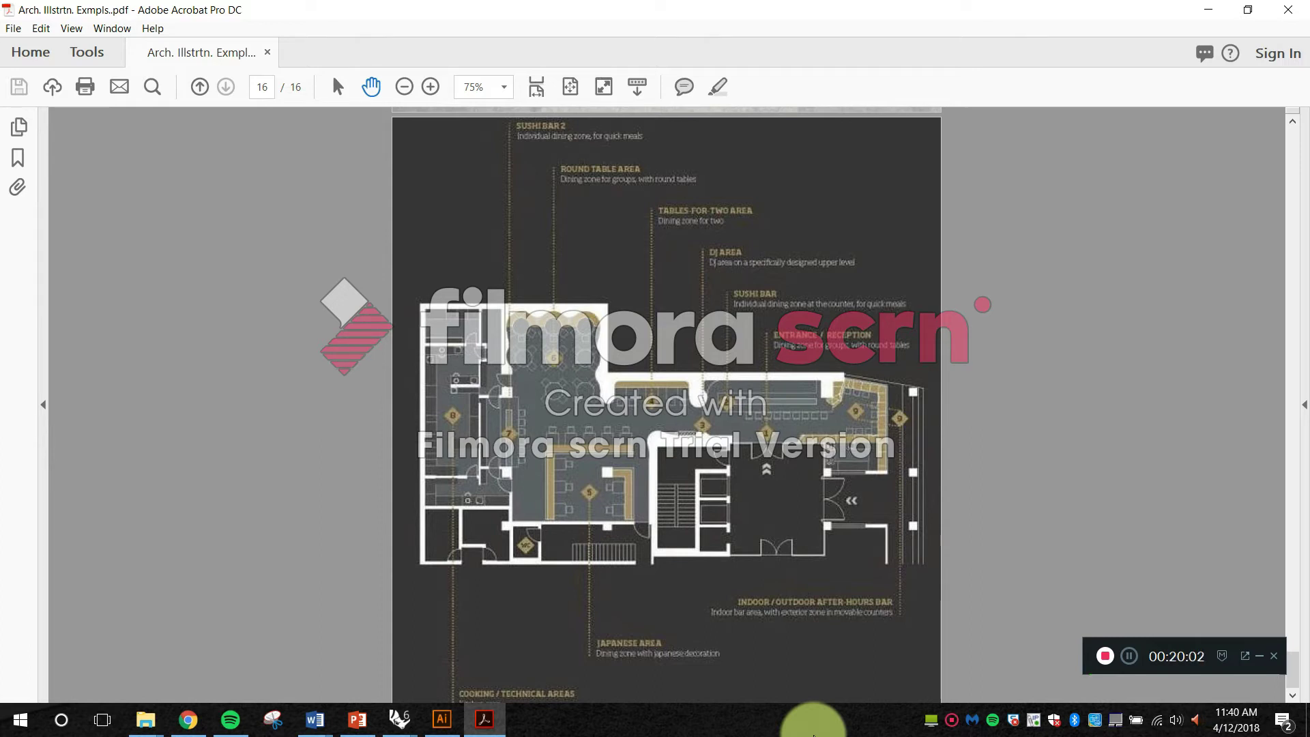
scroll(818, 560, down, 1)
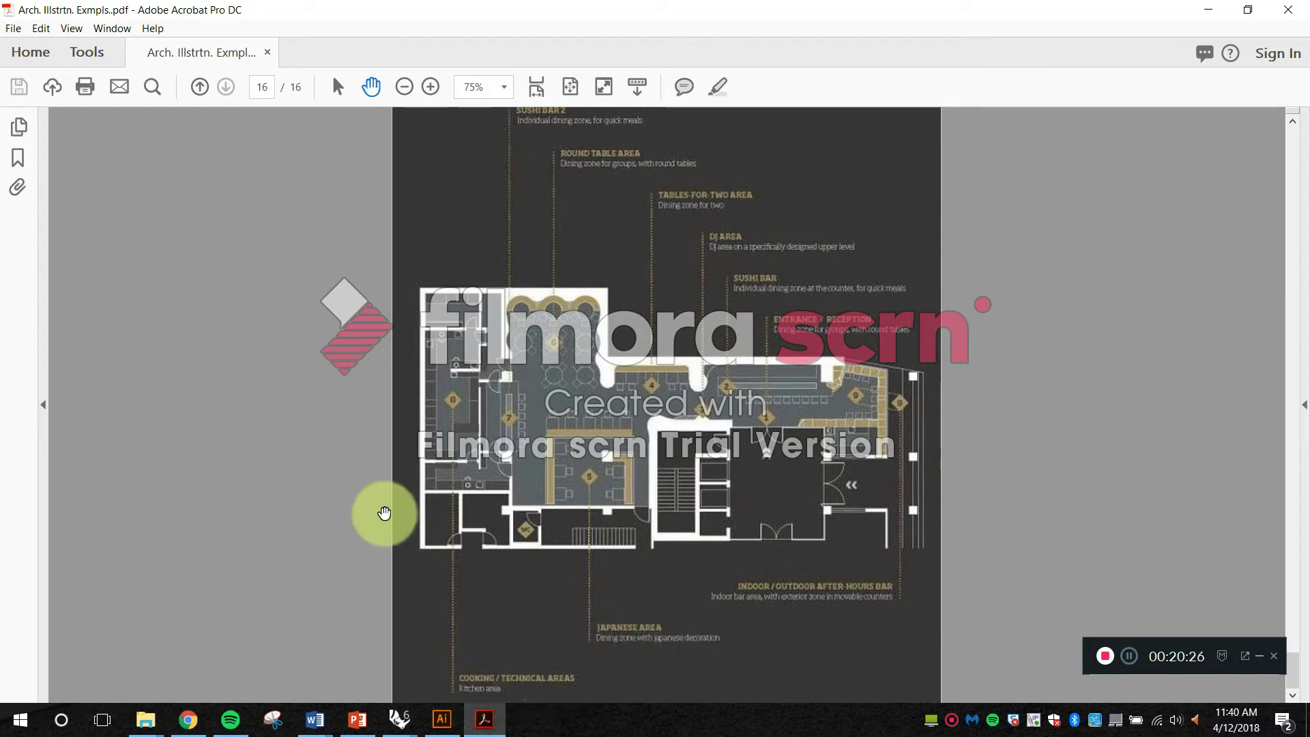
drag(454, 403, 456, 366)
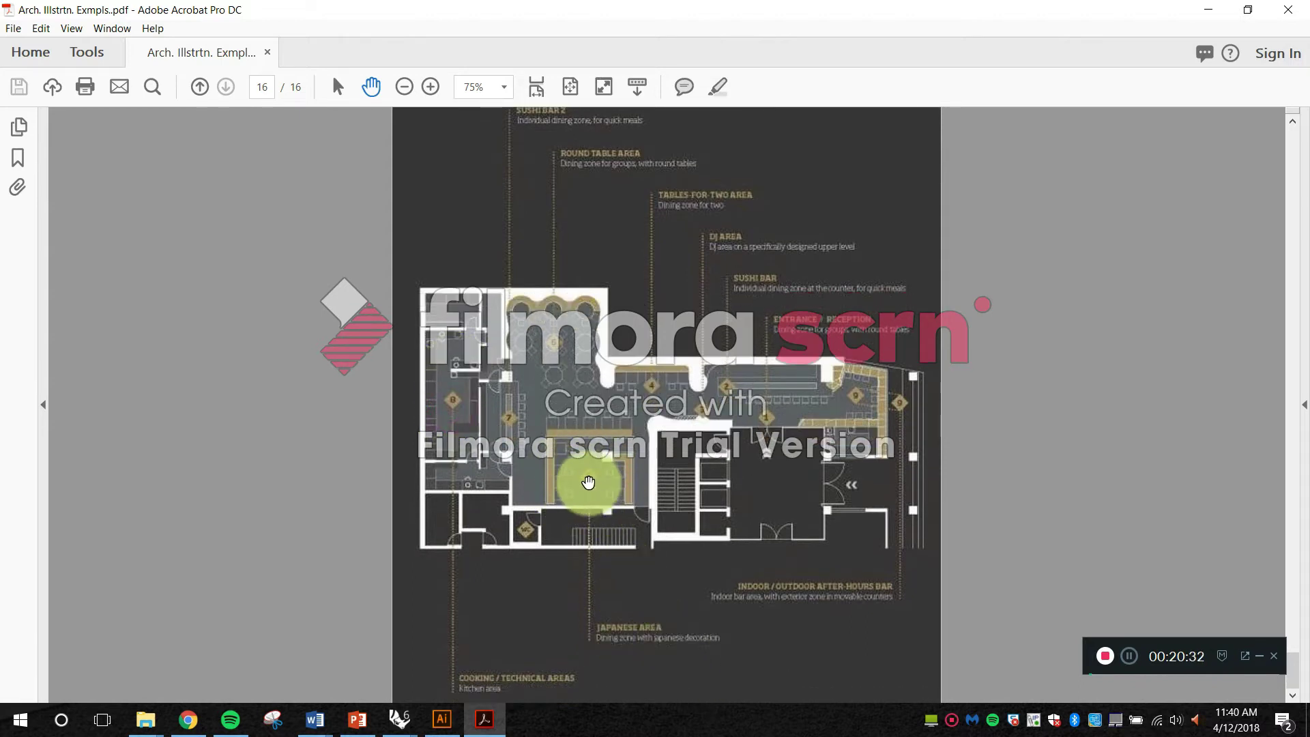
scroll(573, 252, up, 1)
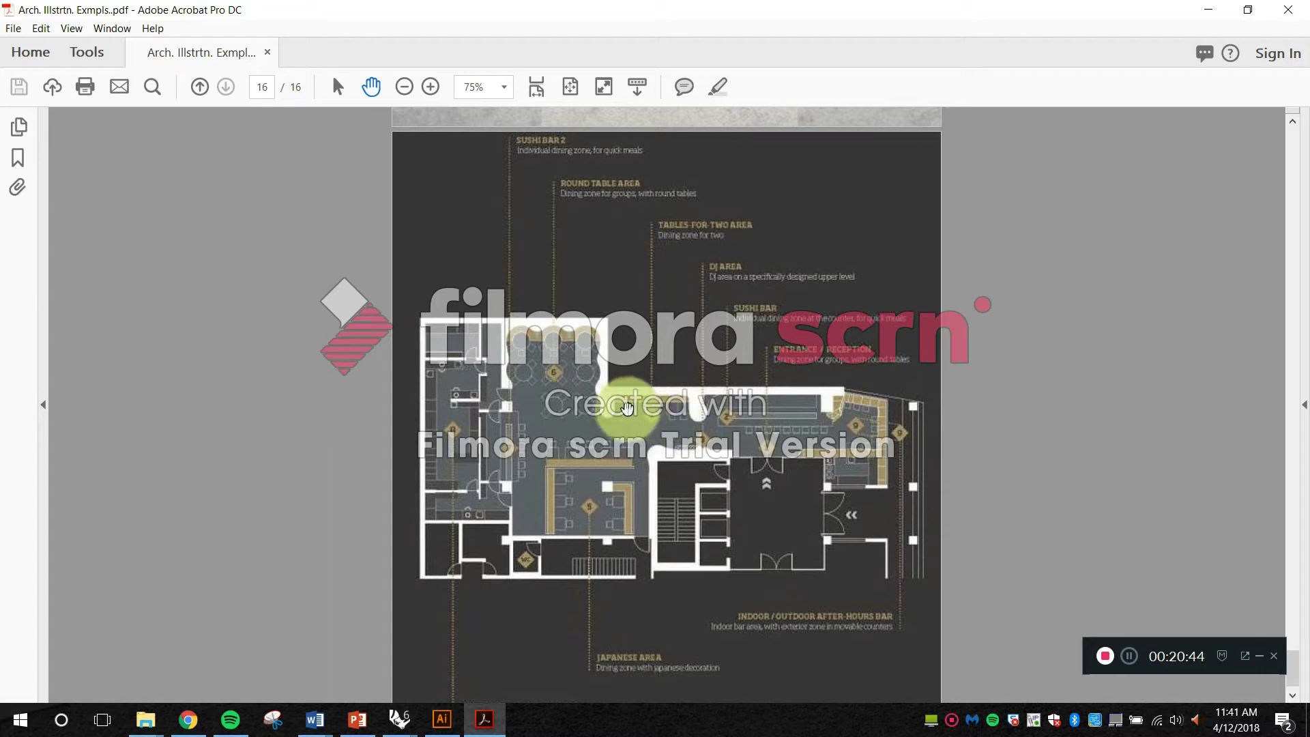
Step: Enlarge the page 16 restaurant plan to 125% and examine its entrance, bar areas, numbered zones and callout text
click(425, 88)
click(424, 88)
drag(878, 468, 859, 308)
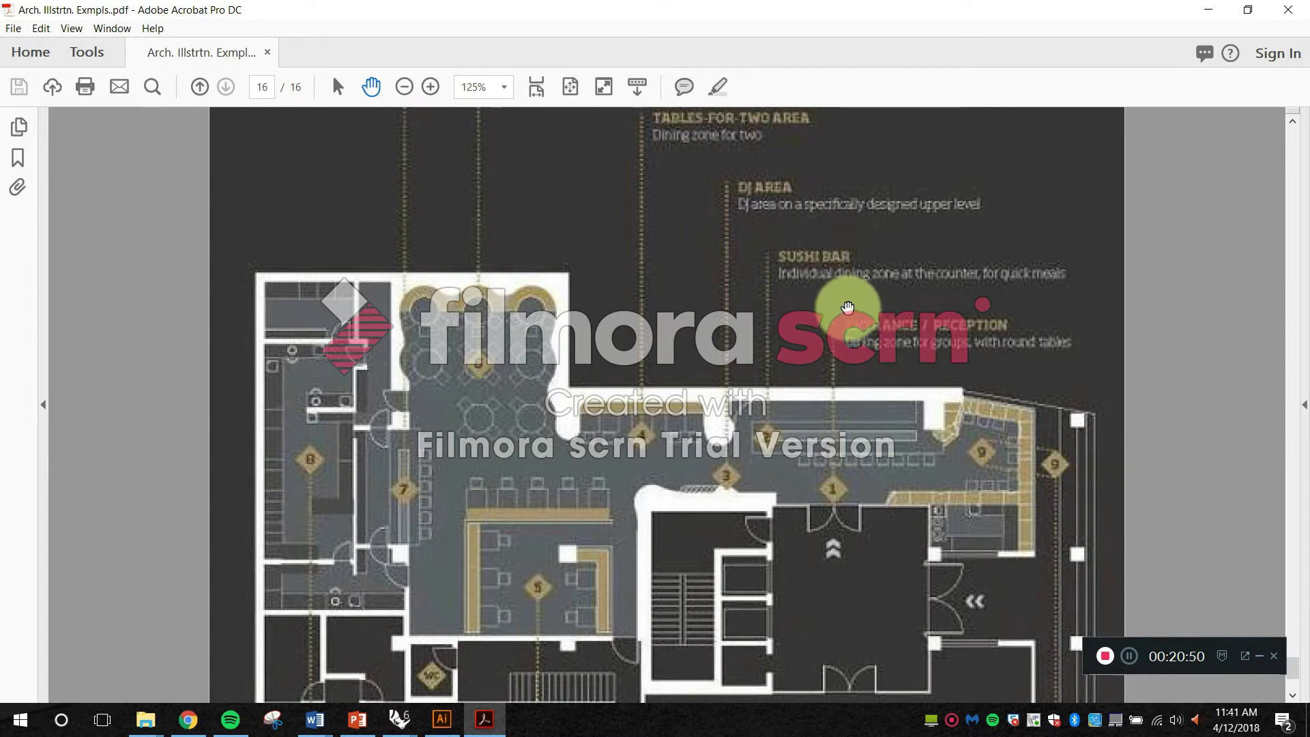
scroll(848, 437, down, 1)
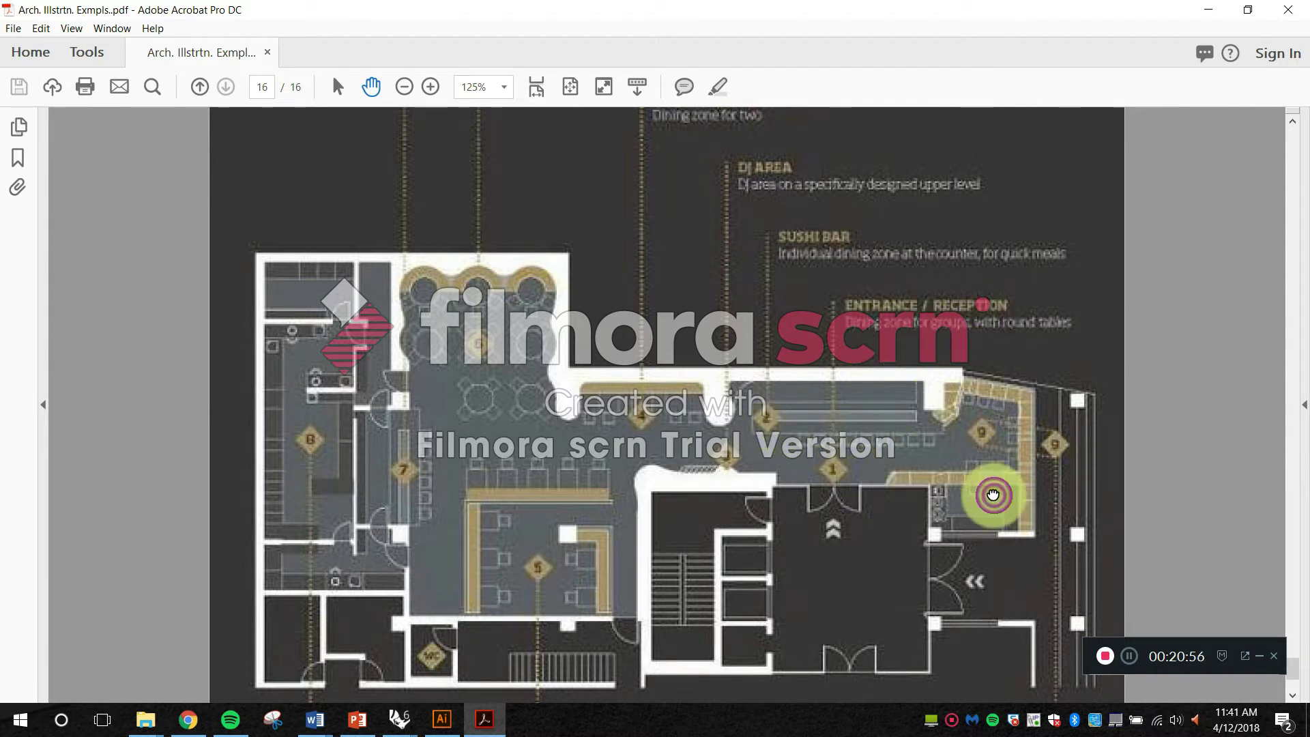
drag(989, 498, 994, 297)
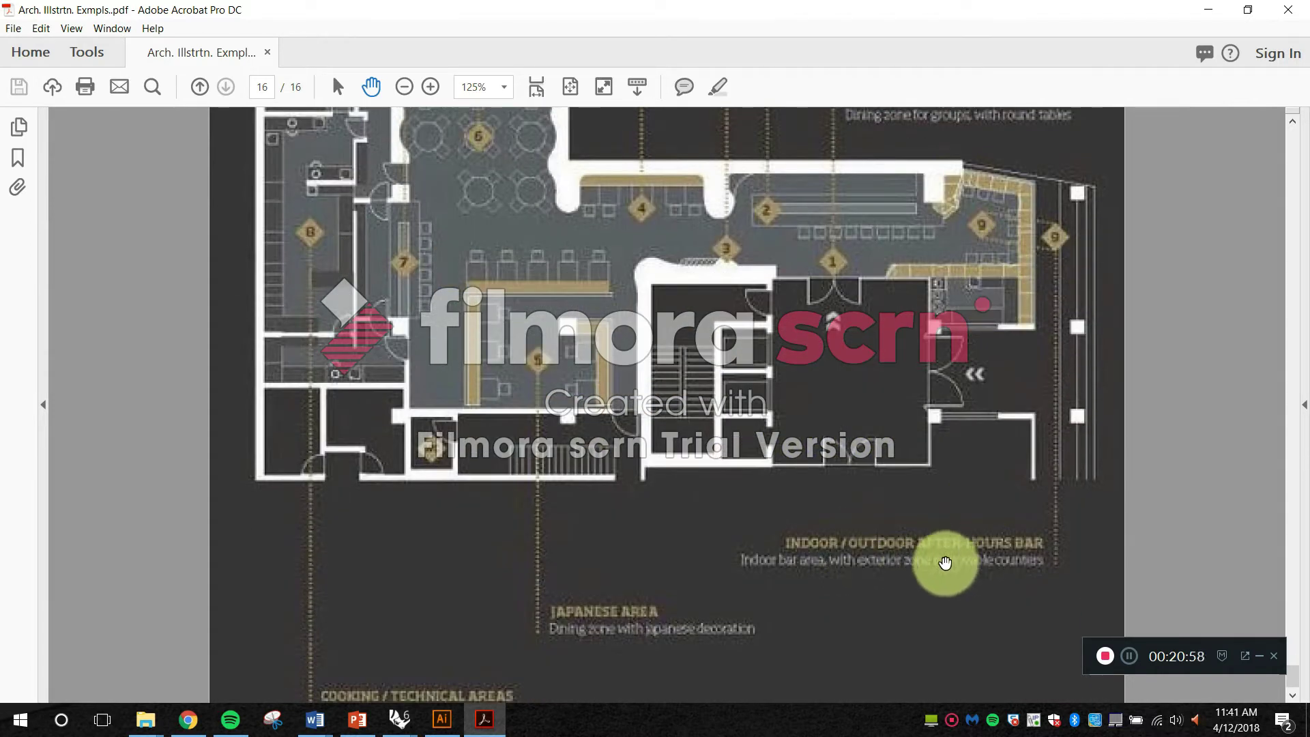
drag(994, 365, 1003, 459)
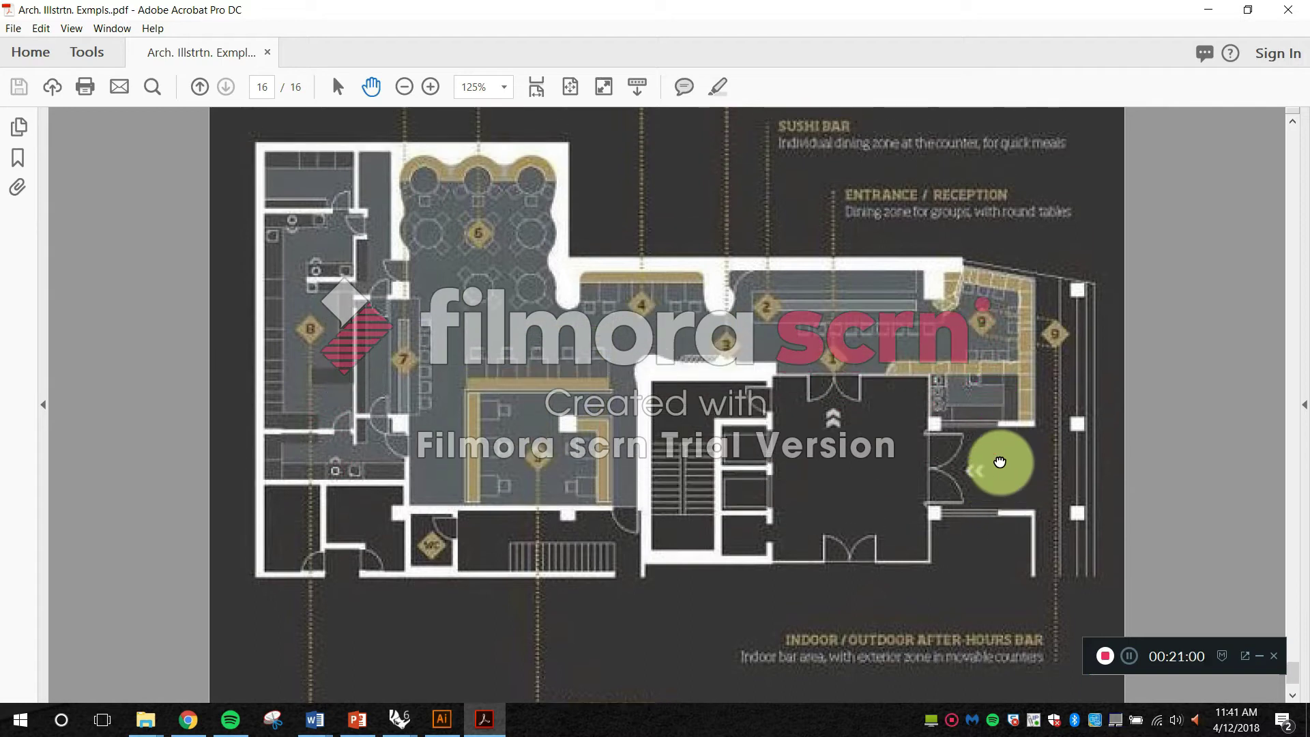
Step: Reduce the page 16 view to 75% and minimize the PDF window to return to the Rhino drawings
click(403, 88)
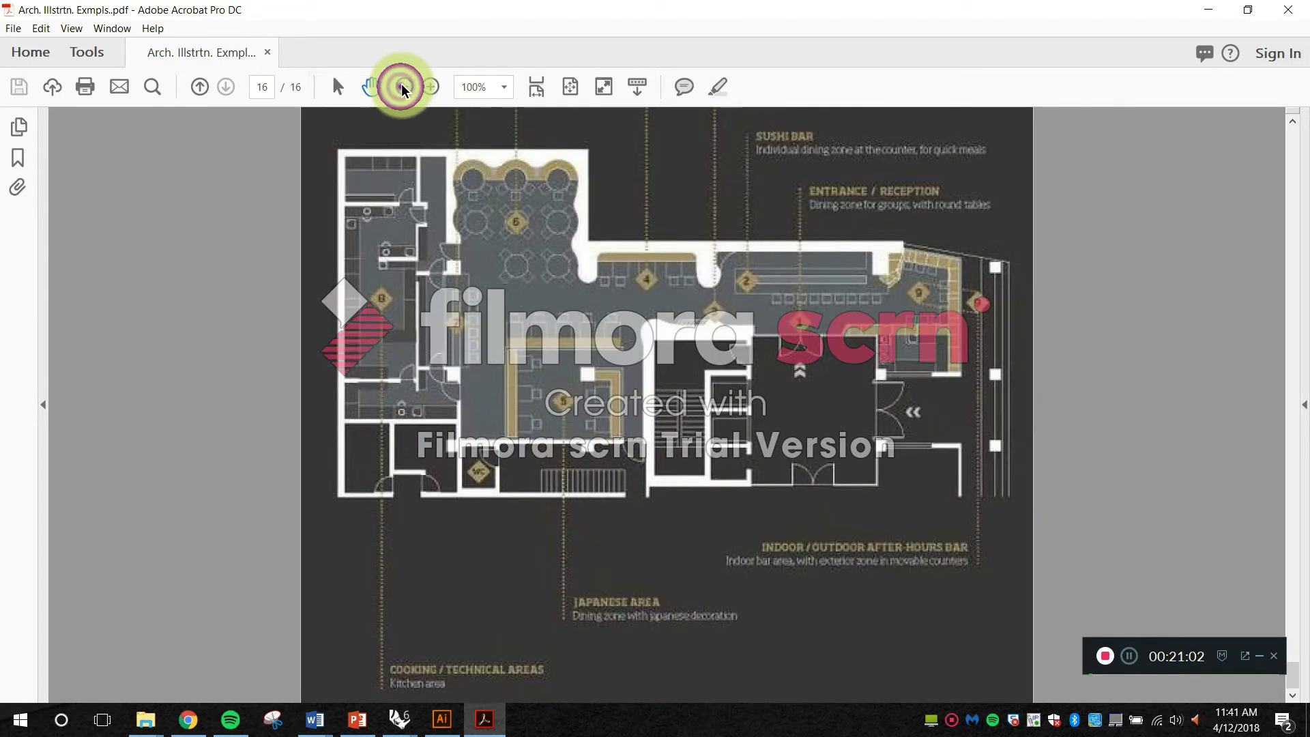
click(402, 88)
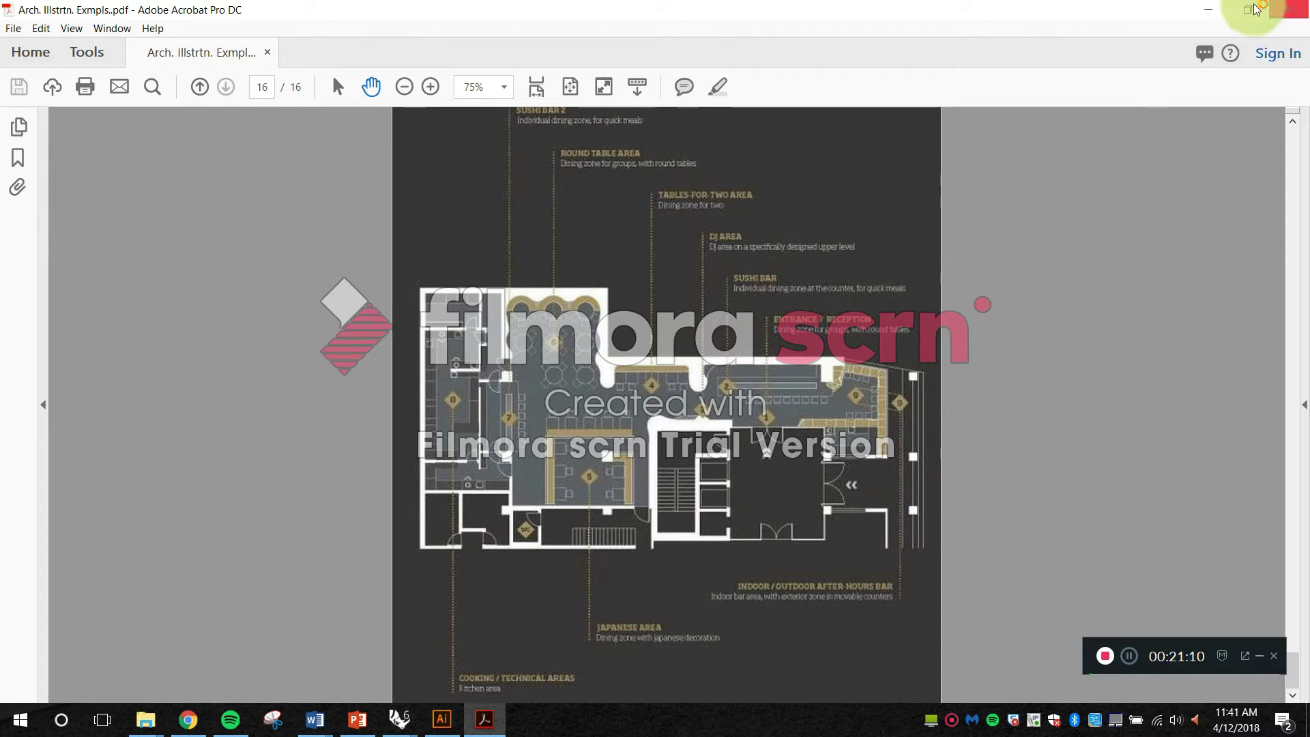
click(1217, 10)
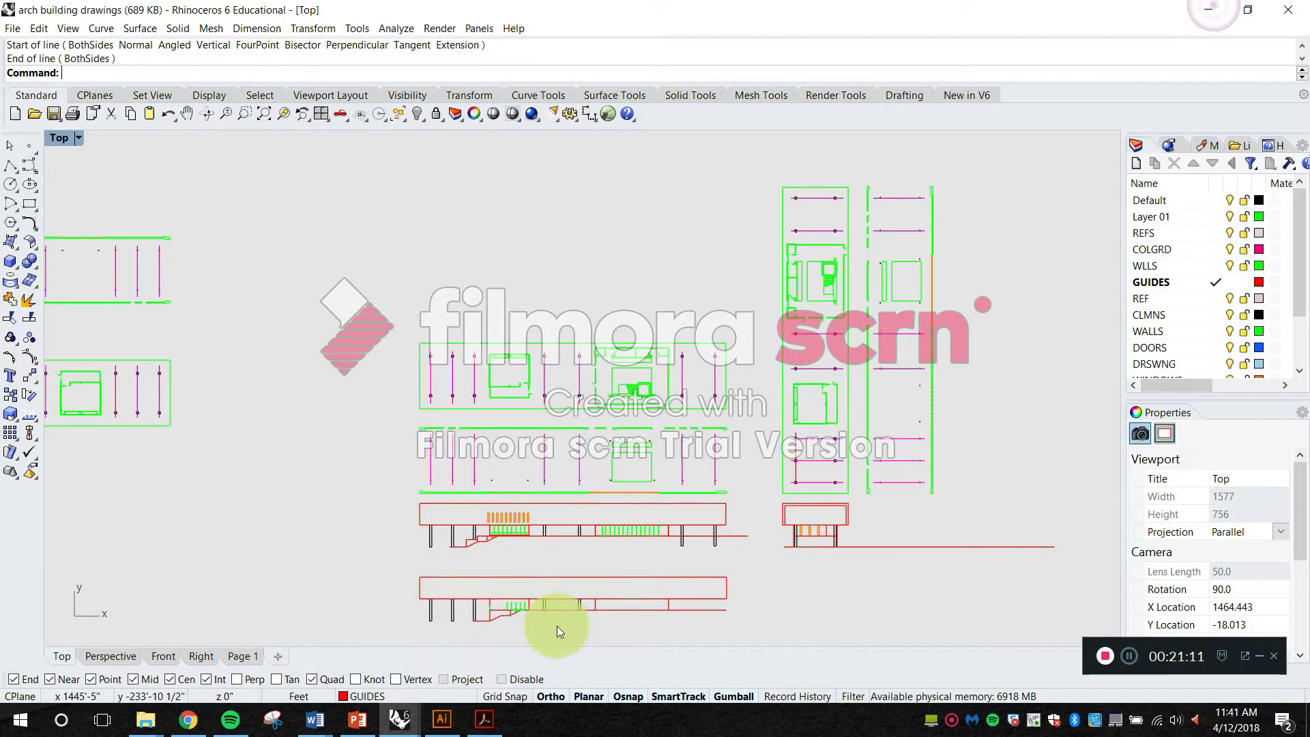
Step: Check the requirements slide in PowerPoint, and open the SP18-DM-P3 Arch Dwngs document in a maximized Word window
click(359, 722)
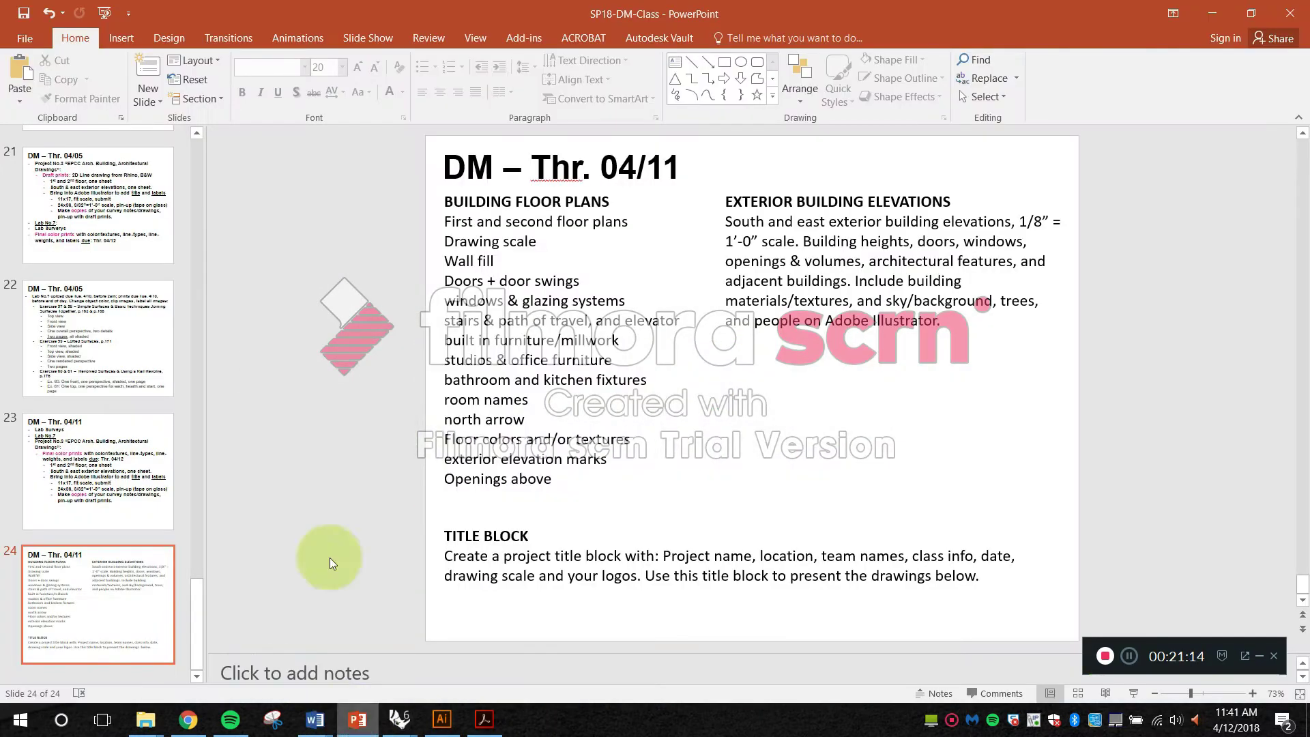
click(495, 268)
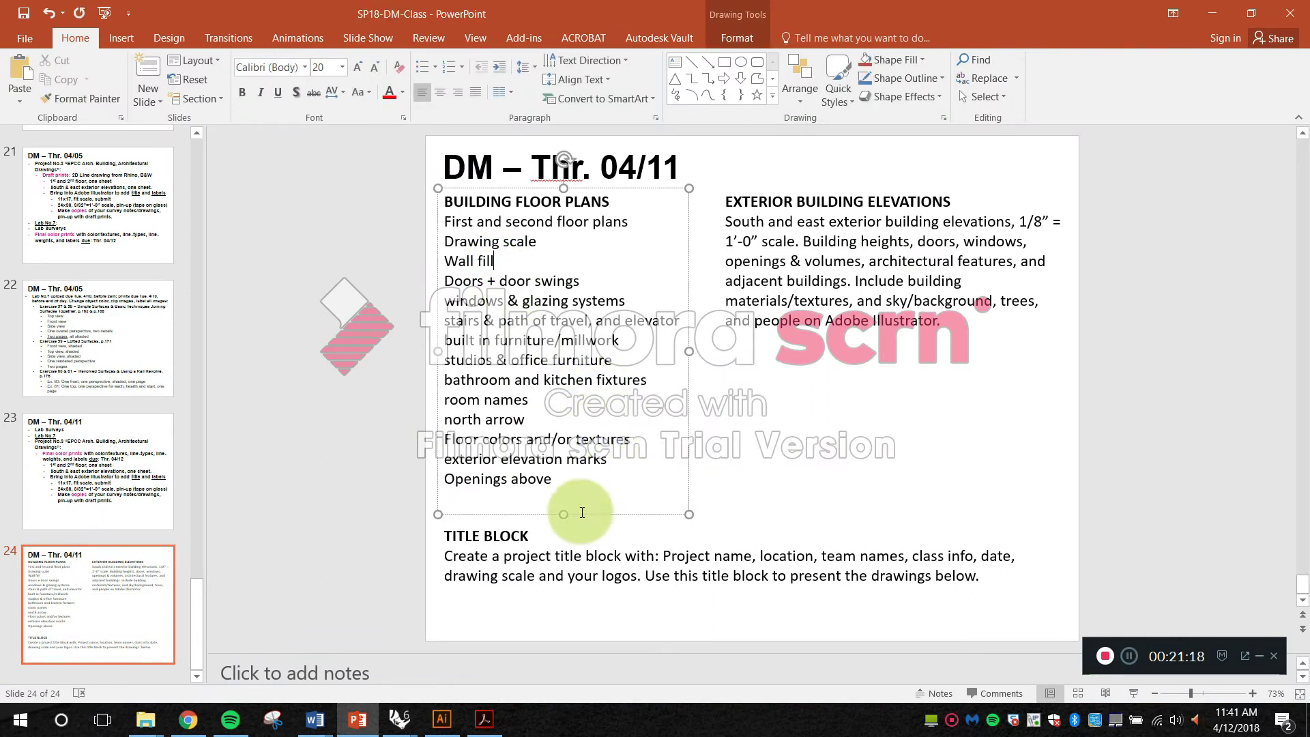
click(315, 718)
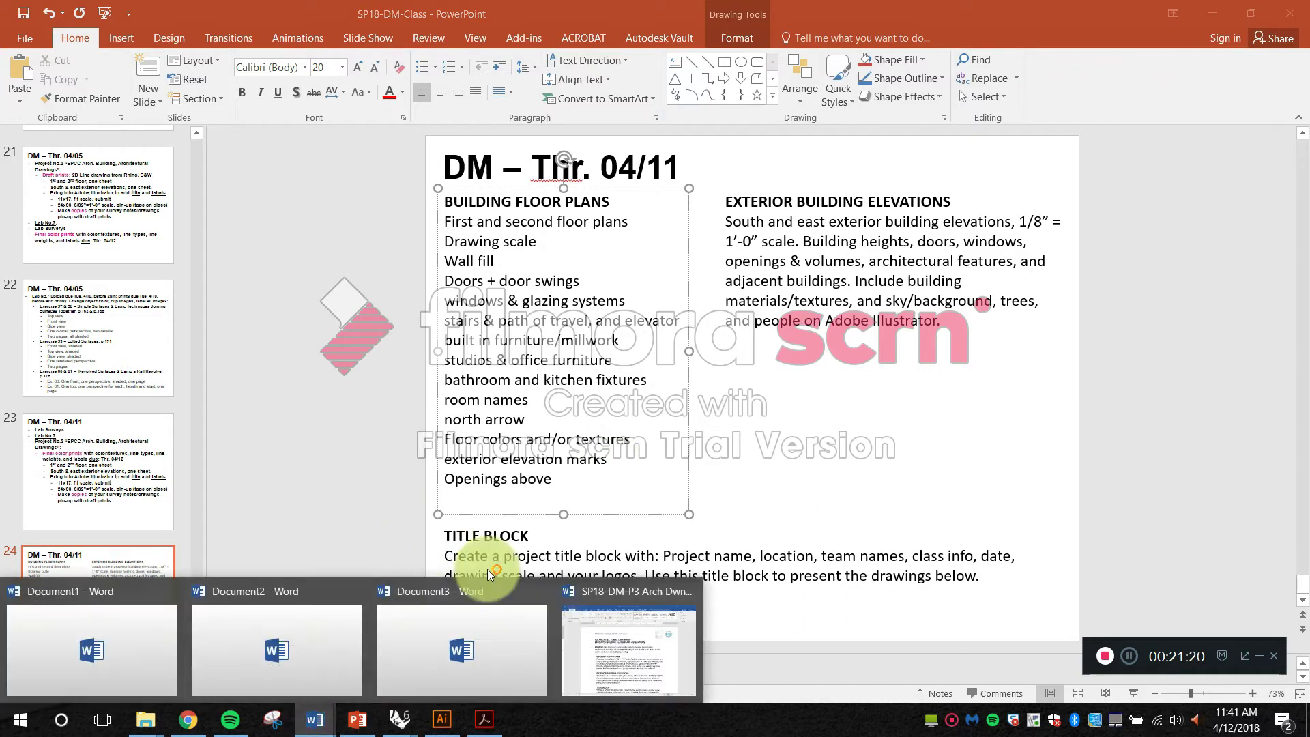
click(597, 648)
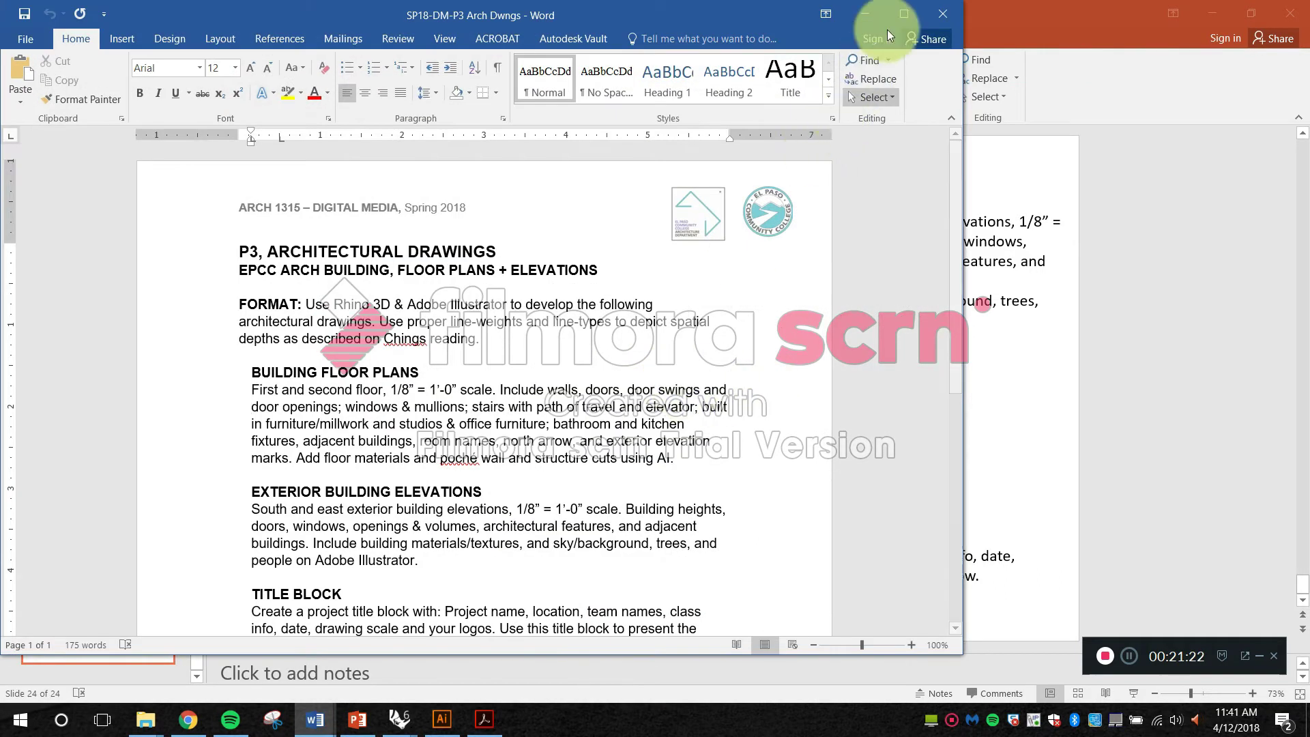
click(911, 14)
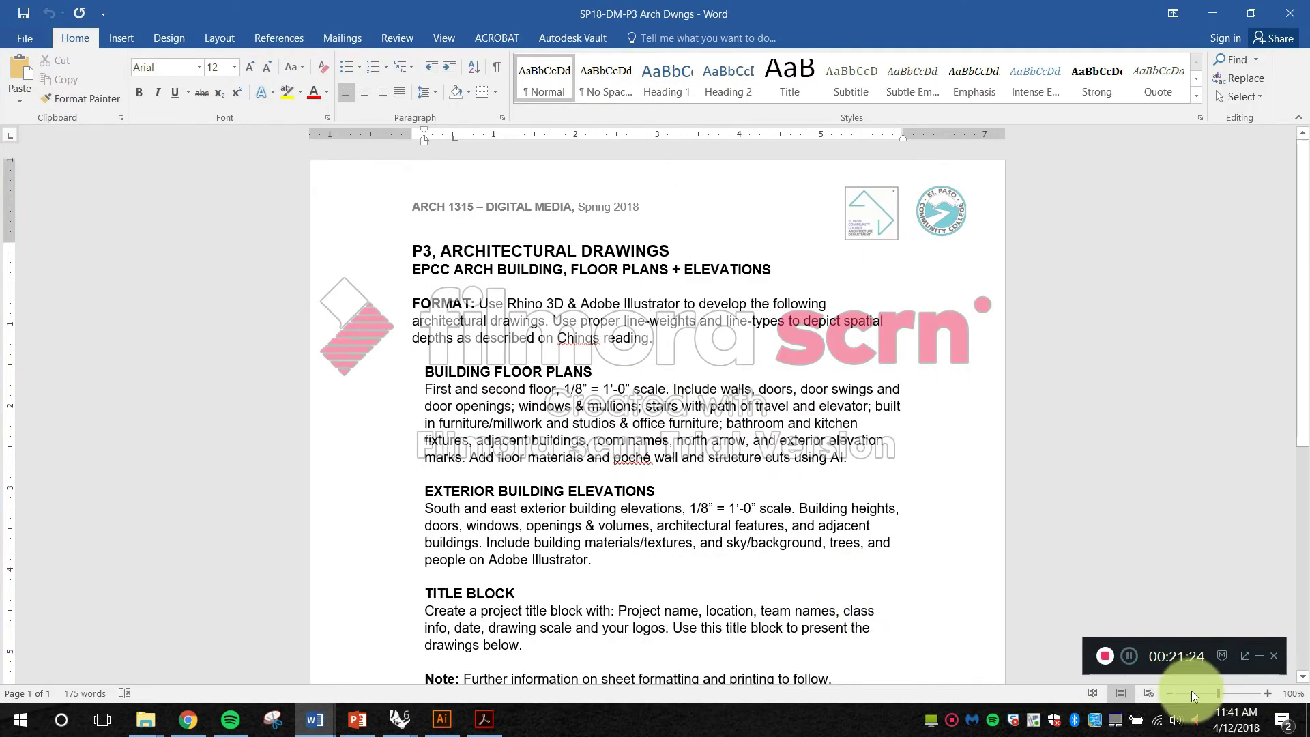
Step: Enlarge the assignment document to 140% and read the Building Floor Plans requirements, highlighting adjacent buildings and room names
click(1271, 694)
click(1271, 694)
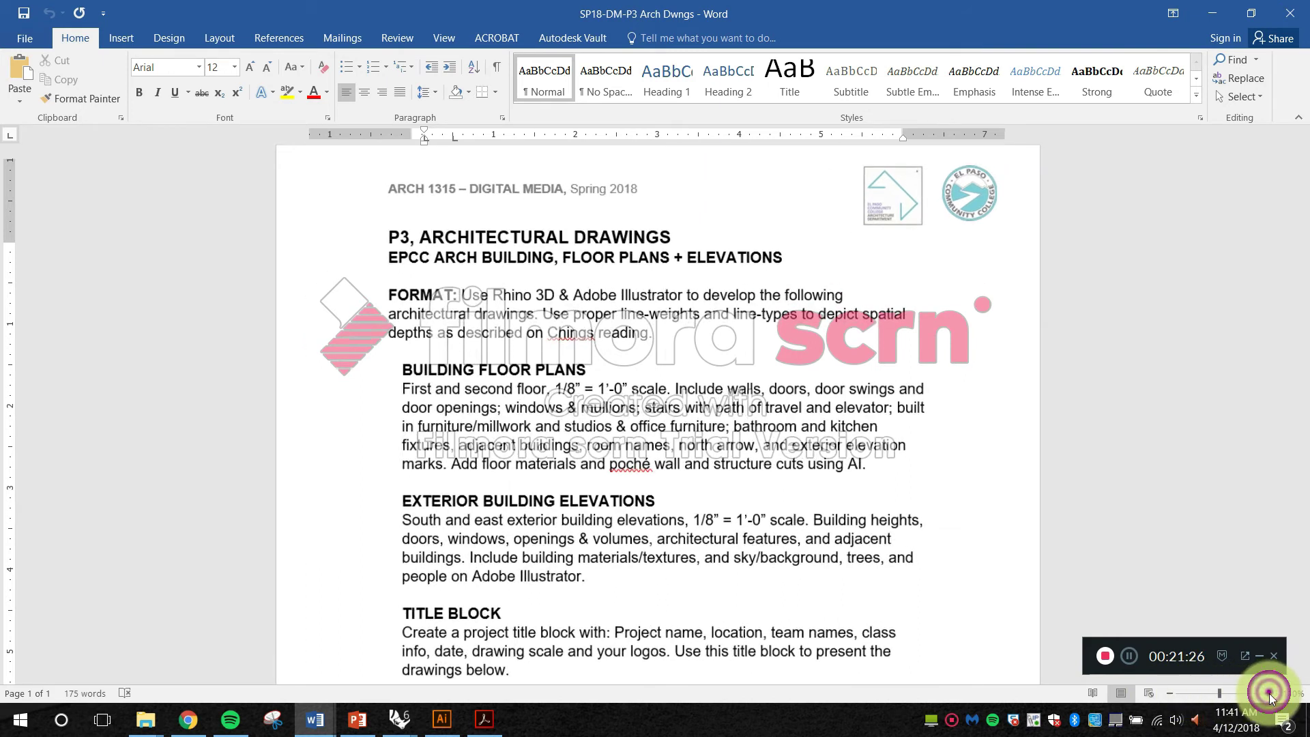
click(1271, 694)
click(1271, 694)
scroll(851, 408, down, 2)
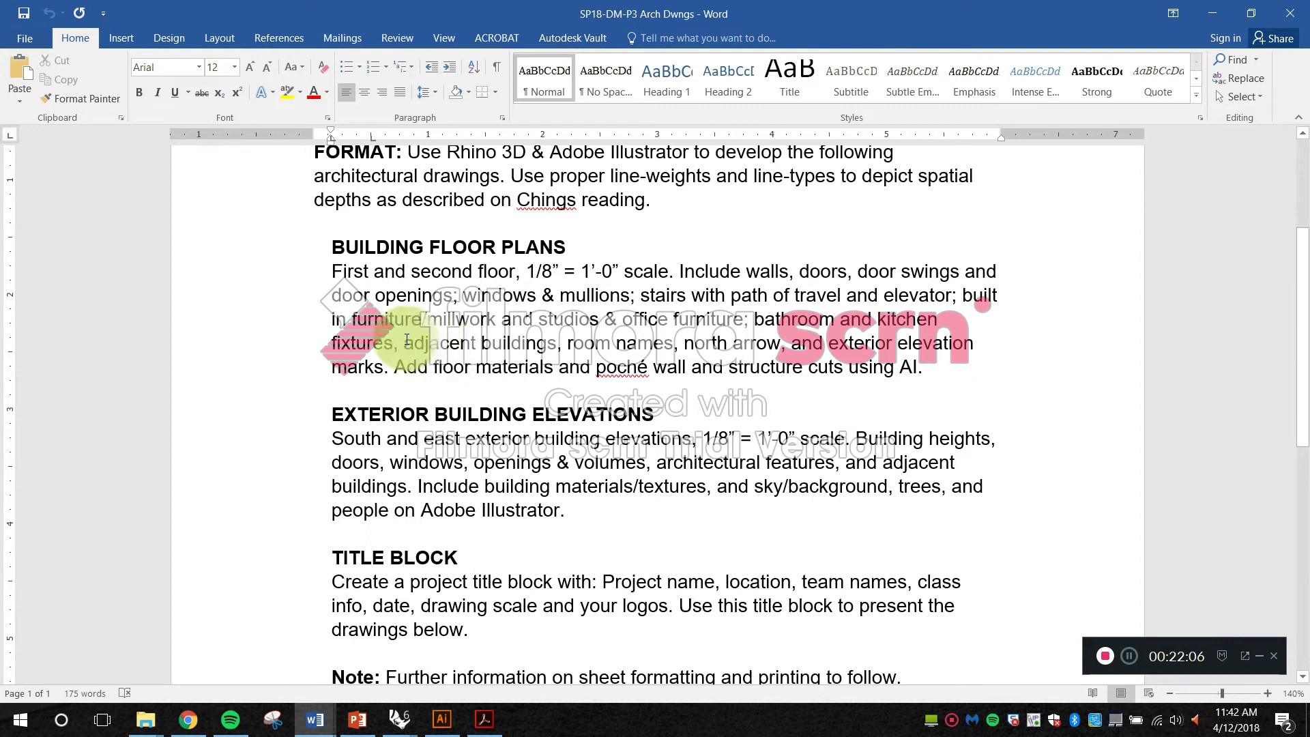
drag(399, 344, 554, 341)
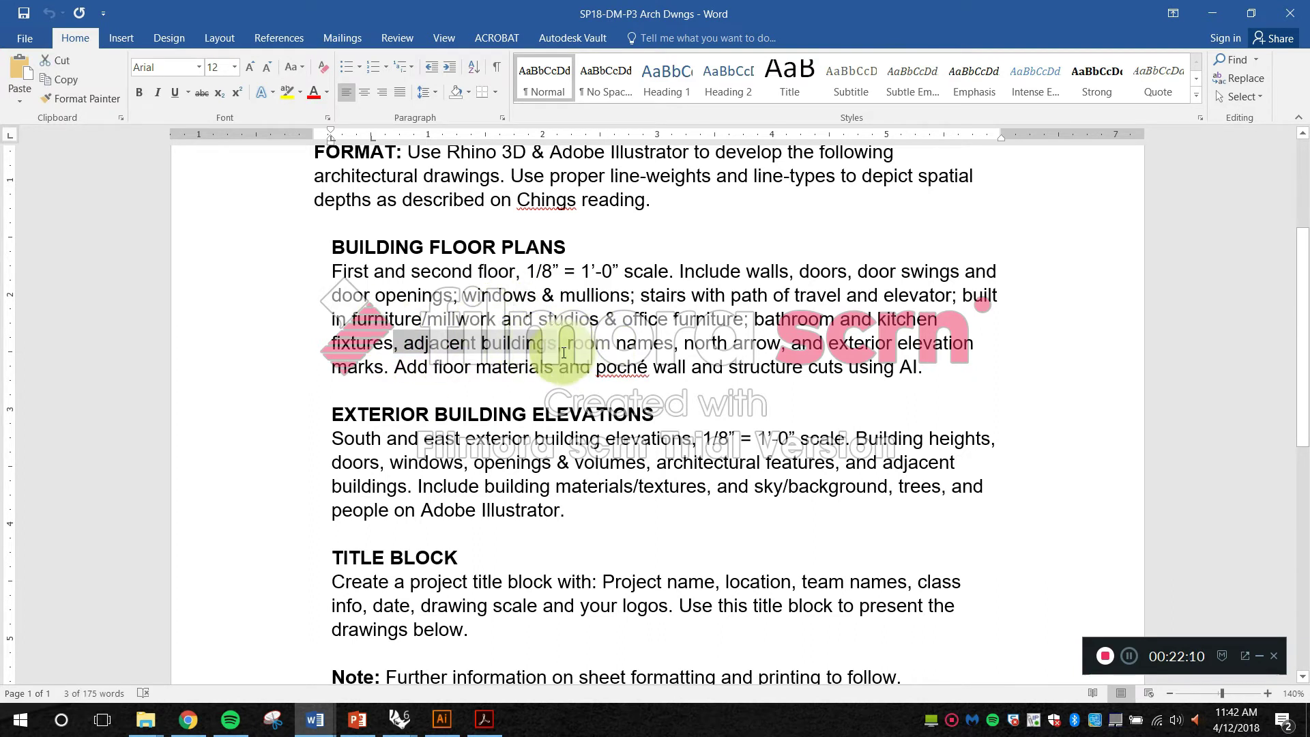
drag(568, 347, 709, 356)
click(823, 345)
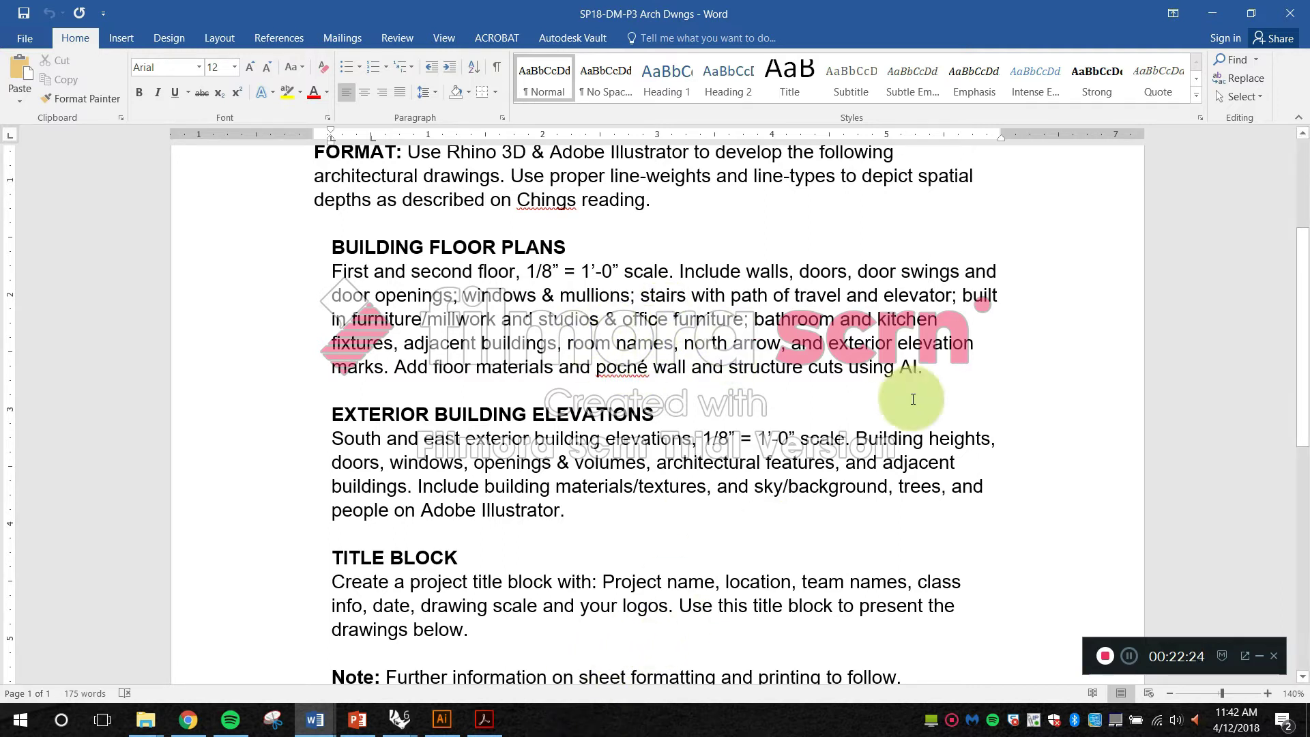
Step: Minimize the Word and PowerPoint windows and switch to the Floor Plan Draft_24x26 PRINT.ai drawing in Illustrator
click(1209, 20)
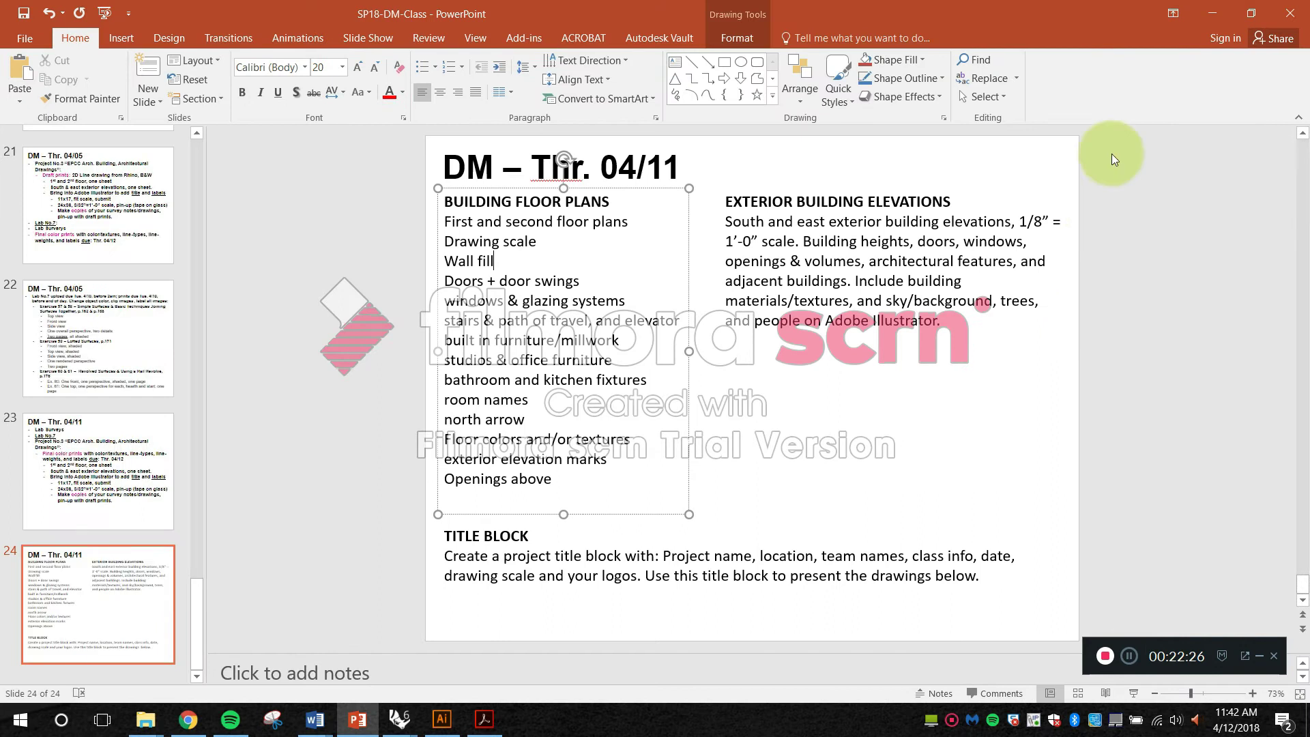
click(1211, 21)
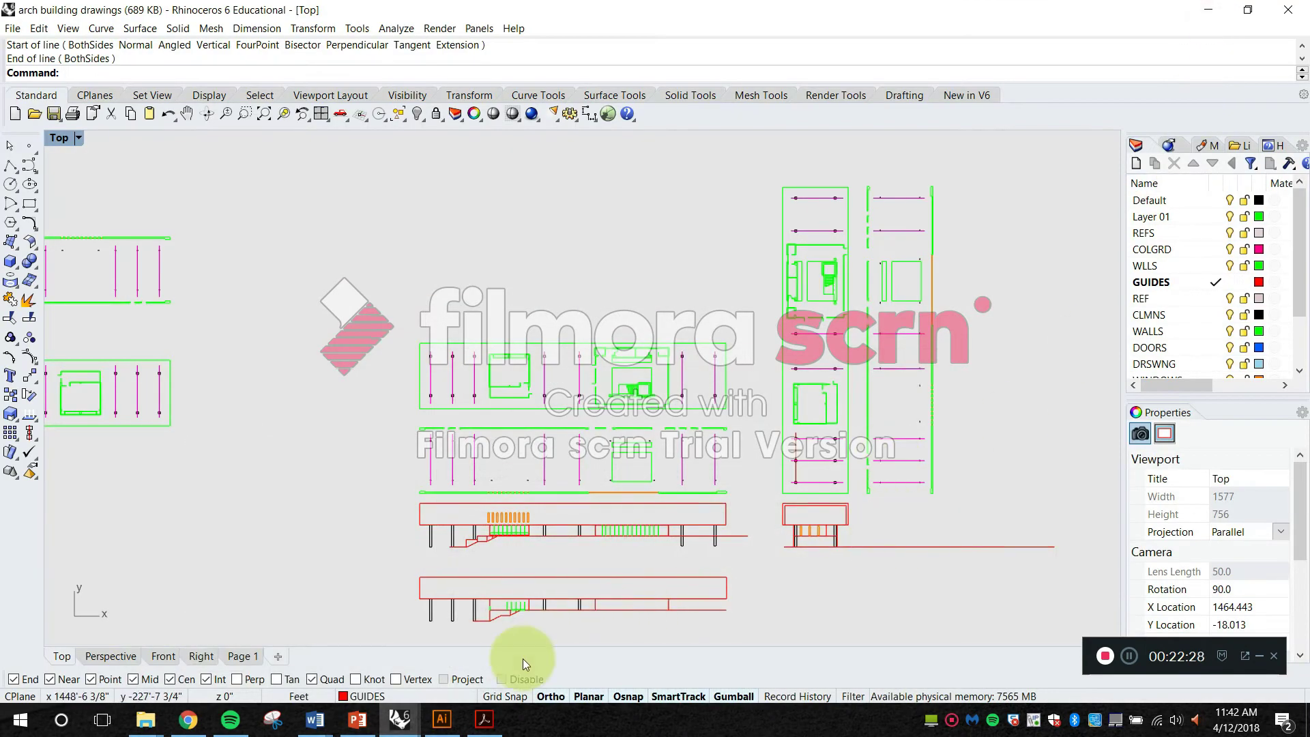
click(454, 720)
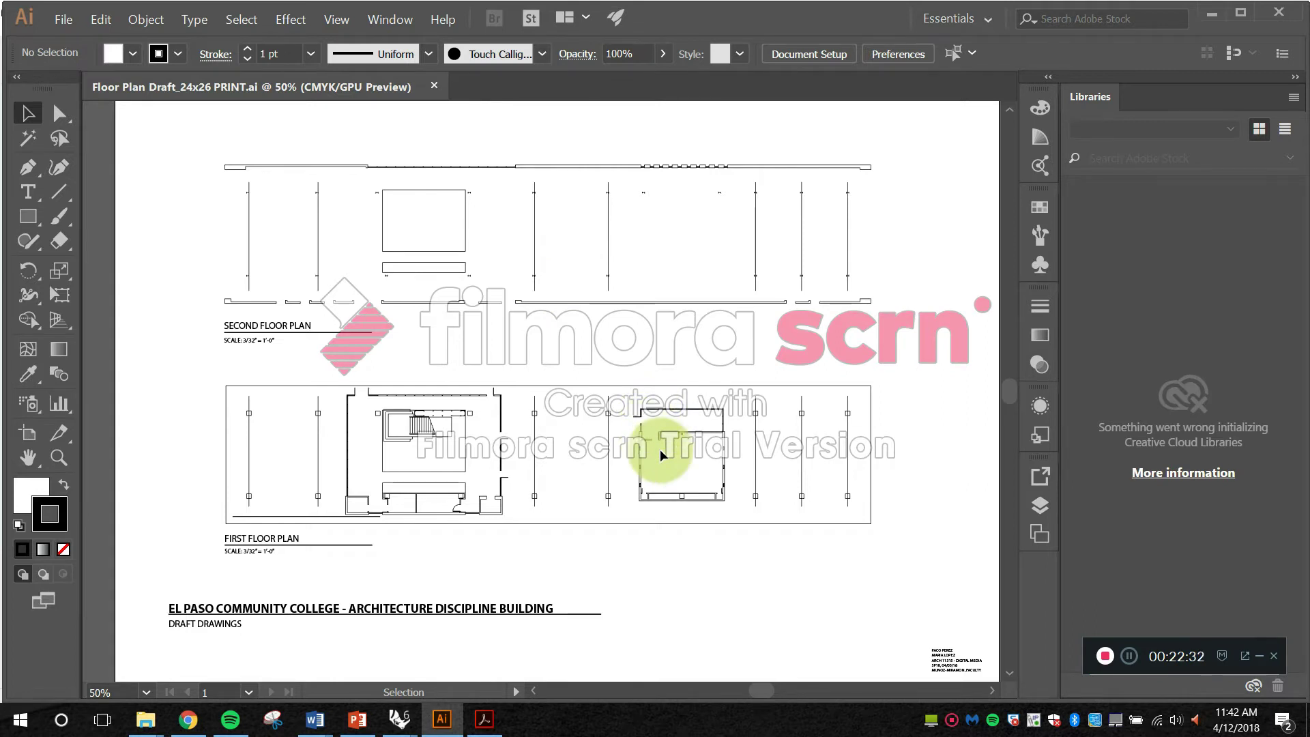
Step: Examine the wall and column linework around the enclosed room on the right side of the first floor plan
scroll(828, 468, up, 3)
scroll(829, 387, up, 3)
scroll(666, 459, down, 2)
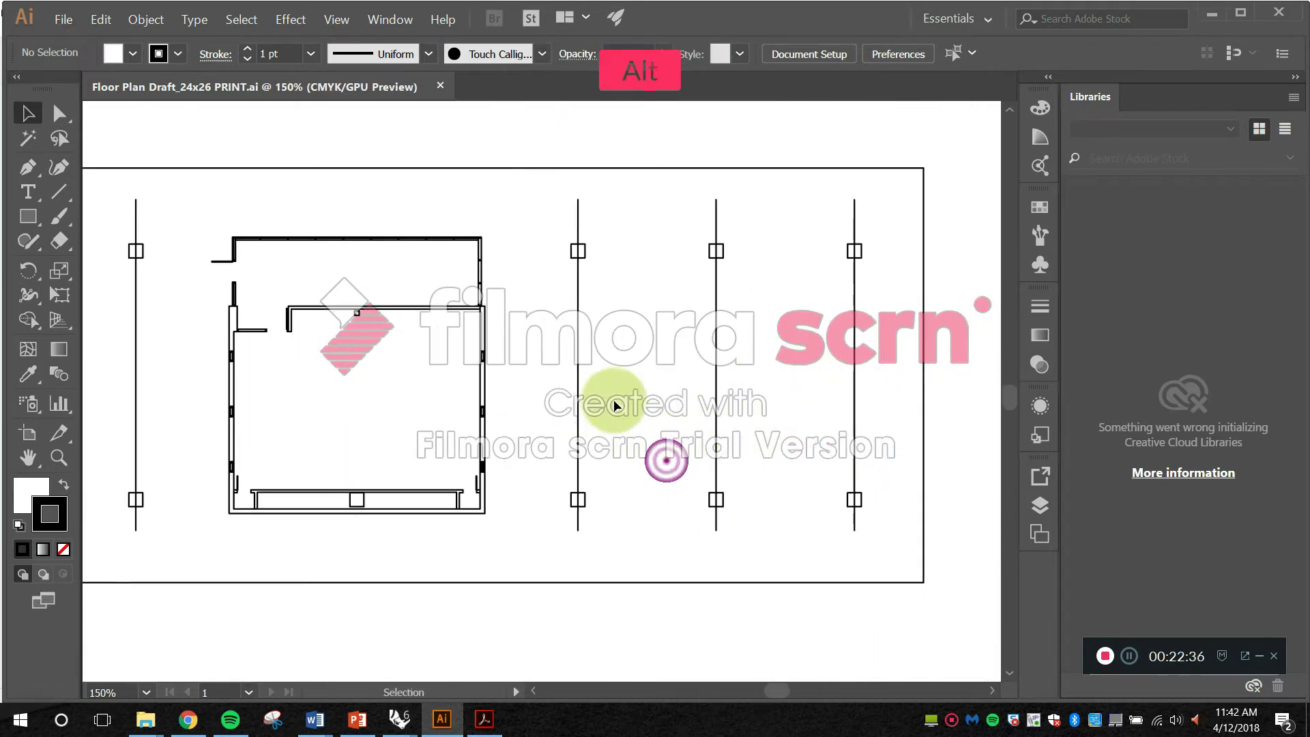
scroll(542, 360, up, 2)
drag(506, 398, 542, 384)
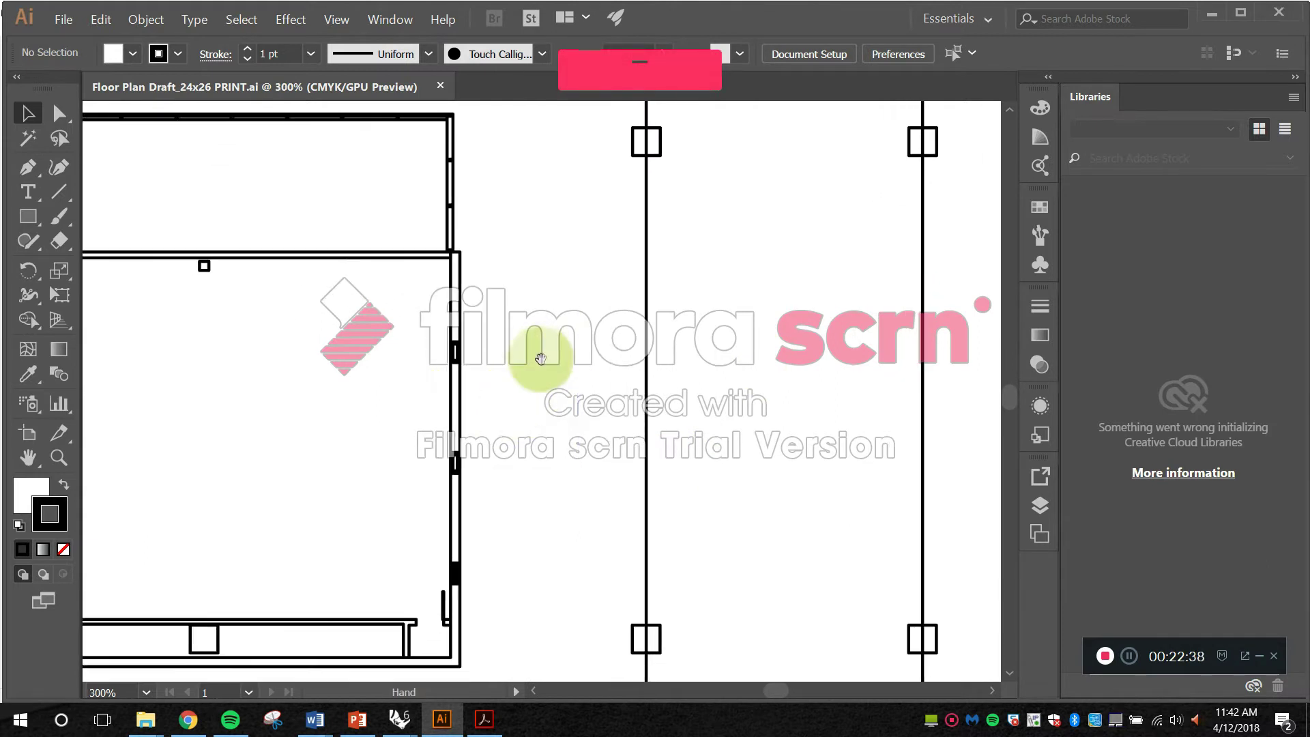
scroll(452, 294, up, 2)
click(459, 285)
scroll(564, 319, down, 3)
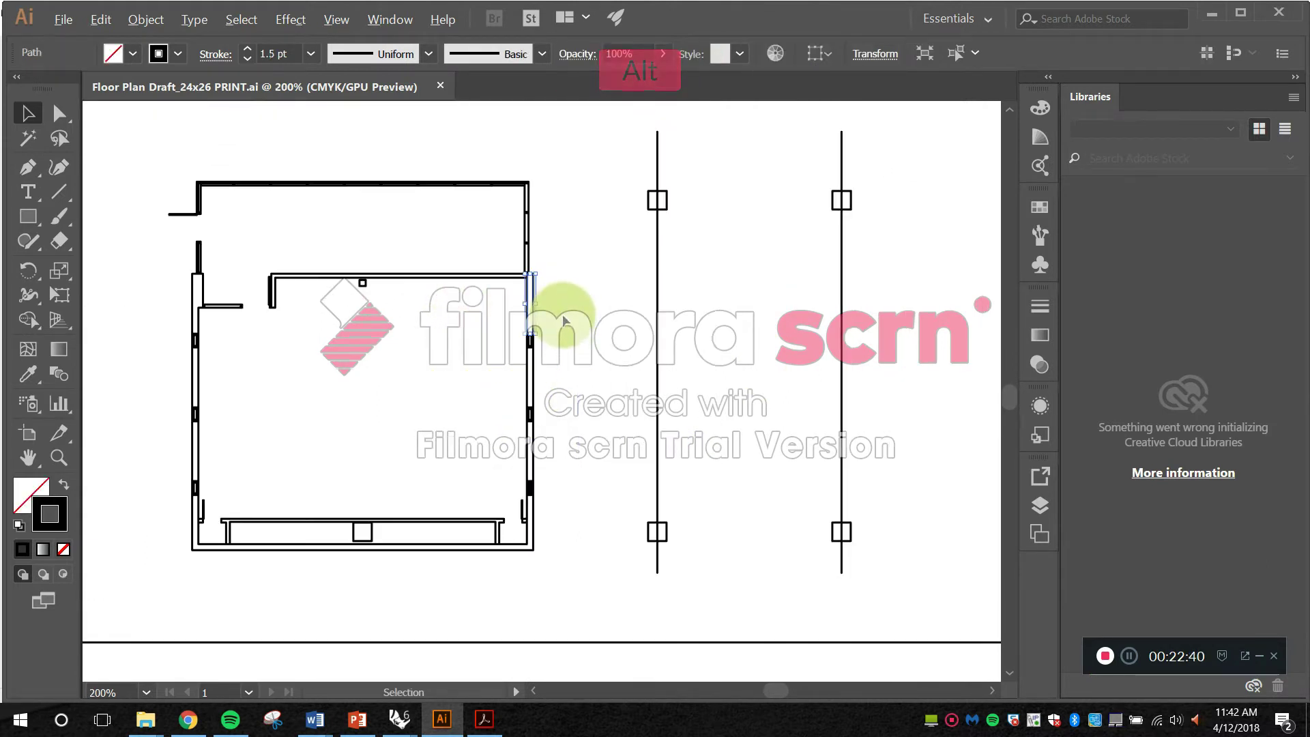
scroll(649, 478, down, 2)
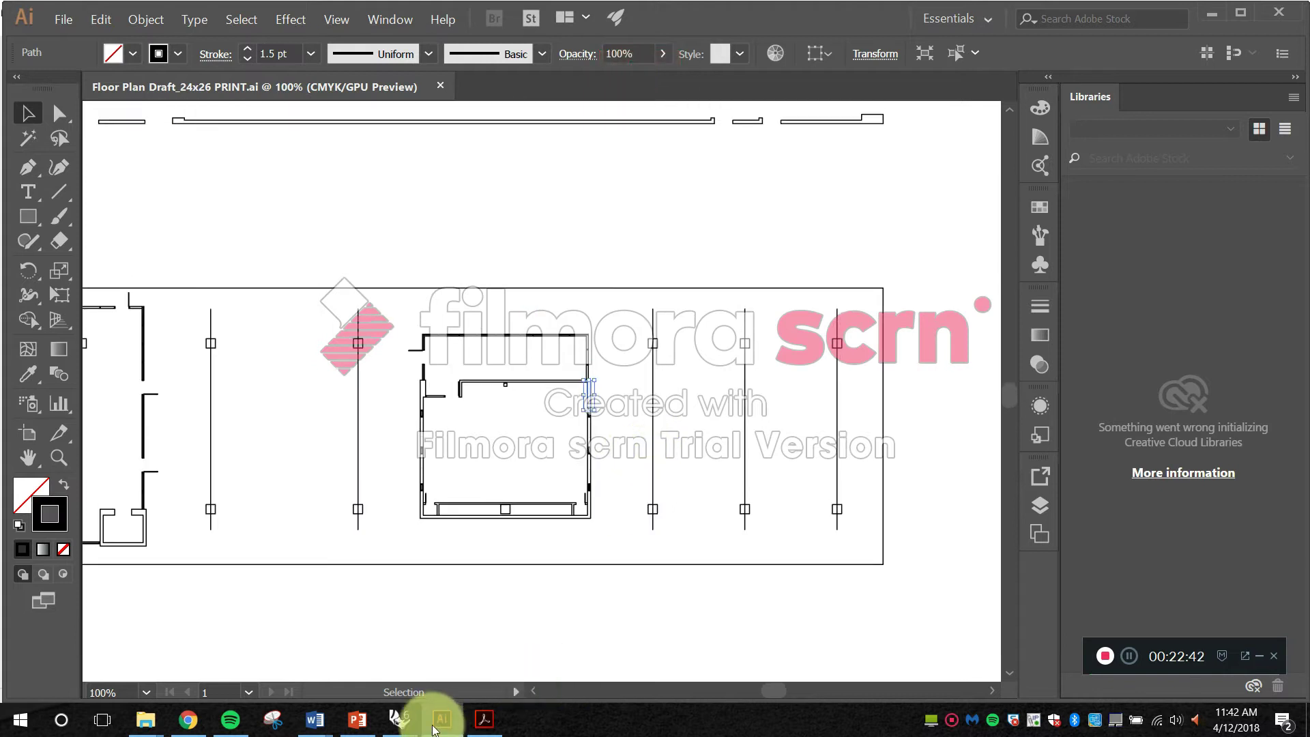
Step: Switch to Rhino and move the upper detailed green floor plan straight down, closer to the plan below it
mouse_move(397, 727)
click(453, 667)
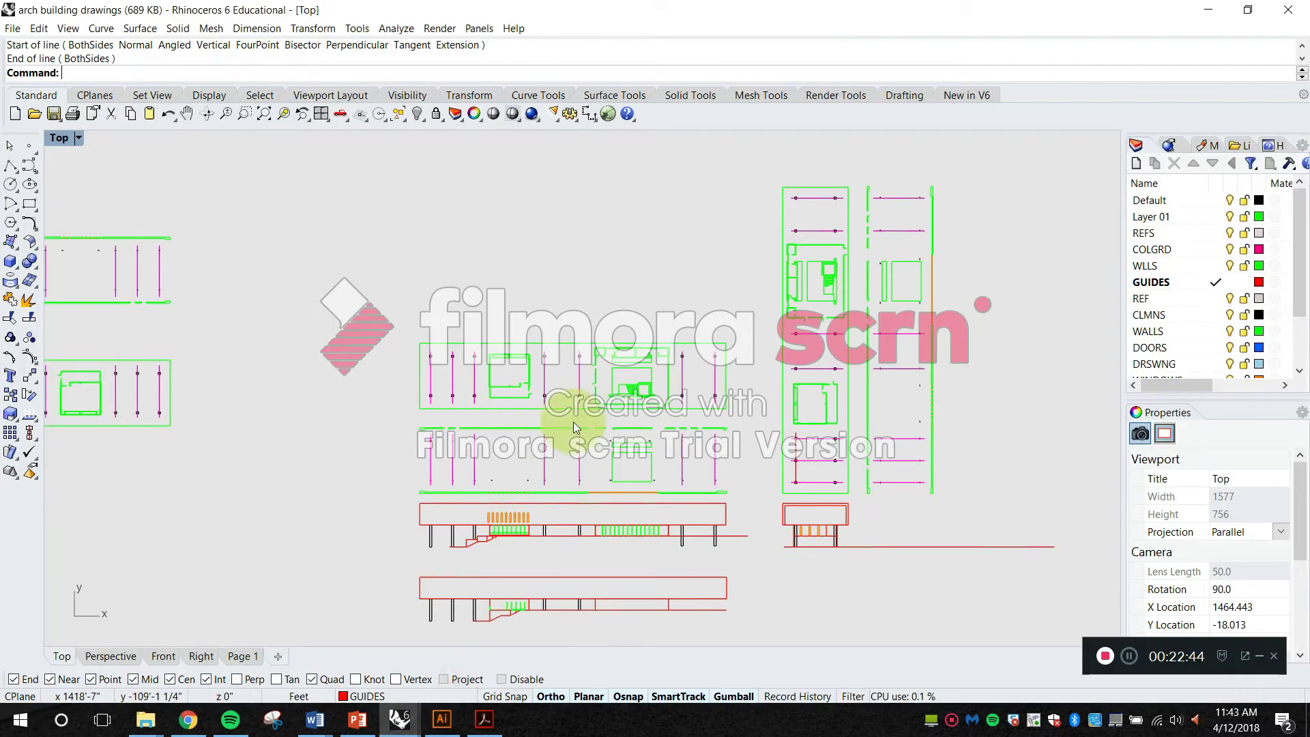
scroll(633, 437, down, 10)
scroll(587, 517, up, 12)
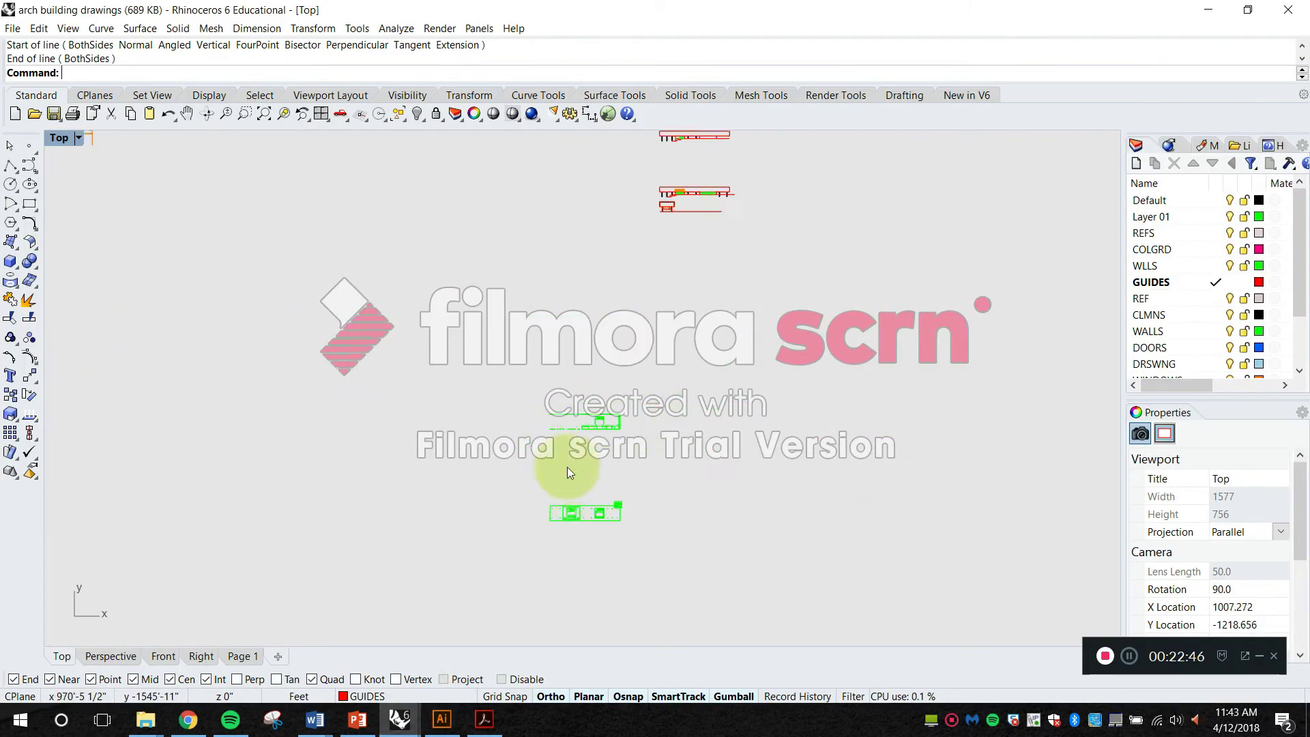
scroll(601, 464, up, 4)
key(Escape)
text(m)
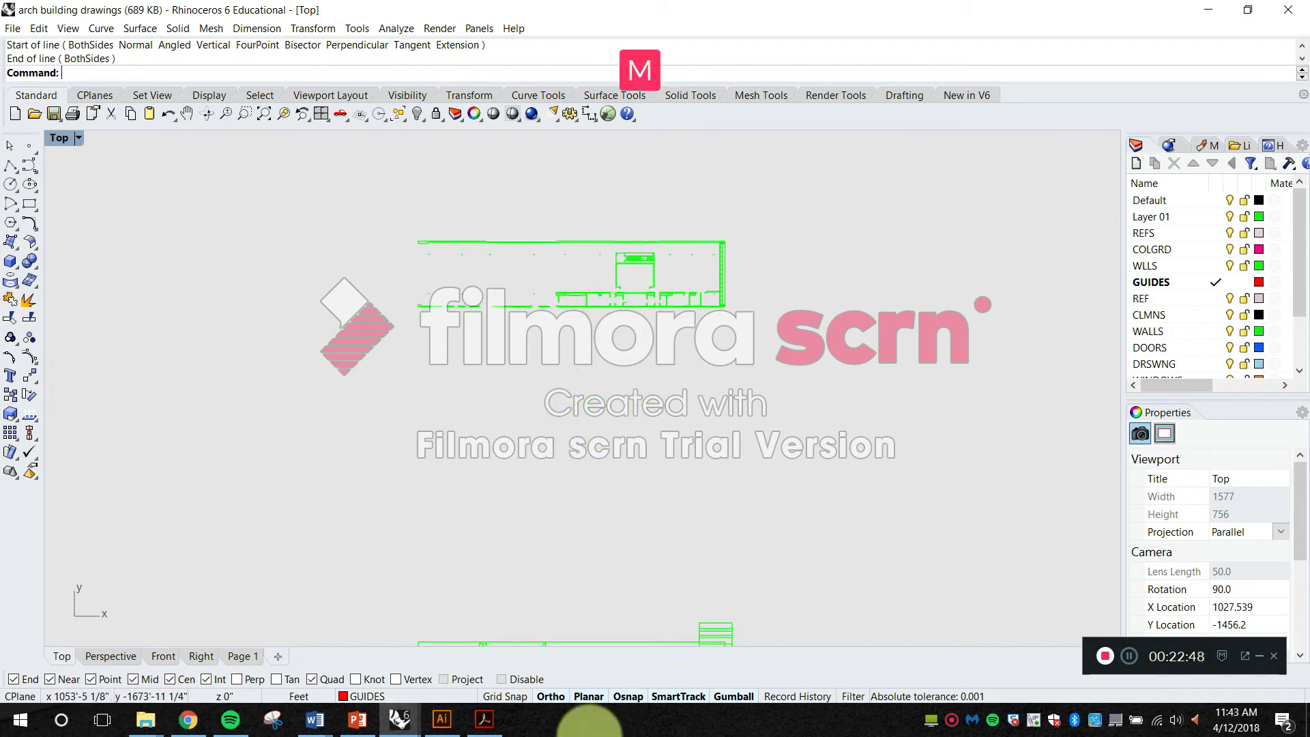
key(space)
scroll(649, 355, down, 8)
drag(495, 254, 716, 360)
key(space)
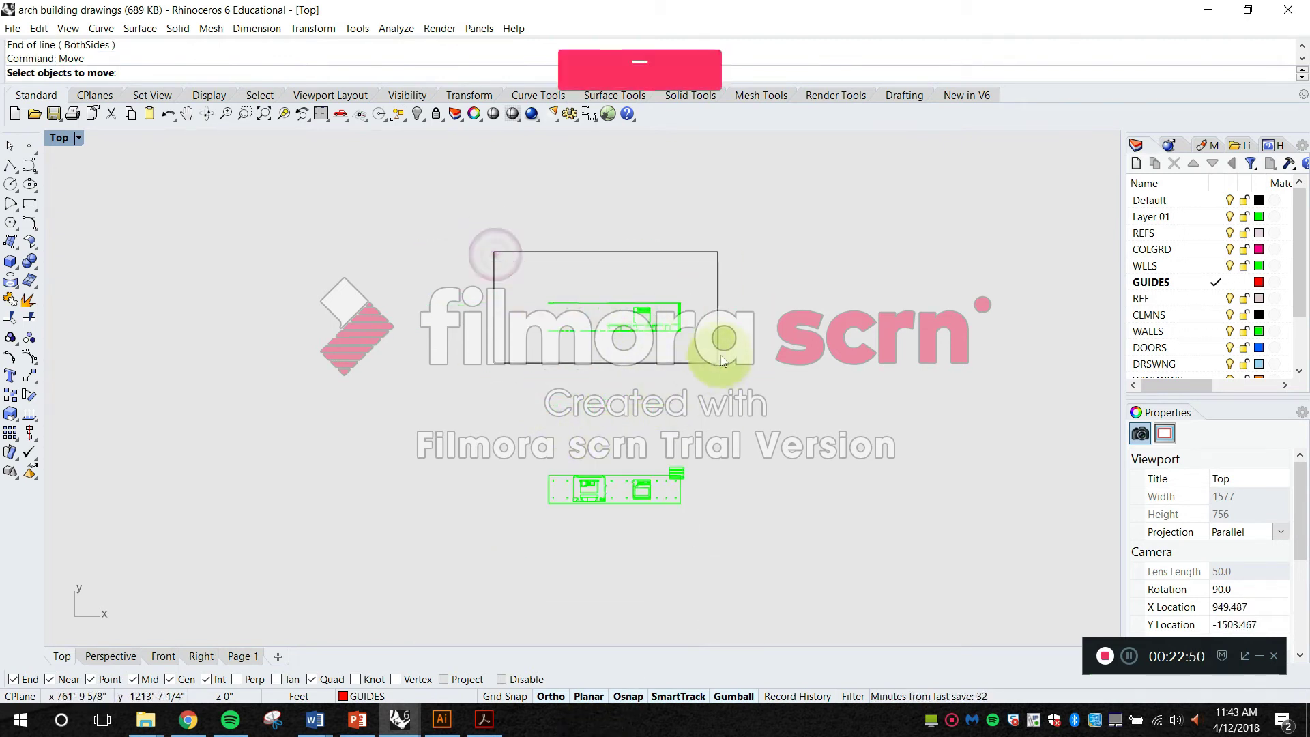
click(721, 326)
click(727, 454)
scroll(710, 440, up, 4)
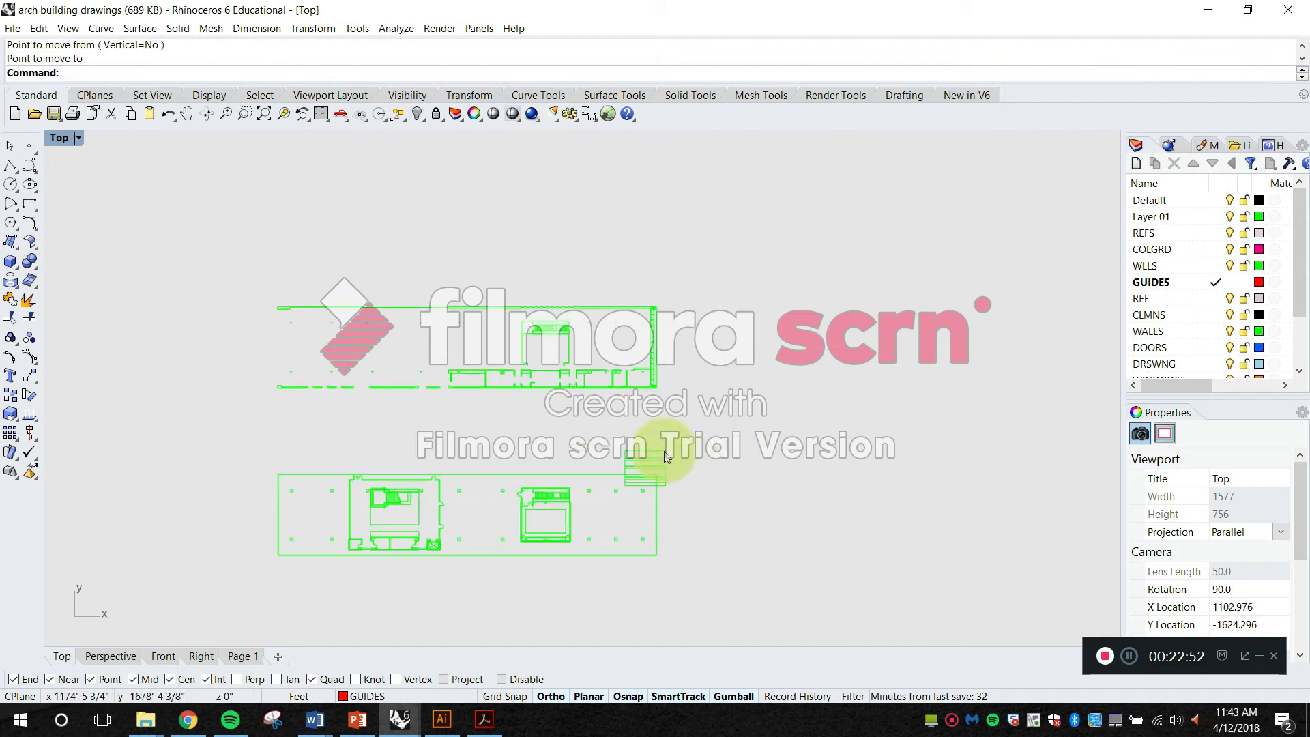
drag(695, 417, 783, 327)
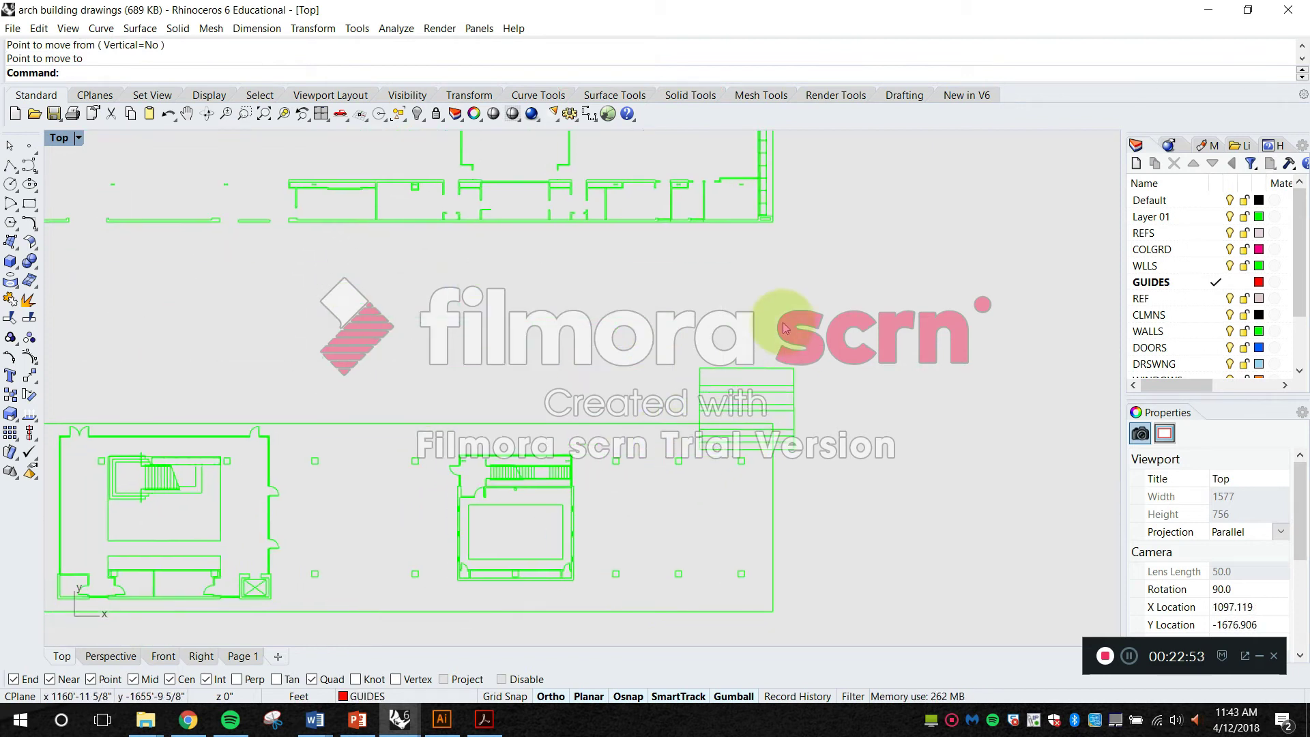
Step: Switch back to Illustrator and fill the upper column square nearest the enclosed room in the first floor plan with dark gray
click(454, 728)
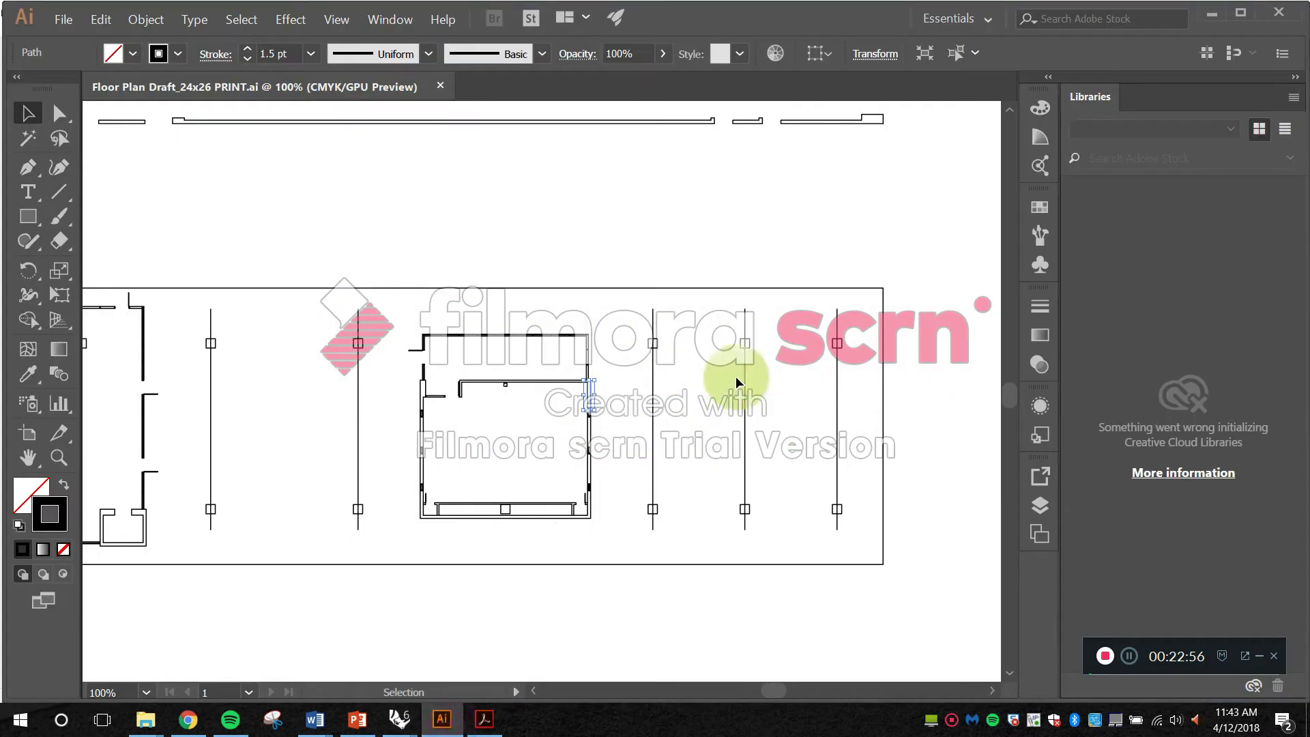
scroll(634, 375, up, 3)
scroll(642, 397, up, 1)
drag(690, 373, 515, 362)
scroll(526, 299, down, 1)
drag(530, 297, 522, 270)
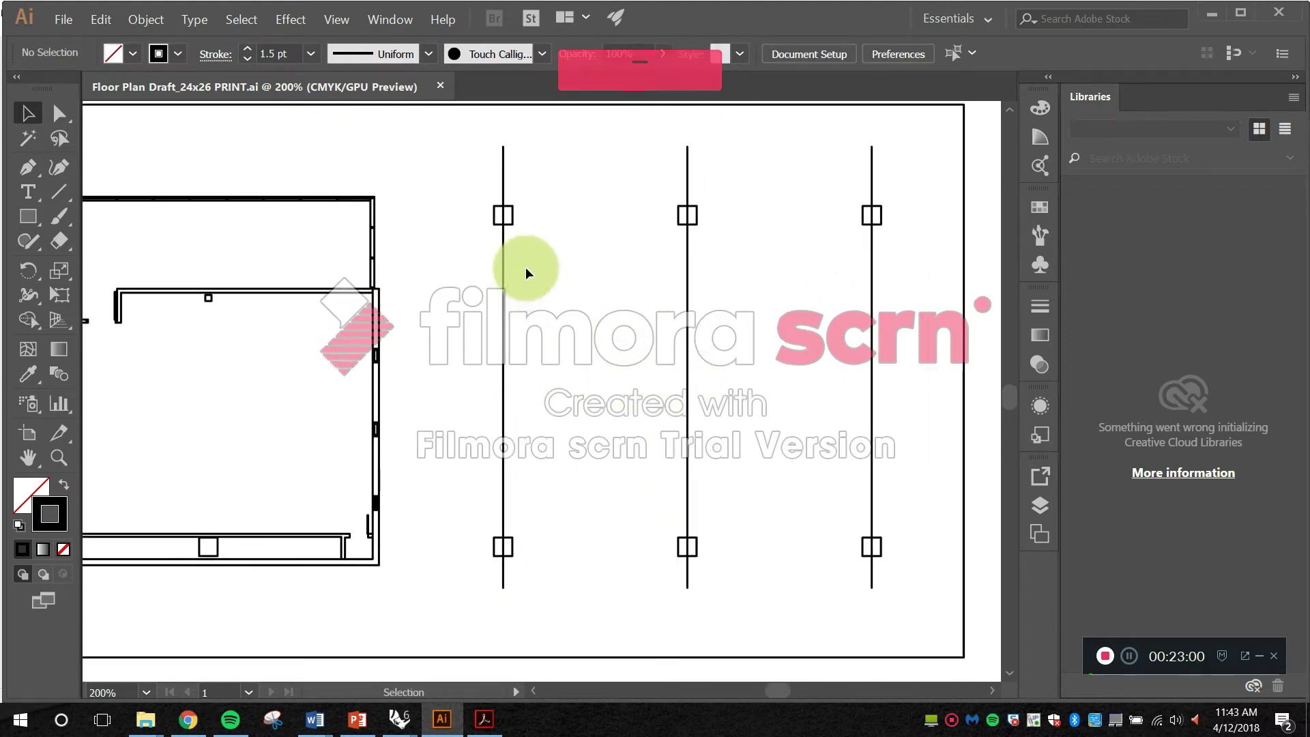
drag(541, 328, 512, 295)
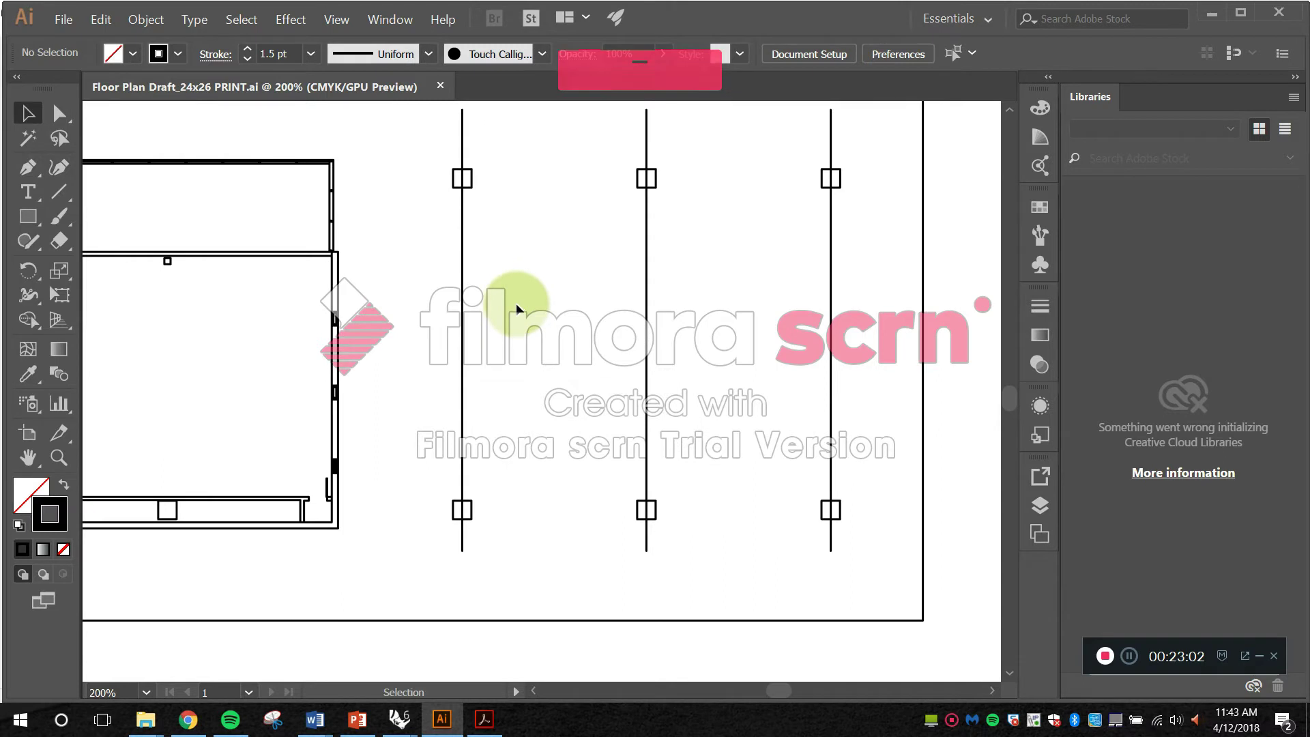
click(465, 180)
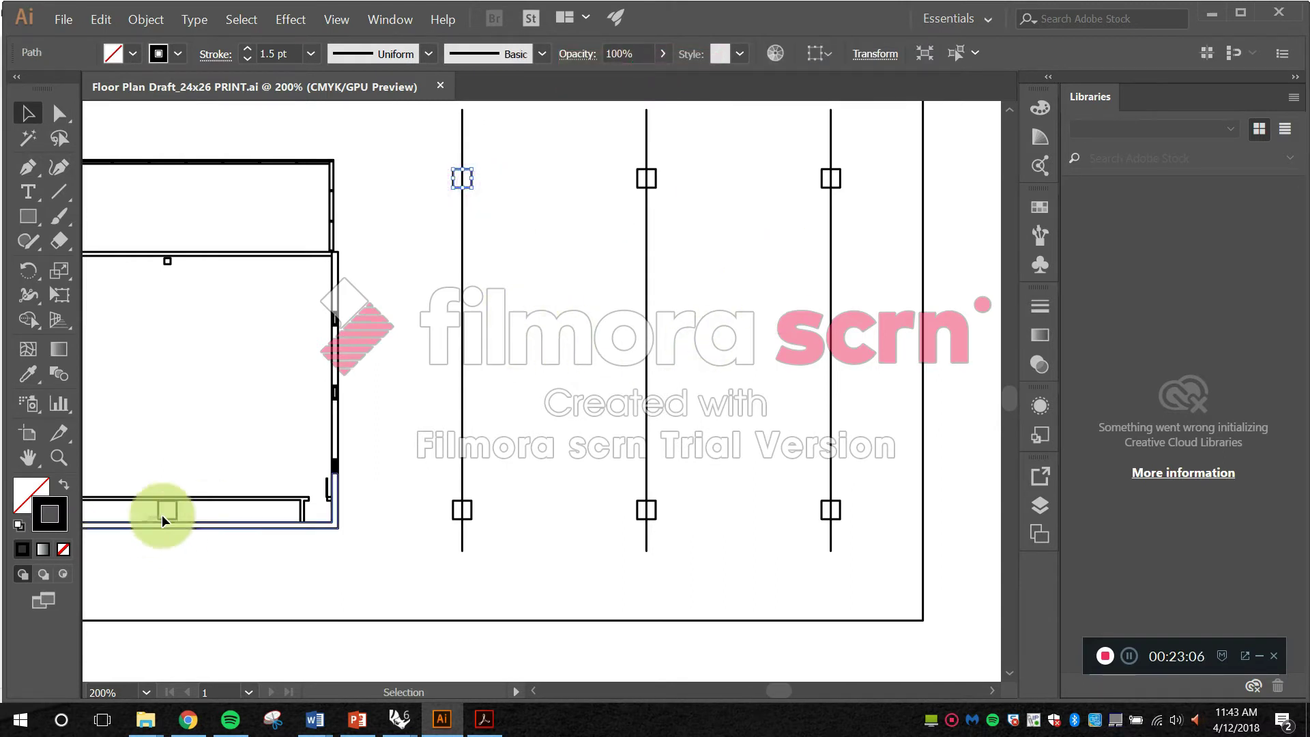
click(64, 507)
double_click(34, 492)
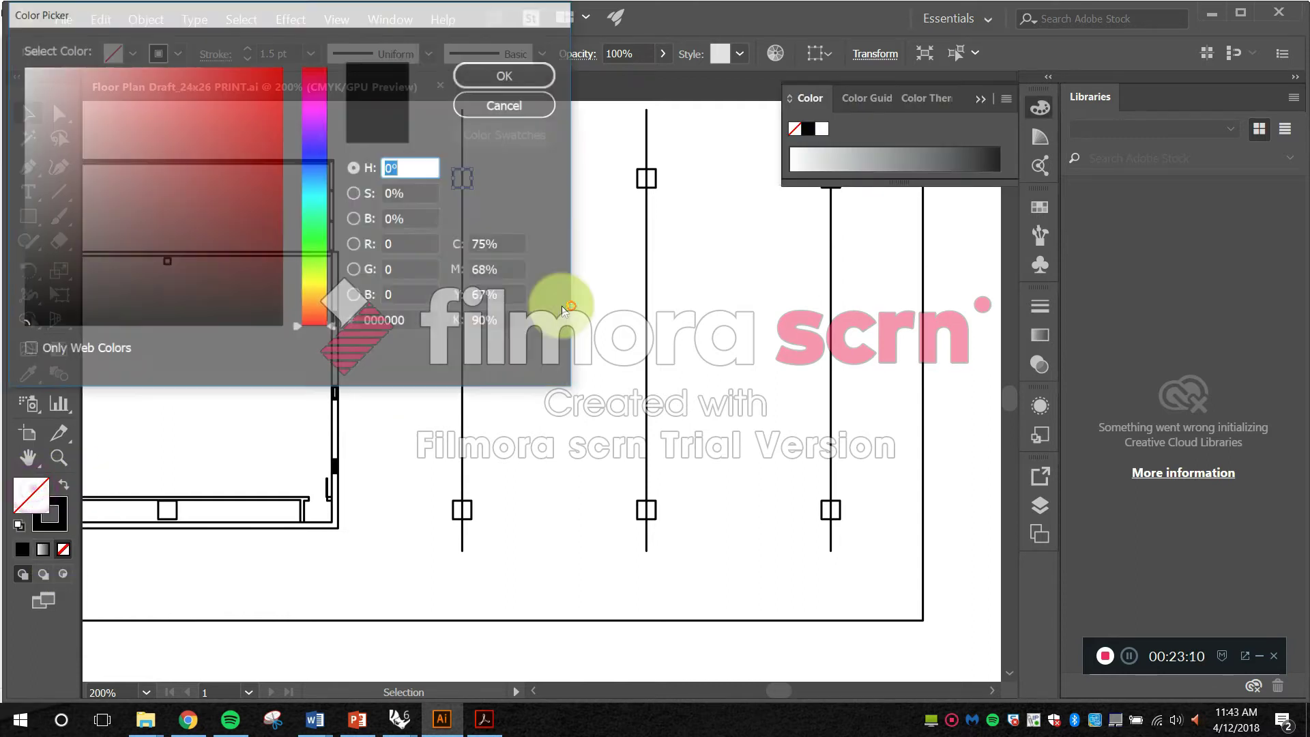
drag(21, 203, 49, 239)
click(507, 75)
click(525, 233)
Step: Give the three column grid lines right of the enclosed room a dashed stroke: 12 pt dash, 4 pt gap, 3 pt dash, 4 pt gap
drag(564, 260, 521, 374)
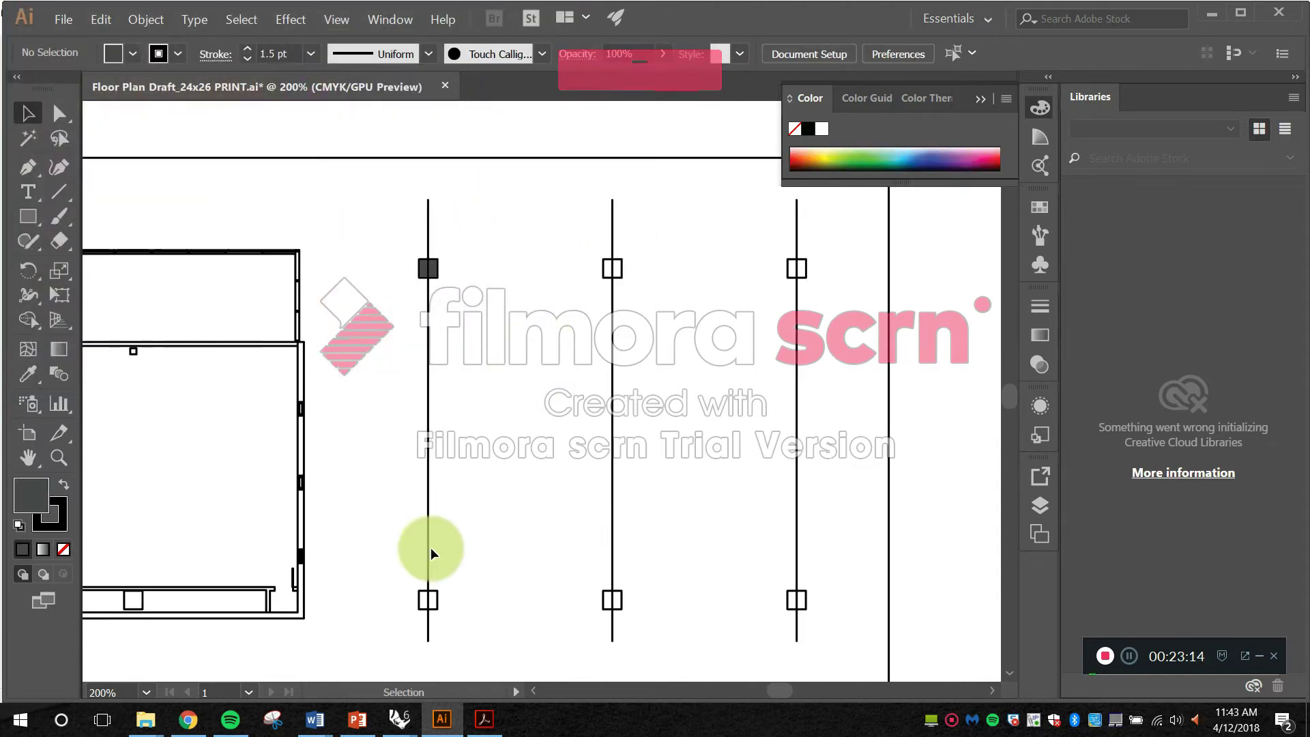
drag(845, 447, 403, 362)
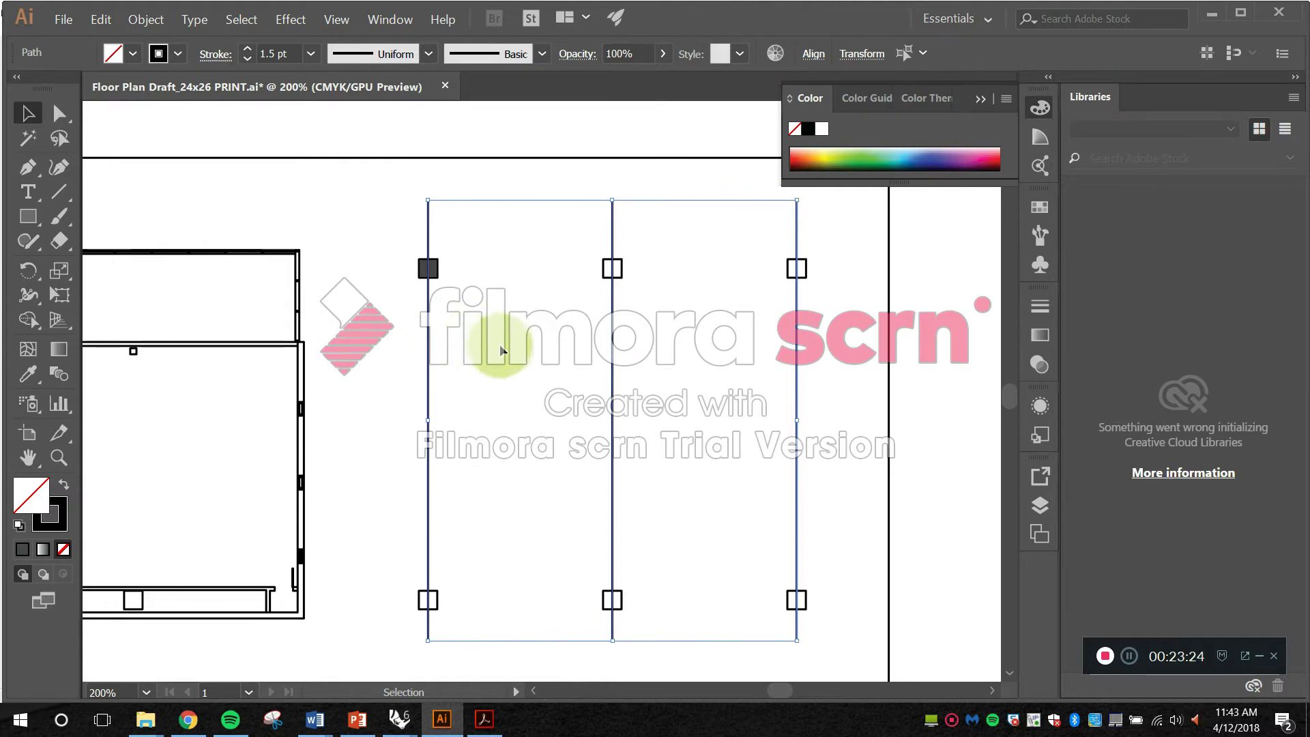
click(217, 53)
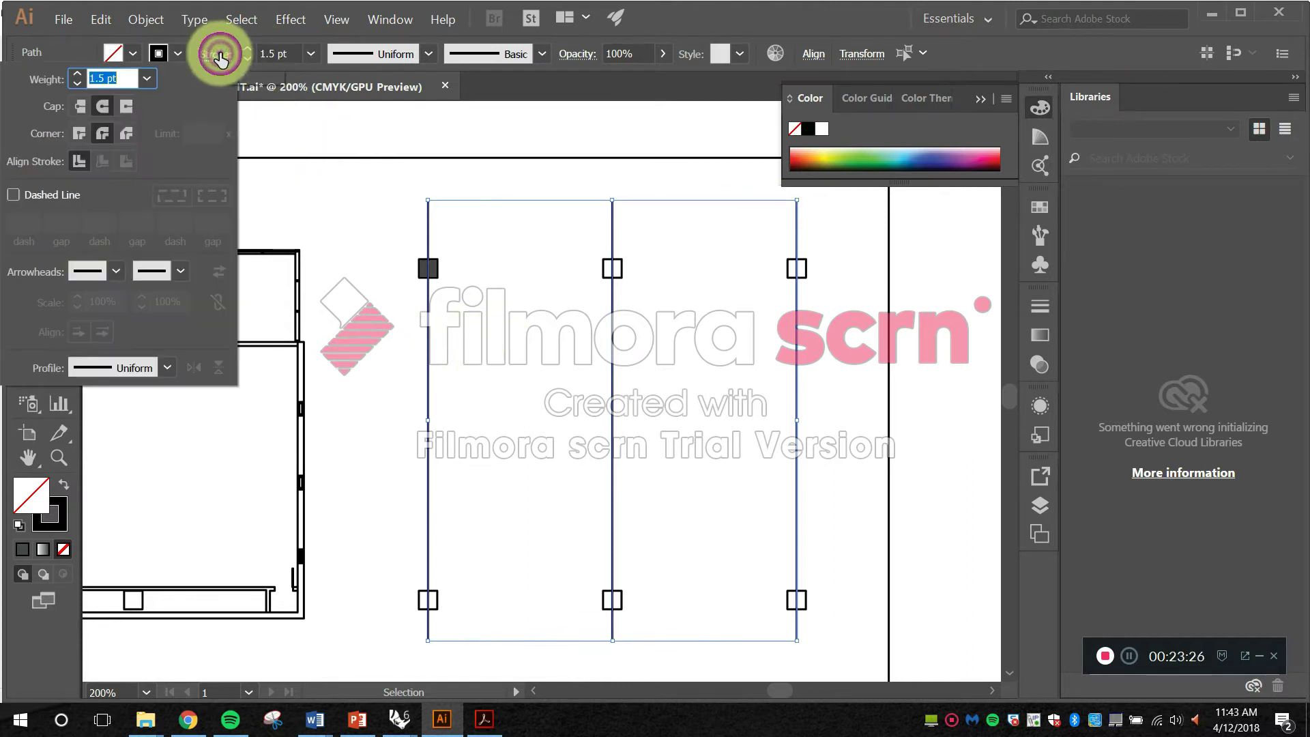
click(66, 196)
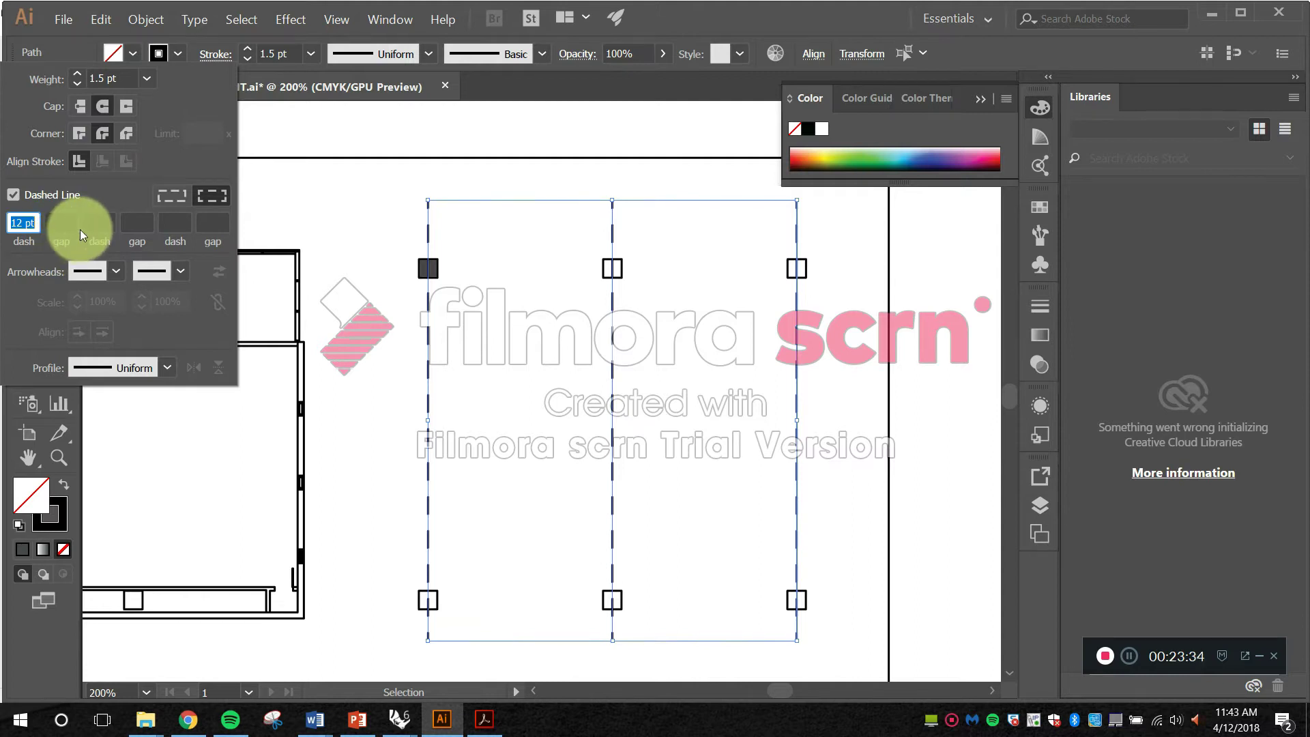
key(Tab)
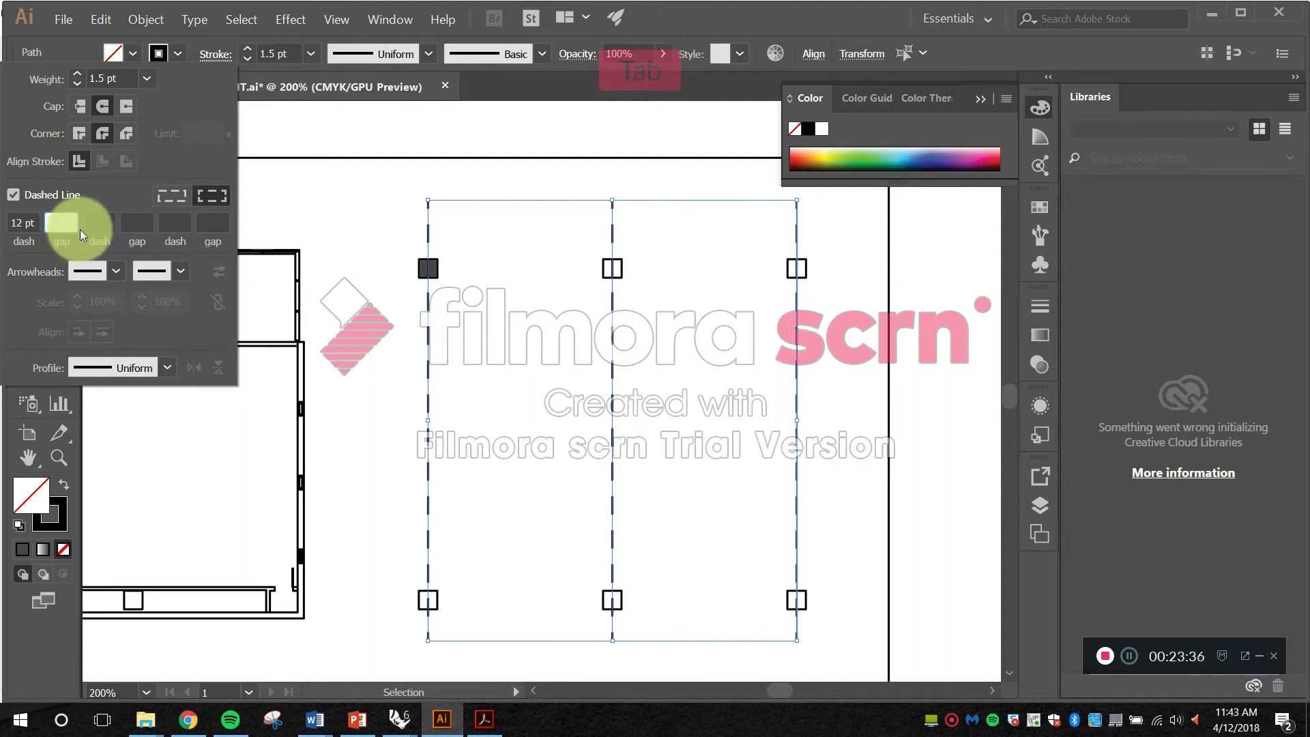
text(4)
key(Tab)
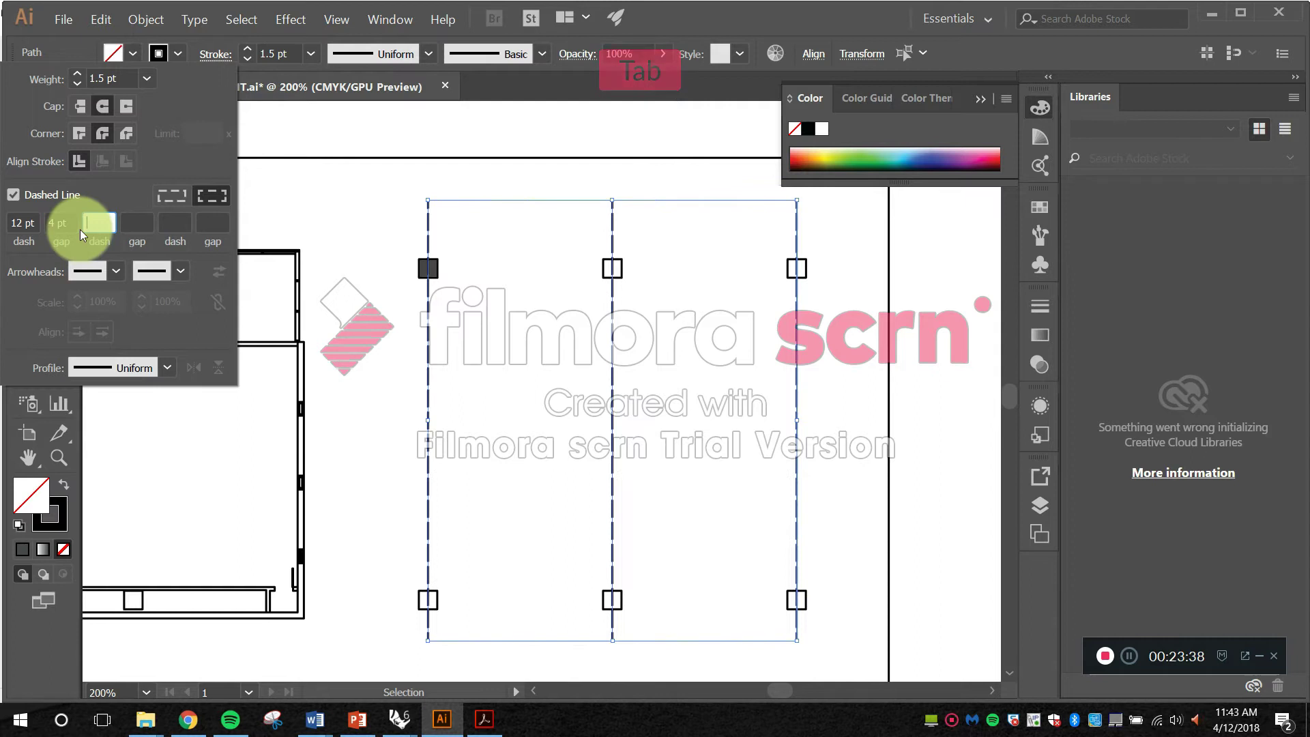
text(3)
key(Tab)
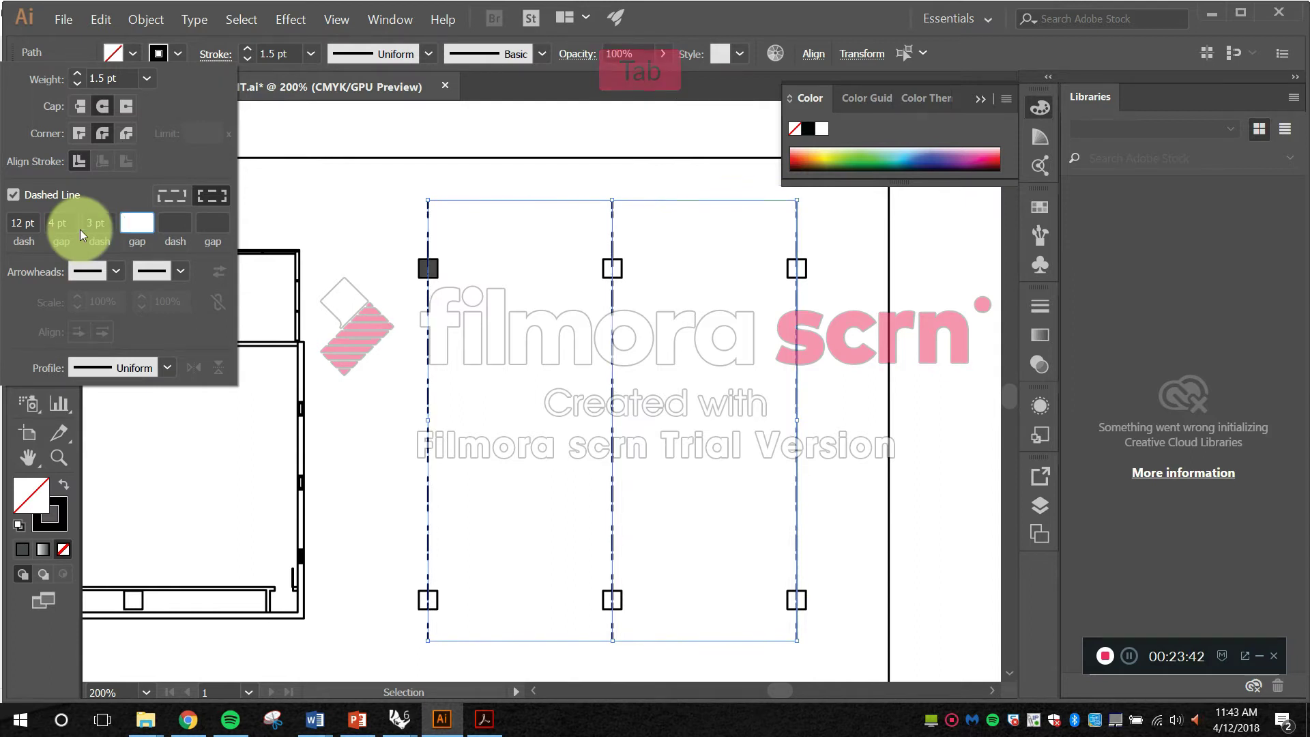
text(4)
key(Tab)
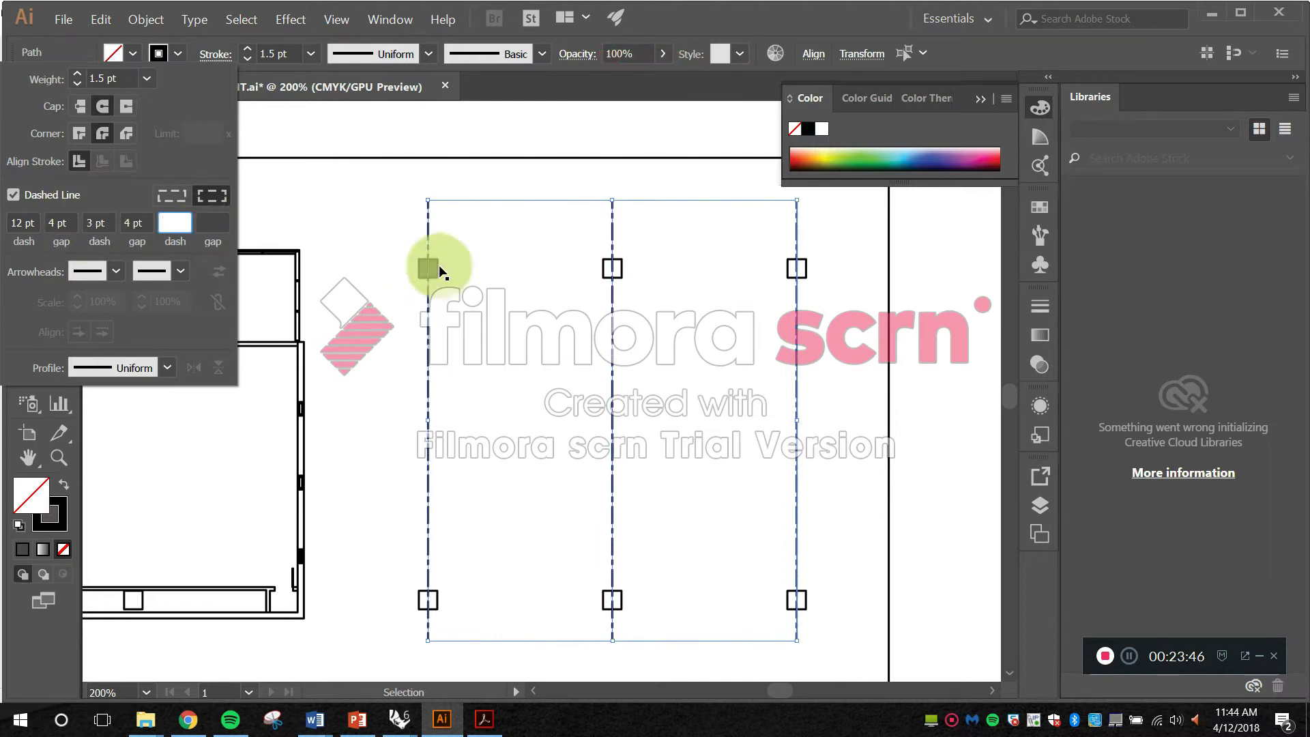
Step: Set both gaps in the dashed stroke of the three grid lines right of the enclosed room to 6 pt
click(514, 375)
scroll(428, 354, up, 4)
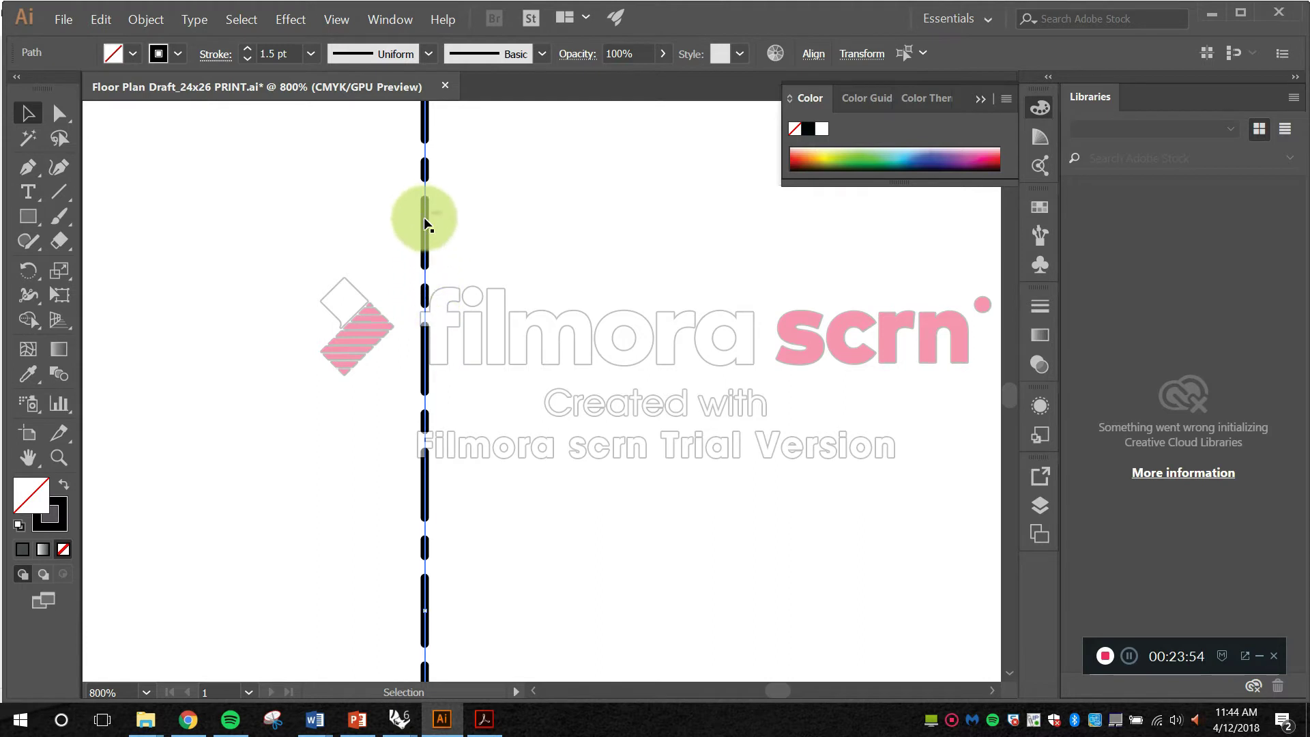
alt+scroll(431, 332, down, 4)
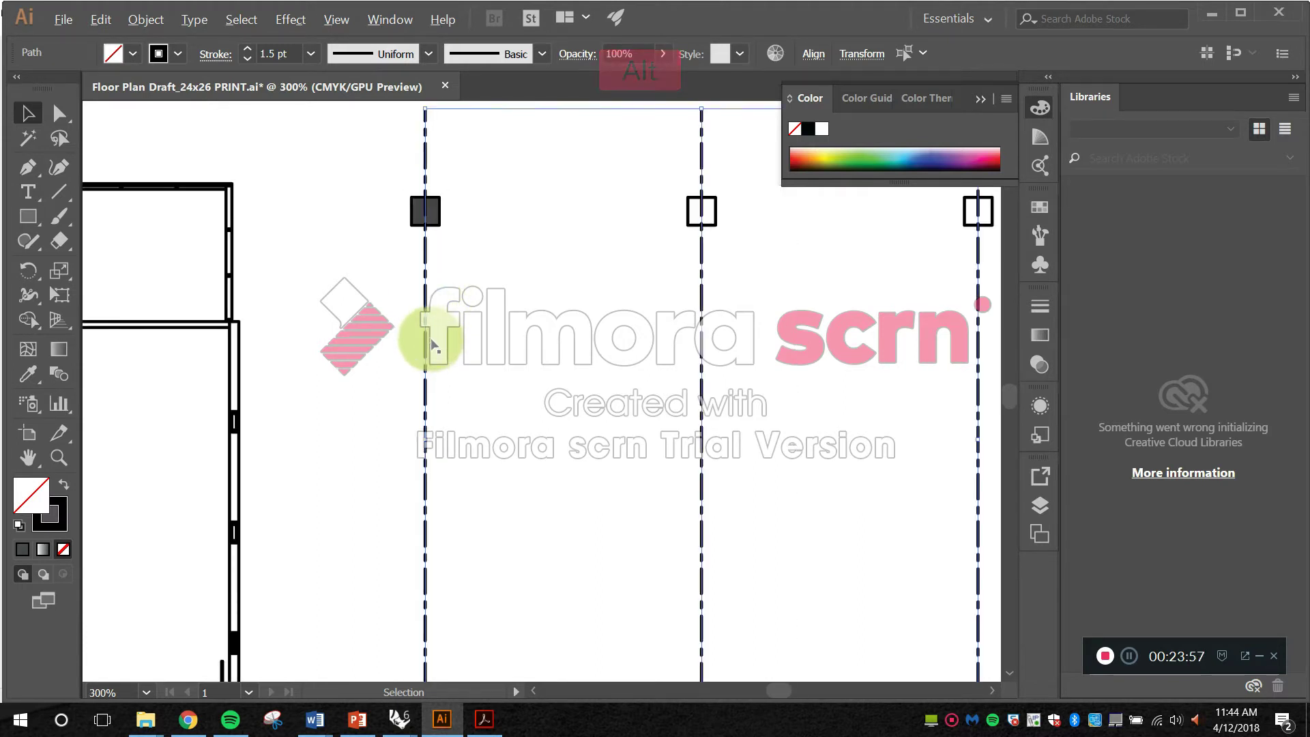
click(214, 53)
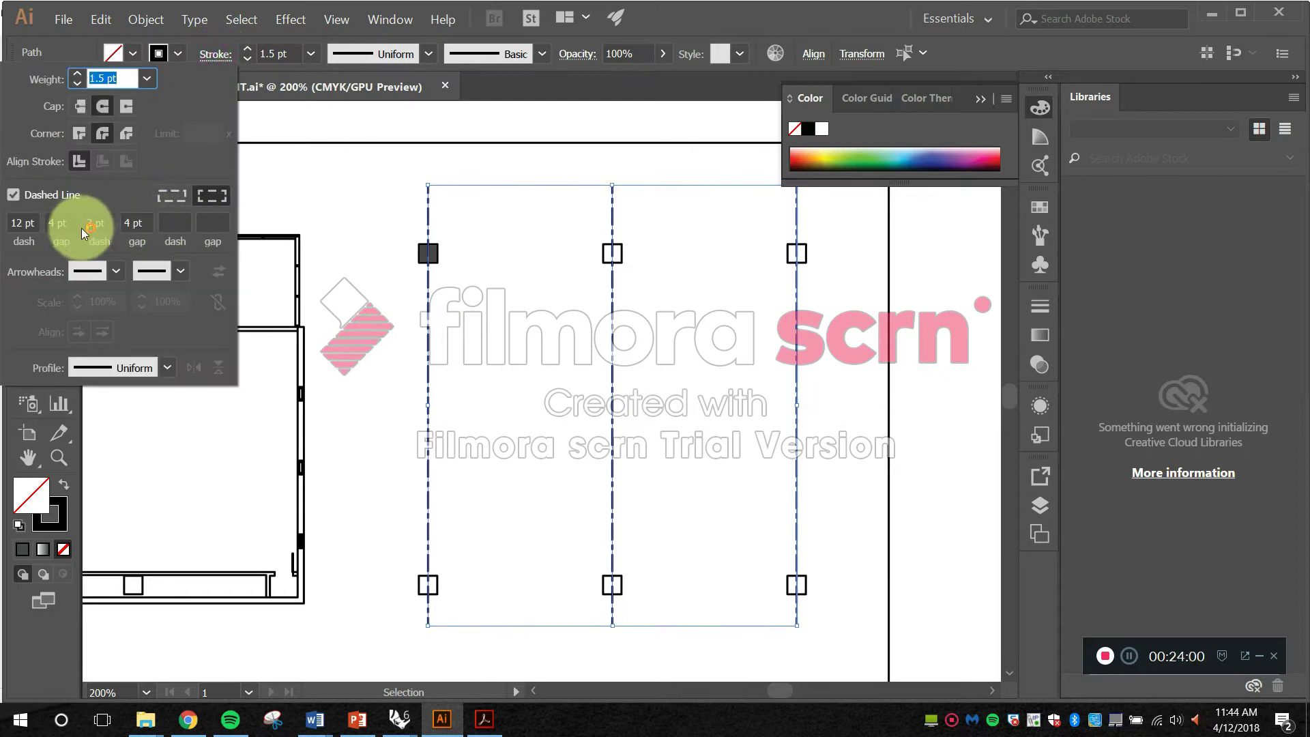
click(24, 225)
key(Tab)
text(6)
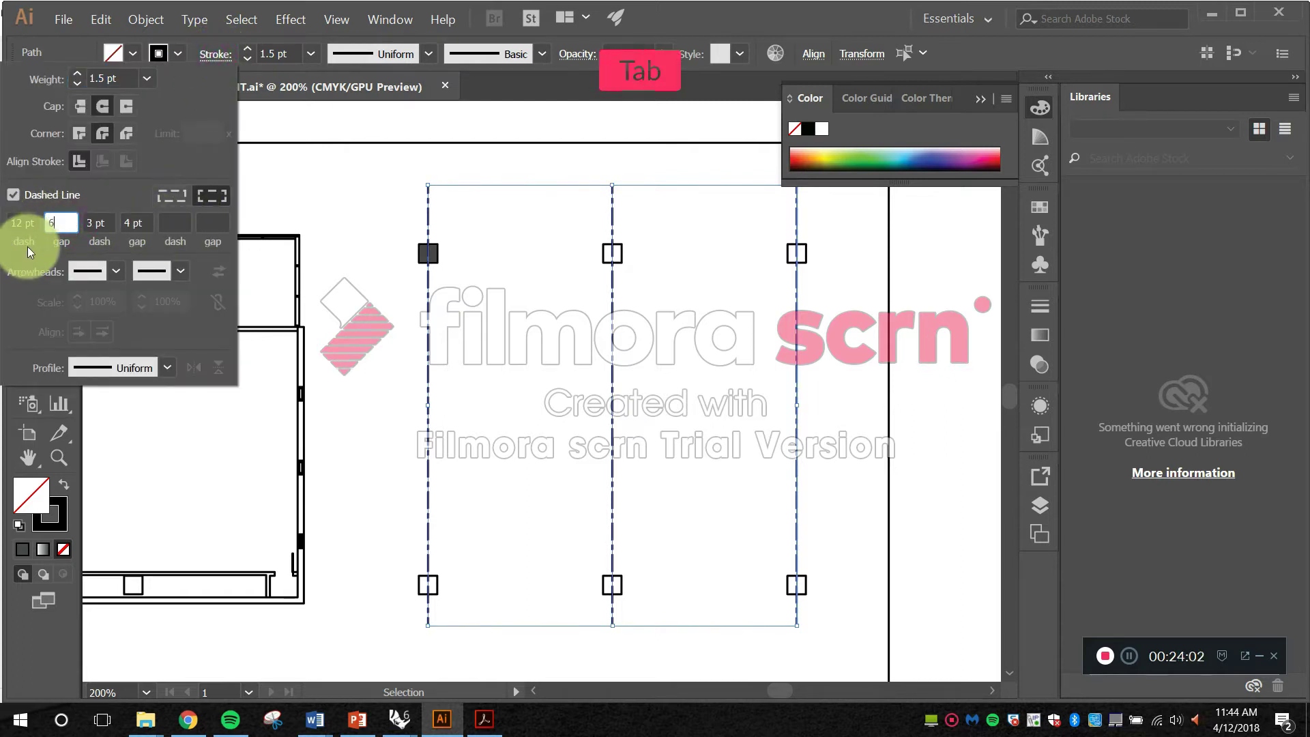
key(Tab)
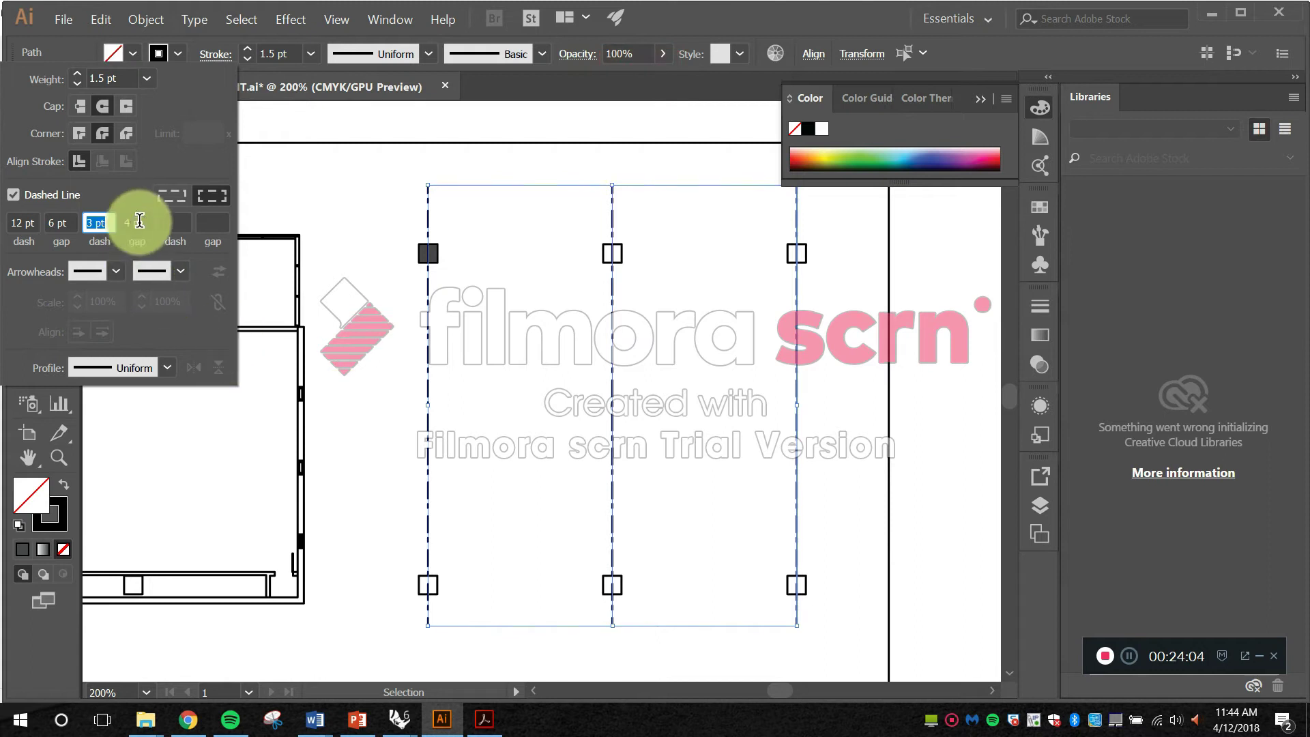
key(Tab)
key(Tab)
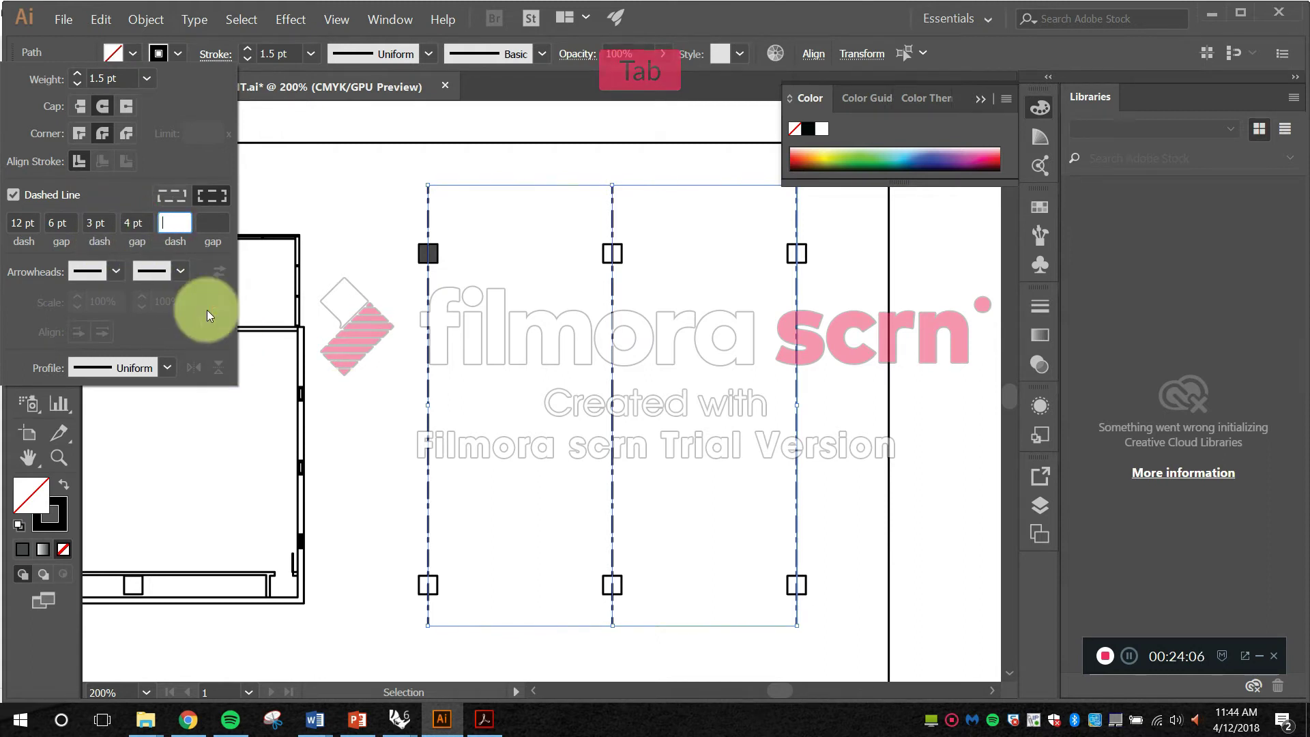
click(138, 223)
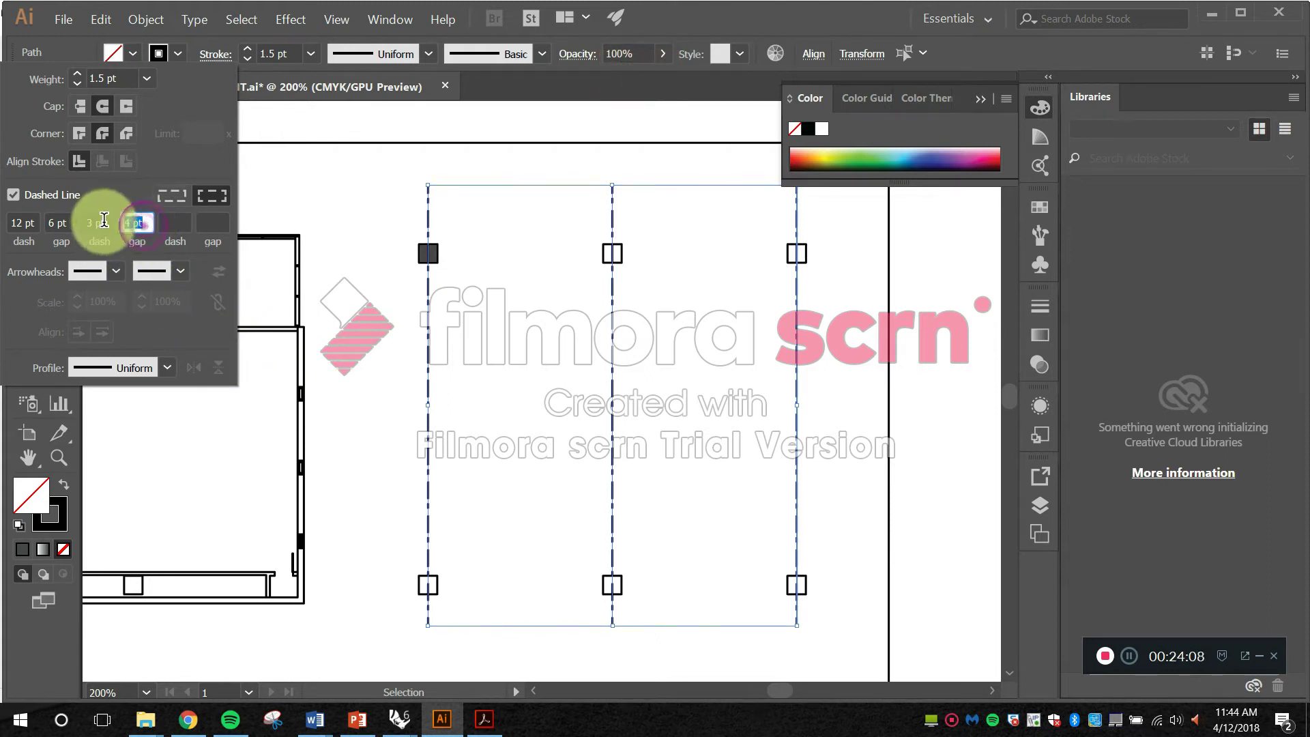
text(6)
click(471, 366)
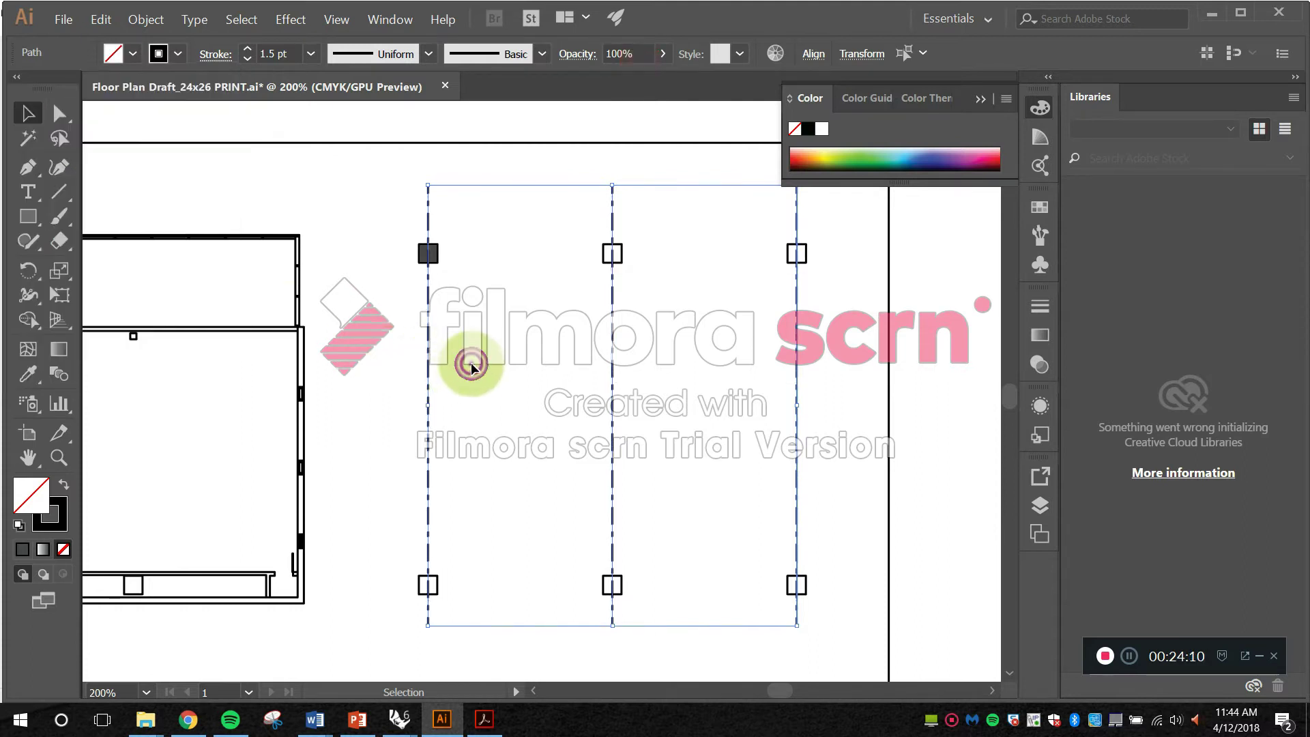
click(514, 367)
Step: Examine the revised dash pattern on the three column grid lines right of the enclosed room
key(space)
drag(570, 436, 511, 412)
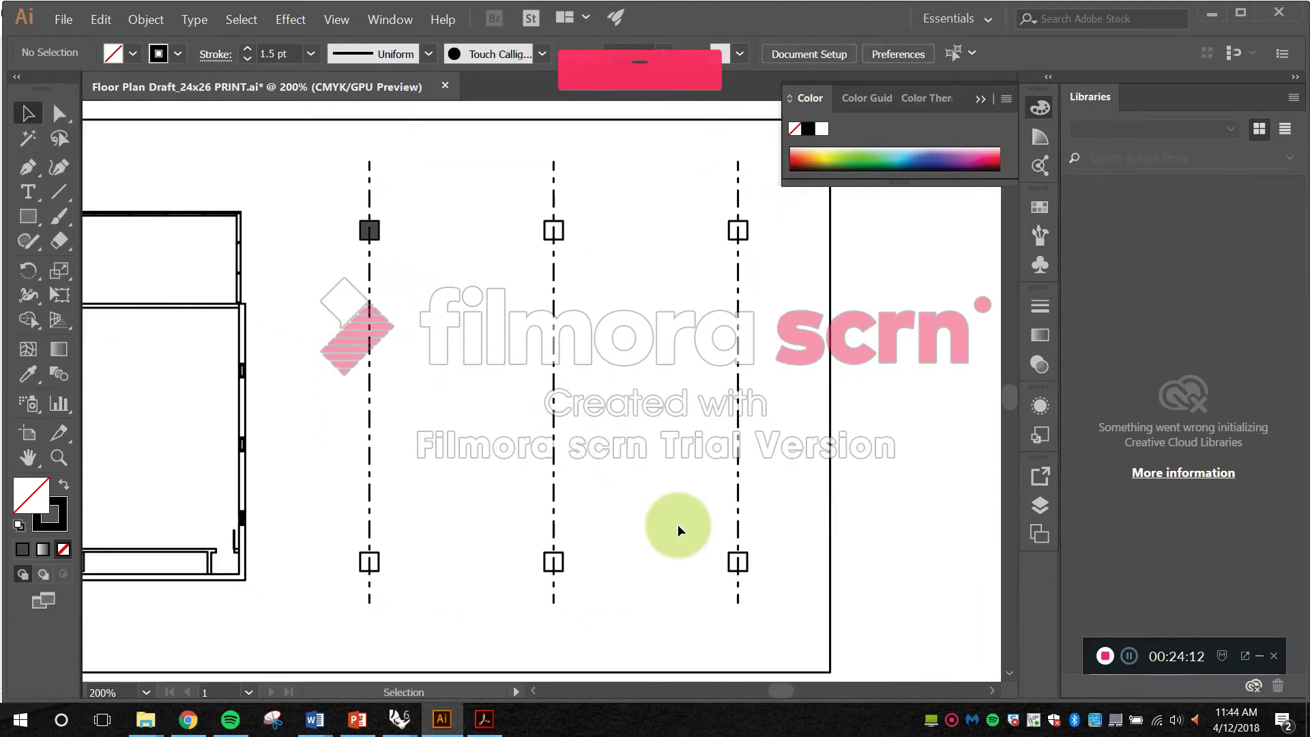
key(space)
drag(503, 298, 681, 313)
scroll(681, 315, down, 2)
key(space)
drag(689, 403, 644, 408)
scroll(662, 301, up, 3)
key(space)
drag(658, 316, 628, 376)
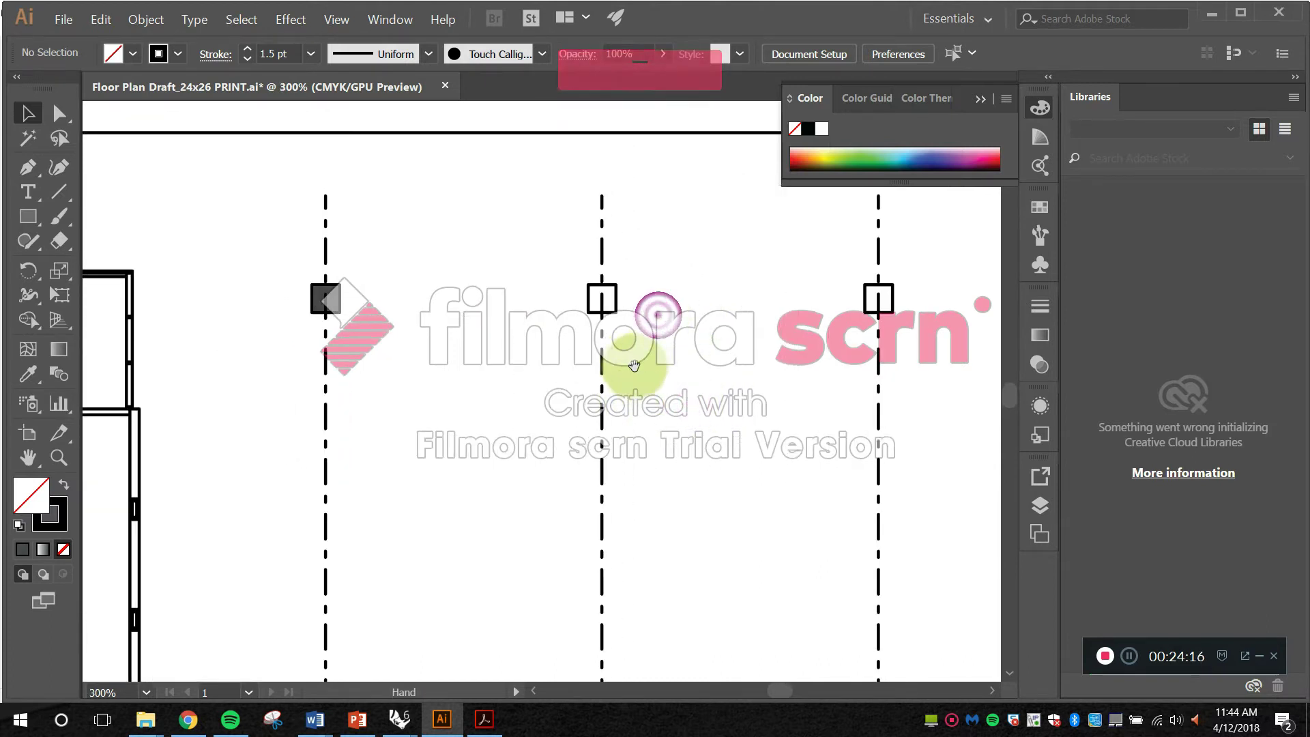
Step: Copy the dashed stroke with the Eyedropper onto the two first floor grid lines left of the enclosed room
scroll(685, 347, down, 2)
key(space)
drag(547, 447, 639, 394)
key(space)
drag(457, 424, 672, 425)
scroll(571, 397, down, 2)
key(space)
drag(441, 409, 460, 361)
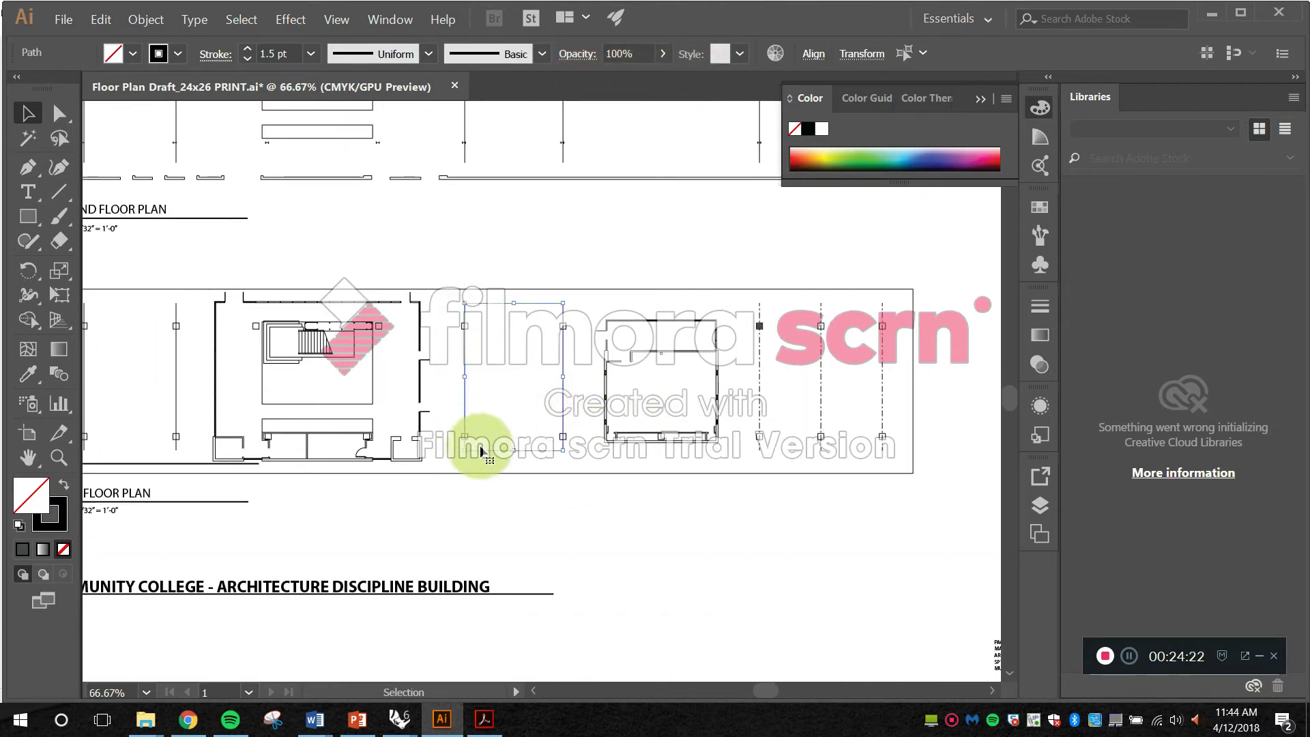
click(31, 374)
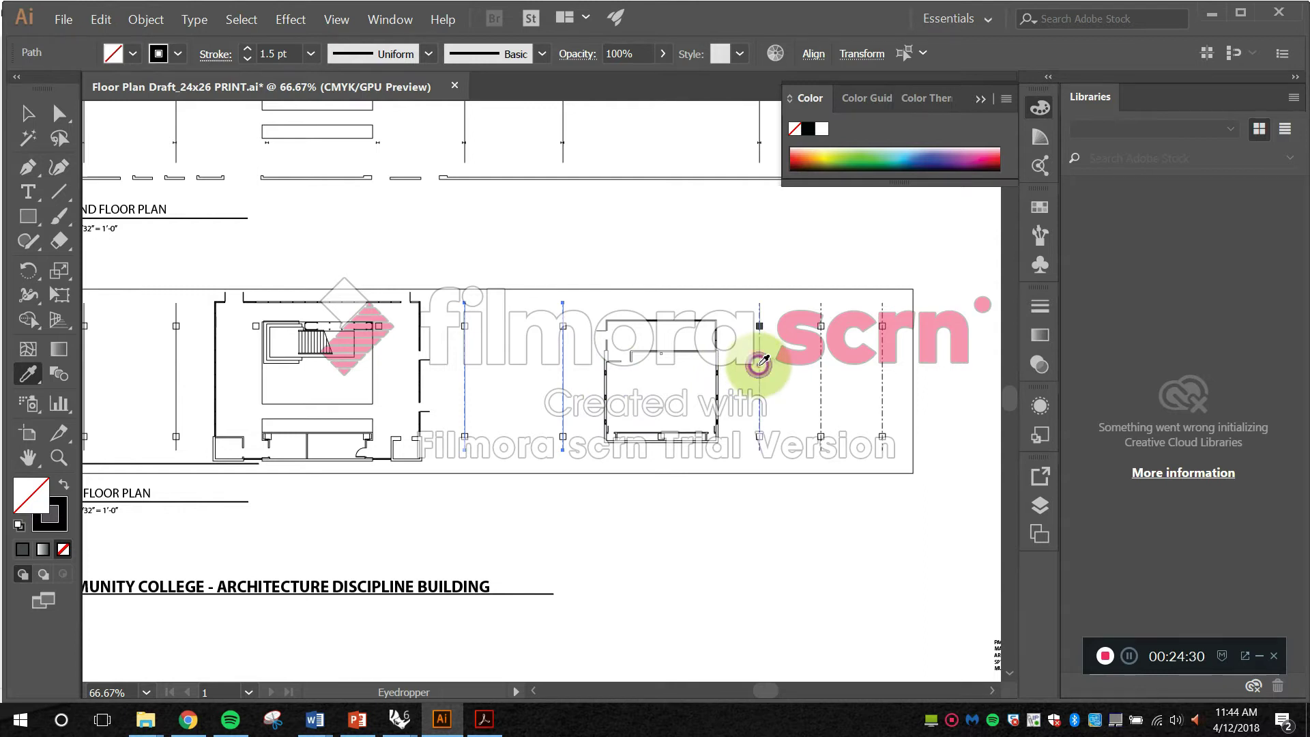
key(v)
click(730, 355)
scroll(570, 352, up, 1)
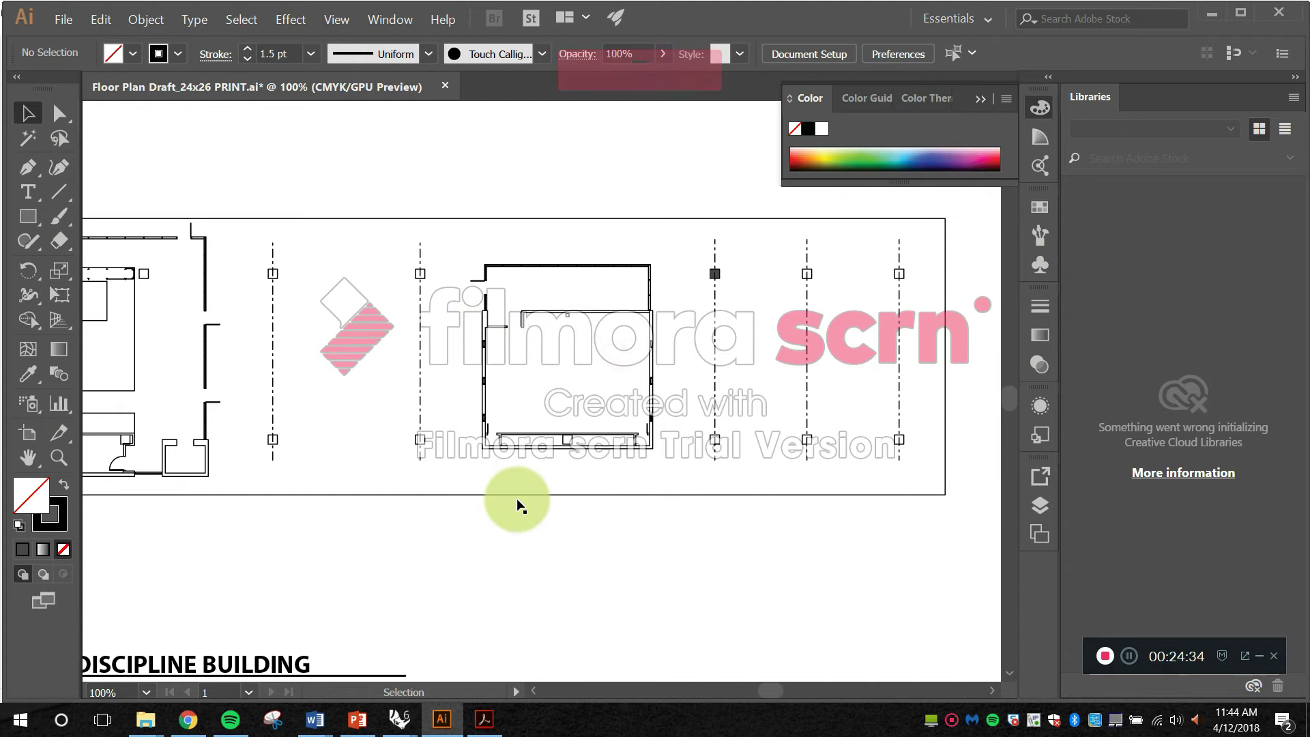
Step: Change the fill of the dark upper column square nearest the enclosed room to gray #6B6B6B
drag(795, 350, 679, 316)
scroll(715, 239, up, 5)
drag(554, 256, 763, 325)
scroll(763, 325, down, 2)
drag(609, 305, 522, 259)
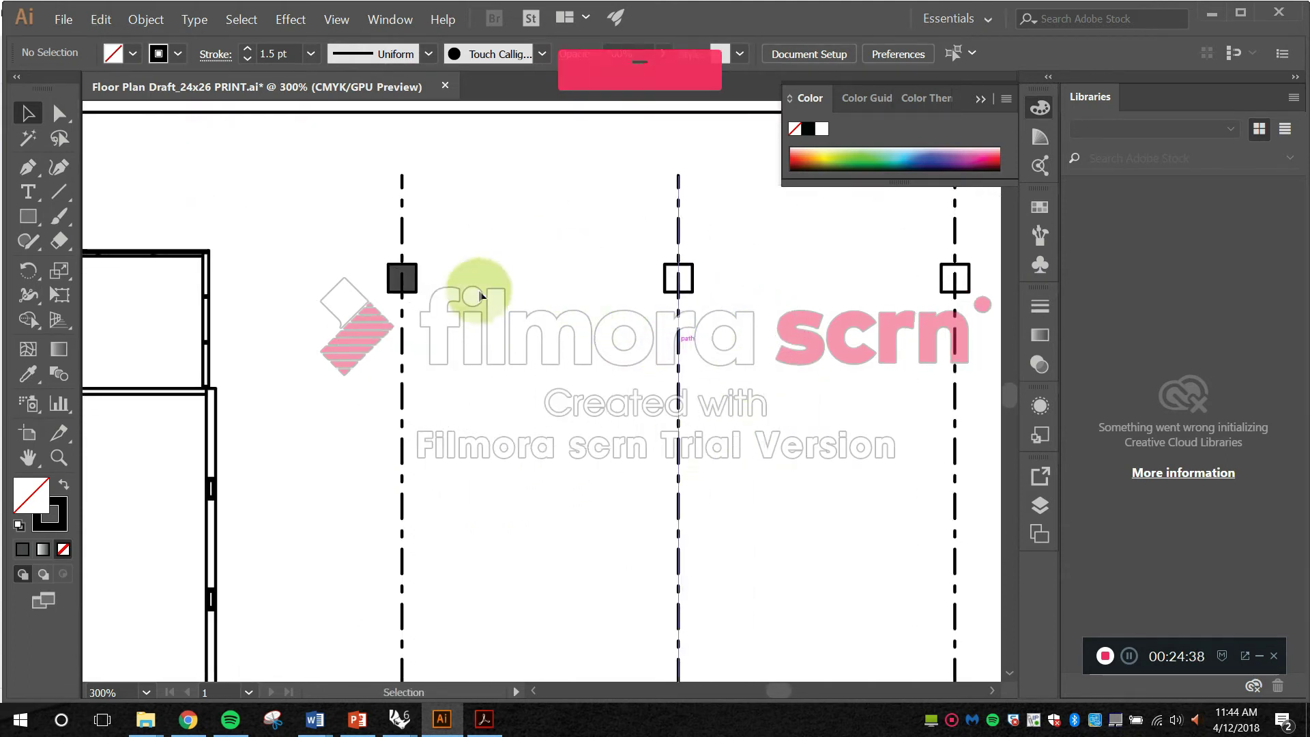
click(416, 272)
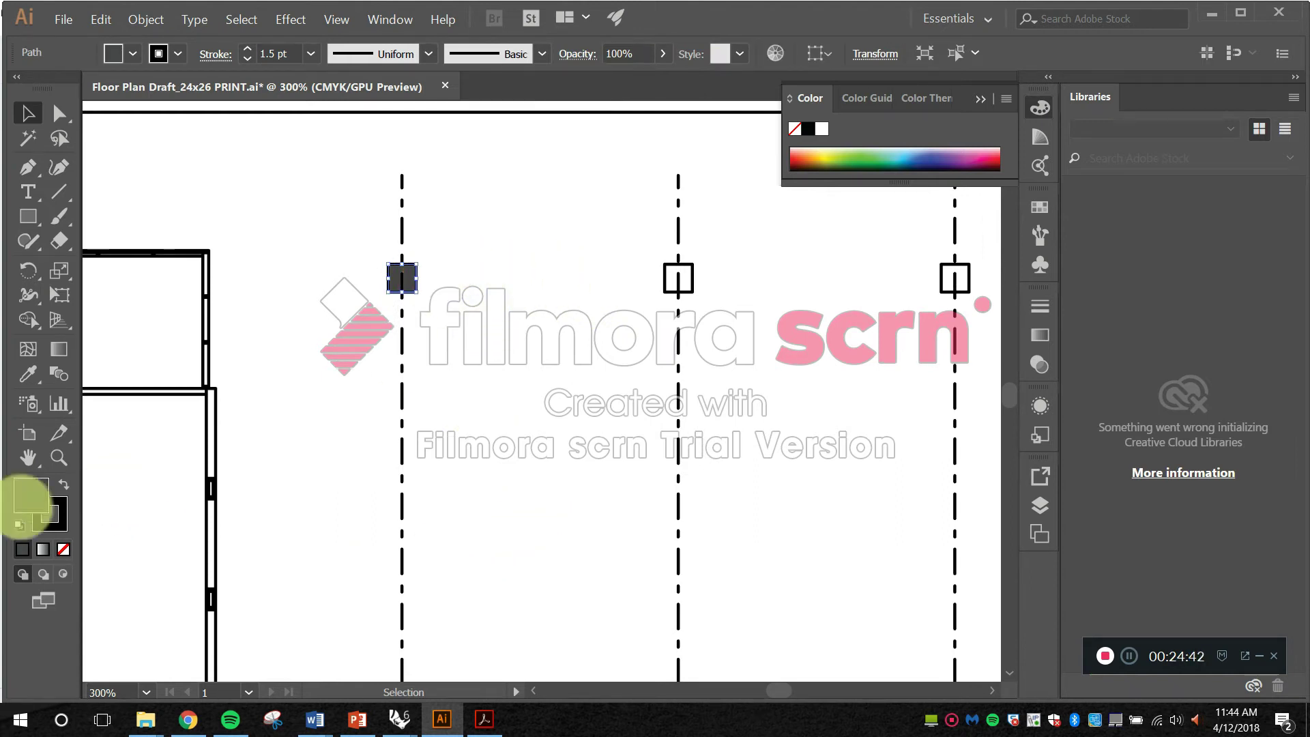
double_click(39, 487)
click(27, 219)
click(485, 73)
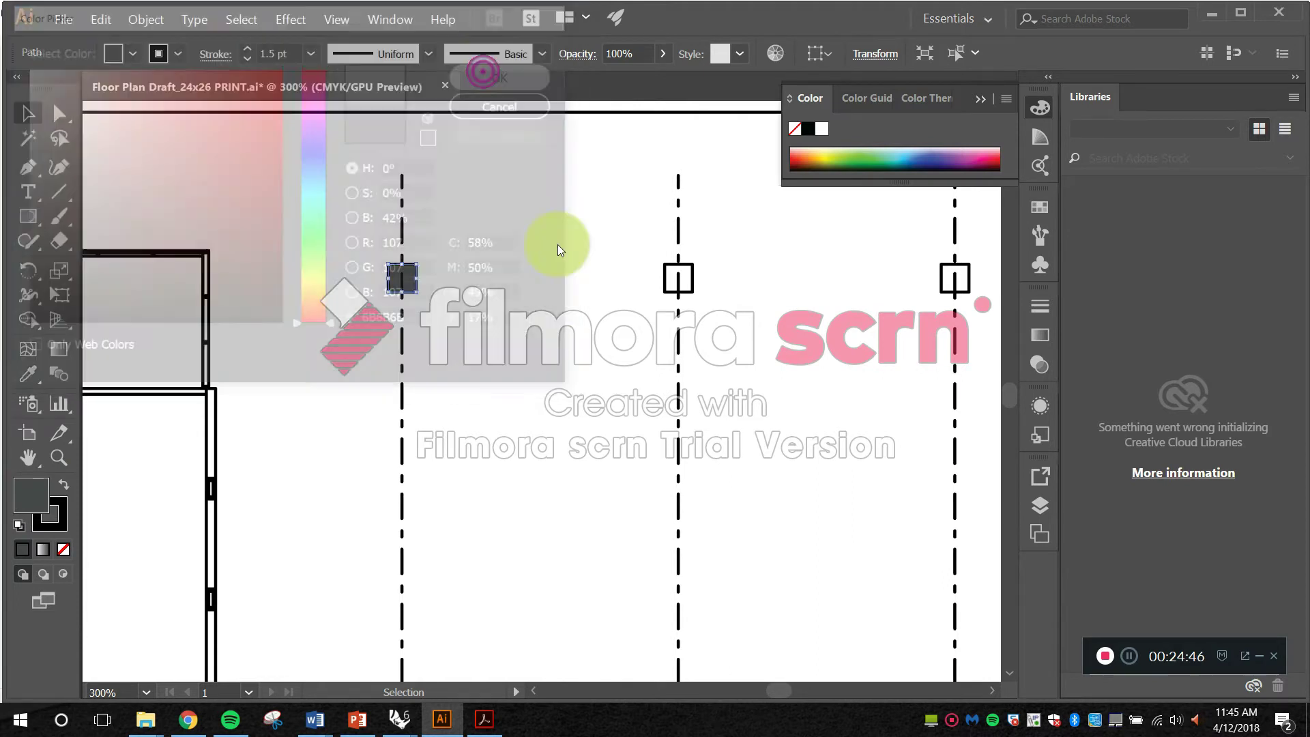
Step: Lighten the fill of the upper column square nearest the enclosed room to gray #919191
double_click(34, 486)
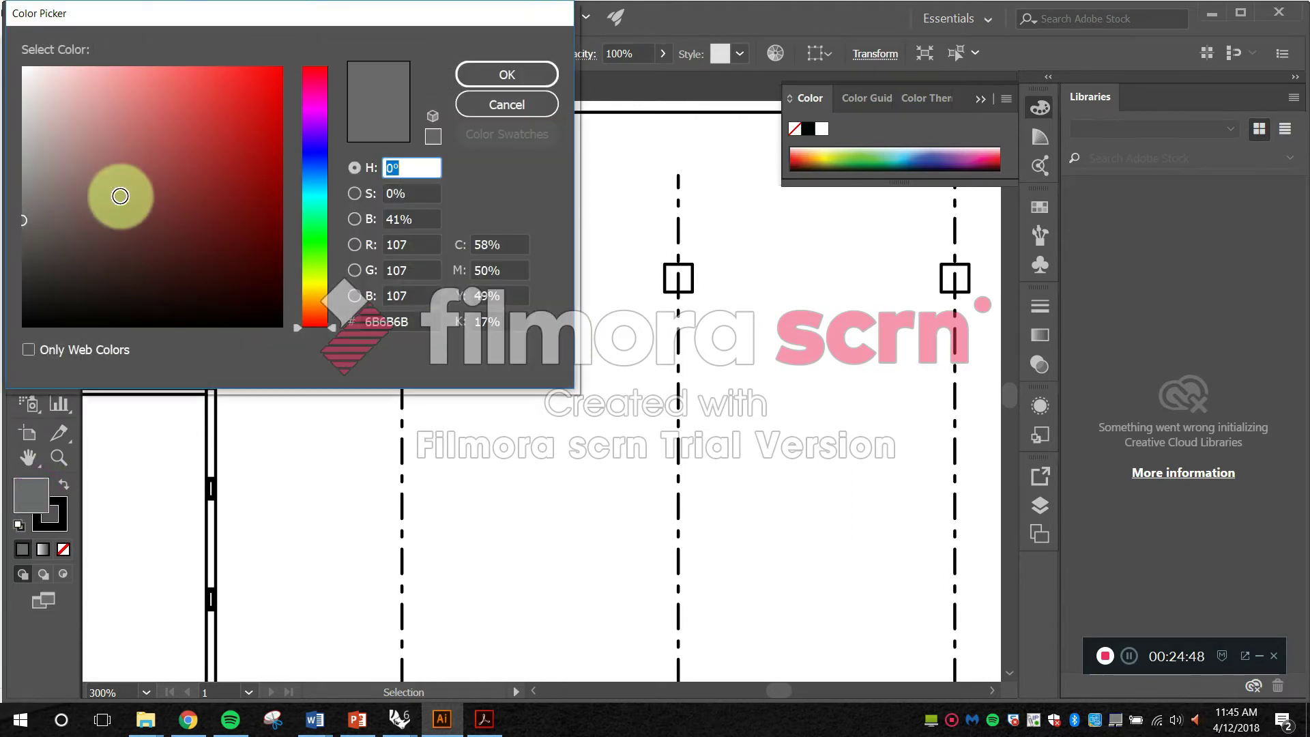
click(25, 177)
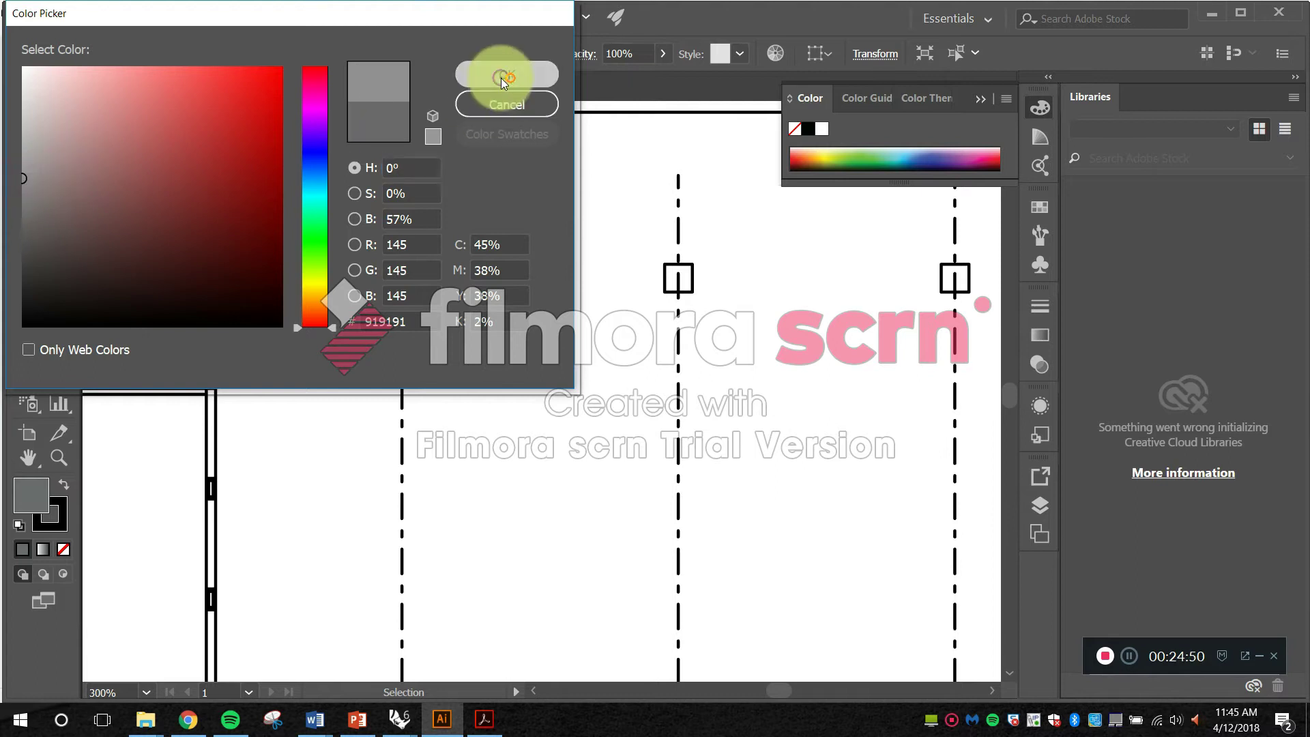
click(501, 78)
click(564, 257)
Step: Copy the gray fill with the Eyedropper onto the upper column square on the middle grid line
drag(637, 349, 576, 329)
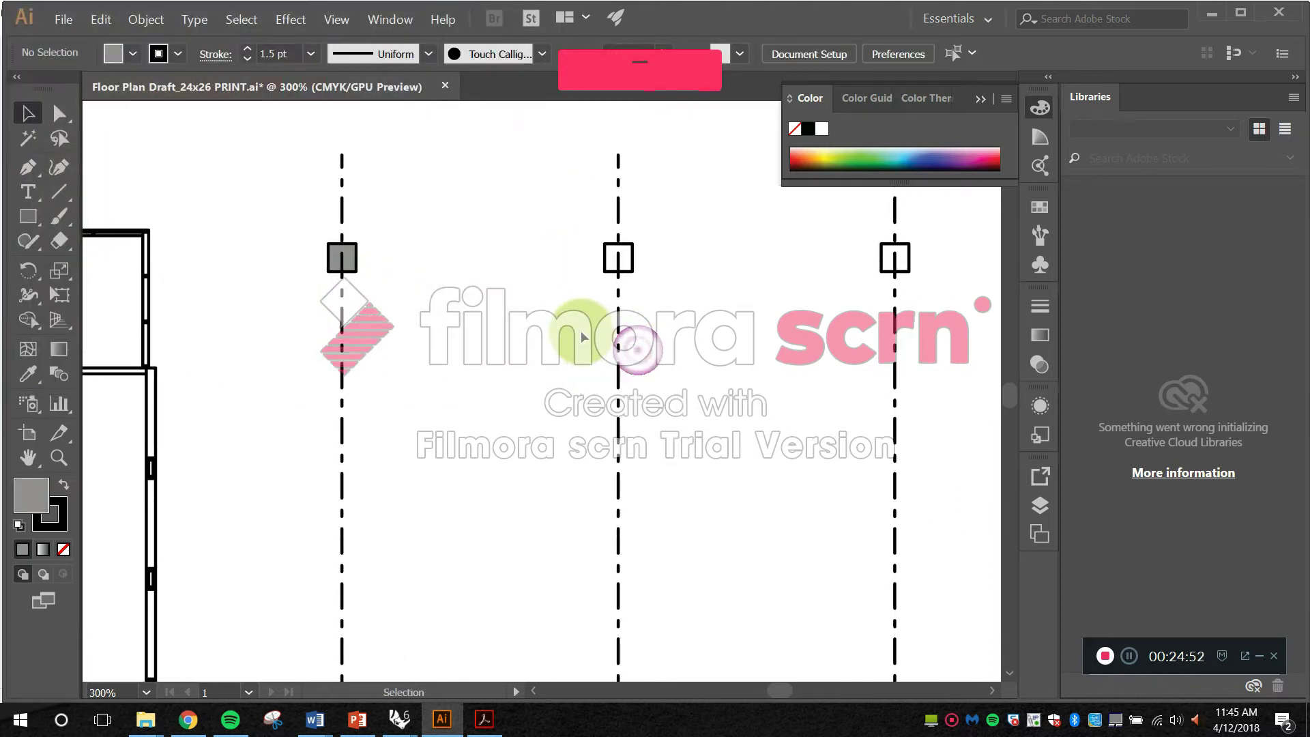
click(630, 260)
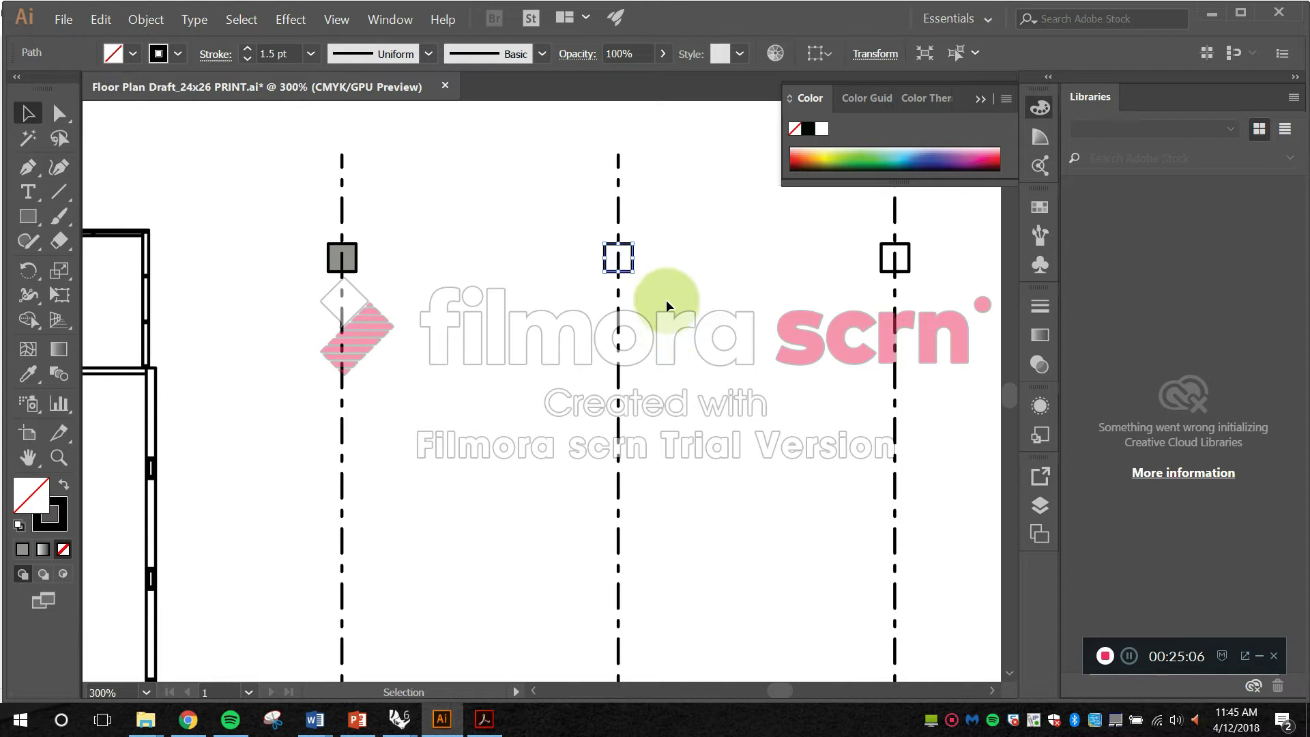
key(i)
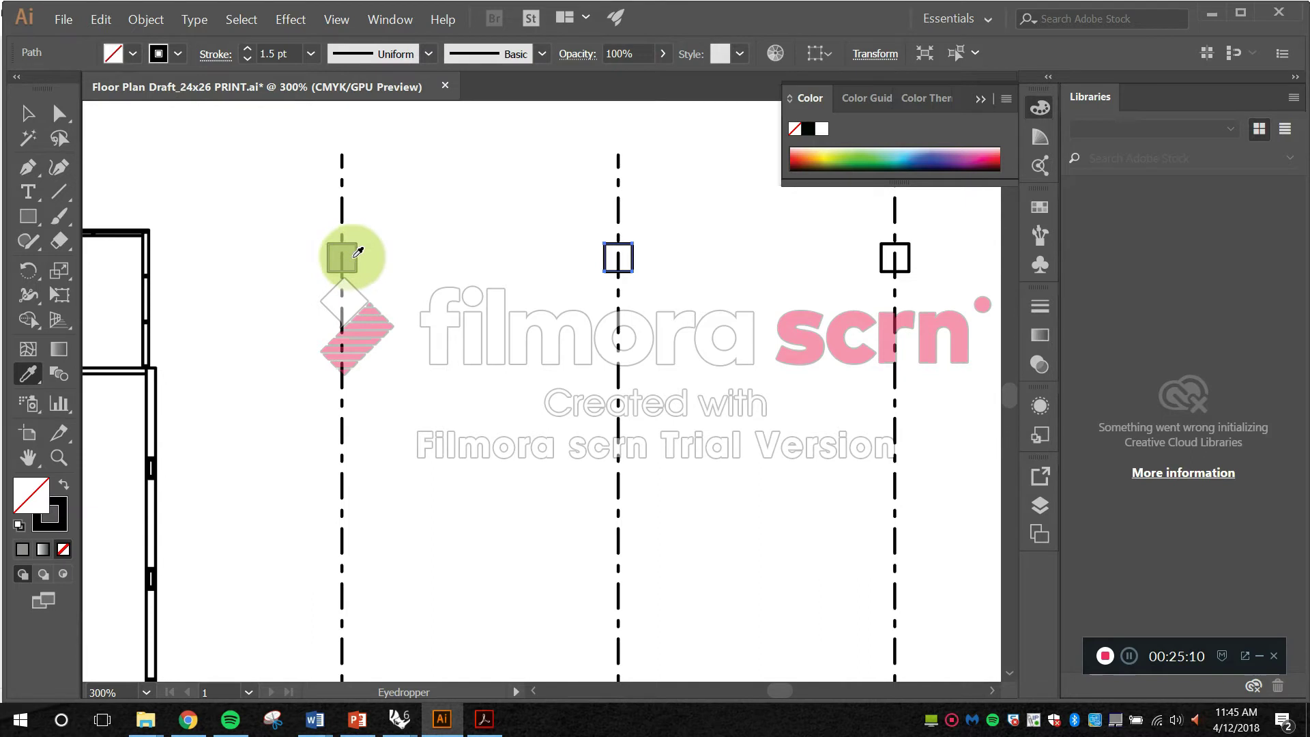
click(349, 257)
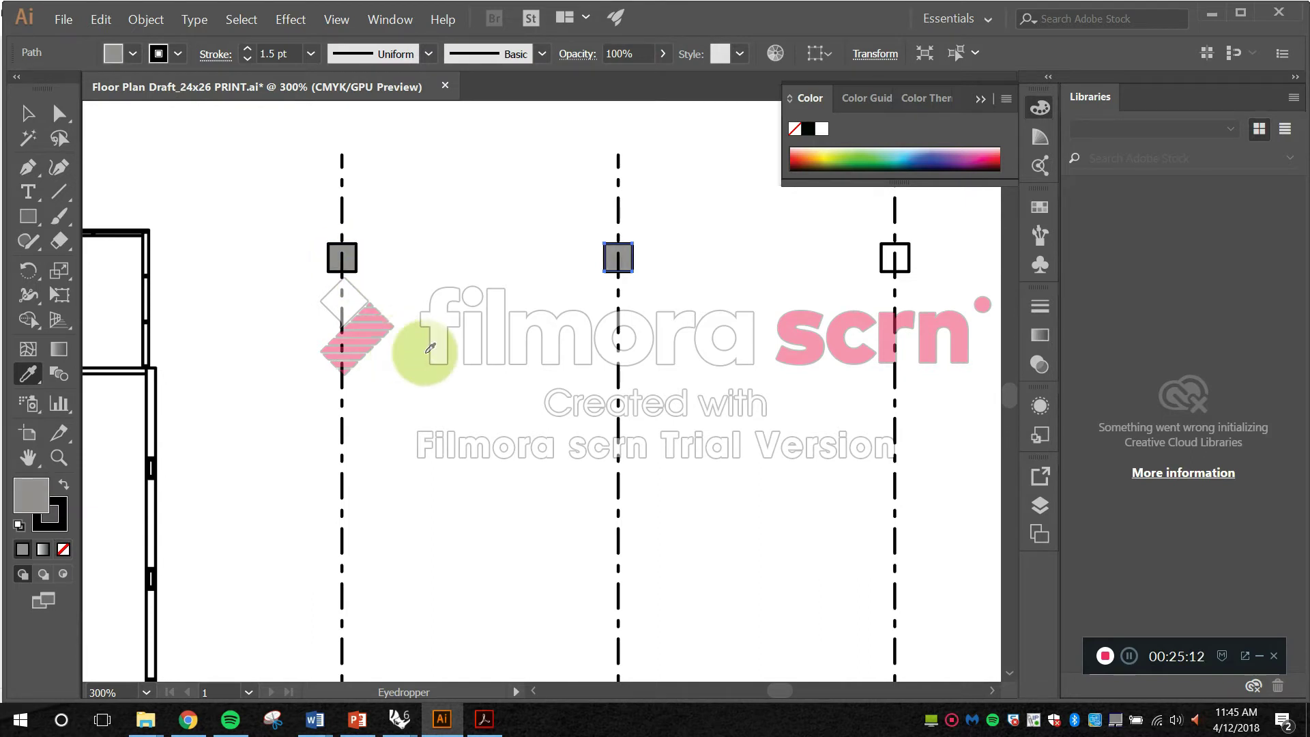
Step: Apply the same gray fill to the remaining upper column and the three lower columns right of the enclosed room
click(28, 110)
drag(860, 330, 707, 271)
scroll(715, 210, down, 1)
click(722, 210)
shift+click(720, 458)
shift+click(589, 460)
shift+click(452, 458)
scroll(497, 216, up, 2)
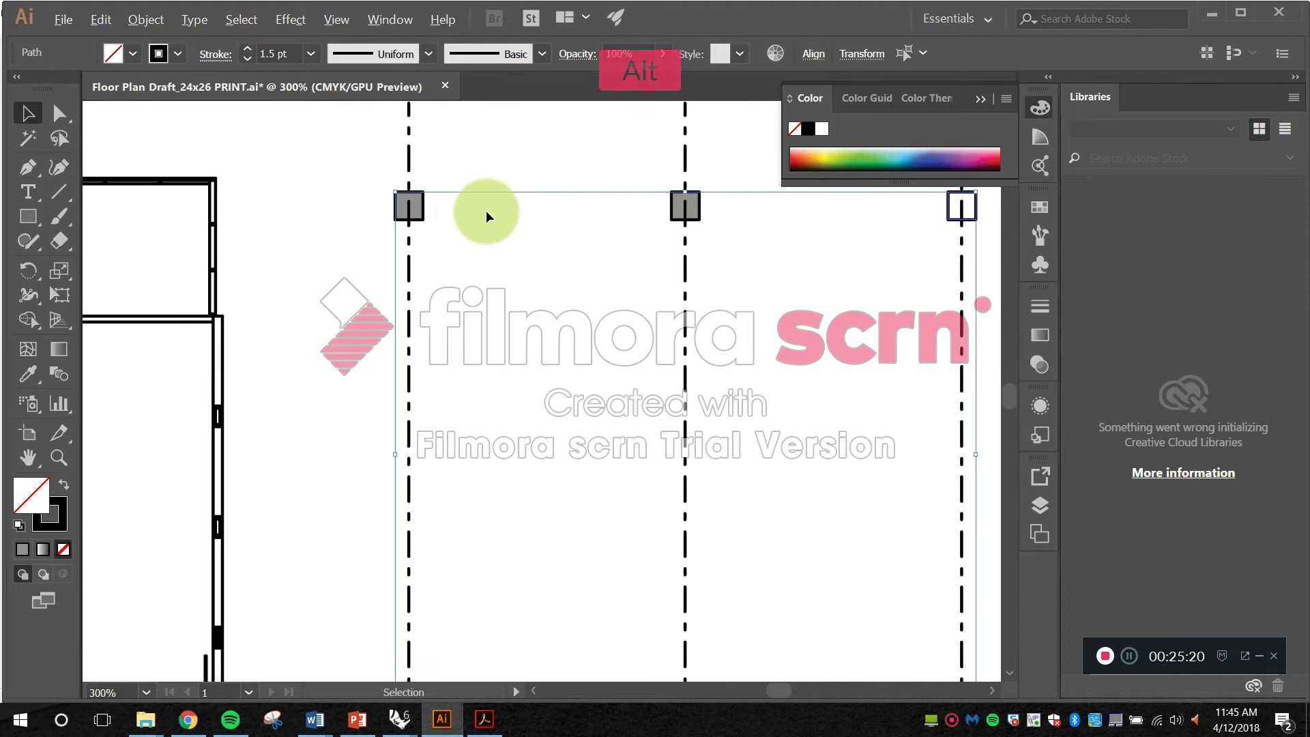
key(i)
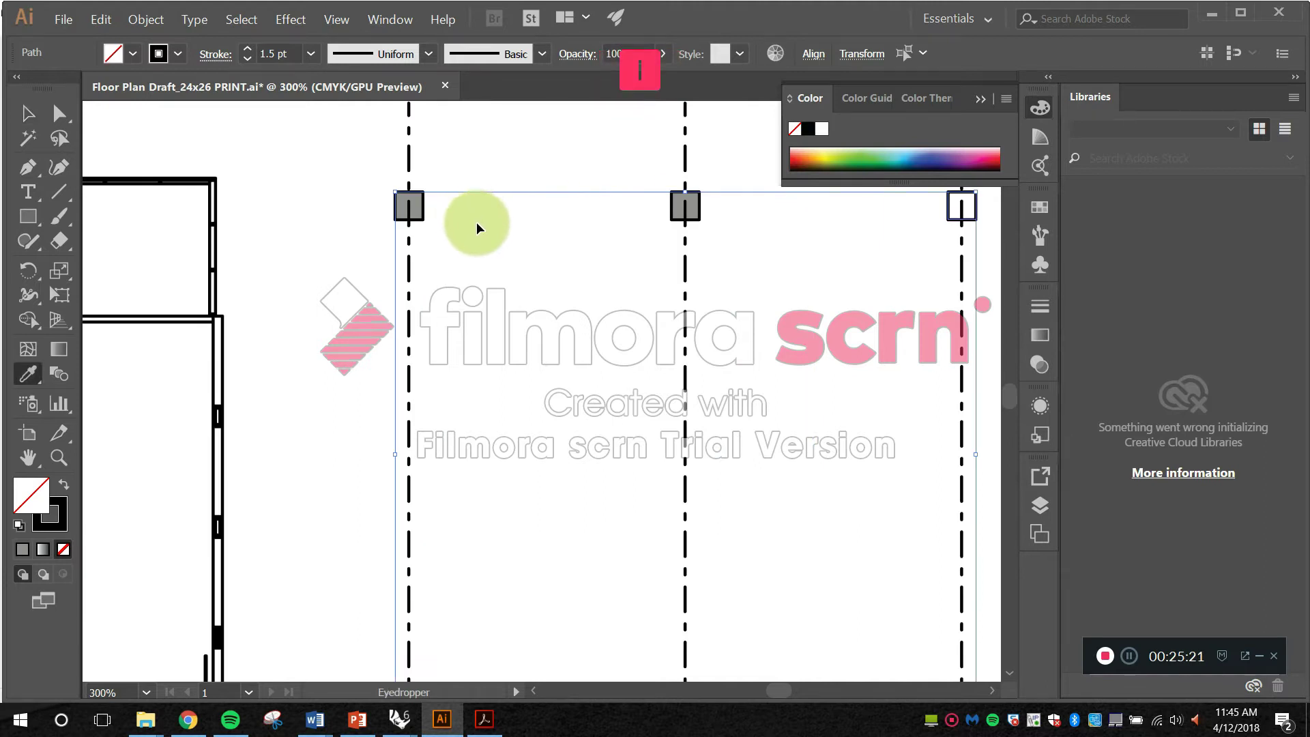
click(413, 205)
key(v)
alt+click(692, 379)
Step: Fill the uppermost segment of the enclosed room's thicker right wall with the column gray using the Eyedropper
scroll(692, 374, down, 2)
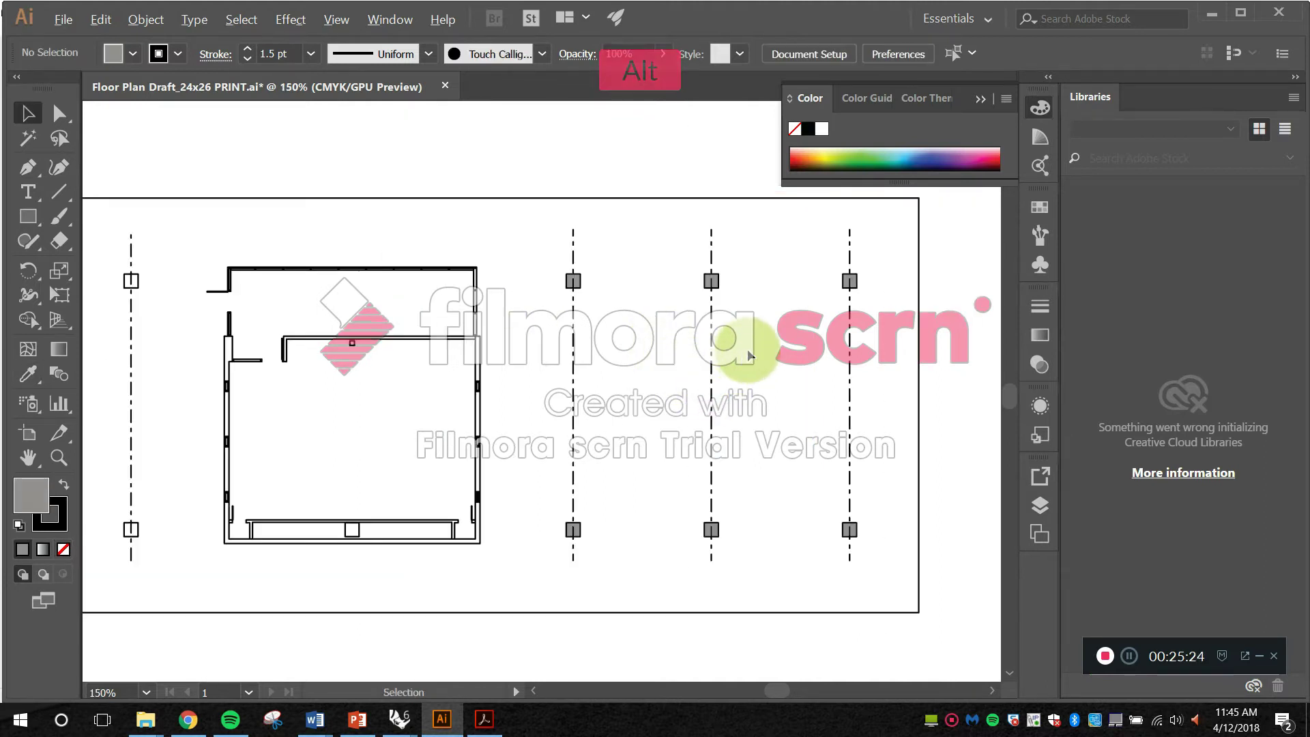
scroll(767, 399, up, 2)
scroll(553, 309, up, 1)
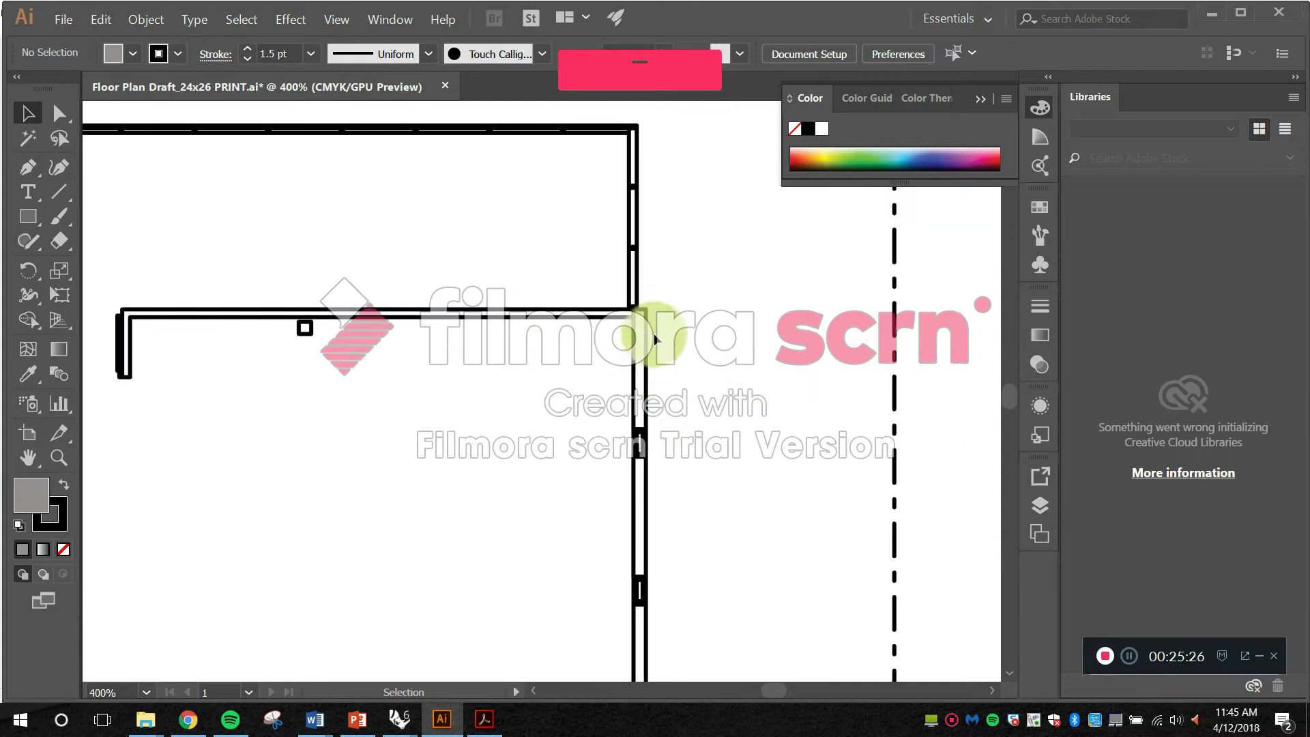
scroll(615, 297, up, 2)
click(585, 318)
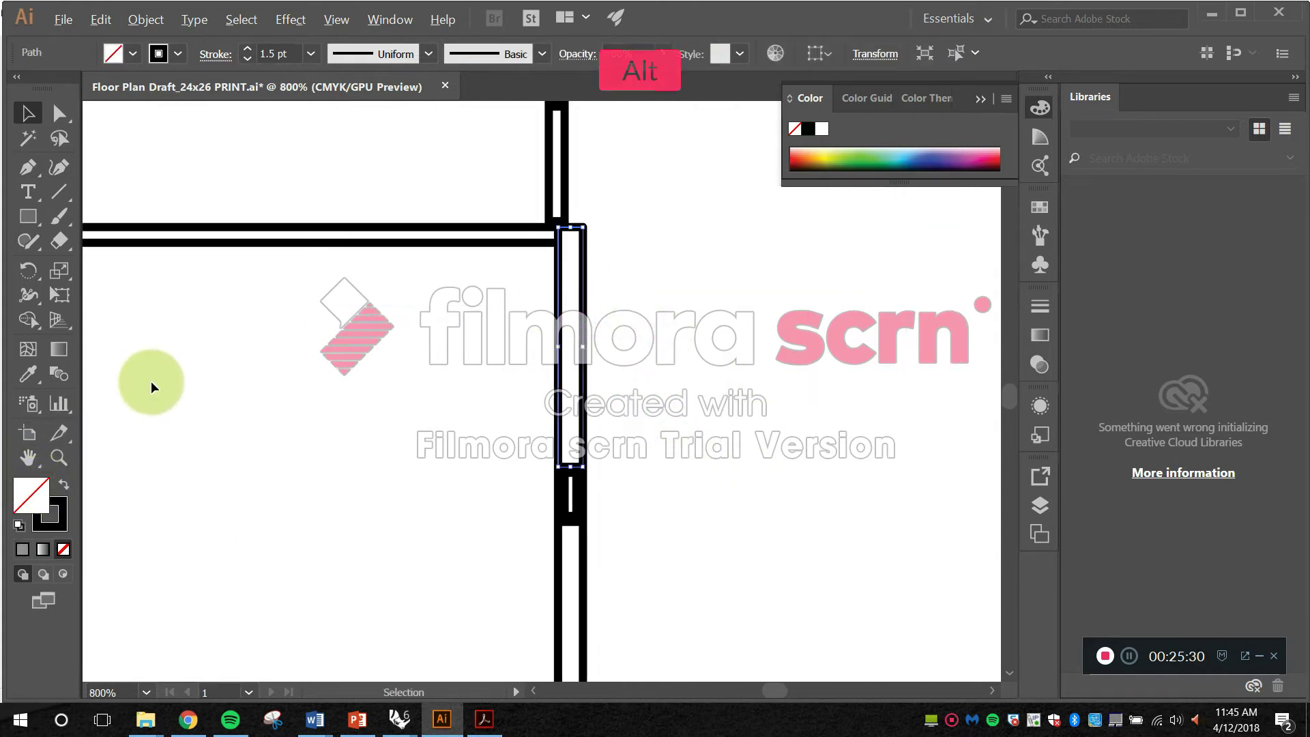
scroll(151, 381, down, 3)
key(i)
click(499, 215)
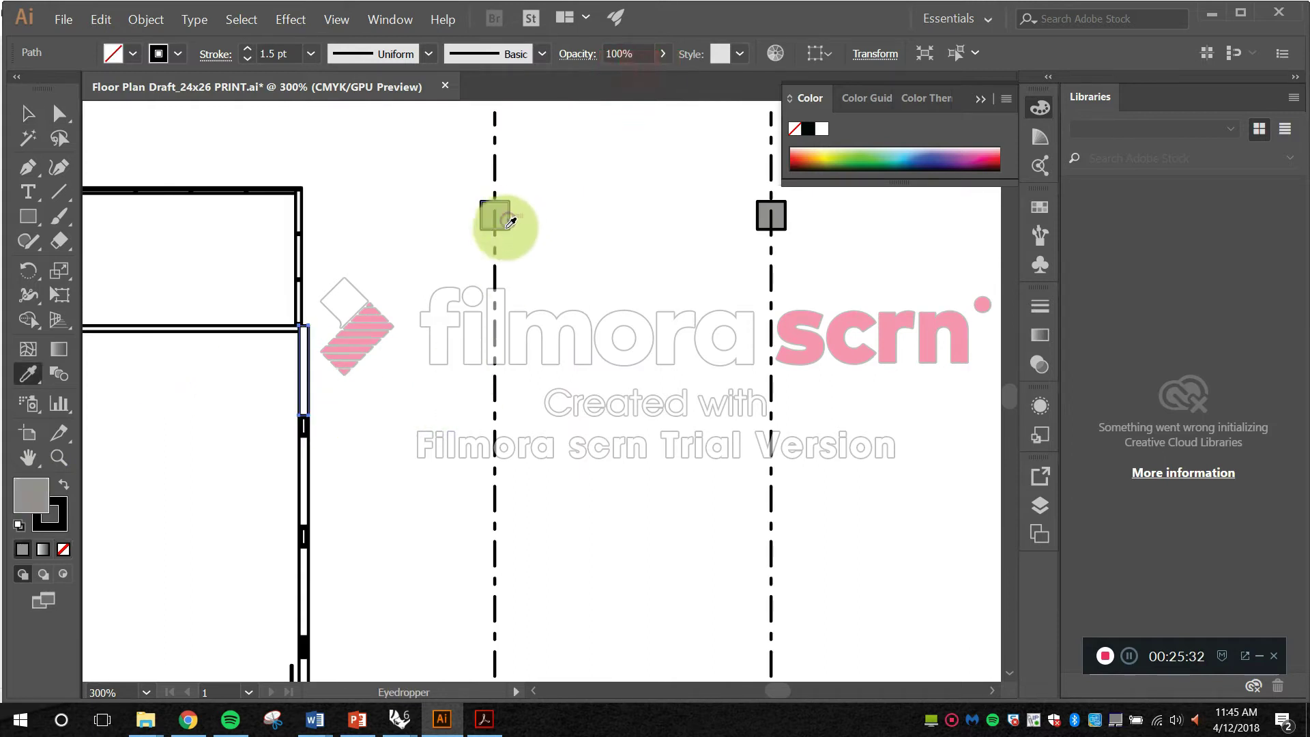
key(v)
Step: Select the L-shaped interior wall of the enclosed room to inspect its outline, and clear the selection
drag(411, 413, 784, 395)
scroll(634, 395, down, 1)
drag(512, 413, 581, 355)
click(548, 288)
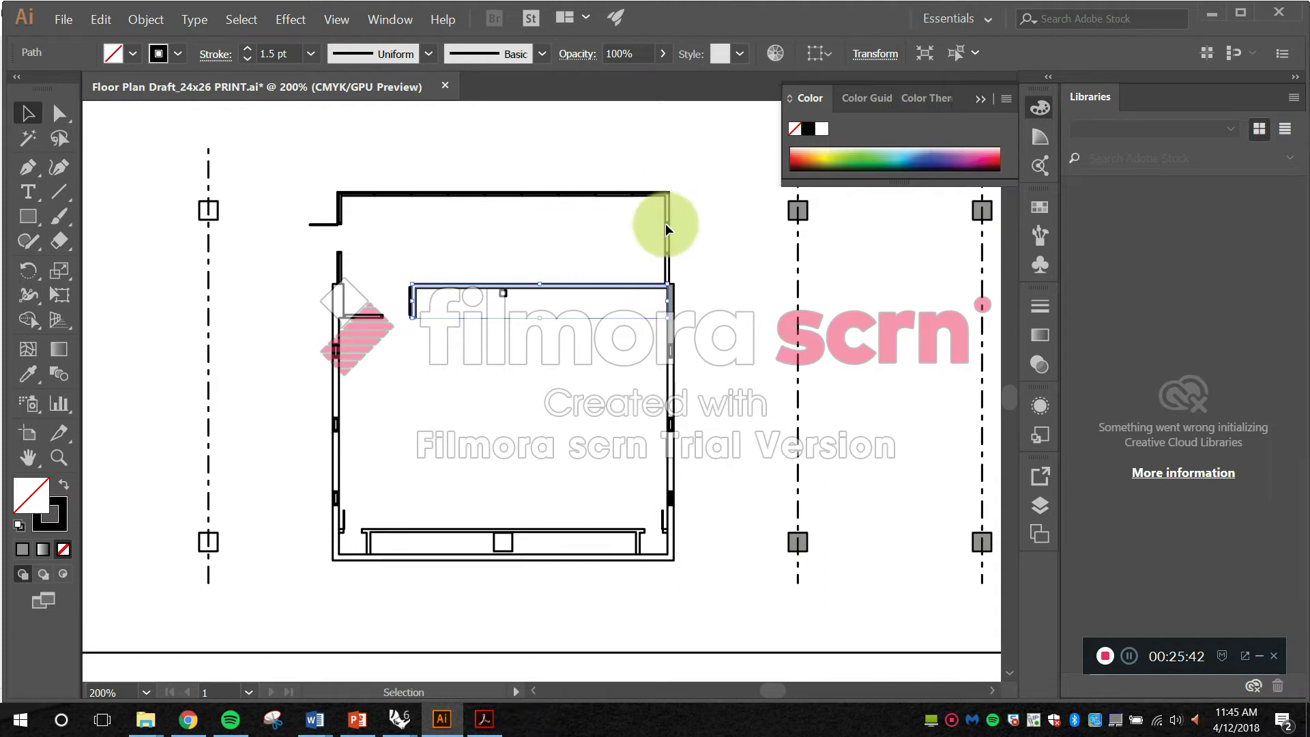
scroll(652, 290, up, 2)
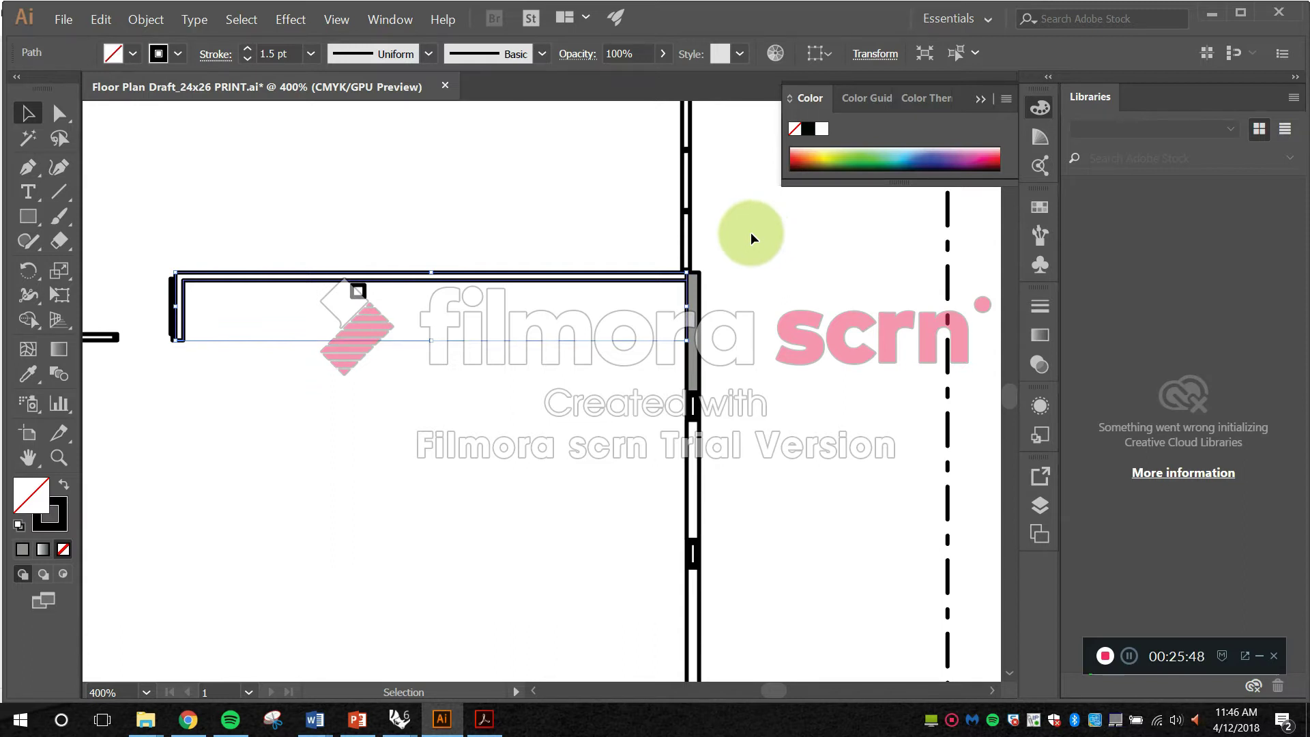
ctrl+click(520, 181)
Step: Switch the floor plan repeatedly between Outline and Preview display modes
key(ctrl+y)
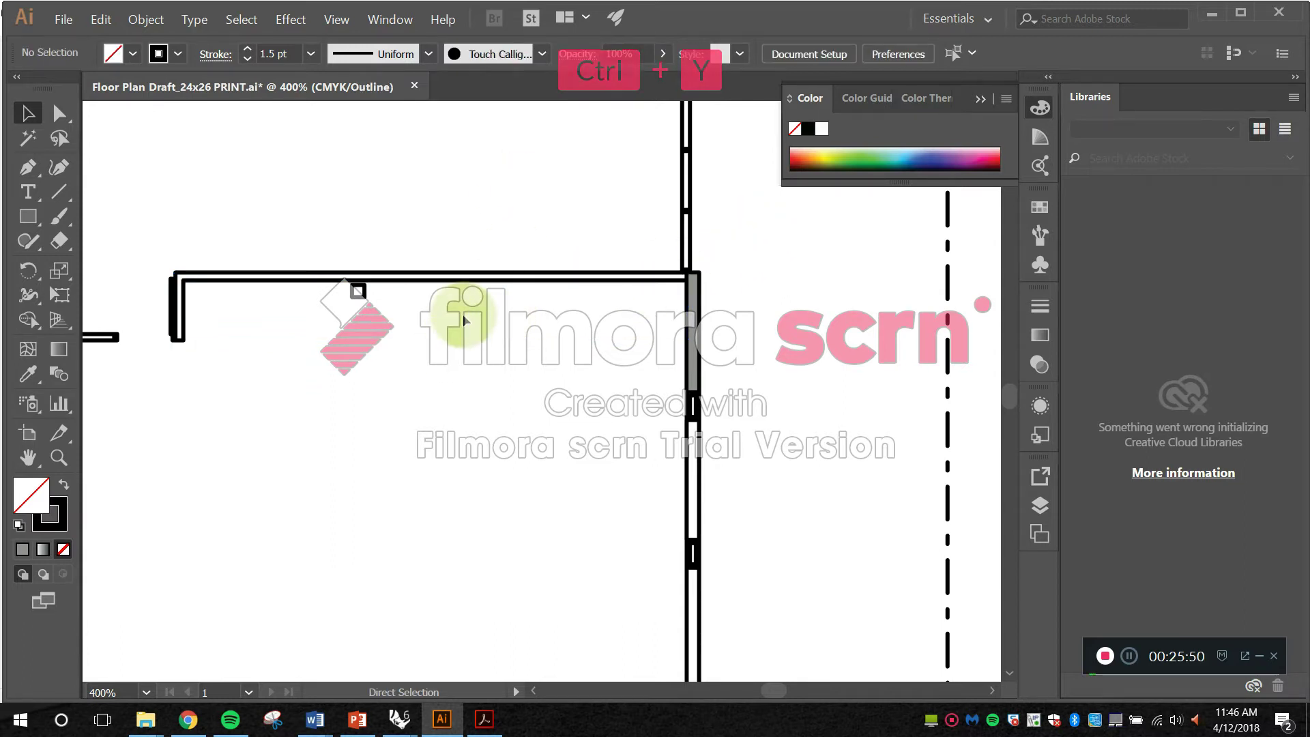
key(ctrl+y)
click(496, 239)
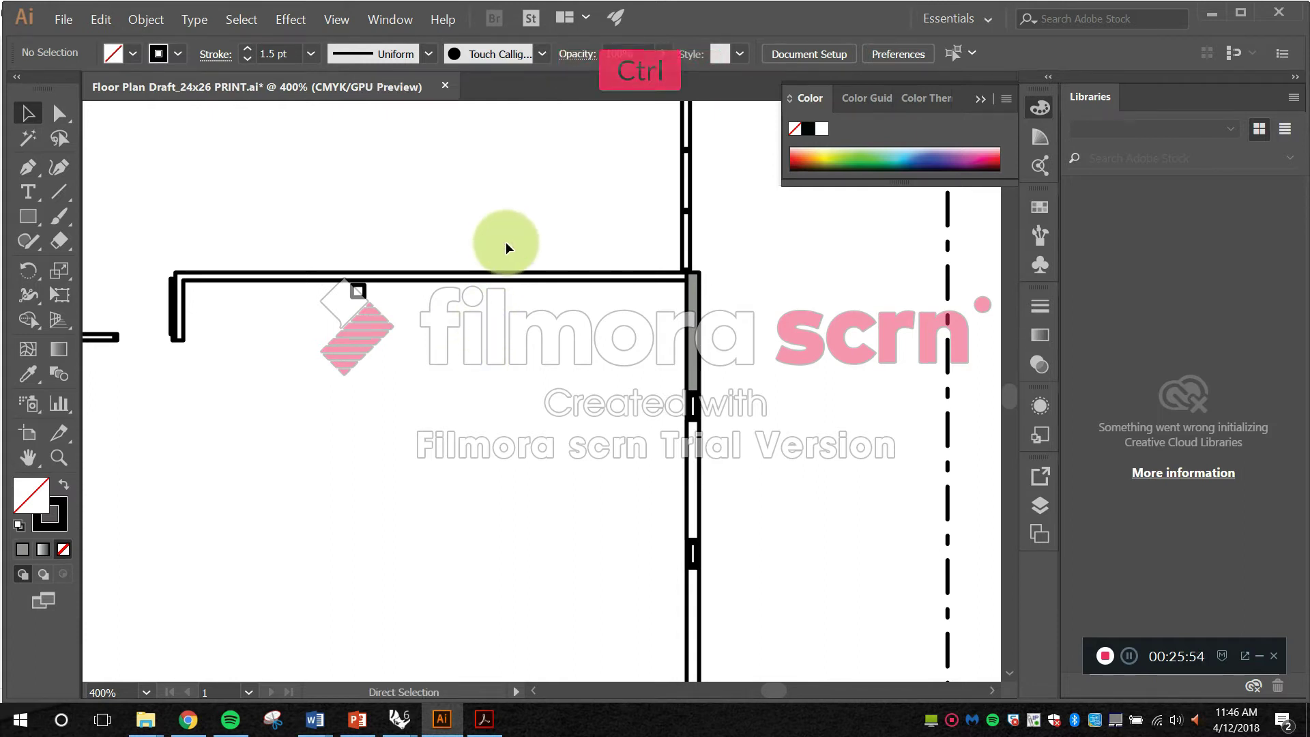
key(ctrl+y)
key(ctrl+y)
key(ctrl+y)
key(ctrl+y)
key(alt)
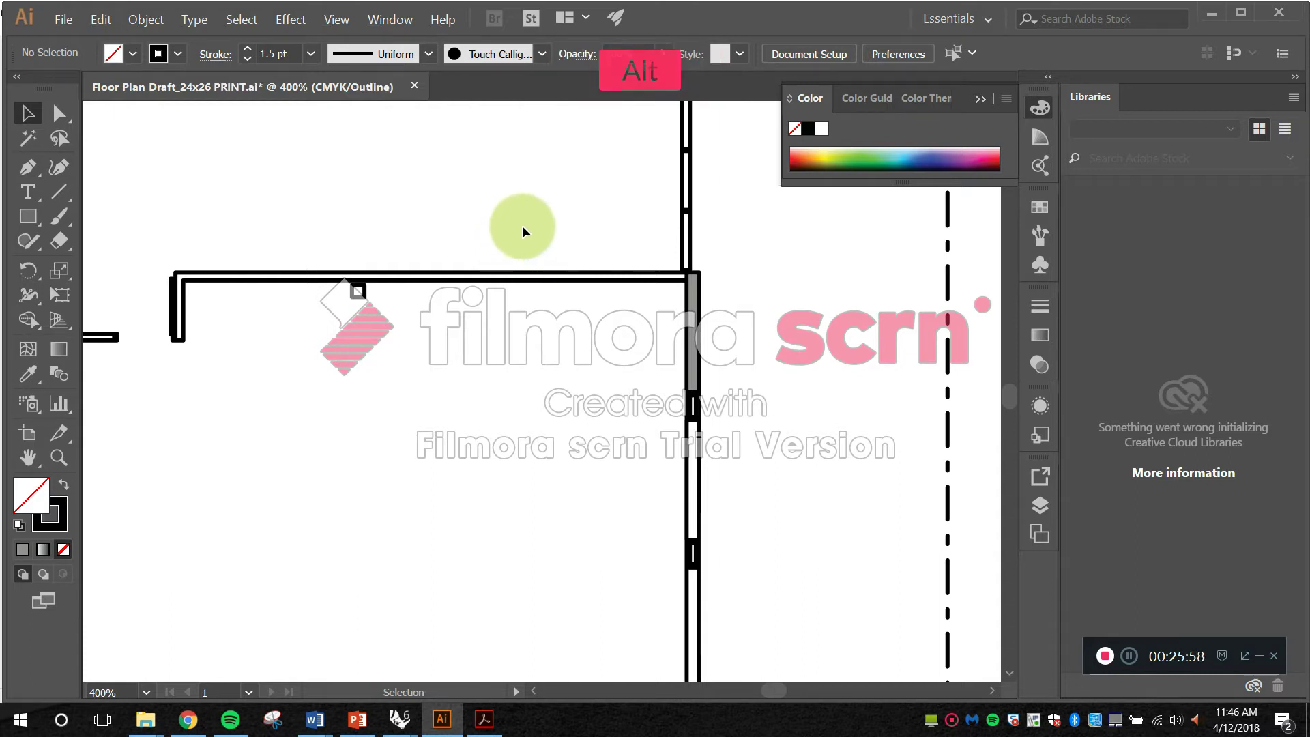
key(ctrl+1)
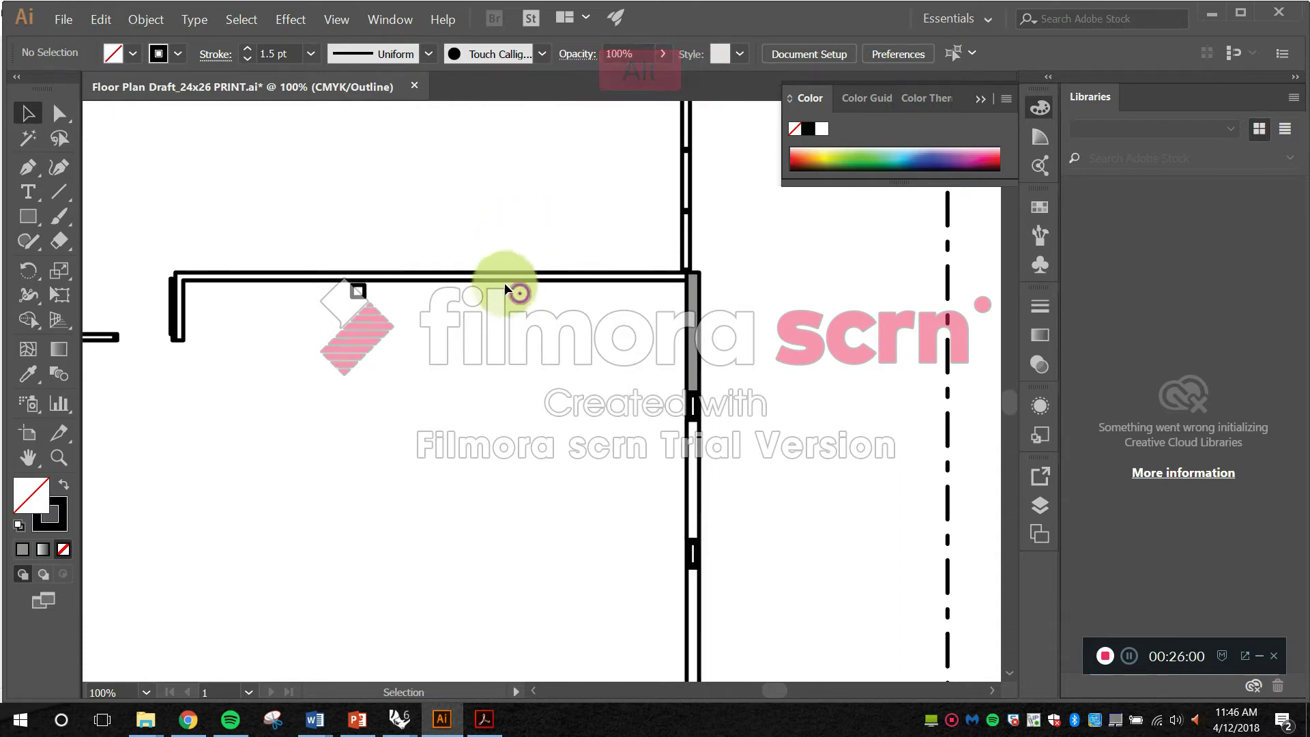
click(59, 112)
key(alt)
scroll(395, 255, down, 2)
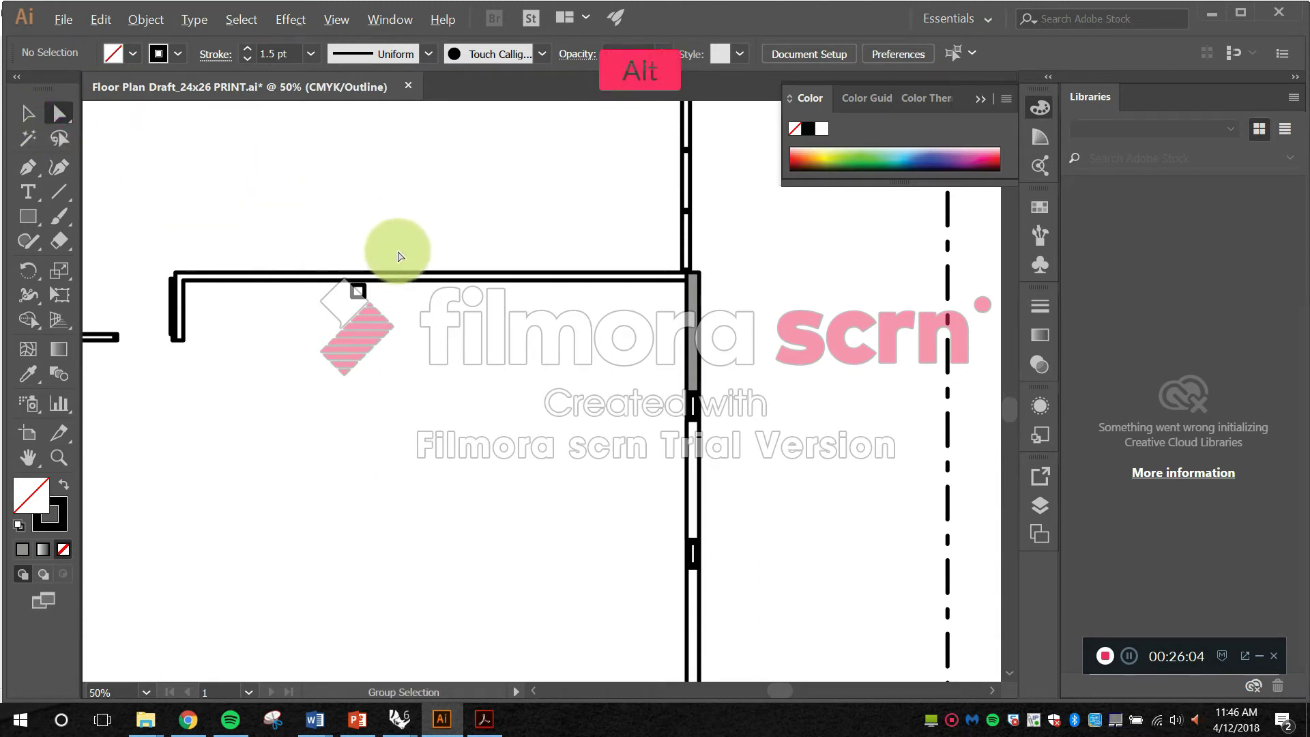
scroll(420, 286, down, 1)
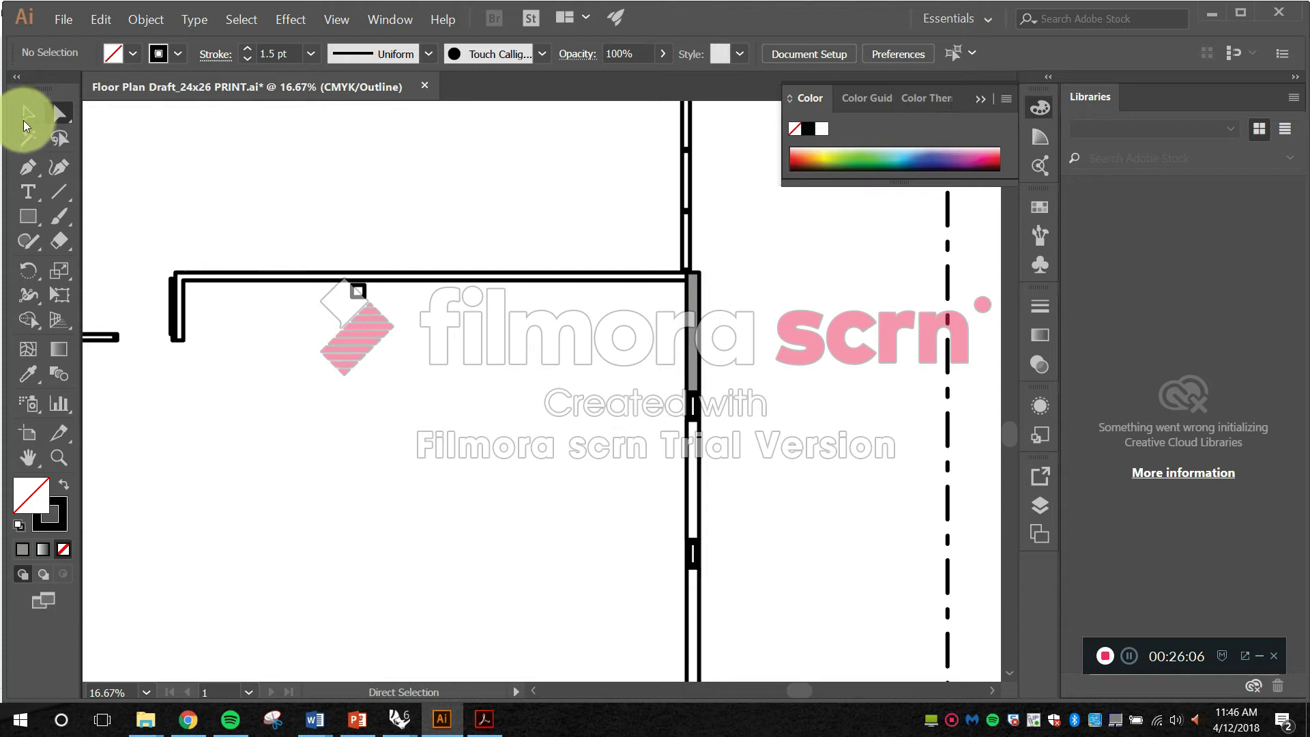
click(28, 114)
key(Escape)
click(460, 209)
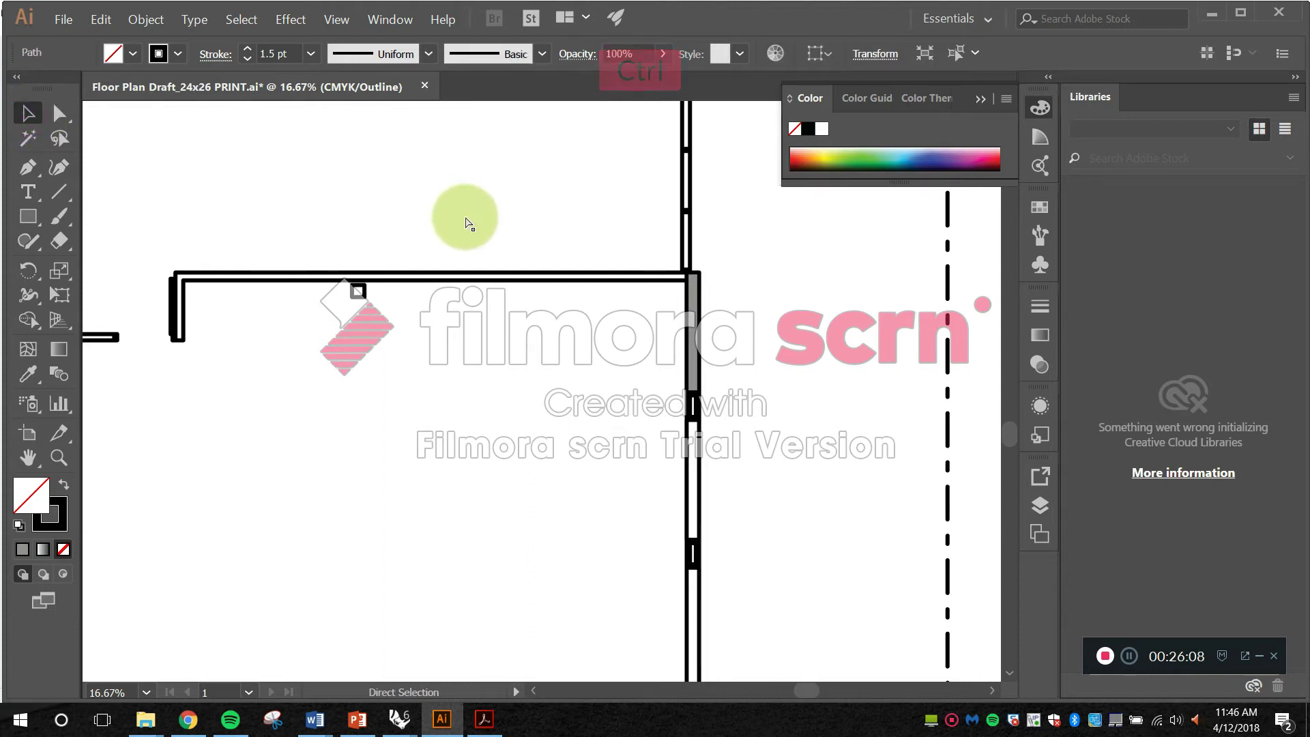
click(35, 161)
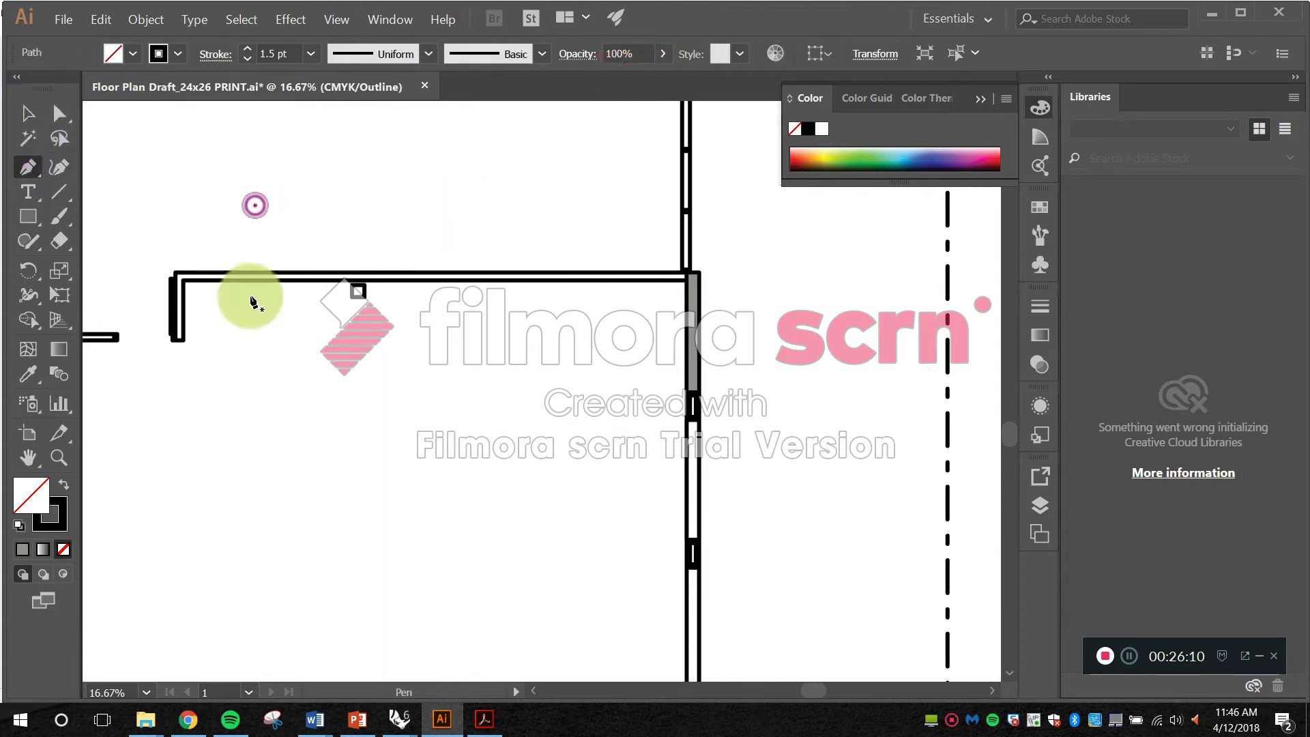
click(24, 113)
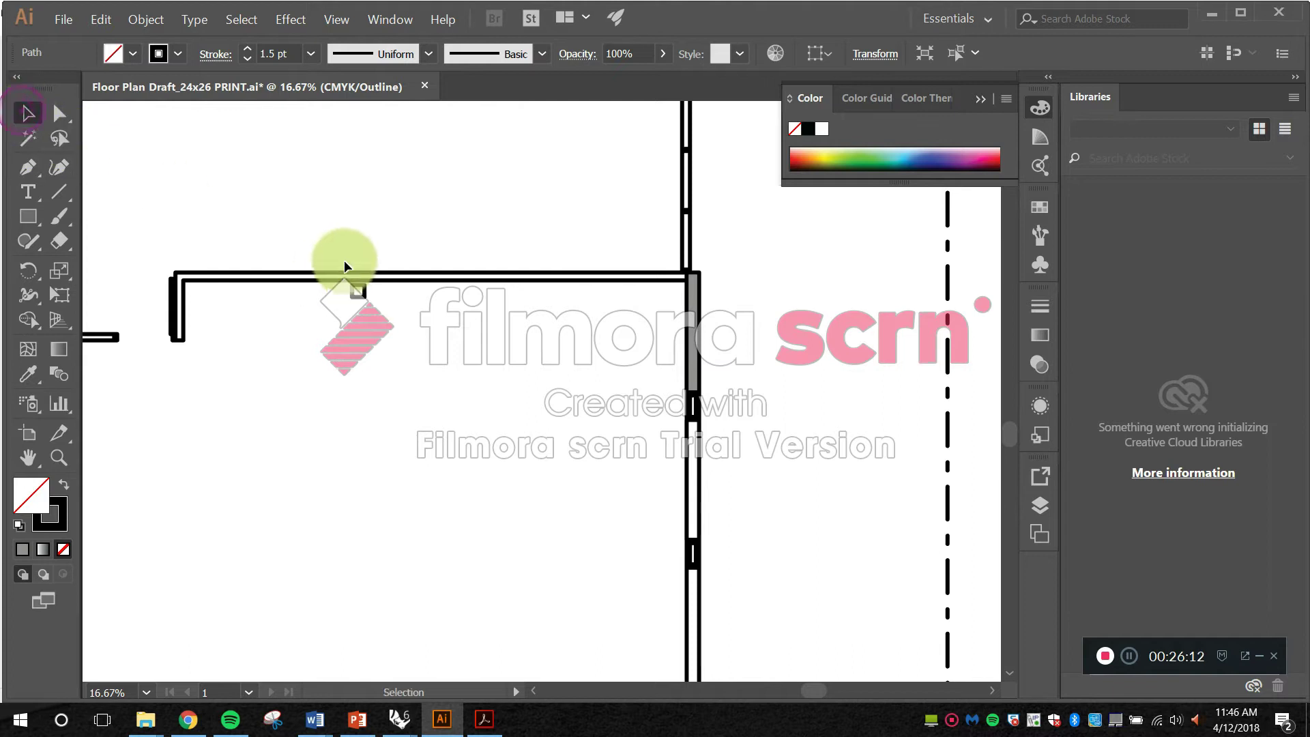
click(354, 298)
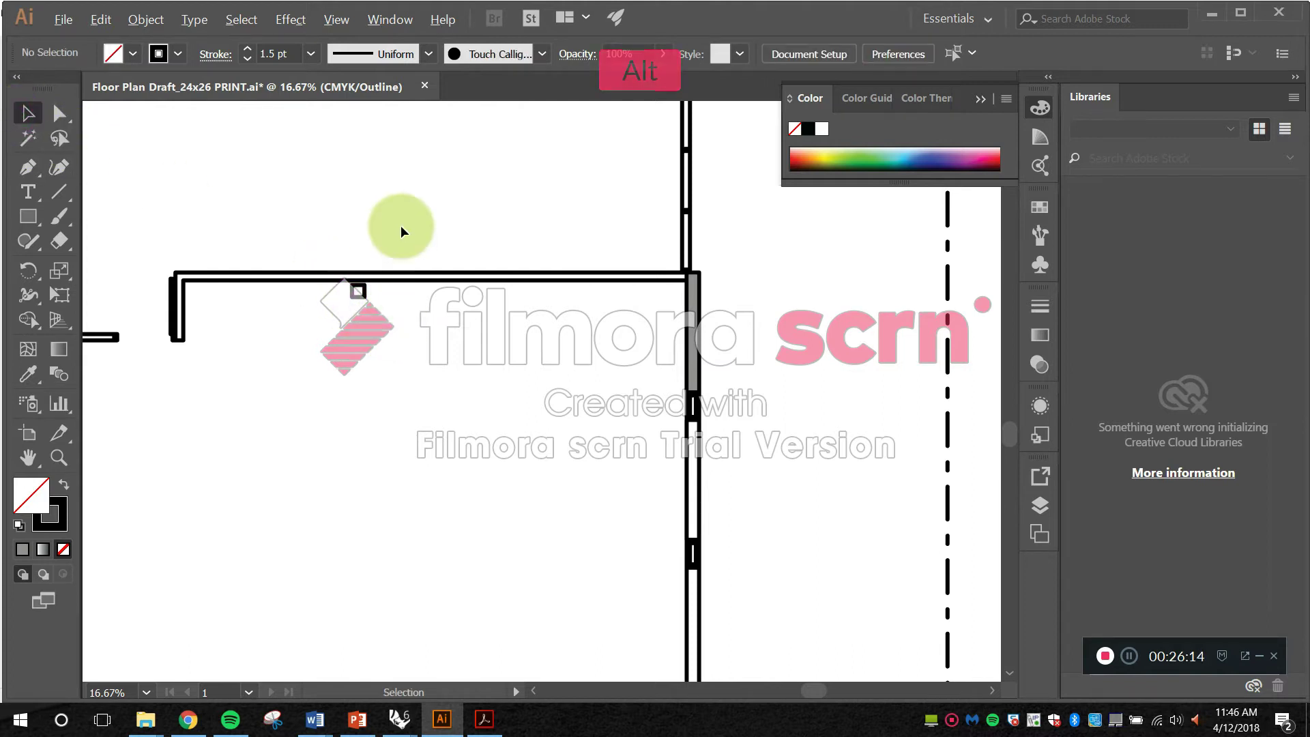
scroll(402, 225, down, 2)
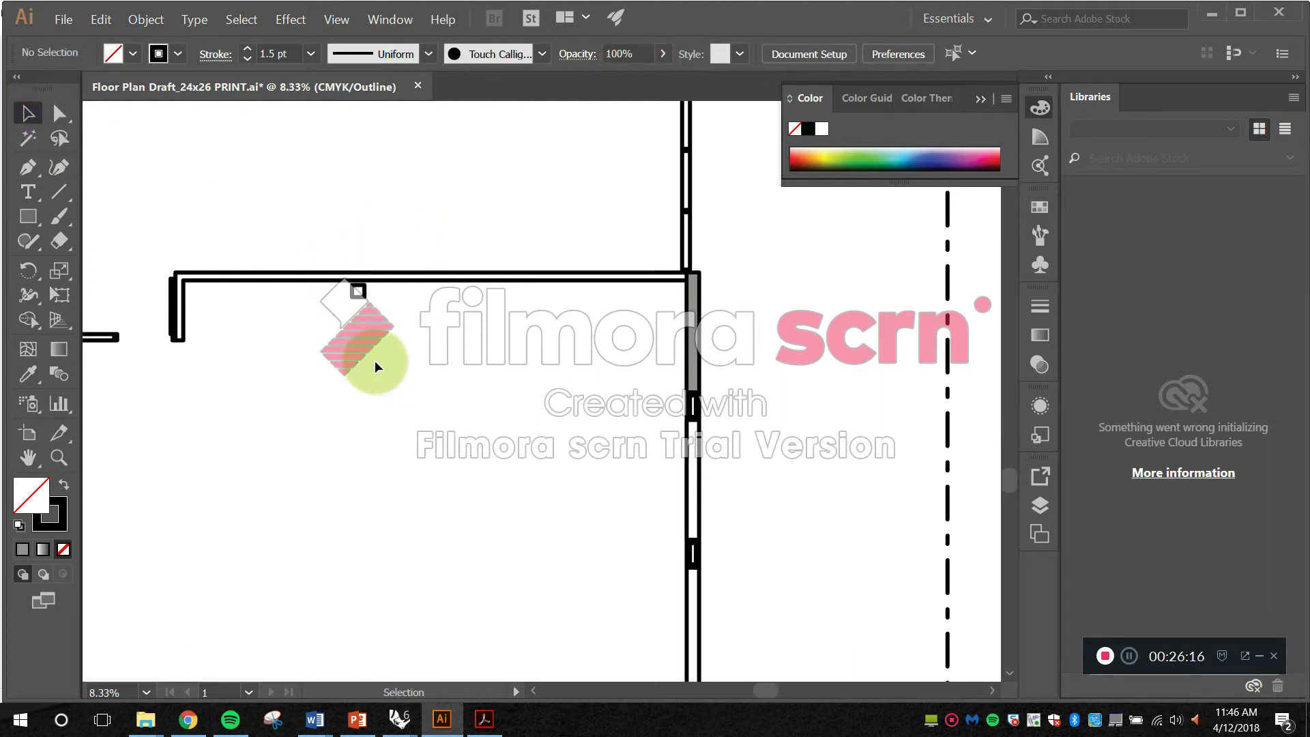
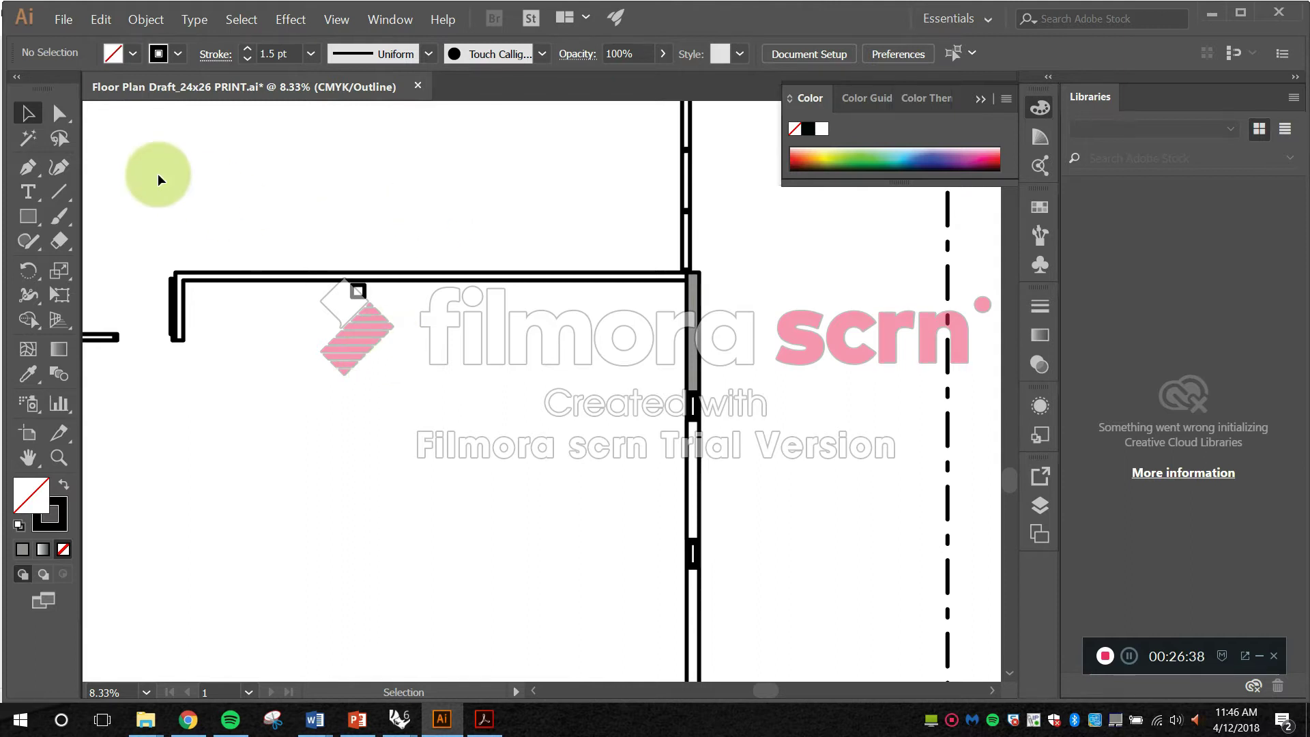
click(226, 282)
scroll(222, 300, down, 3)
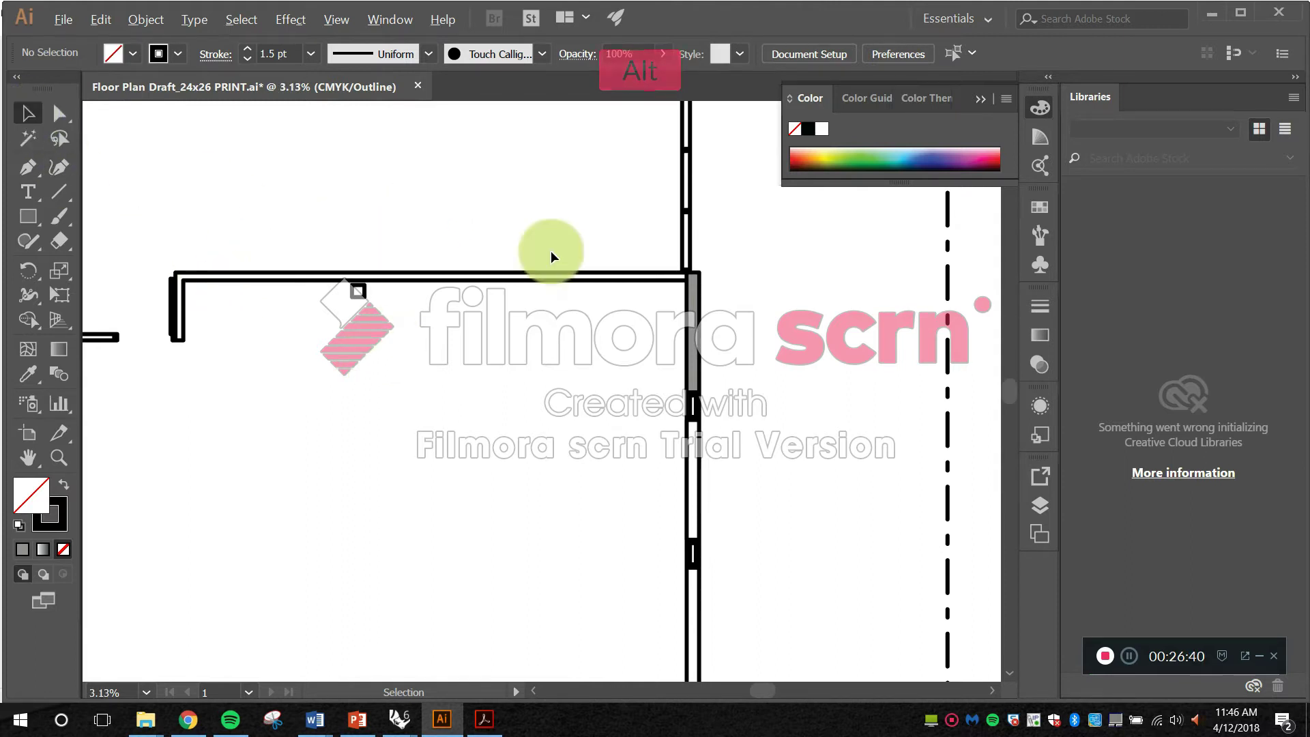
Step: Quit Illustrator and discard the unsaved changes to Floor Plan Draft_24x26 PRINT.ai
click(418, 85)
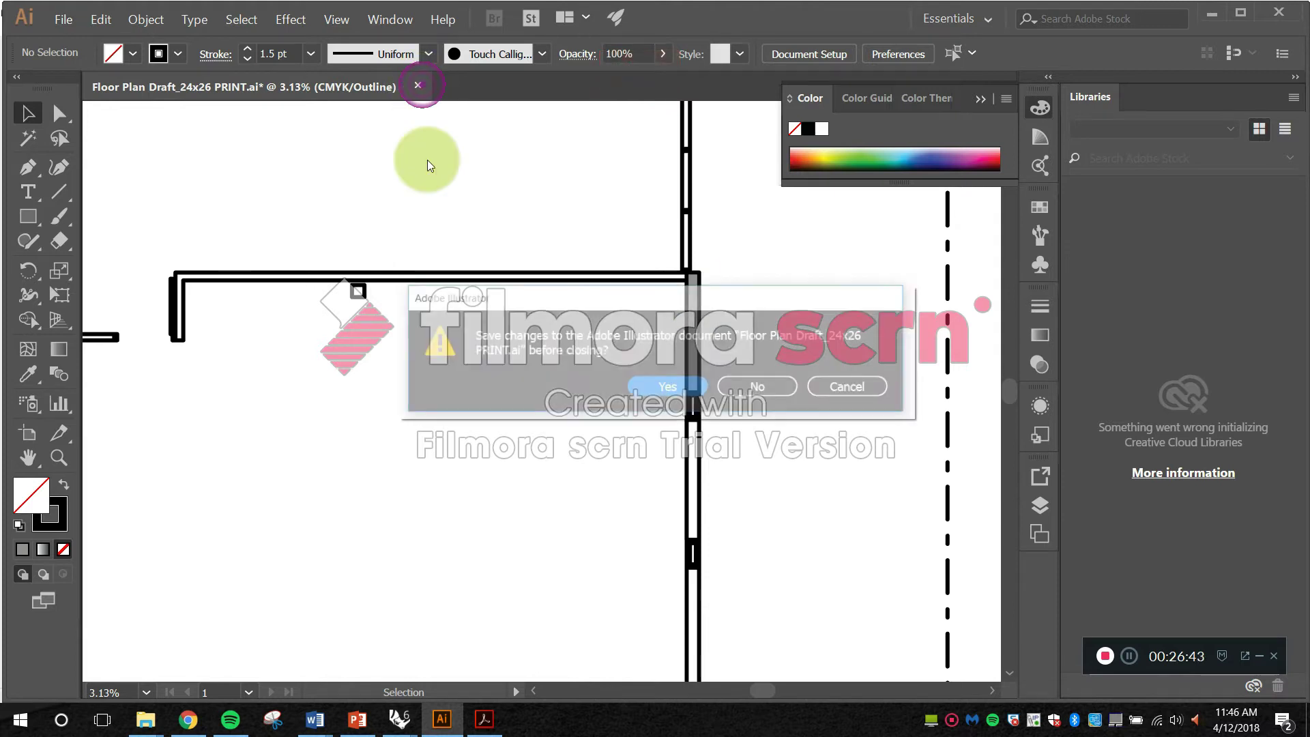
click(838, 393)
key(alt)
key(super)
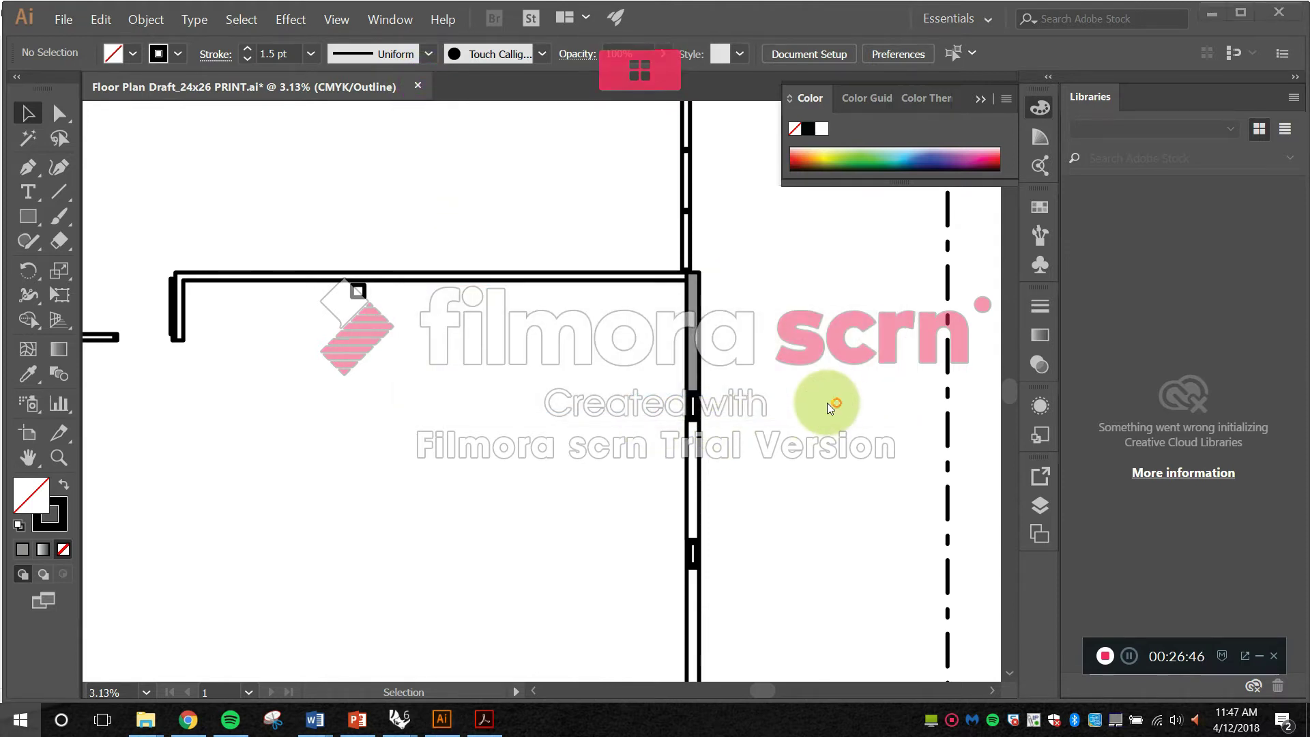
alt+click(827, 403)
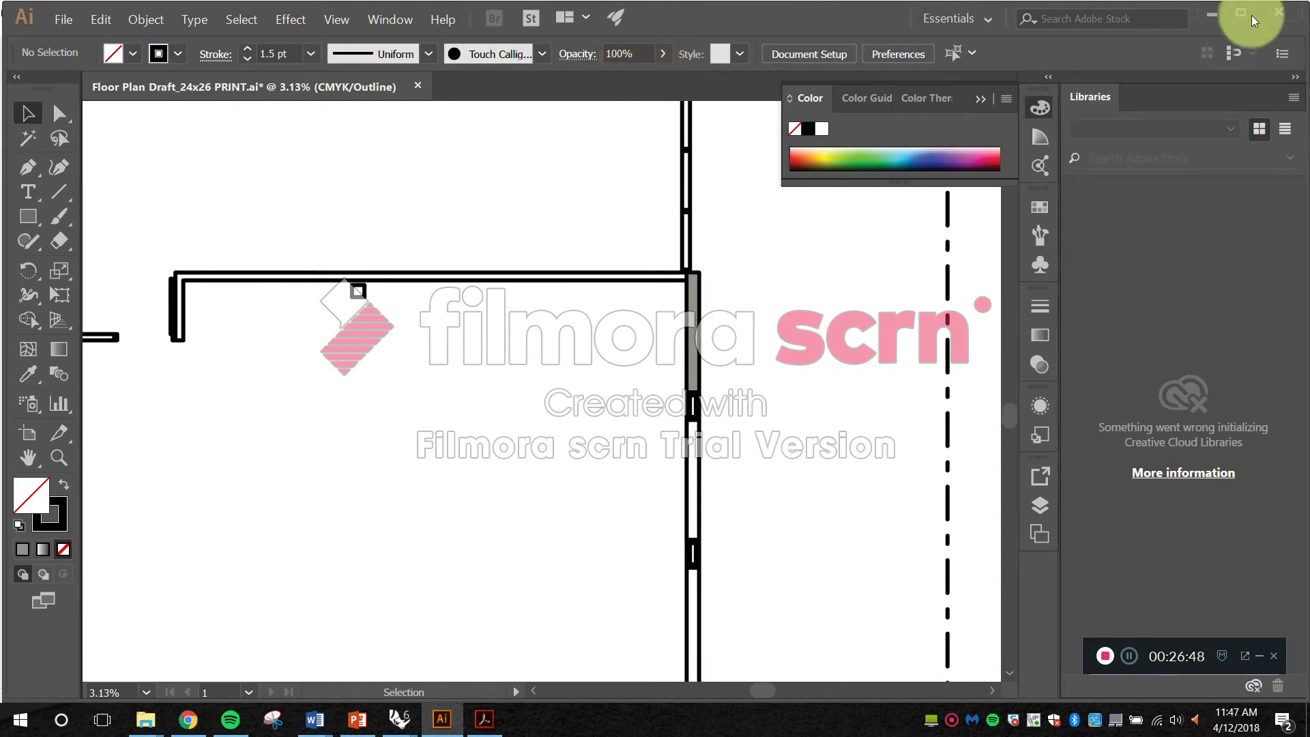
click(1278, 15)
click(782, 390)
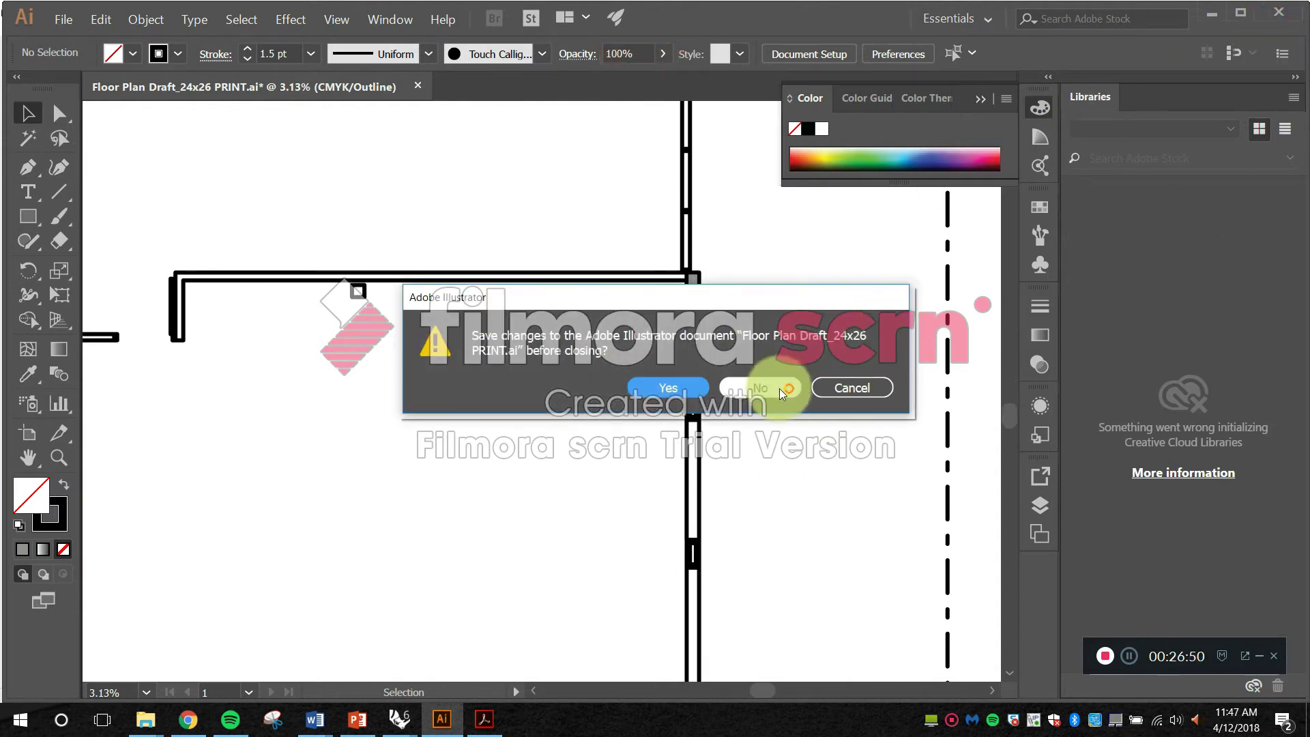
click(688, 393)
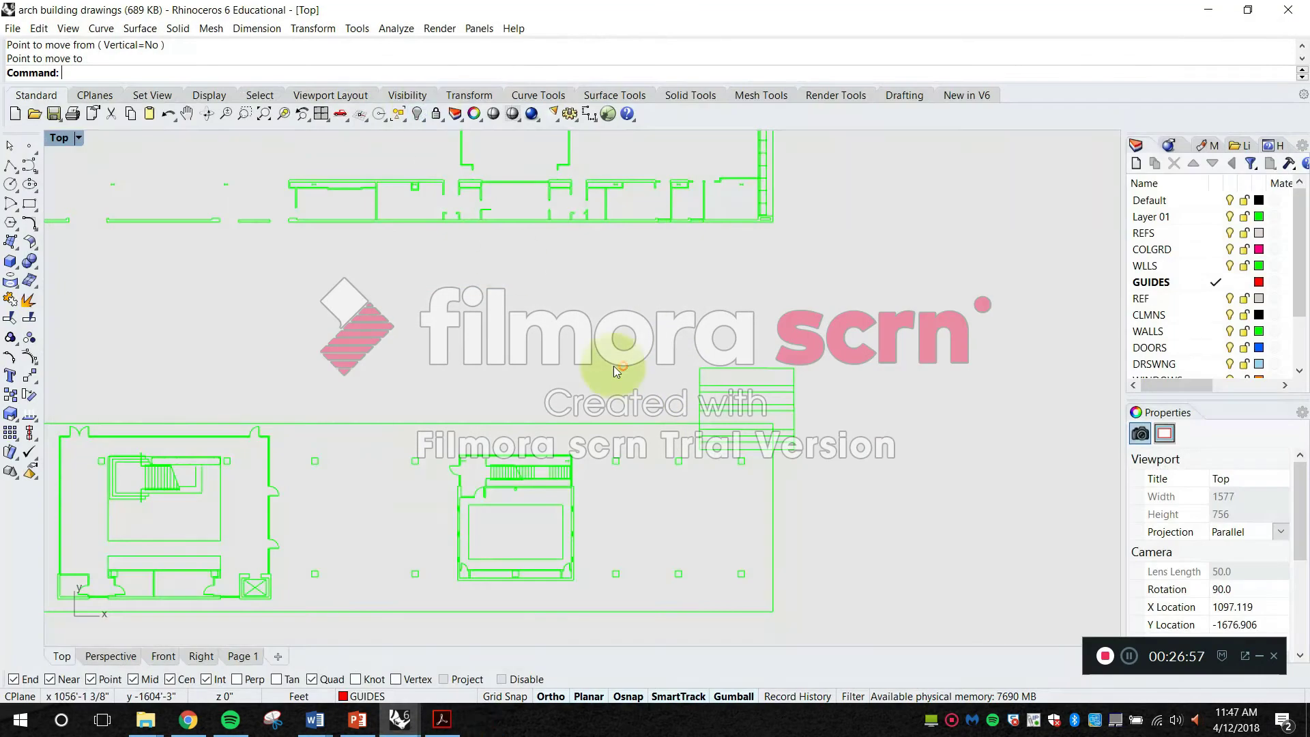
Step: Minimize Rhino and relaunch Adobe Illustrator CC 2017
click(1208, 10)
click(20, 720)
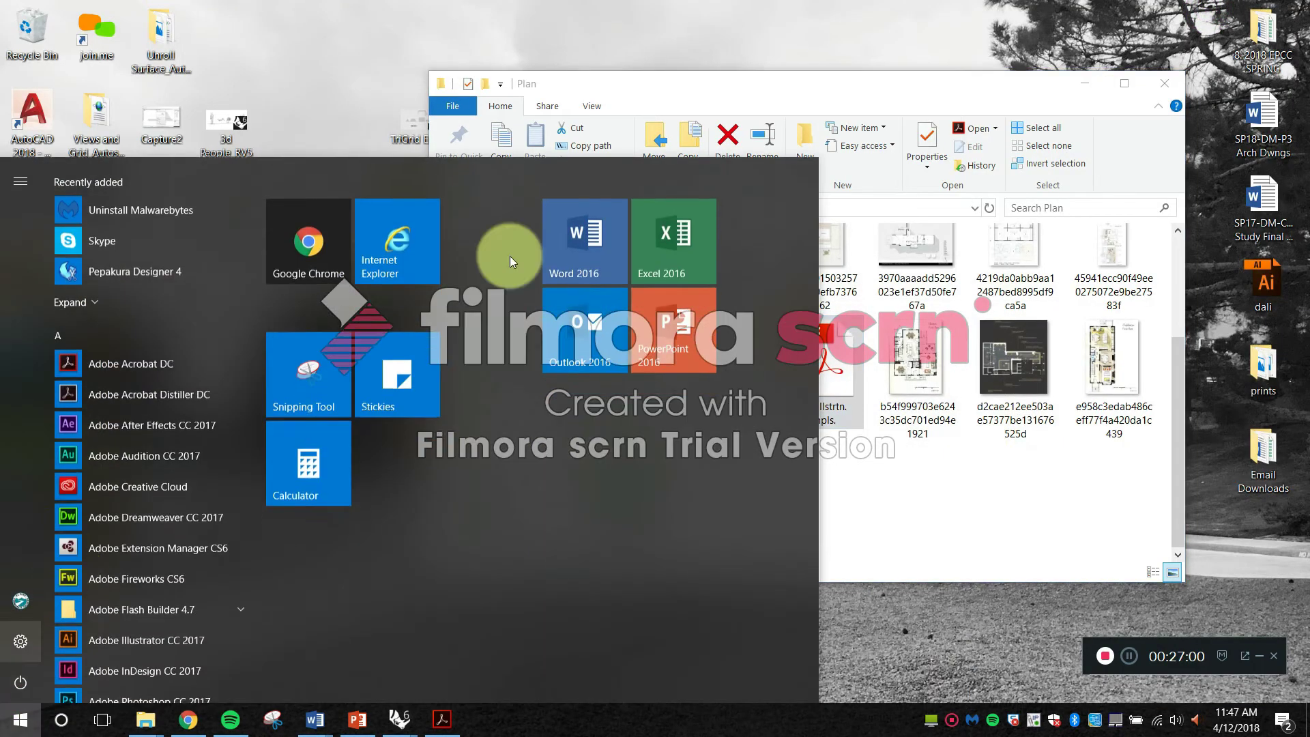
click(125, 636)
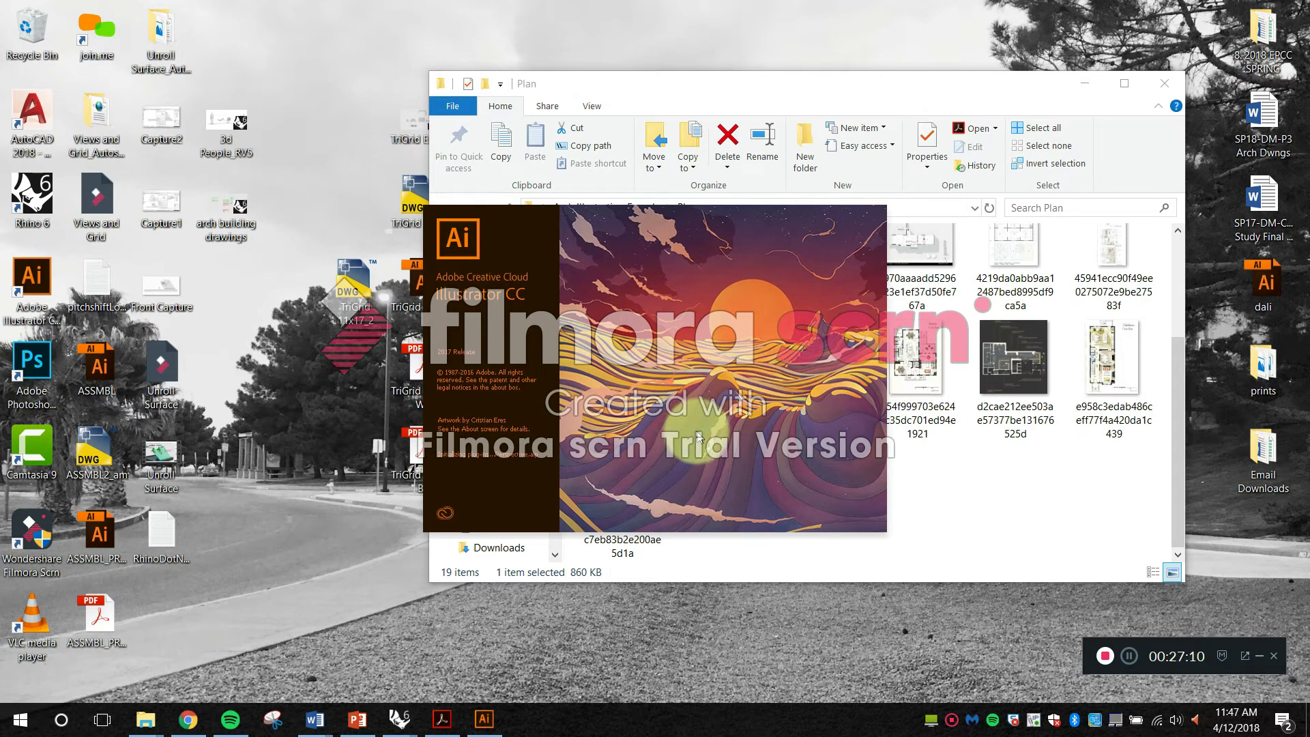
Step: Switch to Rhino and delete the rectangle with horizontal lines overlapping the upper right corner of the lower plan's outer boundary
click(406, 722)
click(497, 658)
drag(427, 499, 589, 493)
drag(732, 503, 699, 429)
scroll(701, 435, up, 10)
scroll(587, 461, down, 8)
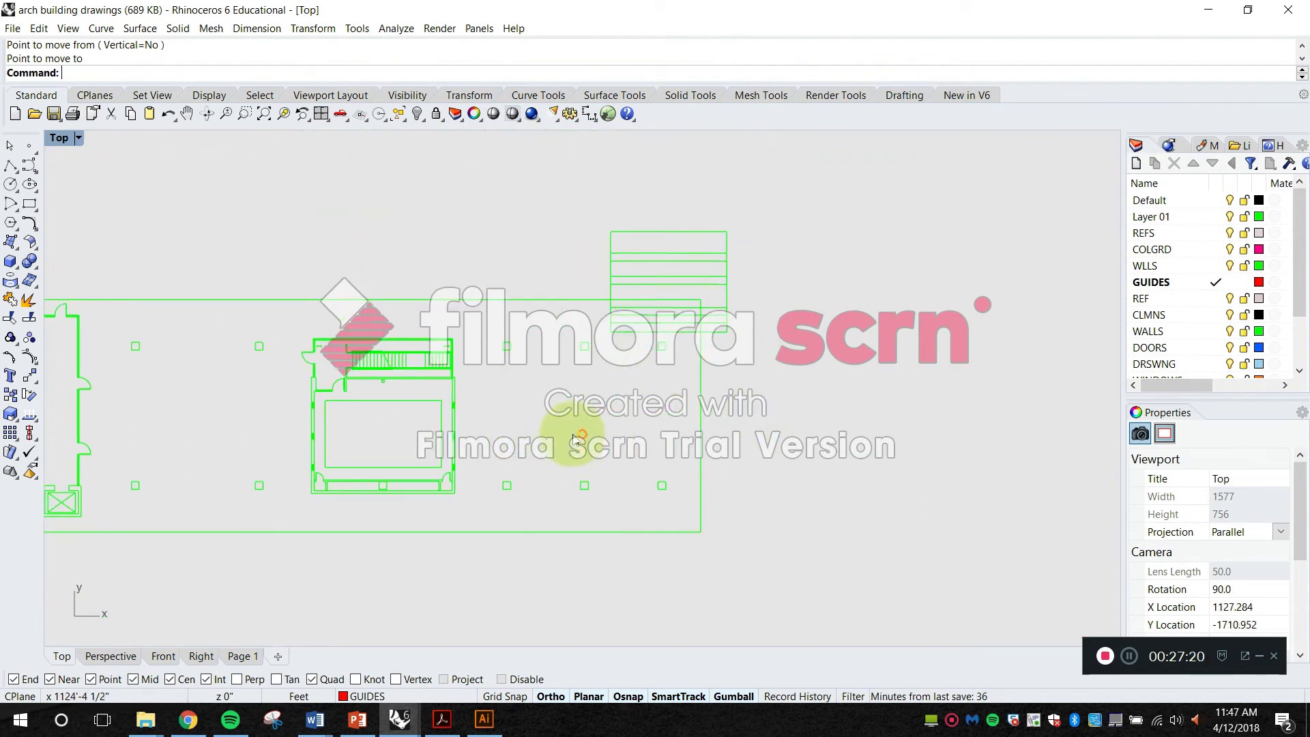
scroll(573, 435, up, 4)
key(Escape)
drag(628, 403, 607, 506)
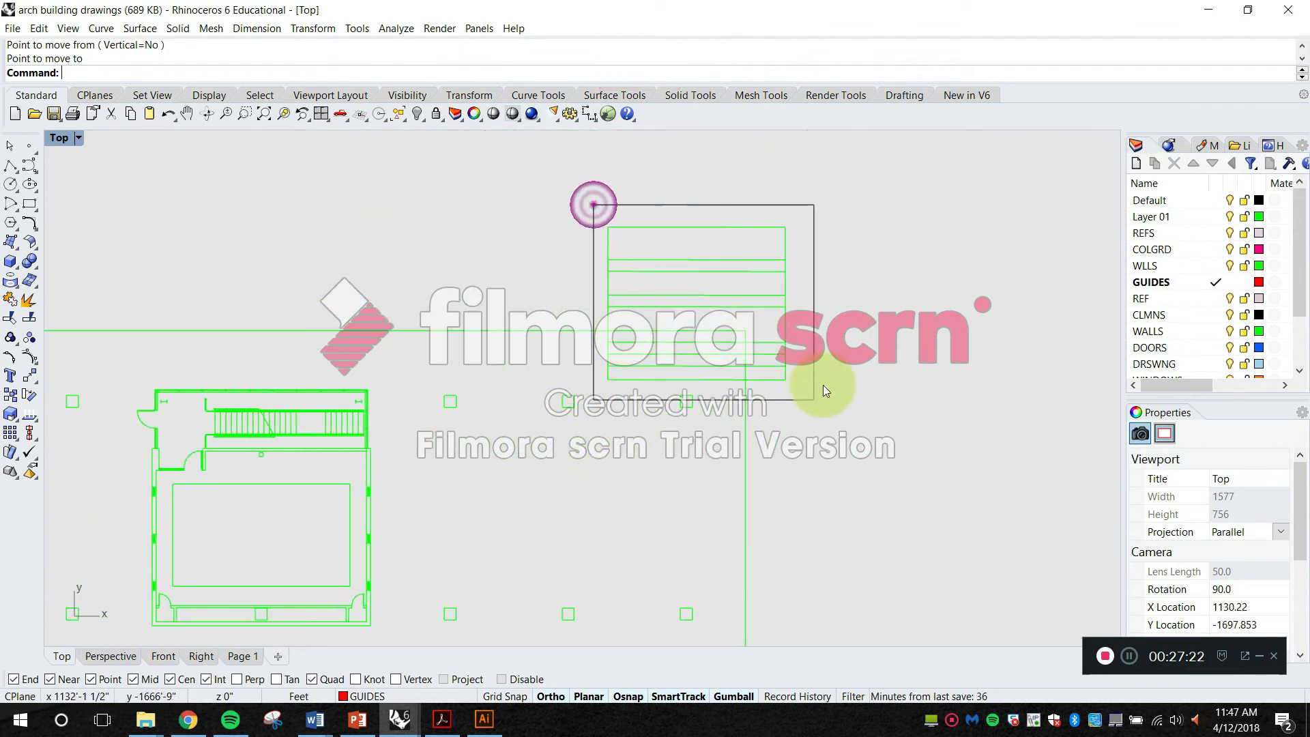
drag(823, 385, 826, 383)
key(Delete)
key(Escape)
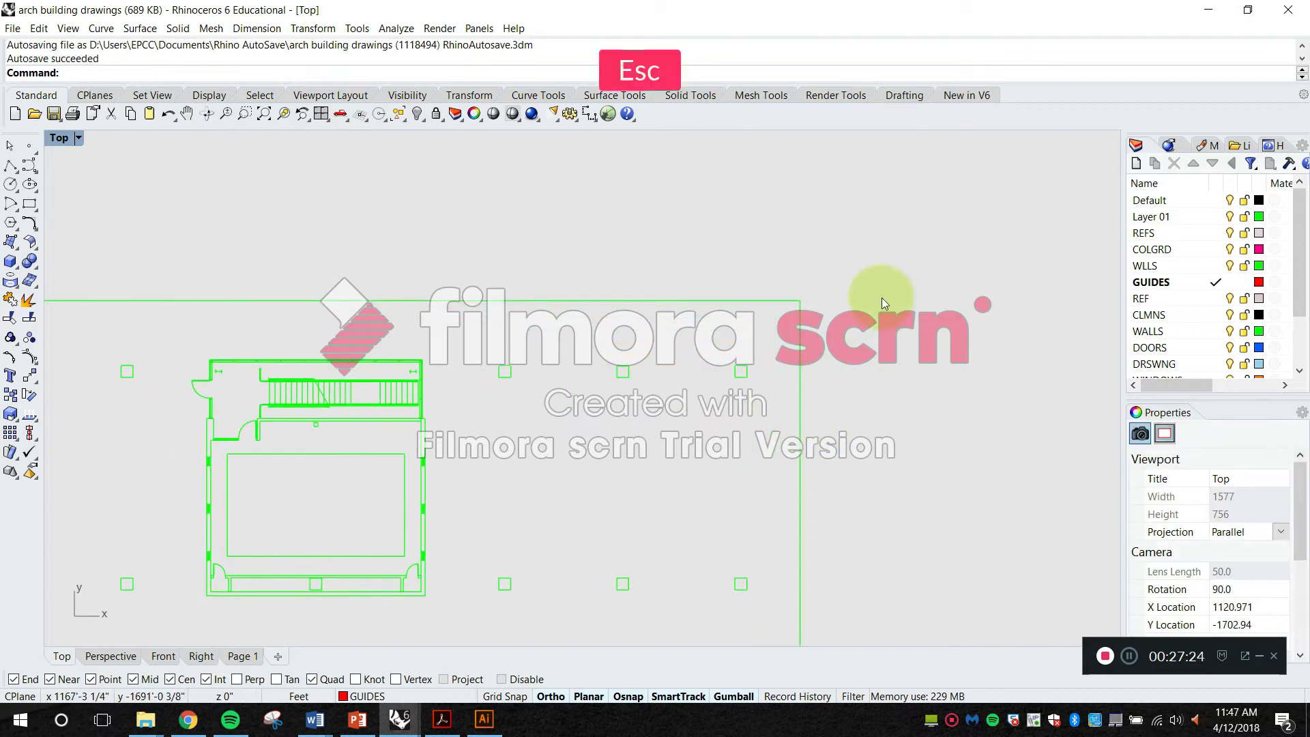
Step: Create a new layer named OVRHD at the end of the layer list
scroll(1222, 296, down, 2)
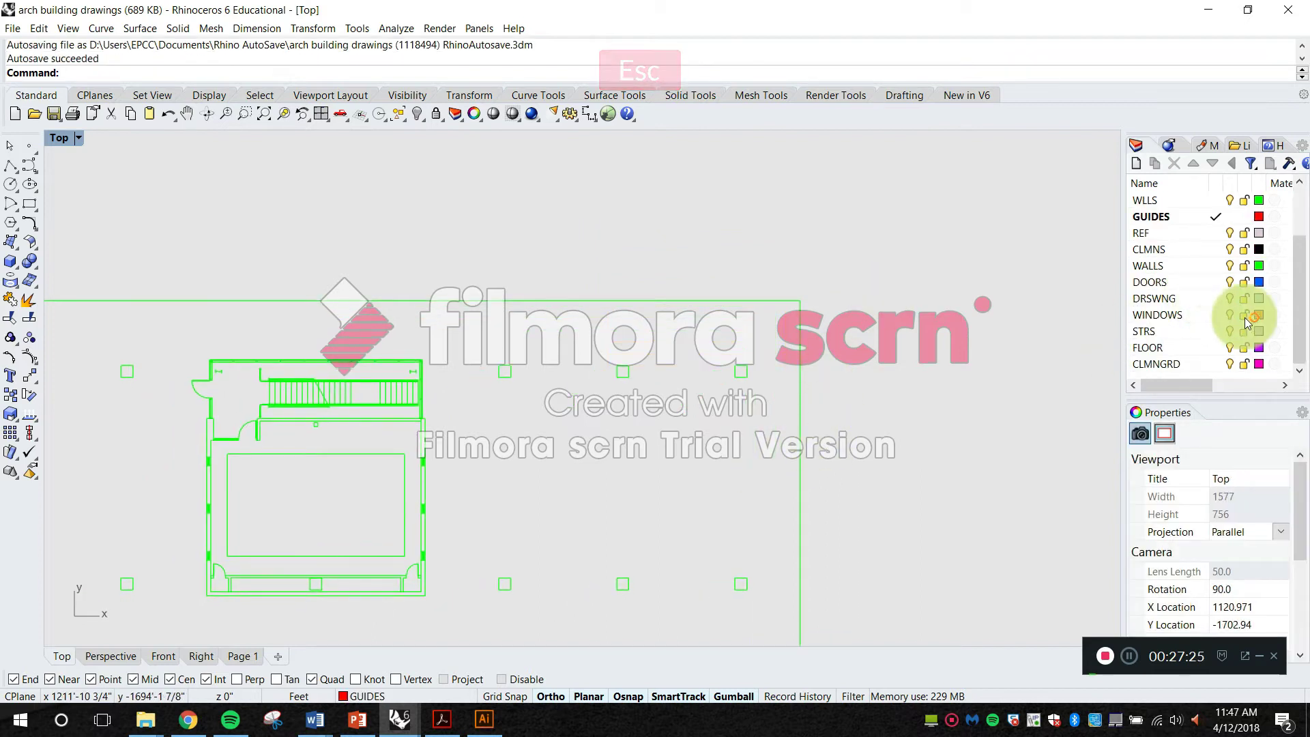
click(1130, 163)
key(Caps_Lock)
text(OVR)
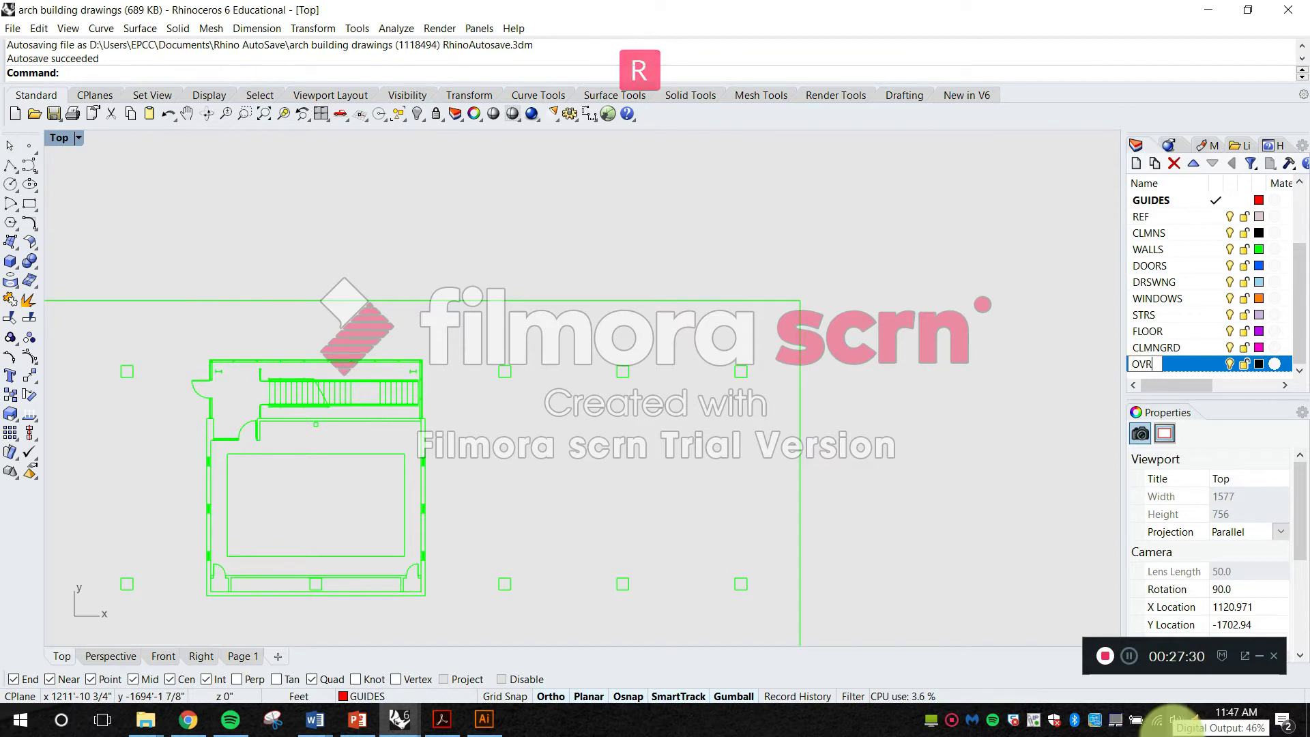
text(HD)
key(Return)
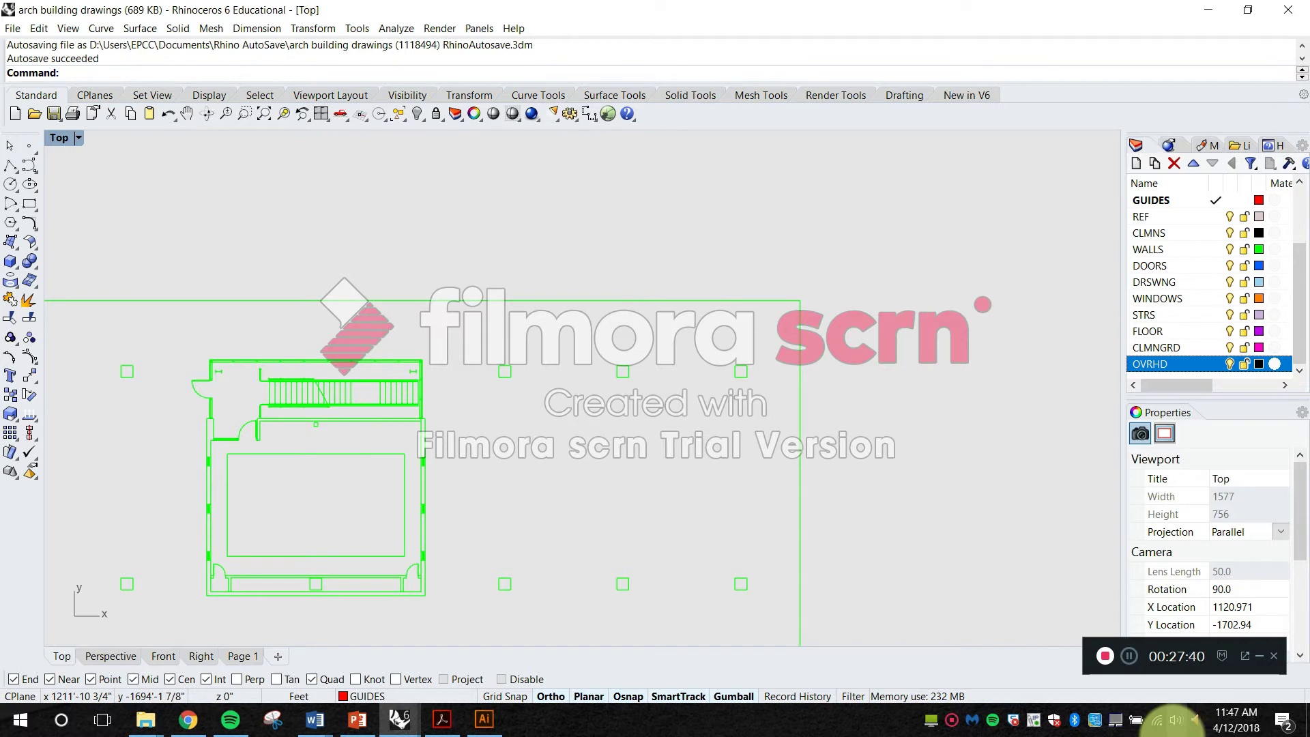
key(Escape)
scroll(910, 387, down, 2)
click(863, 333)
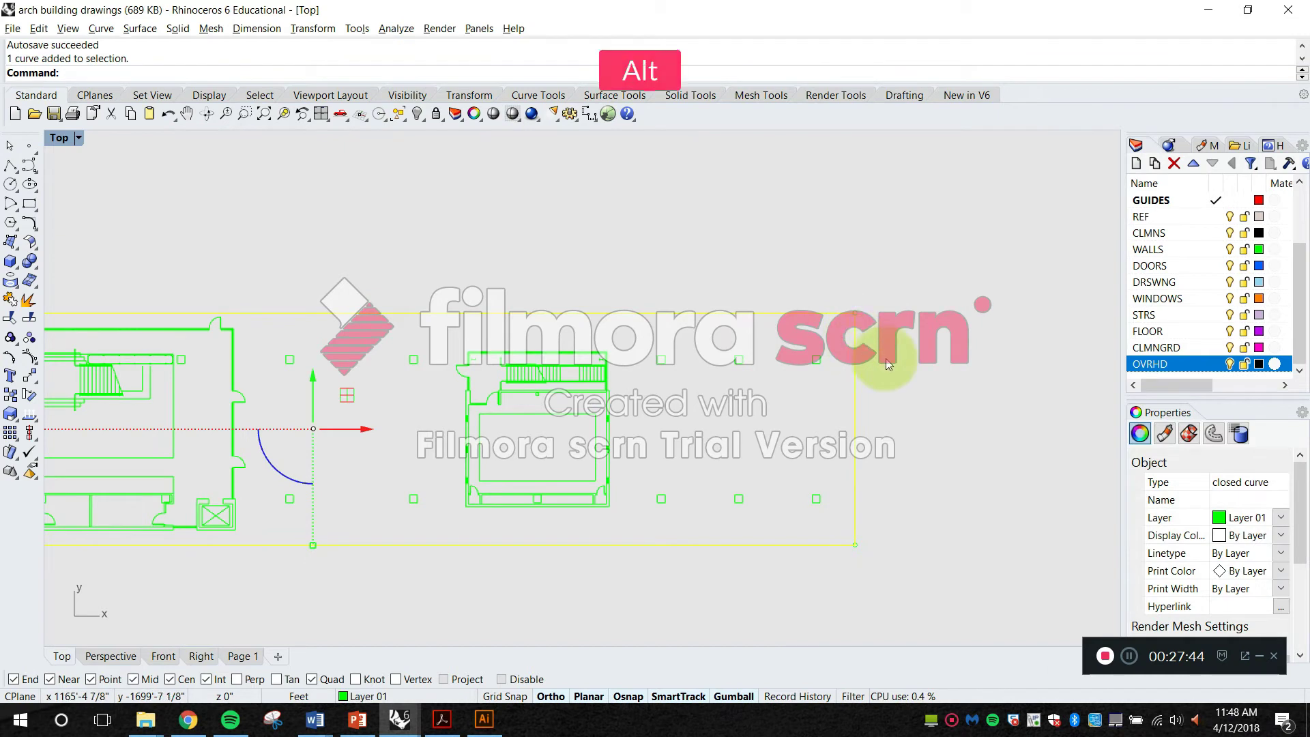
scroll(887, 359, up, 2)
key(alt+space)
key(space)
drag(965, 400, 775, 306)
key(Escape)
Step: Set the OVRHD layer's color to Dark Gray
click(1161, 364)
click(1259, 365)
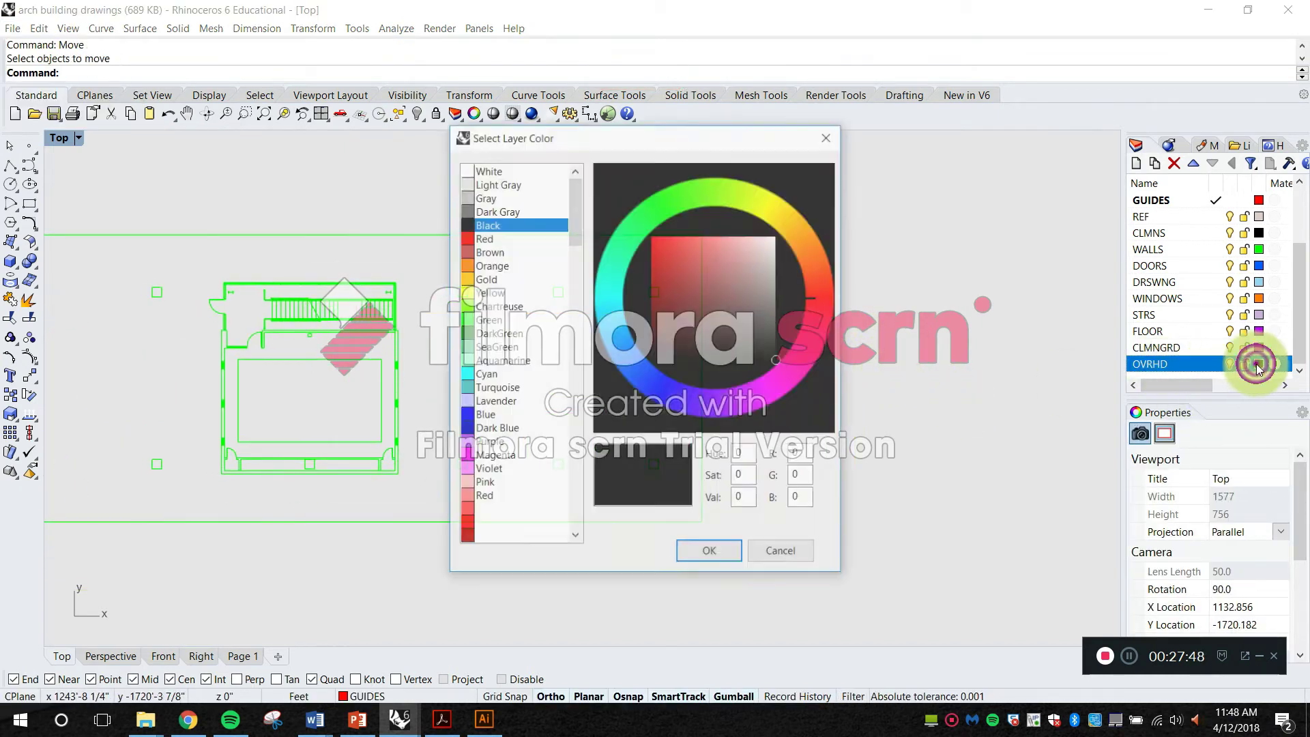
click(498, 210)
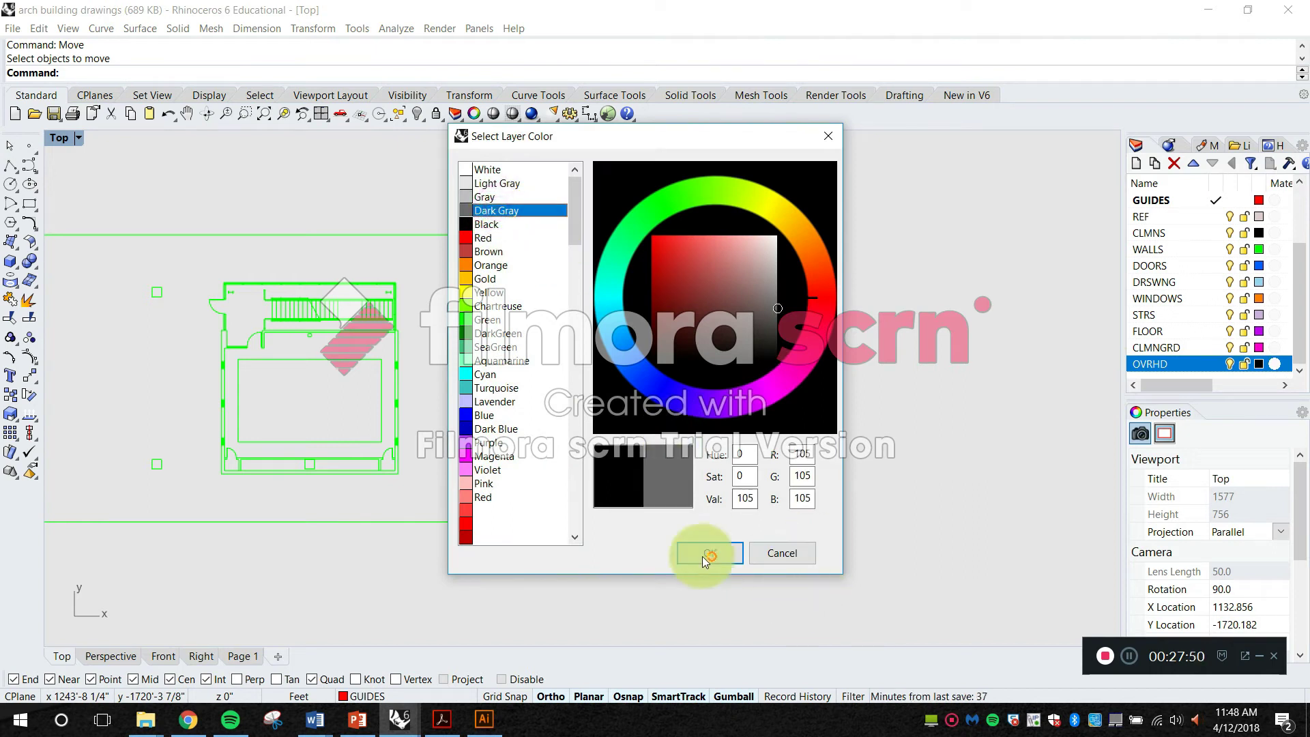
click(723, 550)
Step: Assign the lower plan's large outer boundary rectangle to the OVRHD layer
key(Escape)
drag(775, 381, 797, 447)
drag(767, 325, 669, 271)
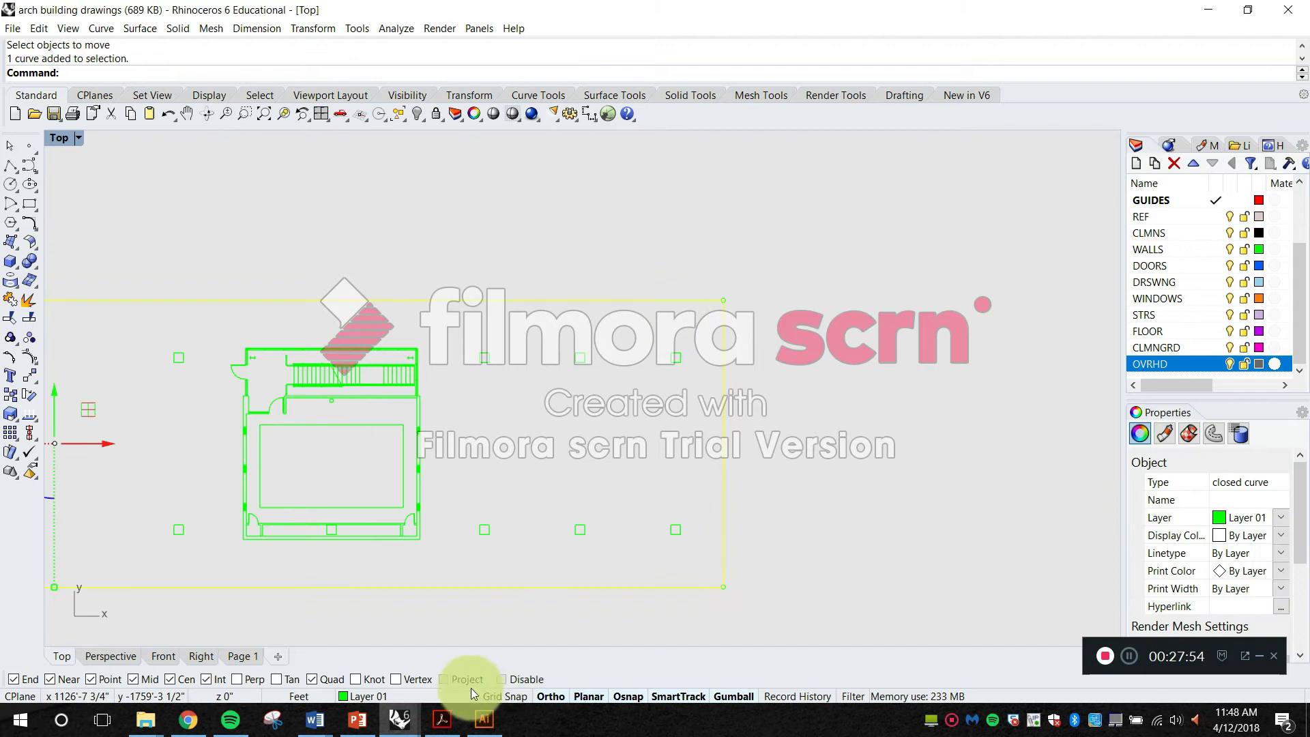
click(421, 694)
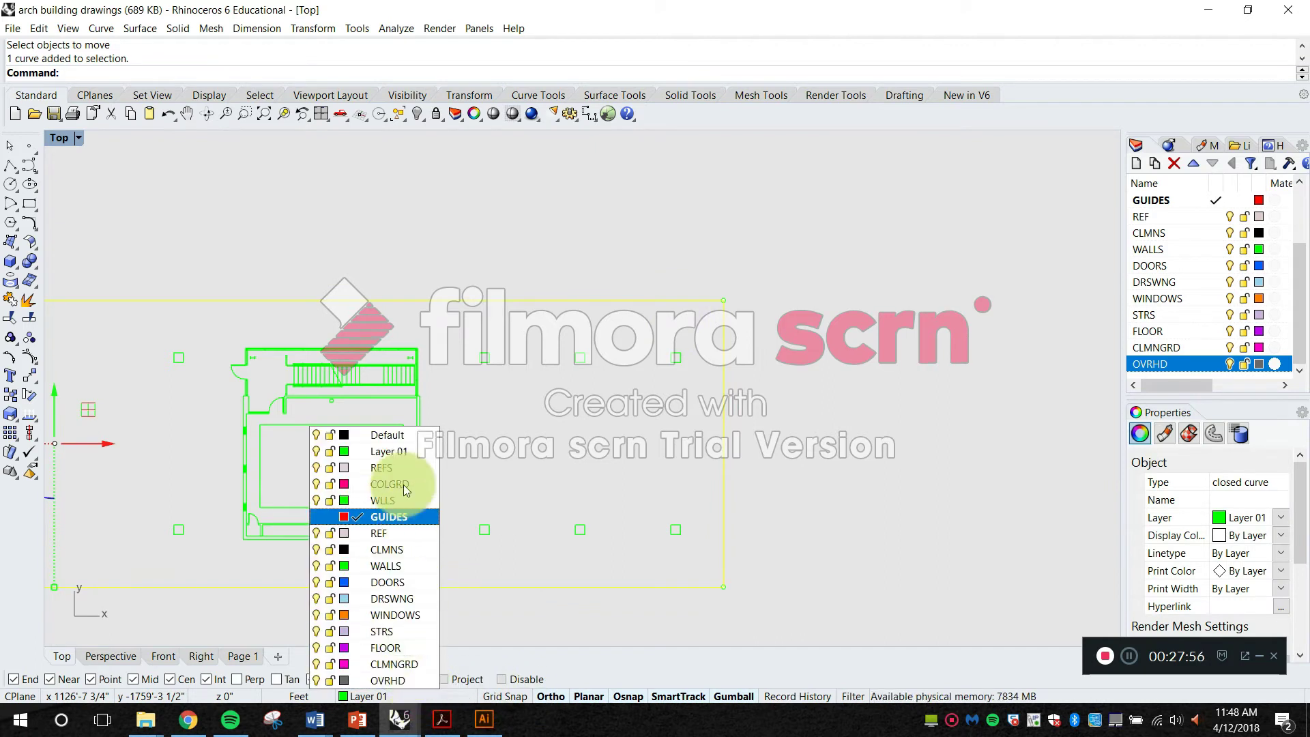
click(396, 681)
key(Escape)
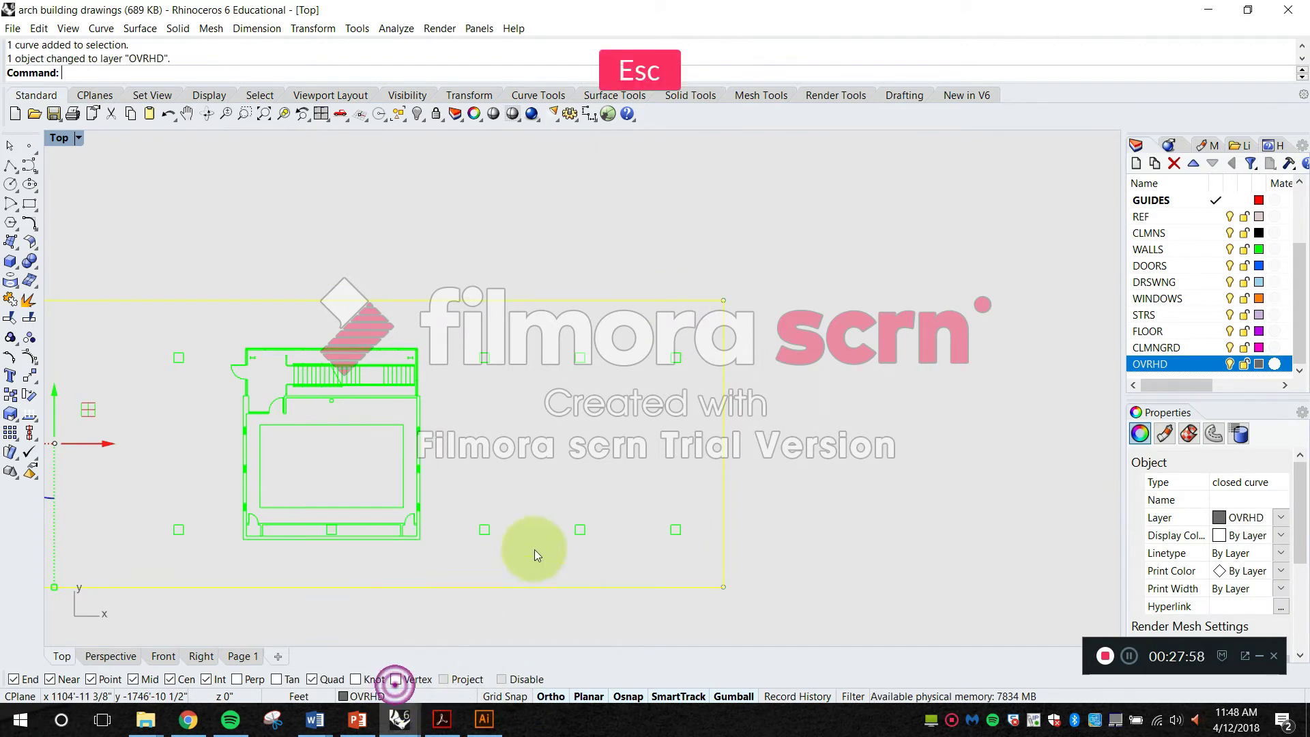
Step: Assign the six column squares right of the enclosed stair room to the CLMNS layer
scroll(560, 409, up, 1)
drag(417, 310, 789, 602)
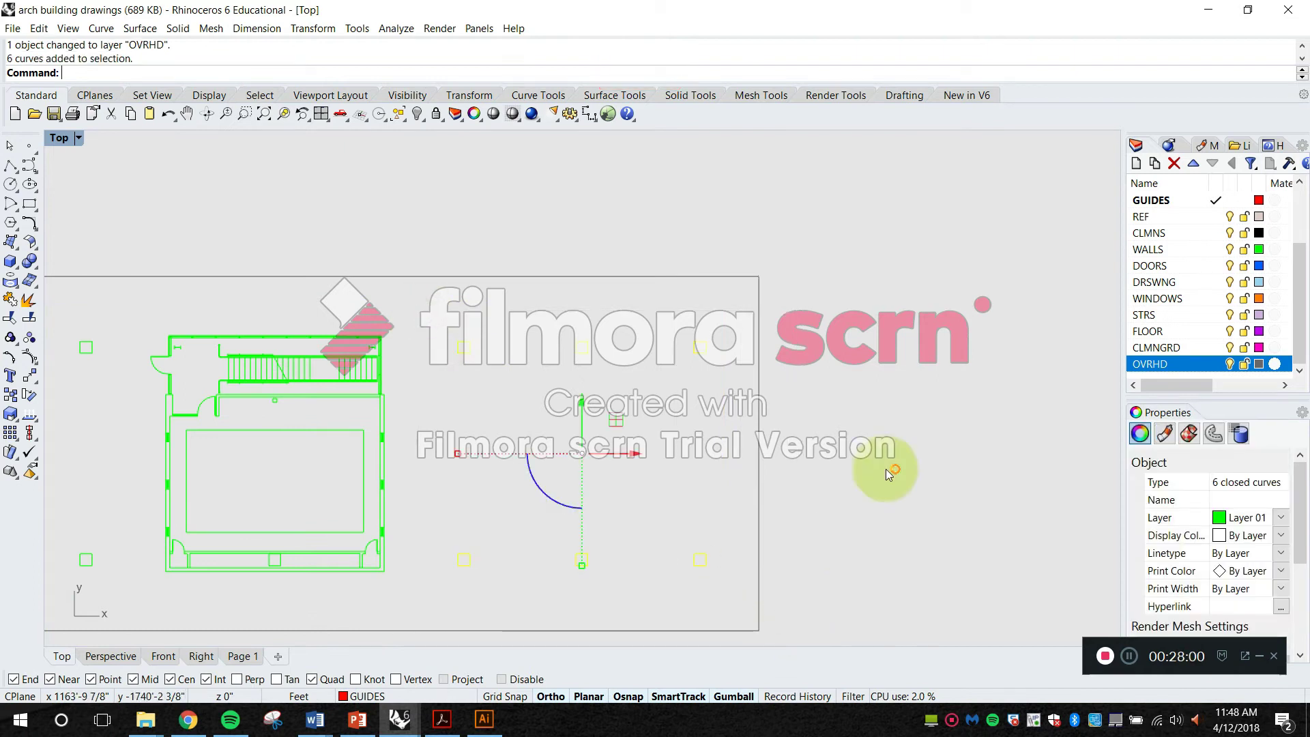
click(427, 698)
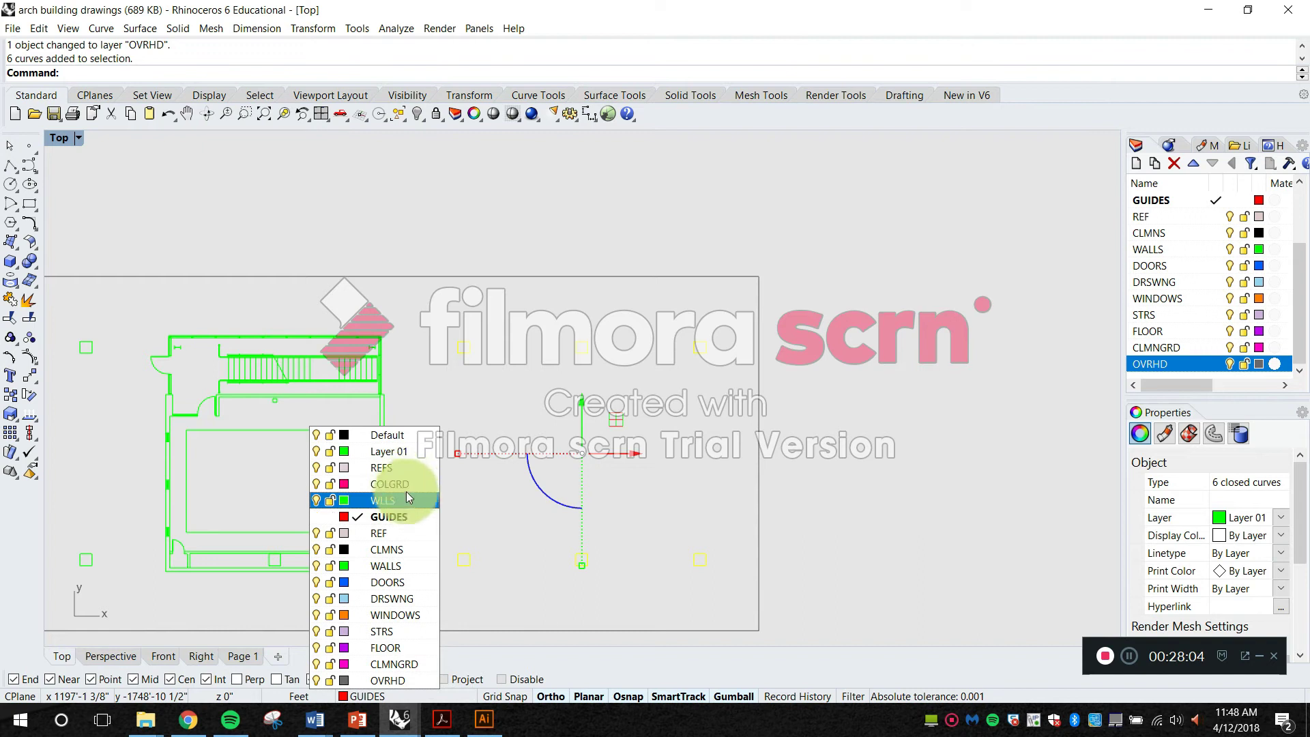
click(403, 550)
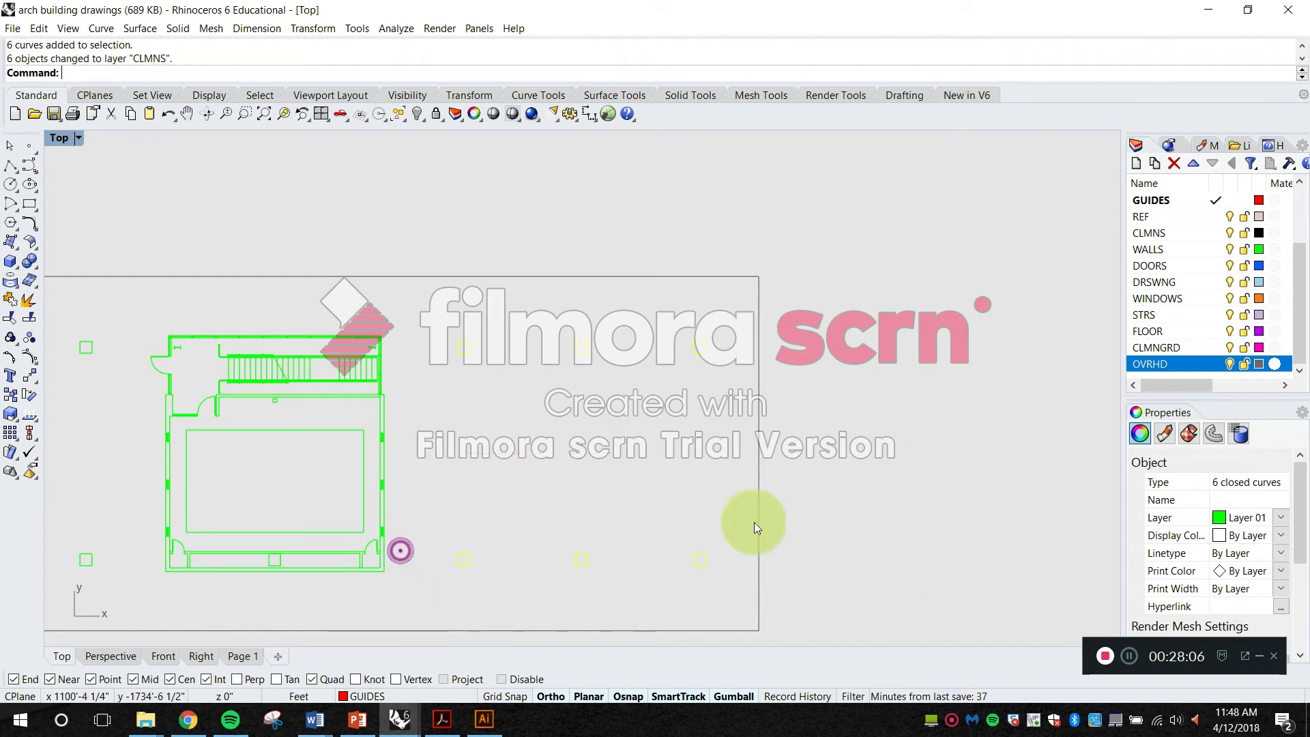
Step: Clear the column selection and sort the layer list alphabetically by name
click(914, 474)
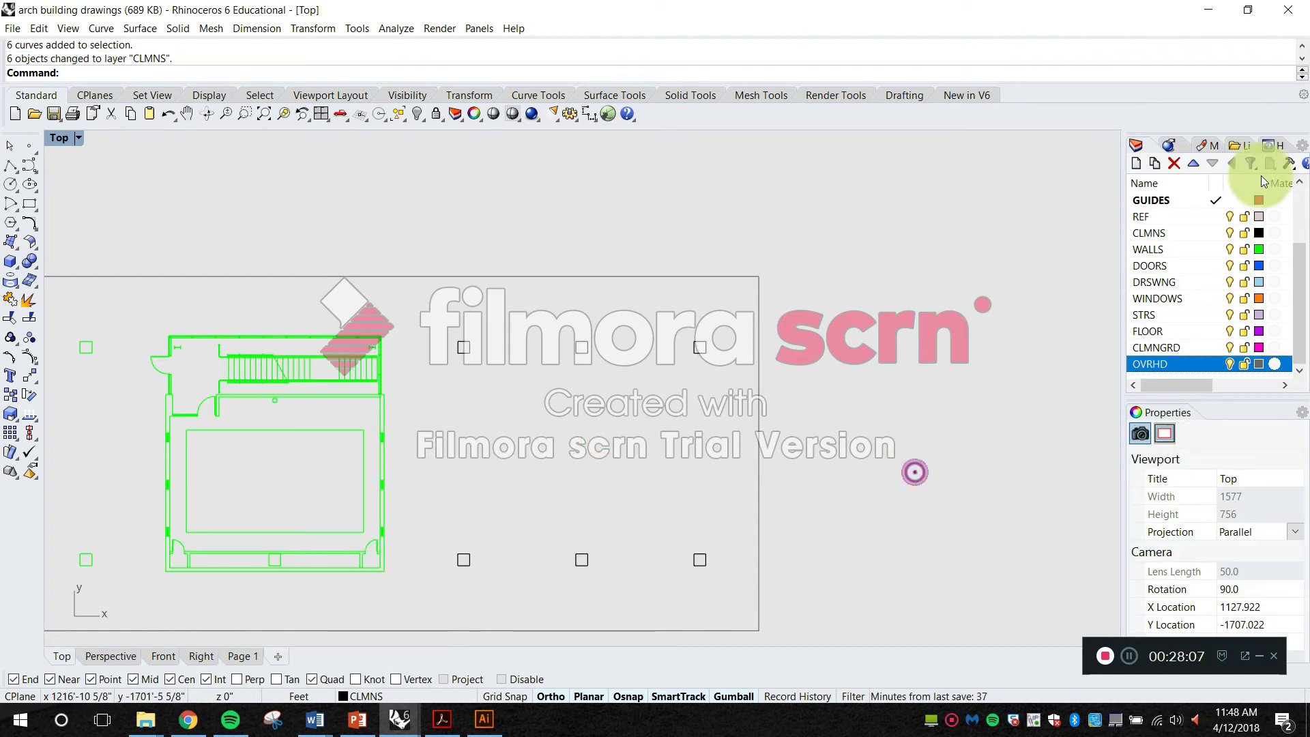
click(1170, 179)
click(1169, 179)
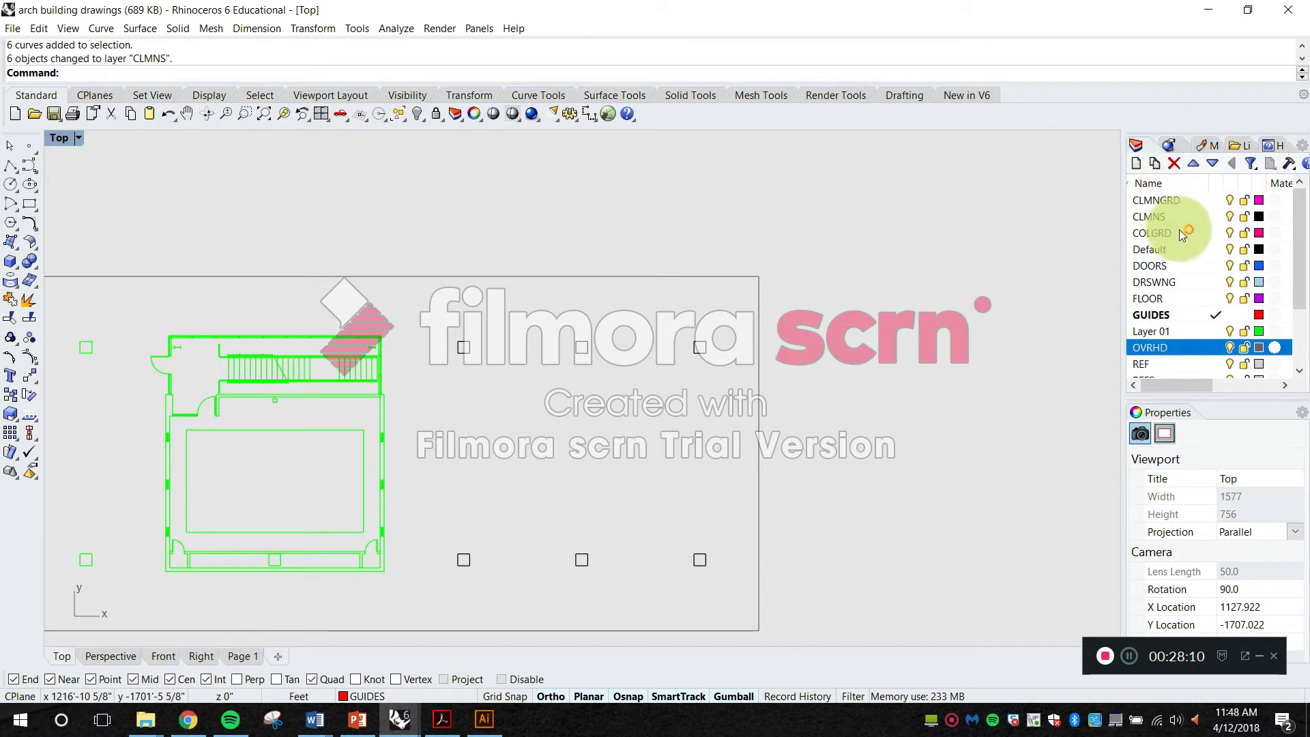
Step: Assign the large rectangle inside the enclosed stair room to the OVRHD layer
drag(420, 511, 802, 398)
scroll(730, 385, up, 8)
drag(751, 304, 756, 379)
click(733, 302)
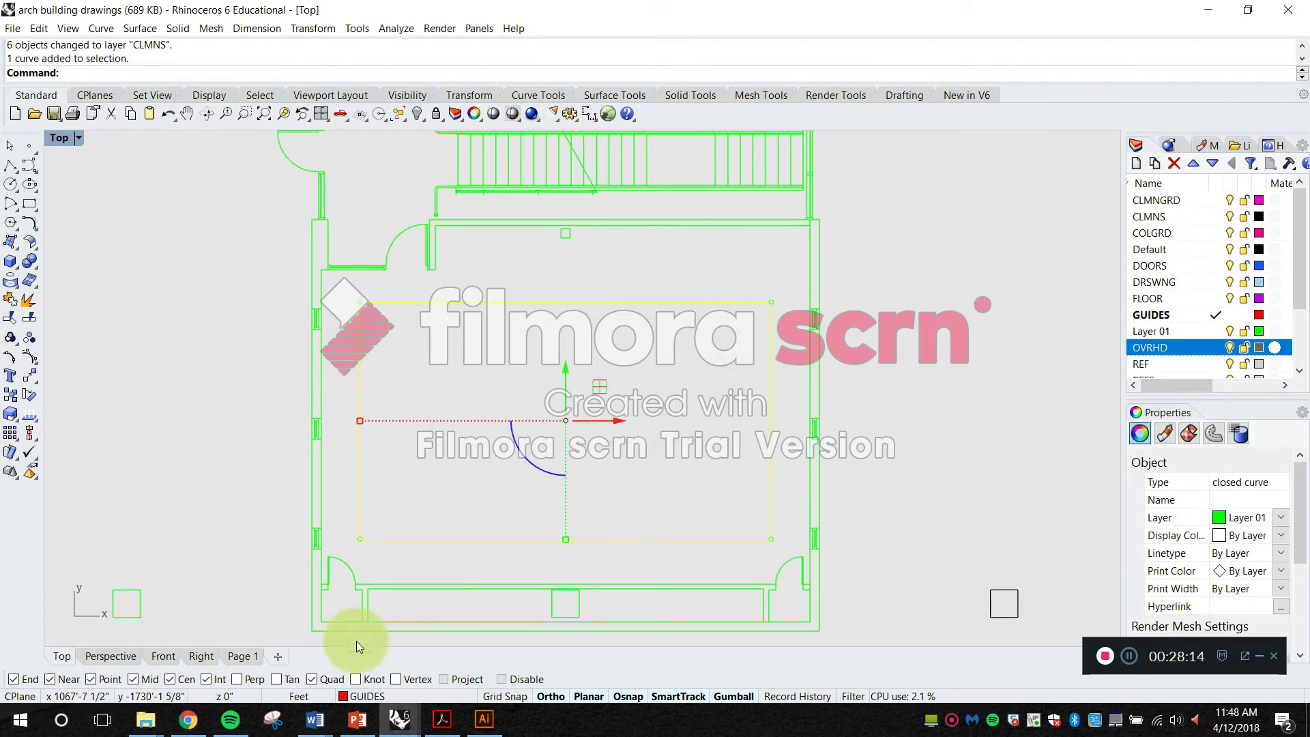
click(375, 693)
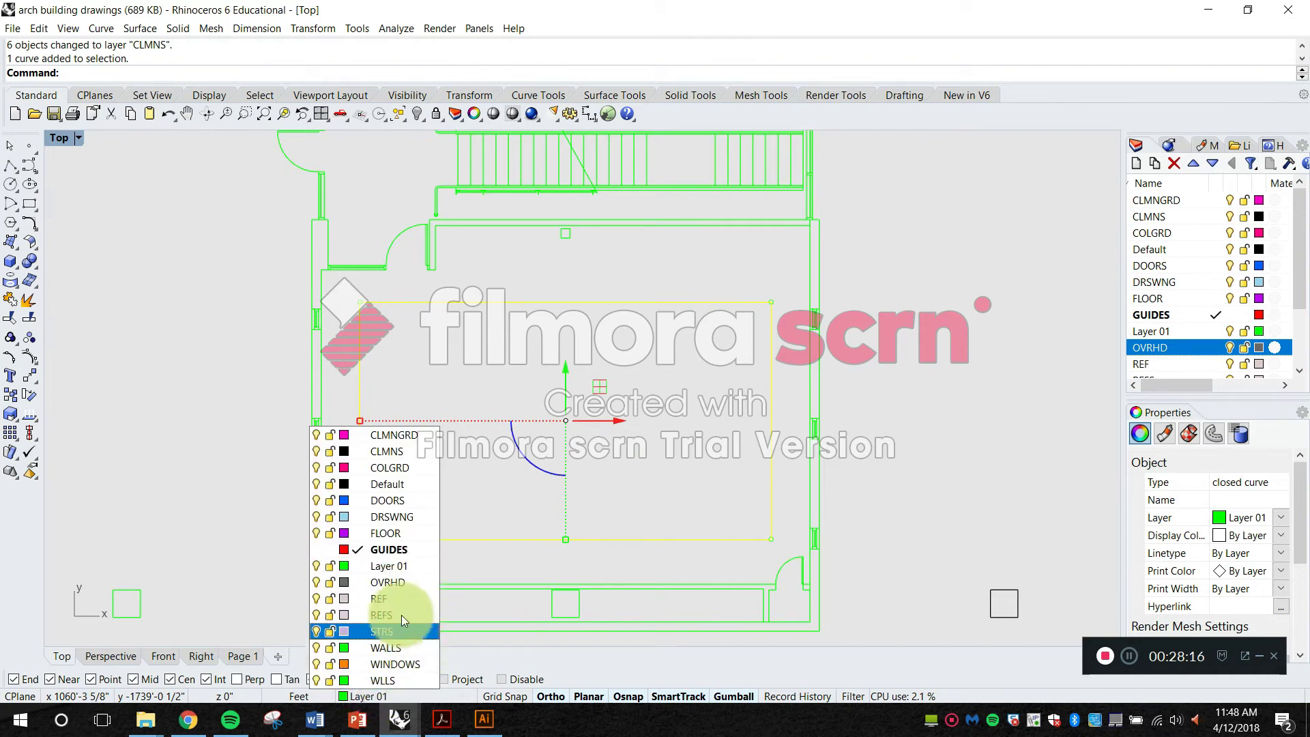
click(389, 581)
key(Escape)
Step: Assign the stair room's two square and two I-shaped columns, plus the four column squares left of it, to the CLMNS layer
scroll(539, 587, up, 3)
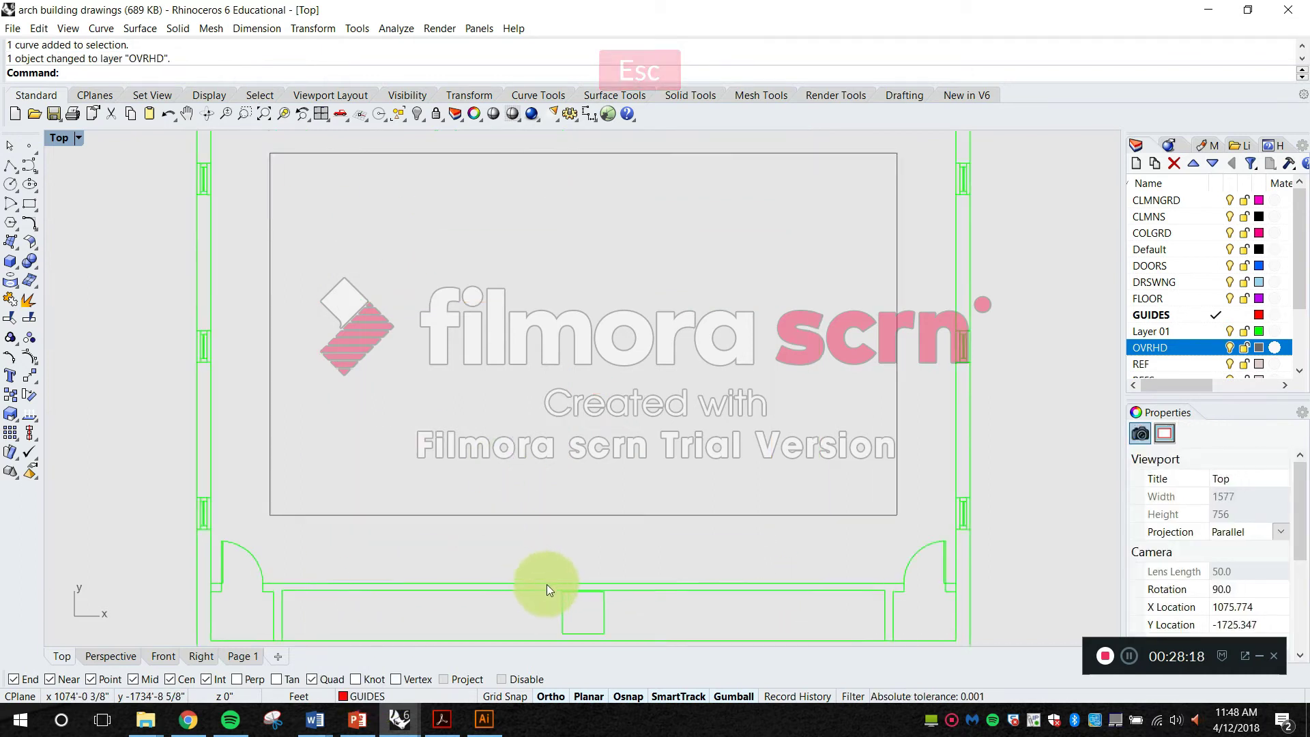
drag(547, 584, 551, 492)
scroll(638, 532, up, 2)
drag(644, 533, 697, 482)
scroll(641, 517, down, 12)
scroll(764, 308, up, 6)
key(alt)
click(766, 312)
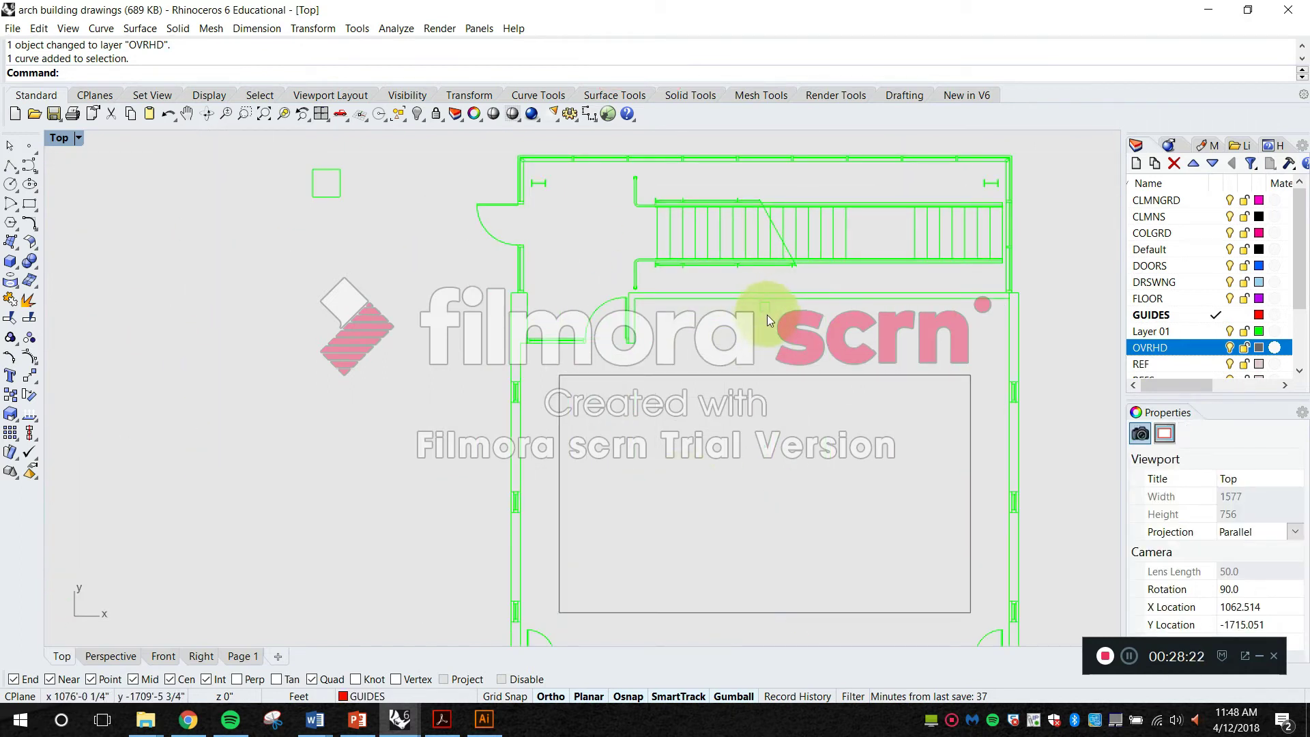
scroll(768, 314, down, 6)
click(772, 519)
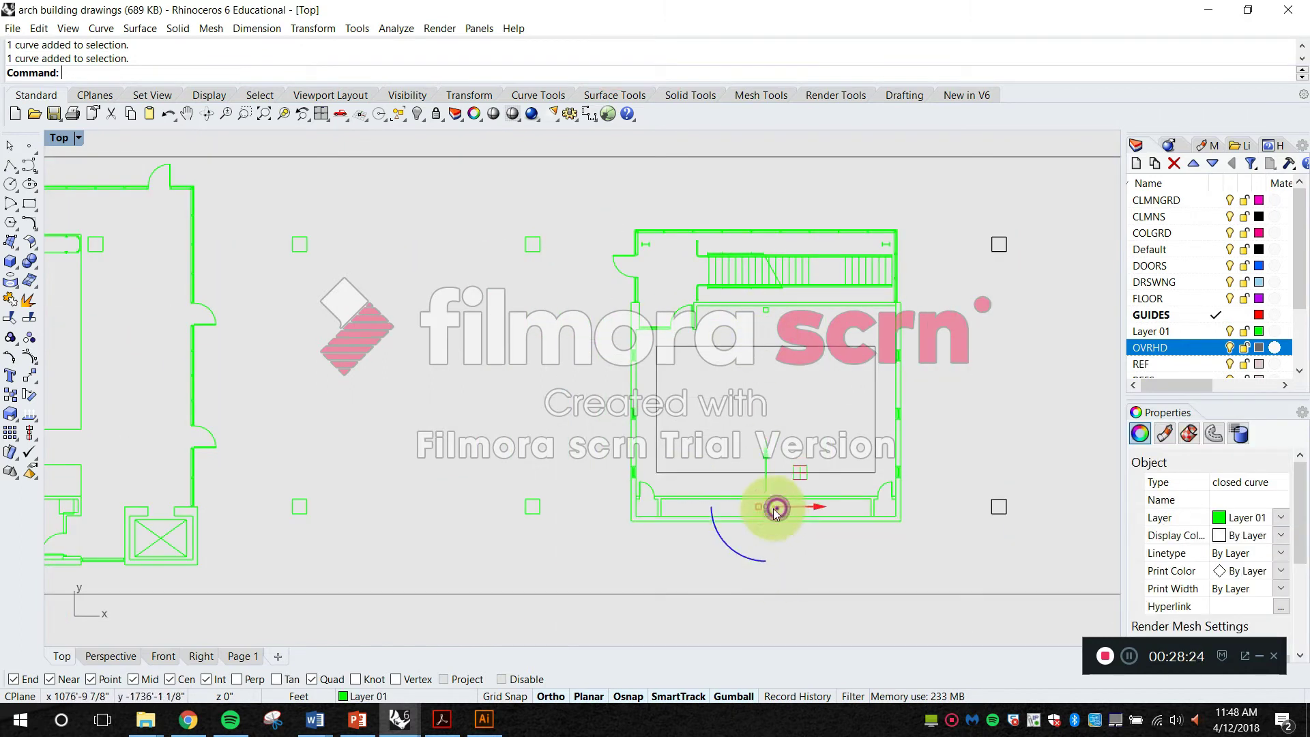
shift+click(763, 318)
scroll(886, 220, up, 3)
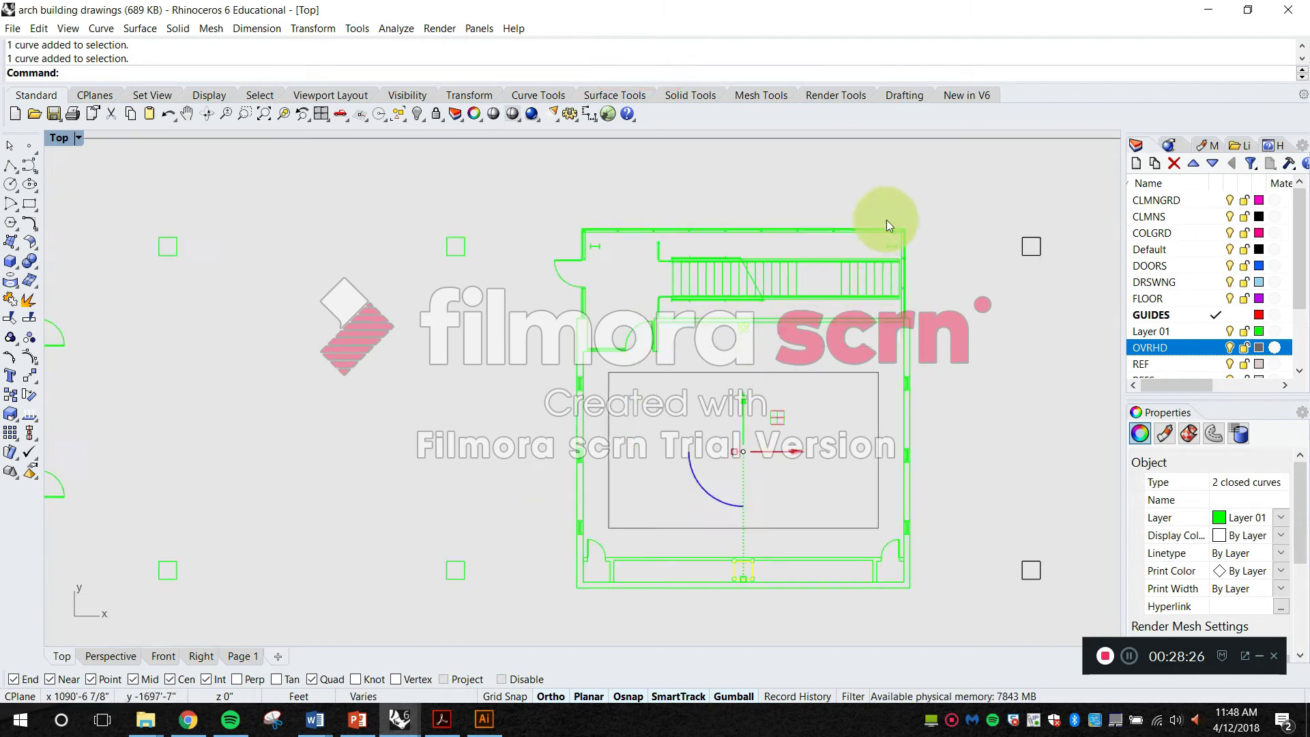
shift+click(899, 259)
shift+click(445, 259)
scroll(722, 319, down, 3)
drag(442, 277, 612, 464)
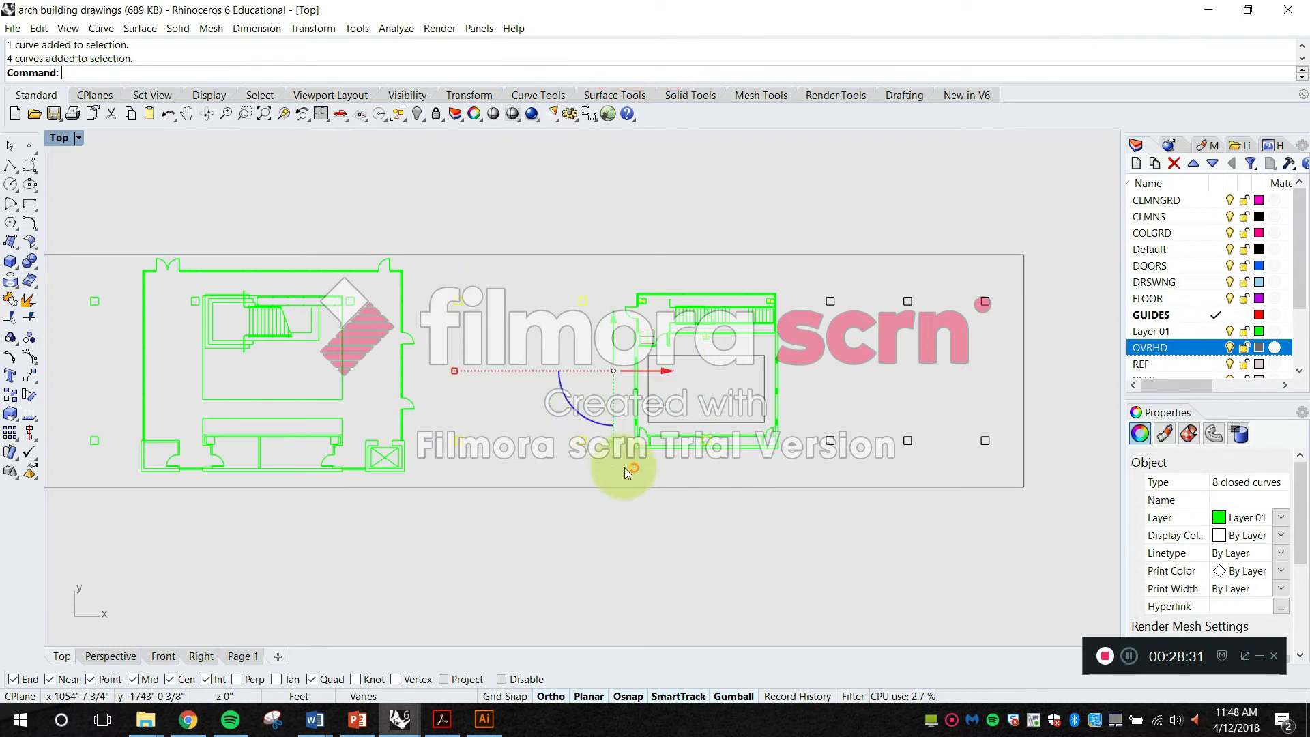
click(438, 697)
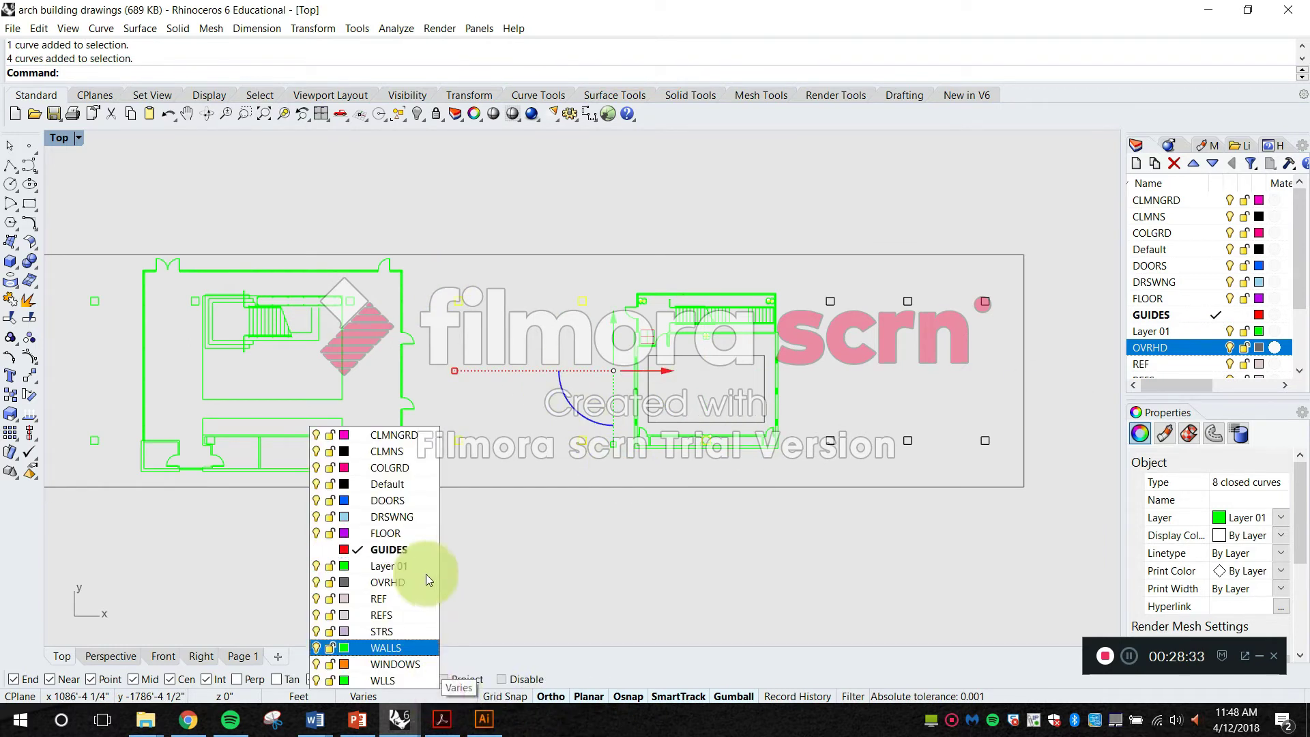
click(402, 457)
key(Escape)
Step: Assign the five curves of the uppermost window in the stair room's right wall to the WINDOWS layer
scroll(817, 378, up, 5)
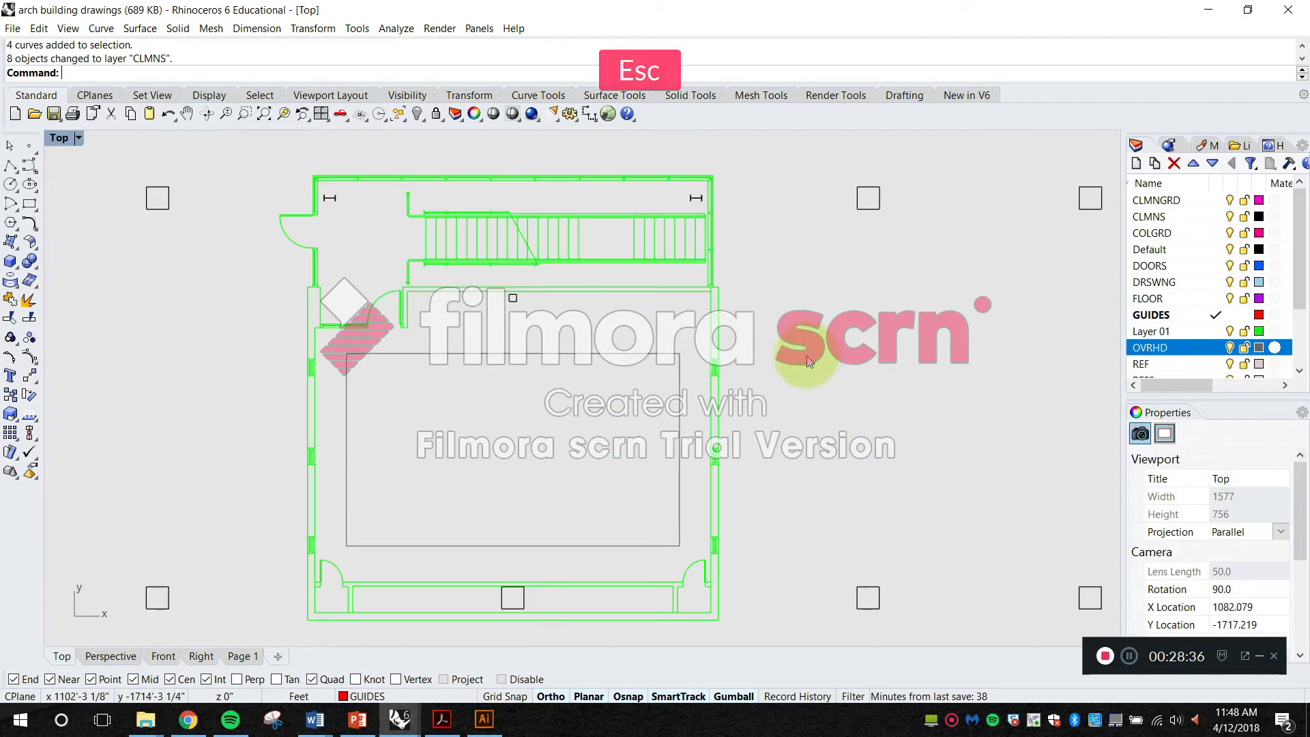
scroll(808, 362, down, 1)
scroll(764, 327, up, 6)
scroll(716, 321, up, 3)
drag(638, 349, 754, 509)
scroll(754, 509, up, 4)
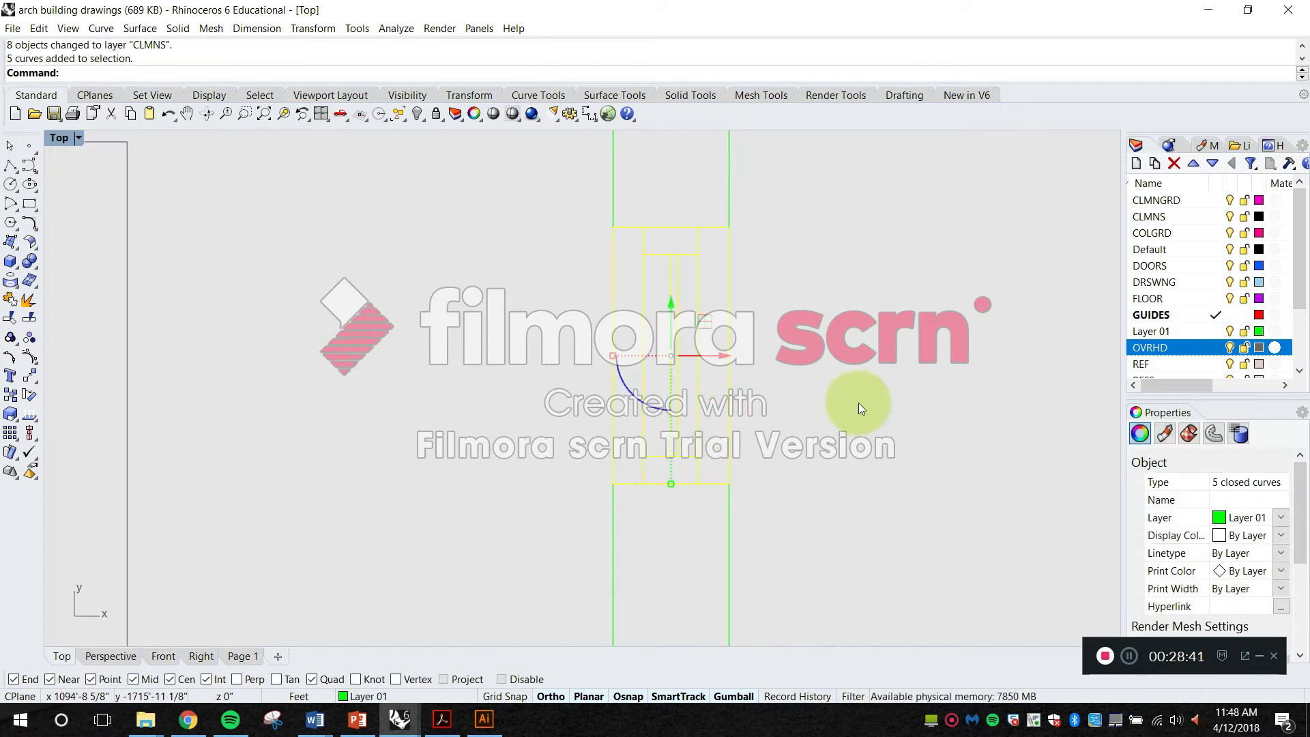
click(424, 694)
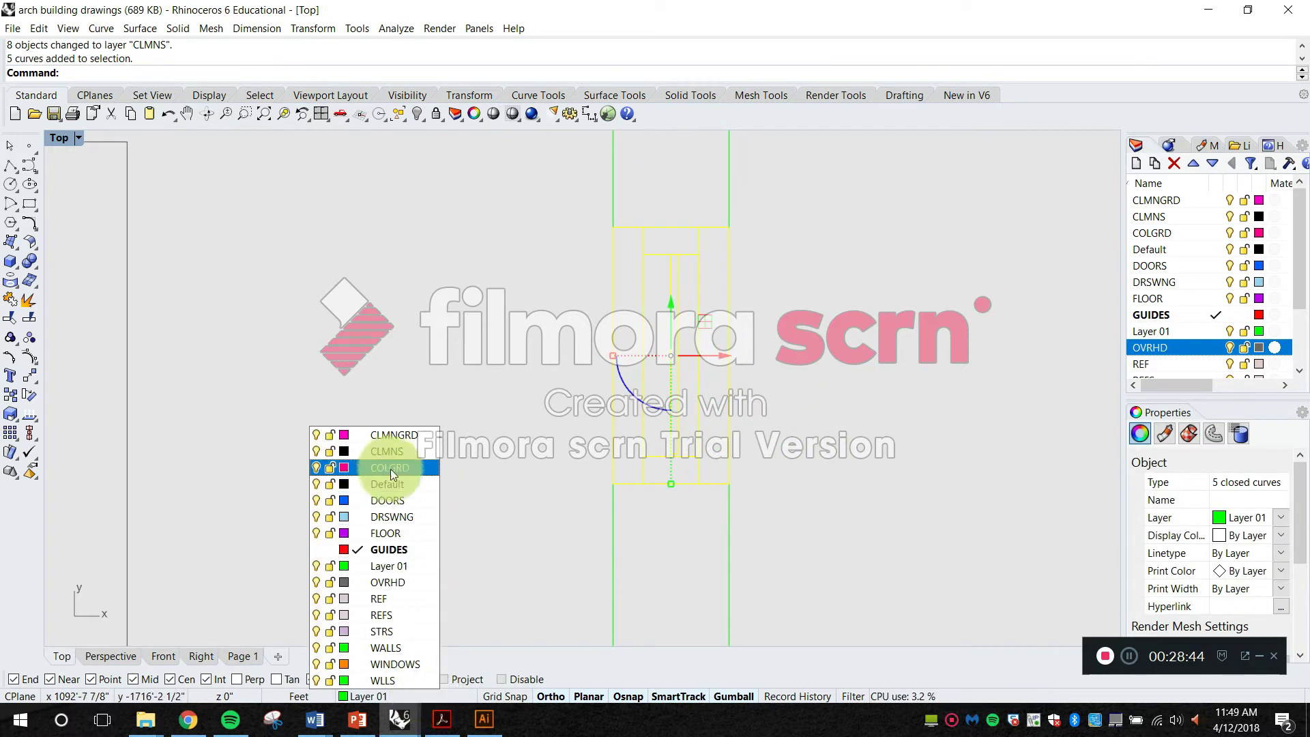
click(407, 662)
key(Escape)
Step: Assign the two closed wall outlines around the lower part of the stair room to the WLLS layer
scroll(526, 453, down, 5)
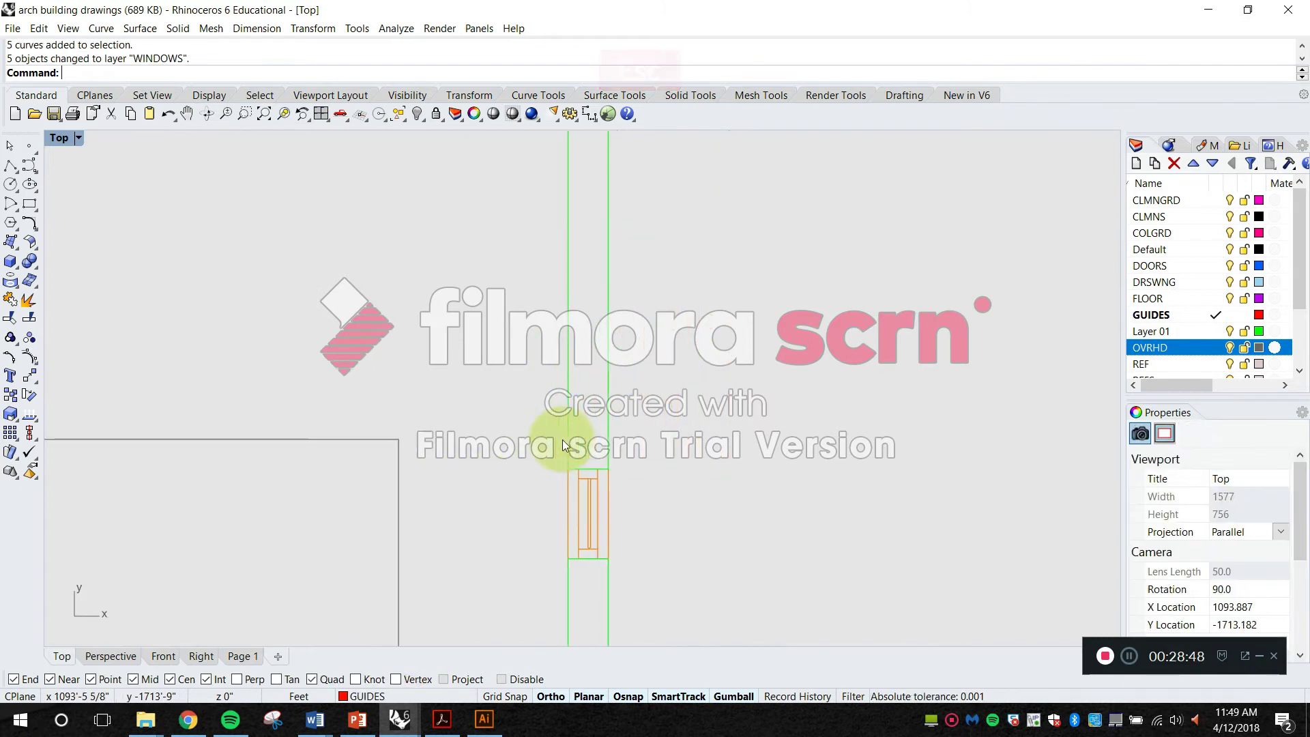
scroll(573, 436, down, 9)
drag(578, 391, 729, 380)
scroll(722, 301, up, 10)
scroll(828, 318, up, 4)
drag(843, 359, 701, 293)
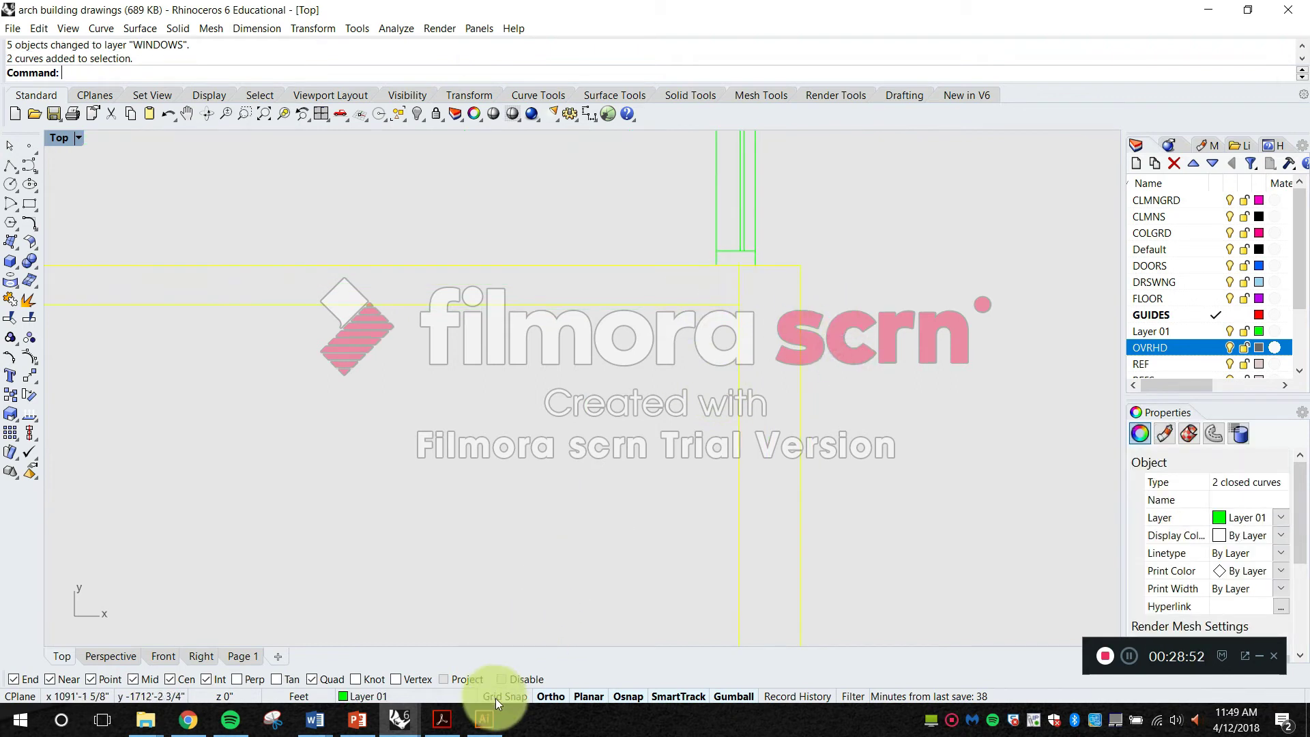
click(444, 699)
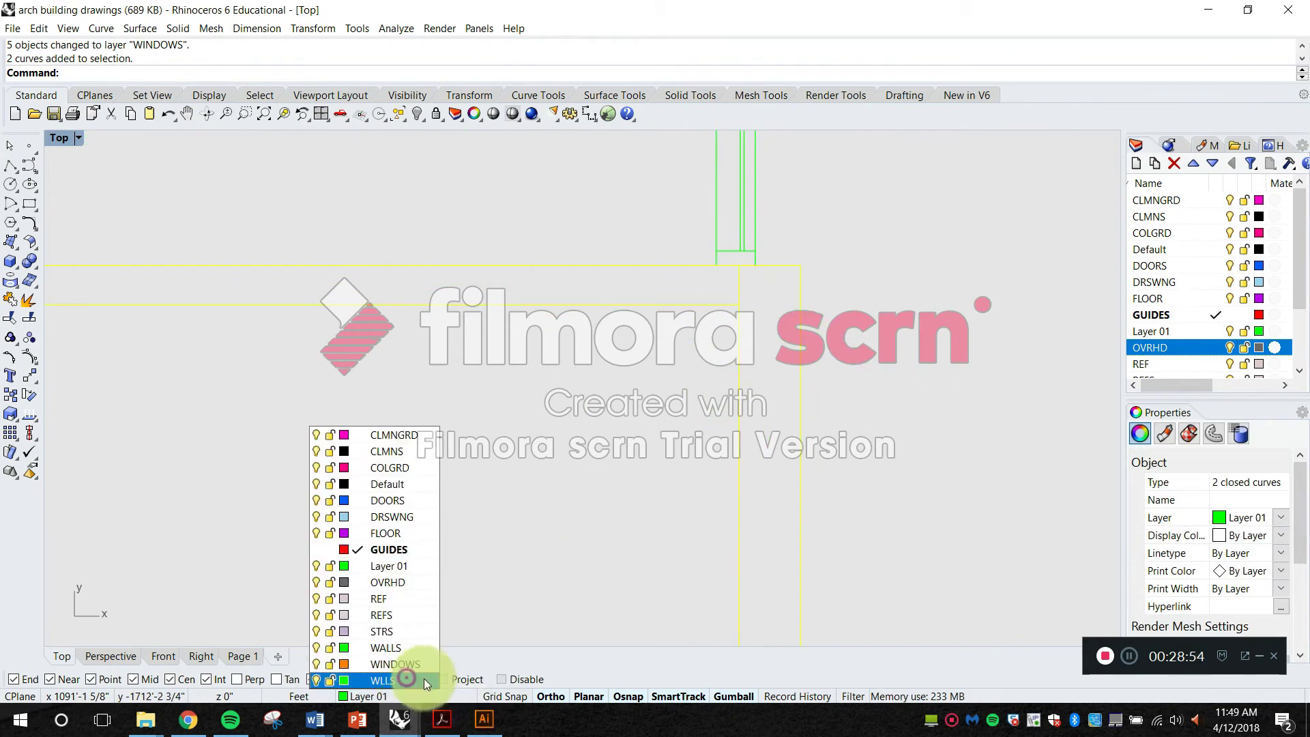
click(423, 678)
scroll(780, 466, down, 6)
key(Escape)
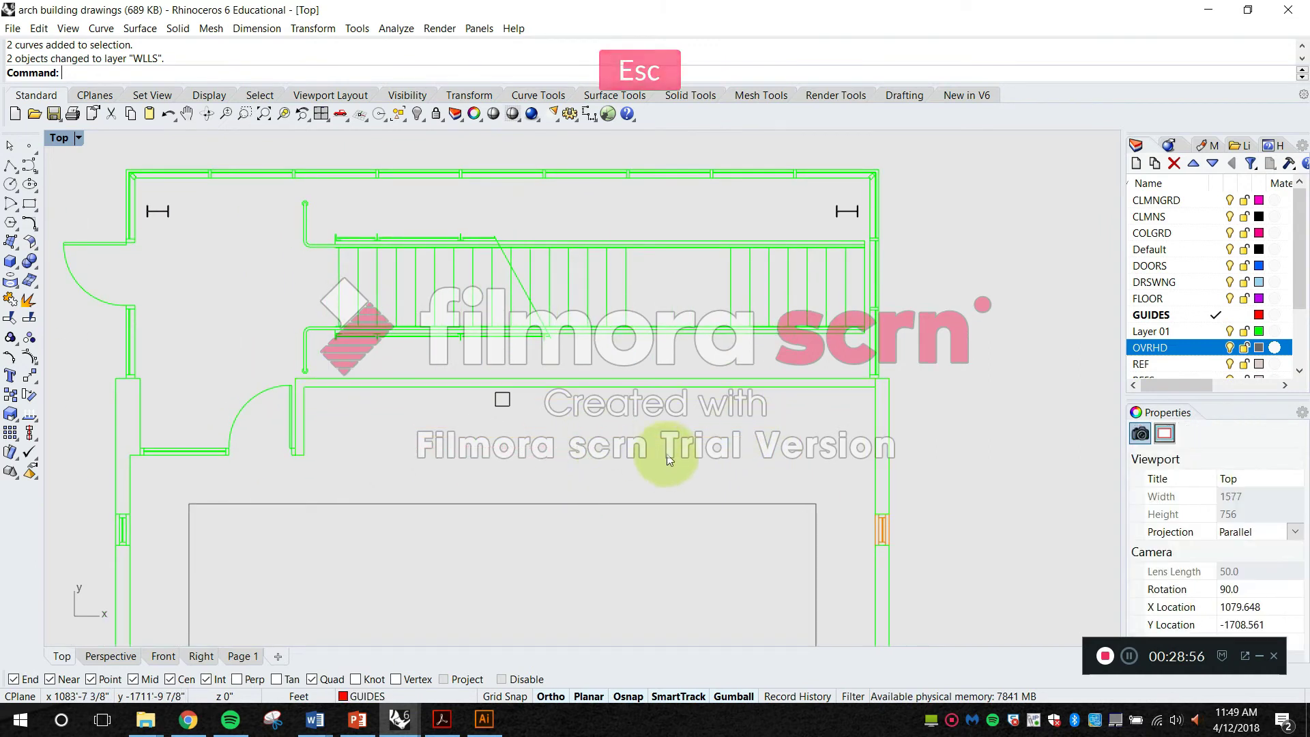
Step: Undo the accidental drag of the stair room's interior door panel and assign that panel to the DOORS layer
drag(493, 552, 598, 476)
scroll(362, 343, up, 16)
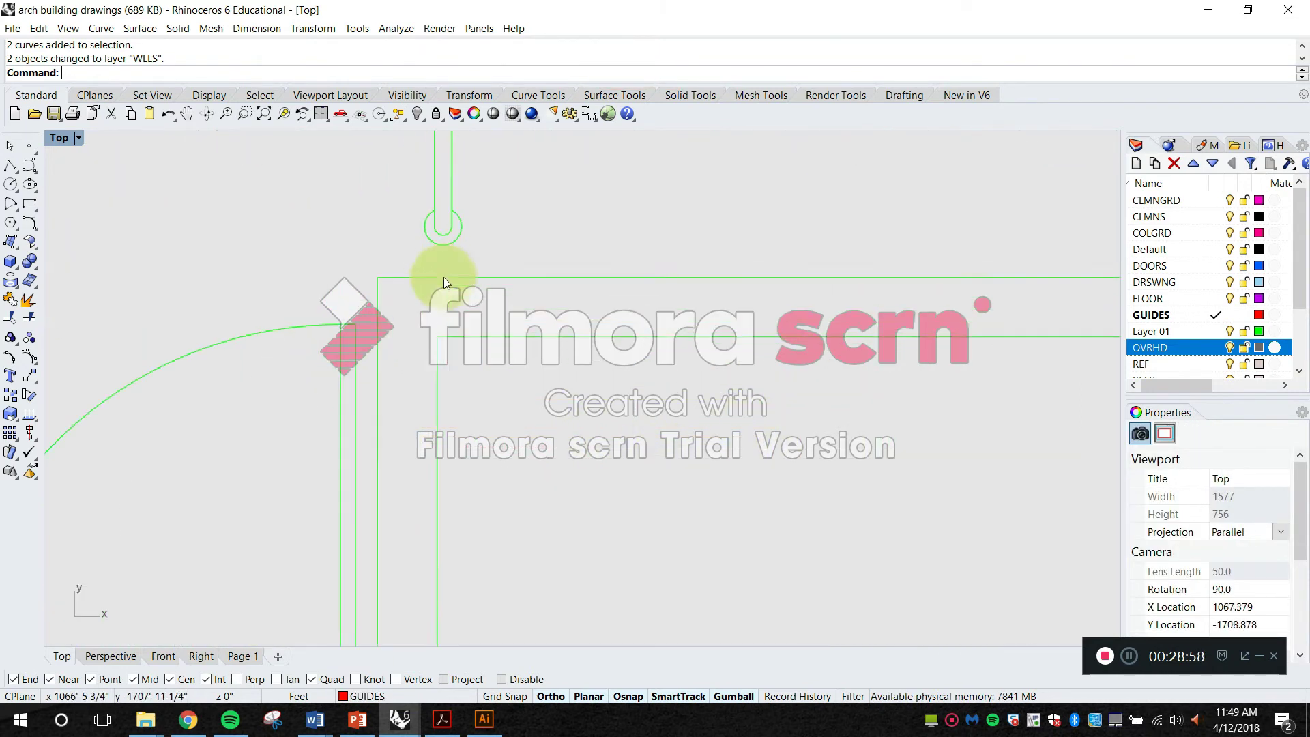
scroll(411, 319, up, 3)
click(305, 376)
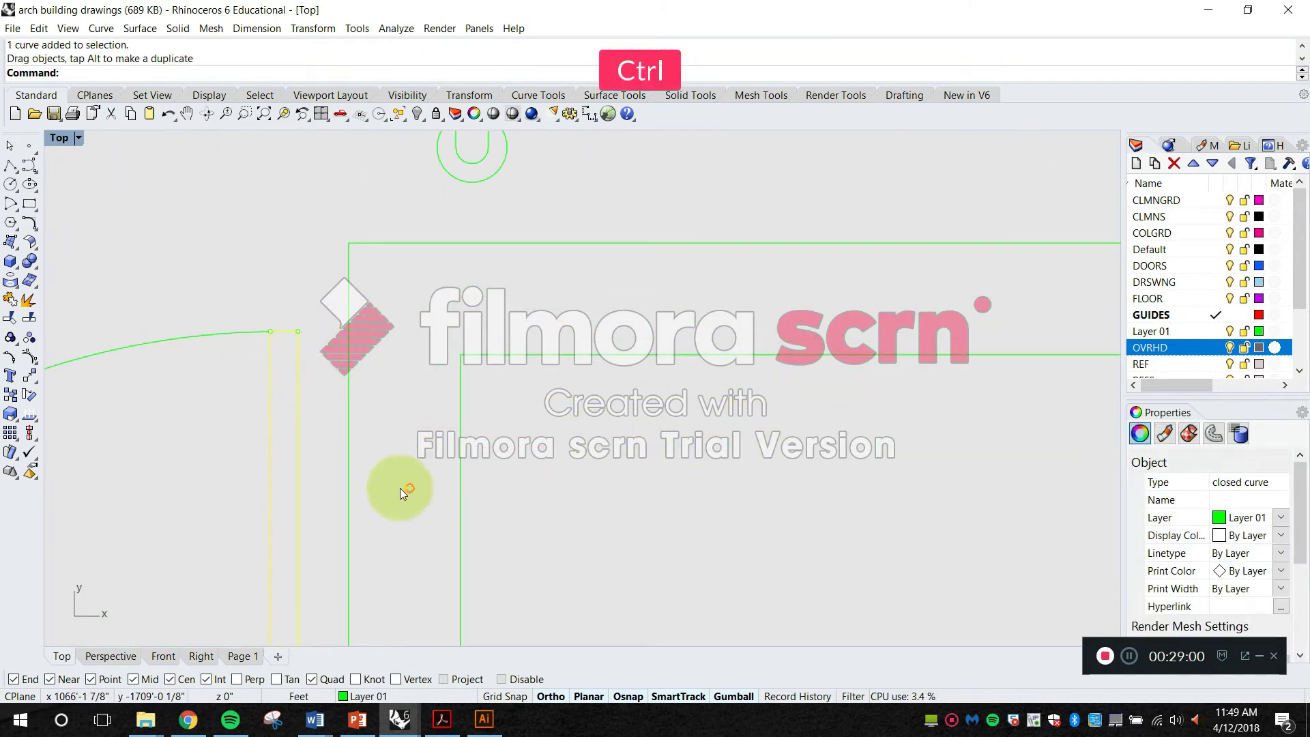
key(ctrl+z)
drag(396, 387, 605, 373)
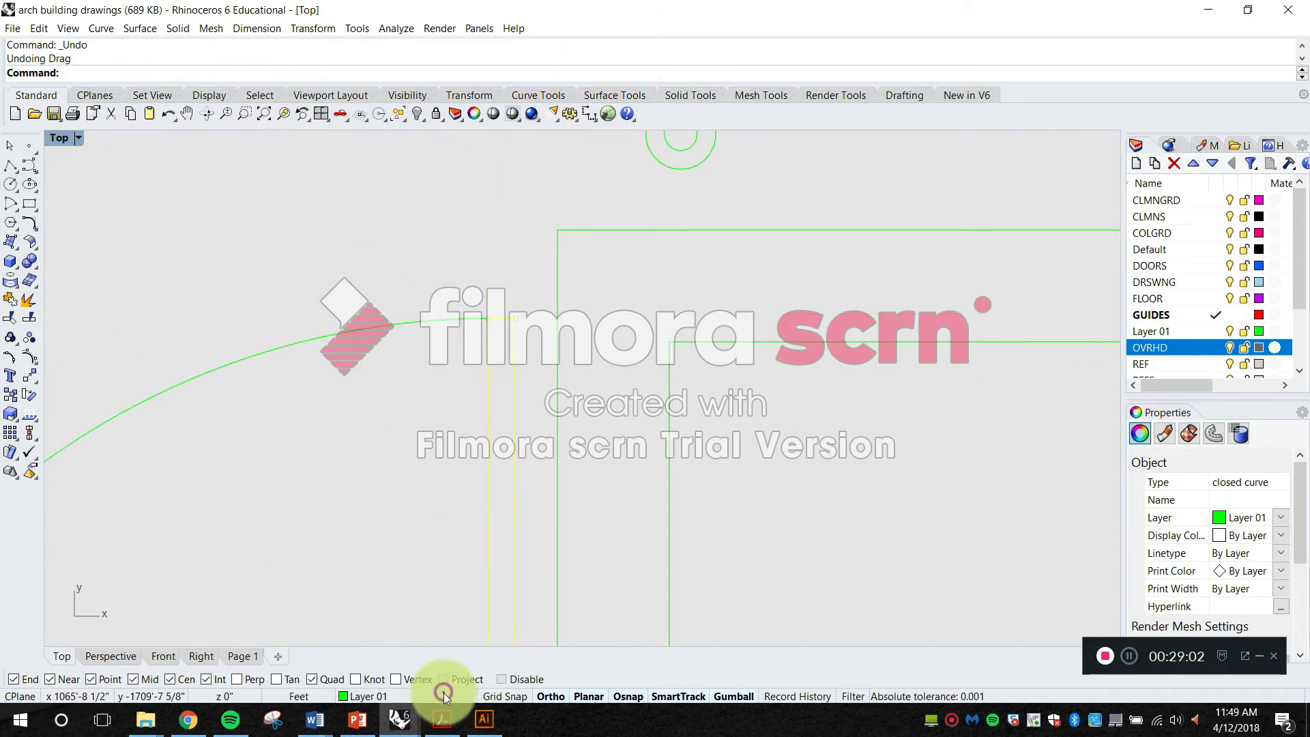
click(444, 694)
click(410, 511)
key(Escape)
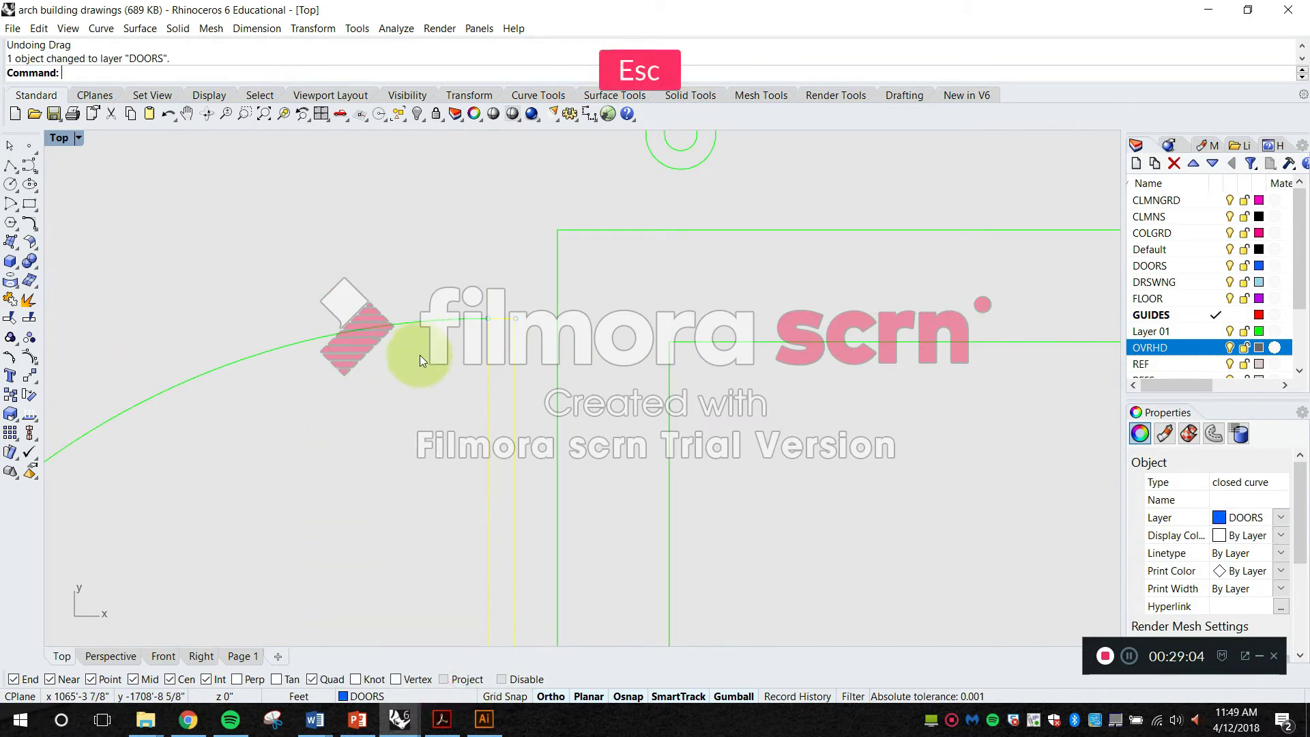
Step: Assign the swing arc of the stair room's interior door to the DRSWNG layer
click(423, 331)
click(398, 696)
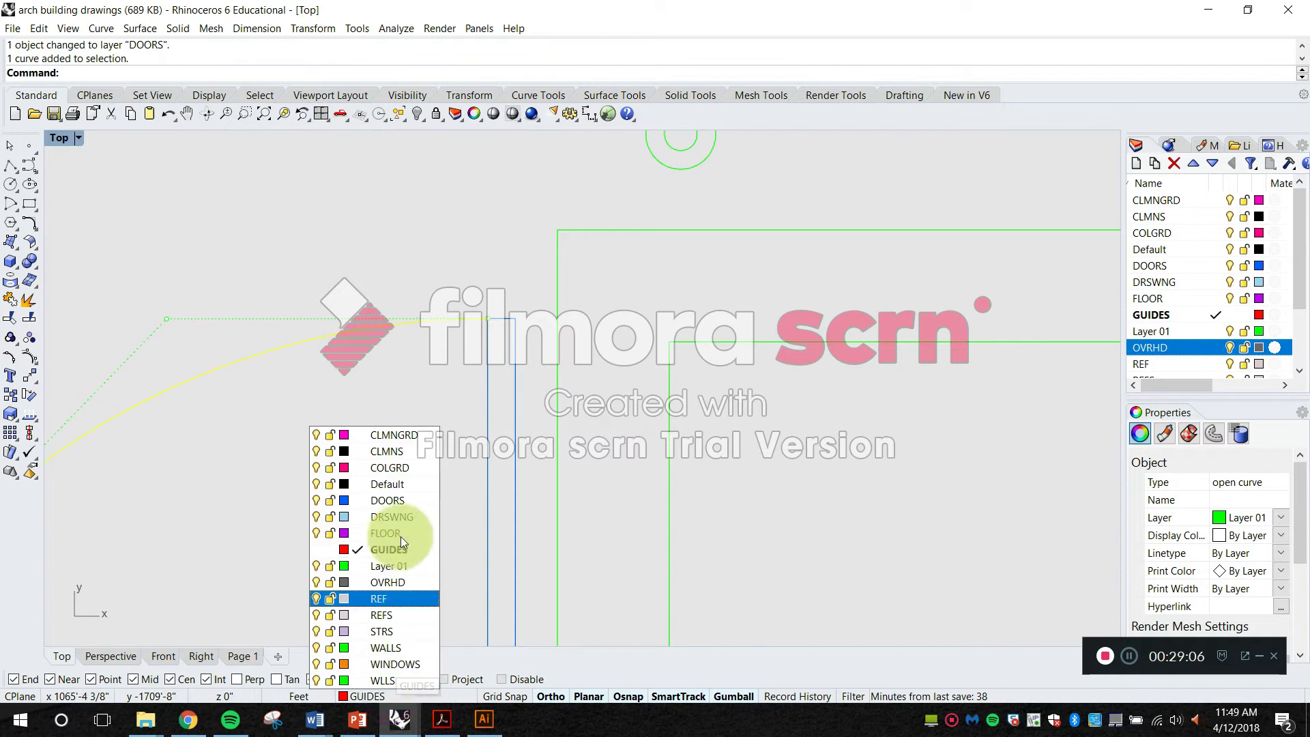
click(392, 517)
key(Escape)
Step: Use MatchLayer to put the large left room's door panels and the stair room's exterior door panel on the interior door panel's DOORS layer
scroll(716, 478, down, 5)
scroll(696, 444, down, 3)
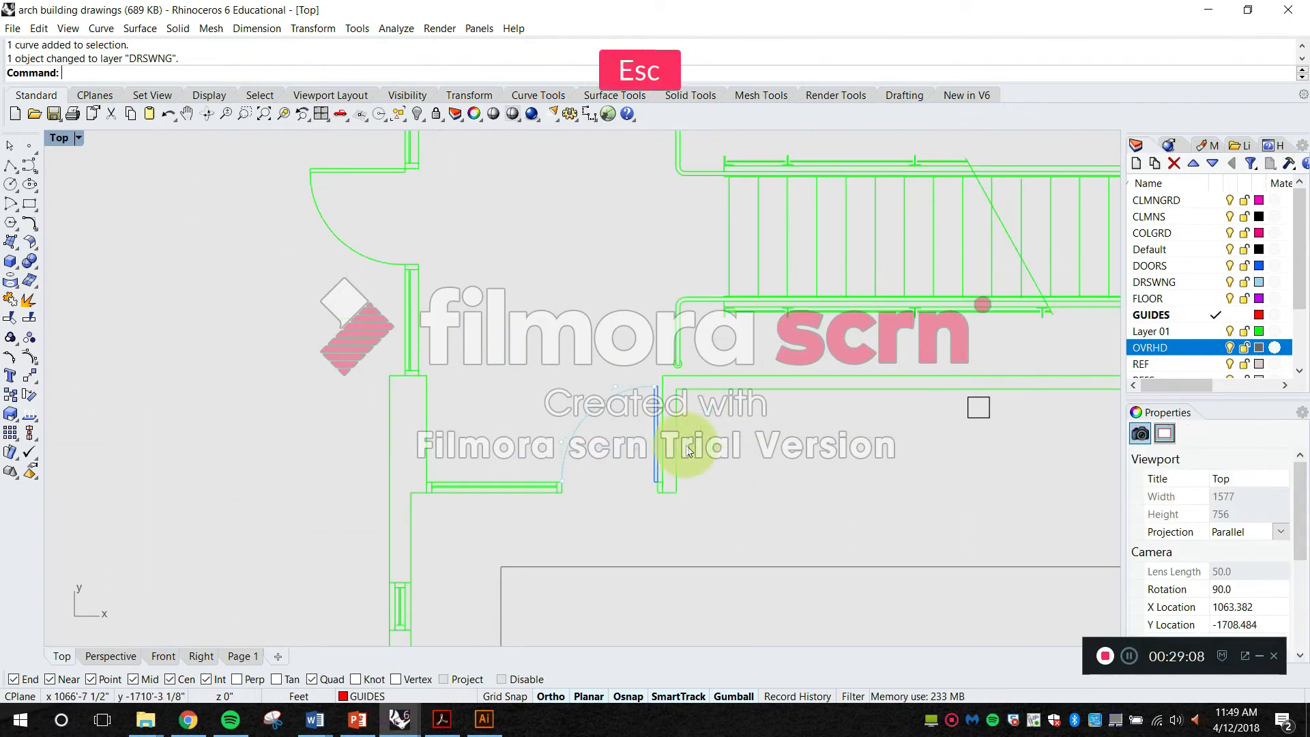
drag(679, 469, 593, 419)
text(Match)
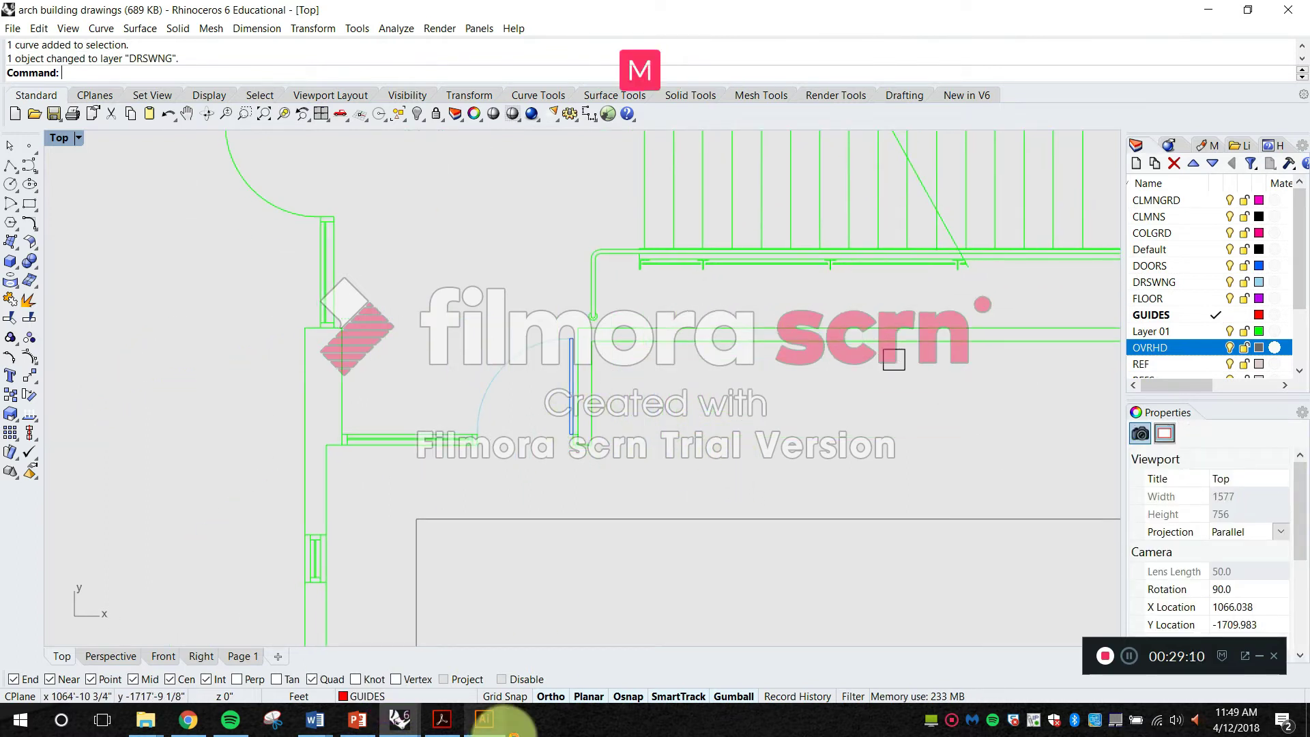
text(La)
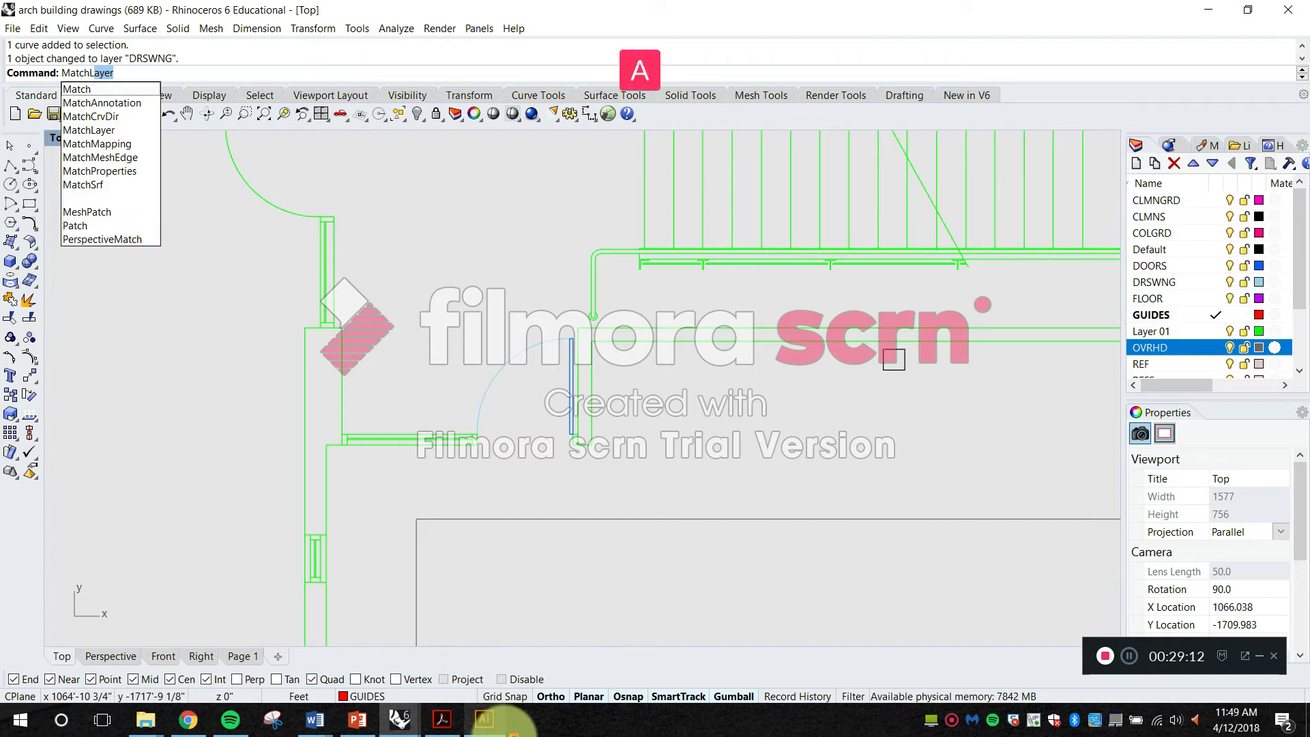
text(yer)
key(Return)
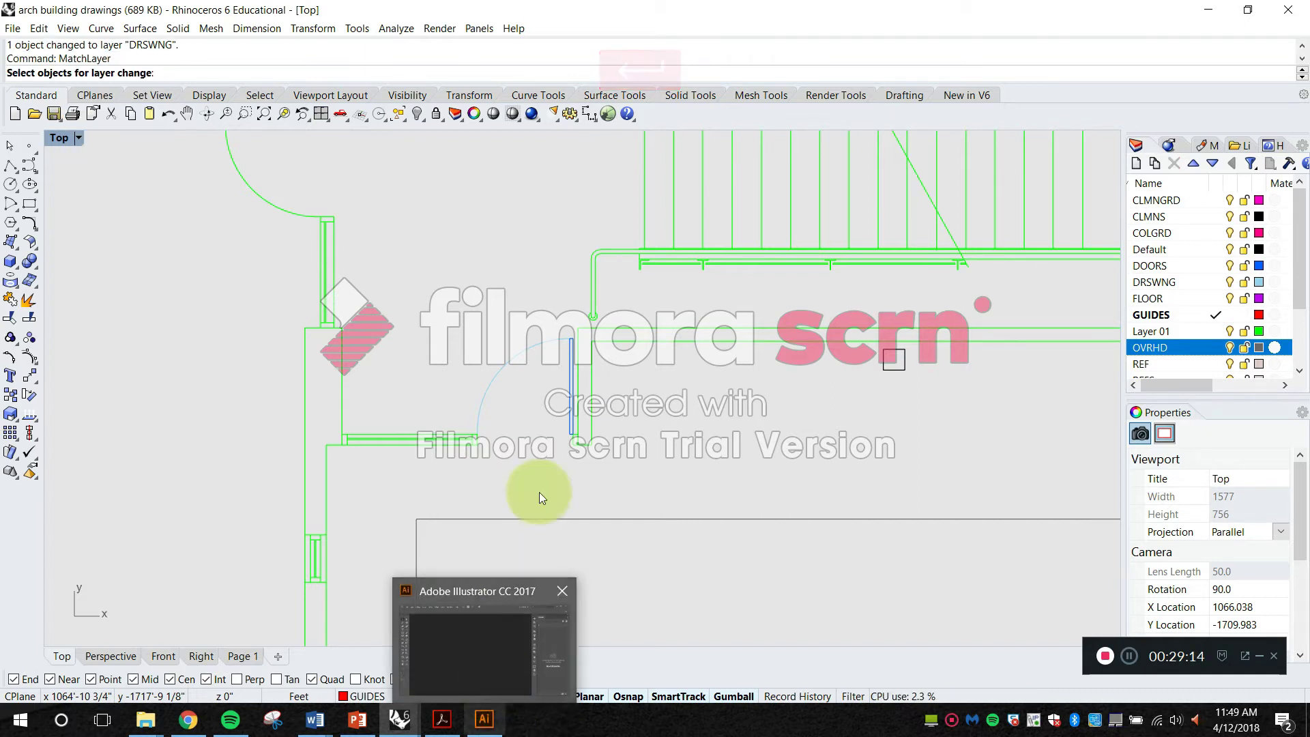
scroll(542, 488, down, 8)
scroll(468, 301, down, 10)
drag(436, 414, 715, 338)
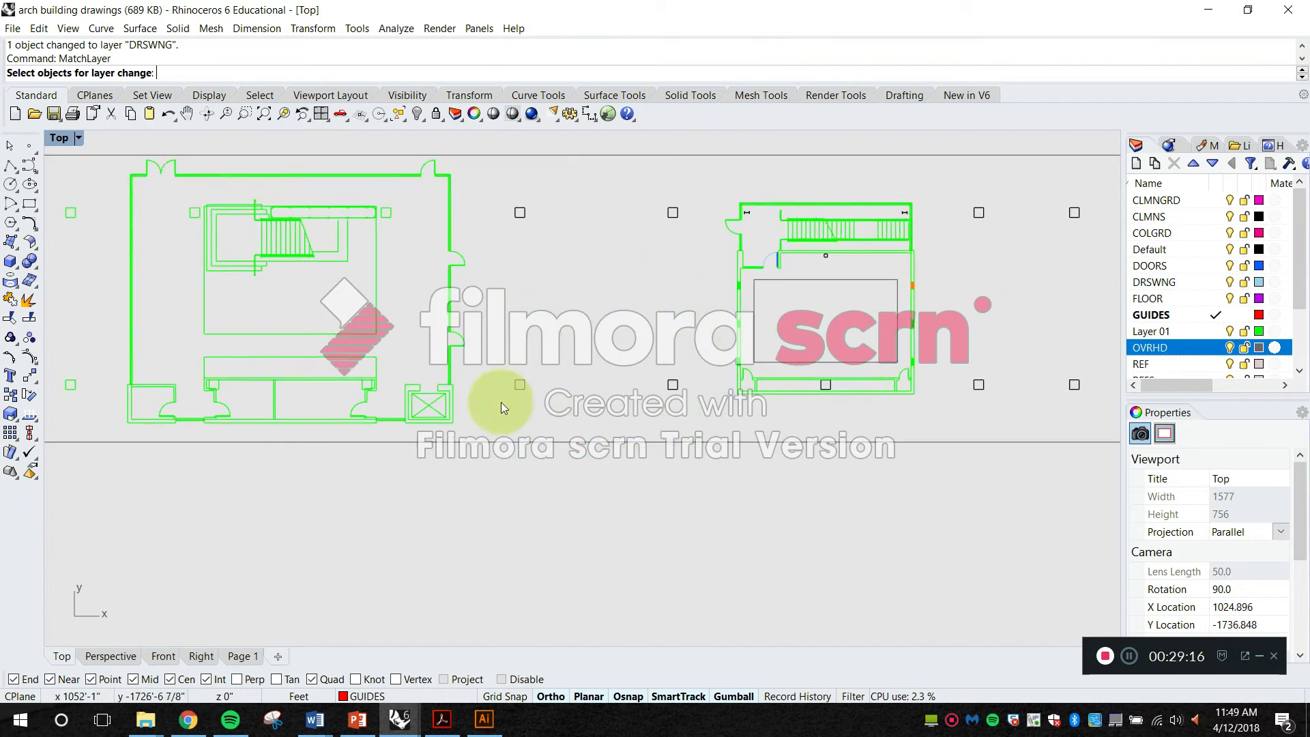
scroll(362, 400, up, 5)
click(355, 388)
scroll(403, 389, up, 3)
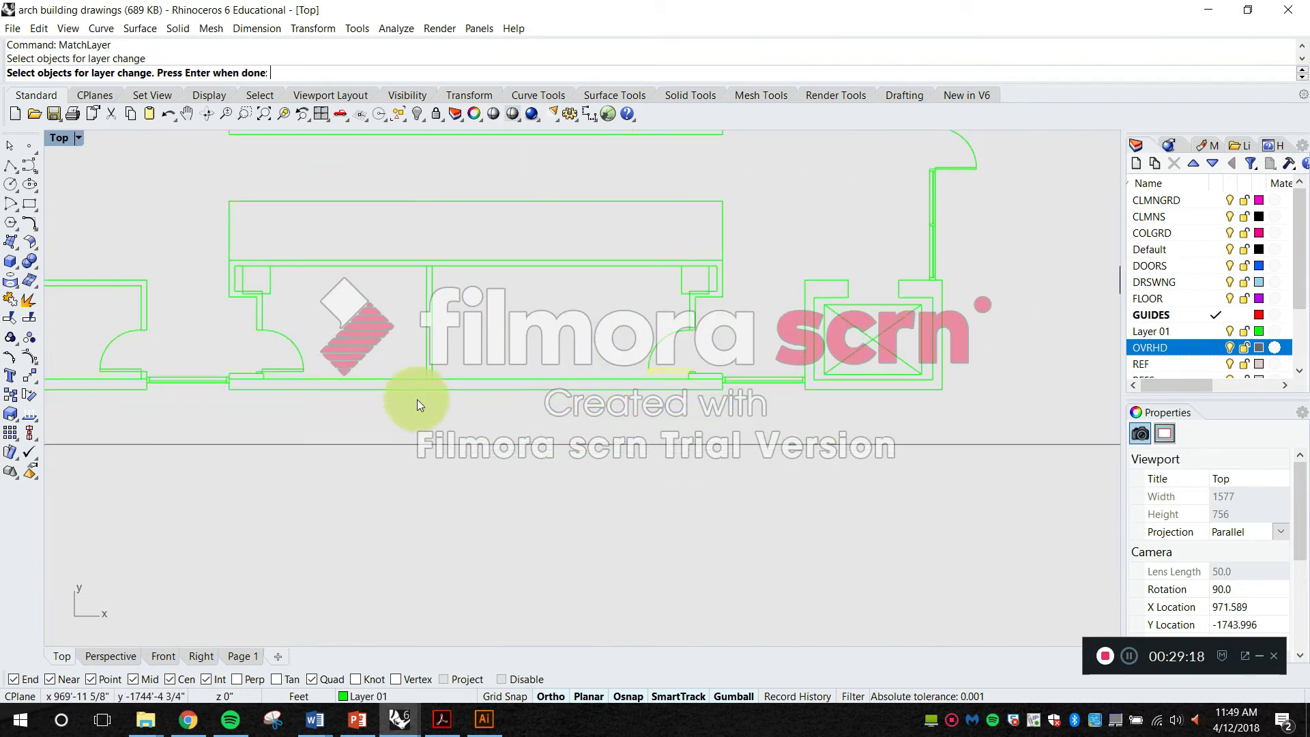
scroll(341, 374, up, 3)
drag(273, 354, 724, 371)
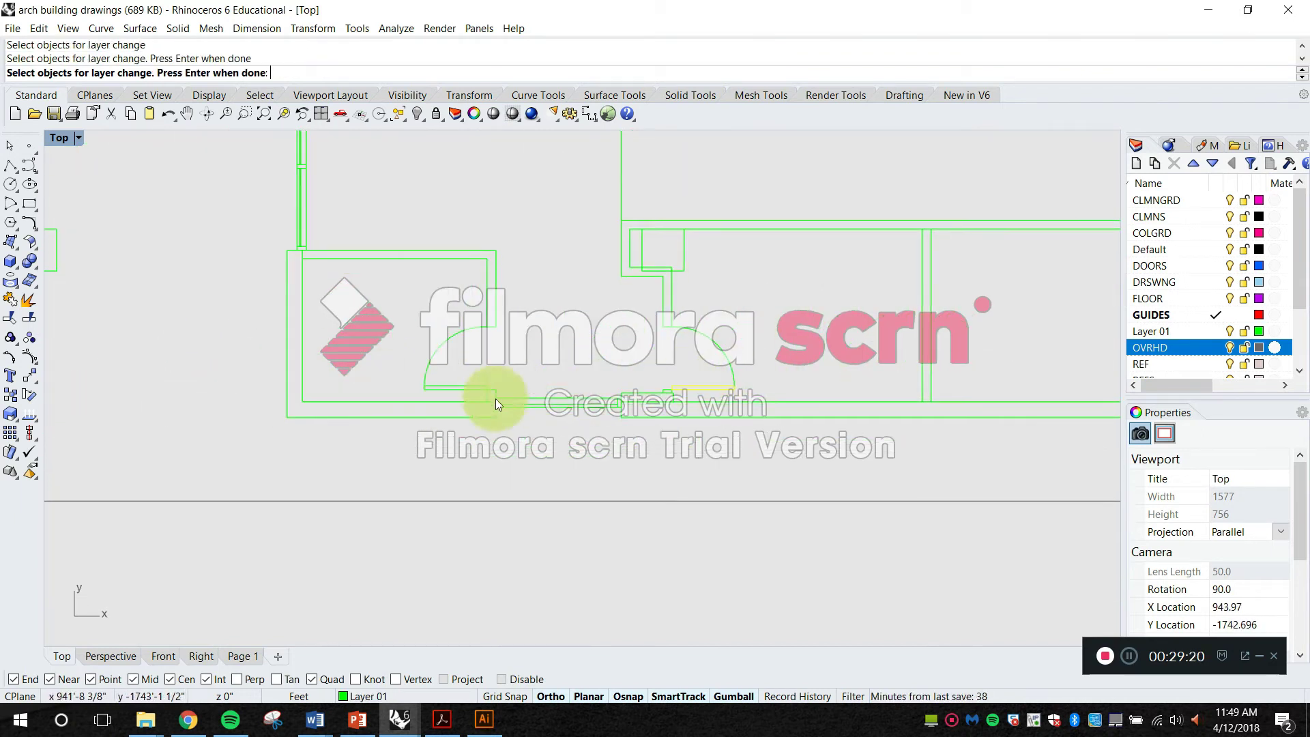
click(456, 387)
scroll(464, 385, down, 9)
drag(781, 300, 628, 366)
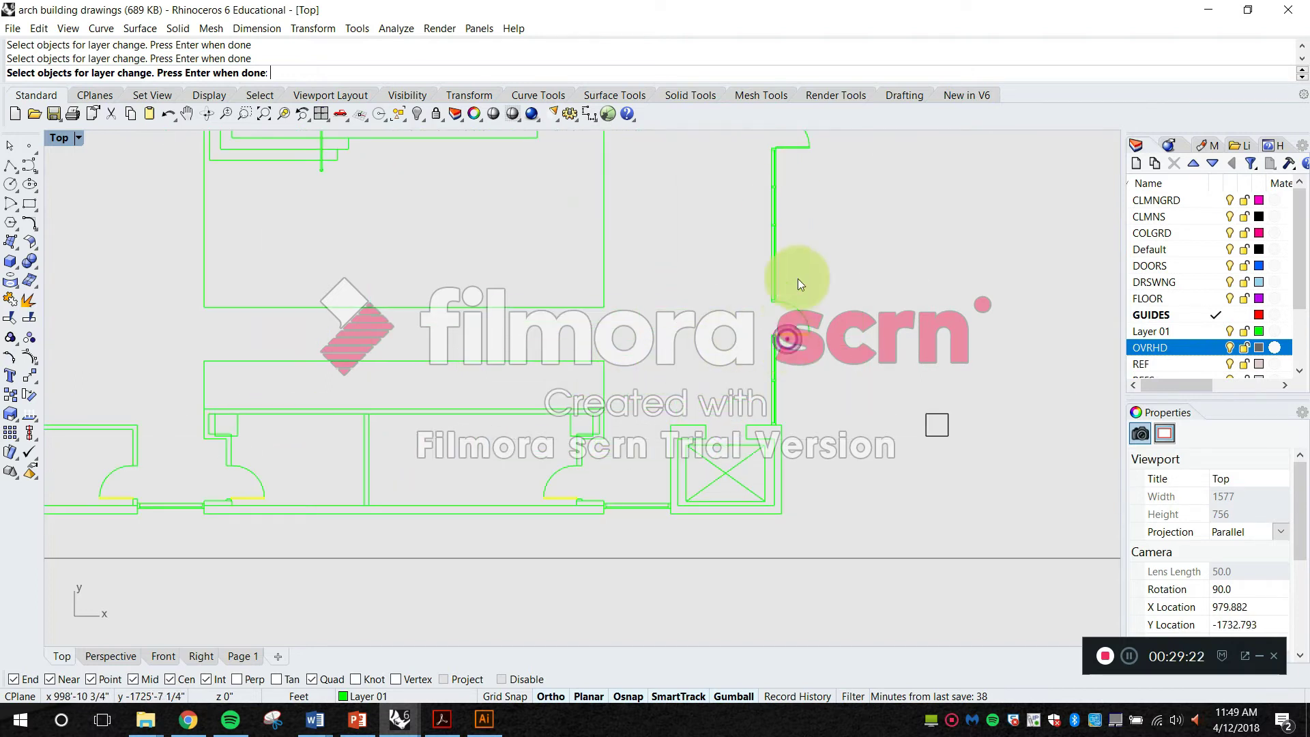
scroll(756, 306, up, 4)
scroll(742, 307, down, 12)
drag(664, 268, 641, 338)
scroll(688, 291, up, 8)
click(746, 297)
scroll(751, 299, down, 7)
scroll(518, 286, up, 6)
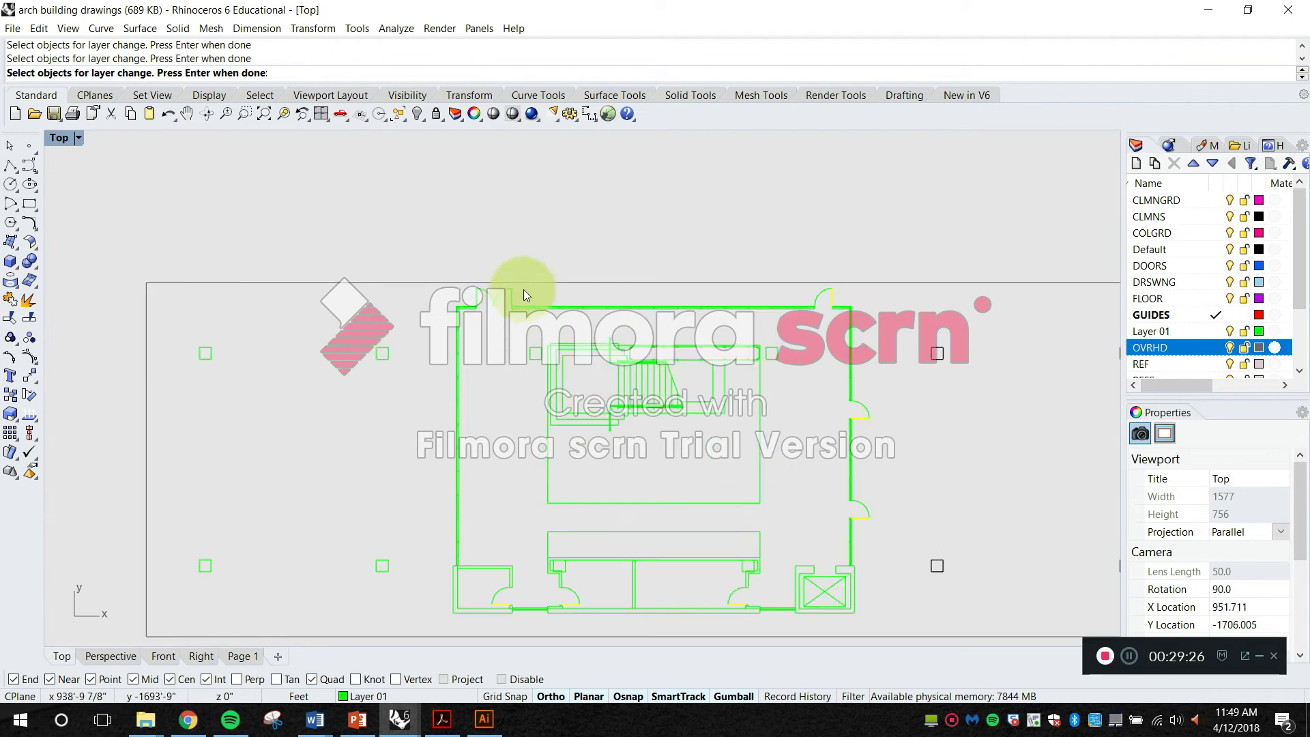
click(516, 289)
click(418, 282)
scroll(424, 287, down, 5)
scroll(504, 472, up, 2)
drag(615, 440, 379, 421)
drag(606, 389, 320, 419)
scroll(692, 321, up, 9)
scroll(582, 231, up, 9)
scroll(556, 287, down, 11)
drag(447, 225, 418, 336)
scroll(413, 336, up, 4)
scroll(412, 334, up, 2)
click(399, 306)
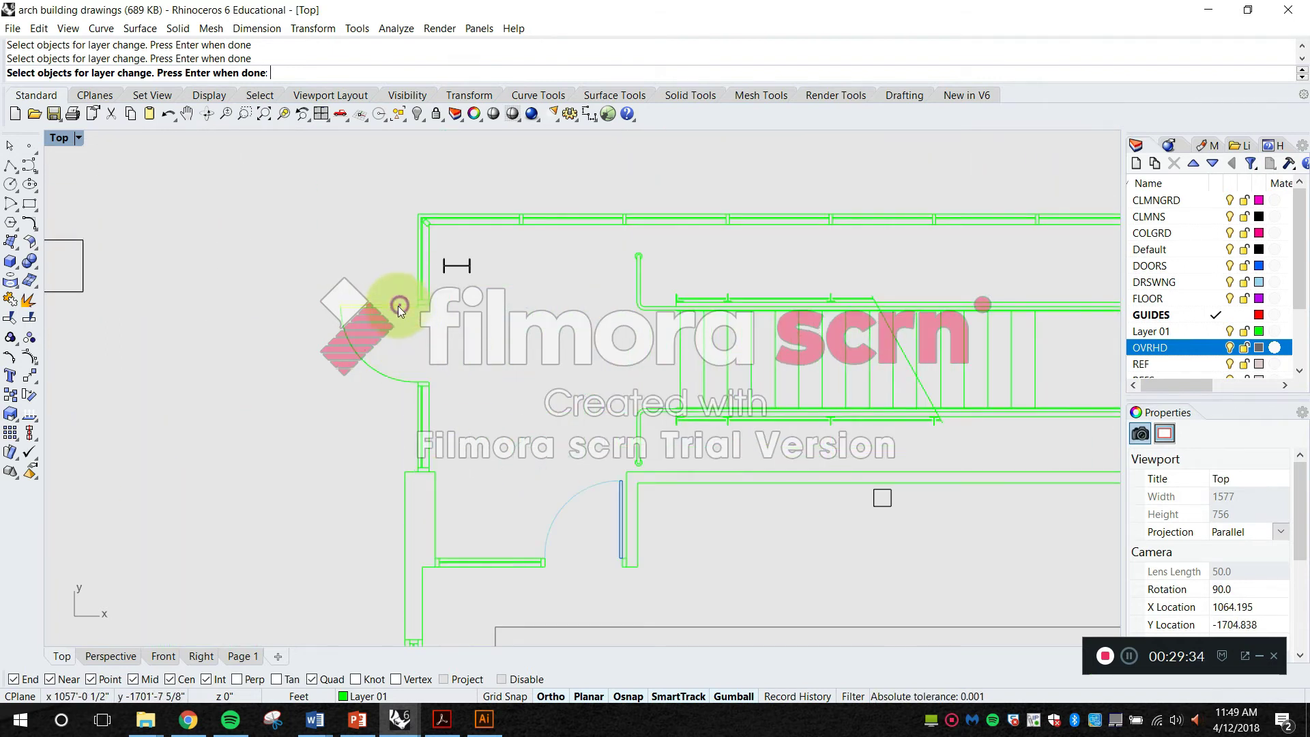
scroll(424, 314, down, 12)
scroll(481, 384, up, 8)
key(Return)
scroll(488, 365, up, 7)
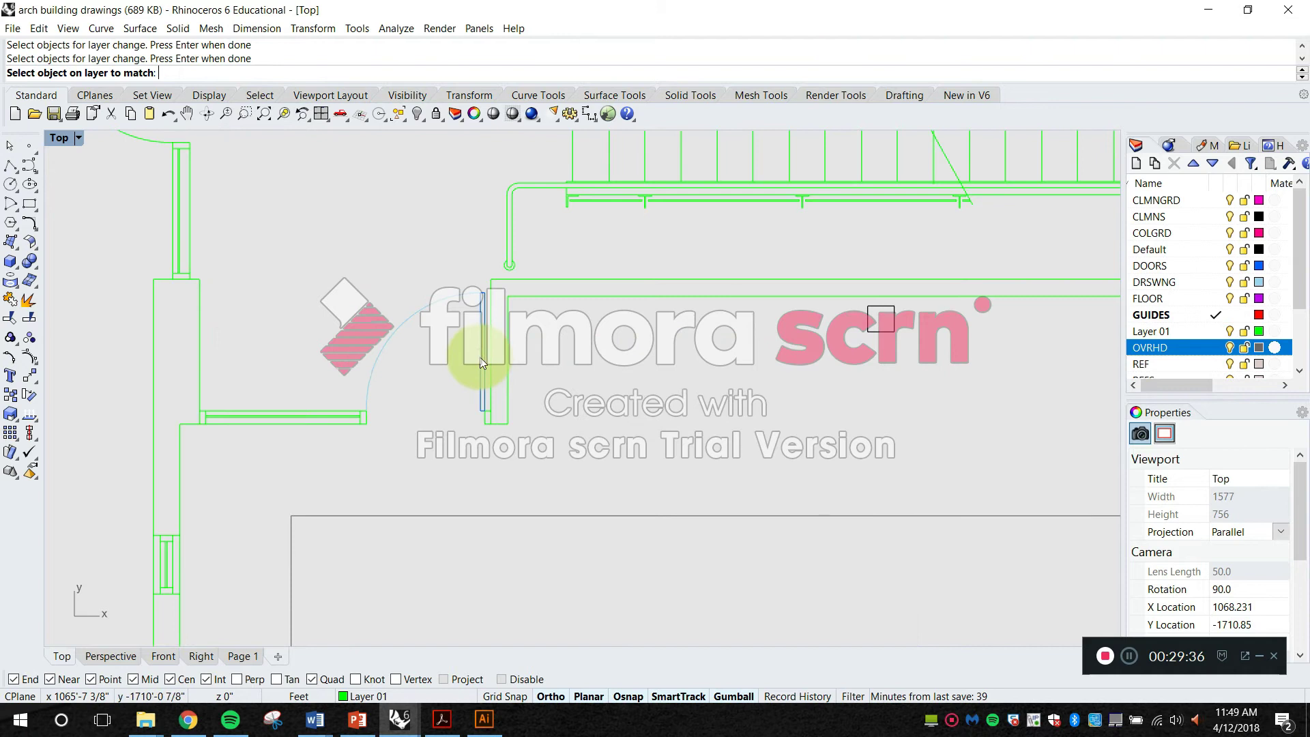
scroll(538, 375, down, 12)
scroll(518, 357, up, 10)
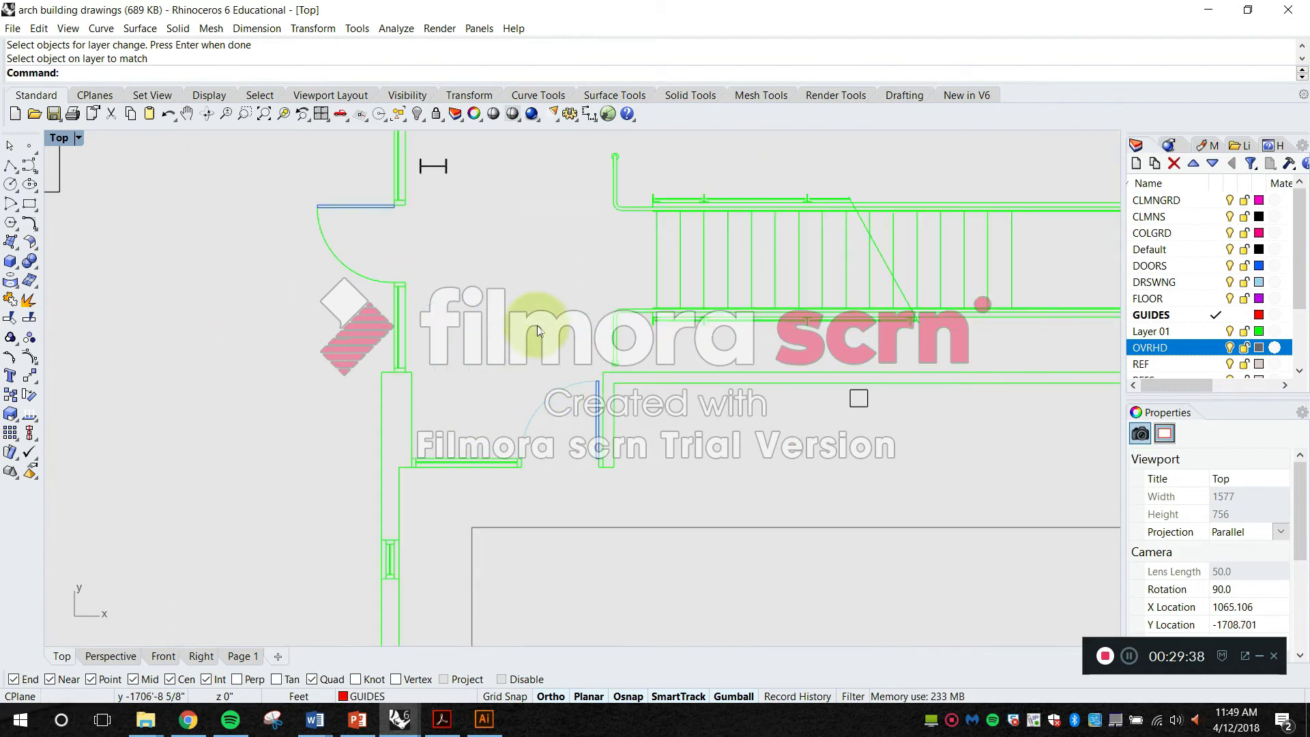
key(Return)
click(368, 280)
scroll(502, 273, down, 16)
scroll(428, 408, up, 5)
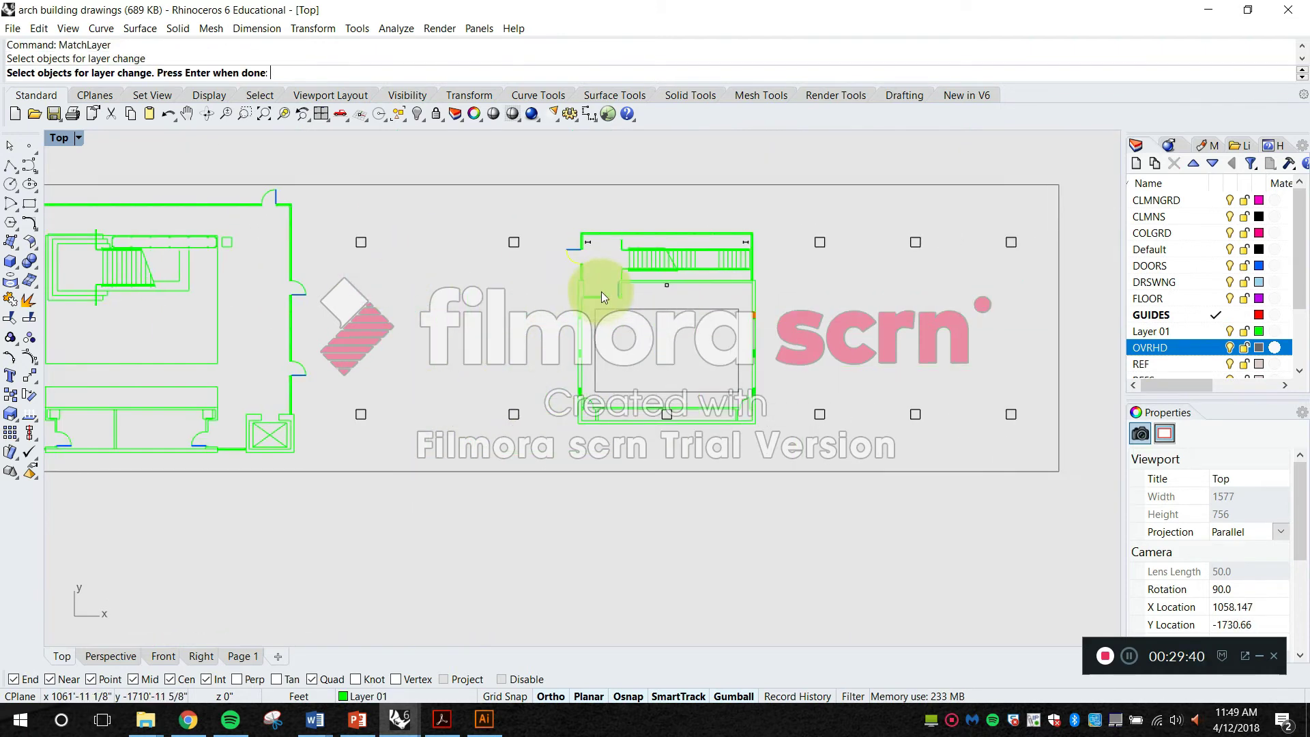
scroll(571, 477, up, 3)
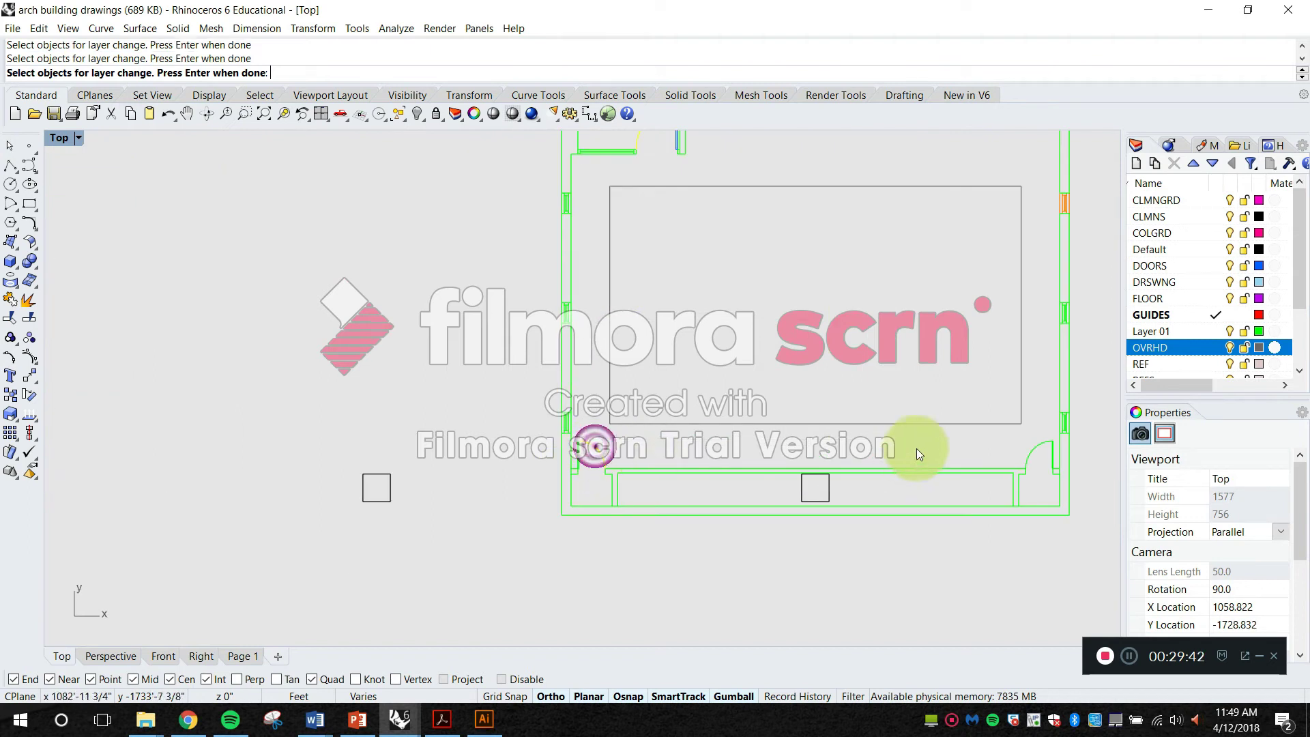
scroll(1032, 452, down, 4)
scroll(599, 471, up, 3)
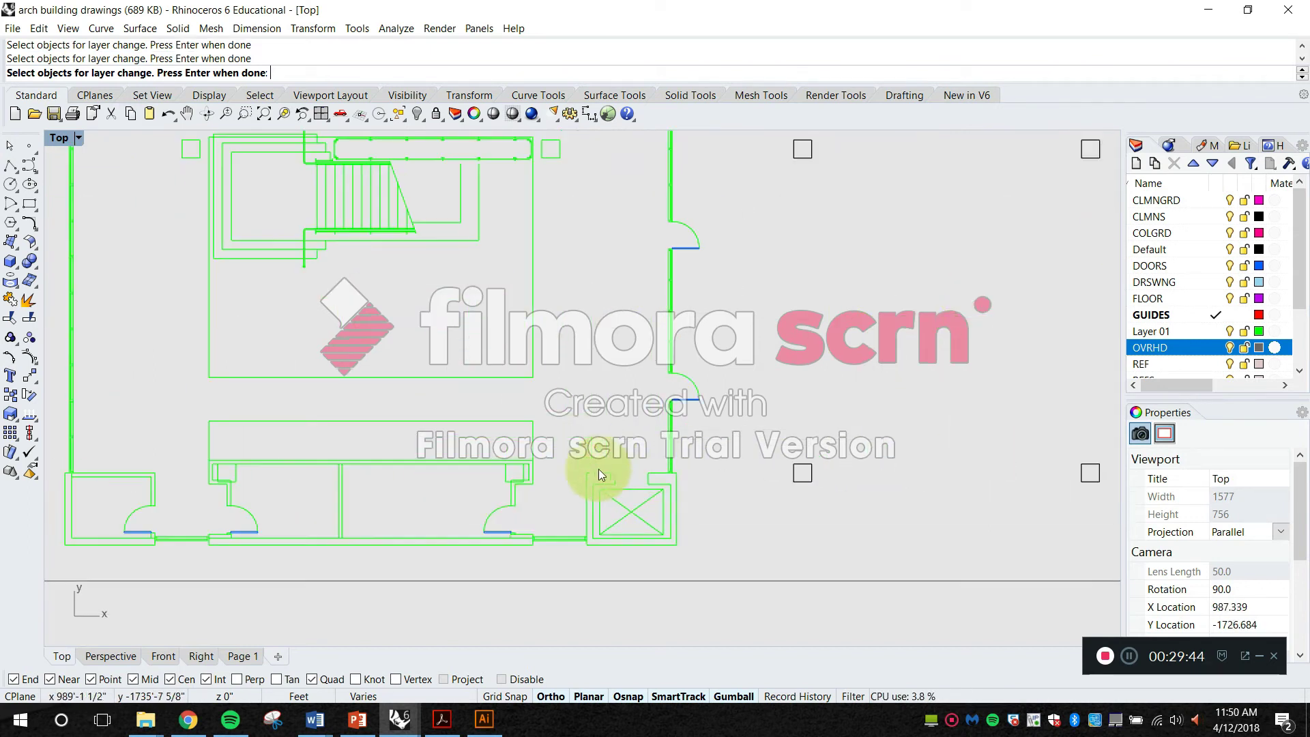
click(688, 386)
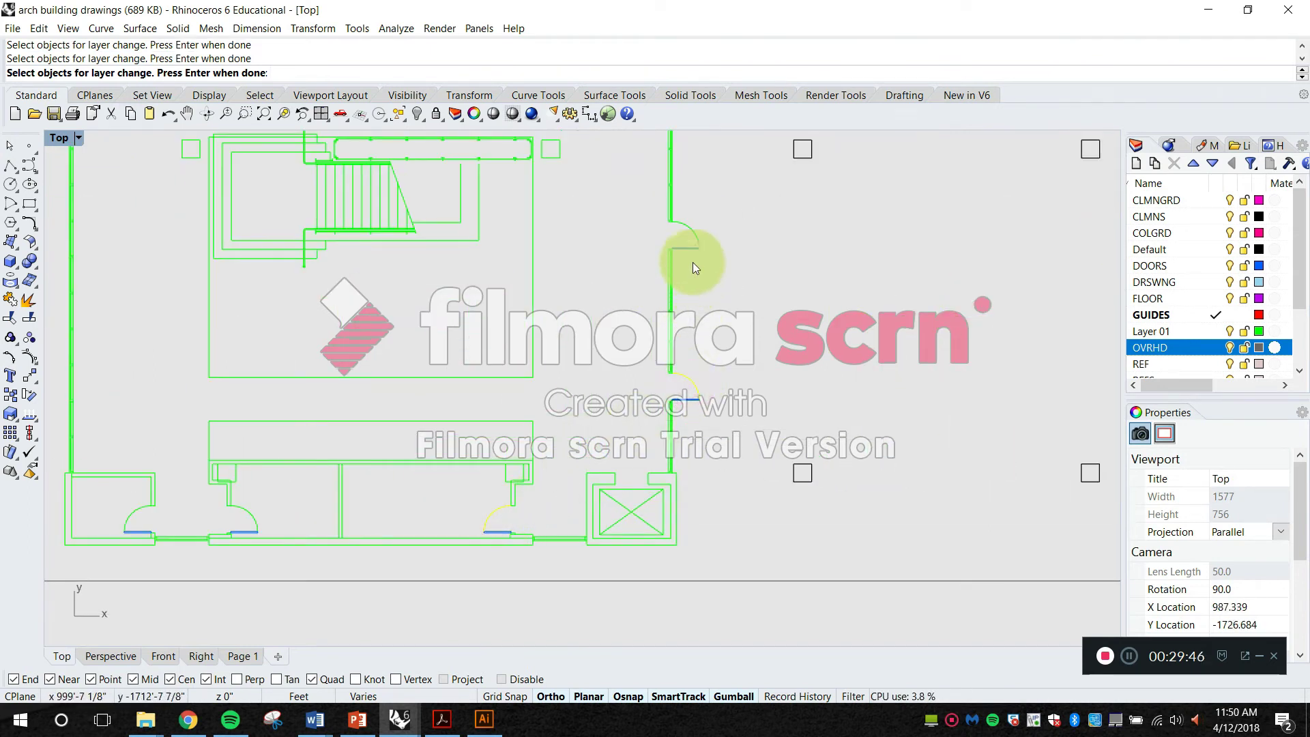
drag(538, 228, 710, 343)
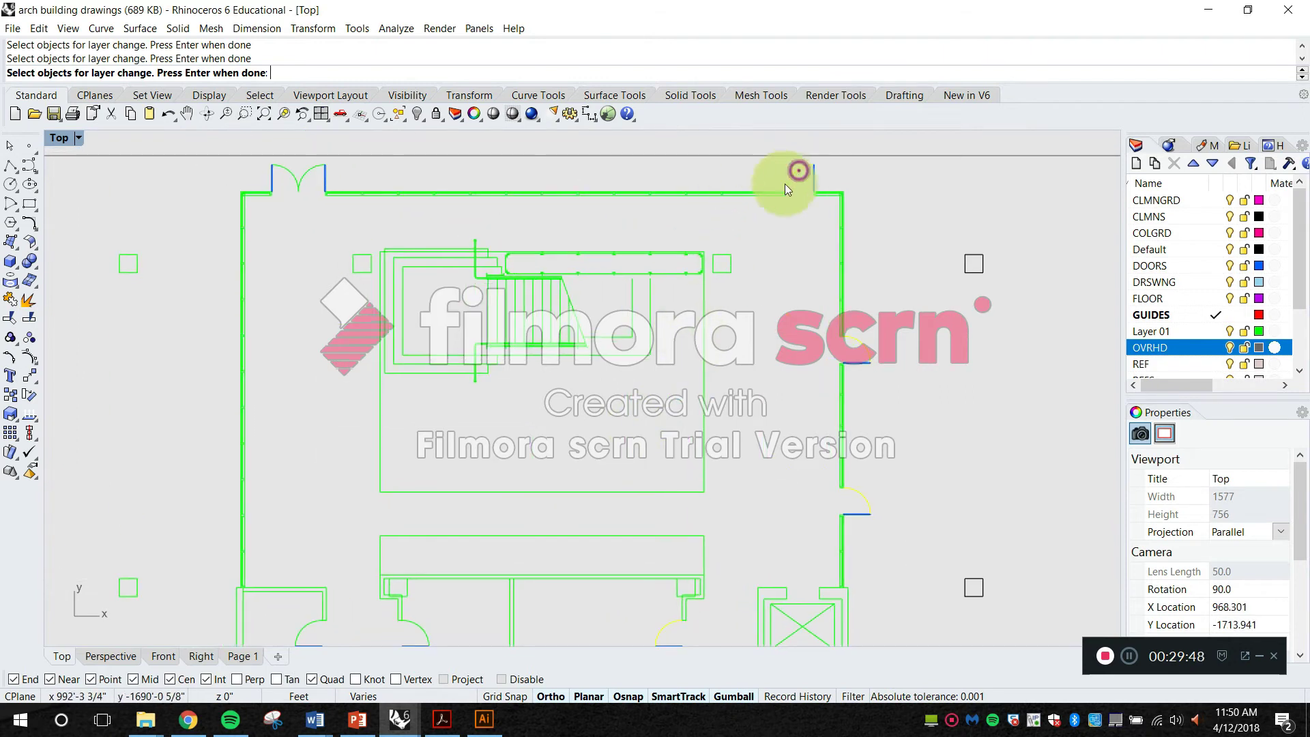
scroll(310, 178, up, 1)
scroll(290, 183, down, 3)
scroll(407, 422, up, 5)
scroll(407, 422, up, 2)
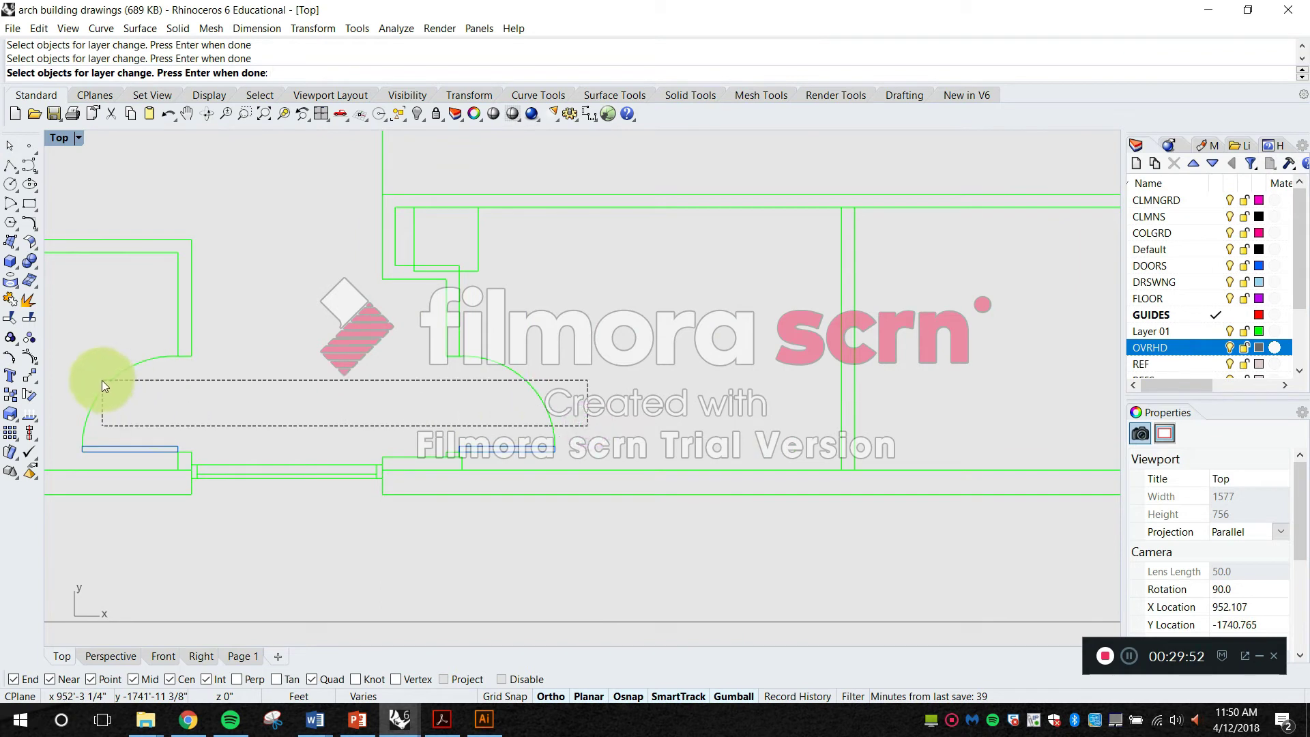
drag(102, 381, 101, 380)
scroll(441, 382, down, 12)
scroll(470, 372, up, 5)
scroll(461, 388, down, 2)
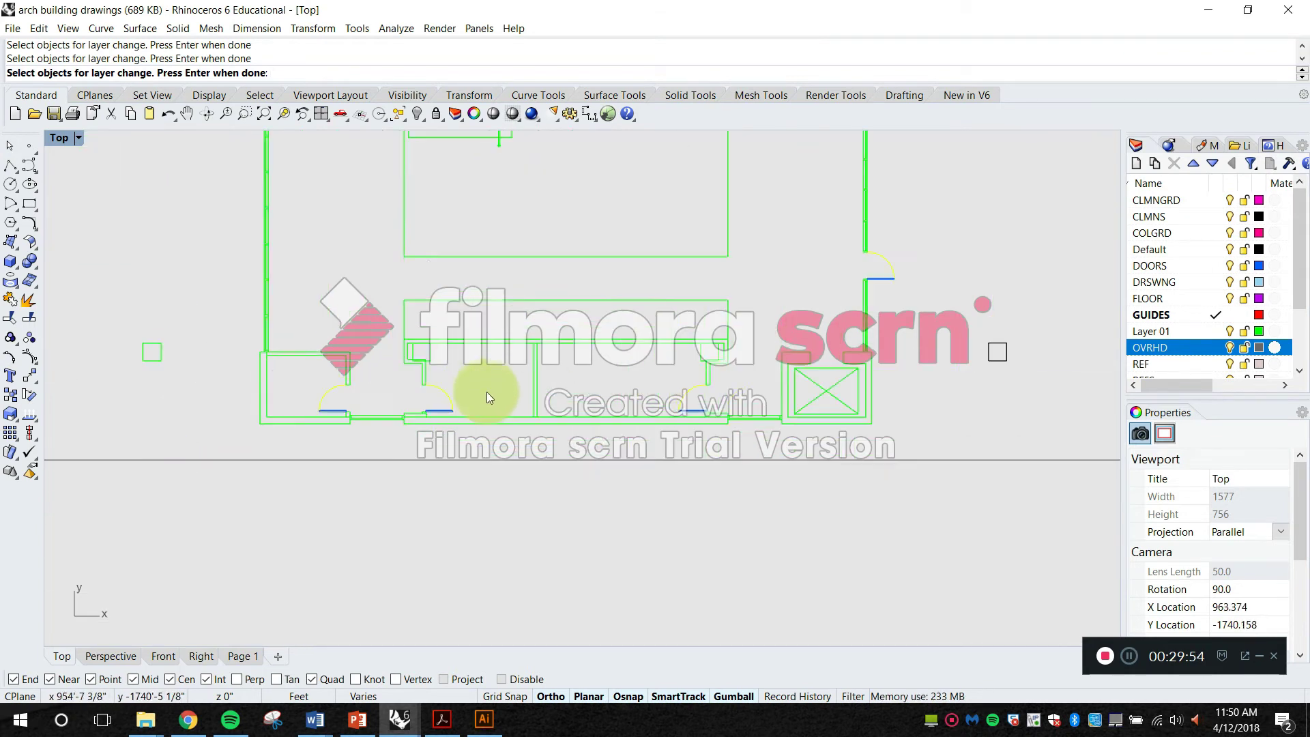
scroll(486, 392, down, 4)
scroll(734, 338, up, 1)
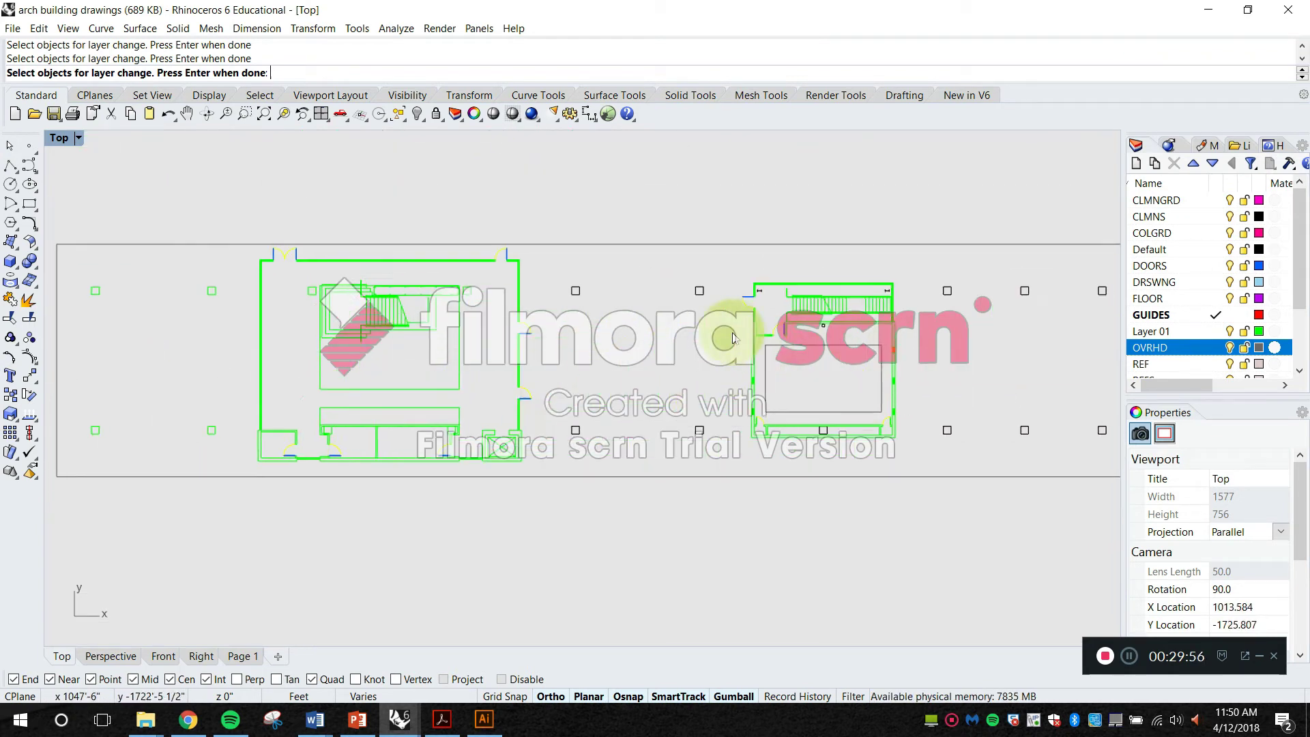
scroll(733, 338, up, 4)
scroll(824, 280, down, 6)
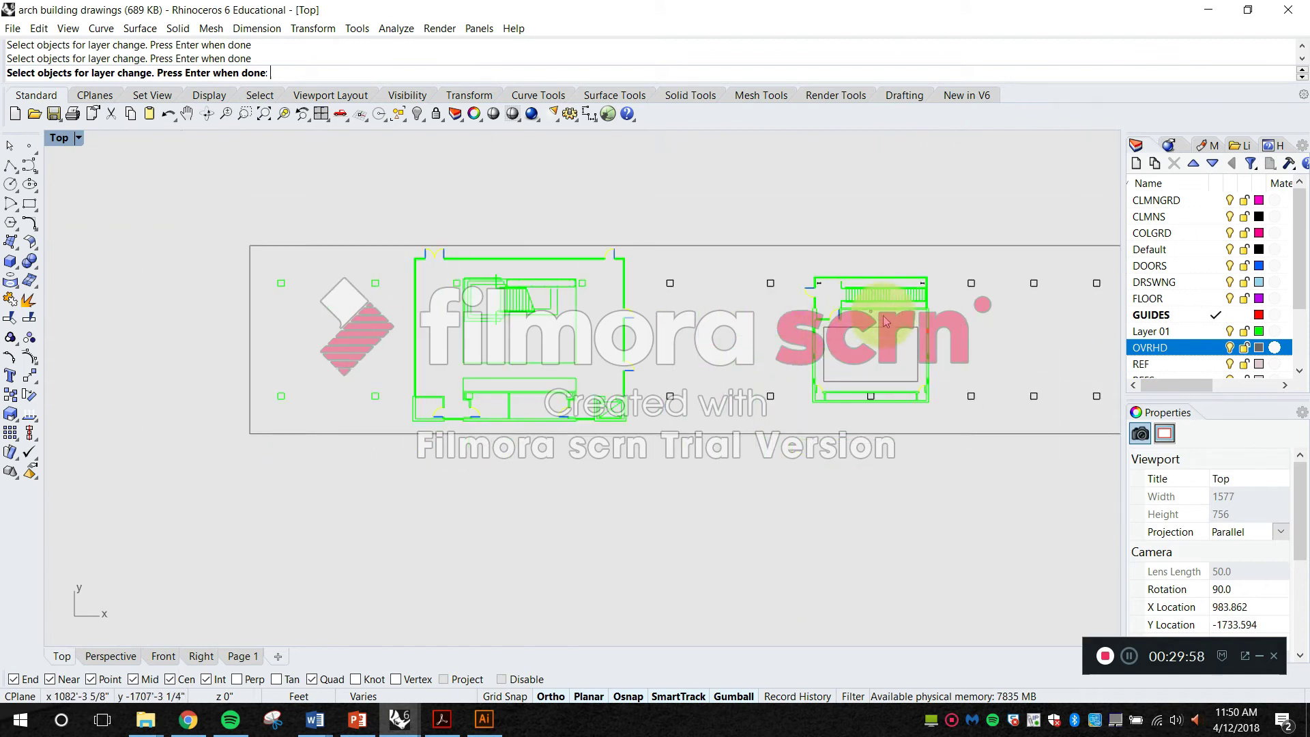
scroll(901, 350, up, 4)
scroll(901, 350, down, 1)
scroll(892, 351, up, 2)
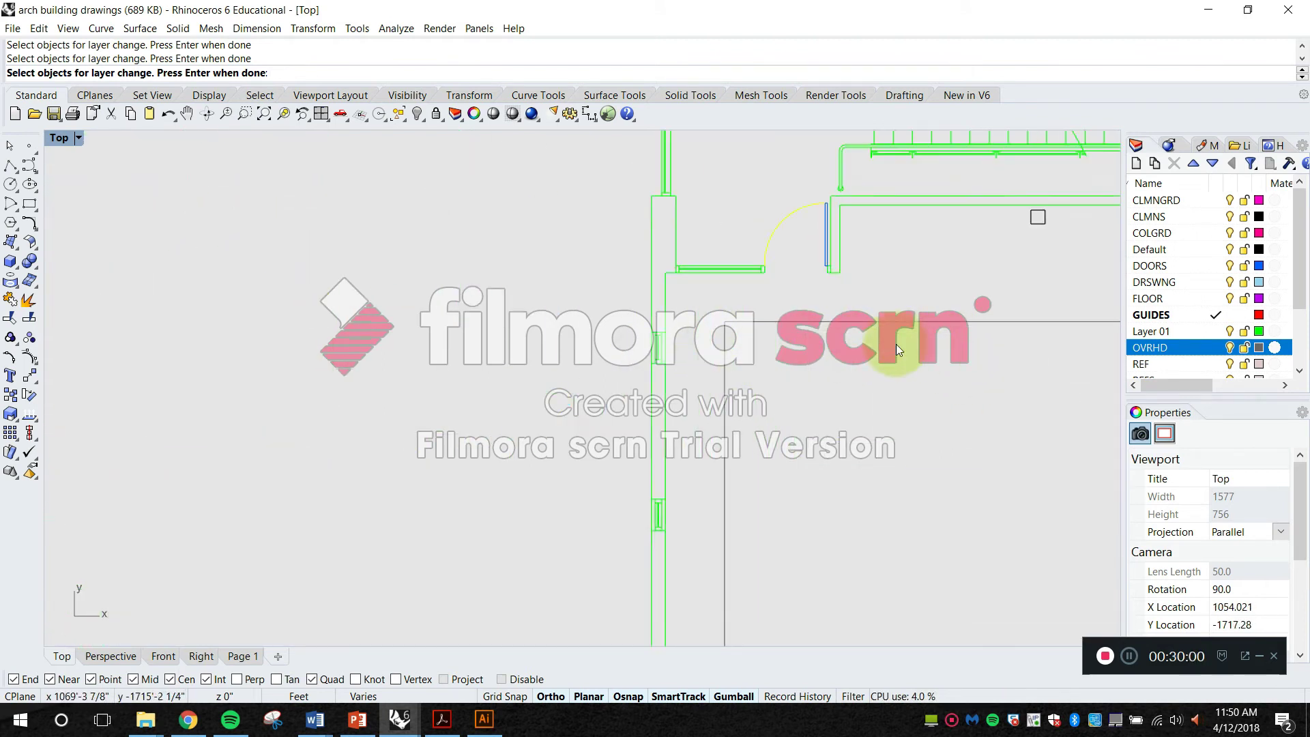
scroll(716, 381, down, 5)
scroll(630, 298, up, 9)
key(Return)
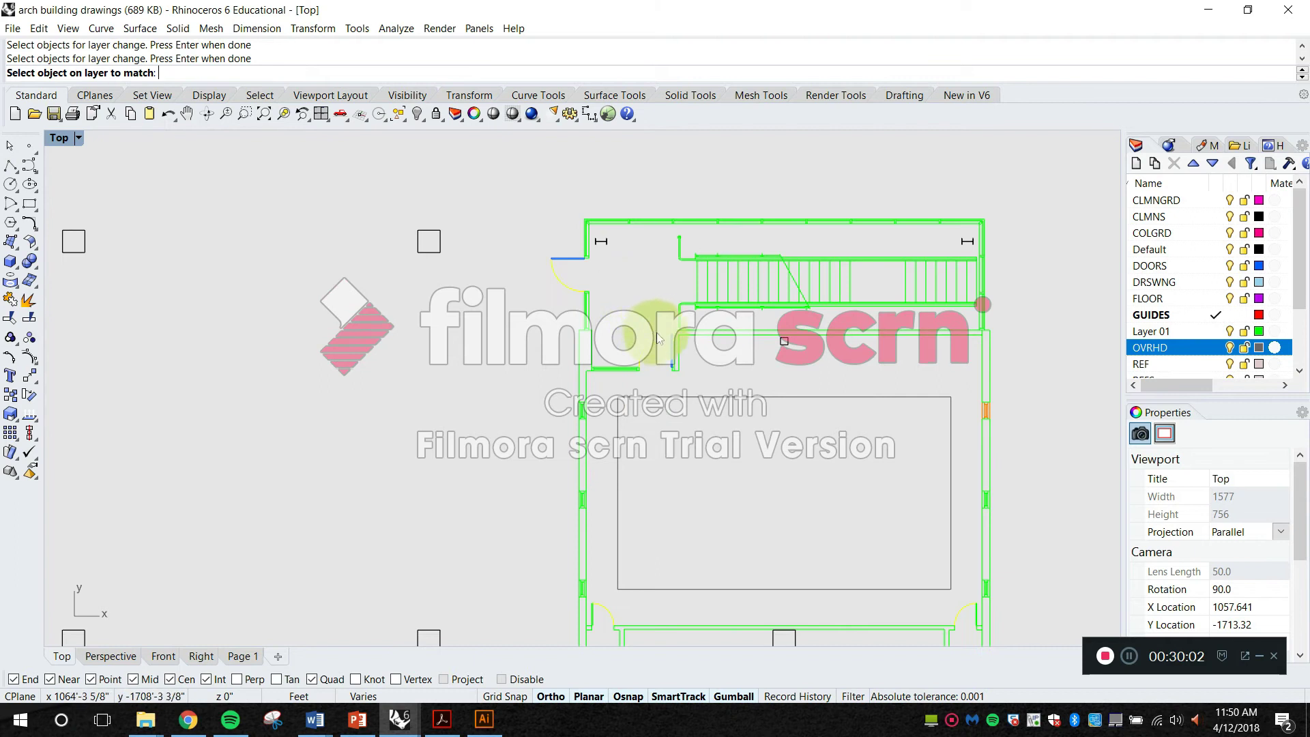
scroll(653, 333, up, 5)
scroll(657, 347, down, 8)
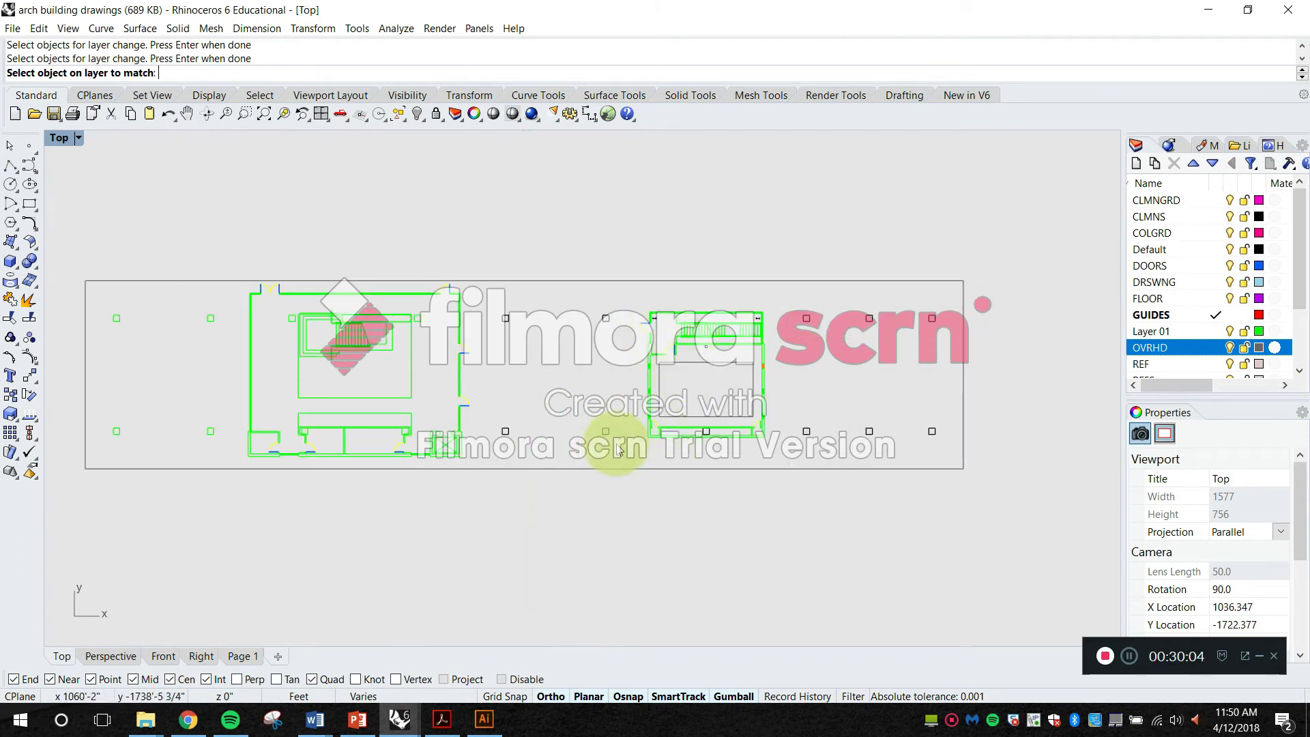
scroll(666, 350, up, 7)
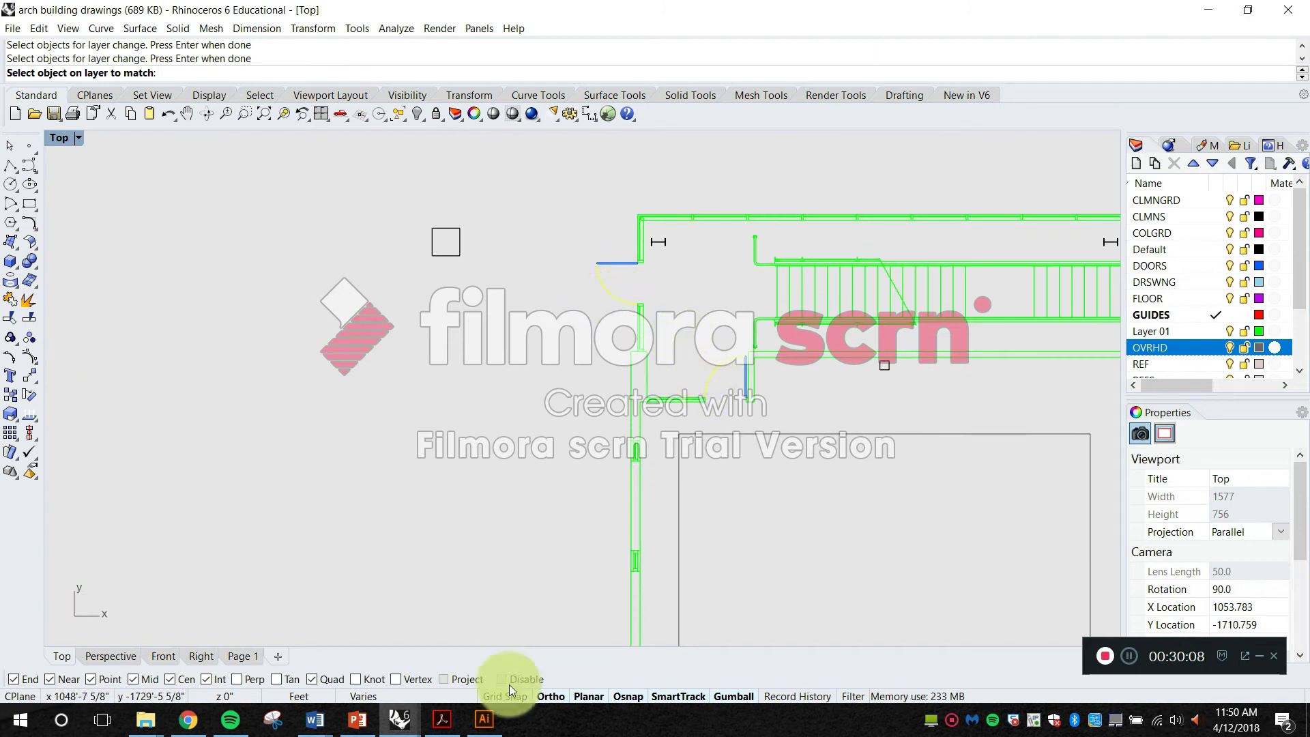
click(454, 699)
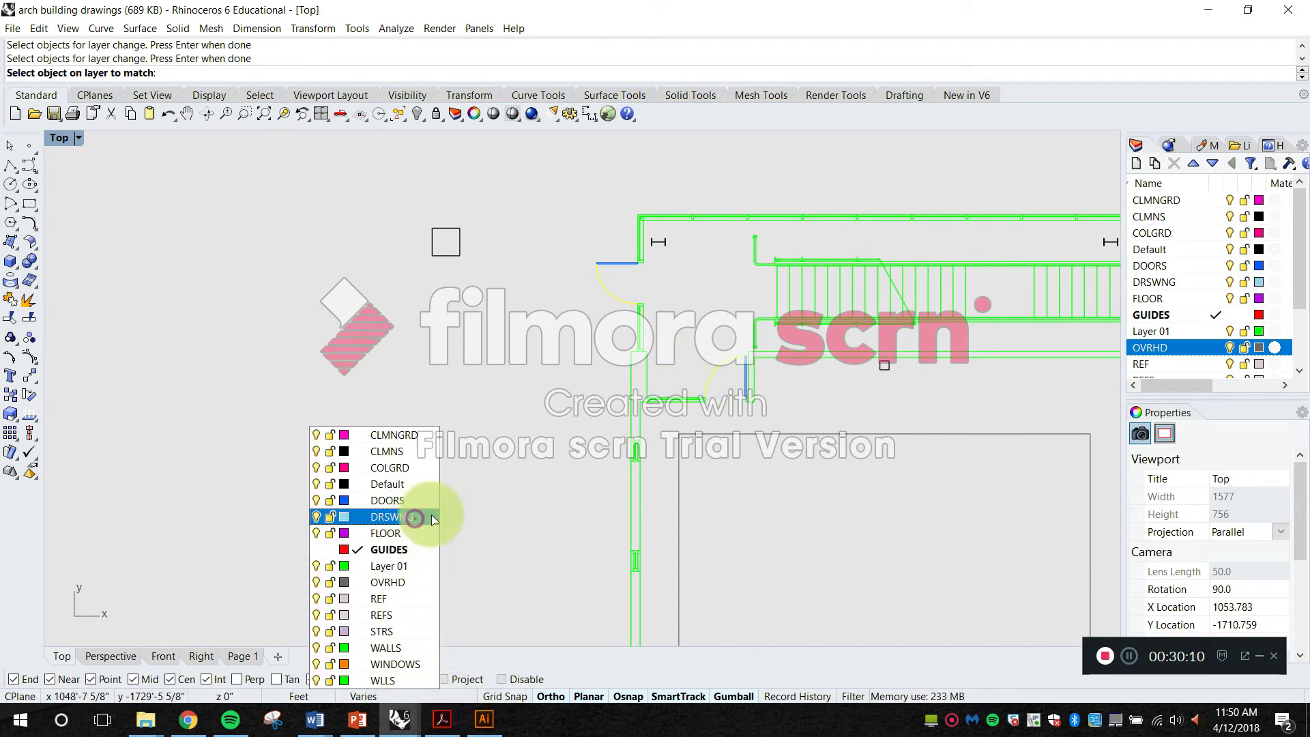
key(Escape)
scroll(725, 368, up, 2)
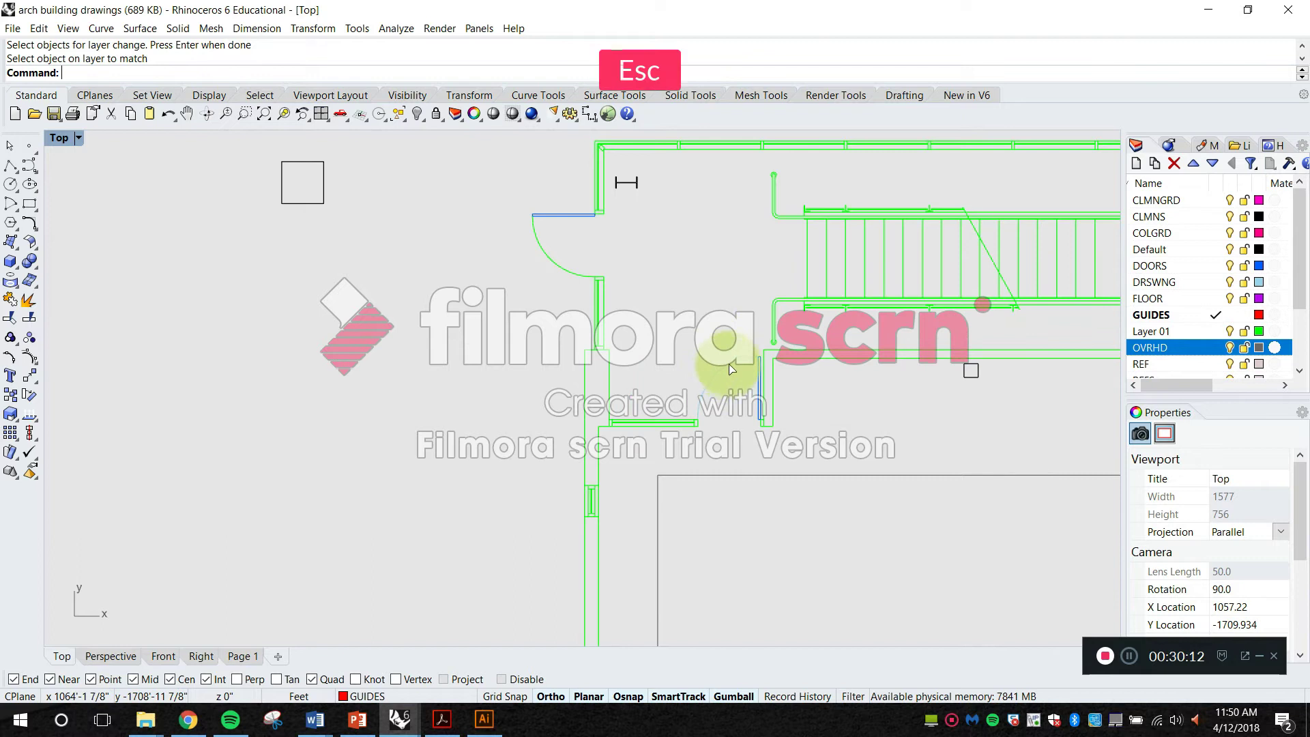
click(572, 258)
scroll(463, 360, down, 5)
scroll(444, 411, up, 4)
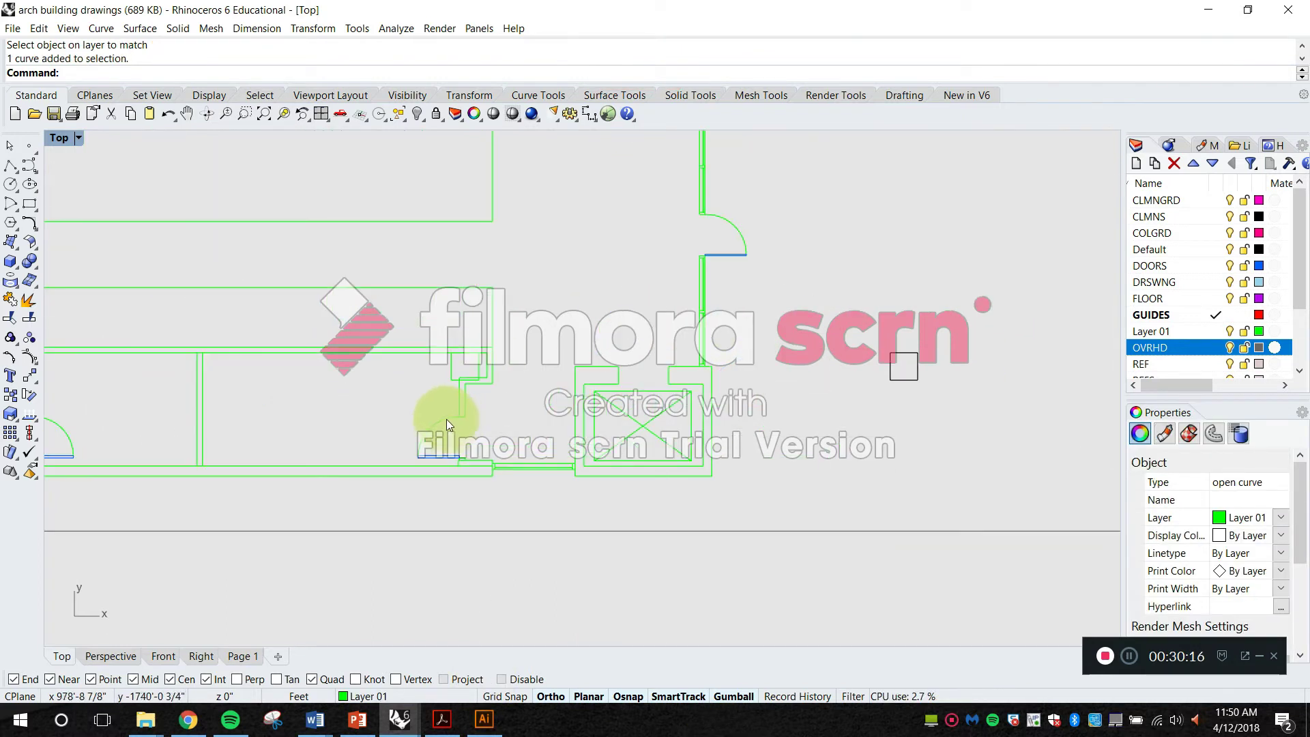
scroll(444, 419, down, 3)
key(Escape)
Step: Use MatchLayer to put the large left room's door swing arcs and the stair room's exterior door swing on the interior door swing's DRSWNG layer
text(m)
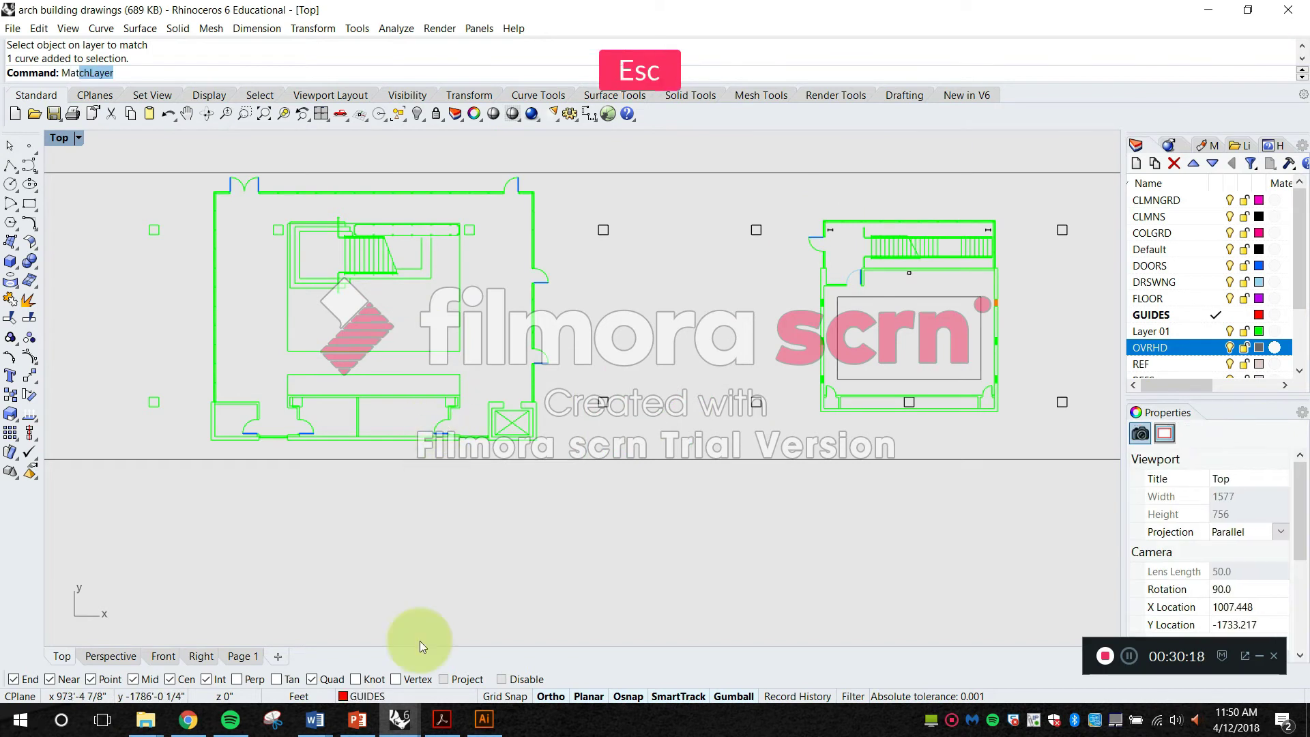
text(atchl)
key(Return)
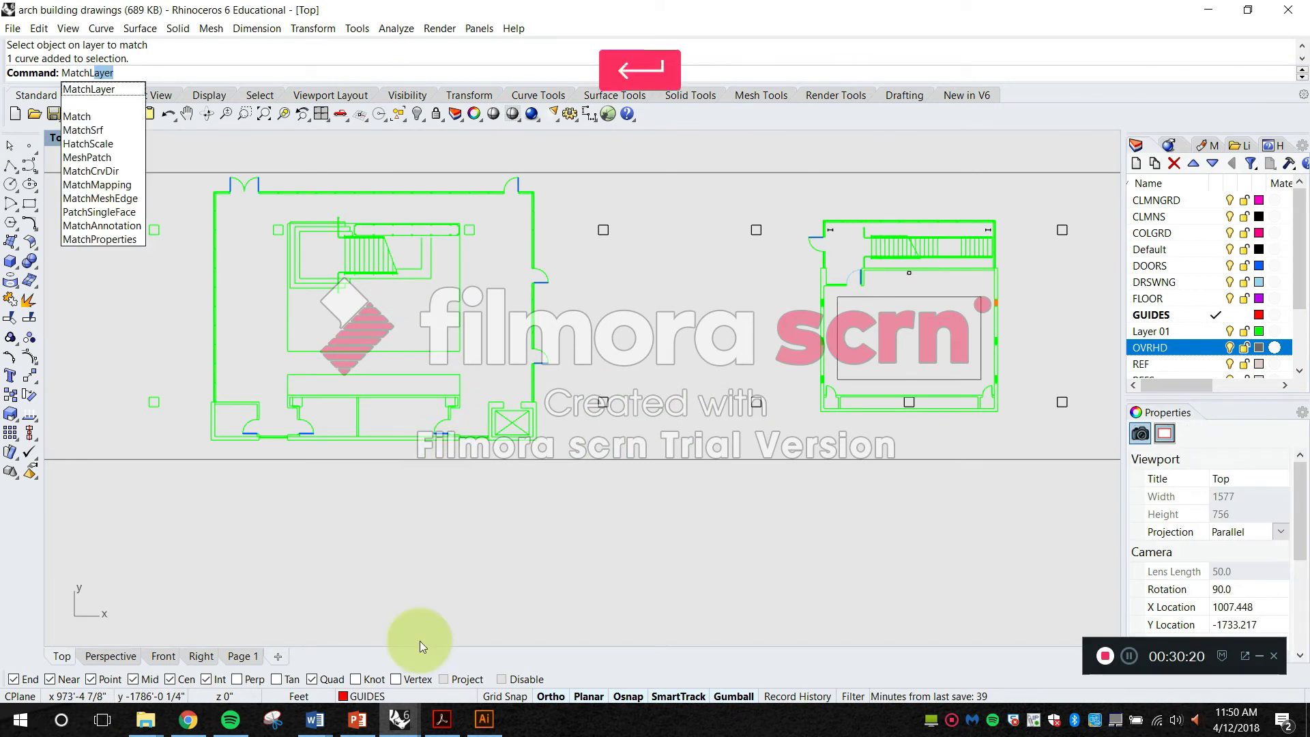
click(439, 427)
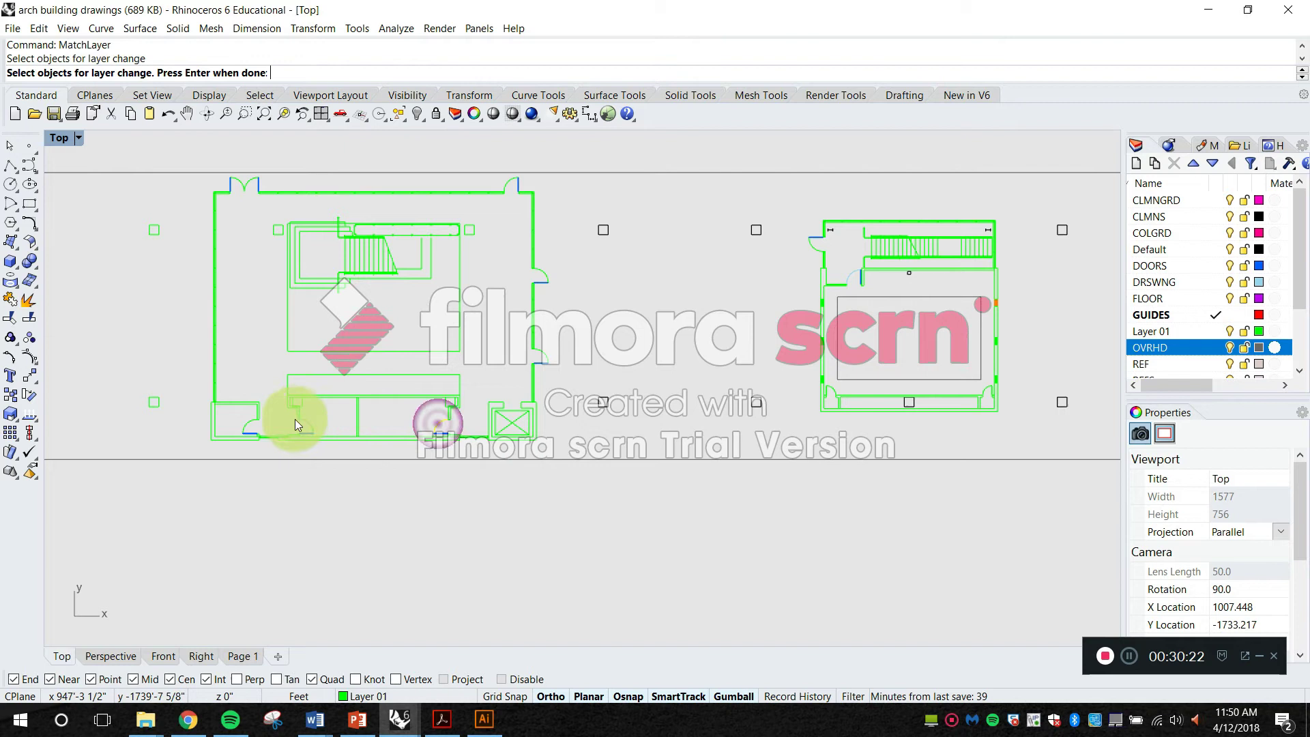
click(308, 421)
click(243, 424)
click(249, 176)
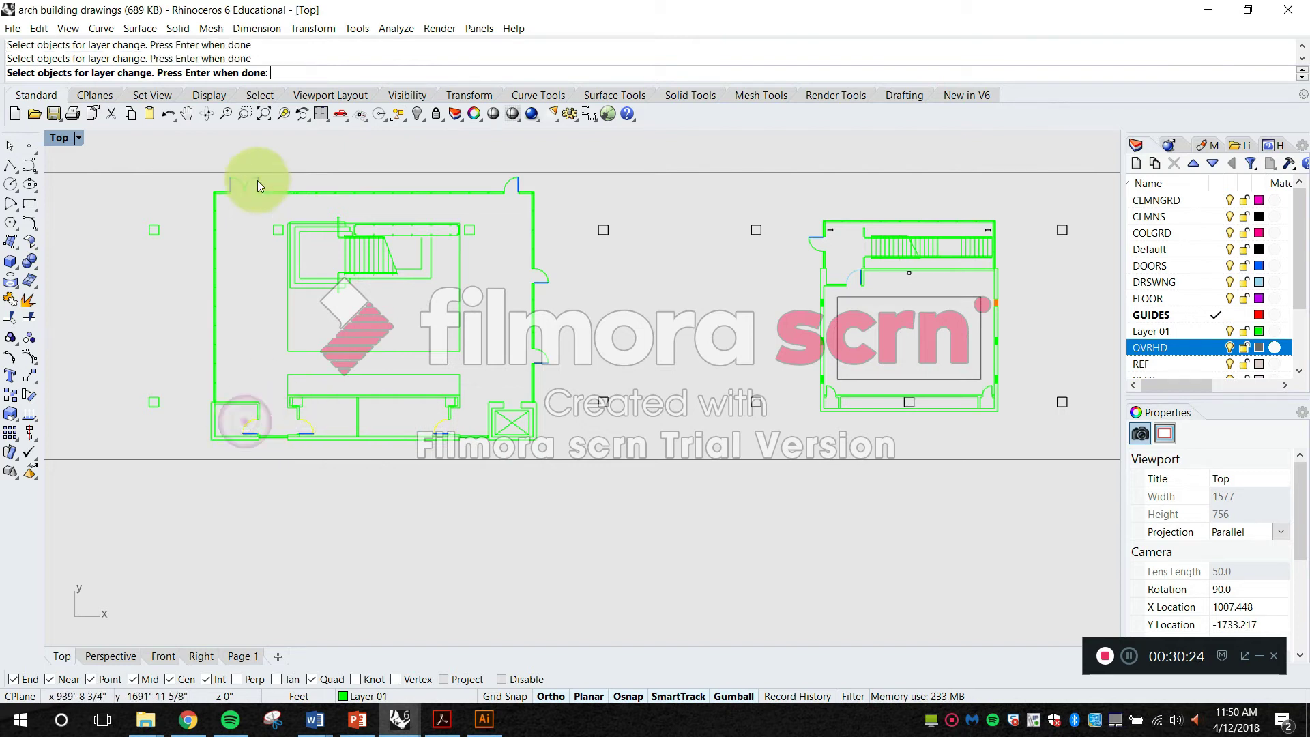
ctrl+click(291, 174)
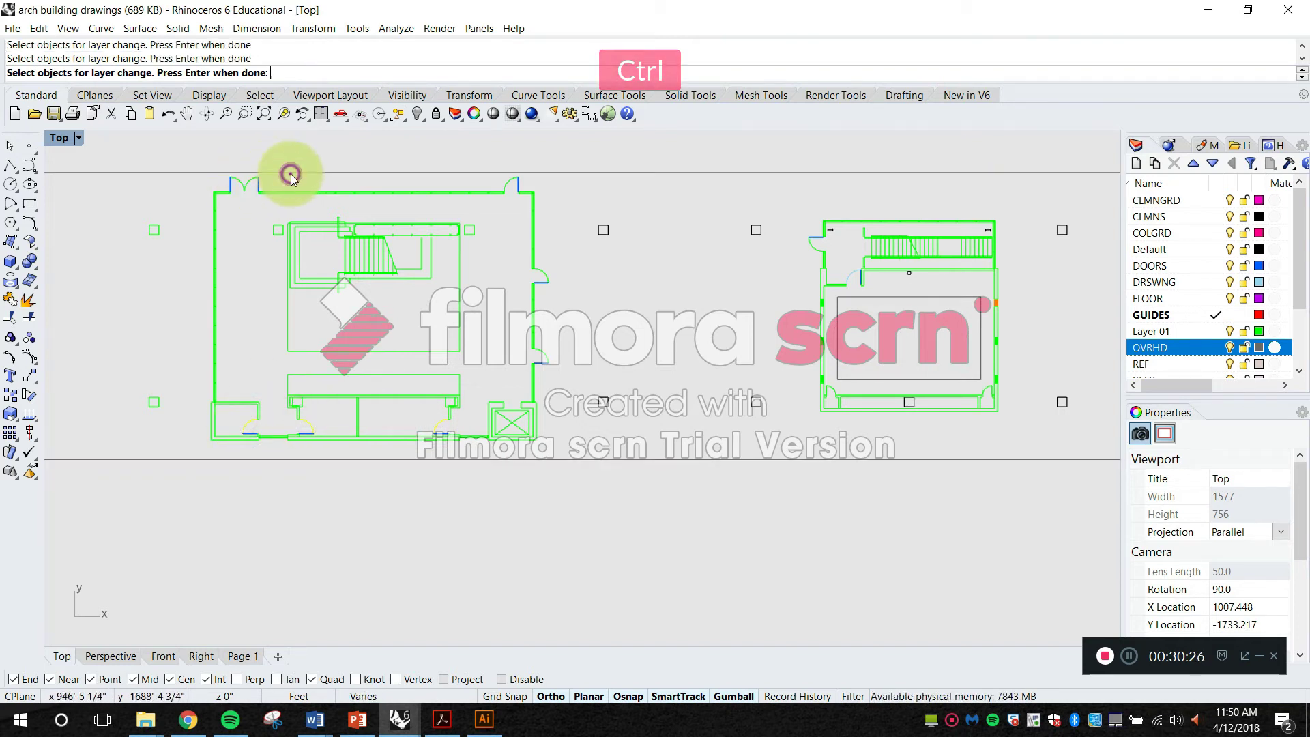
scroll(262, 191, up, 3)
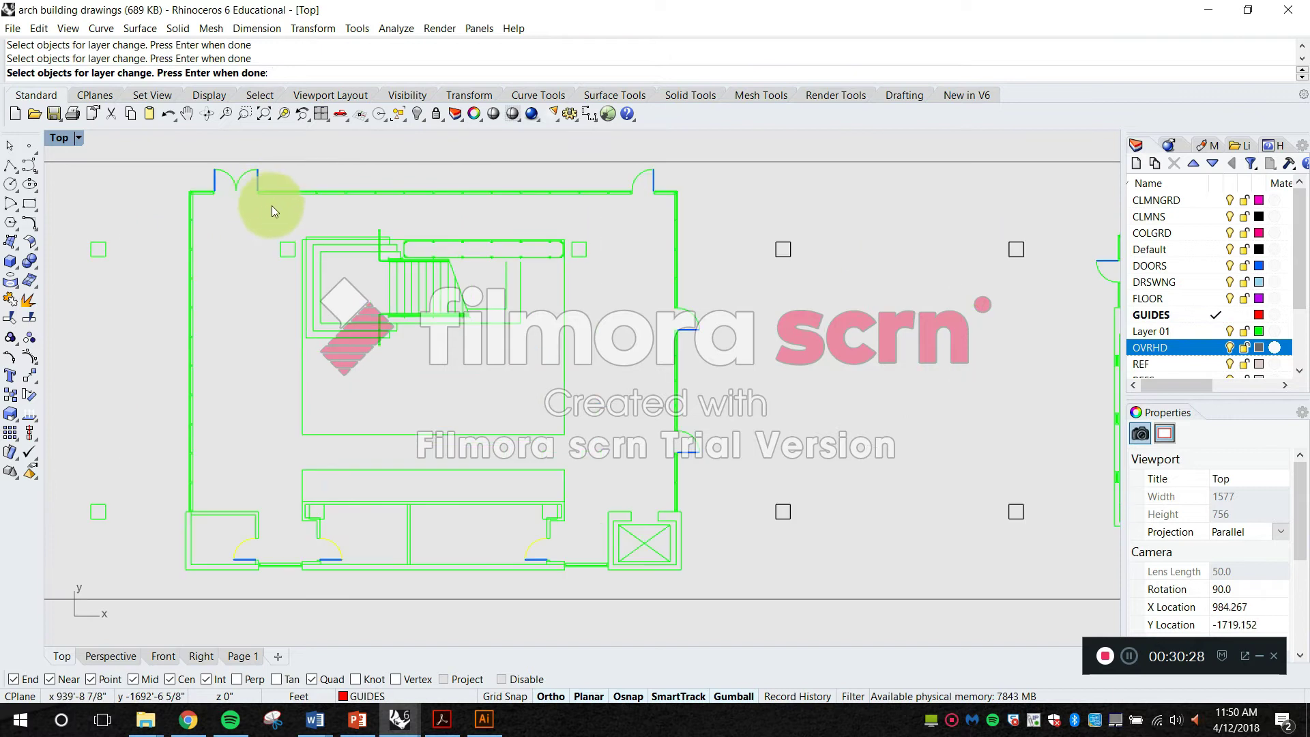
scroll(243, 204, up, 2)
shift+click(236, 209)
scroll(208, 166, down, 3)
scroll(498, 272, up, 3)
shift+click(571, 258)
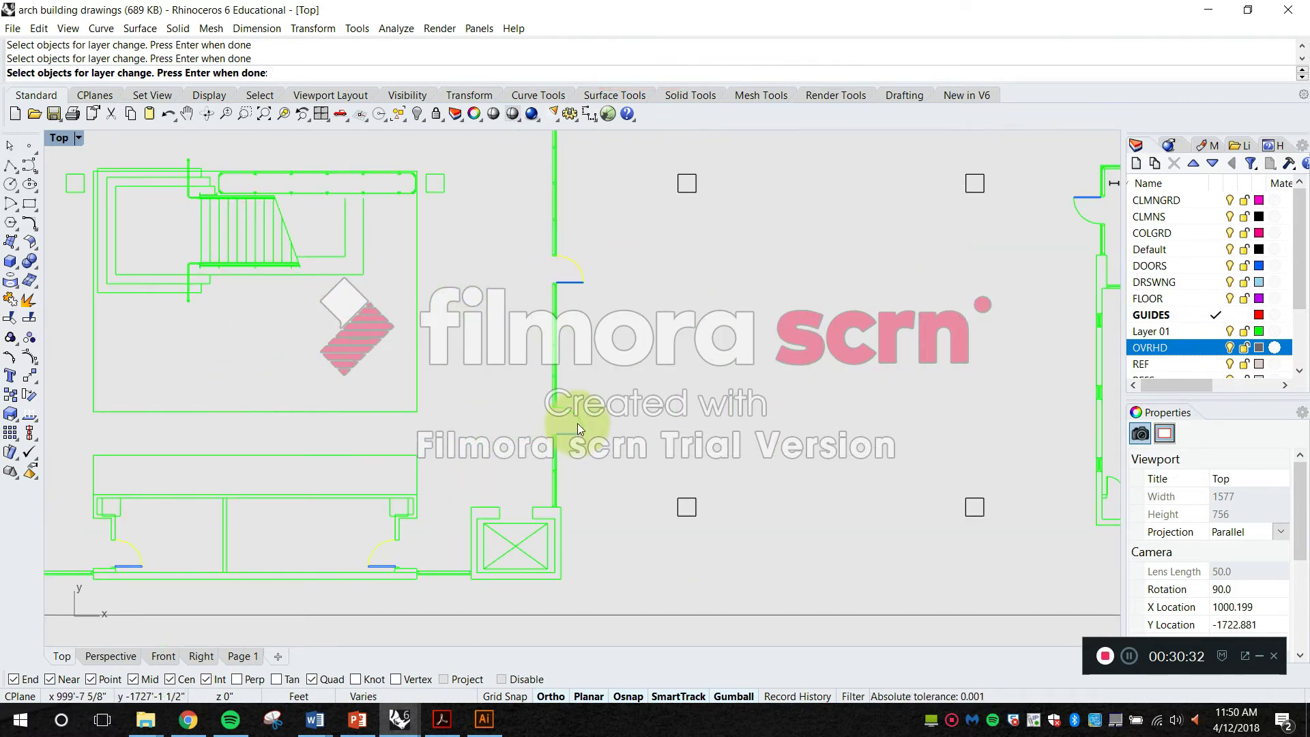
scroll(572, 437, down, 3)
scroll(677, 374, up, 4)
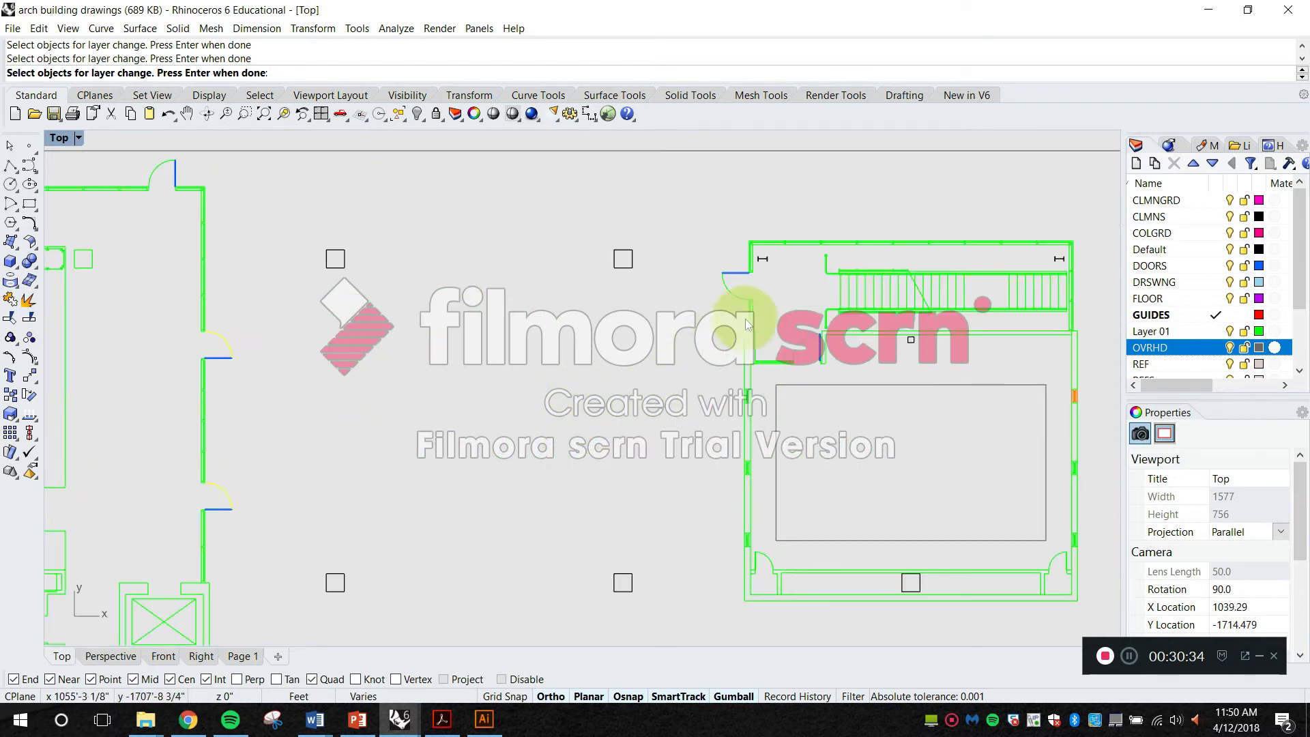
scroll(745, 318, up, 3)
shift+click(726, 276)
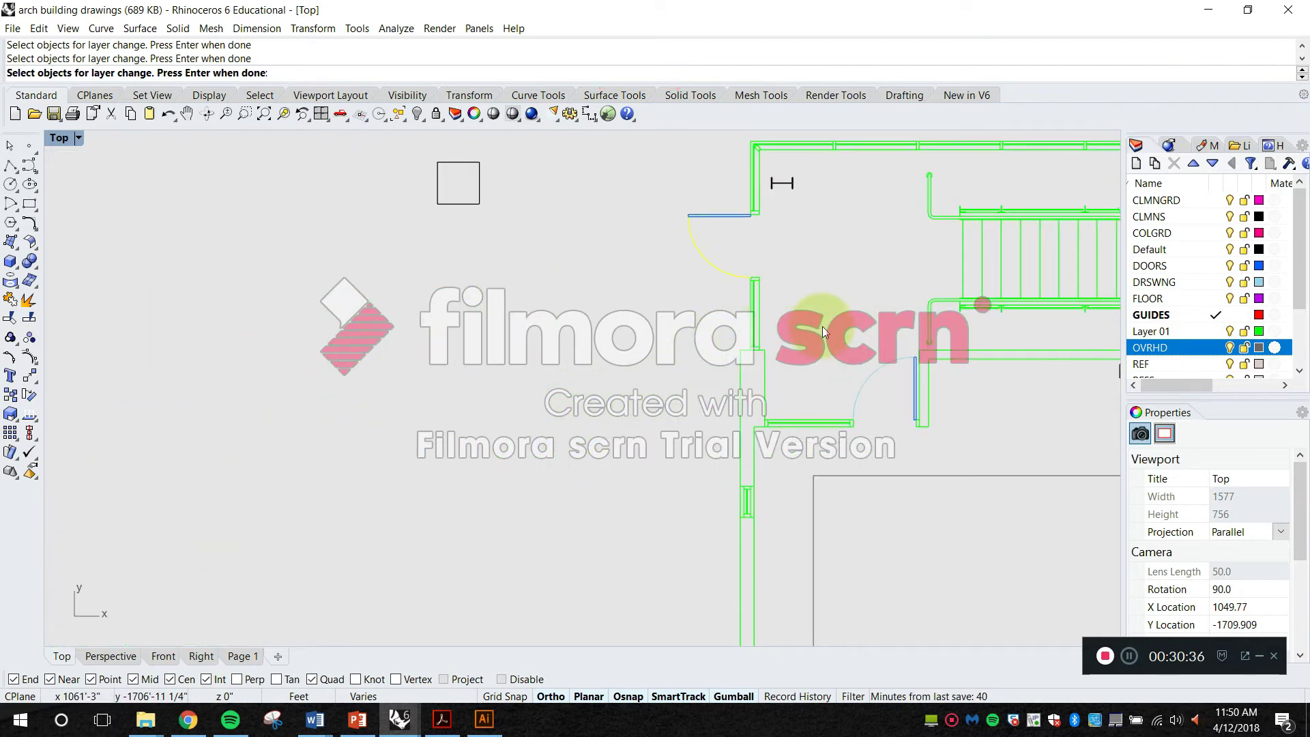
key(Return)
click(886, 366)
Step: Assign the window outlines in the right building's two side walls and the glazing beside the stair room's interior door to the WINDOWS layer
scroll(842, 330, down, 1)
scroll(841, 330, down, 2)
scroll(833, 410, up, 5)
key(Escape)
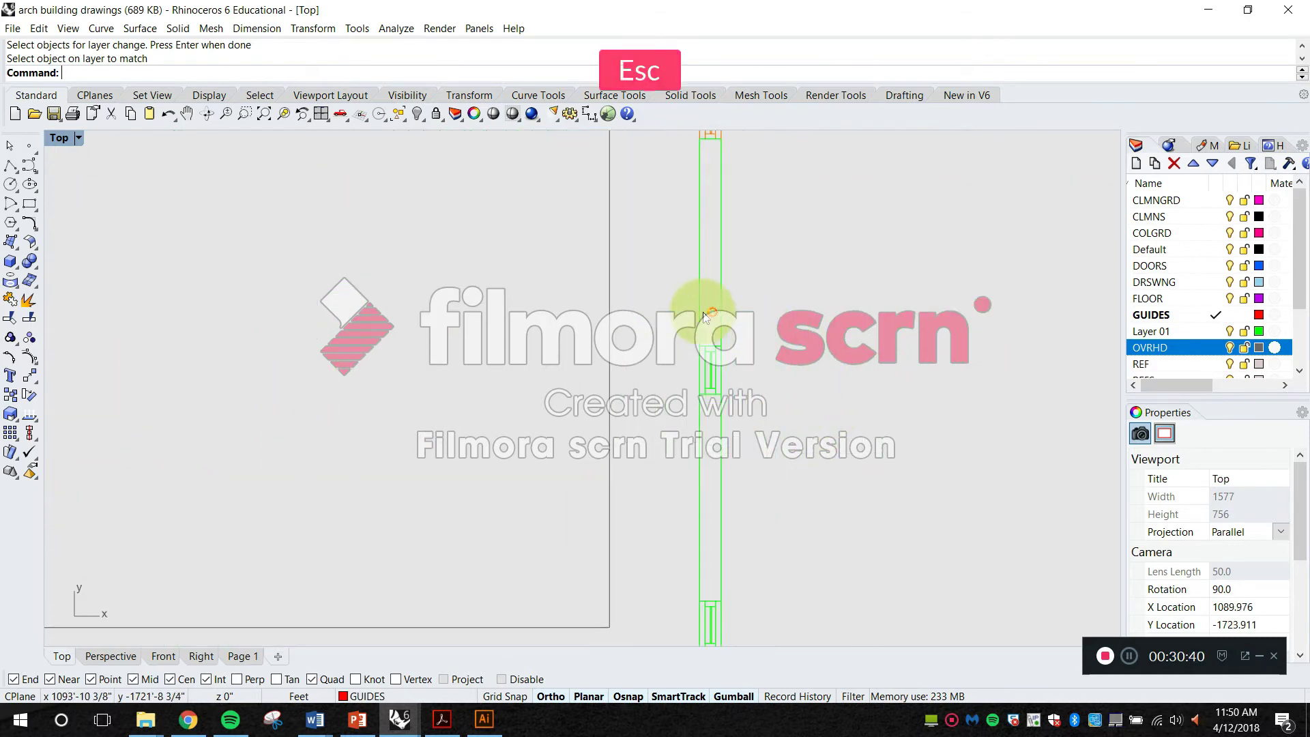
drag(731, 408, 733, 411)
drag(715, 365, 692, 276)
drag(706, 568, 710, 571)
scroll(755, 494, down, 12)
drag(487, 448, 562, 410)
scroll(562, 409, up, 6)
drag(400, 342, 454, 414)
drag(448, 552, 449, 542)
drag(435, 268, 437, 269)
scroll(450, 184, up, 5)
drag(424, 155, 665, 214)
drag(749, 235, 701, 368)
drag(708, 292, 759, 351)
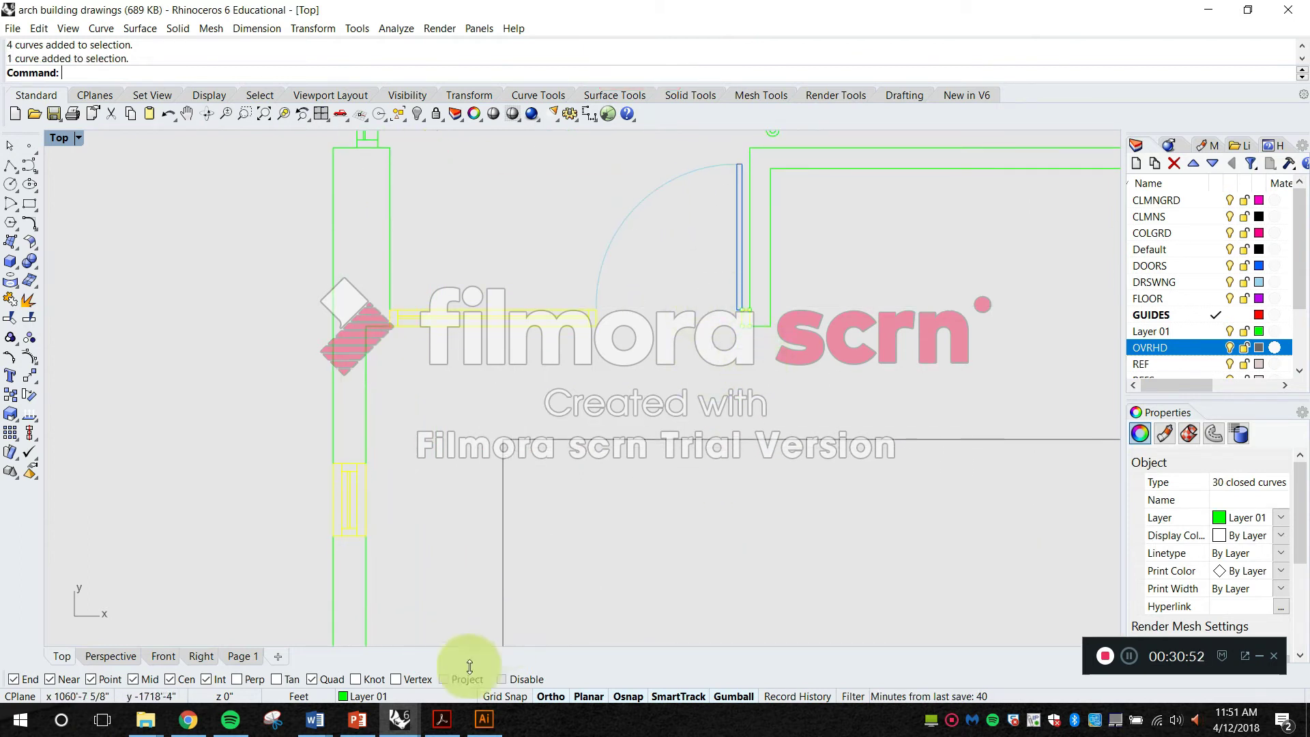
click(423, 697)
click(355, 667)
key(Escape)
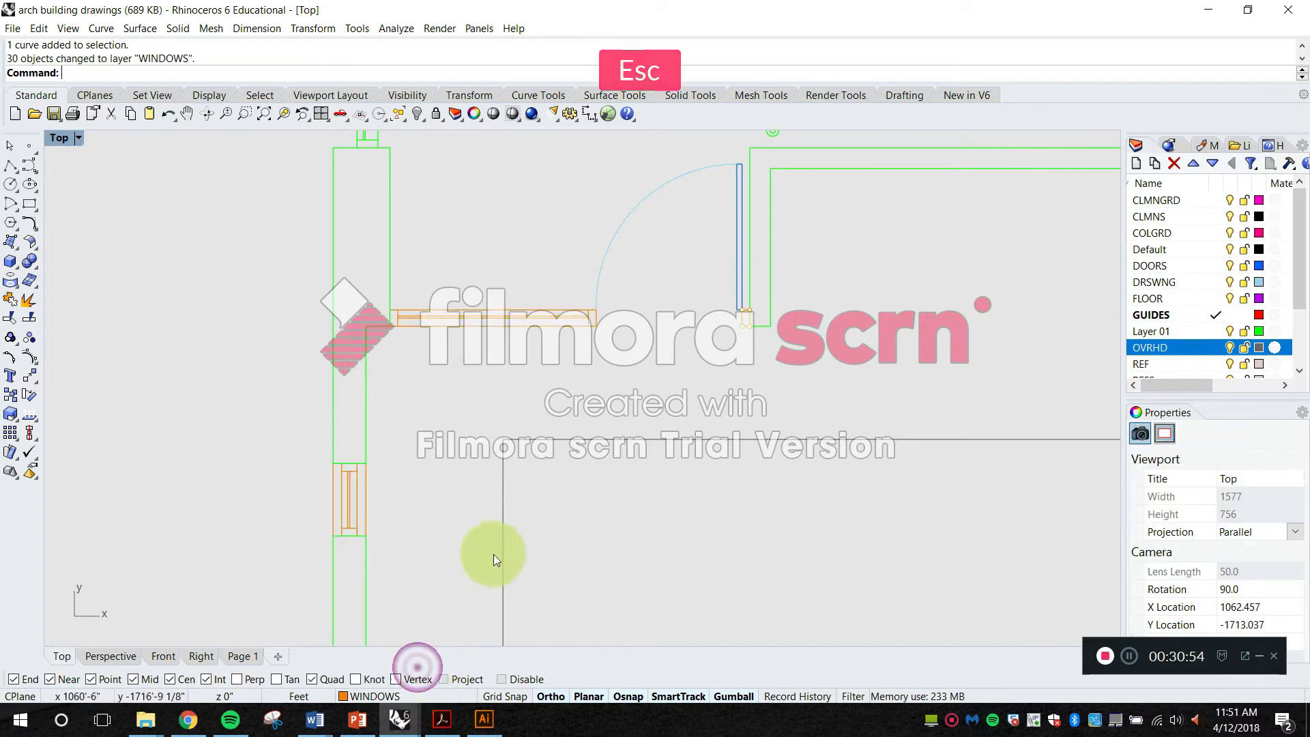
Step: Assign the glazing panels and mullions along the stair room's upper wall to the WINDOWS layer
scroll(494, 554, down, 6)
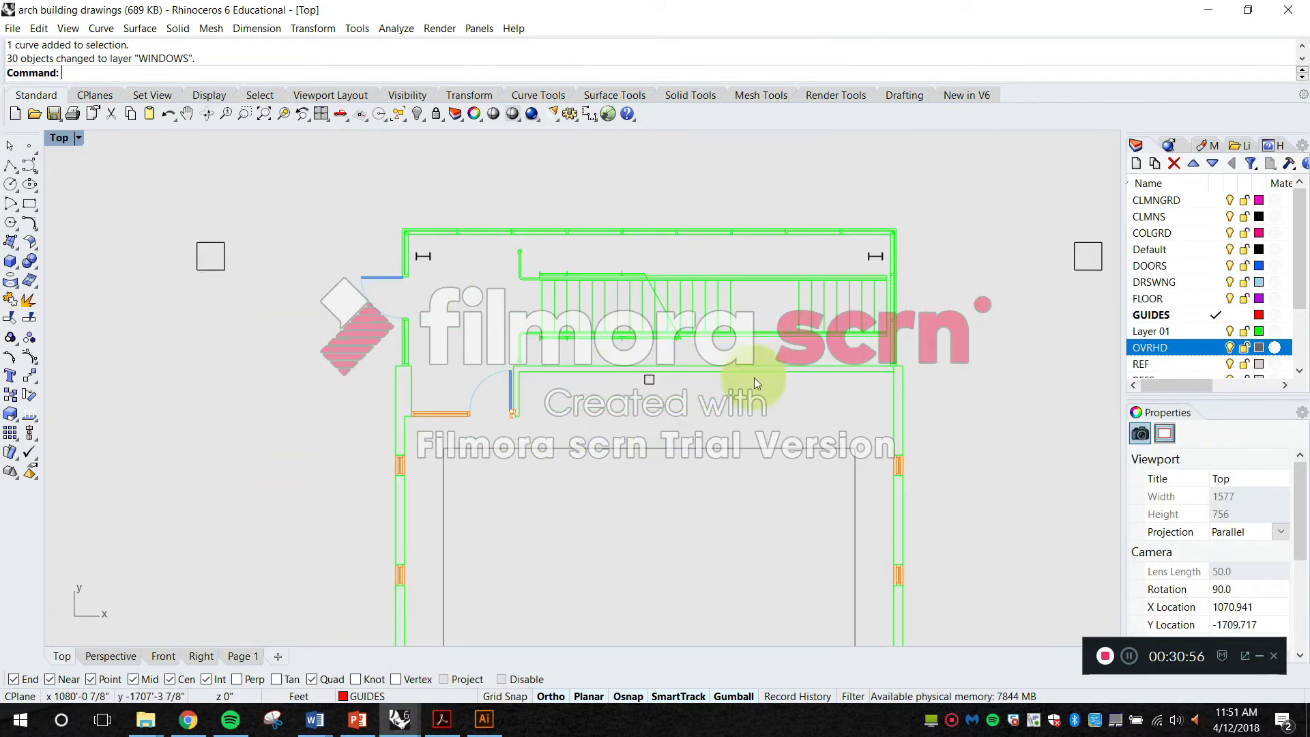
scroll(546, 228, up, 3)
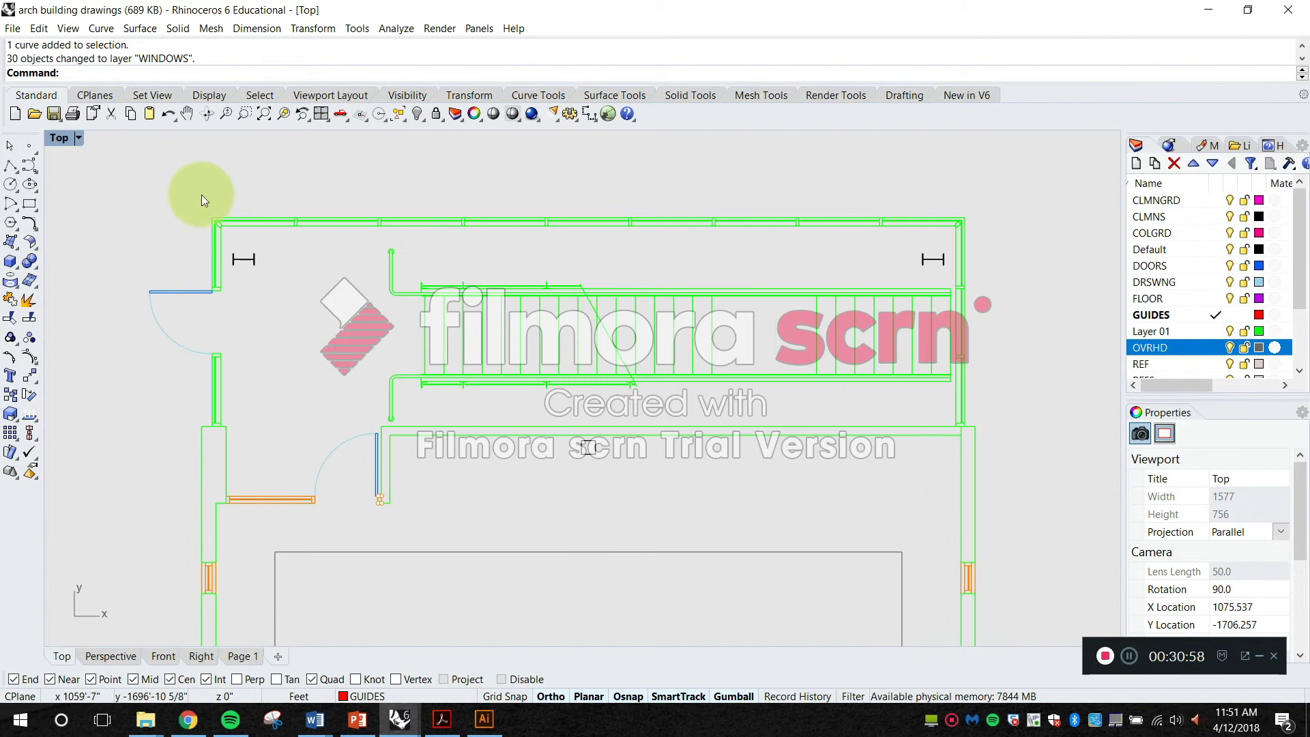
drag(959, 234, 926, 235)
scroll(384, 197, up, 6)
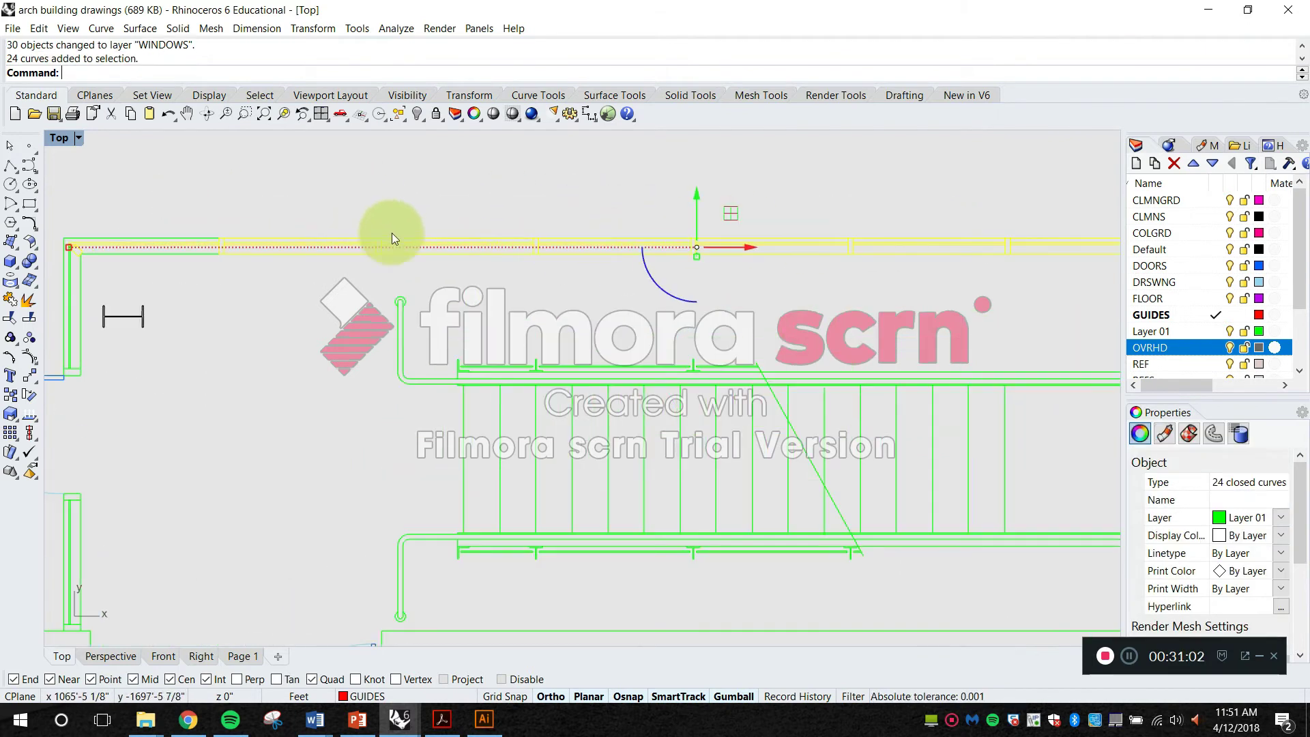
click(438, 696)
click(406, 674)
key(Escape)
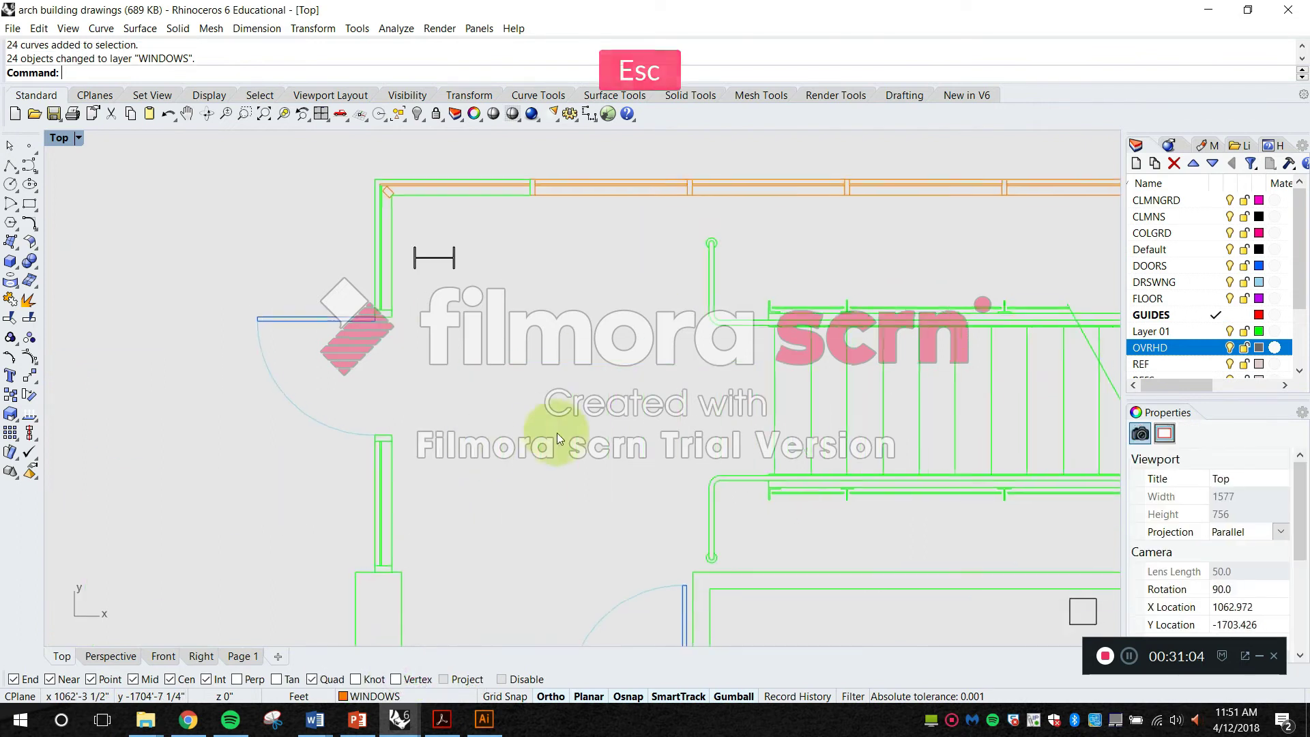
Step: Assign the glazing and frame curves around the stair room's upper-left corner, down to the exterior door, to the WINDOWS layer
scroll(411, 214, up, 5)
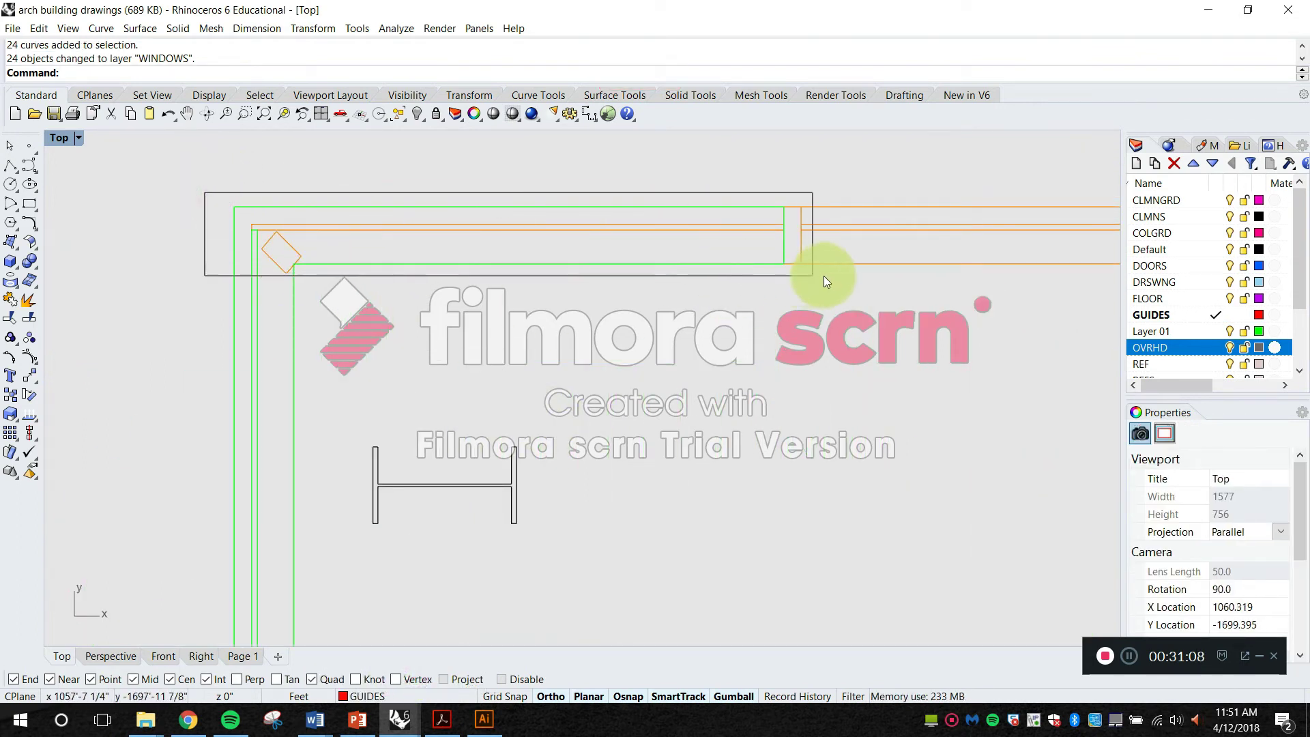
drag(824, 277, 824, 276)
scroll(750, 223, down, 3)
drag(465, 189, 559, 484)
shift+click(528, 444)
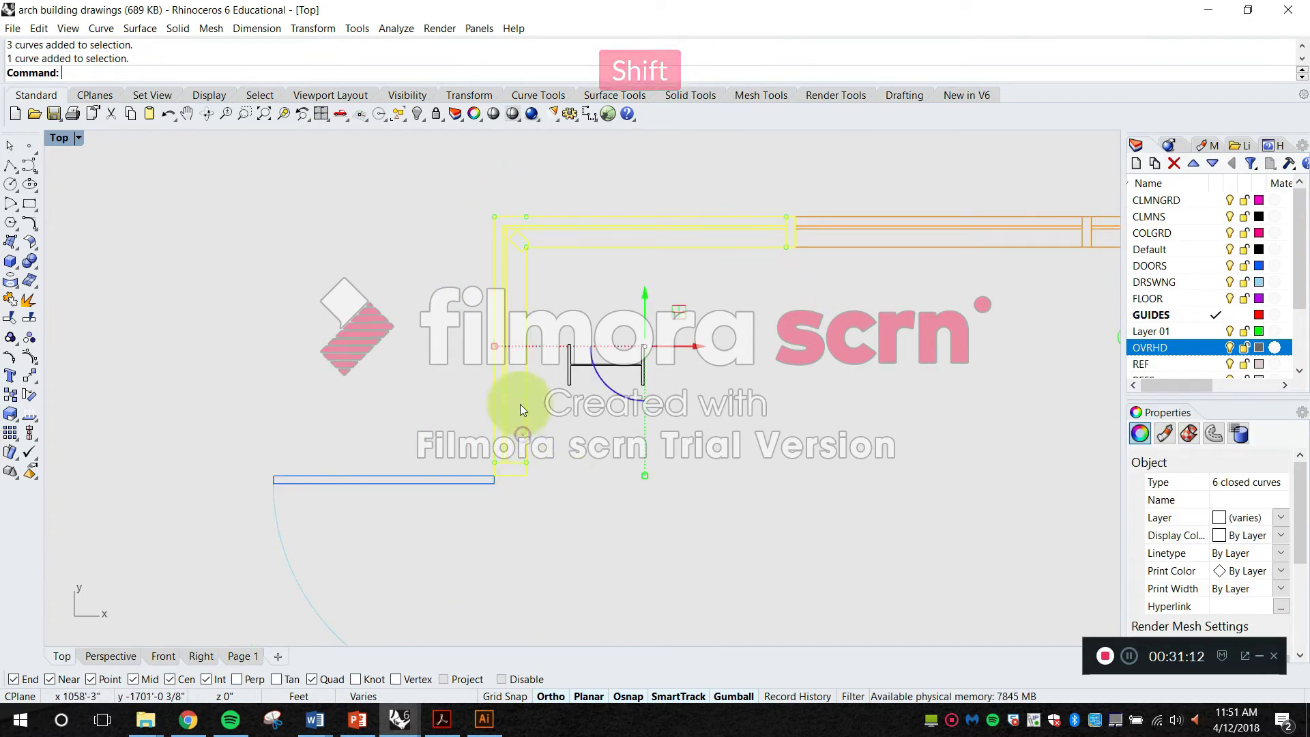
click(440, 698)
click(399, 657)
key(Escape)
Step: Assign the right building's side wall segments, lower exterior wall and inner lower partition outlines to the WLLS layer
scroll(437, 484, down, 2)
scroll(455, 441, down, 10)
scroll(414, 292, up, 7)
scroll(546, 373, up, 2)
scroll(580, 413, down, 12)
scroll(580, 424, up, 10)
drag(644, 451, 625, 281)
scroll(612, 300, down, 6)
scroll(614, 382, down, 3)
scroll(848, 433, up, 5)
scroll(848, 425, up, 2)
scroll(898, 415, up, 3)
scroll(898, 409, down, 8)
drag(916, 394, 885, 475)
click(906, 443)
shift+click(914, 220)
drag(913, 215, 881, 196)
drag(712, 225, 738, 256)
drag(451, 238, 407, 236)
shift+click(431, 338)
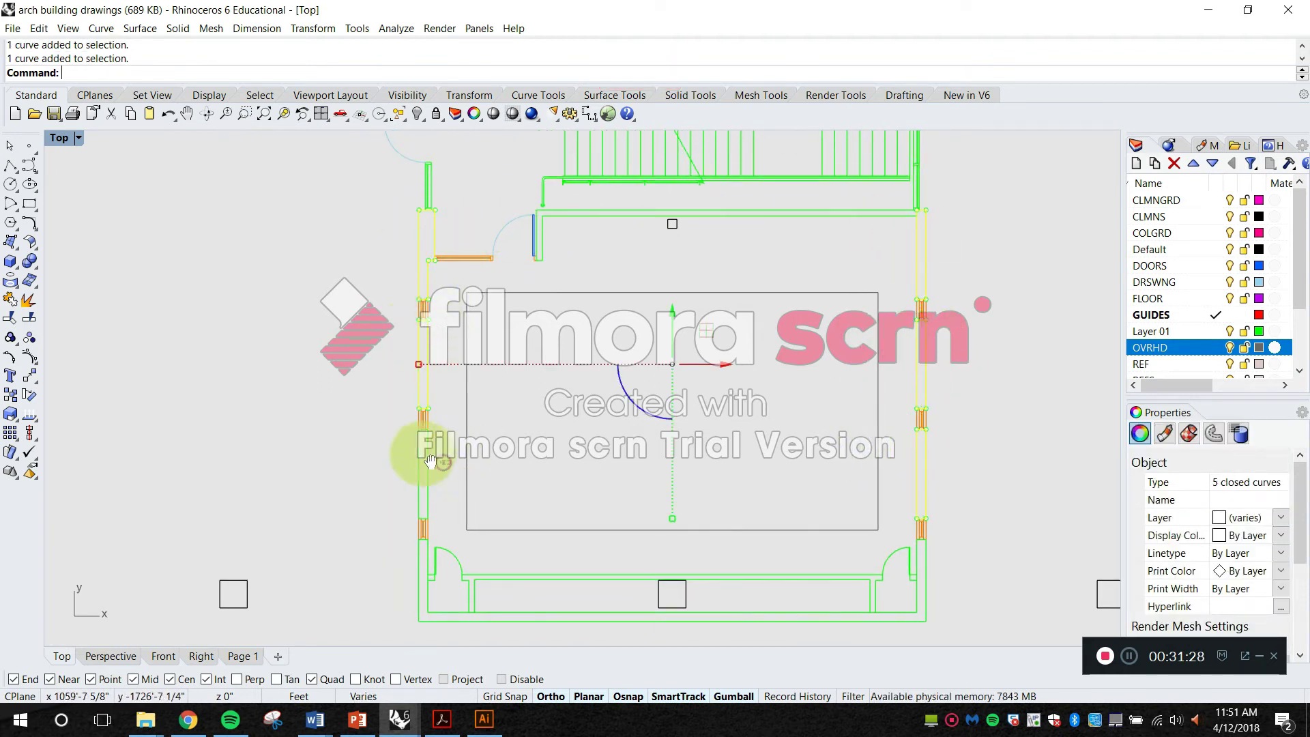
shift+click(512, 524)
drag(467, 490, 424, 571)
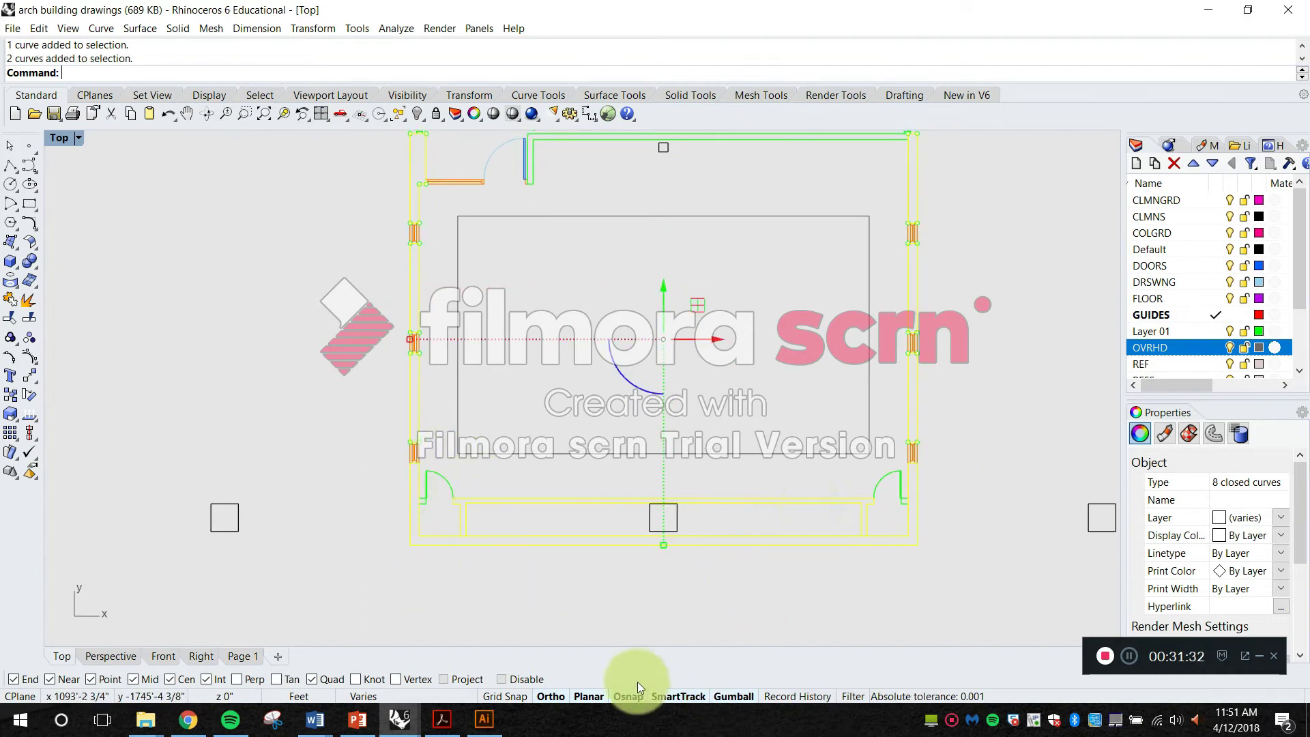
click(440, 697)
click(416, 677)
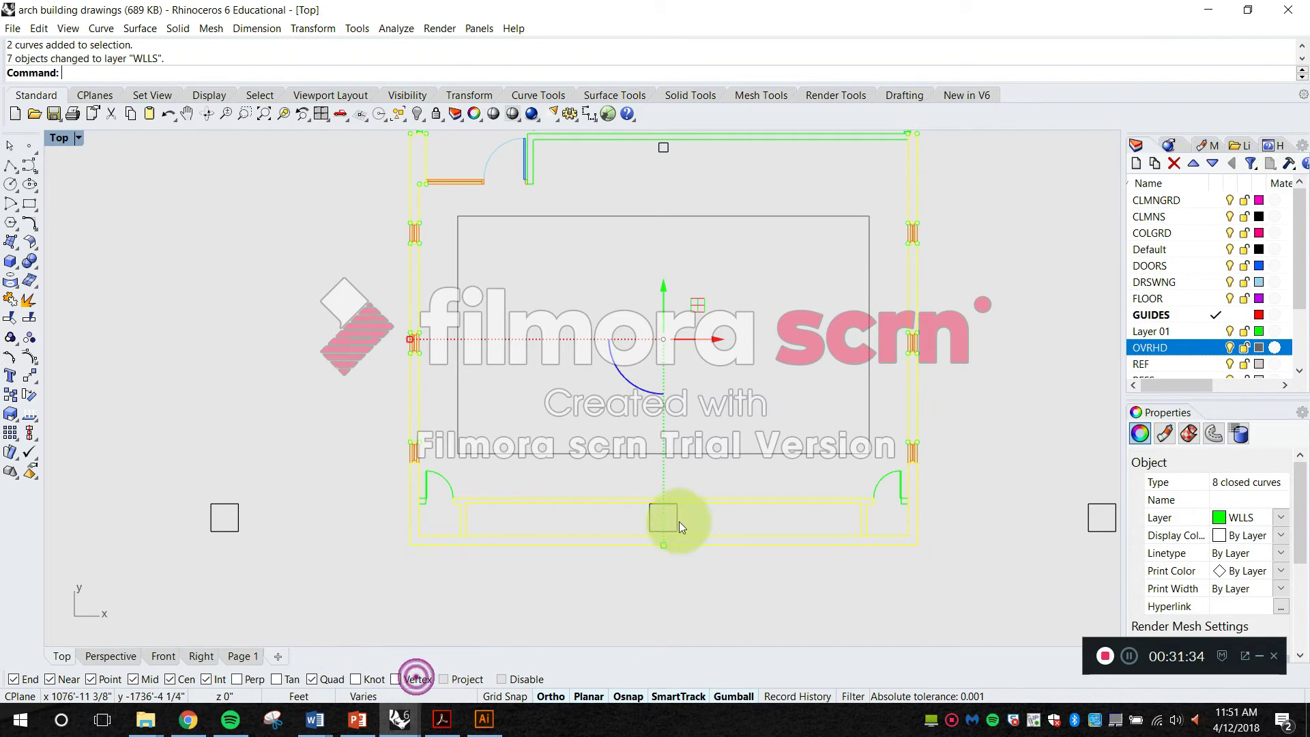
key(Escape)
Step: Change the WLLS layer's color to a darker green
scroll(1235, 348, down, 2)
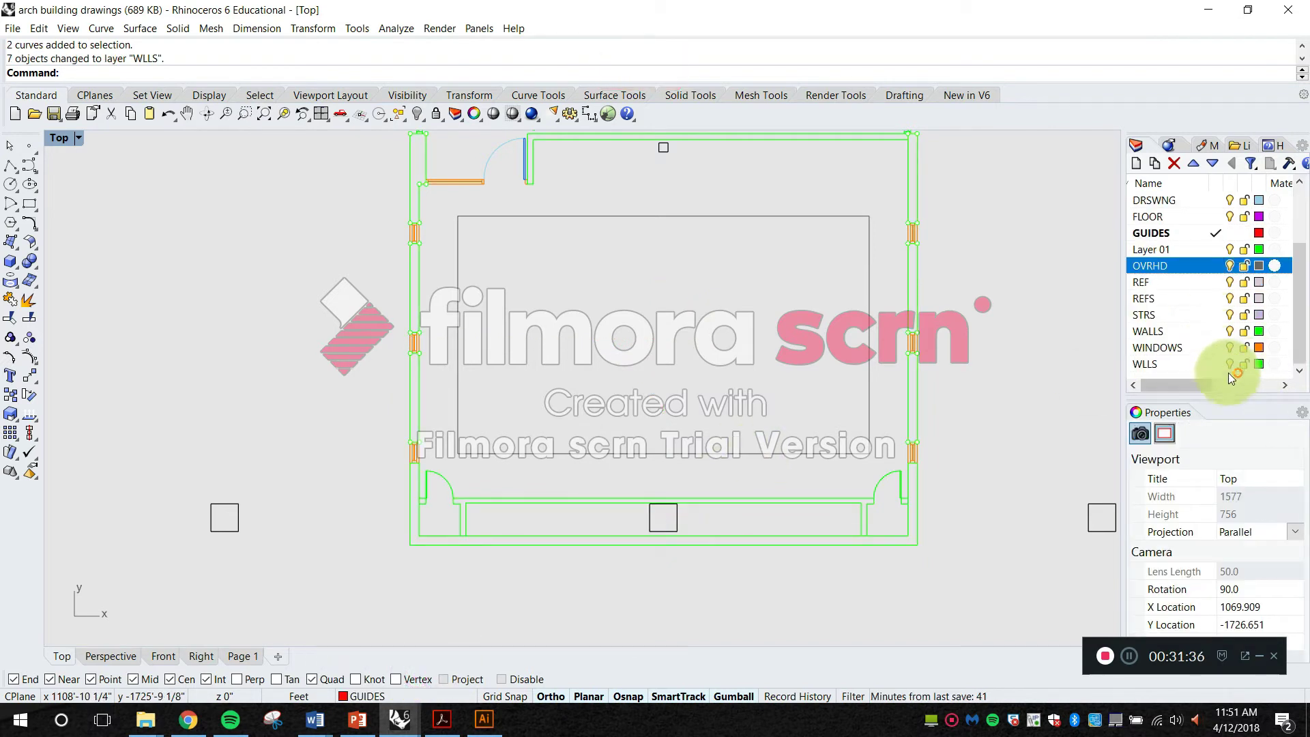
click(1259, 364)
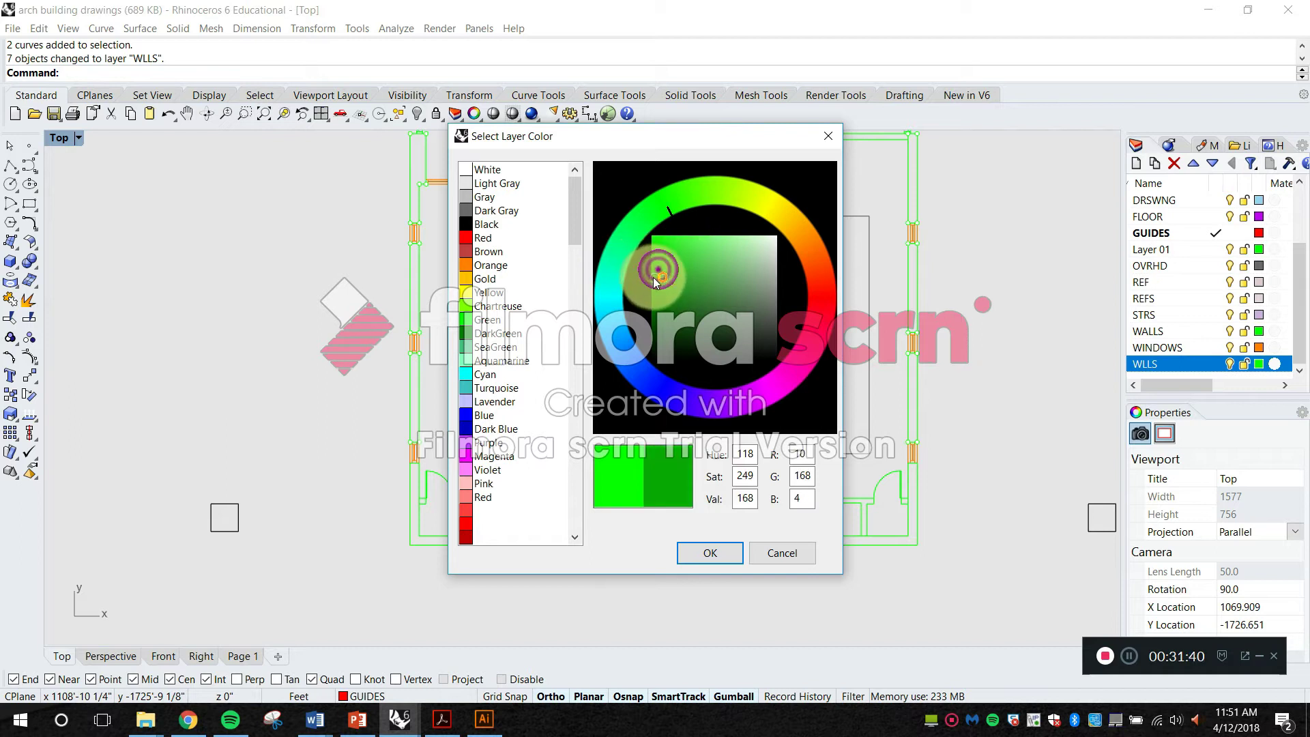
click(701, 539)
key(Escape)
Step: Assign the short wall stub beside the right building's lower-right door to the WLLS layer
scroll(702, 461, up, 1)
scroll(891, 529, up, 5)
scroll(882, 526, down, 1)
key(Escape)
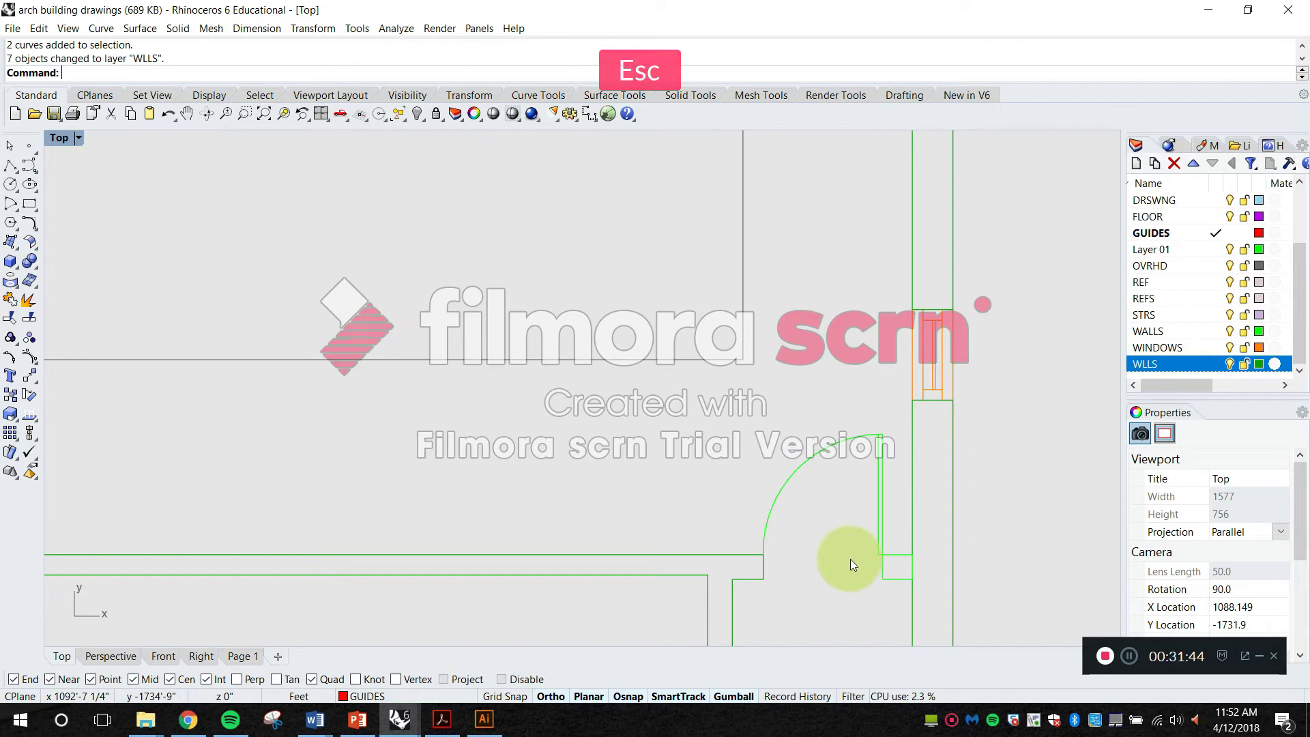
click(909, 585)
drag(920, 602, 870, 450)
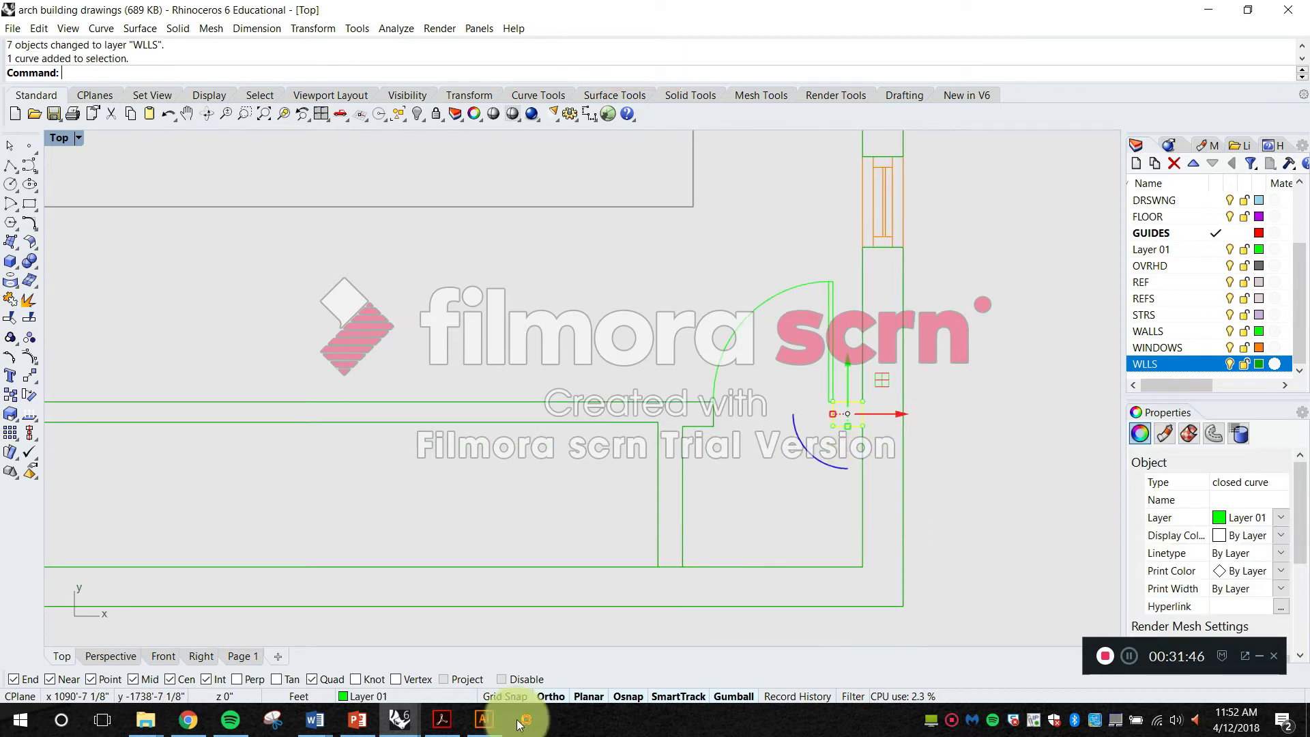
click(463, 695)
click(403, 682)
scroll(827, 468, down, 3)
key(Escape)
Step: Assign the door leaves at the large room's lower-right and lower-left corners to the DOORS layer
click(829, 395)
scroll(865, 407, down, 5)
scroll(497, 366, up, 4)
shift+click(499, 379)
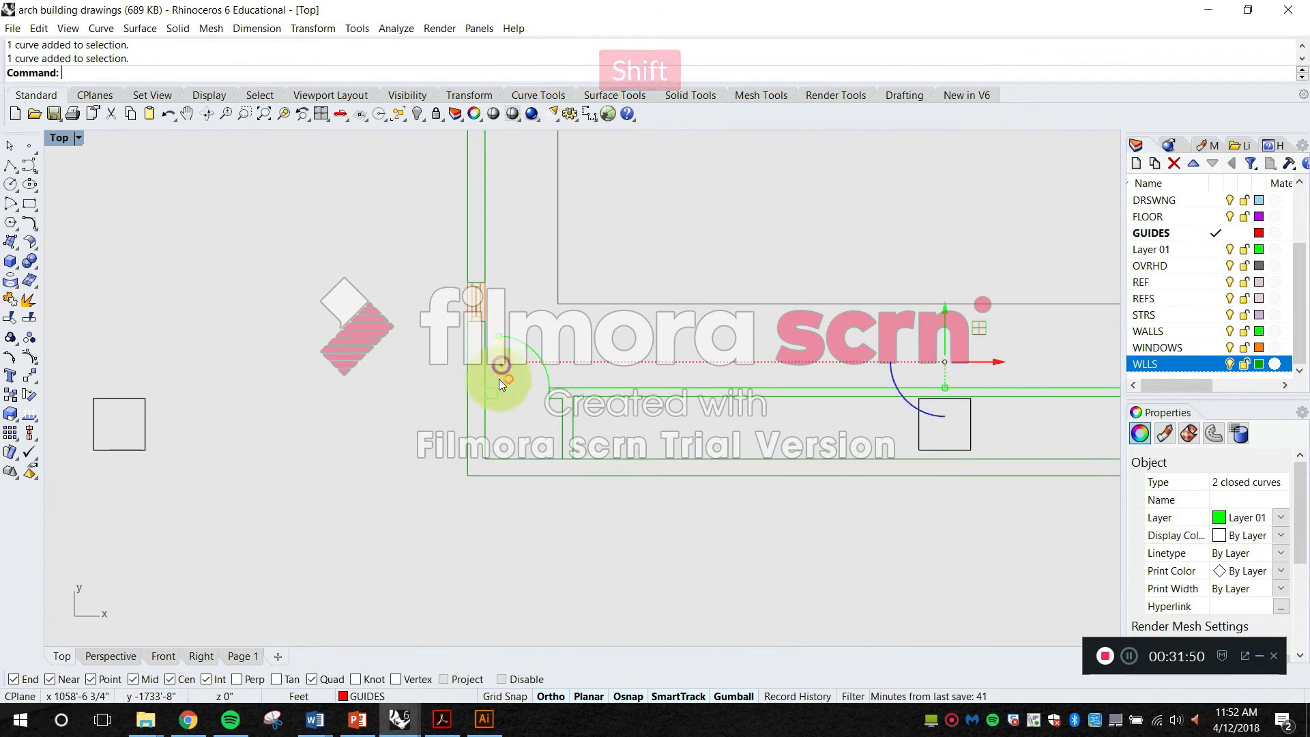
click(380, 696)
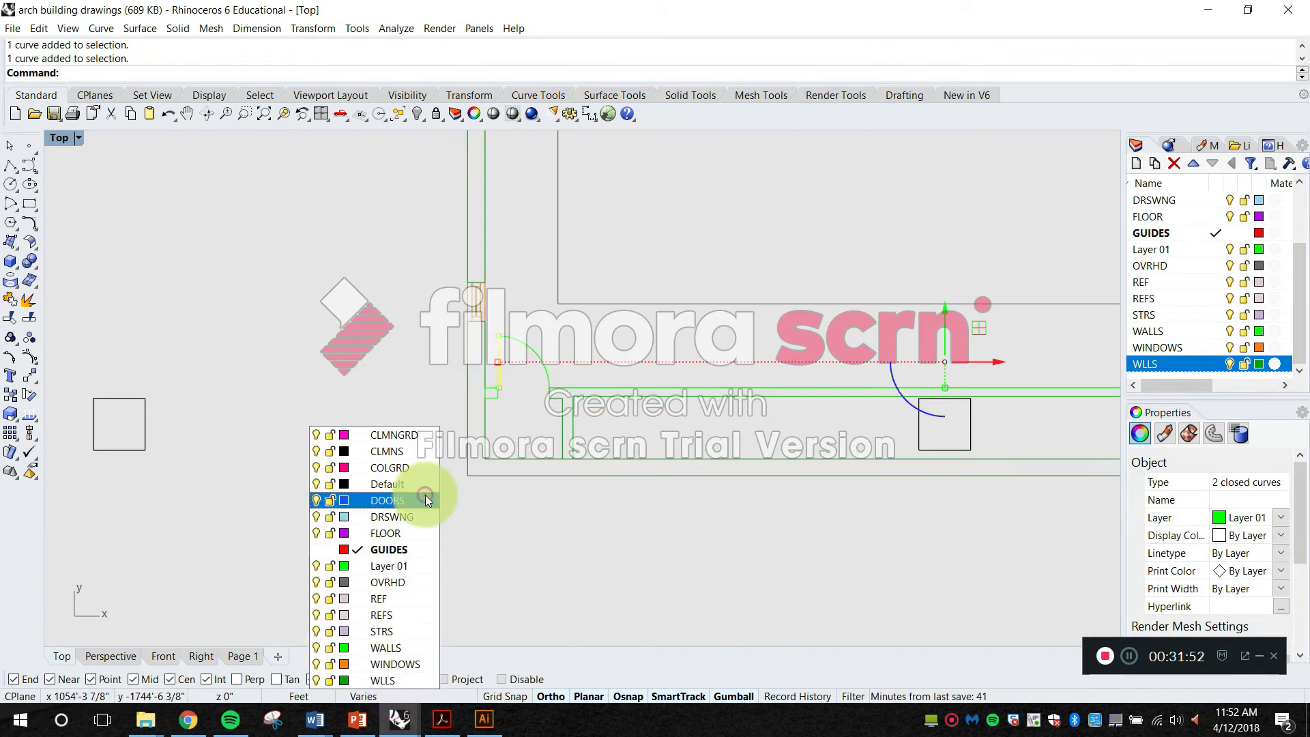
click(426, 500)
key(Escape)
Step: Assign the swing arcs of the two lower corner doors to the DRSWNG layer
scroll(439, 433, down, 5)
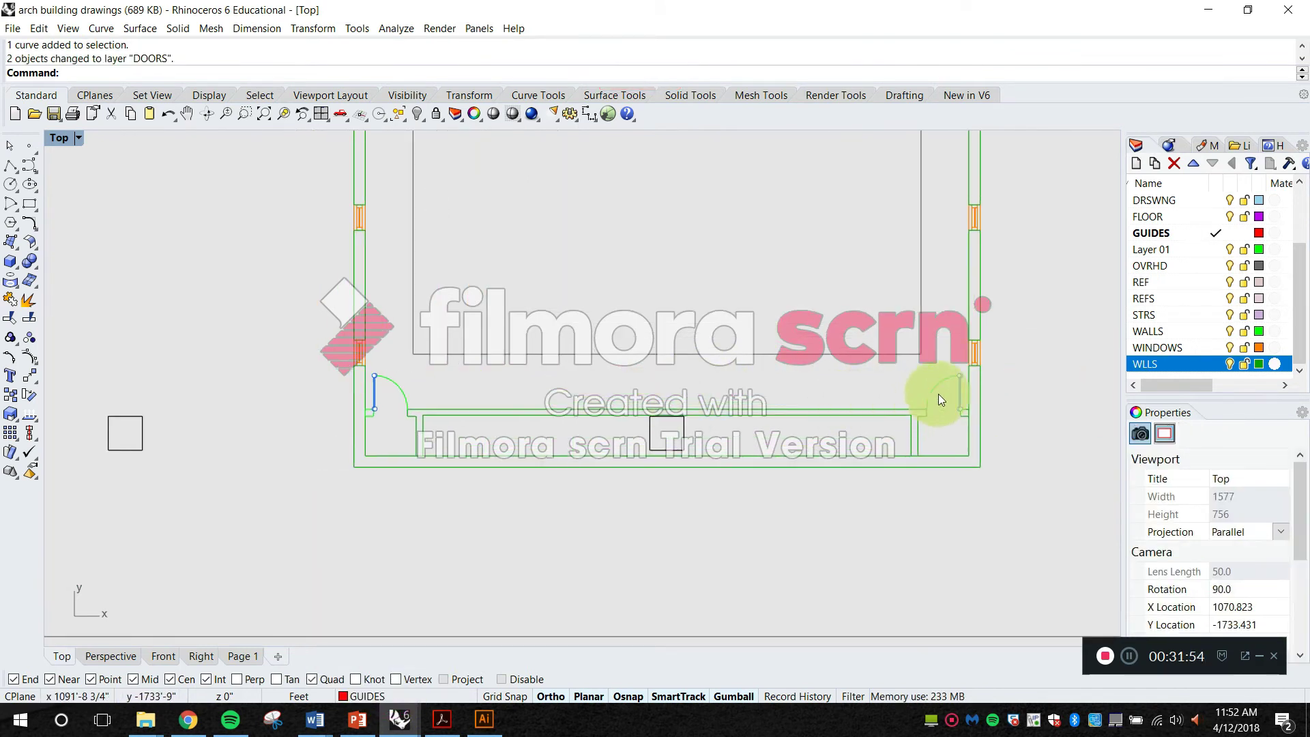
click(939, 396)
shift+click(400, 405)
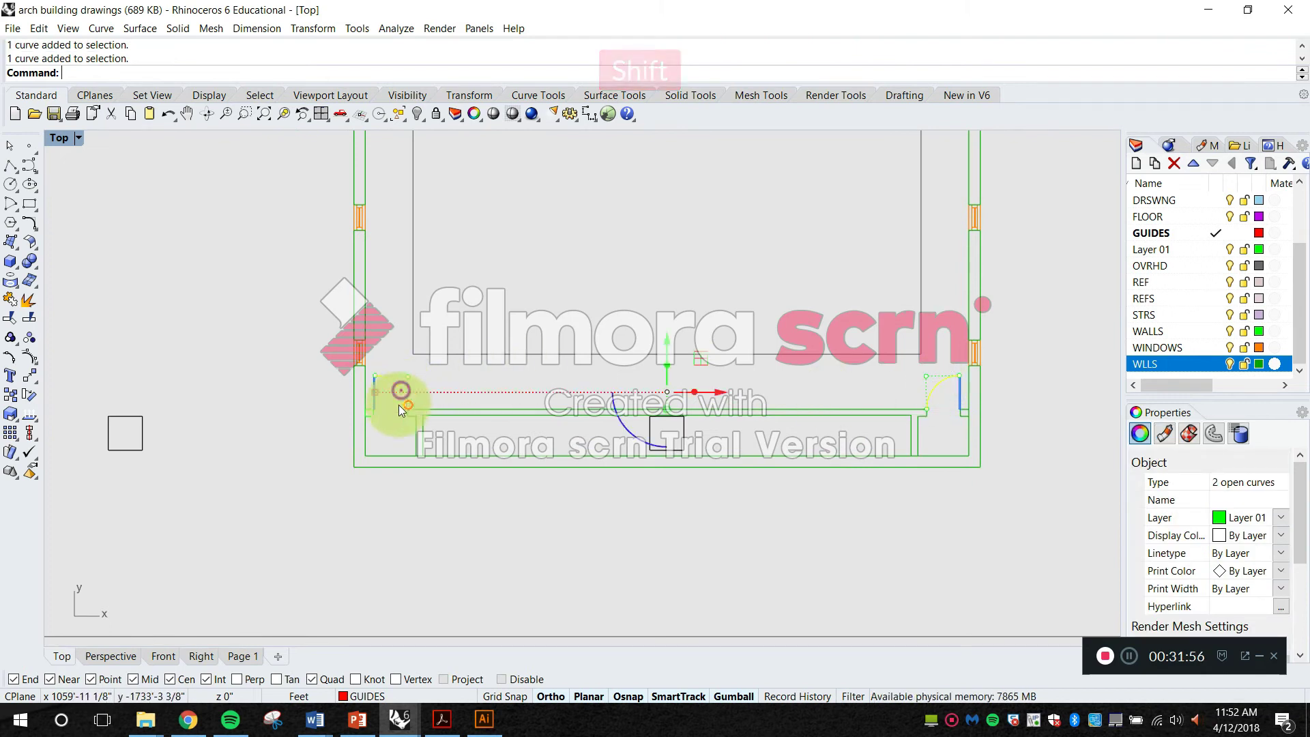
click(375, 694)
click(383, 524)
key(Escape)
Step: Assign the short wall stub beside the lower-left door to the WLLS layer
scroll(370, 404, up, 4)
click(342, 419)
click(358, 685)
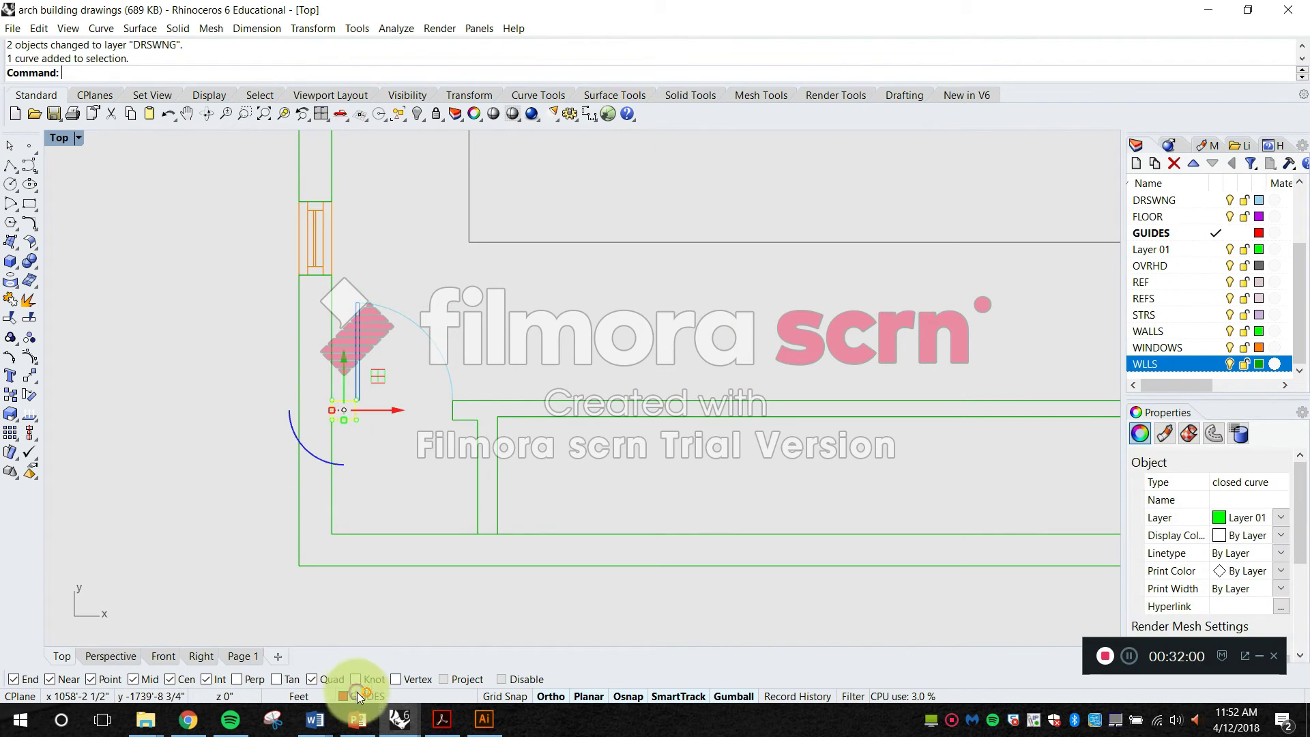
click(372, 677)
key(Escape)
Step: Assign the four glazing curves below the stair room's exterior door to the WINDOWS layer
scroll(546, 389, down, 4)
scroll(595, 387, down, 4)
key(Escape)
scroll(614, 293, up, 4)
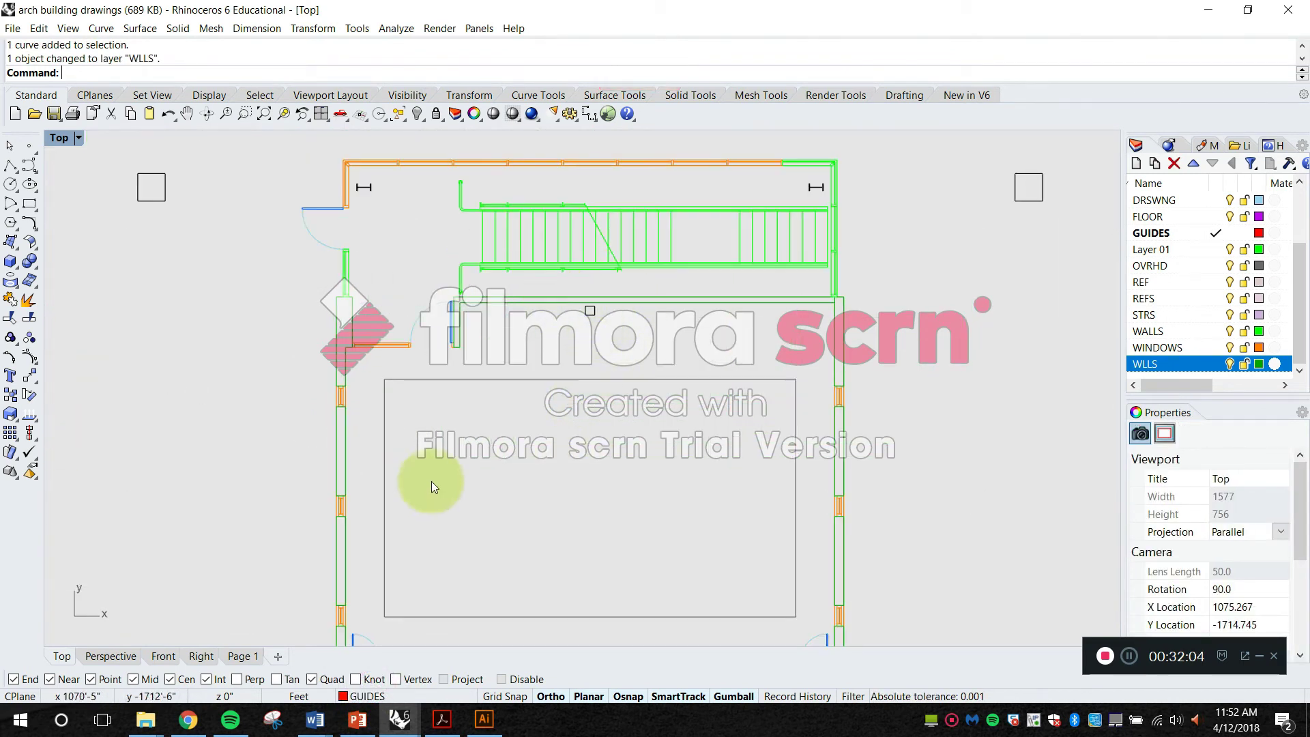
scroll(409, 362, up, 2)
scroll(295, 326, up, 5)
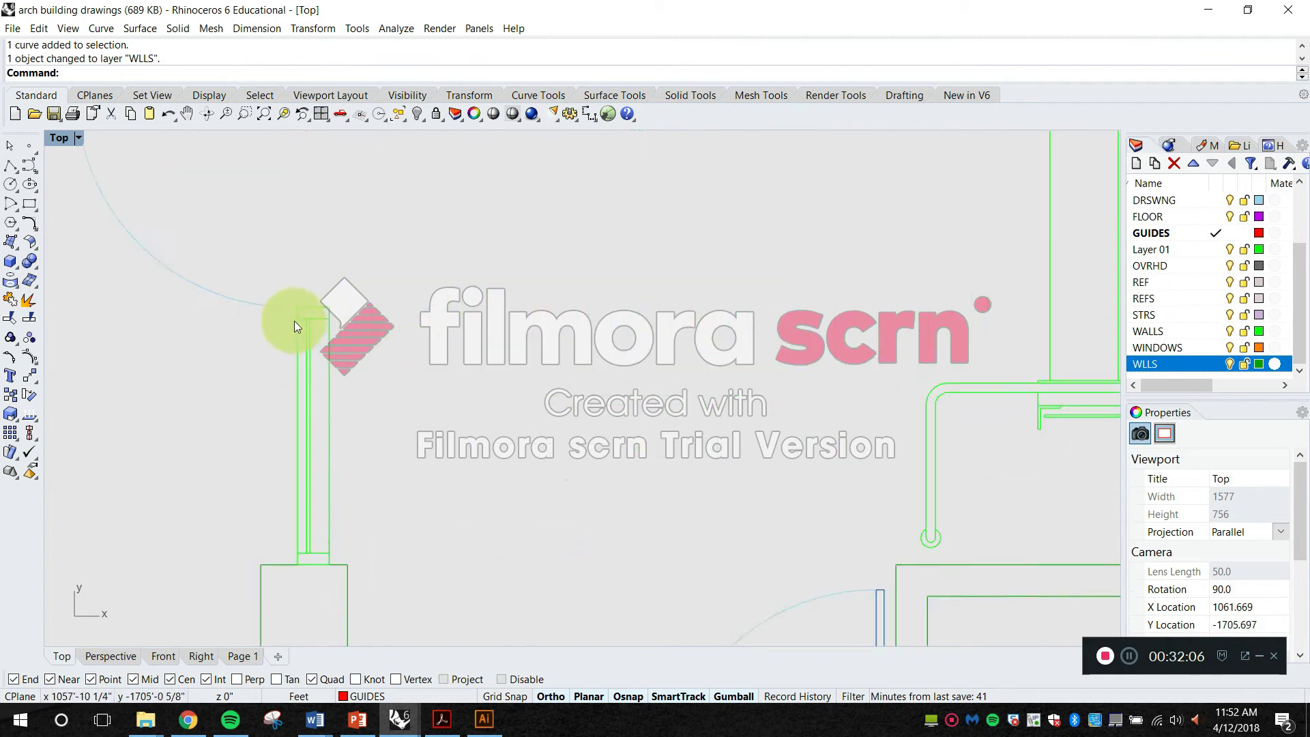
drag(240, 229, 387, 645)
scroll(388, 607, down, 3)
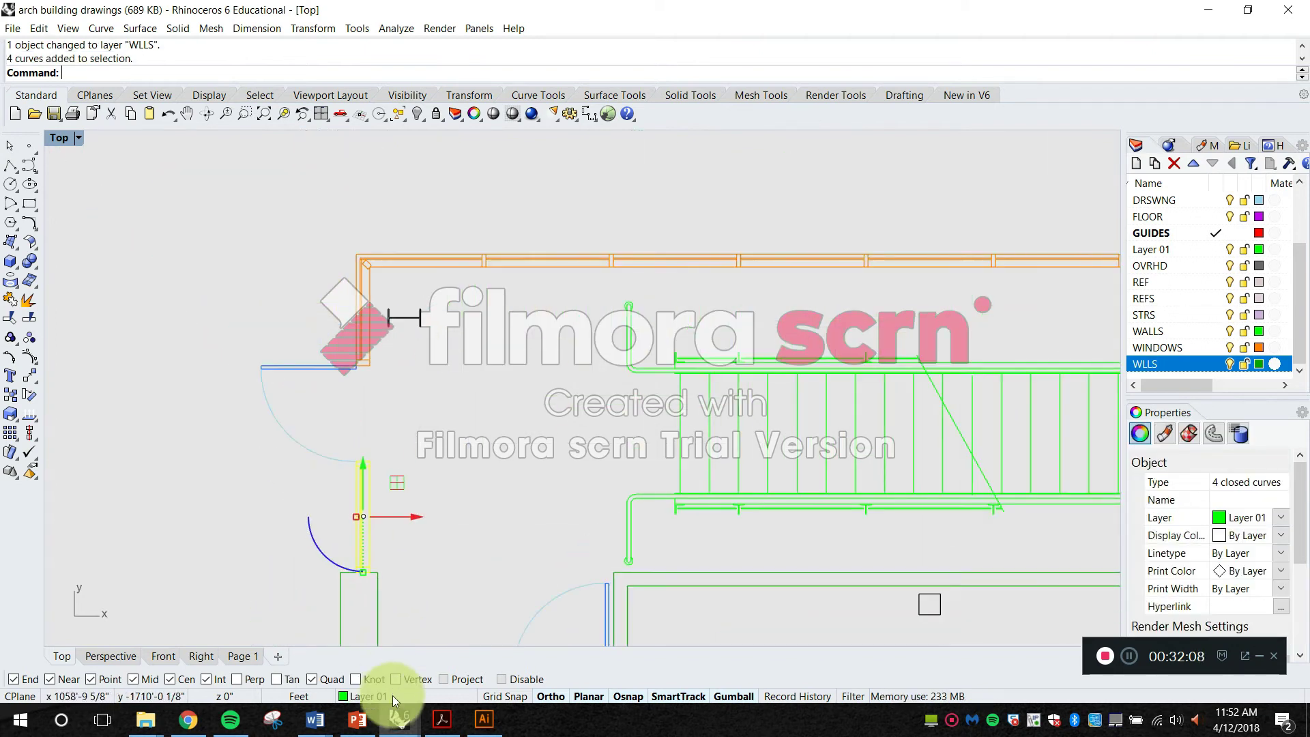
click(392, 696)
click(388, 671)
scroll(387, 539, down, 9)
key(Escape)
Step: Assign the glazing and frame curves along the stair room's right wall and around its upper-right corner to the WINDOWS layer
drag(381, 514, 367, 415)
scroll(650, 412, up, 8)
scroll(823, 442, up, 6)
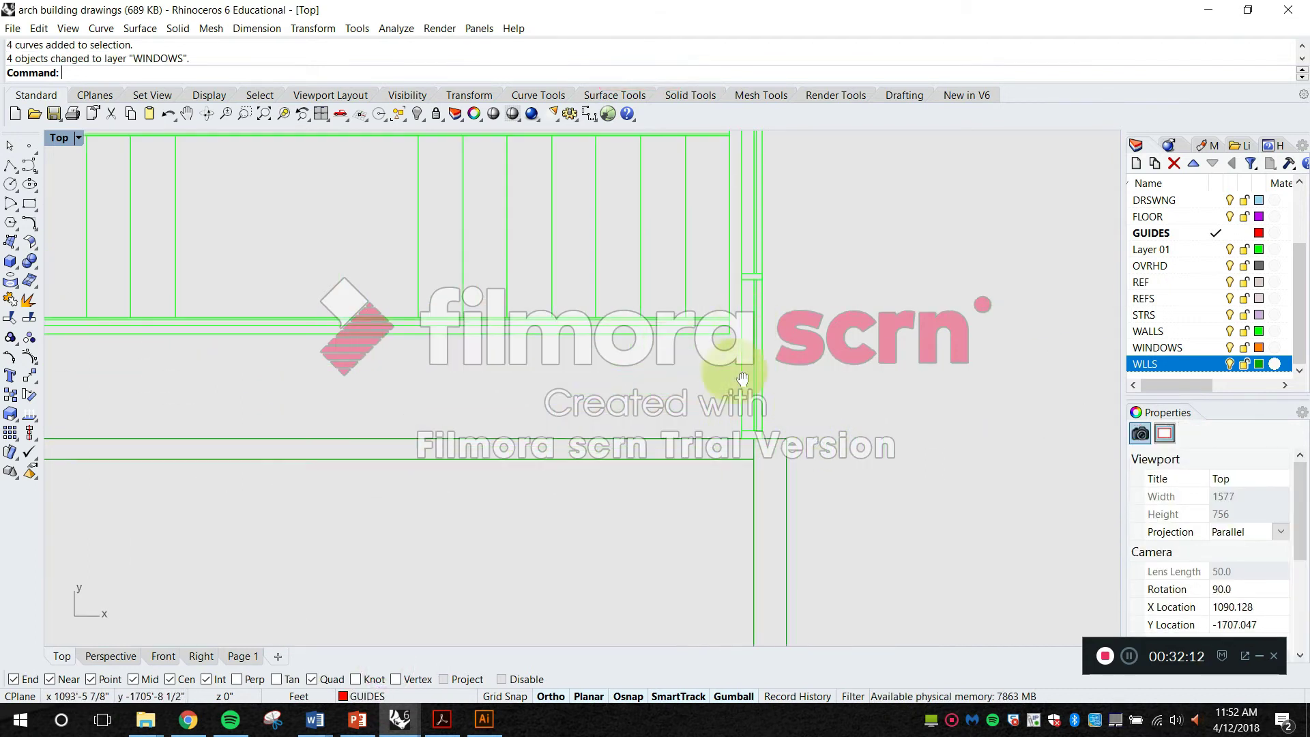
drag(751, 267, 721, 471)
scroll(721, 471, down, 6)
drag(714, 285, 778, 579)
scroll(713, 355, up, 4)
drag(558, 243, 757, 307)
click(431, 691)
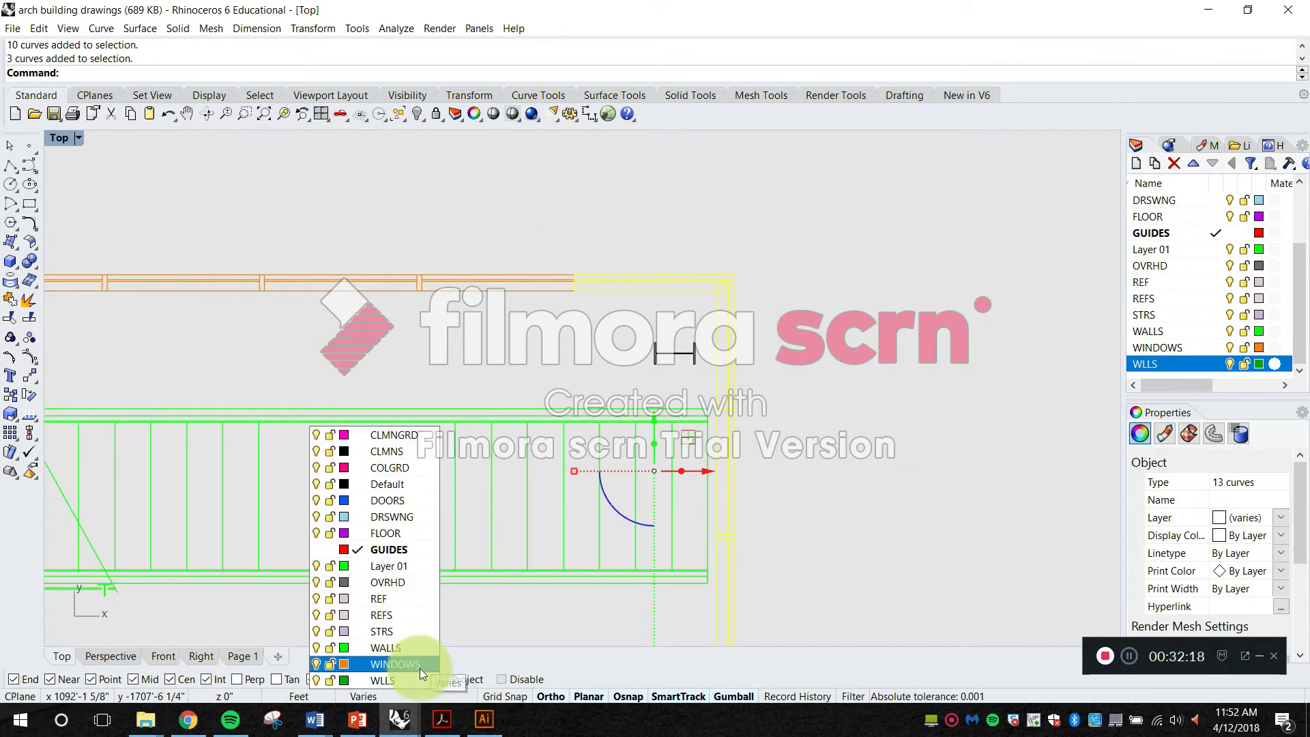
click(423, 659)
key(Escape)
Step: Add a new layer, try to name it STRS, and select the existing STRS layer
scroll(816, 477, down, 13)
scroll(684, 394, up, 8)
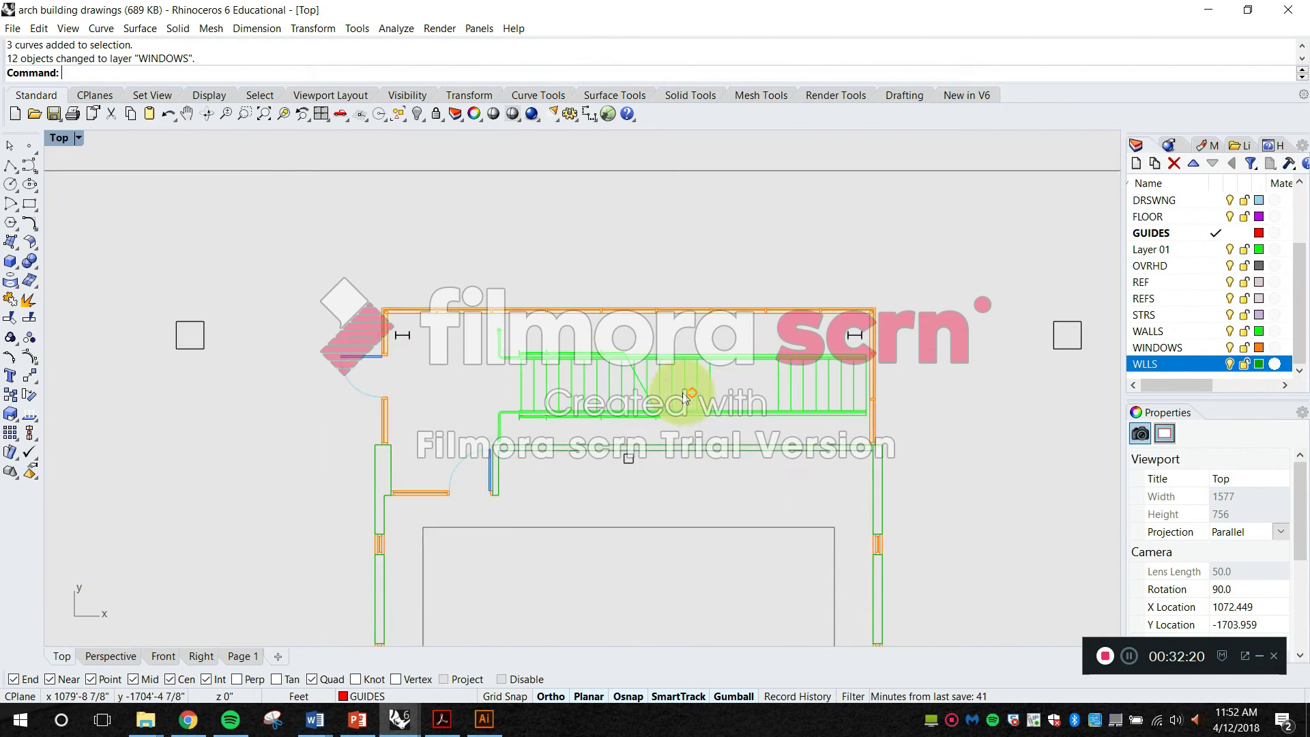
click(1158, 348)
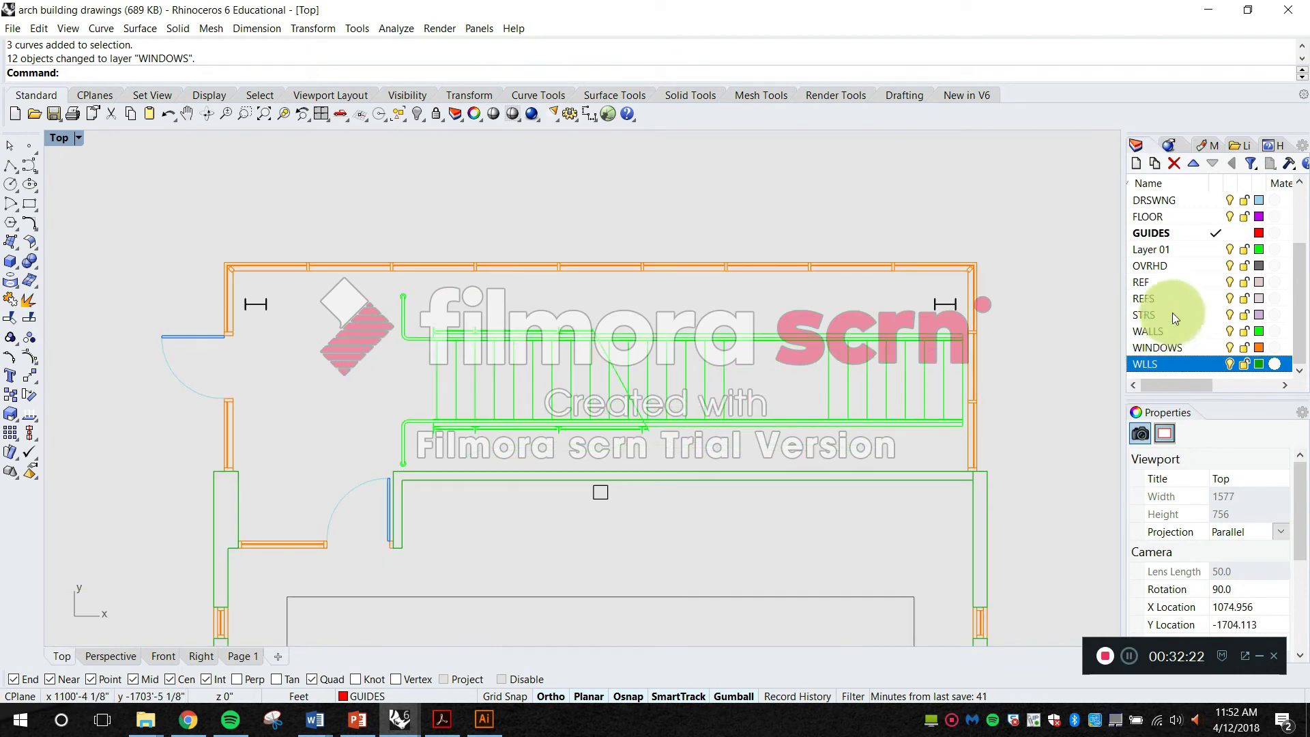
click(1135, 162)
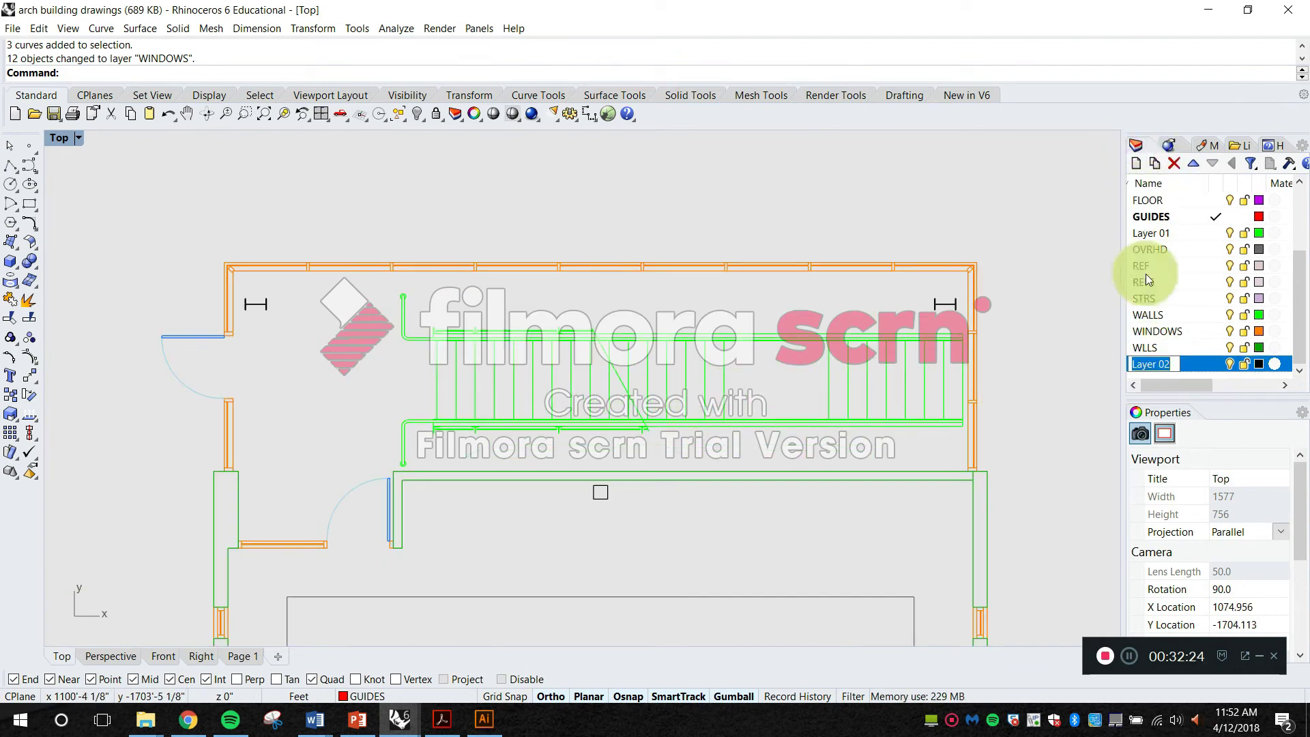
key(Caps_Lock)
text(STR)
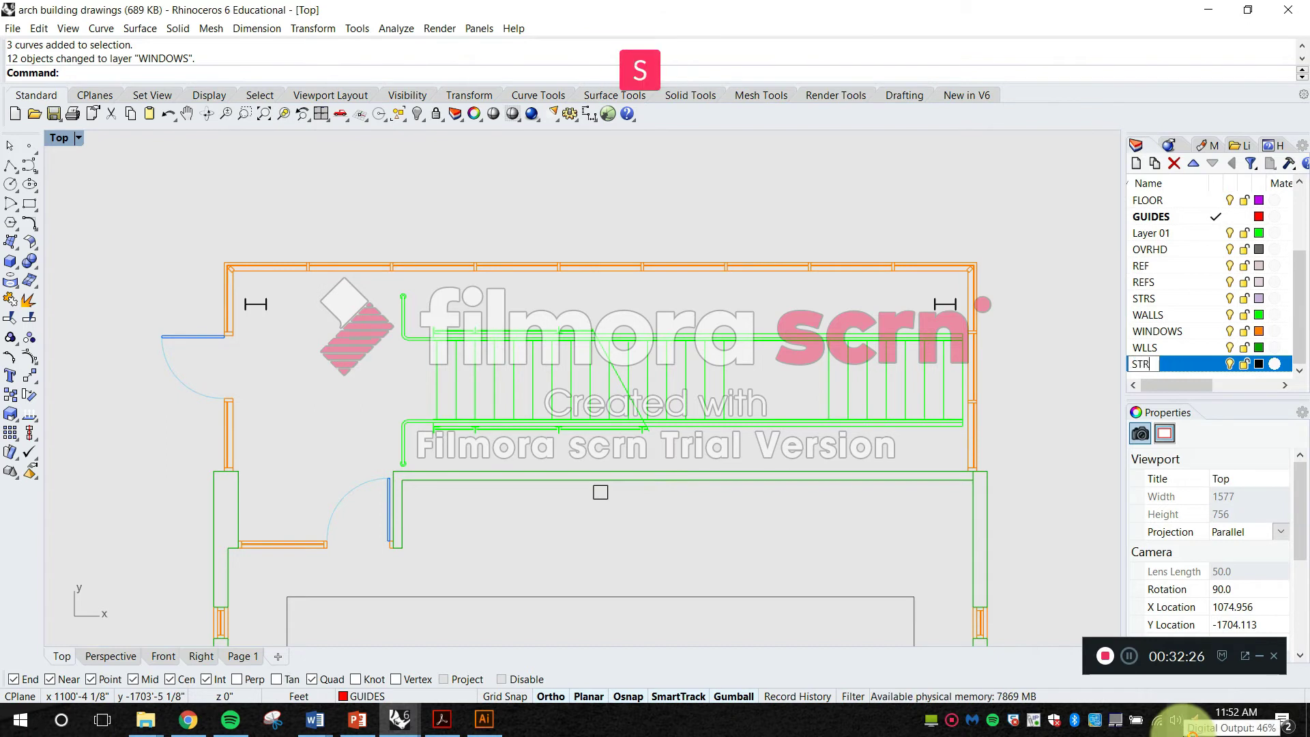
key(Return)
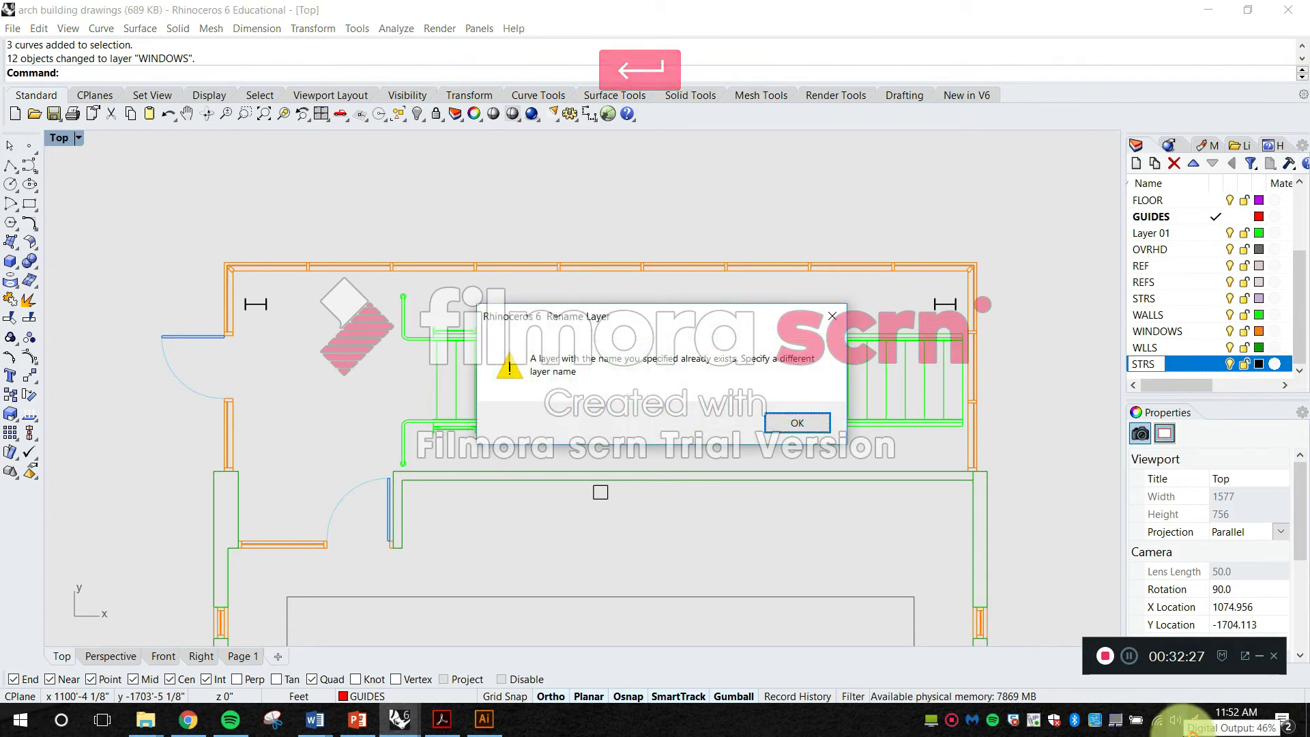
click(797, 425)
click(1163, 302)
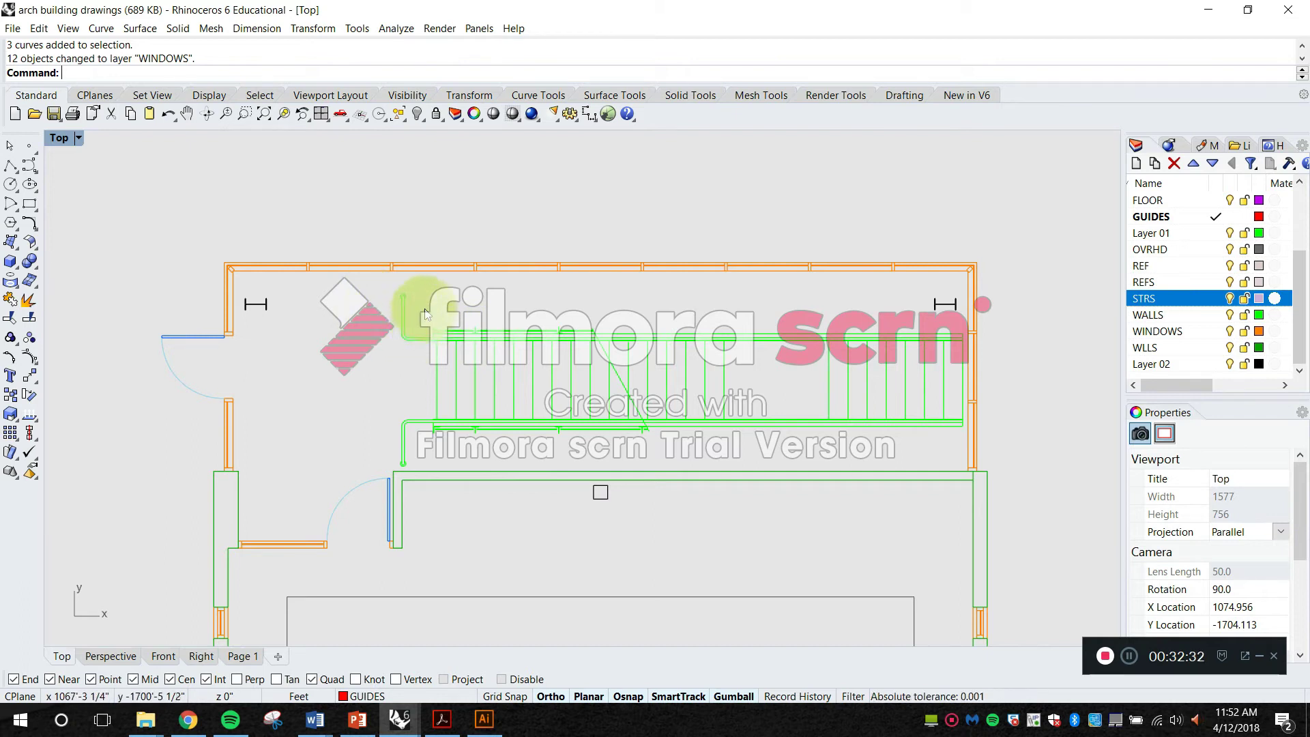
Step: Assign the 24 stair tread and break line curves between the handrails to the STRS layer
drag(795, 374, 411, 355)
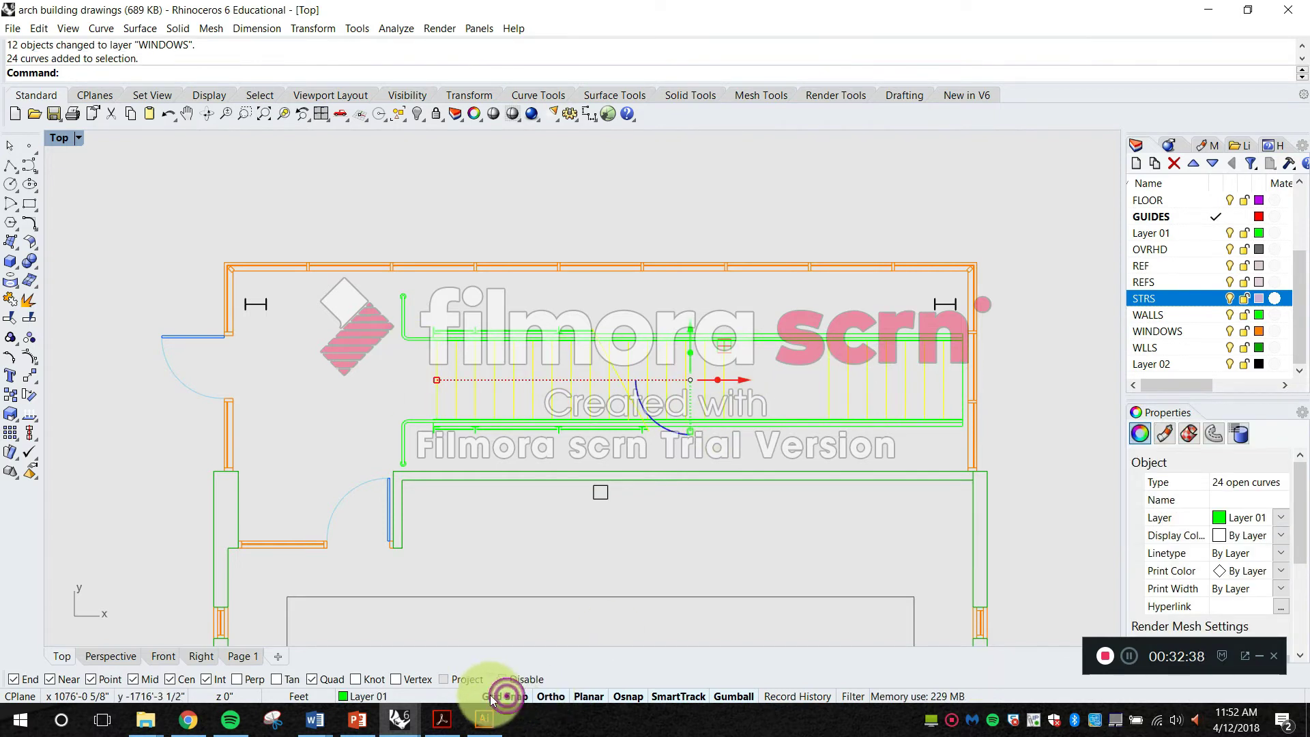
click(364, 696)
click(402, 615)
key(Escape)
scroll(710, 416, down, 10)
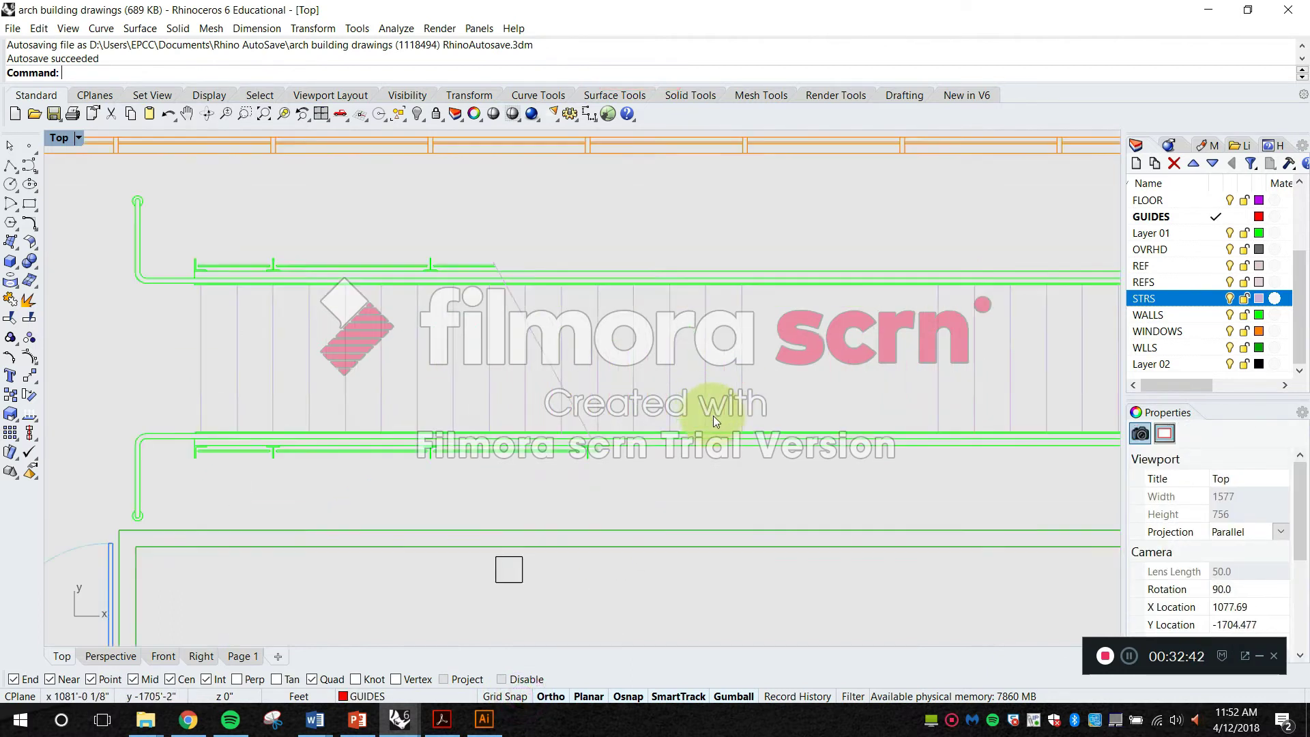
Step: Save the Rhino drawing, switch to Illustrator and open the recent file Floor Plan Draft_24x26 PRINT.ai
click(54, 114)
click(482, 720)
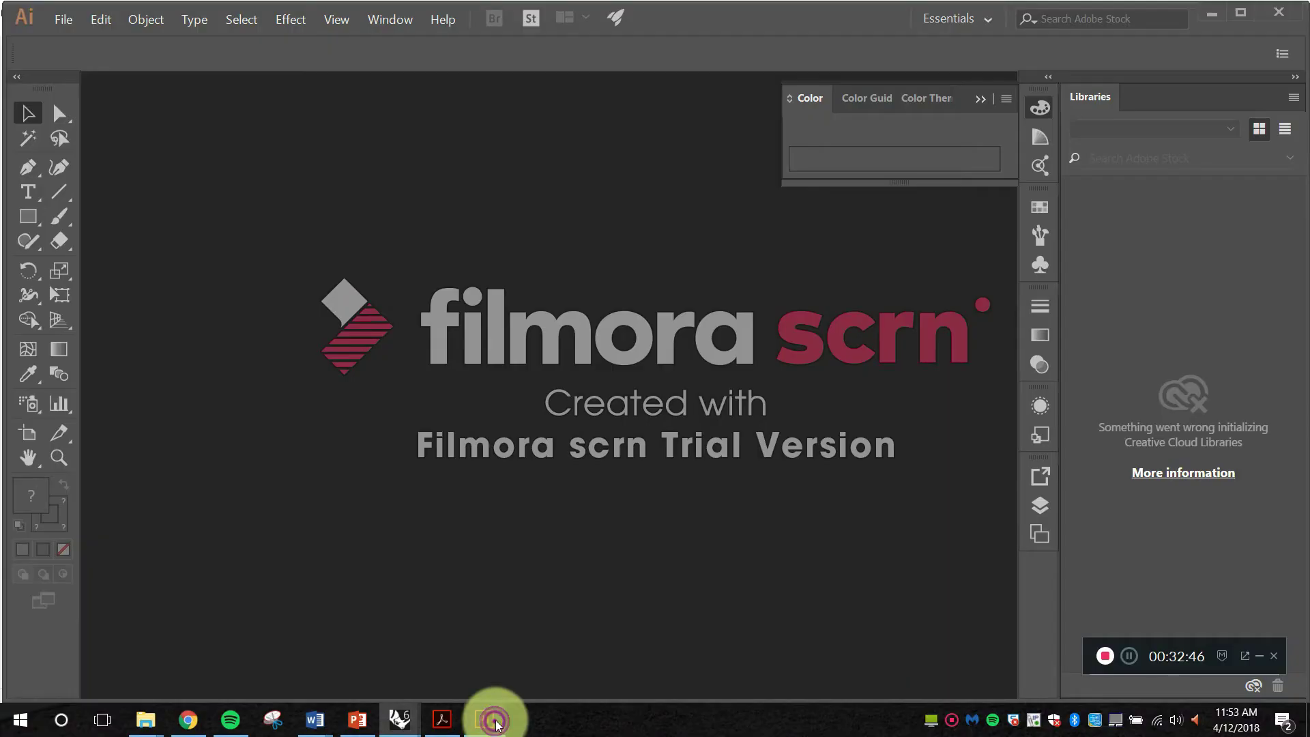
click(64, 20)
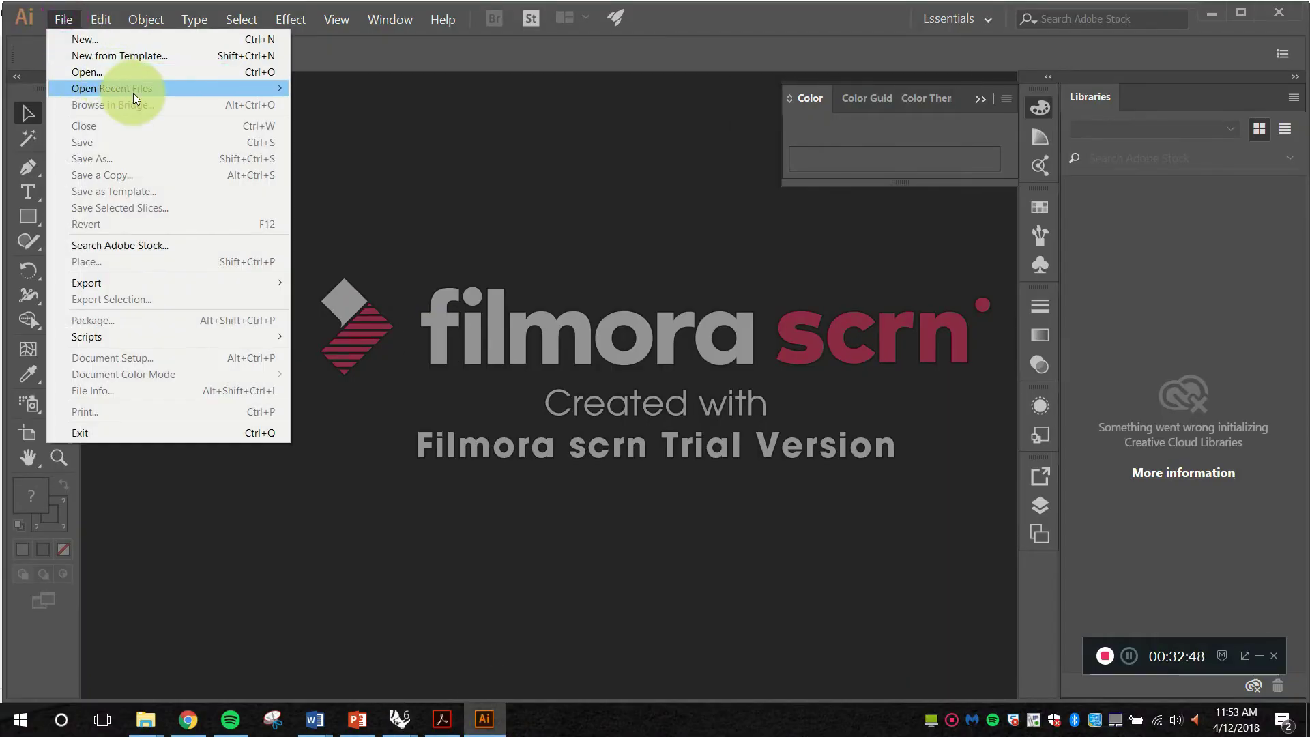
mouse_move(136, 90)
click(371, 89)
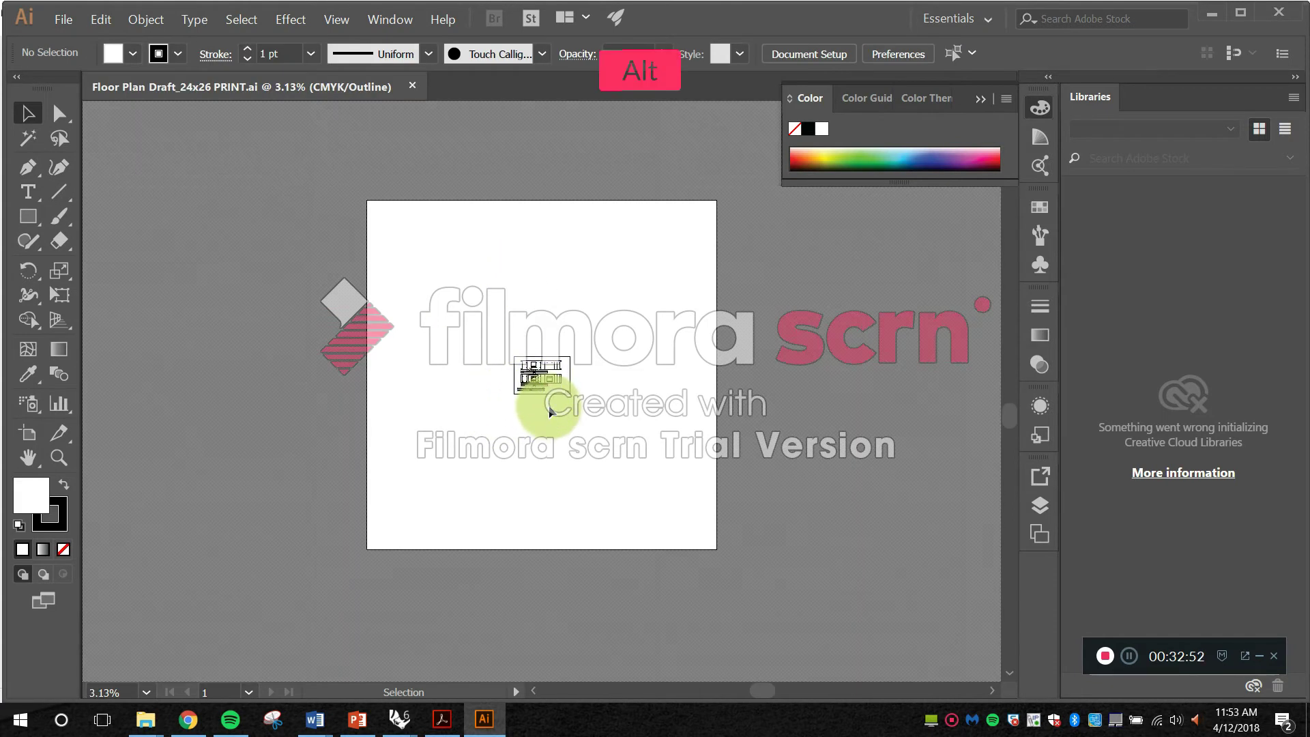
Step: Switch the floor plan sheet's display to Preview mode
scroll(550, 412, up, 6)
key(ctrl+y)
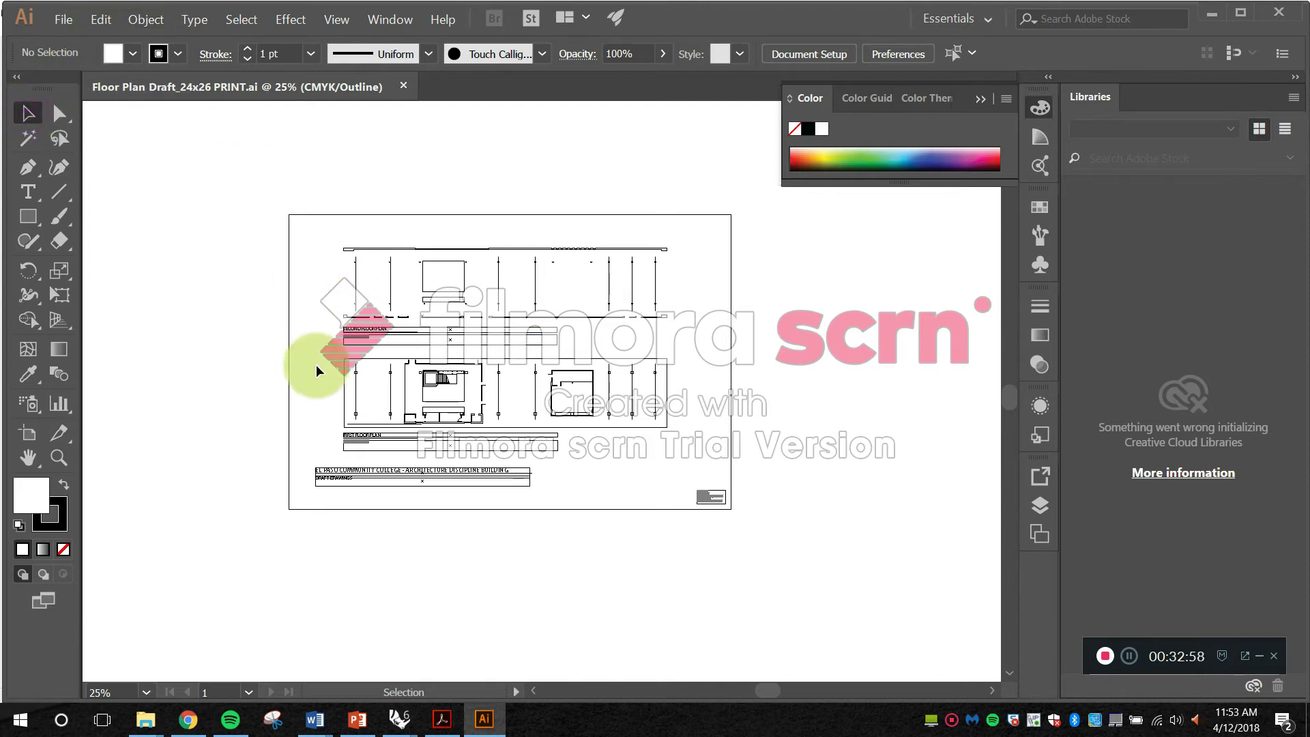
key(ctrl)
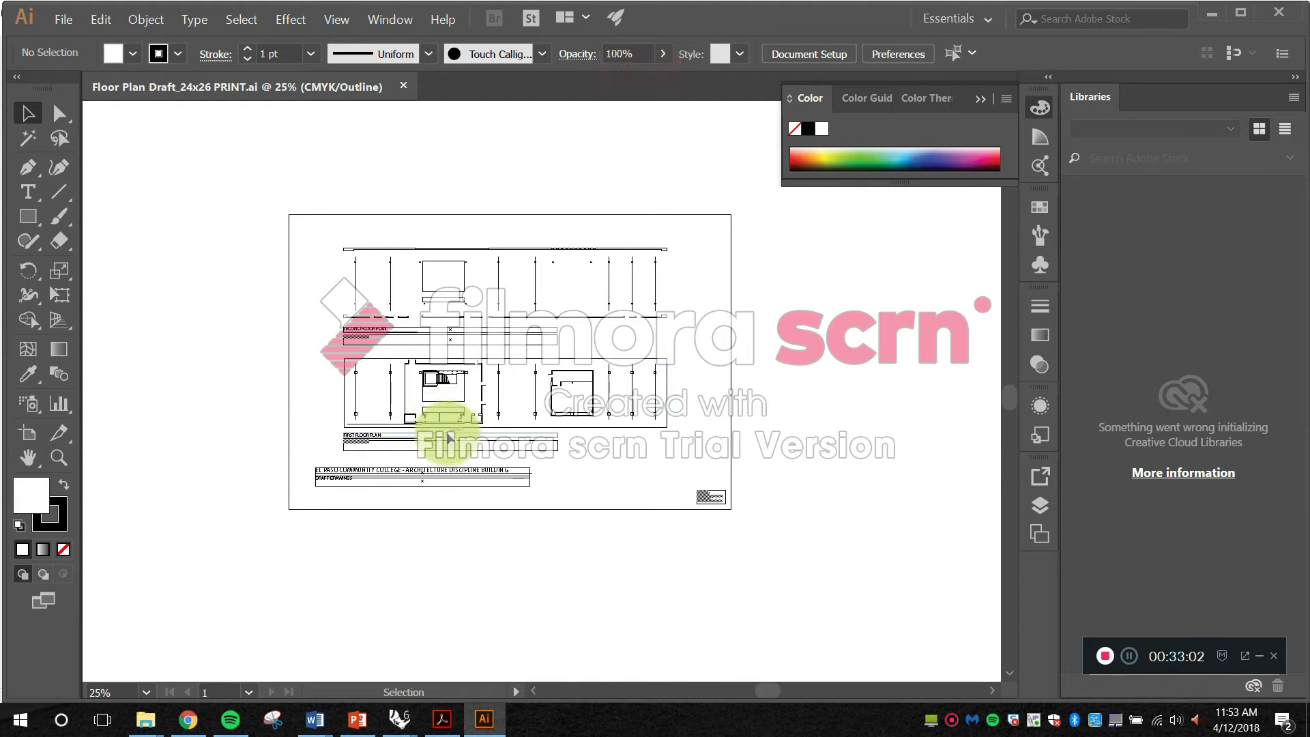
key(ctrl+z)
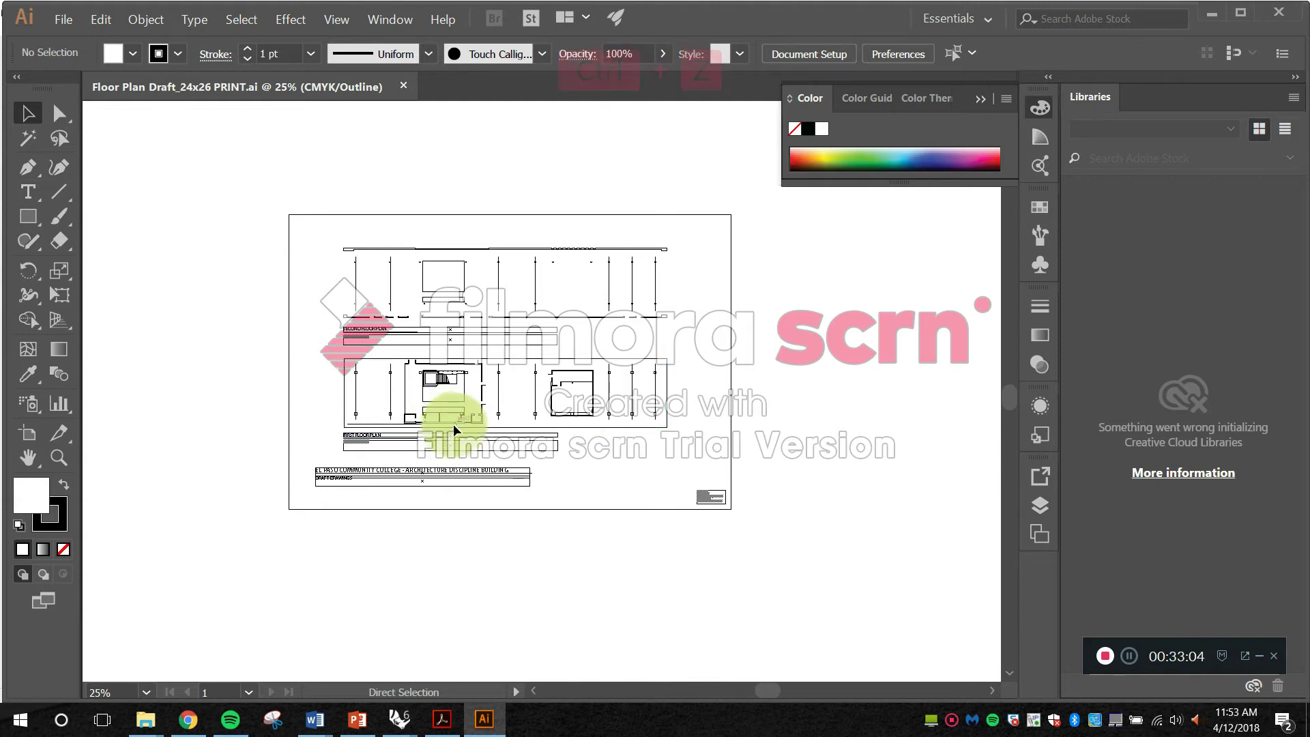
key(ctrl+y)
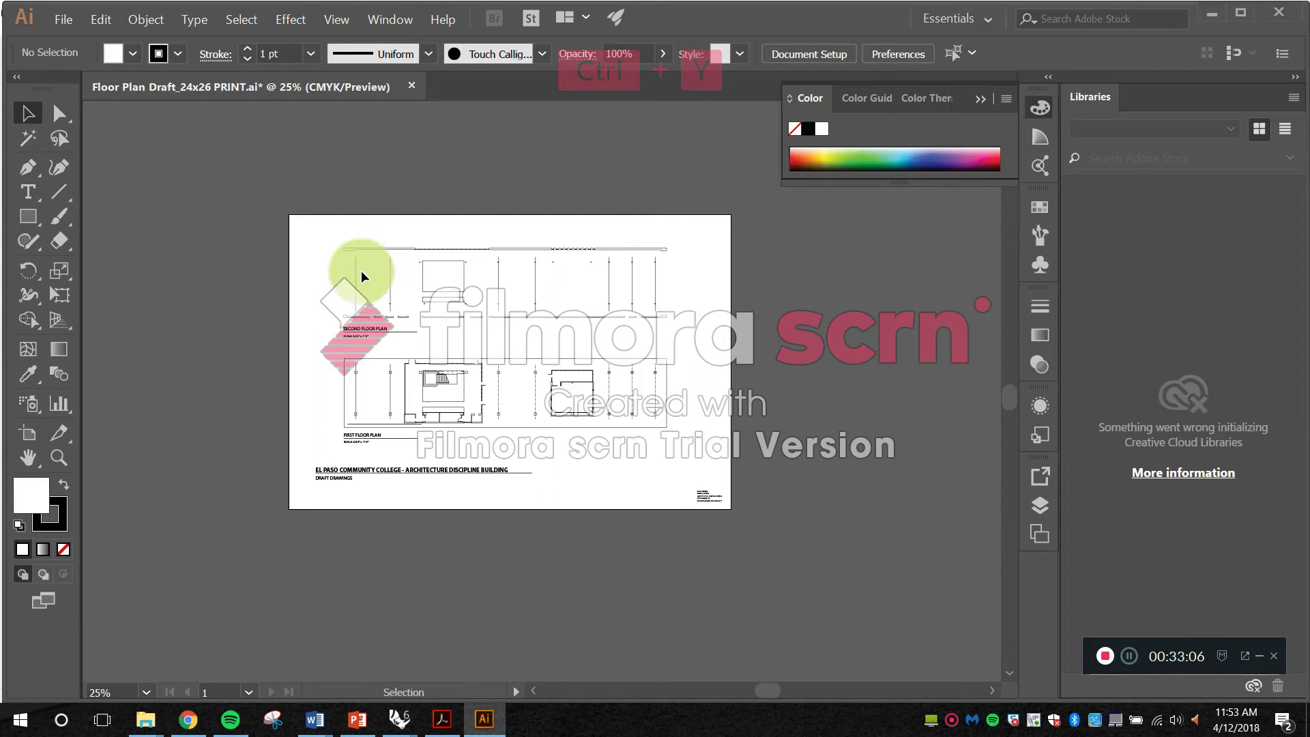
Step: Fill the L-shaped inner wall of the first floor plan's small room with the neighbouring column's grey using the Eyedropper
key(alt)
scroll(461, 432, up, 7)
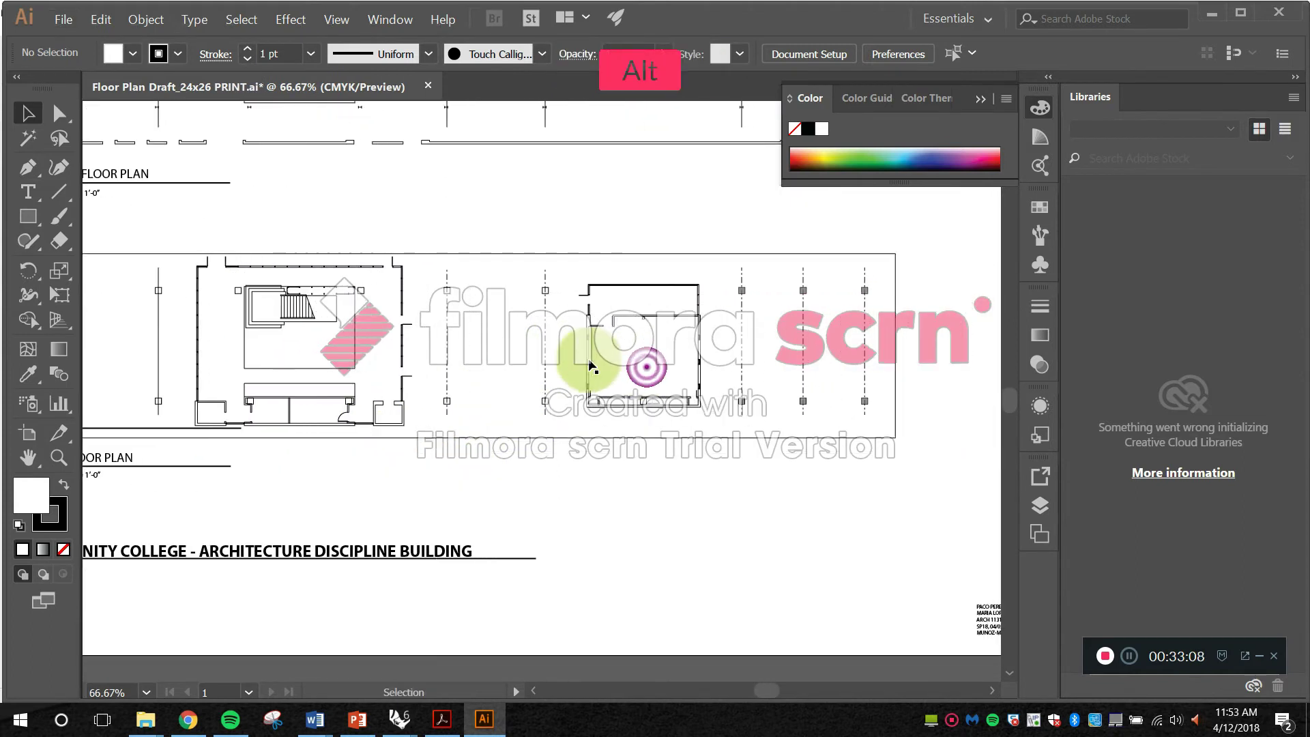
key(space)
drag(672, 339, 489, 435)
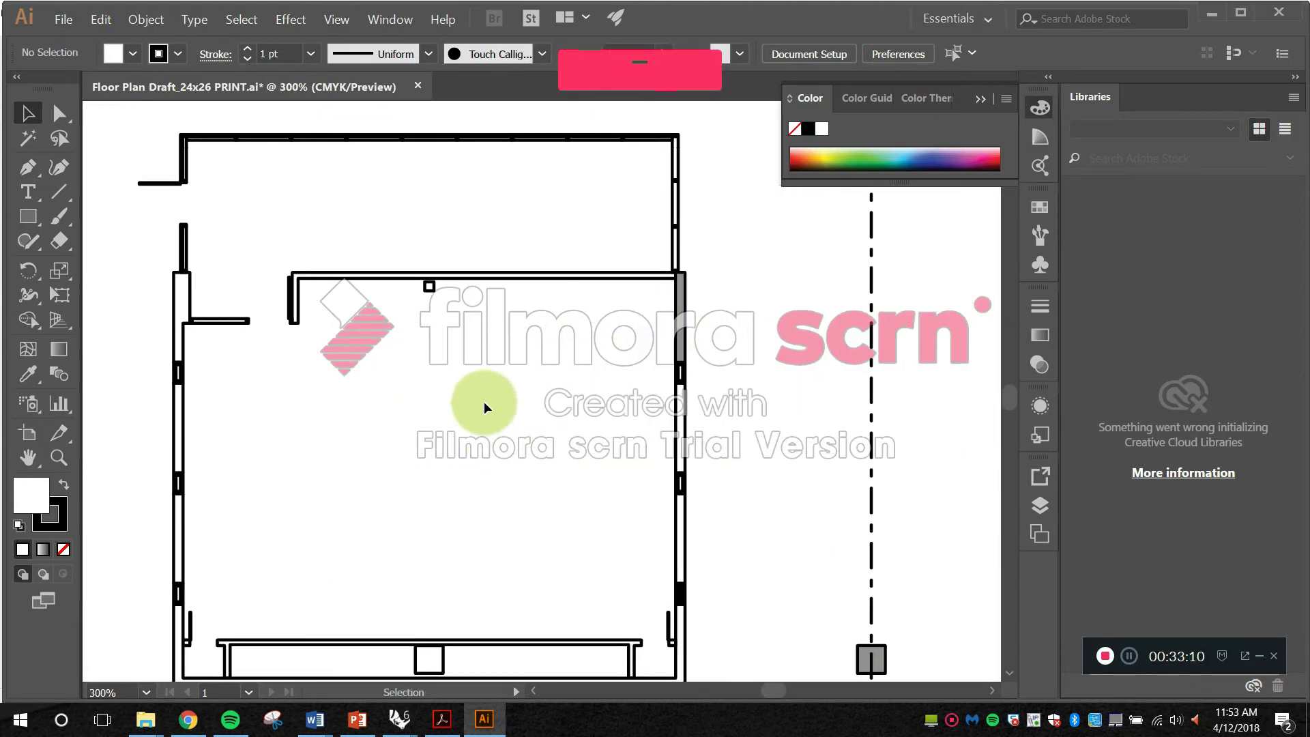
key(space)
mouse_move(399, 346)
mouse_down()
mouse_move(424, 257)
mouse_move(414, 330)
mouse_up()
click(414, 263)
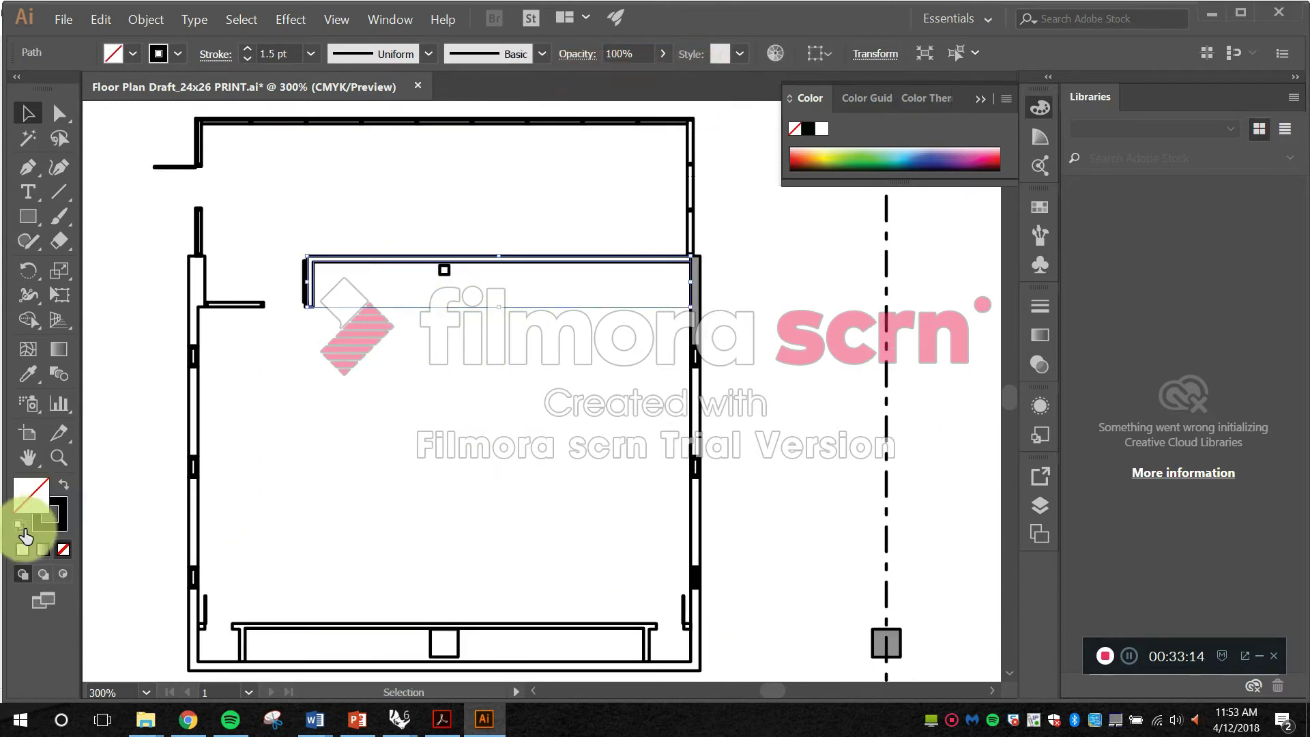
key(i)
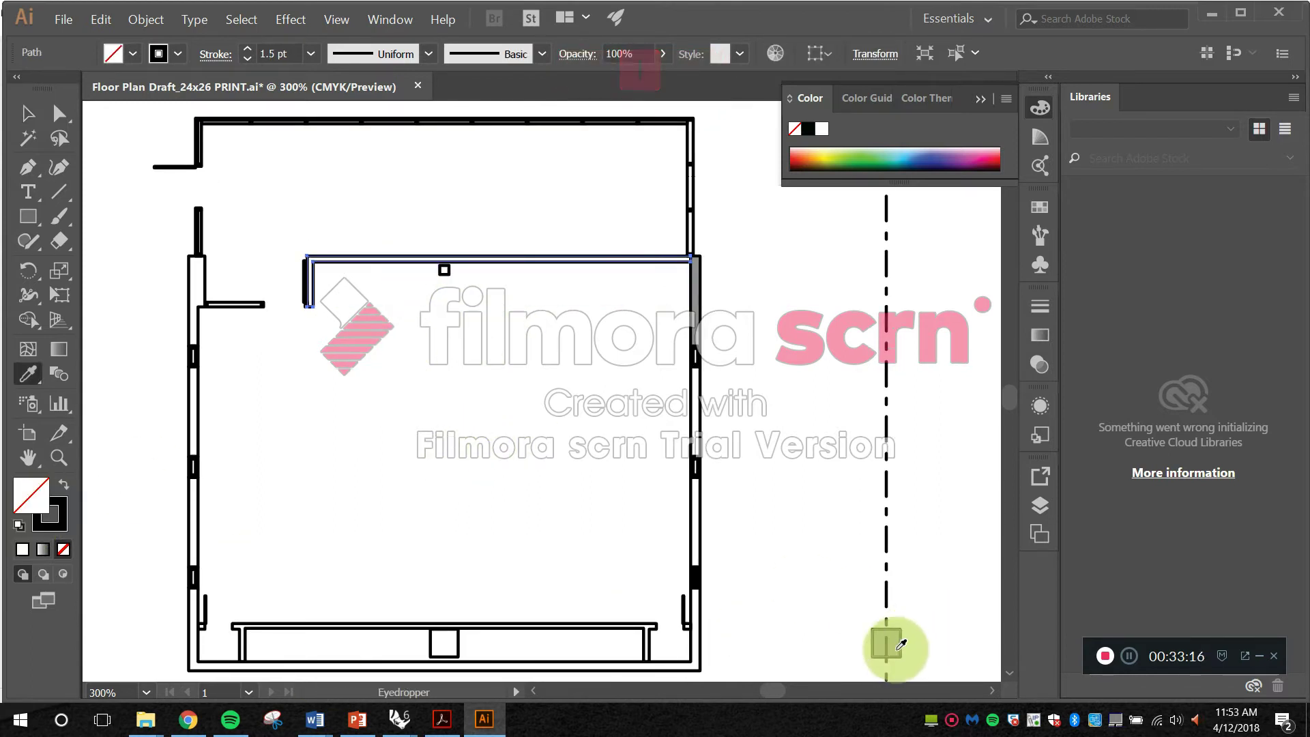
click(886, 643)
Step: Give the door swing arc at the first floor plan's larger room a dashed stroke with a 5 pt dash
key(space)
drag(447, 440, 672, 487)
drag(482, 398, 754, 329)
drag(258, 465, 608, 378)
drag(413, 436, 640, 393)
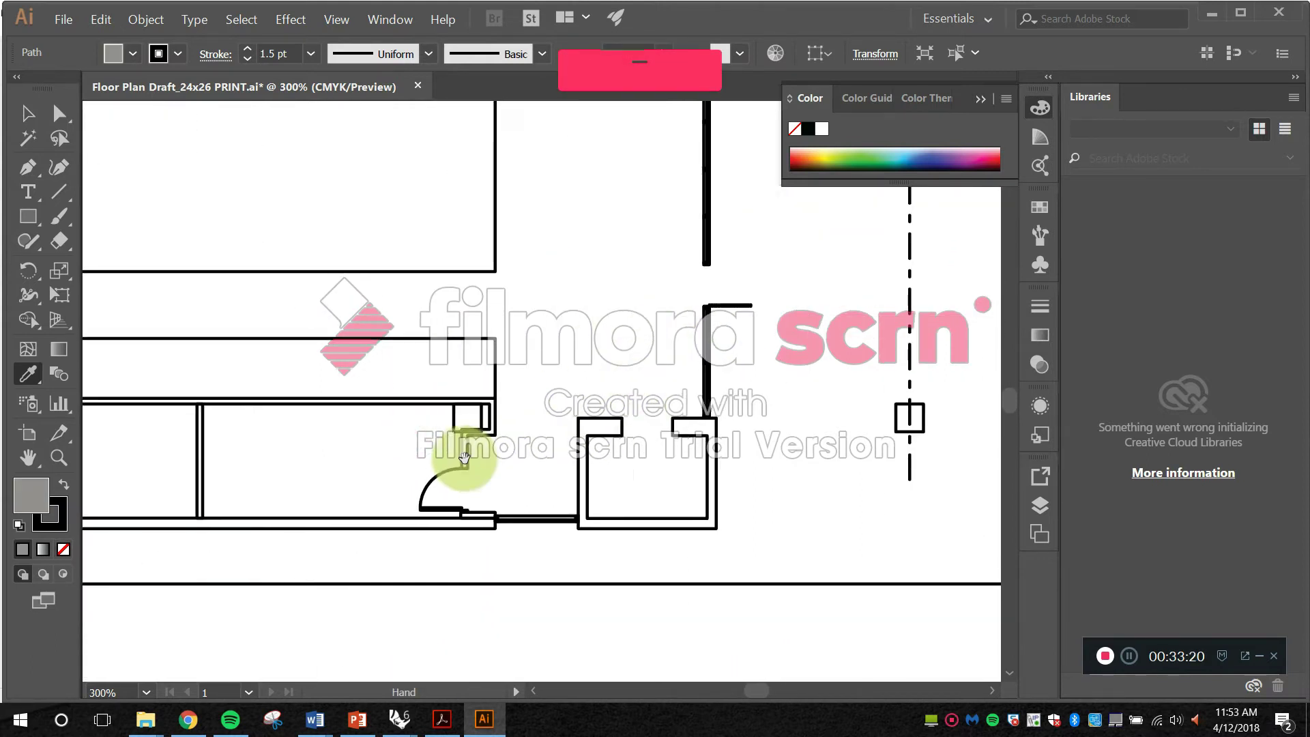
drag(469, 453, 561, 415)
key(alt)
scroll(528, 428, up, 2)
key(v)
click(529, 430)
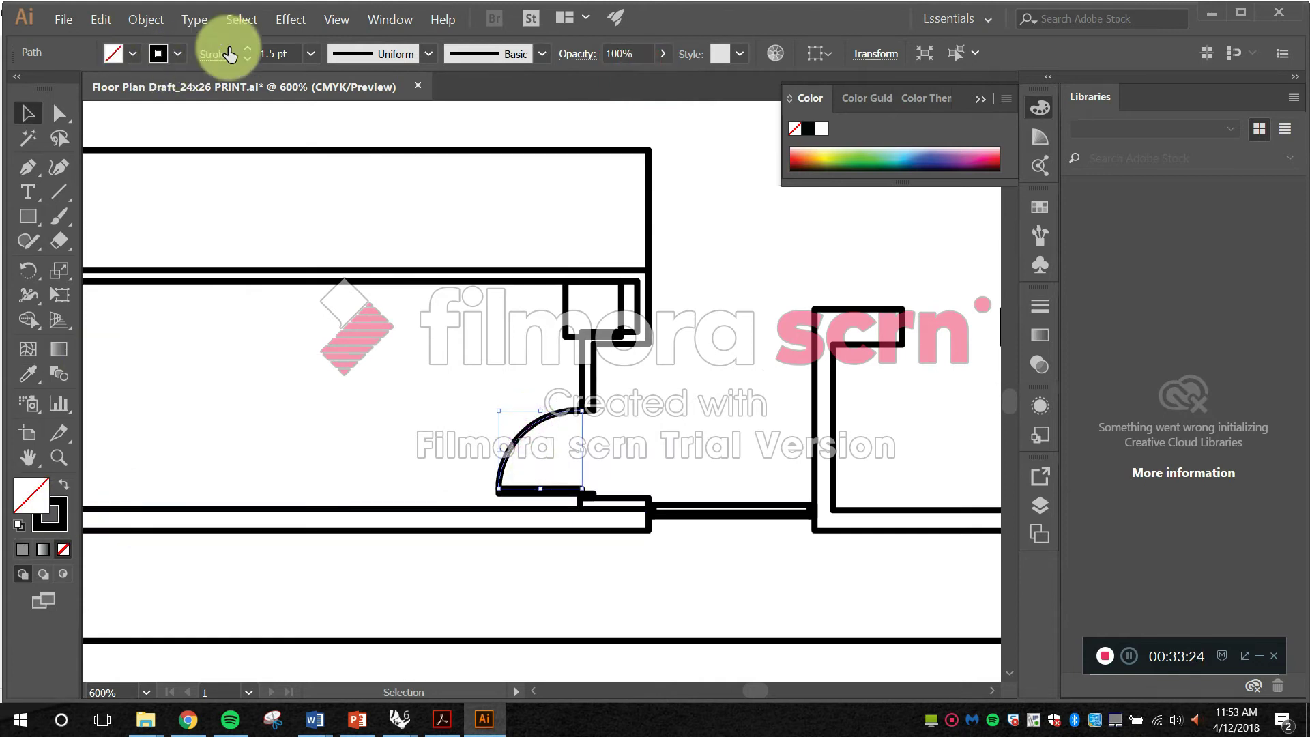
click(217, 54)
click(57, 194)
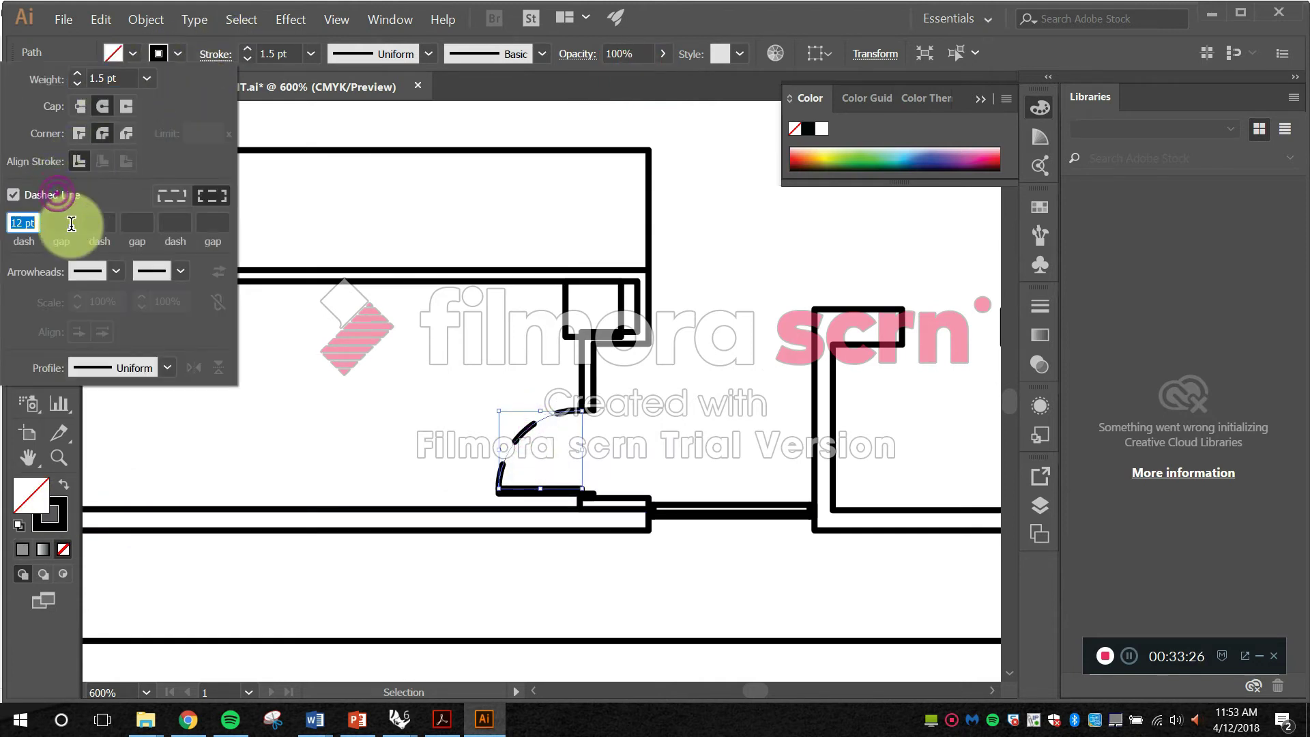
click(36, 218)
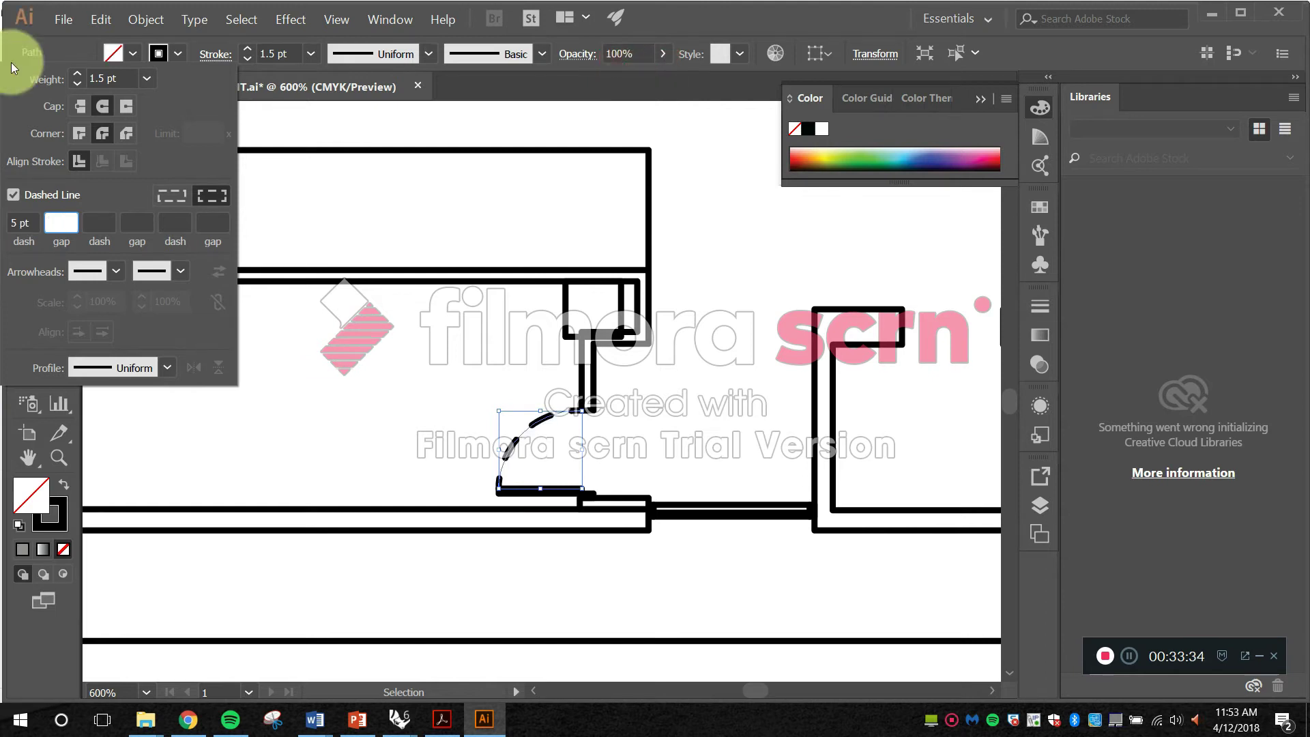
click(380, 366)
Step: Examine the sheet's layer structure with both floor plans in view, leaving nothing selected
key(alt)
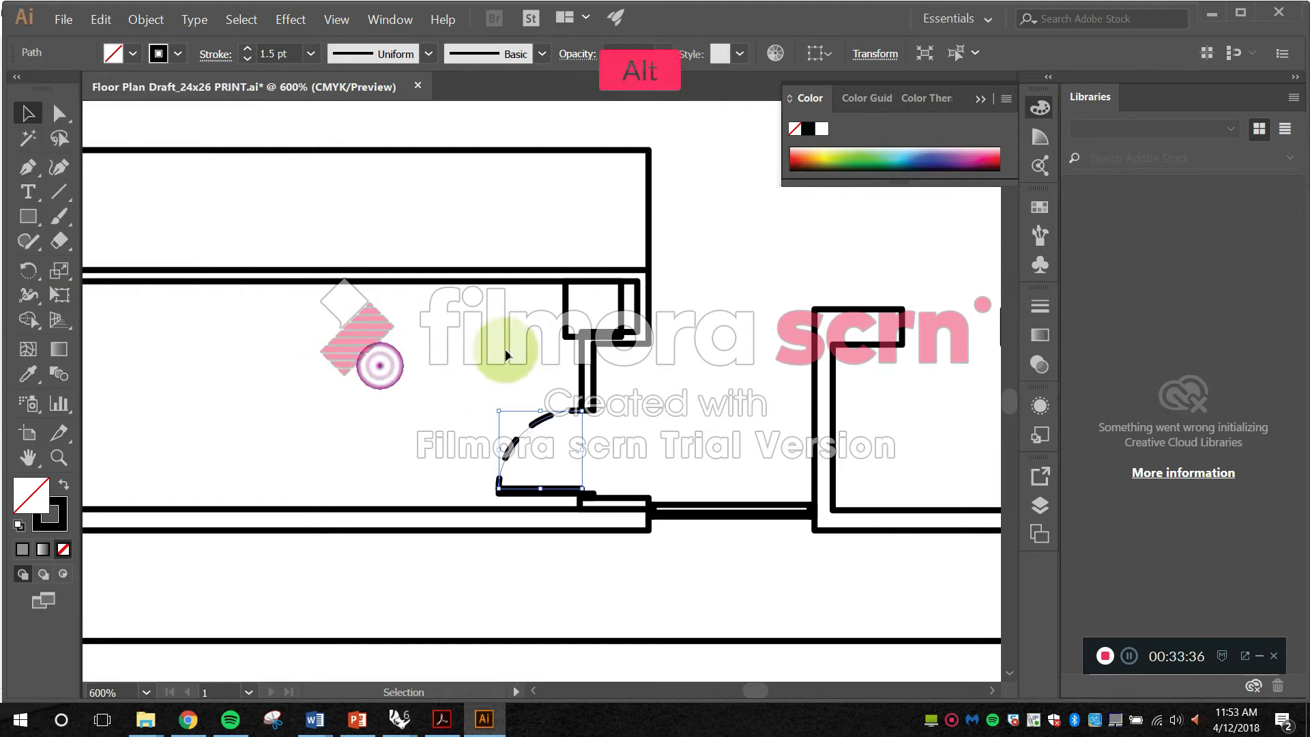
scroll(506, 354, down, 5)
scroll(893, 377, down, 2)
drag(832, 323, 594, 396)
click(1040, 505)
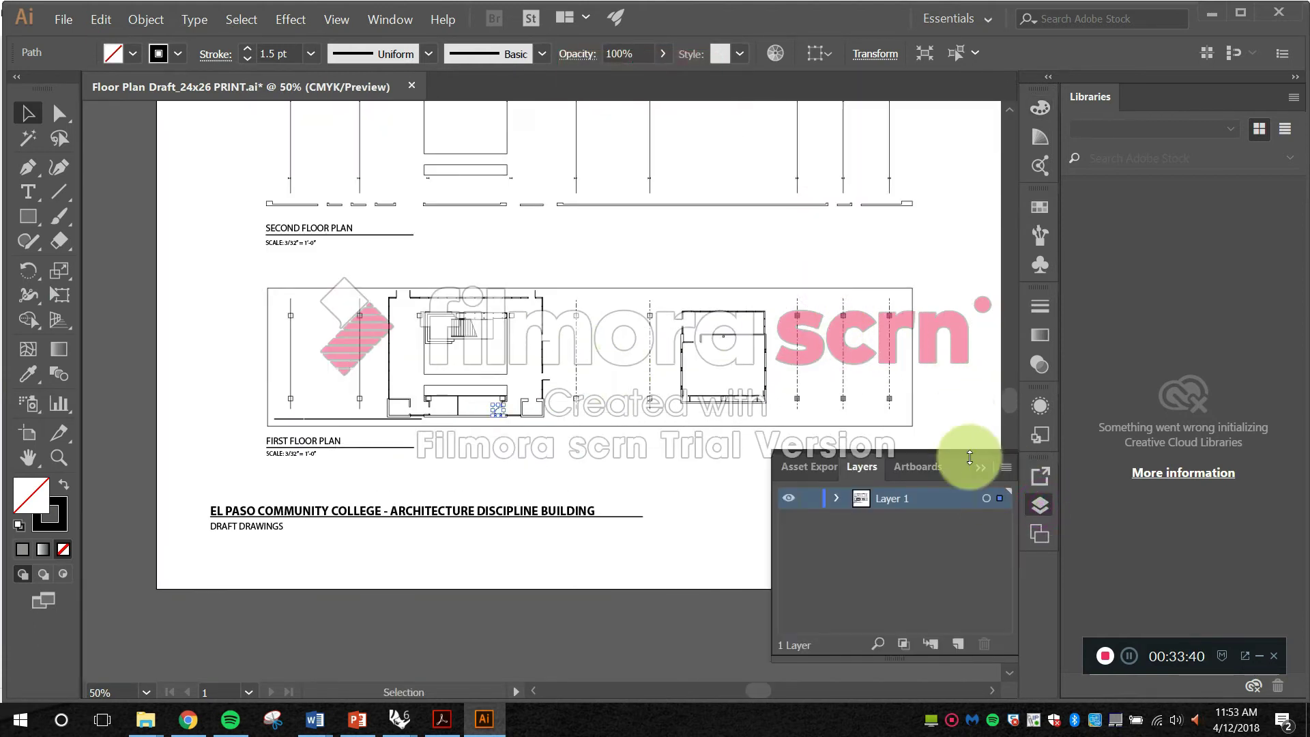
key(space)
drag(826, 251, 715, 286)
key(space)
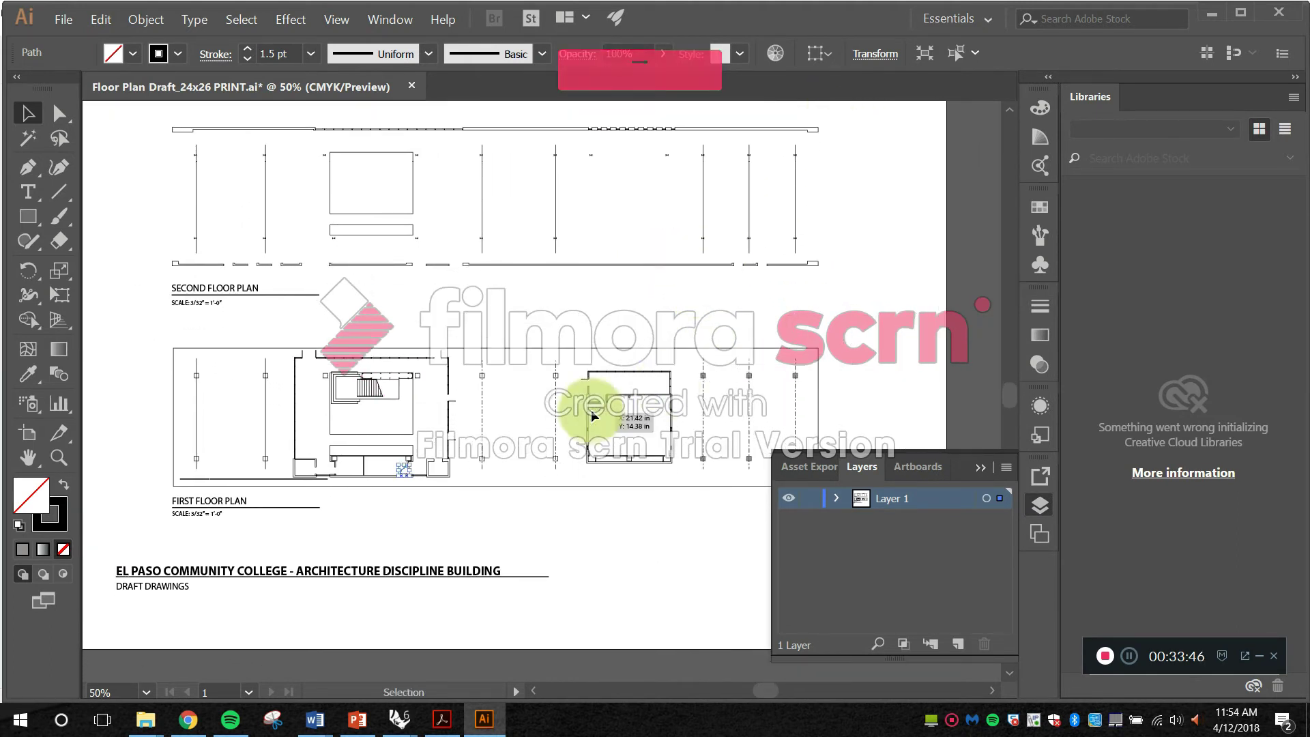
click(606, 526)
Step: Switch to the Rhino file arch building drawings and select all curves of the first floor plan, including its outer boundary
mouse_move(407, 715)
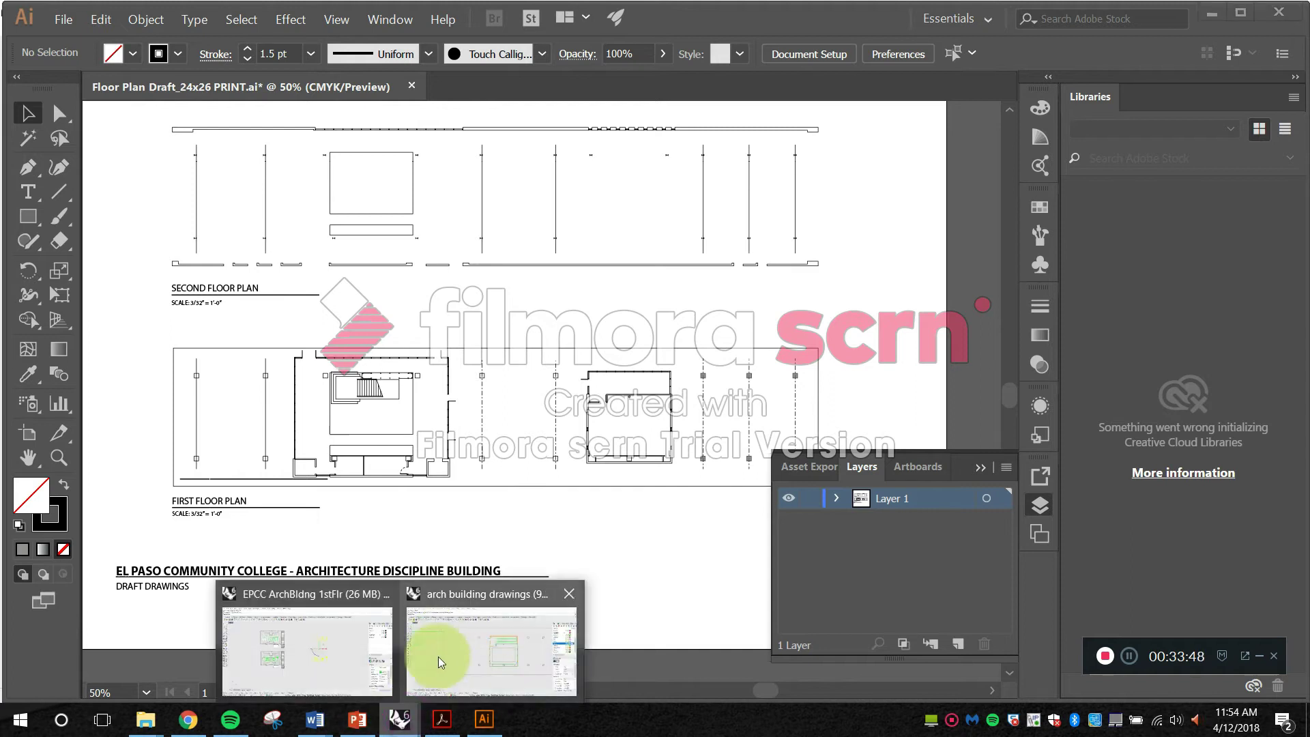
click(438, 657)
scroll(556, 468, up, 2)
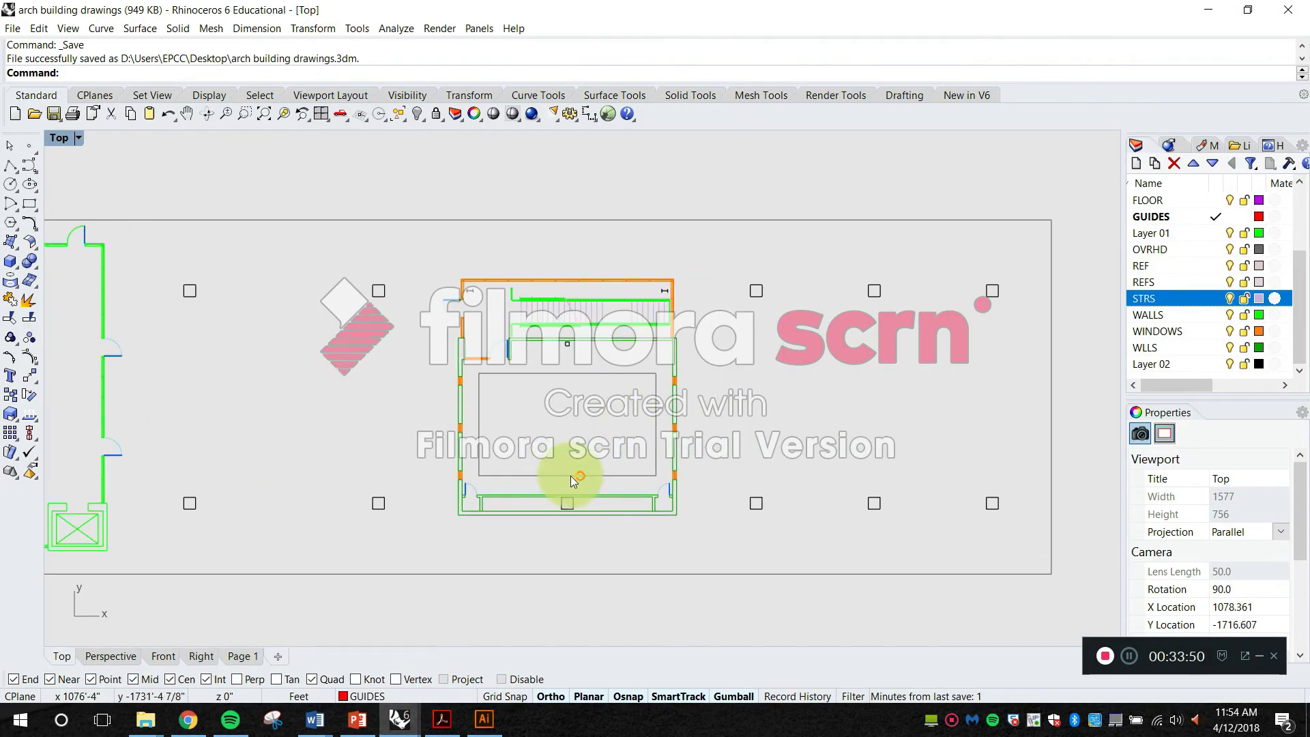
scroll(608, 472, down, 1)
scroll(827, 424, down, 2)
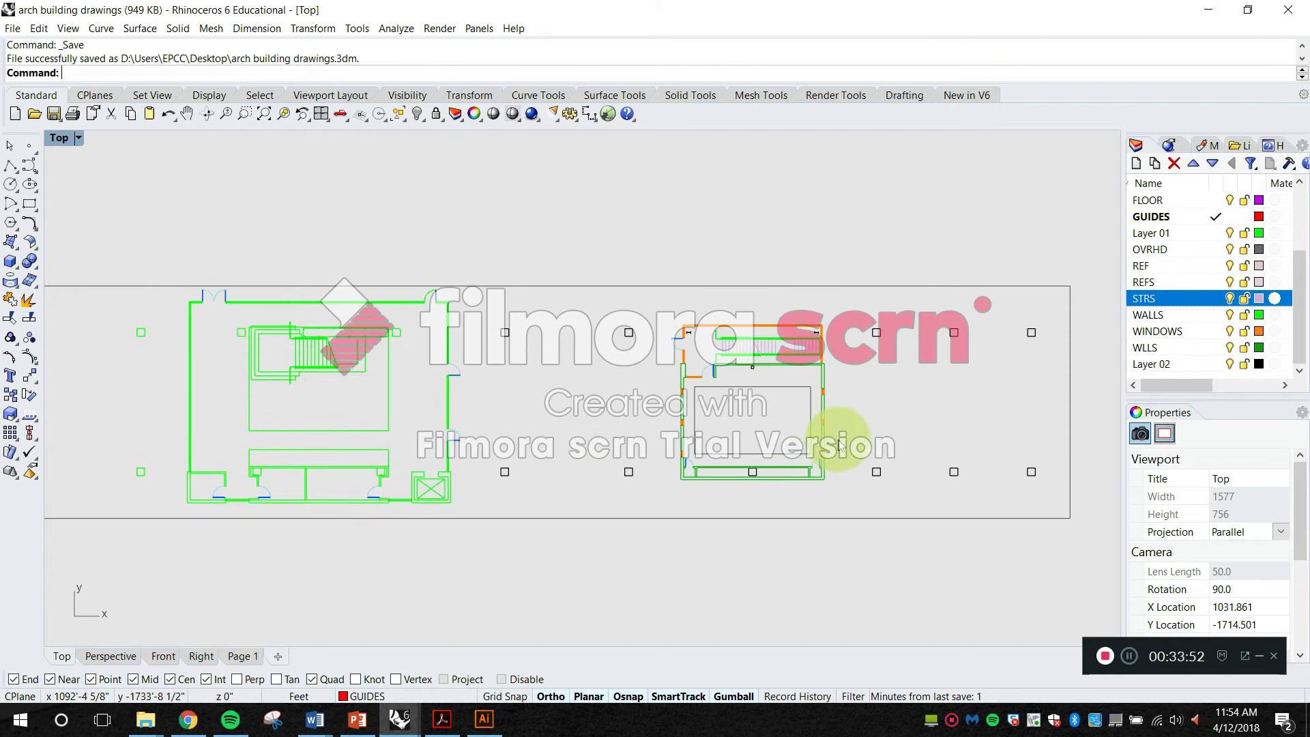
key(Escape)
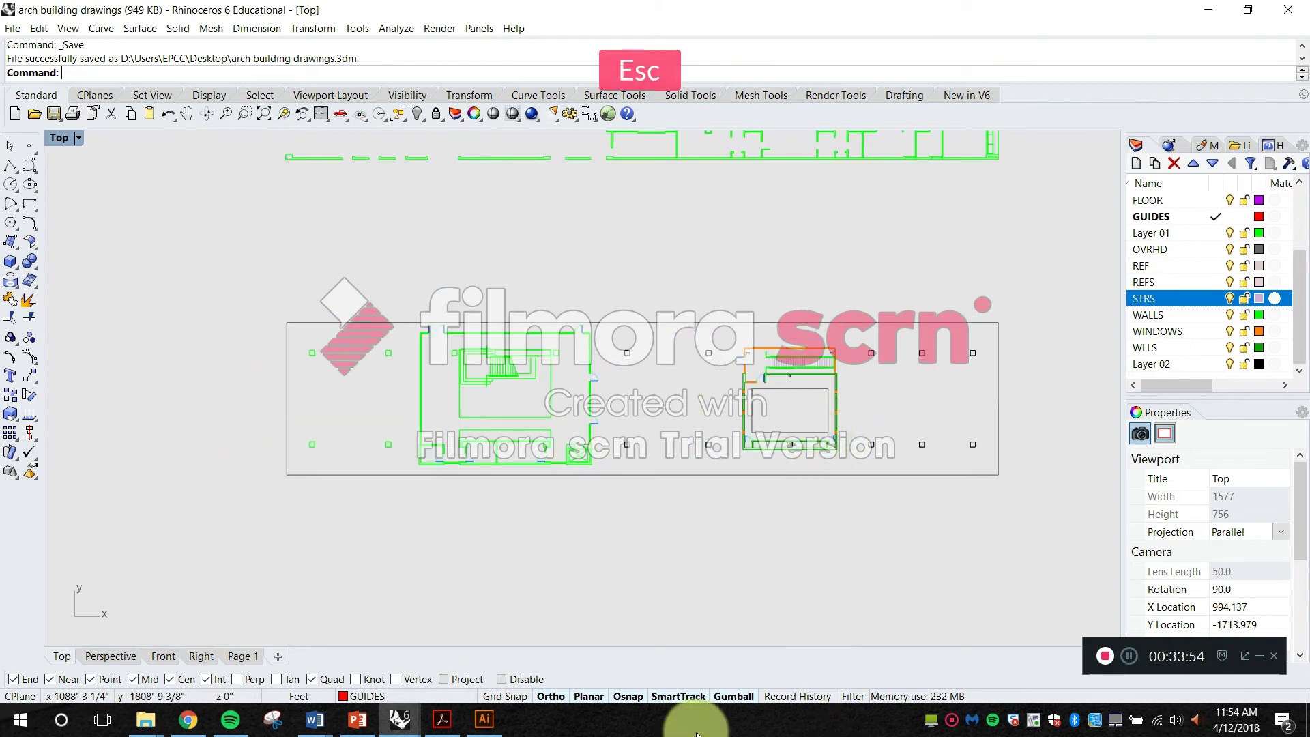
drag(912, 473, 841, 472)
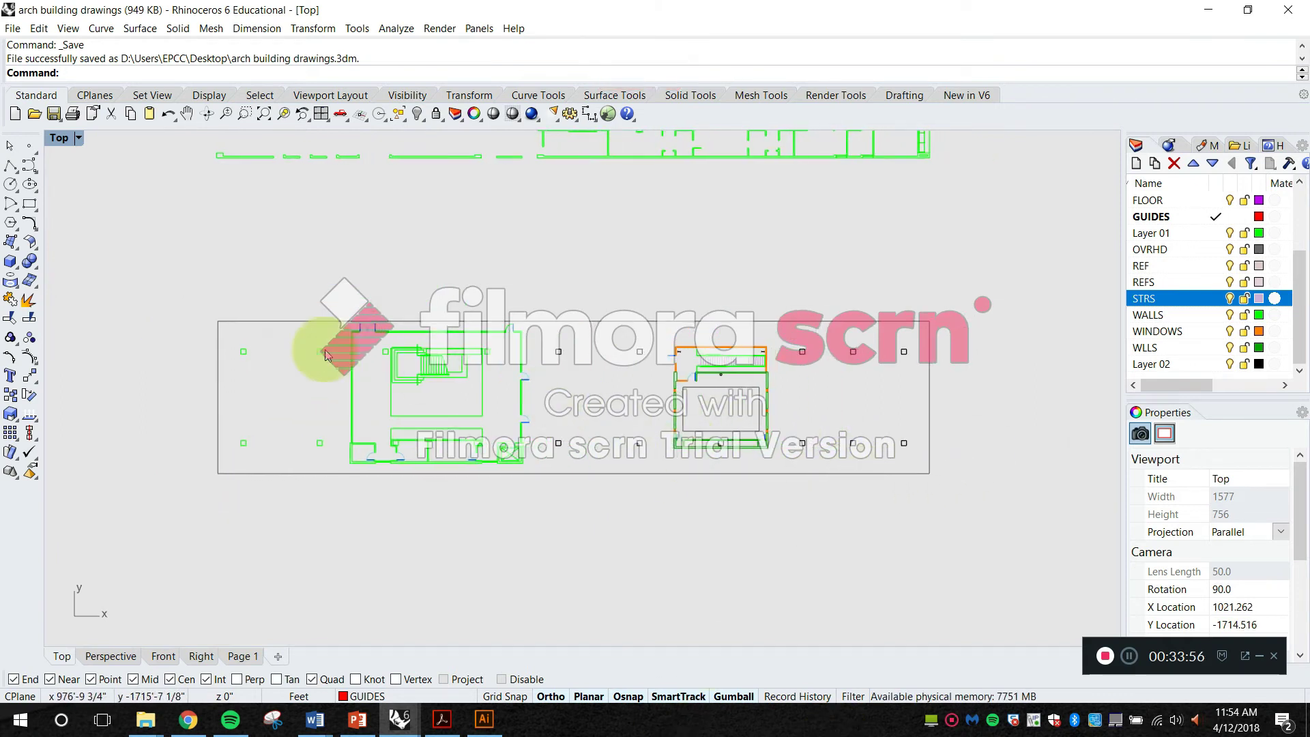
drag(171, 305, 984, 503)
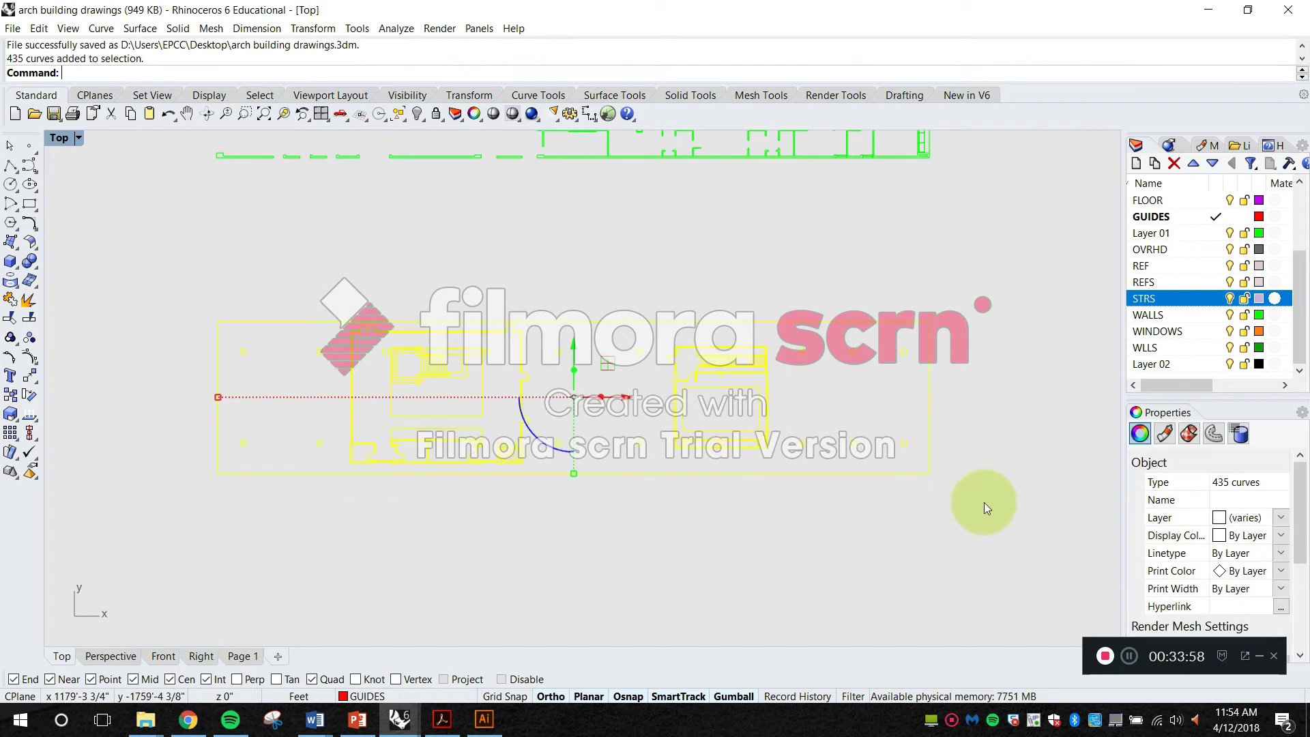
Step: Start exporting the selected curves to the Desktop with PDF as the file type
text(export)
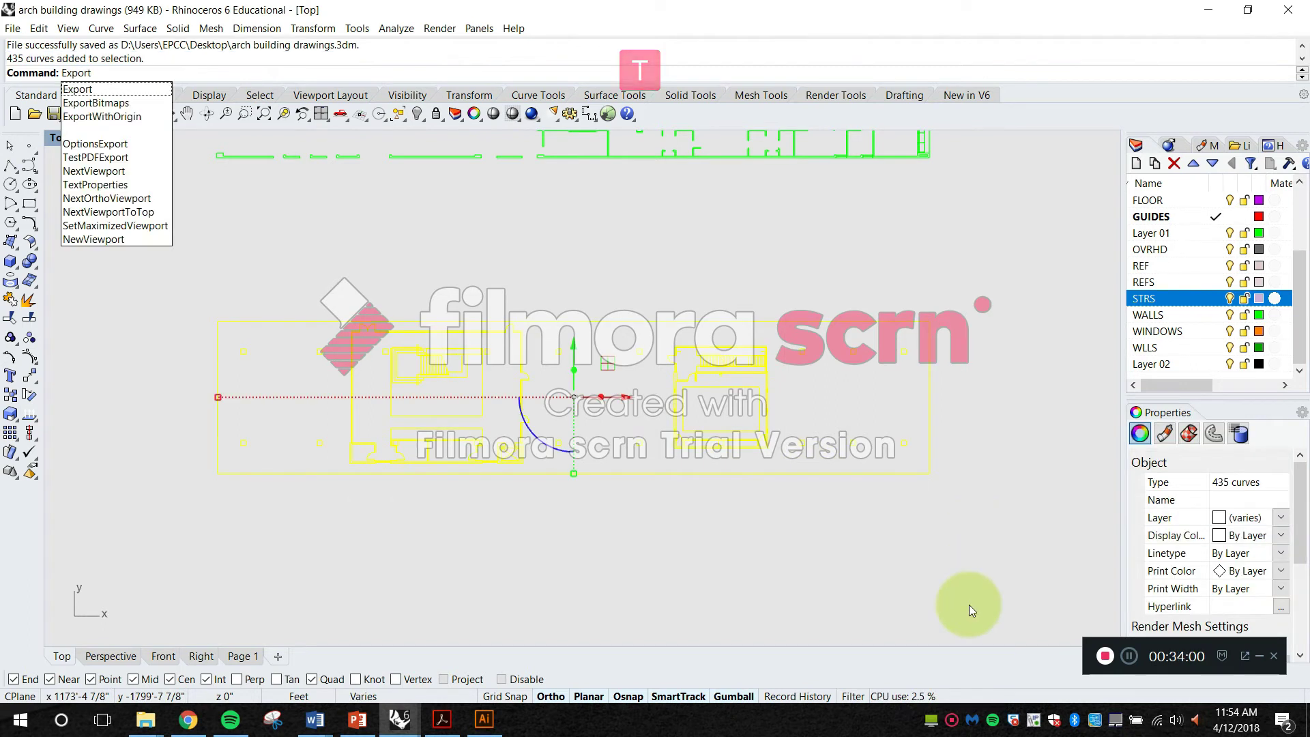
key(Return)
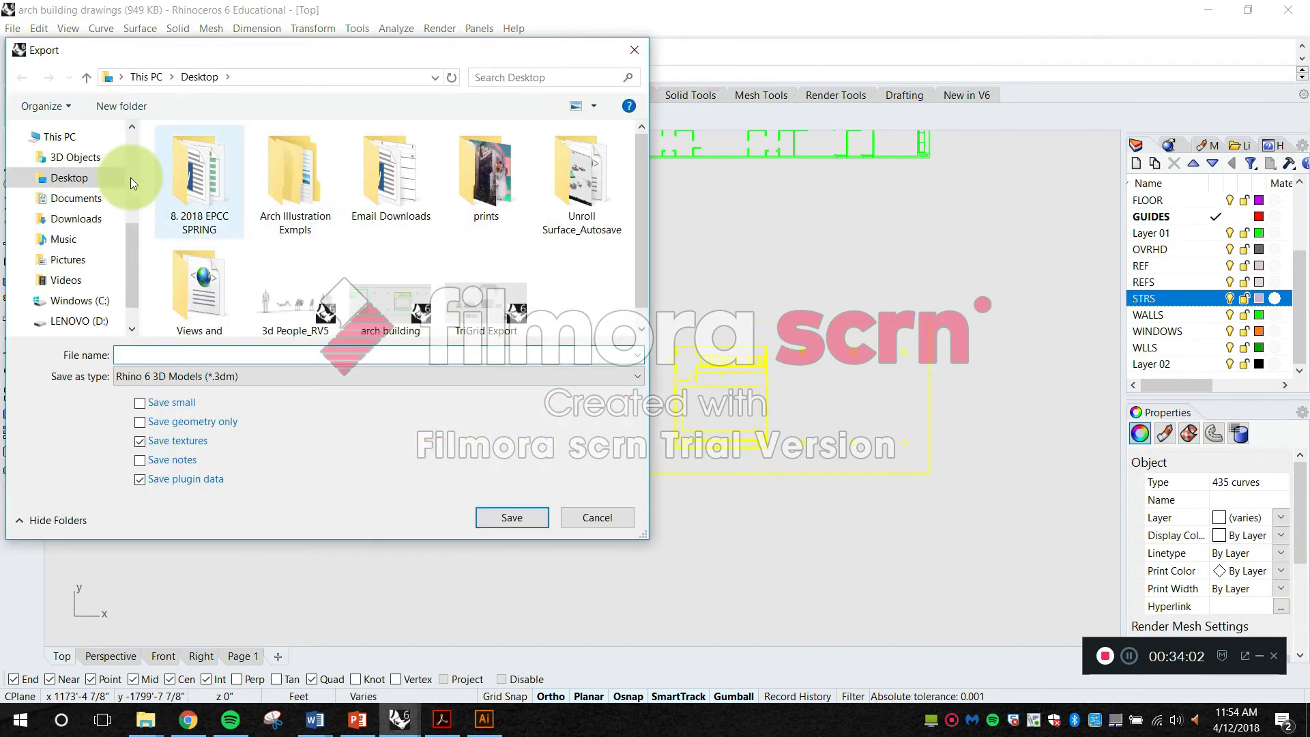
click(68, 178)
click(307, 376)
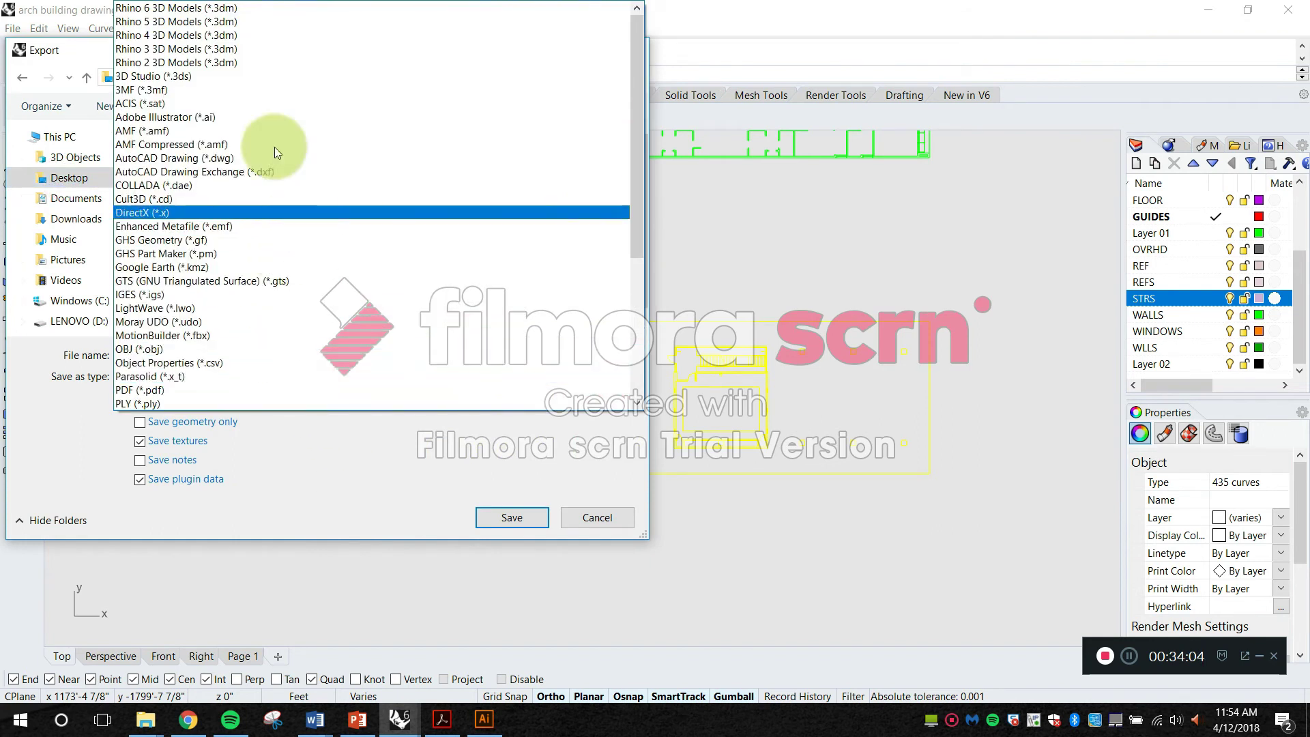
key(Escape)
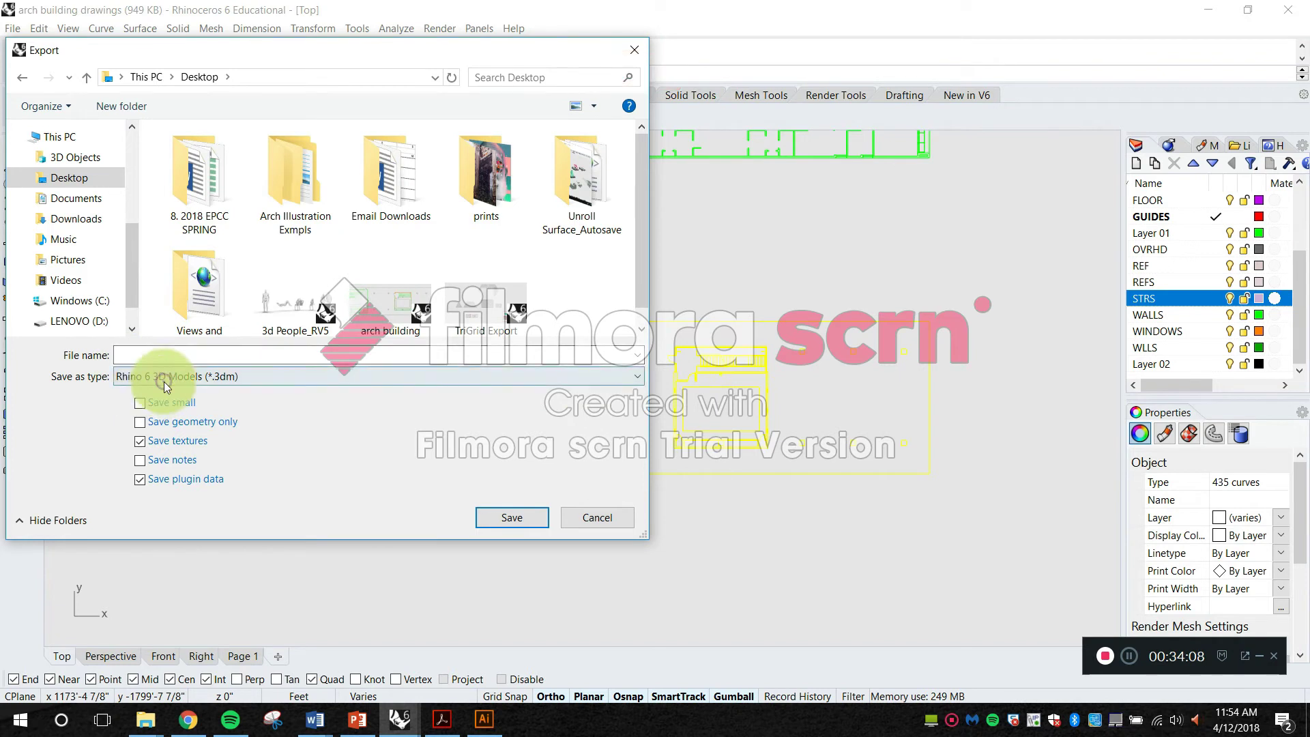
click(164, 379)
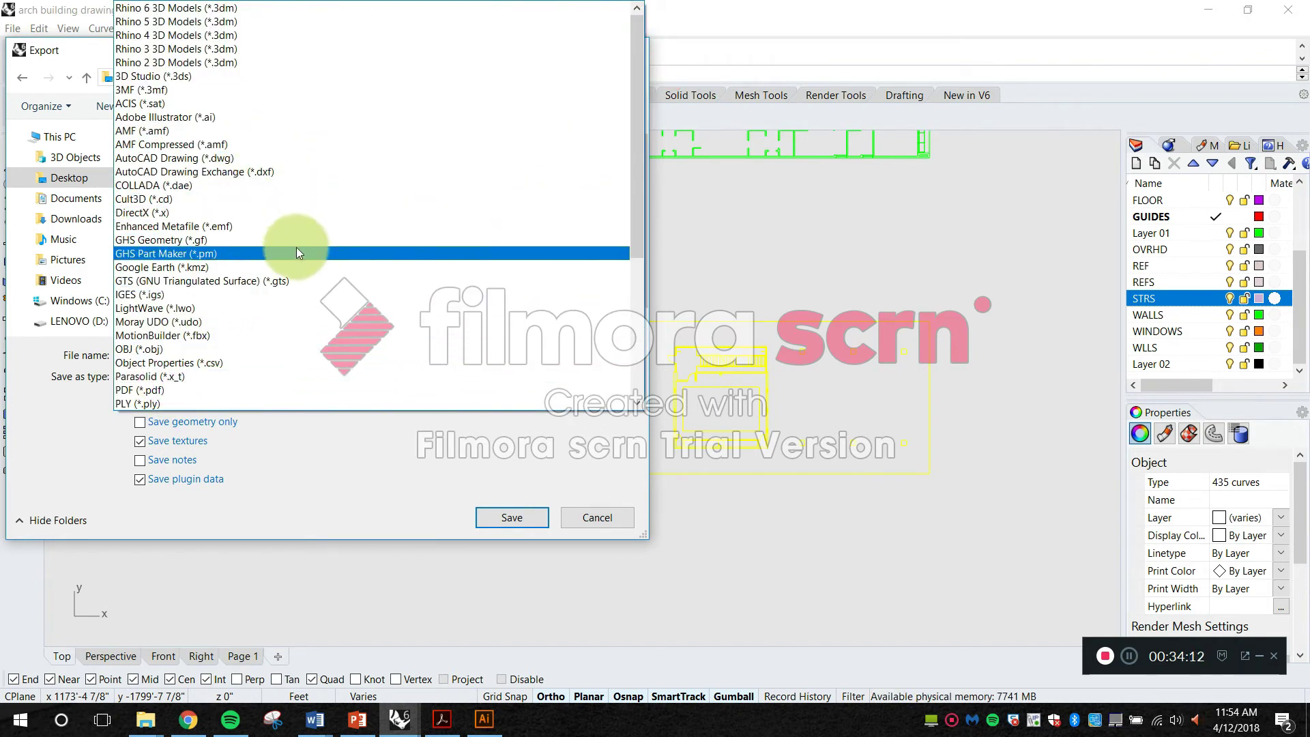
click(227, 391)
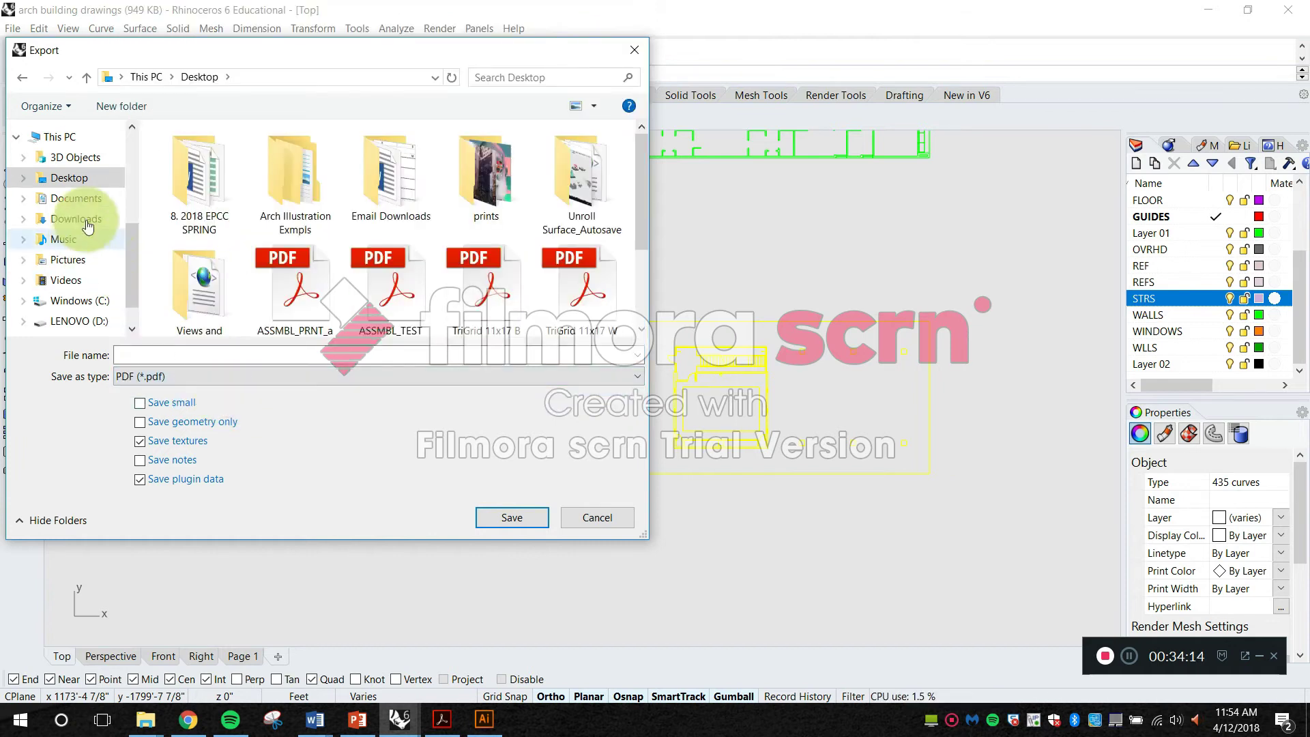
Step: Name the PDF export "1st floor plan ill" and save it to reach the PDF options
click(165, 352)
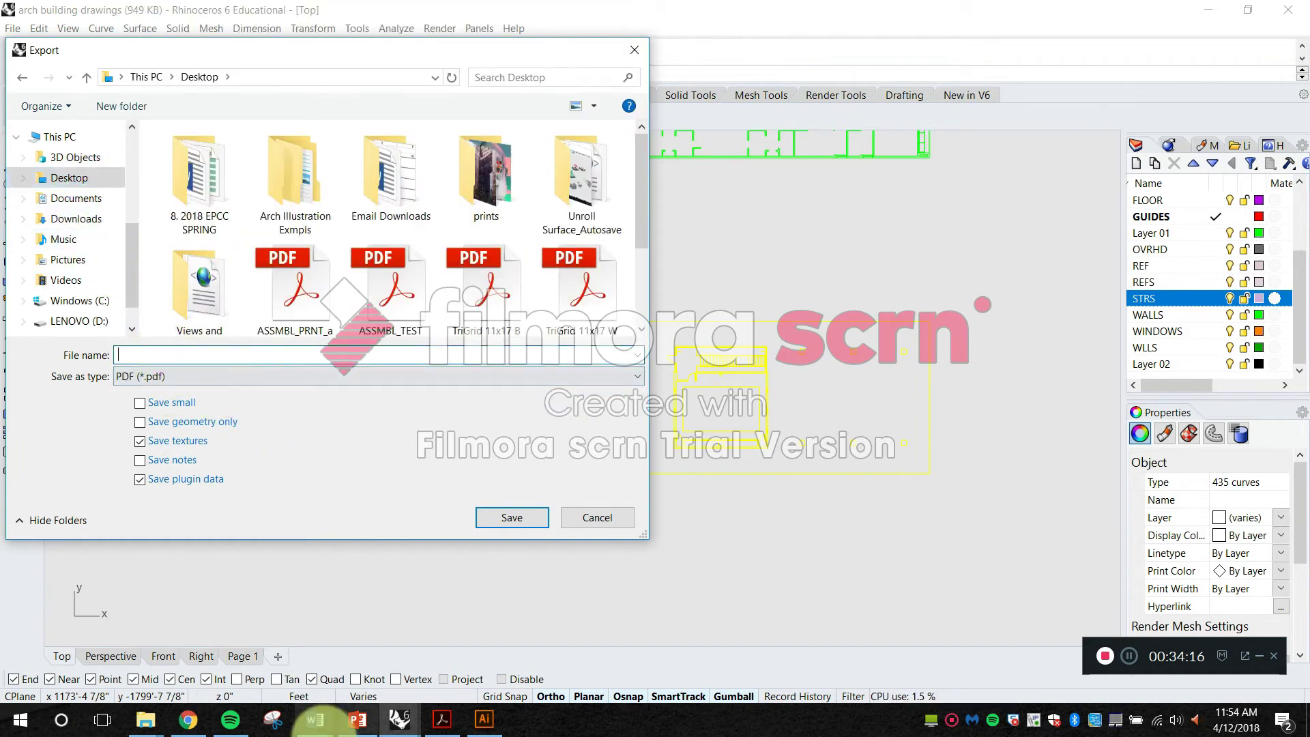
mouse_move(316, 720)
text(1s)
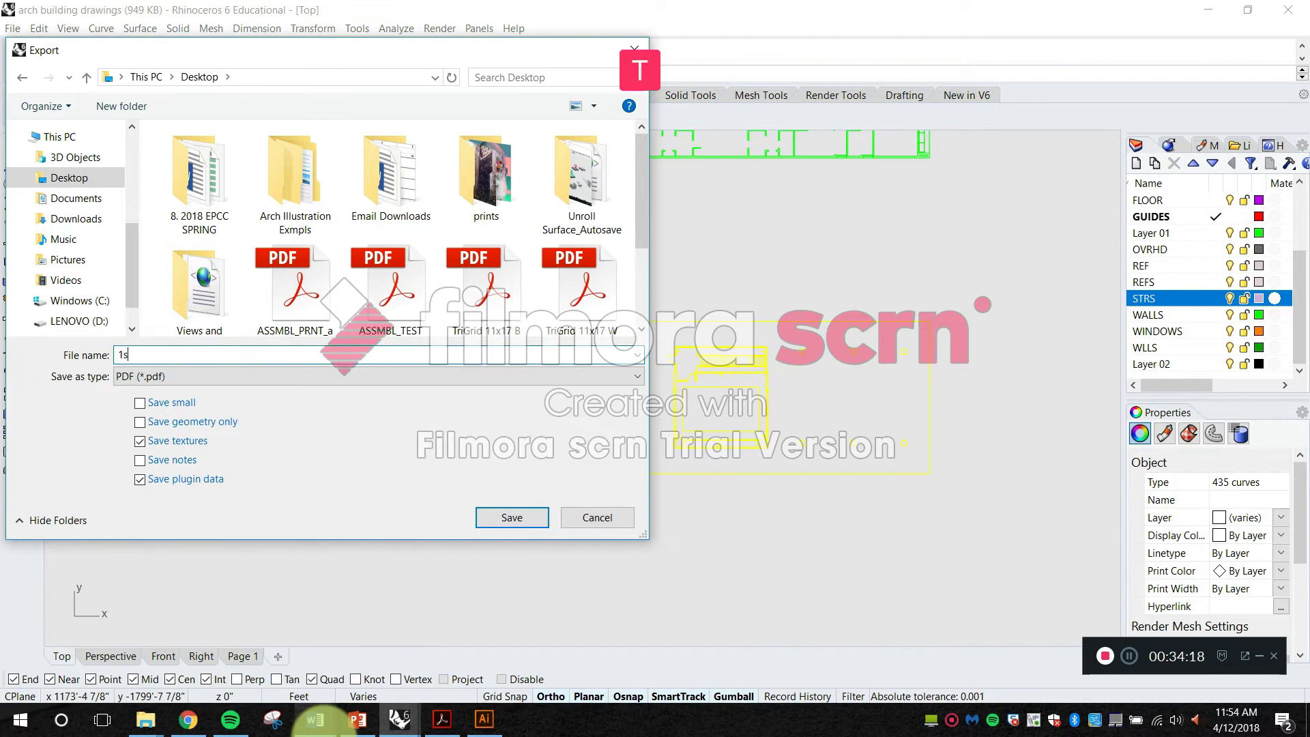
text(t floor plan l)
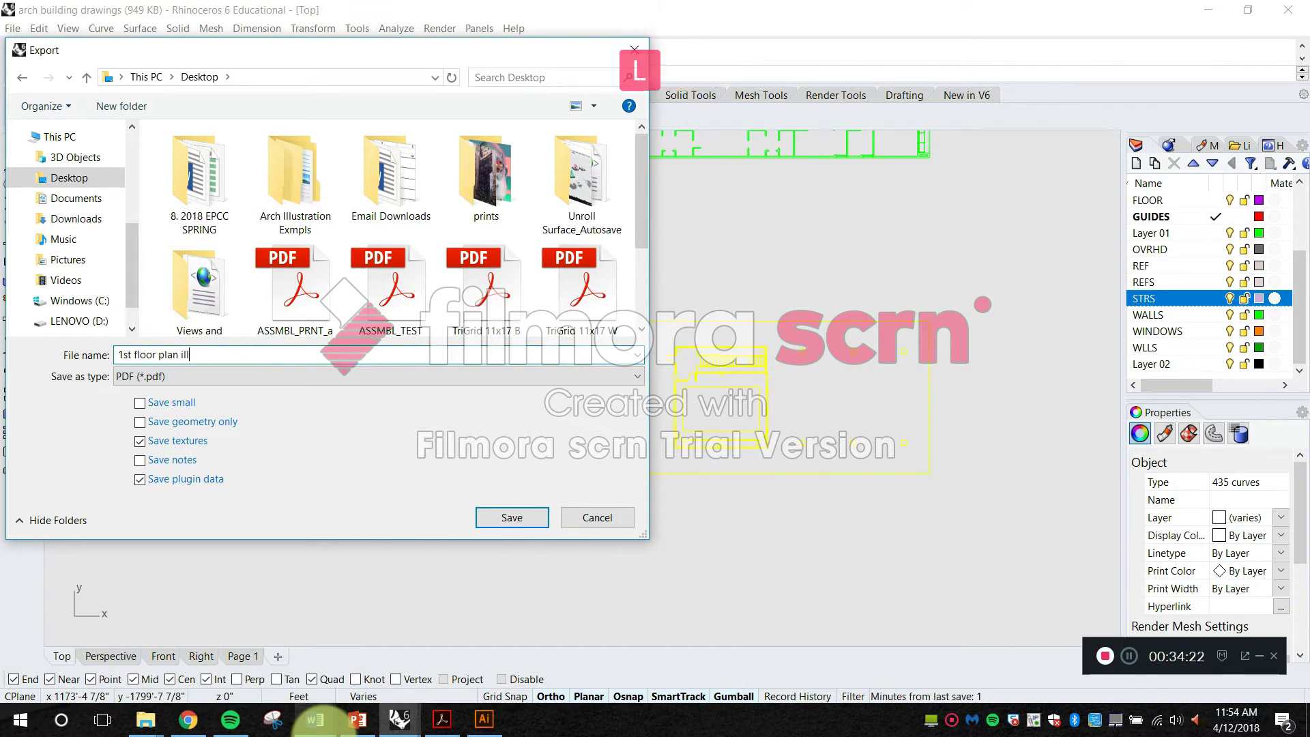
text(l)
click(512, 518)
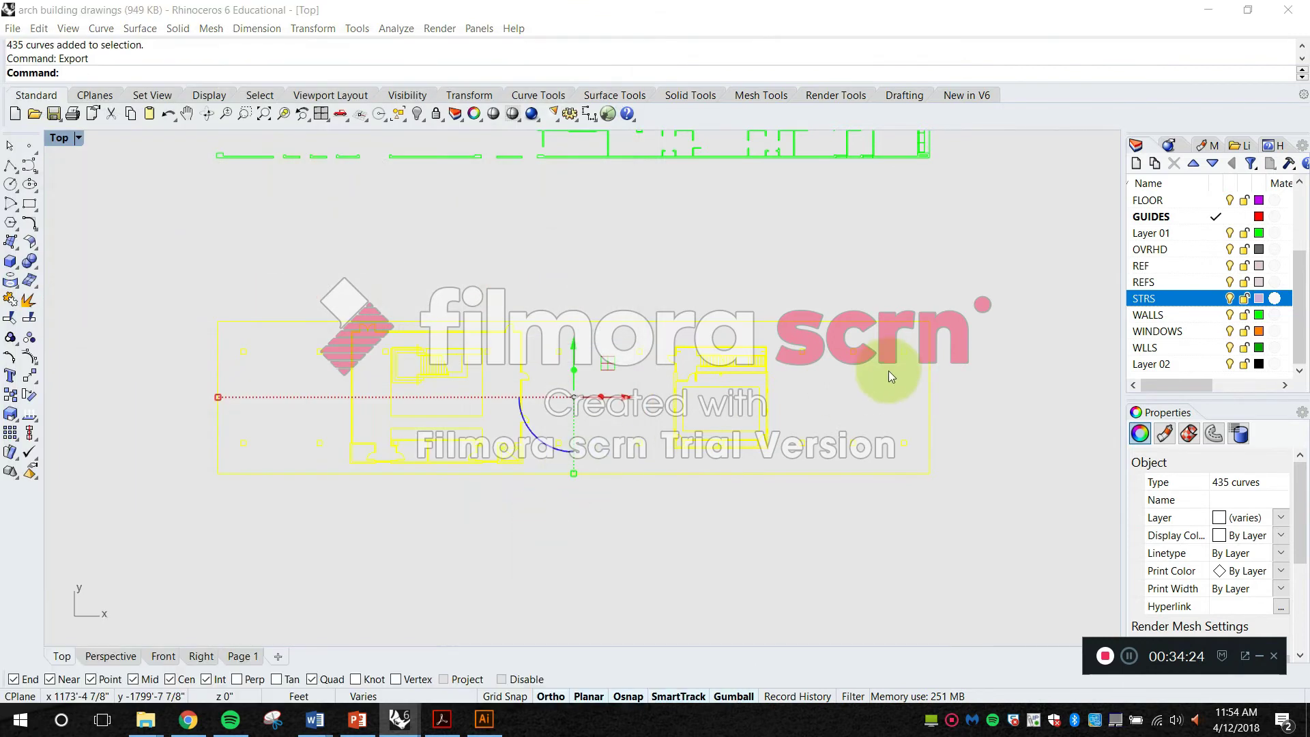
Step: Set the PDF page size to Arch D (24" x 36") in landscape orientation
click(487, 156)
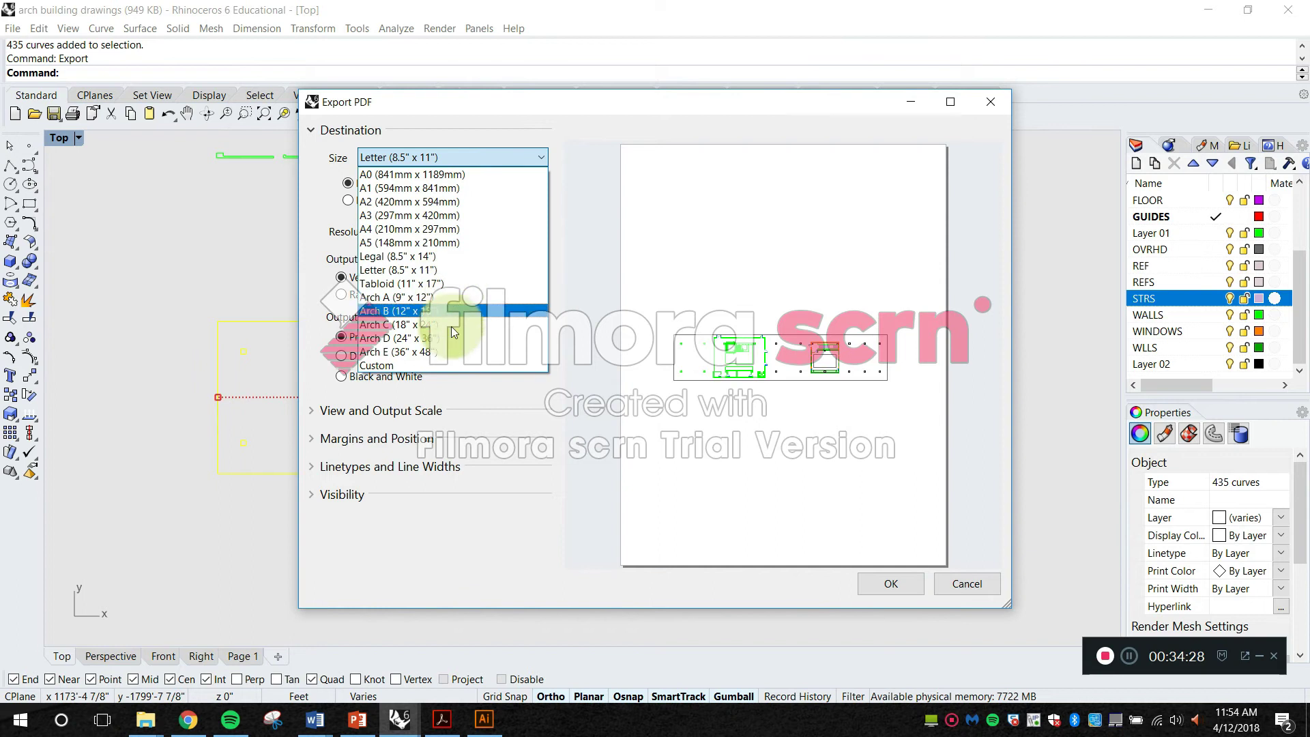
click(447, 338)
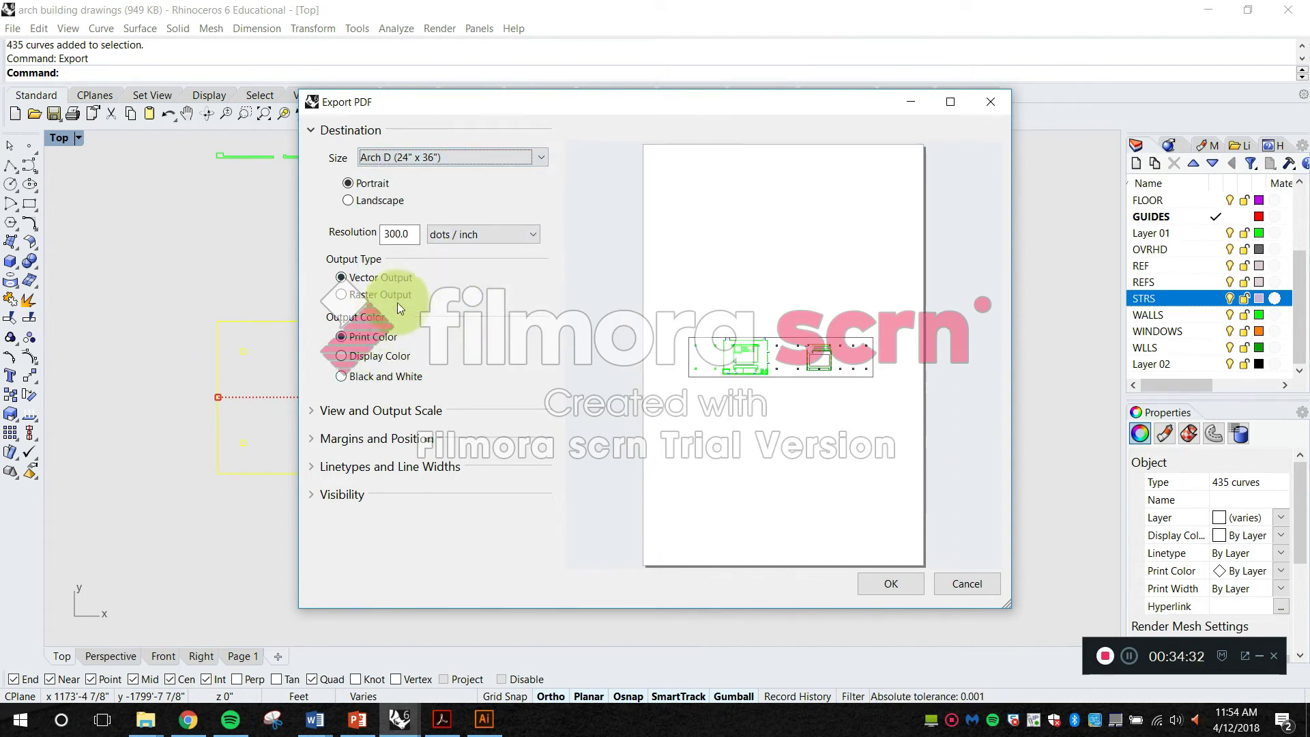
click(385, 200)
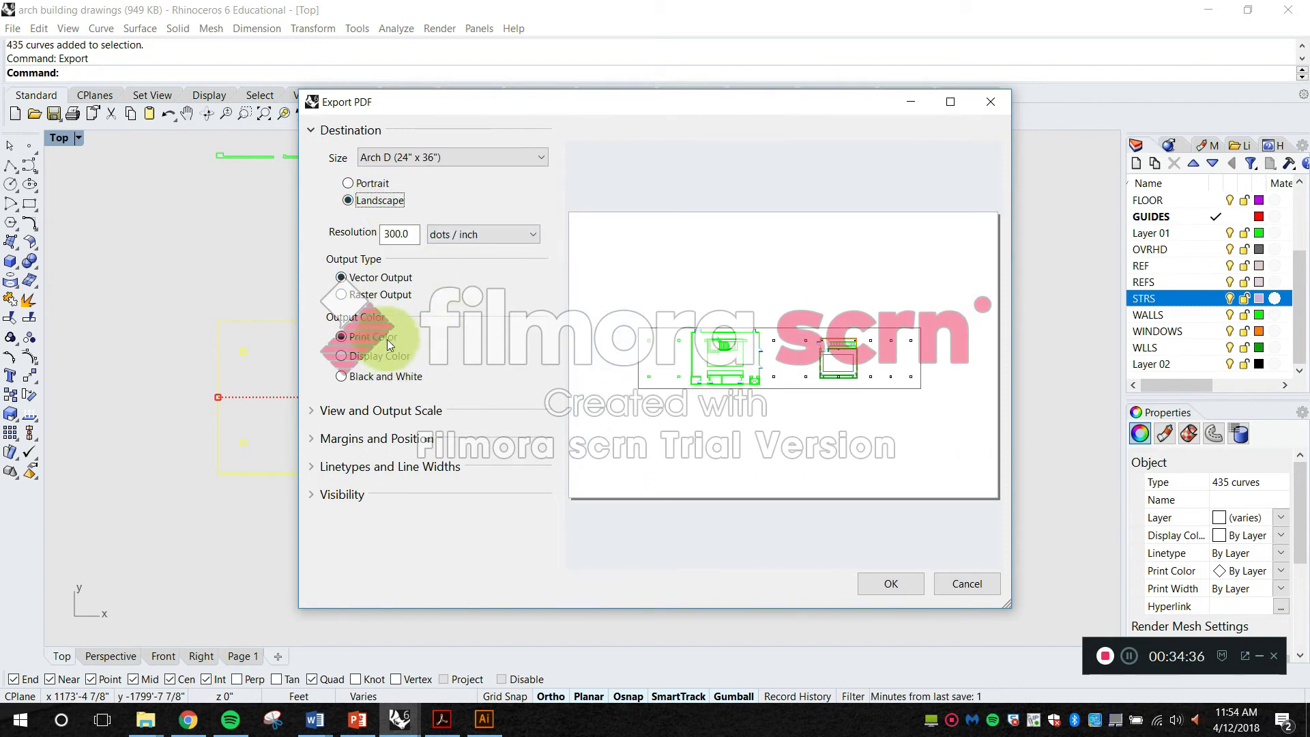
Step: Expand the PDF view and output scale settings and start defining a custom print window in the Top view
click(390, 412)
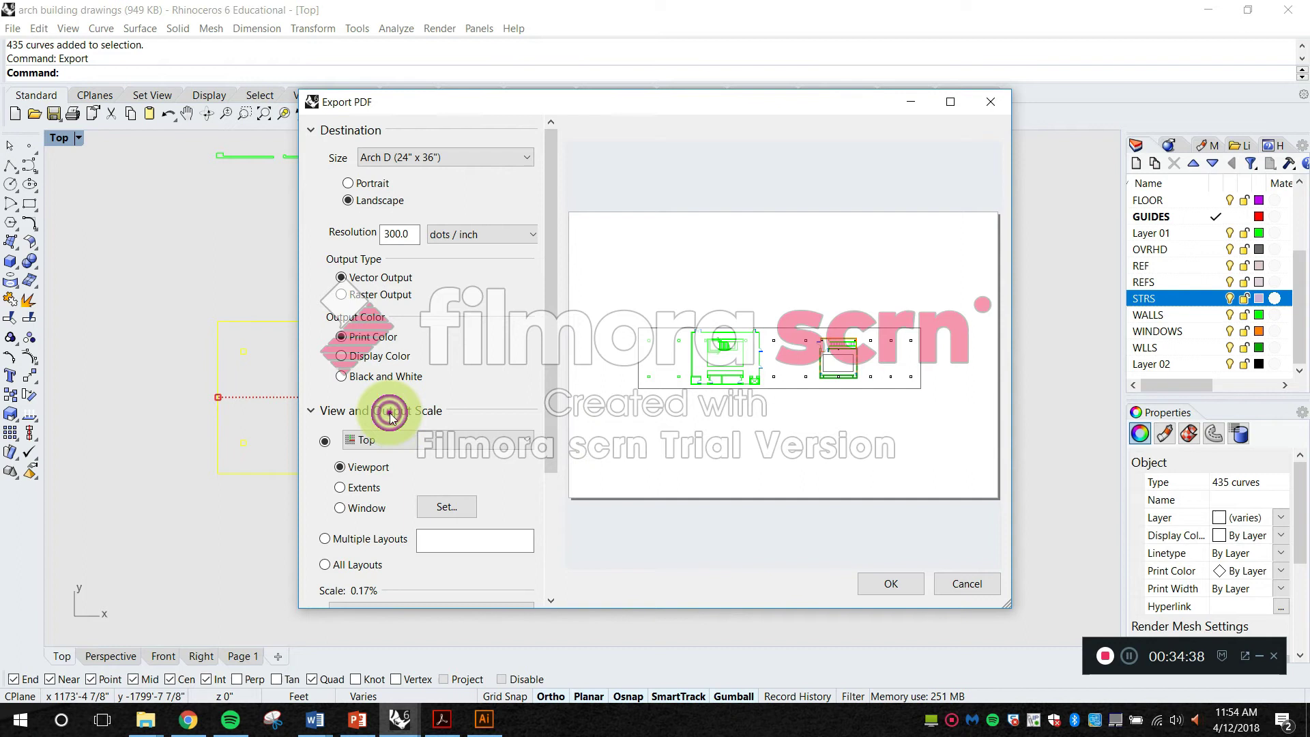
scroll(449, 410, down, 1)
click(449, 478)
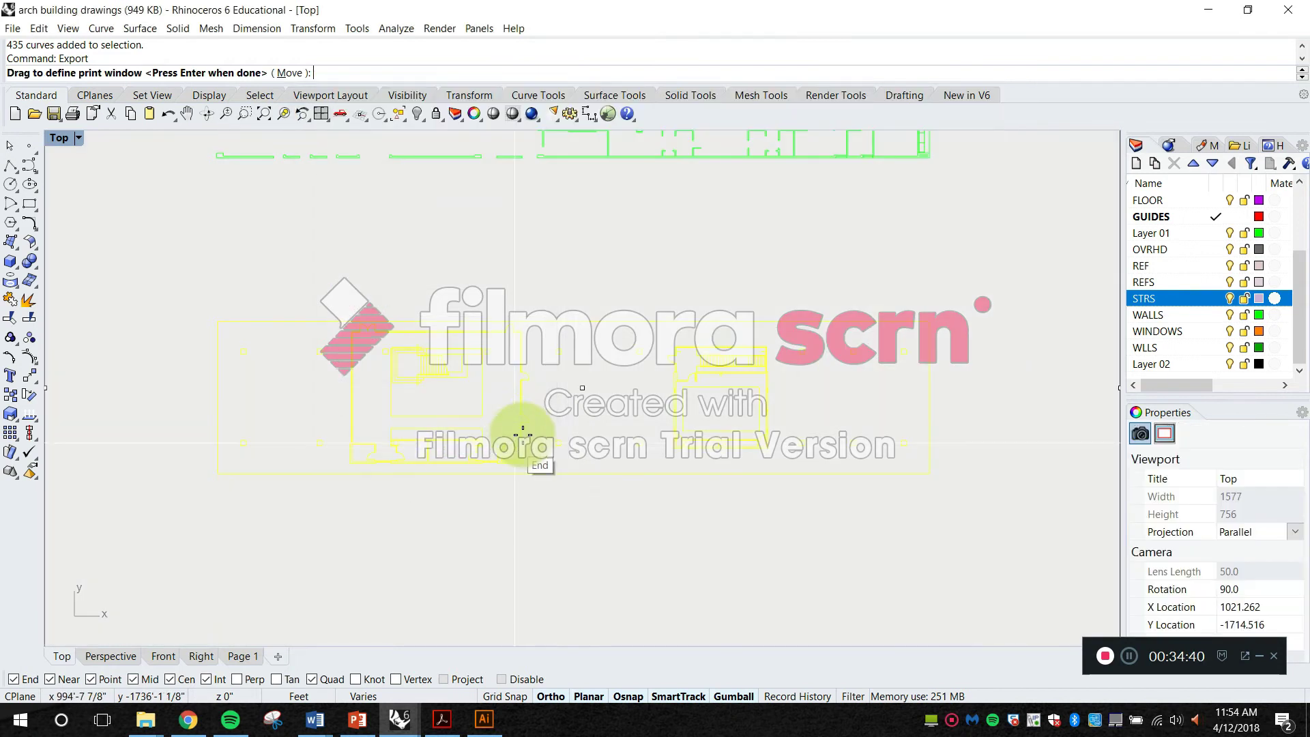
Step: Try to define a print window over the first floor plan and move it to align with the plan's left end
click(205, 305)
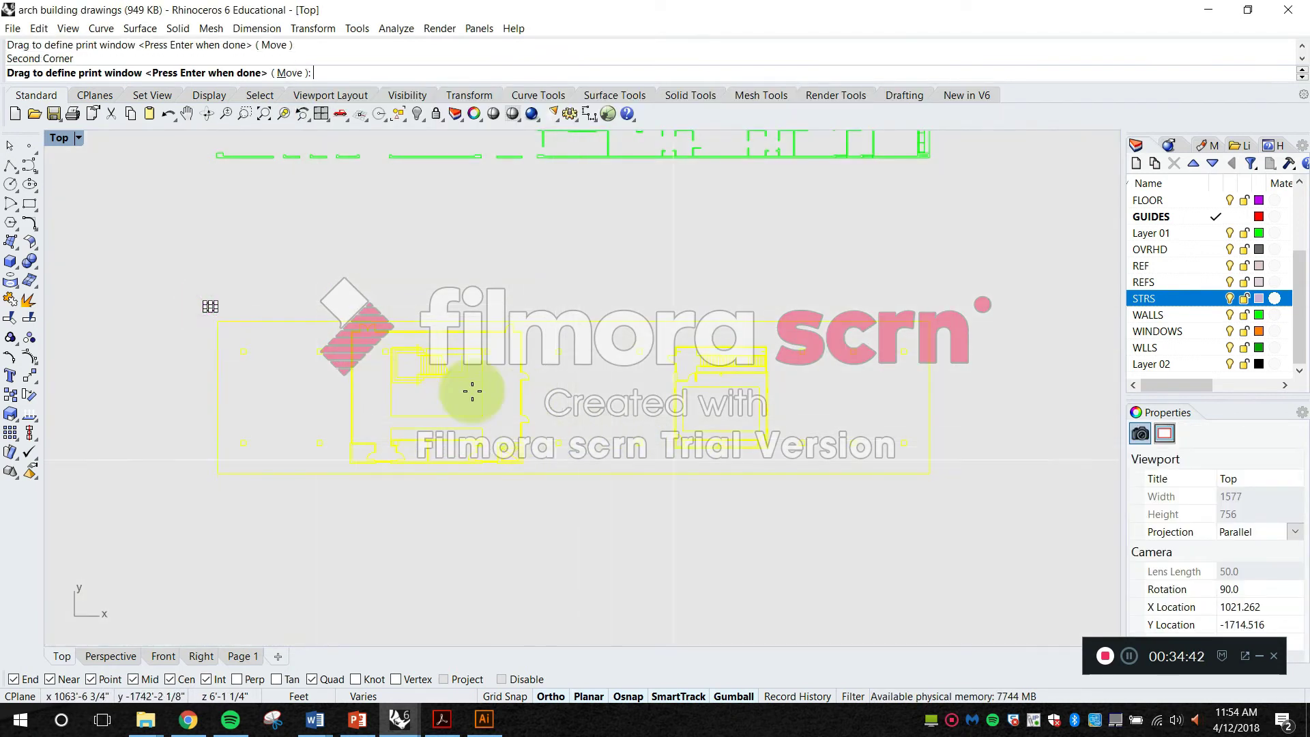
drag(270, 304, 965, 498)
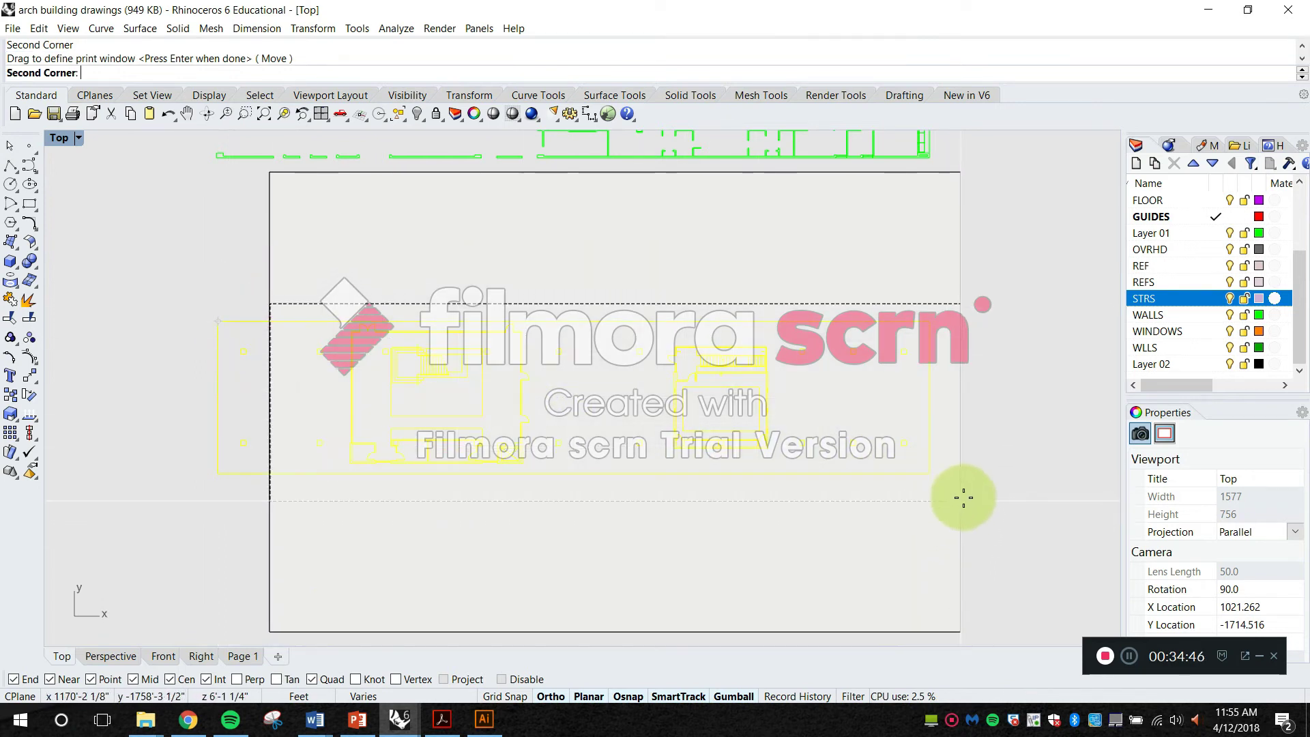
click(297, 73)
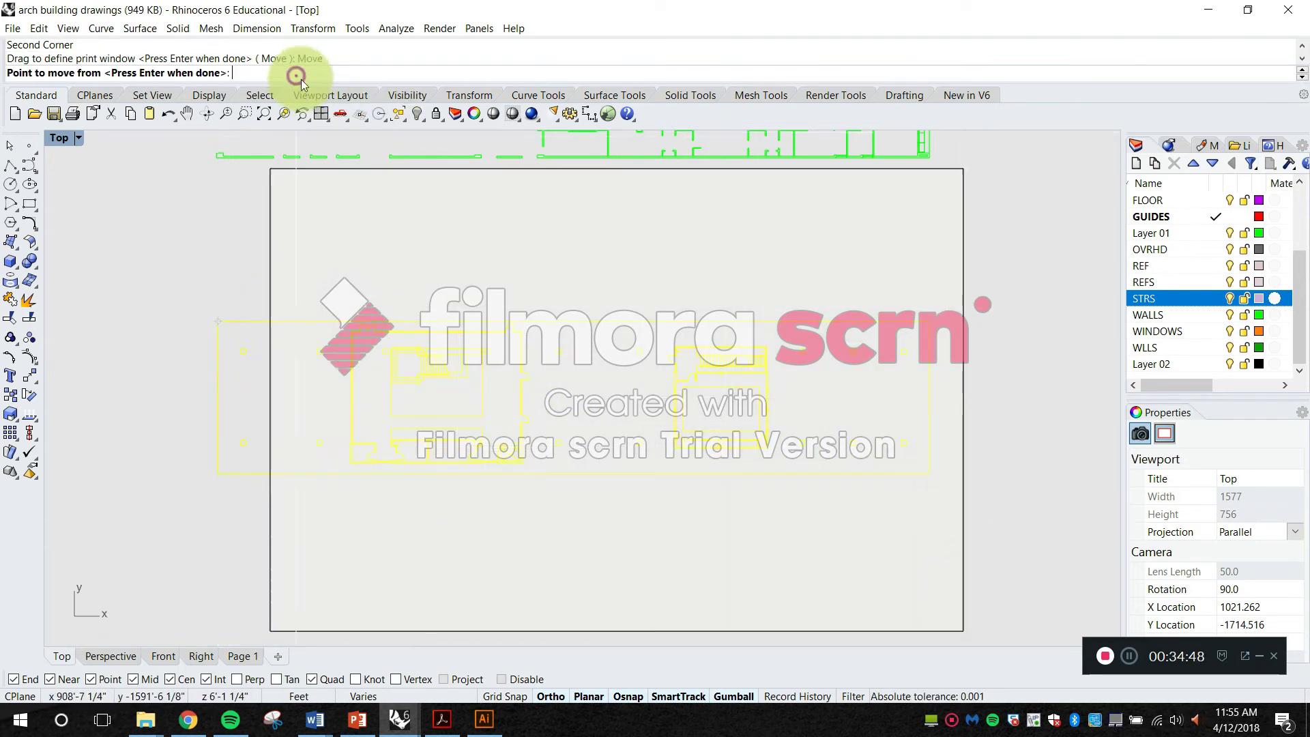
click(471, 207)
click(406, 200)
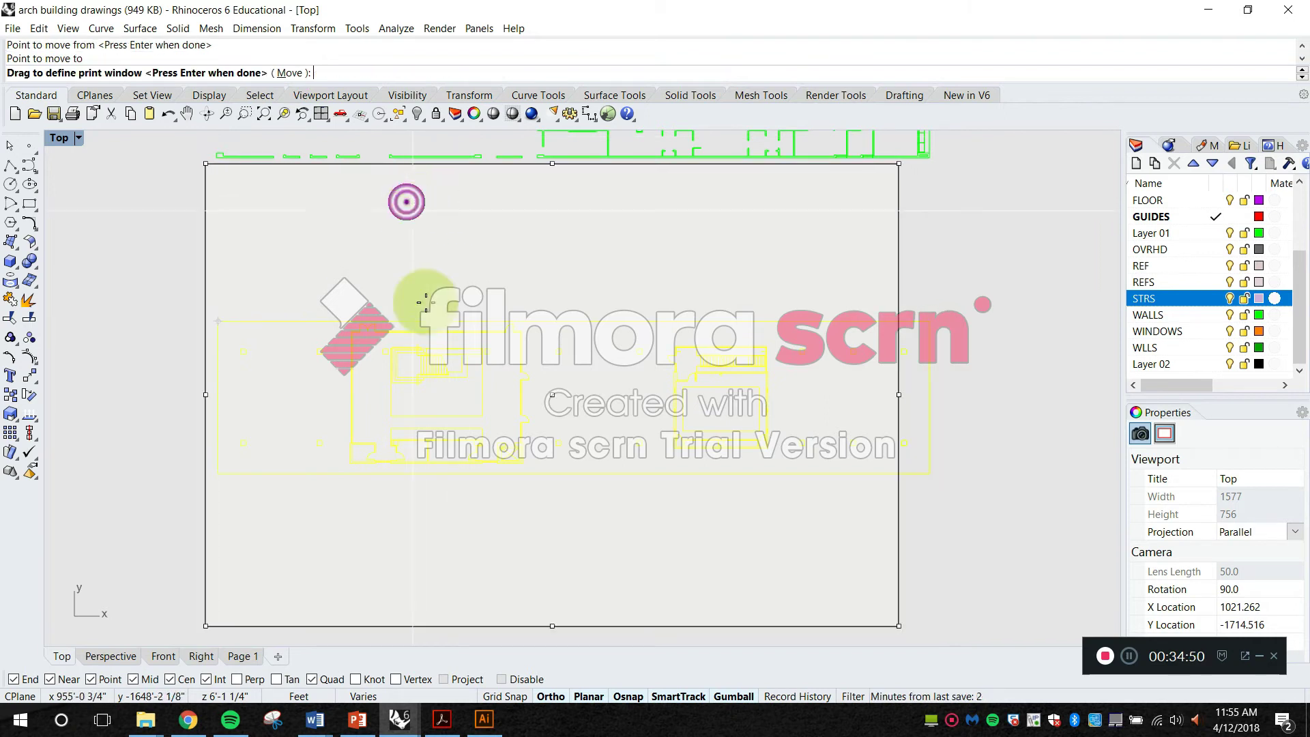
Step: Redraw the print window so it encloses the entire first floor plan outline, and accept it for the PDF
scroll(383, 286, down, 2)
drag(284, 267, 783, 447)
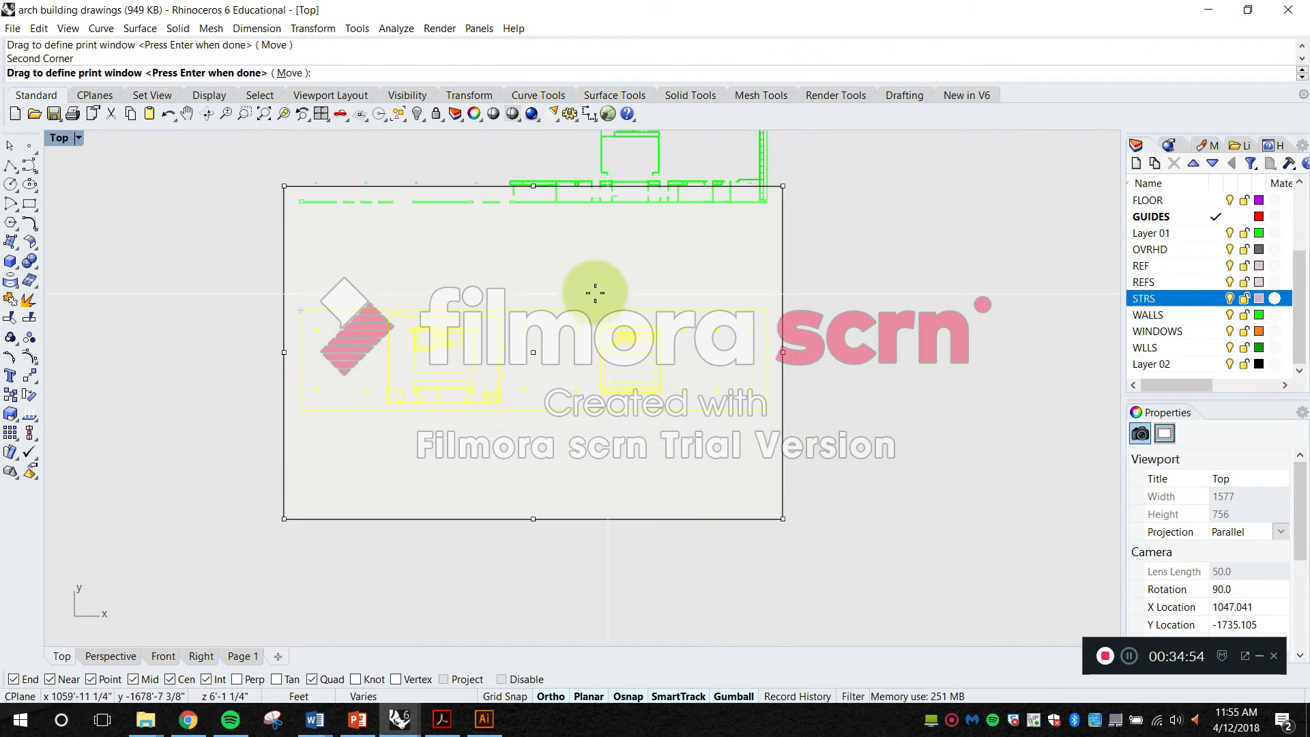
key(Return)
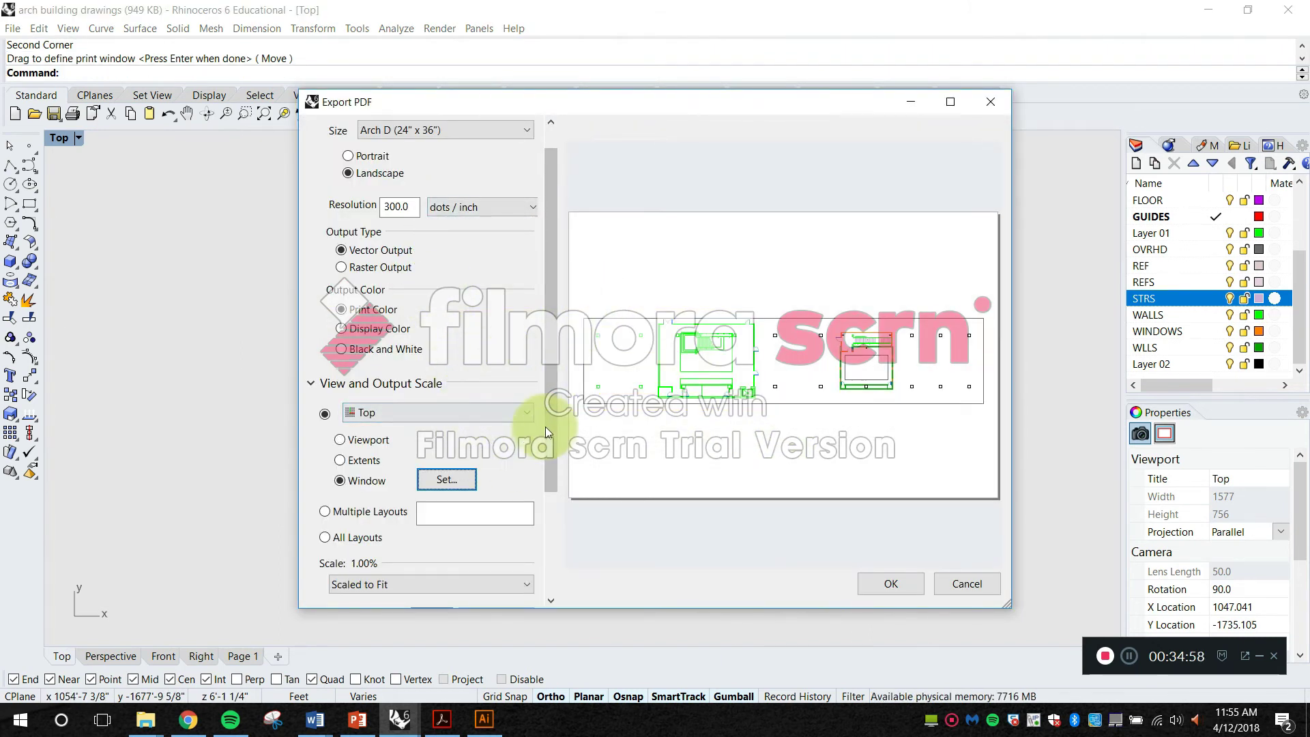
Step: Open the PDF output scale choices and go to the architectural feet-and-inches scales
scroll(538, 512, down, 3)
click(419, 464)
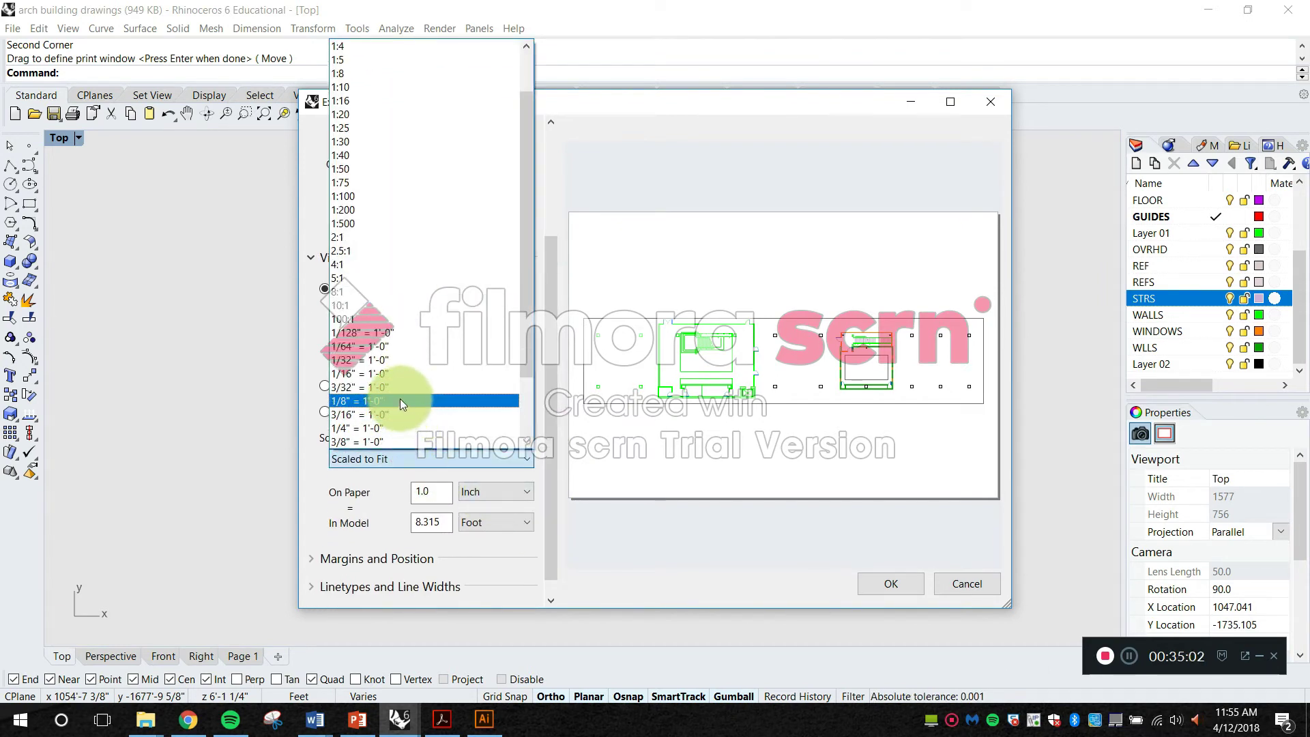
scroll(399, 397, down, 2)
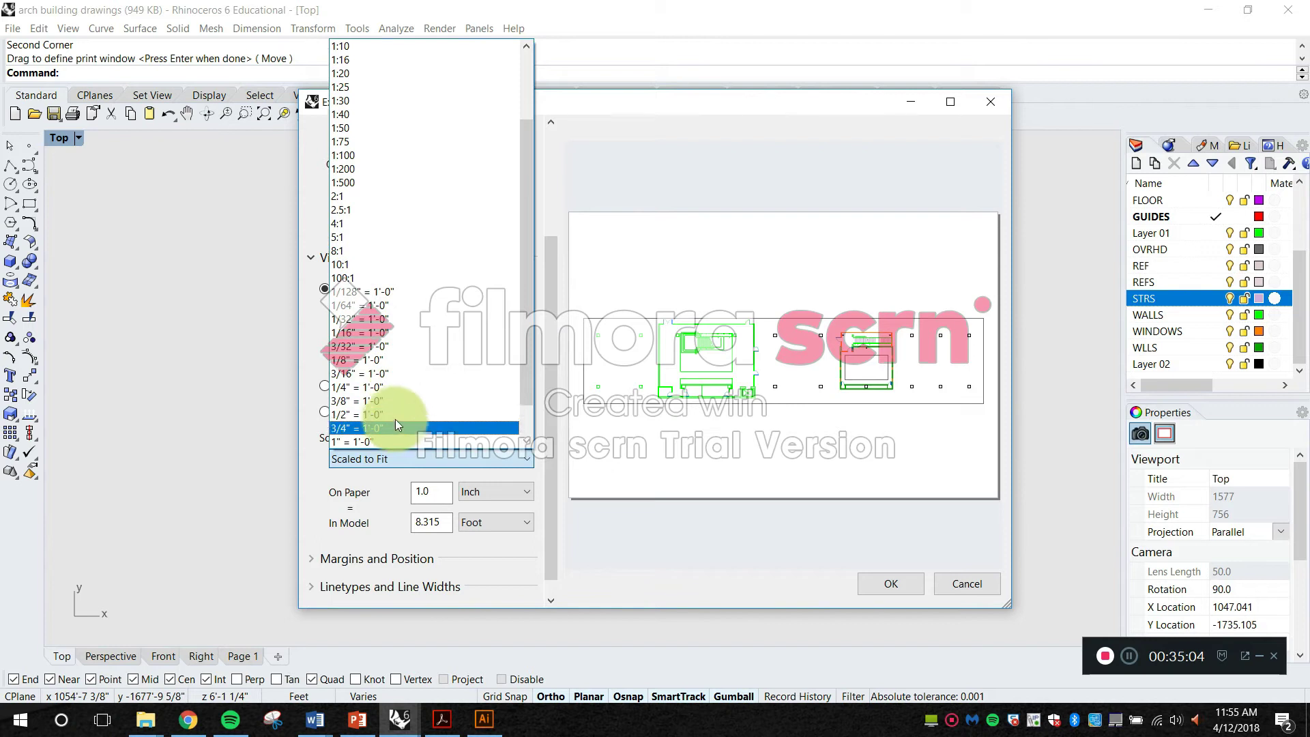
click(398, 319)
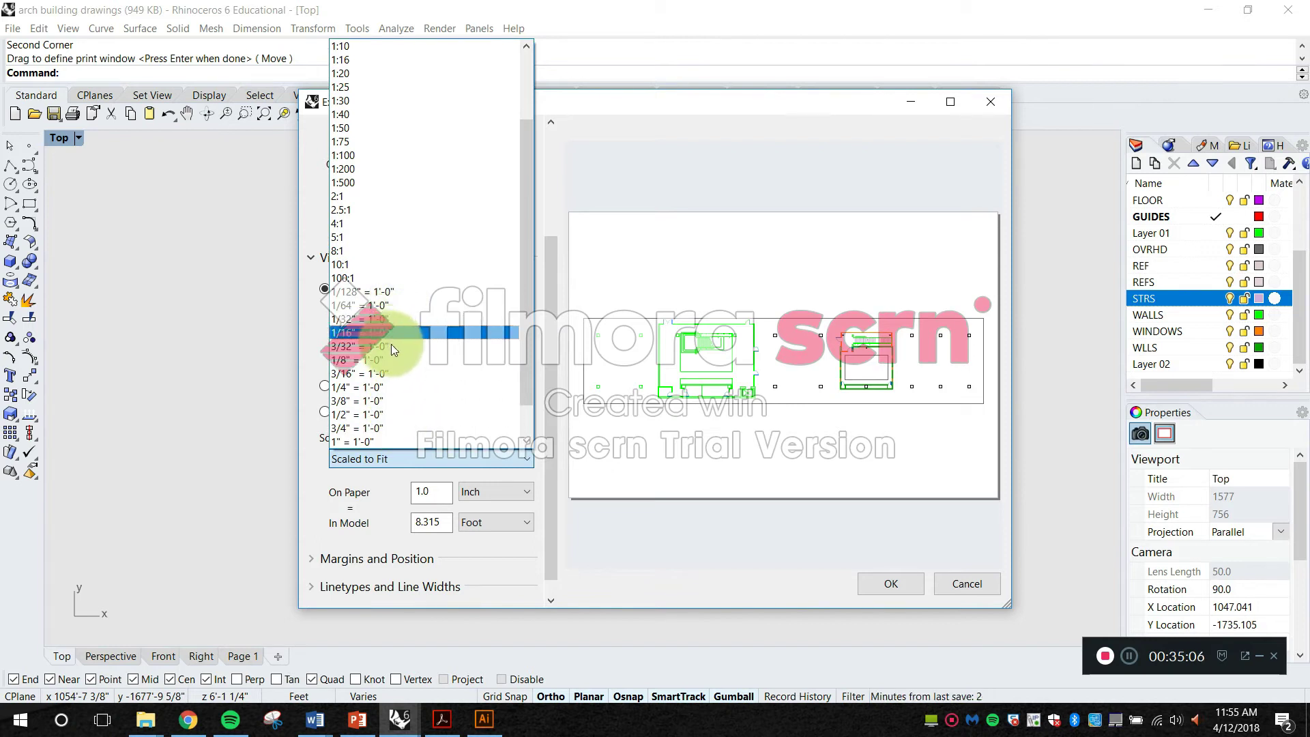
Step: Set the PDF output scale to 3/32" = 1'-0" and export the windowed first floor plan
click(391, 346)
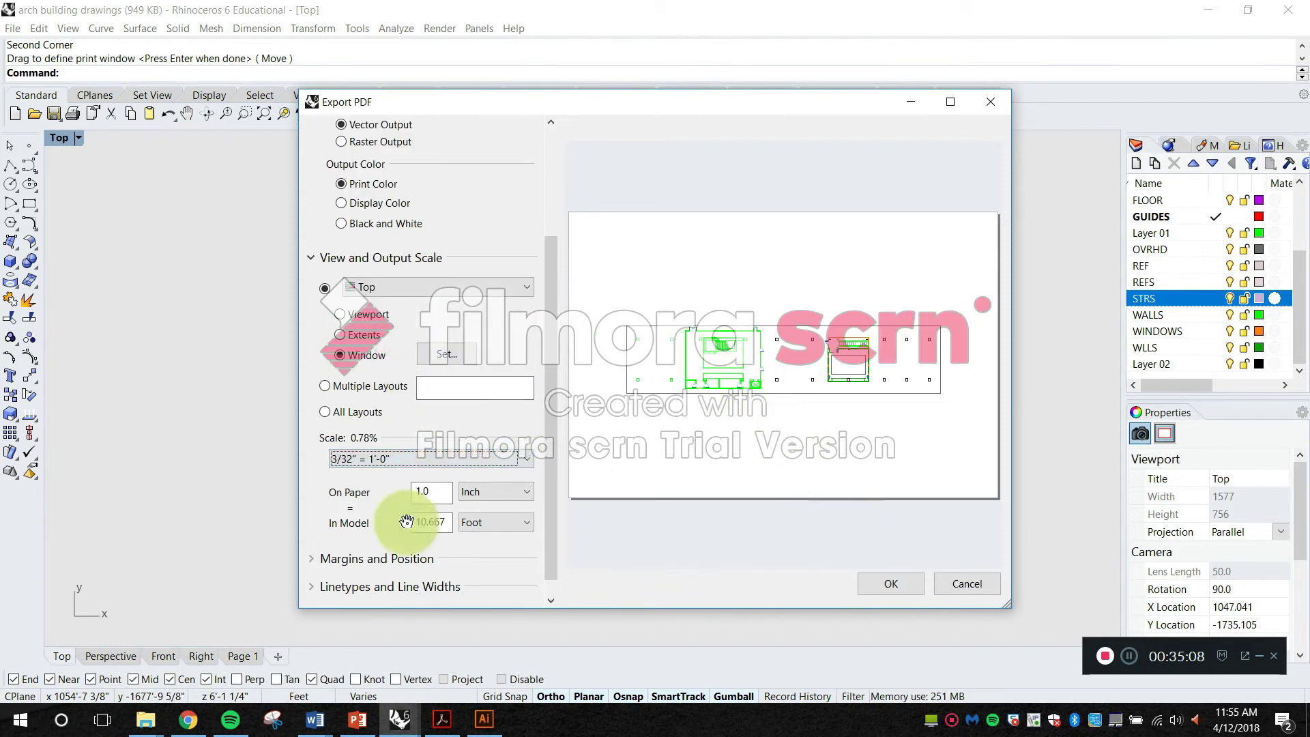
drag(551, 430, 546, 487)
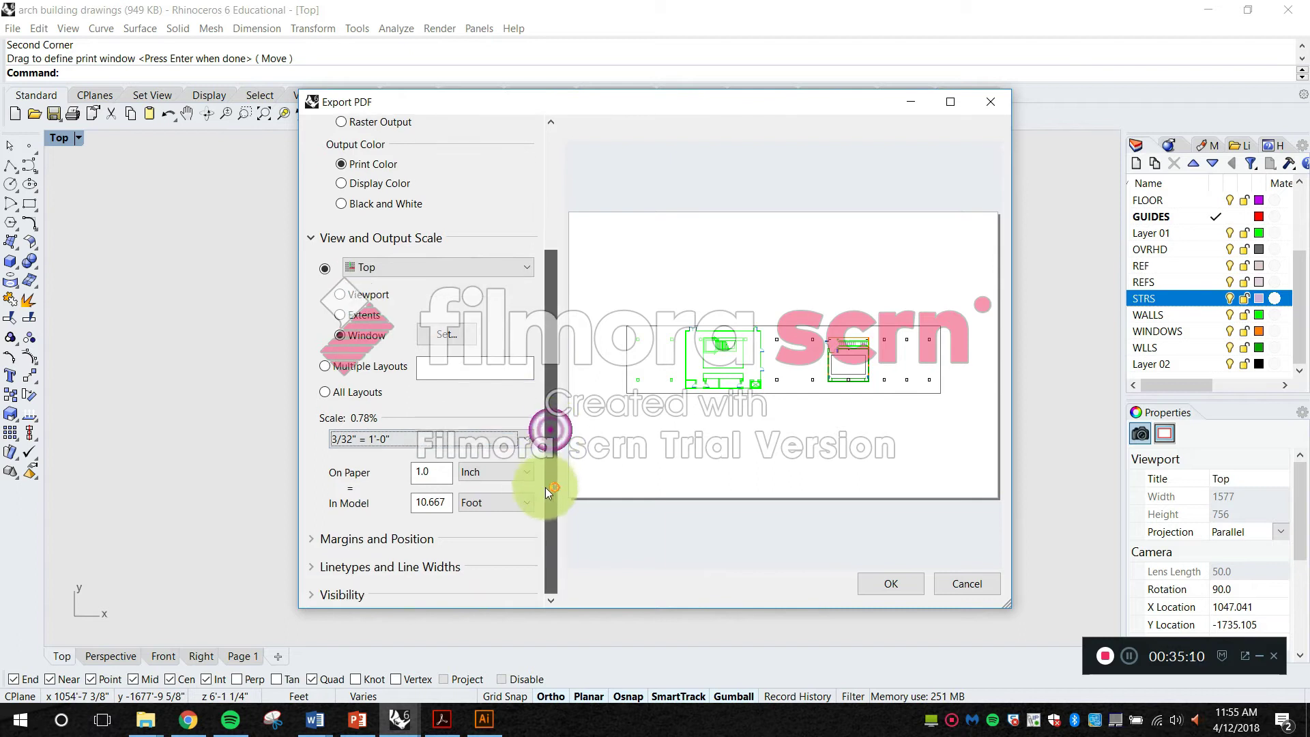
click(883, 585)
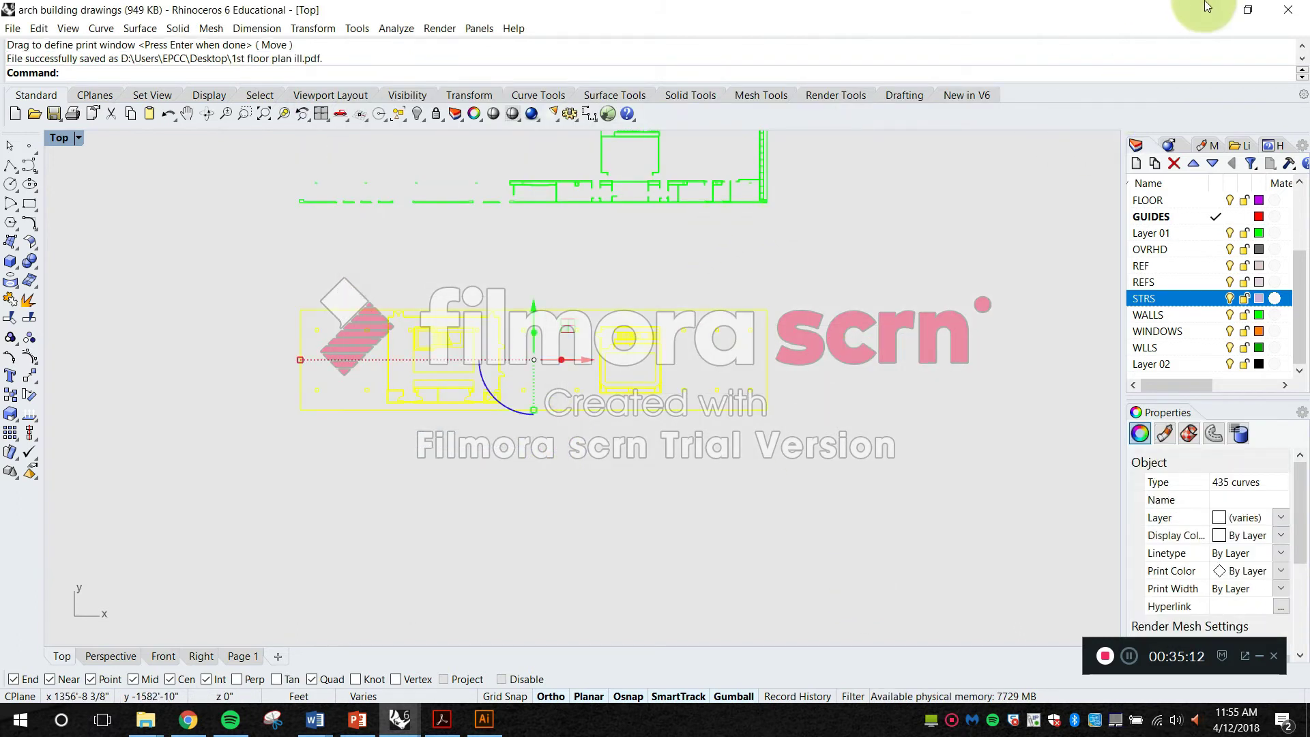
Step: Try to open the "1st floor plan ill" PDF from the desktop with Adobe Illustrator CC 2017
click(1207, 8)
click(1218, 15)
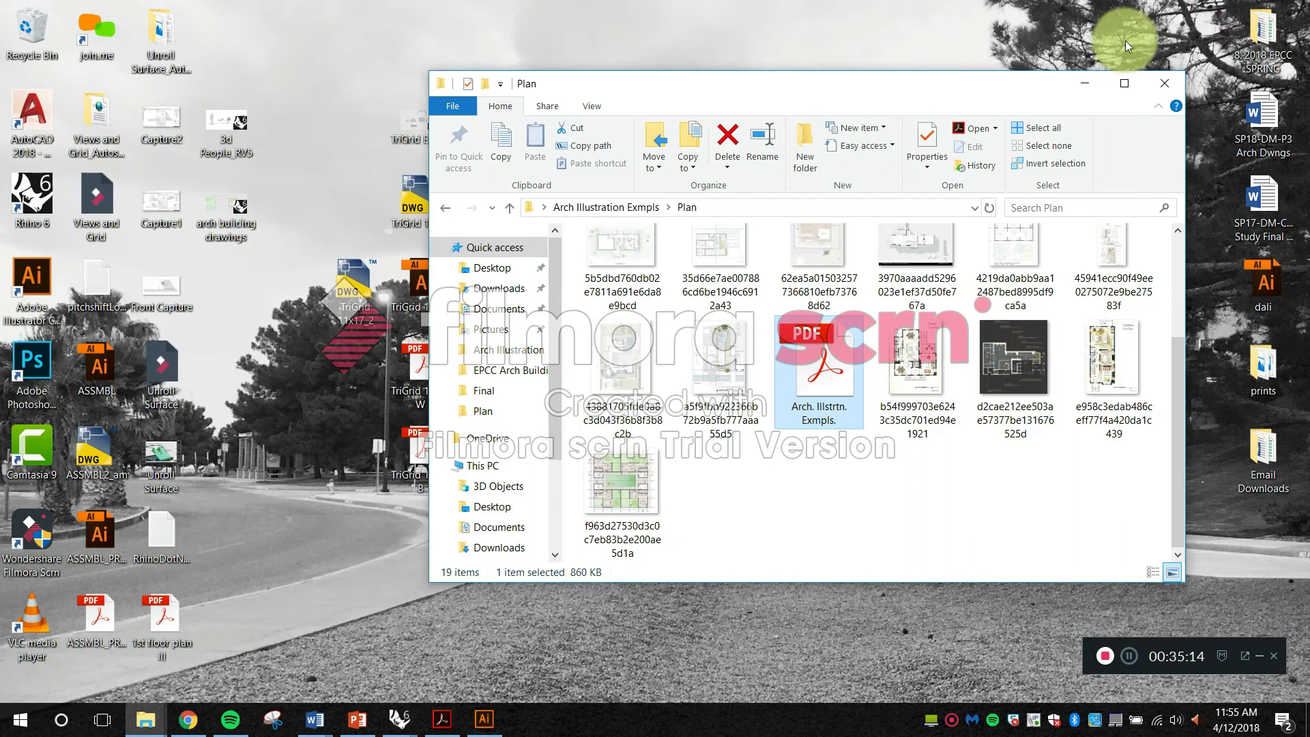
click(1084, 82)
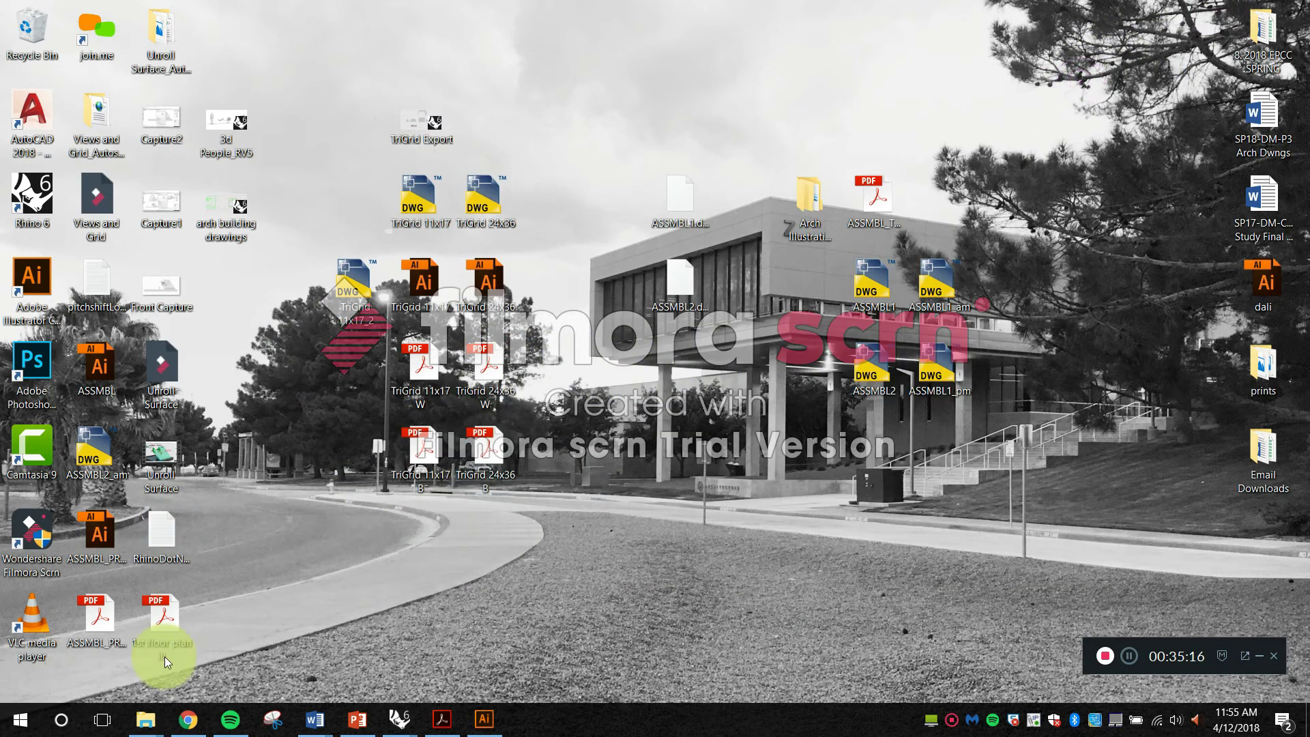
right_click(165, 617)
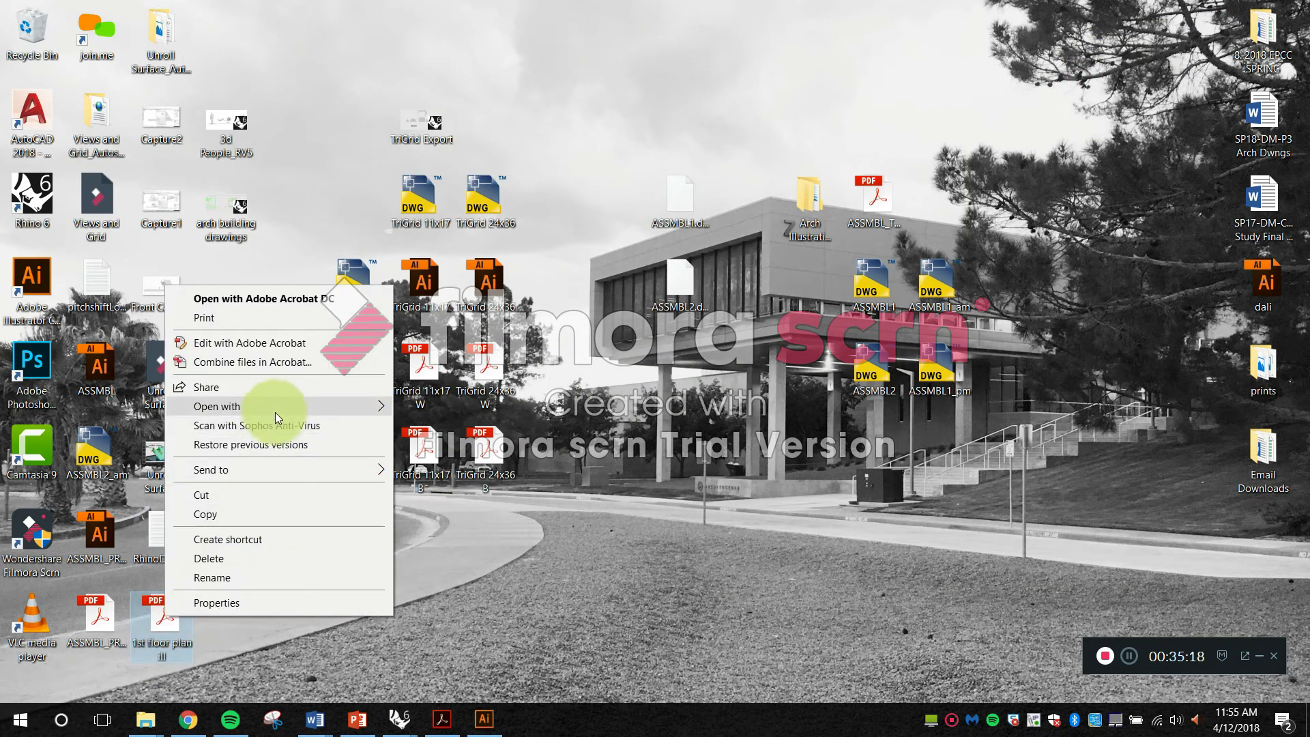
click(277, 409)
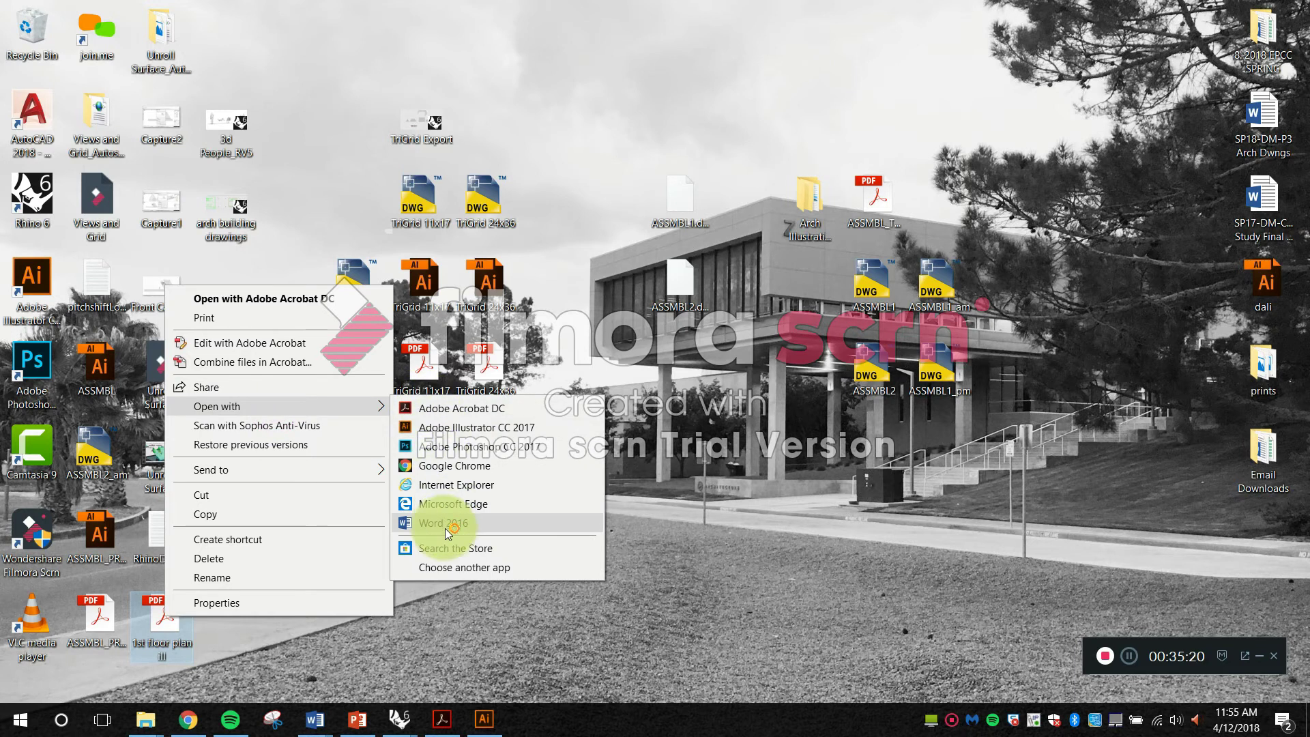
click(440, 427)
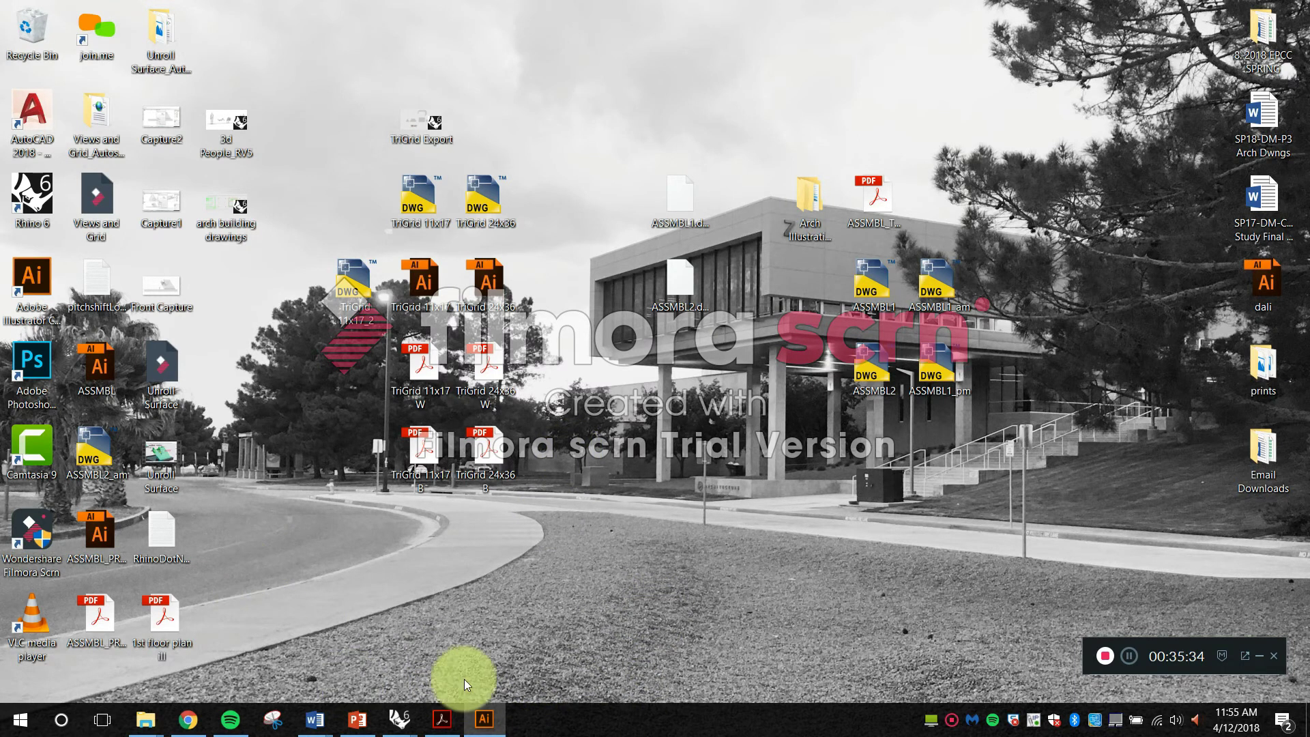
Step: Switch to Illustrator and open the "1st floor plan ill" PDF from the Desktop folder
click(492, 722)
click(63, 20)
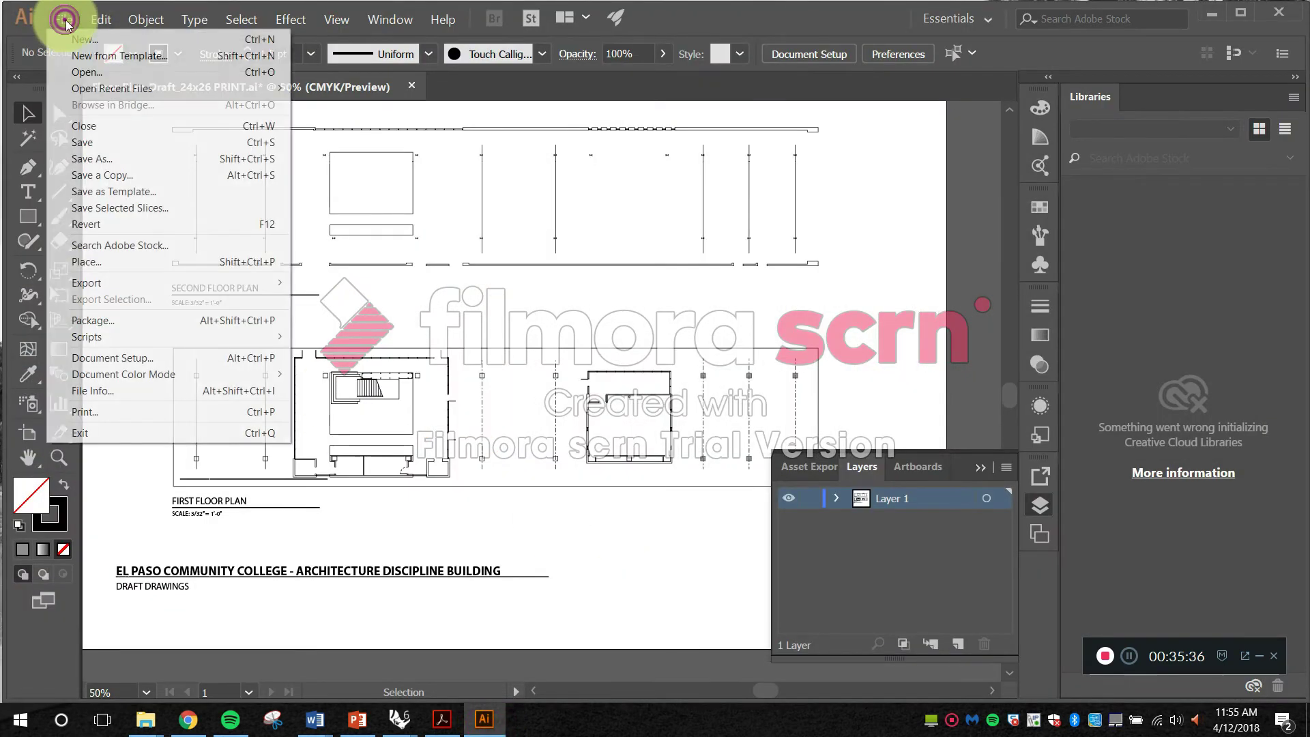
click(128, 69)
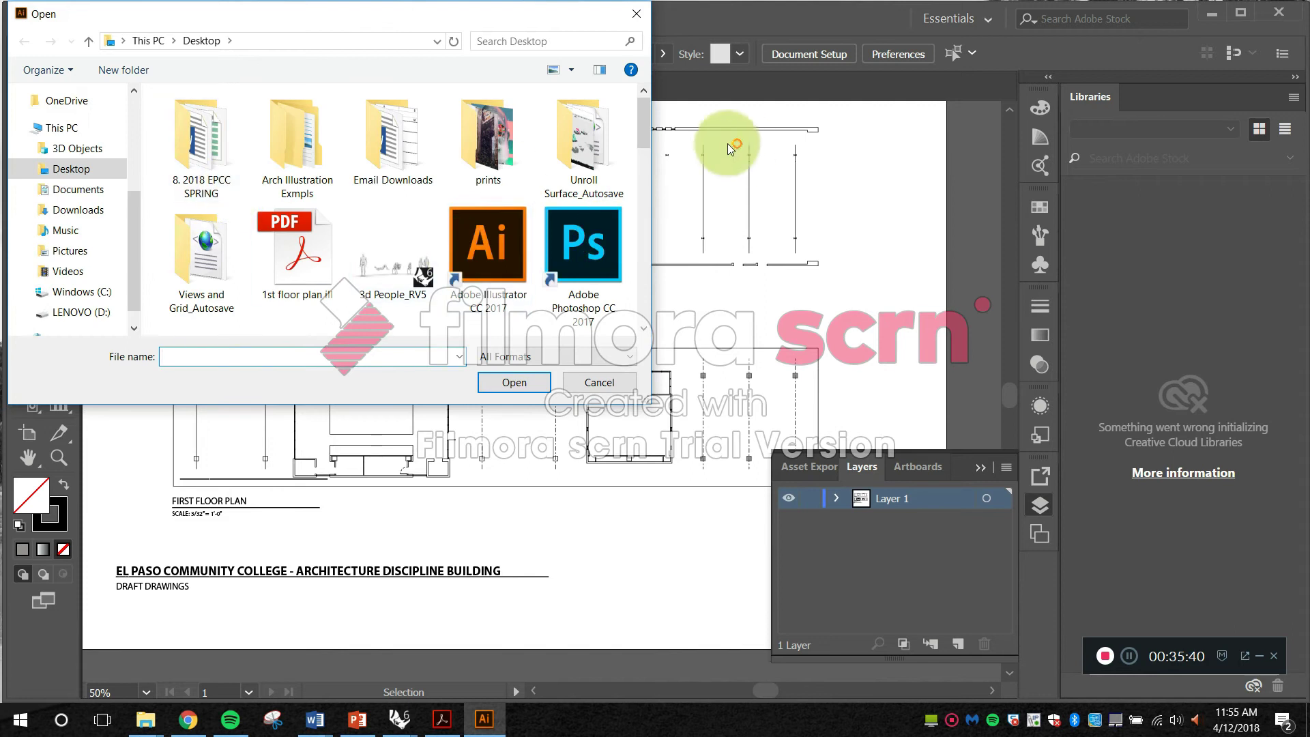
click(298, 262)
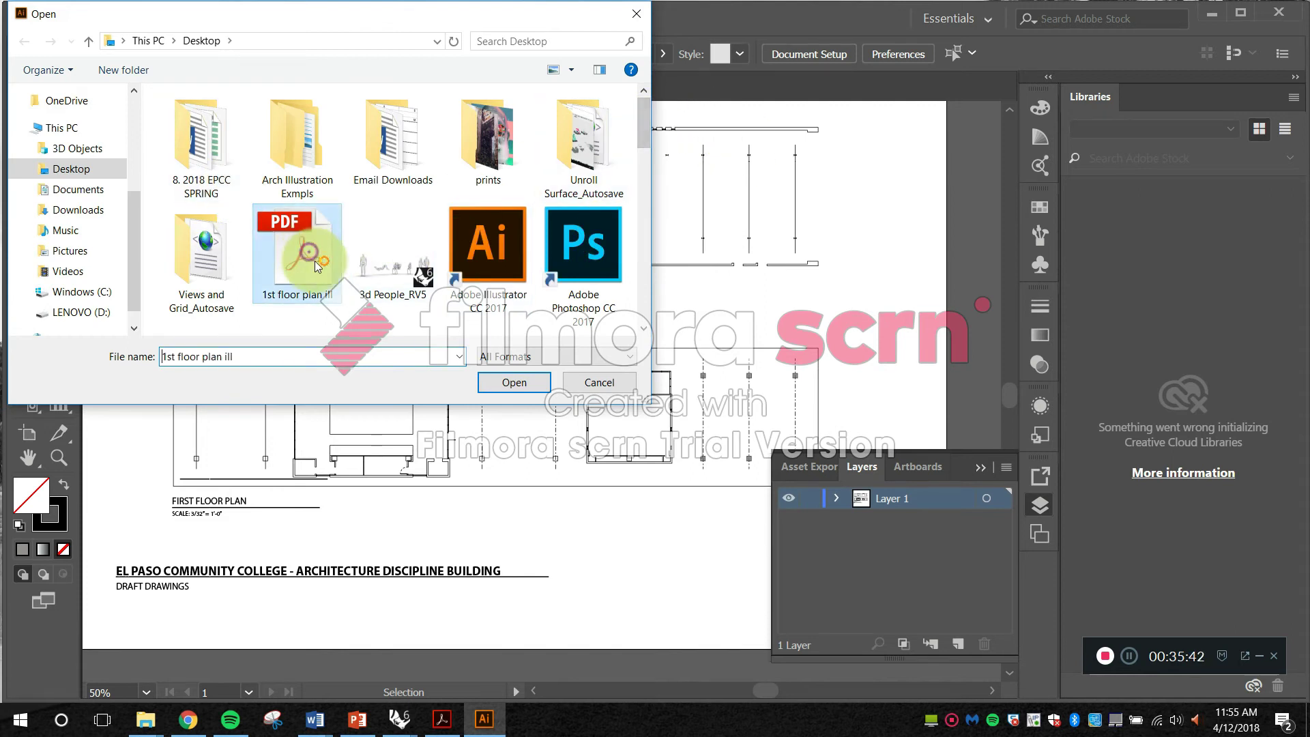
click(525, 380)
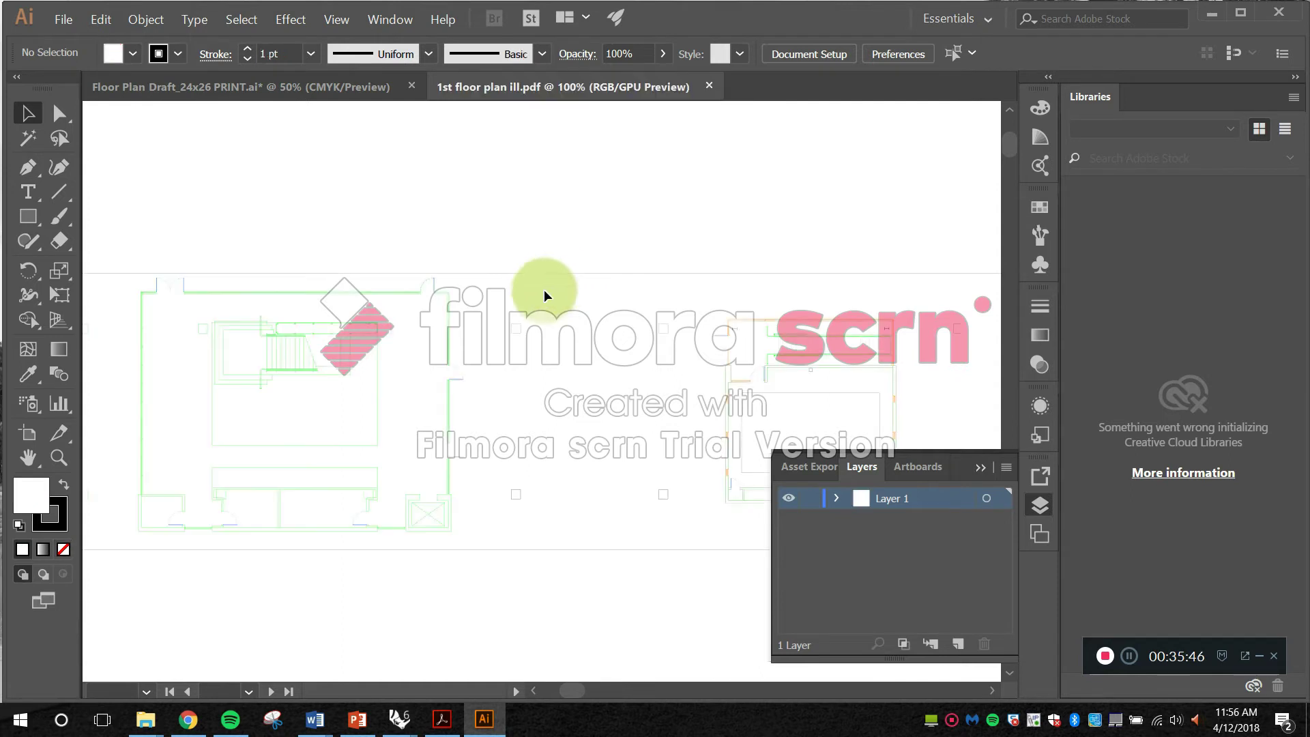
Step: Try releasing the clipping mask on the imported floor plan and selecting its page frame, restoring the clip group
scroll(539, 292, down, 1)
drag(615, 316, 529, 307)
scroll(529, 307, down, 2)
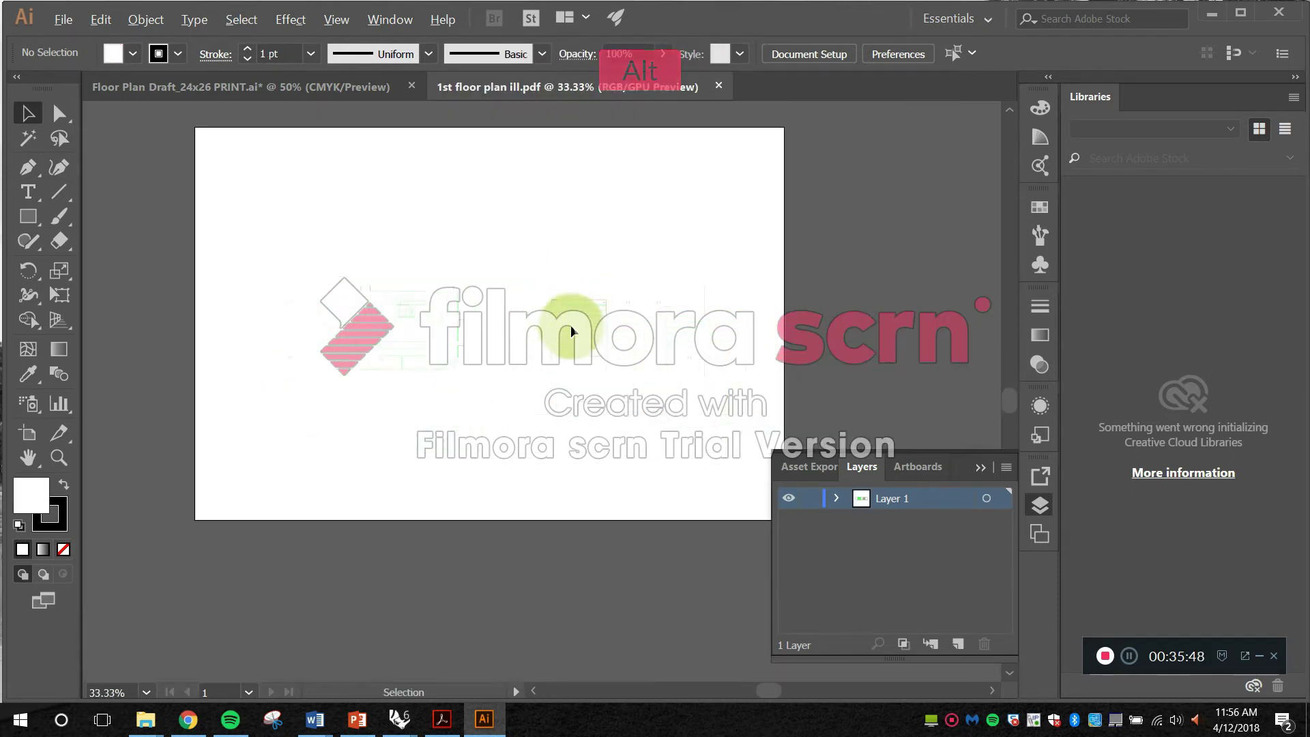
drag(645, 327, 670, 329)
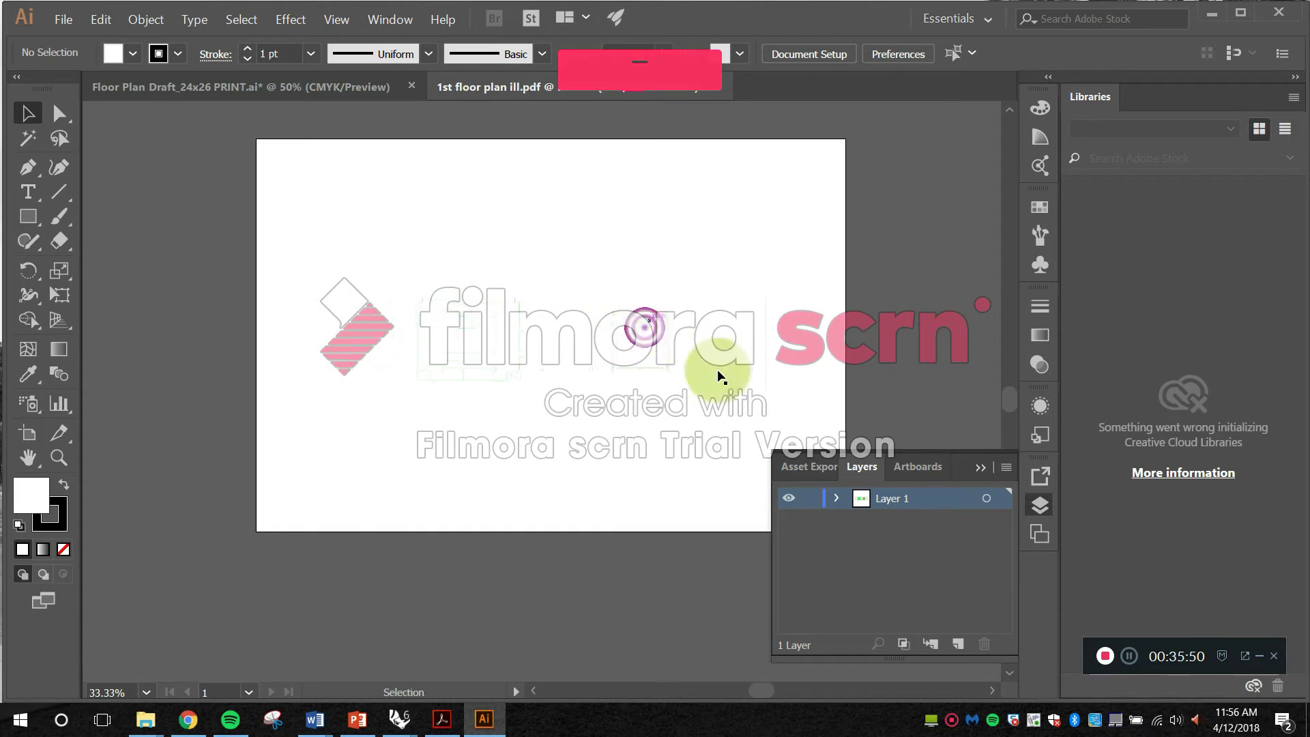
drag(811, 412, 263, 234)
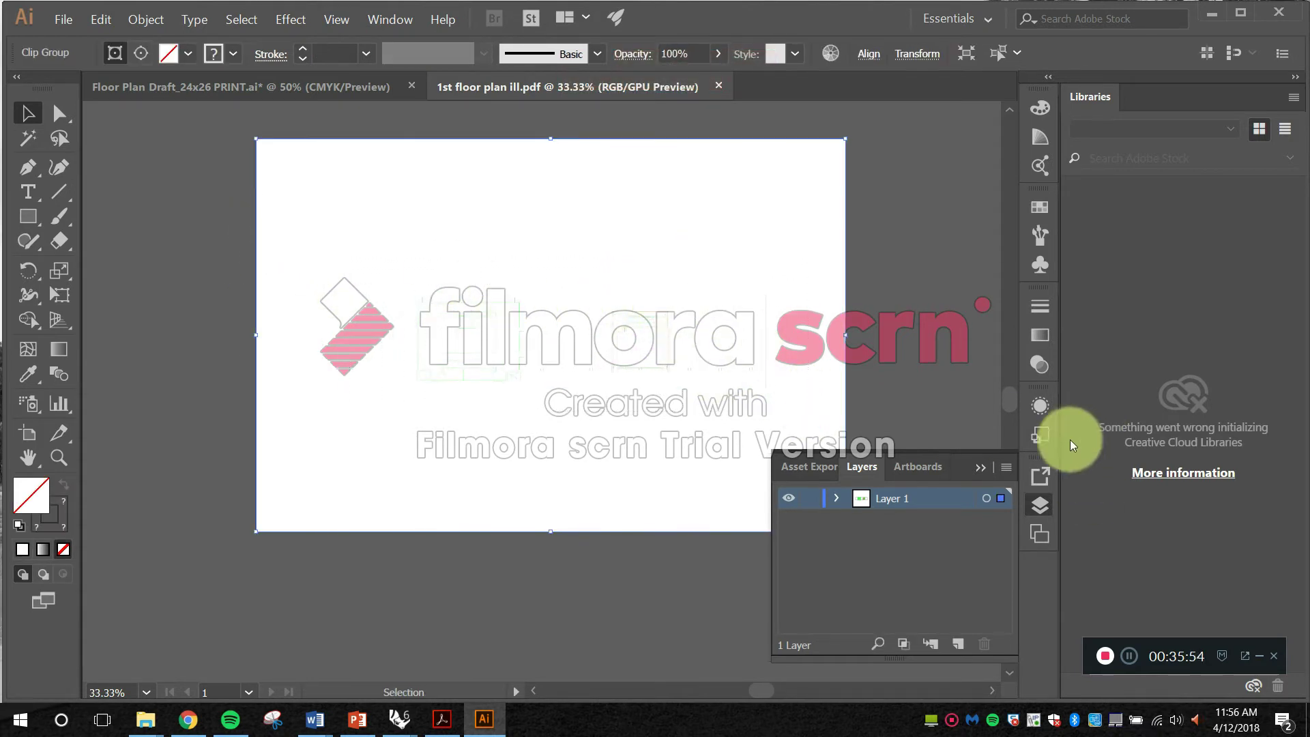
right_click(844, 316)
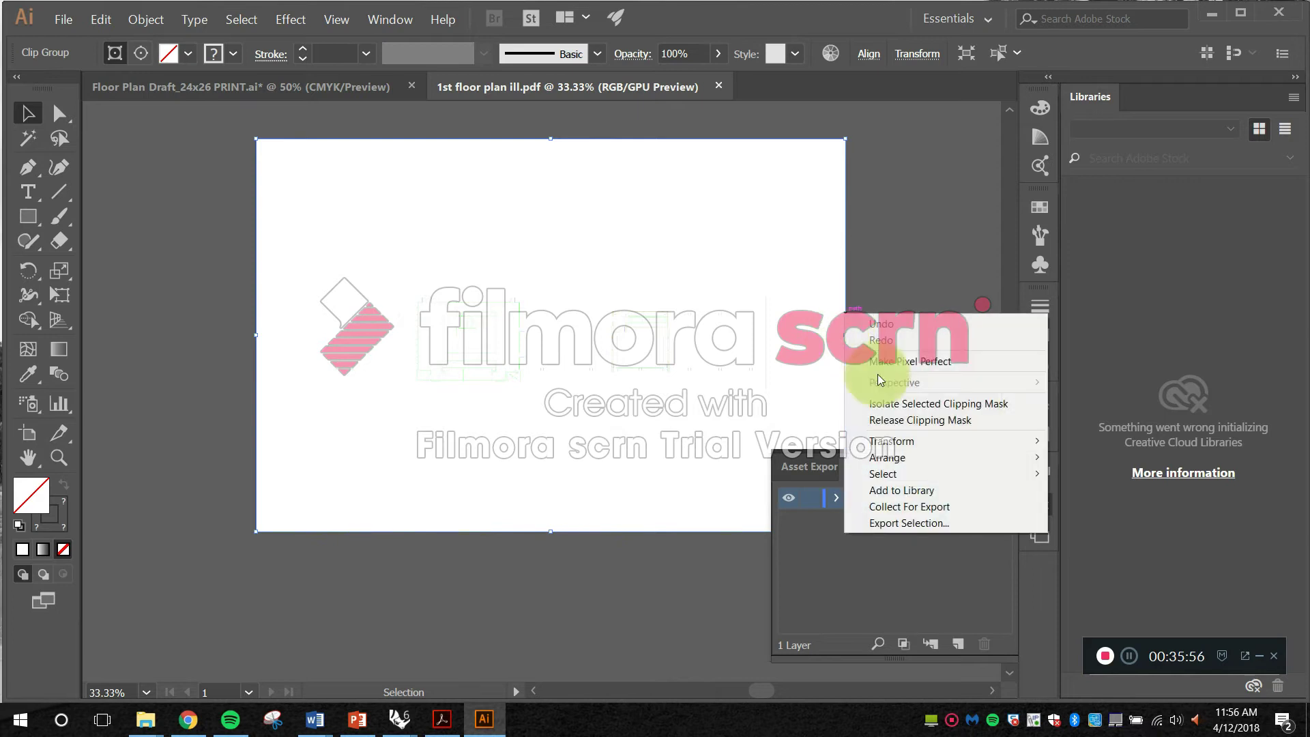
click(908, 419)
click(857, 391)
click(846, 361)
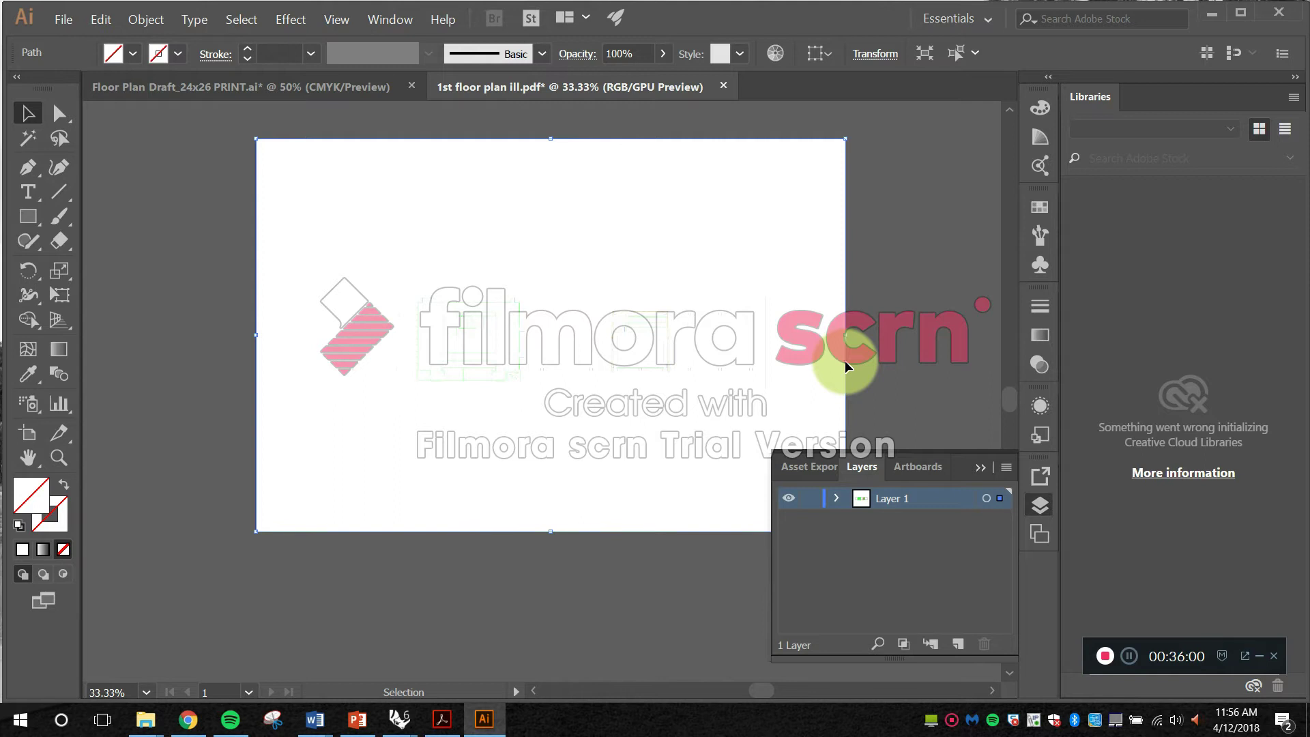
key(ctrl+s)
key(Escape)
Step: Try moving the clipped floor plan artwork across the artboard, and undo the moves
click(661, 346)
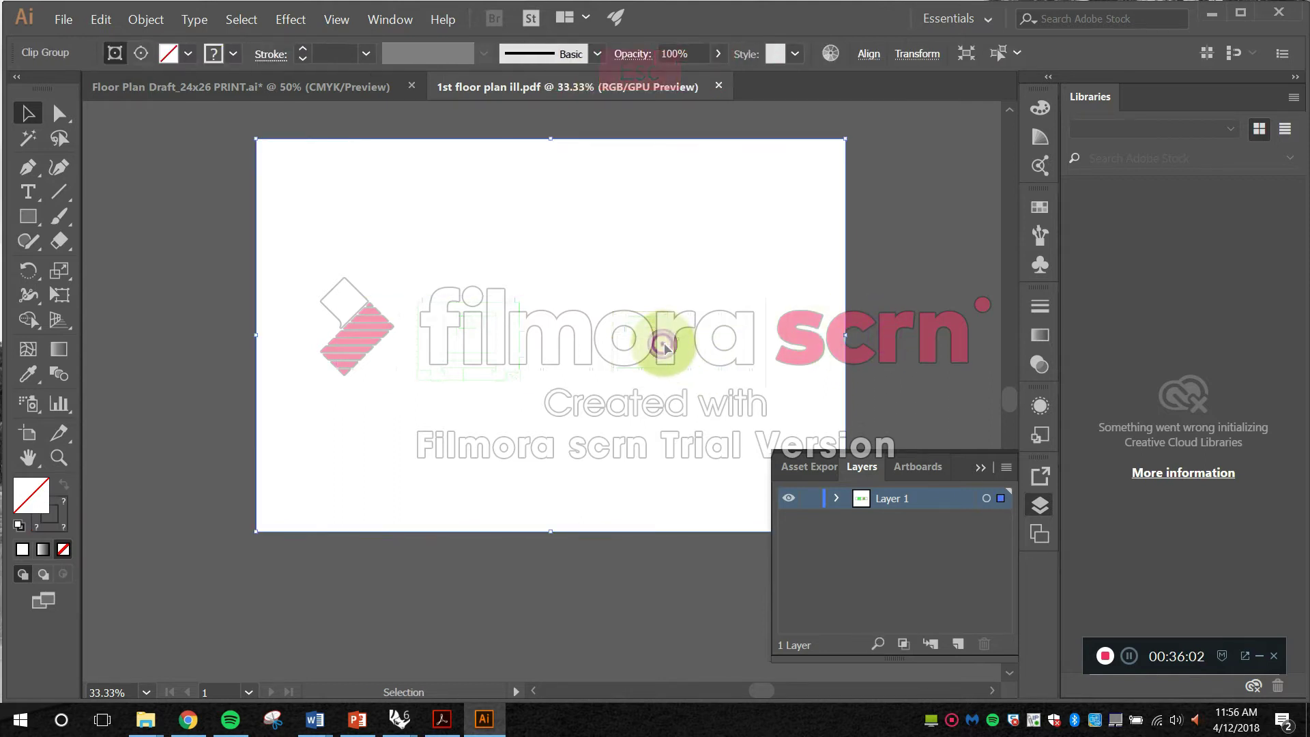
drag(663, 321, 507, 319)
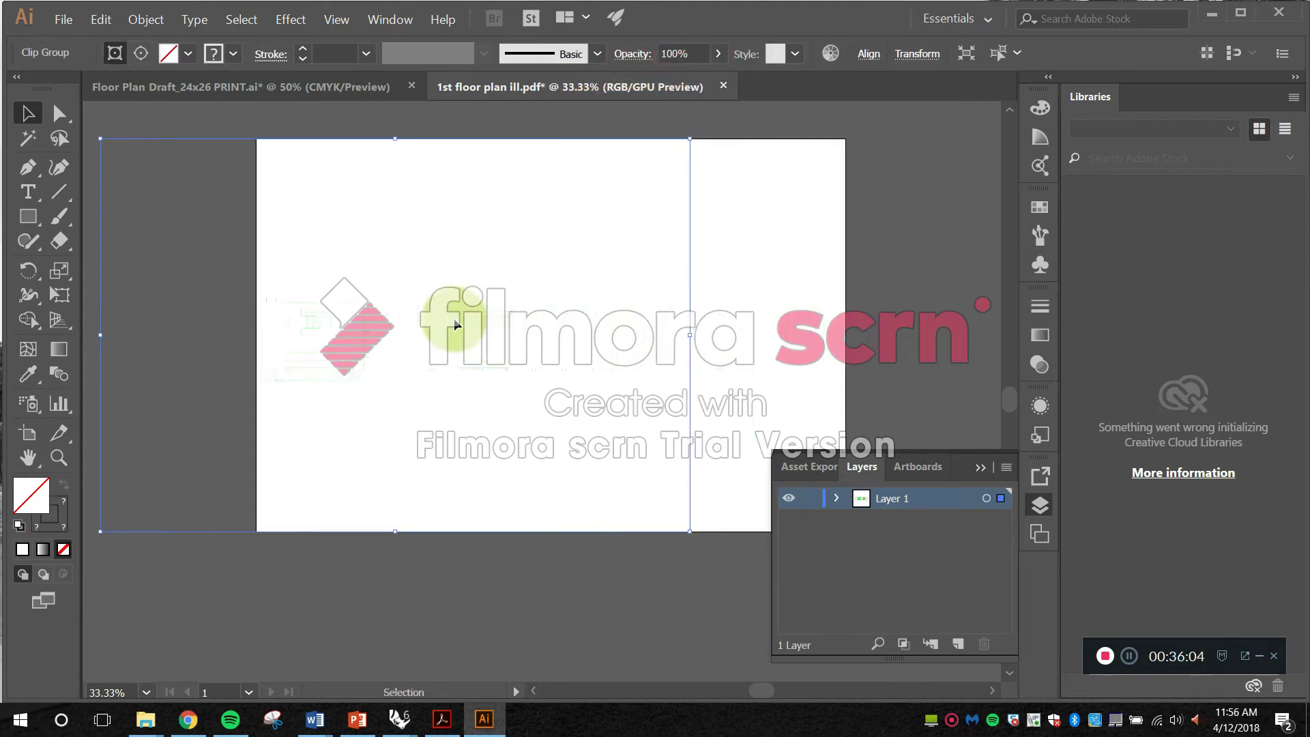
click(362, 306)
key(ctrl+z)
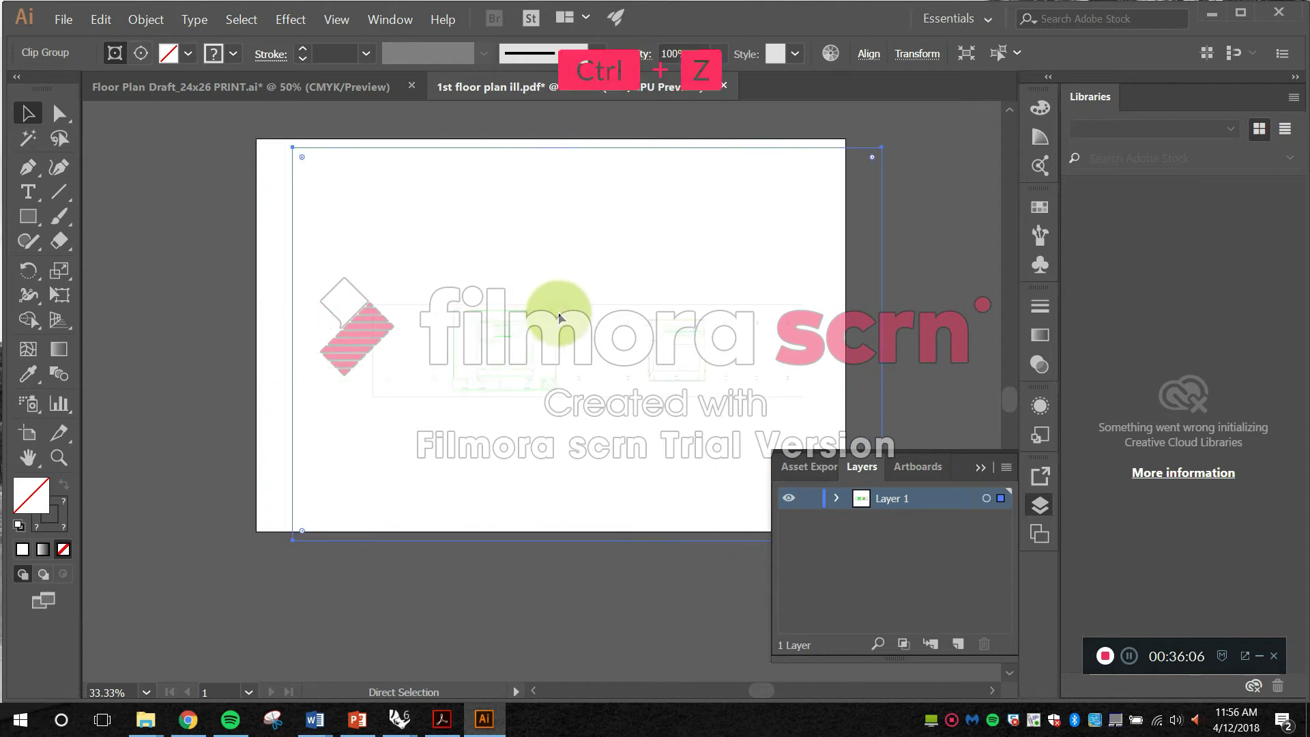
key(ctrl+z)
Step: Release the clipping mask on the floor plan artwork and delete the page-sized frame path
click(843, 219)
right_click(846, 221)
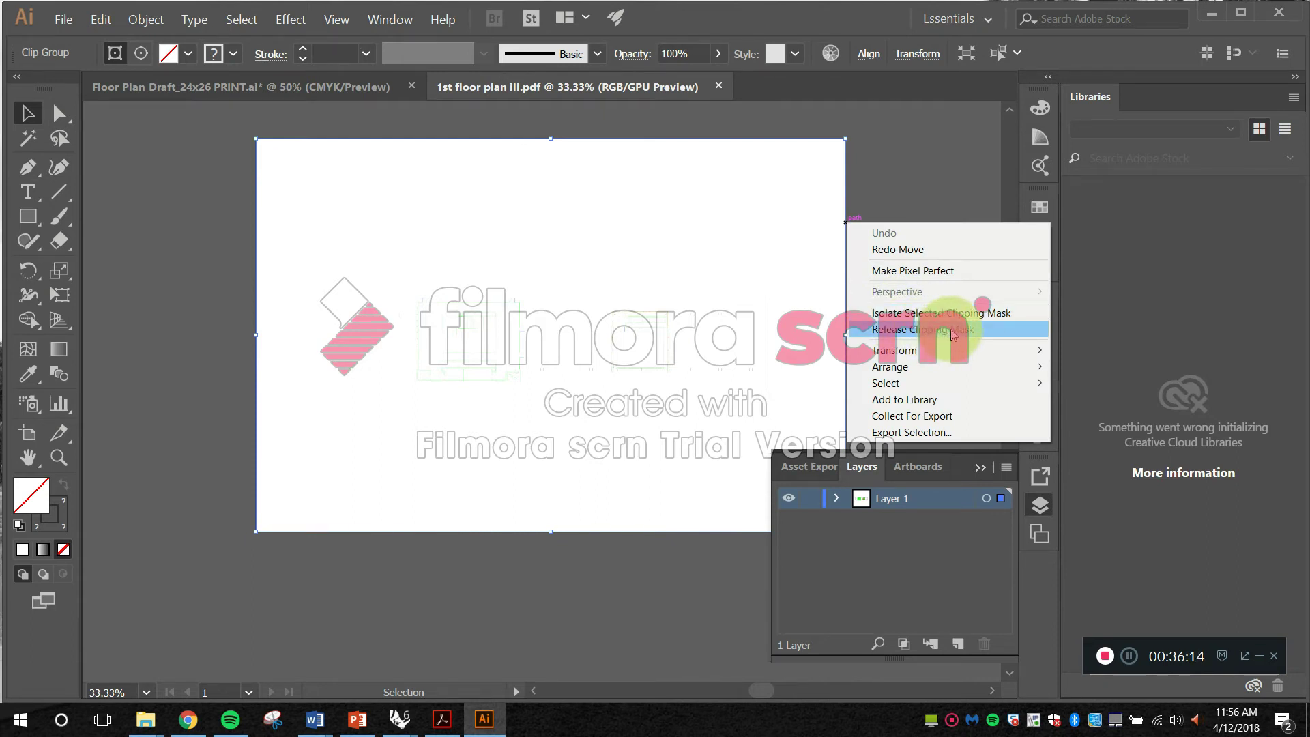
click(949, 331)
click(865, 250)
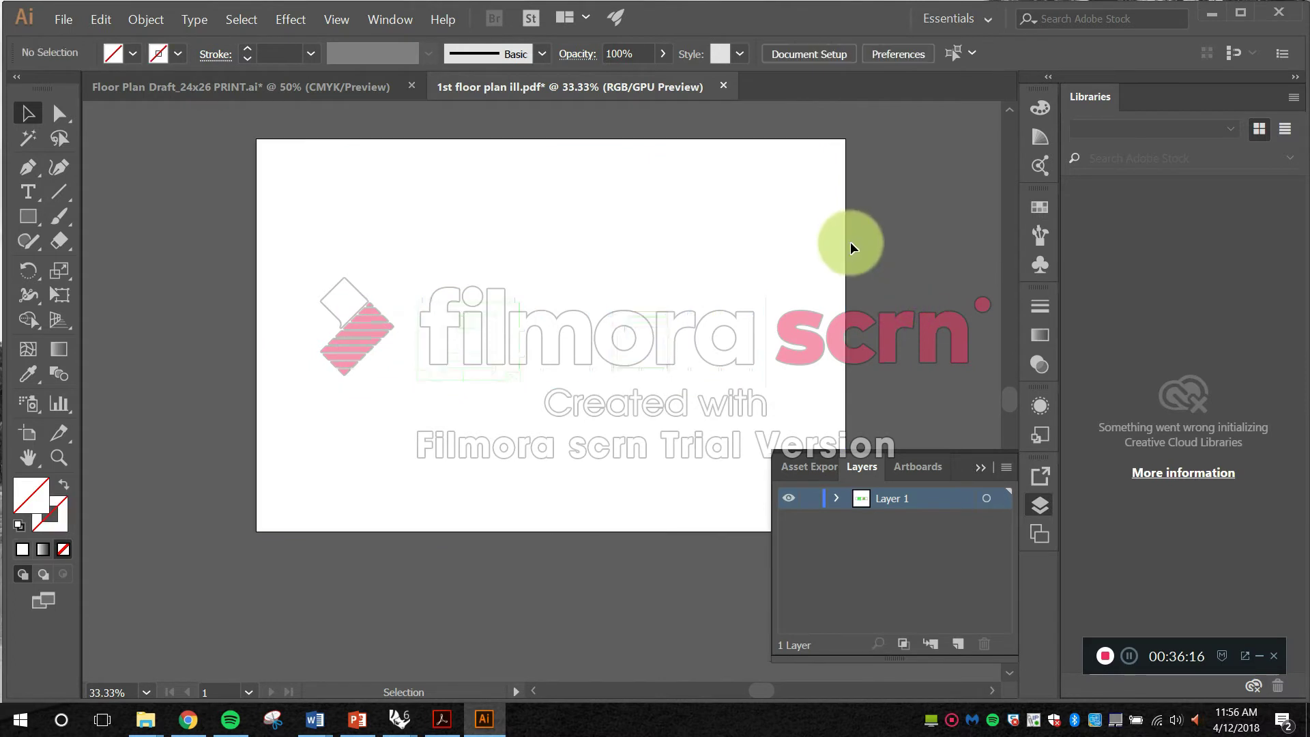
click(811, 207)
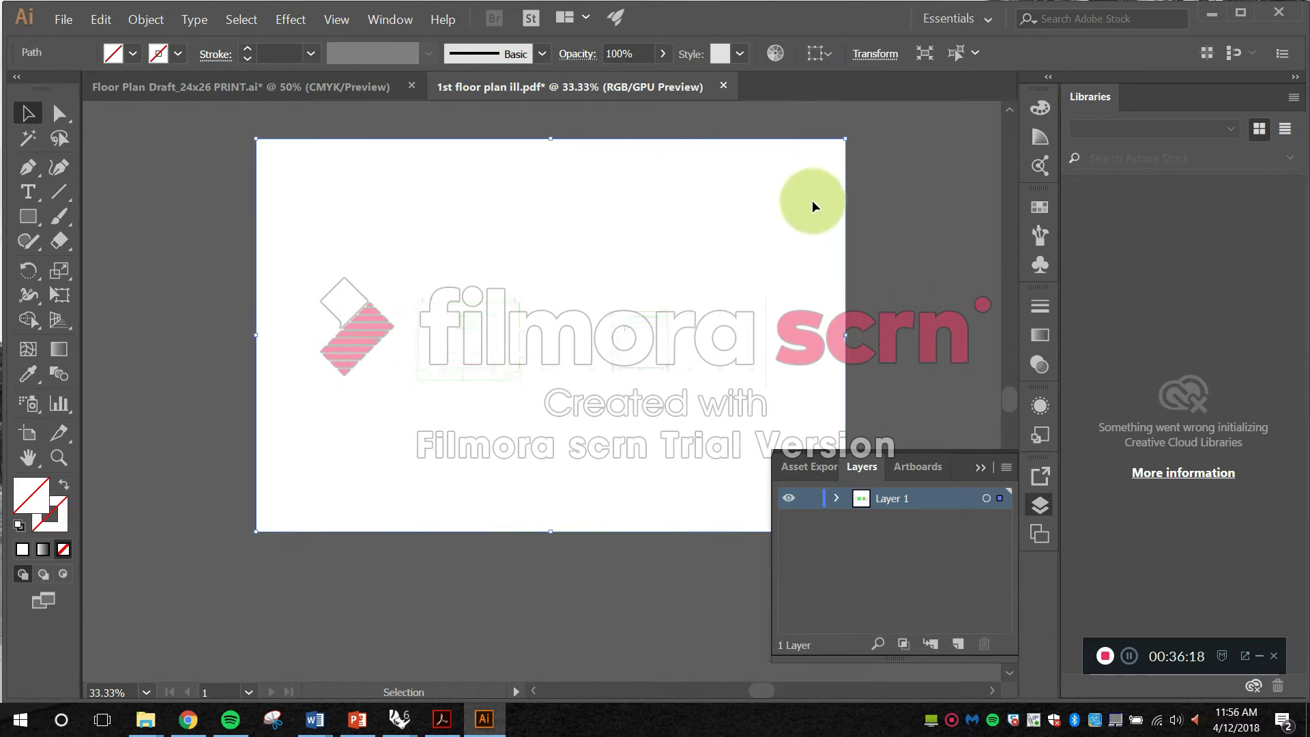
key(Delete)
Step: Collapse the floating Layers panel to clear the view of the floor plan
alt+scroll(711, 324, up, 1)
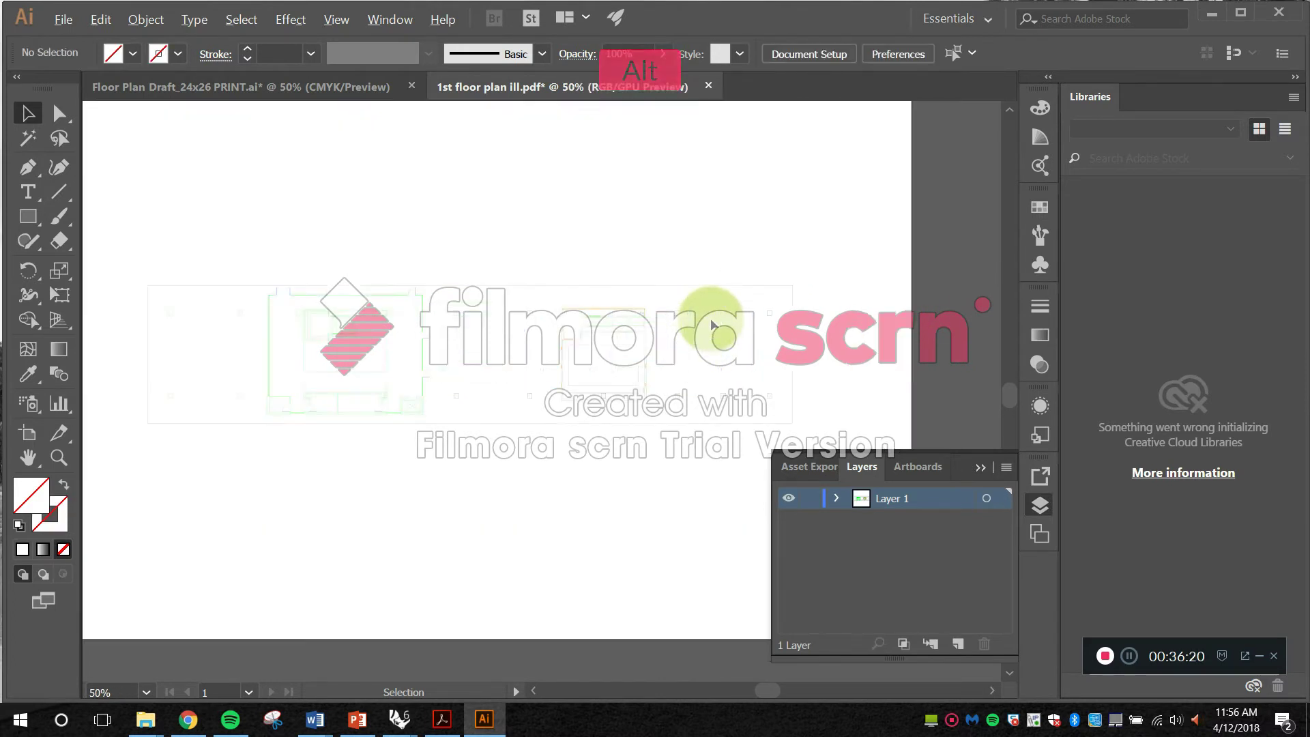
alt+scroll(535, 300, up, 8)
key(space)
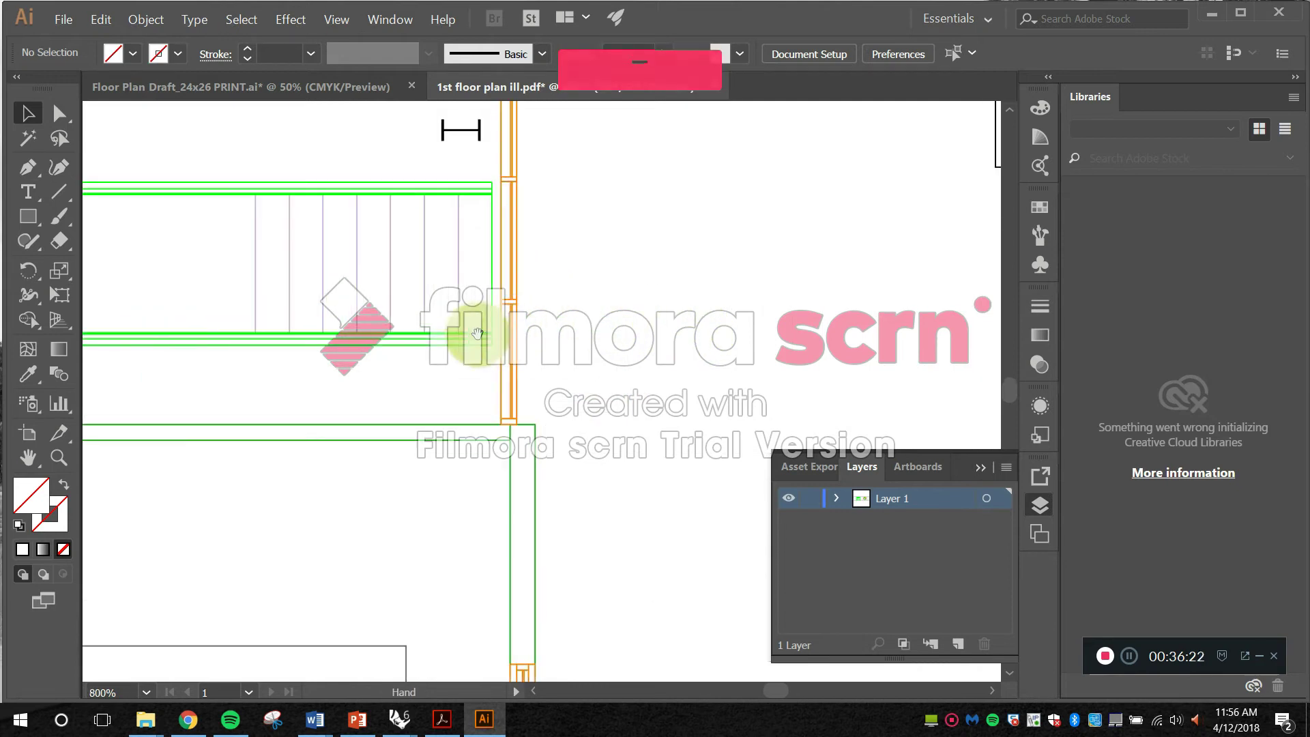
drag(477, 333, 758, 271)
click(980, 466)
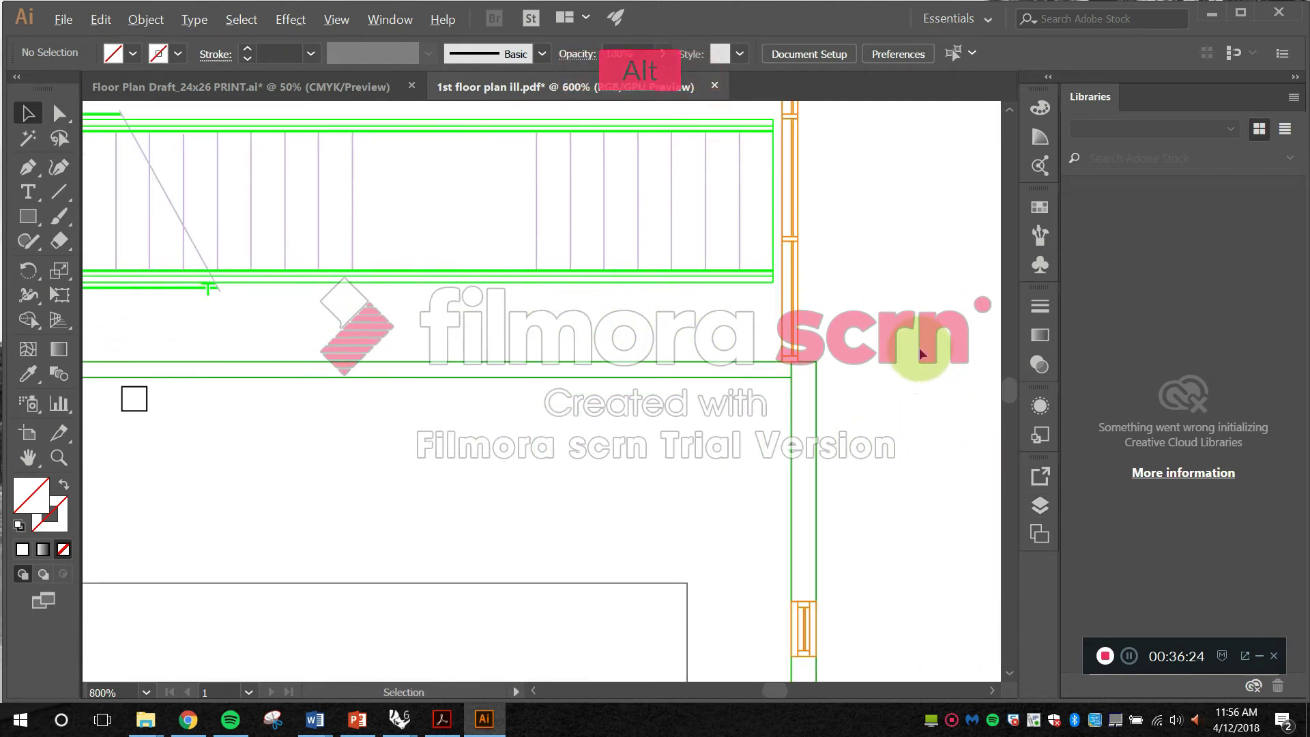
alt+scroll(887, 359, down, 3)
alt+scroll(370, 415, up, 1)
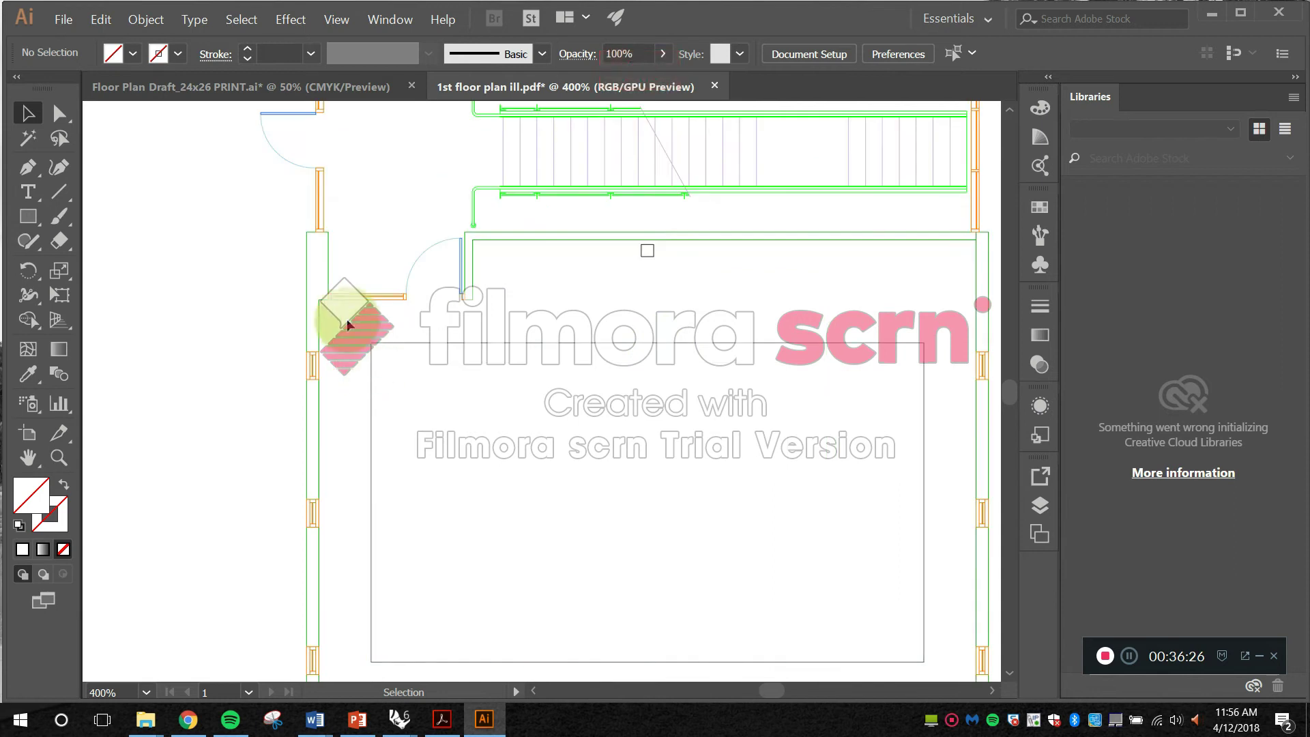
Step: Select the dark green wall segment beside the interior door, and extend the selection to all wall paths with matching attributes
click(327, 269)
key(space)
drag(574, 420, 510, 438)
alt+scroll(510, 437, down, 1)
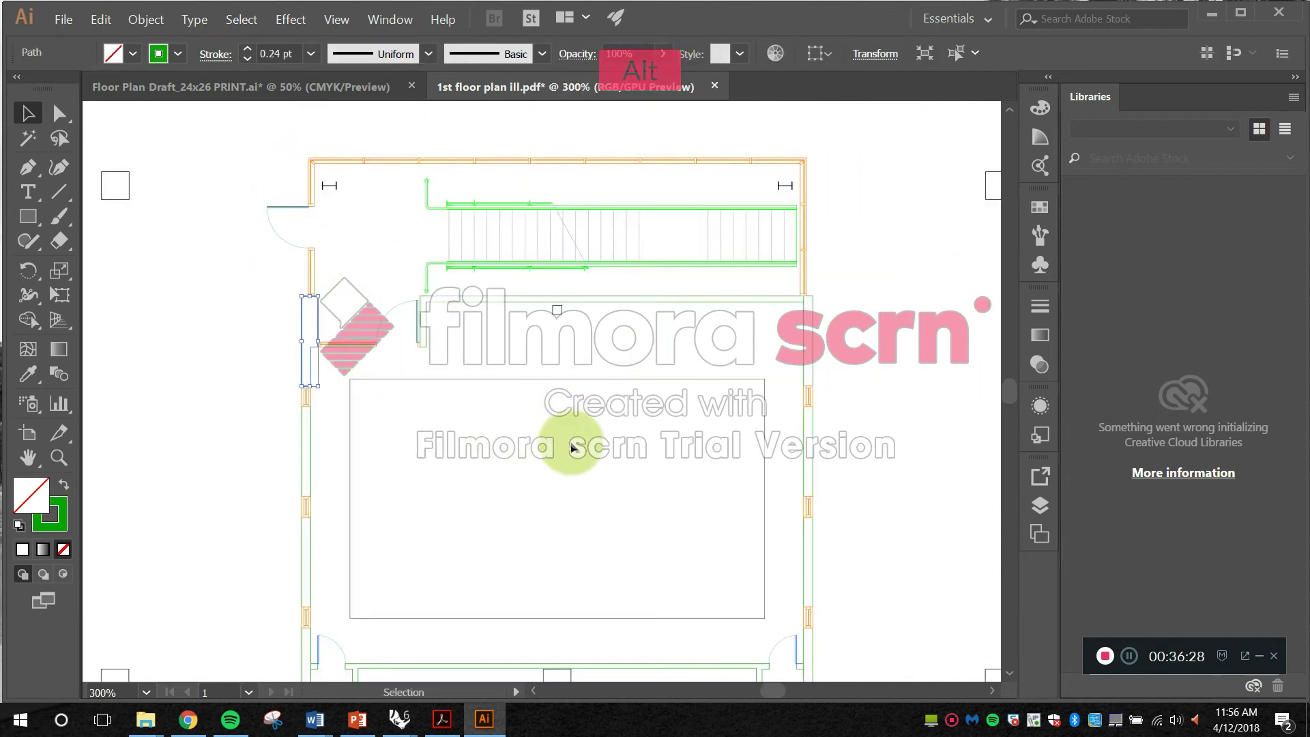
alt+scroll(325, 327, up, 1)
click(329, 325)
click(330, 322)
click(240, 21)
mouse_move(285, 164)
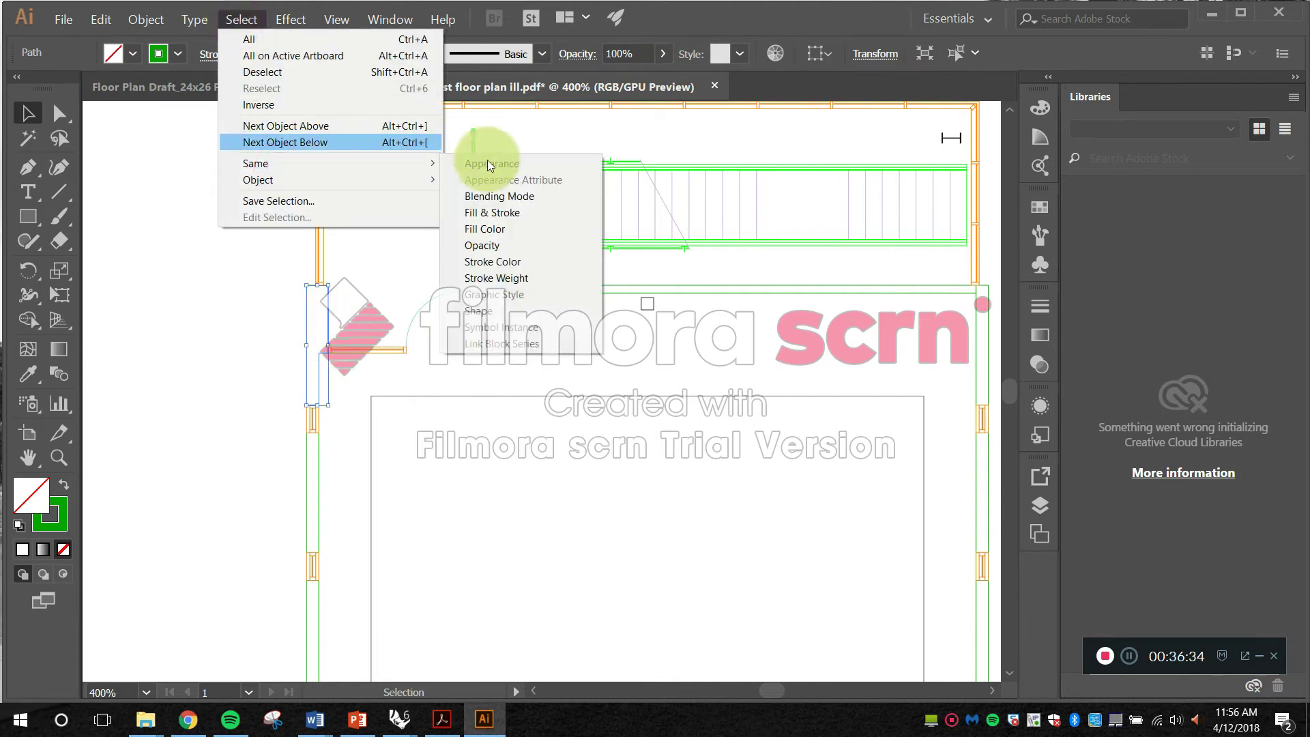
click(485, 196)
alt+scroll(488, 290, down, 2)
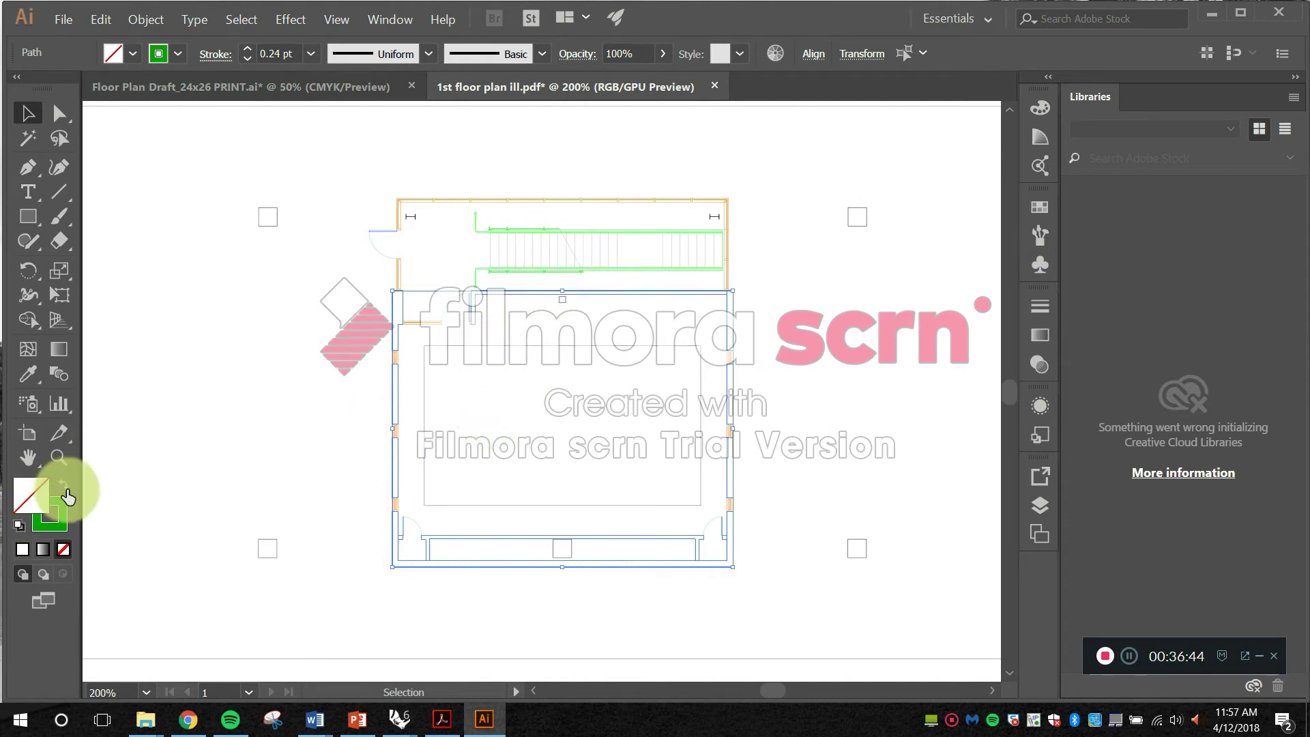
Step: Set the stroke color of the selected wall paths to black
alt+scroll(579, 309, up, 1)
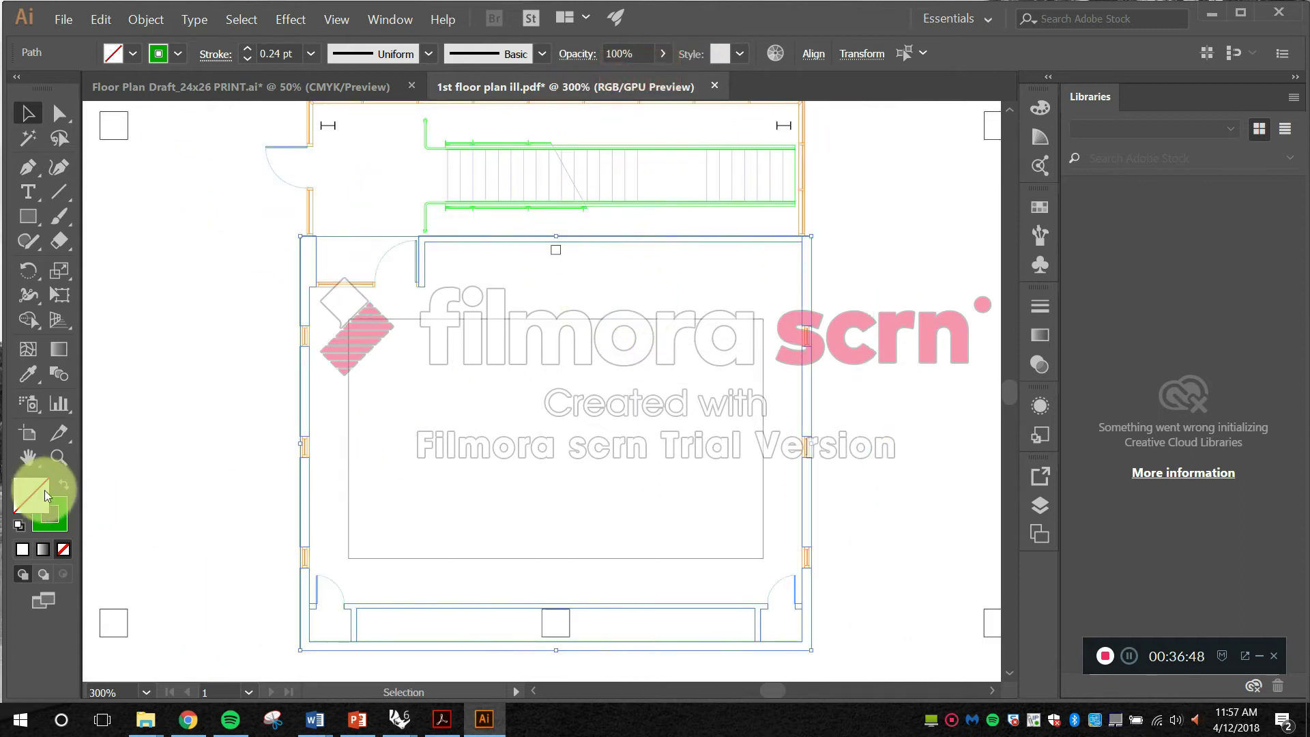
mouse_move(34, 319)
mouse_down()
mouse_move(26, 310)
mouse_move(29, 335)
mouse_up()
click(516, 75)
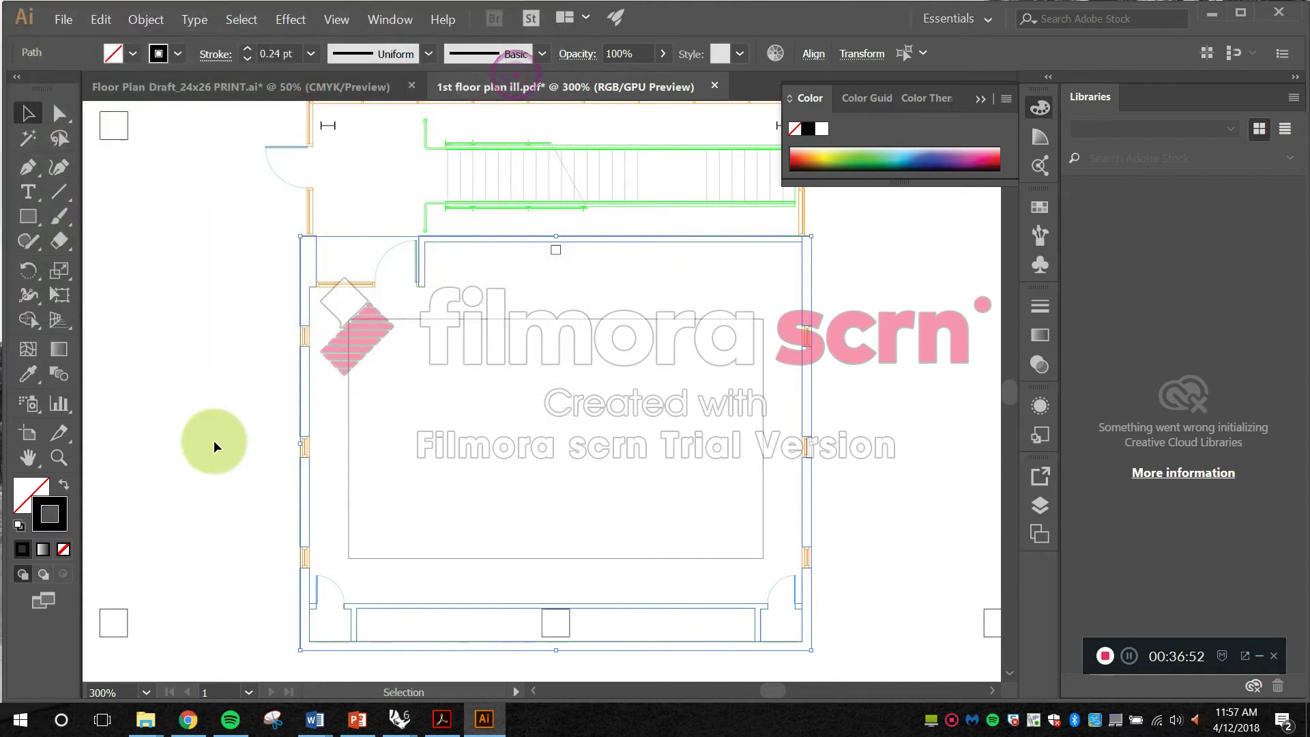
Step: Fill the selected wall paths with a medium gray and deselect them
double_click(26, 489)
drag(29, 243, 26, 234)
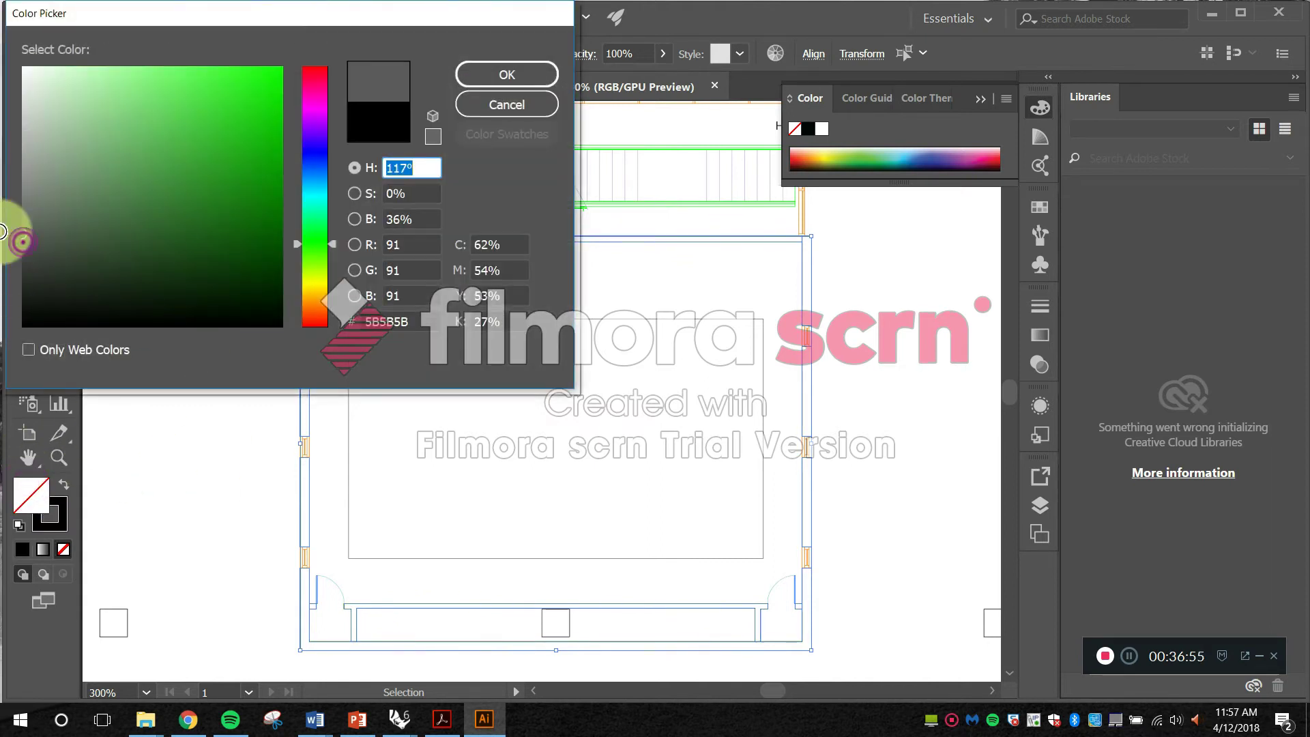
click(22, 166)
click(538, 67)
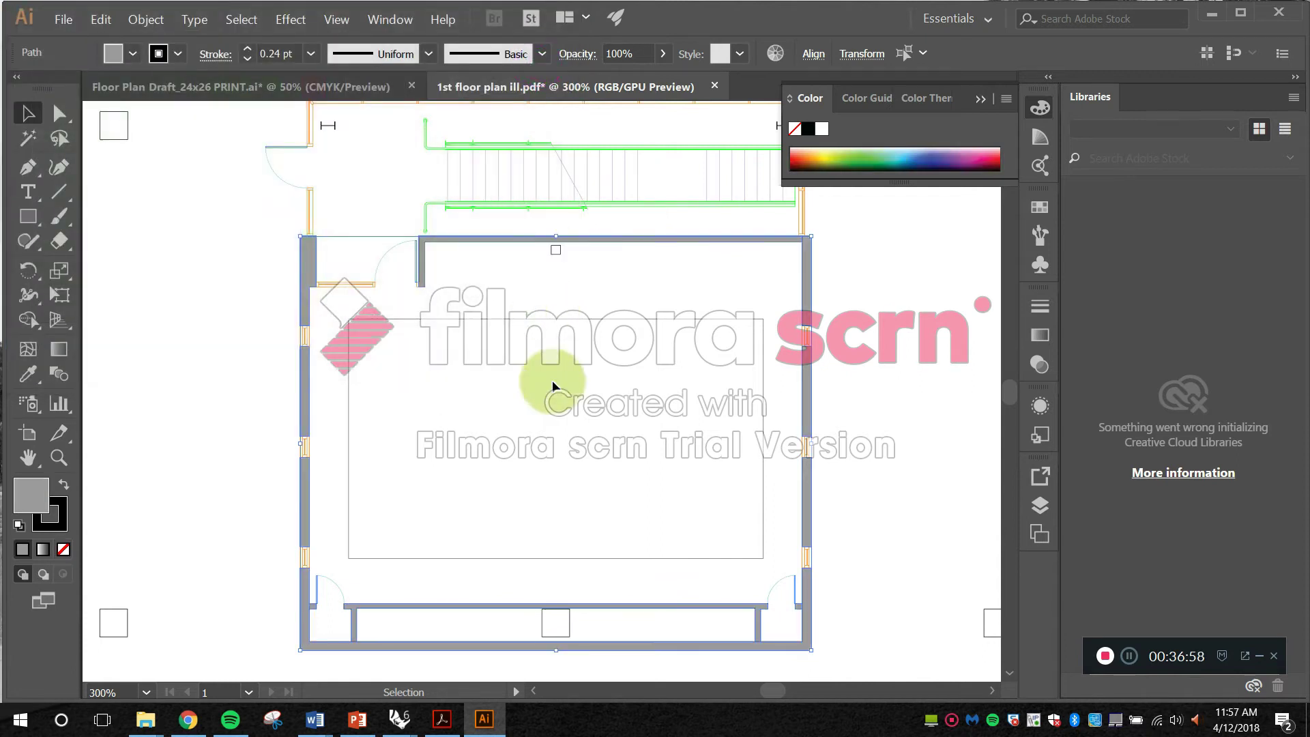
click(571, 464)
key(space)
drag(709, 475, 727, 449)
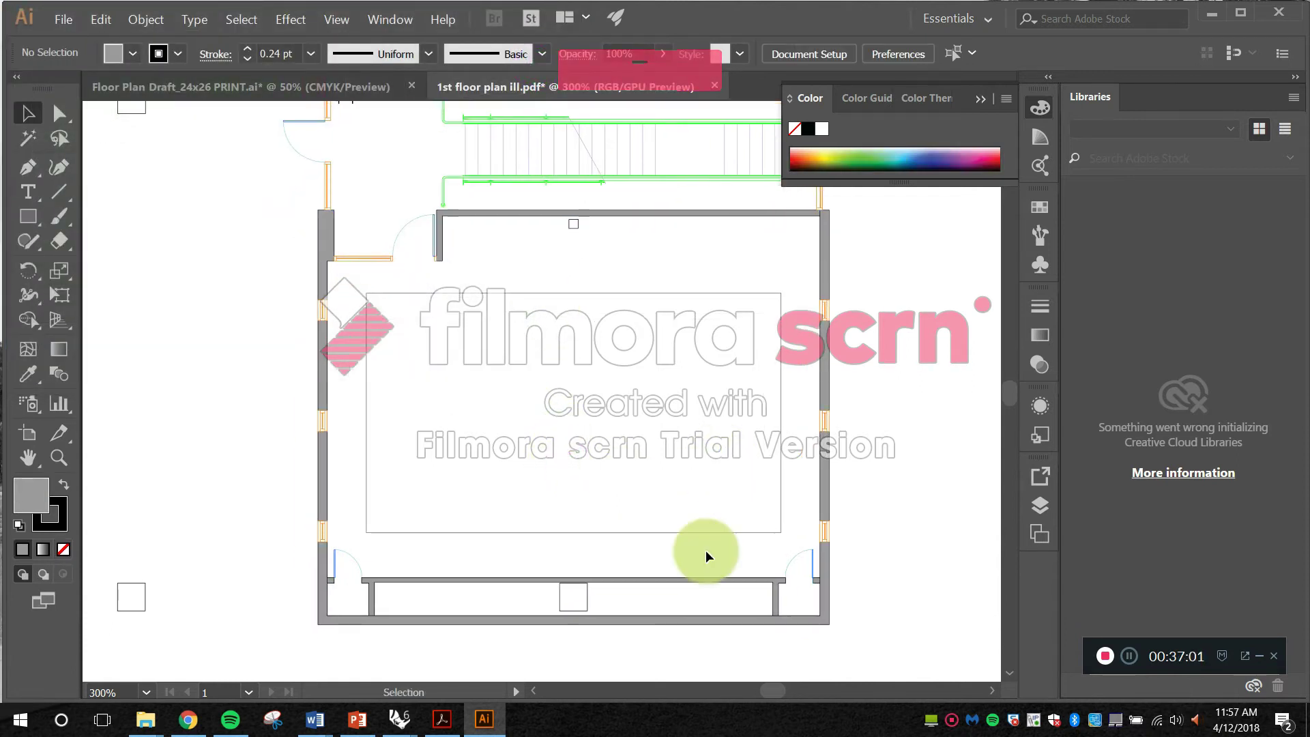
Step: Turn the outline of the large rectangle in the middle of the room into a dashed line and deselect it
click(720, 293)
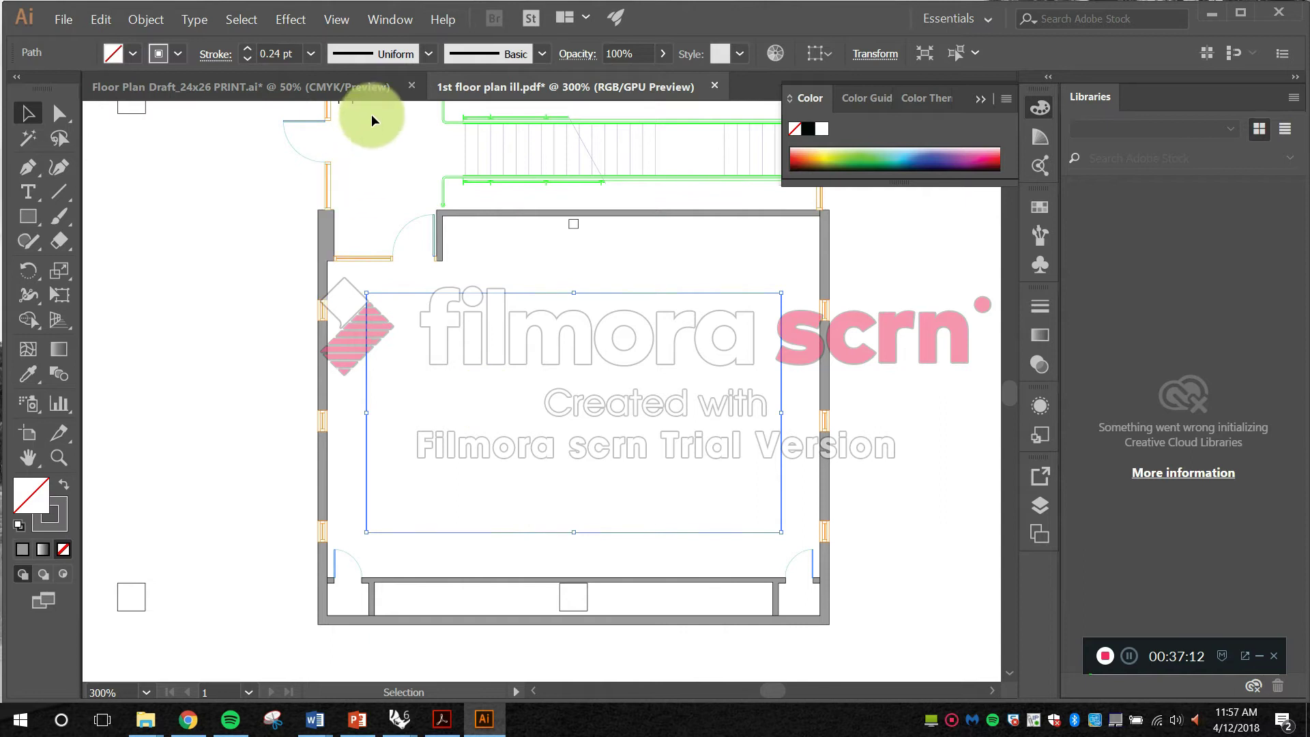
click(209, 56)
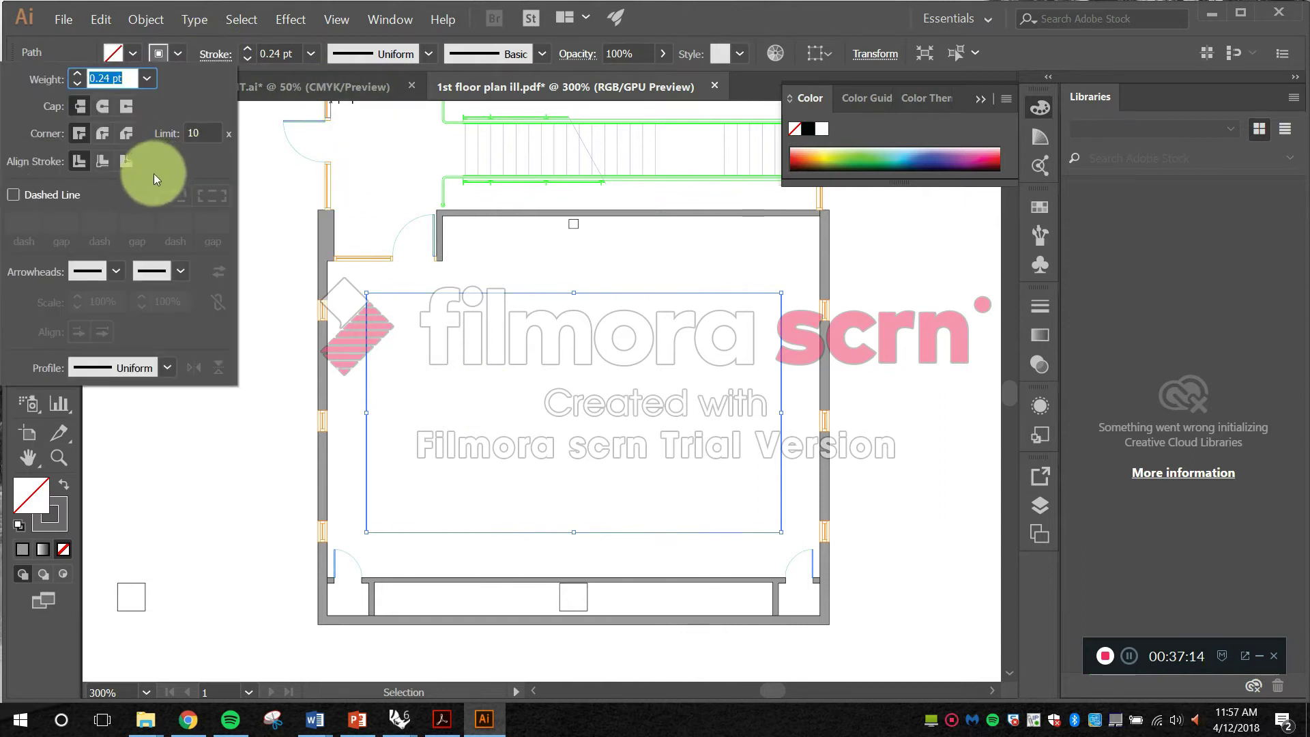
click(41, 193)
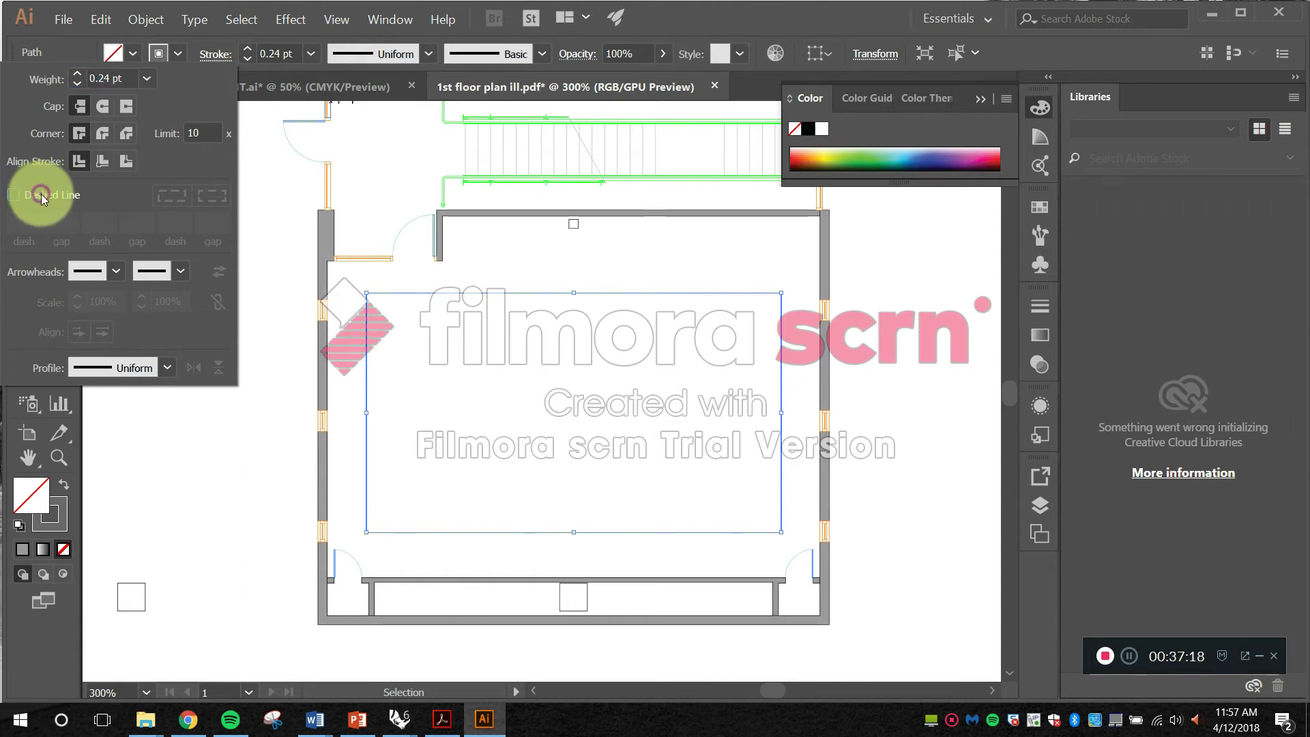
click(618, 406)
click(644, 412)
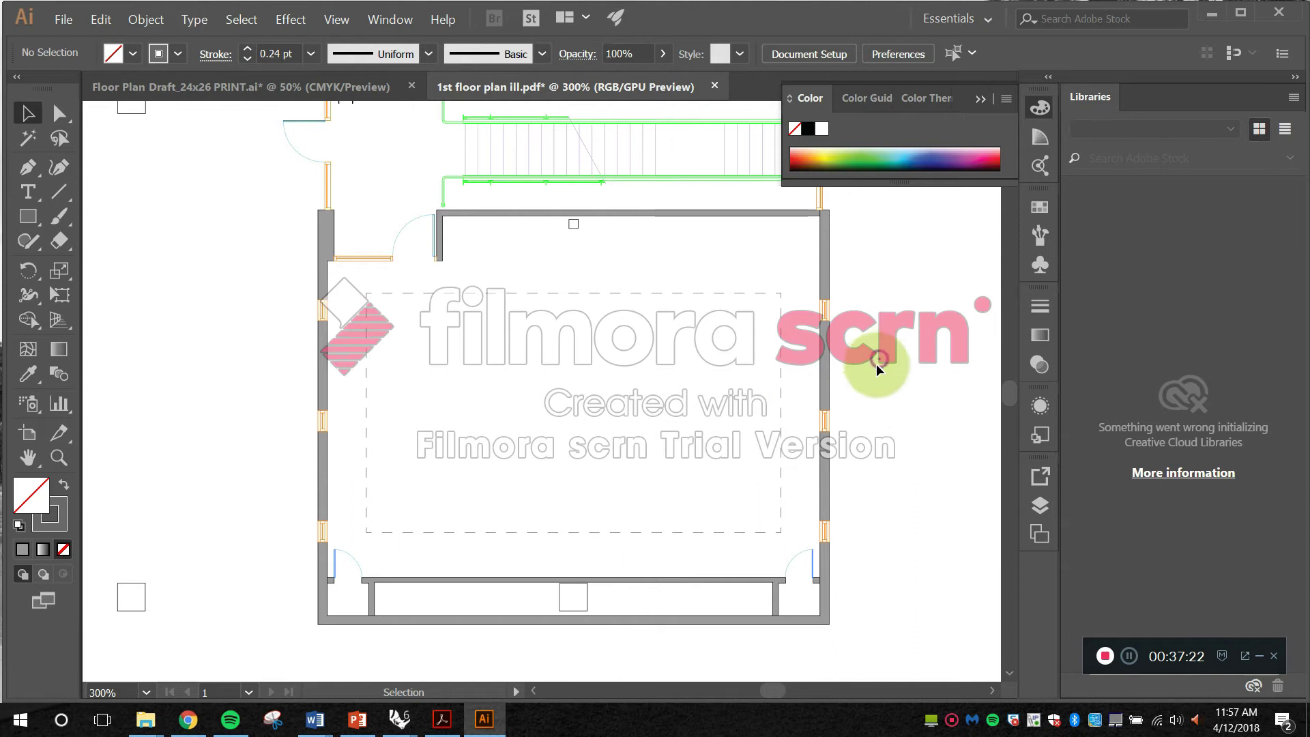
Step: Select the blue door leaf near the room's lower-right corner, and extend the selection to all paths with the same fill and stroke
scroll(833, 595, up, 2)
scroll(797, 551, down, 2)
drag(661, 403, 646, 526)
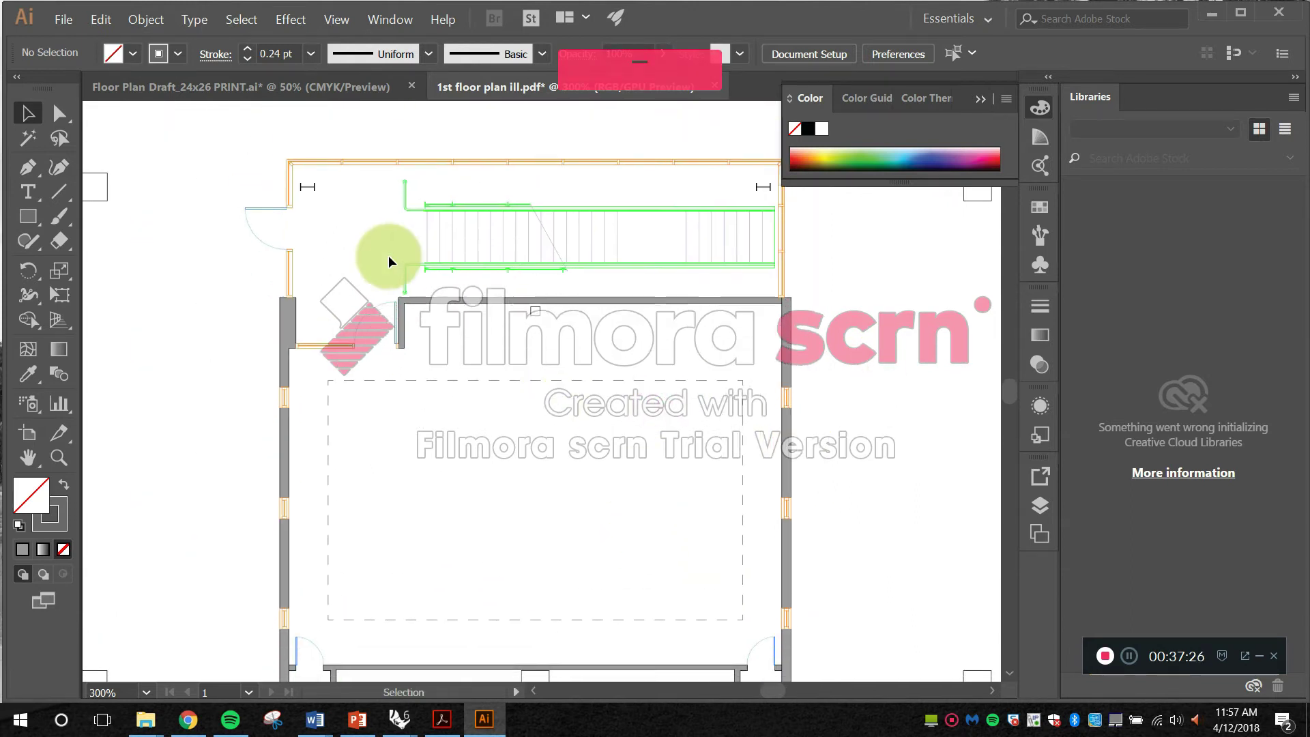
drag(536, 460, 531, 366)
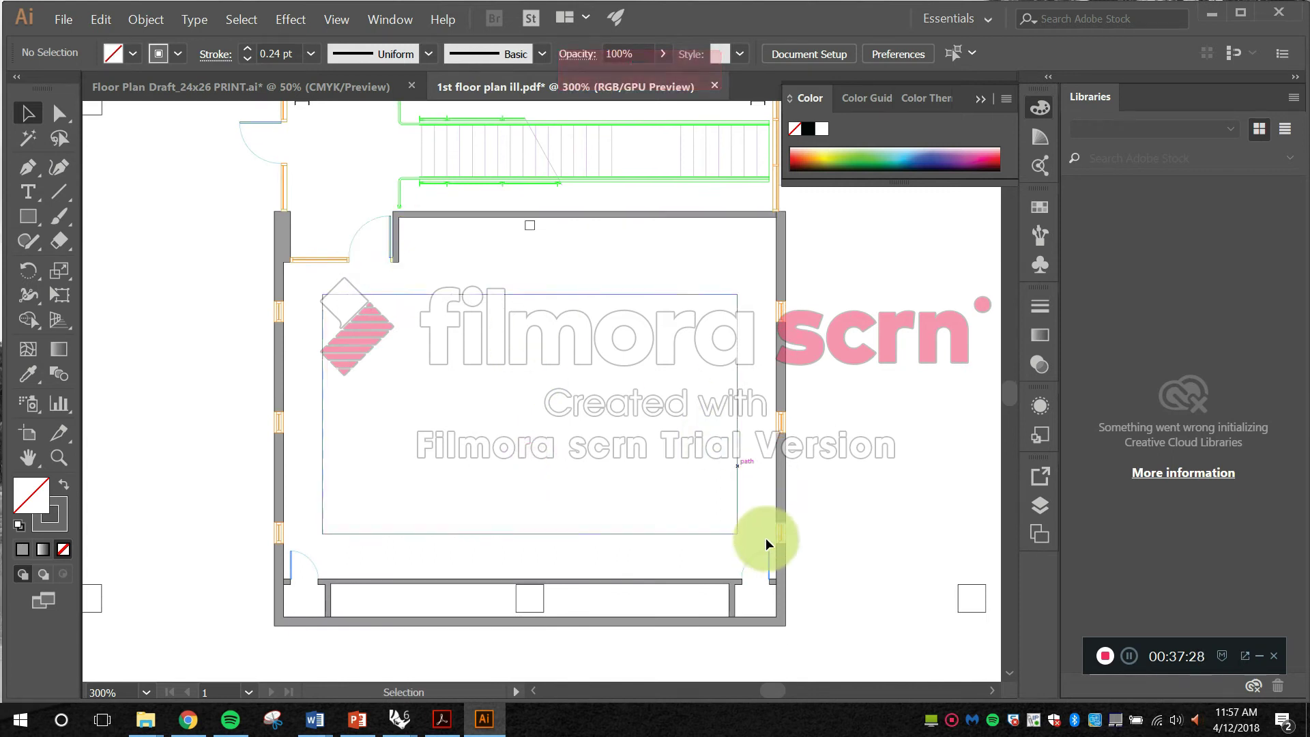
click(768, 564)
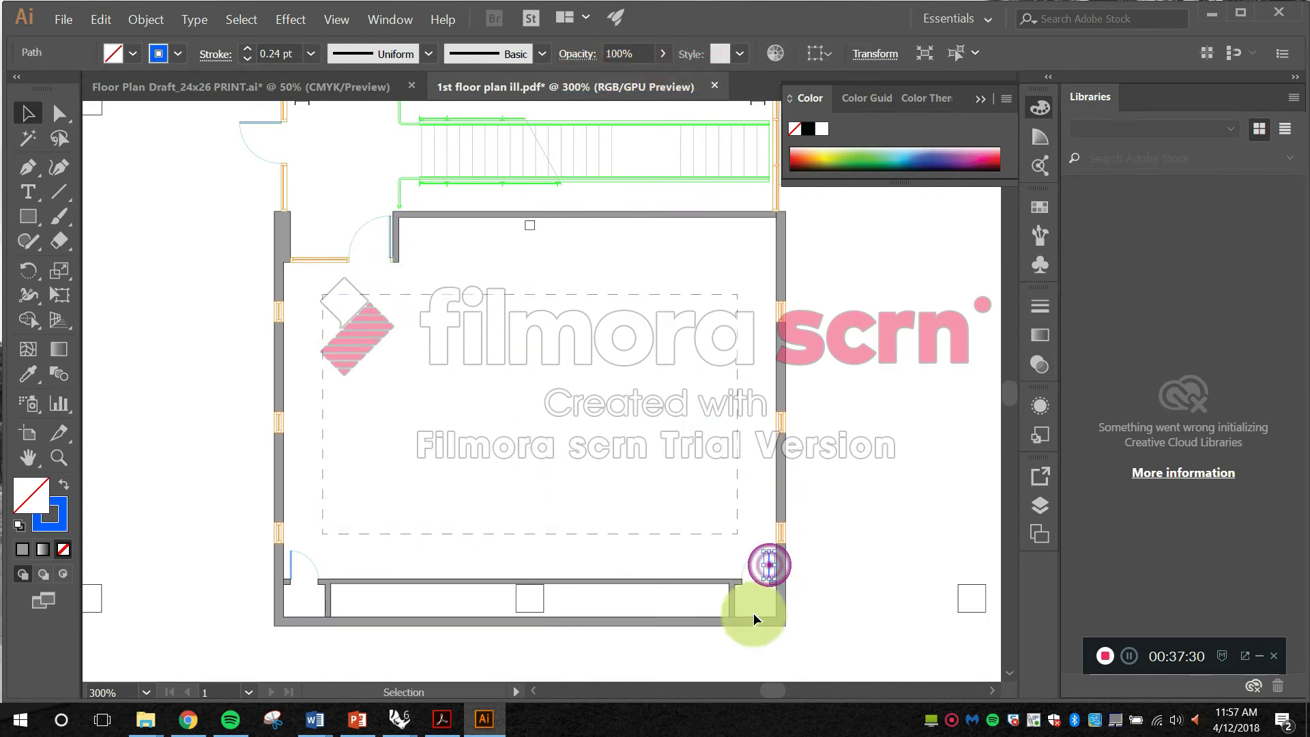
click(255, 11)
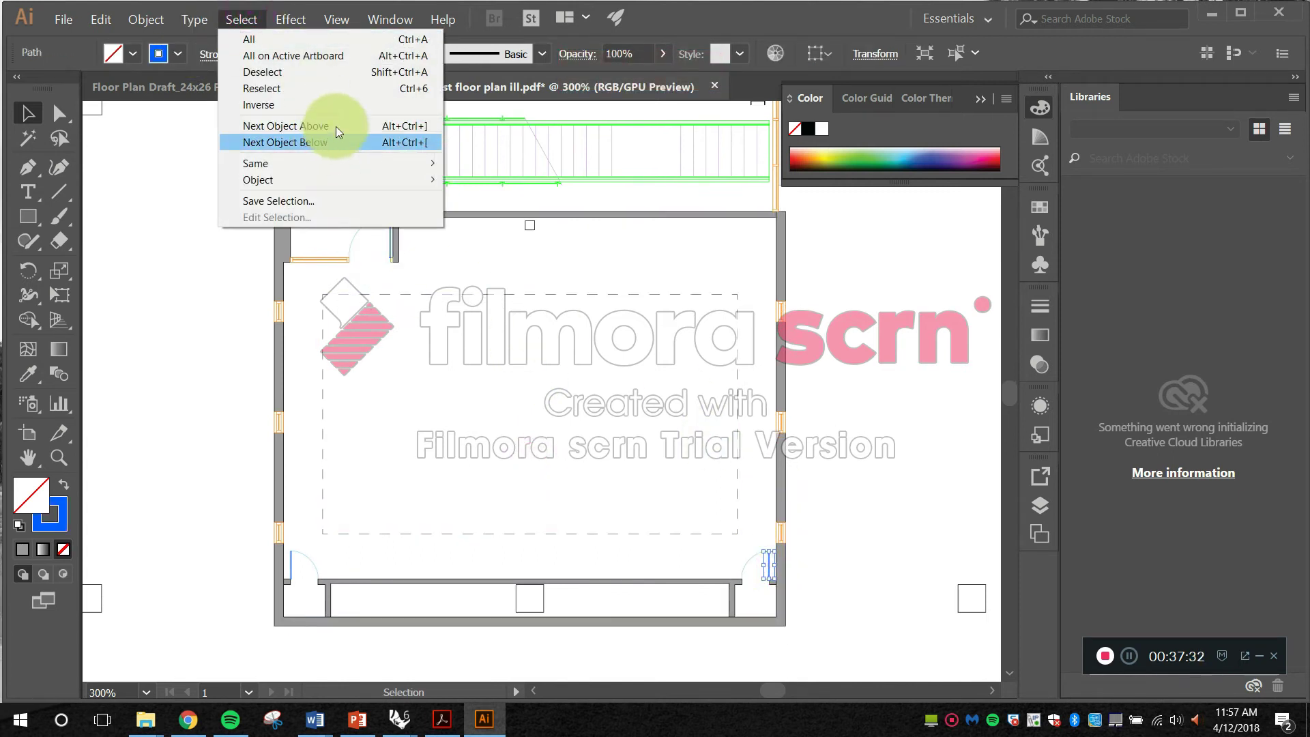
click(334, 165)
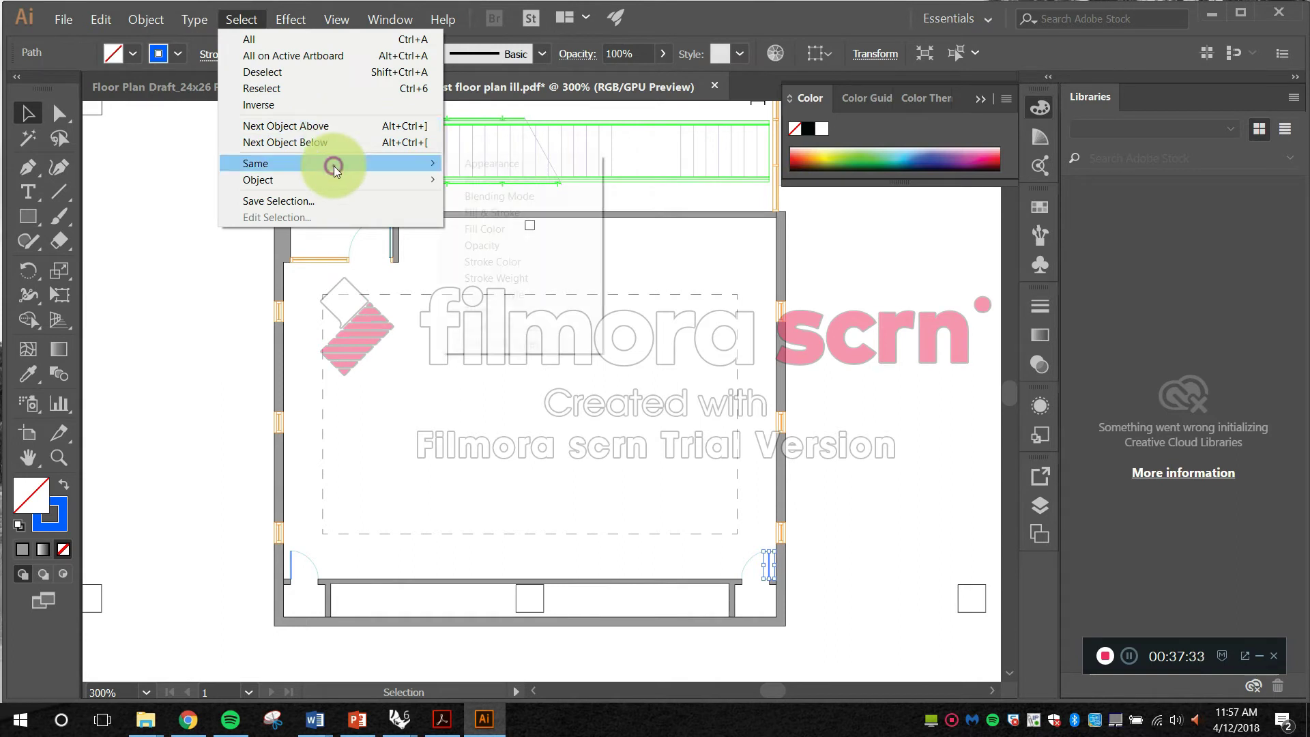
click(490, 211)
Step: Set the stroke color of the selected door leaves to black and deselect them
click(64, 501)
drag(88, 294, 15, 365)
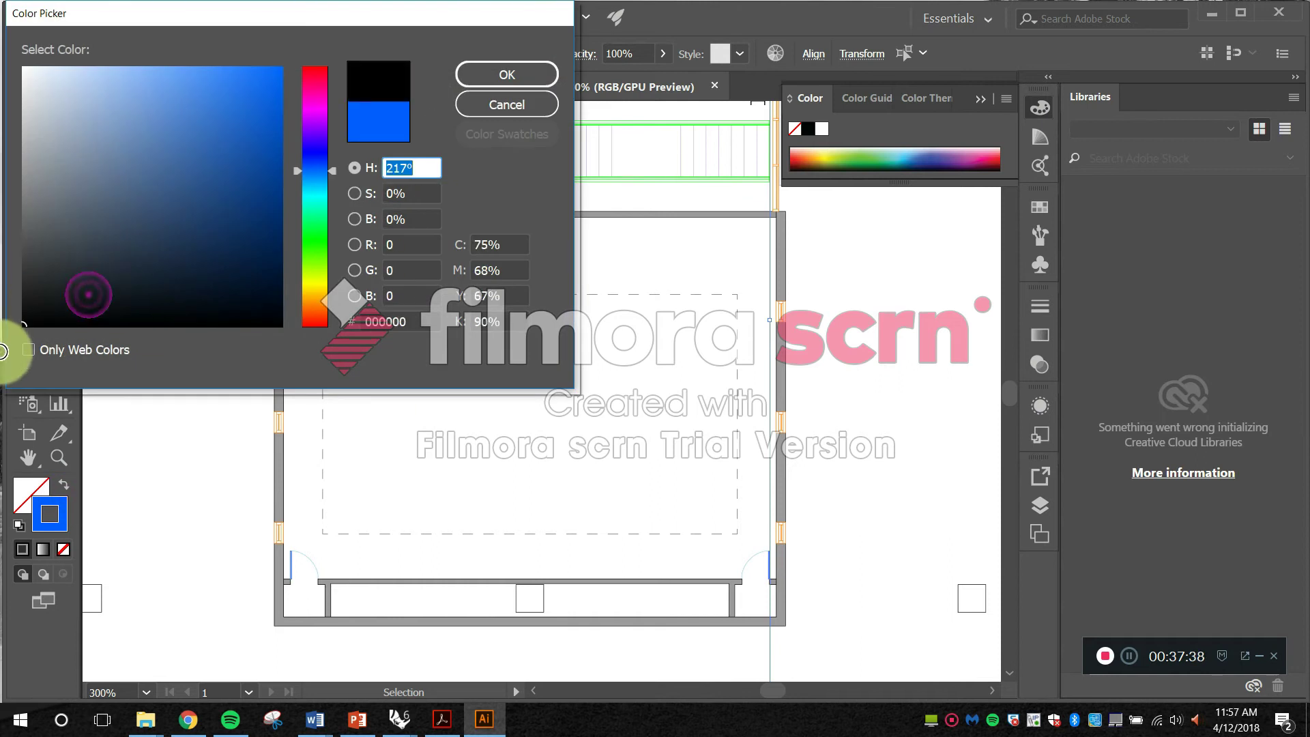
click(514, 73)
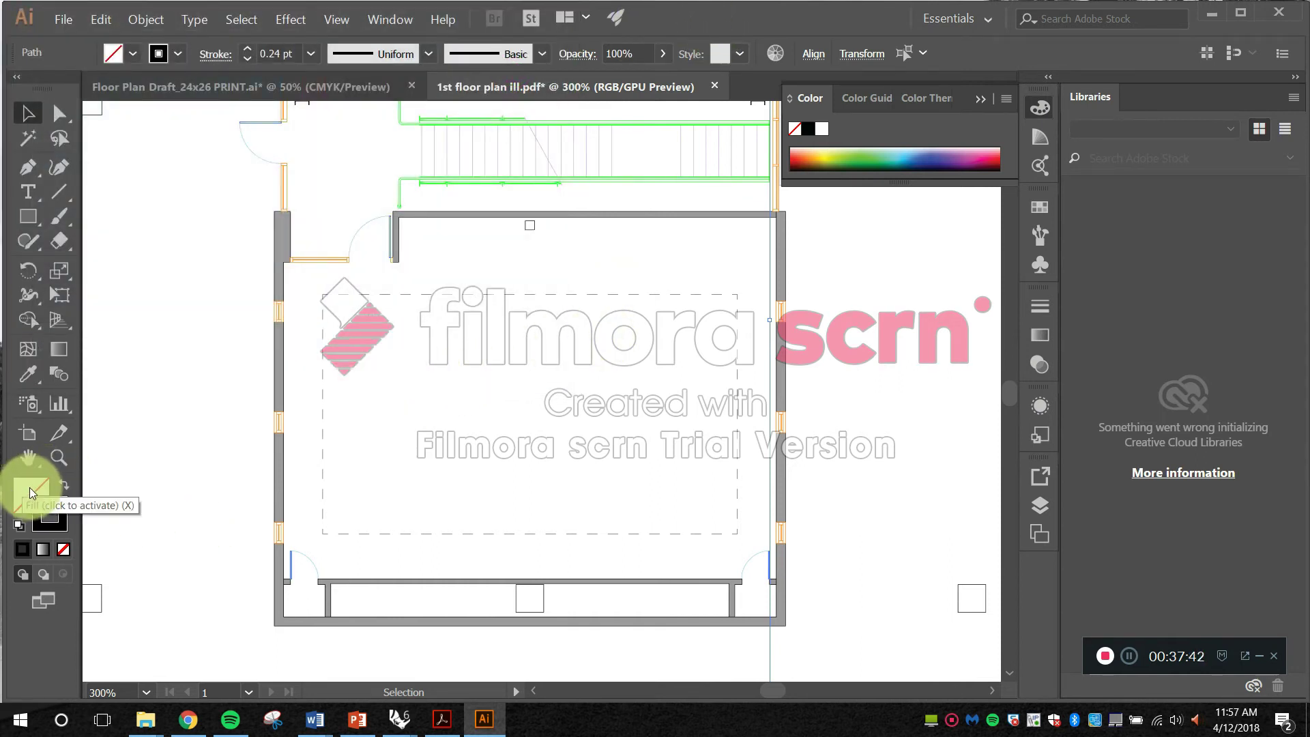
click(557, 448)
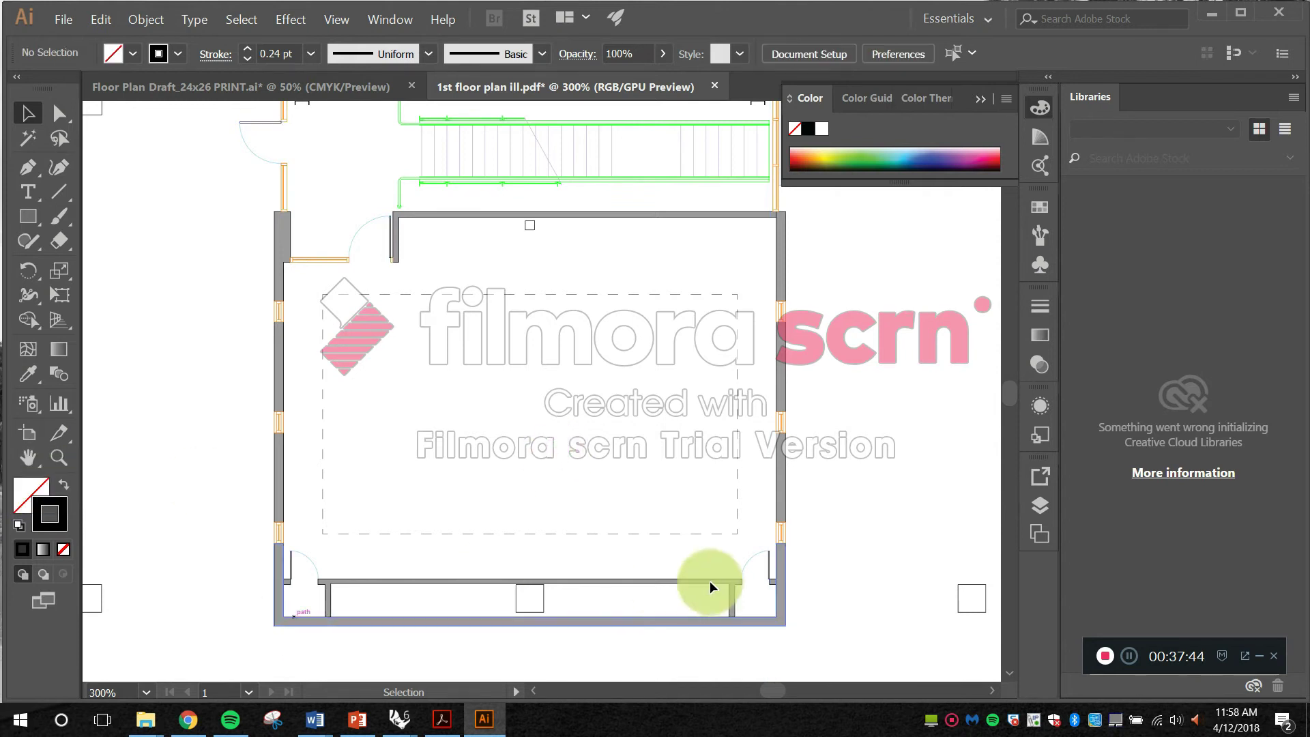
Step: Examine the lower-right door leaf and its swing arc up close against the surrounding walls
scroll(782, 567, up, 4)
scroll(609, 462, down, 4)
click(589, 469)
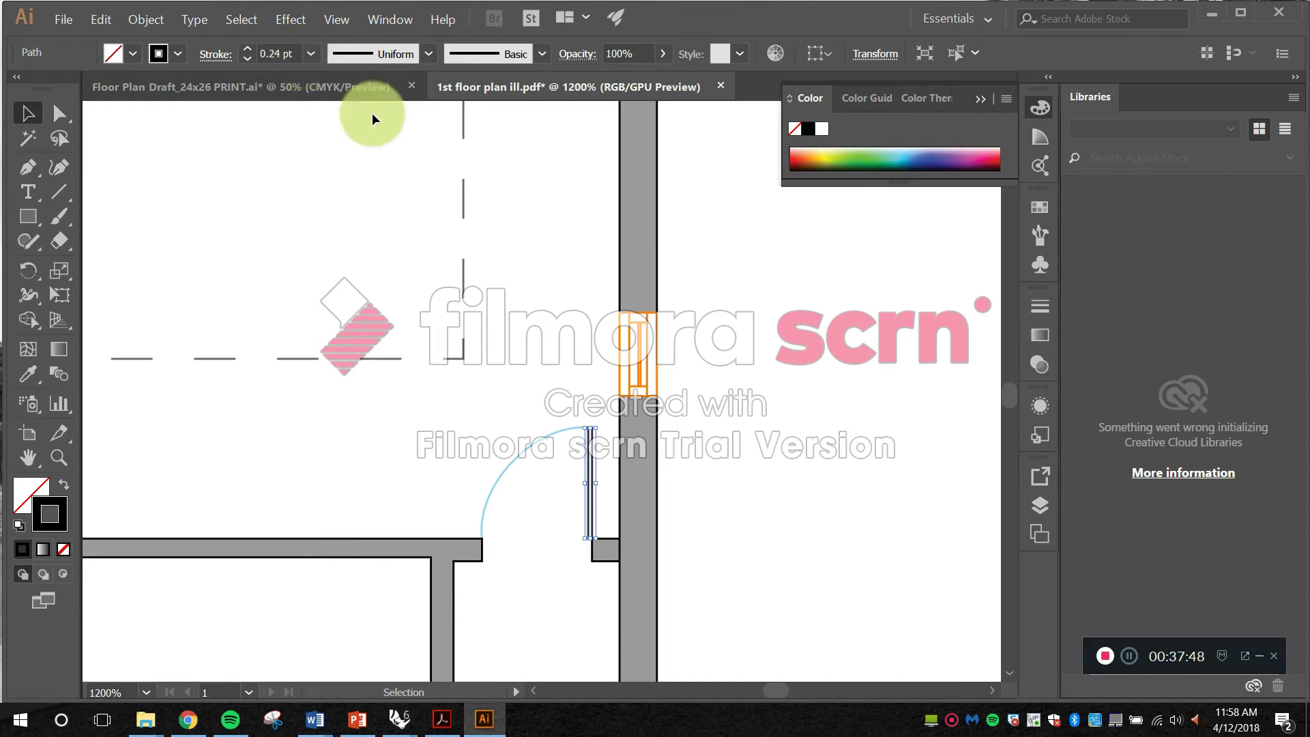
click(587, 337)
scroll(604, 466, up, 2)
drag(588, 506, 612, 355)
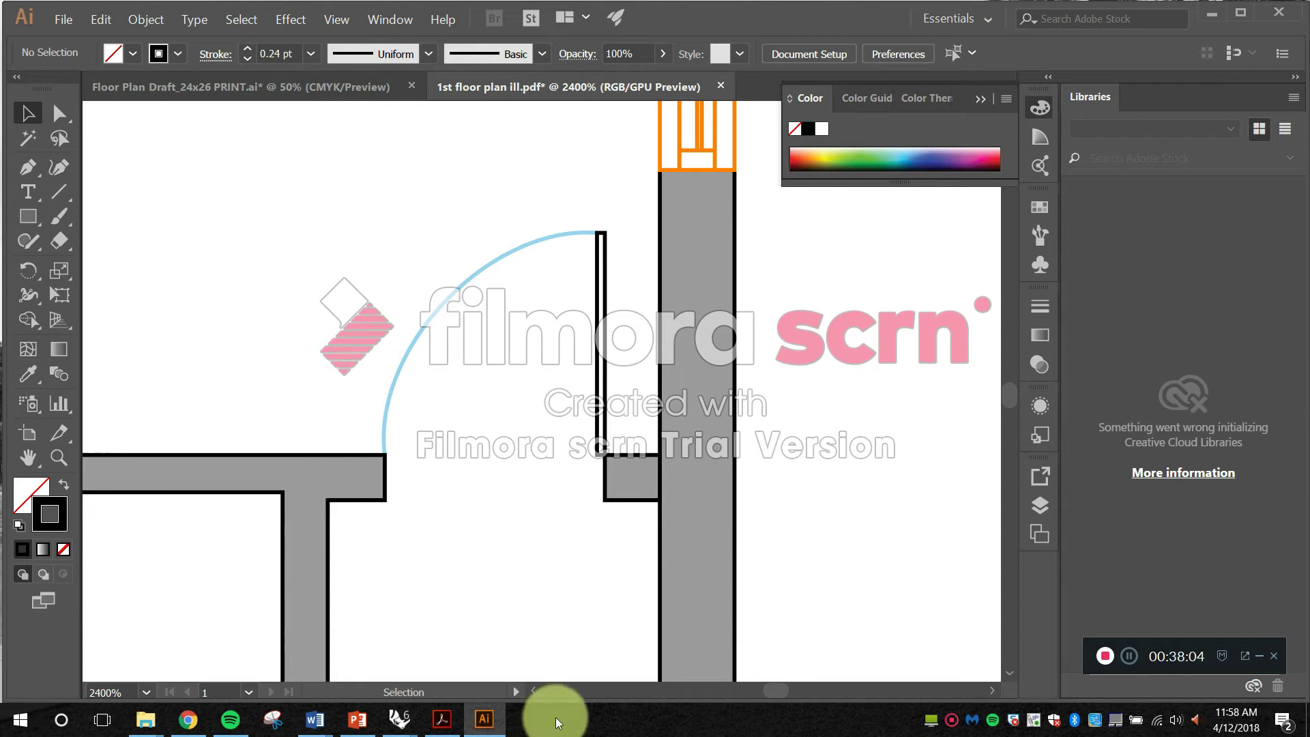
alt+scroll(538, 198, down, 5)
alt+scroll(581, 256, up, 5)
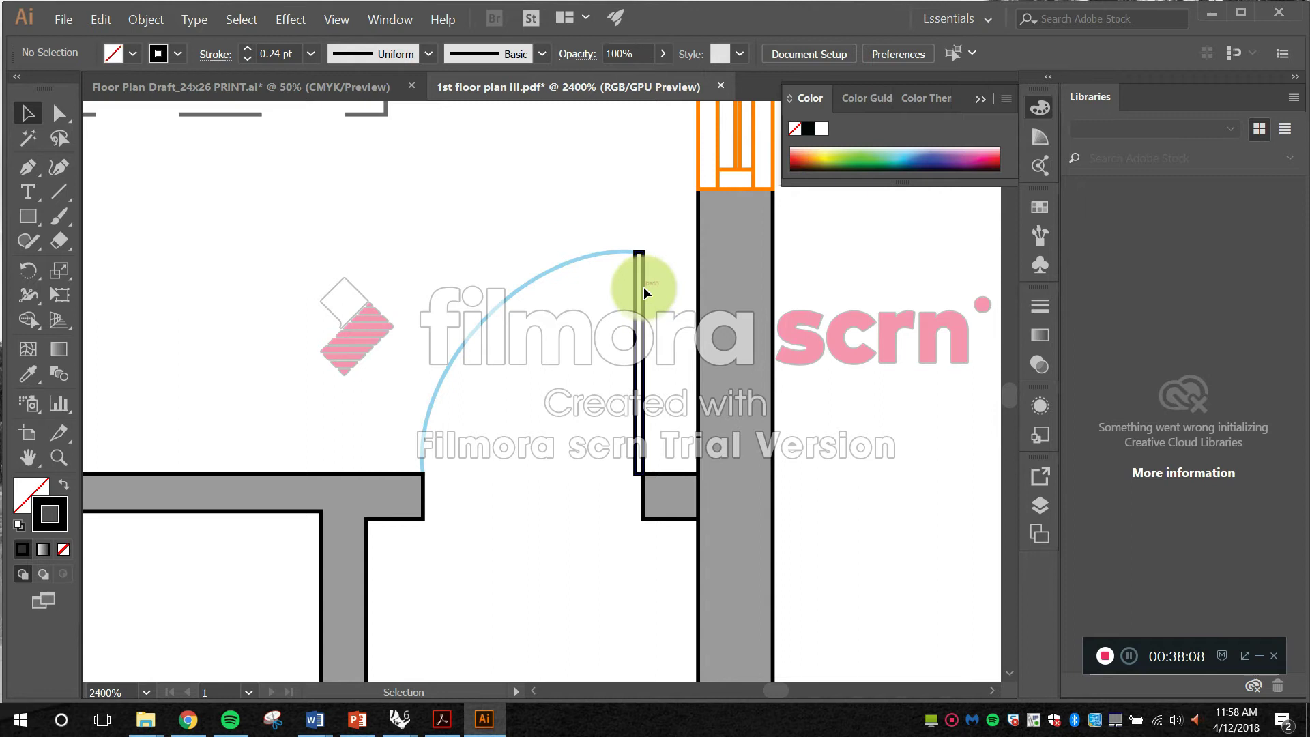
key(alt)
alt+scroll(636, 292, down, 3)
Step: Select all orange paths of the window above the lower-right door and try a 1 pt stroke weight
drag(706, 215, 687, 272)
alt+scroll(687, 272, up, 5)
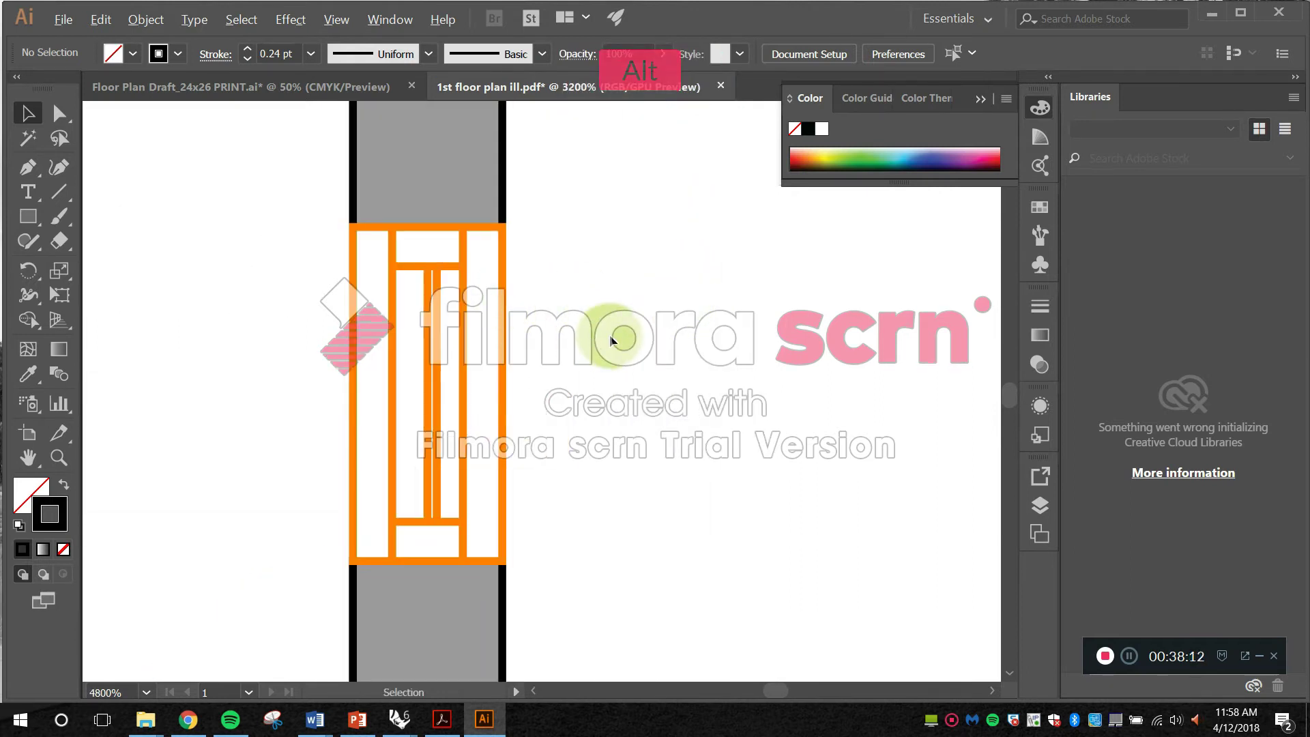
alt+scroll(612, 339, down, 1)
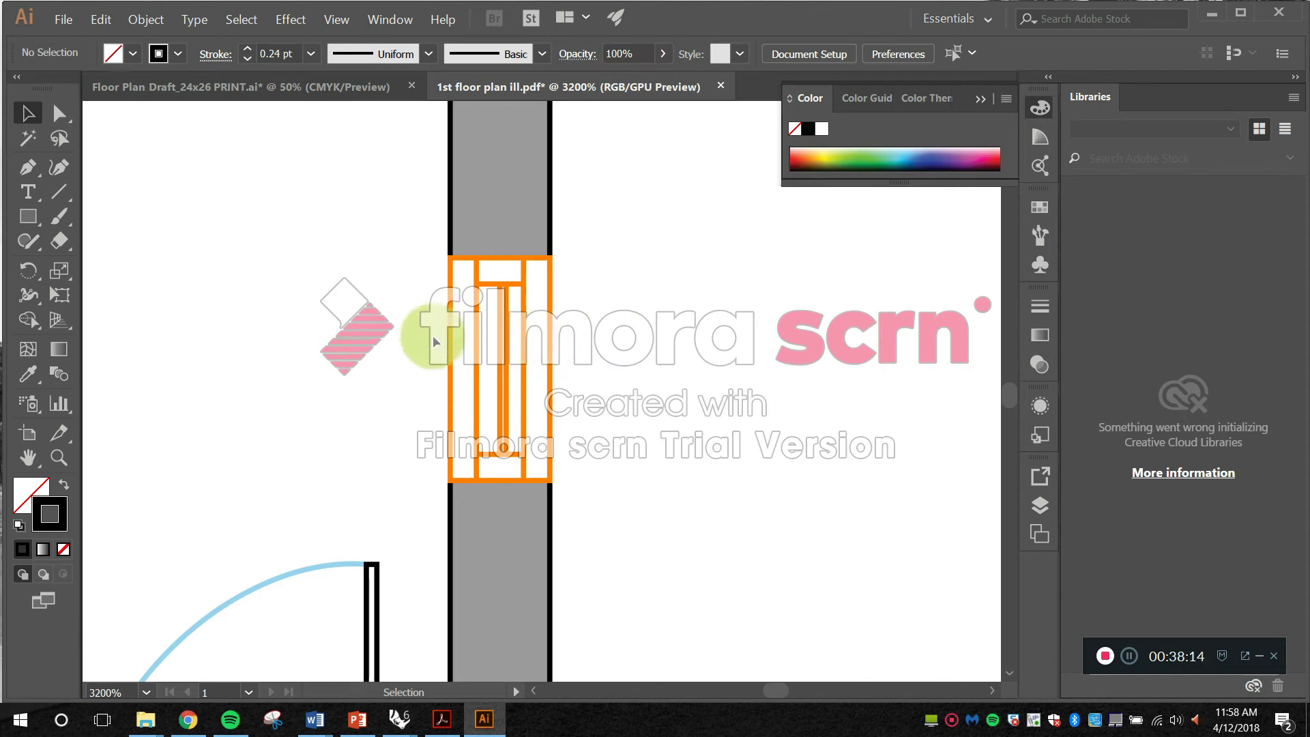
drag(478, 357, 412, 260)
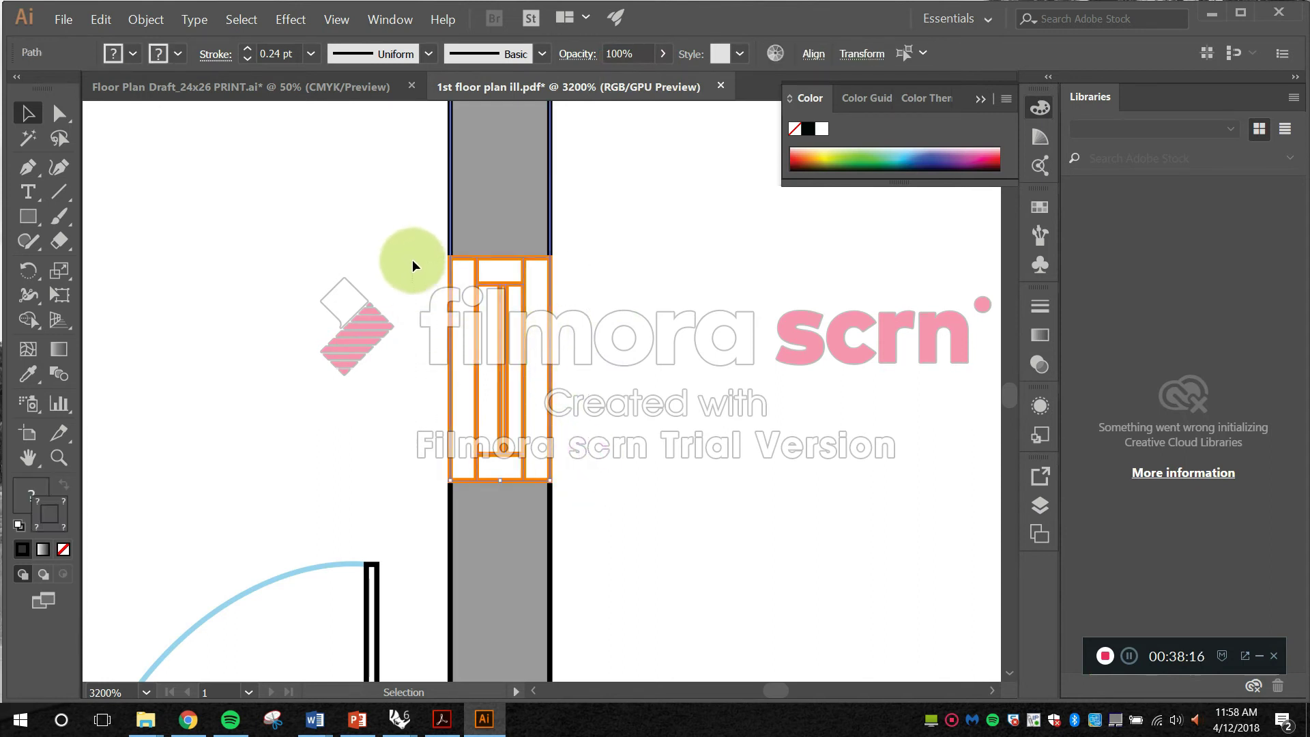
click(669, 379)
mouse_move(597, 465)
mouse_down()
mouse_move(417, 284)
mouse_move(411, 247)
mouse_up()
click(311, 55)
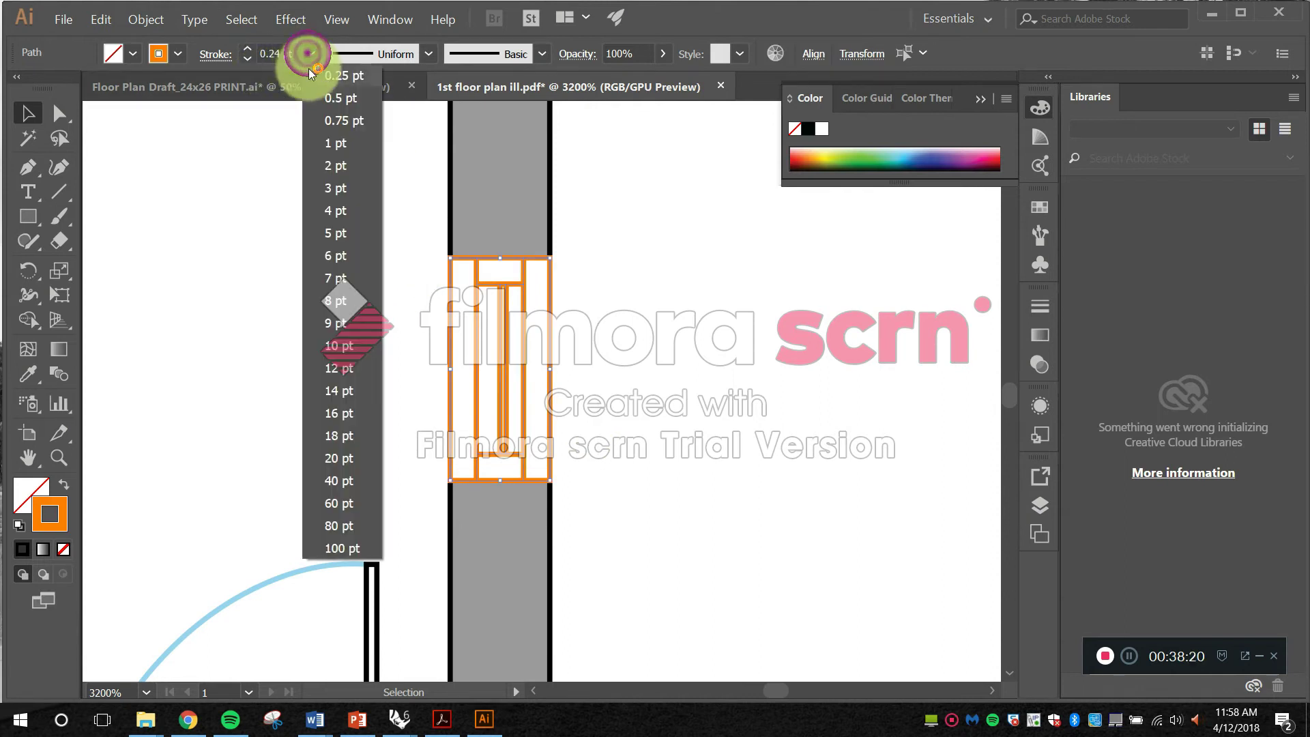
click(344, 141)
click(684, 361)
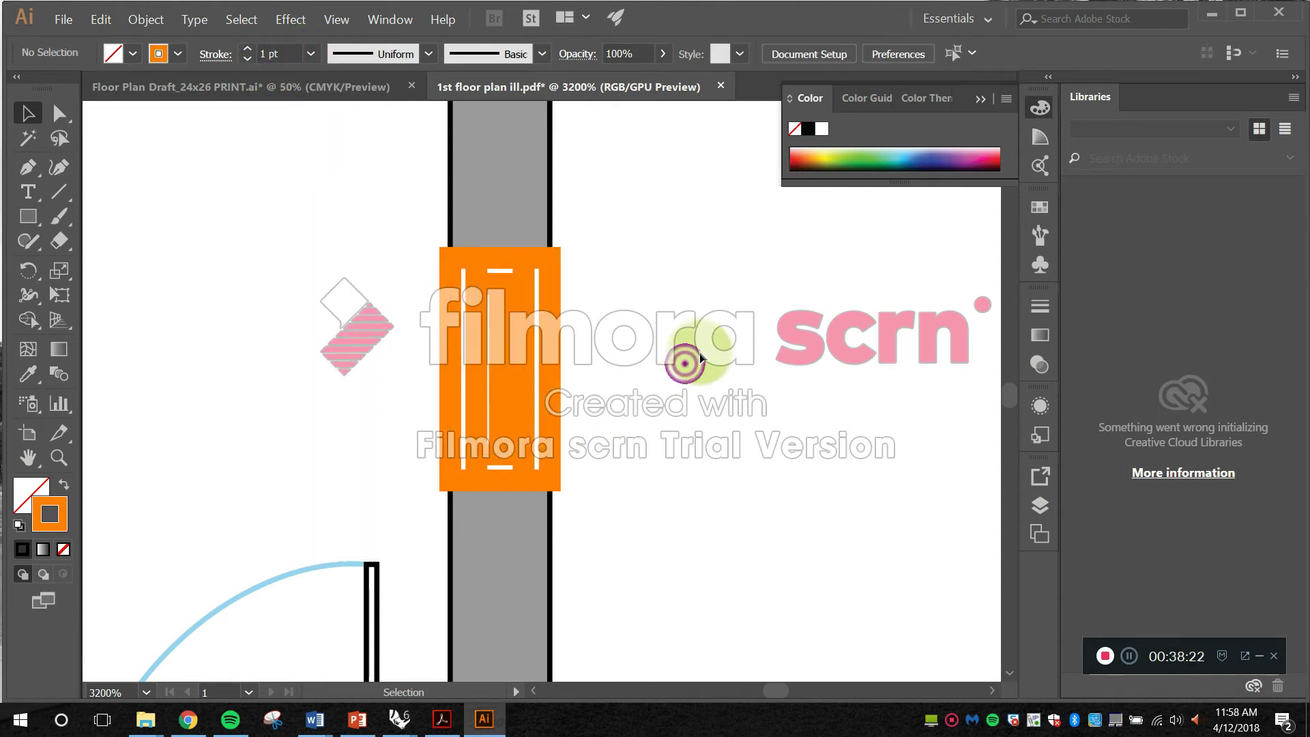
Step: Try a black stroke on the window paths, and undo both the color change and the 1 pt weight
click(678, 439)
drag(677, 437, 409, 271)
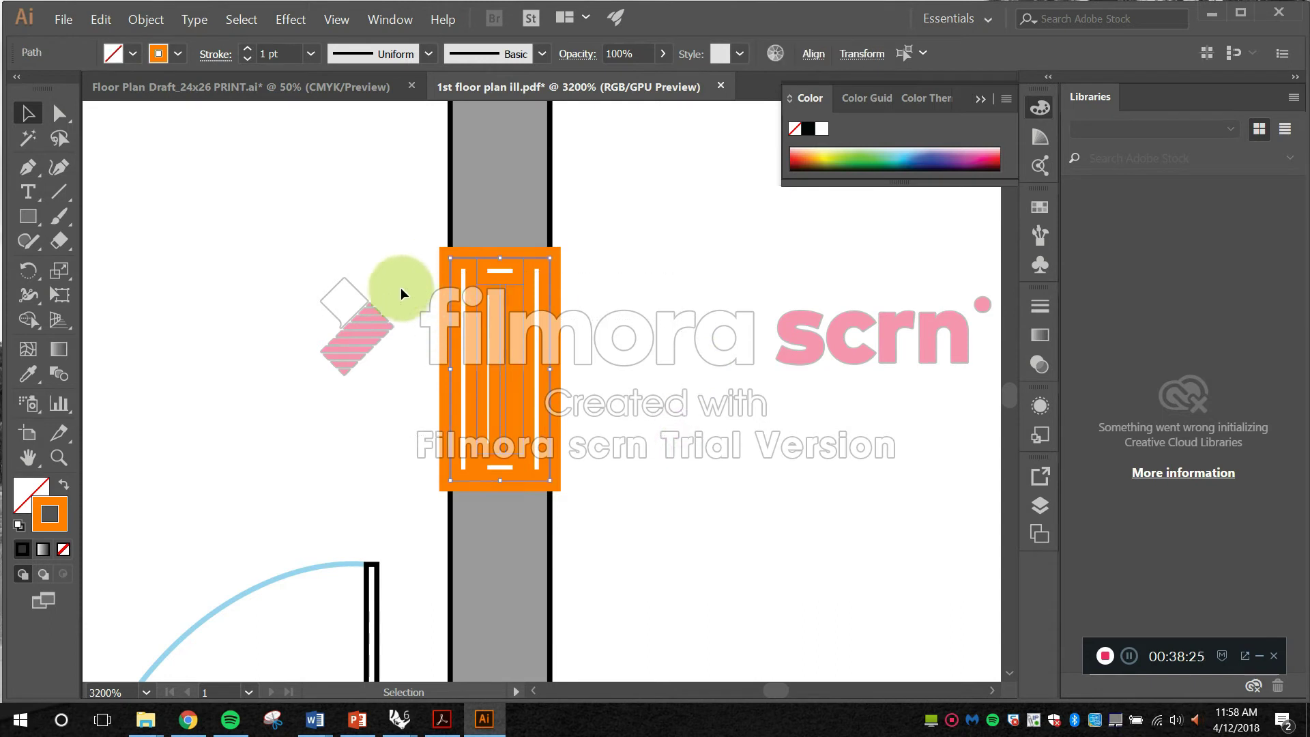
double_click(58, 505)
drag(39, 260, 17, 351)
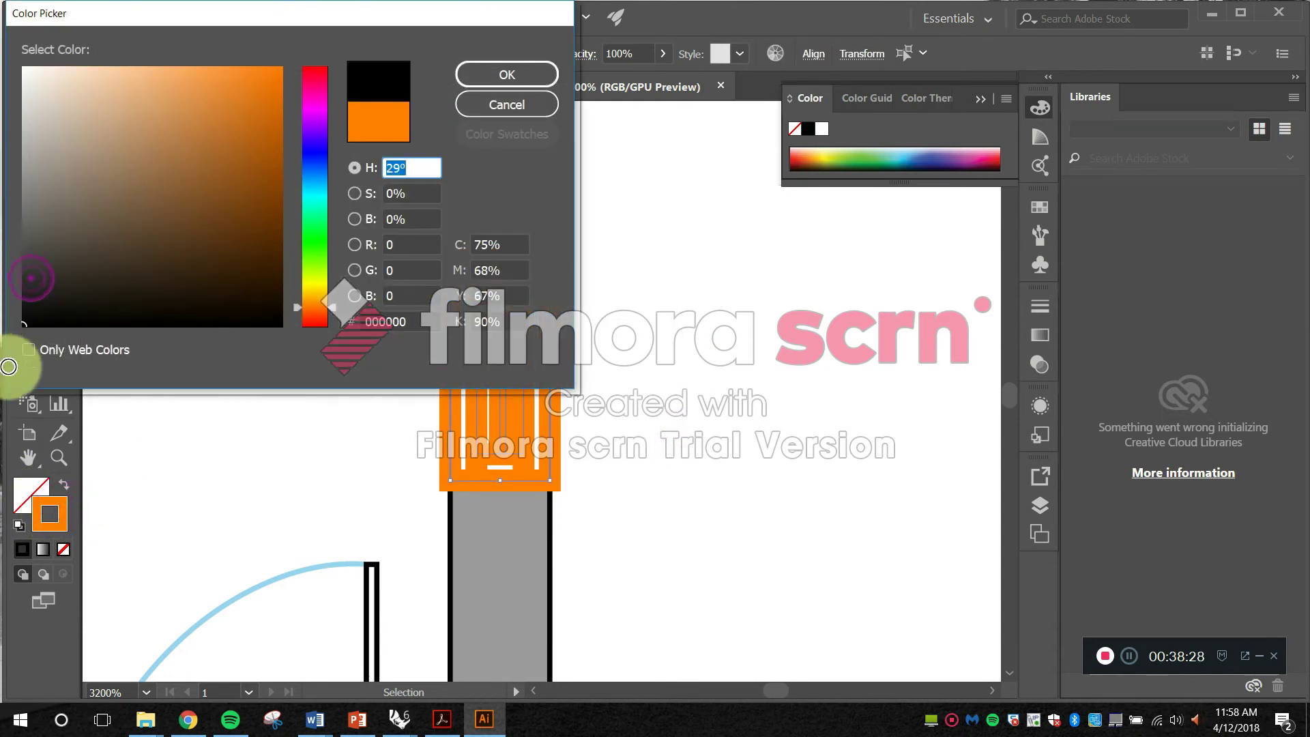
click(538, 76)
click(652, 277)
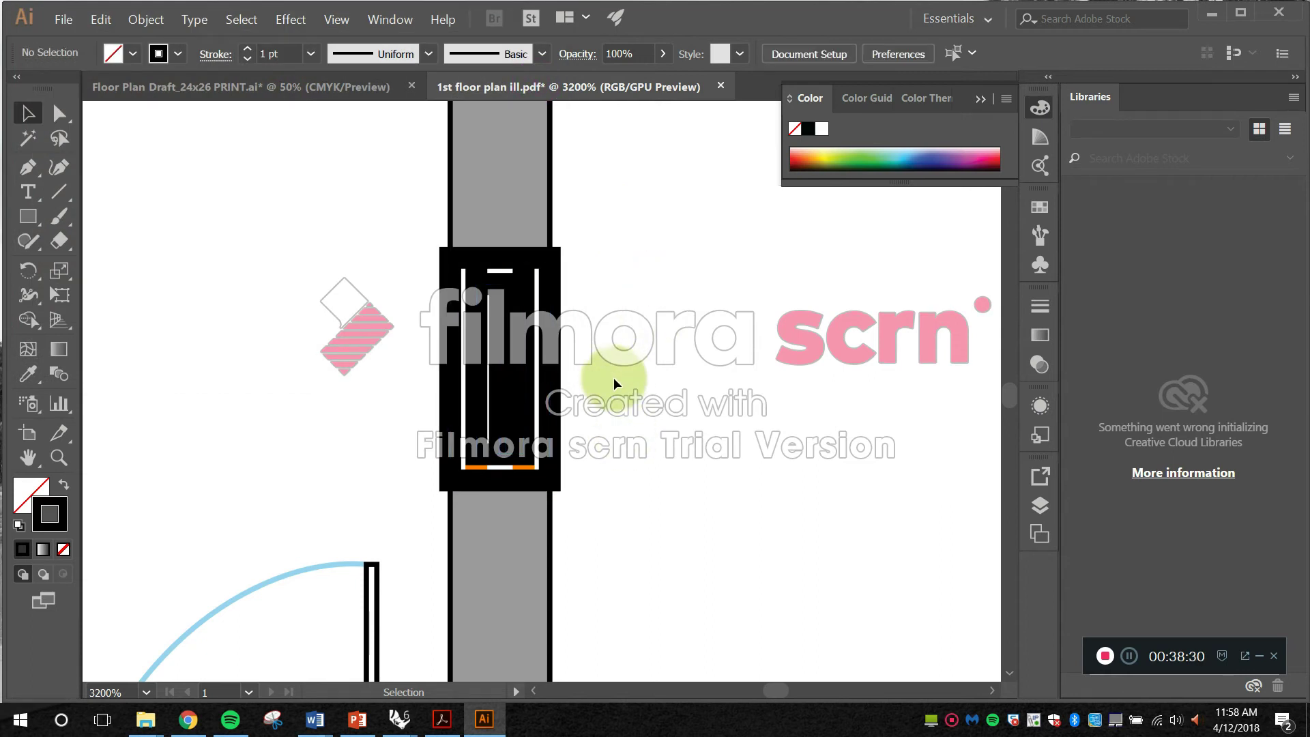
key(ctrl+z)
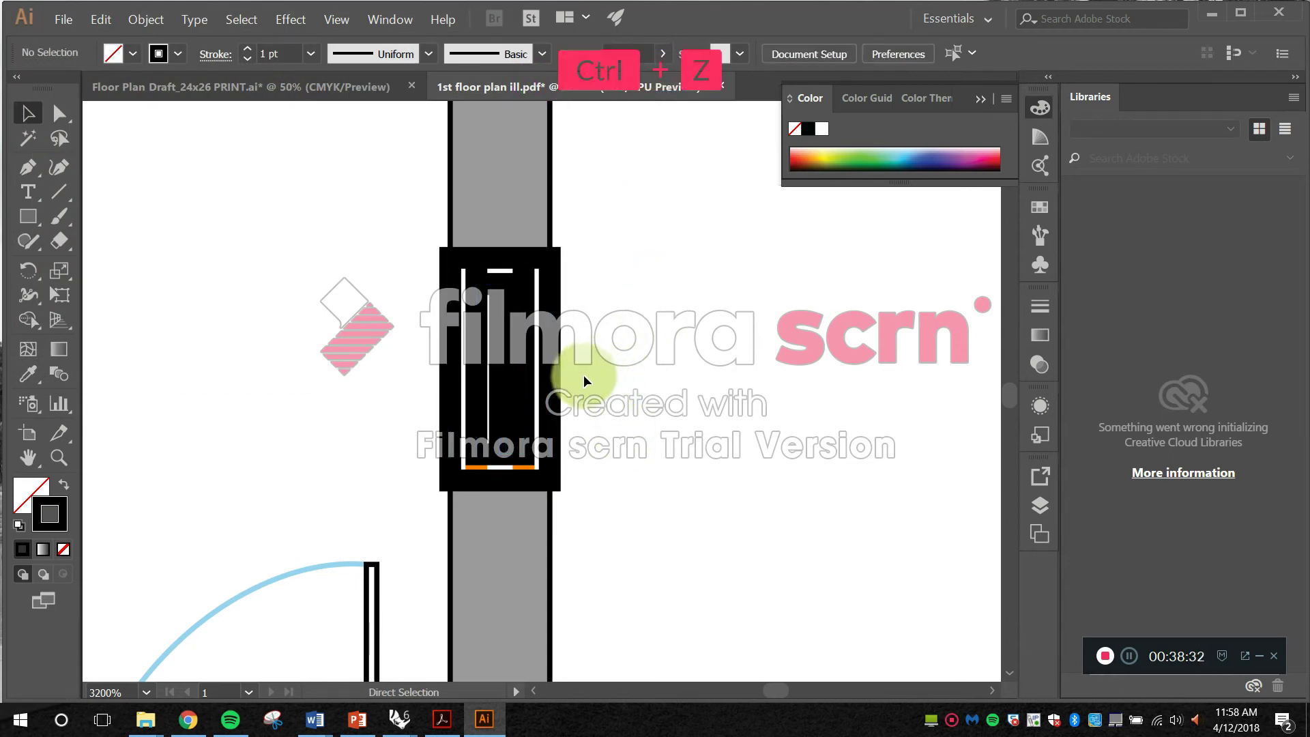
key(ctrl+z)
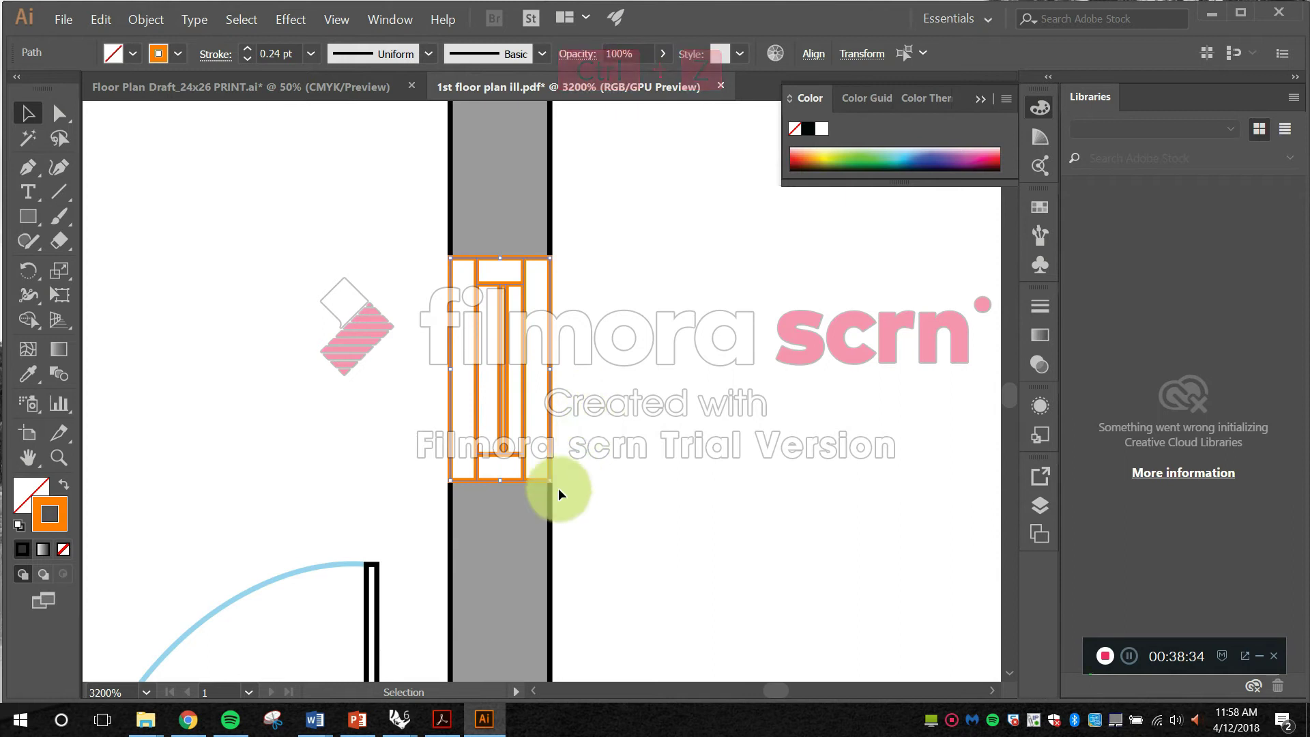
Step: Select the orange paths of the window above the lower-right door and set their stroke weight to 0.25 pt
drag(572, 481, 404, 265)
click(276, 53)
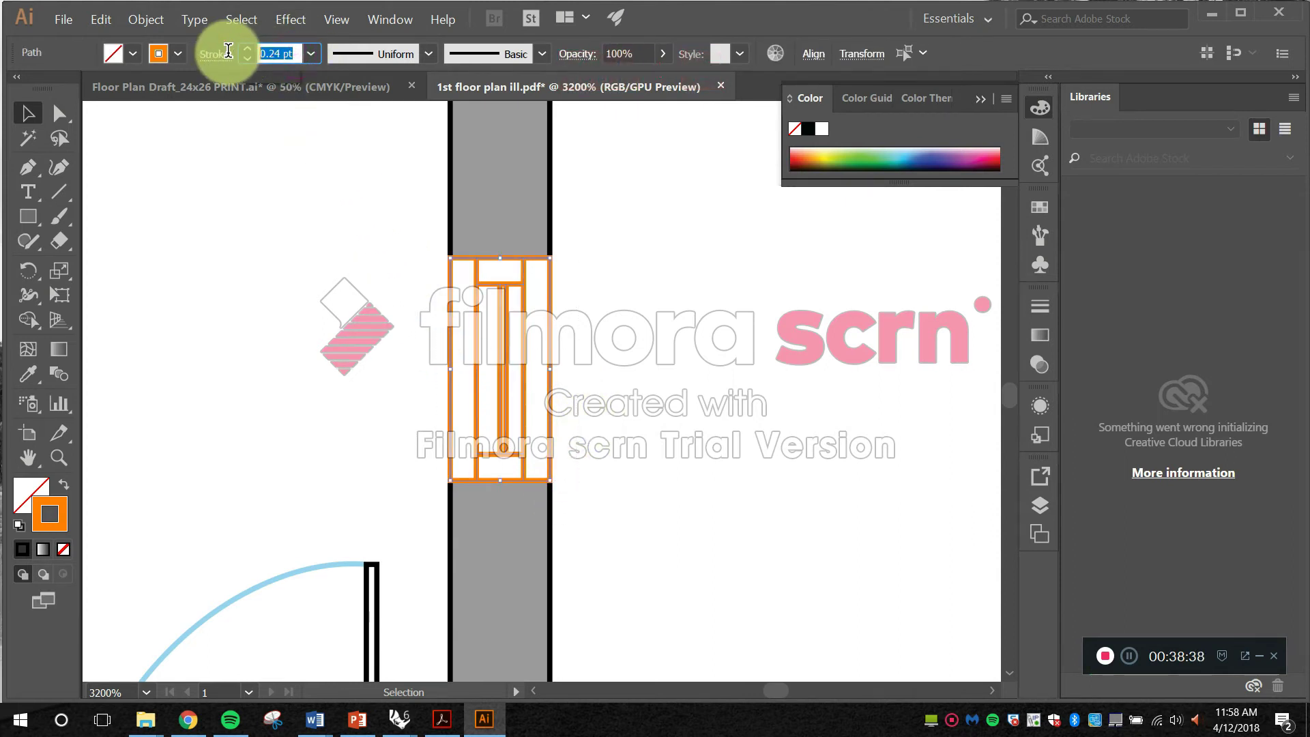
text(.24)
key(BackSpace)
text(5)
key(Return)
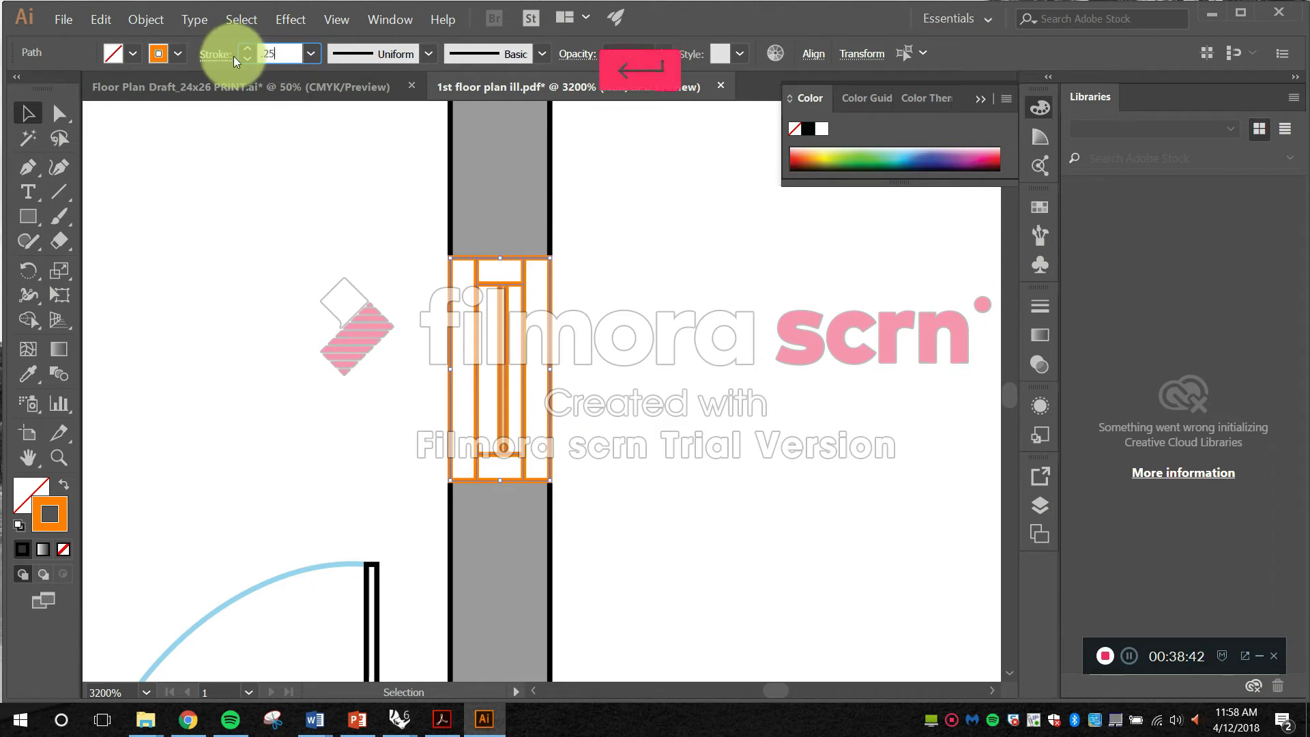
Step: Set the stroke color of the selected window paths to black and deselect them
double_click(66, 510)
drag(54, 287, 19, 333)
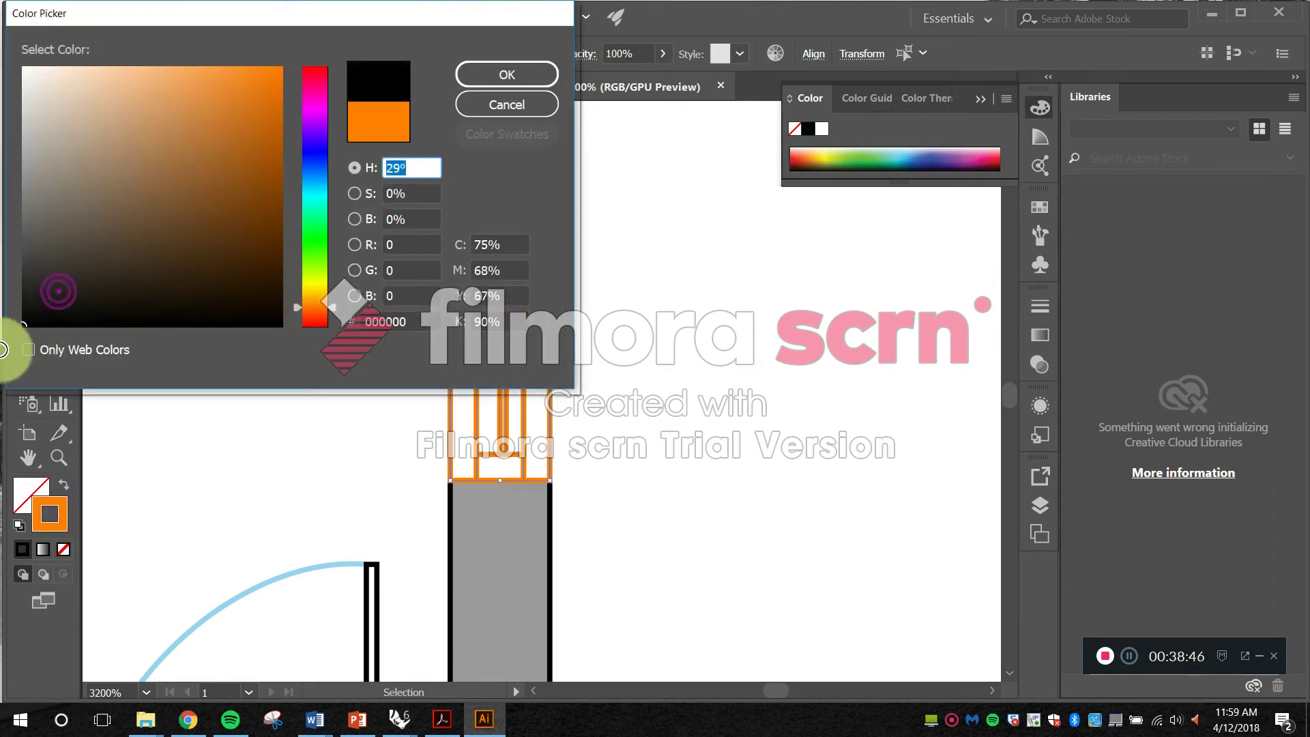
click(493, 67)
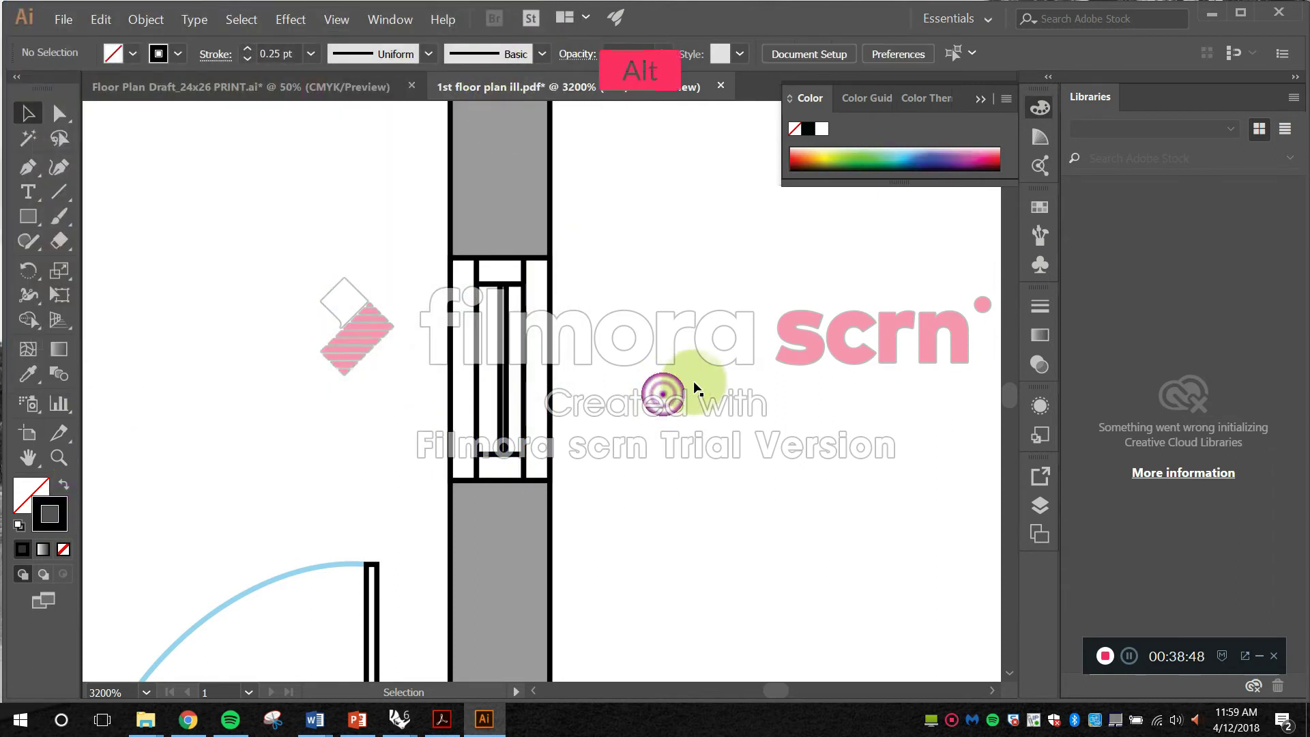
Step: Select the narrow glass pane in the center of the black window and set its stroke weight to 0.15 pt
scroll(727, 377, down, 2)
scroll(730, 372, down, 3)
scroll(679, 380, up, 3)
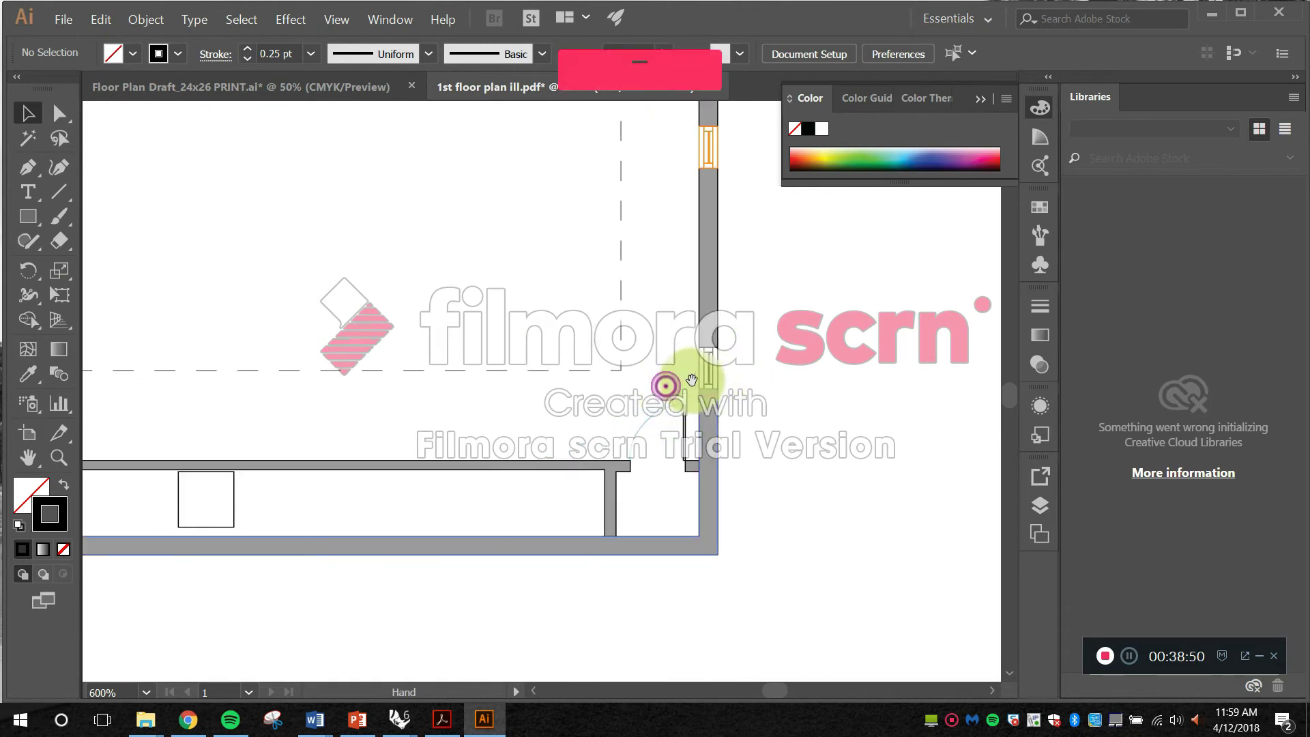
scroll(720, 363, up, 4)
scroll(656, 366, down, 1)
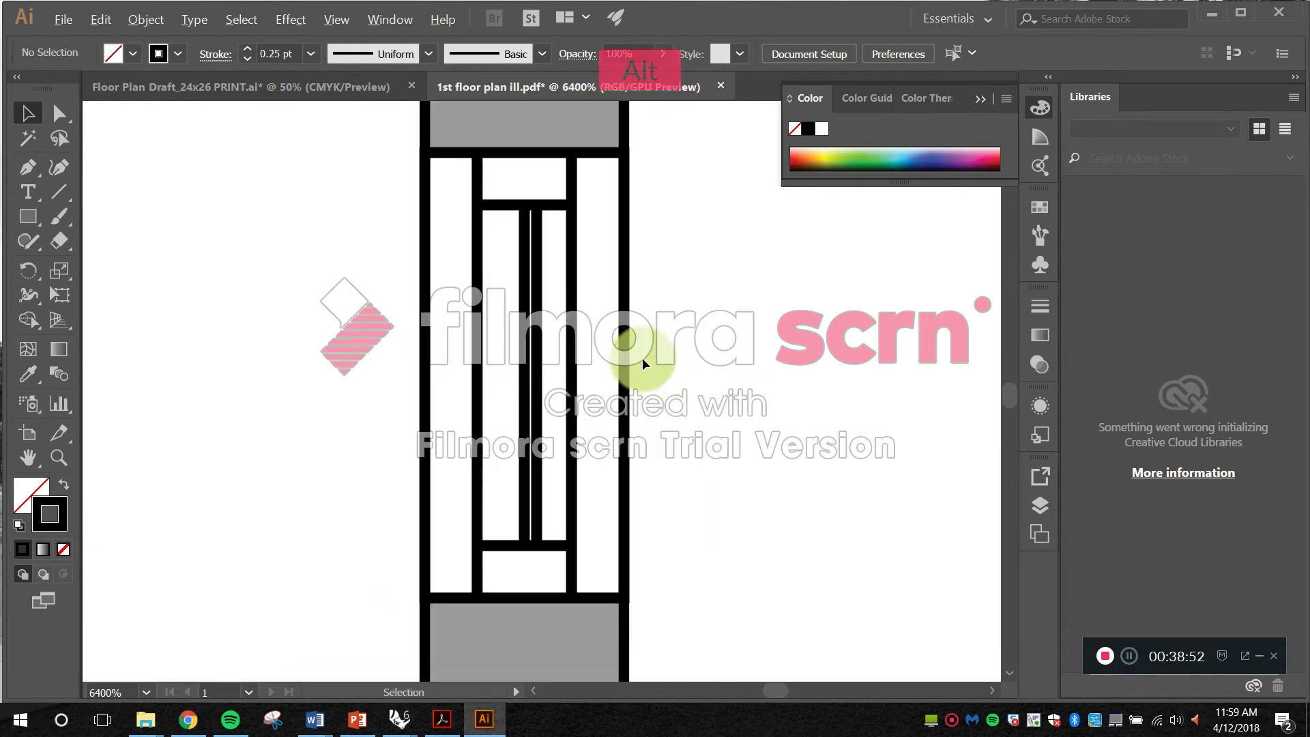
click(529, 351)
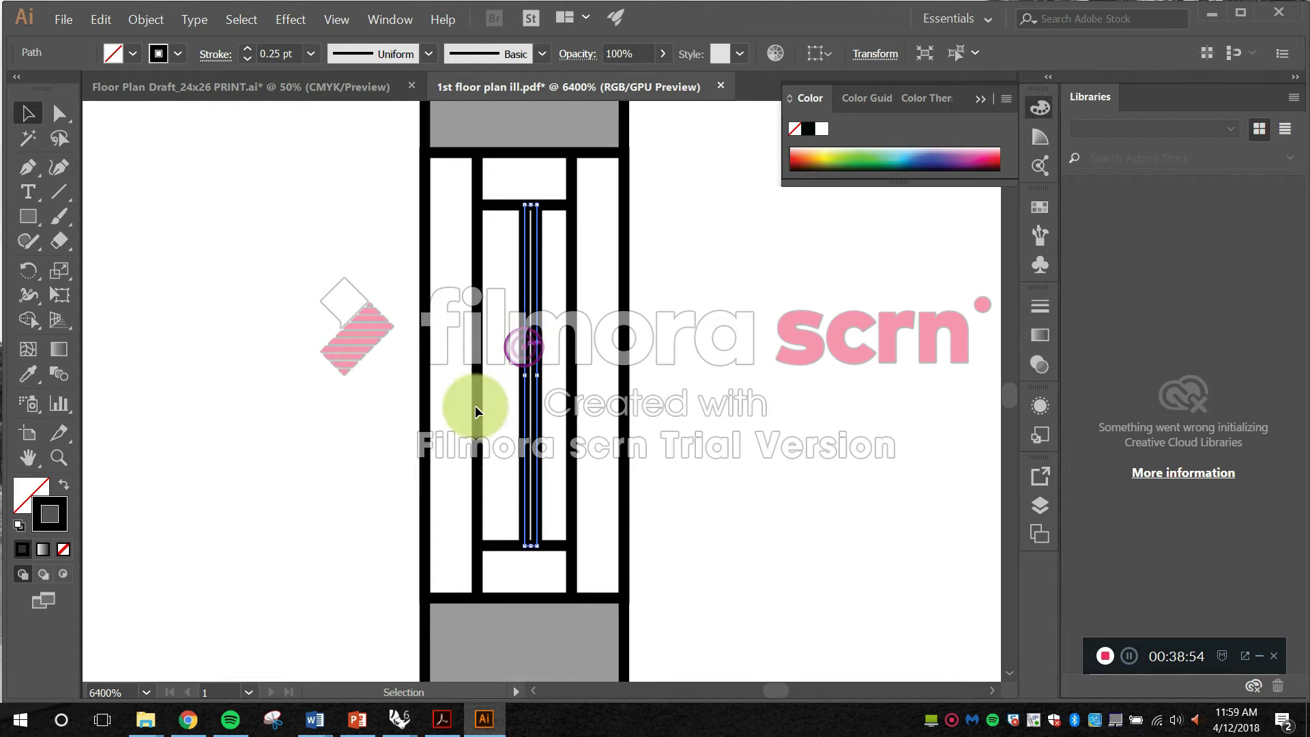
click(294, 53)
key(BackSpace)
text(.15)
key(Return)
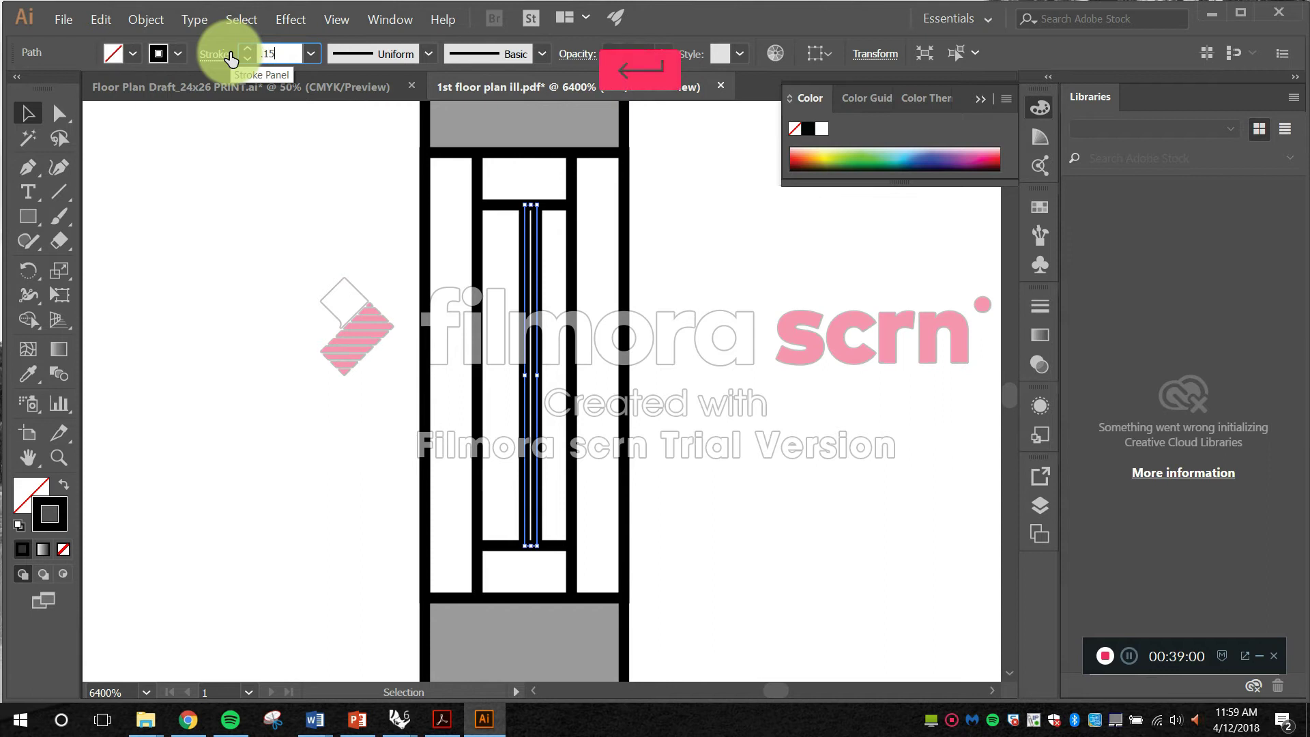
Step: Fill the selected glass pane with a pale blue-gray
double_click(43, 482)
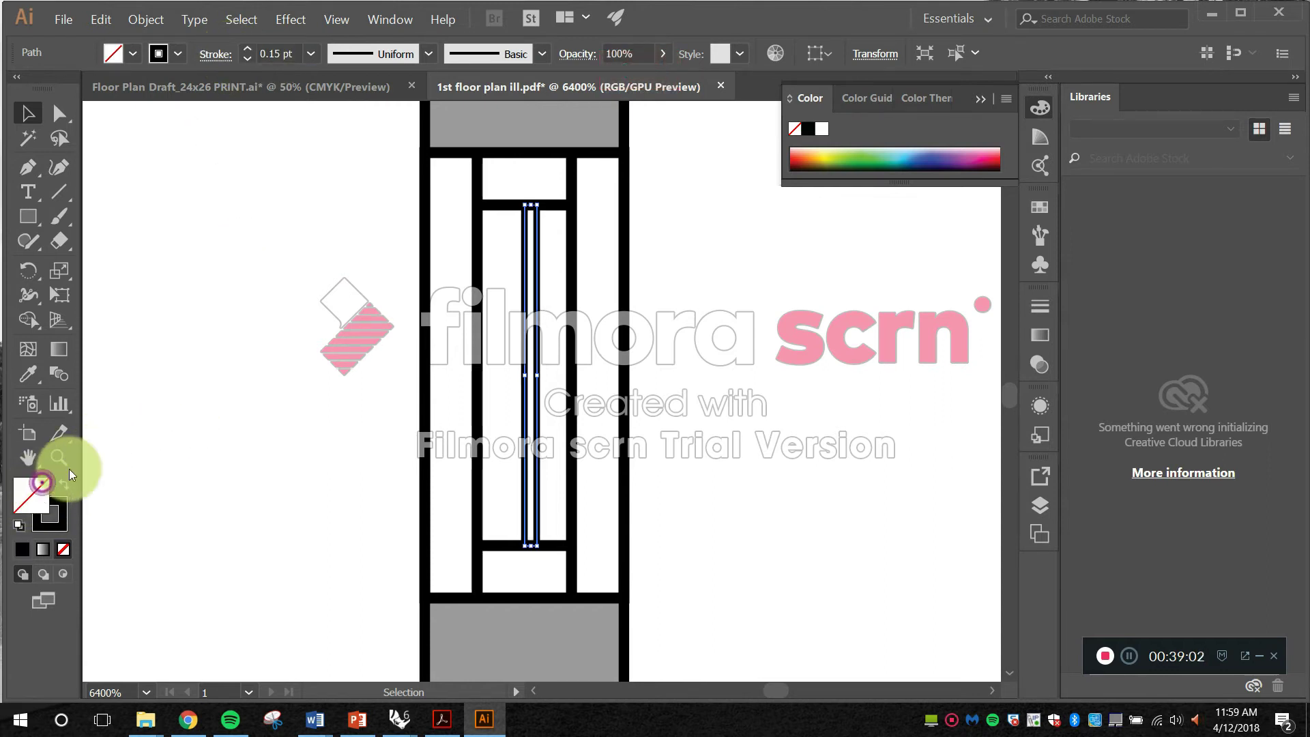
click(332, 198)
drag(57, 71, 39, 113)
click(492, 74)
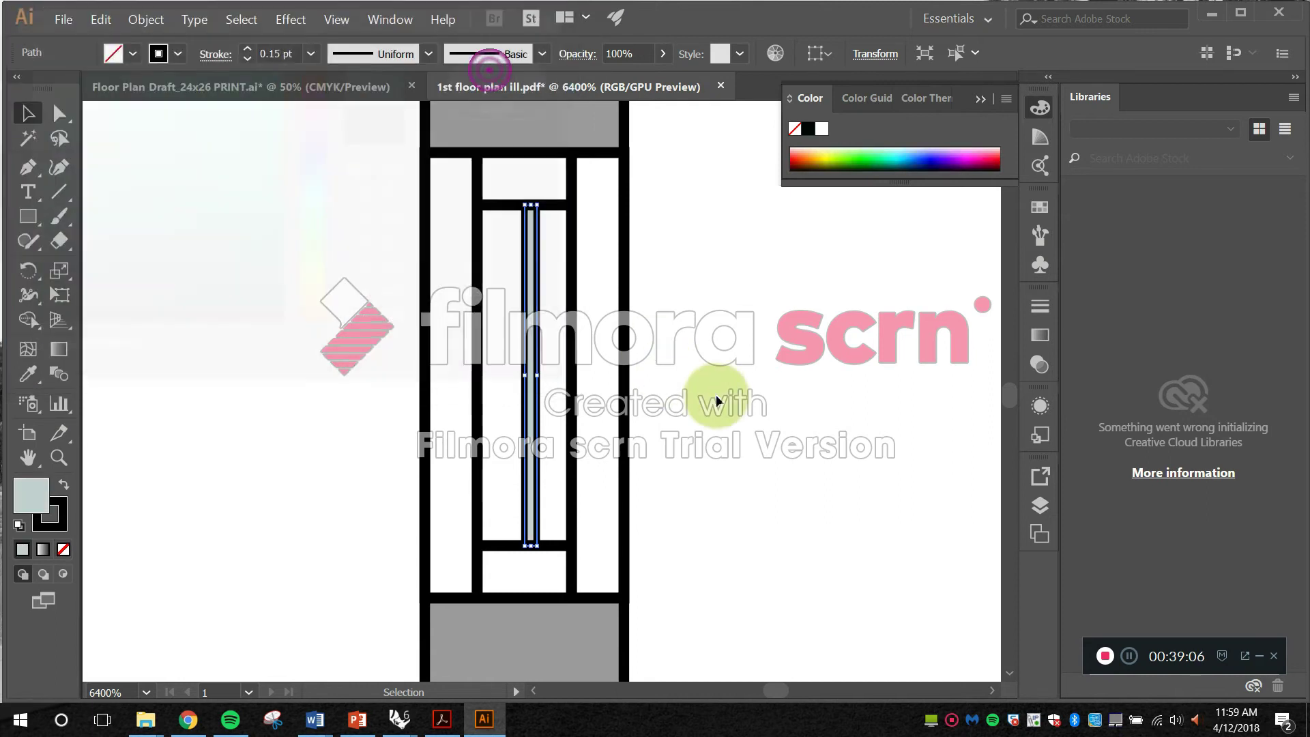
Step: Deselect the glass pane and inspect the restyled window and the orange window above it in the right-hand wall
click(726, 375)
scroll(723, 371, down, 1)
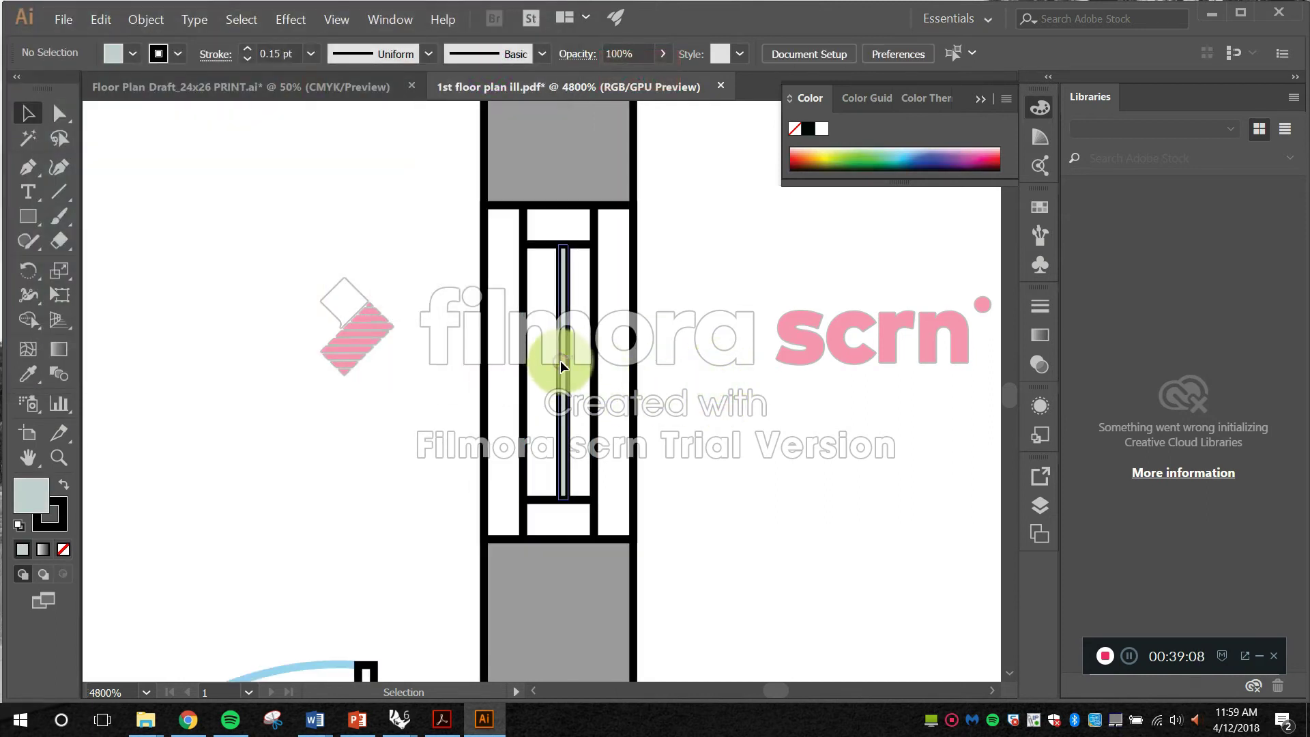
click(560, 361)
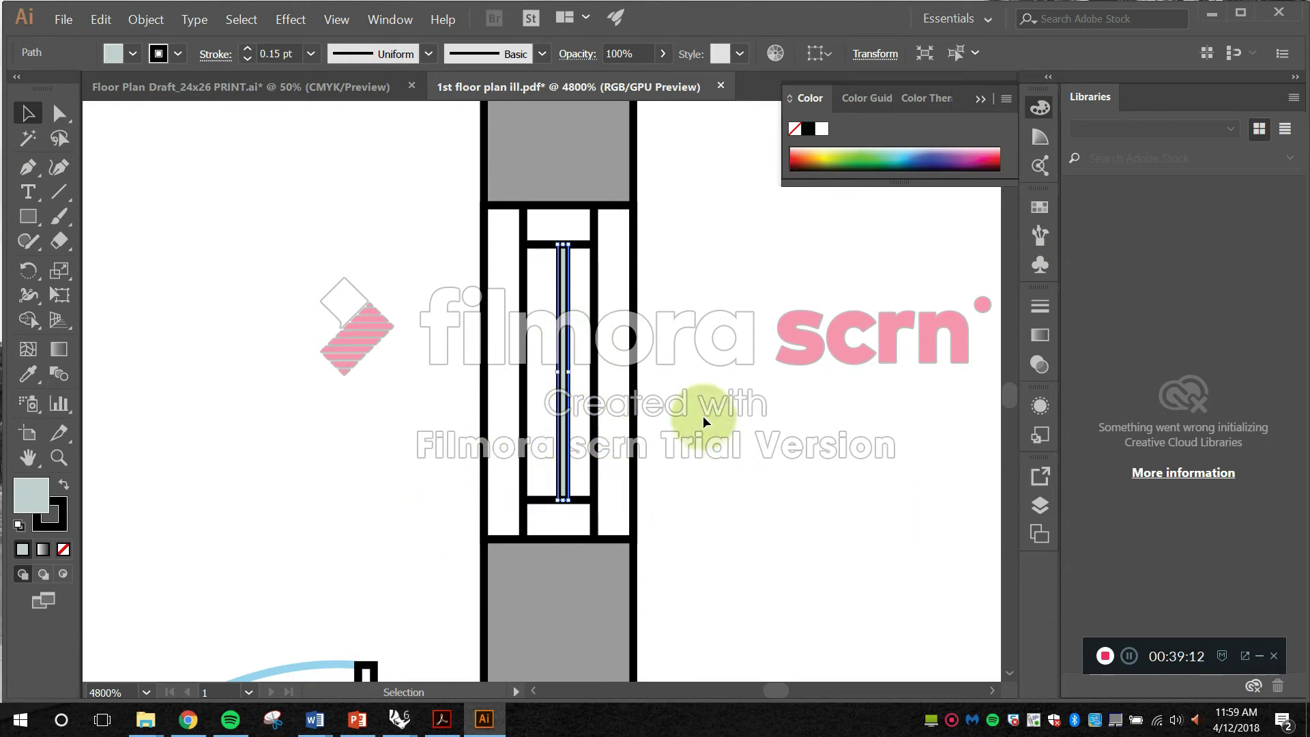
click(632, 449)
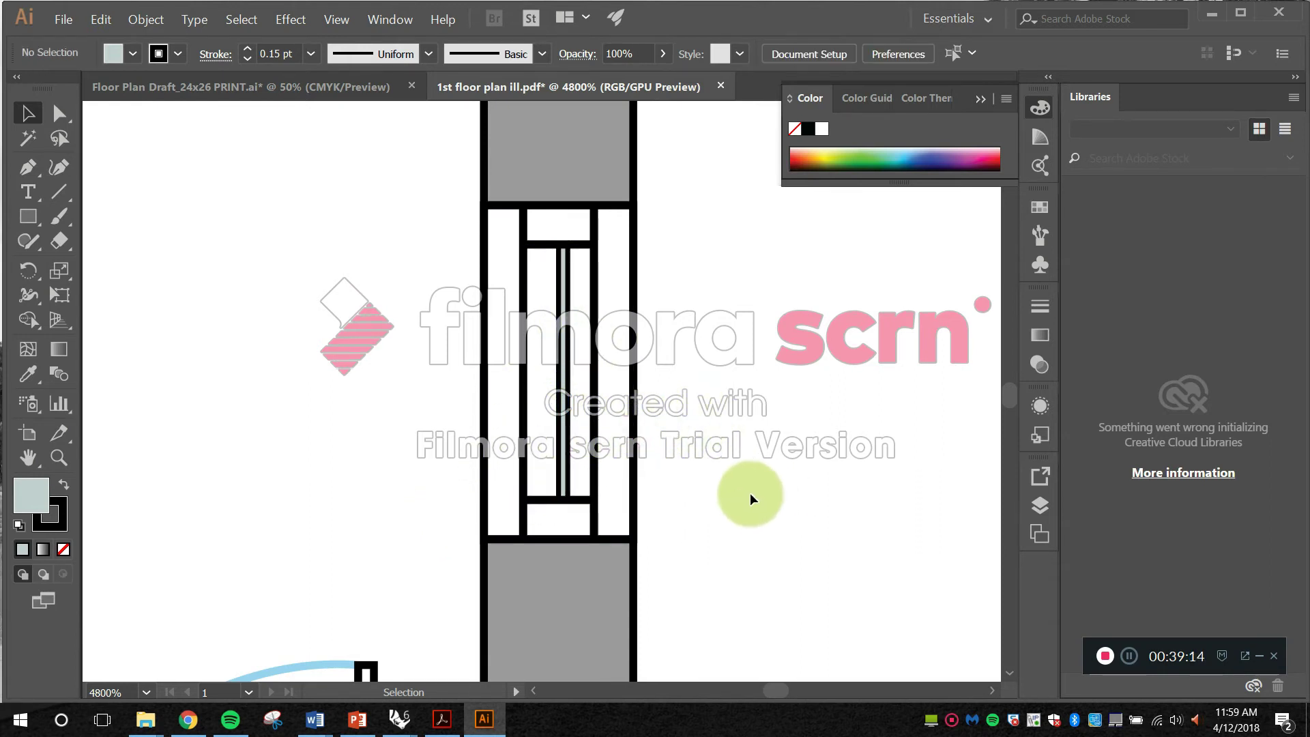
key(alt)
scroll(694, 417, down, 5)
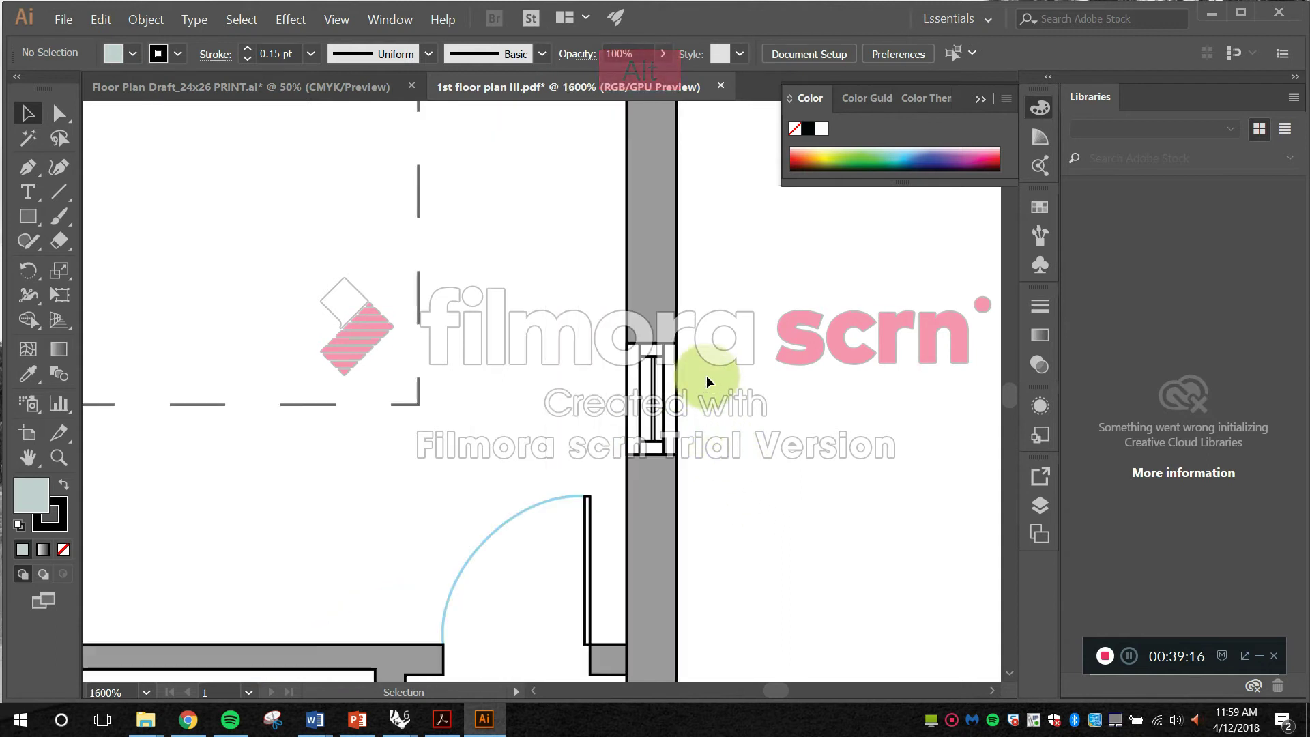
scroll(625, 322, up, 3)
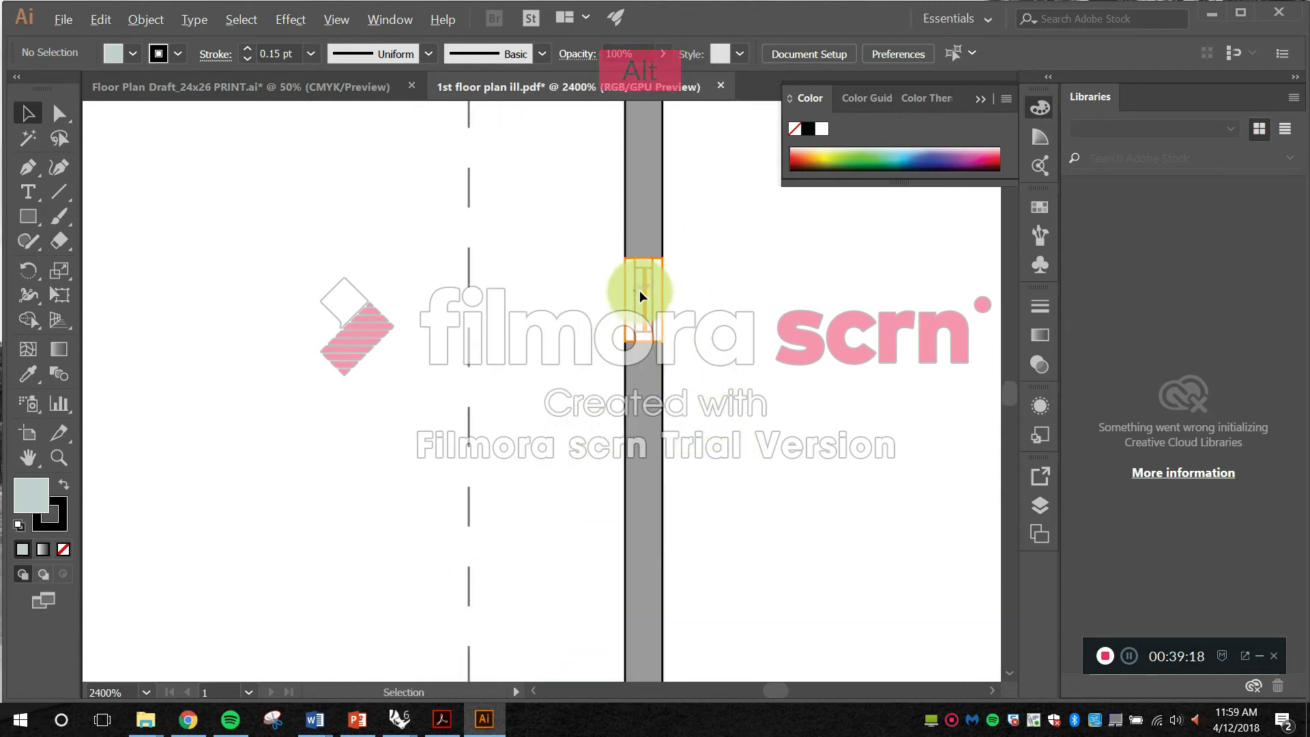
click(685, 301)
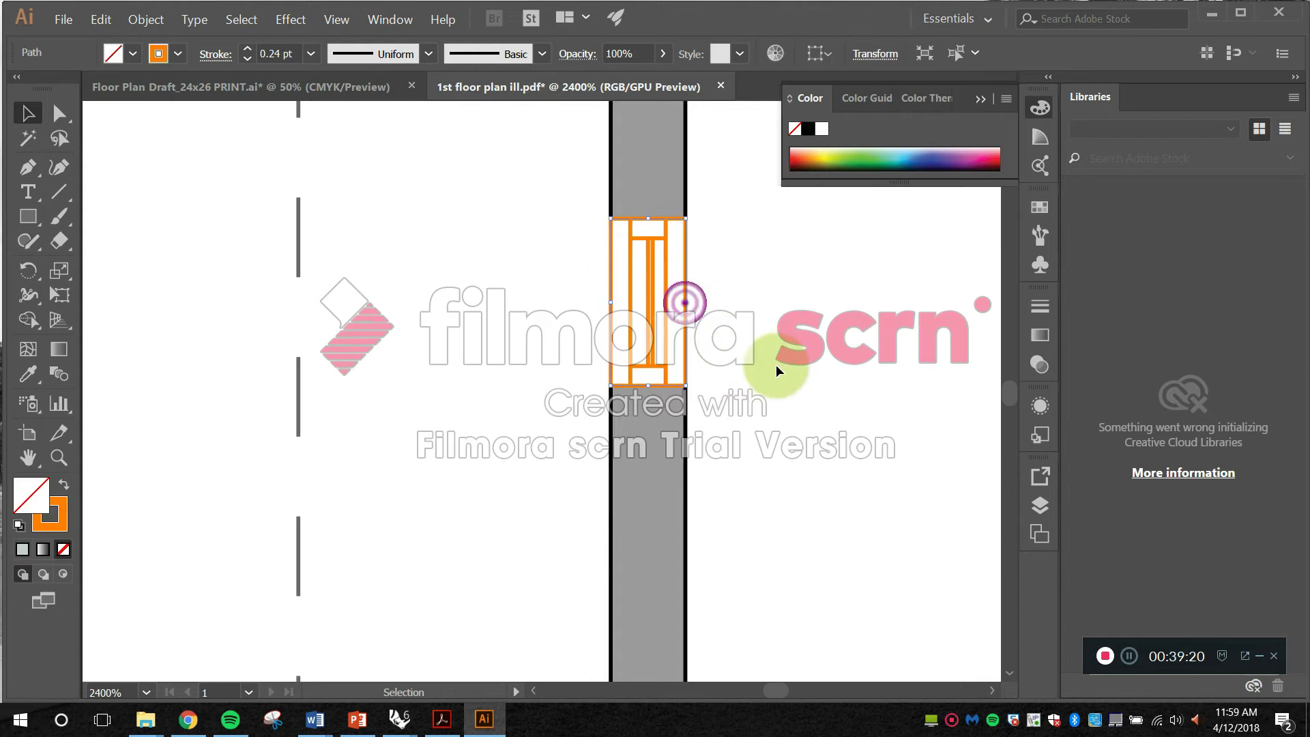
click(776, 365)
Step: Select the light-blue swing arc of the lower-right door and all other paths with the same fill and stroke
scroll(771, 379, down, 7)
key(space)
drag(562, 326, 531, 342)
scroll(498, 500, up, 2)
key(space)
drag(589, 423, 474, 483)
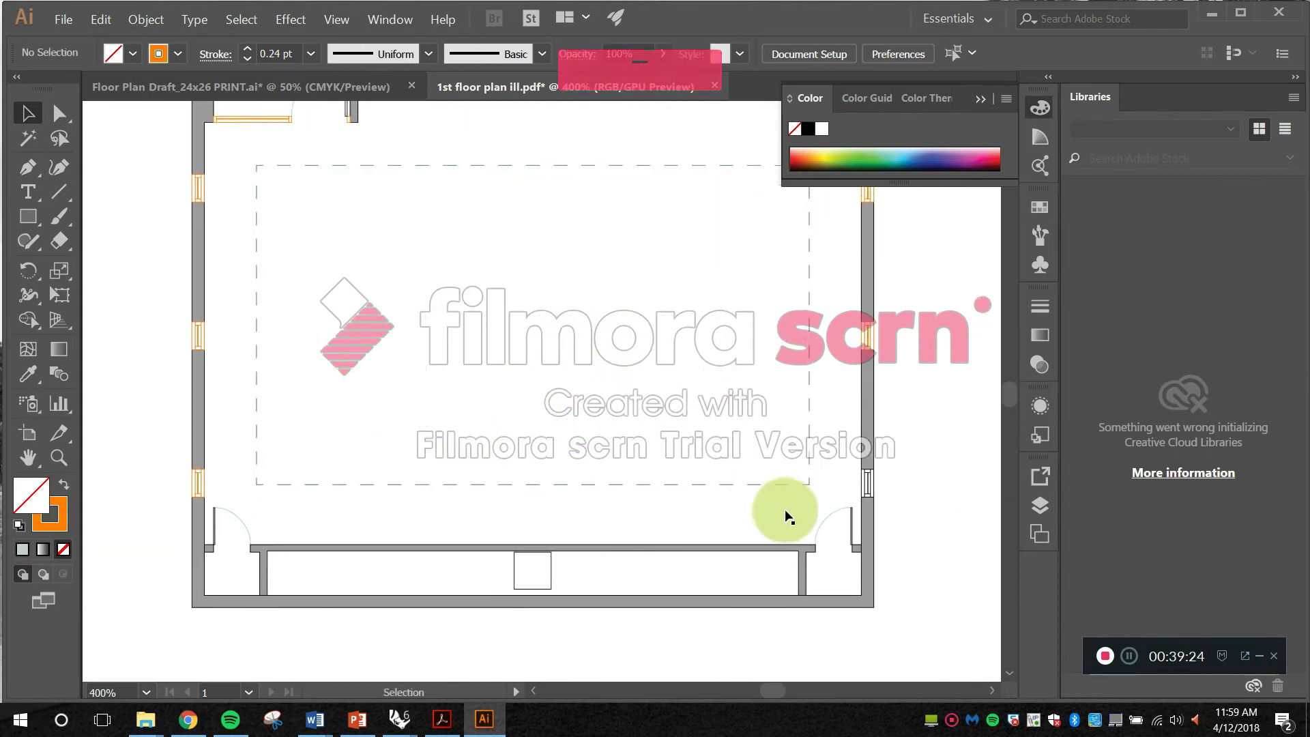
click(826, 516)
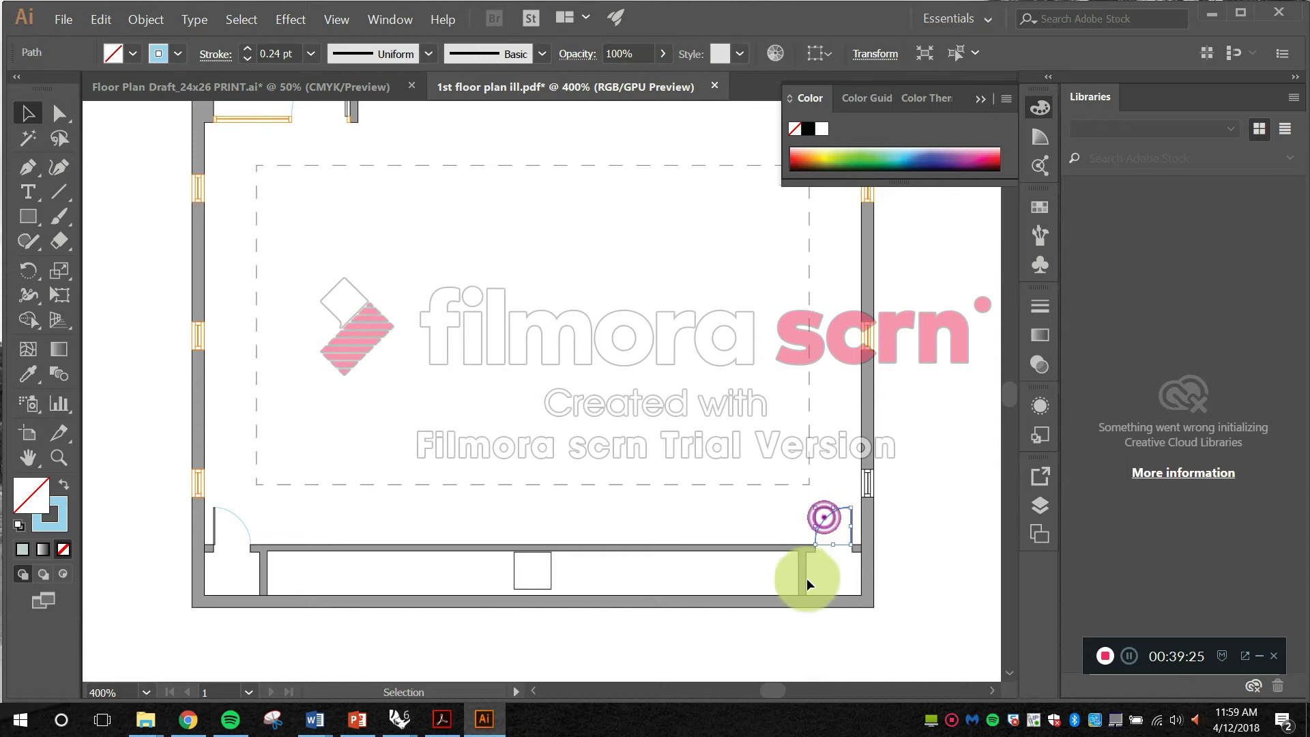
click(239, 20)
mouse_move(310, 163)
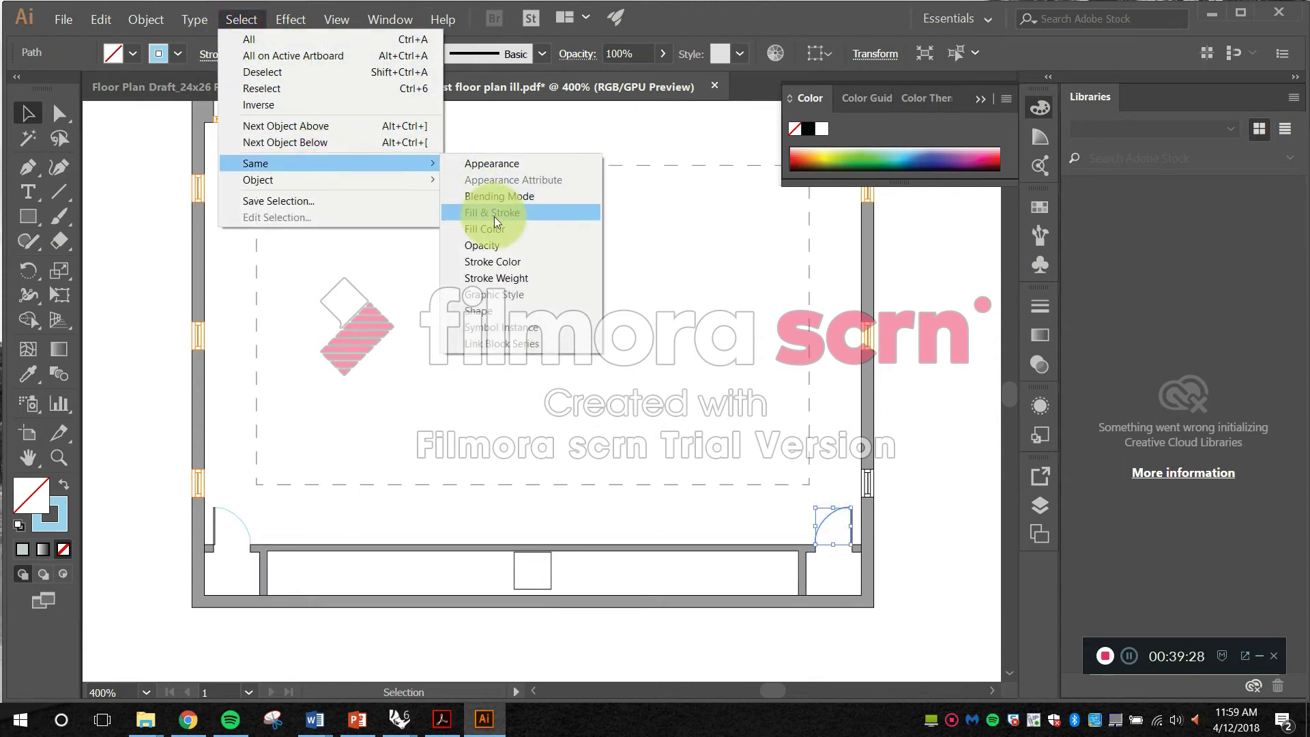
click(495, 214)
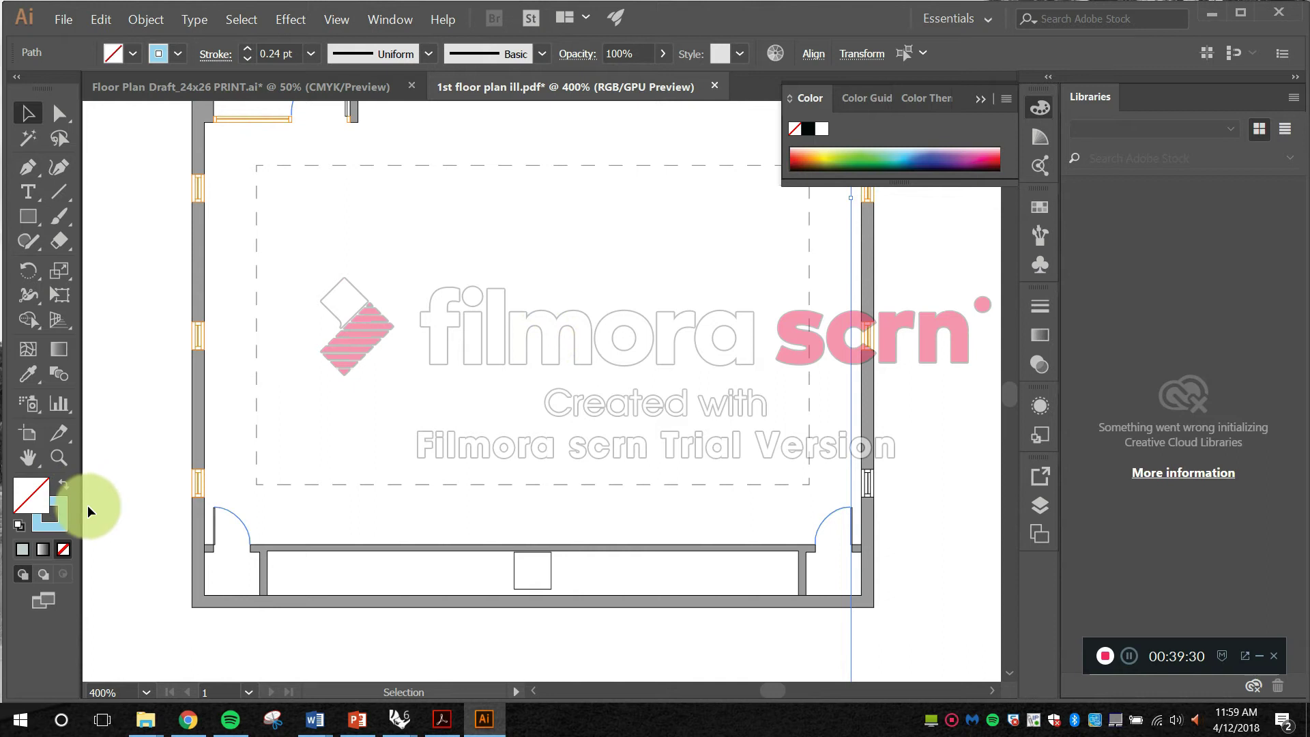
Step: Turn the selected door swing arcs into dashed lines with a 3 pt dash and a 4 pt gap
click(212, 57)
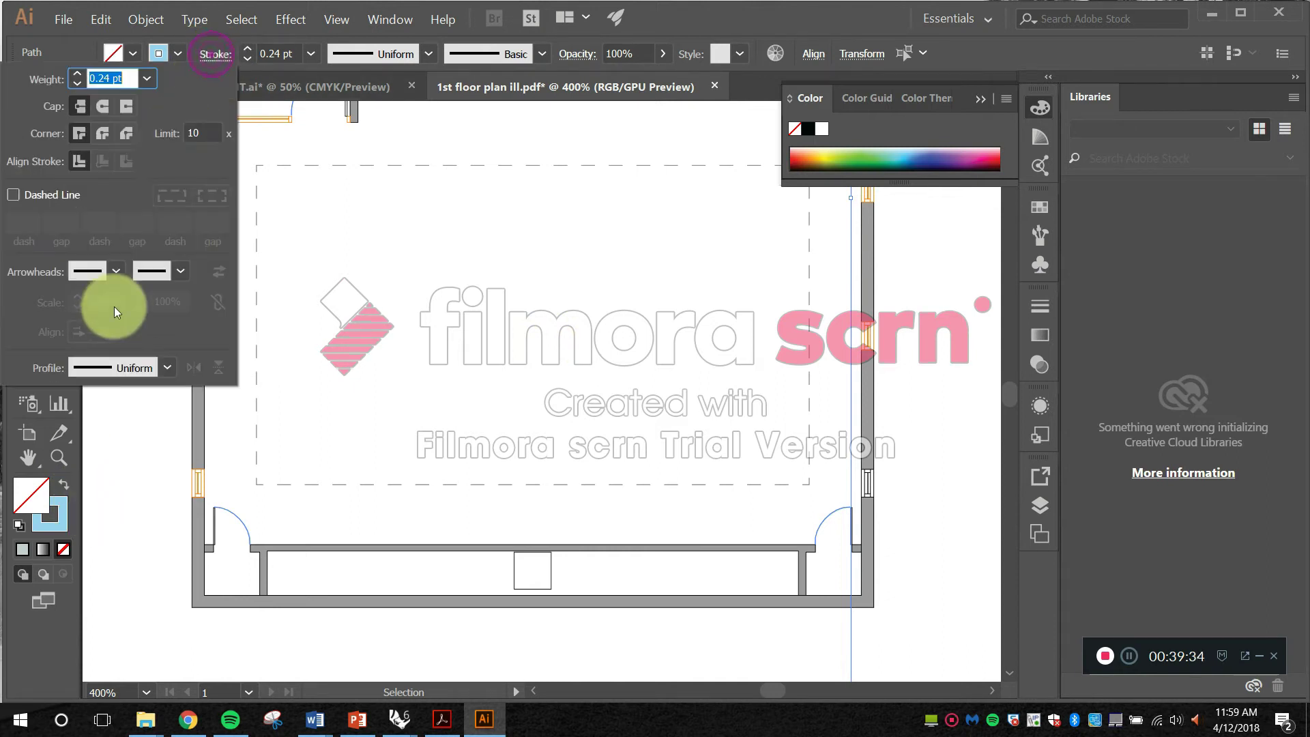
click(45, 202)
click(34, 225)
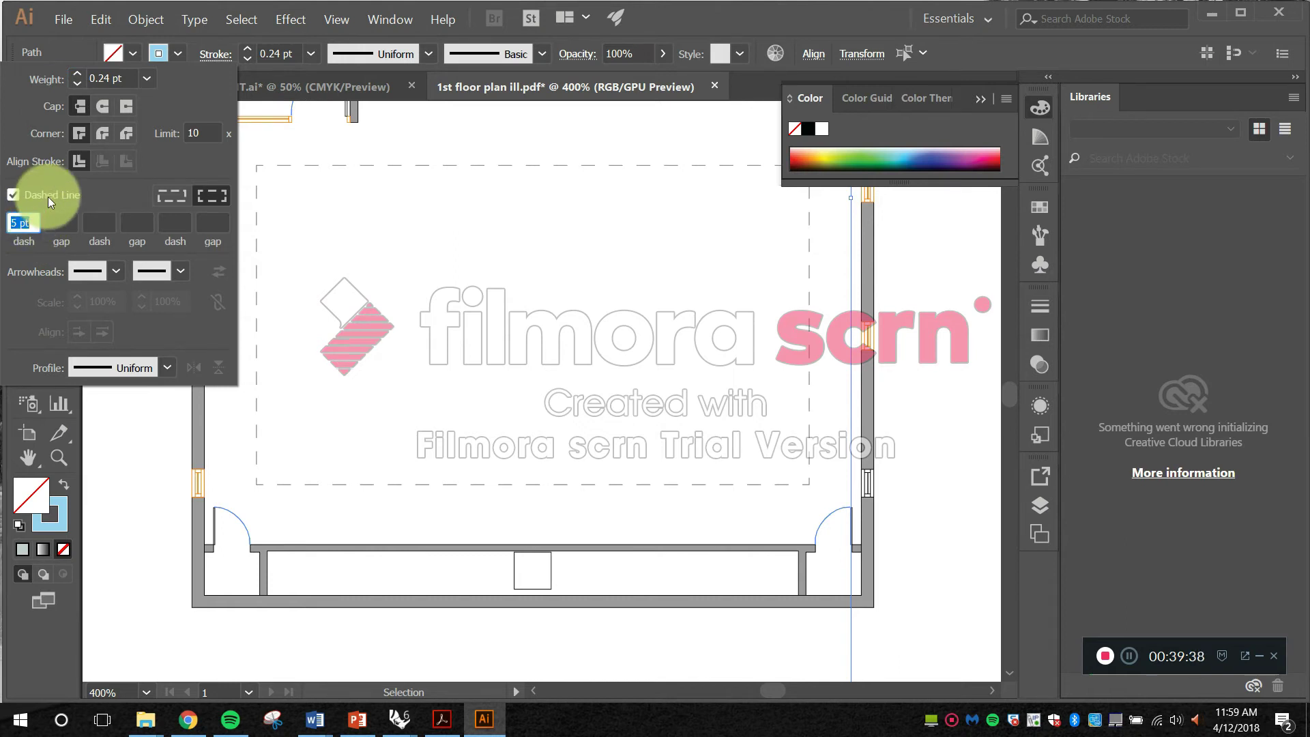
text(5)
key(BackSpace)
text(3)
key(Tab)
text(4)
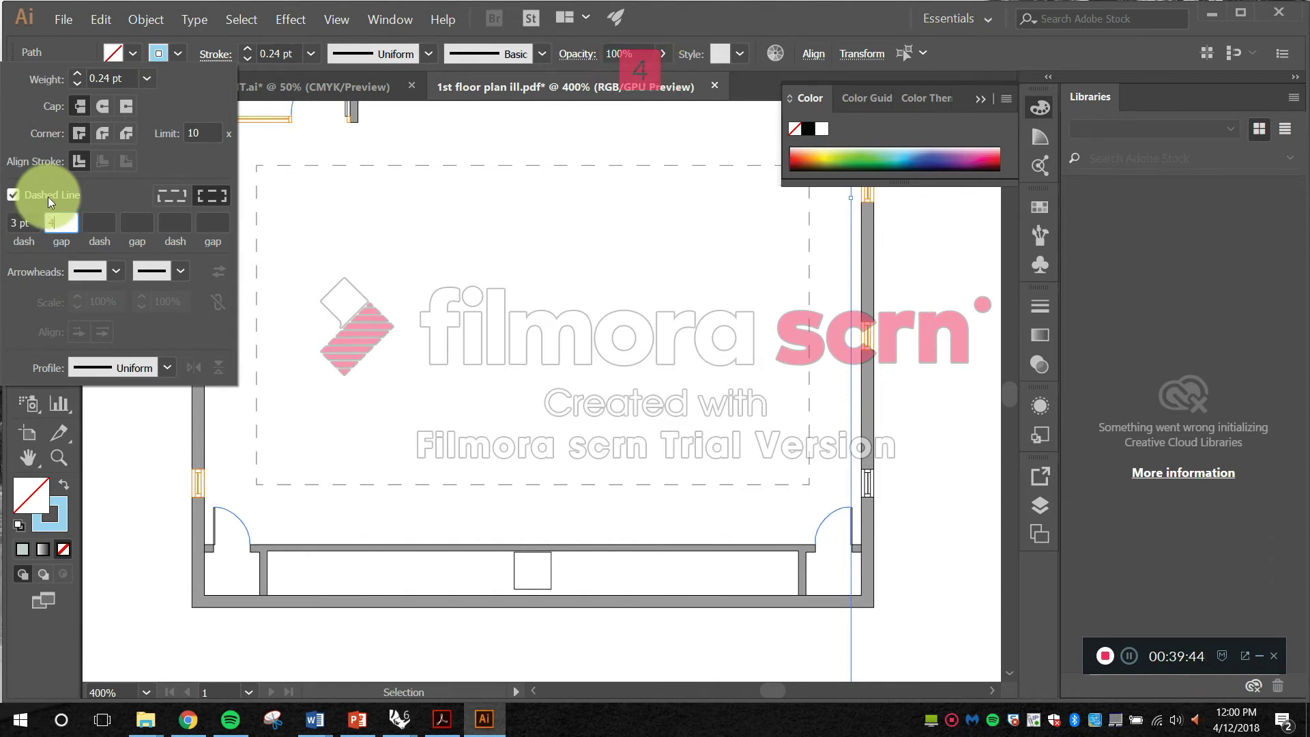
key(shift+Return)
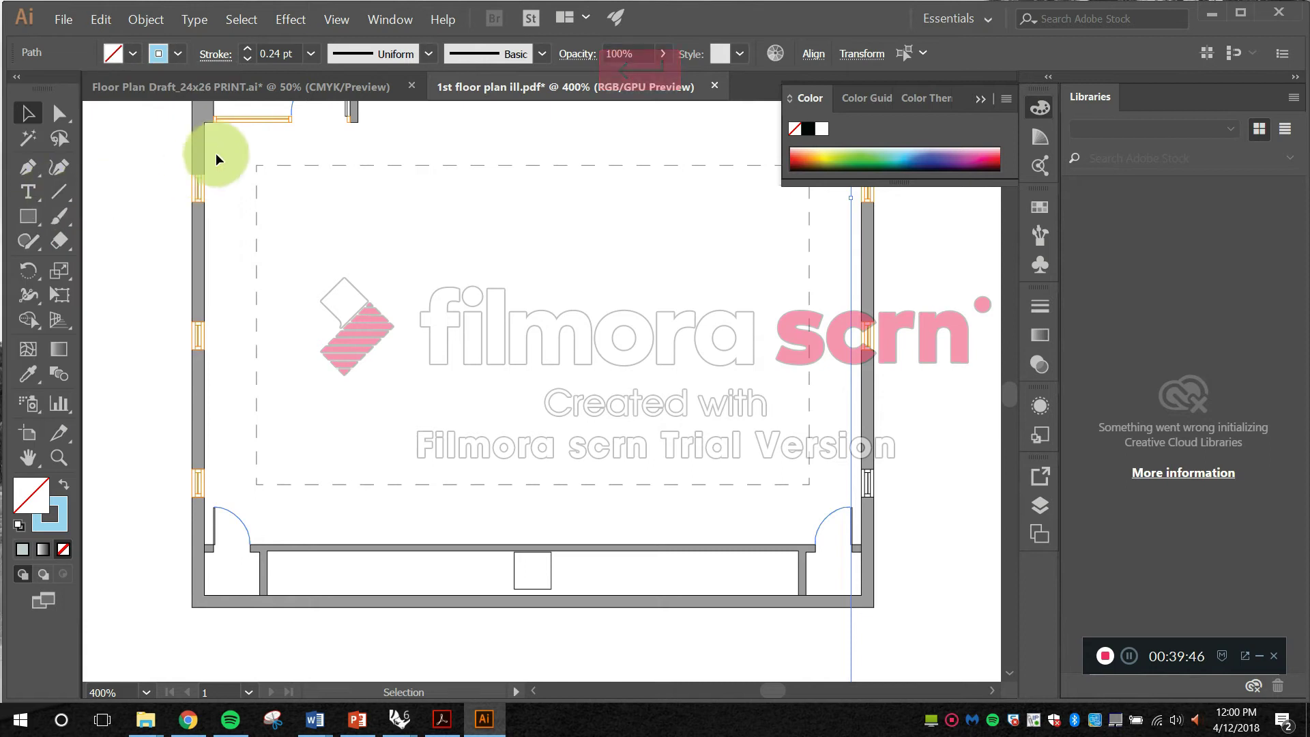
Step: Deselect the arcs and examine the dash pattern on the lower-left door's swing arc
click(403, 368)
scroll(256, 535, up, 1)
key(space)
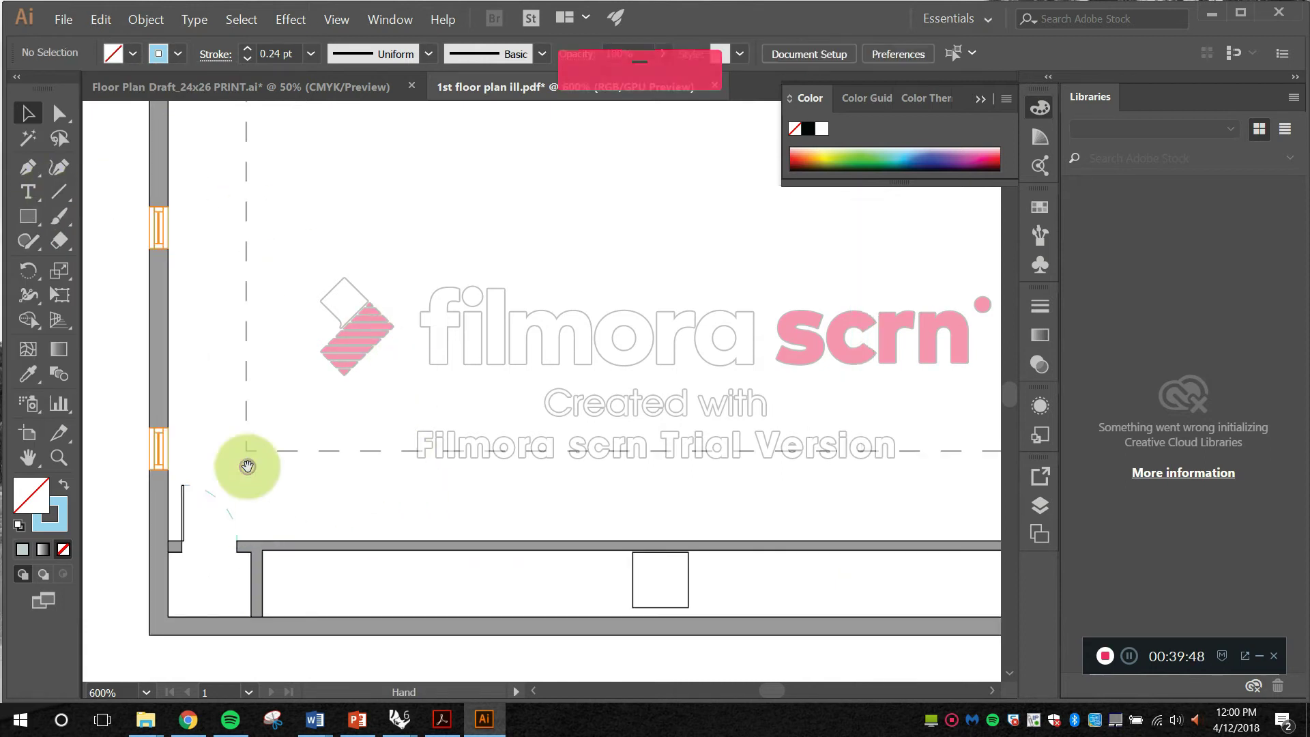
drag(247, 466, 221, 344)
scroll(196, 387, up, 1)
key(space)
drag(199, 386, 305, 381)
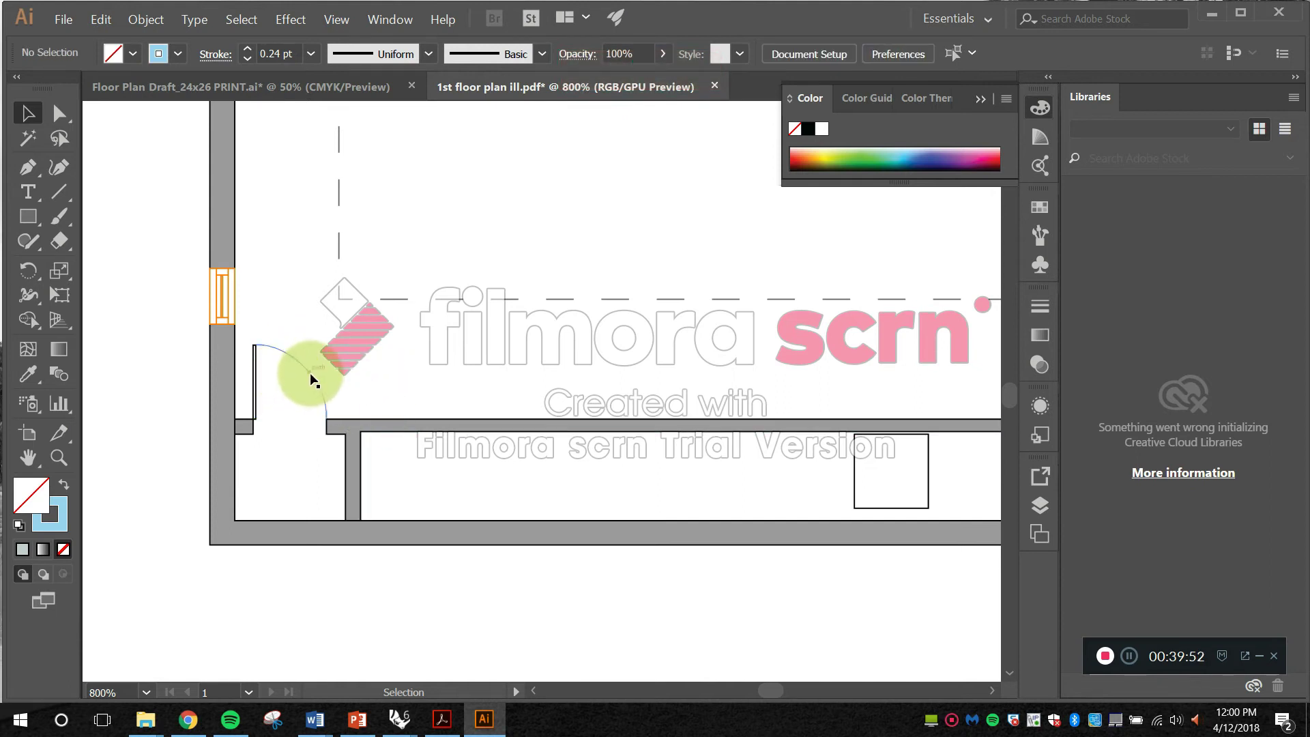
scroll(317, 391, up, 1)
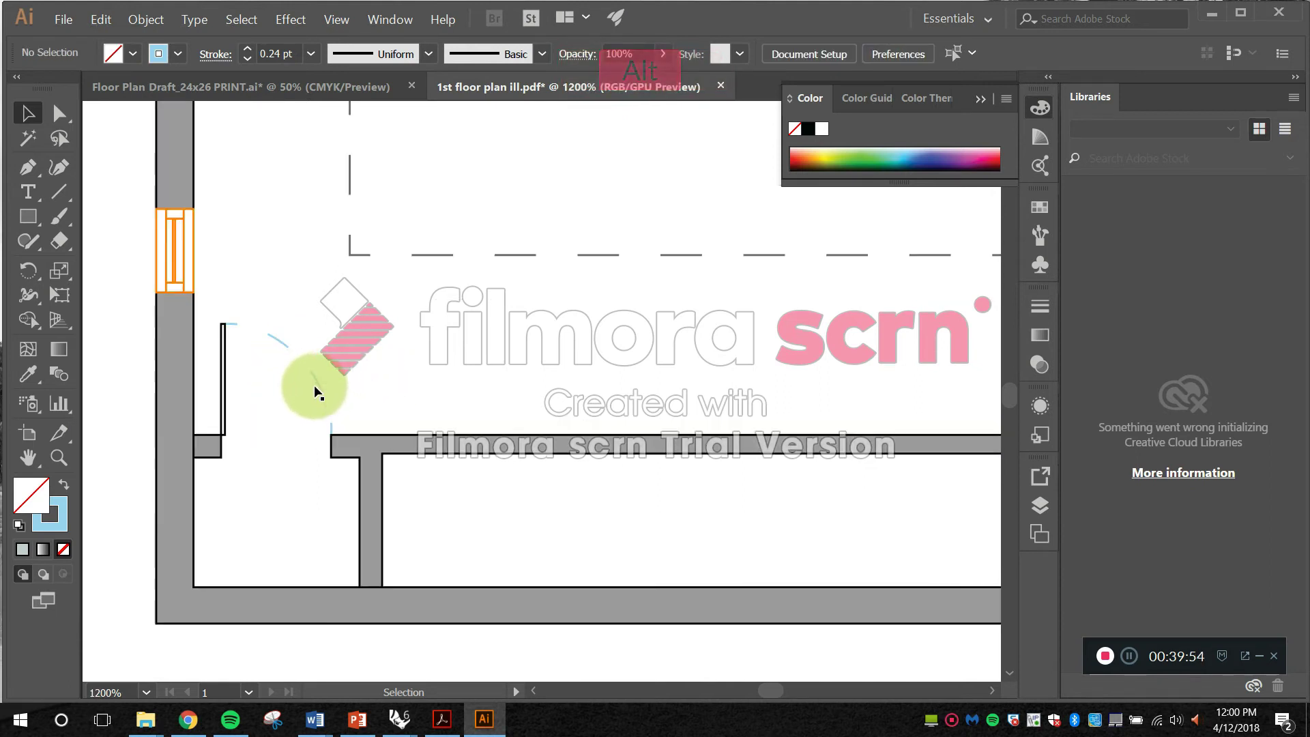
drag(287, 358, 438, 370)
Step: Reselect all light-blue door swing arcs by matching fill and stroke, and set their stroke color to black
click(467, 370)
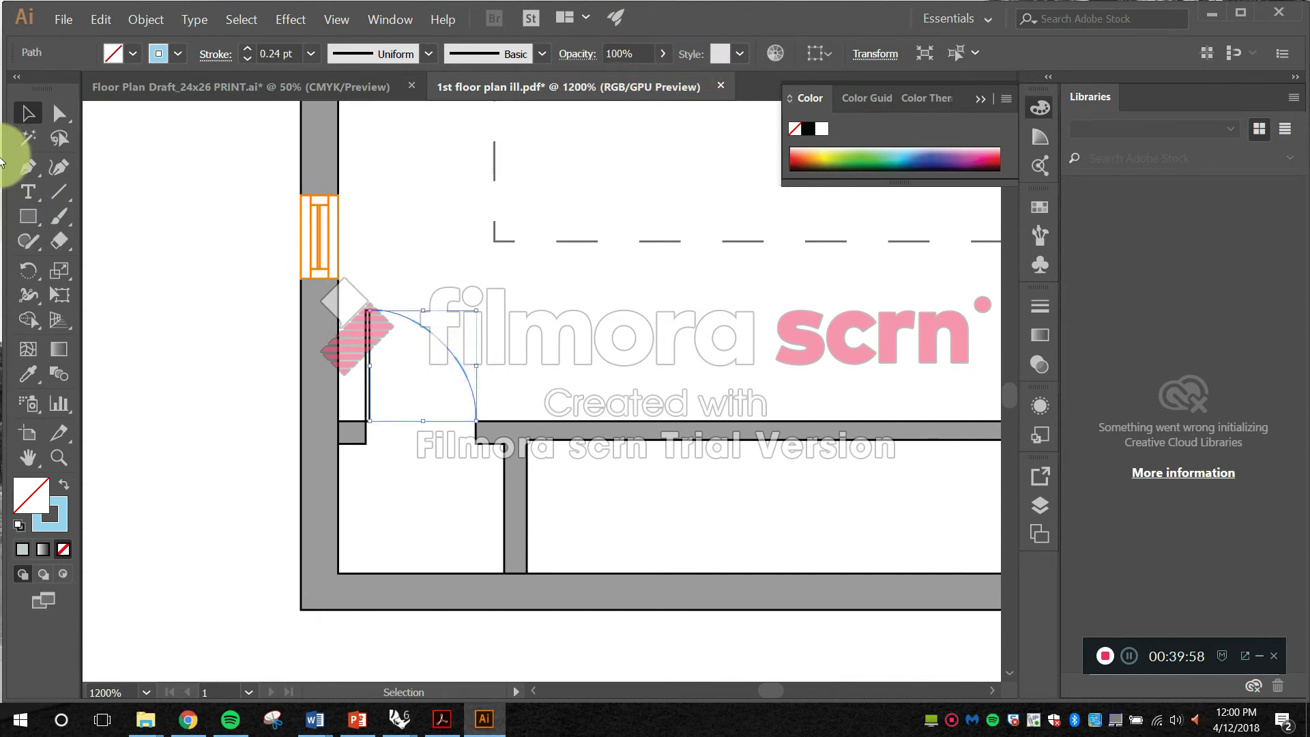
click(241, 20)
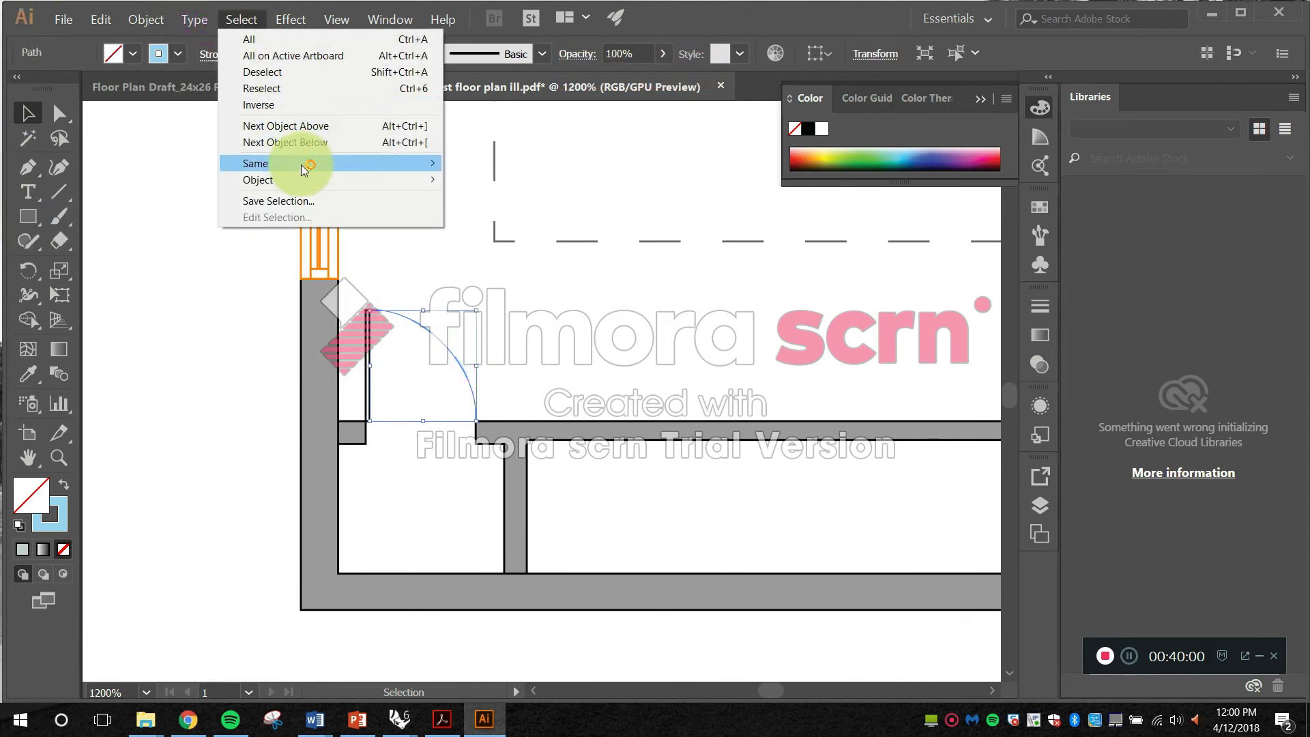
mouse_move(307, 164)
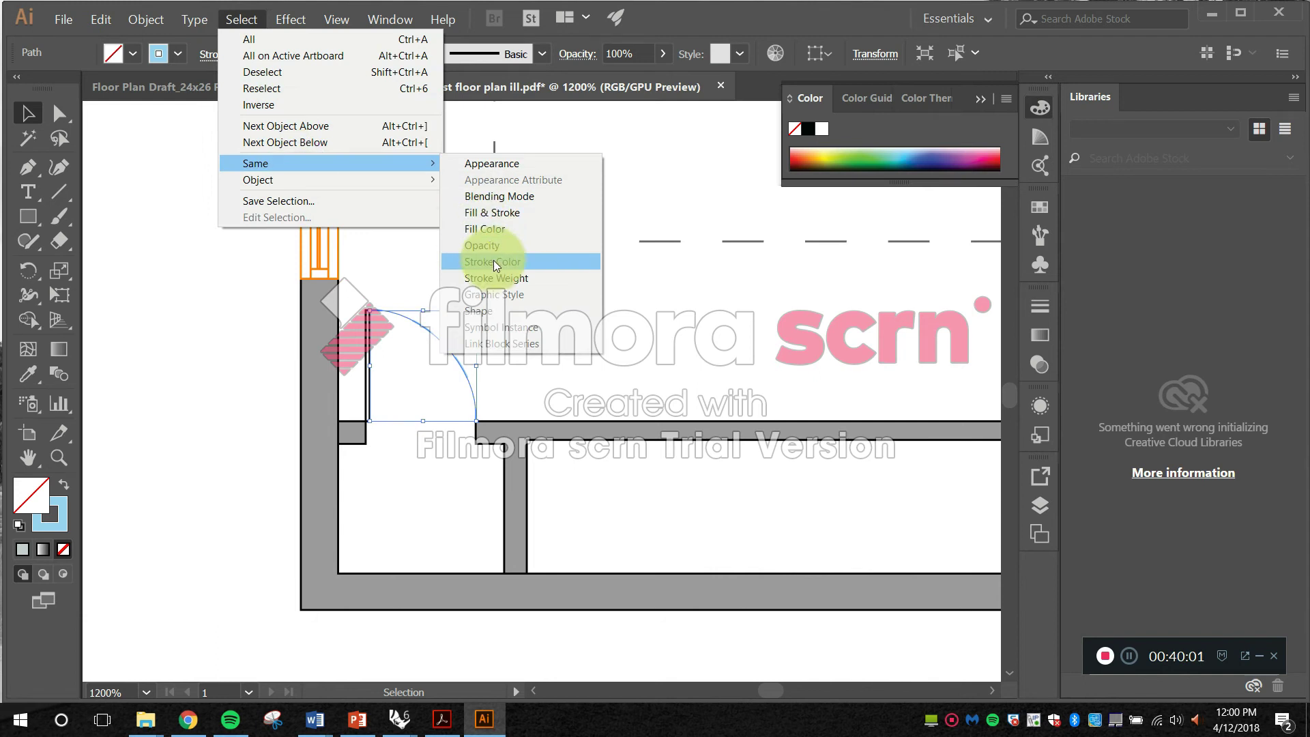
click(495, 213)
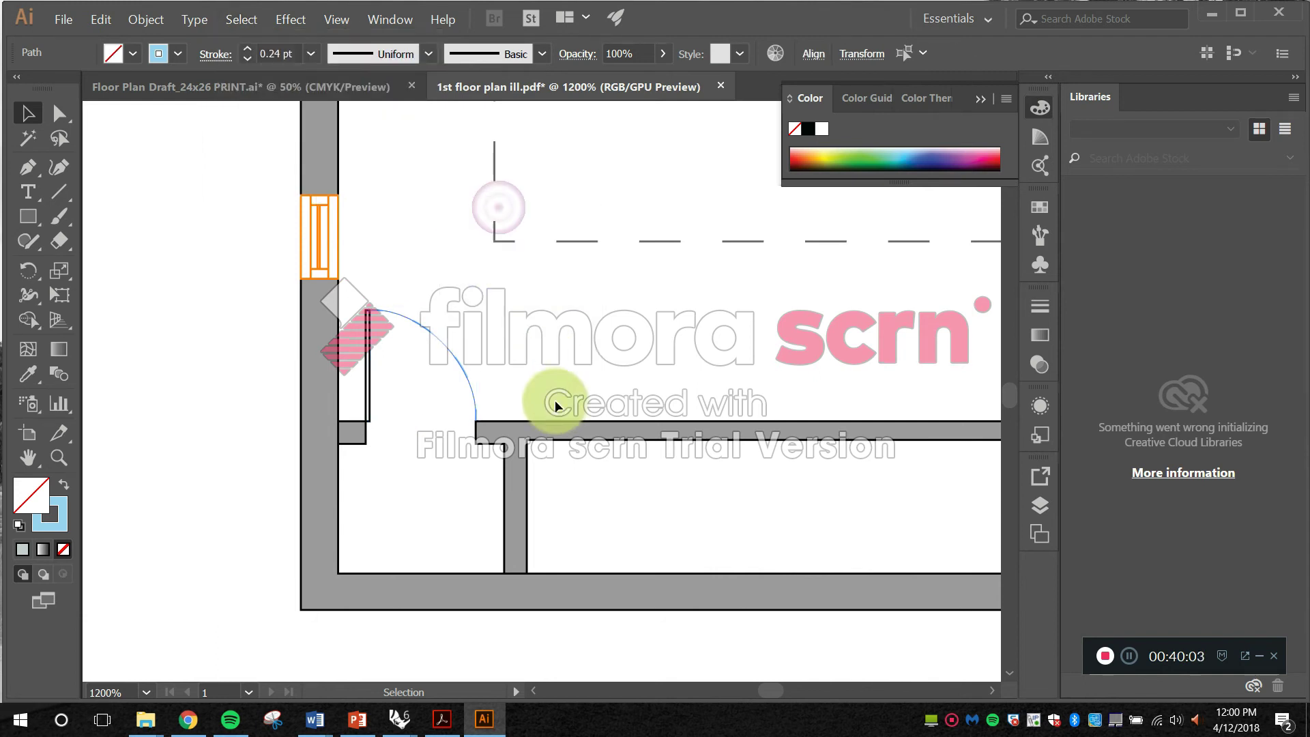
double_click(63, 502)
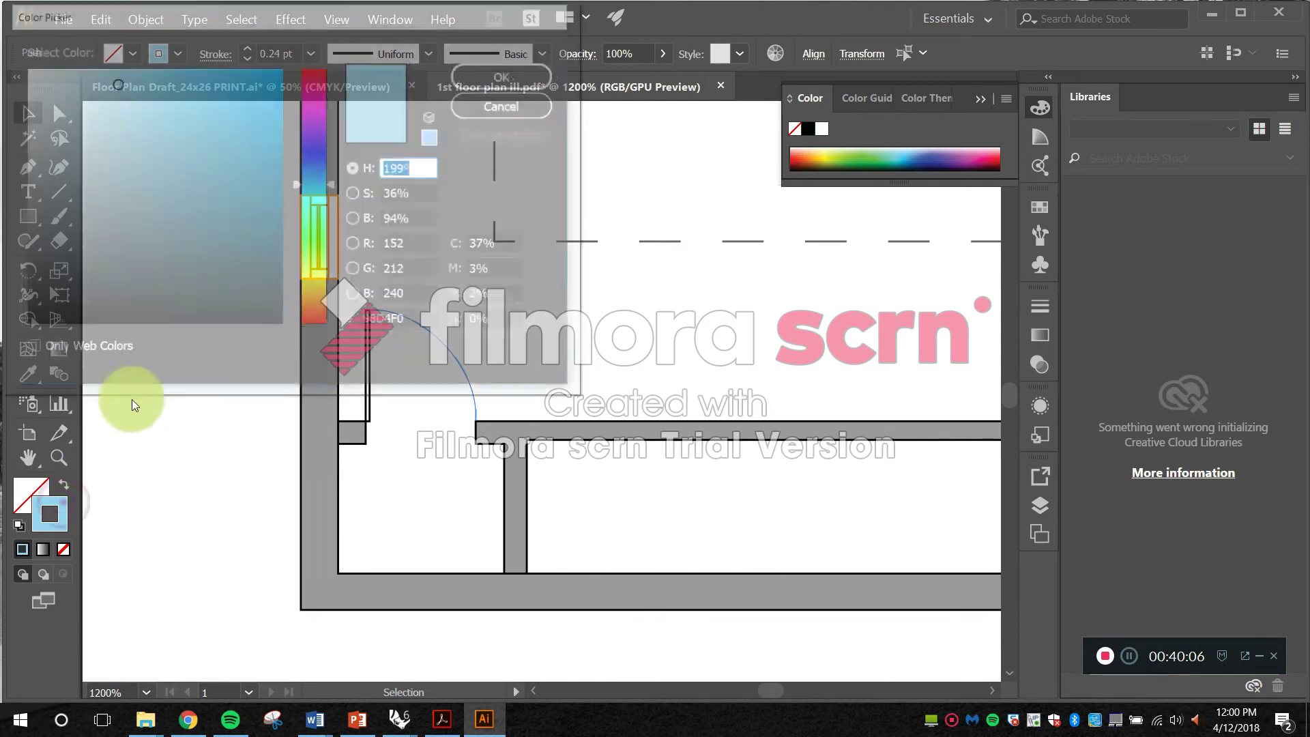
click(467, 79)
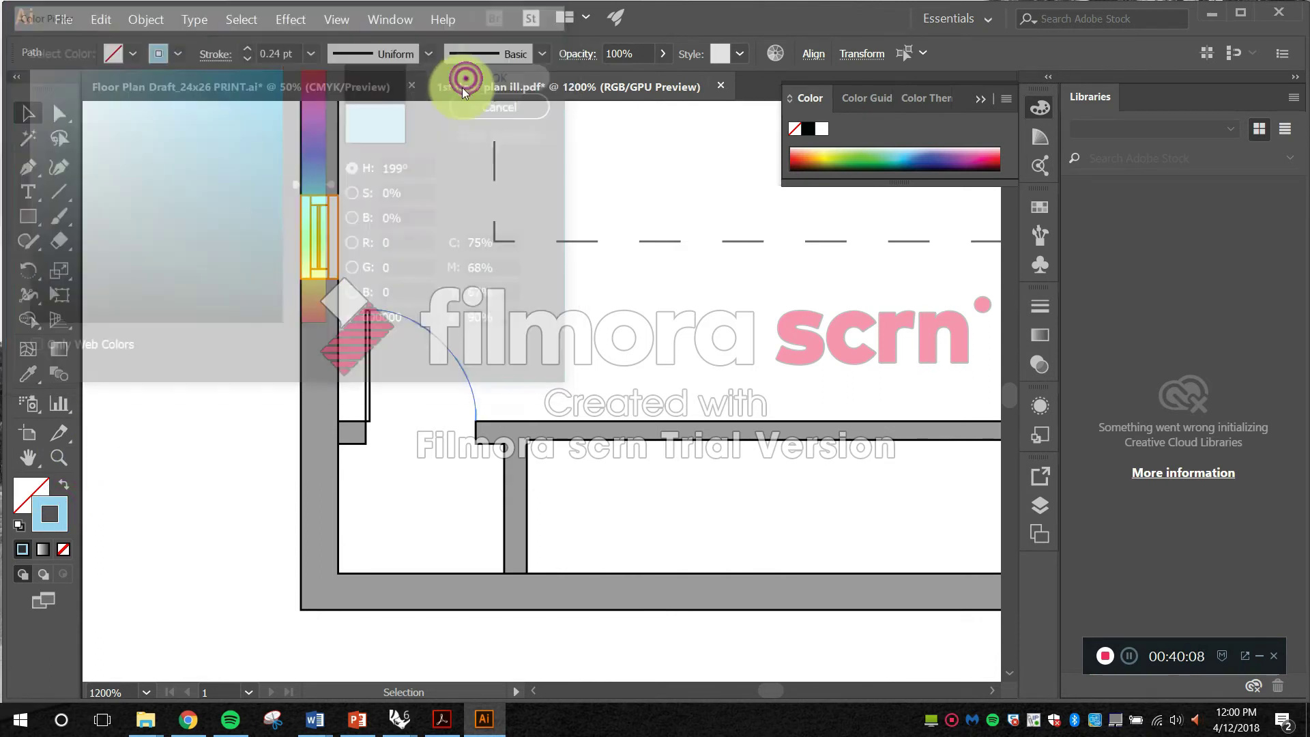
Step: Try a 2 pt dash with a 1 pt gap on the selected door swing arcs
click(213, 60)
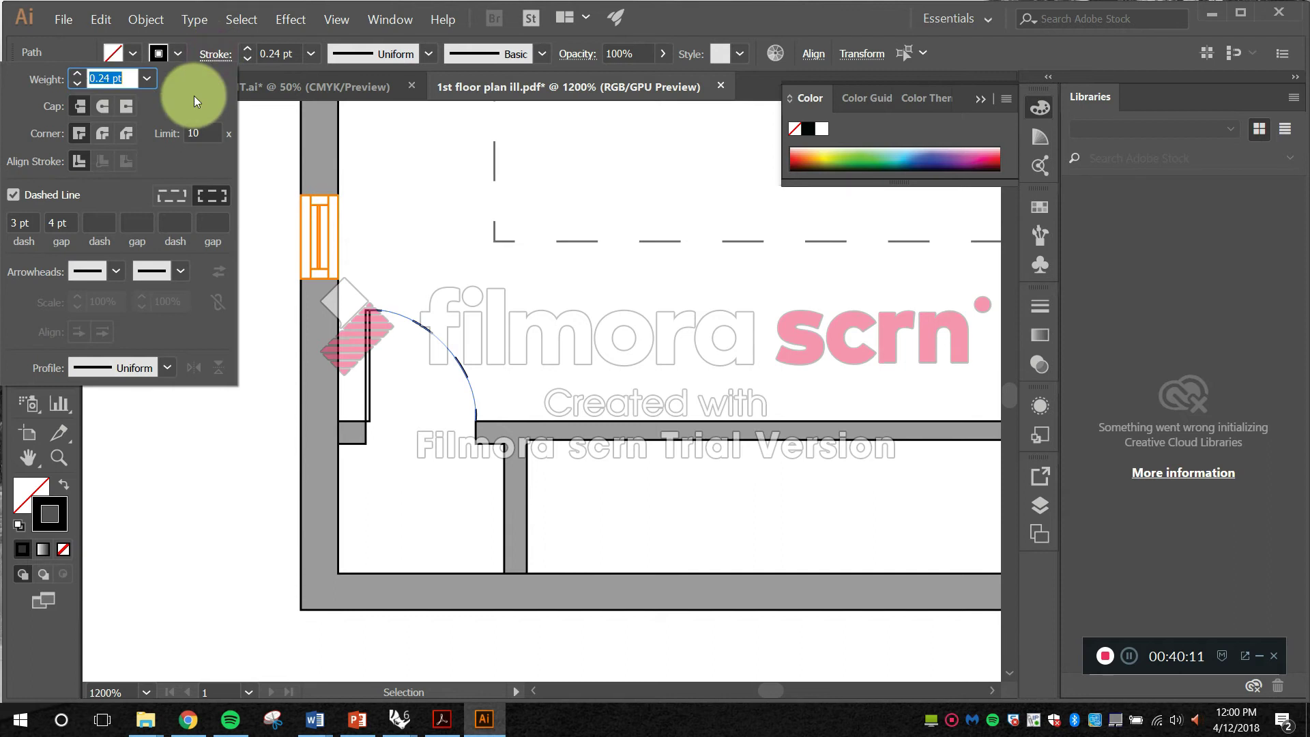
click(36, 223)
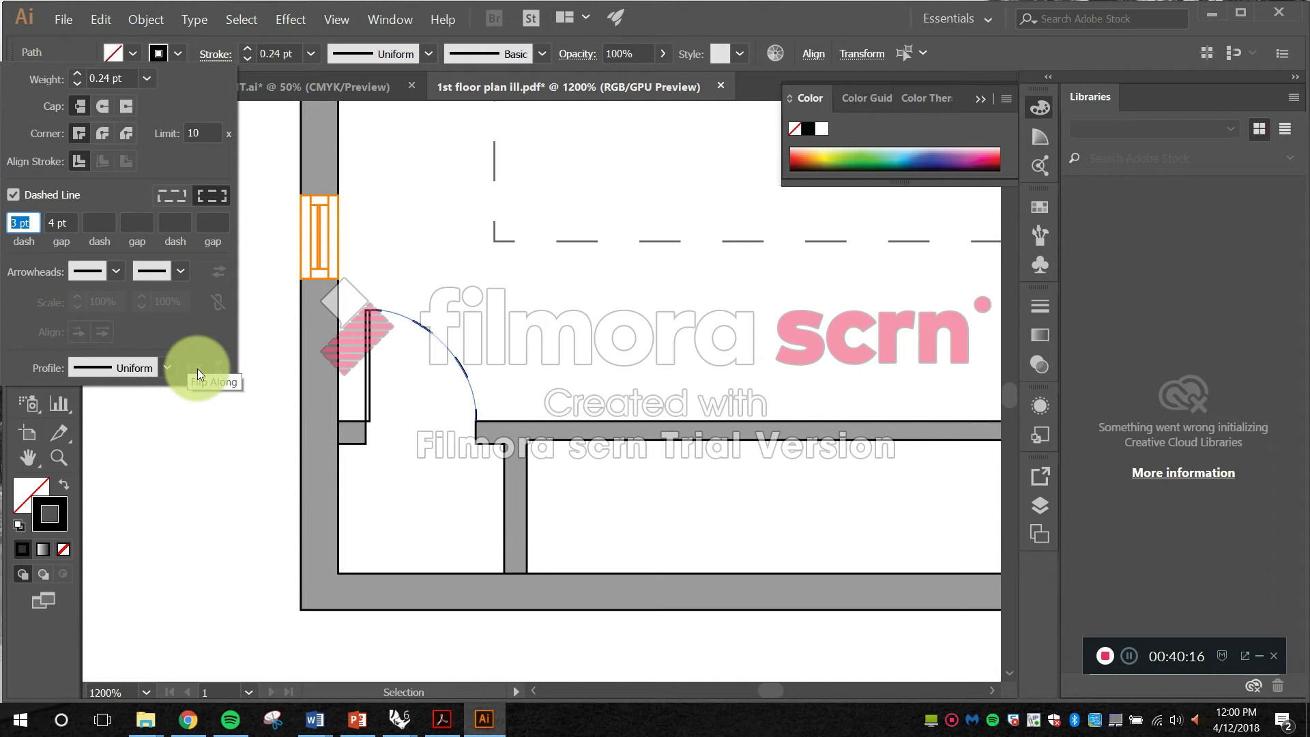
text(2)
key(Tab)
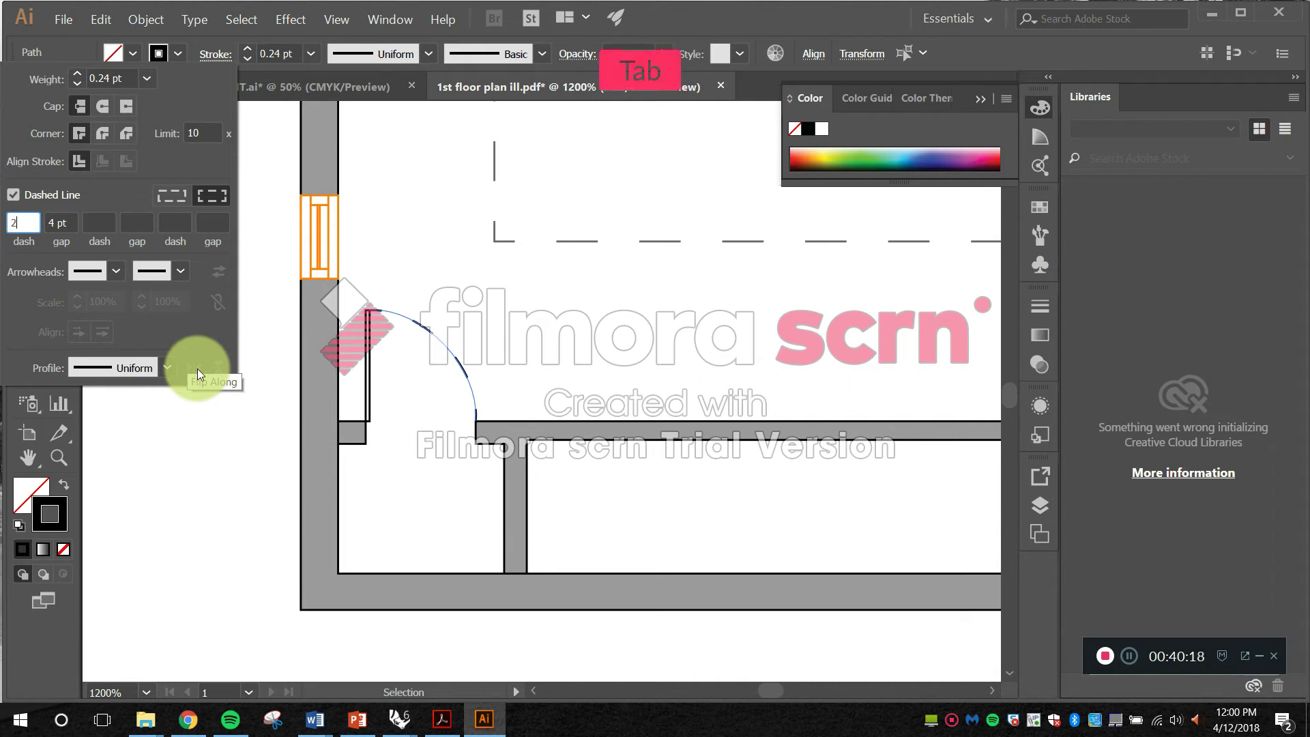
text(1)
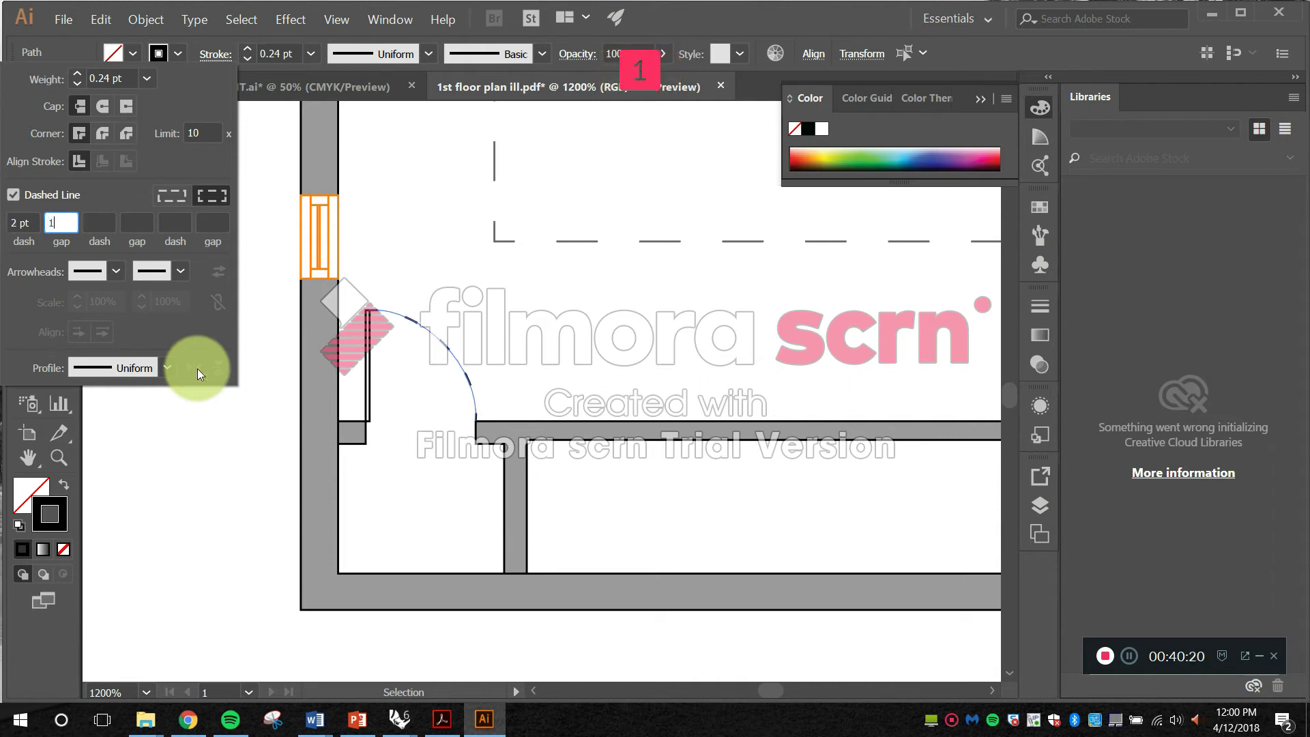
key(Tab)
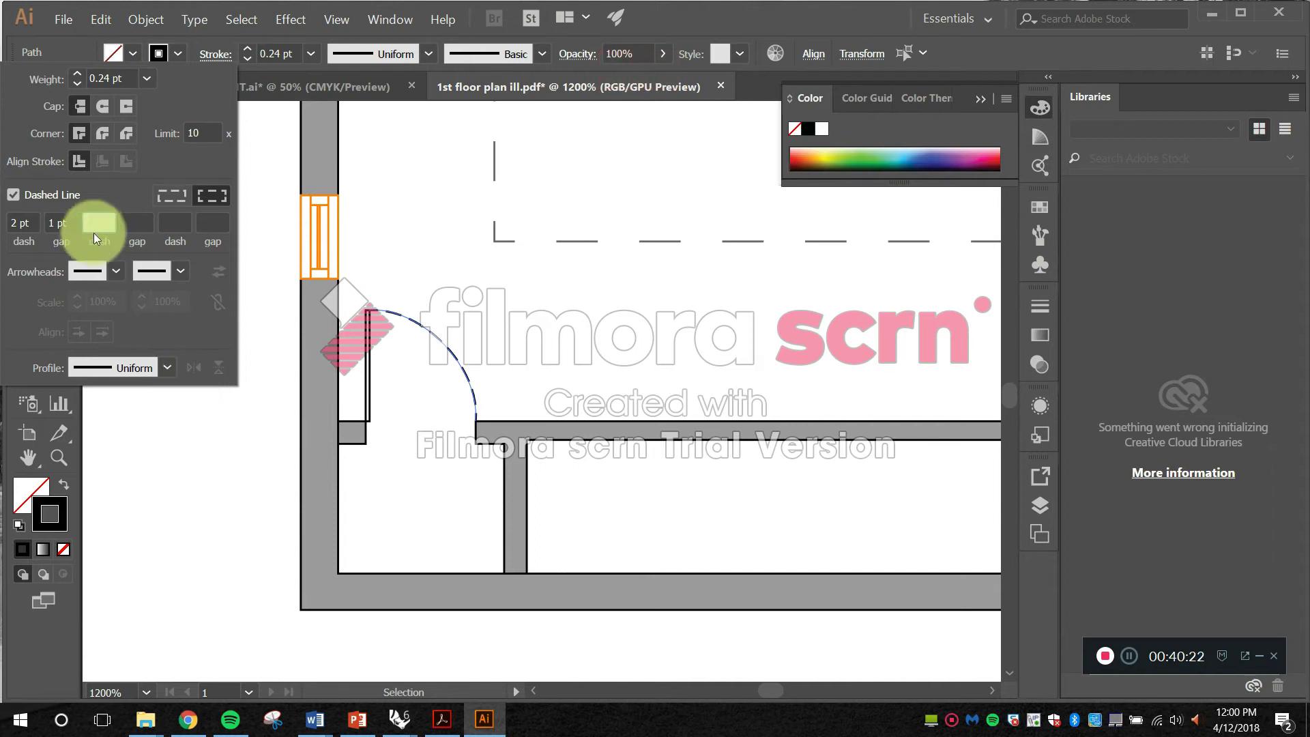
Step: Set the door swing arcs' dash to 1 pt and their gap to 2 pt
click(14, 224)
text(1)
key(Tab)
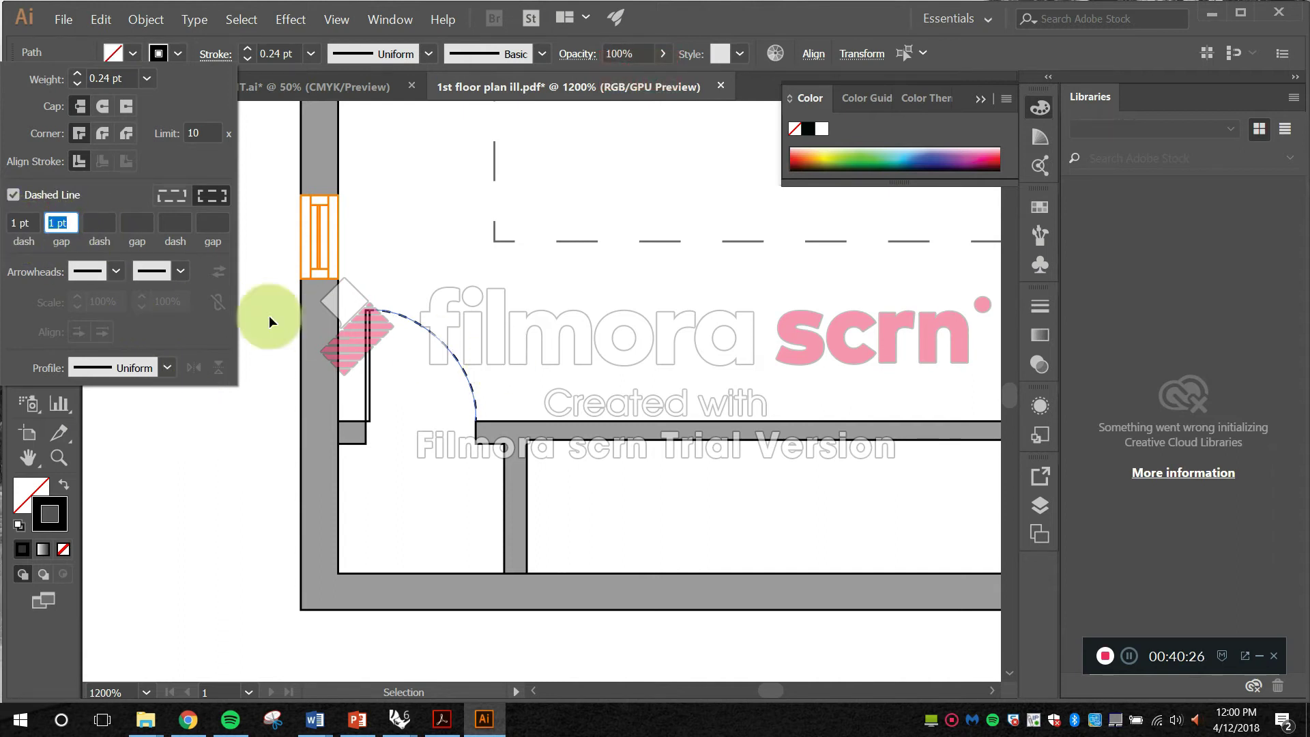
text(2)
key(Tab)
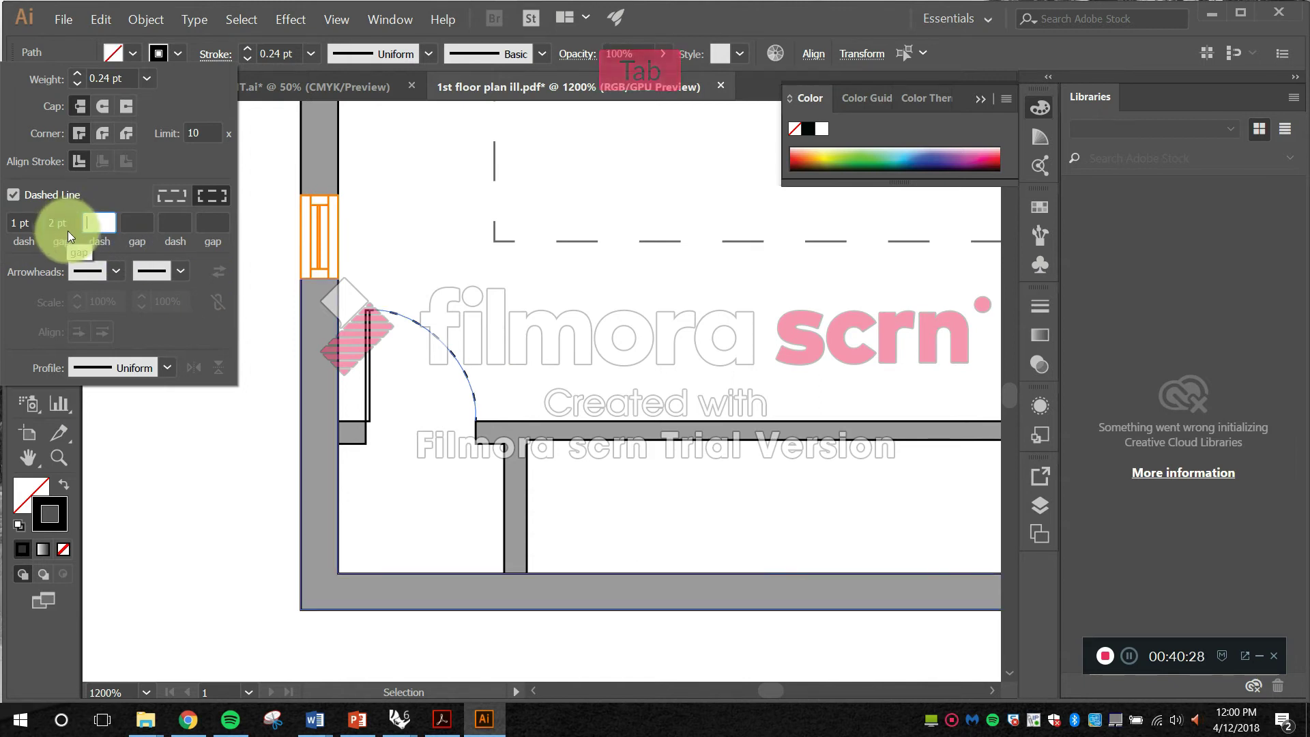
Step: Try a 0.5 pt gap on the door swing arcs, settle on a 1 pt gap, and deselect them
drag(70, 228, 33, 219)
text(.5)
key(Tab)
click(74, 221)
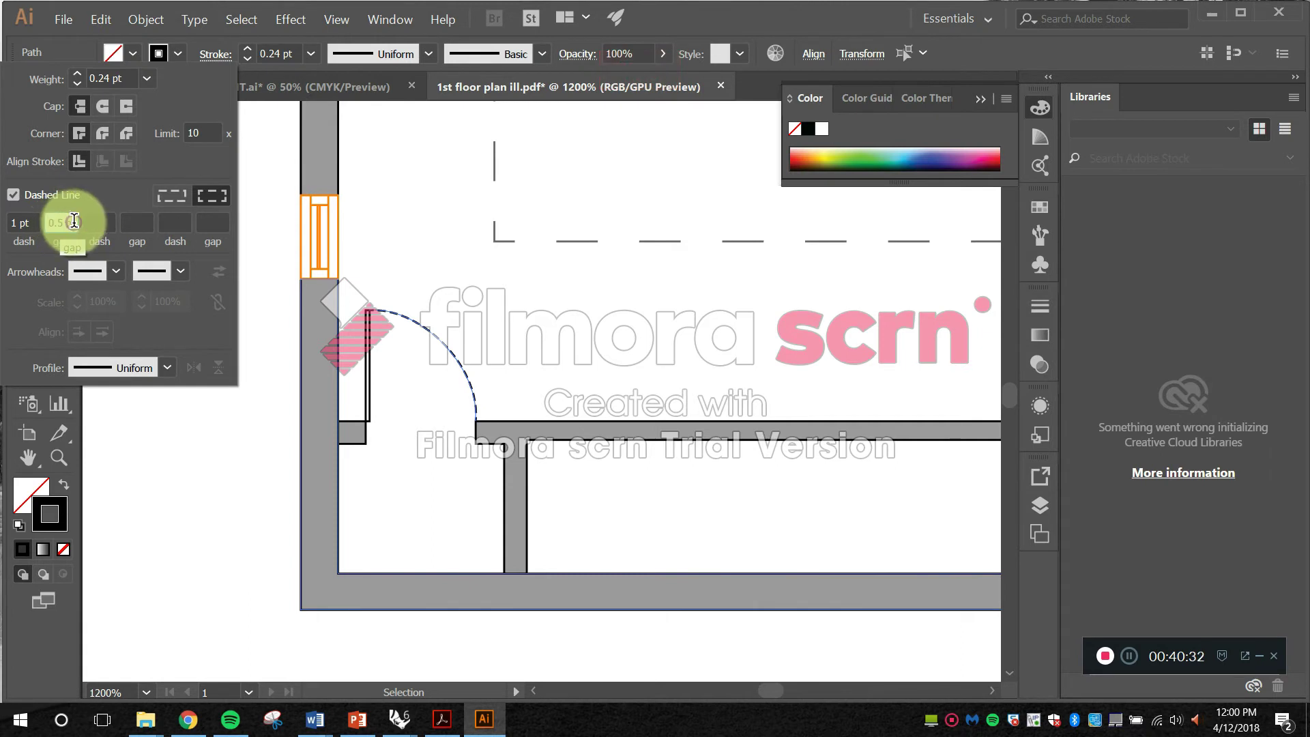
text(1)
key(Tab)
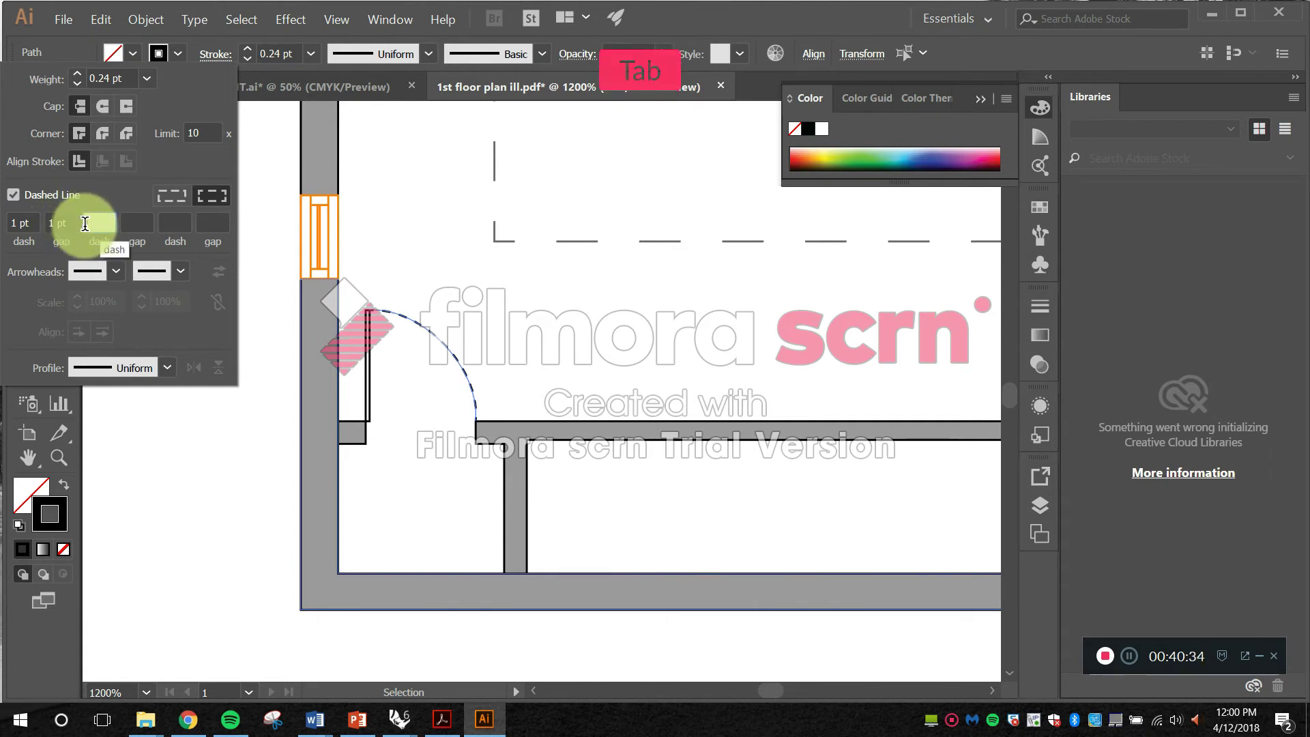
click(17, 222)
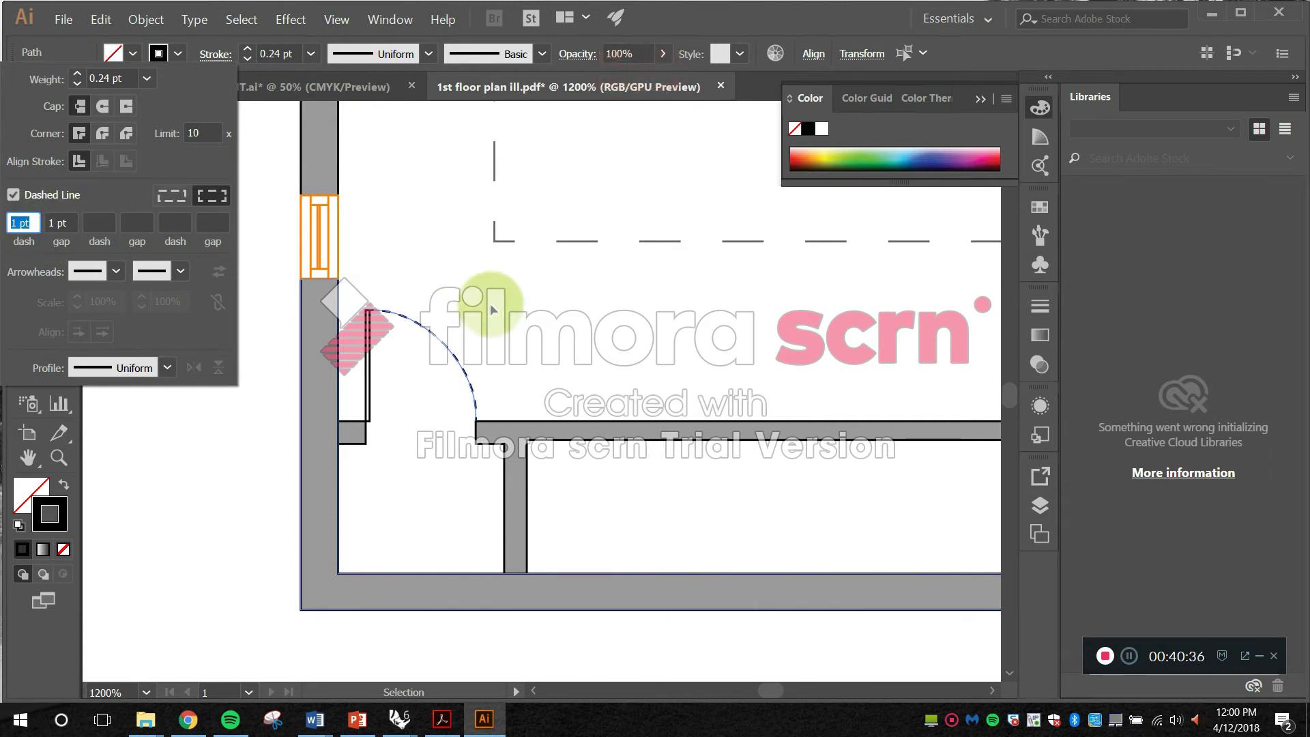
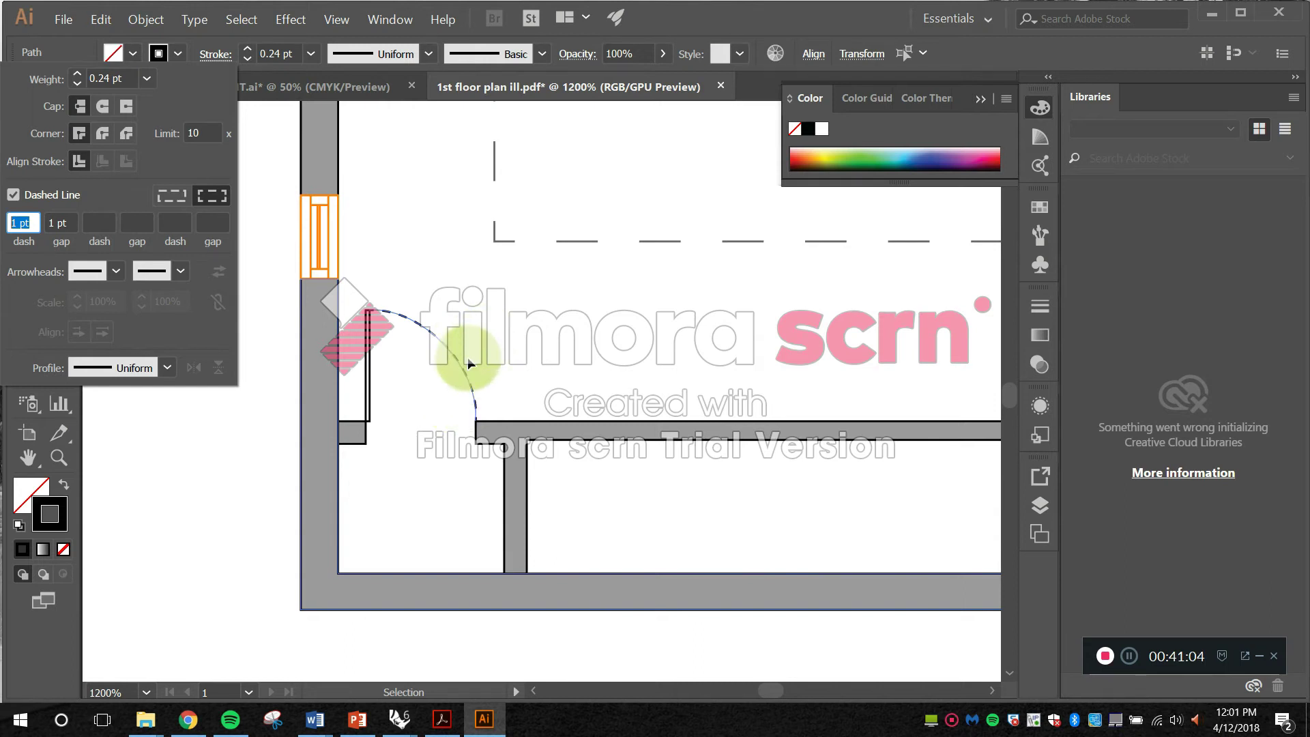
click(457, 306)
scroll(459, 305, down, 2)
key(space)
drag(676, 303, 528, 359)
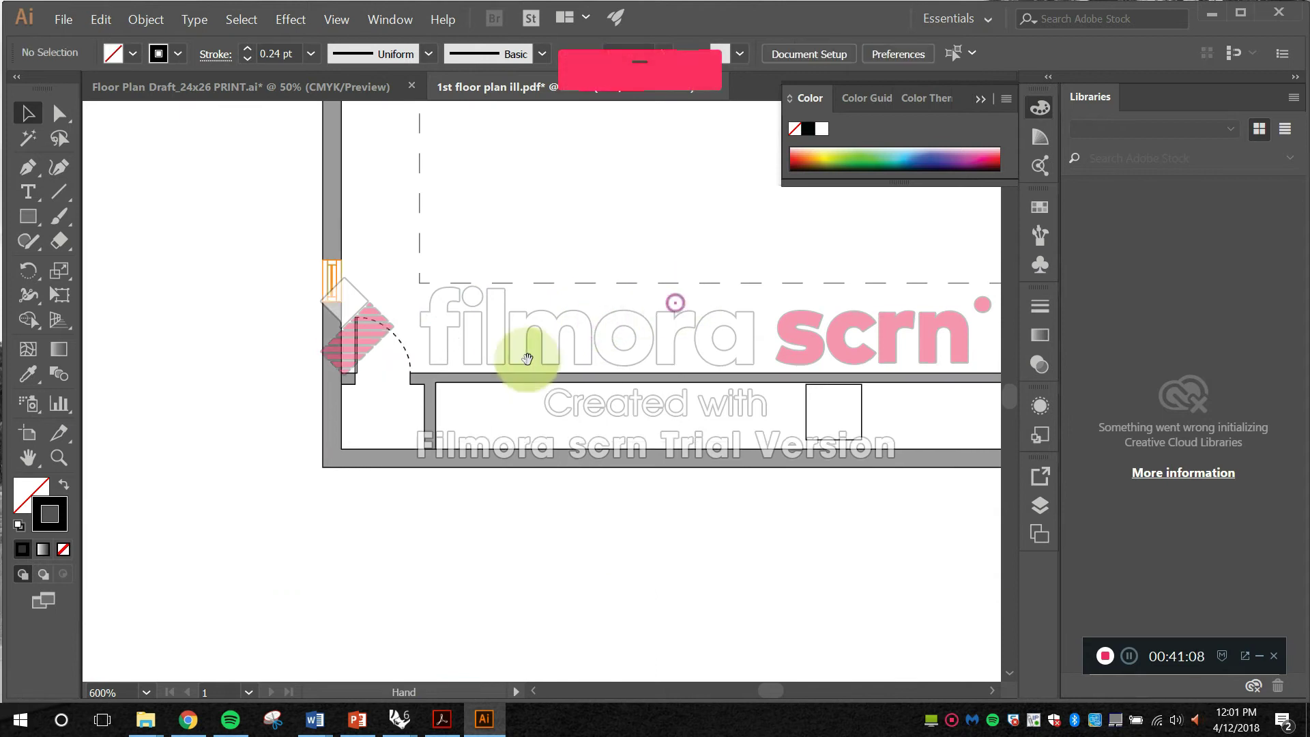
Step: Select all orange window and glazing lines in the floor plan by matching fill and stroke
scroll(528, 359, down, 2)
drag(620, 357, 638, 492)
drag(545, 418, 513, 349)
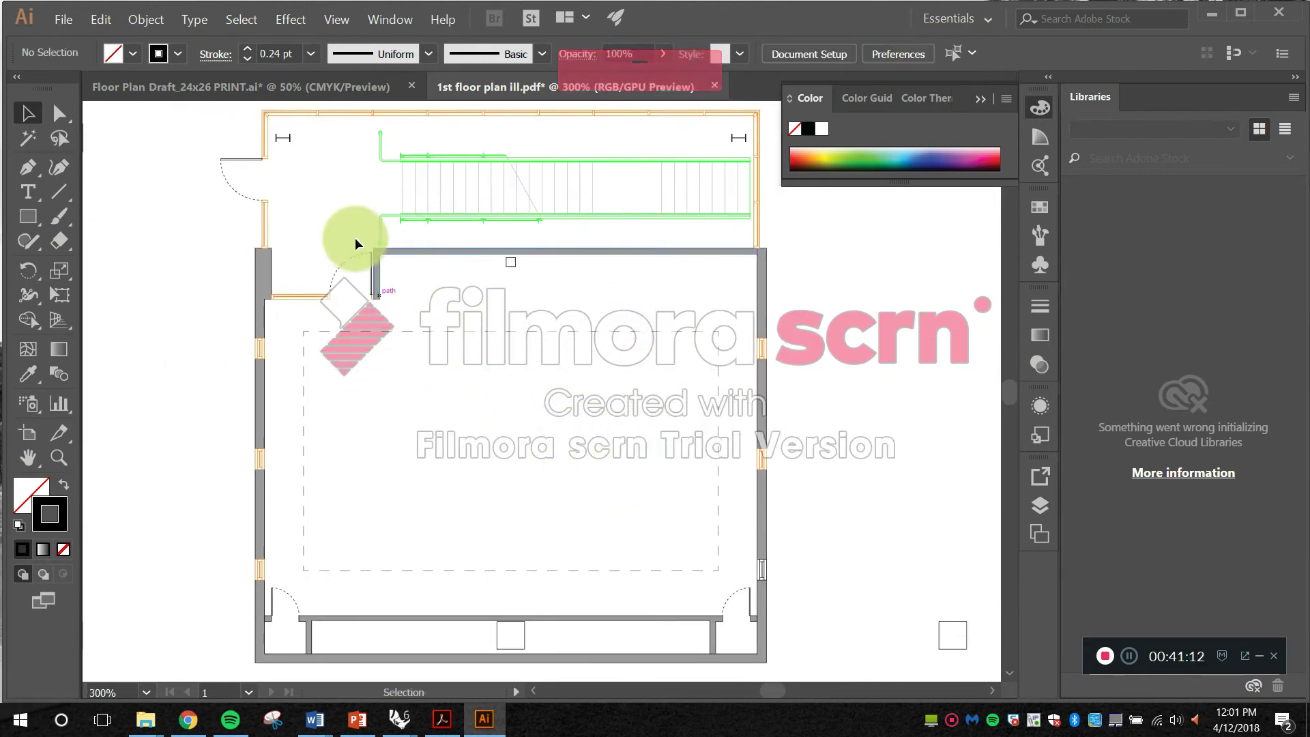
scroll(351, 269, up, 2)
key(alt)
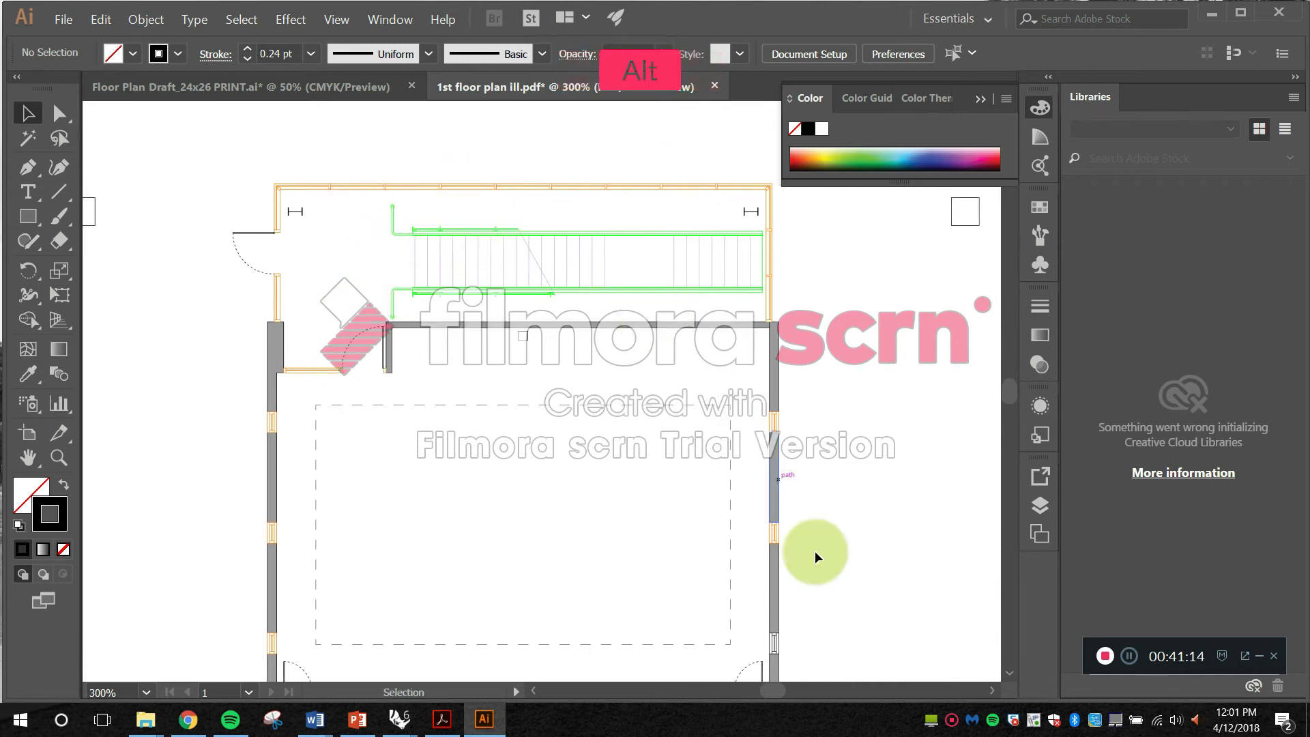
click(771, 429)
click(241, 19)
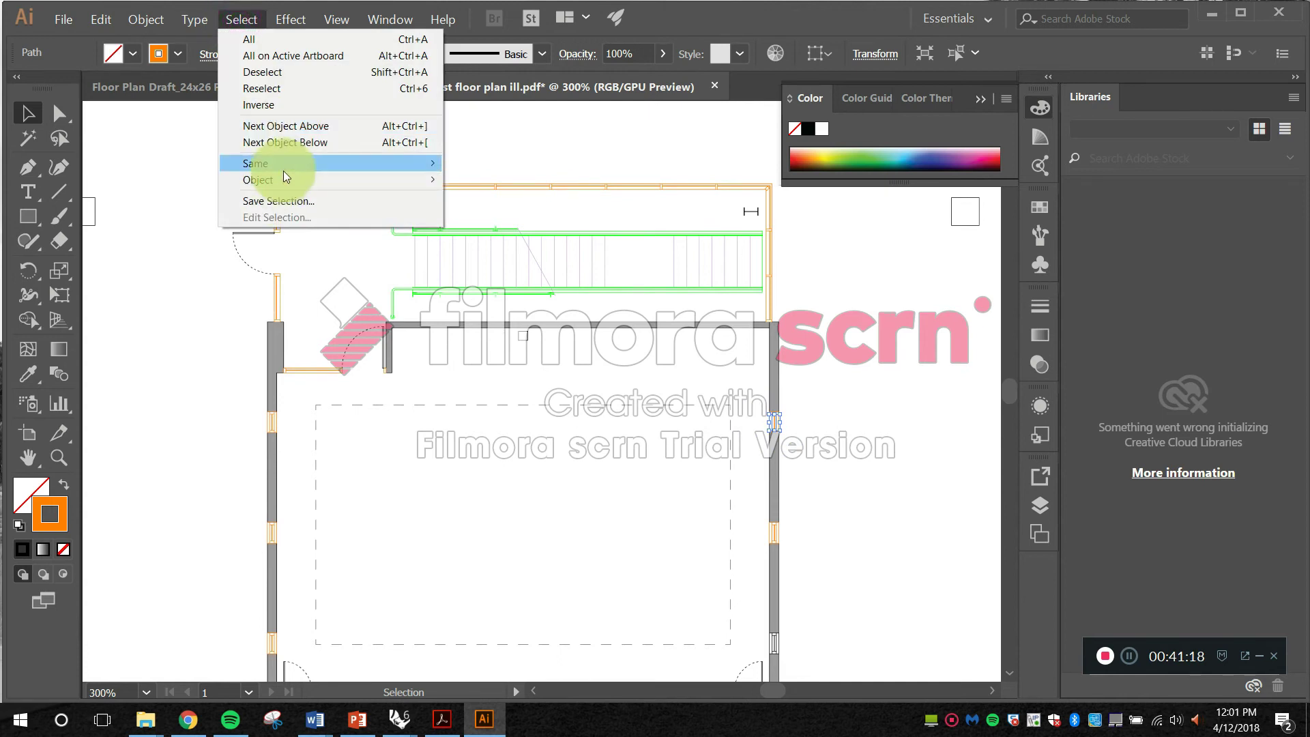
mouse_move(280, 164)
click(516, 211)
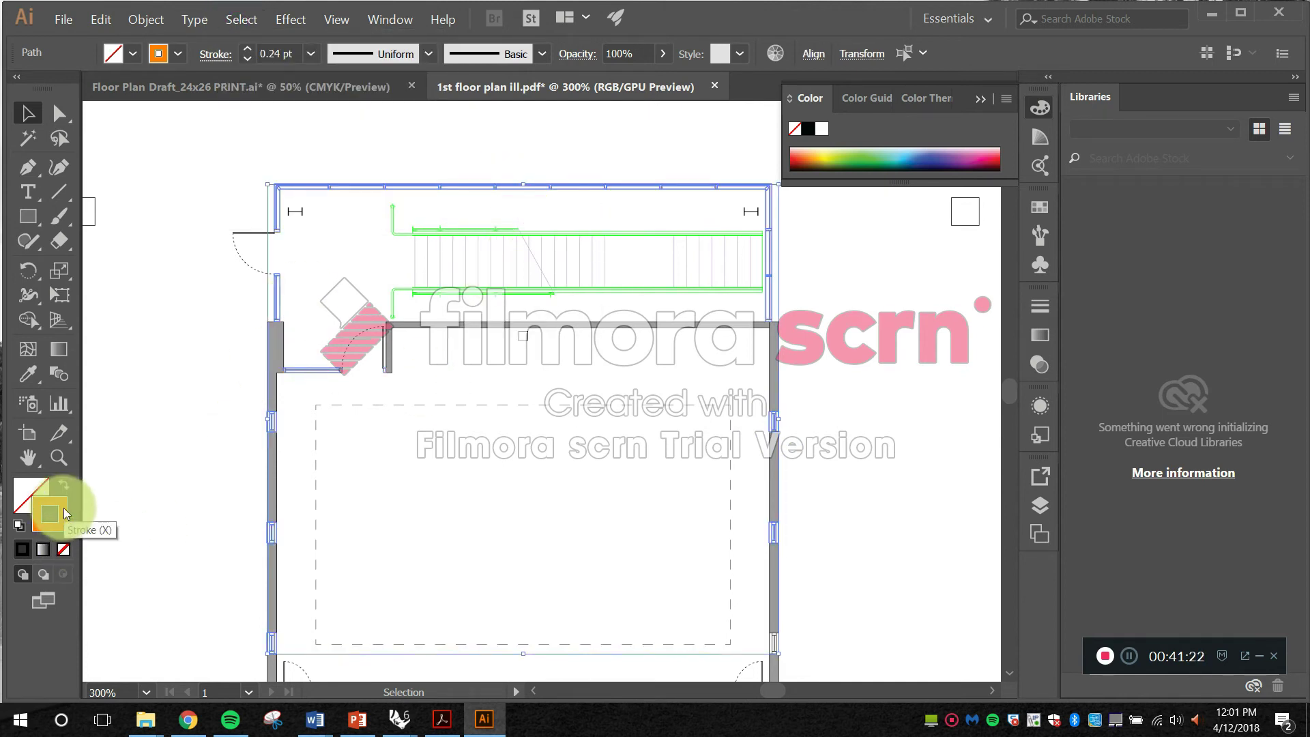
Step: Set the selected window lines' stroke weight to 0.25 pt and their stroke color to black, and deselect them
click(273, 53)
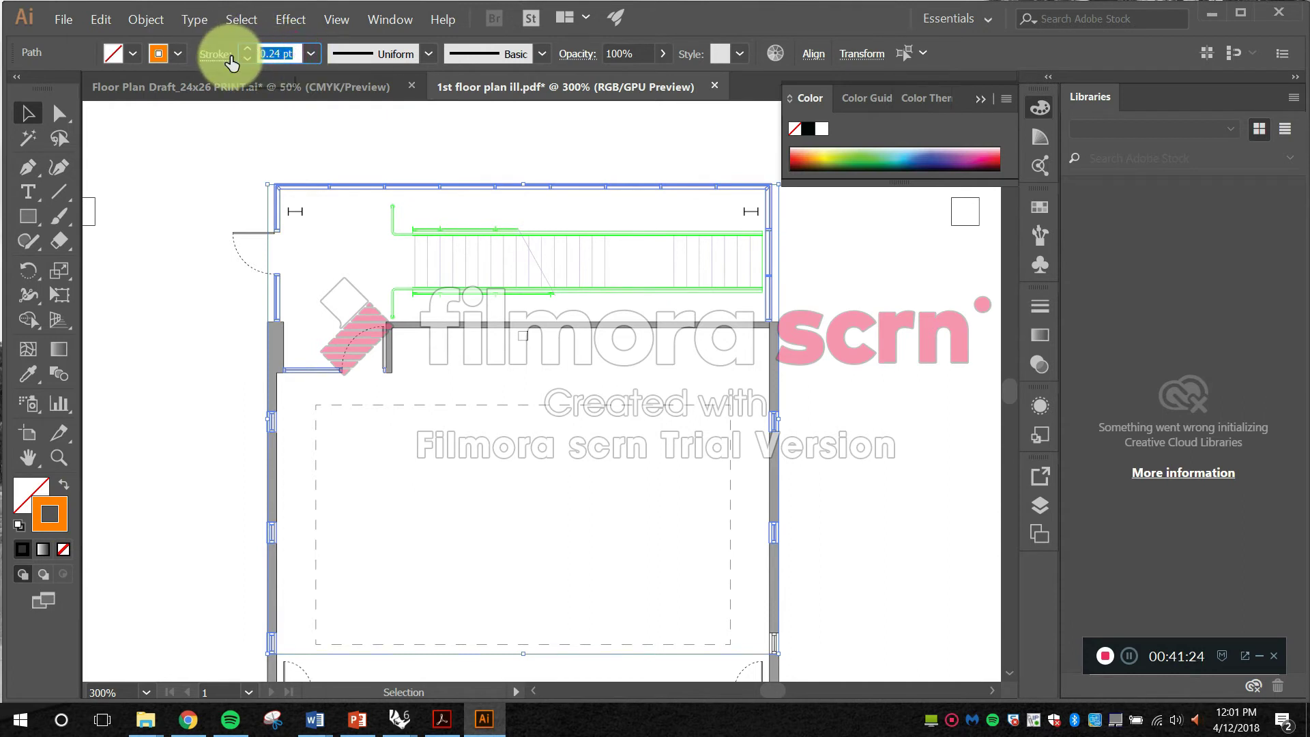
key(BackSpace)
text(0.25)
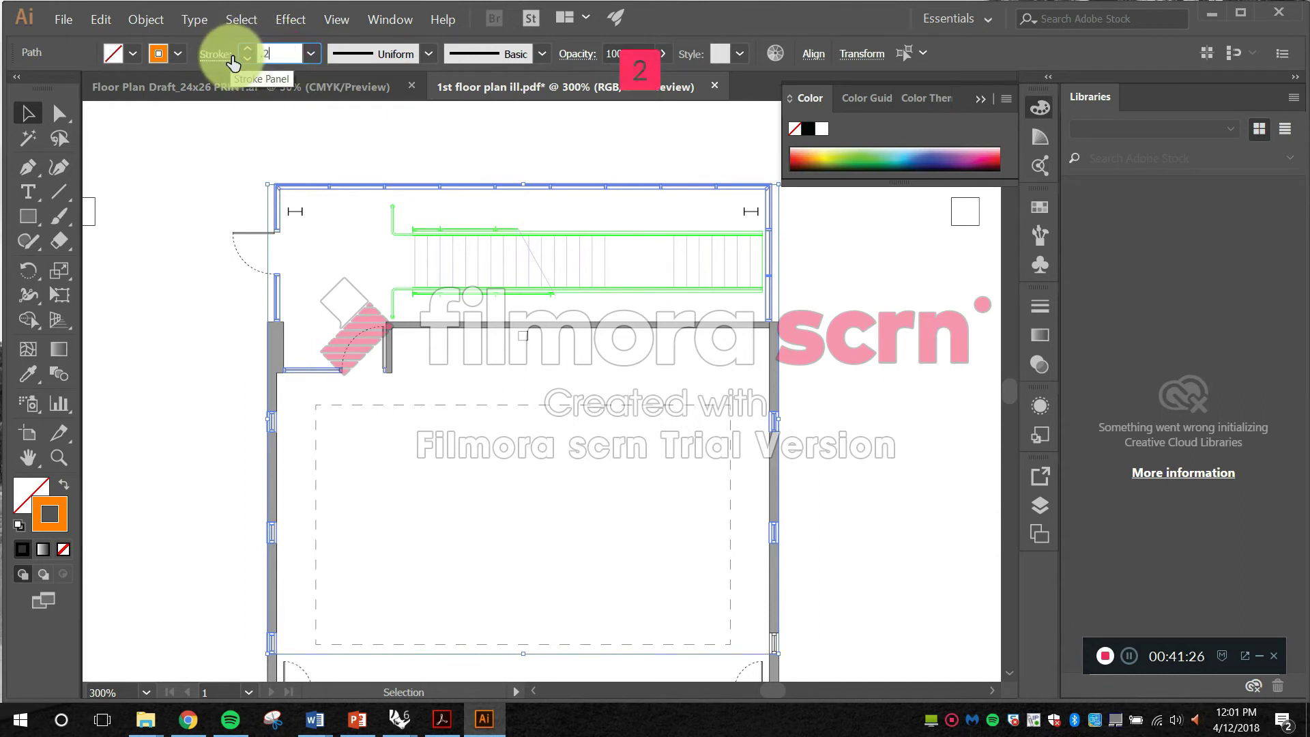
key(Return)
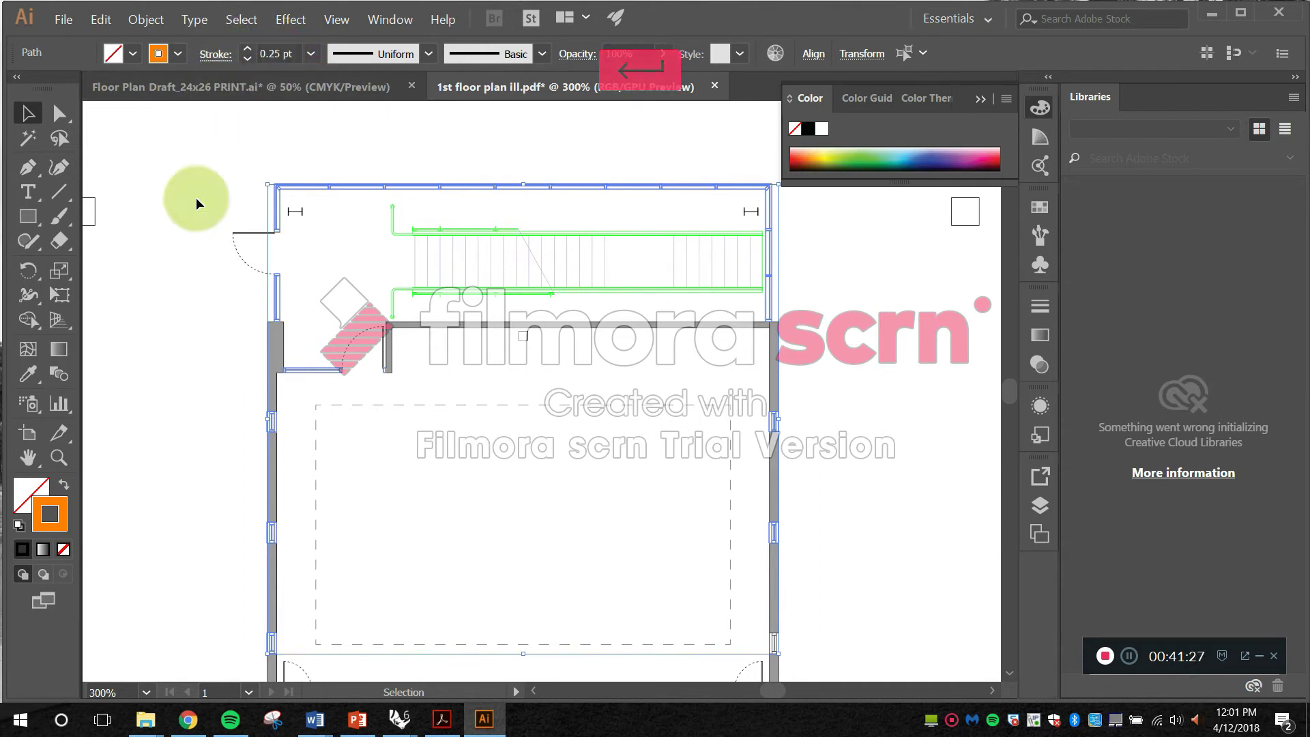
double_click(47, 509)
drag(107, 254, 7, 344)
click(456, 74)
click(542, 468)
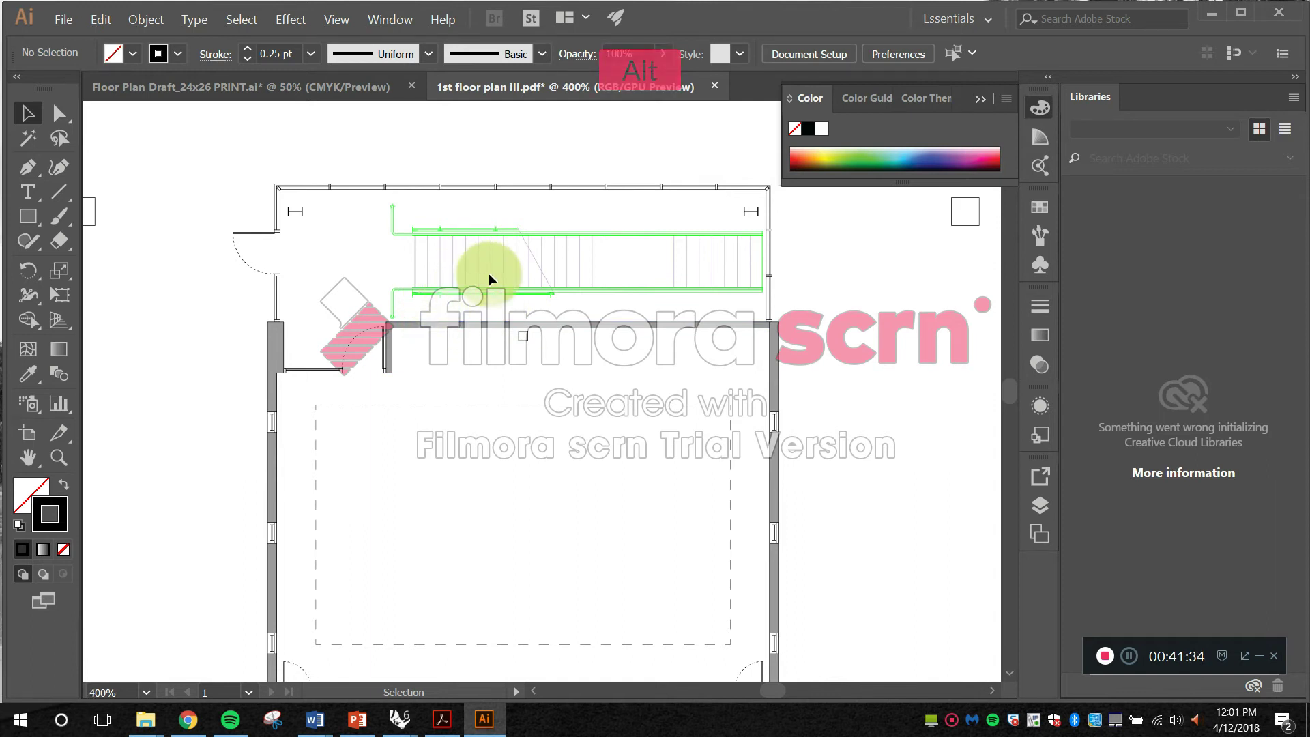
Step: Check the stair path-of-travel requirement for the floor plans in the Word assignment brief, and return to the Illustrator drawing
alt+scroll(491, 273, down, 1)
key(space)
drag(497, 352, 449, 275)
alt+scroll(444, 179, up, 3)
key(space)
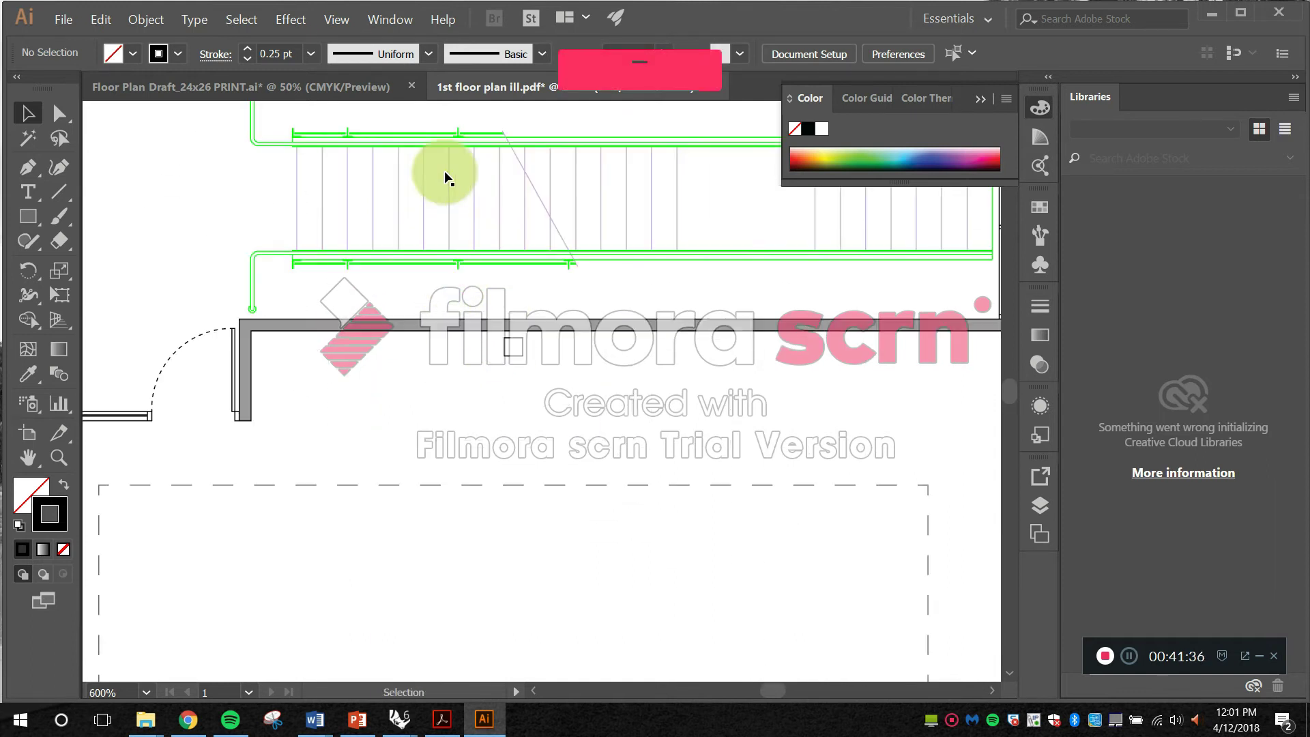
drag(443, 180, 366, 287)
alt+scroll(314, 273, down, 1)
click(301, 722)
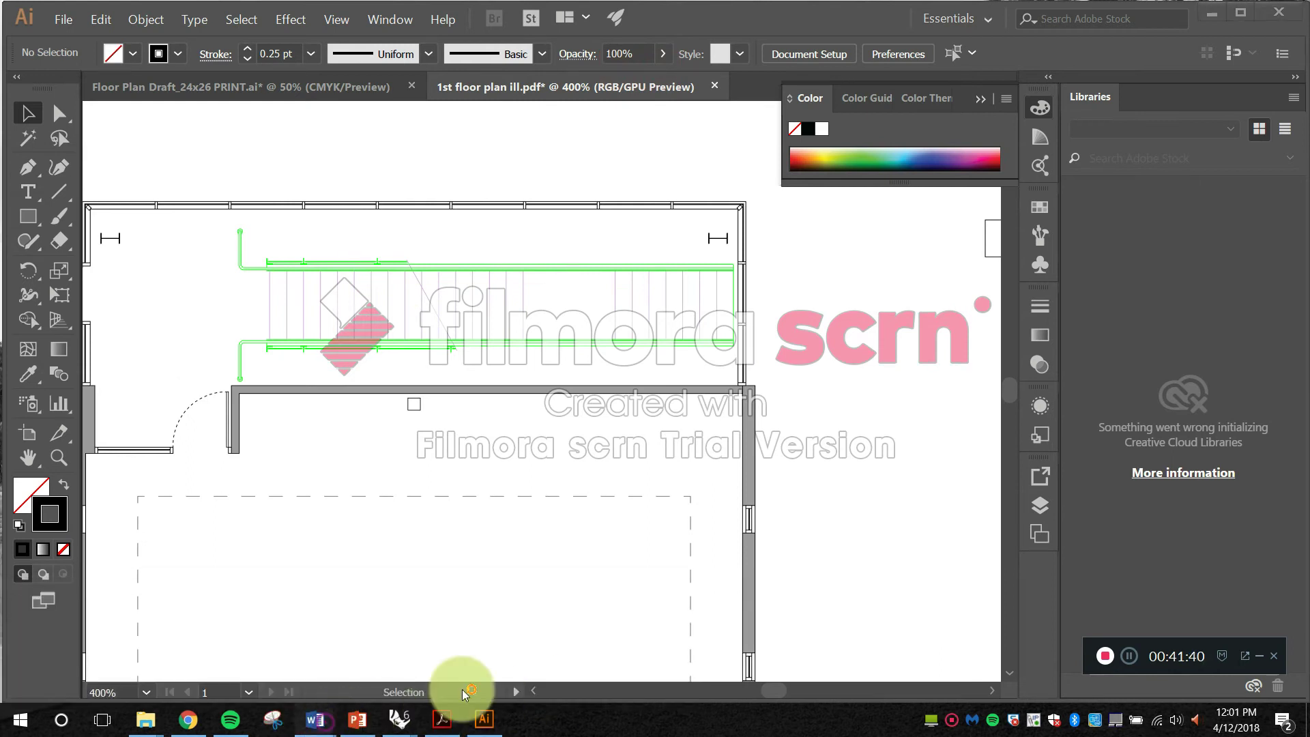
click(611, 644)
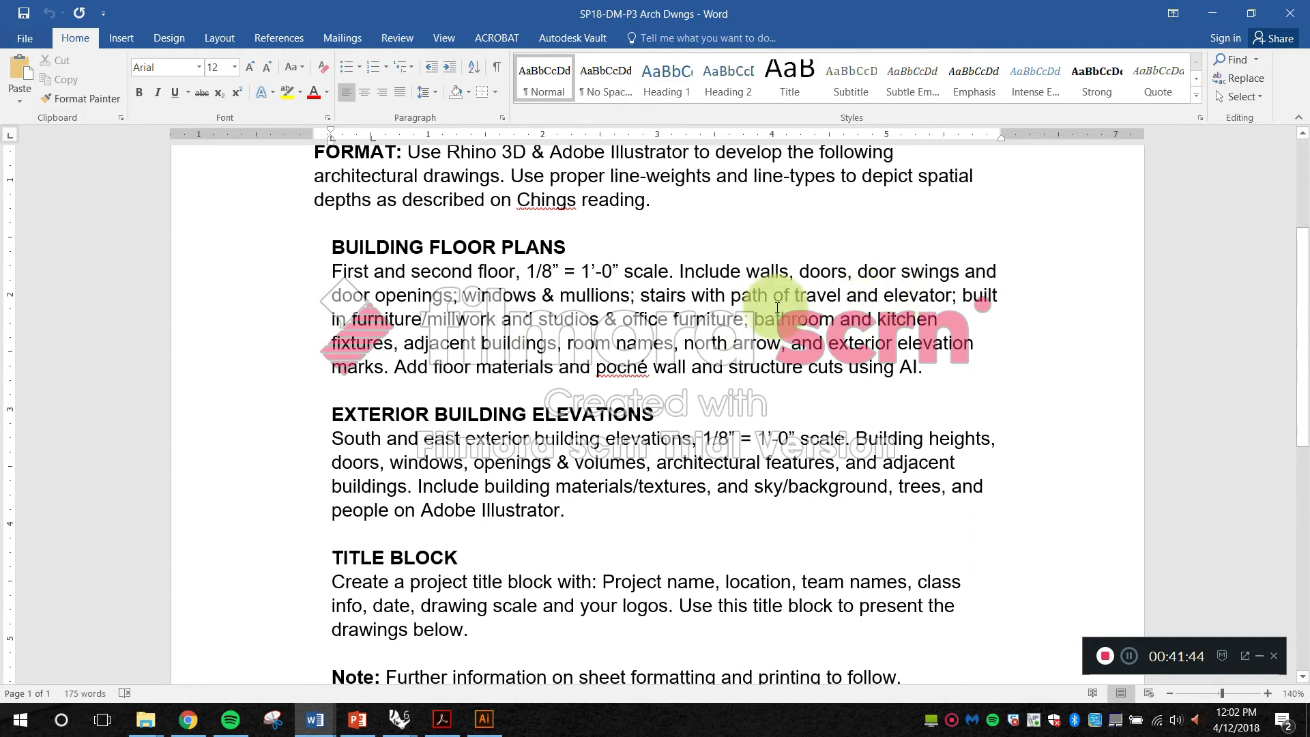
drag(731, 295, 837, 294)
key(alt+Tab)
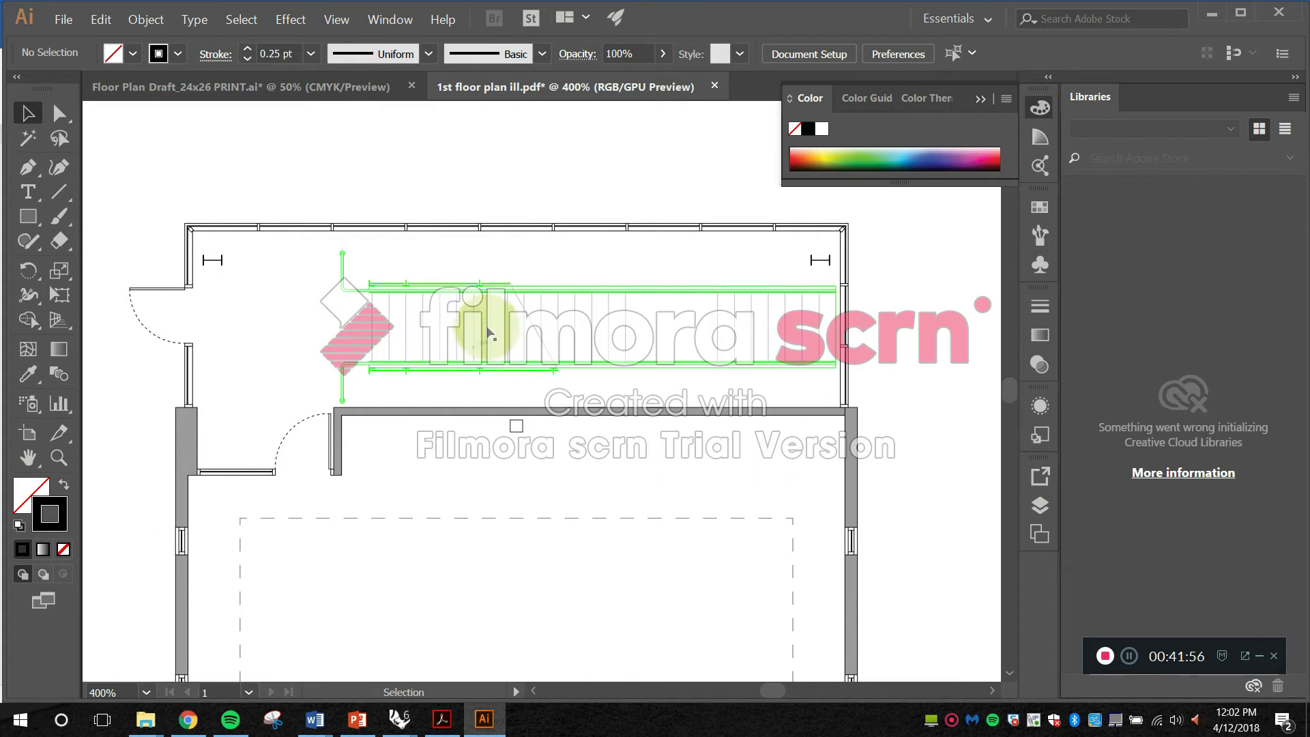
Step: Draw a horizontal path-of-travel line along the middle of the stair, from the first tread to the diagonal break line
drag(484, 334, 490, 296)
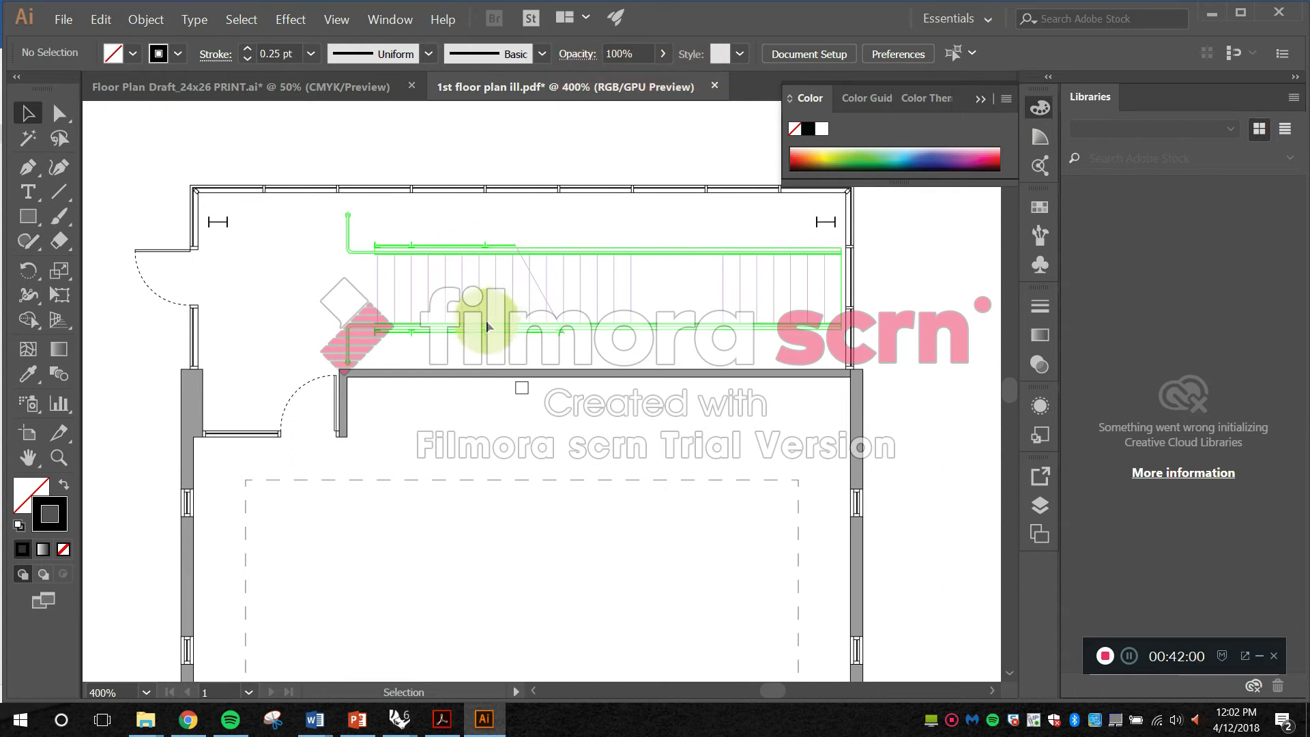
key(alt)
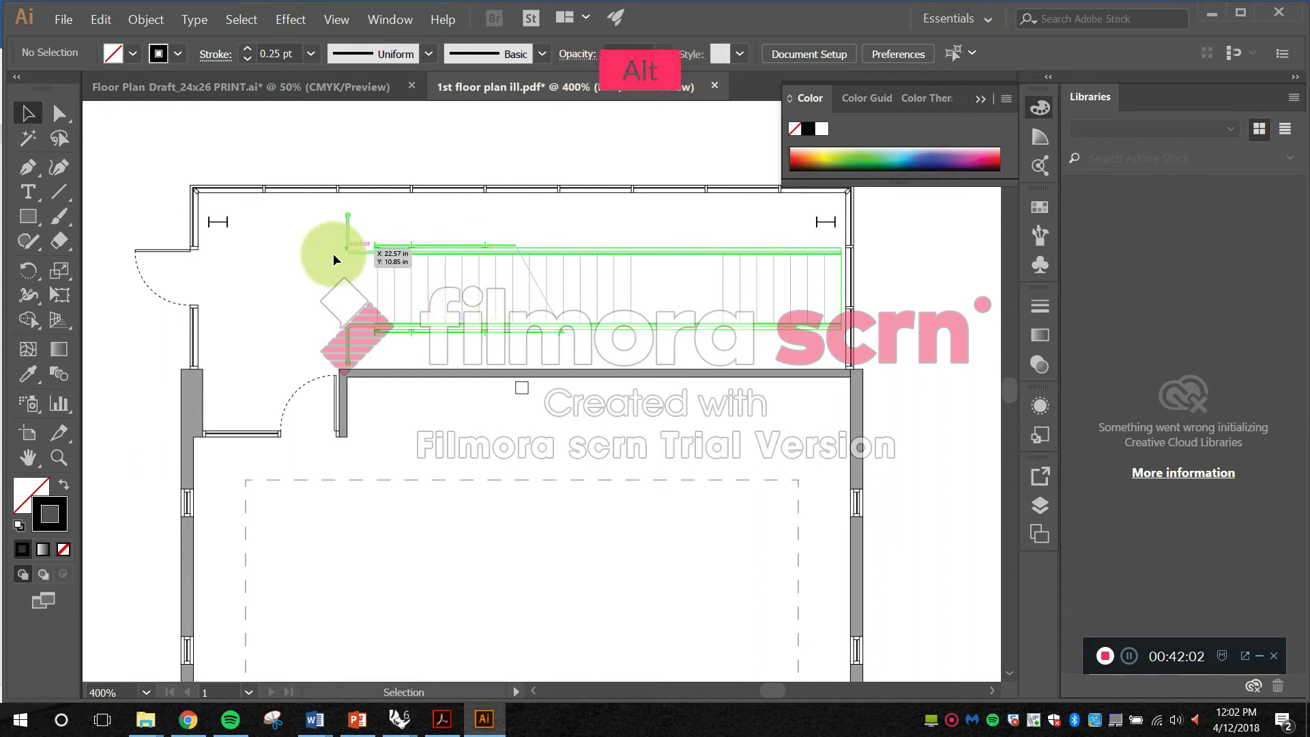
click(52, 205)
scroll(380, 271, up, 1)
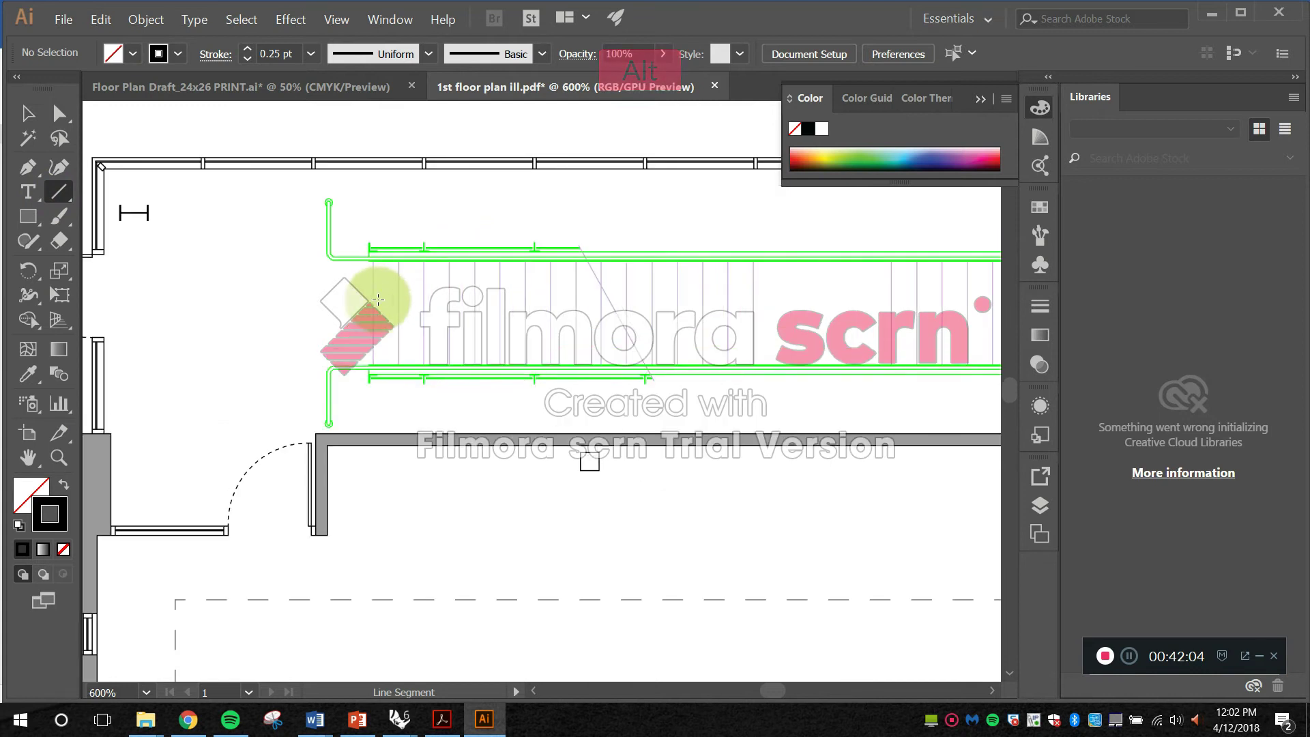
mouse_move(372, 312)
mouse_down()
mouse_move(453, 302)
mouse_move(617, 318)
mouse_move(557, 321)
mouse_move(546, 338)
mouse_up()
key(v)
key(space)
key(space)
drag(419, 340, 473, 332)
scroll(473, 339, up, 1)
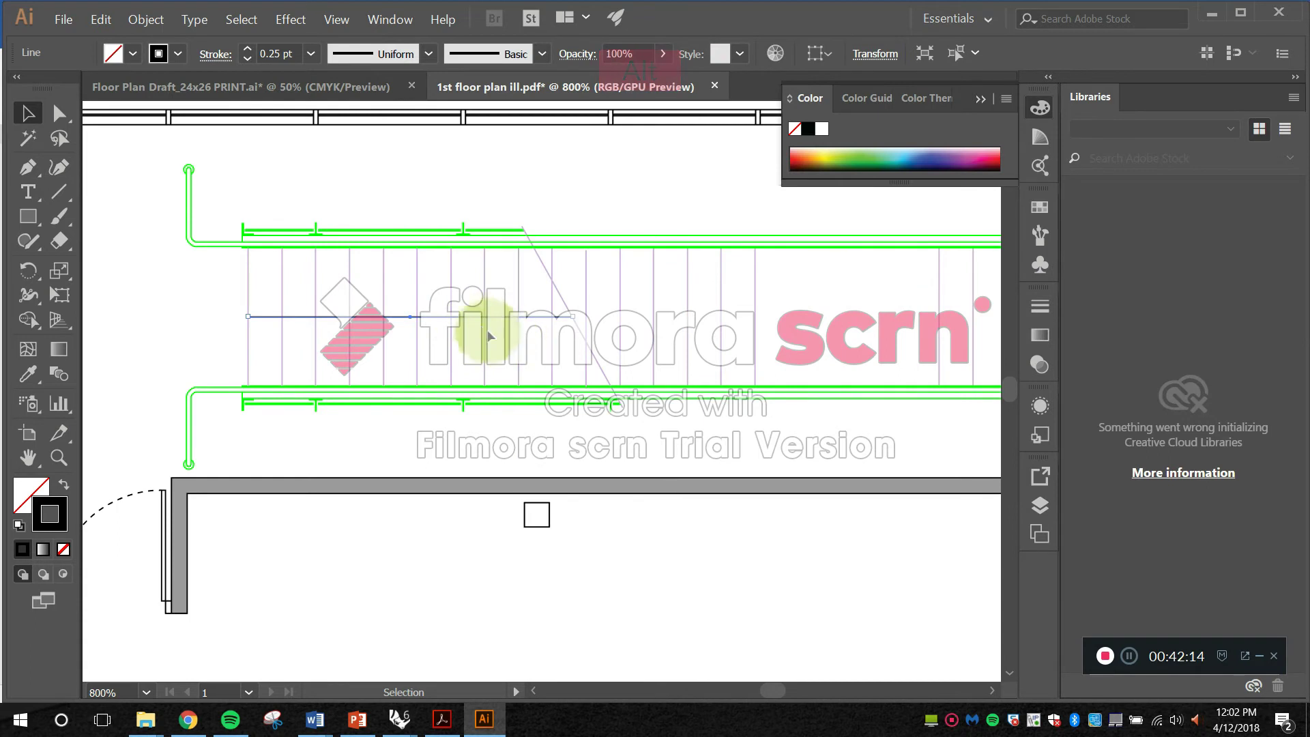
scroll(486, 333, up, 1)
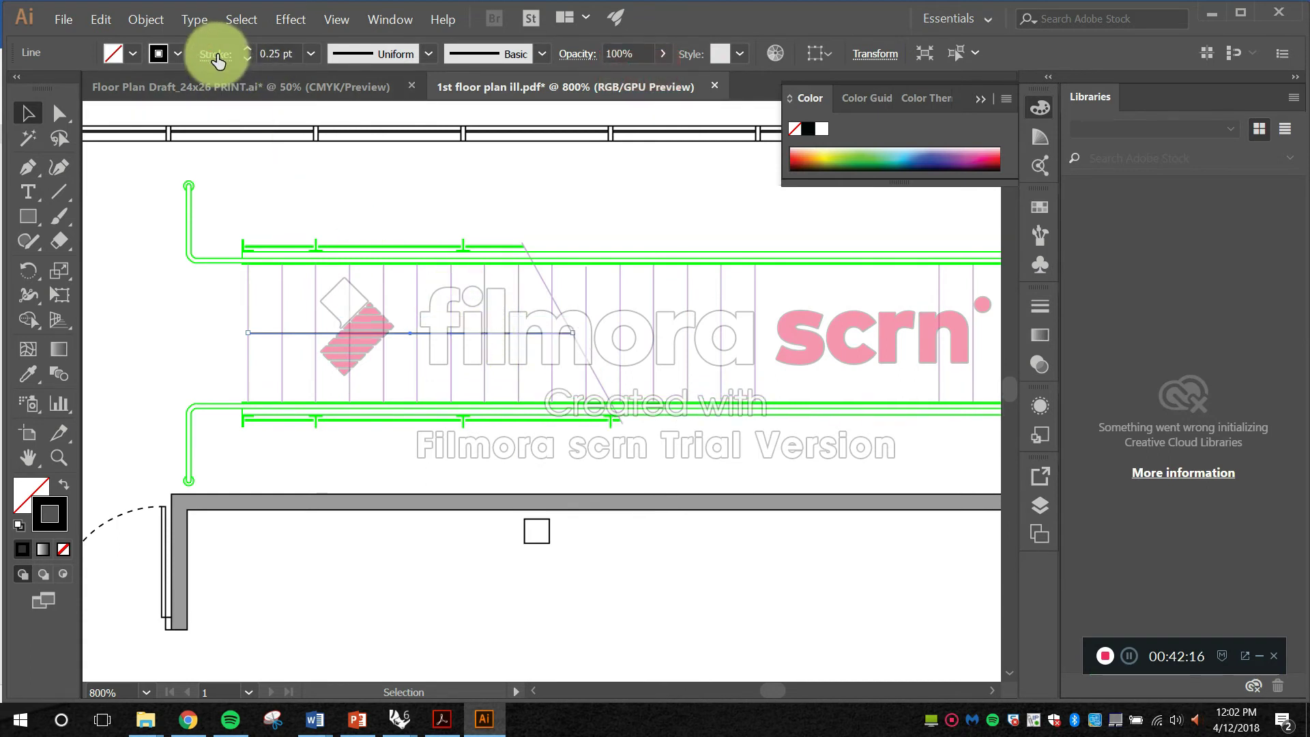
Step: Add the Arrow 10 arrowhead to the end of the stair's path-of-travel line
click(215, 54)
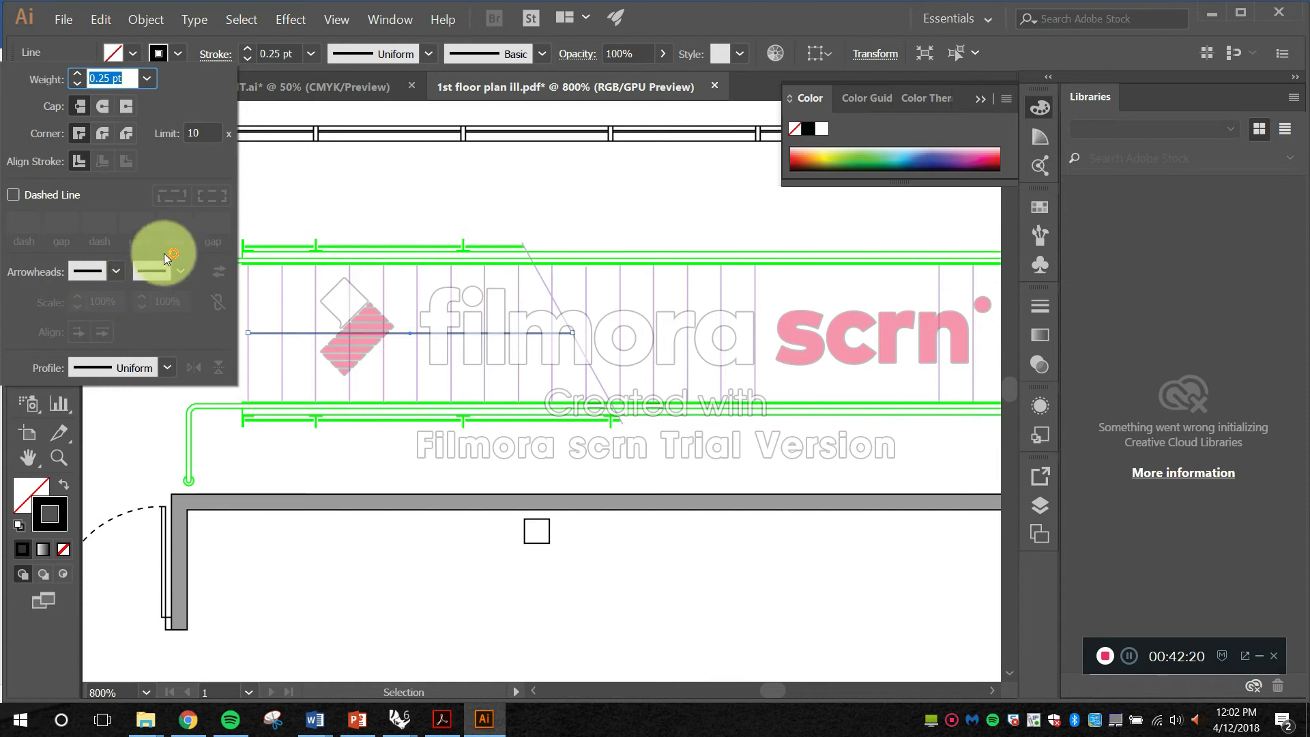
click(176, 273)
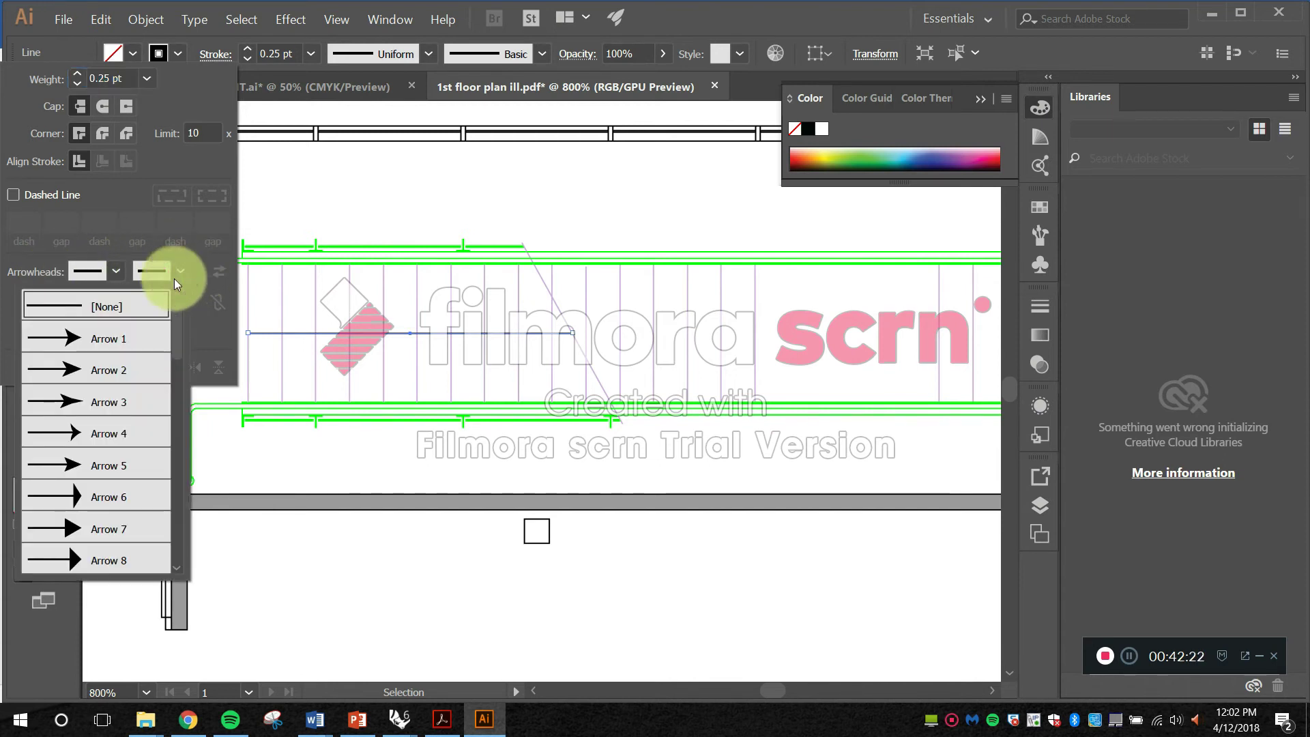
click(181, 336)
drag(177, 372, 179, 386)
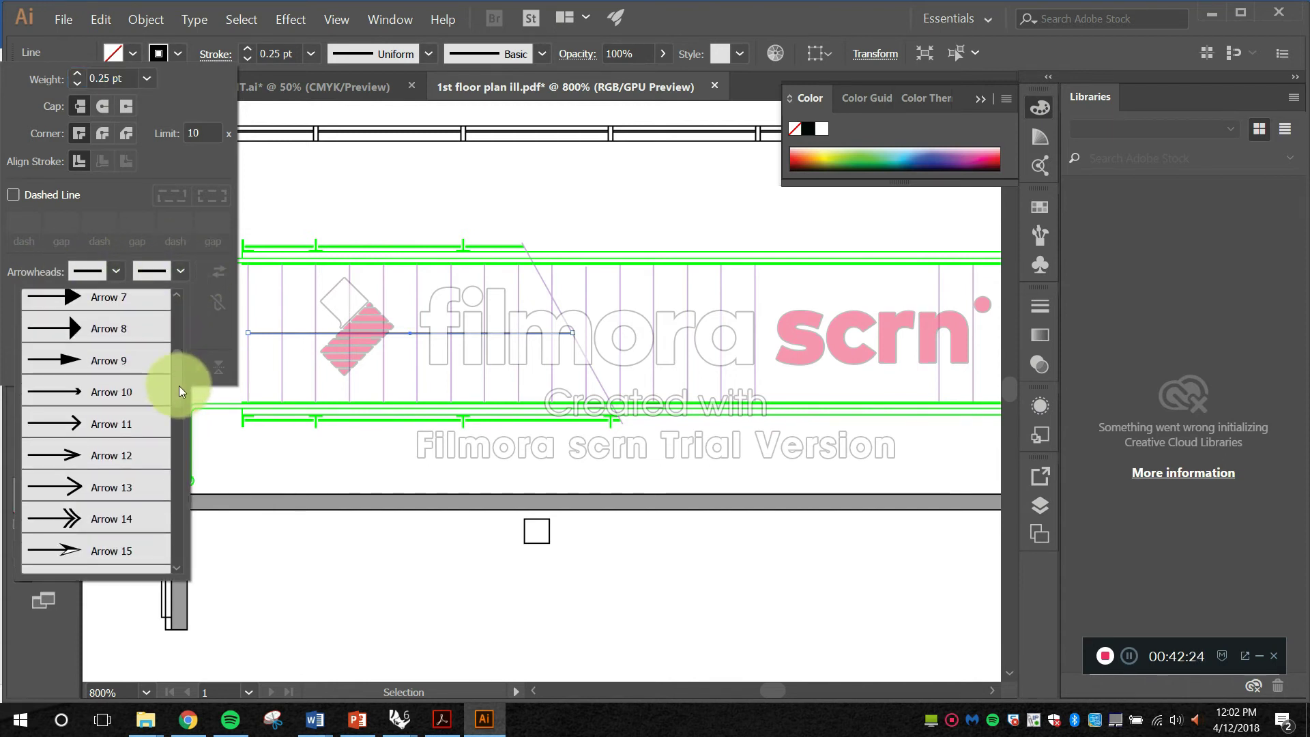
click(123, 391)
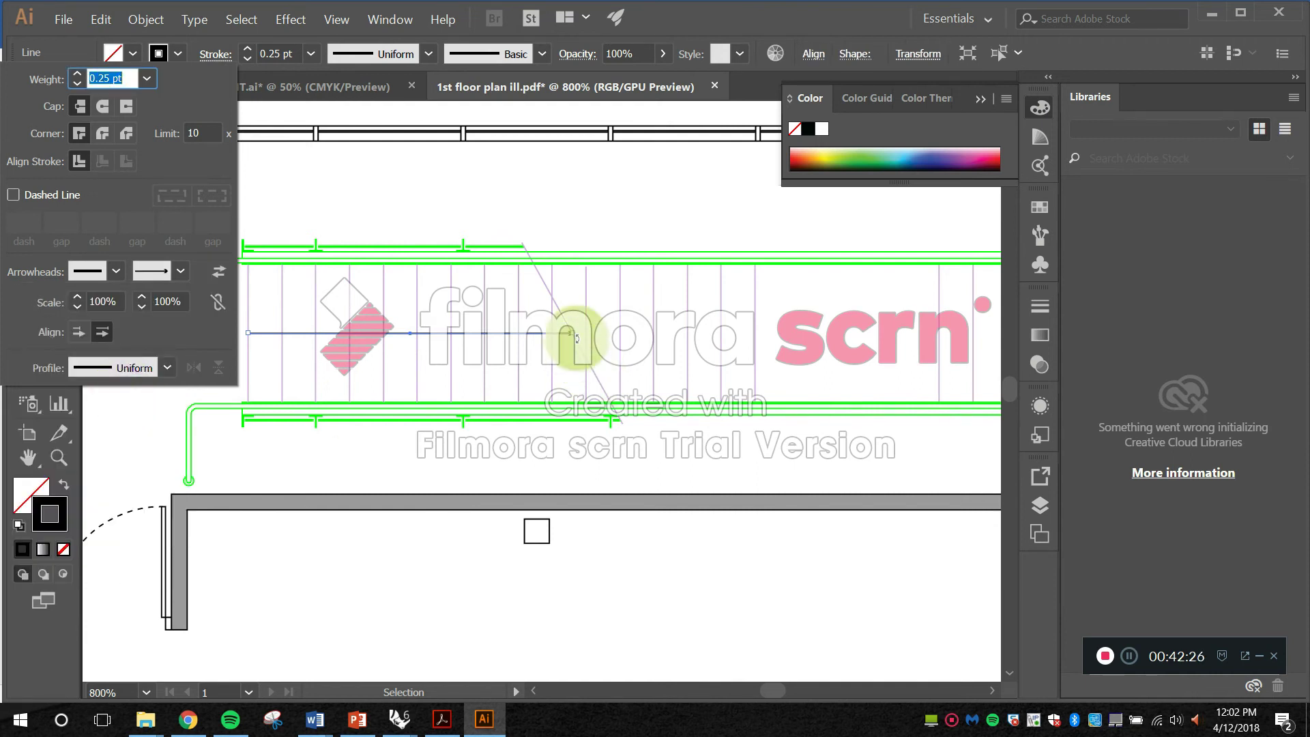
Step: Set the scale of the end arrowhead on the path-of-travel line to 200%
click(183, 301)
text(3)
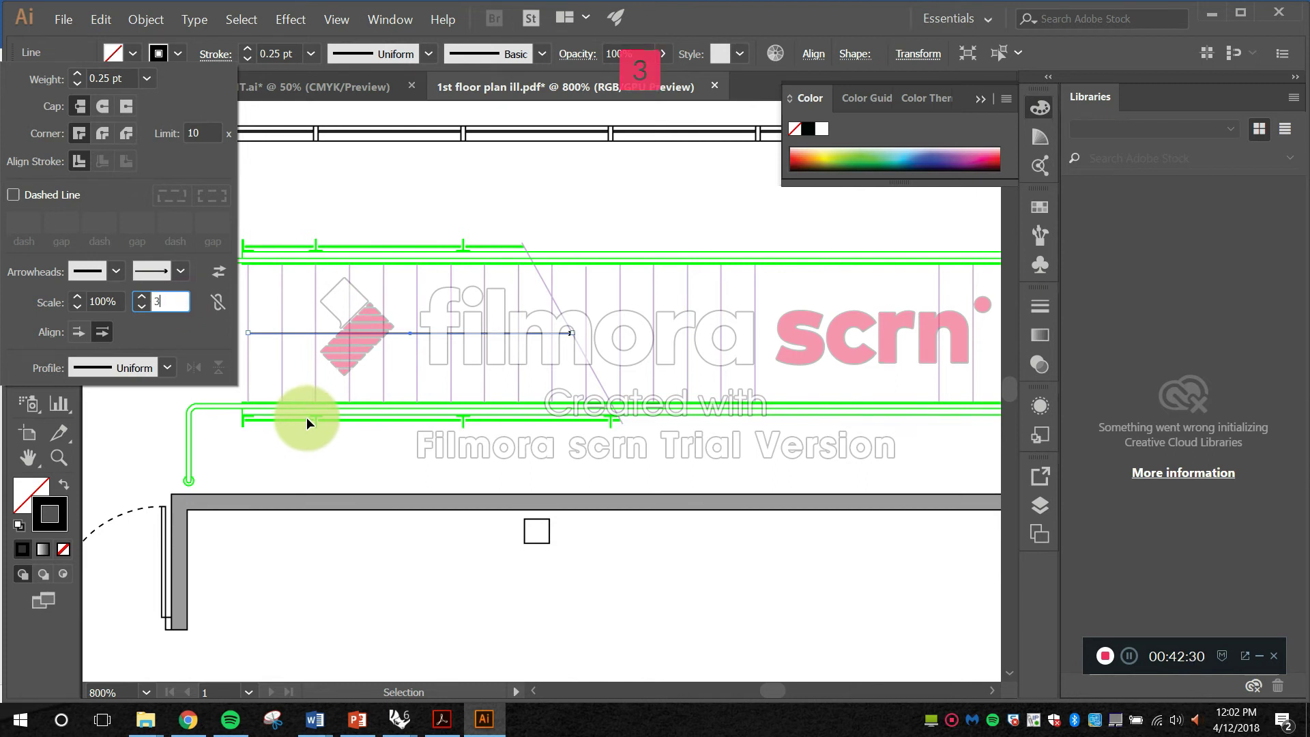
key(BackSpace)
text(200)
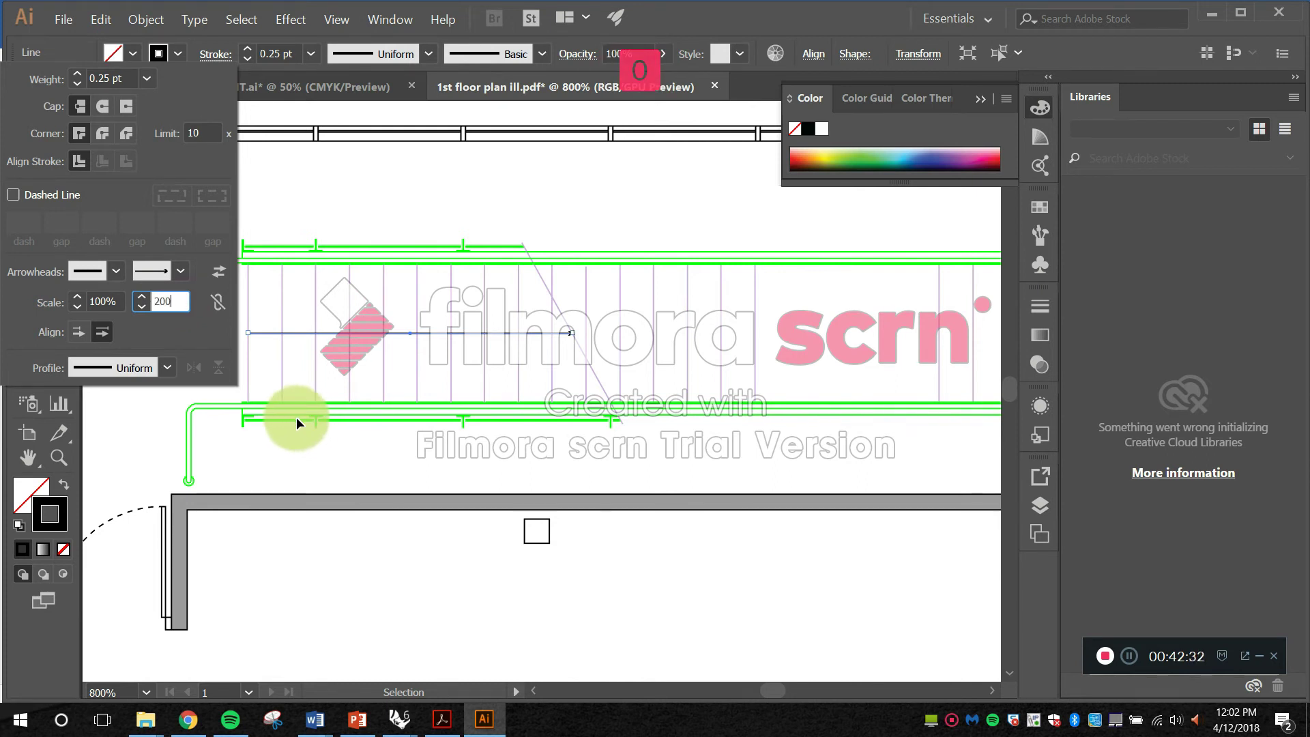
key(Return)
click(314, 213)
scroll(660, 307, up, 2)
drag(643, 310, 700, 326)
click(699, 312)
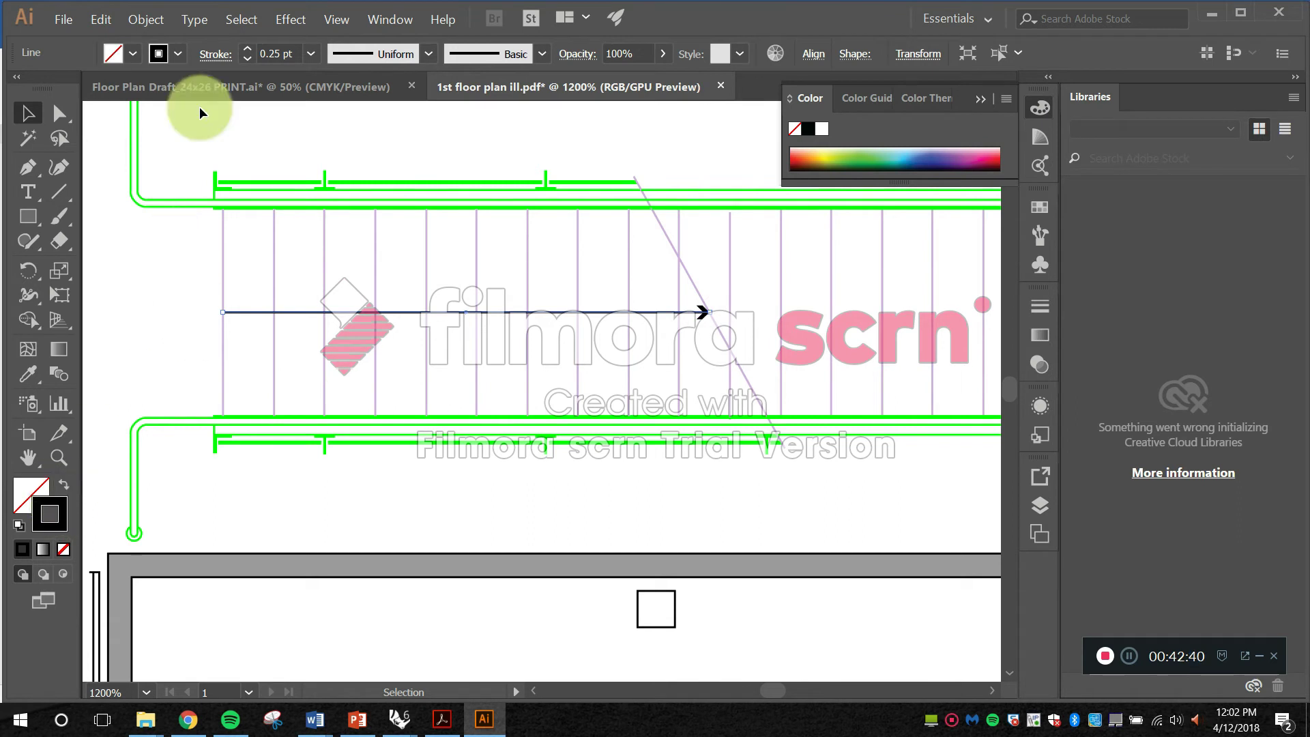
Step: Add a solid round dot as the start arrowhead of the path-of-travel line, at the first tread
click(209, 61)
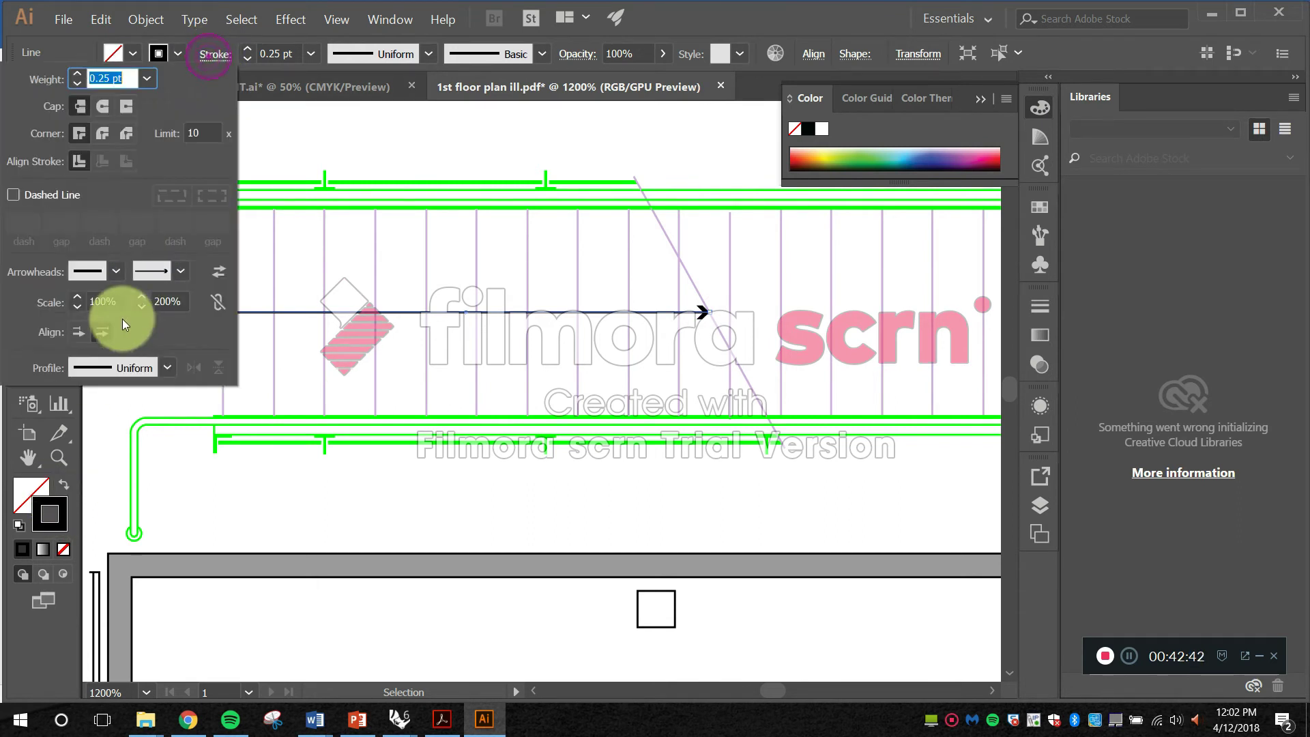
click(117, 272)
drag(157, 321, 157, 438)
click(69, 461)
key(space)
click(331, 325)
drag(339, 327, 383, 360)
scroll(285, 351, up, 1)
key(space)
drag(262, 343, 307, 332)
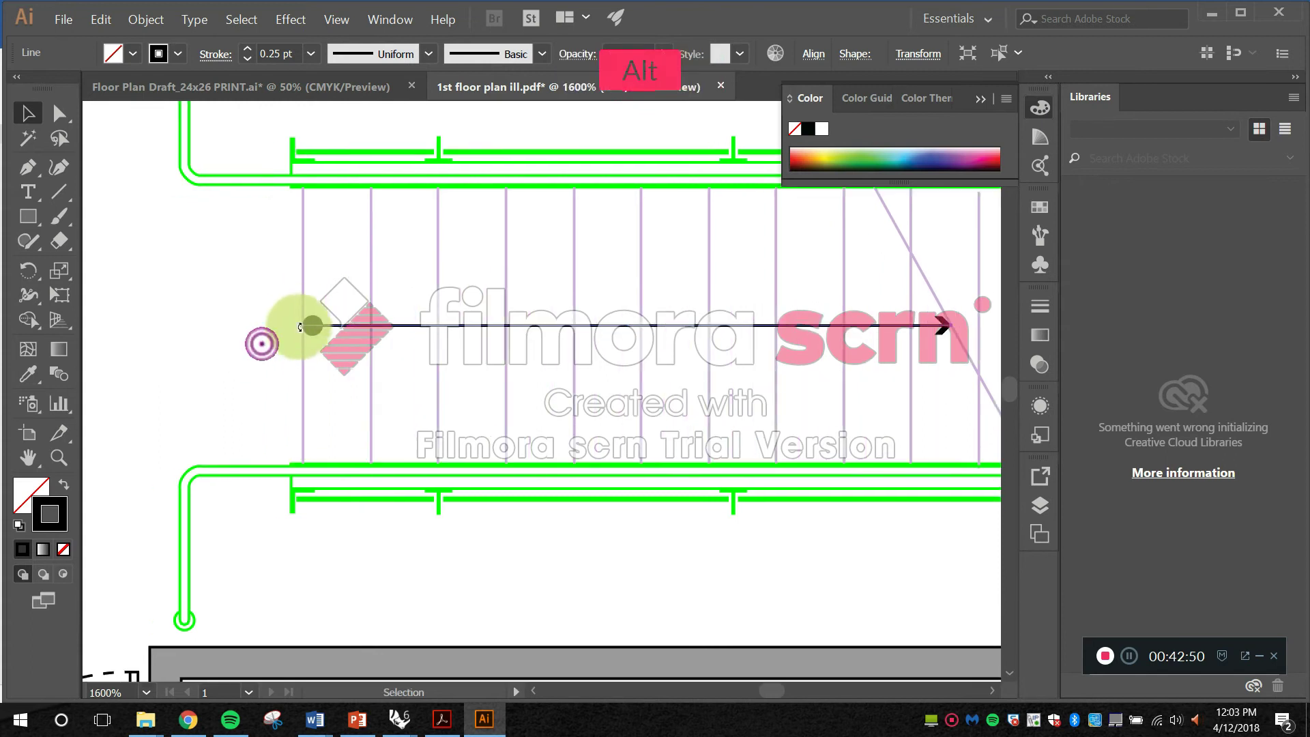
scroll(300, 327, up, 1)
Step: Try cap and profile options on the path-of-travel line, keep the butt cap with a round corner join, and deselect it
click(212, 54)
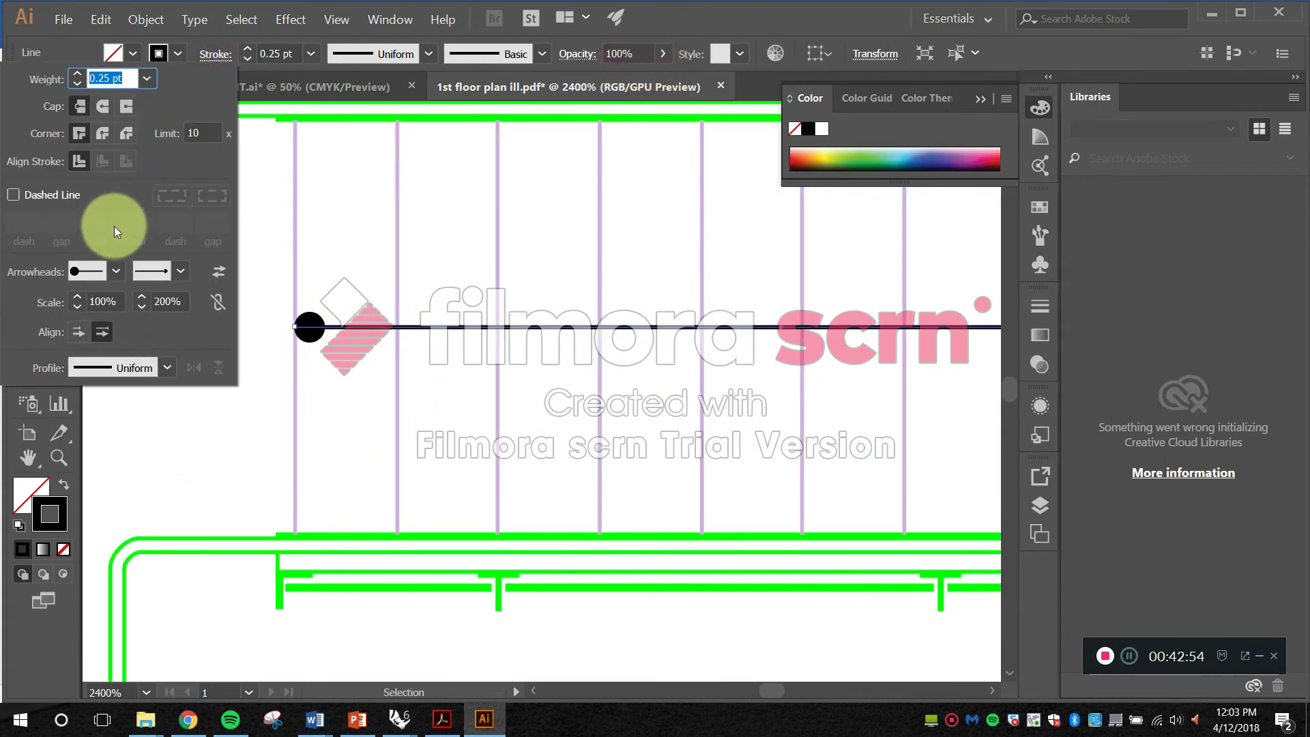
click(98, 109)
click(83, 108)
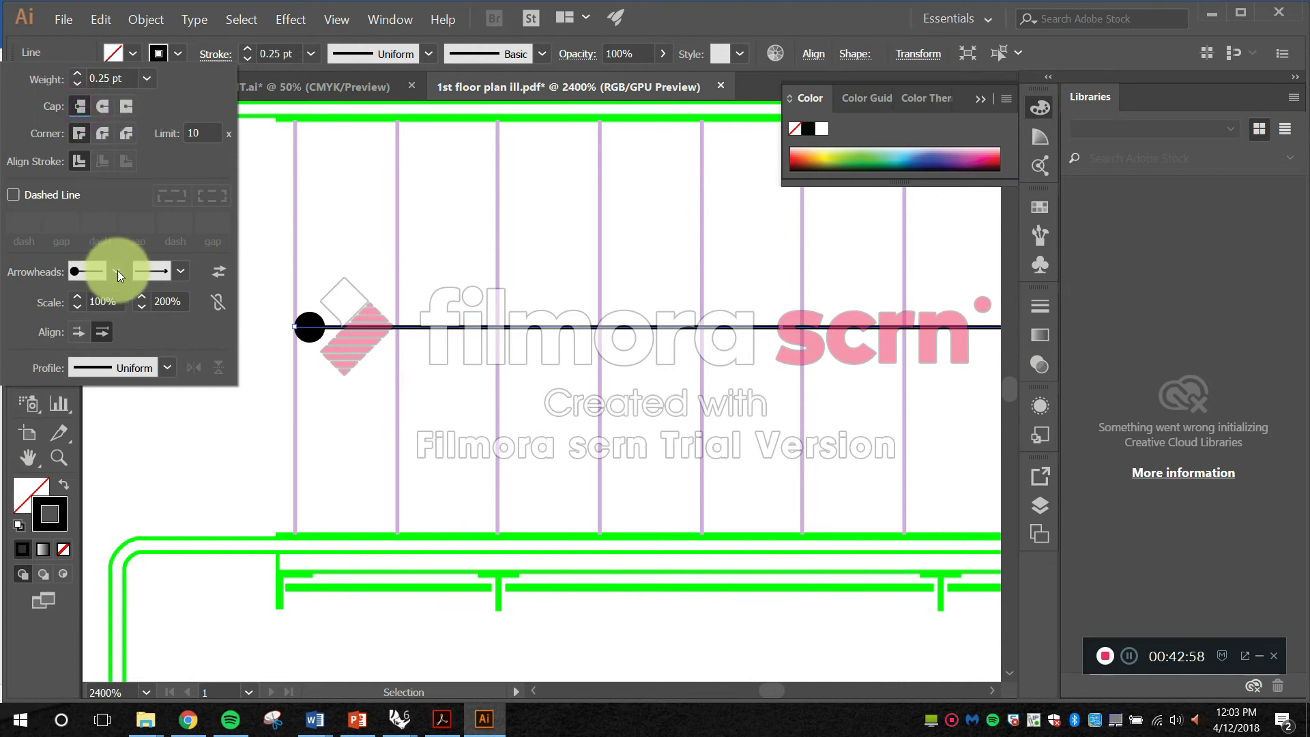
click(157, 370)
click(162, 367)
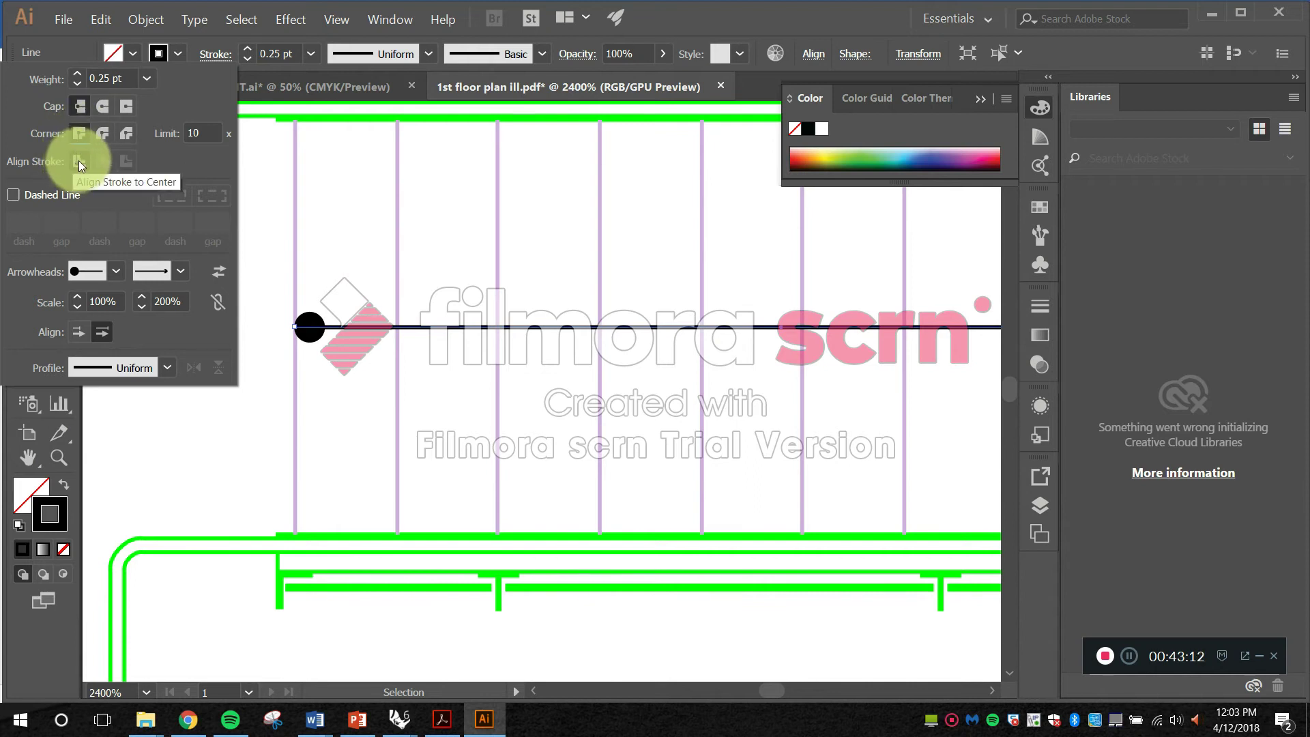
click(101, 134)
click(104, 106)
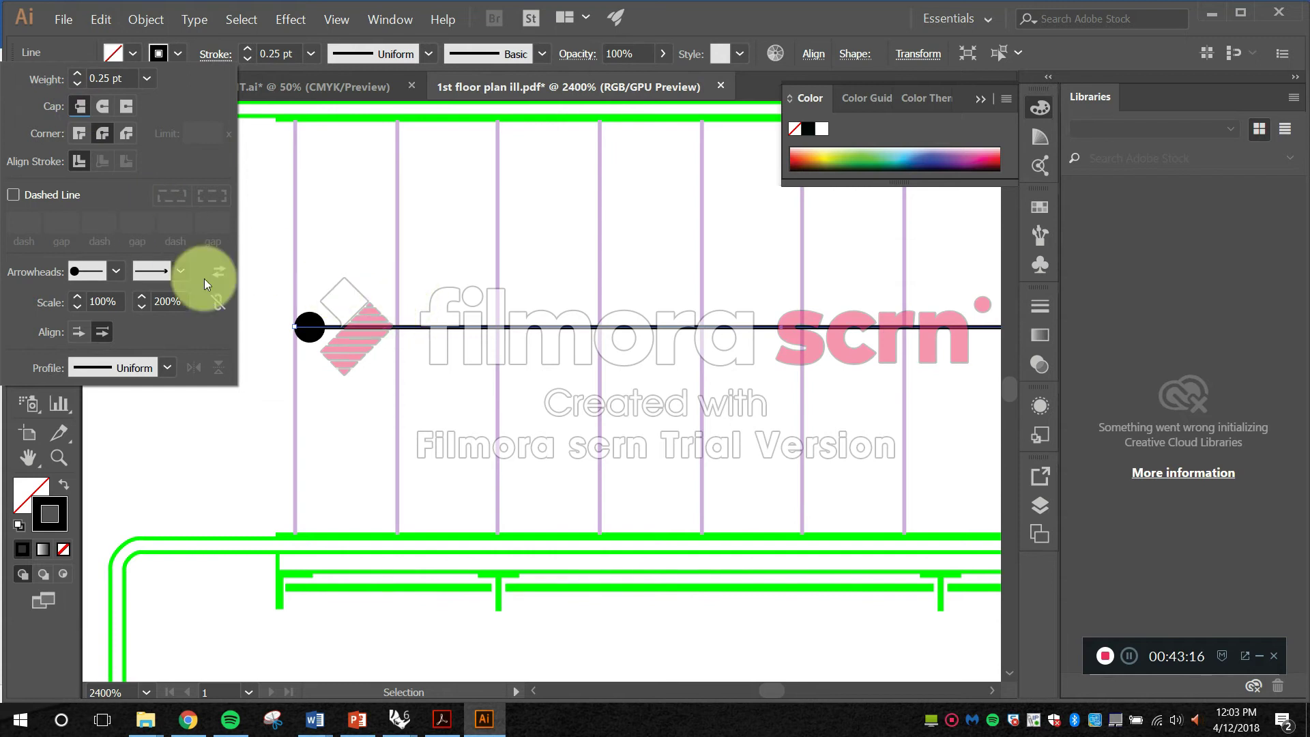
key(space)
drag(342, 287, 466, 320)
click(361, 305)
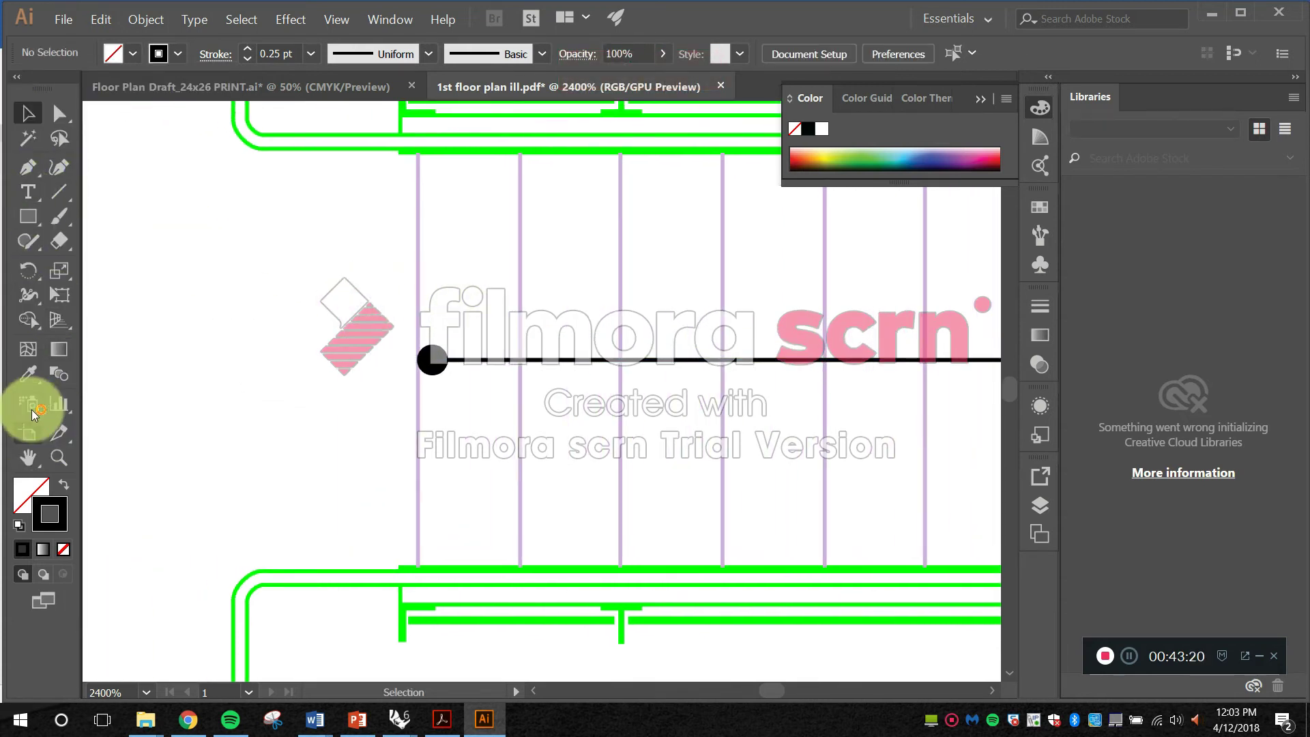
Step: Create a text box just before the path-of-travel line's dot and enter its label in capitals
click(28, 192)
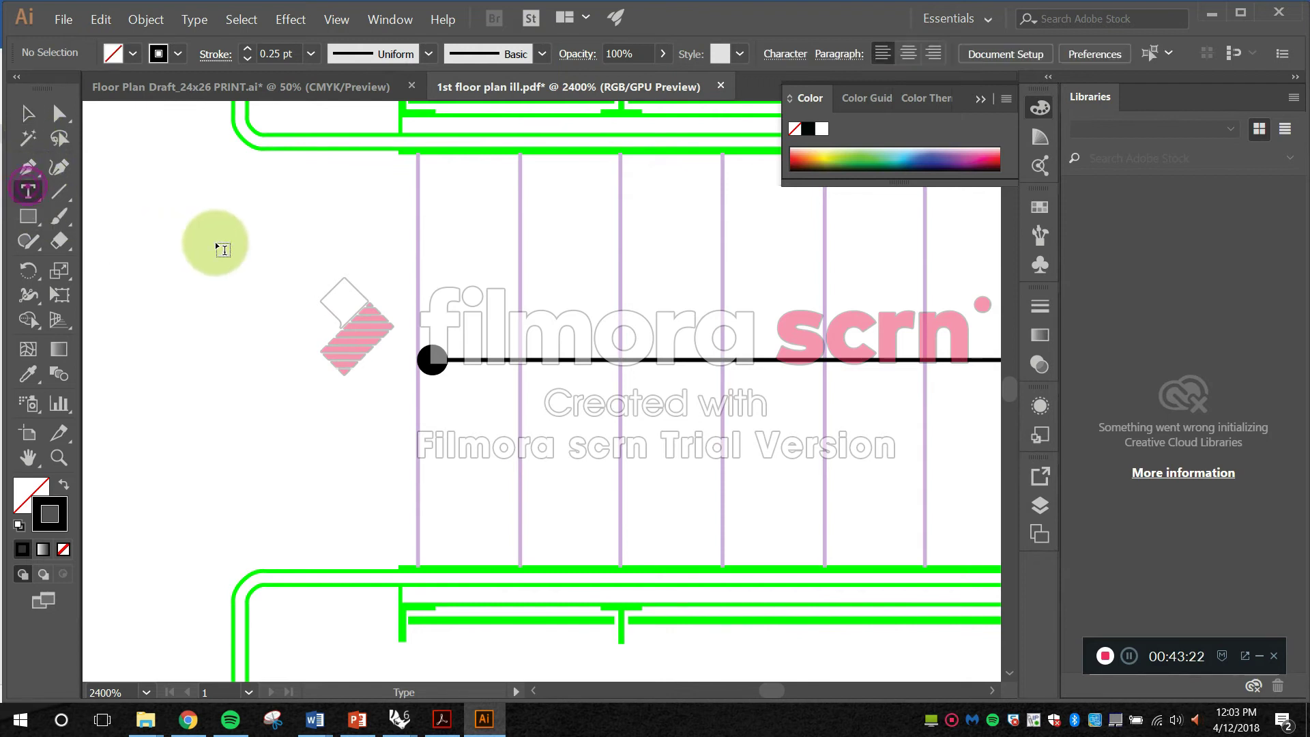
drag(201, 314, 374, 436)
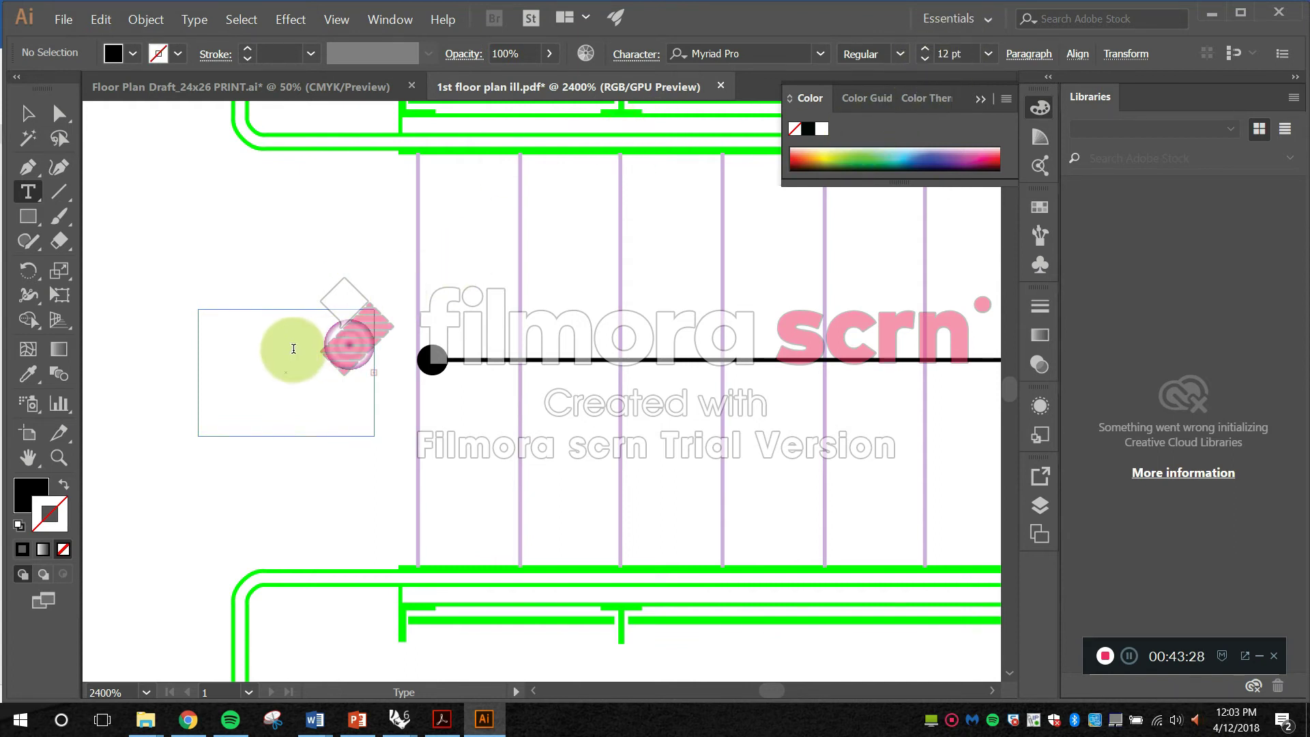
key(Caps_Lock)
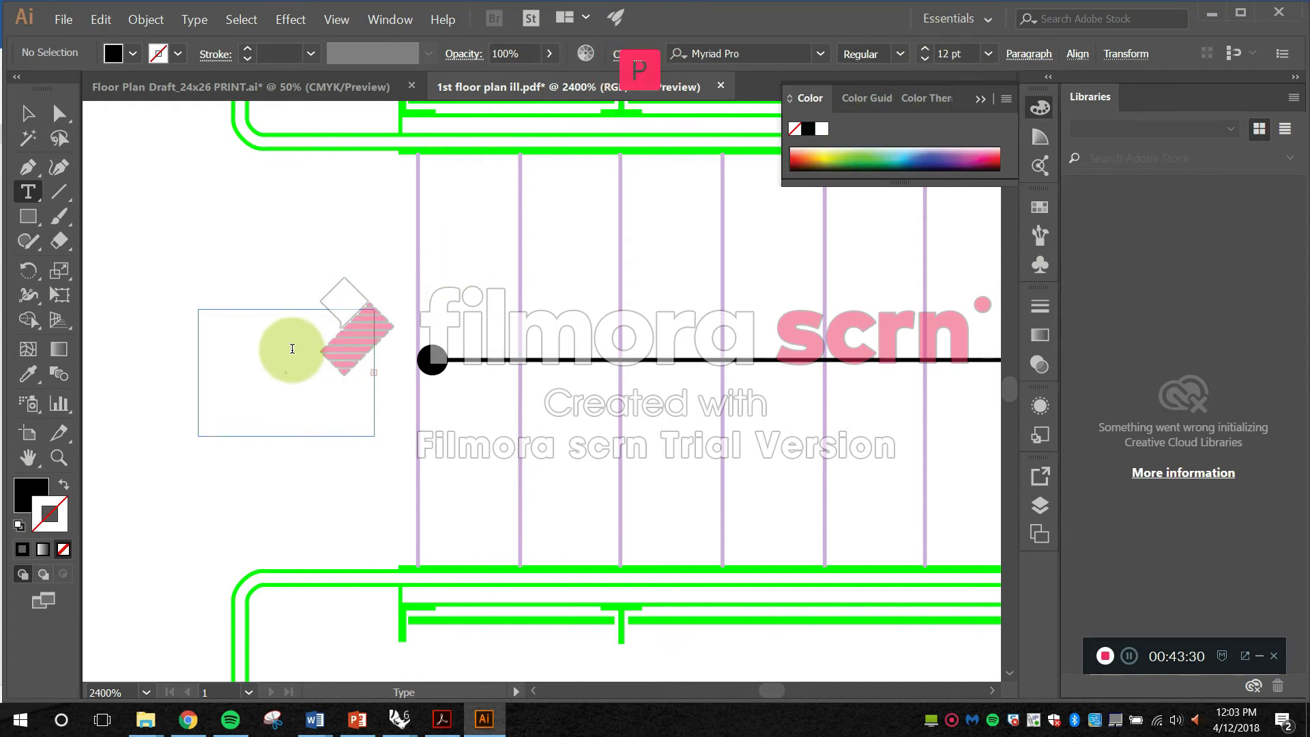
key(Escape)
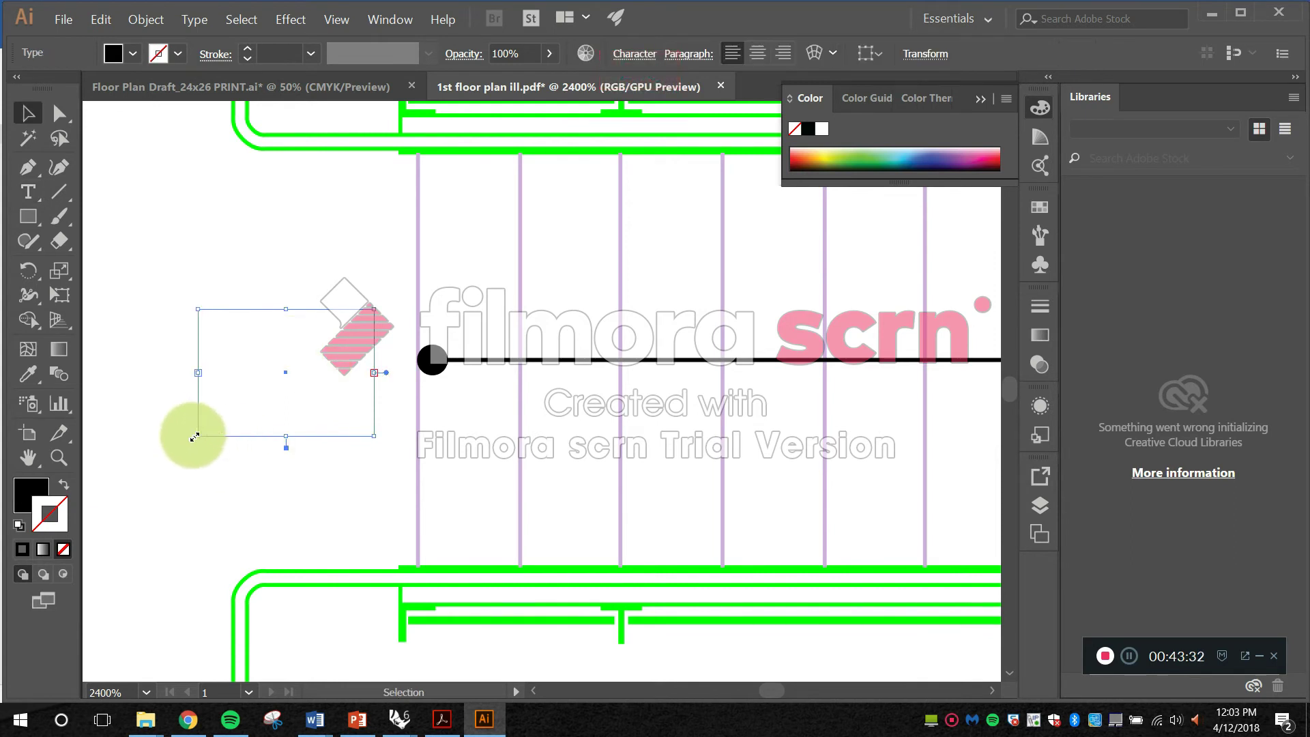
Step: Enlarge the stair label's text box and correct its text so that it reads UP
drag(197, 435, 125, 498)
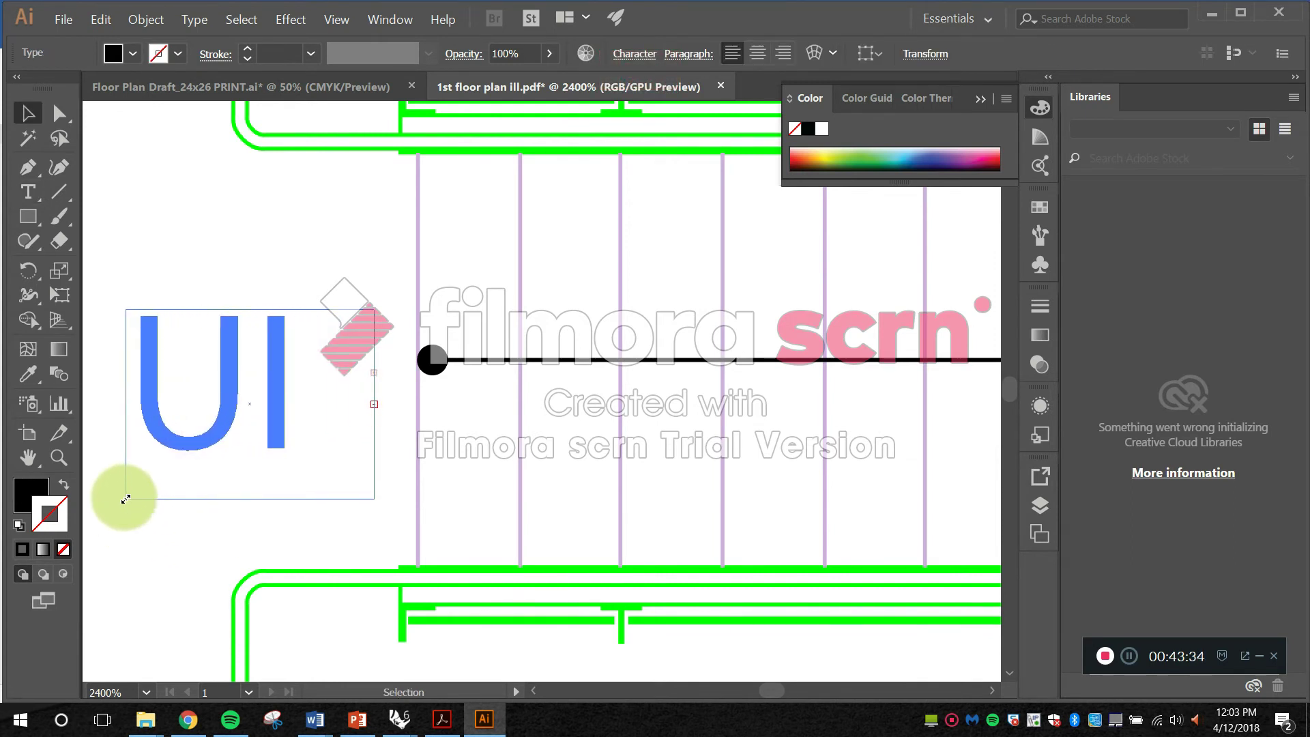
key(t)
double_click(286, 391)
click(299, 392)
key(BackSpace)
key(Escape)
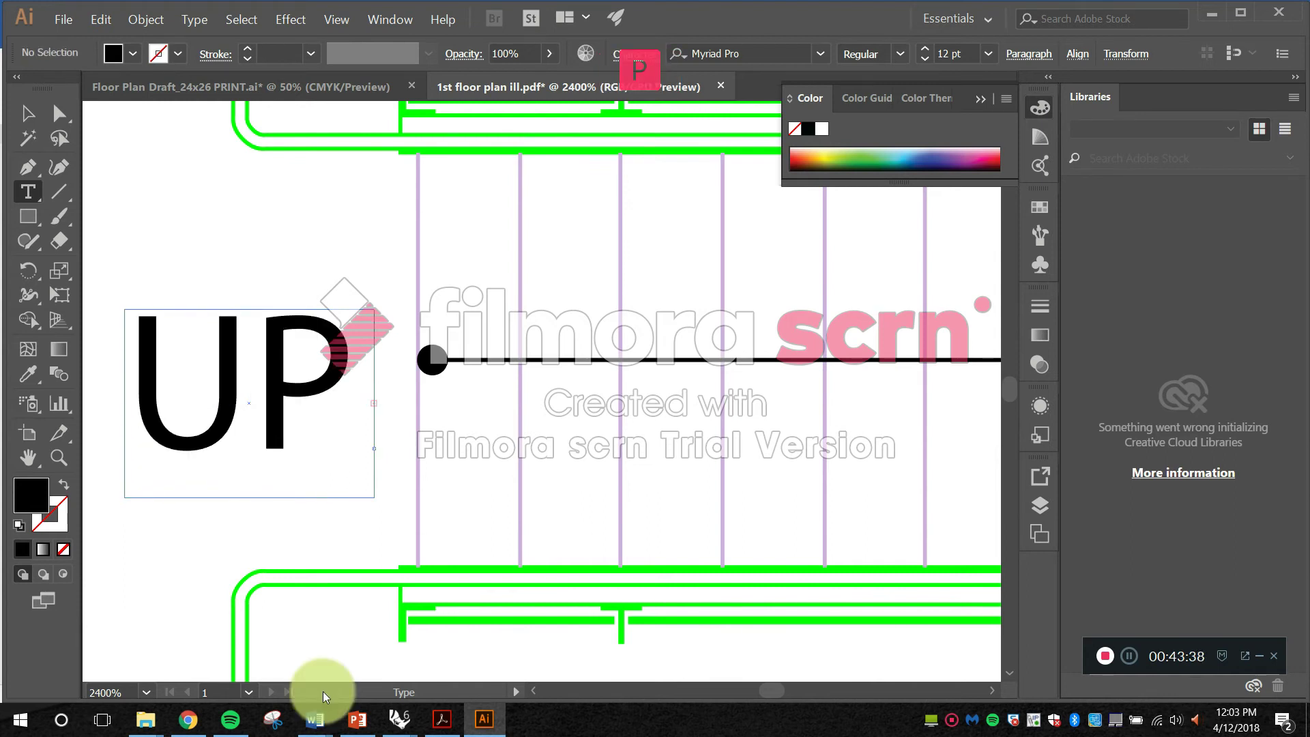
click(343, 247)
Step: Set the font size of the UP label to 10 pt
scroll(383, 314, down, 4)
scroll(505, 369, down, 9)
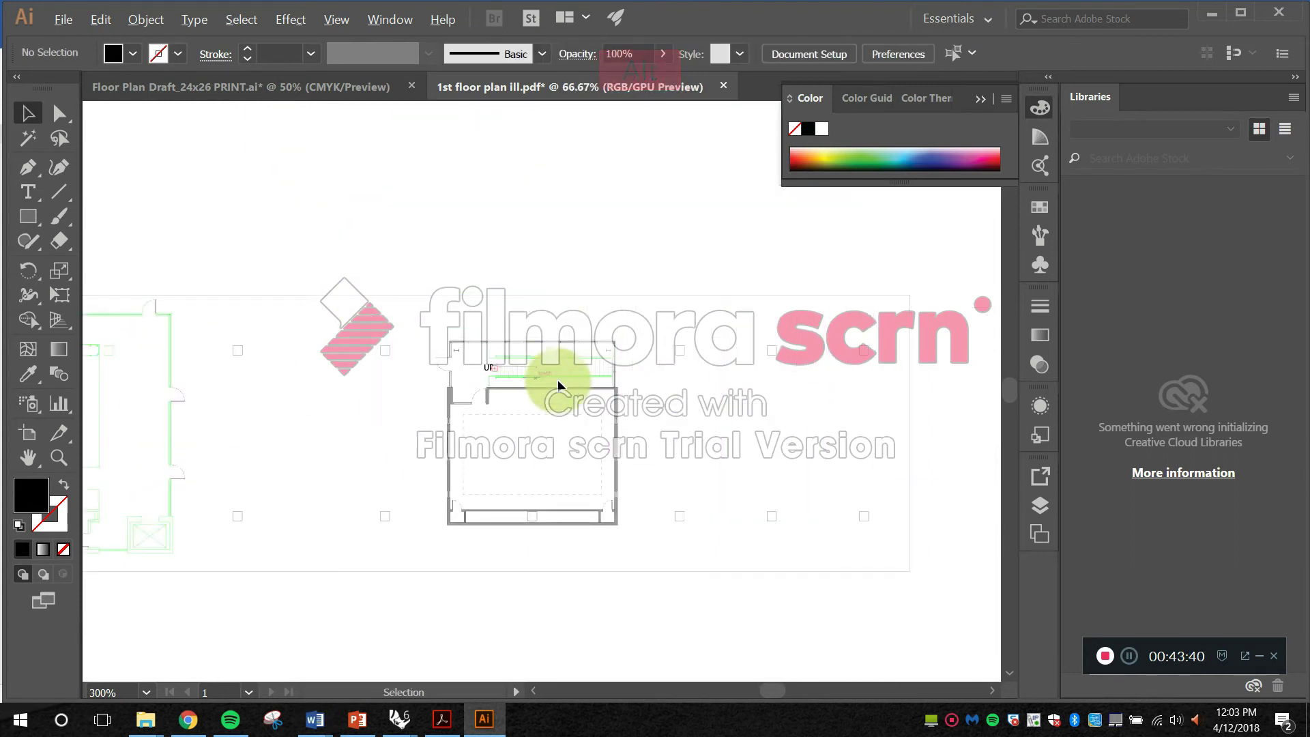
scroll(559, 410, up, 2)
scroll(572, 384, up, 7)
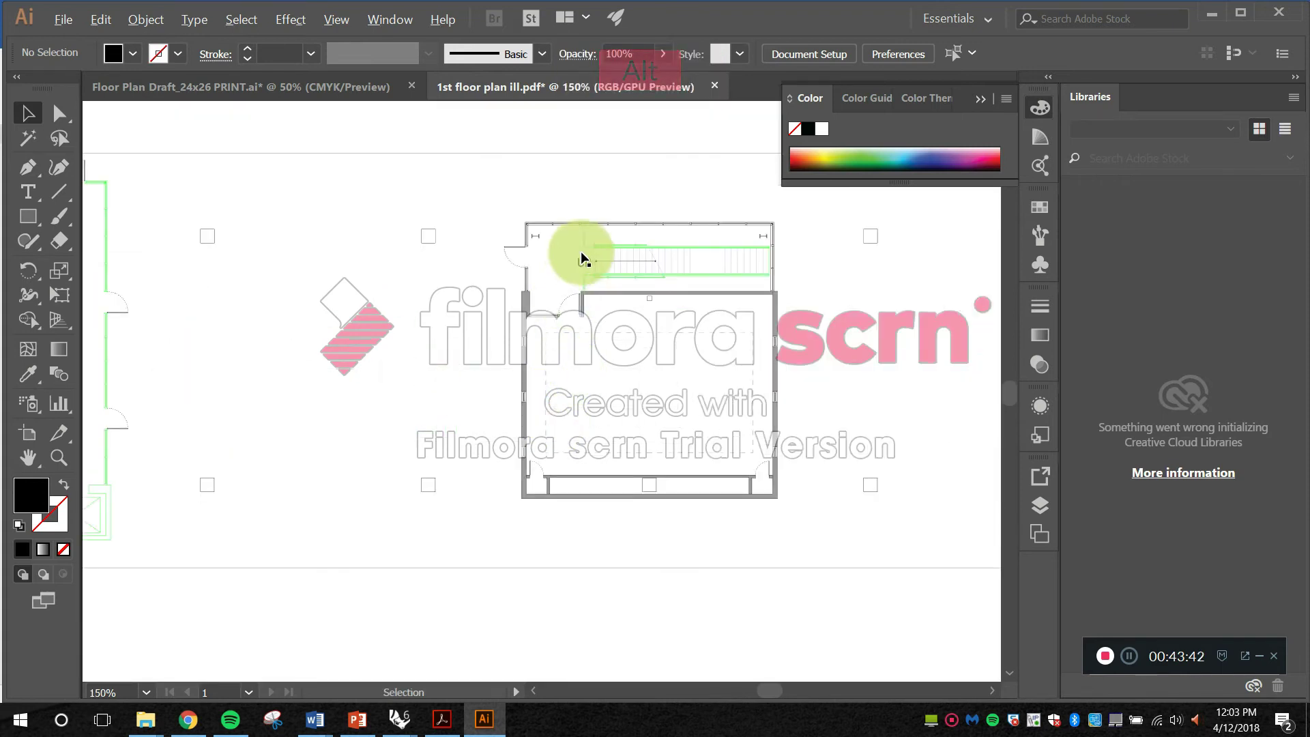
click(501, 255)
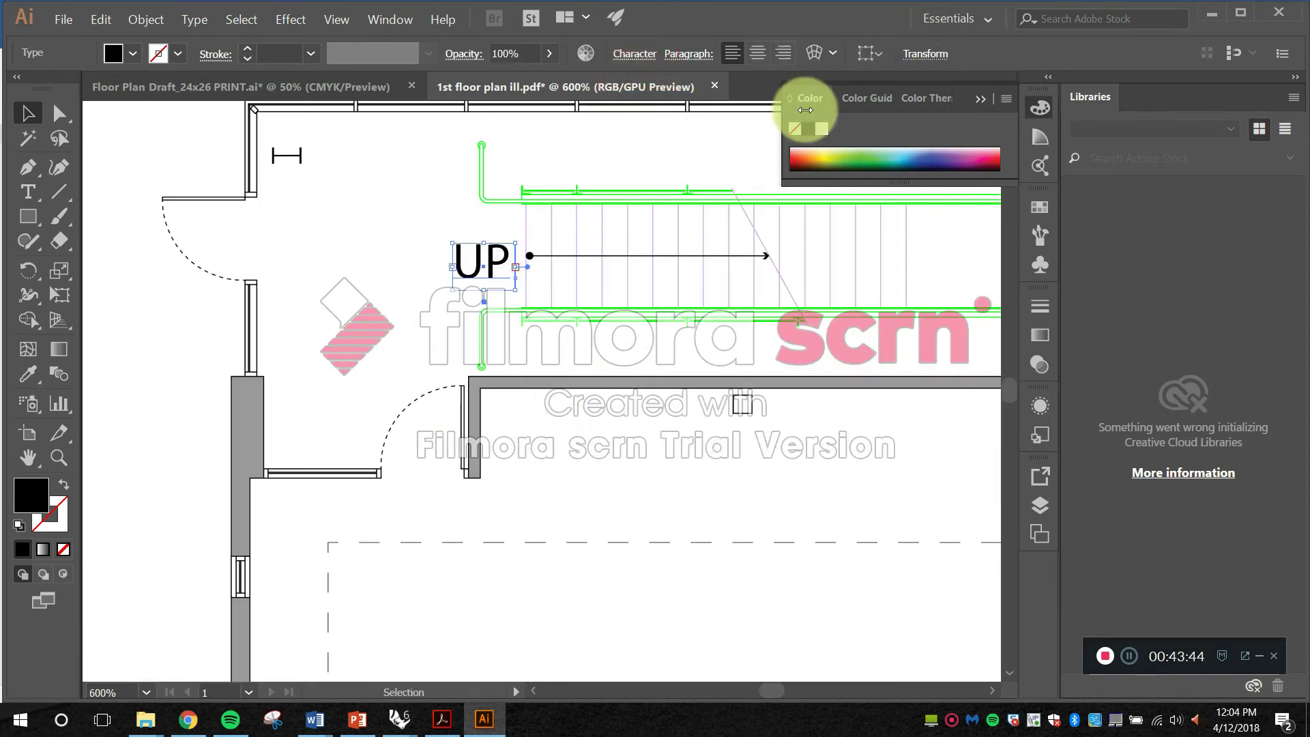
double_click(493, 255)
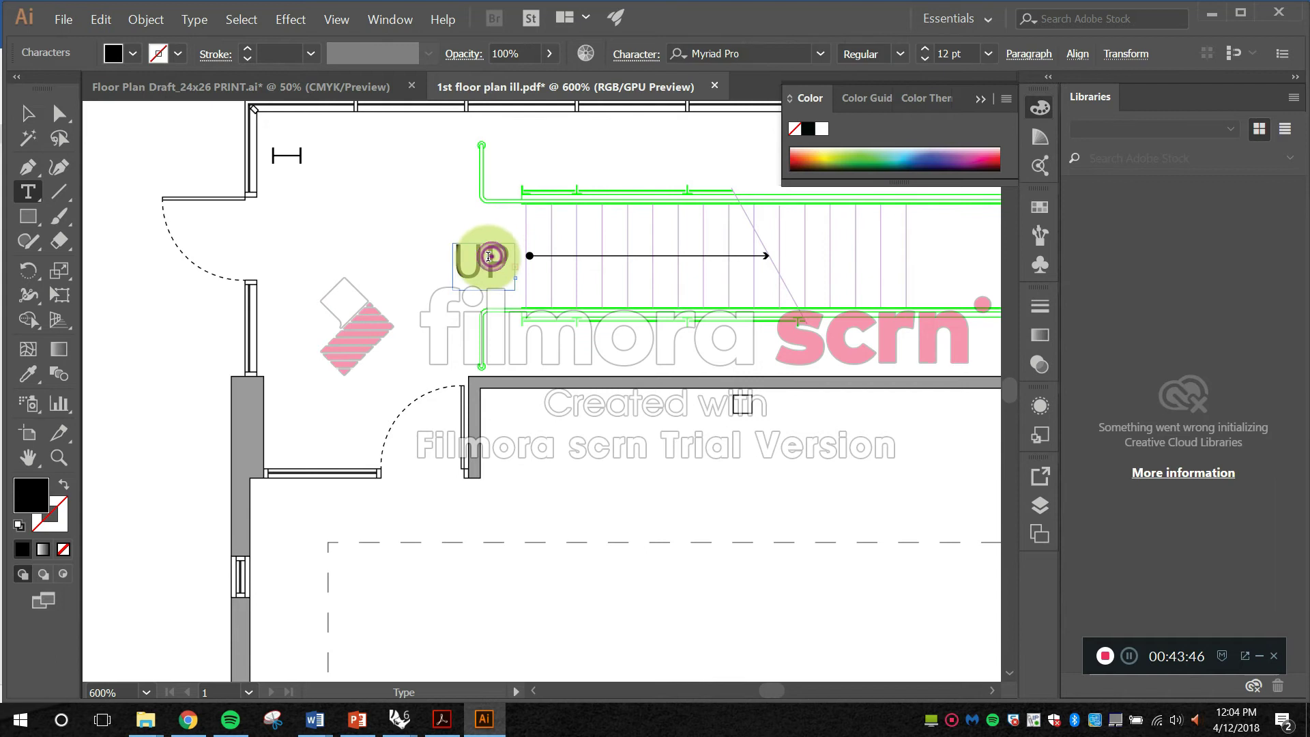
double_click(486, 259)
text(10)
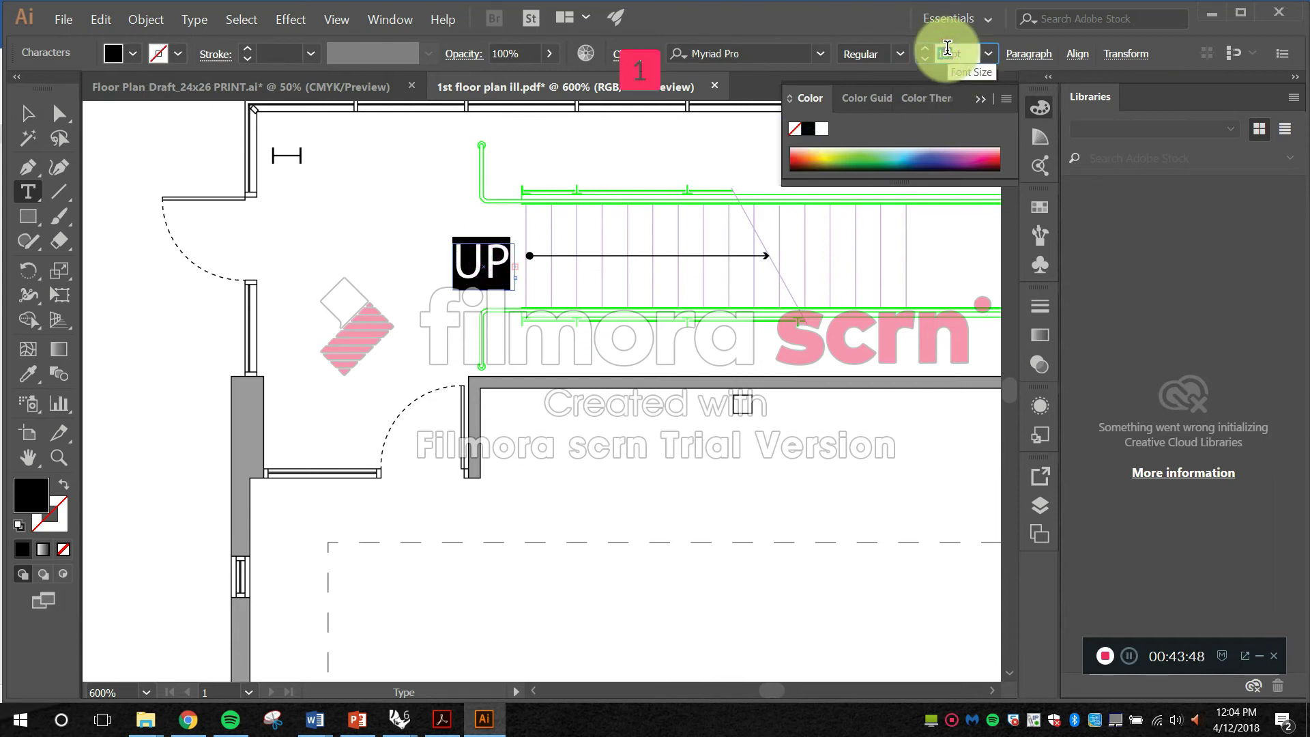
key(Return)
key(Escape)
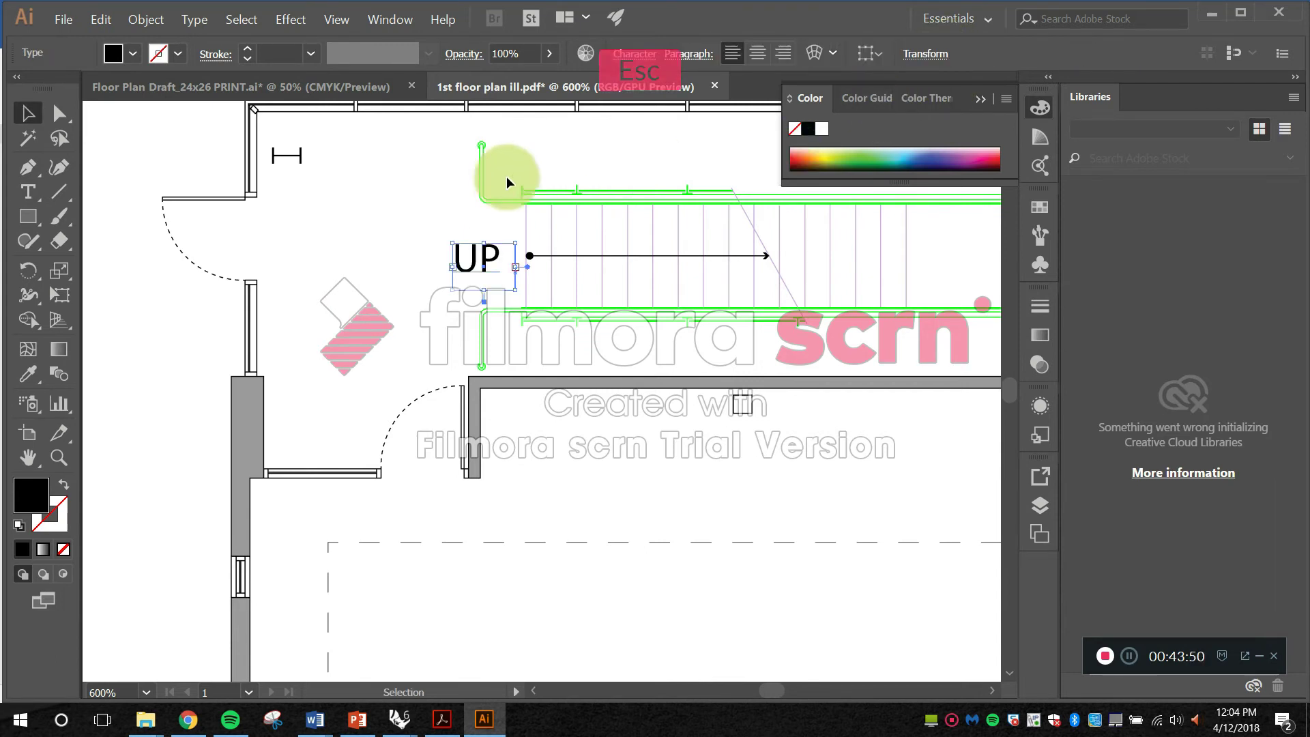
click(432, 193)
Step: Center the UP label's text within its box and deselect it
click(480, 258)
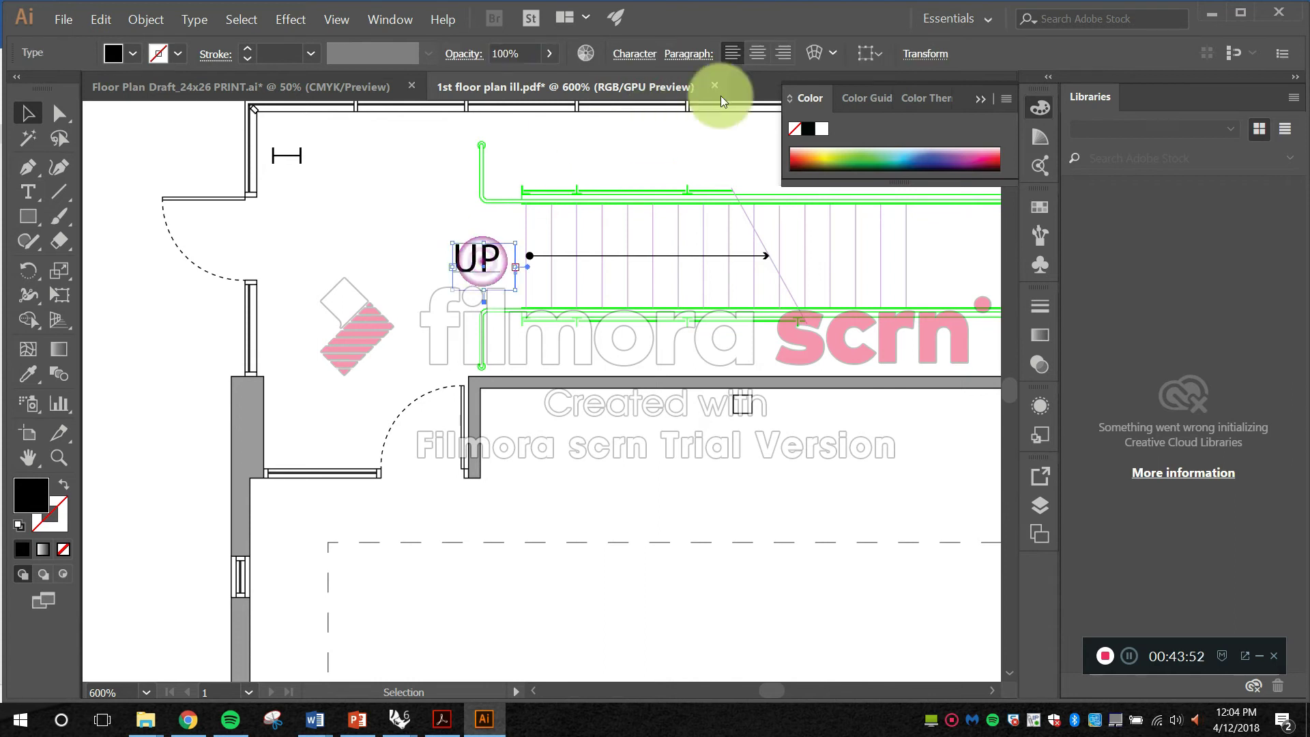
click(758, 52)
scroll(675, 232, up, 2)
click(337, 240)
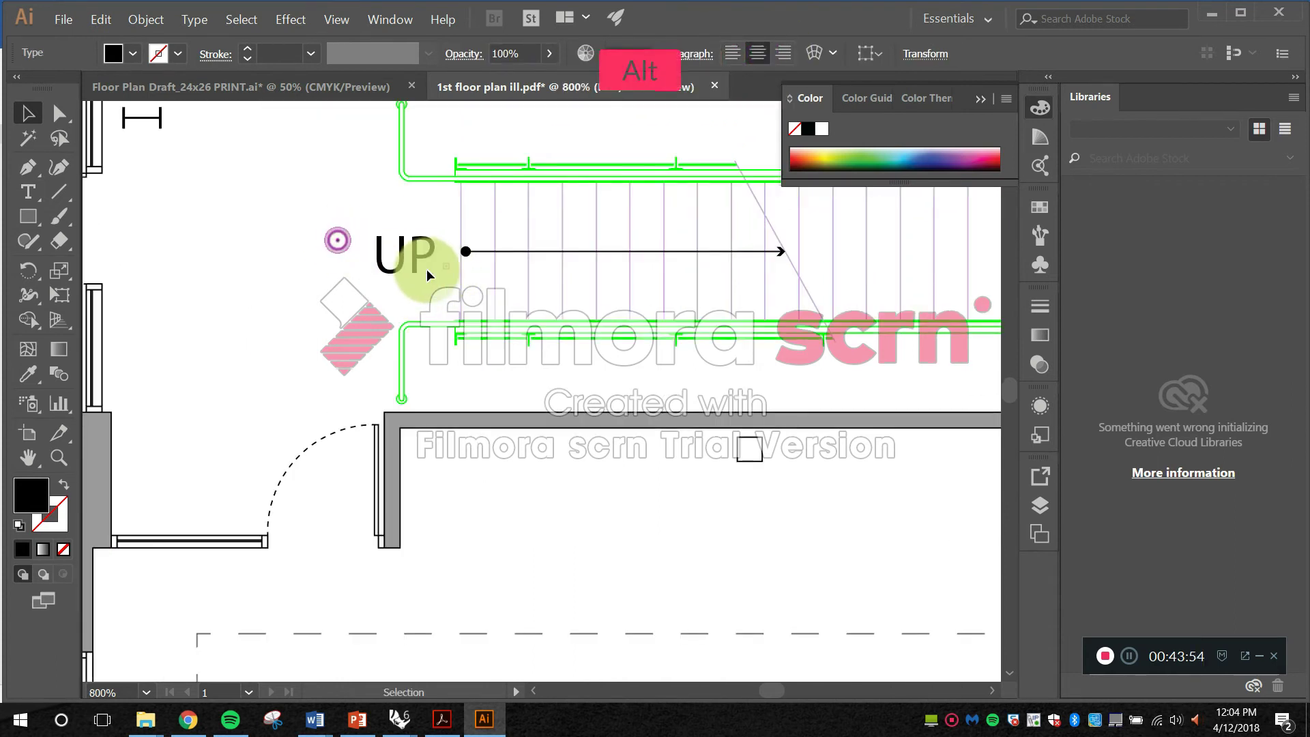
Step: Change the end arrowhead of the path-of-travel line to the open Arrow 11 style and deselect the line
scroll(427, 272, up, 1)
scroll(467, 272, down, 3)
drag(604, 264, 551, 285)
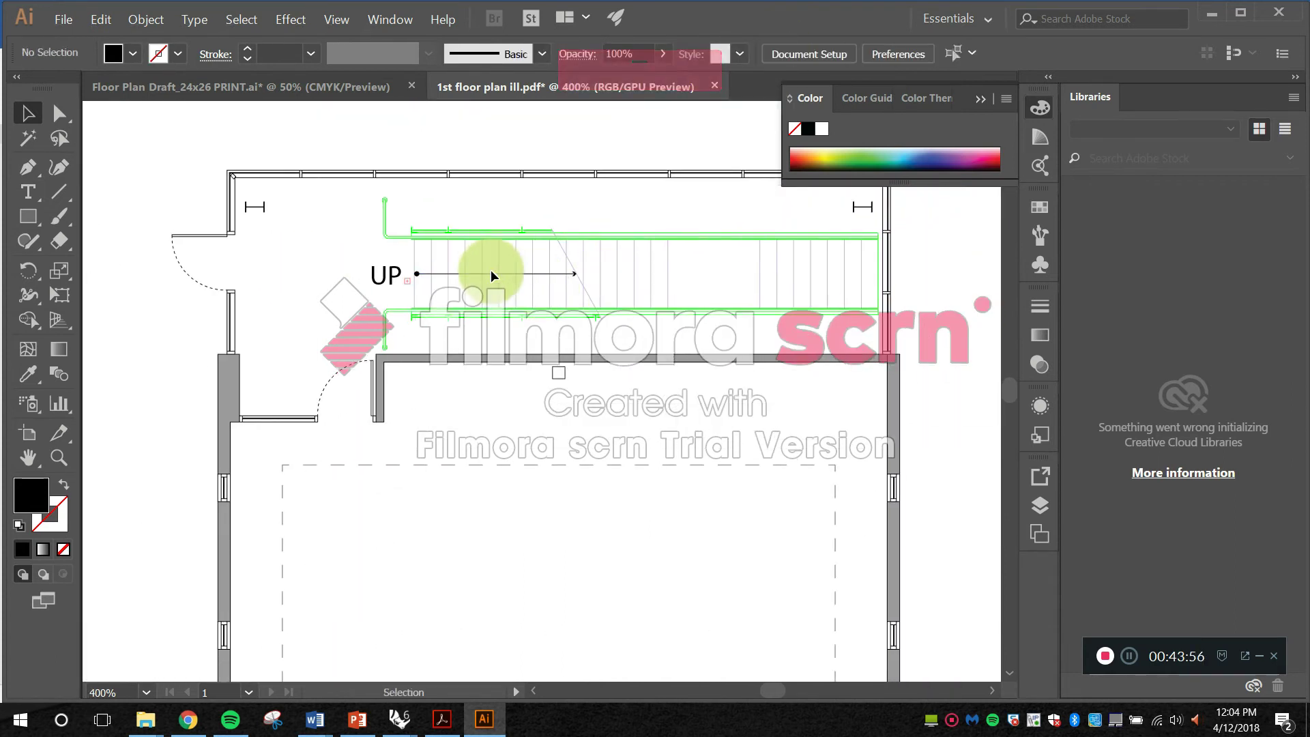
click(490, 272)
click(216, 59)
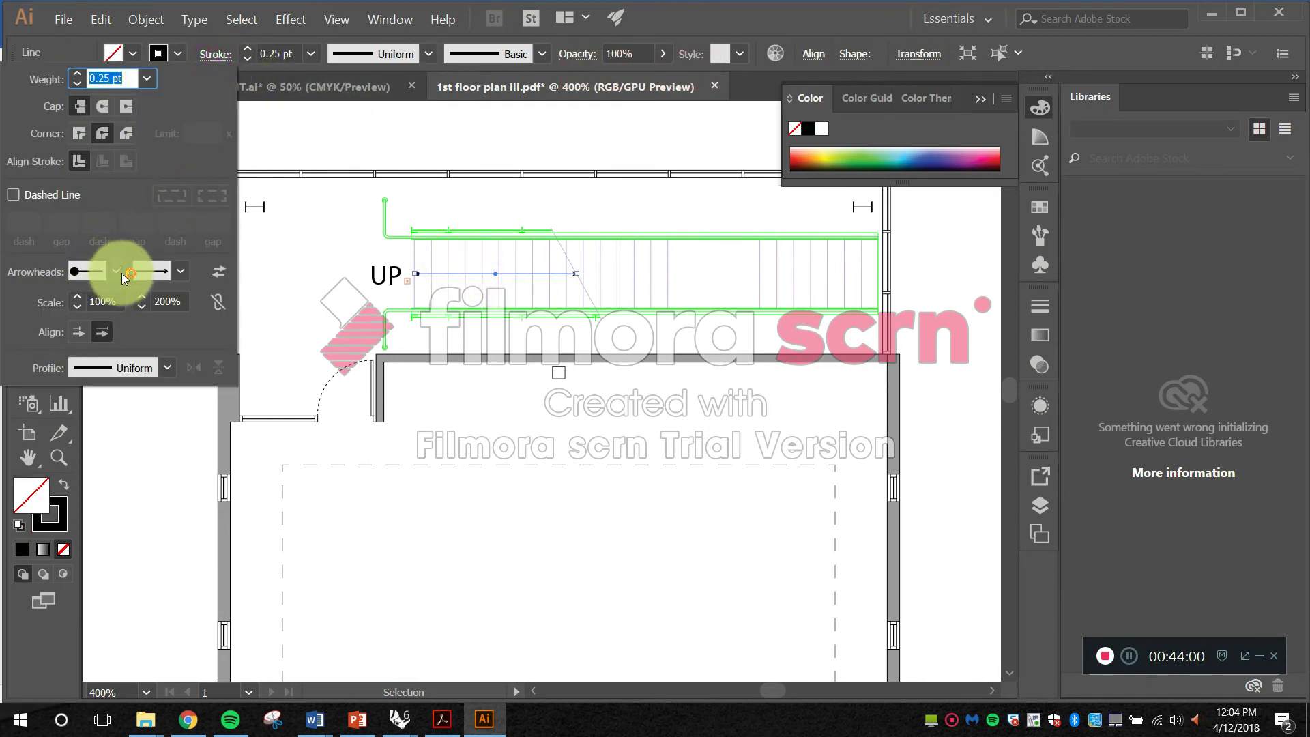
click(181, 271)
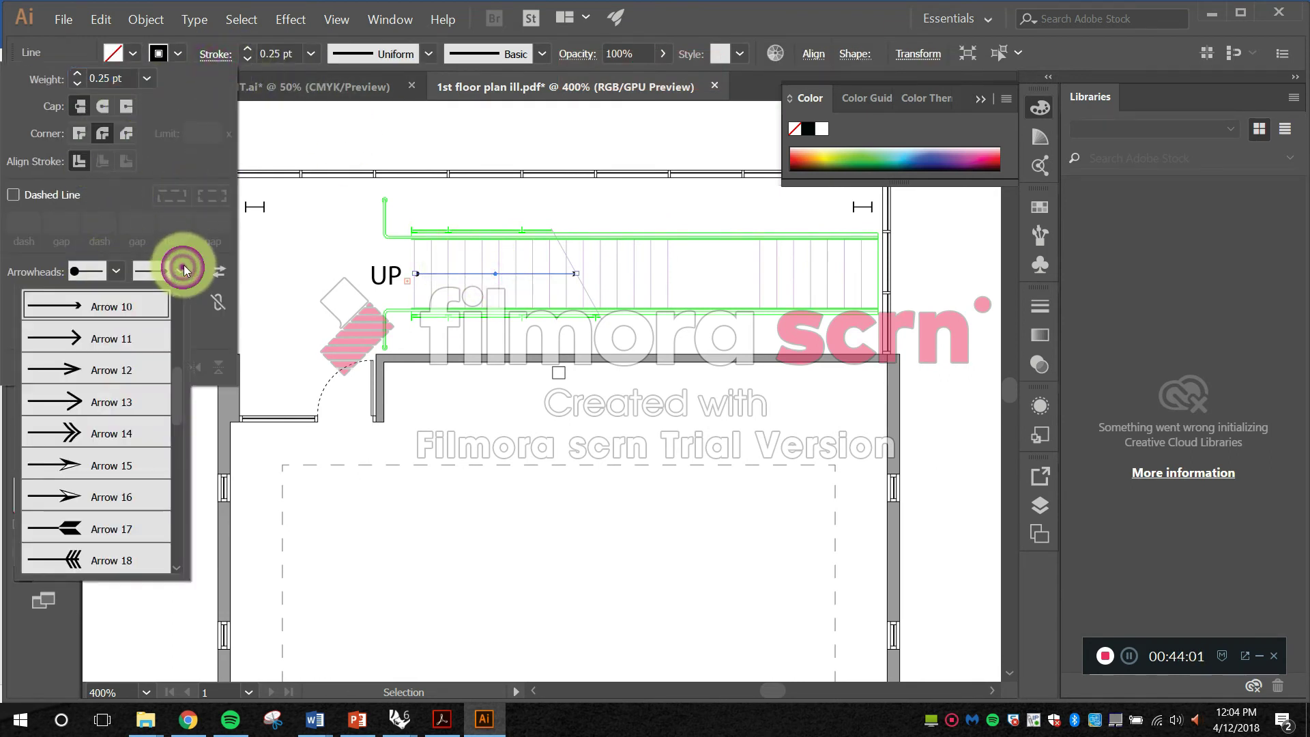
click(138, 342)
click(550, 208)
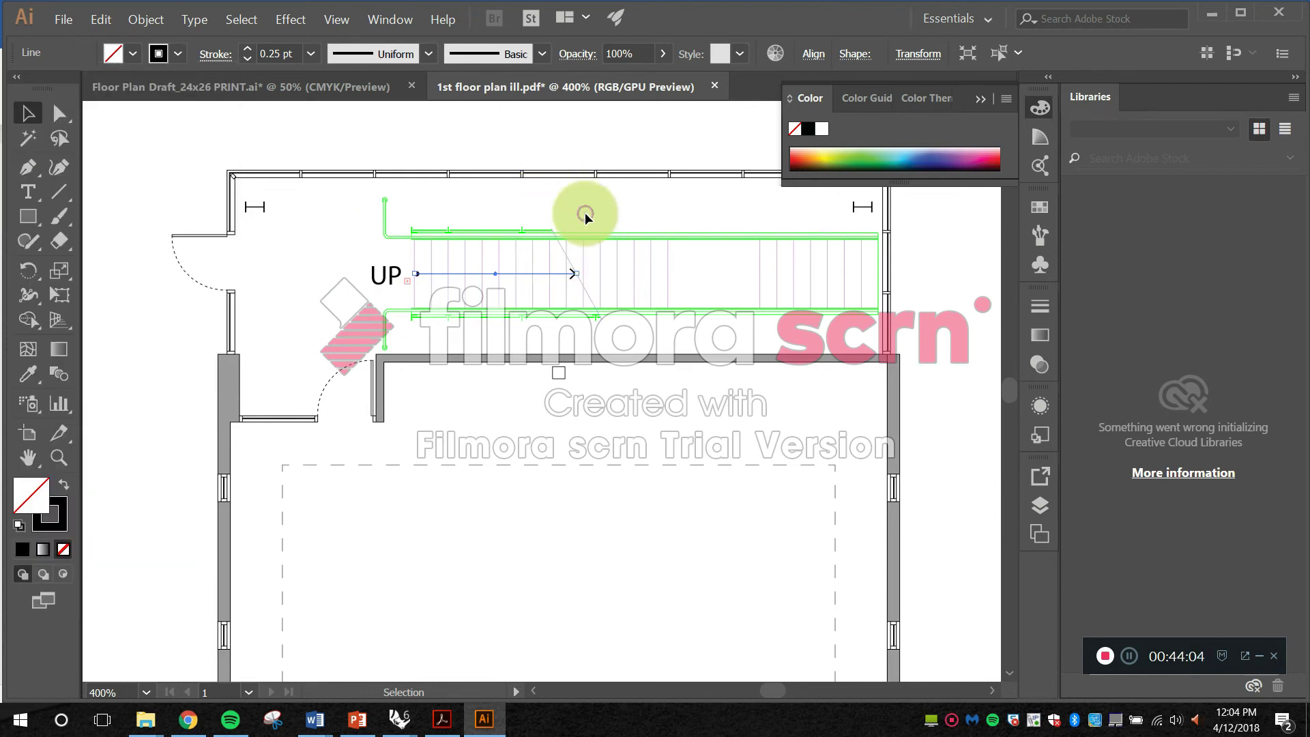
Step: Select the treads and railing lines of the stair portion beyond the diagonal break line
key(space)
mouse_move(564, 253)
mouse_down()
mouse_move(505, 247)
mouse_move(419, 284)
mouse_up()
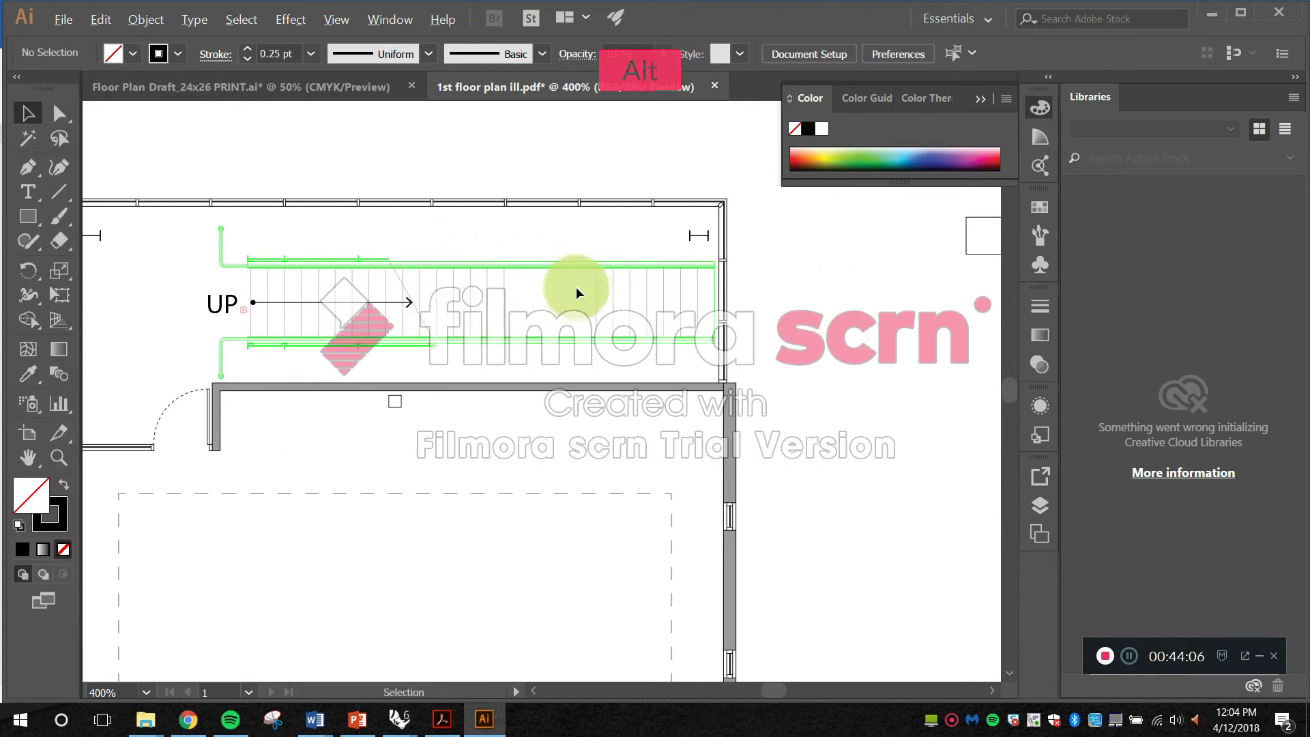
drag(523, 306, 583, 299)
key(space)
drag(681, 310, 660, 352)
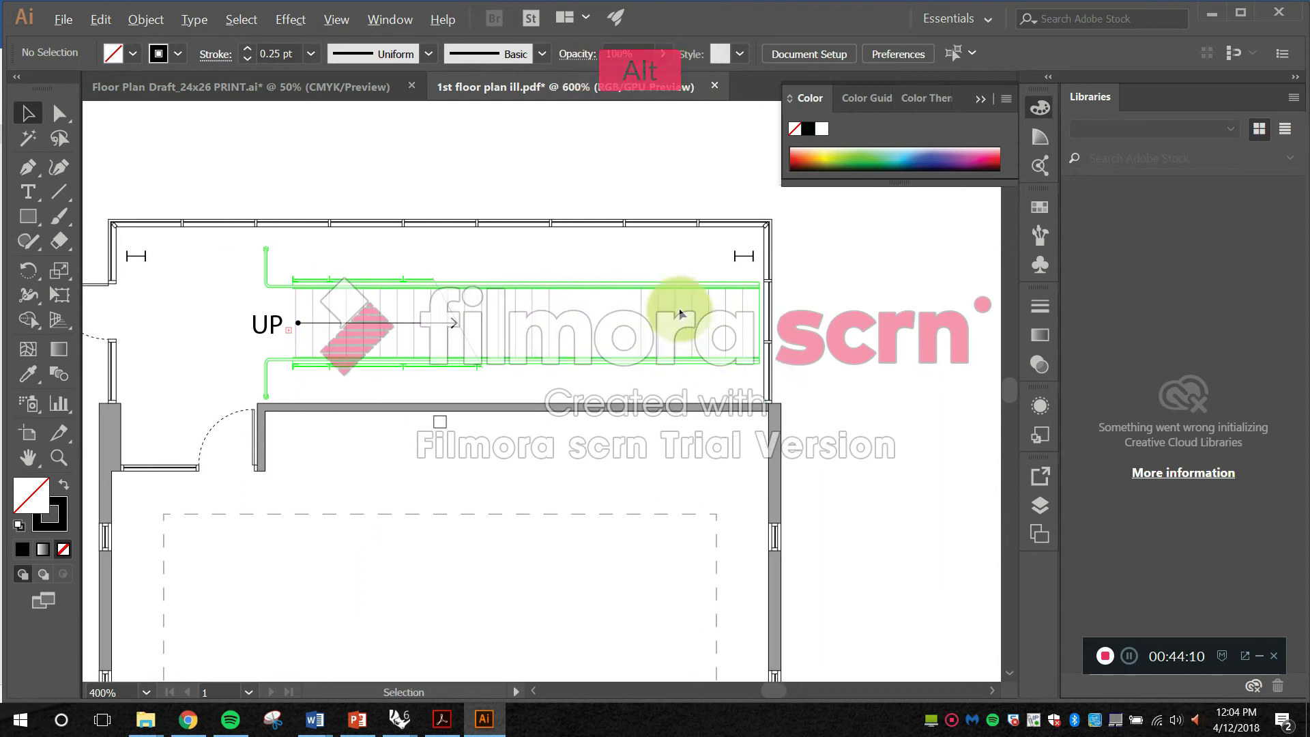
scroll(679, 307, up, 1)
drag(789, 412, 402, 274)
scroll(322, 300, up, 2)
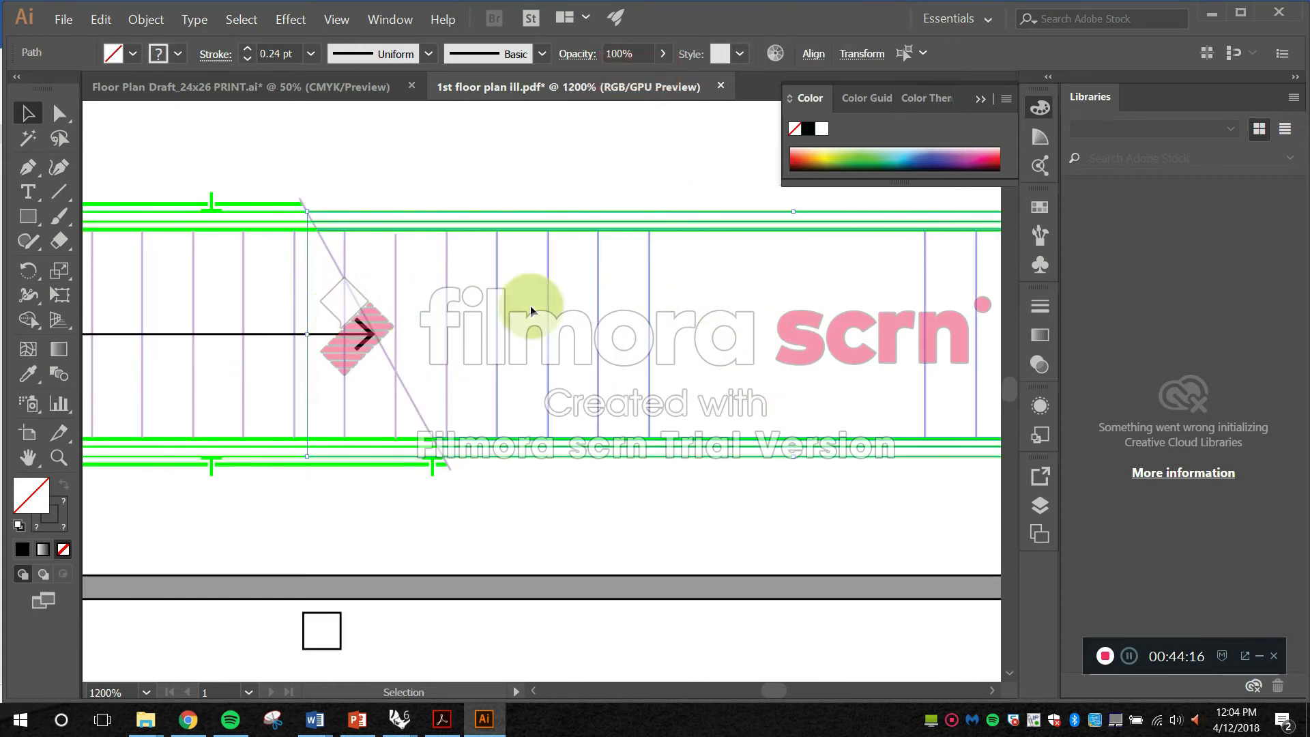
scroll(482, 306, down, 1)
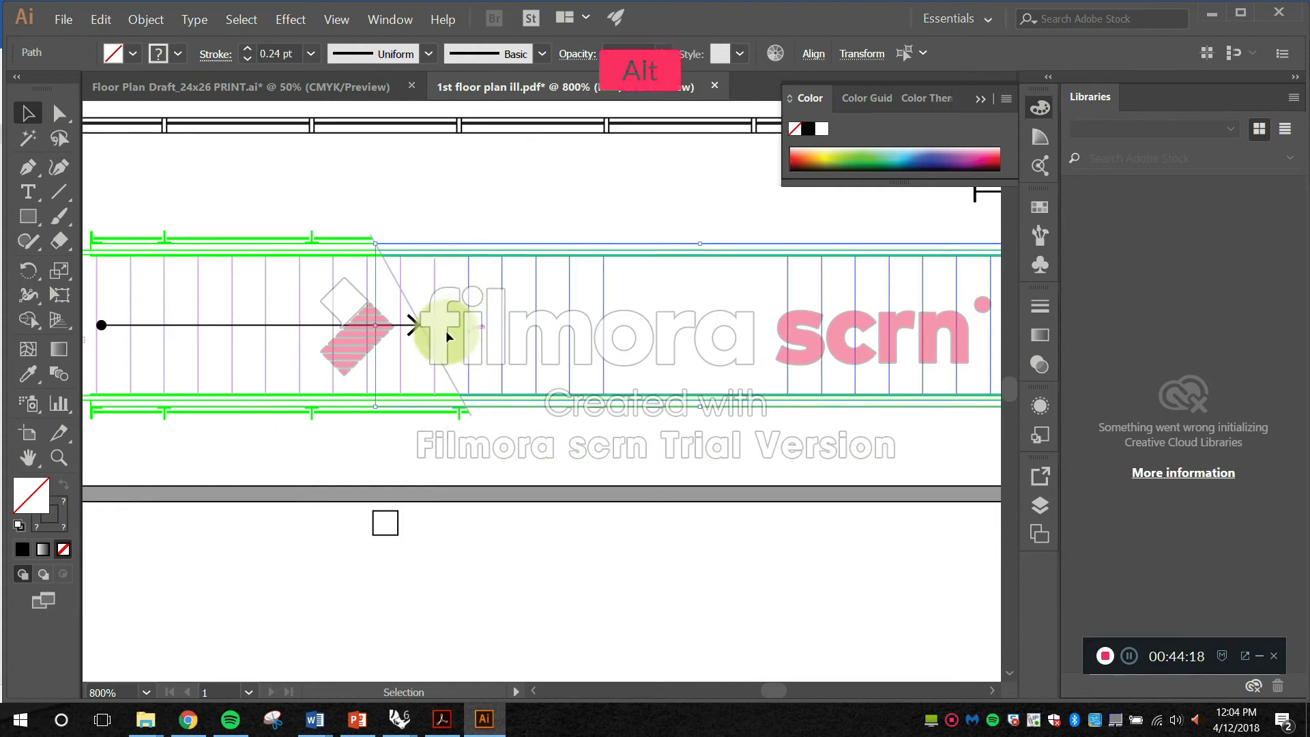
scroll(447, 328, down, 1)
key(space)
drag(364, 340, 476, 328)
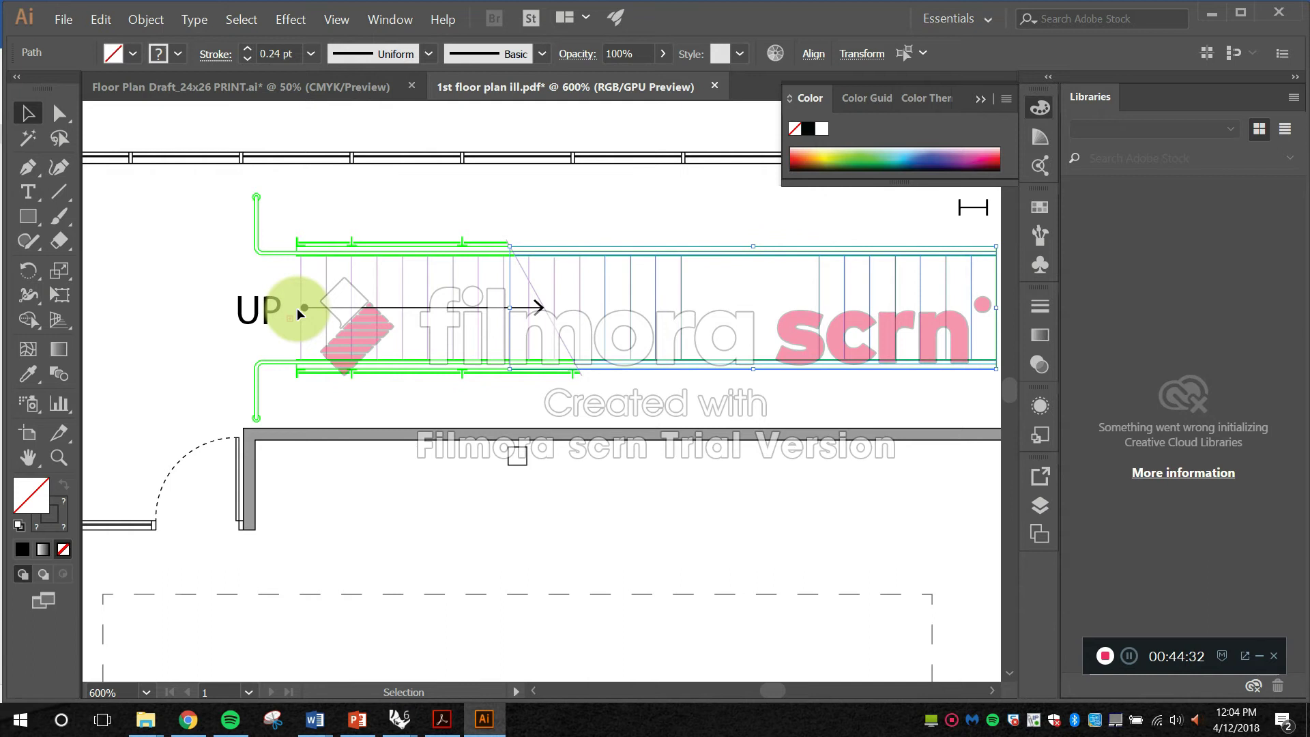
Step: Make the selected stair lines beyond the break line dashed, with a 3 pt dash and a 3 pt gap
click(215, 53)
click(59, 205)
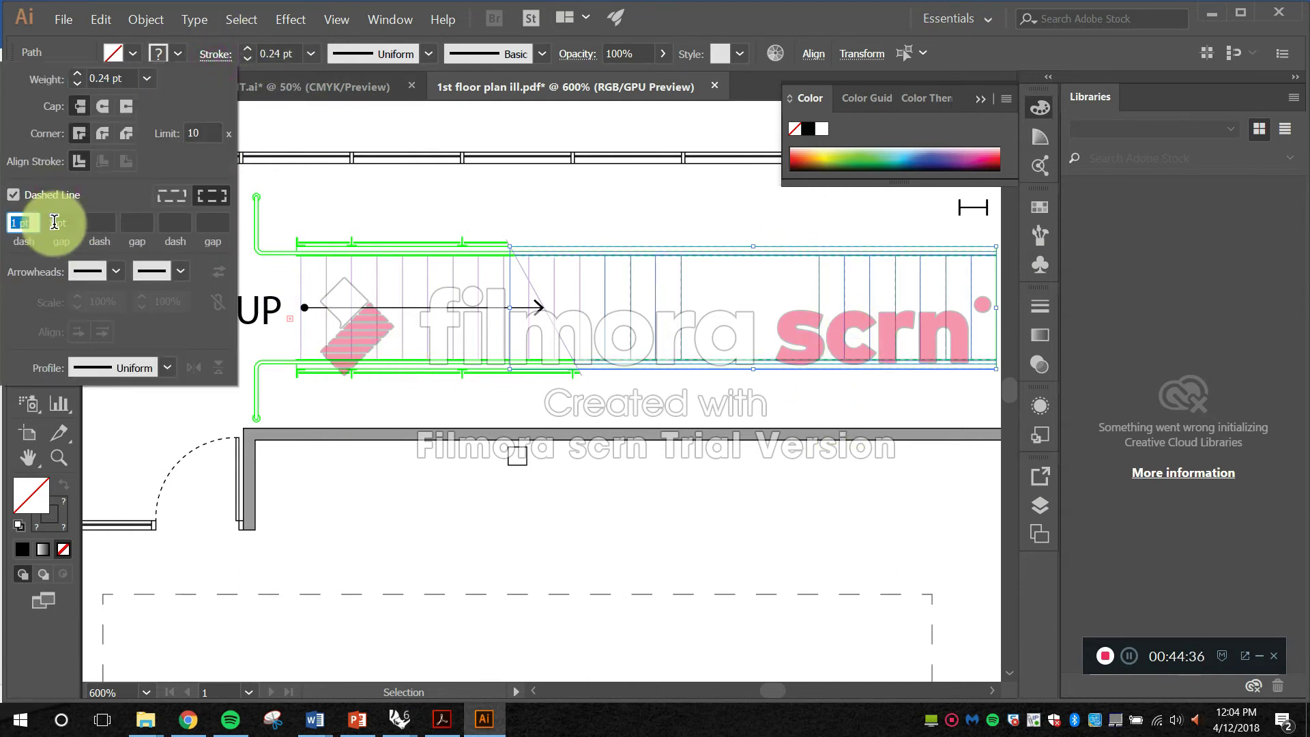
text(3)
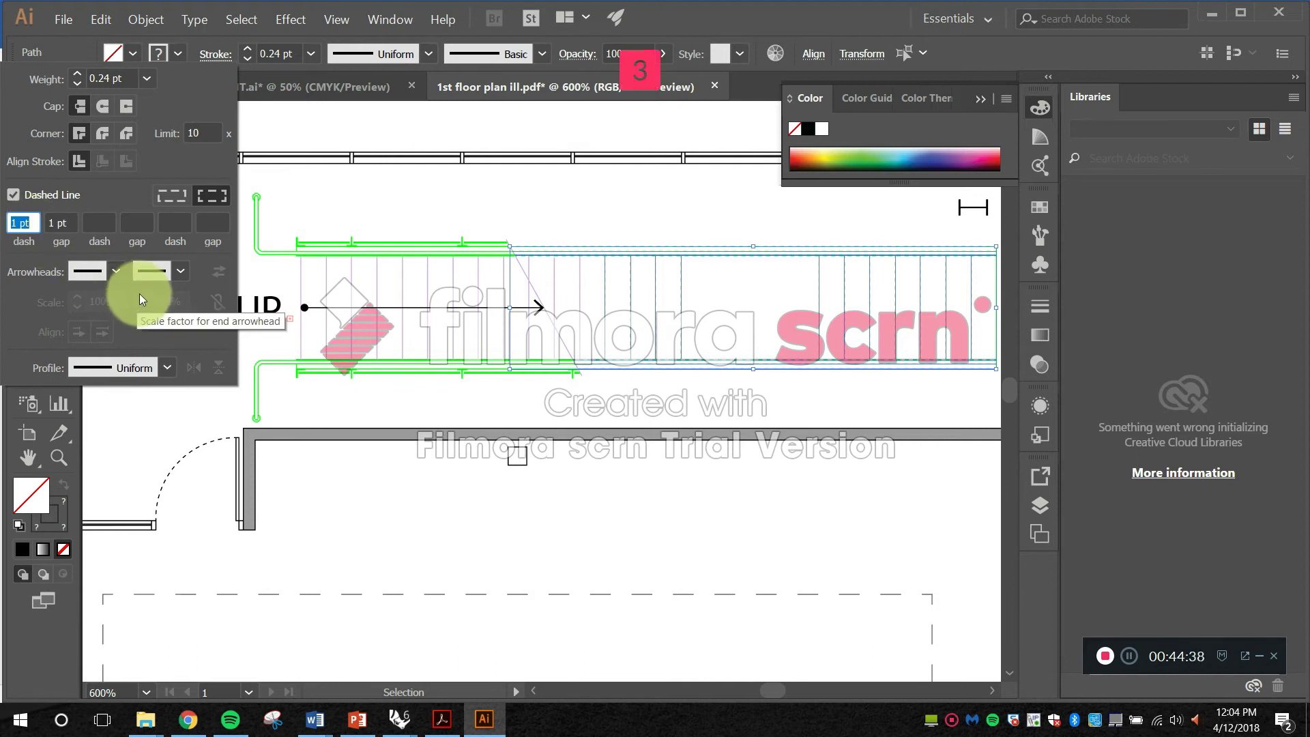
key(Tab)
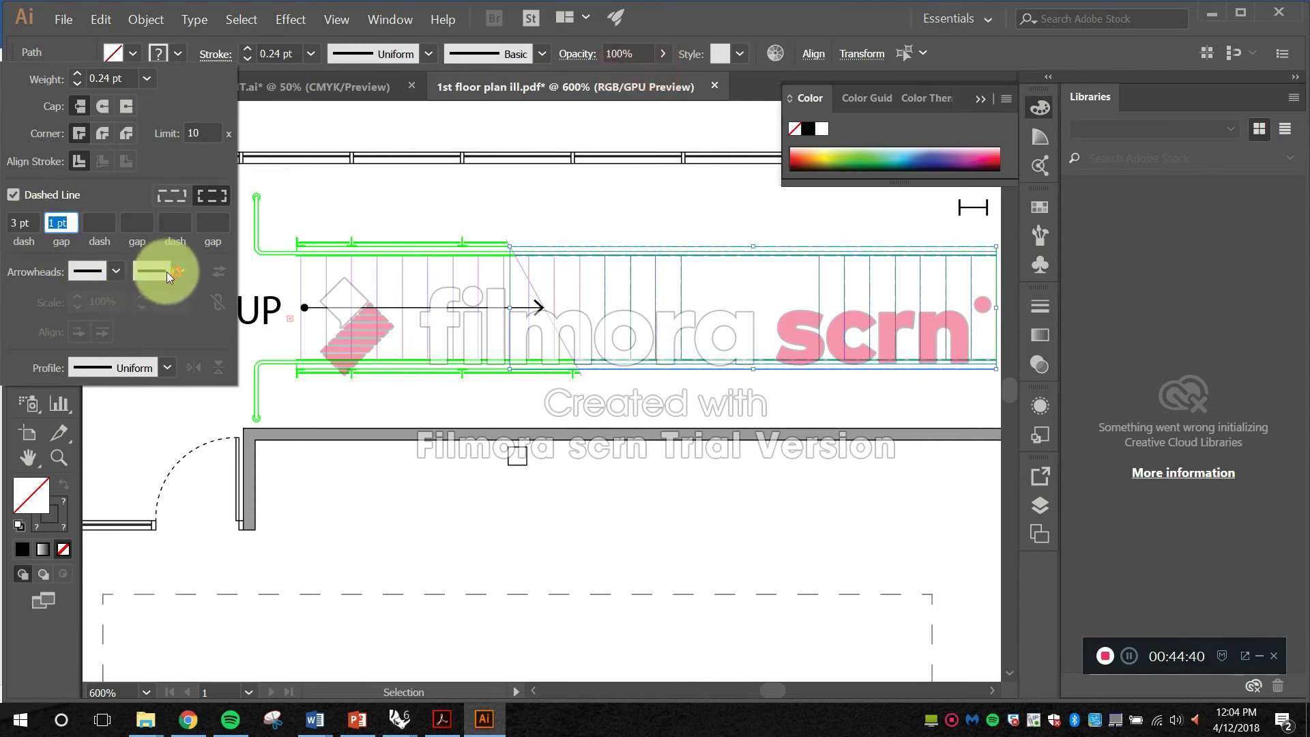
text(3)
key(Tab)
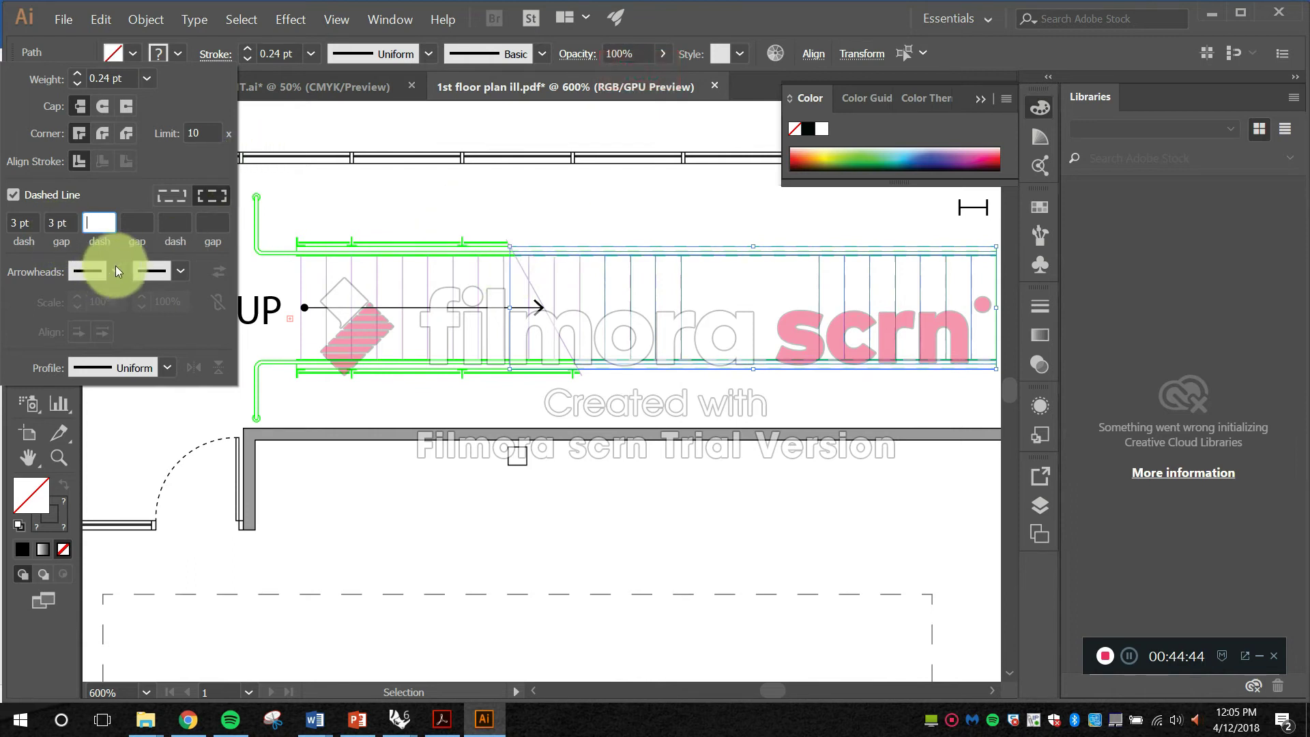
Step: Try recoloring the stroke of the selected stair lines to black through the Color Picker, and undo the color change each time
click(66, 497)
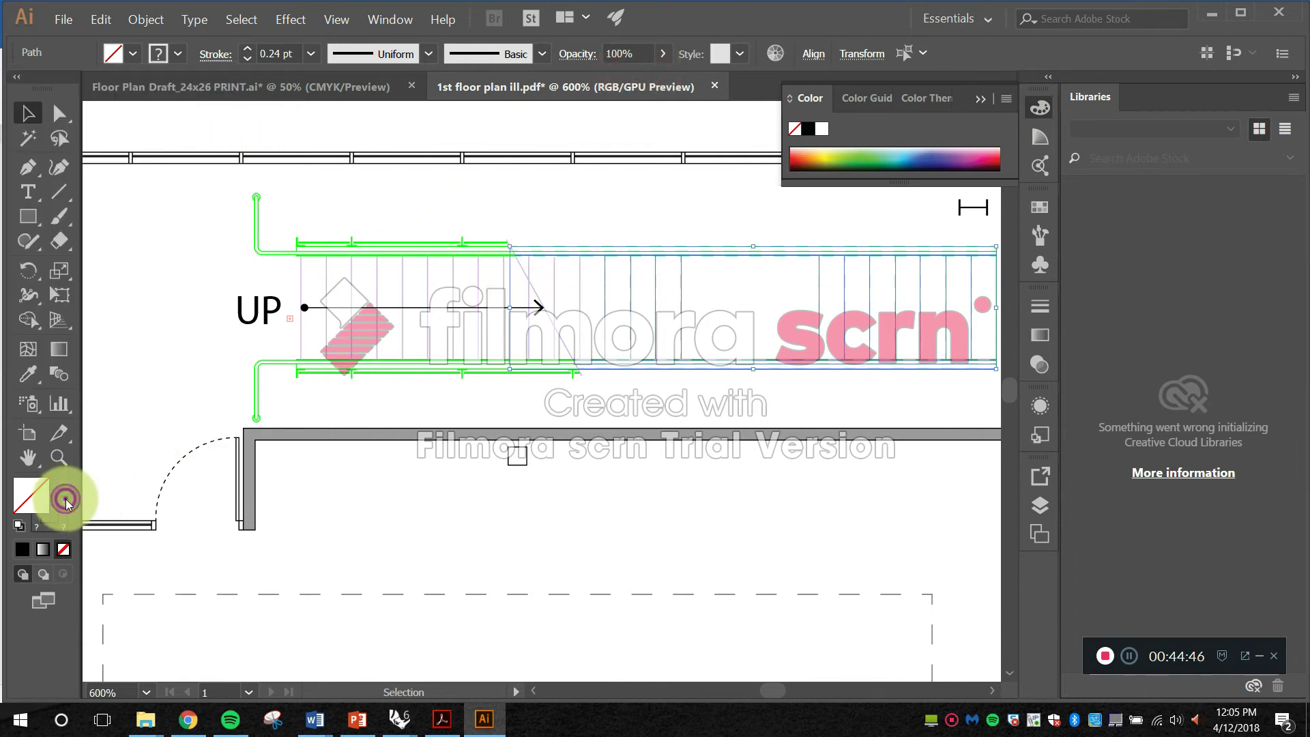
click(67, 509)
double_click(67, 509)
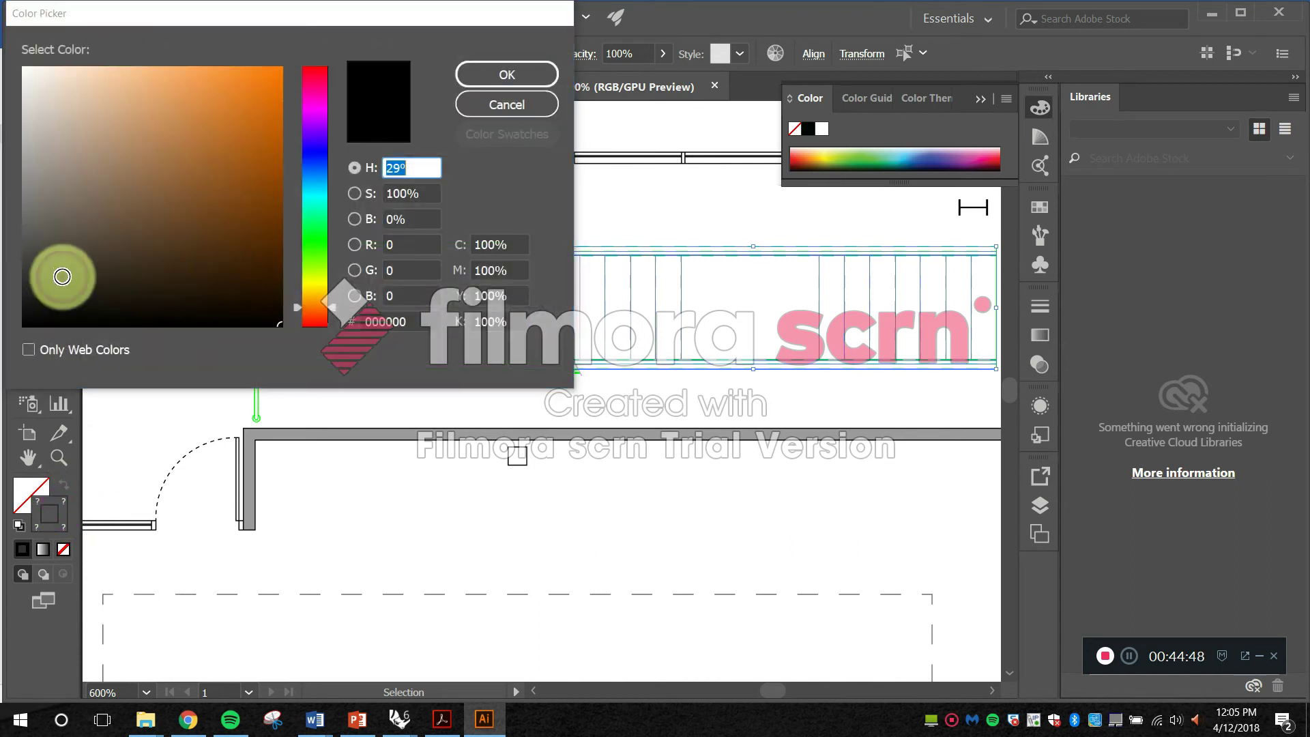
click(516, 82)
click(649, 191)
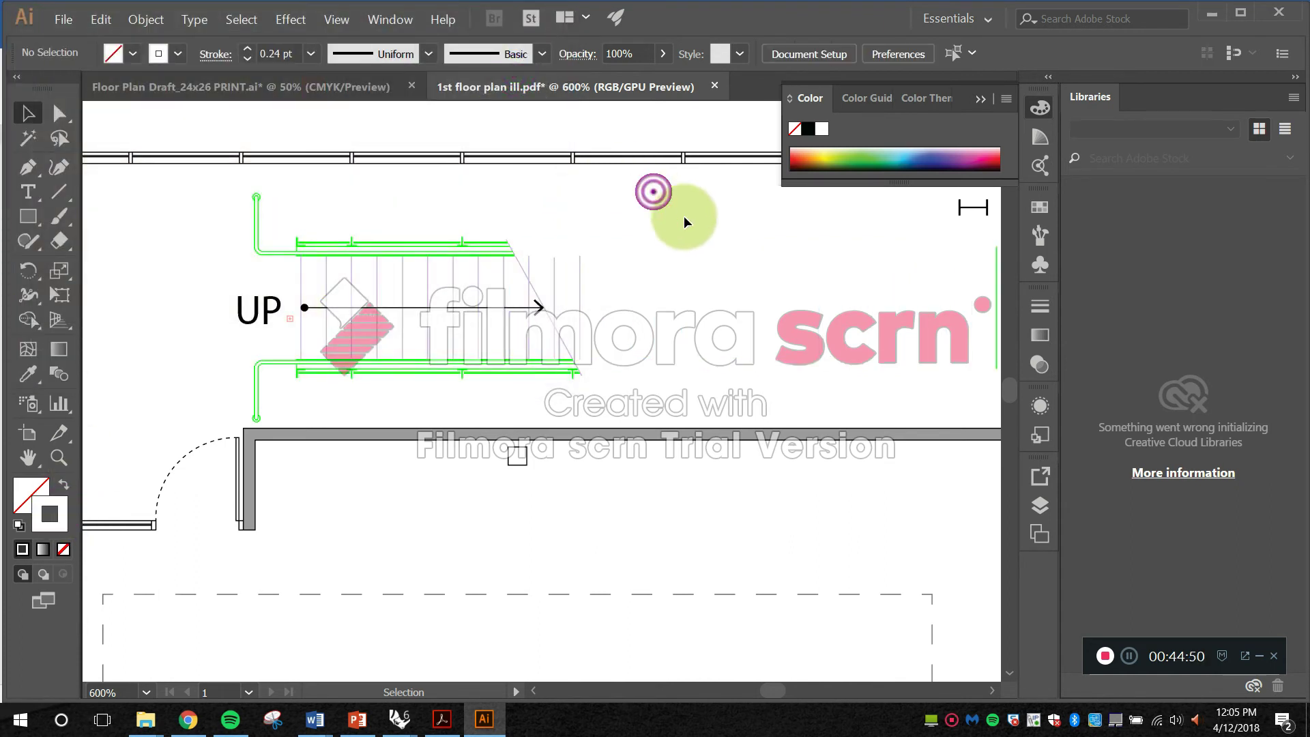
drag(686, 273, 535, 246)
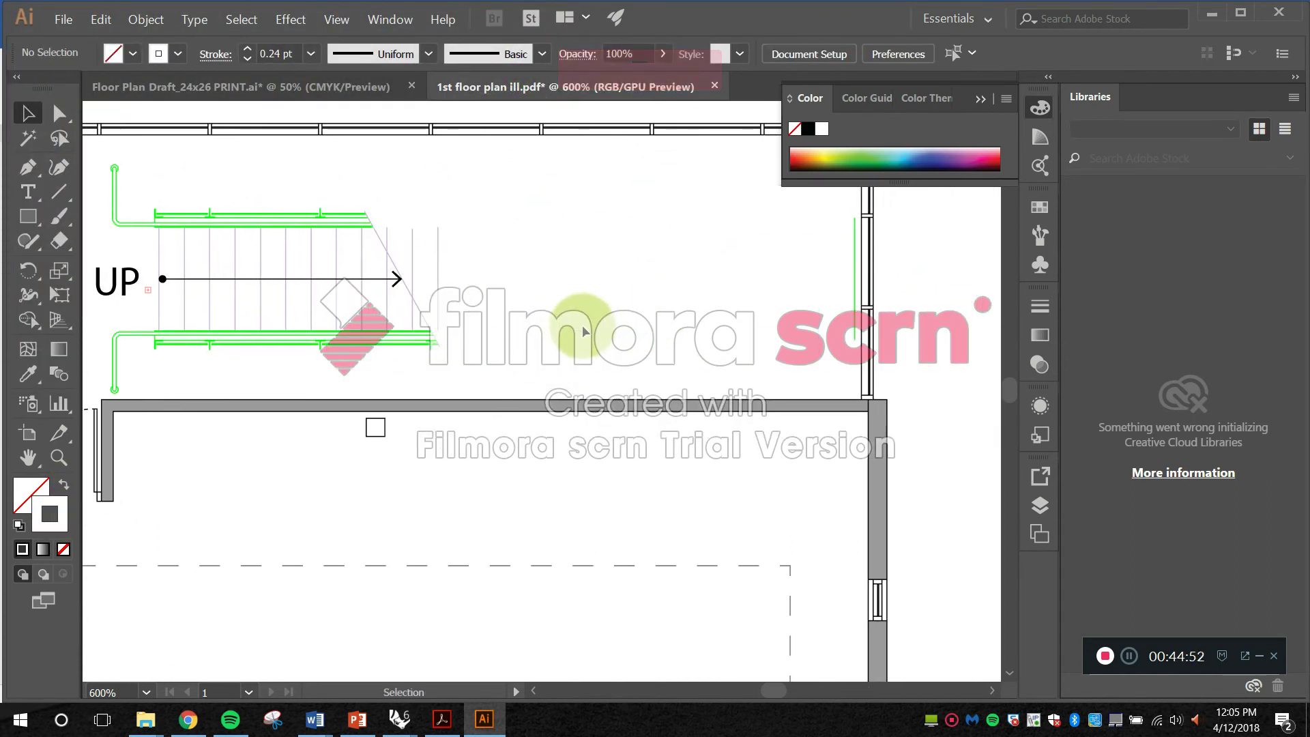
key(ctrl+z)
double_click(64, 504)
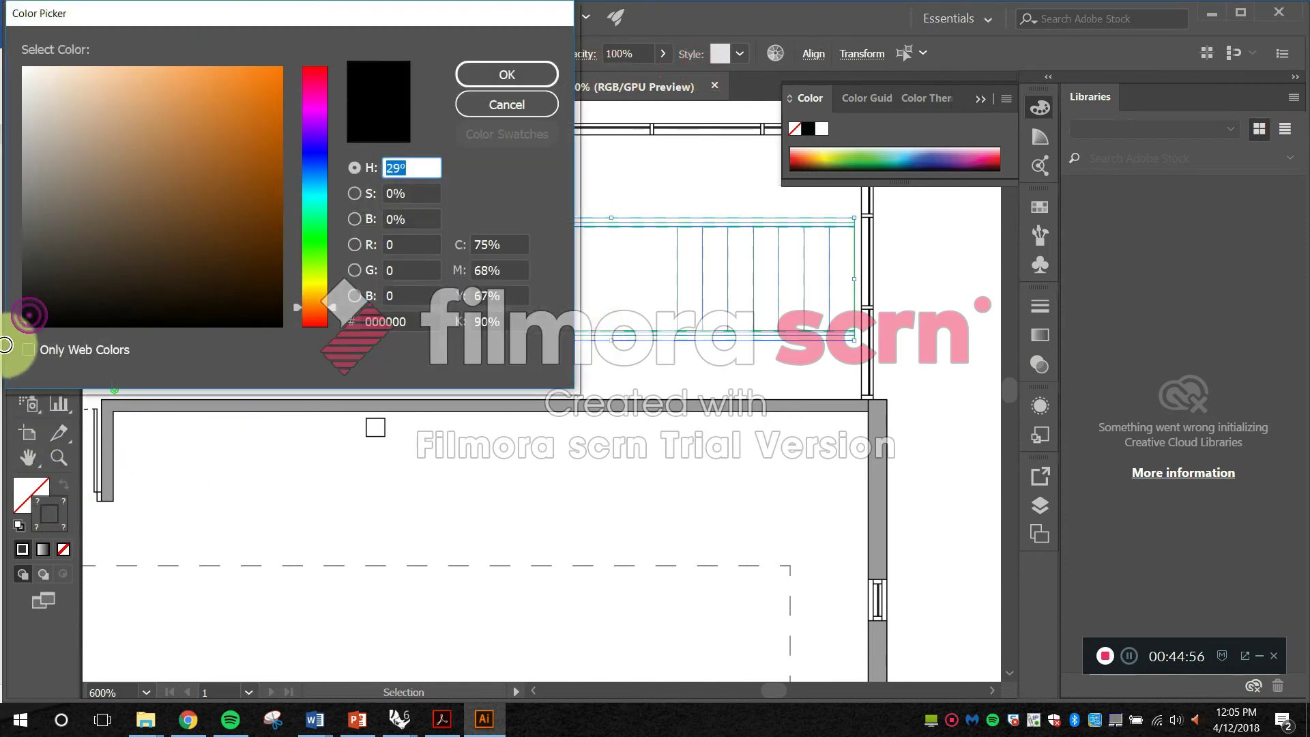
click(526, 83)
click(593, 270)
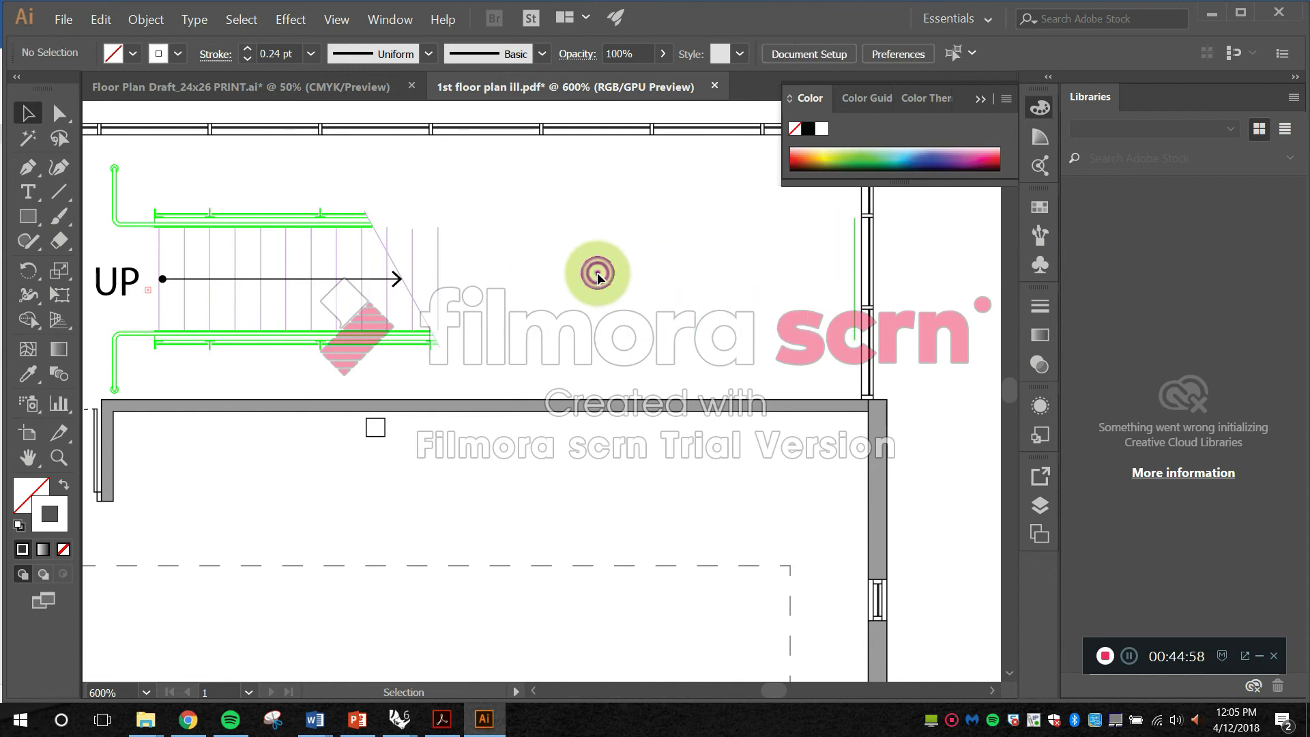
key(ctrl+z)
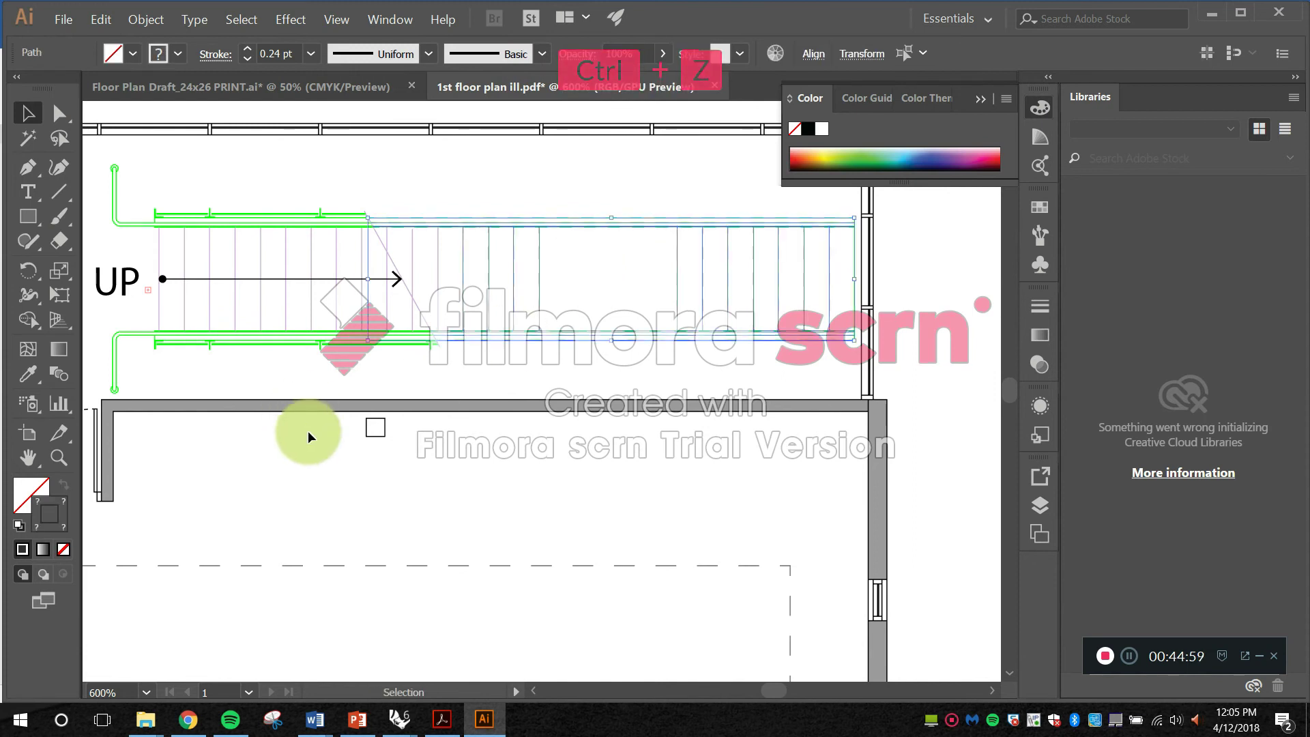
Step: Reset the selected stair lines to a black stroke with no fill, set their weight to 0.25 pt, and deselect them
click(19, 525)
click(61, 549)
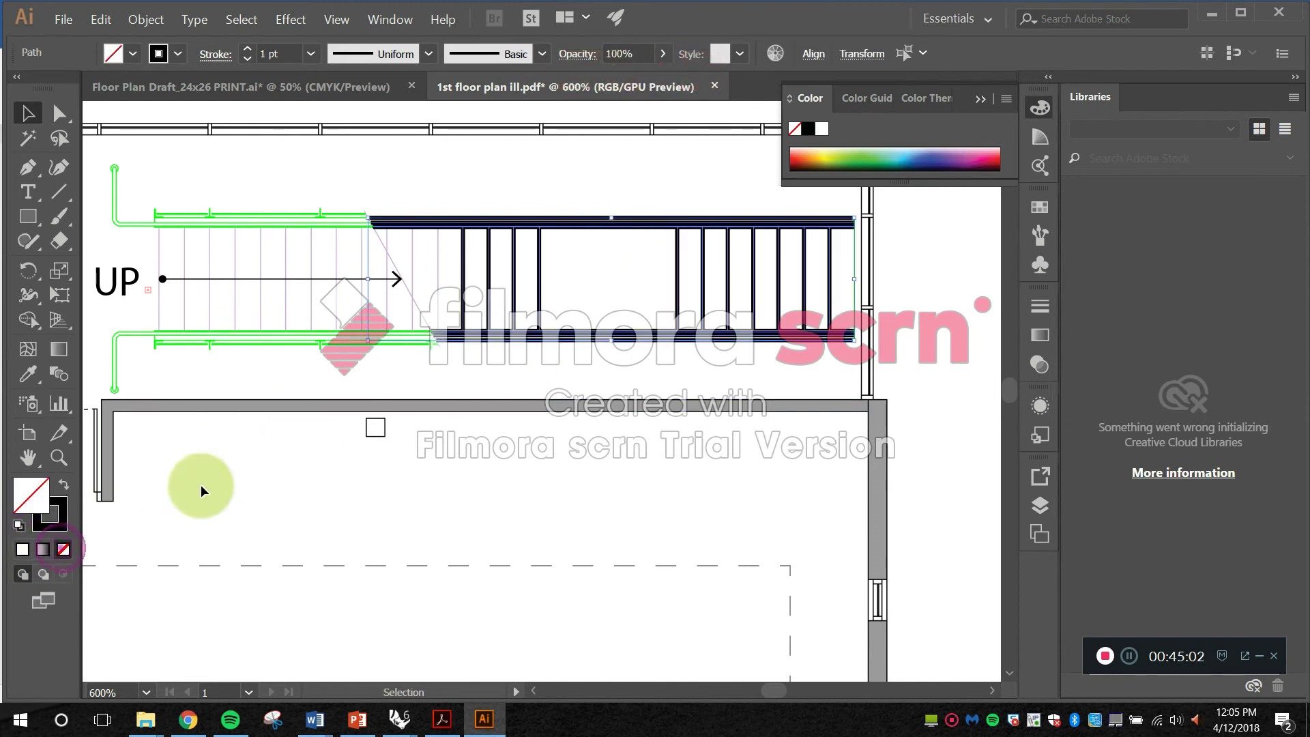
click(311, 53)
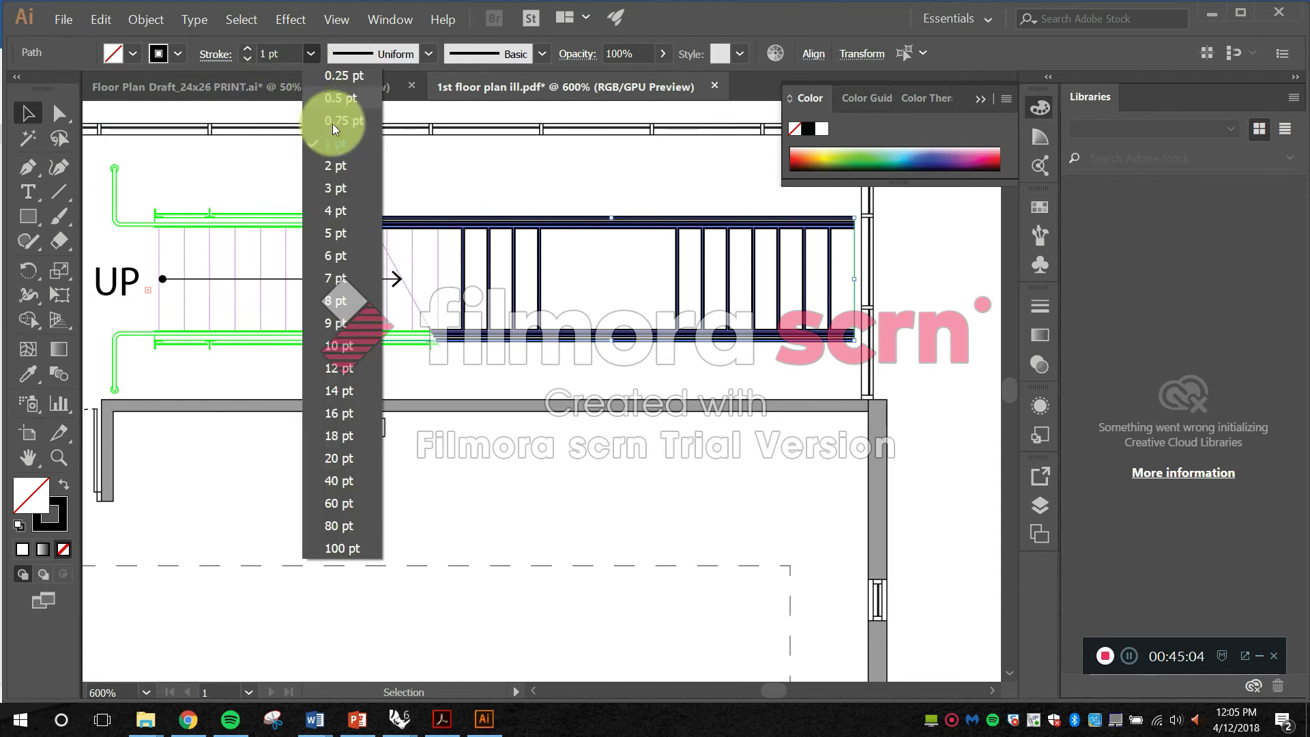
click(344, 78)
click(505, 191)
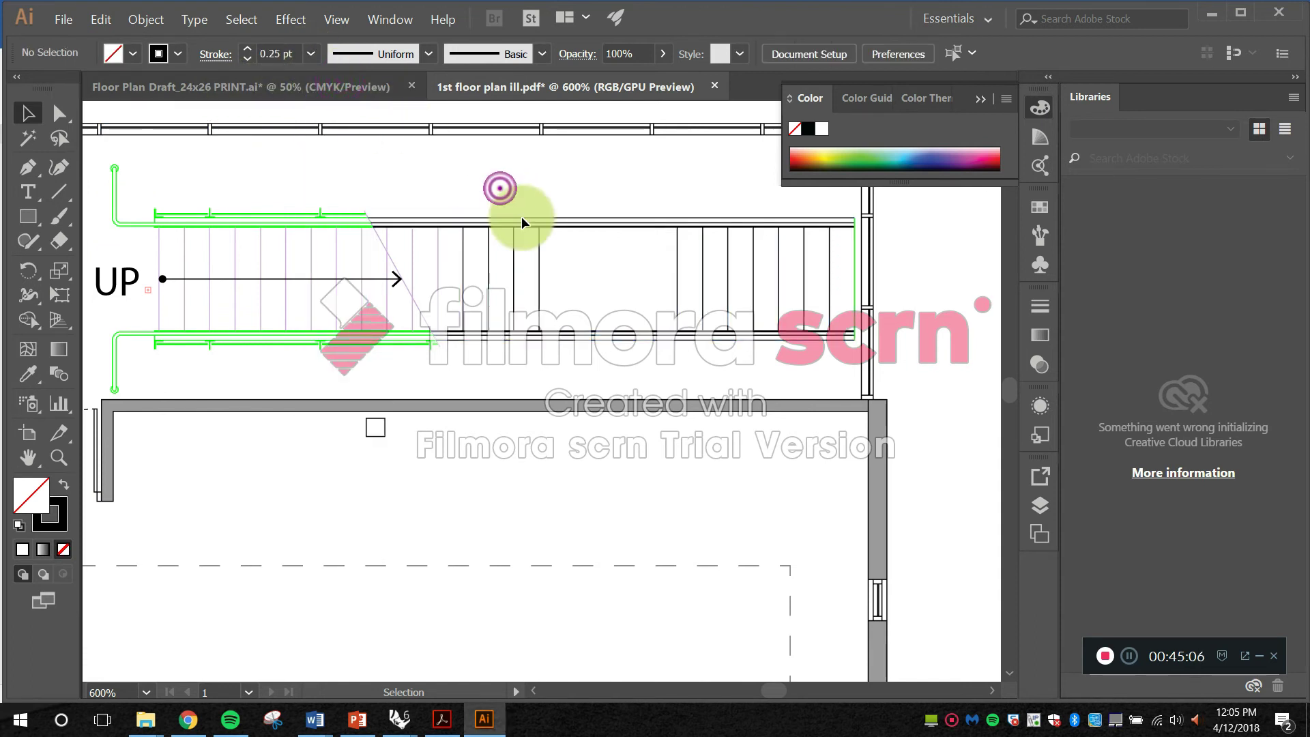
Step: Undo the last stroke change and give the stair lines beyond the break line a black stroke of 0.25 pt
key(ctrl+z)
click(61, 489)
click(250, 53)
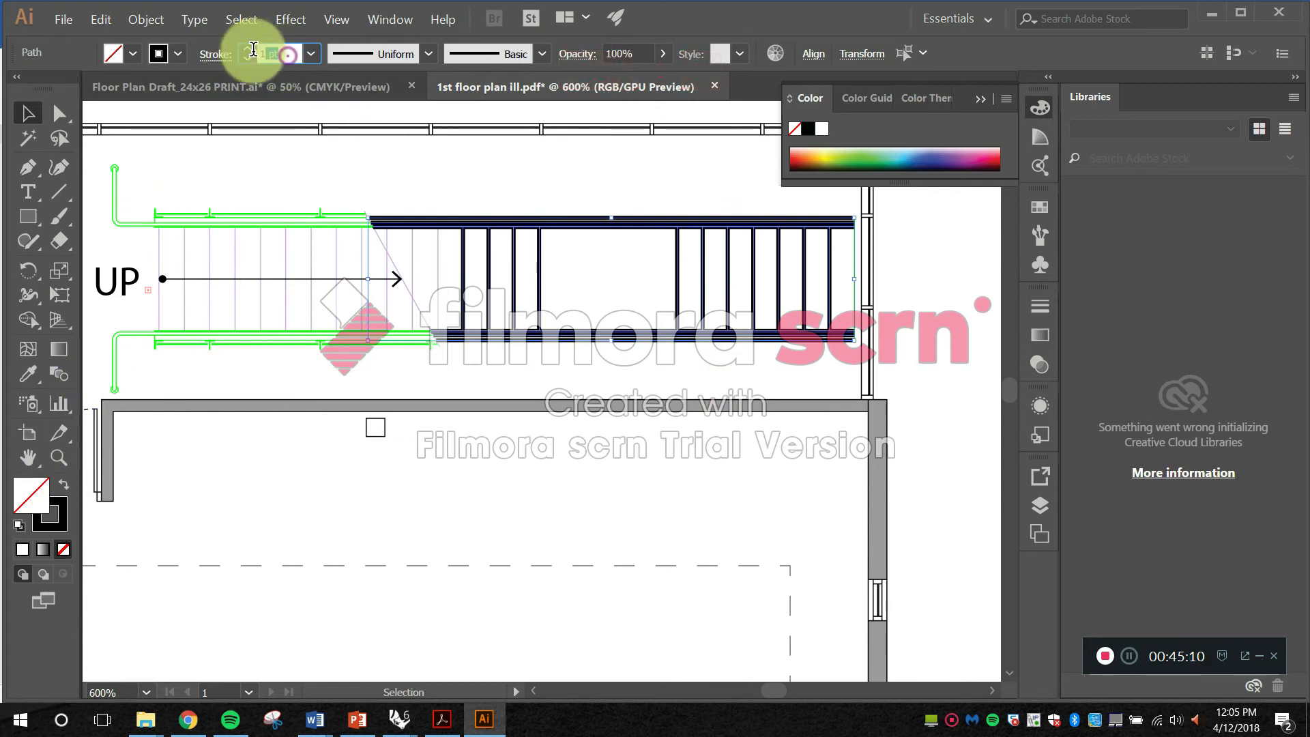
text(.25)
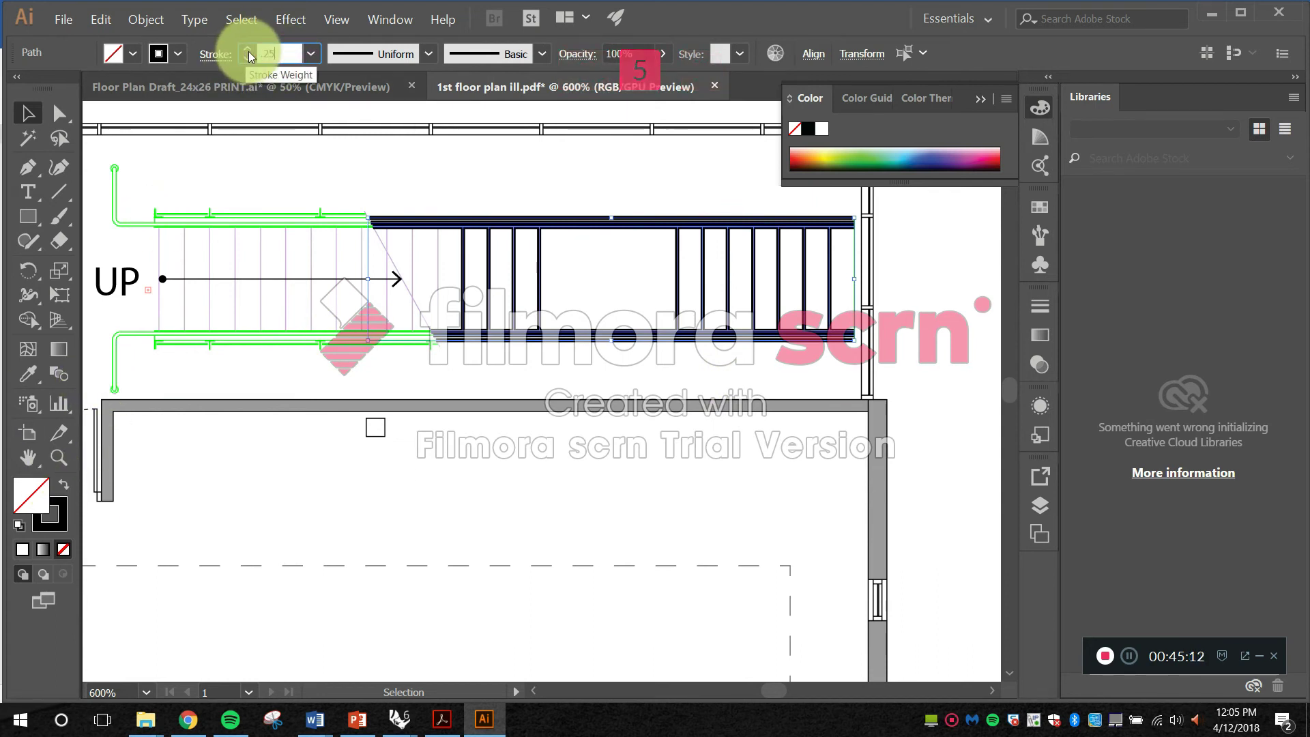
key(Return)
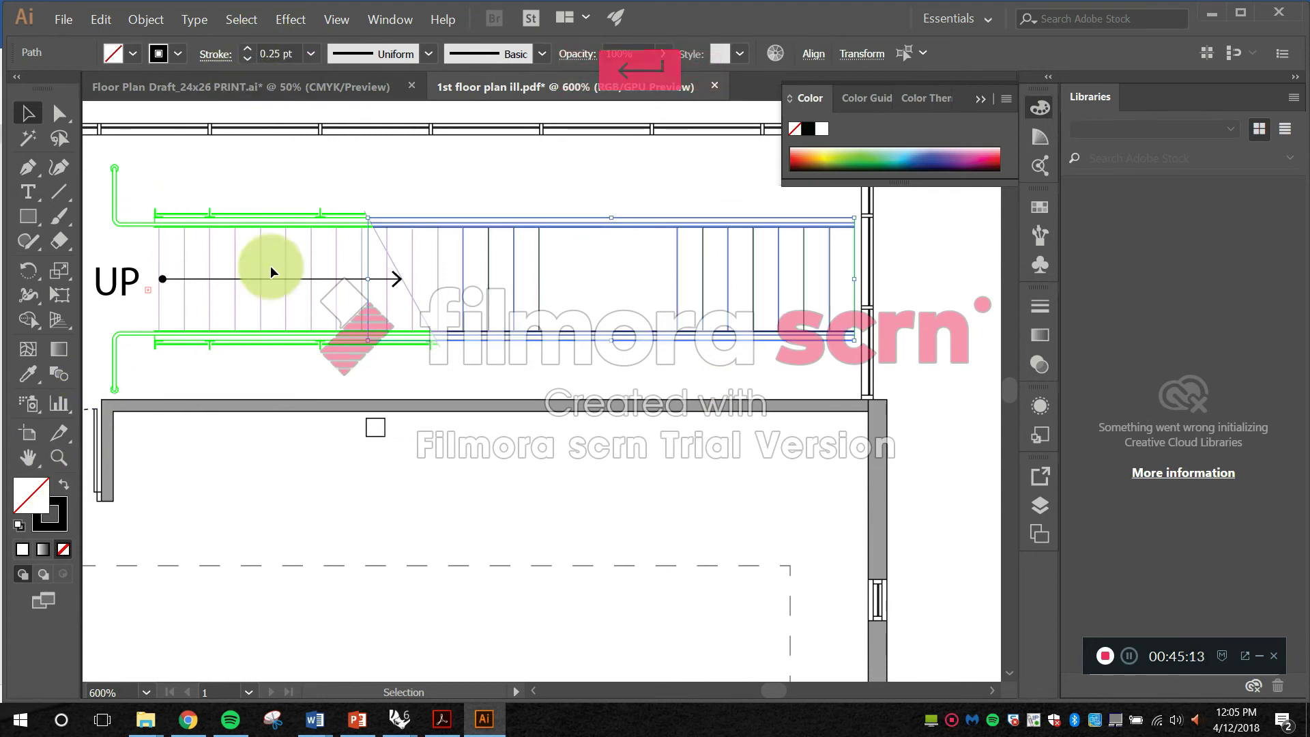
Step: Turn on the dashed line option for the selected stair lines beyond the break line and deselect them
click(216, 53)
click(13, 194)
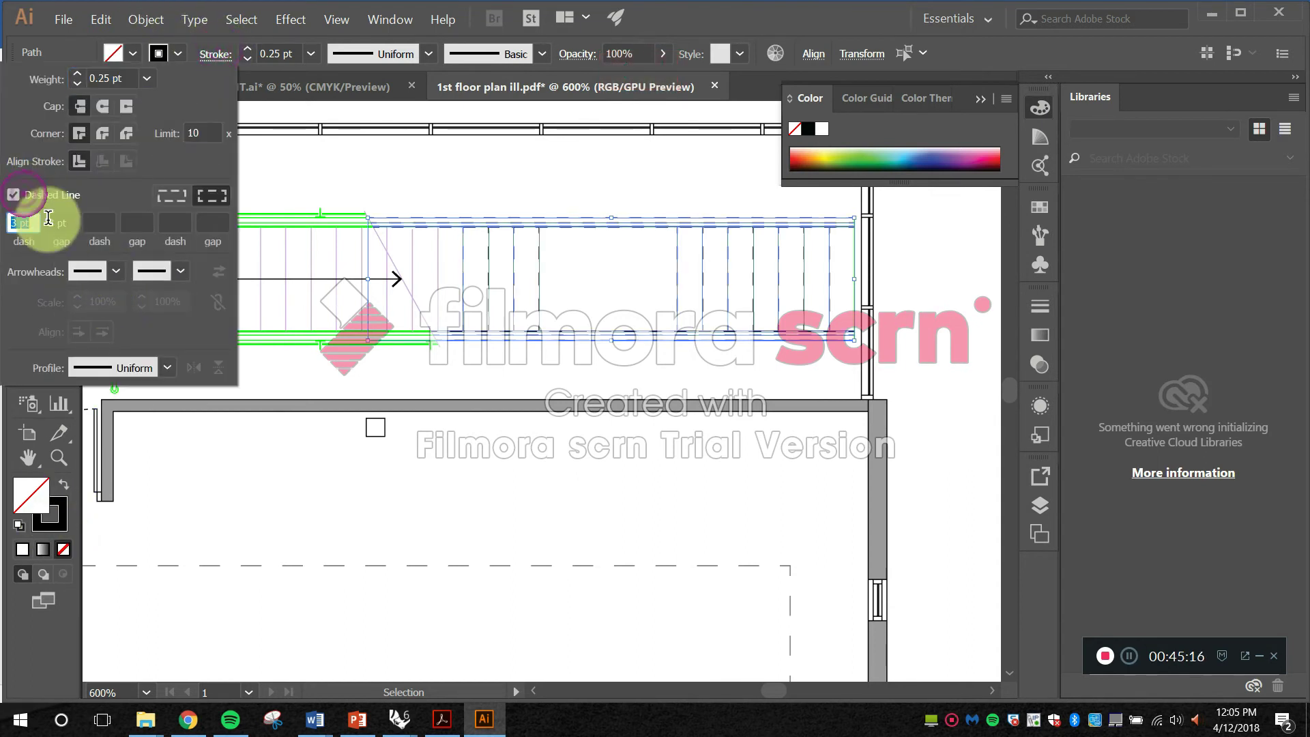
click(437, 196)
click(609, 298)
mouse_move(591, 321)
mouse_down()
mouse_move(512, 339)
mouse_move(587, 333)
mouse_up()
scroll(538, 342, down, 2)
scroll(550, 293, up, 1)
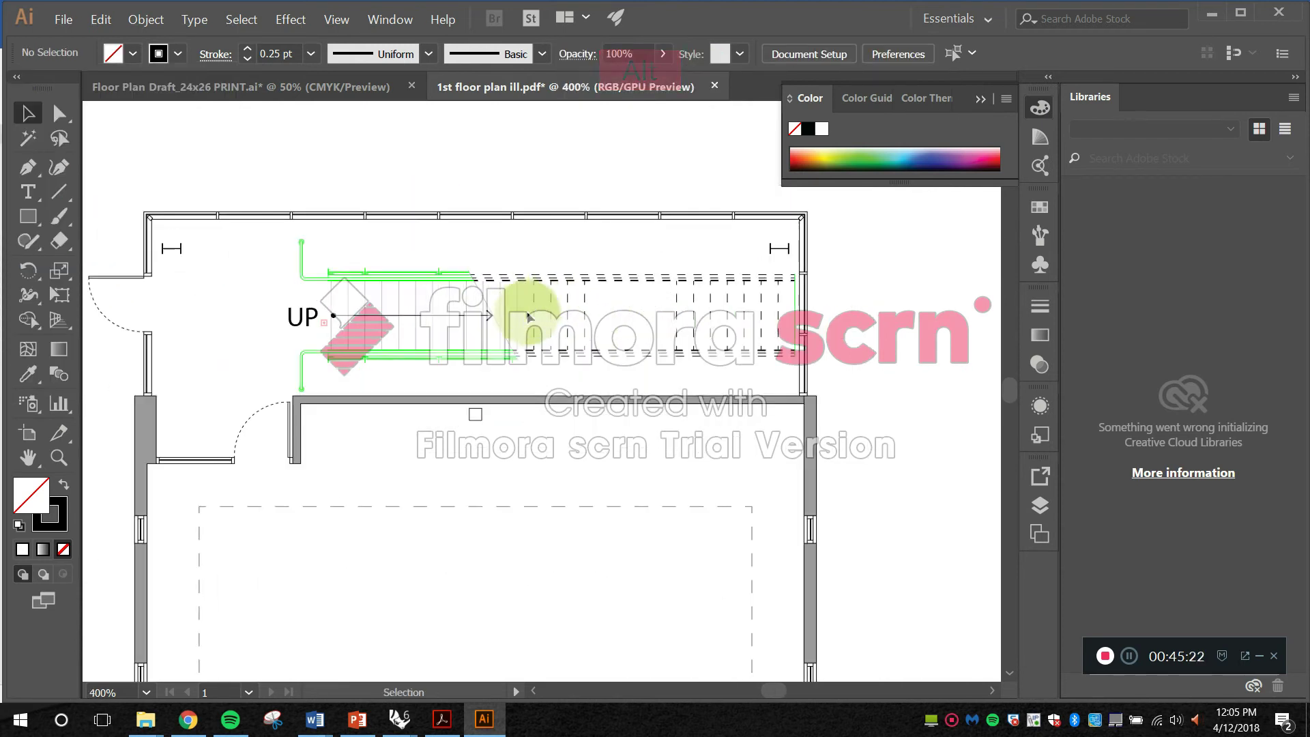
Step: Copy the black dashed stroke of a neighbouring tread onto the green end line of the stair with the Eyedropper
scroll(508, 303, up, 1)
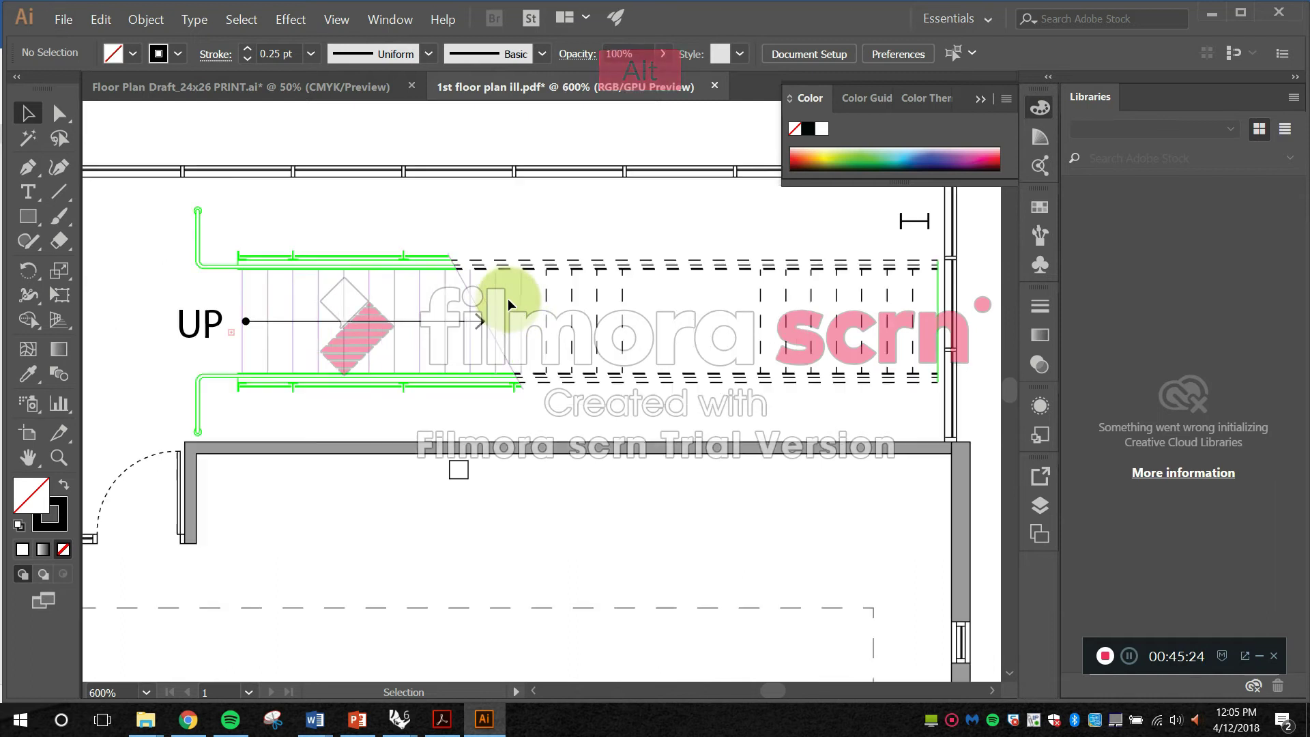
scroll(512, 295, up, 1)
scroll(834, 337, up, 1)
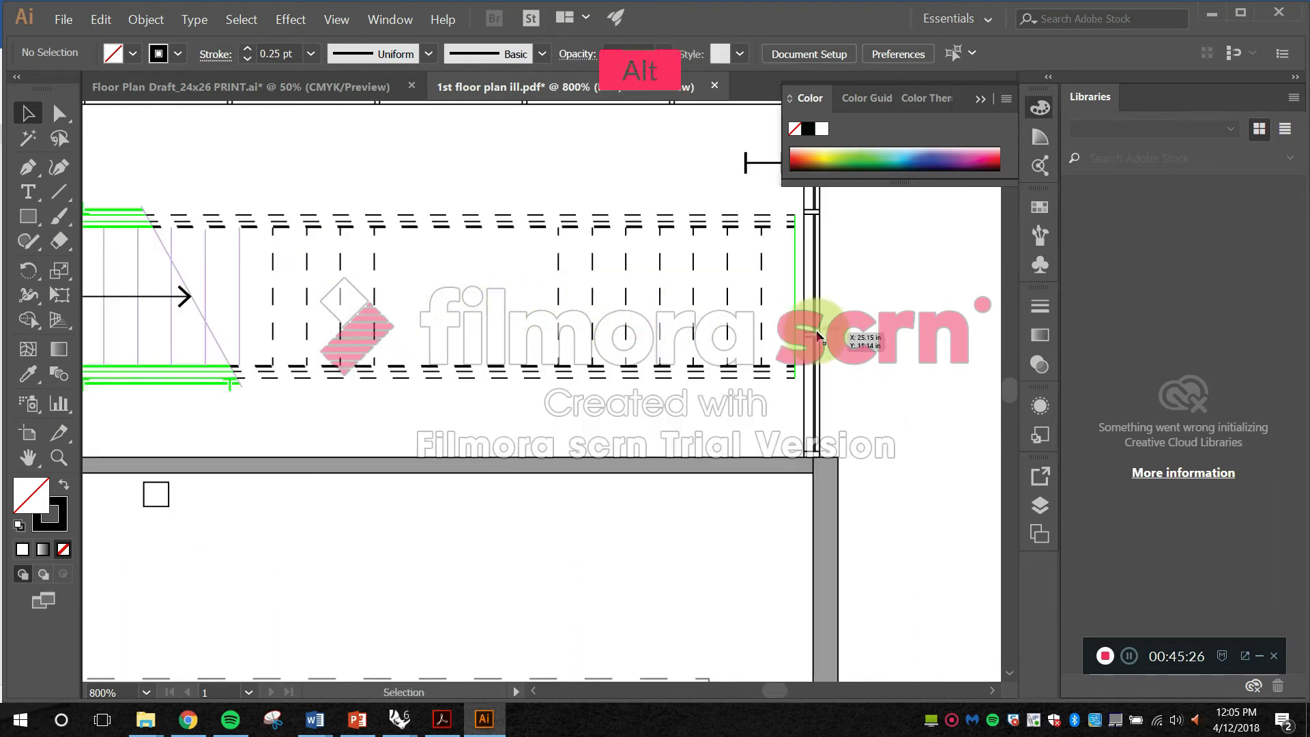
scroll(796, 293, up, 2)
click(796, 292)
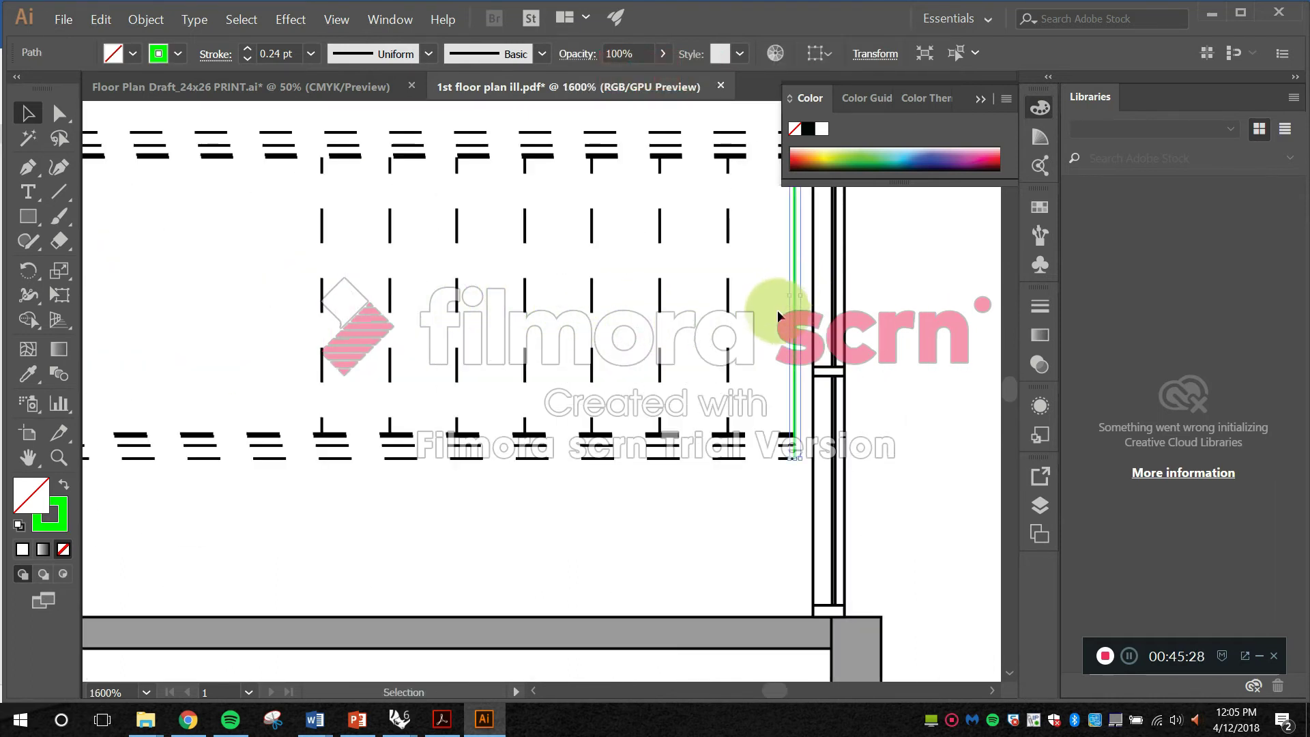
key(i)
click(660, 291)
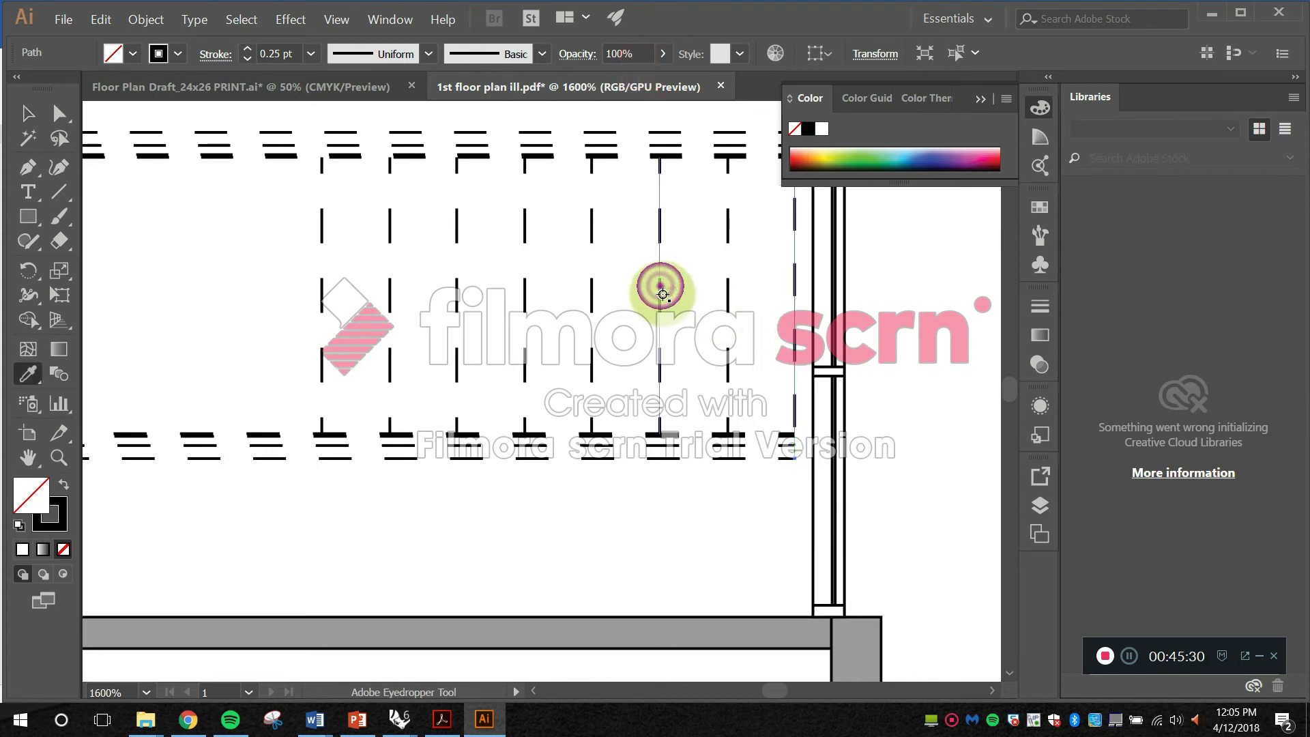
key(v)
click(757, 290)
scroll(757, 290, down, 3)
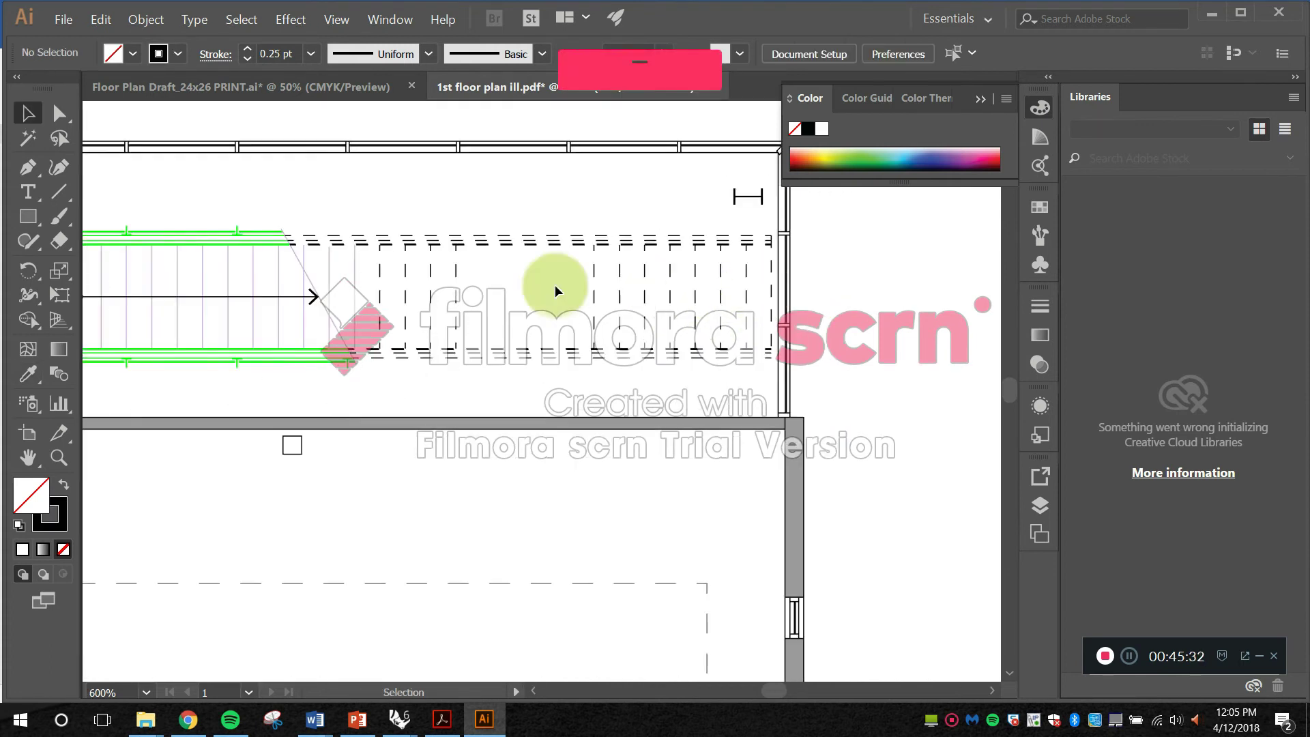
Step: Apply the gray dashed line style of the finished plan to the rectangular outline lines inside the green plan with the Eyedropper
drag(483, 284, 610, 290)
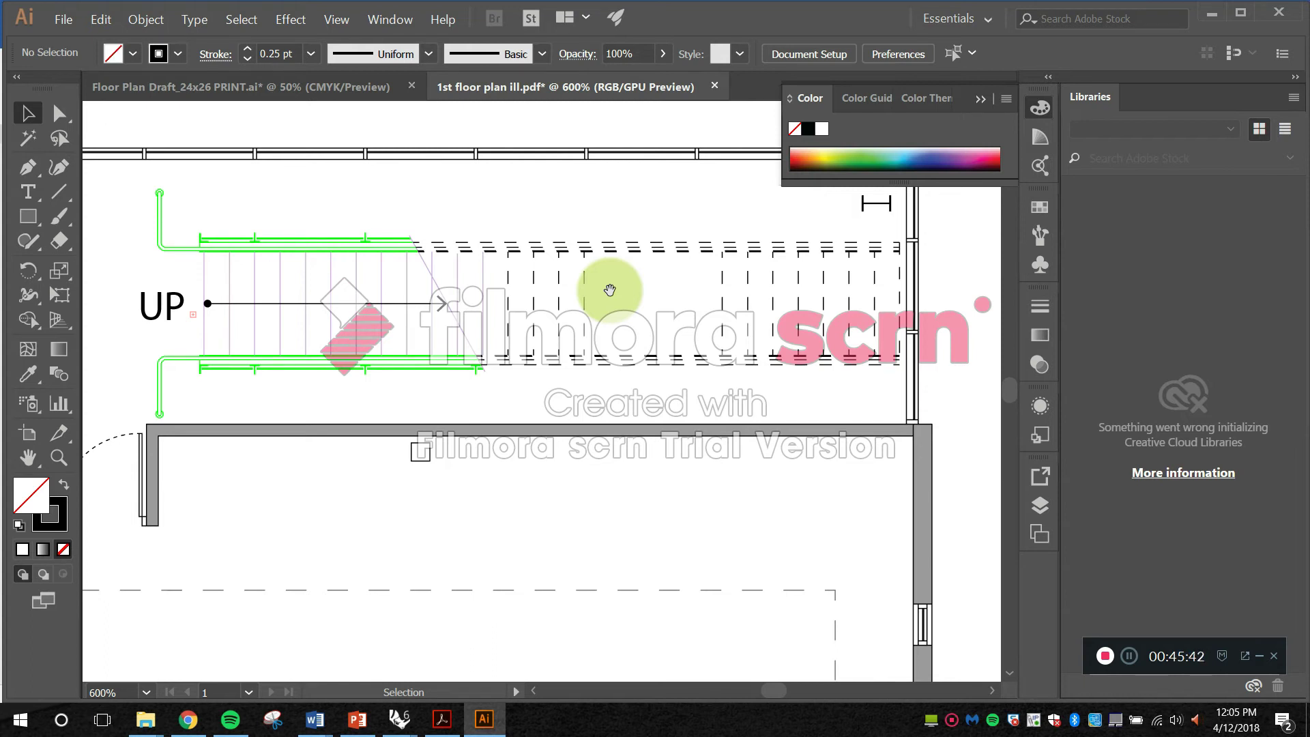
key(space)
drag(555, 561, 658, 374)
alt+scroll(702, 380, down, 3)
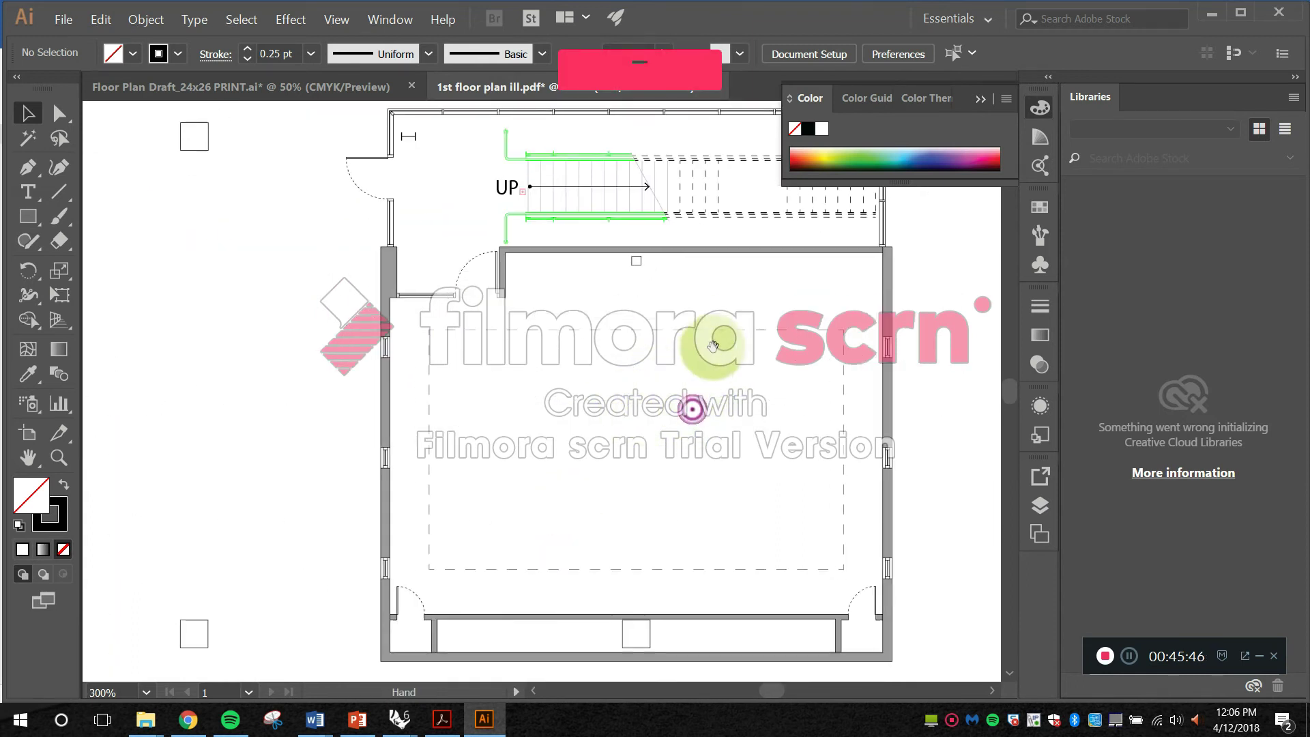
alt+scroll(894, 448, down, 4)
key(space)
drag(485, 416, 536, 387)
alt+scroll(538, 391, up, 4)
alt+scroll(557, 437, down, 2)
drag(720, 493, 331, 360)
alt+scroll(333, 360, down, 3)
key(space)
alt+scroll(420, 329, up, 2)
key(space)
drag(595, 404, 443, 343)
alt+scroll(443, 343, down, 2)
alt+scroll(559, 362, up, 1)
key(i)
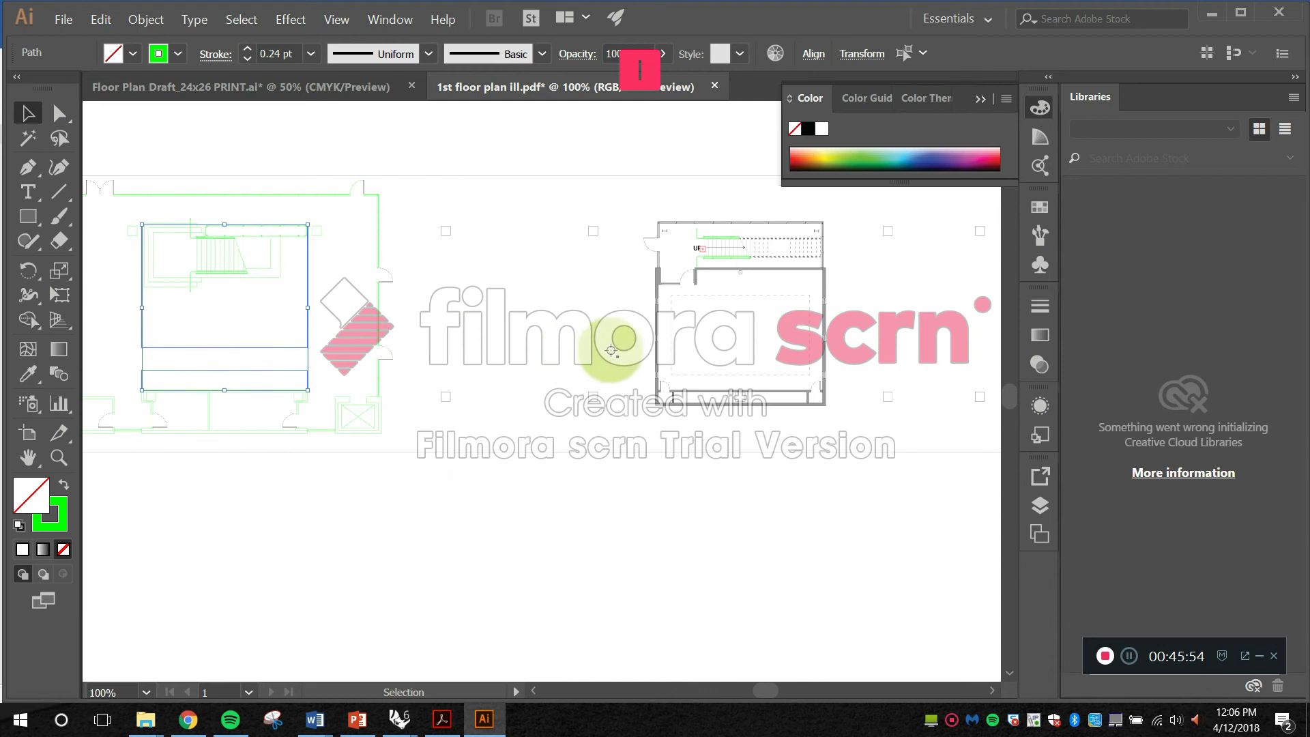
key(v)
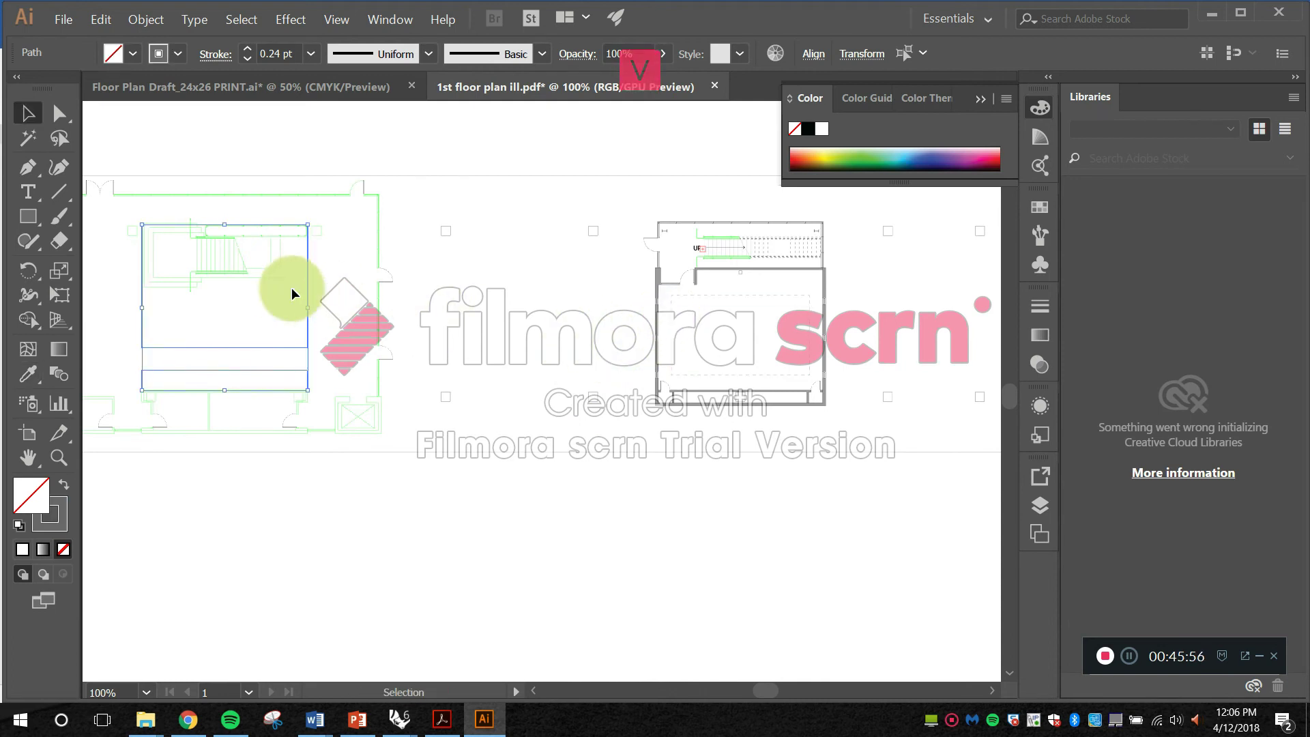
click(283, 290)
Step: Examine the green floor plan with its newly dashed outline and compare it with the gray-walled first floor plan
alt+scroll(217, 307, up, 3)
key(space)
drag(278, 334, 518, 382)
alt+scroll(461, 352, down, 2)
key(space)
alt+scroll(416, 435, up, 1)
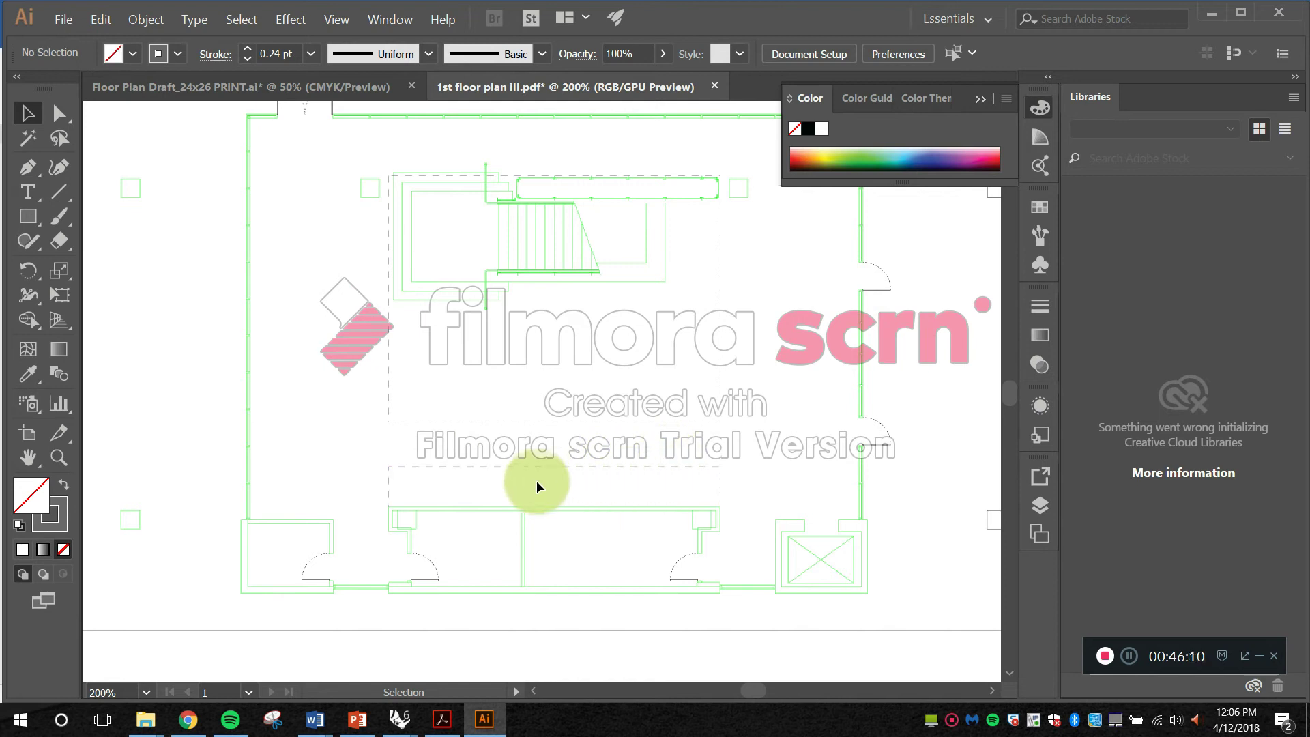
scroll(652, 437, down, 2)
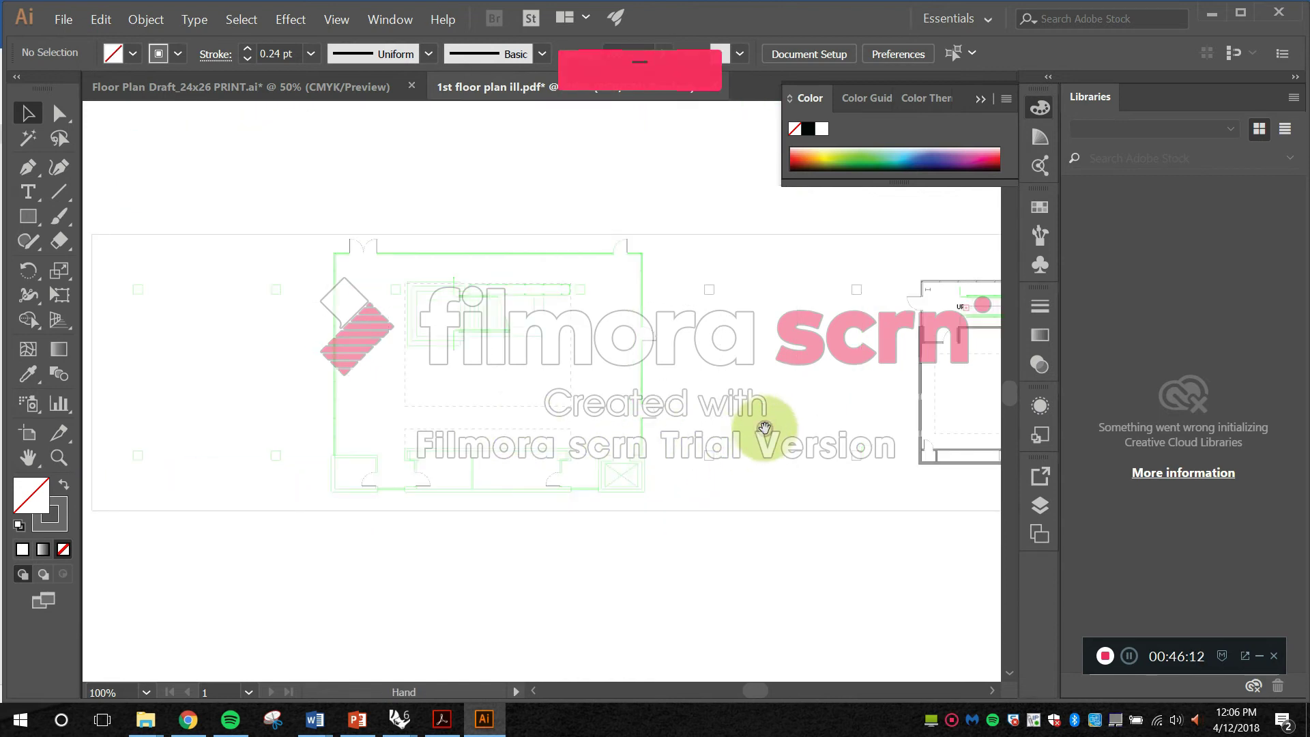
scroll(682, 328, up, 3)
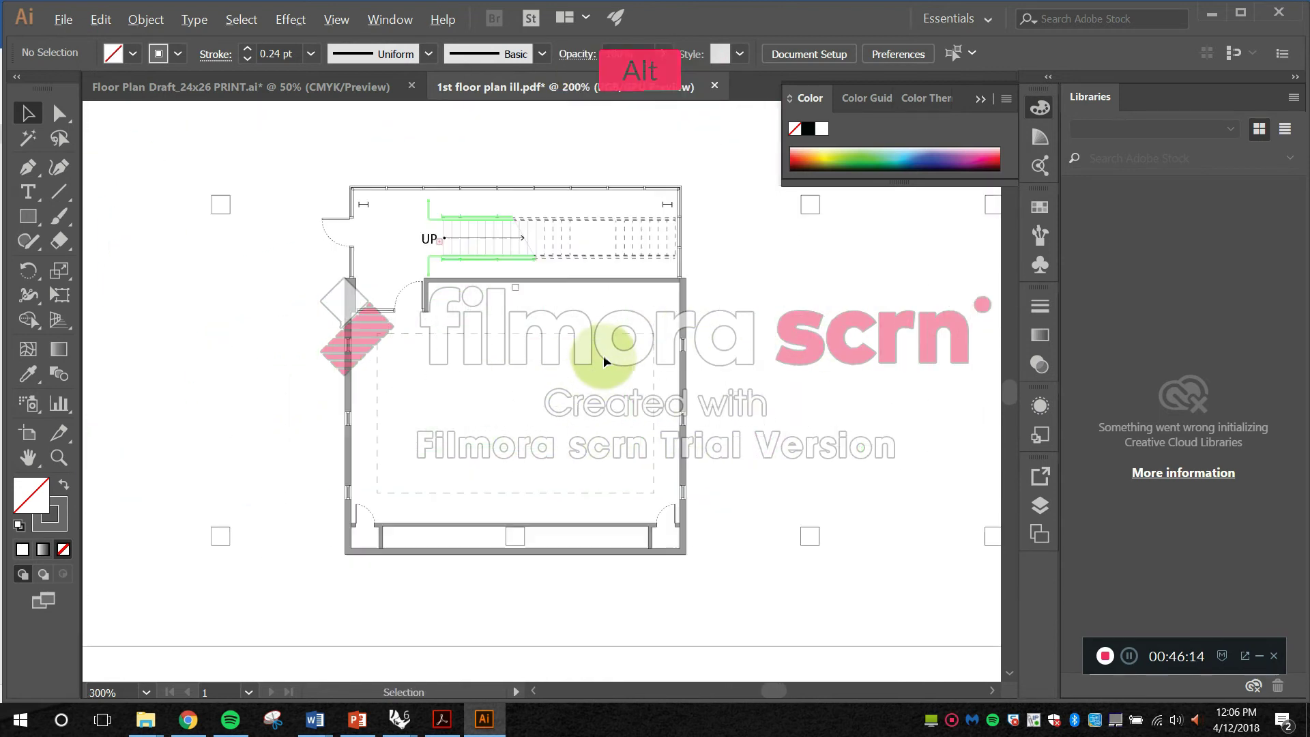
scroll(571, 327, up, 1)
drag(579, 382, 599, 358)
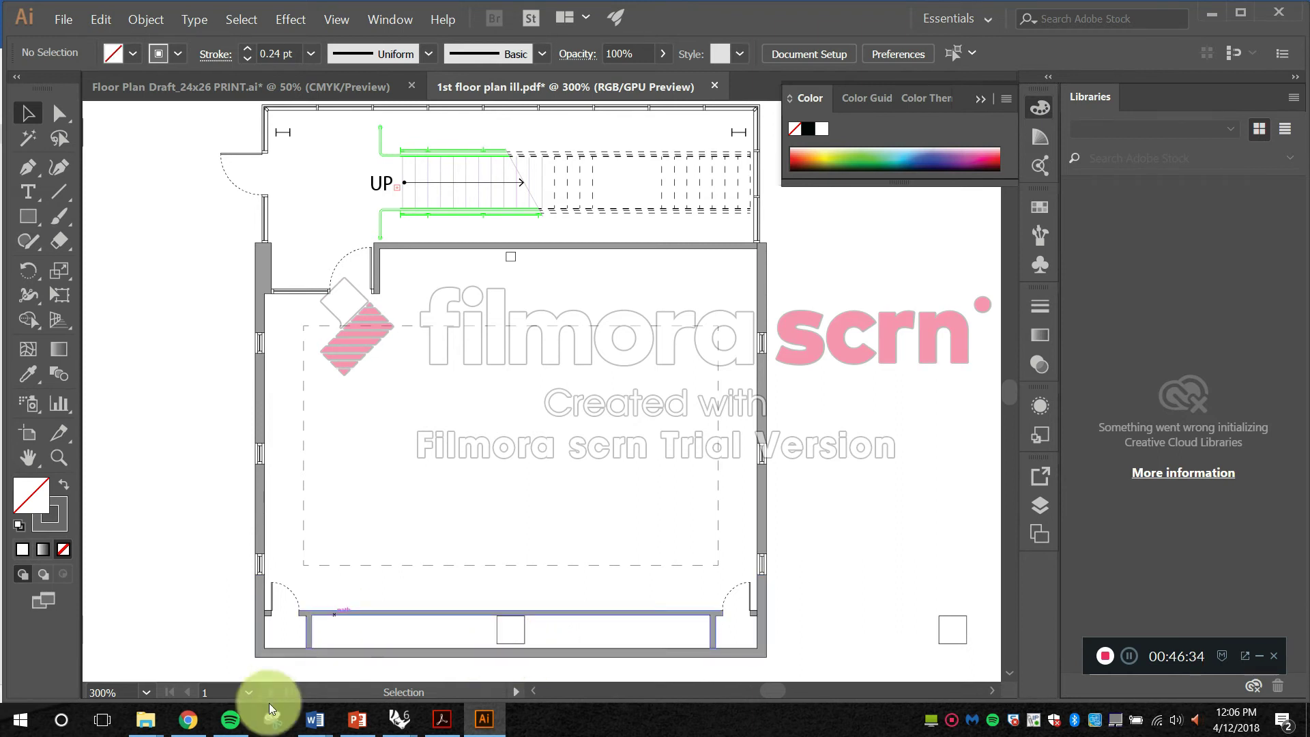
Step: Switch to Chrome, search Google for "polished concrete" in a new tab, and show the image results
click(187, 718)
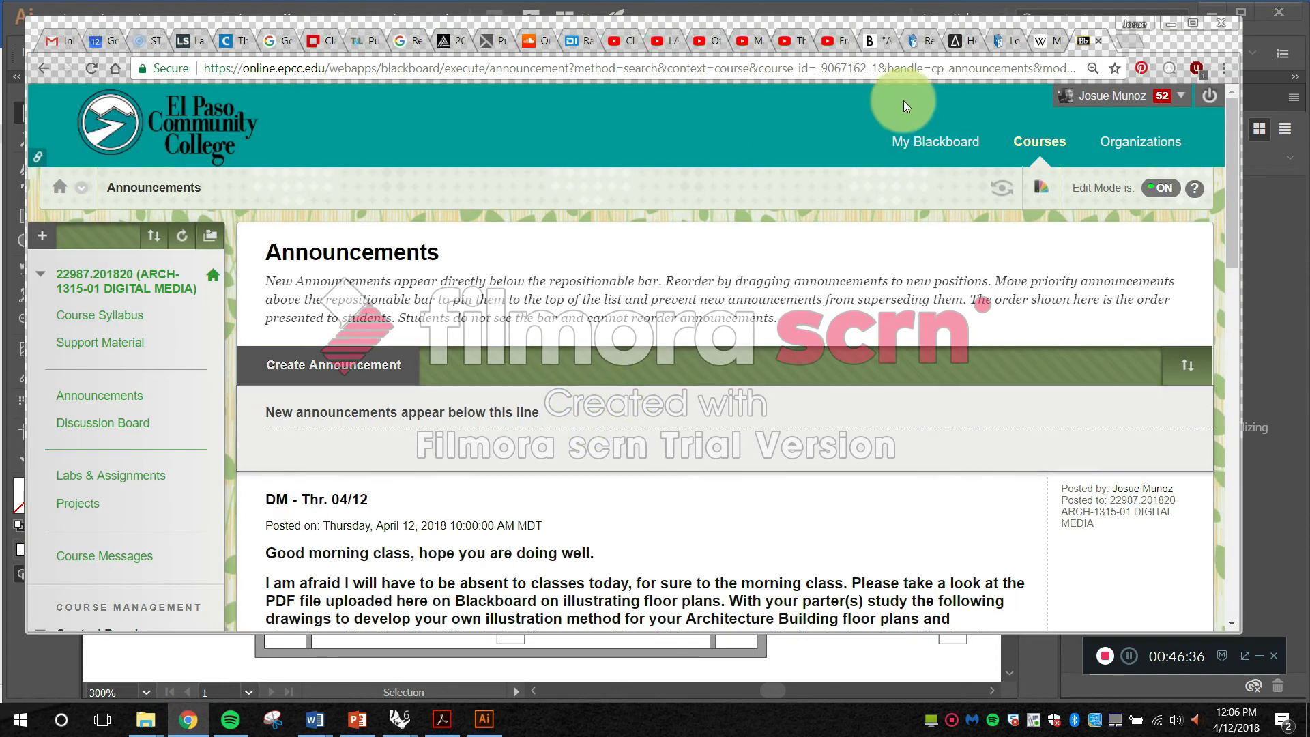
click(1128, 39)
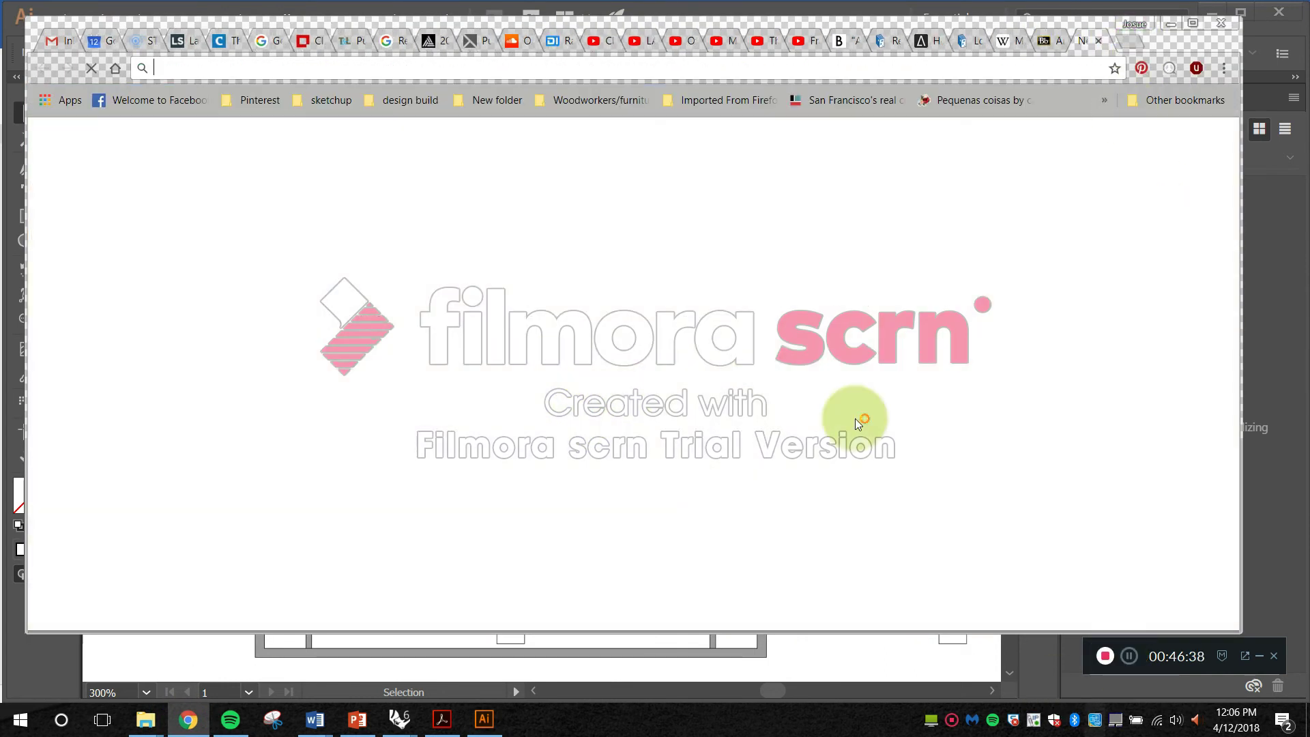
key(Caps_Lock)
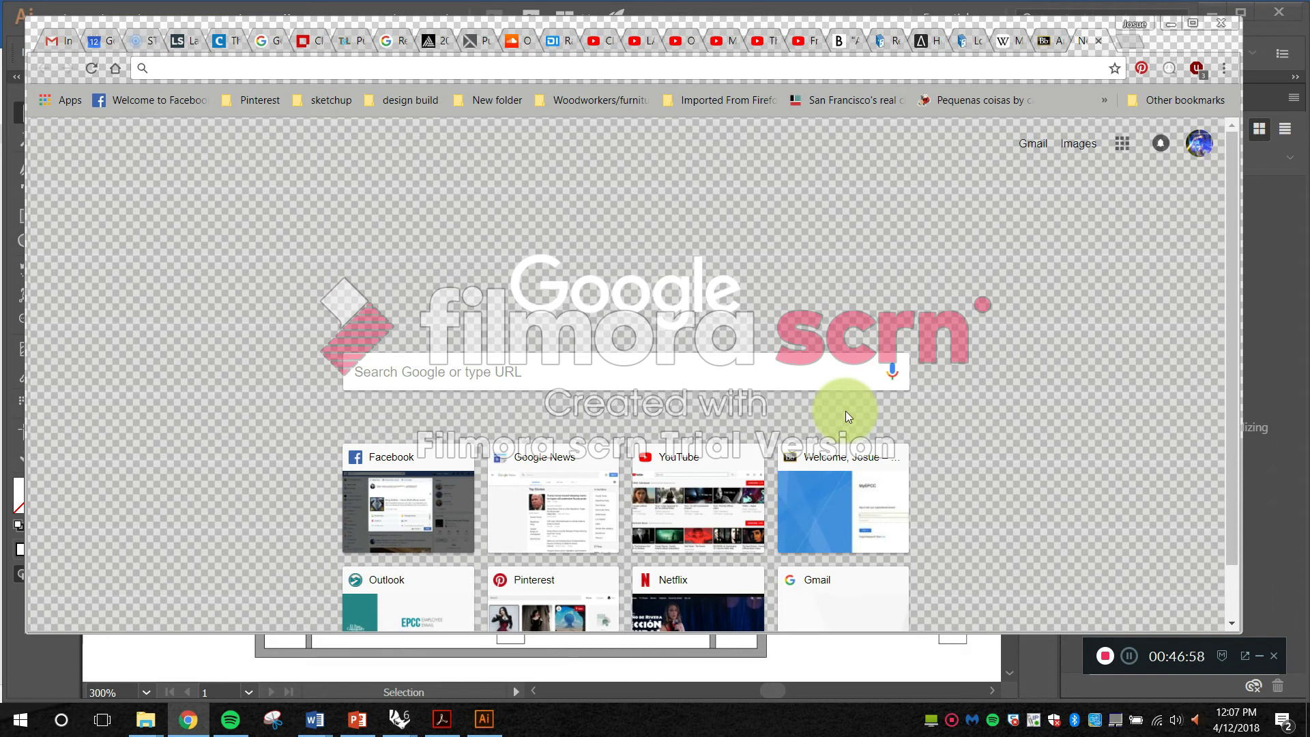
text(po)
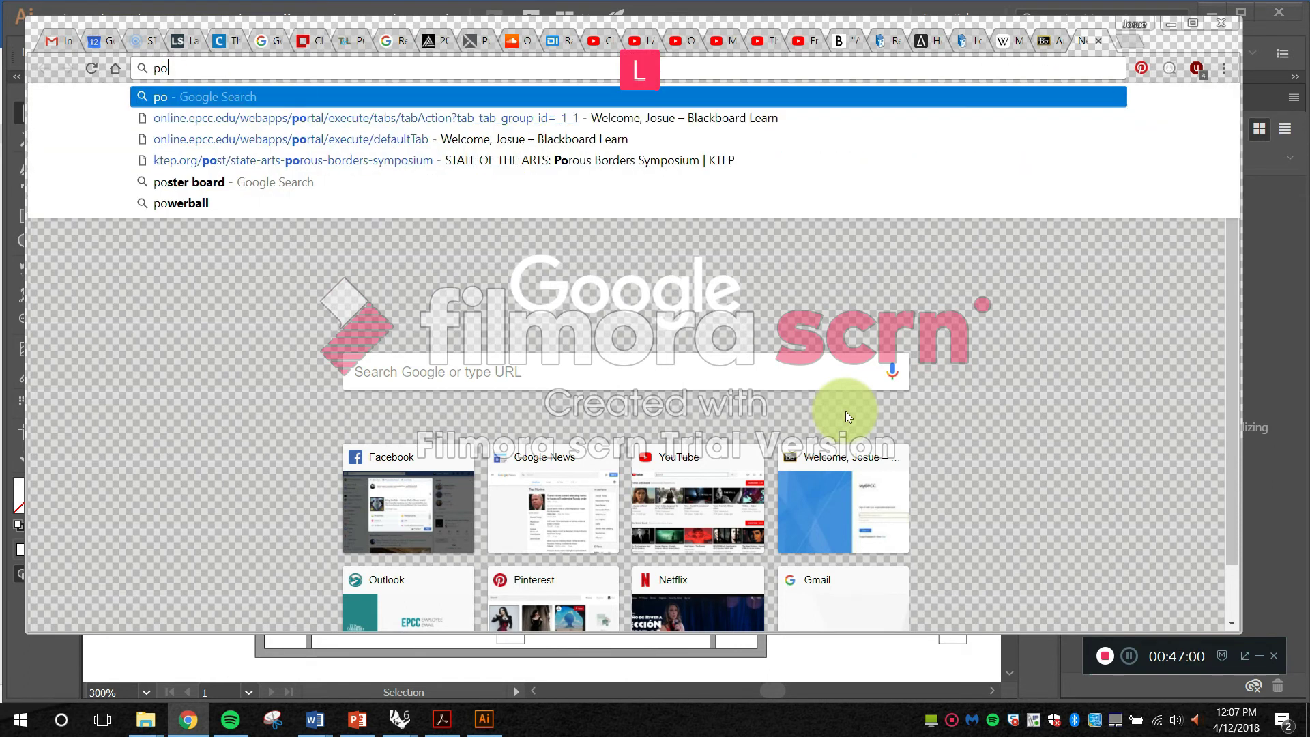
text(lished)
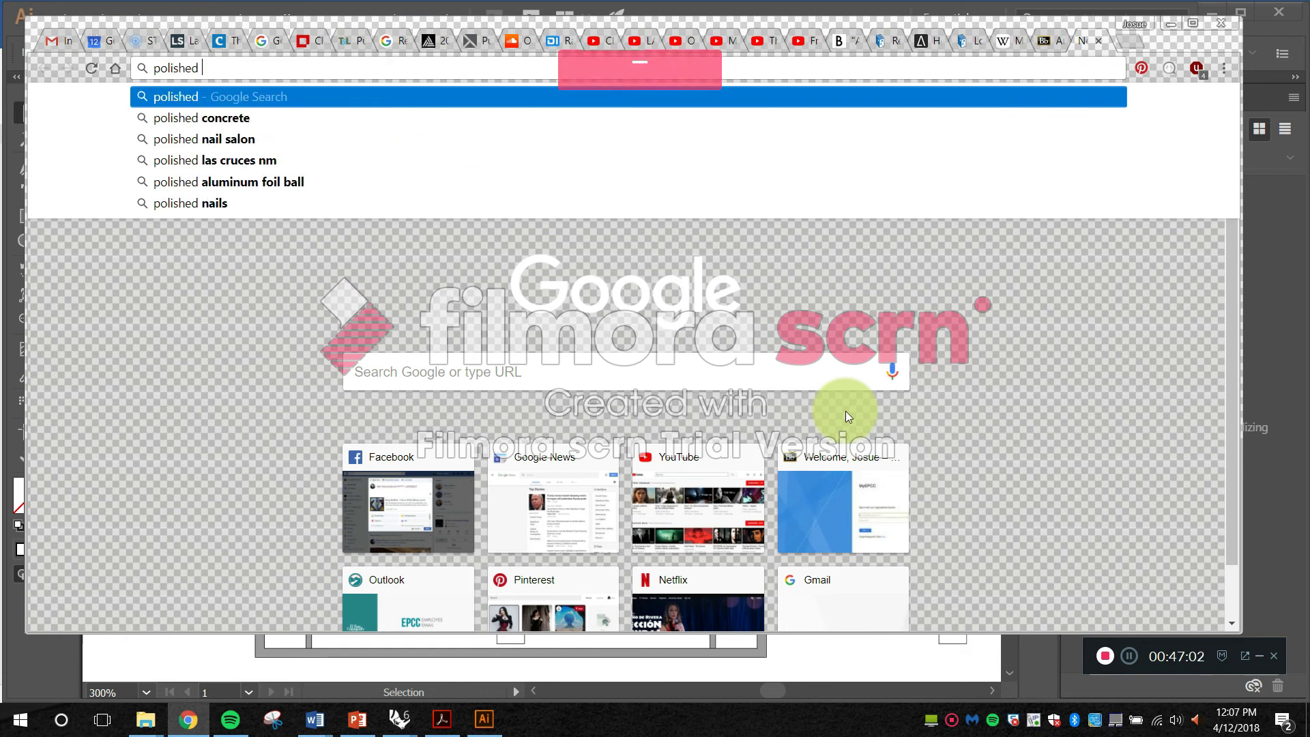
key(Down)
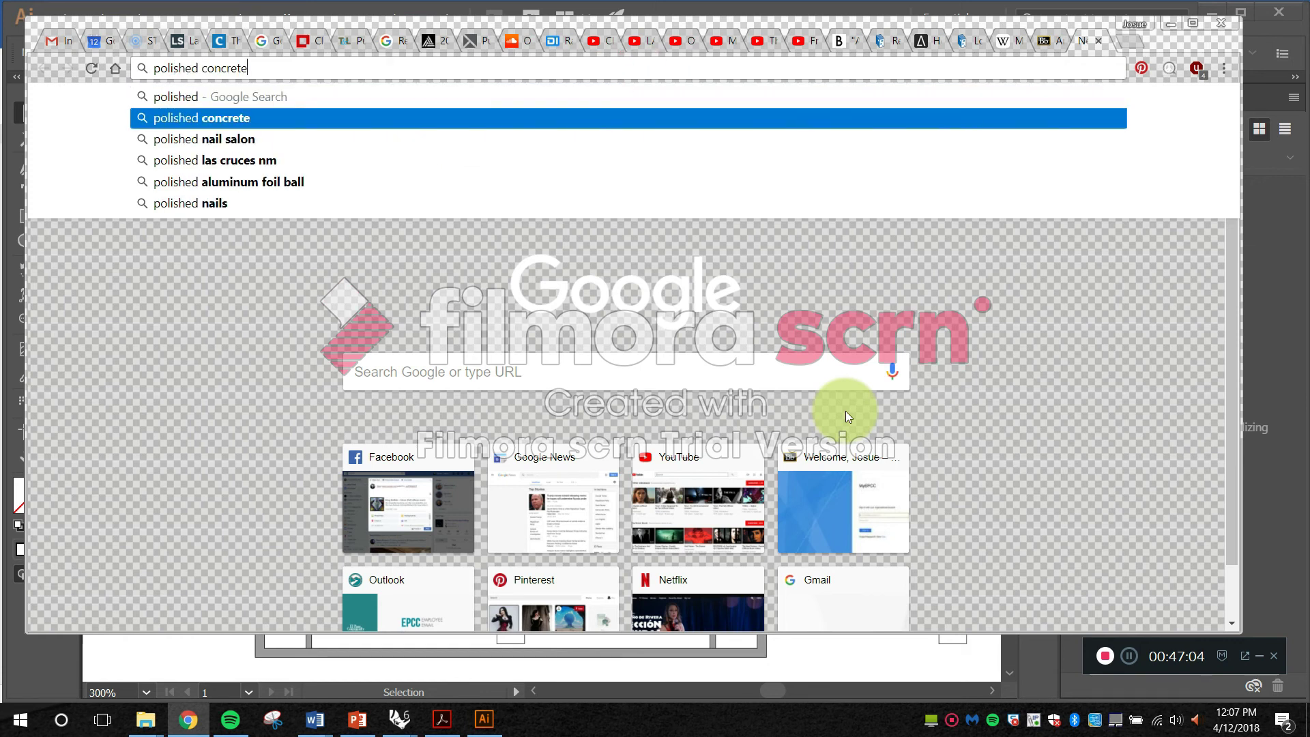
key(Return)
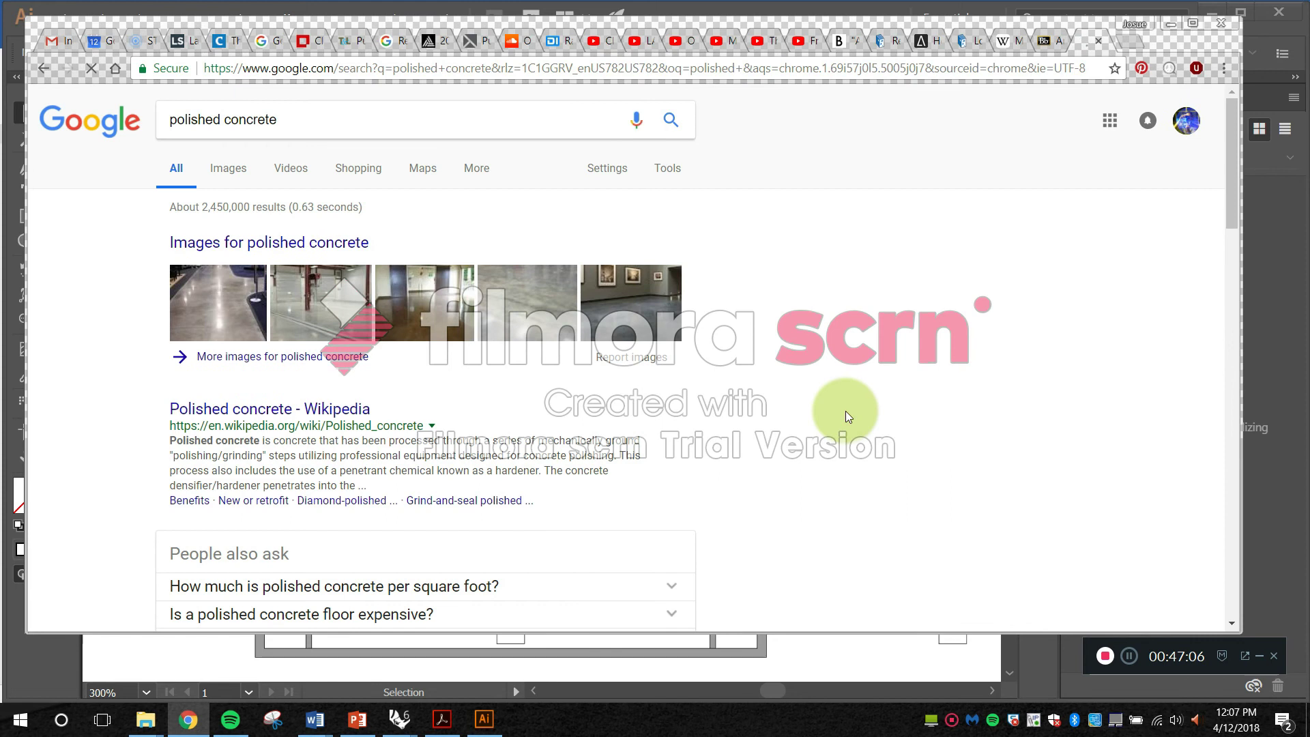
click(391, 91)
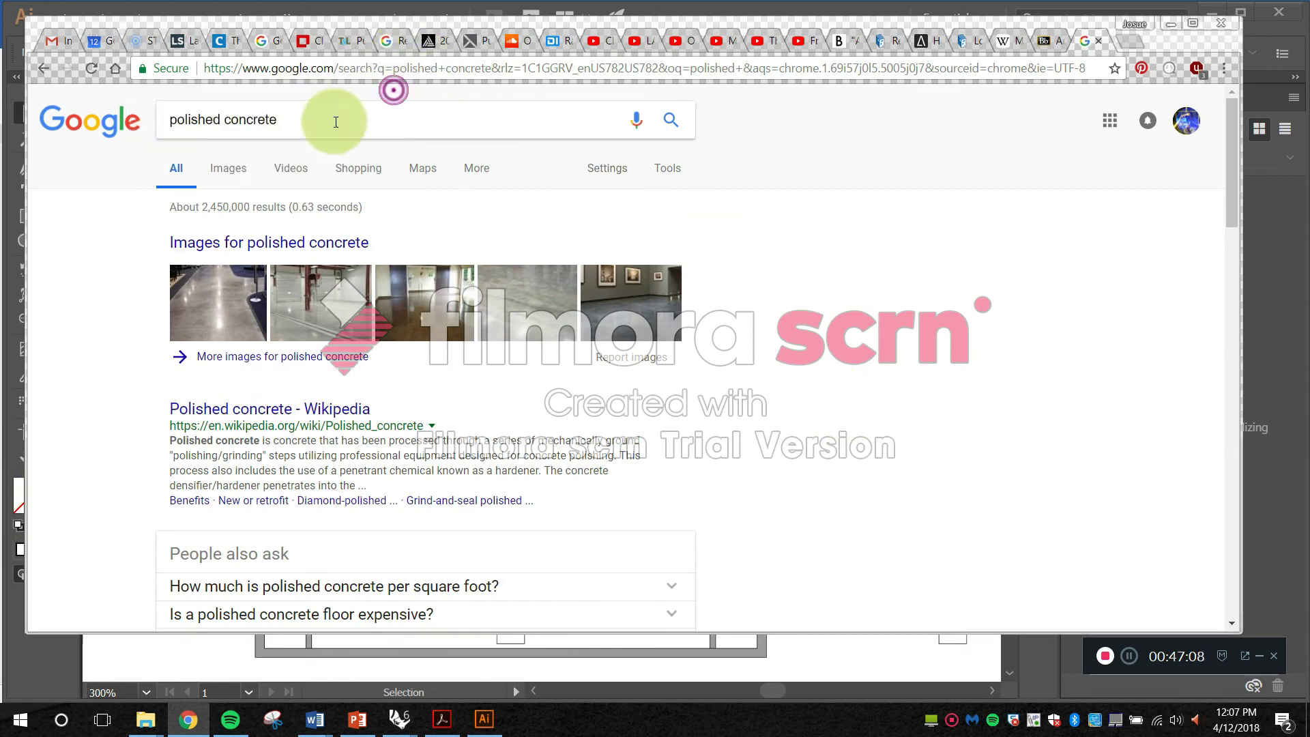
click(235, 168)
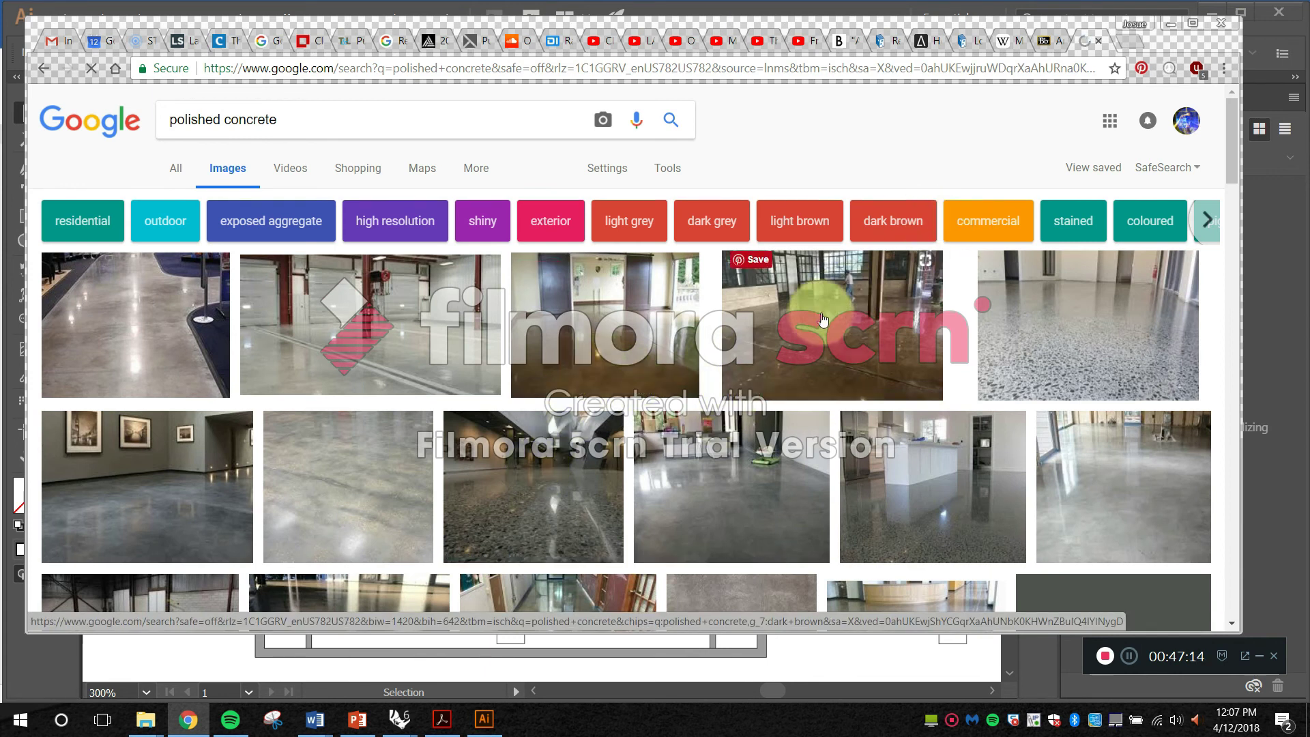
Step: Browse the polished concrete image results for a floor finish, previewing the gray kitchen floor photo
scroll(766, 438, down, 1)
click(765, 424)
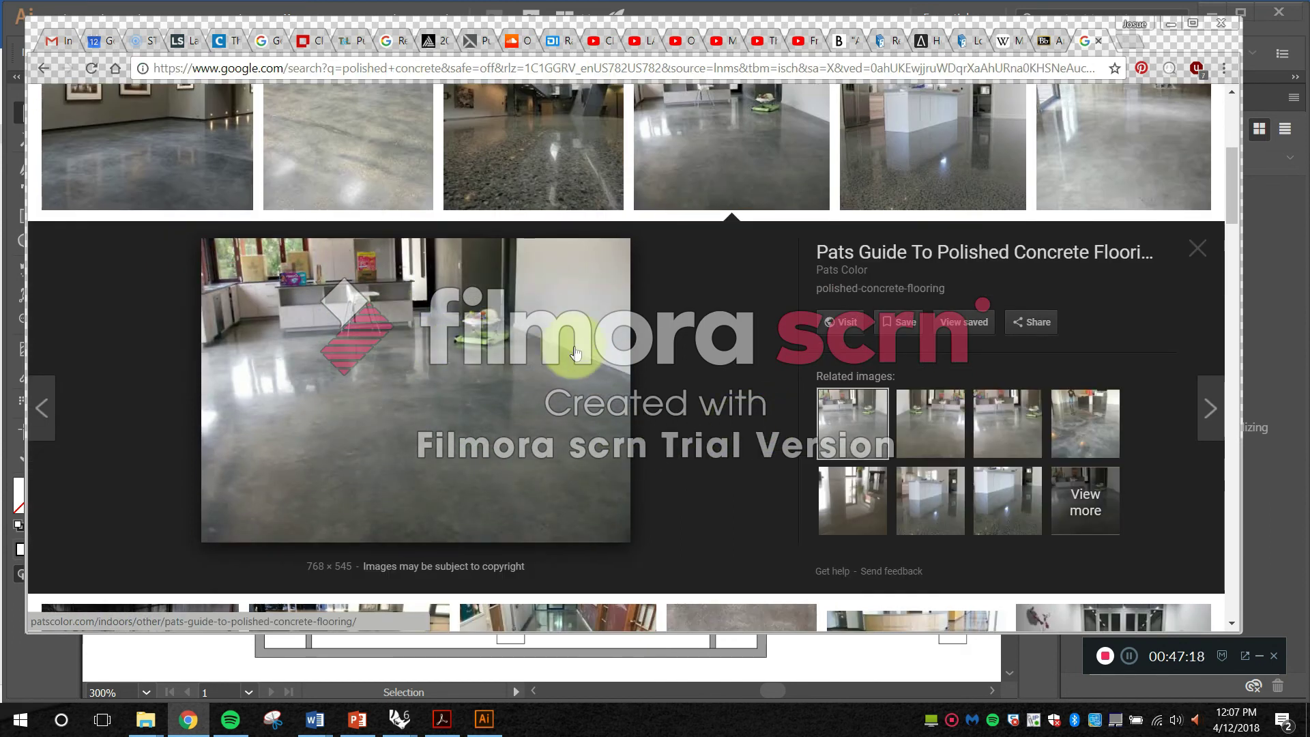
scroll(819, 389, up, 2)
scroll(1062, 378, up, 3)
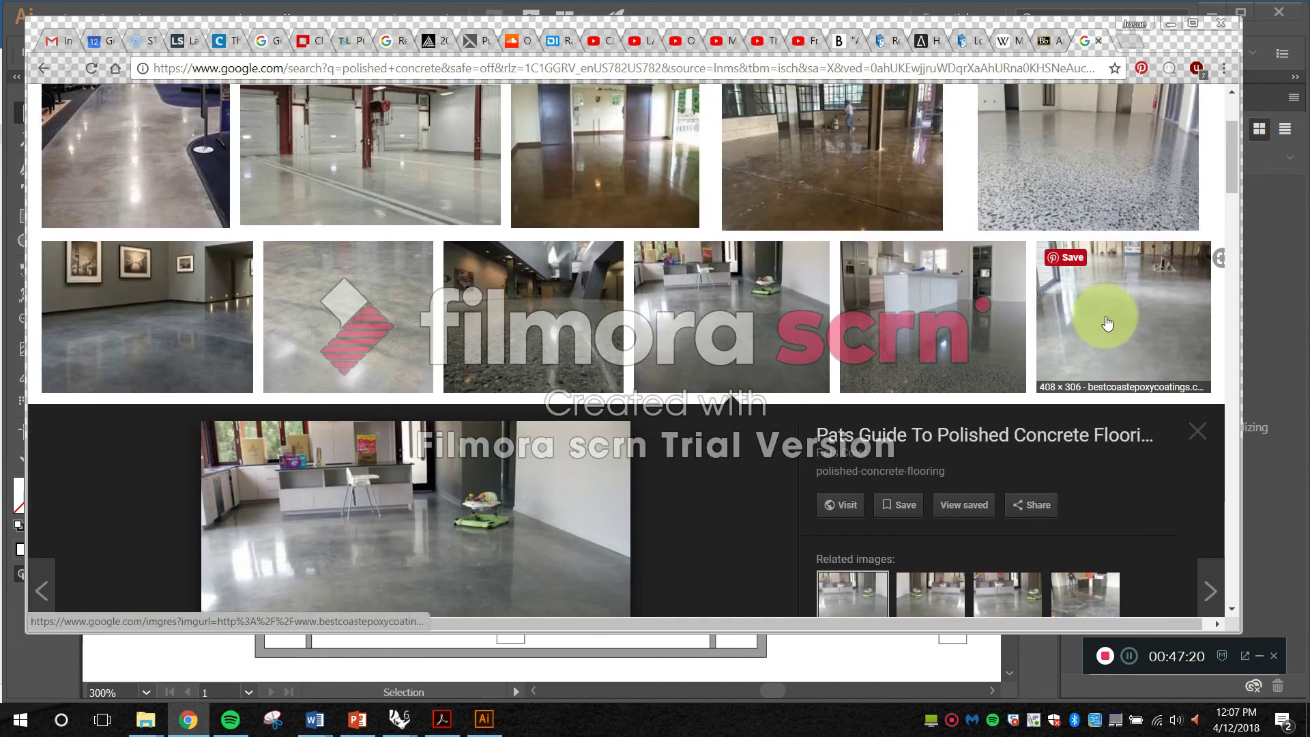
scroll(1088, 281, down, 10)
scroll(1017, 324, down, 10)
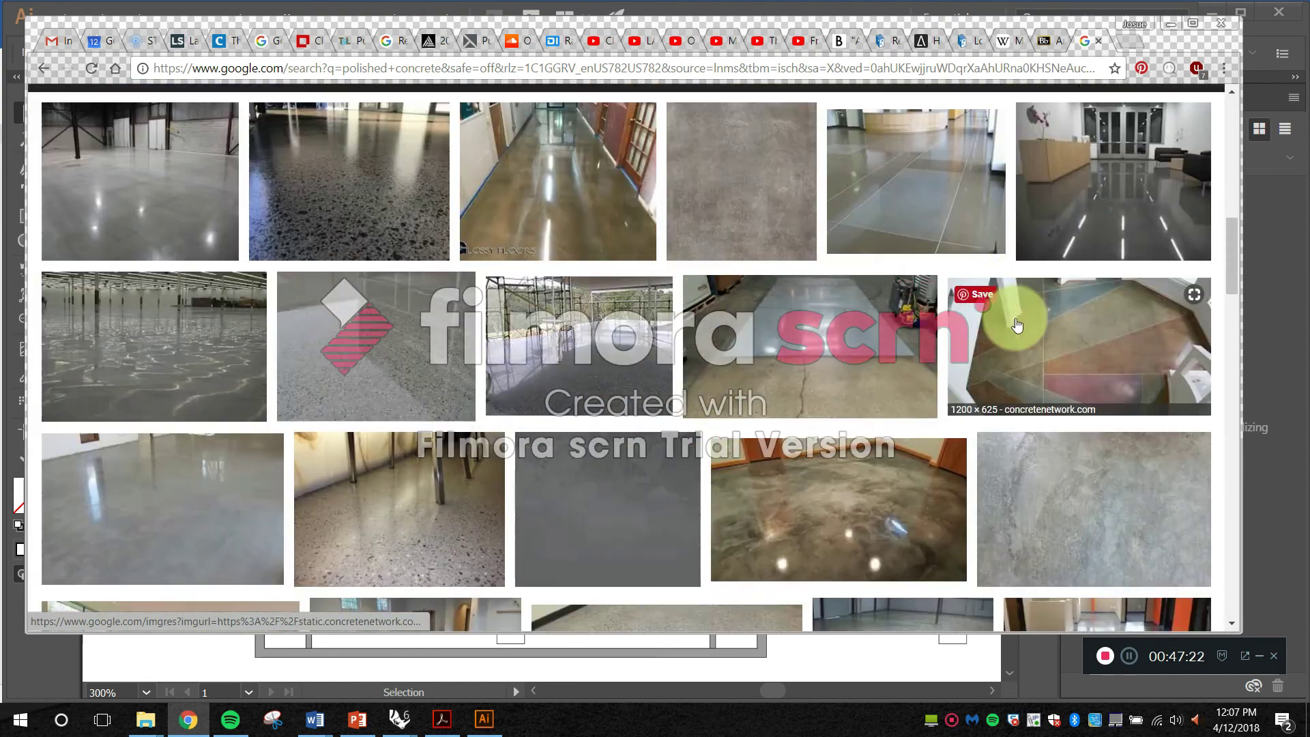
scroll(1023, 319, down, 5)
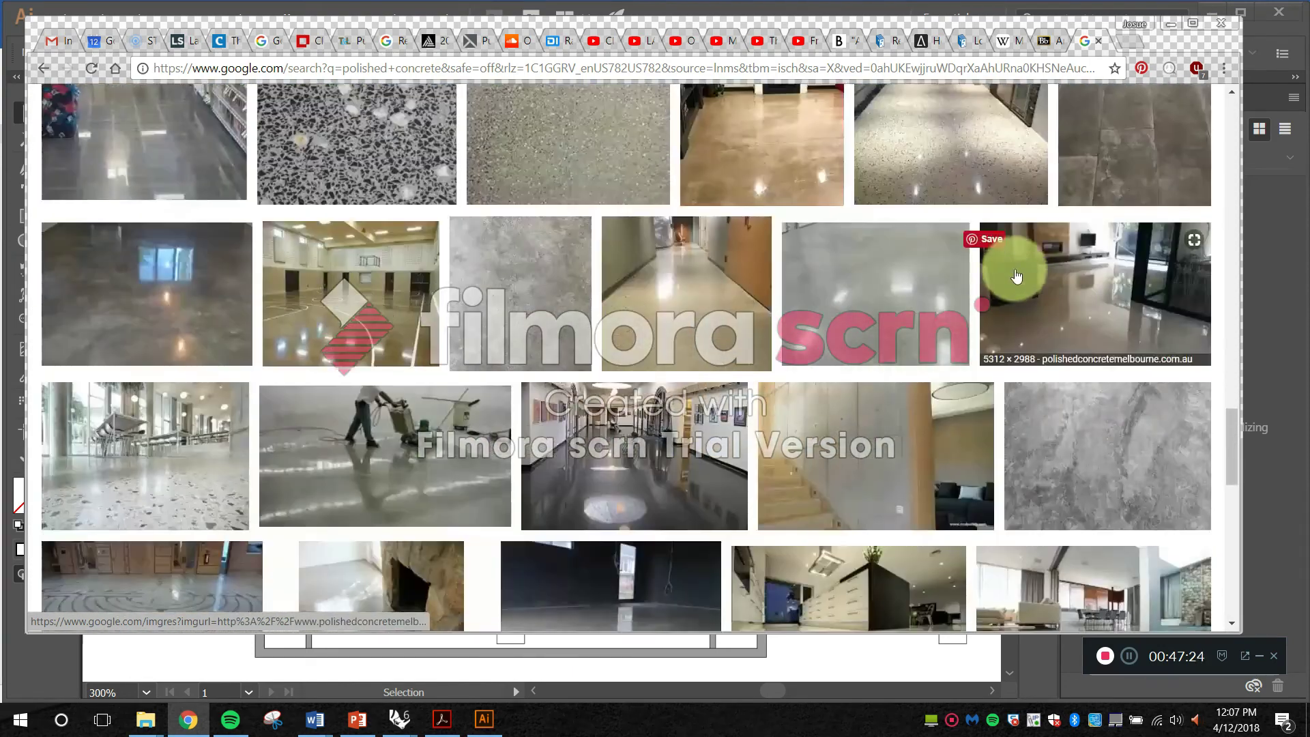
Step: Preview the flat light gray polished concrete texture and several of its related images as candidate floor textures
click(526, 299)
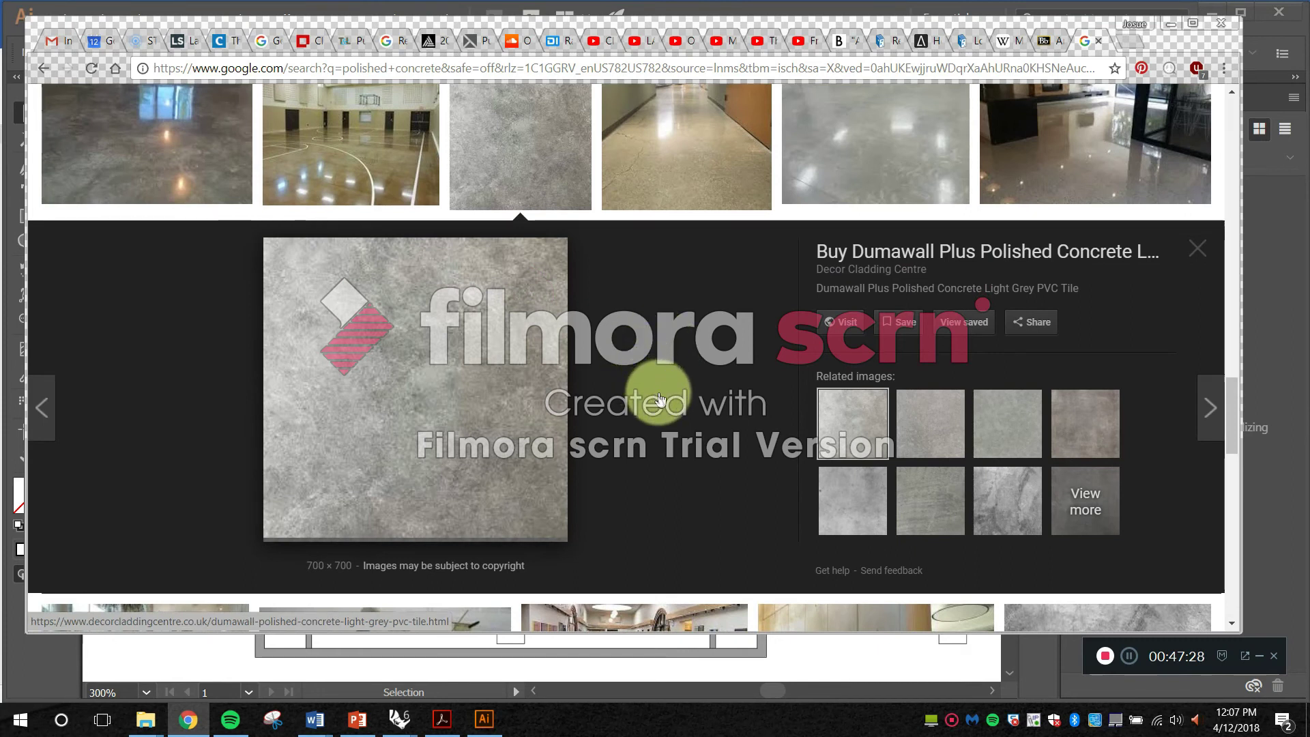
click(943, 439)
click(860, 494)
click(924, 498)
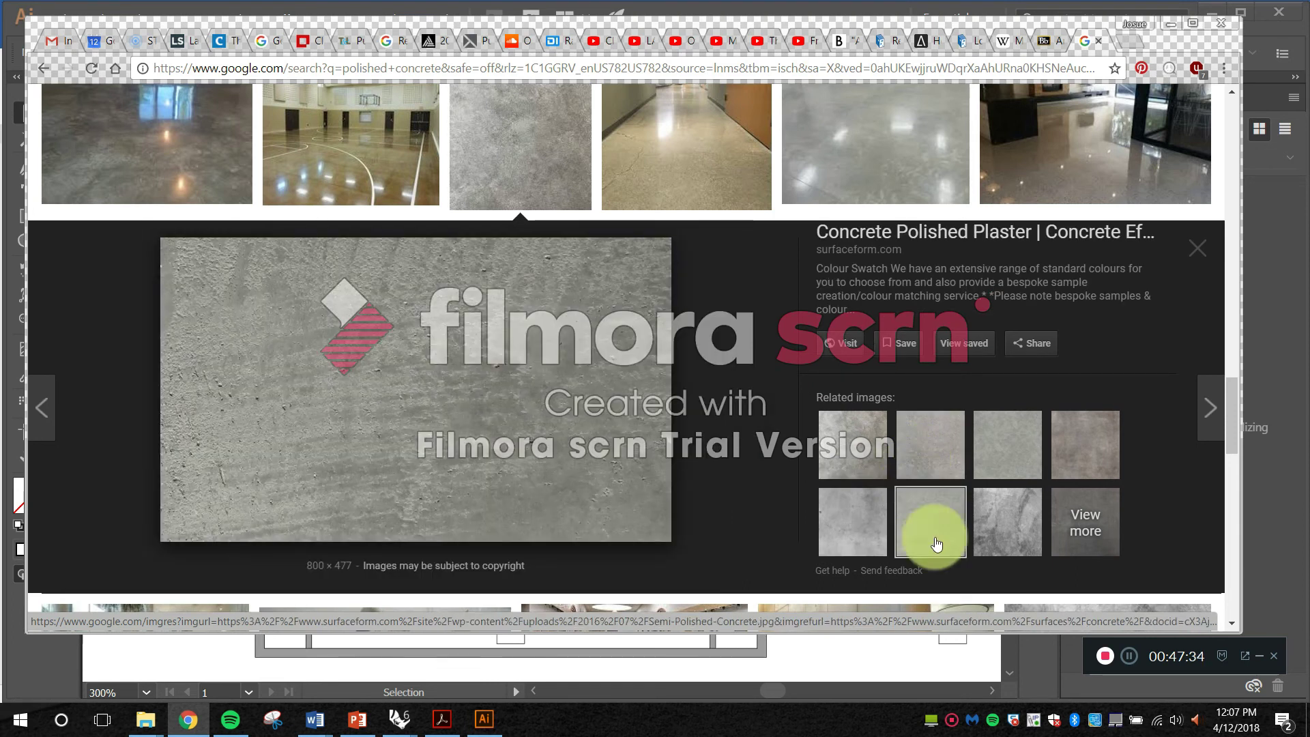
click(1012, 459)
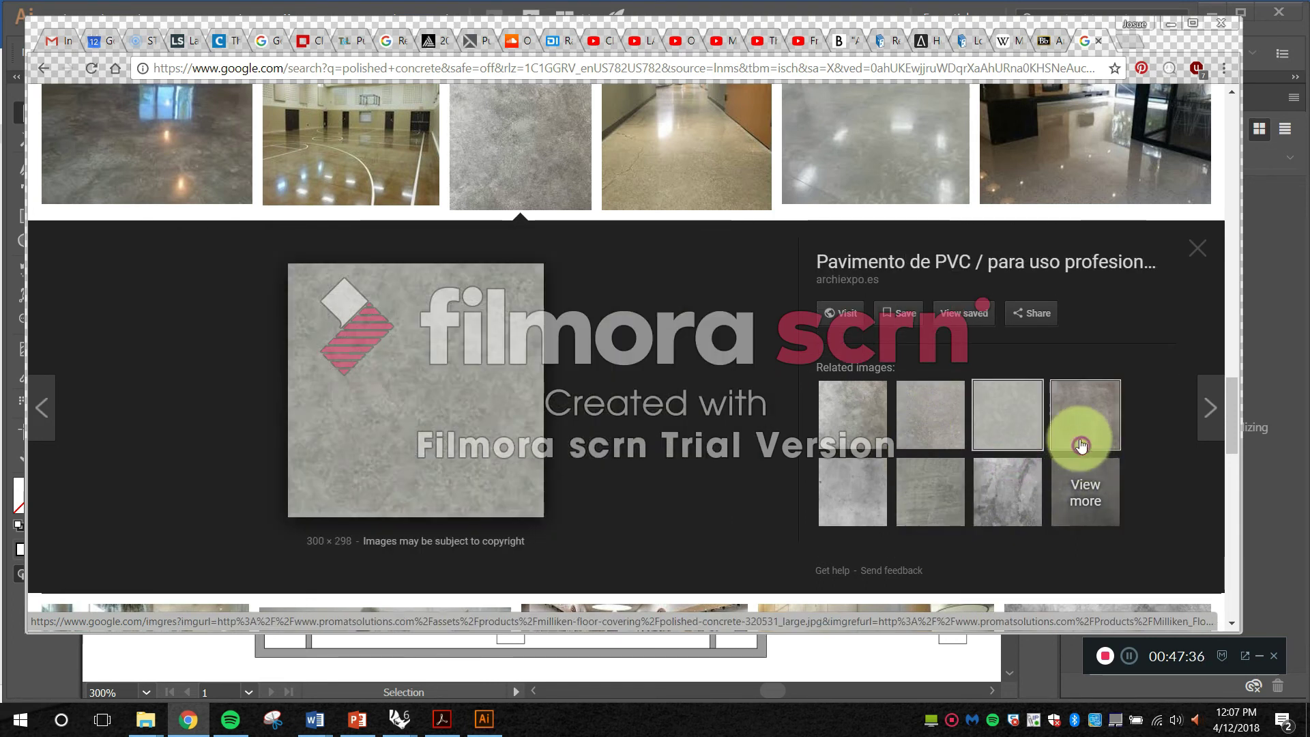
click(1082, 445)
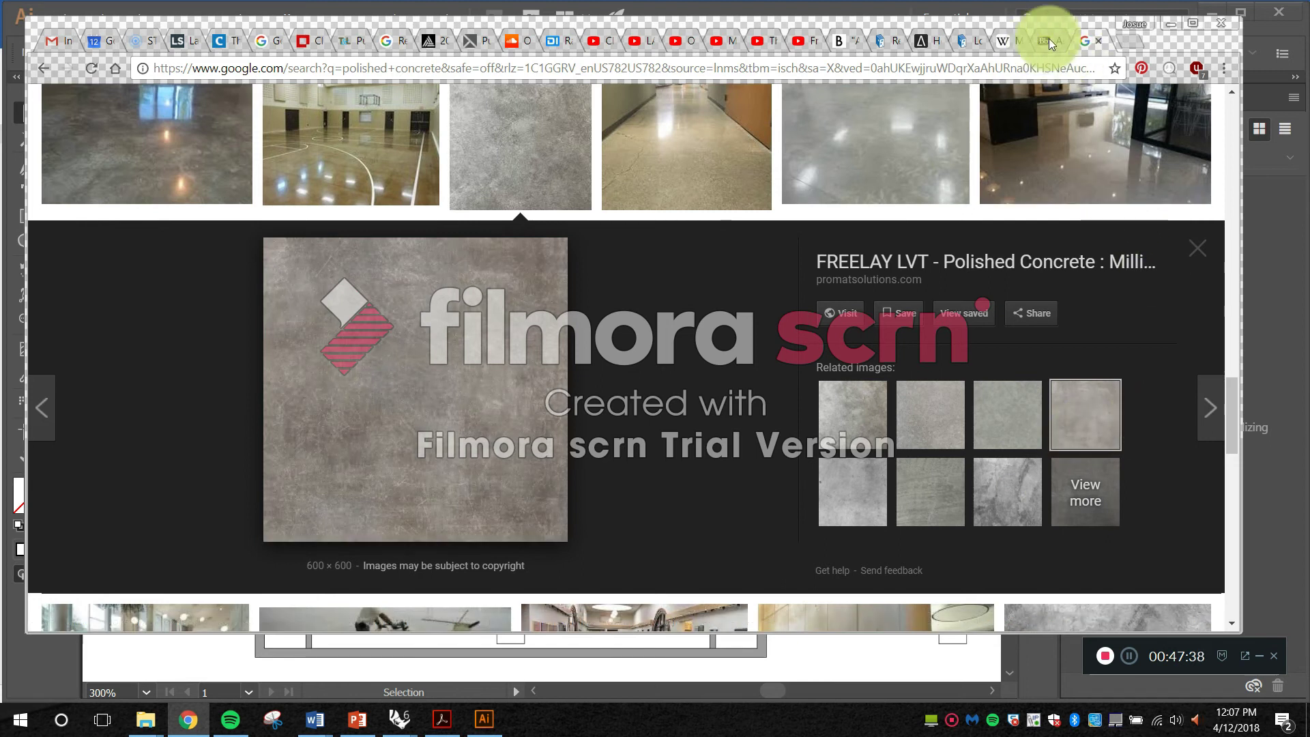
Step: Switch to Acrobat and review the floor treatments in the architectural illustration examples, from page 16 back to page 9
click(442, 719)
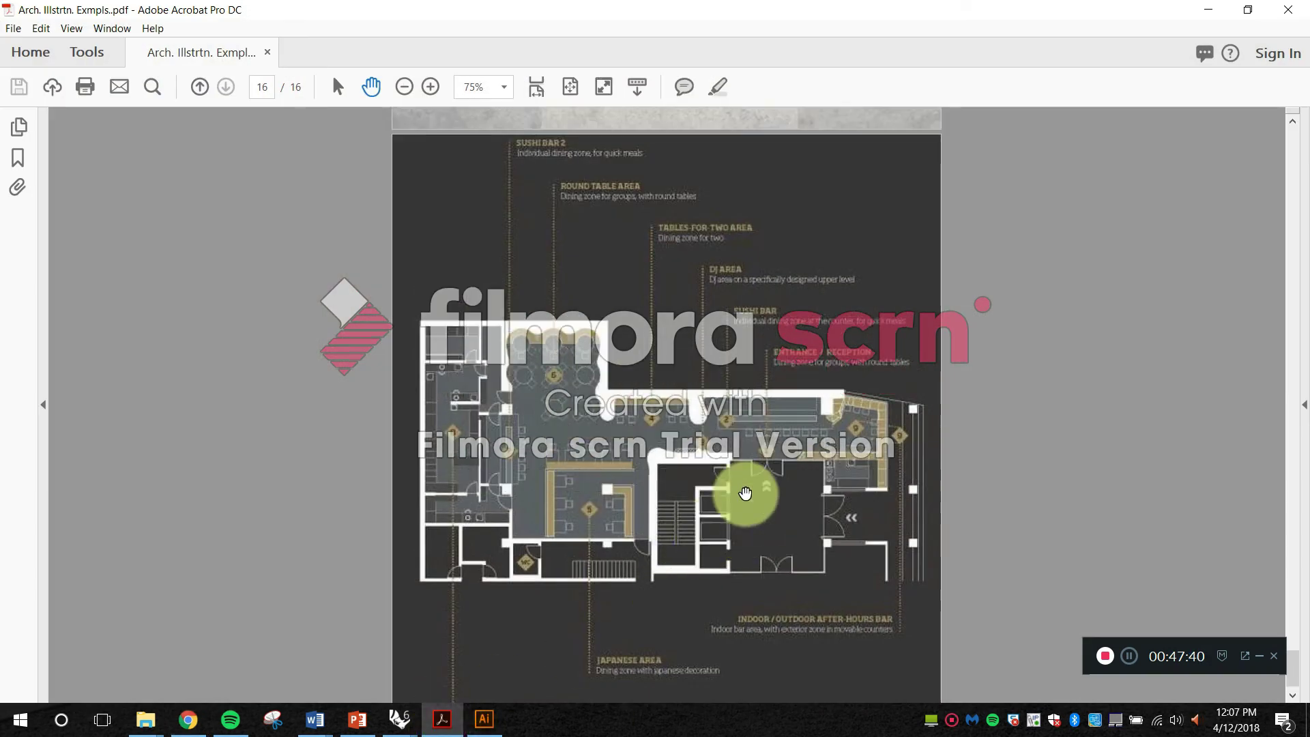
scroll(746, 493, up, 15)
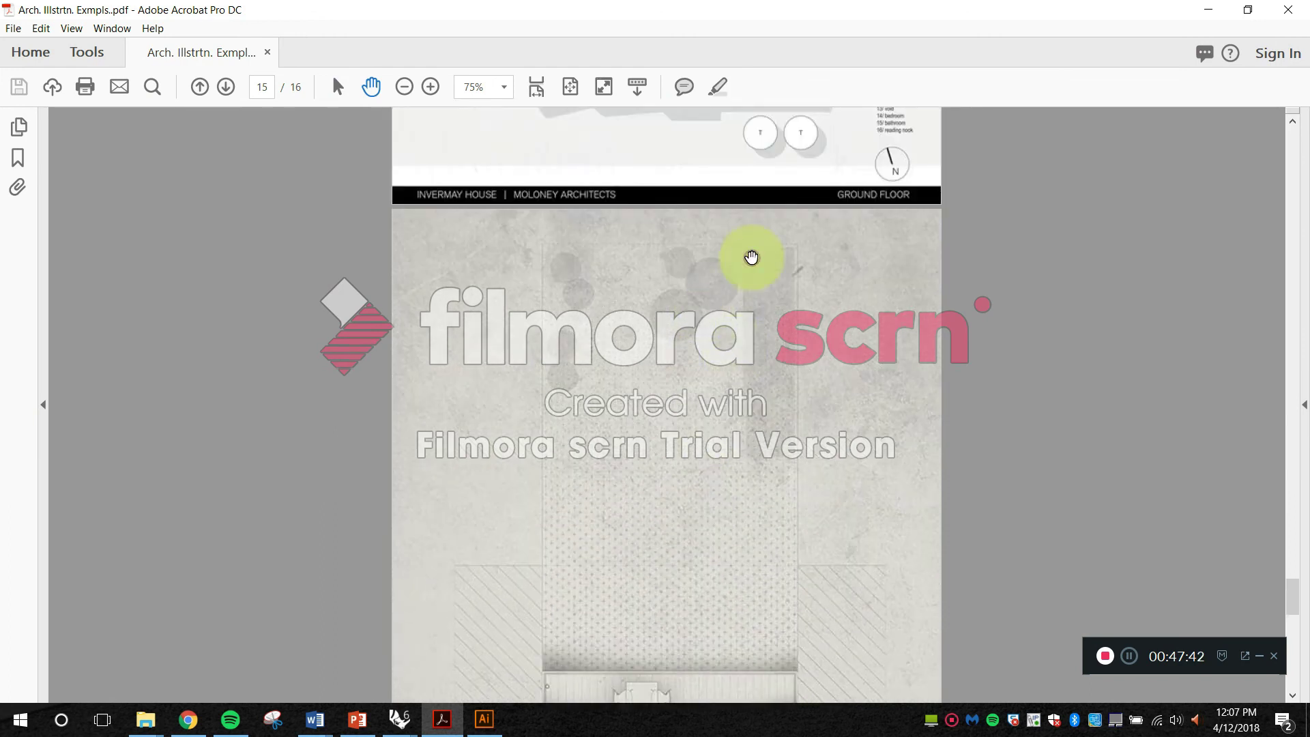
scroll(752, 258, up, 15)
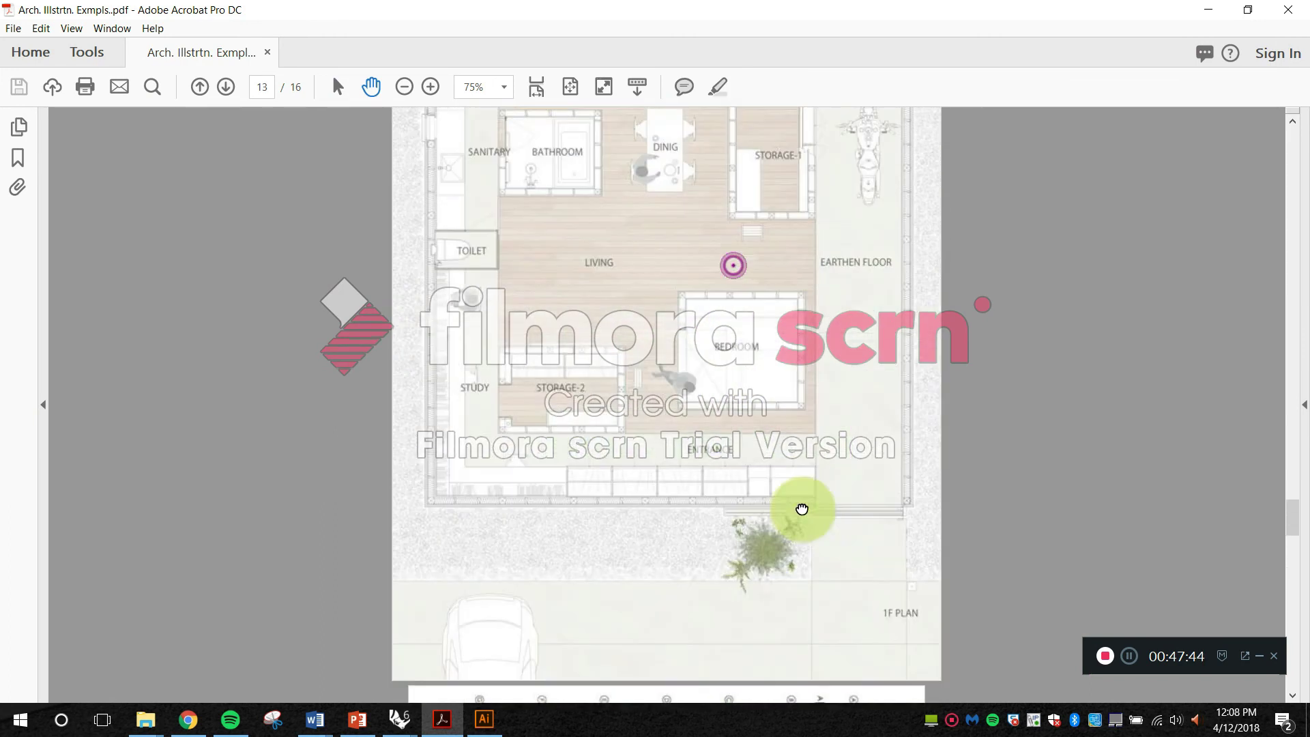
scroll(802, 509, up, 10)
scroll(654, 343, up, 8)
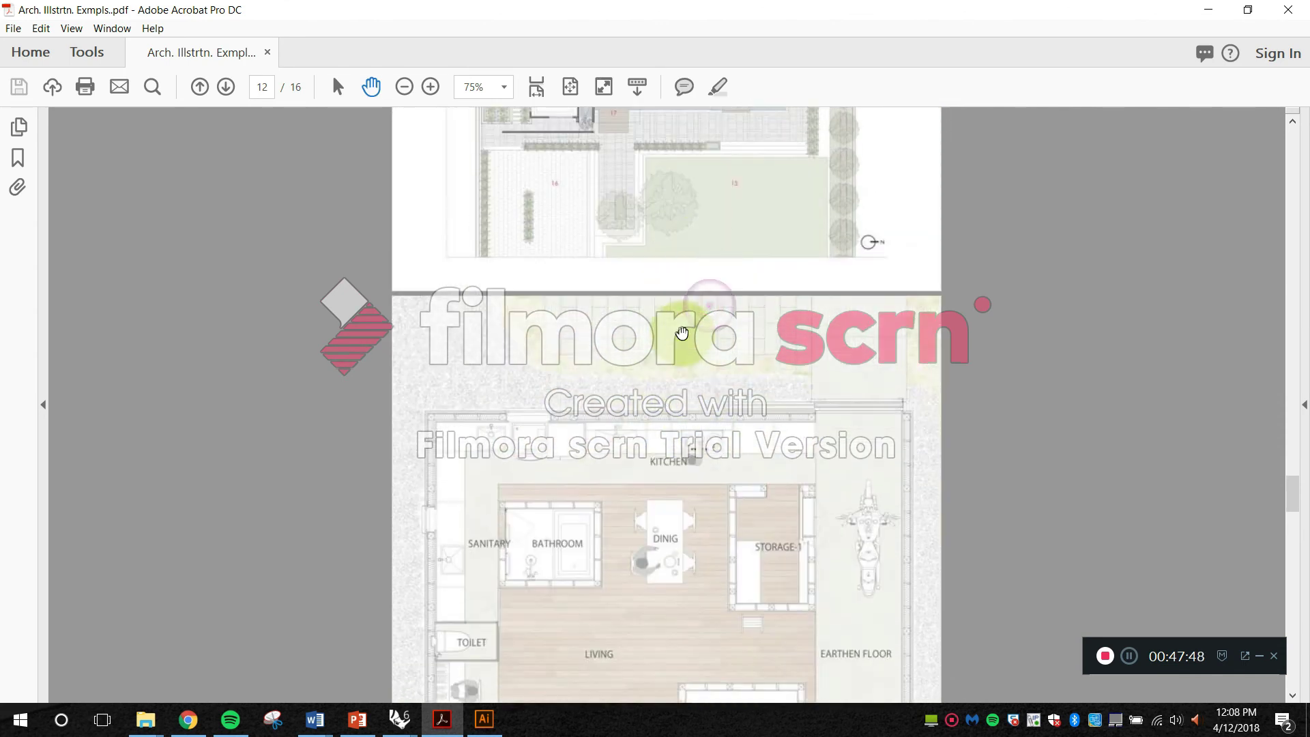
scroll(803, 467, up, 15)
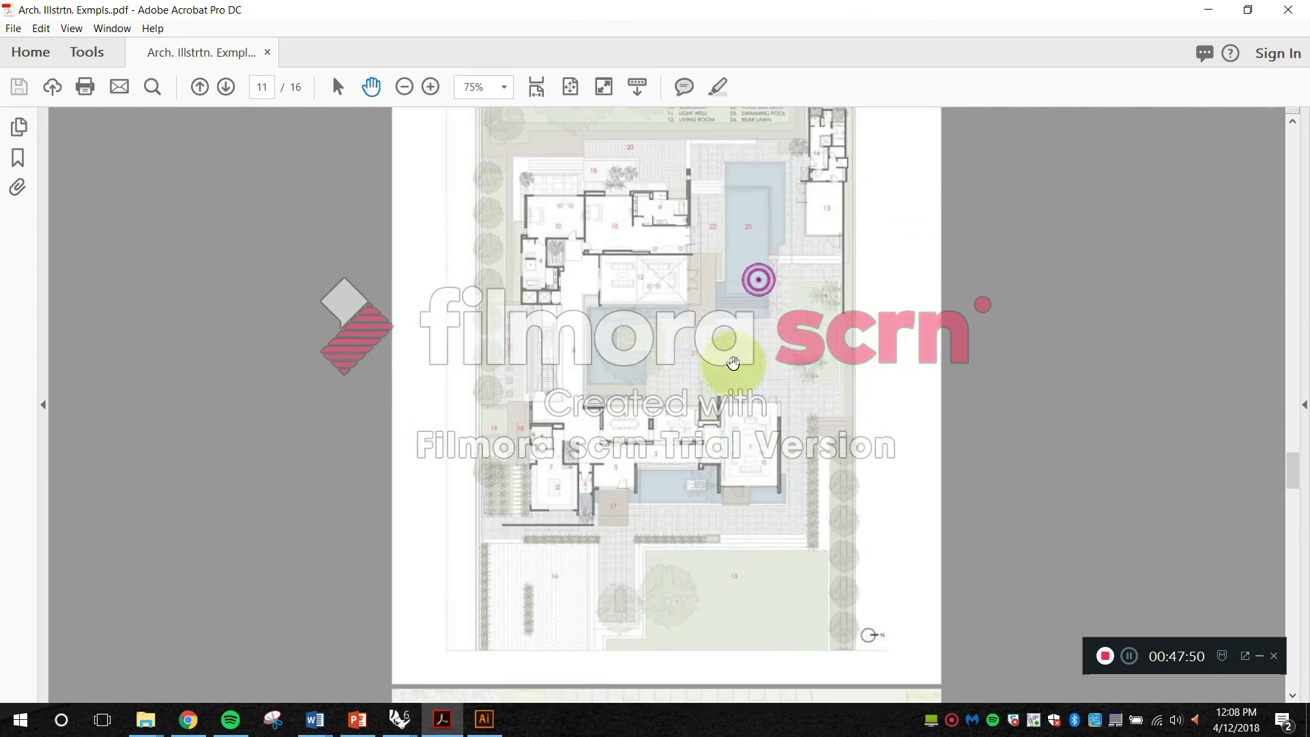
scroll(723, 284, up, 15)
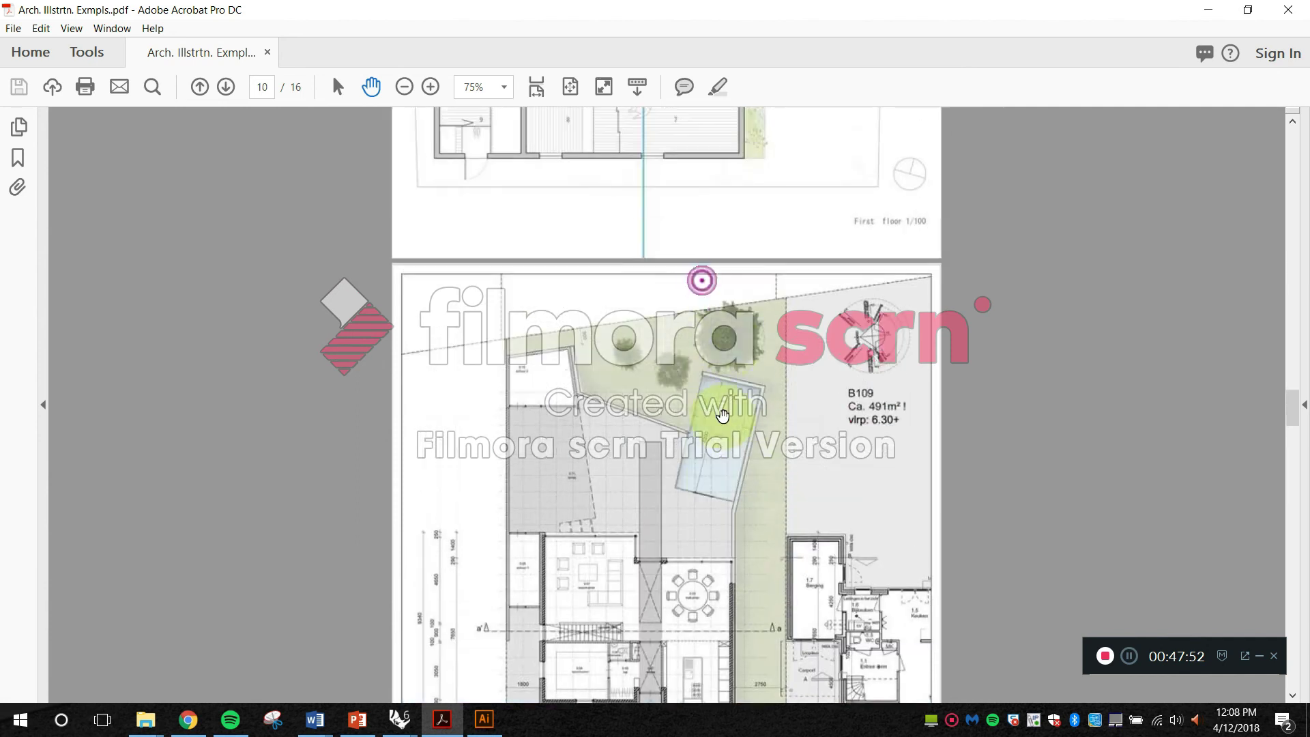
scroll(739, 331, up, 15)
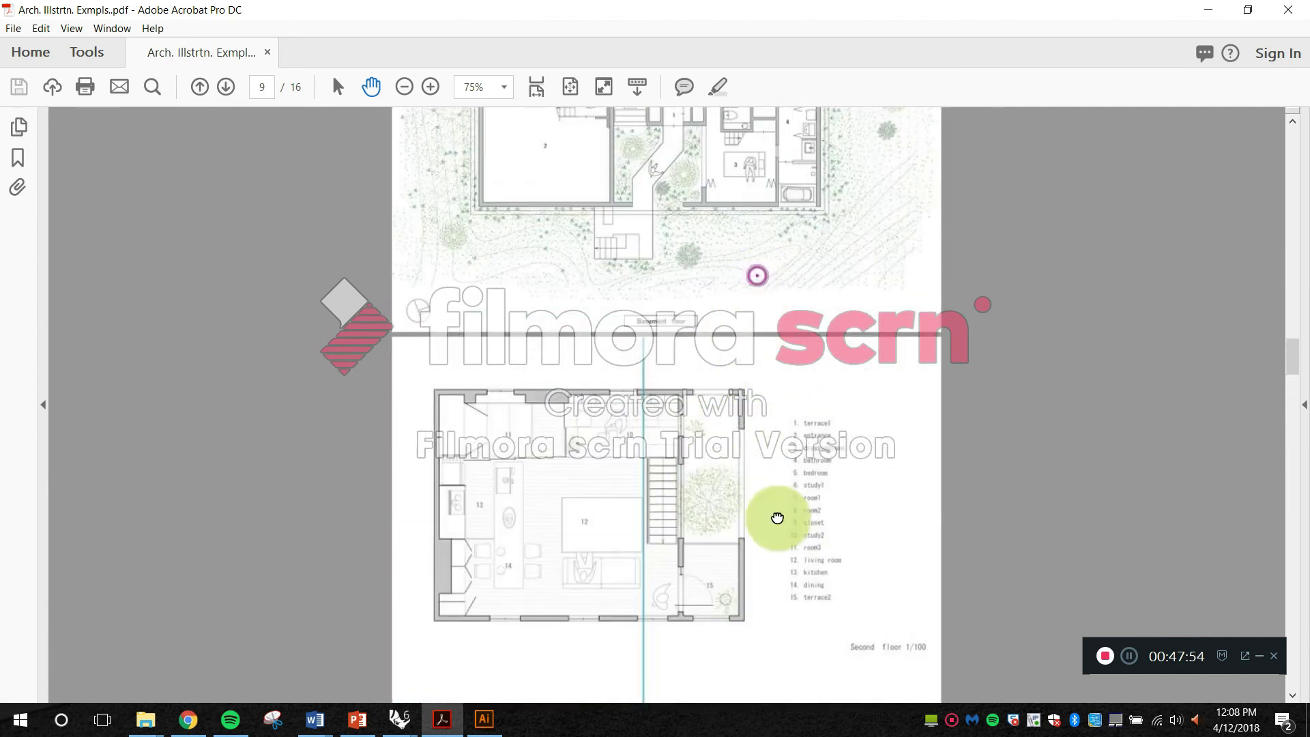
drag(1291, 316, 1291, 420)
click(1207, 9)
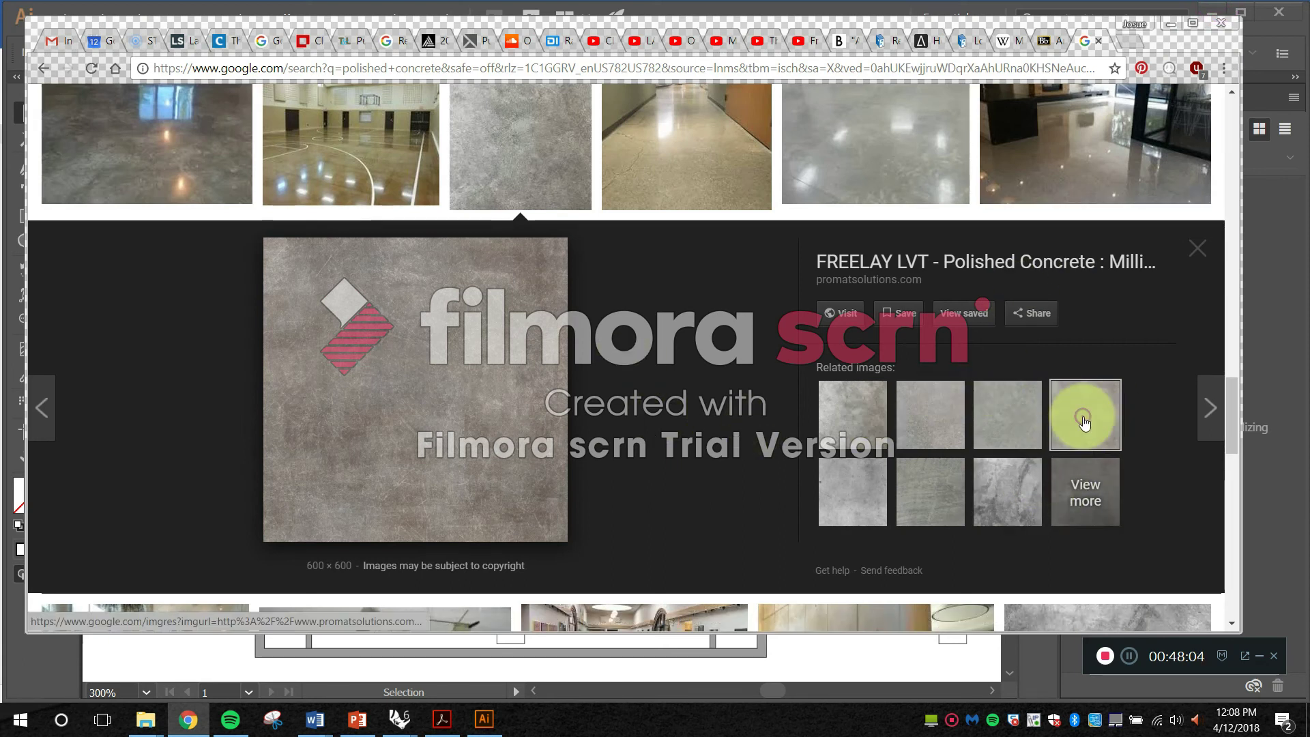
Step: Copy the Dumawall Plus light grey polished concrete image from Chrome and paste it into the first floor plan in Illustrator
click(849, 424)
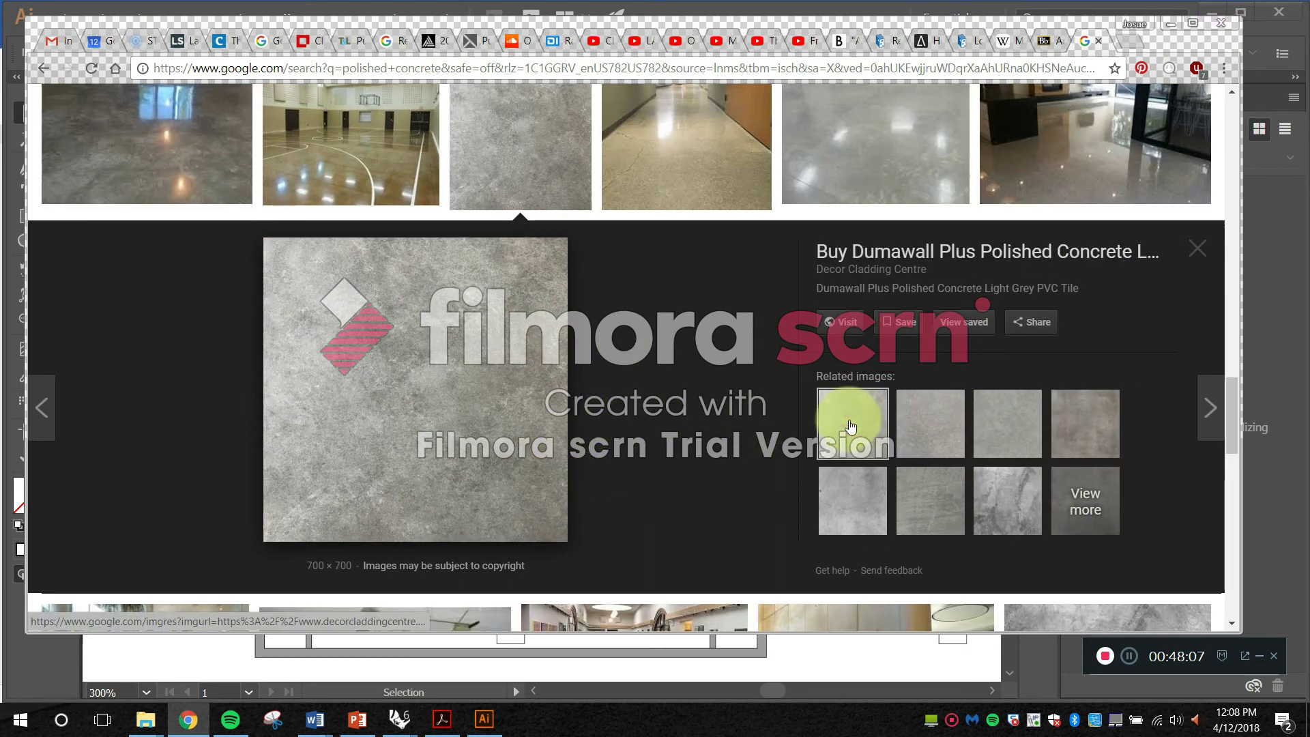
right_click(464, 375)
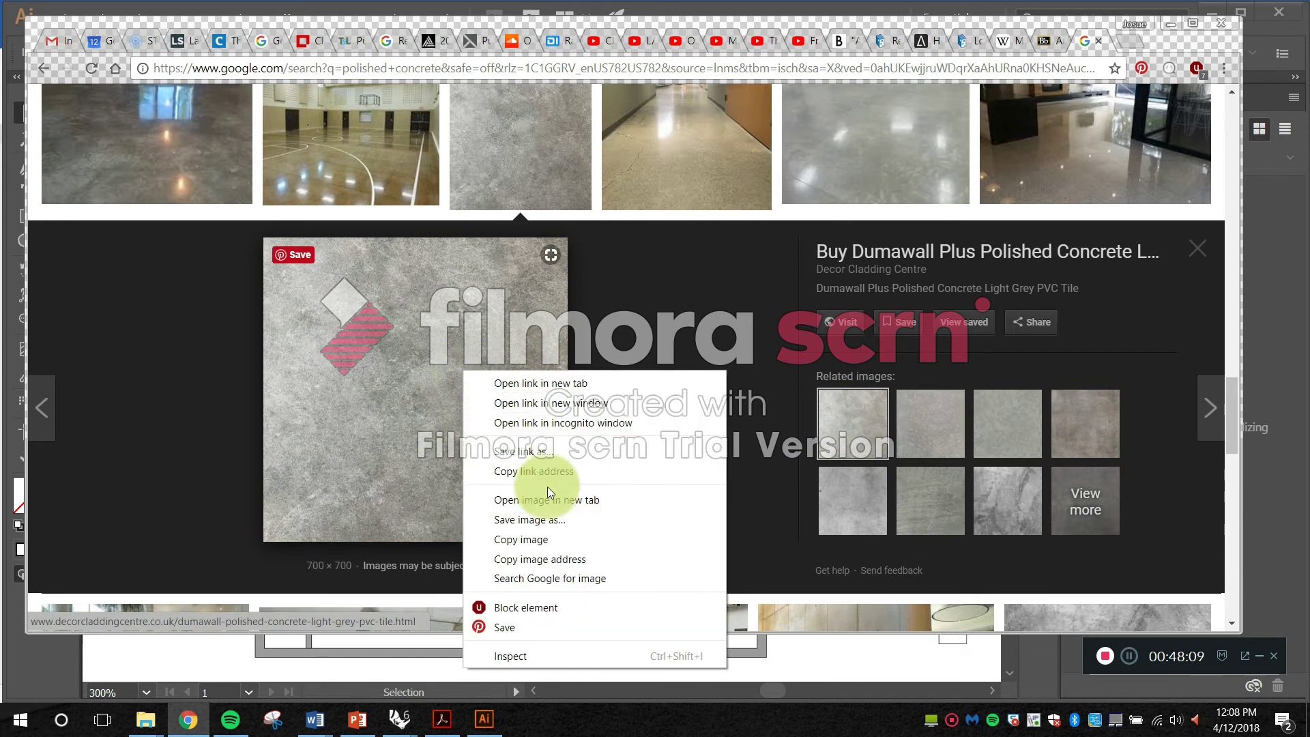
click(544, 542)
click(484, 719)
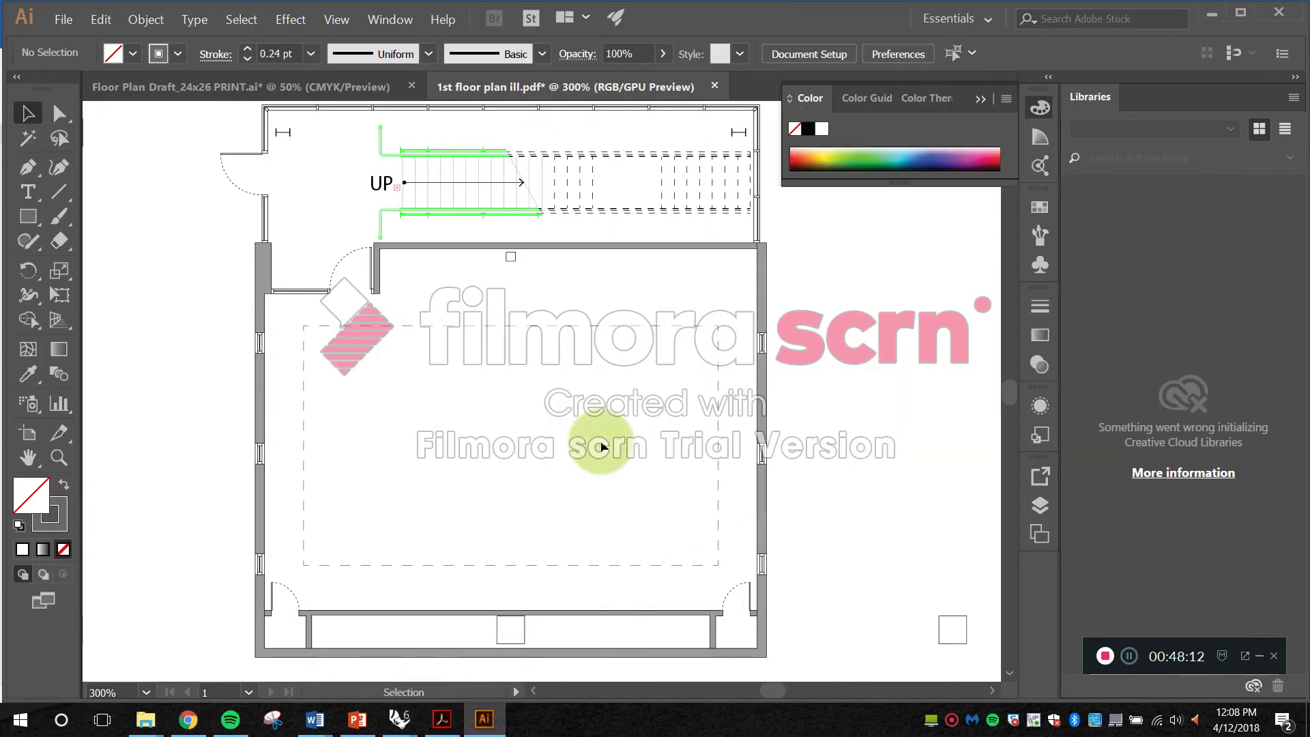
key(ctrl+v)
alt+scroll(591, 391, down, 4)
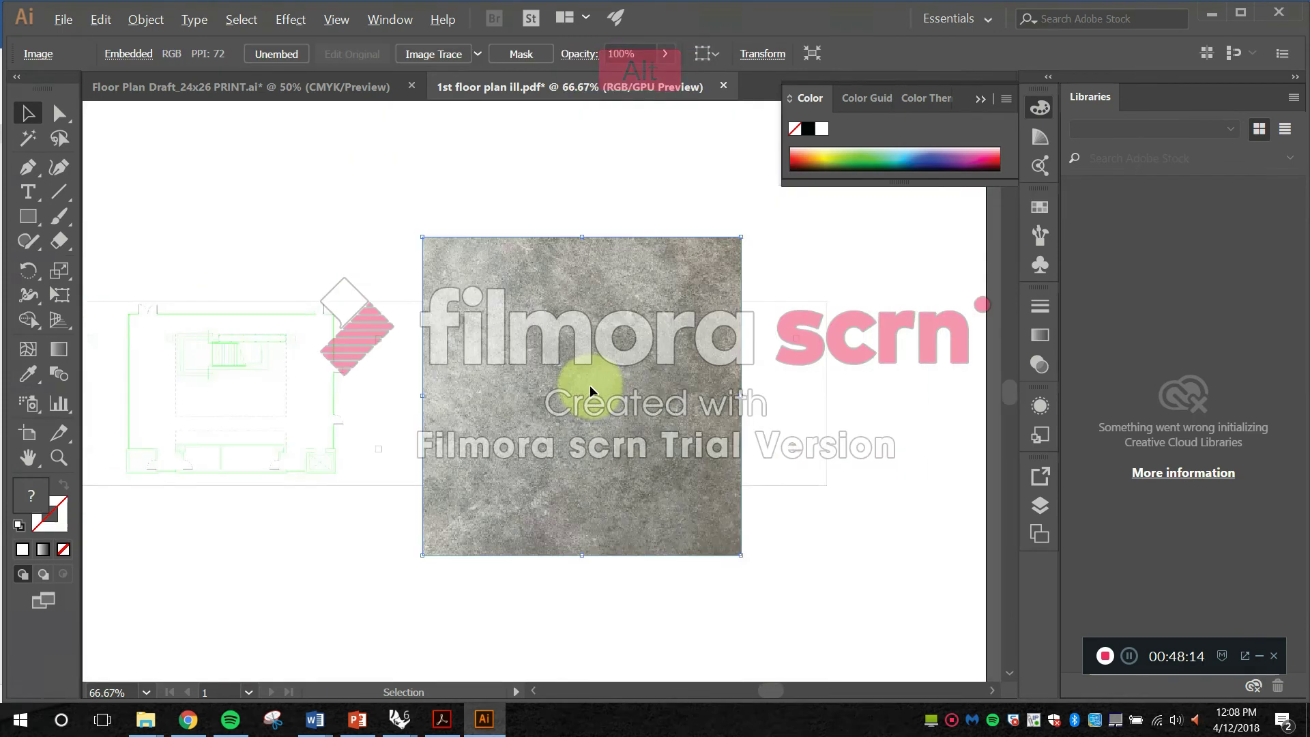
alt+scroll(657, 414, up, 1)
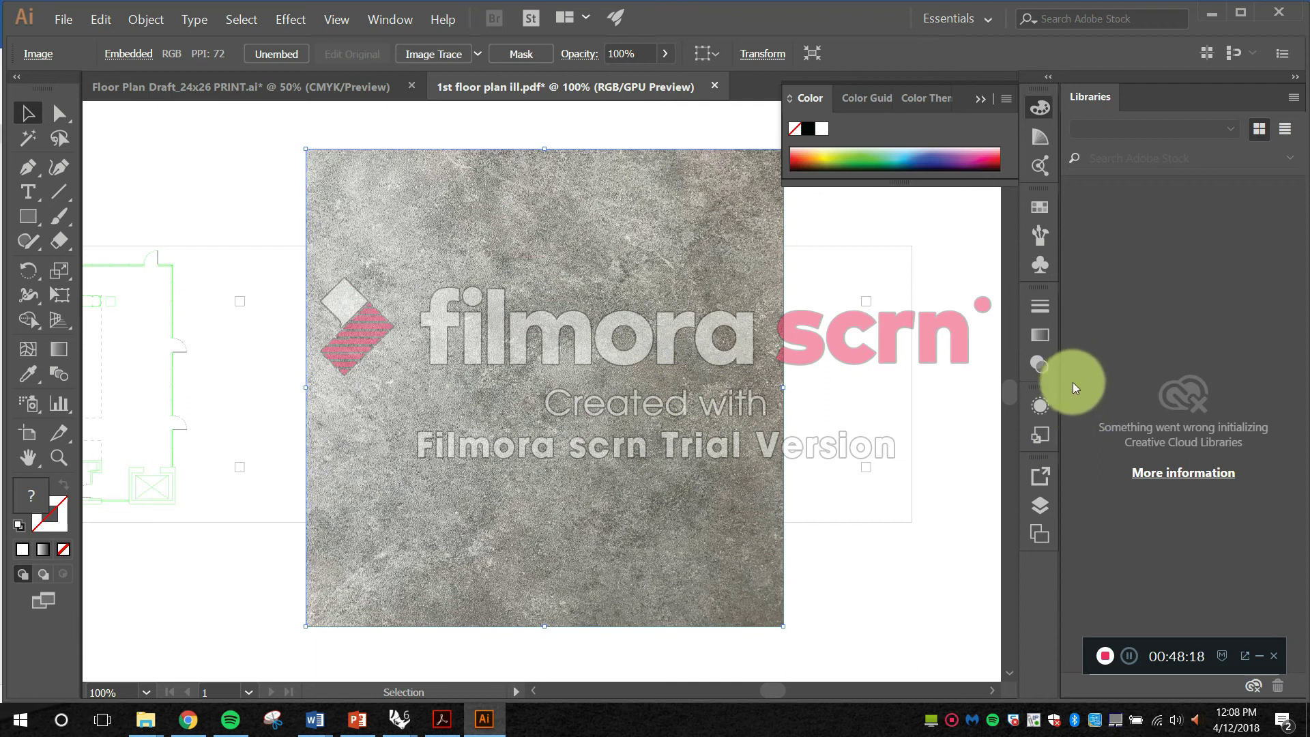
Step: Create a new layer beneath Layer 1 and move the concrete image onto it, behind the floor plan linework
click(1040, 505)
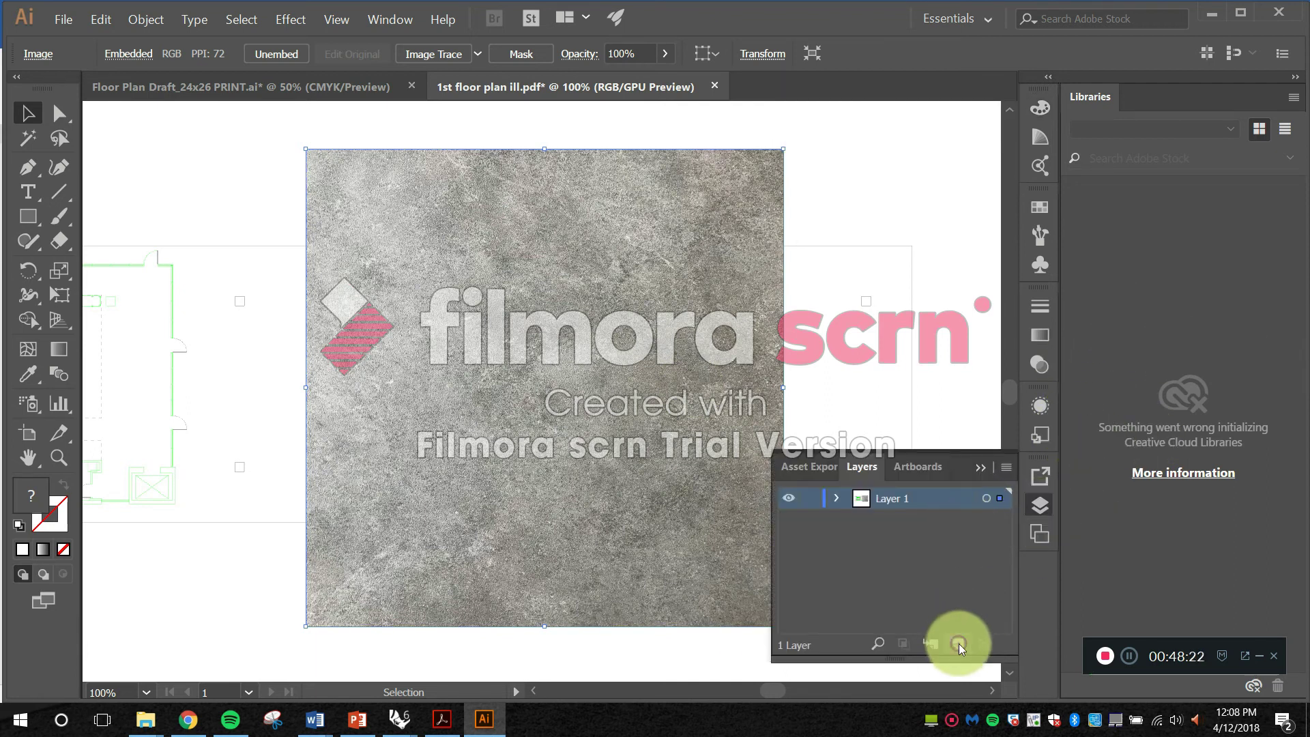
click(958, 643)
drag(918, 521, 915, 541)
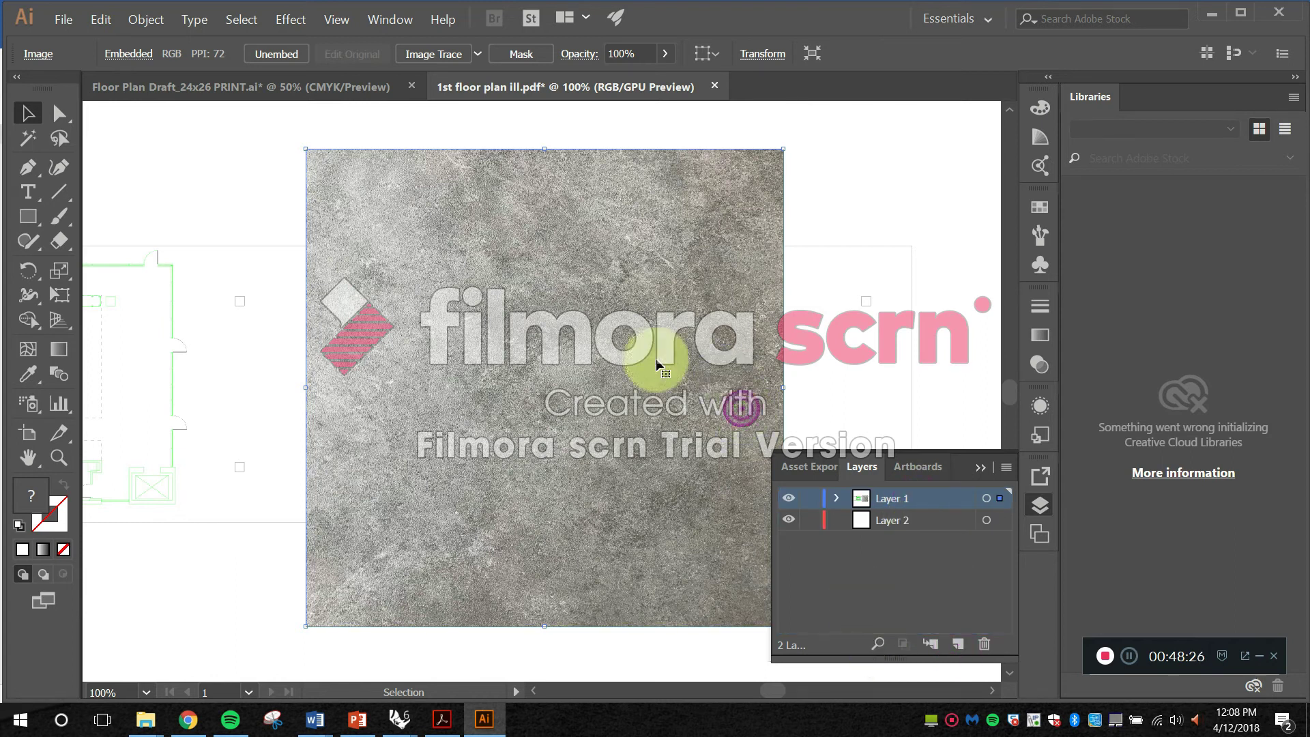
drag(1000, 499, 990, 535)
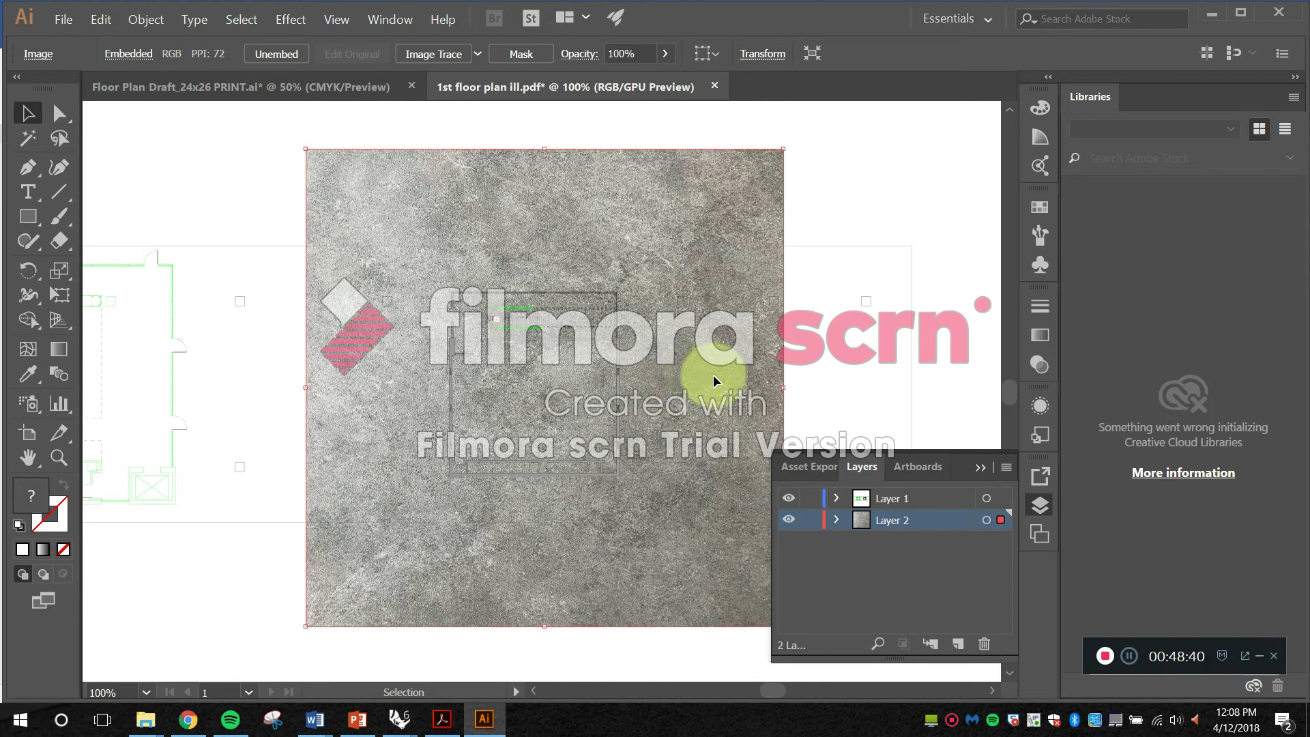
Step: Scale the concrete image down from its corners until it is smaller than the plan's main room
scroll(716, 338, up, 5)
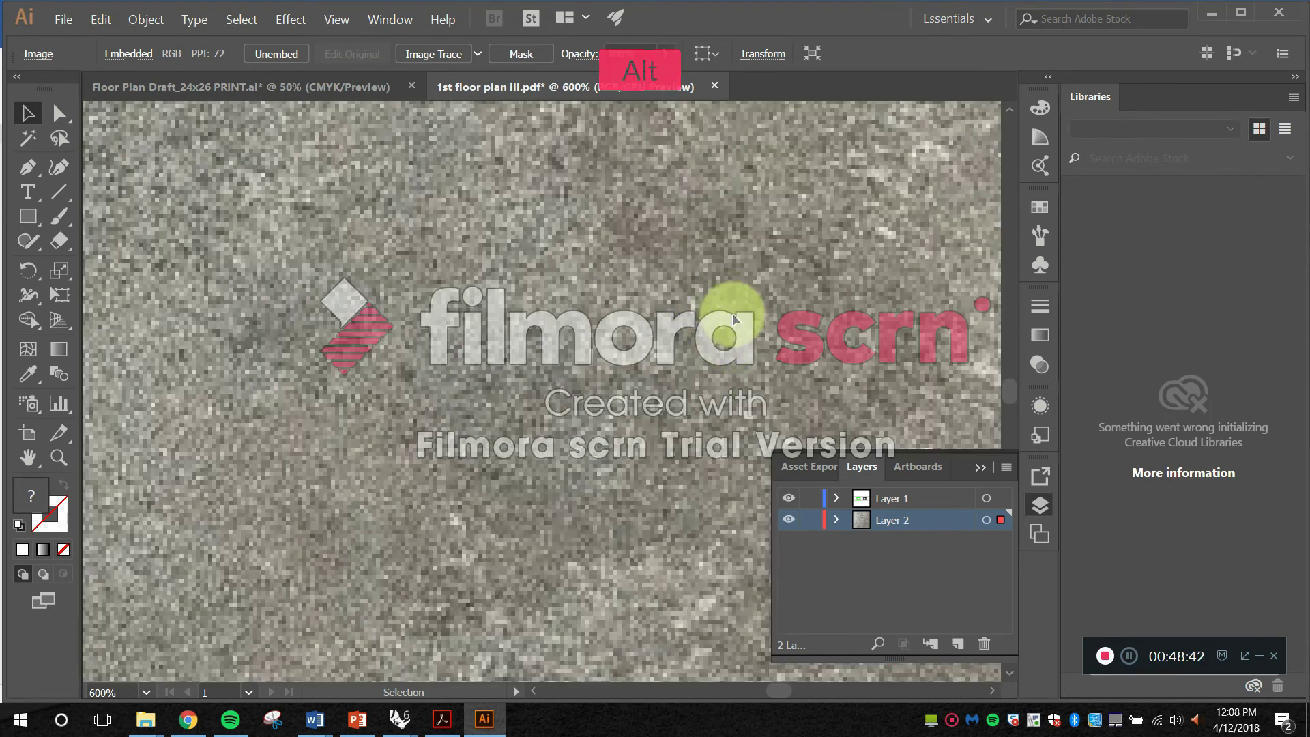
scroll(734, 318, down, 5)
drag(299, 122, 545, 340)
drag(633, 394, 533, 329)
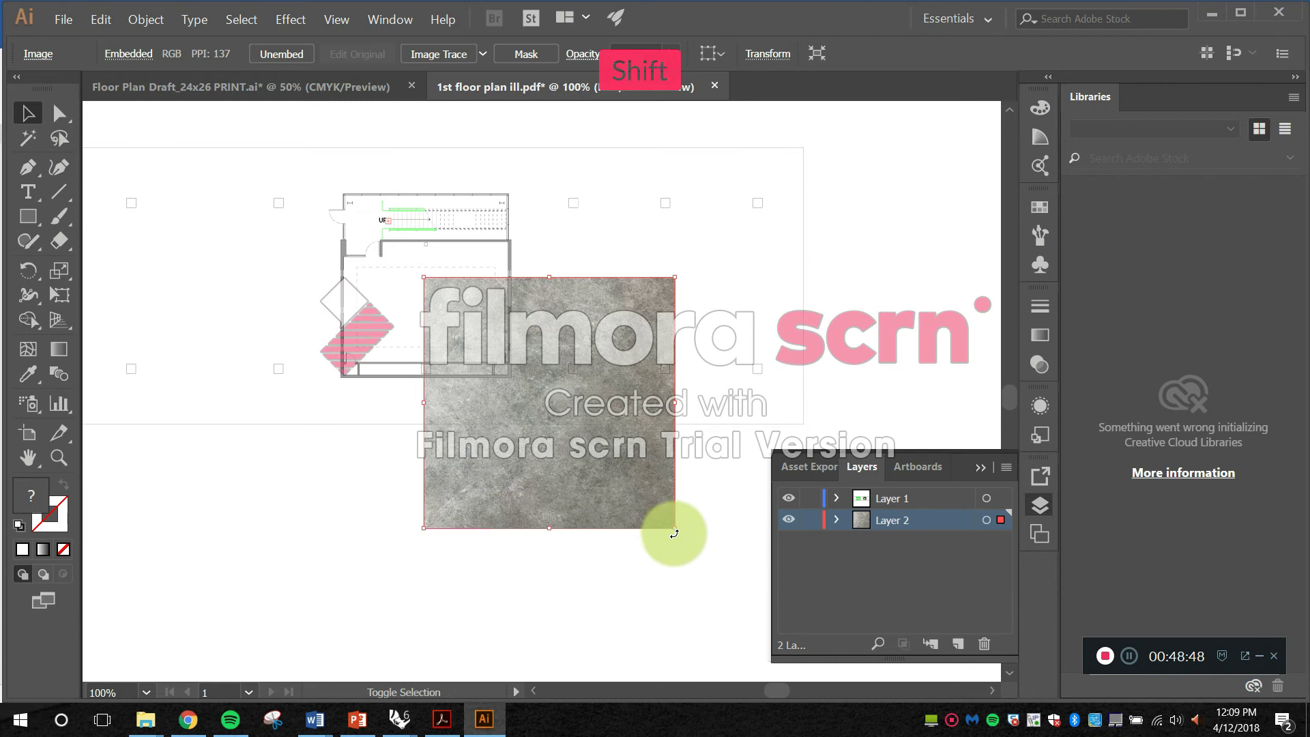
drag(673, 526, 549, 396)
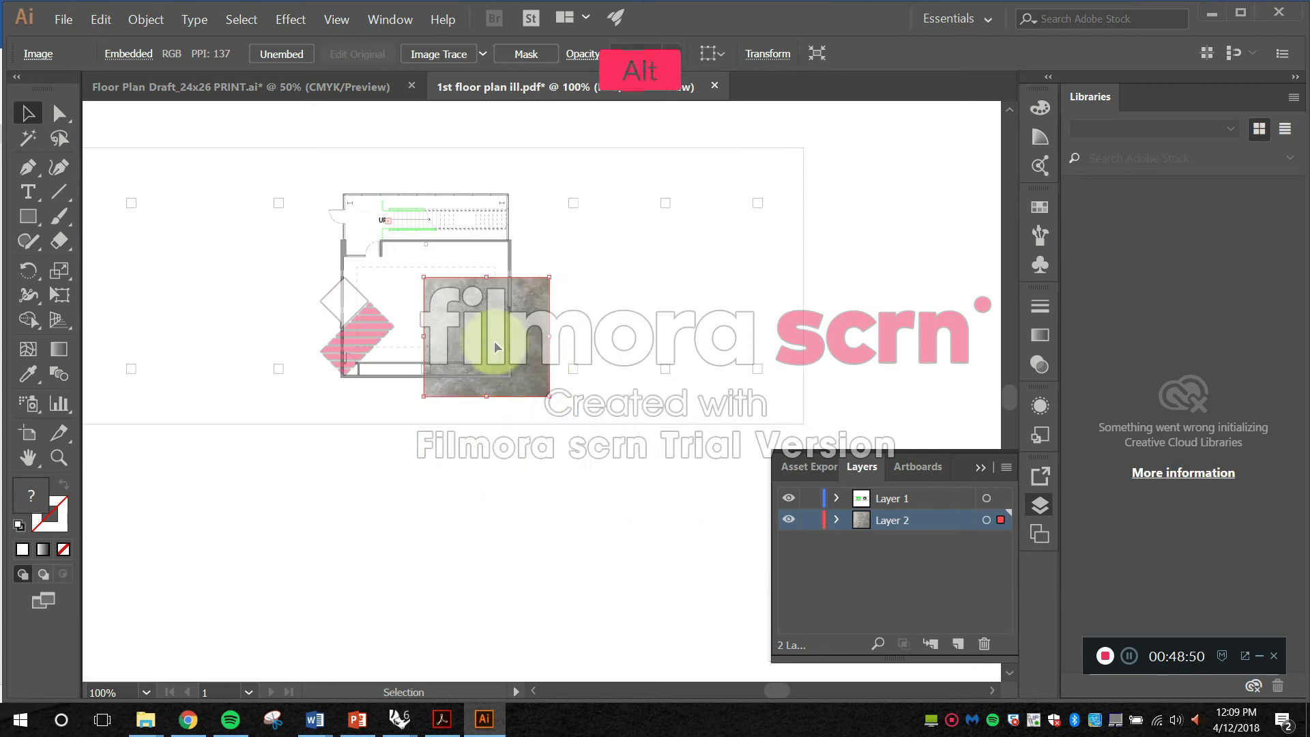
Step: Fit the concrete image into the main room's lower-right corner and shrink it to a small tile against the walls
scroll(497, 348, up, 2)
drag(628, 480, 502, 338)
scroll(429, 292, up, 1)
drag(437, 289, 506, 318)
drag(512, 301, 557, 379)
scroll(633, 458, up, 1)
scroll(634, 460, up, 1)
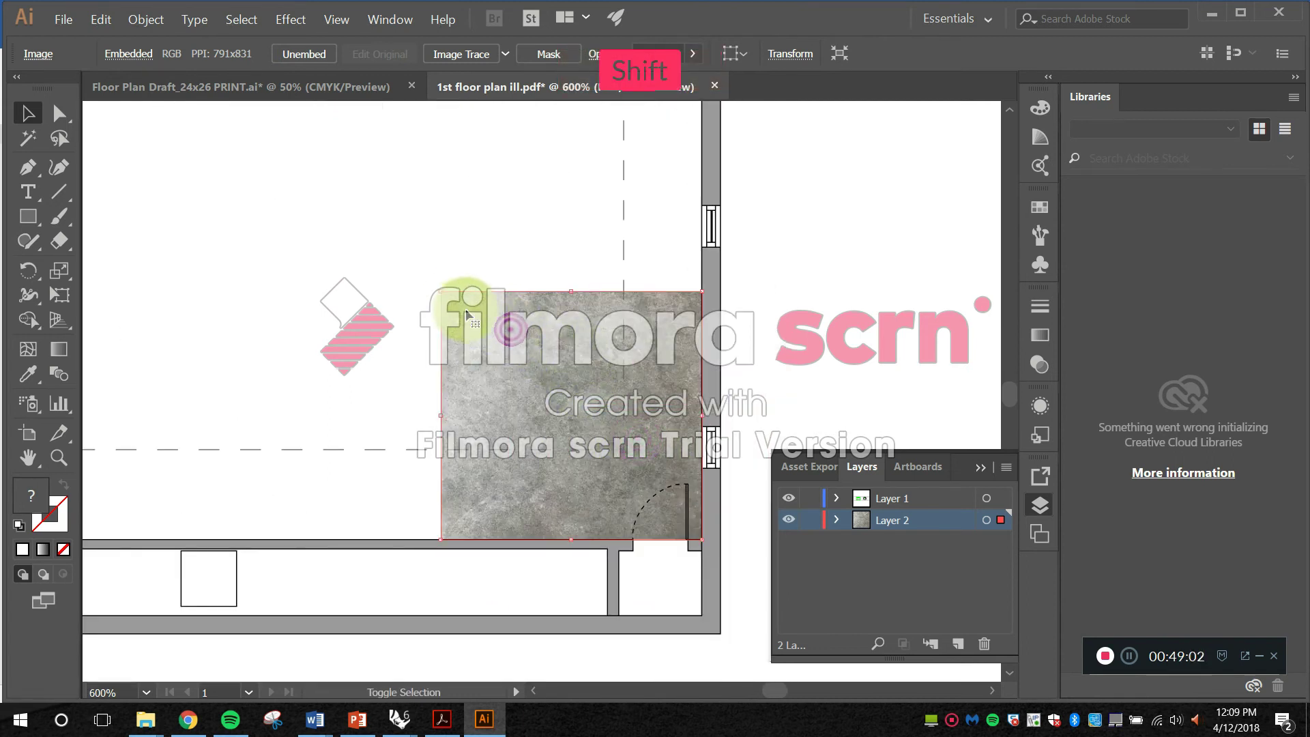
drag(439, 292, 577, 433)
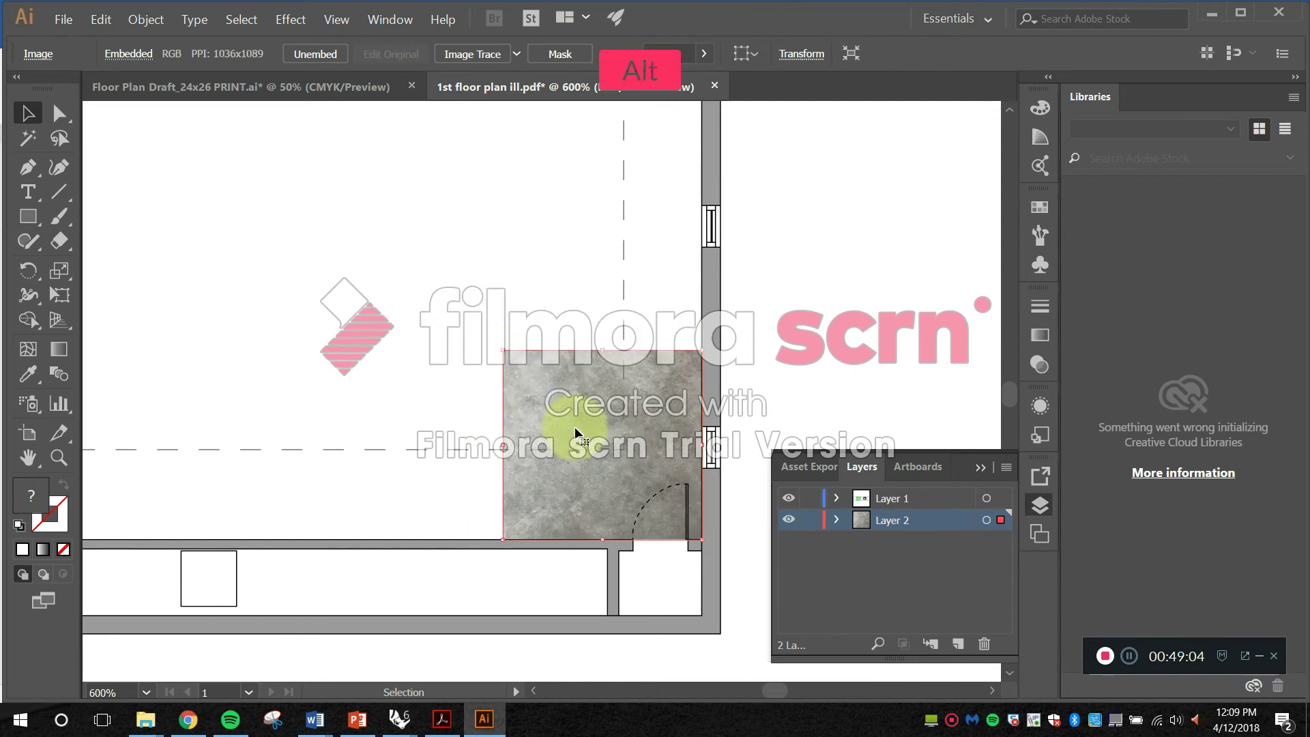
scroll(661, 395, down, 2)
click(772, 369)
Step: Duplicate the concrete tile to the left of the original, rotate the copy a quarter turn, and set it alongside
drag(687, 325, 694, 356)
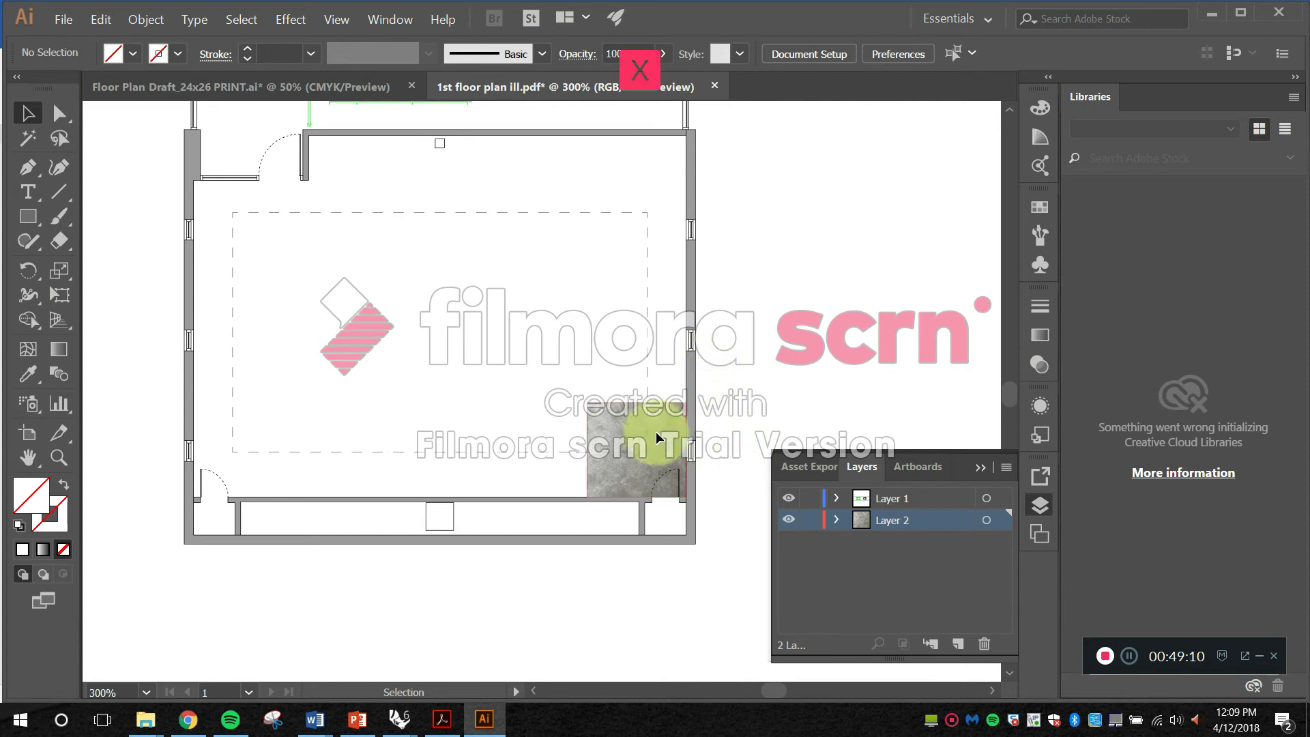
scroll(657, 437, up, 5)
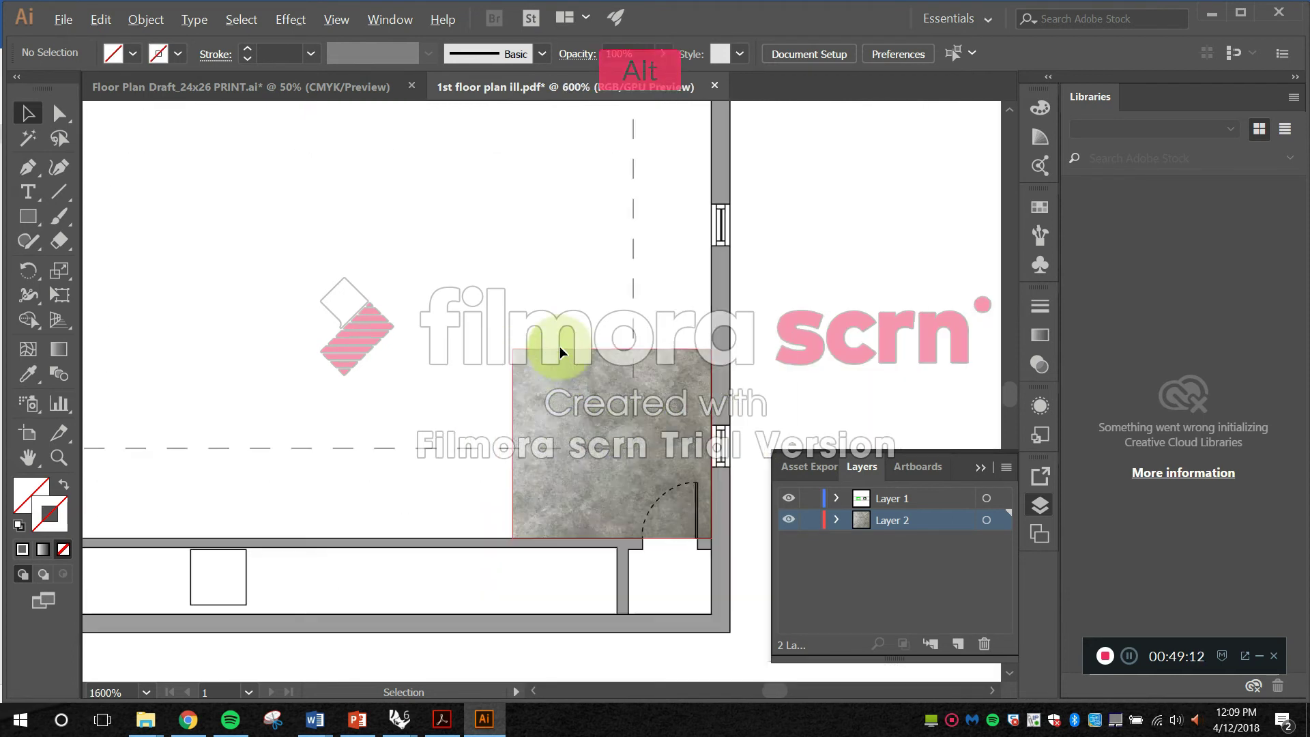
scroll(560, 351, down, 5)
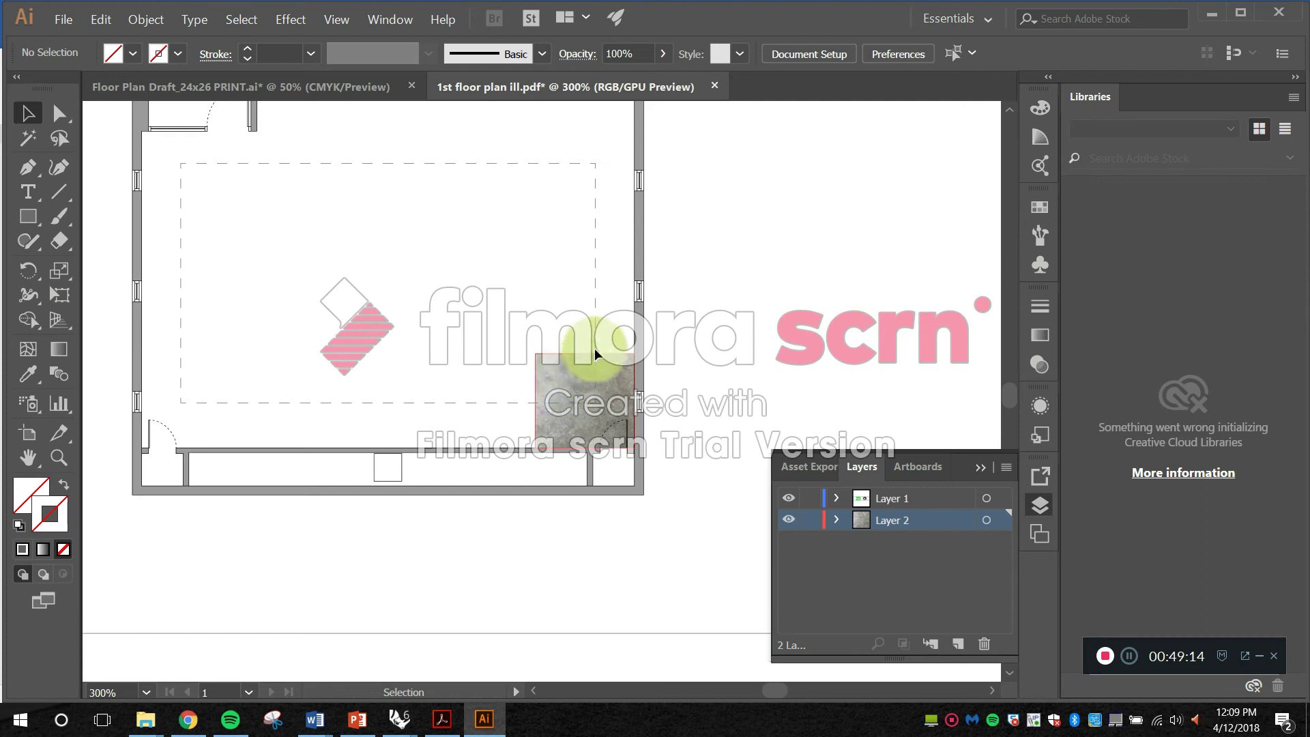
key(space)
drag(605, 354, 682, 372)
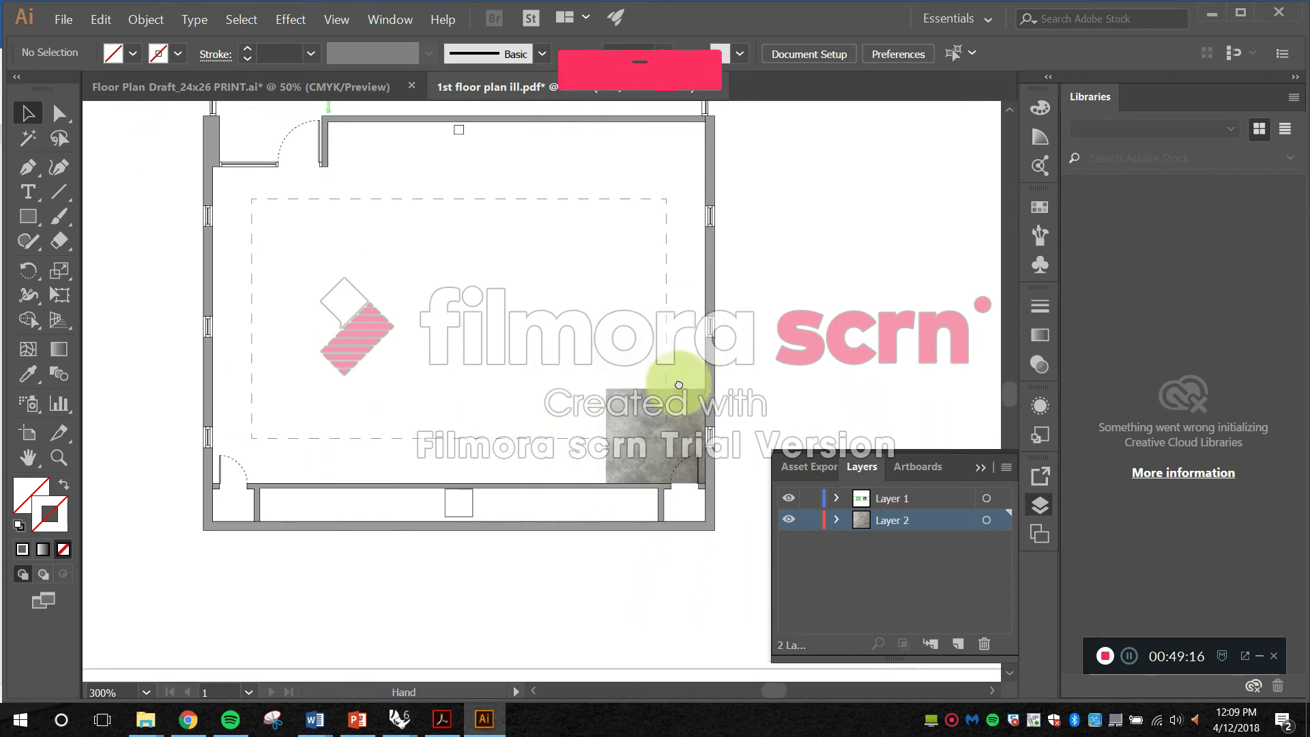
click(652, 423)
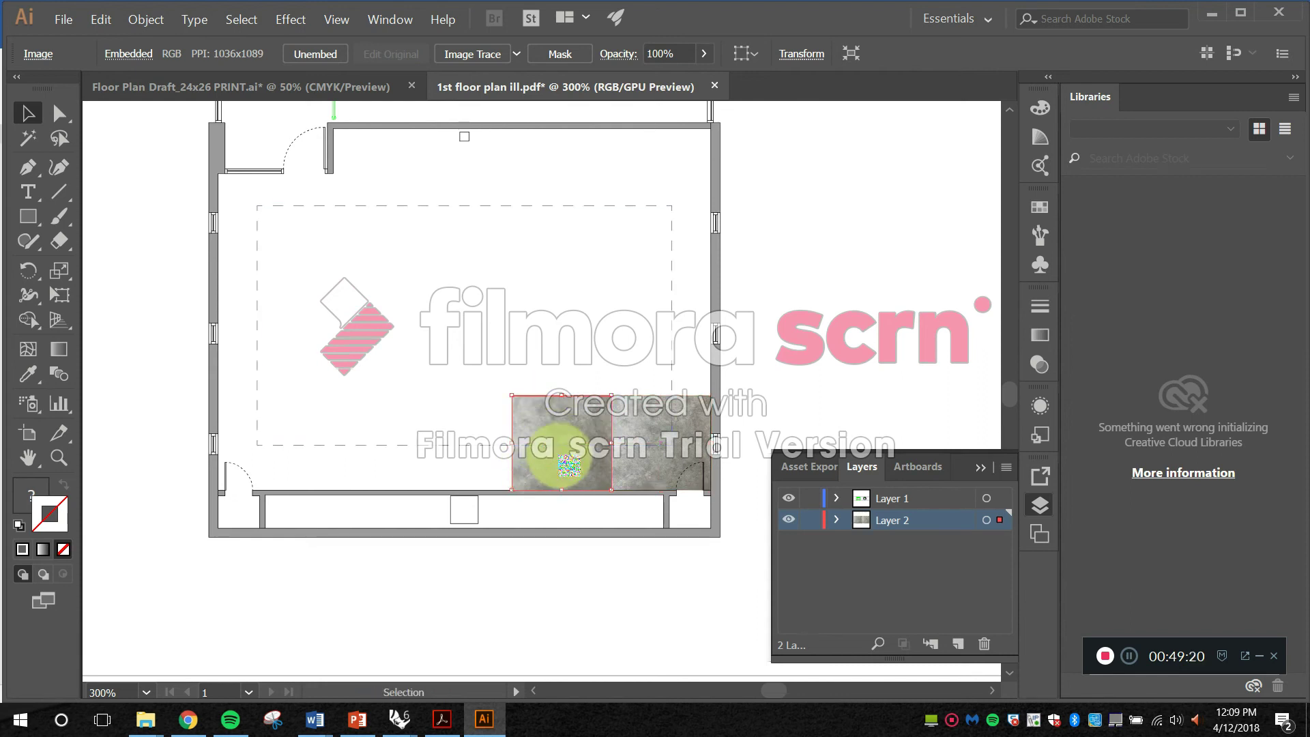
drag(619, 391, 609, 493)
drag(593, 440, 592, 399)
Step: Resize the rotated concrete copy from its upper-left corner so its top edge lines up with the original tile
scroll(617, 439, up, 4)
click(574, 388)
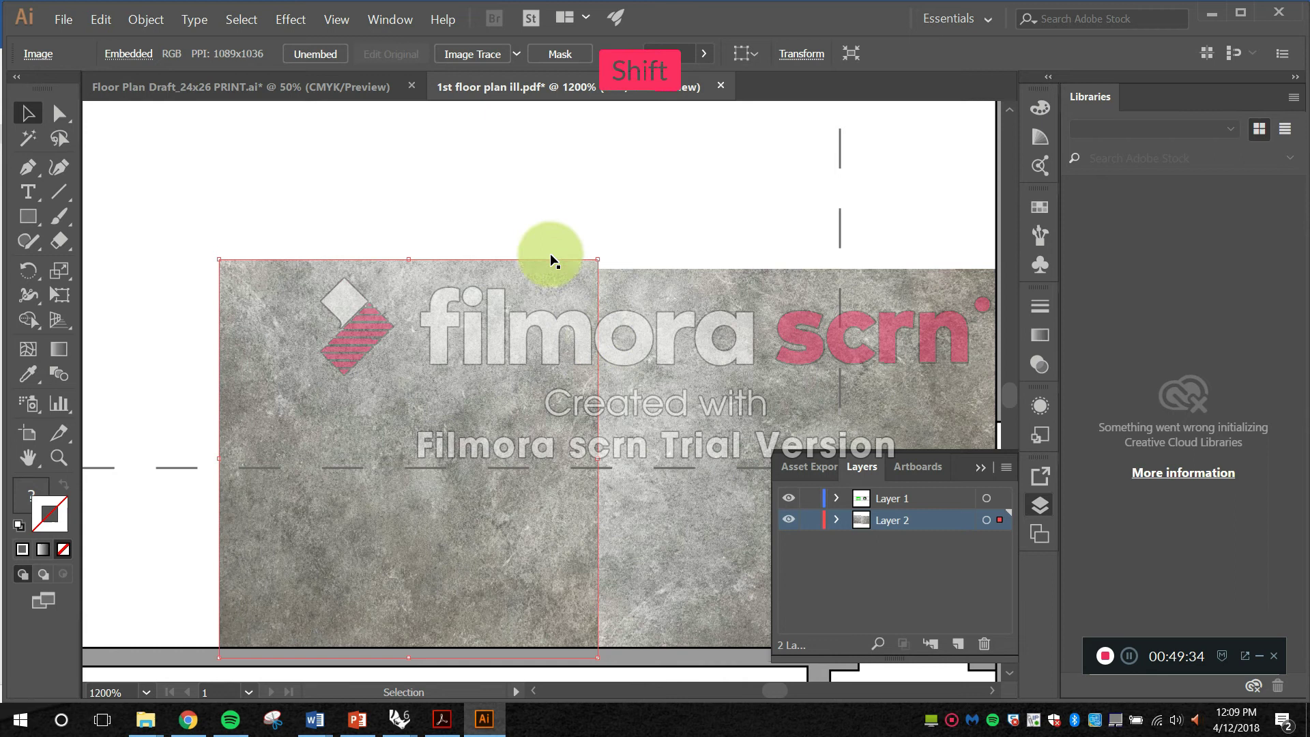
drag(222, 262, 231, 270)
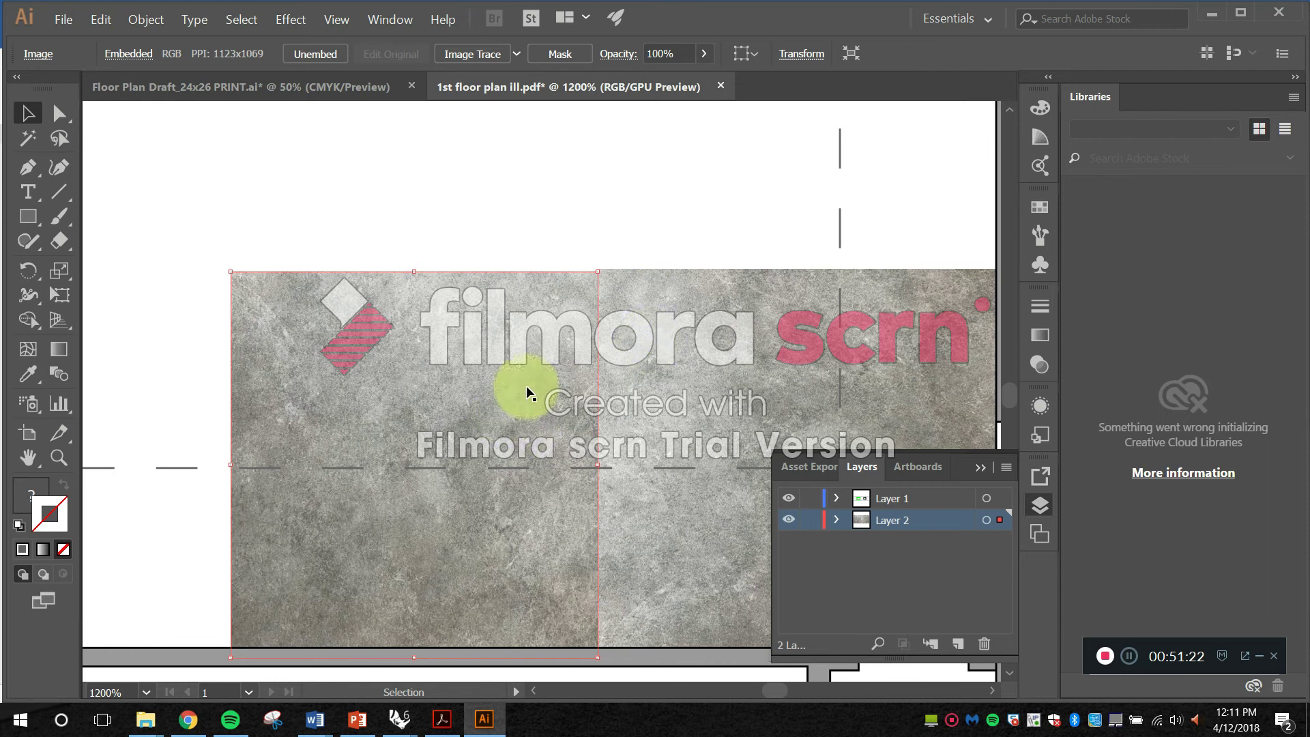
alt+scroll(565, 370, down, 3)
Step: Select both concrete tiles and lower their opacity to 29%
drag(557, 375, 604, 369)
click(644, 367)
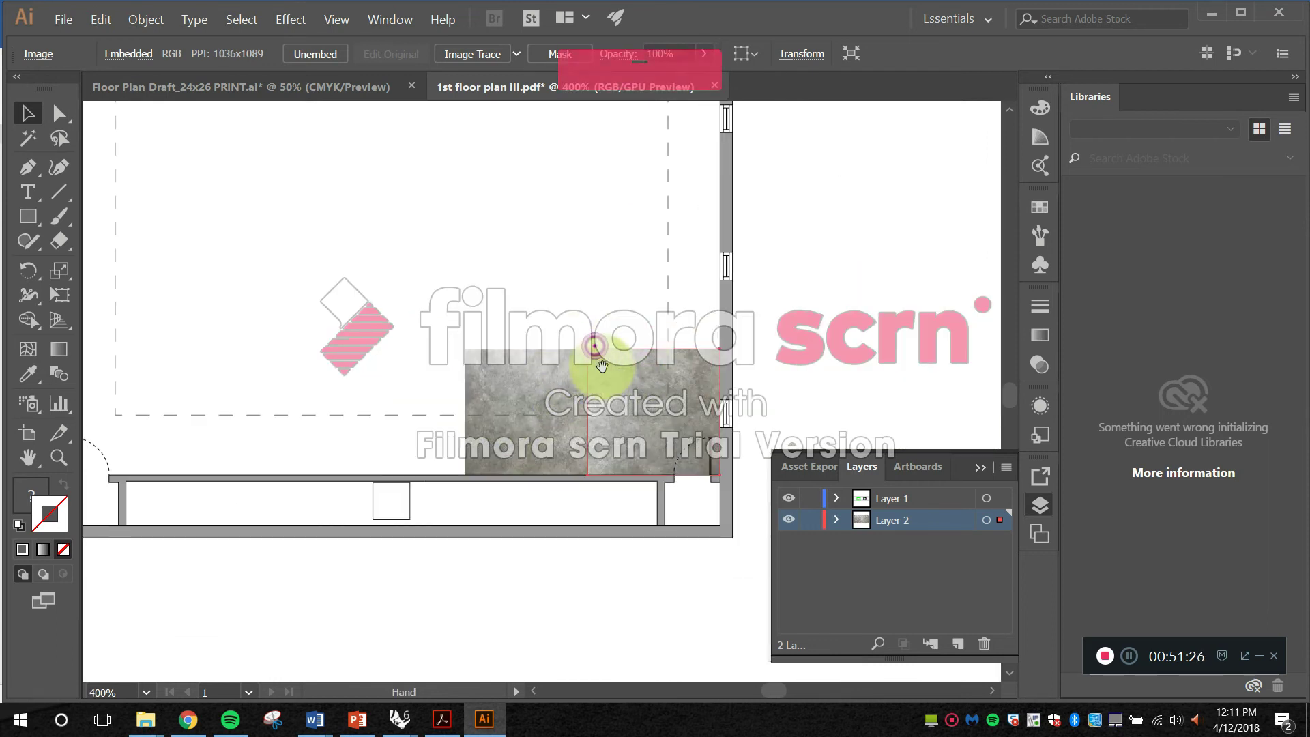
shift+click(556, 393)
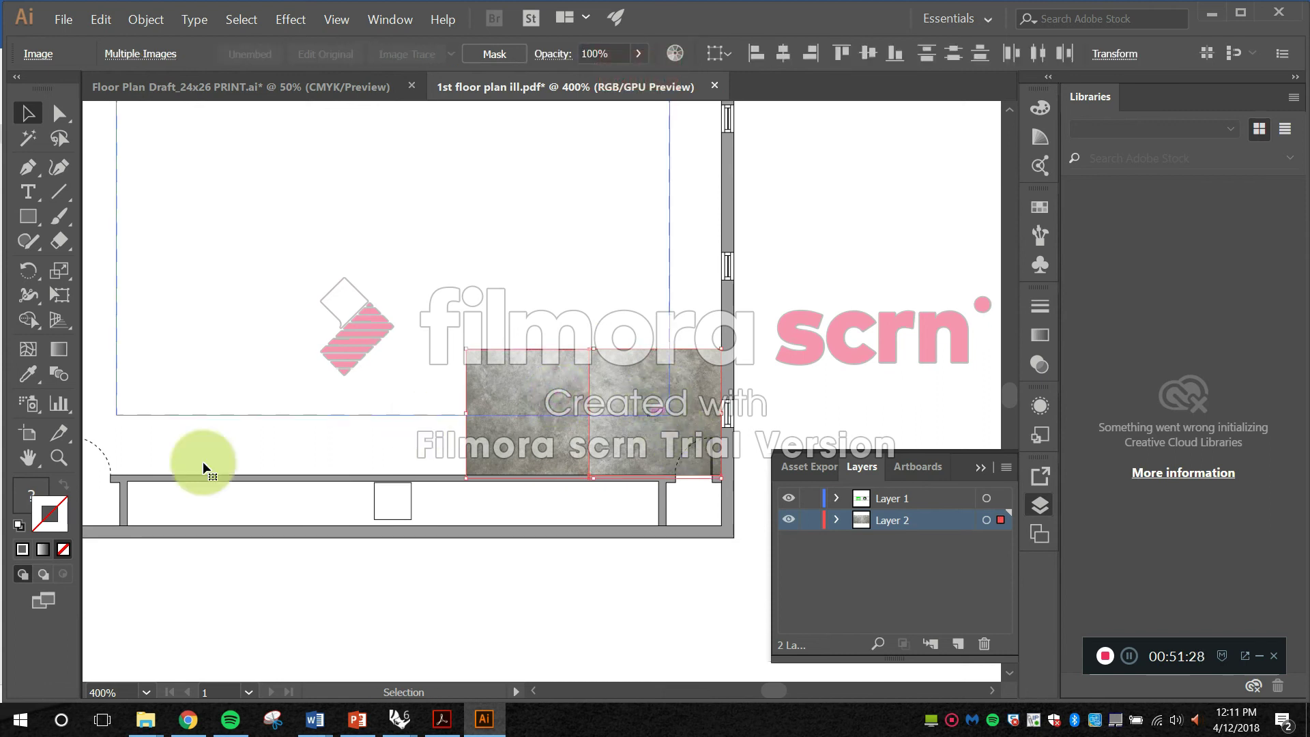
click(1042, 406)
click(1041, 365)
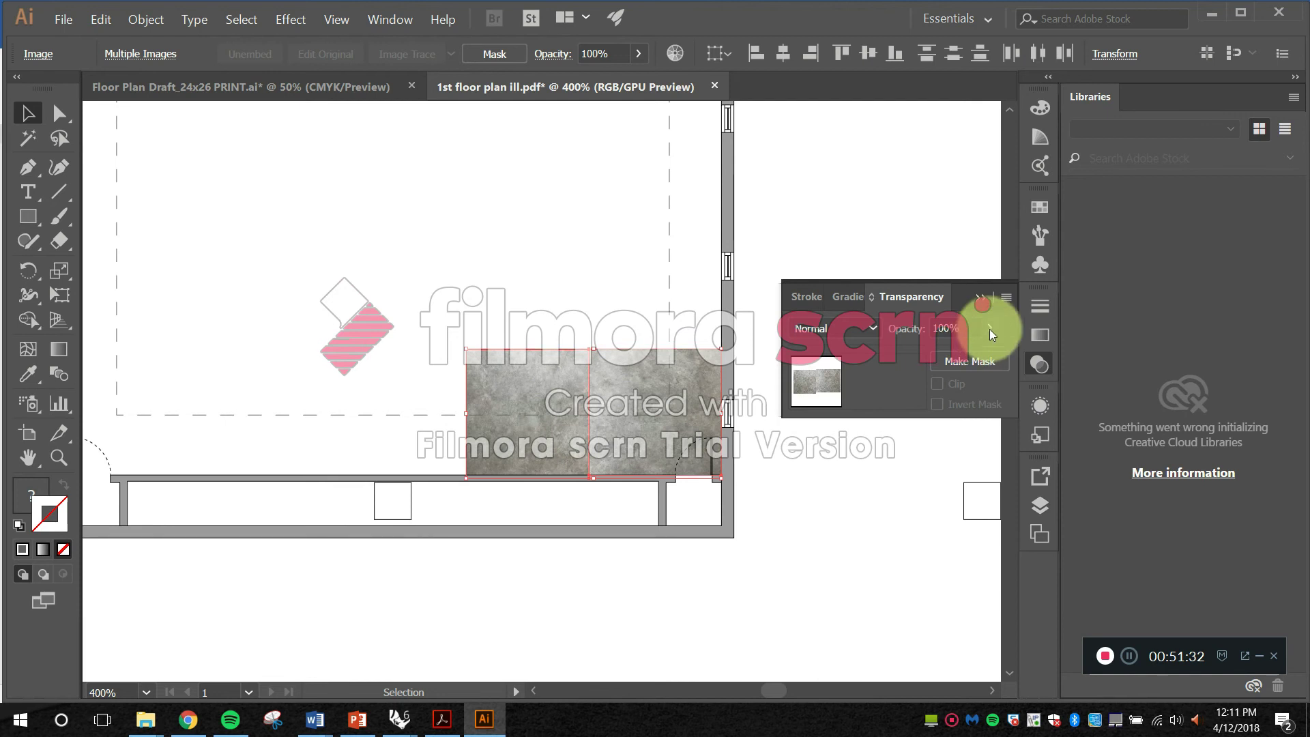
click(990, 329)
drag(972, 357, 935, 359)
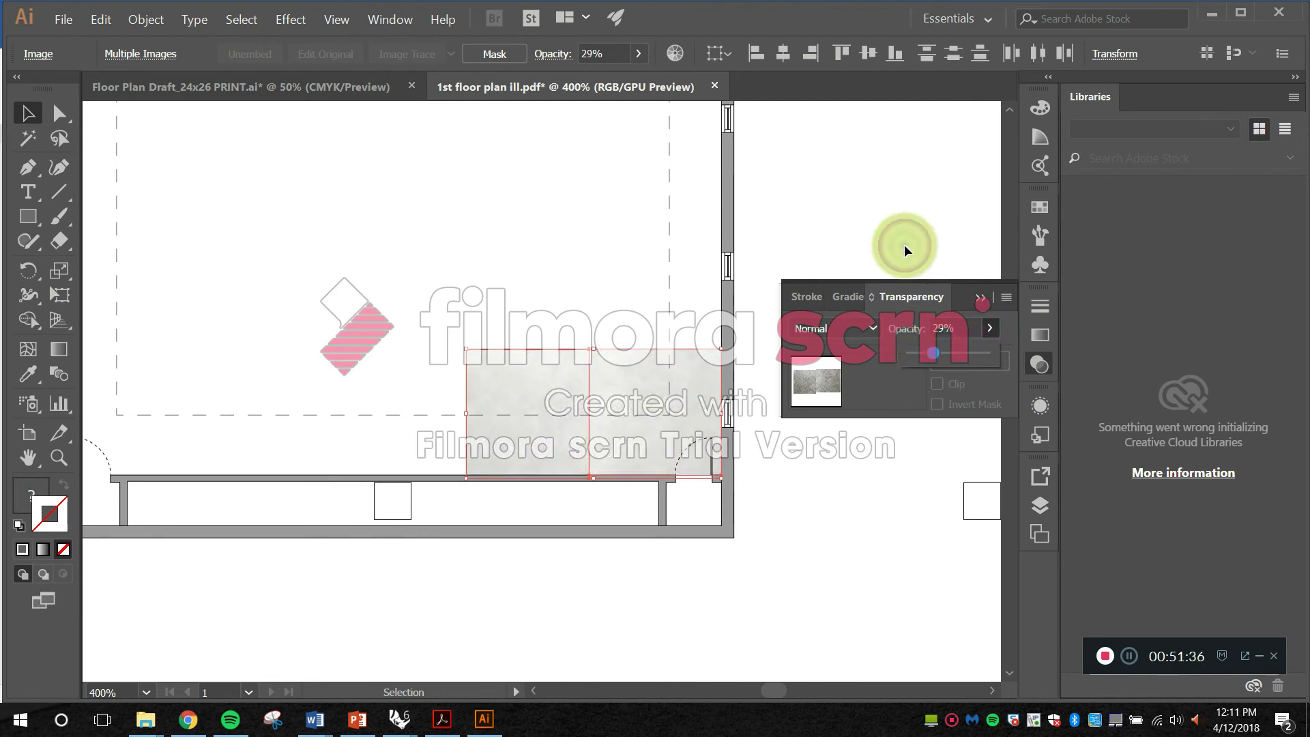
click(804, 504)
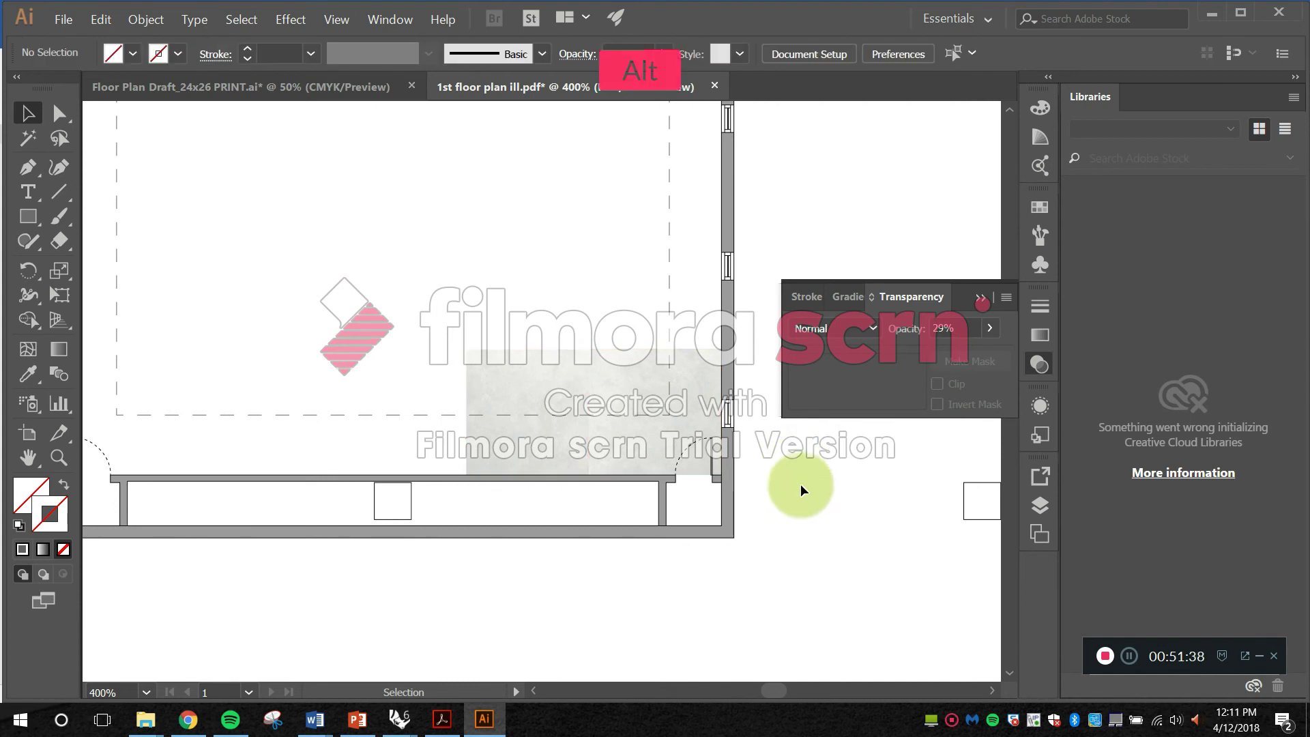
scroll(783, 491, down, 1)
drag(783, 553, 778, 617)
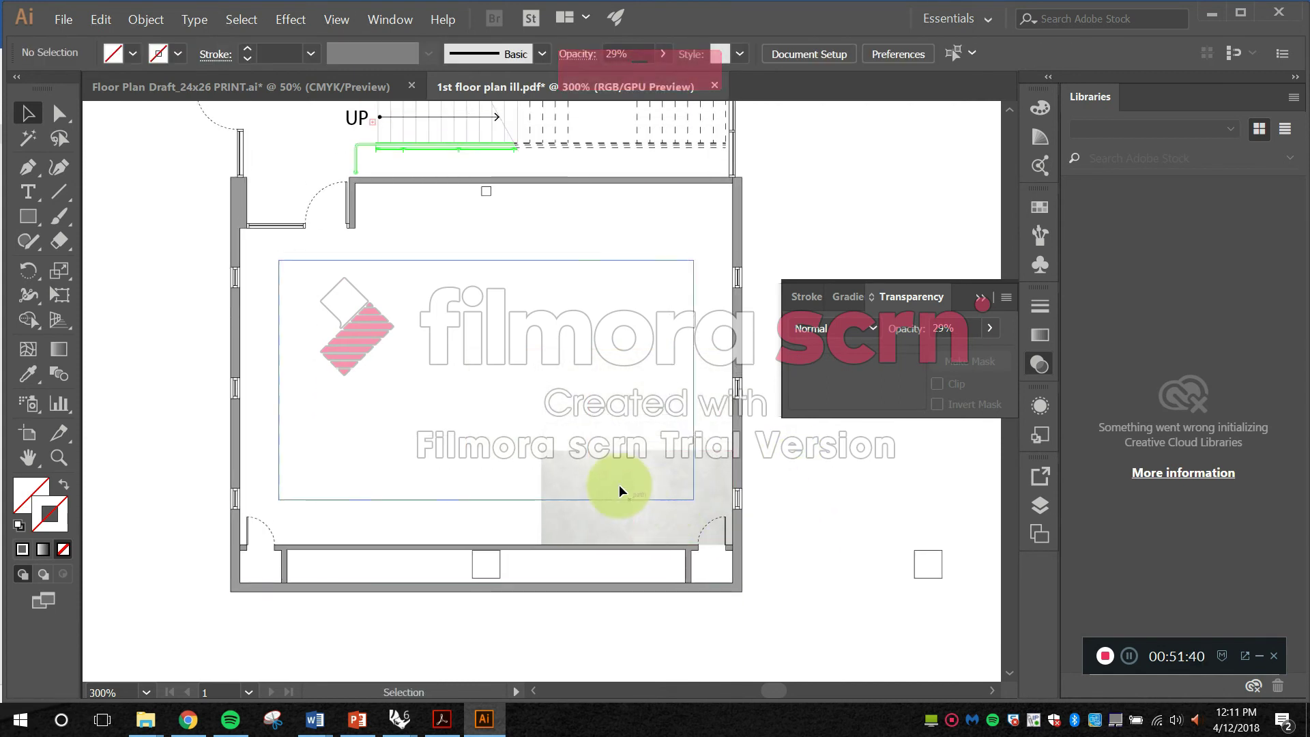
click(613, 483)
drag(616, 490, 574, 449)
click(782, 556)
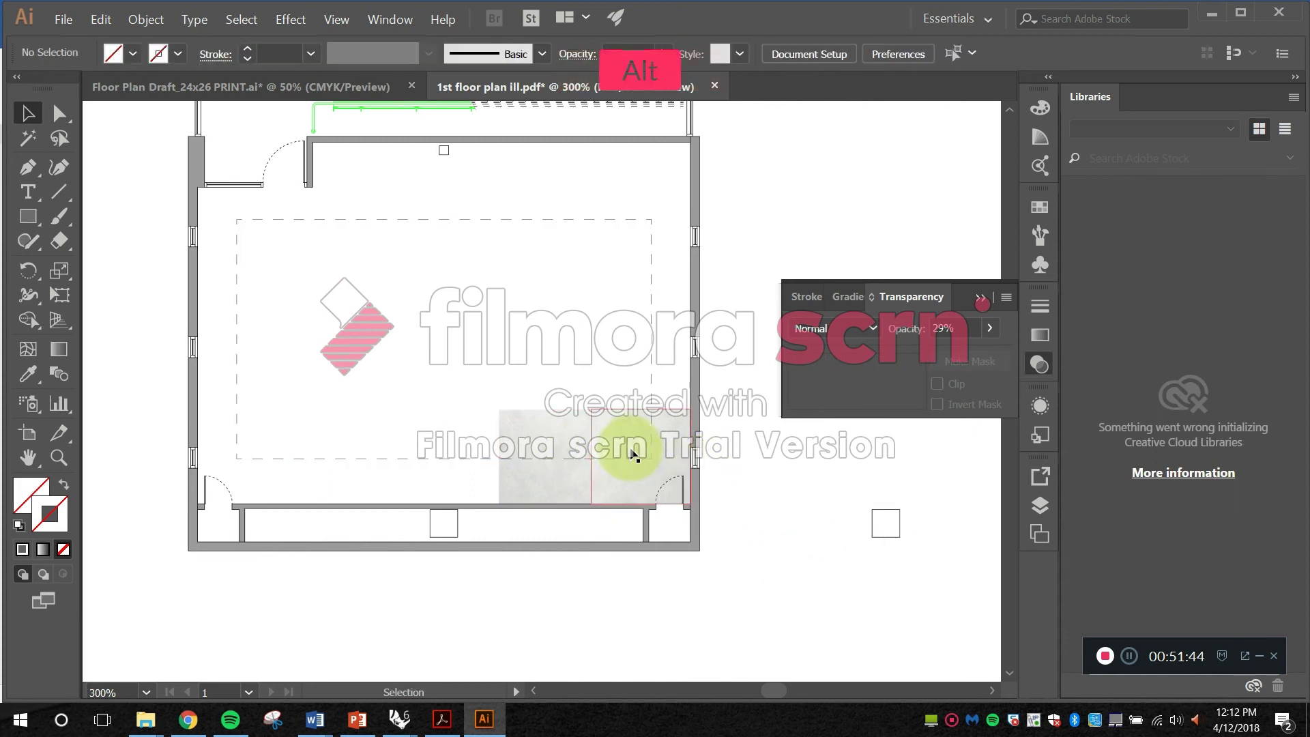
Step: Resize and nudge the rotated concrete copy so its upper corner meets the top corner of the original tile
scroll(629, 450, up, 1)
scroll(590, 452, up, 1)
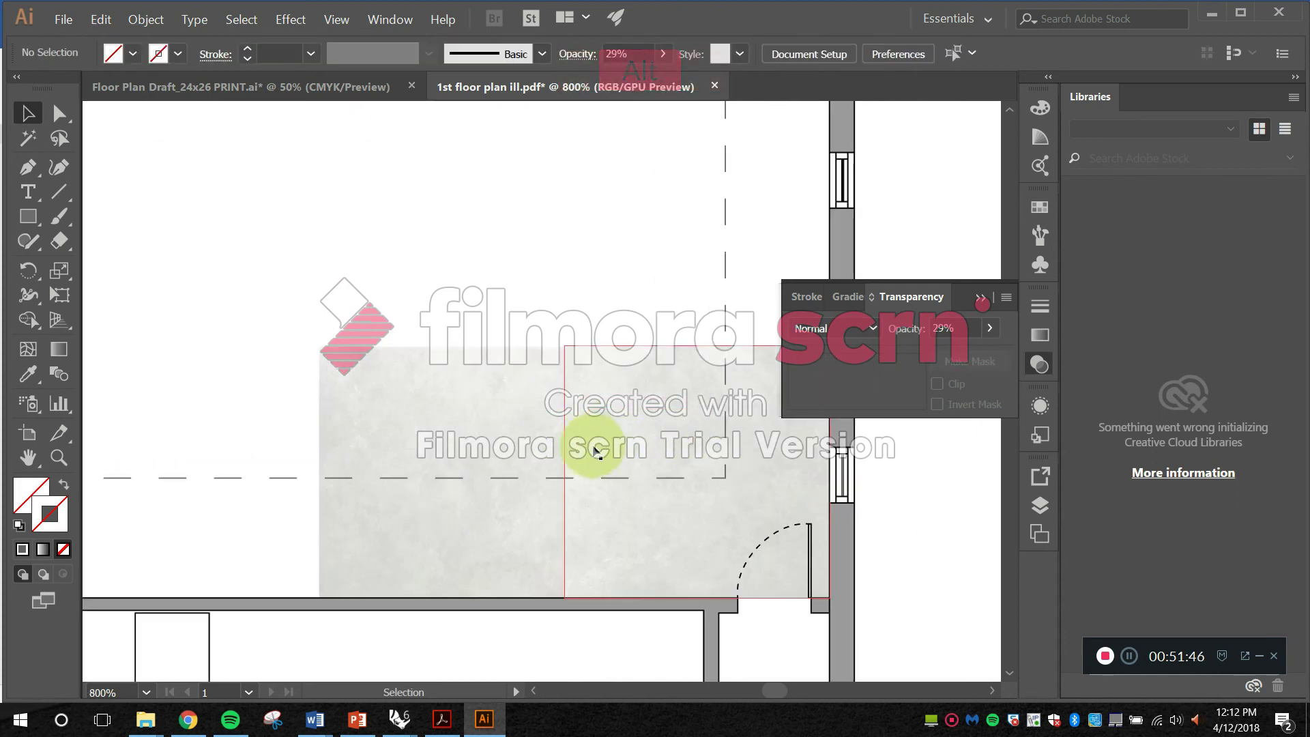
shift+click(473, 383)
scroll(554, 356, up, 2)
scroll(554, 356, up, 4)
scroll(596, 440, down, 1)
drag(583, 503, 551, 325)
drag(552, 464, 581, 230)
scroll(577, 410, up, 3)
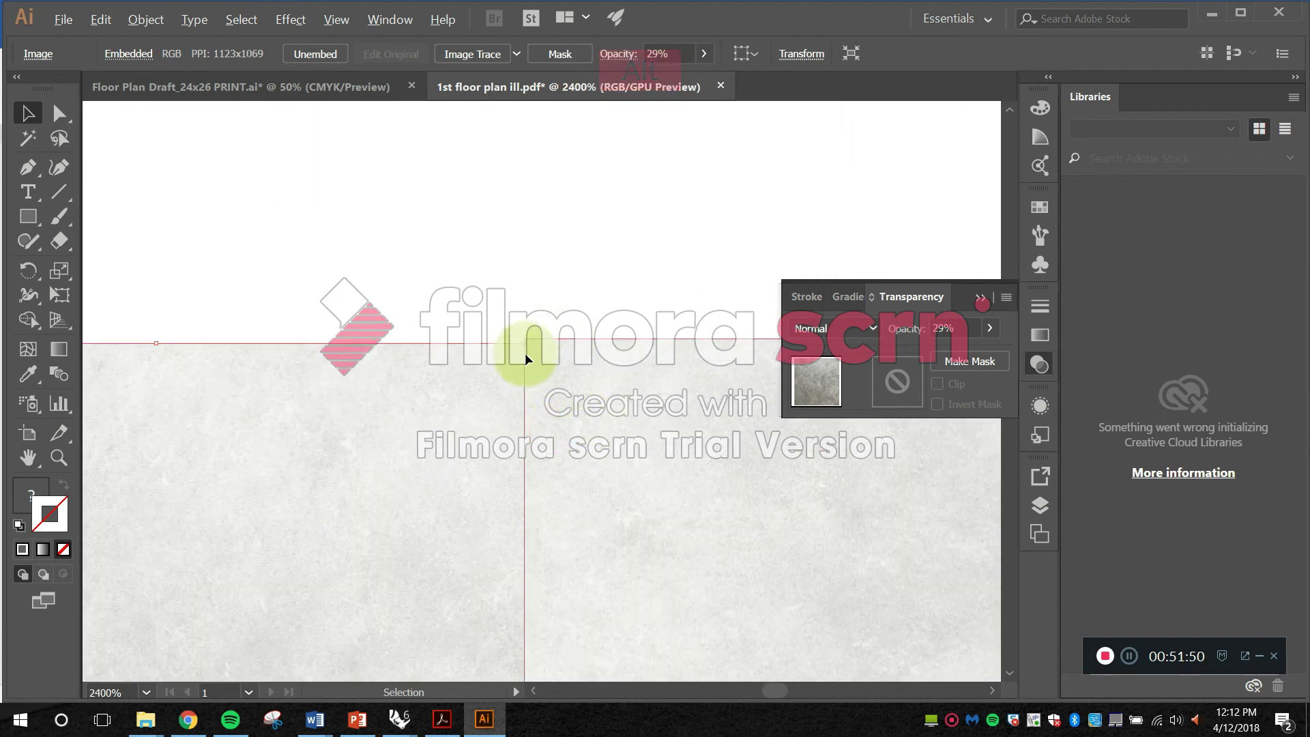
mouse_move(520, 345)
mouse_down()
mouse_move(540, 336)
mouse_move(529, 354)
mouse_up()
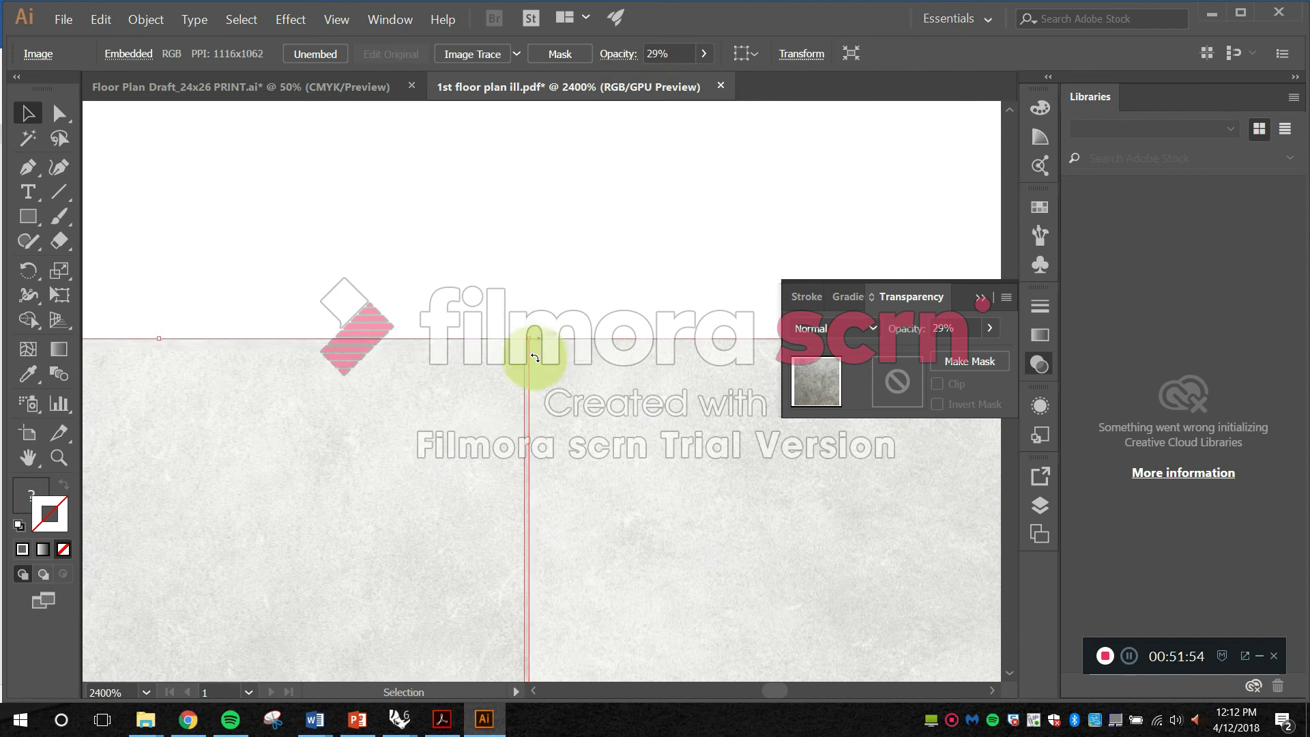
drag(507, 404, 506, 403)
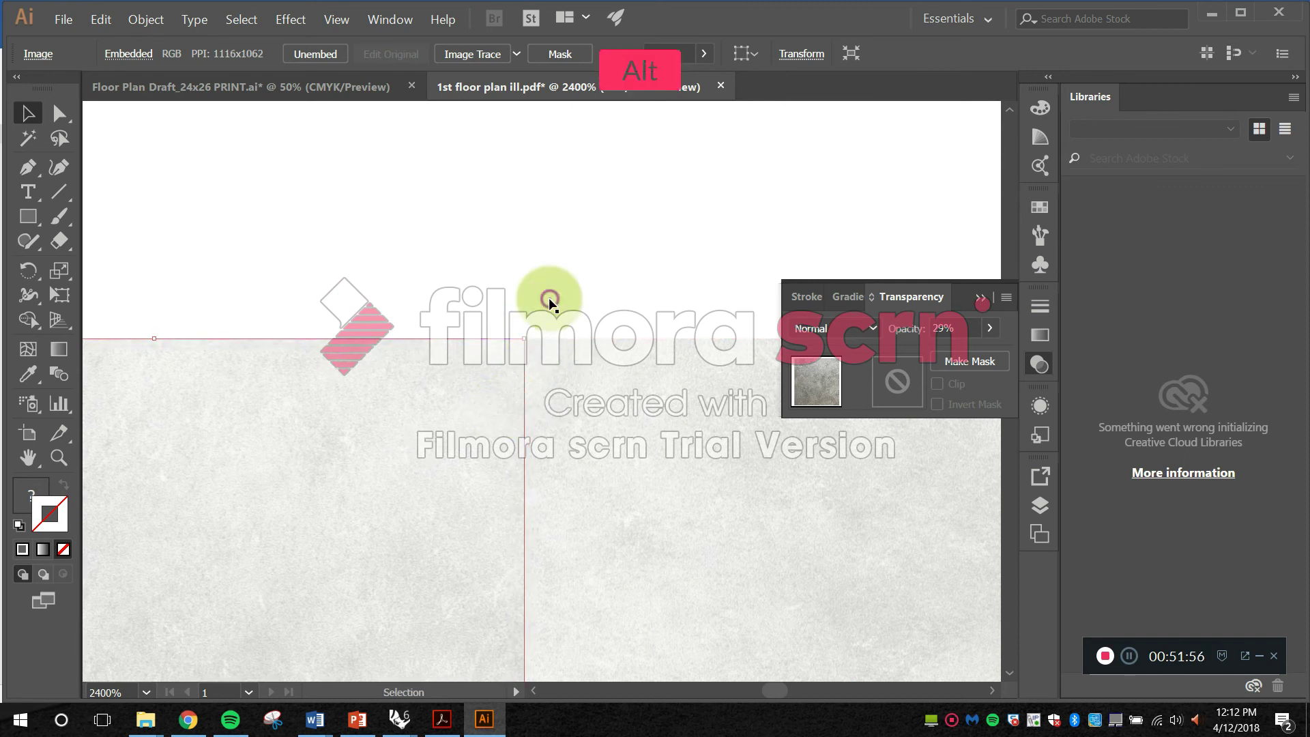
click(550, 298)
Step: Duplicate both concrete tiles directly above the originals along the room's right wall
scroll(550, 298, down, 4)
scroll(562, 297, down, 3)
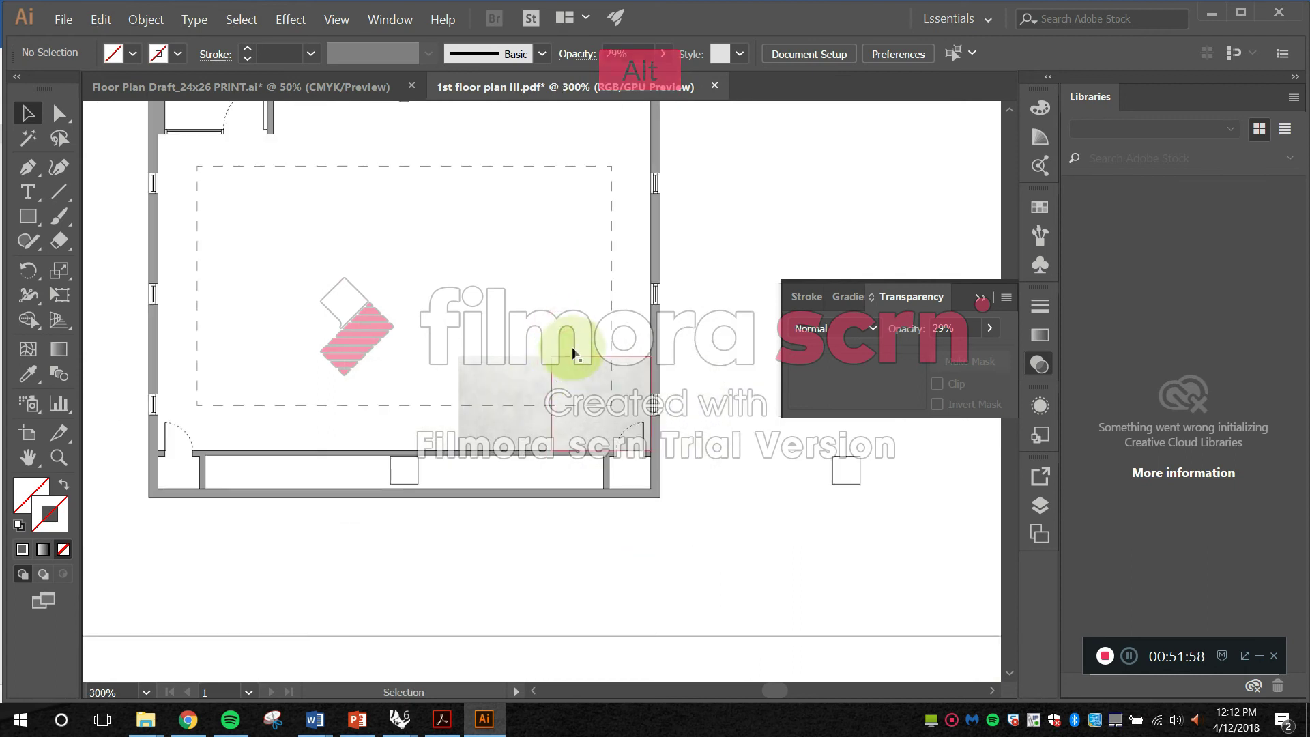
click(534, 378)
scroll(536, 378, down, 1)
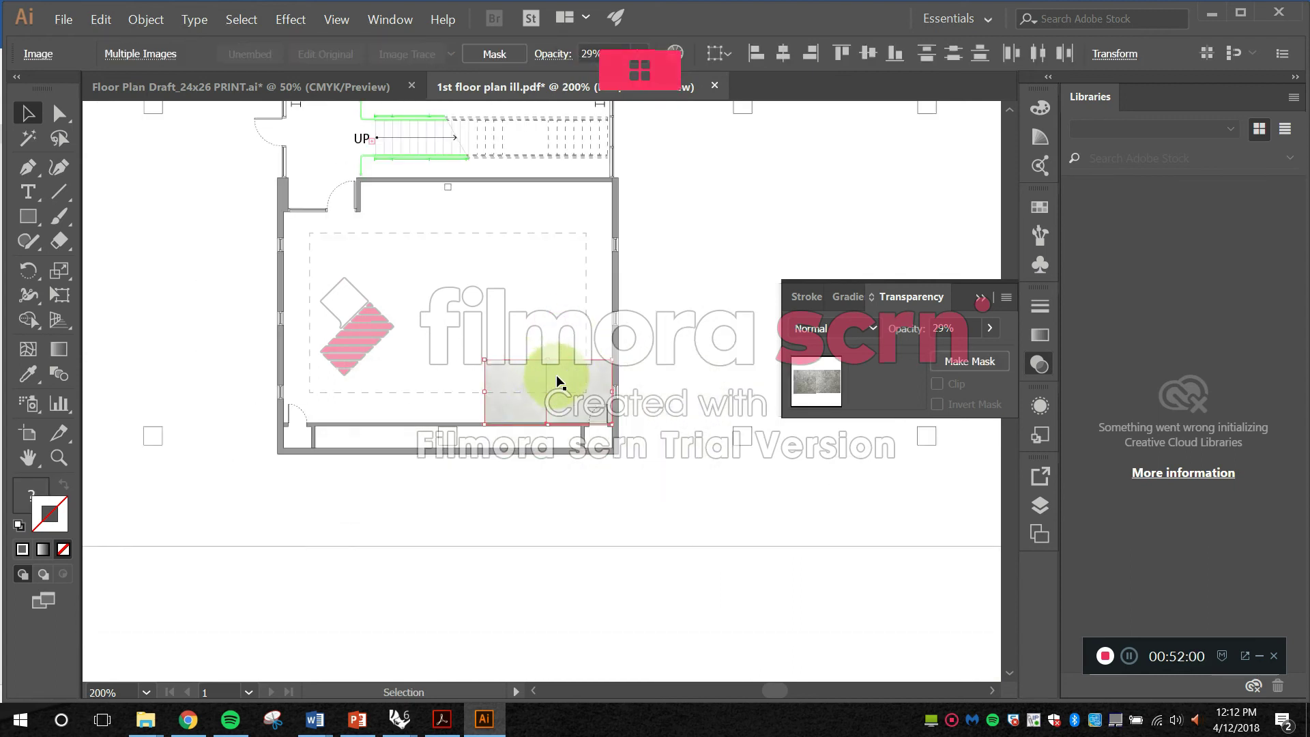
key(super)
key(super)
drag(557, 376, 563, 314)
click(713, 271)
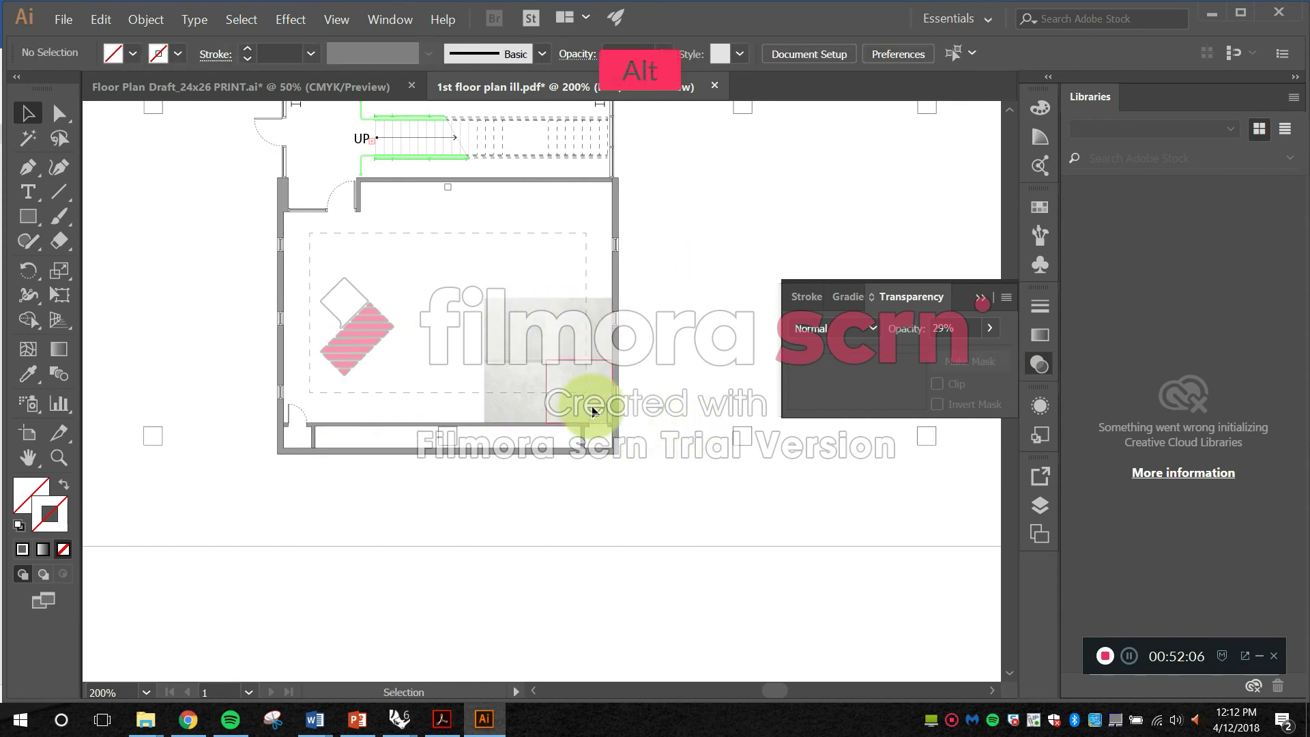
Step: Delete the two upper concrete copies and the rotated lower copy, keeping only the original corner tile
scroll(594, 410, up, 2)
drag(489, 333, 521, 401)
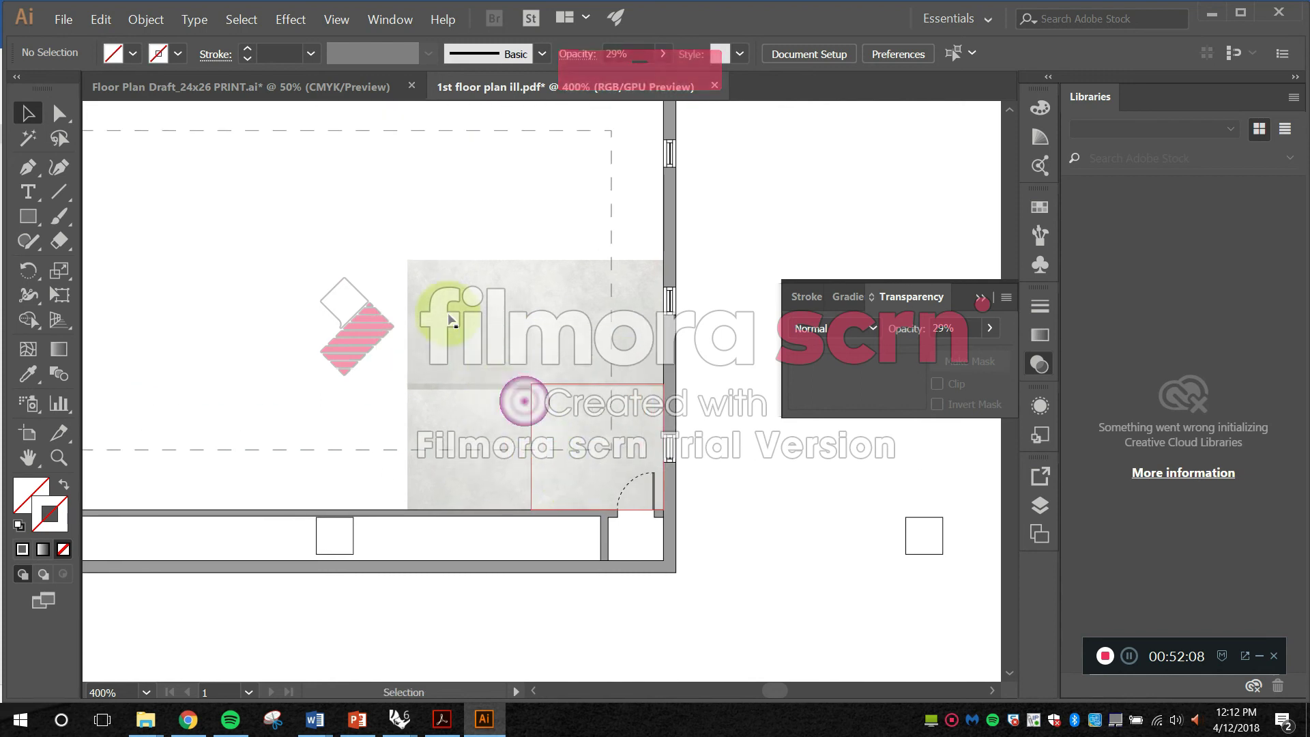
click(477, 342)
key(Delete)
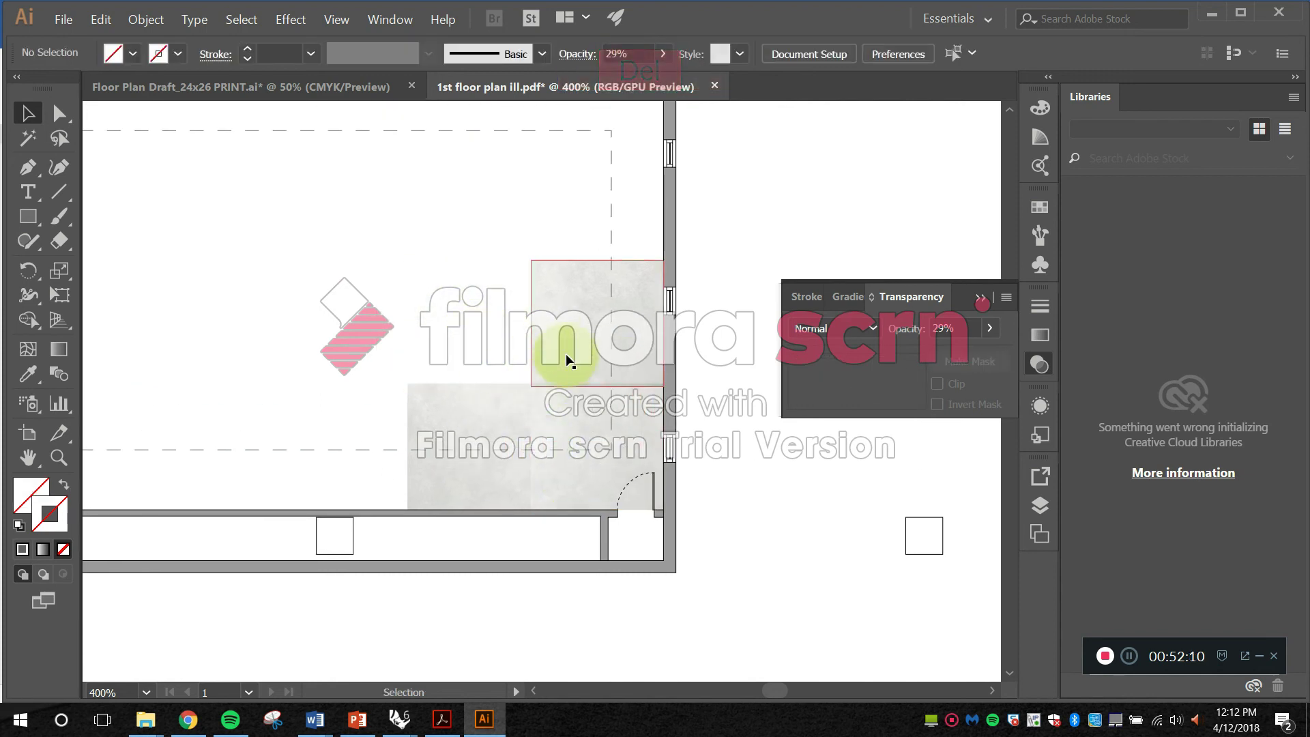
scroll(580, 371, up, 1)
click(473, 462)
key(Delete)
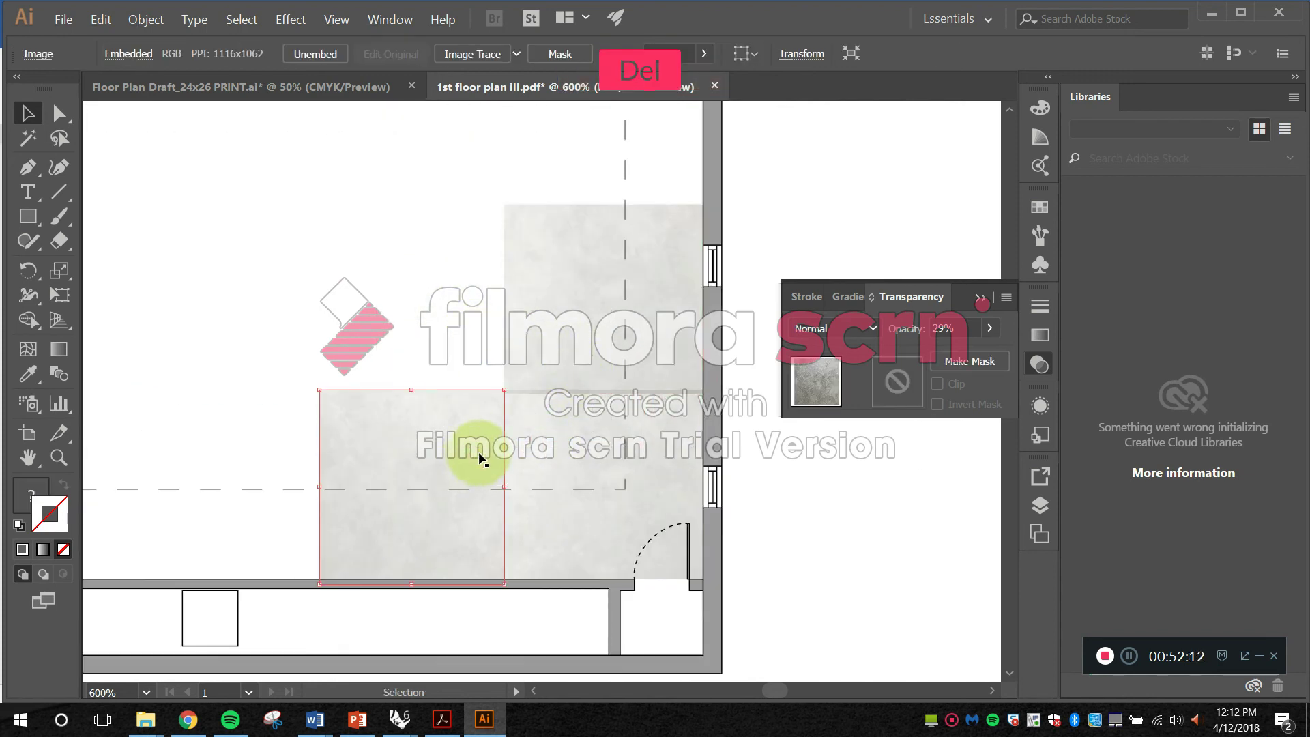
click(561, 330)
key(Delete)
Step: Duplicate the original concrete tile flush against its left edge and rotate the copy a half turn
click(564, 423)
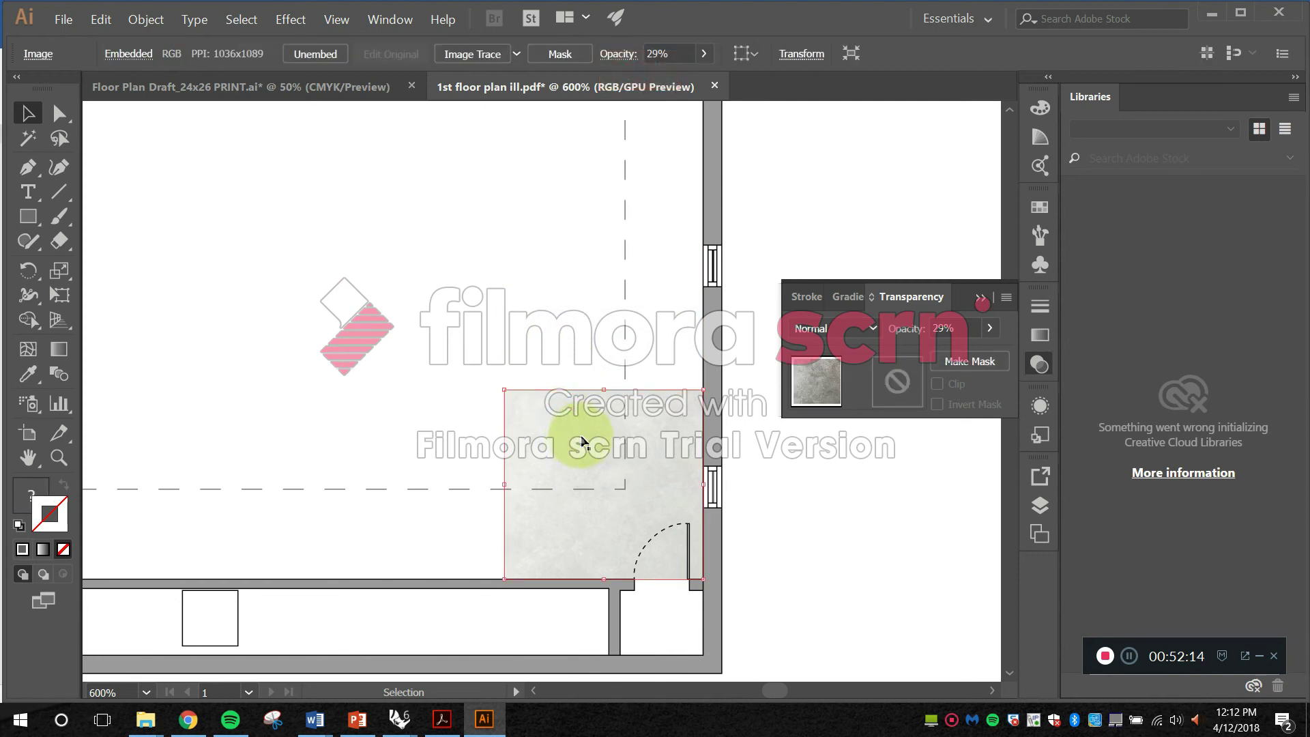
drag(559, 438, 406, 439)
drag(503, 380, 326, 540)
click(511, 307)
scroll(538, 334, down, 1)
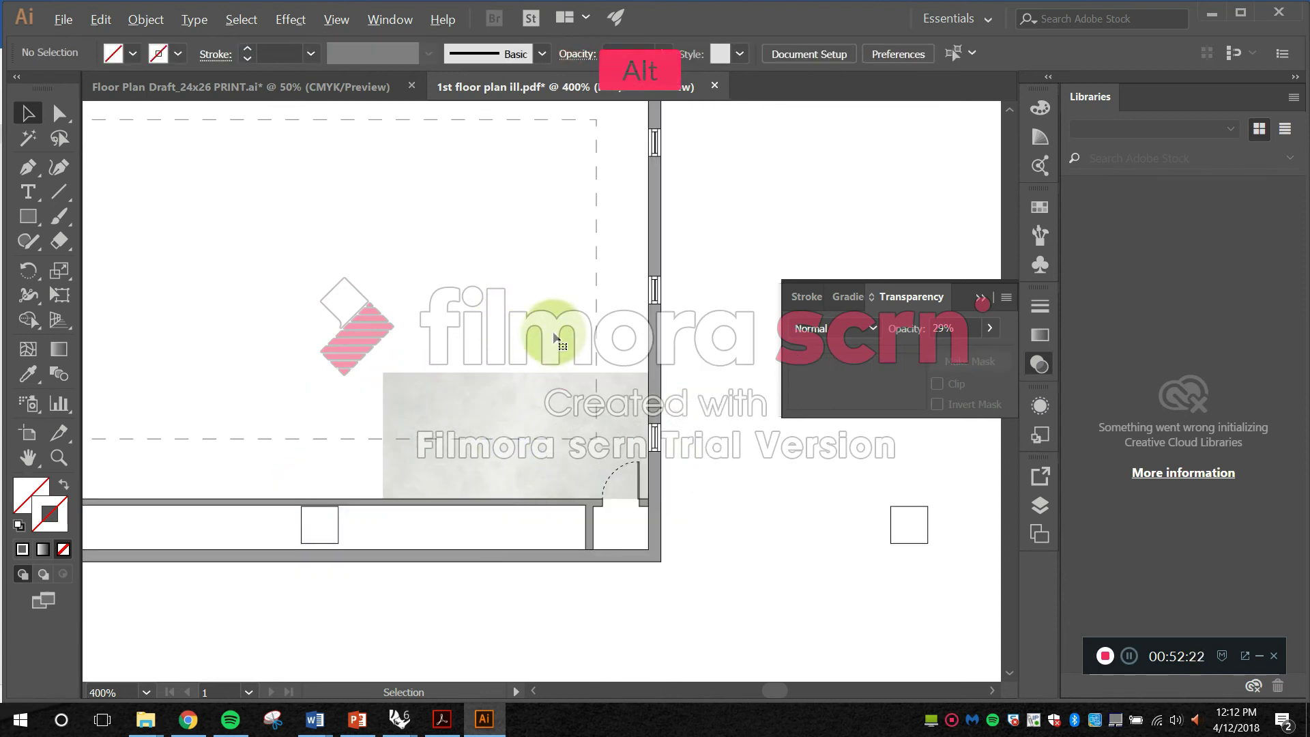
Step: Duplicate the pair of concrete tiles to the left, extending the row along the lower wall to four tiles
drag(540, 380, 322, 382)
click(547, 381)
click(491, 258)
scroll(526, 283, down, 1)
drag(526, 284, 597, 352)
click(704, 411)
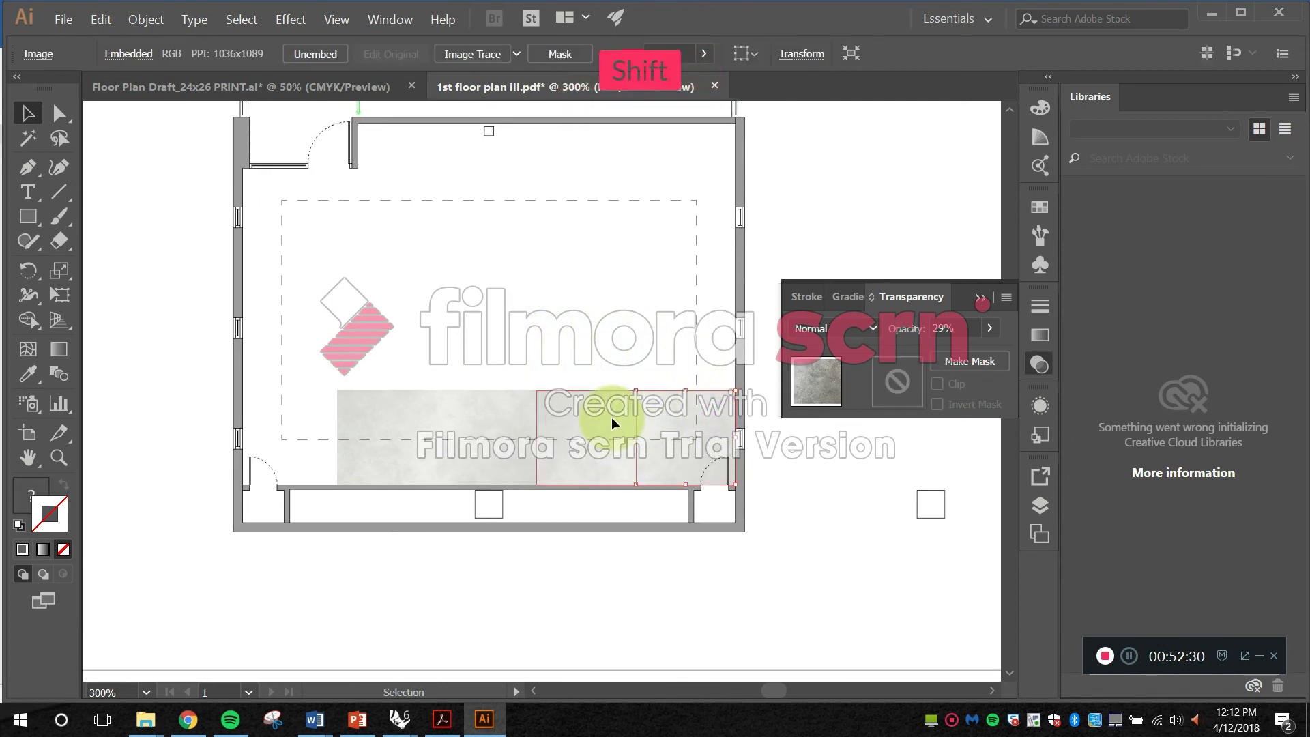
shift+click(612, 417)
shift+click(506, 425)
shift+click(427, 421)
click(418, 345)
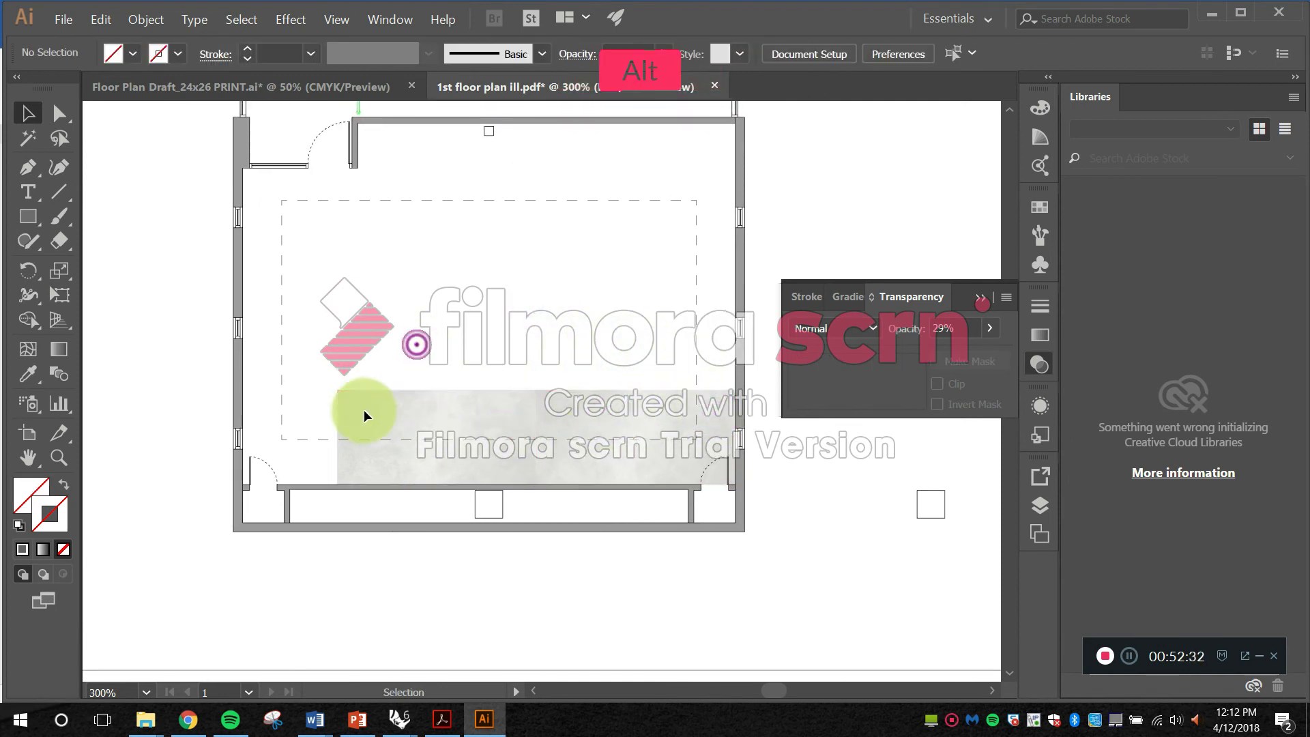
Step: Duplicate the leftmost concrete tile flush against its left edge so the row reaches the left wall
scroll(360, 412, up, 1)
click(369, 419)
drag(462, 412, 335, 410)
click(363, 337)
key(ctrl+z)
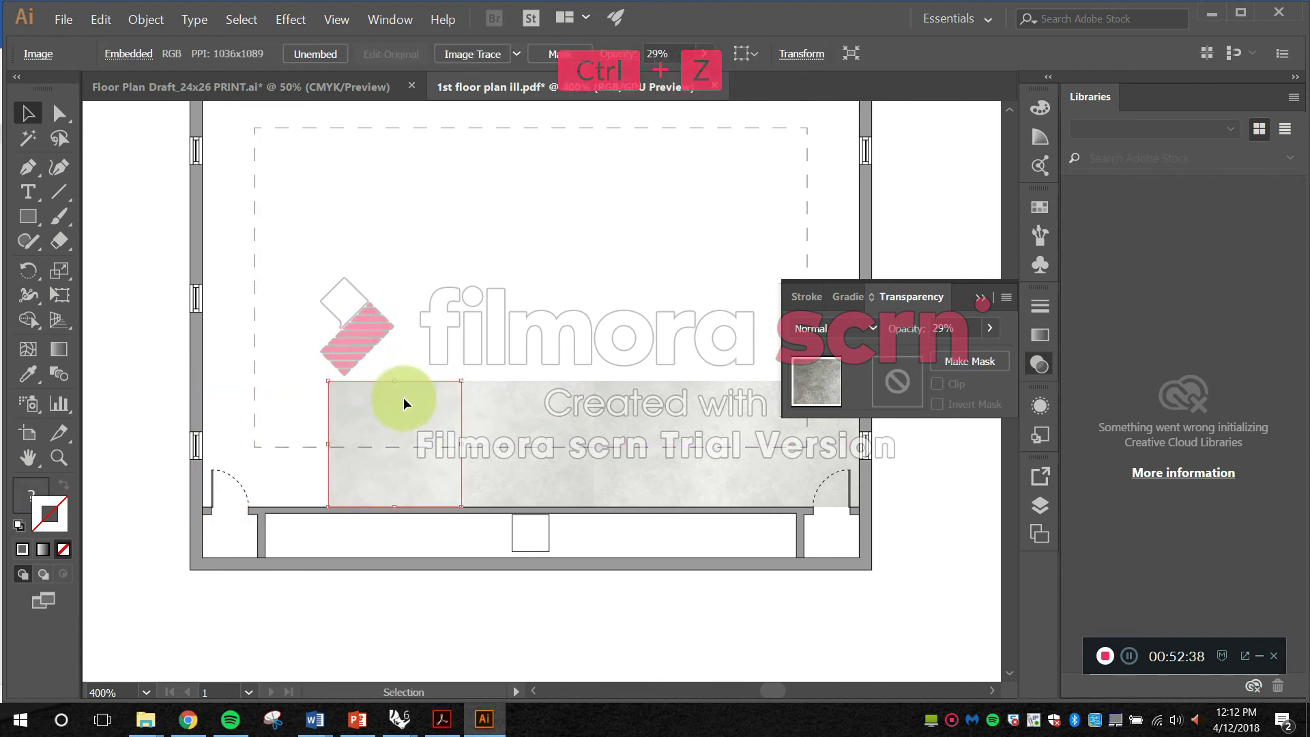
drag(461, 411, 326, 400)
click(383, 300)
Step: Move Layer 2, which holds the concrete tiles, below Layer 1 in the layer order
scroll(177, 482, up, 3)
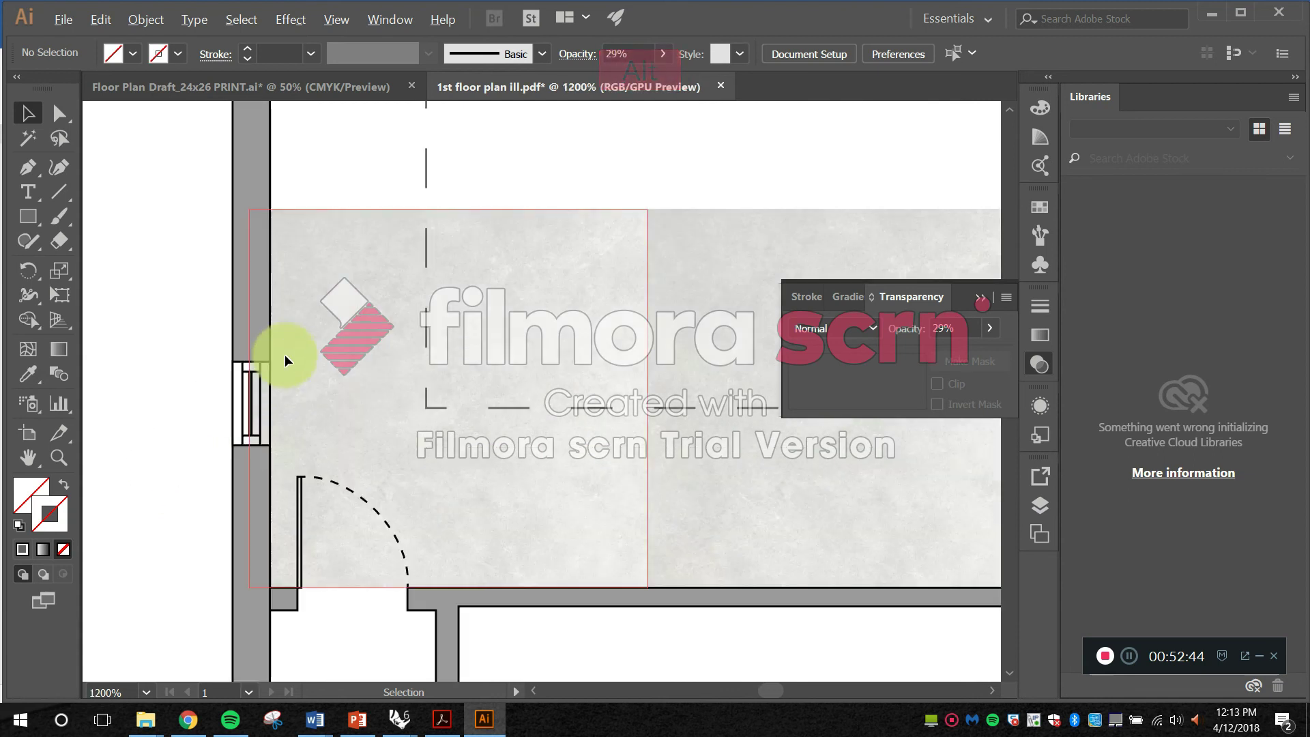
click(303, 286)
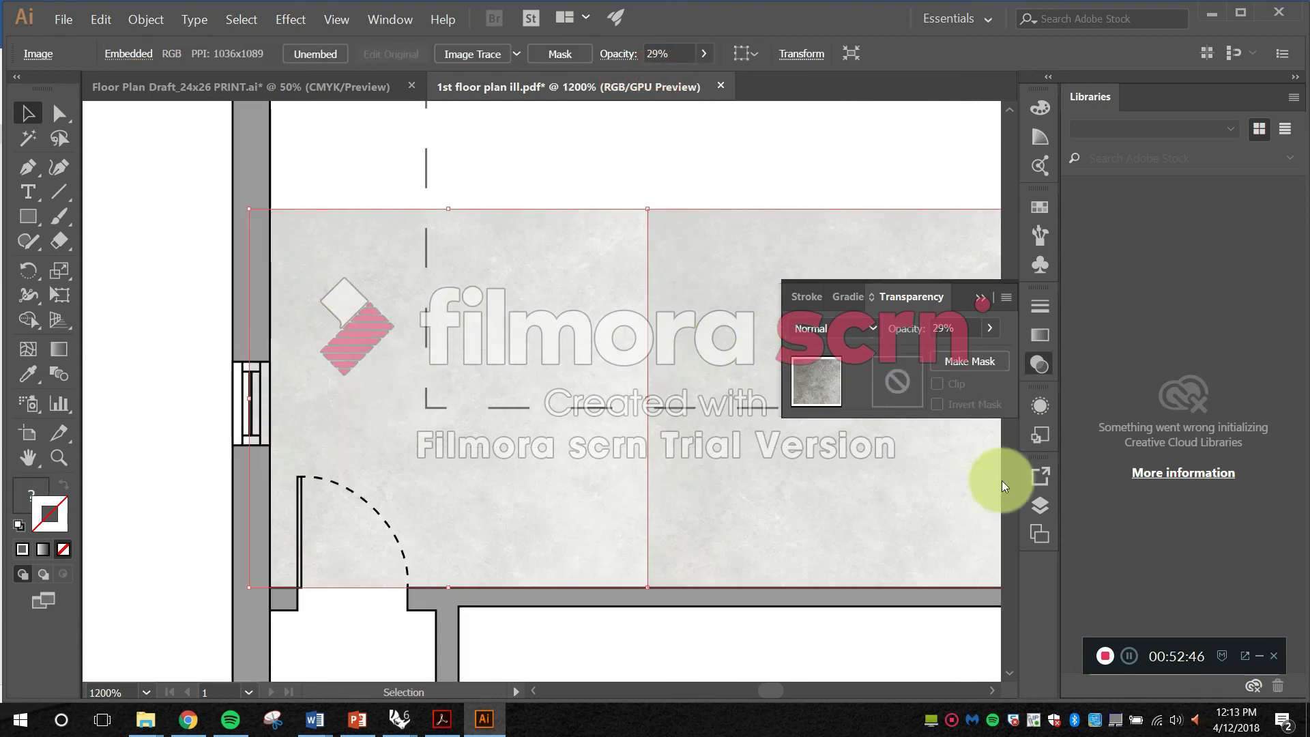
click(1039, 508)
drag(928, 517, 918, 489)
click(737, 159)
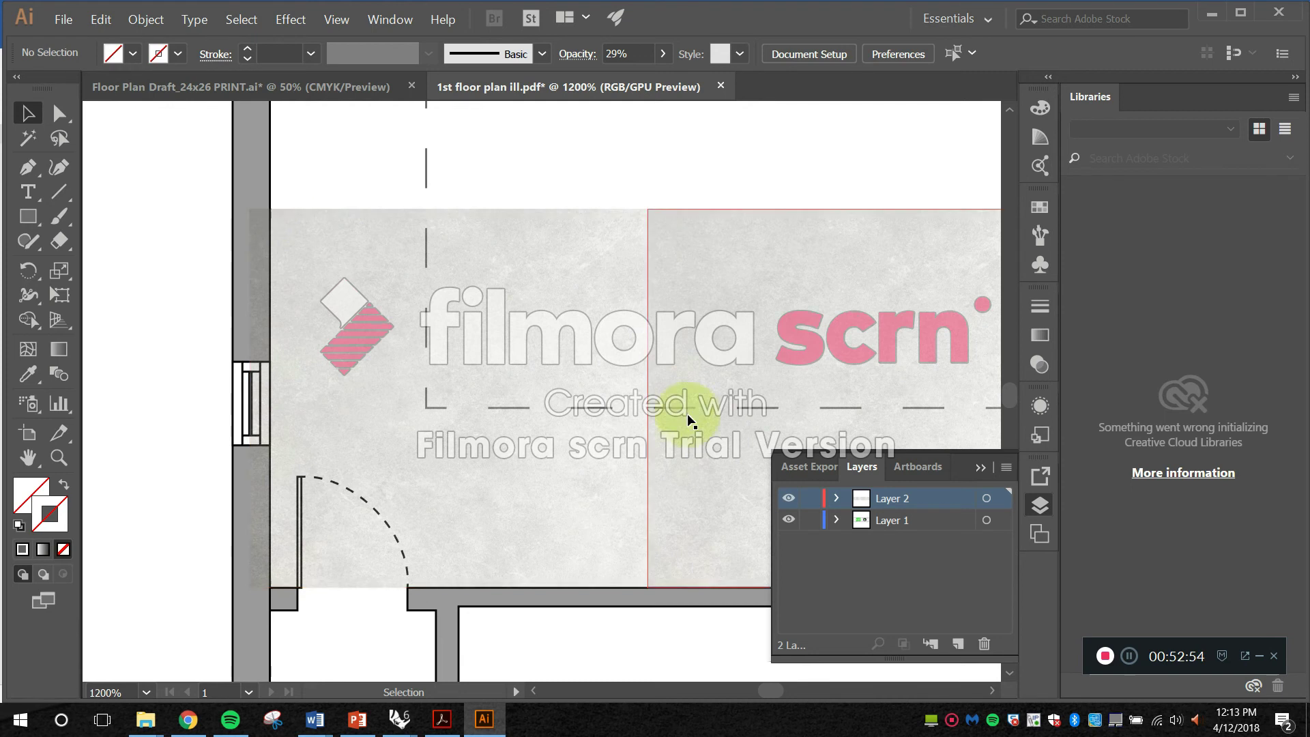
drag(887, 498, 893, 530)
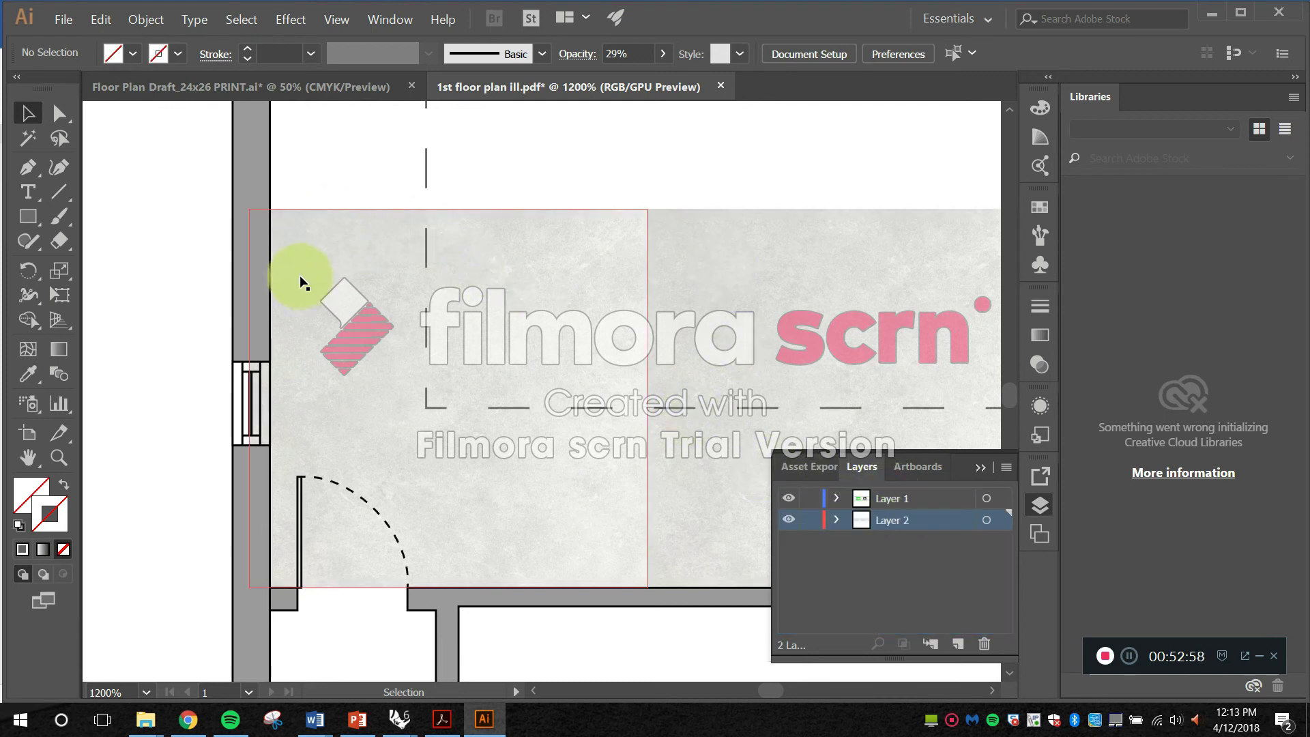
Step: Fill the outer window frame at the lower end of the left wall with solid white
scroll(254, 420, up, 3)
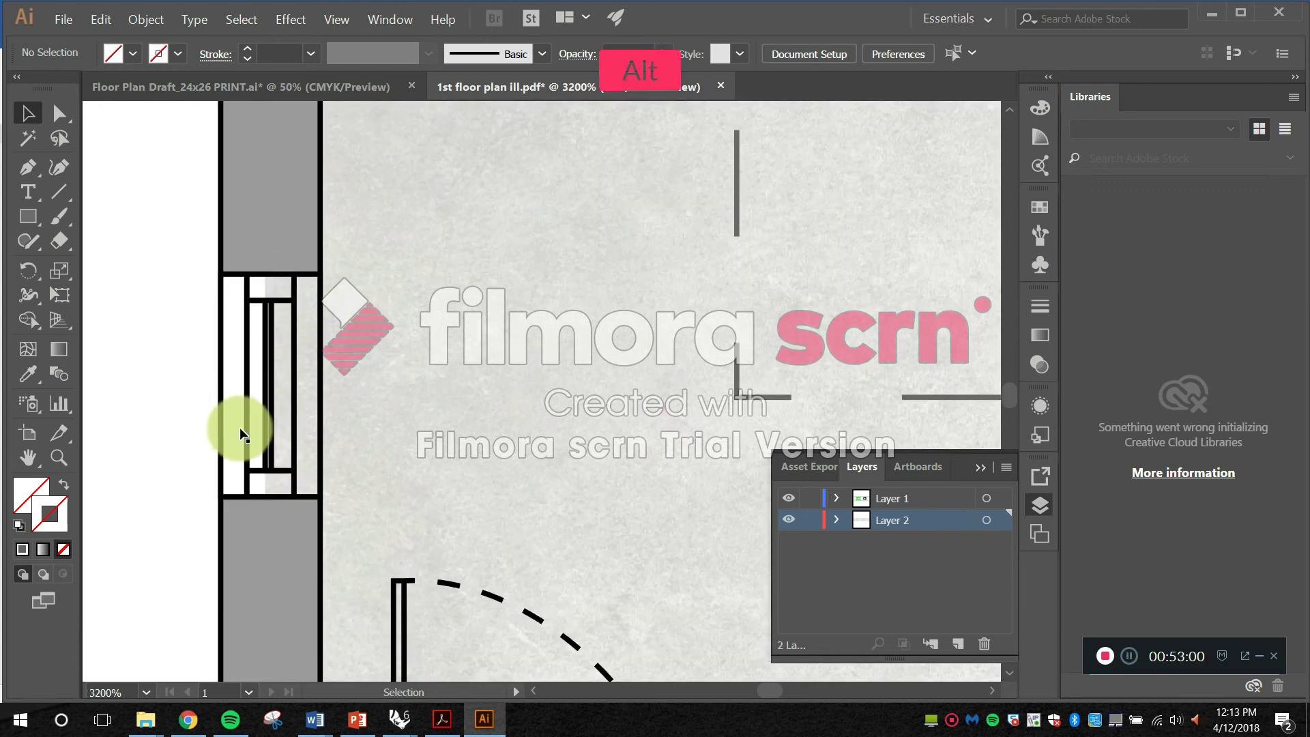
scroll(284, 406, up, 1)
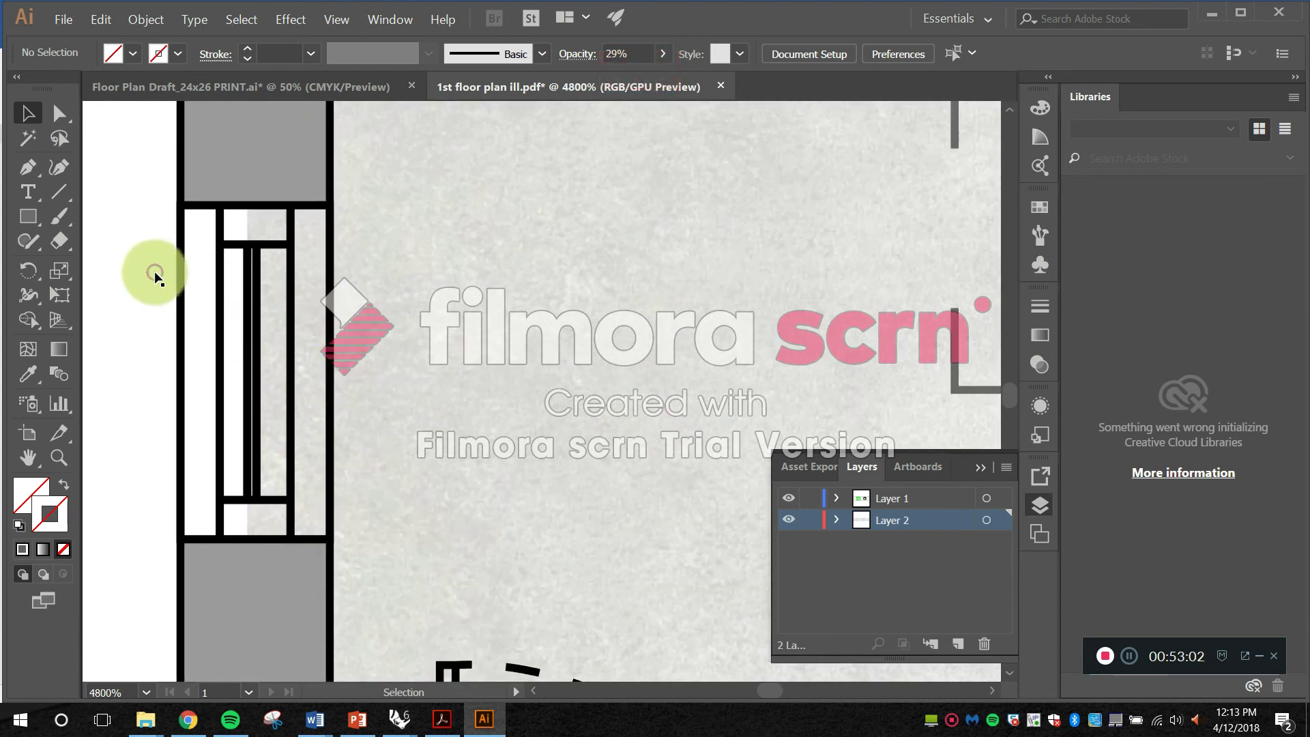
key(alt)
click(336, 303)
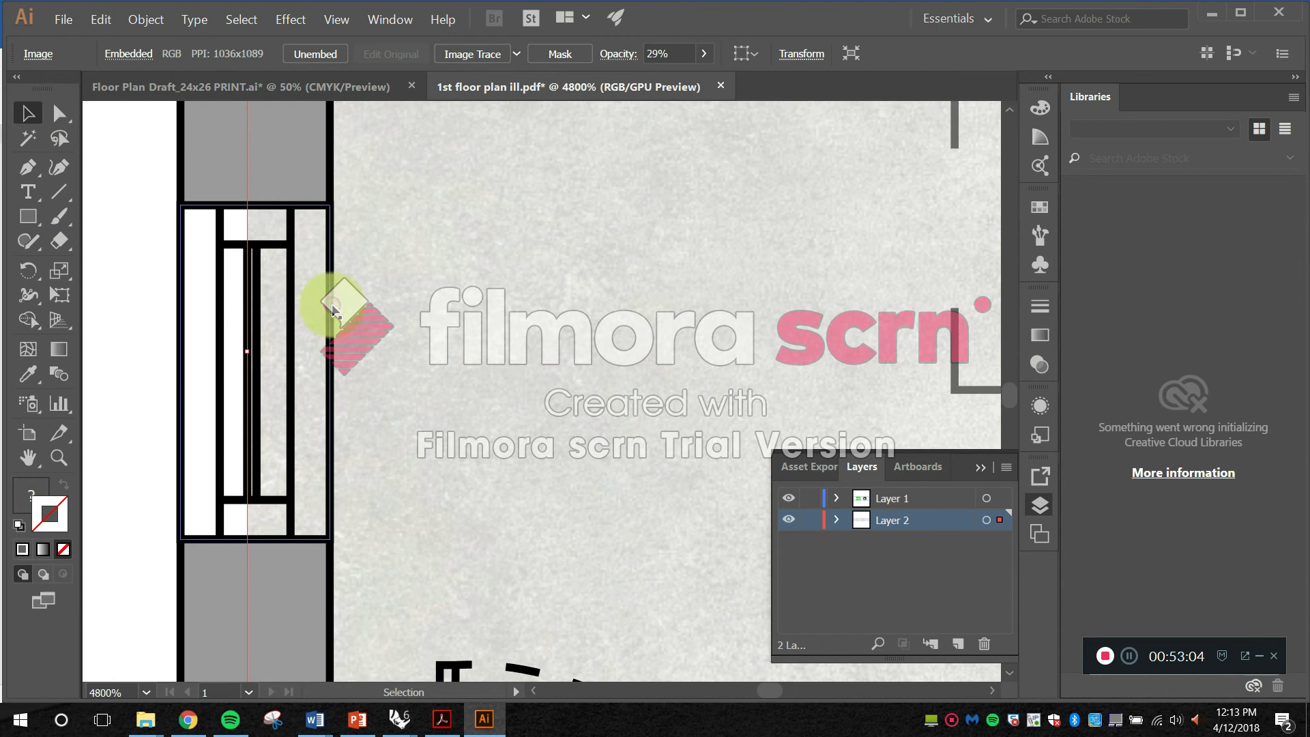
click(335, 301)
click(32, 488)
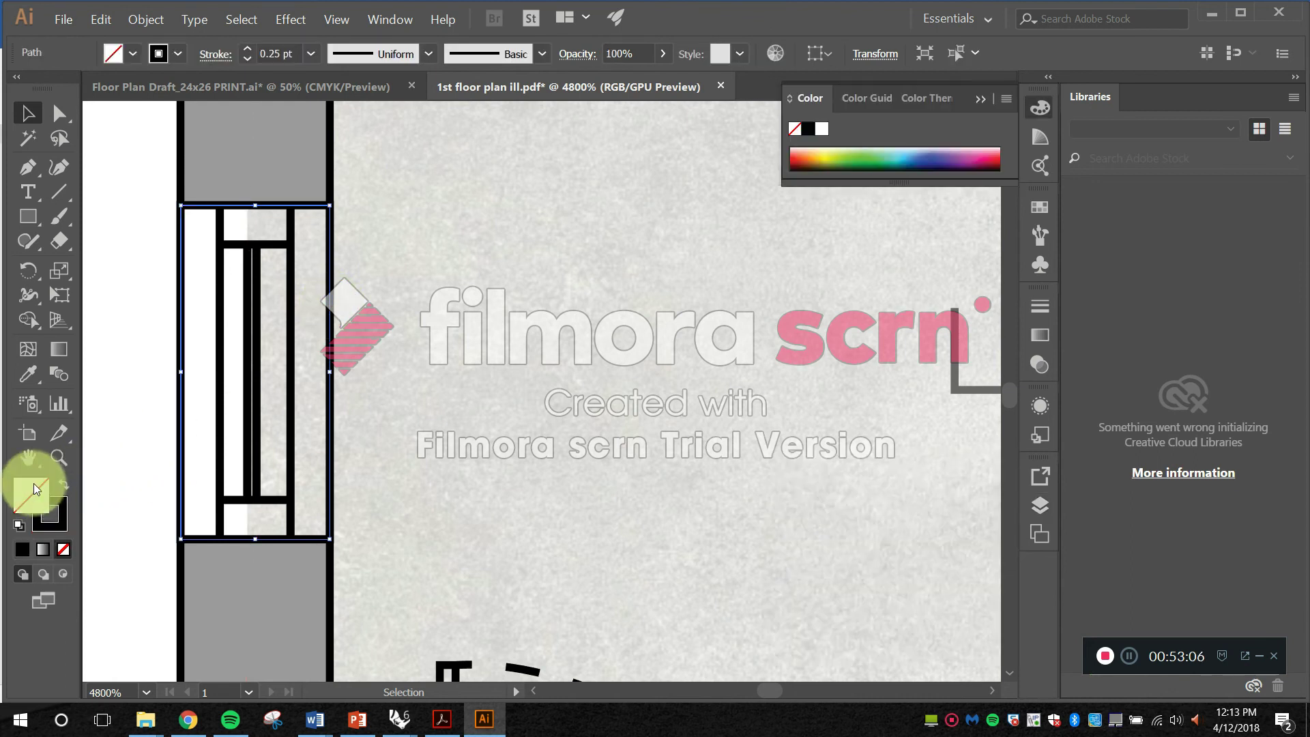
double_click(37, 498)
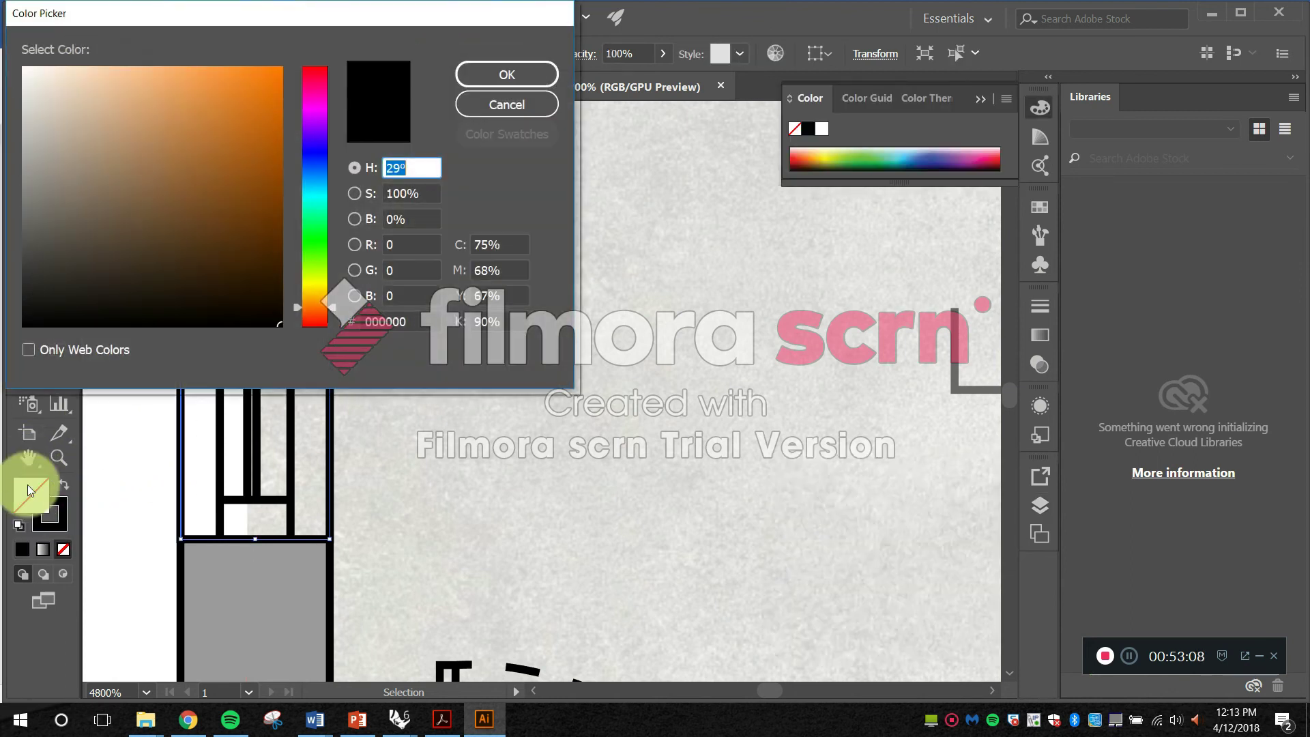
drag(29, 108, 21, 62)
click(506, 74)
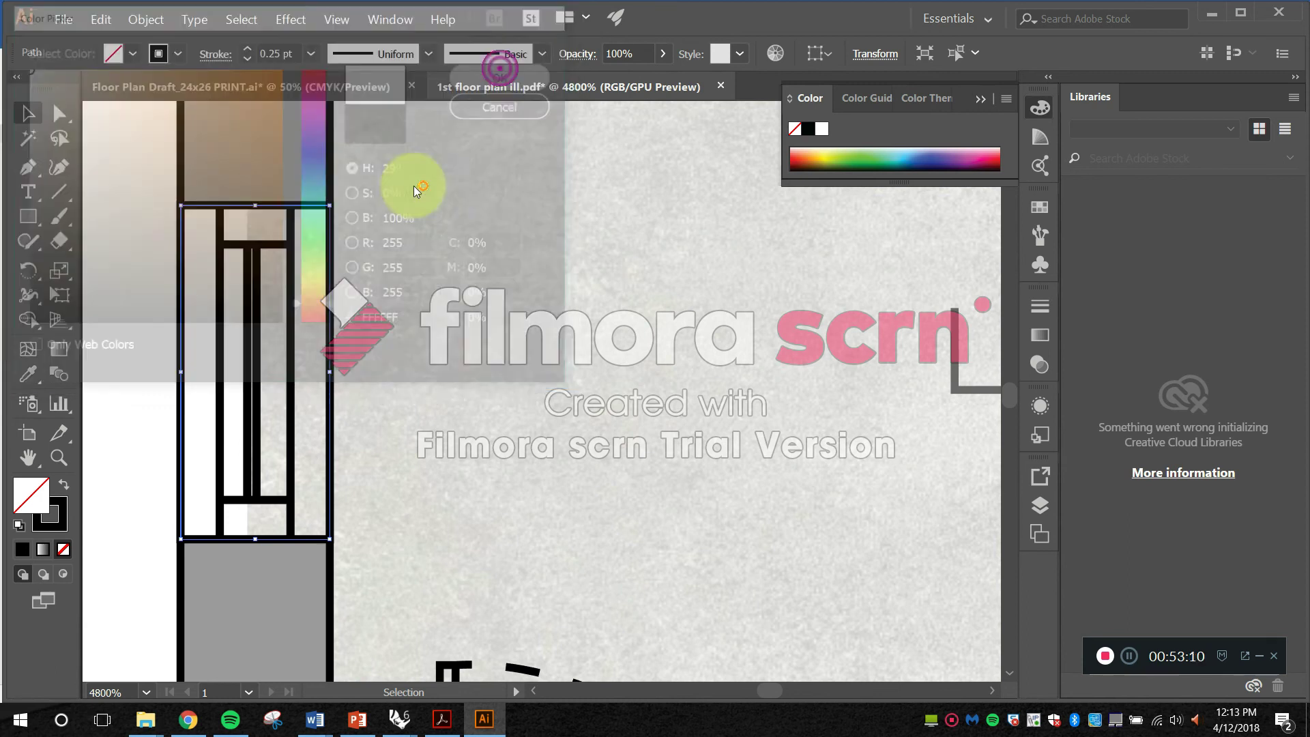
click(160, 323)
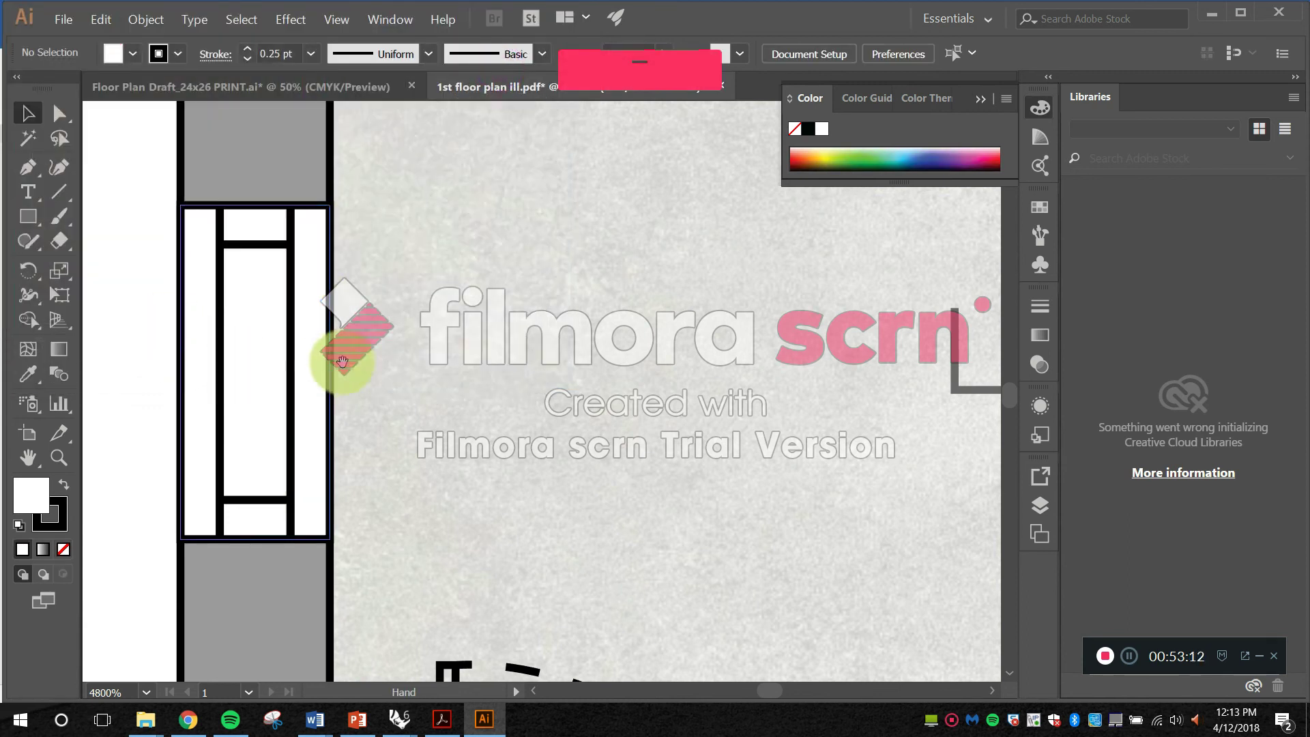
Step: Rotate the leftmost concrete tile in the lower row a half turn
drag(341, 356, 454, 381)
scroll(454, 381, down, 8)
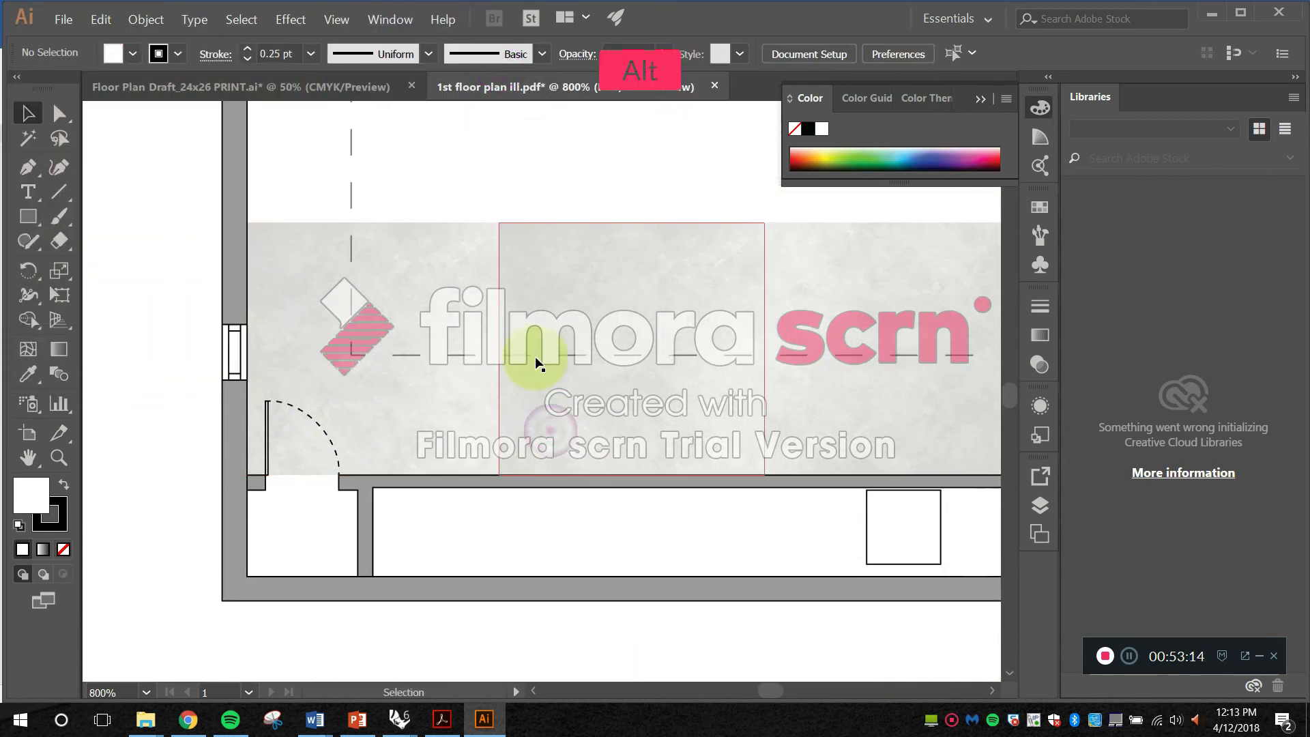
drag(690, 292, 491, 303)
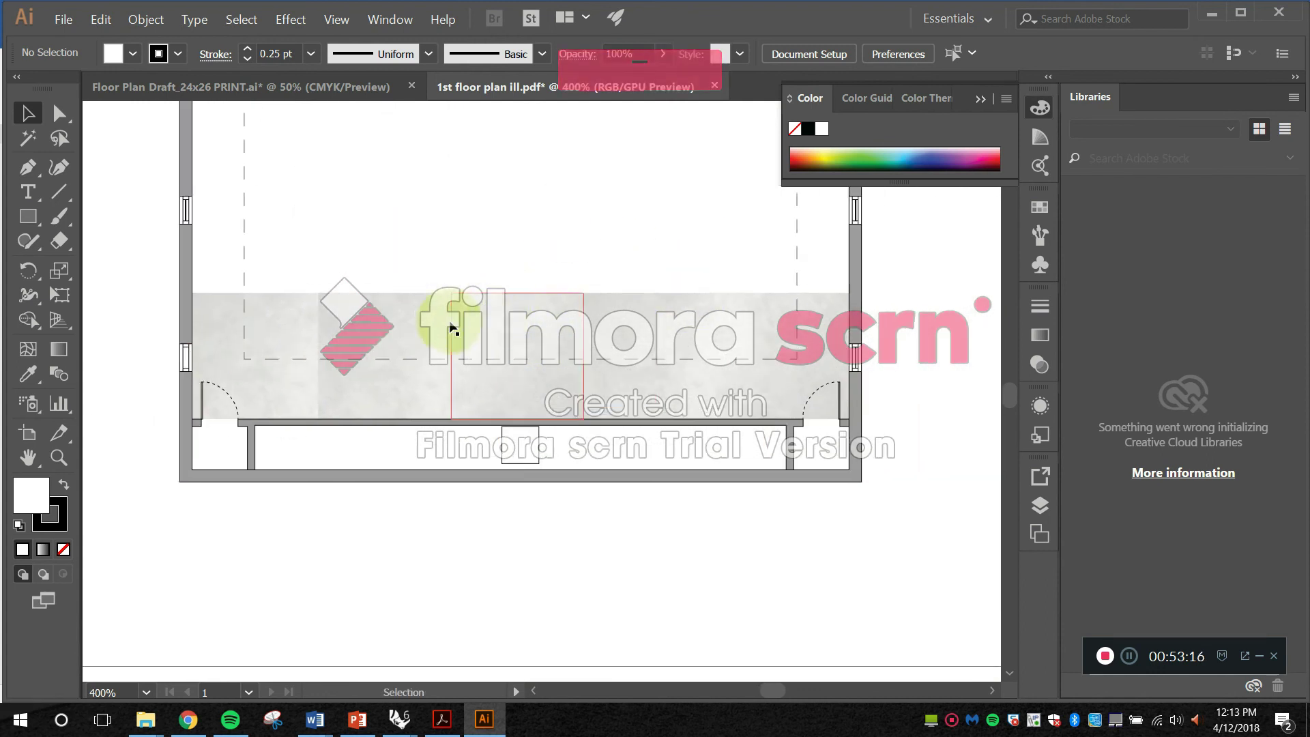
click(299, 313)
drag(324, 283, 174, 423)
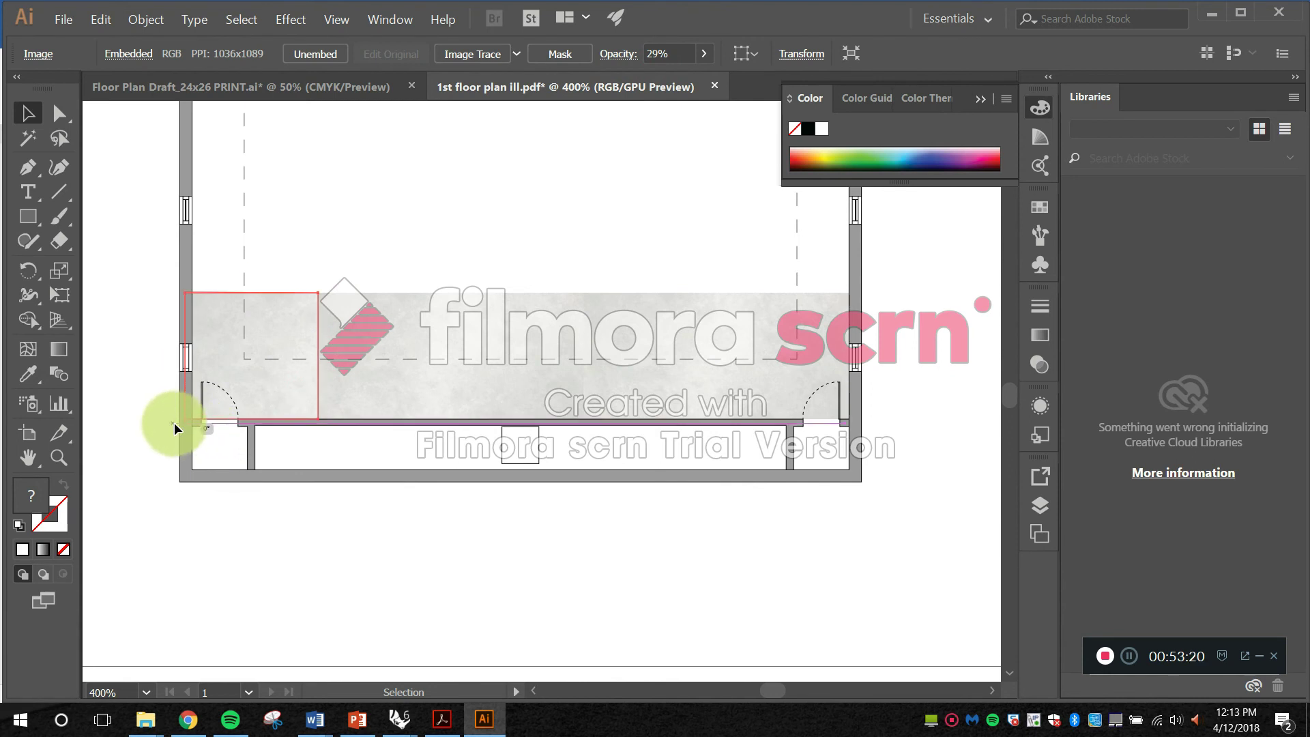
click(428, 209)
Step: Select all five concrete tiles and duplicate the row straight up against the room's upper wall
drag(597, 313, 520, 333)
scroll(571, 290, down, 3)
drag(622, 355, 287, 403)
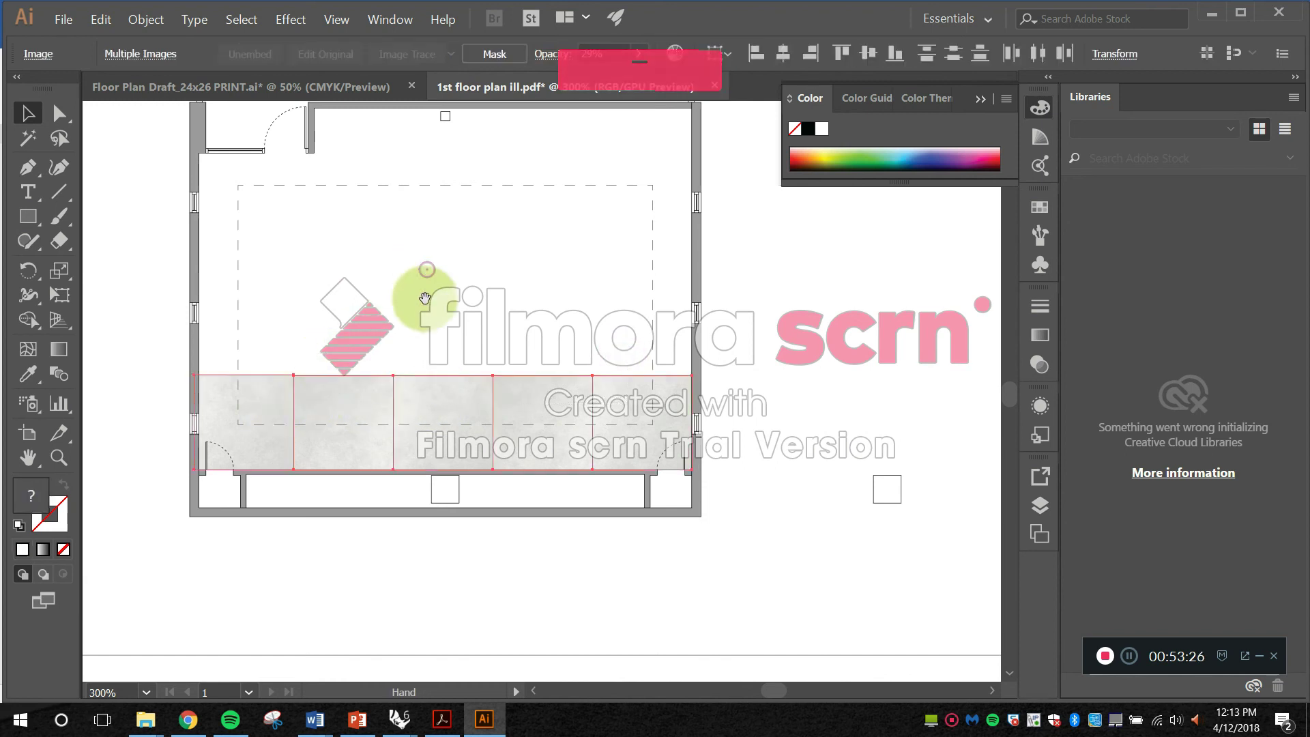
scroll(427, 305, up, 2)
drag(409, 454, 407, 186)
alt+shift+drag(403, 207, 403, 207)
click(392, 337)
Step: Check how the copied concrete row meets the upper walls and the door near the stair
drag(342, 278, 394, 335)
scroll(323, 294, up, 3)
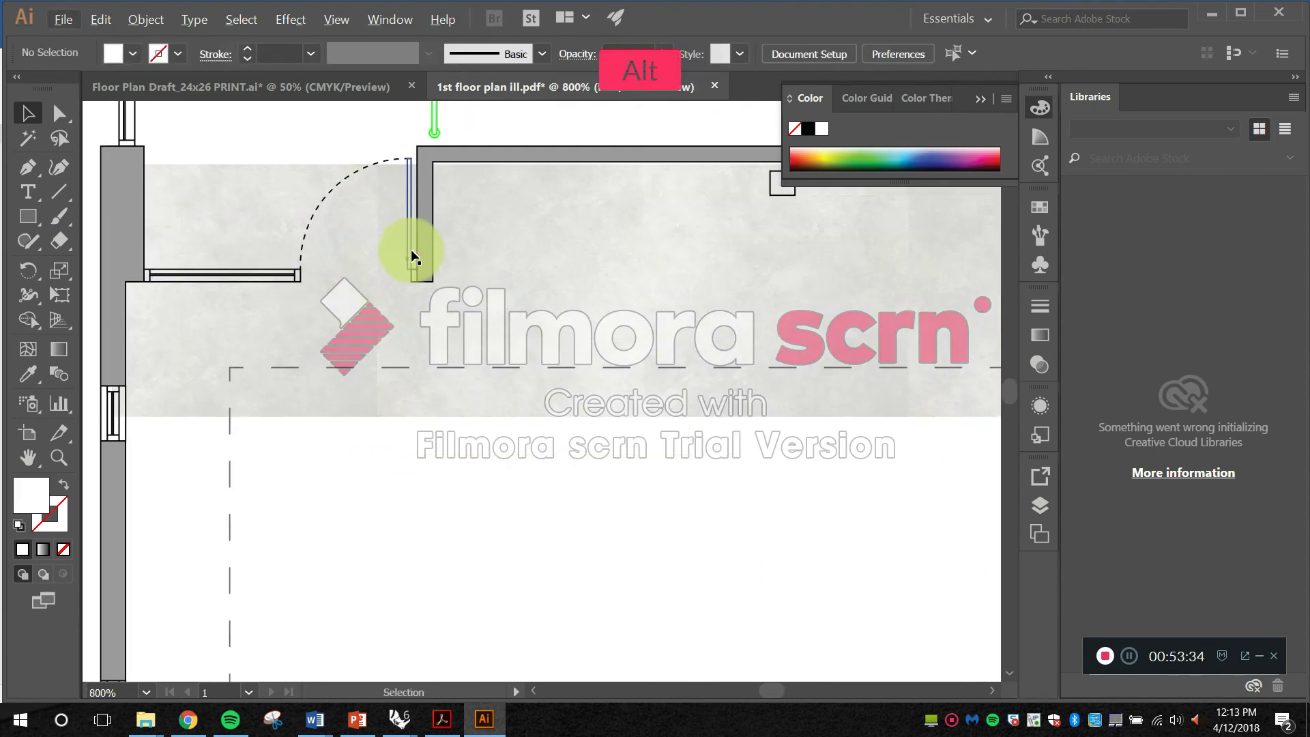
drag(407, 334, 418, 369)
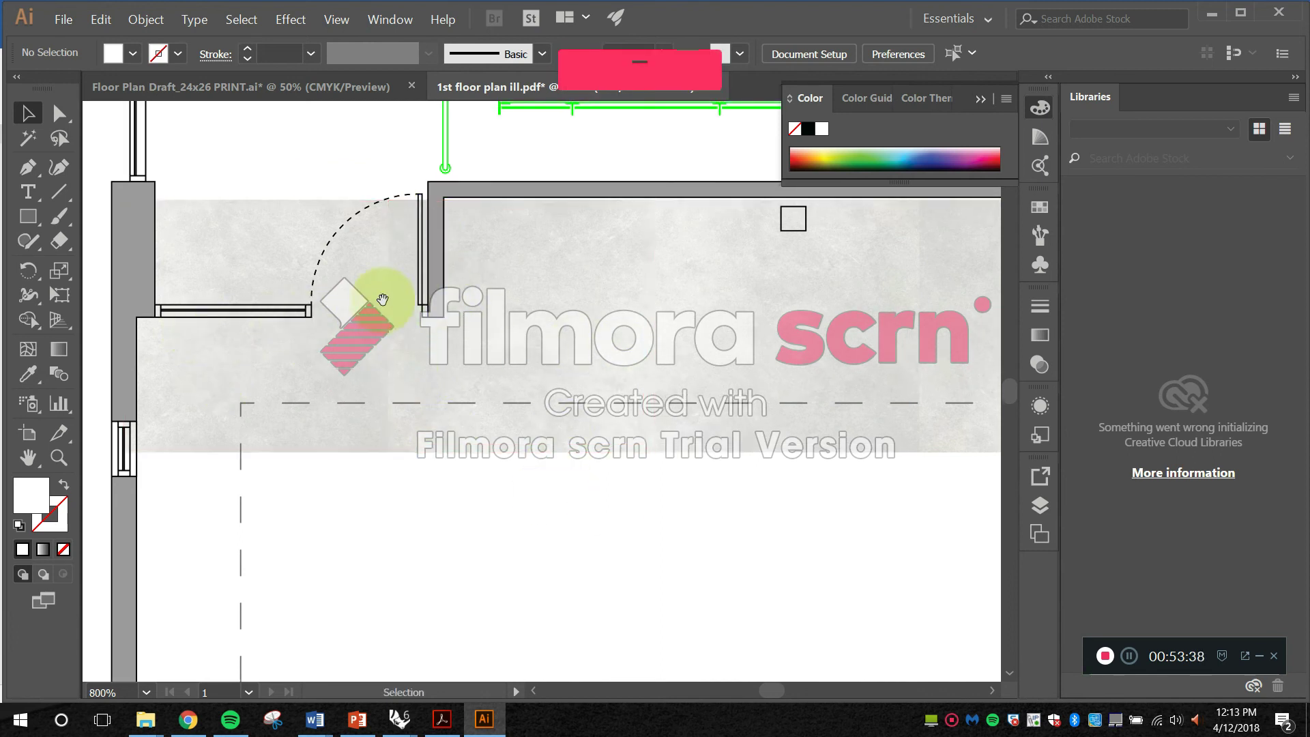
drag(383, 300, 421, 474)
drag(398, 271, 345, 284)
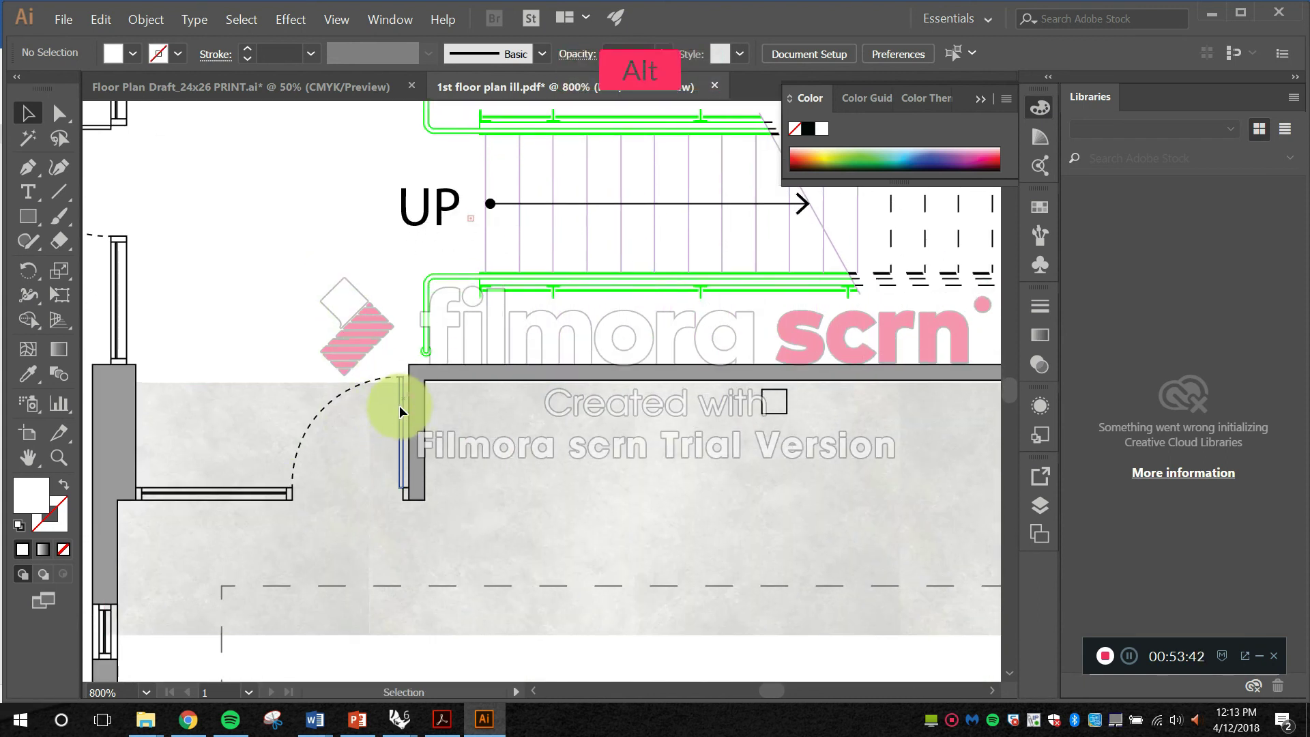
scroll(400, 413, down, 2)
drag(427, 477, 386, 391)
scroll(249, 329, up, 2)
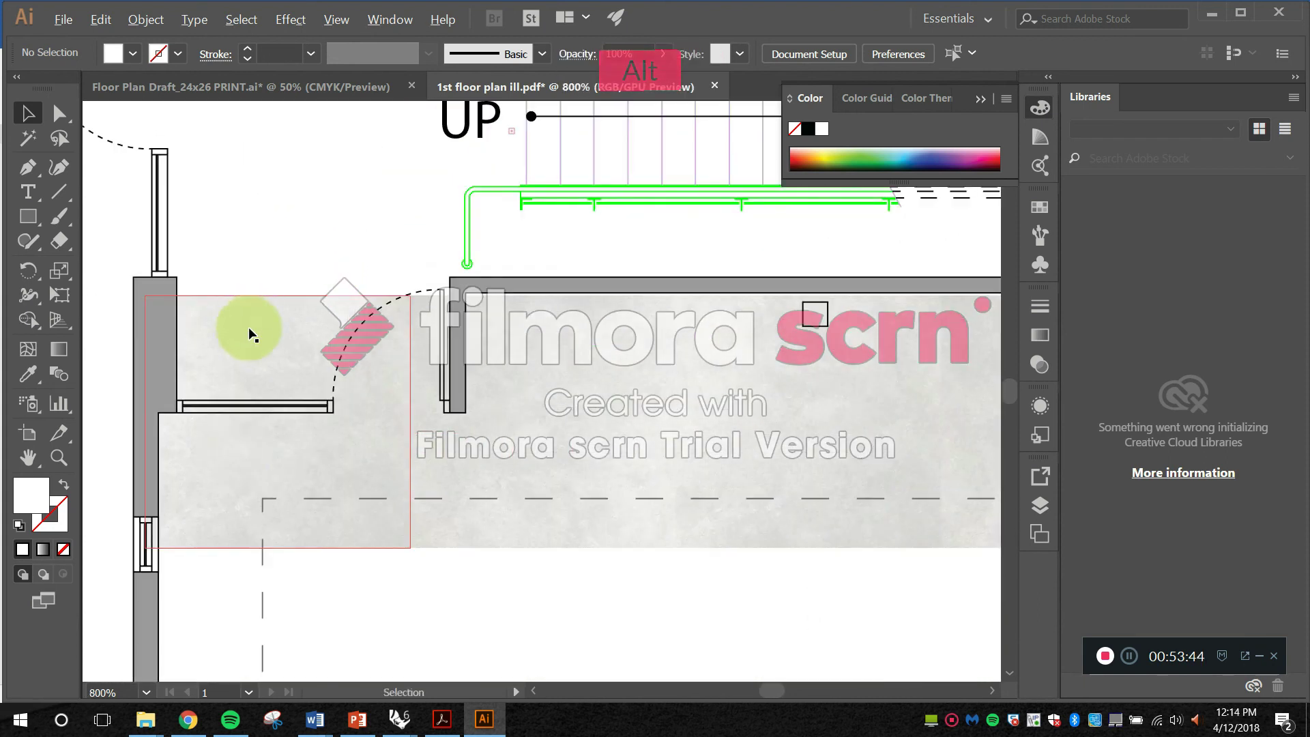
Step: Group the two leftmost concrete tiles of the upper row
drag(525, 436, 457, 411)
click(322, 415)
click(432, 392)
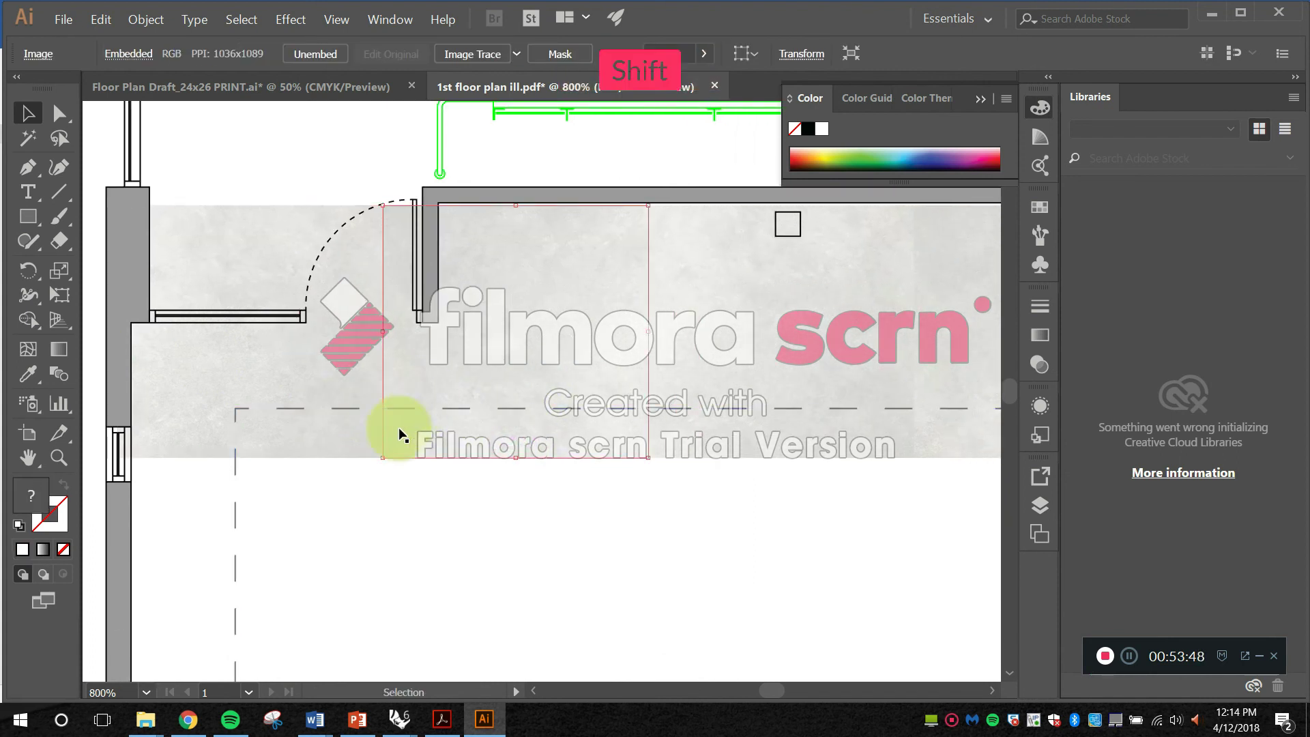
shift+click(337, 434)
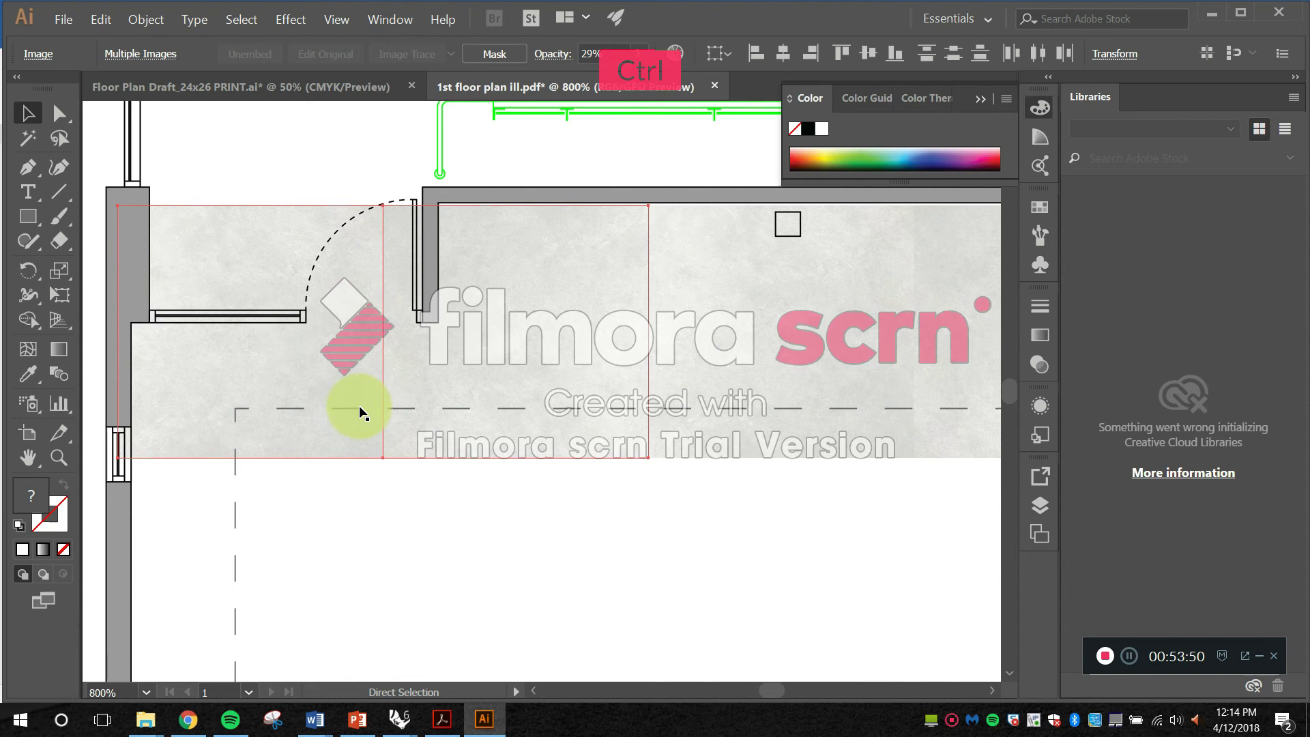
key(ctrl+g)
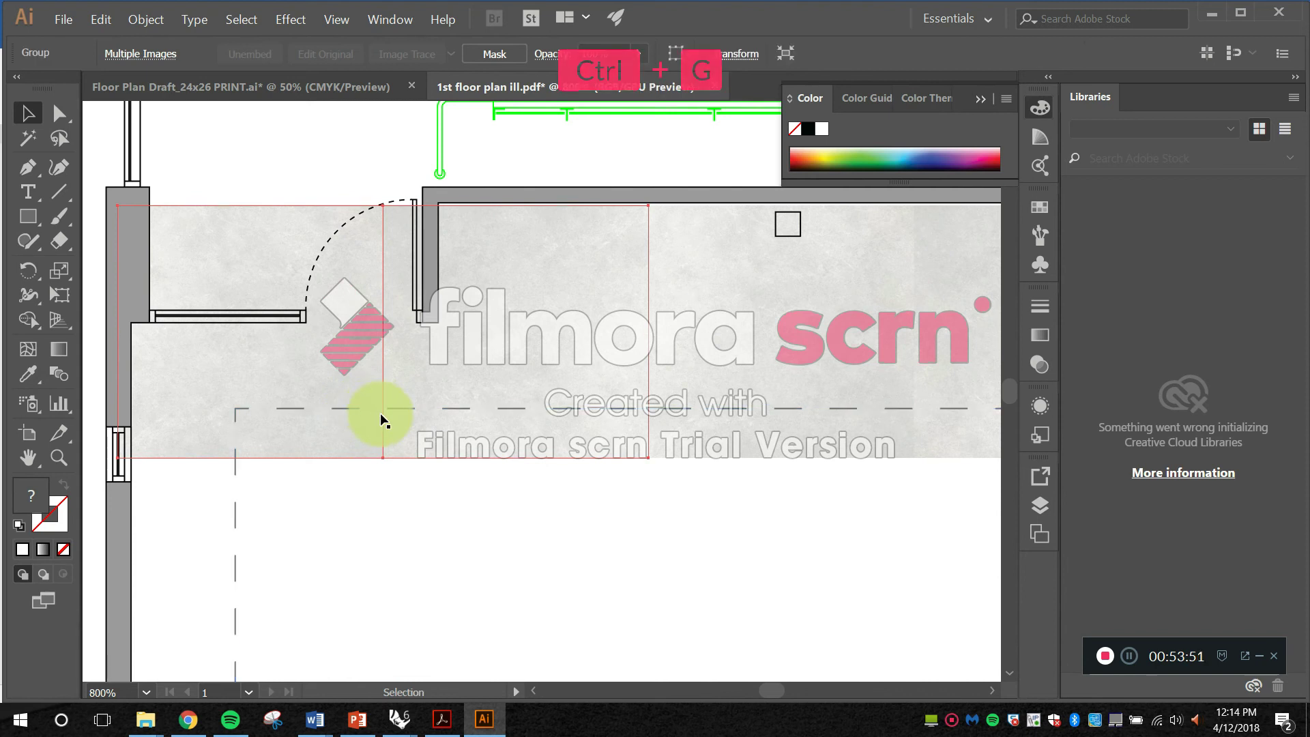
Step: Lock Layer 1 and clear the selection
click(1042, 505)
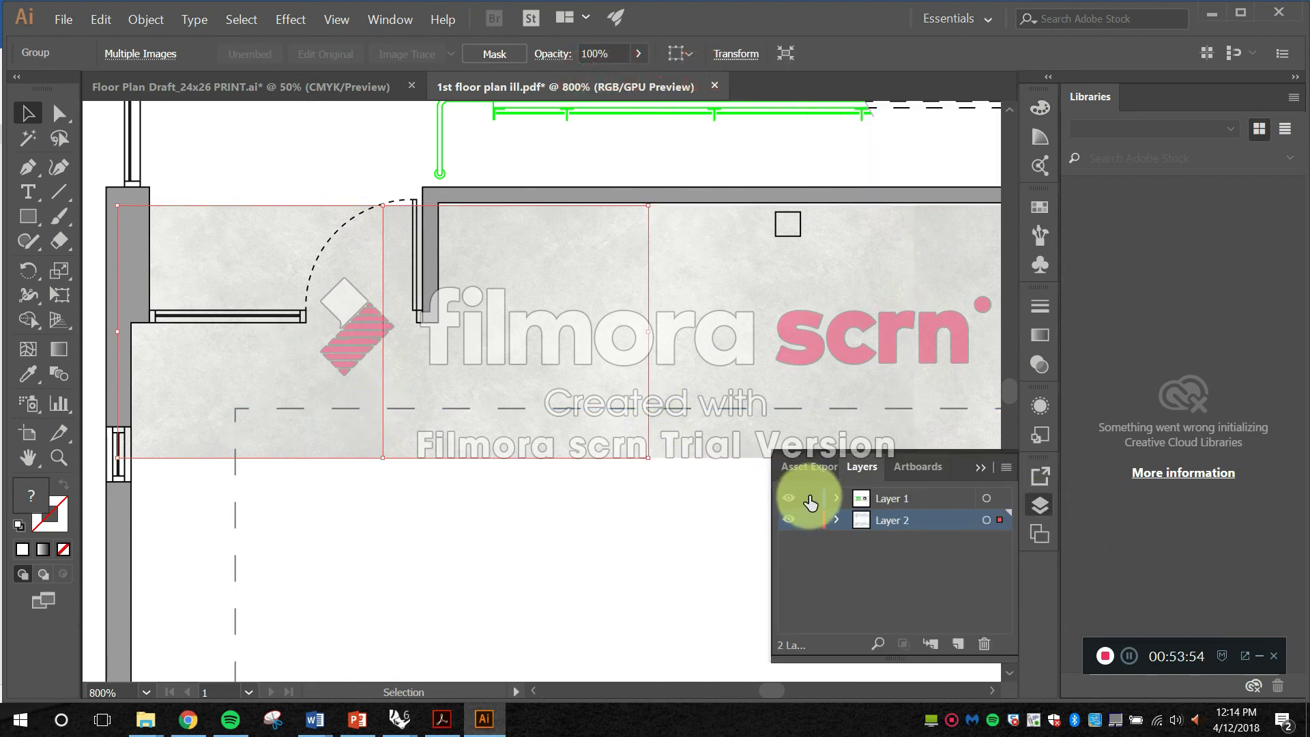
click(810, 498)
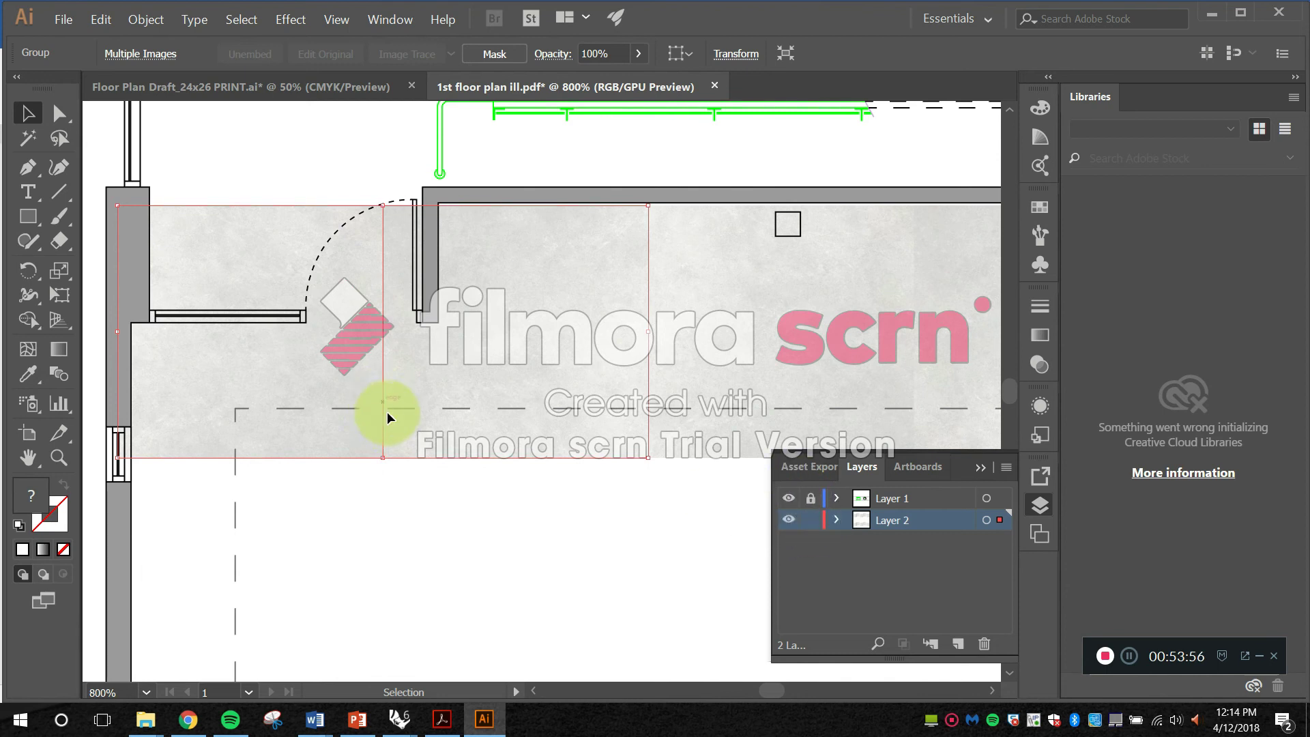
click(434, 556)
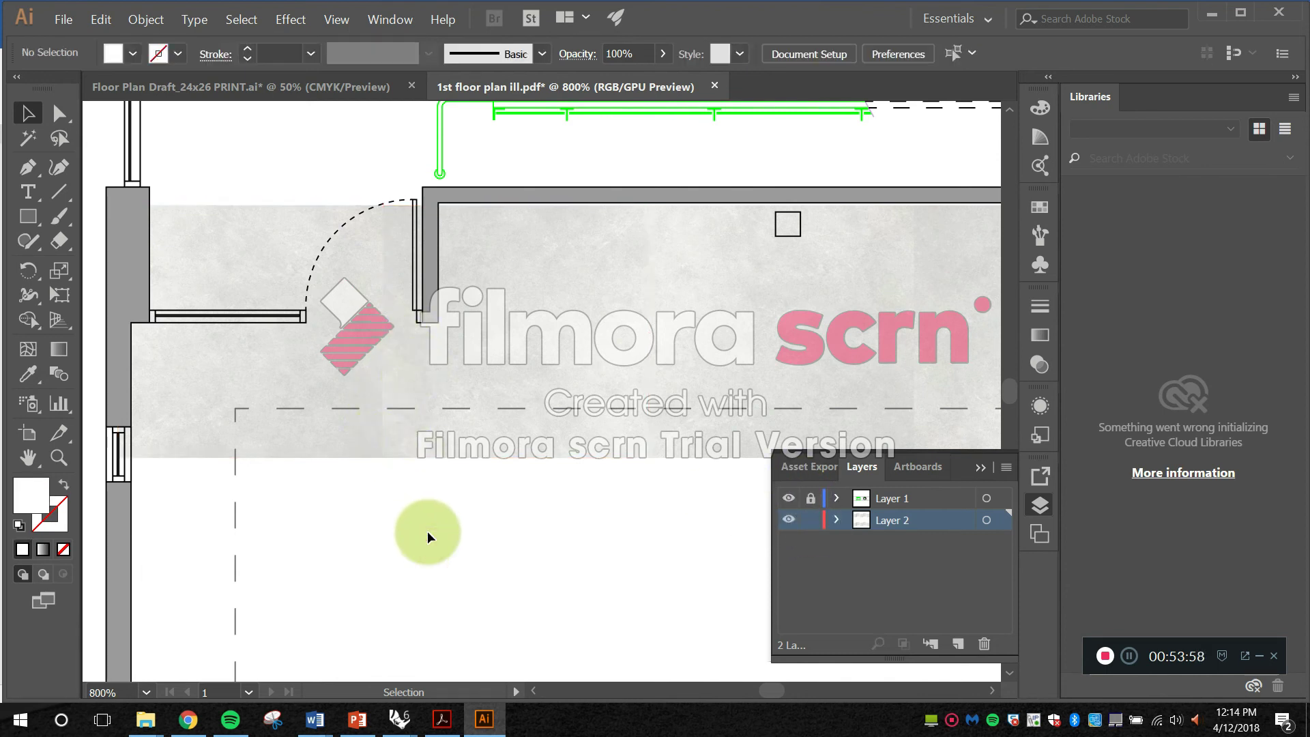
key(p)
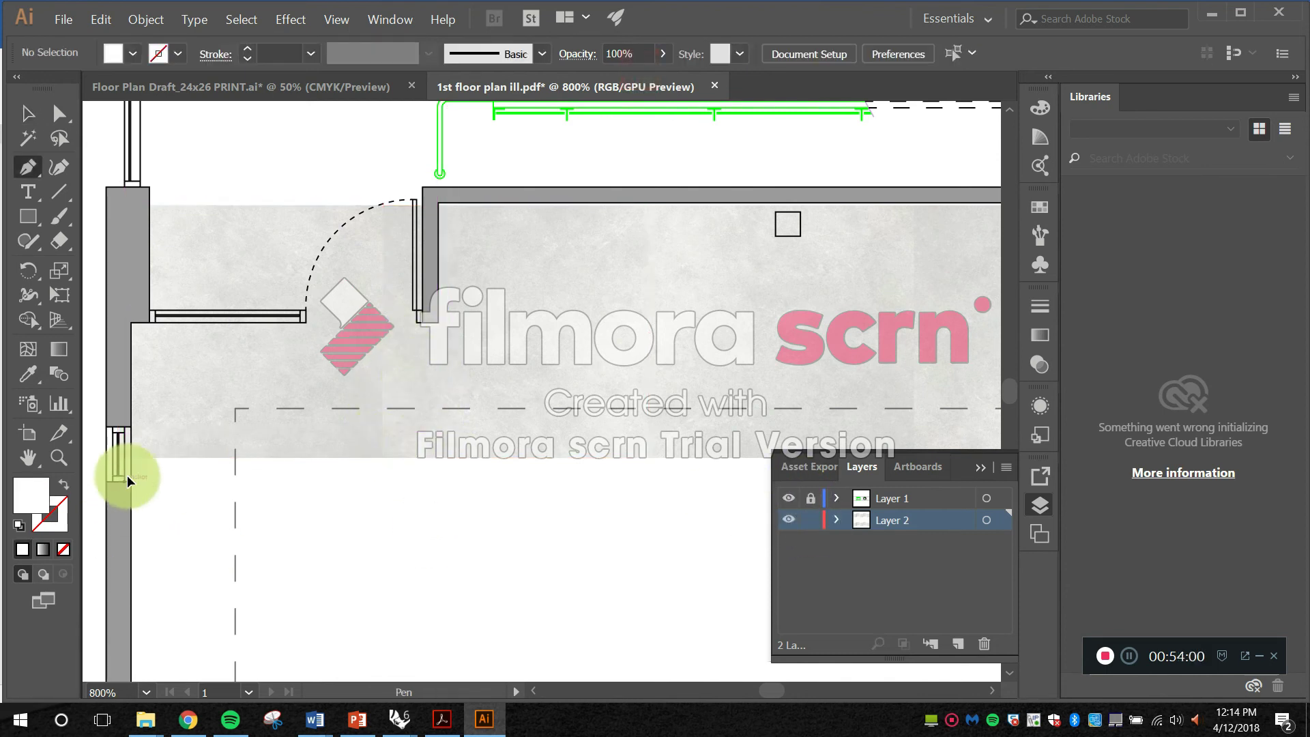
click(131, 456)
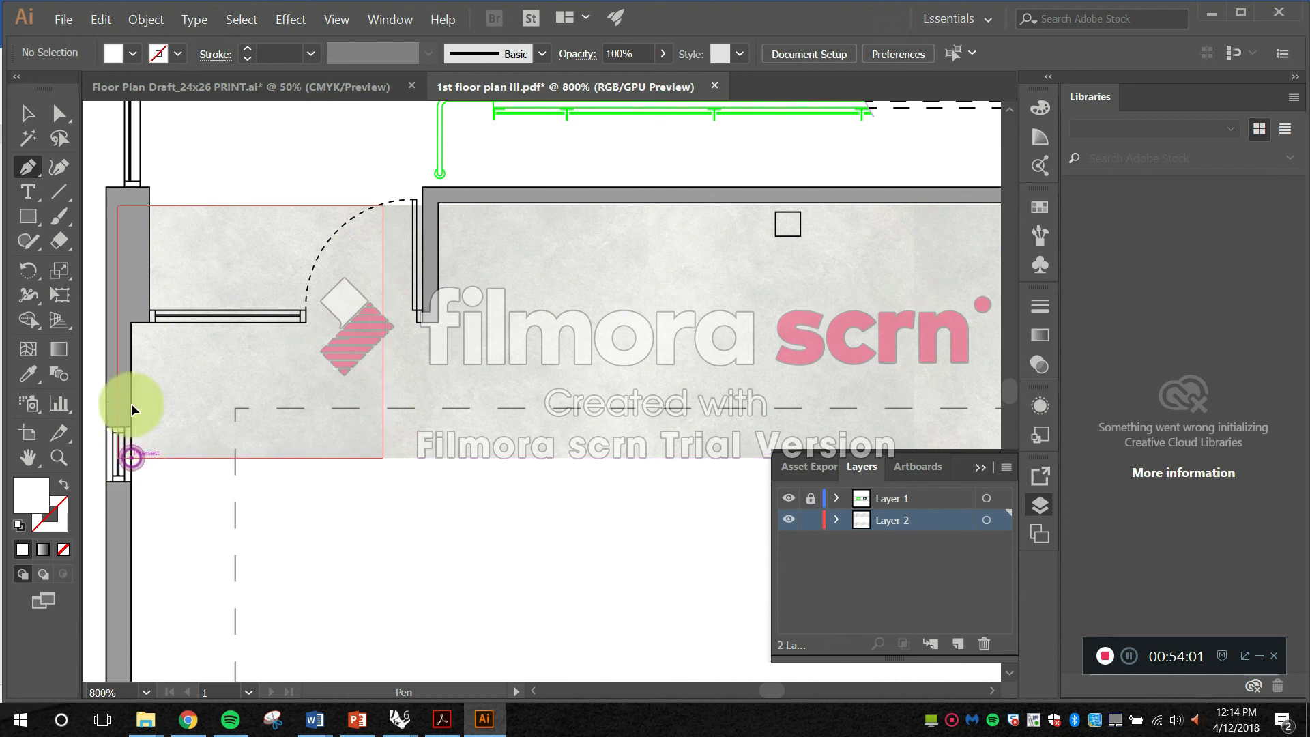
click(130, 322)
click(438, 322)
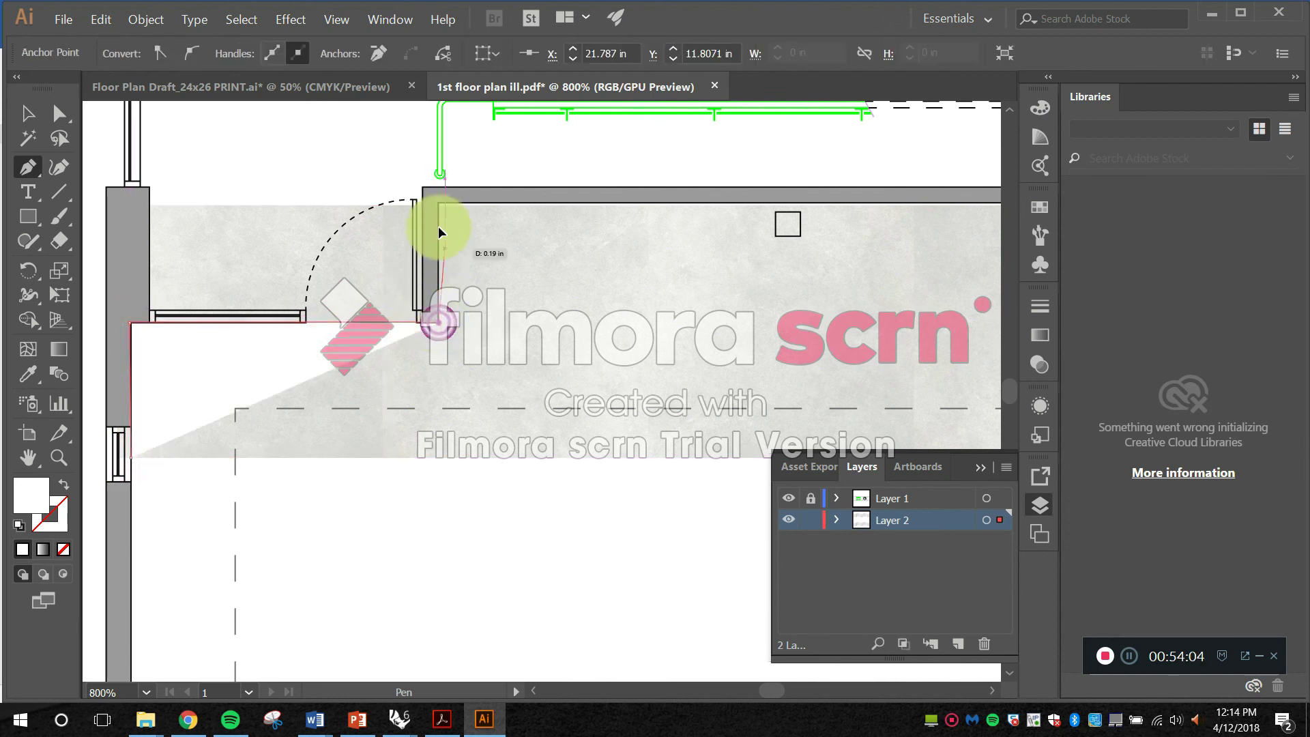
click(440, 203)
scroll(439, 203, down, 1)
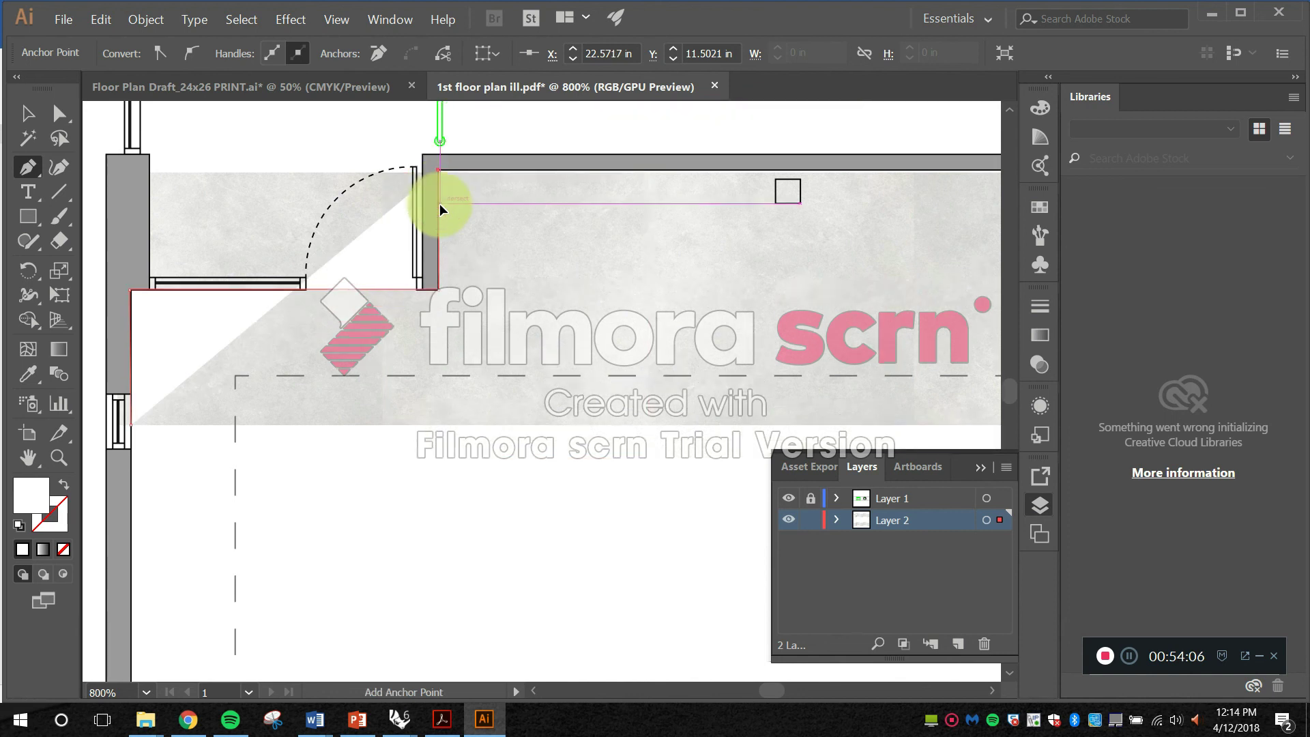
scroll(859, 170, down, 3)
drag(835, 173, 430, 190)
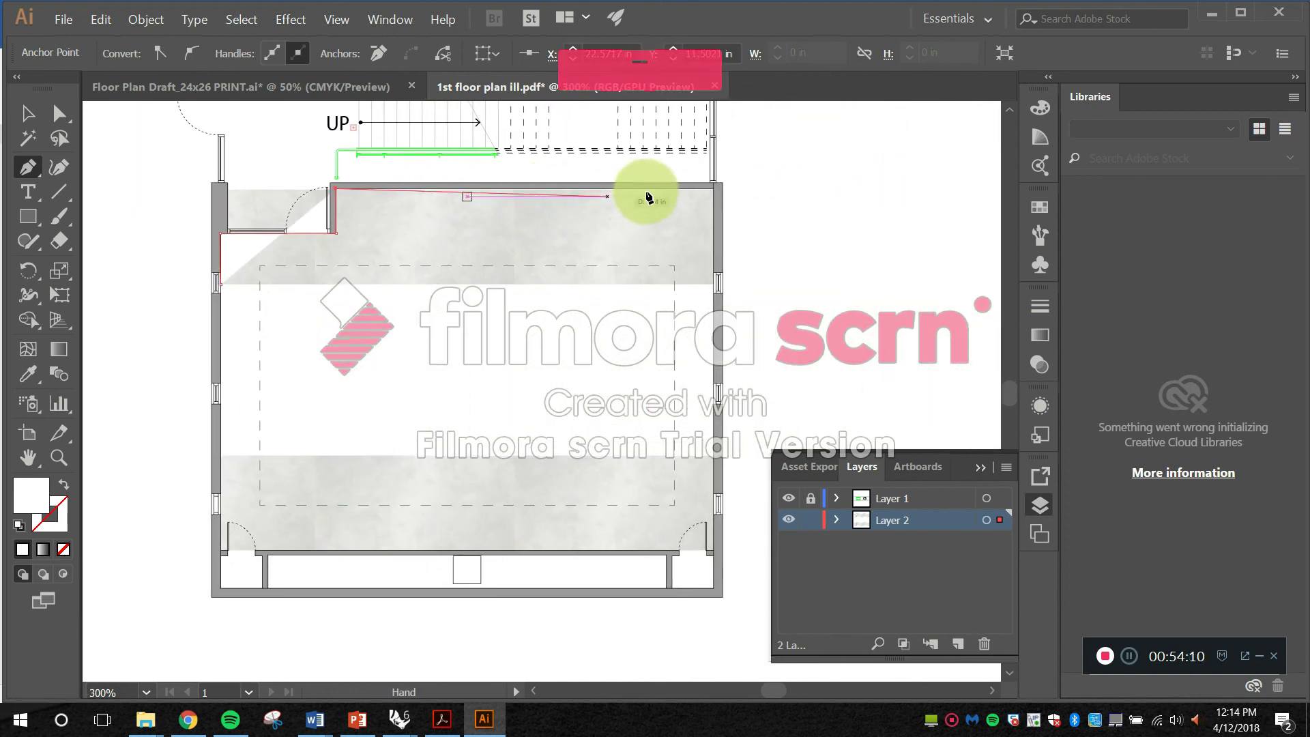
click(715, 191)
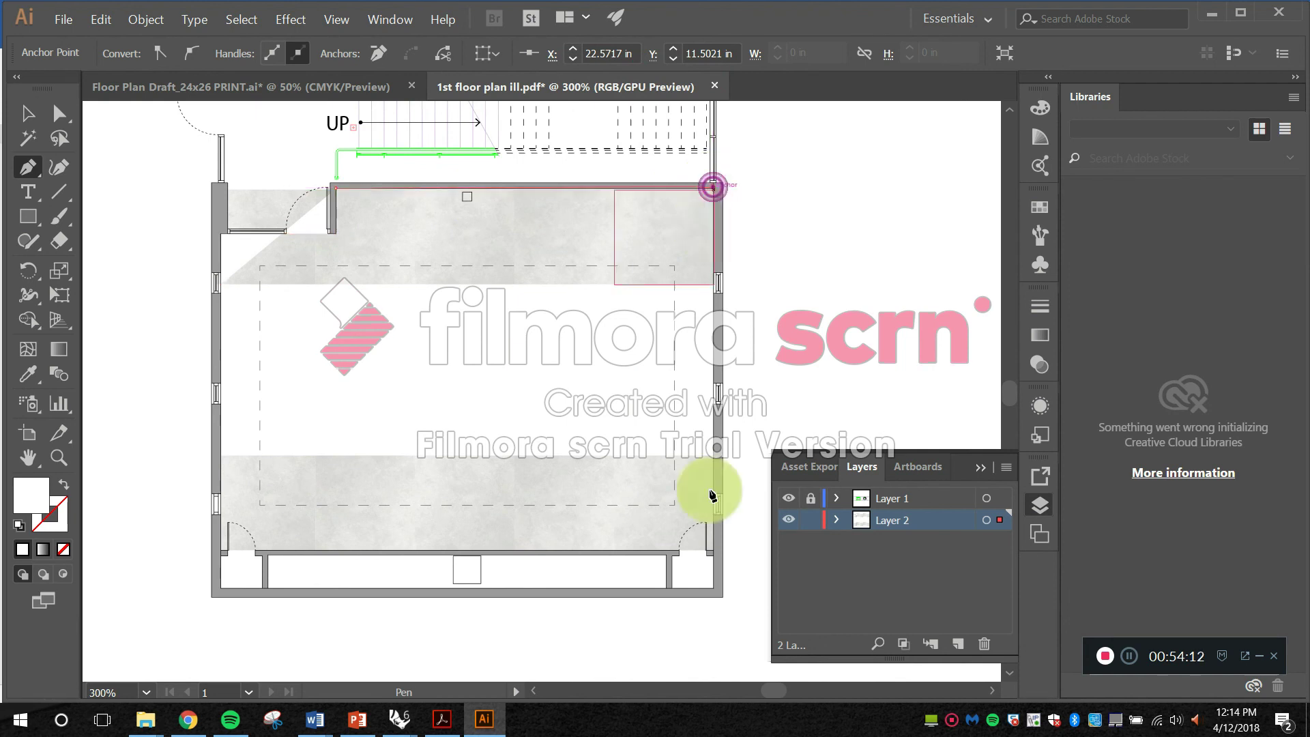
click(715, 551)
click(220, 548)
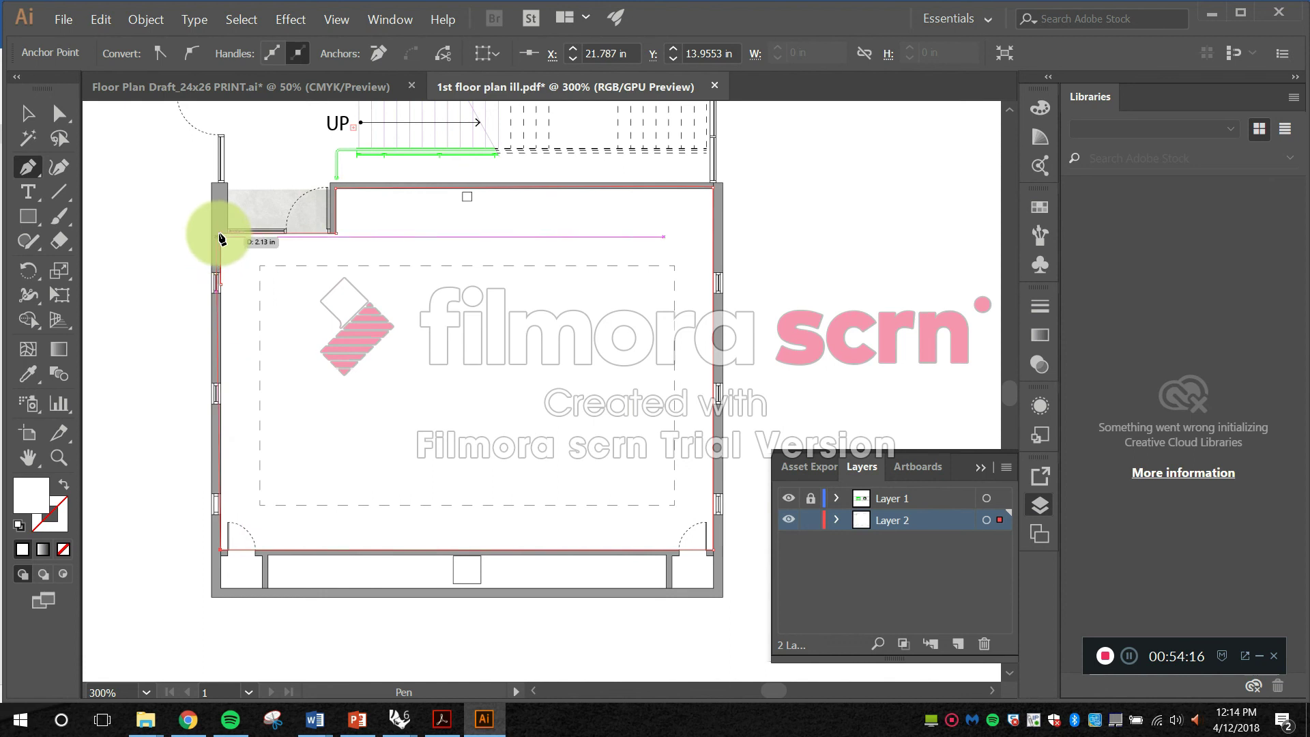
scroll(225, 239, up, 4)
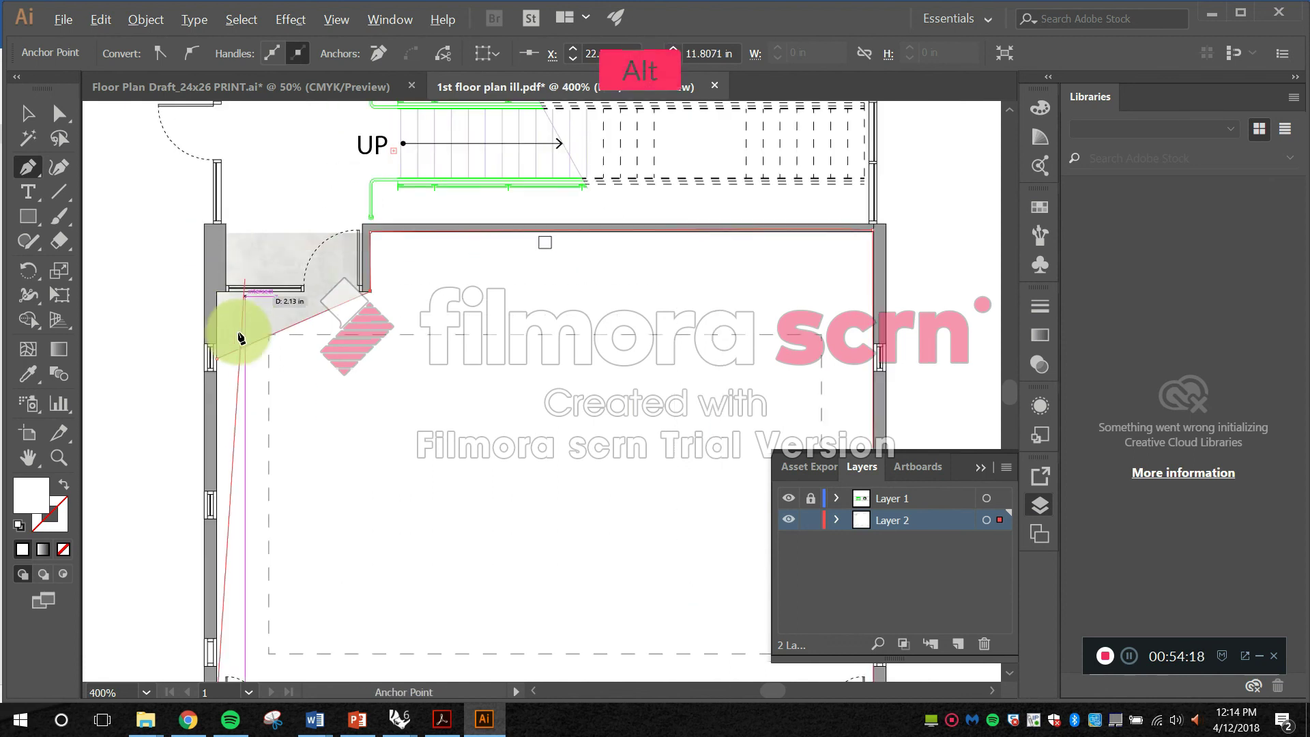
key(ctrl+z)
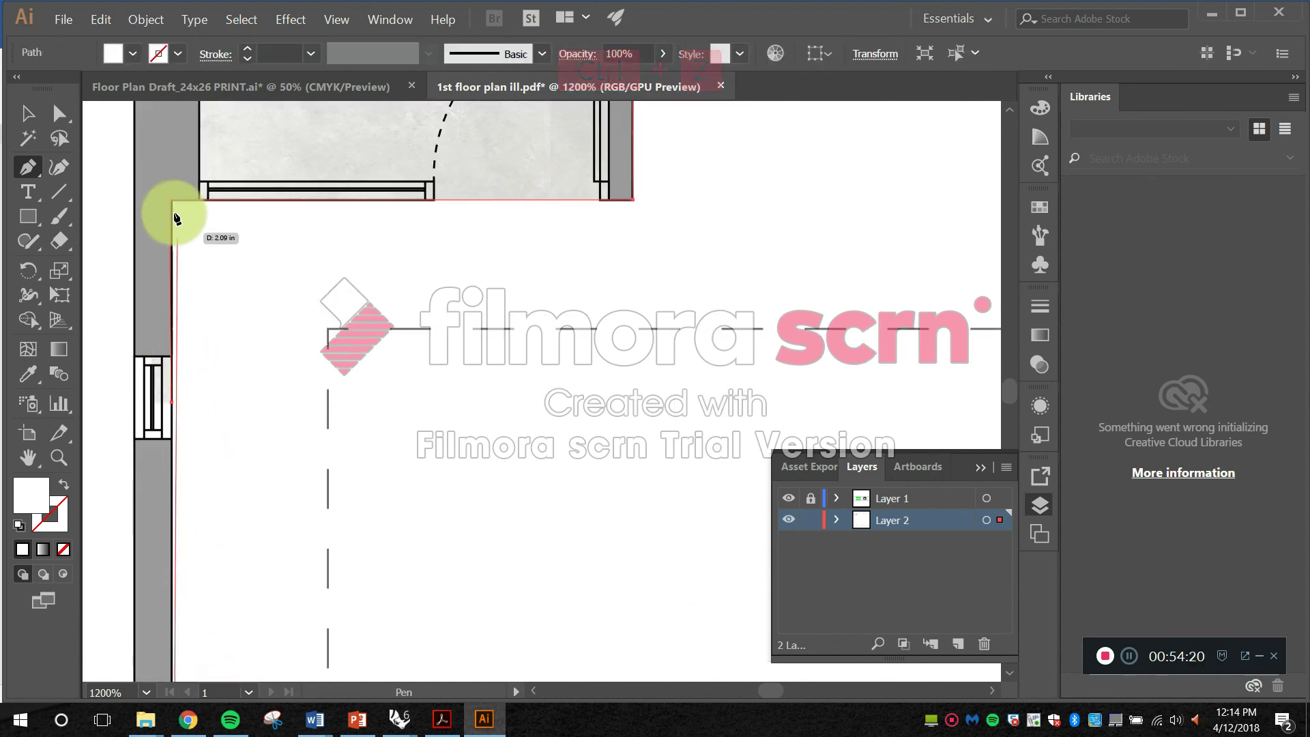
scroll(170, 216, up, 4)
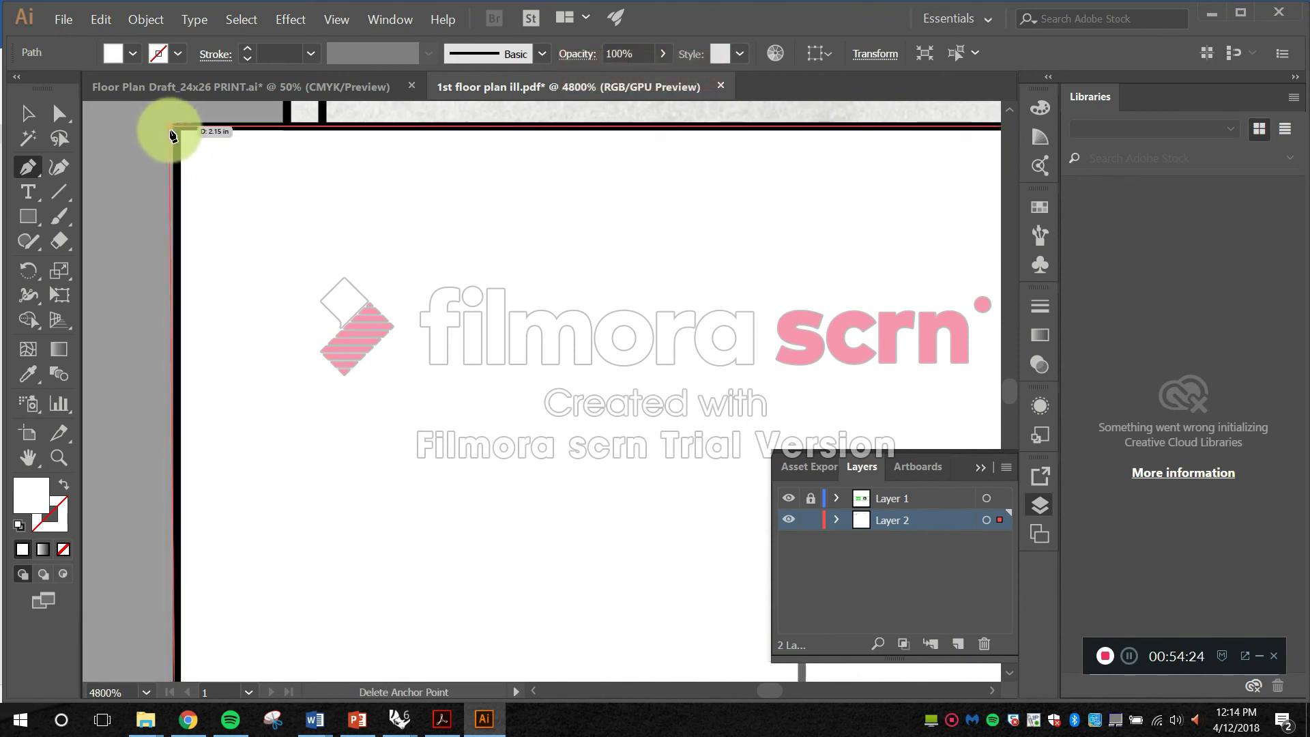
click(170, 134)
scroll(198, 191, down, 3)
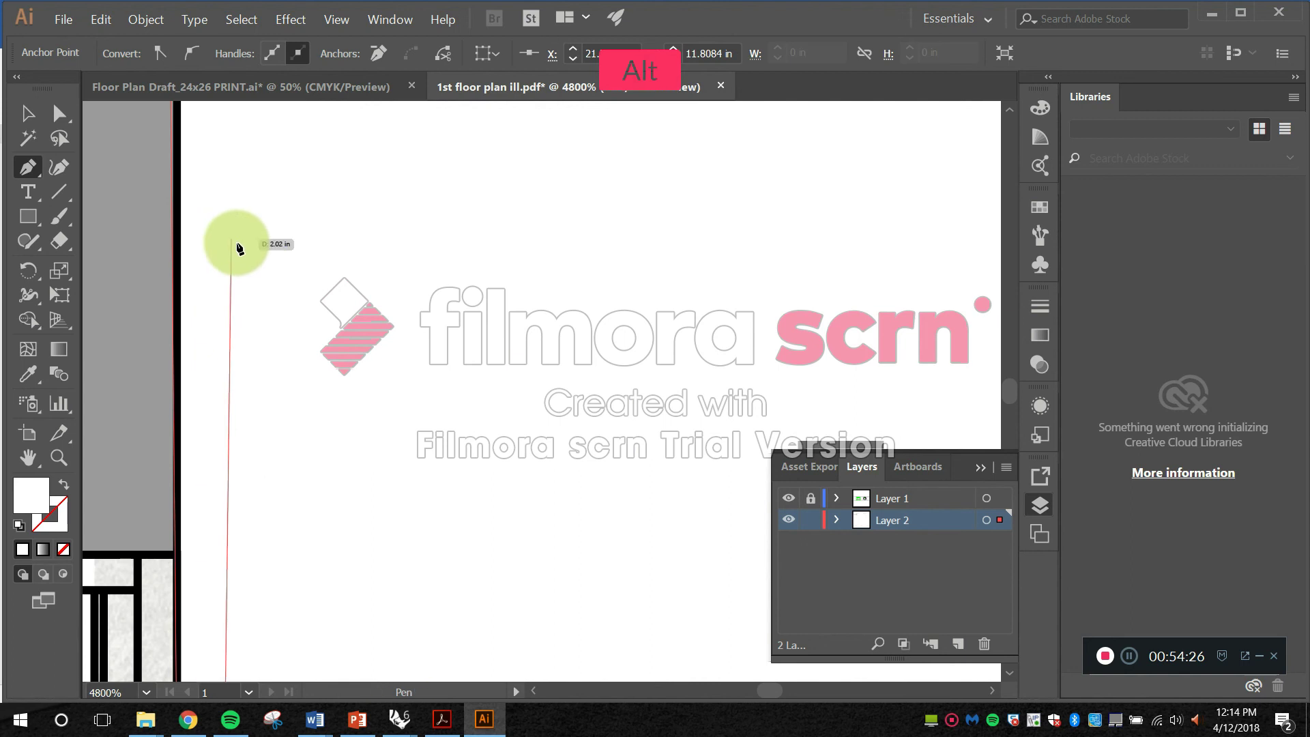
scroll(328, 317, down, 4)
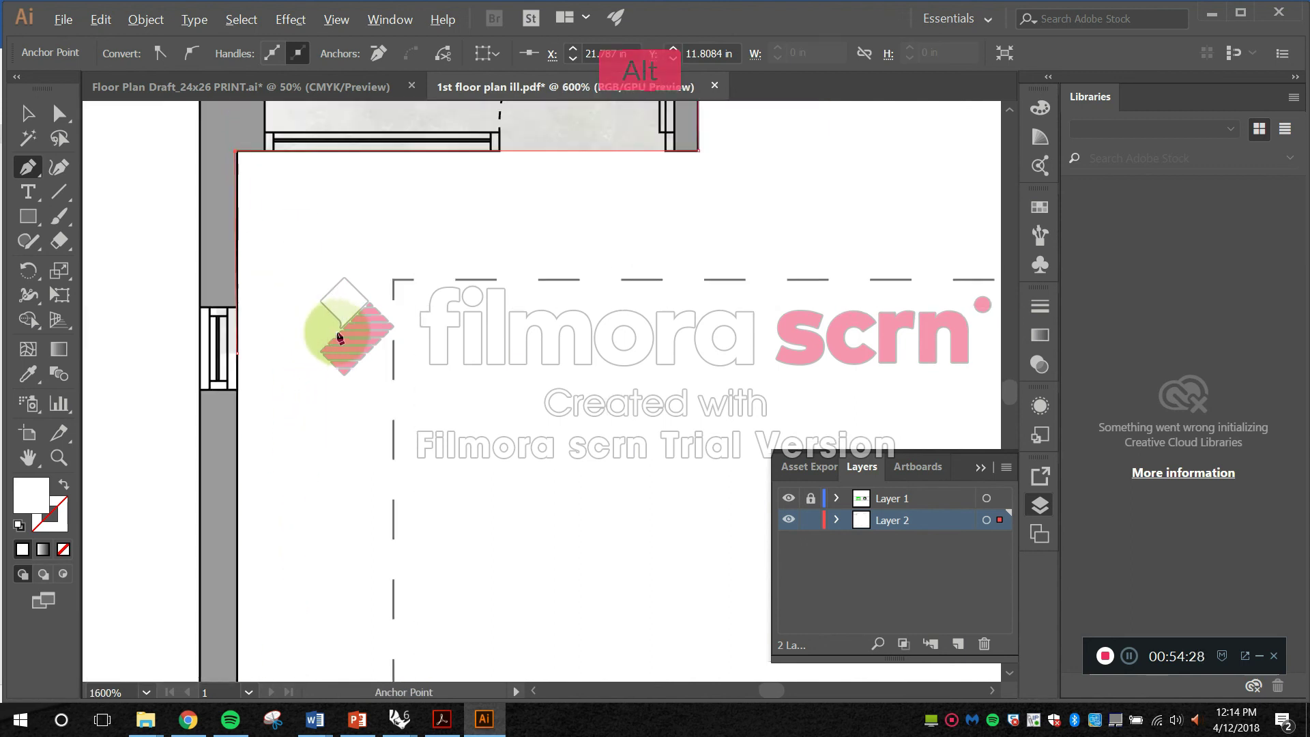
key(BackSpace)
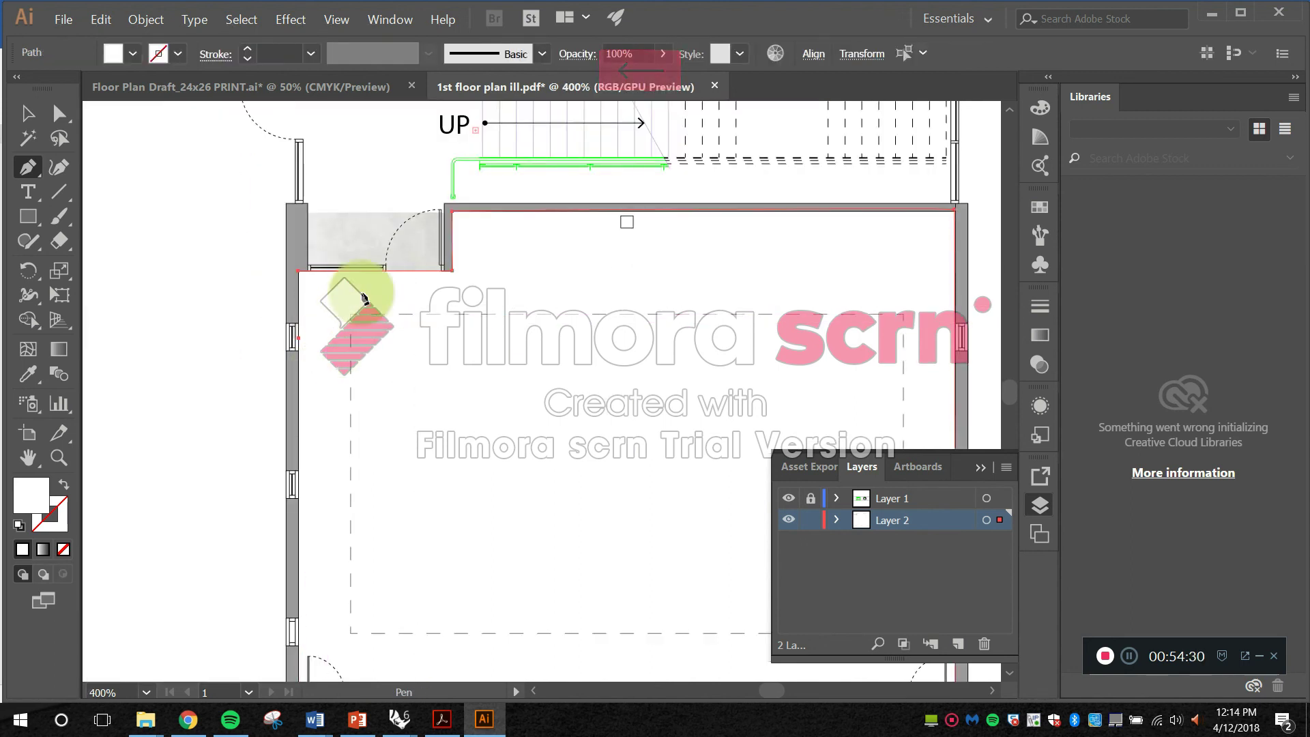
key(BackSpace)
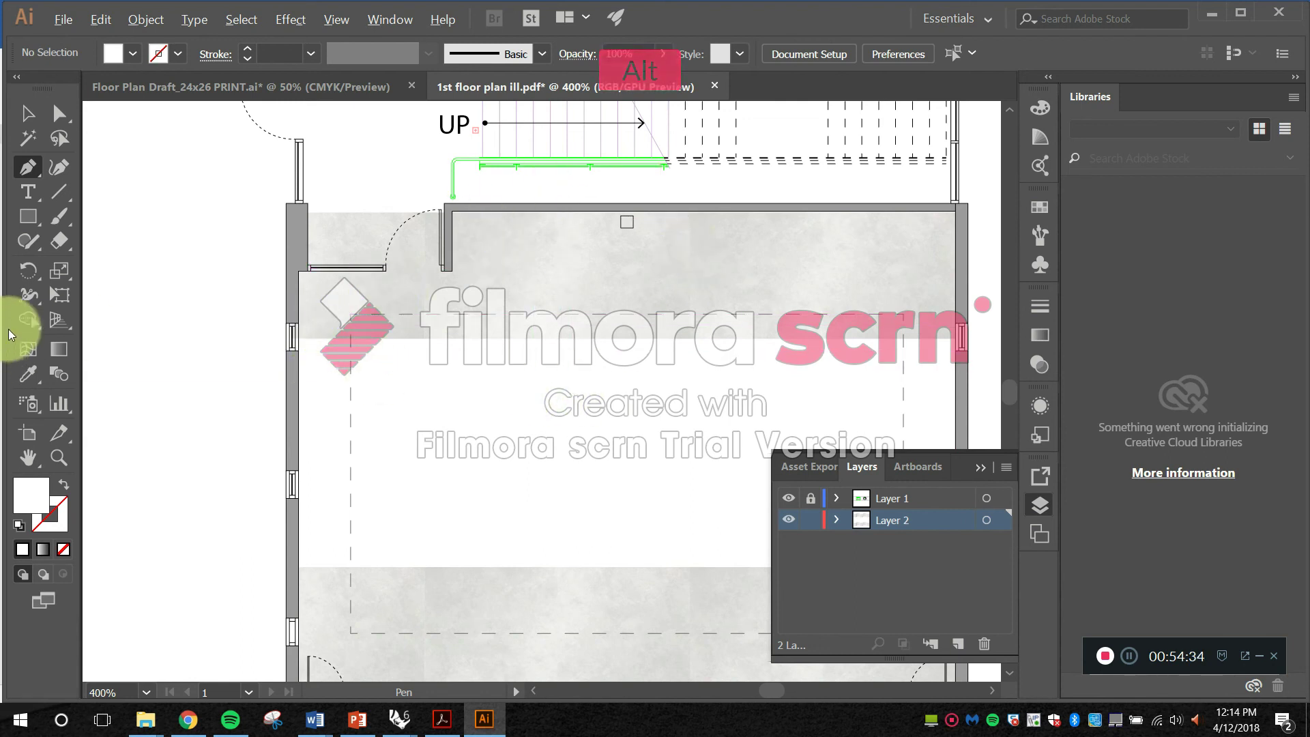
Step: Start a Pen outline of the room from the inner corner below the entry, down the left wall and along the lower wall to its right corner
scroll(375, 356, up, 2)
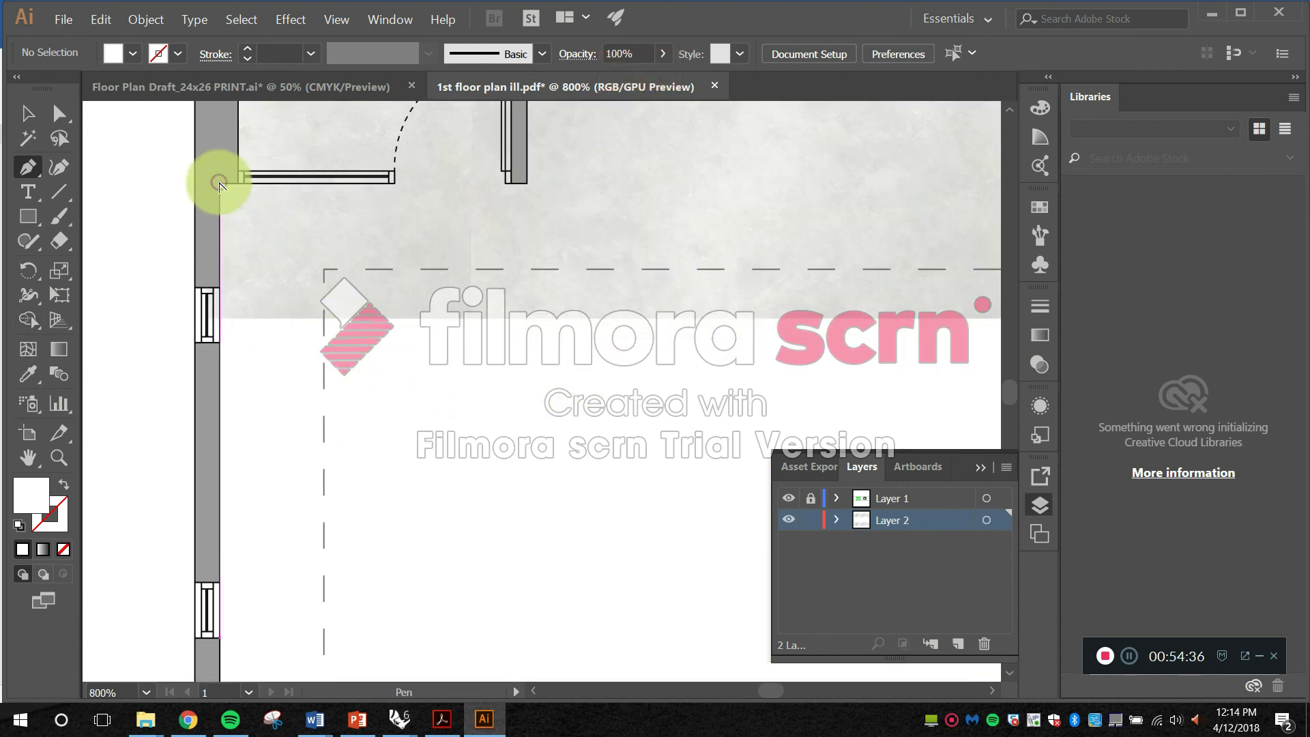
click(219, 183)
scroll(228, 204, down, 2)
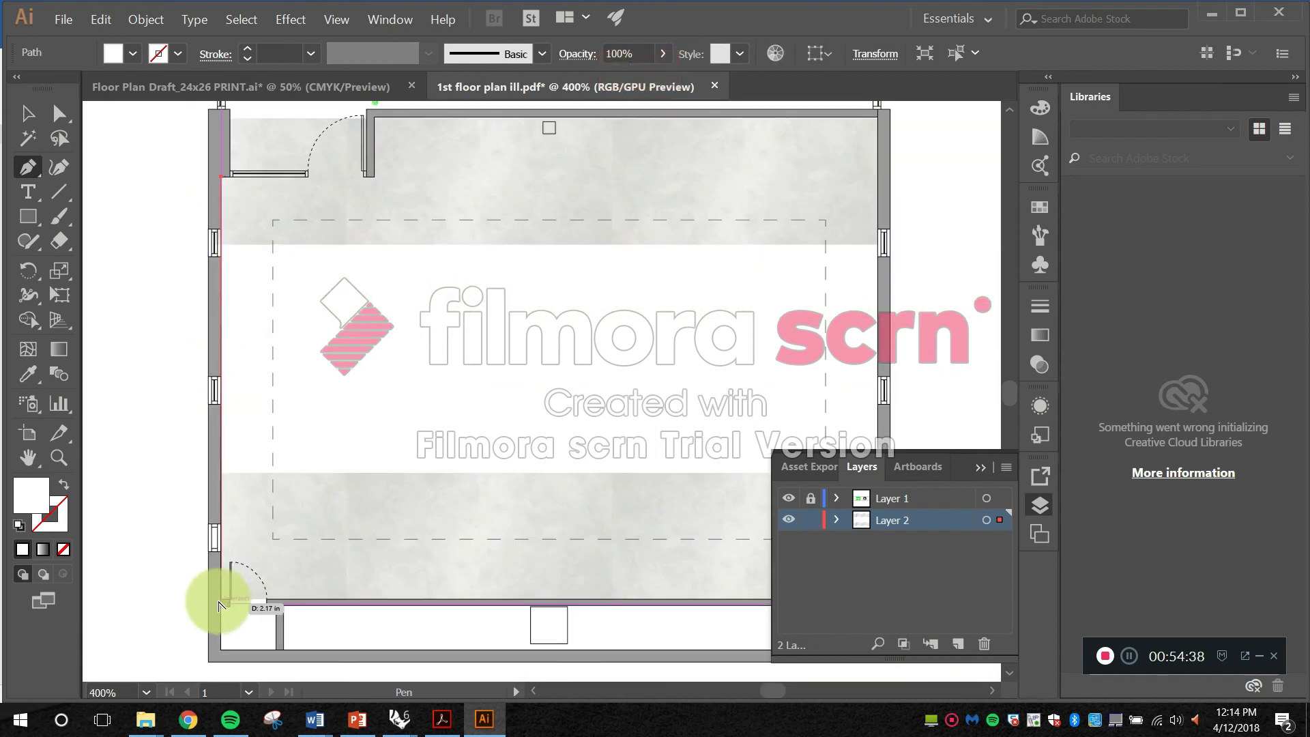
click(220, 600)
drag(336, 576, 88, 526)
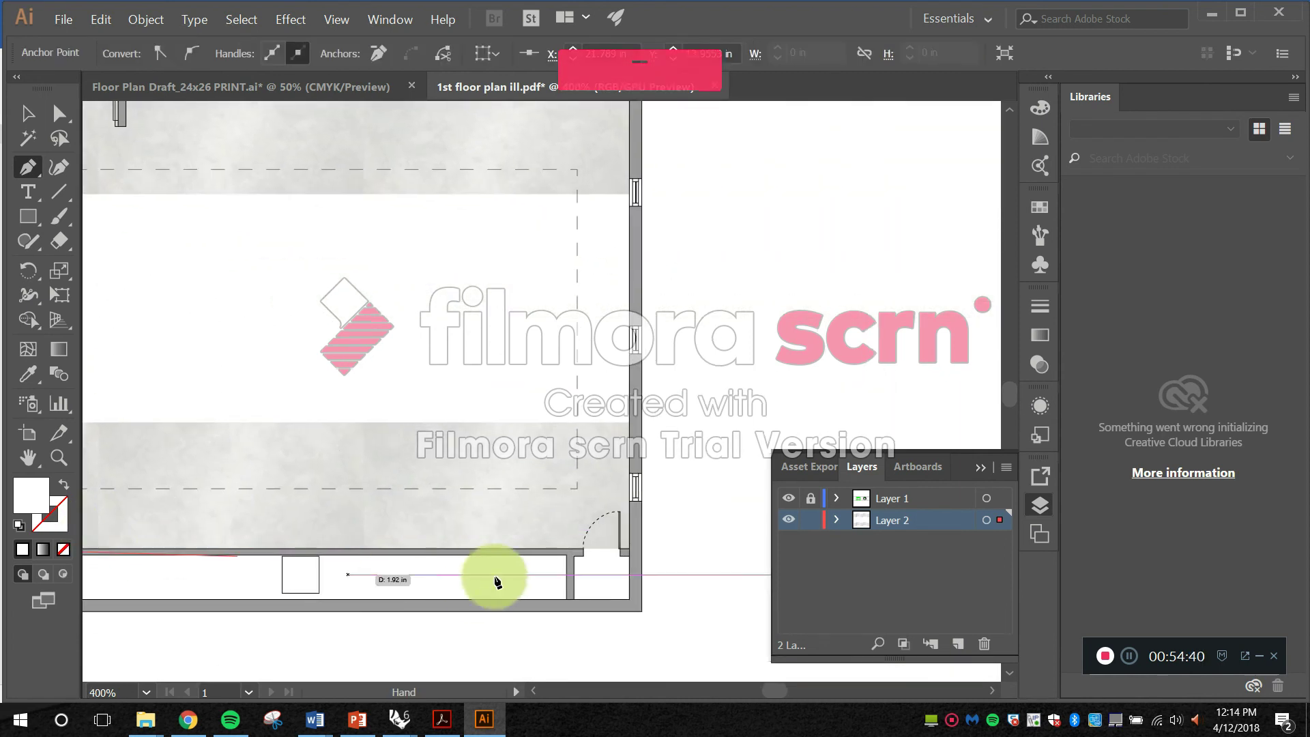
click(629, 553)
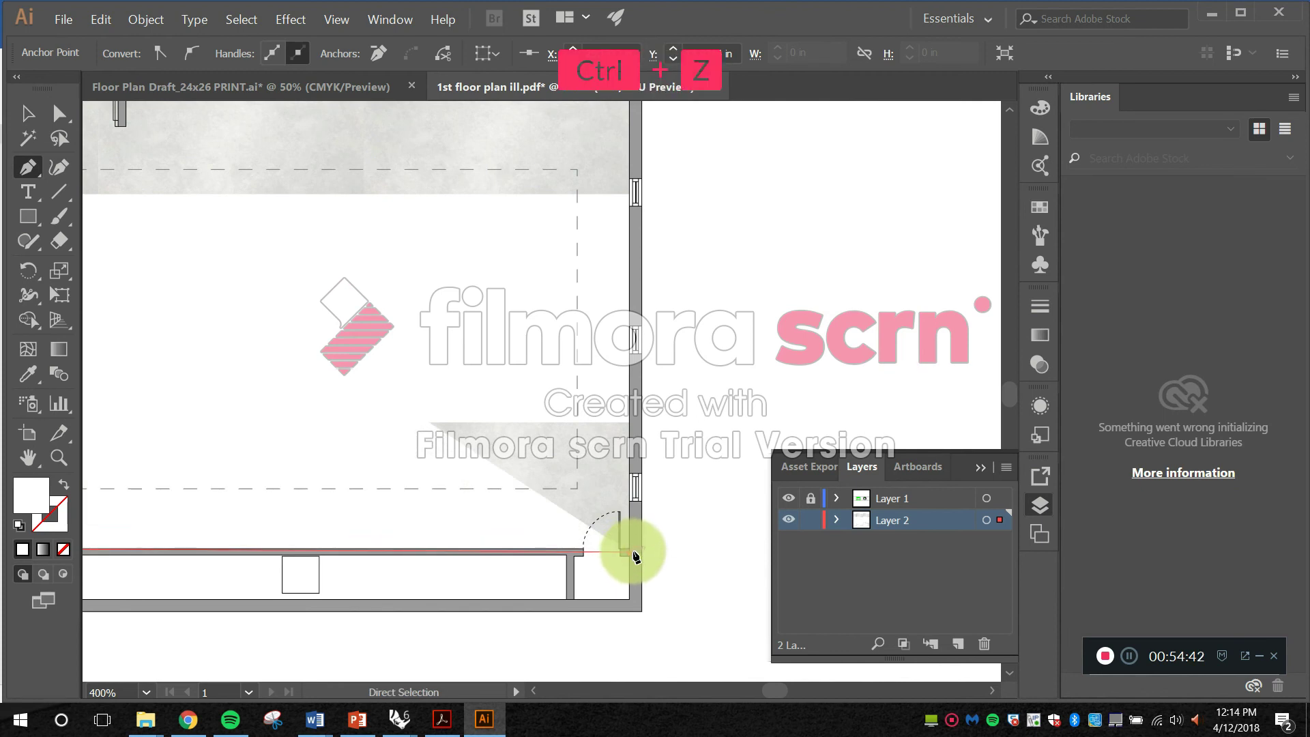
key(ctrl+z)
click(629, 553)
Step: Continue the outline up the right wall, along the upper wall and around the entry wall, and close it at the starting corner
scroll(614, 321, up, 5)
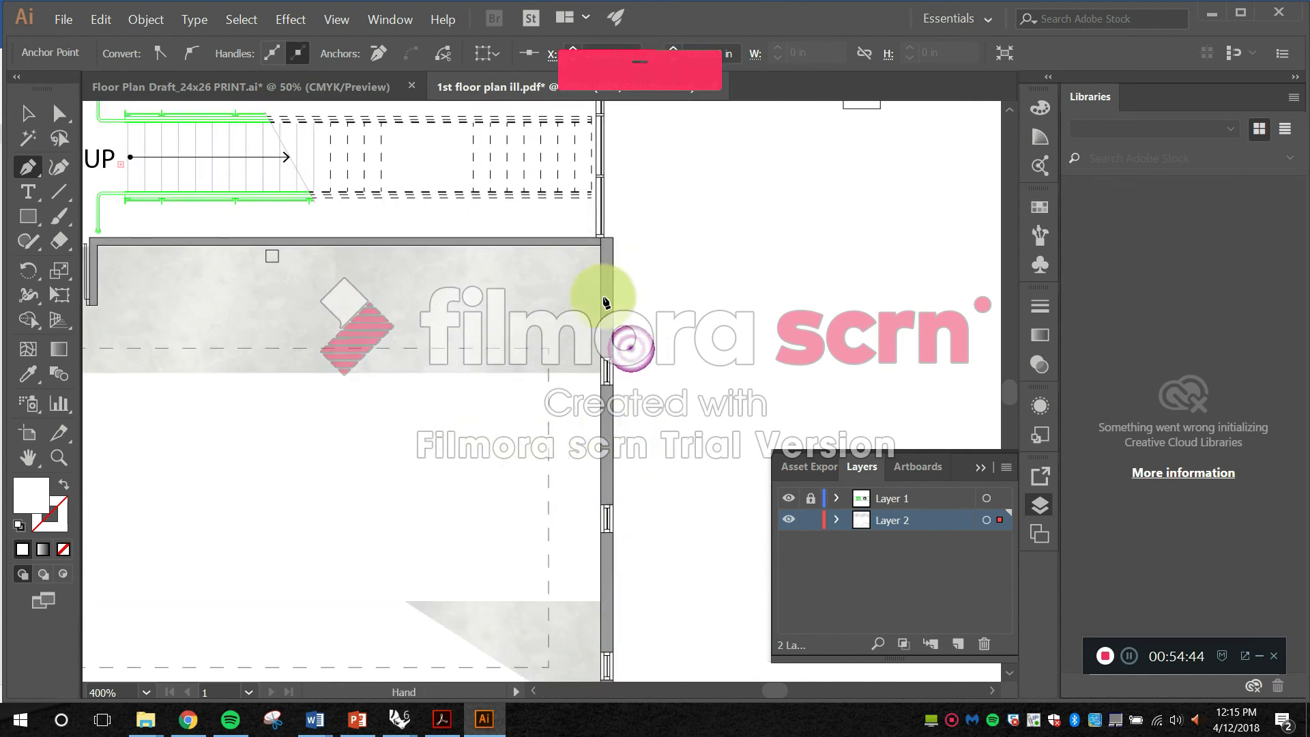
click(600, 247)
key(space)
drag(439, 258, 685, 293)
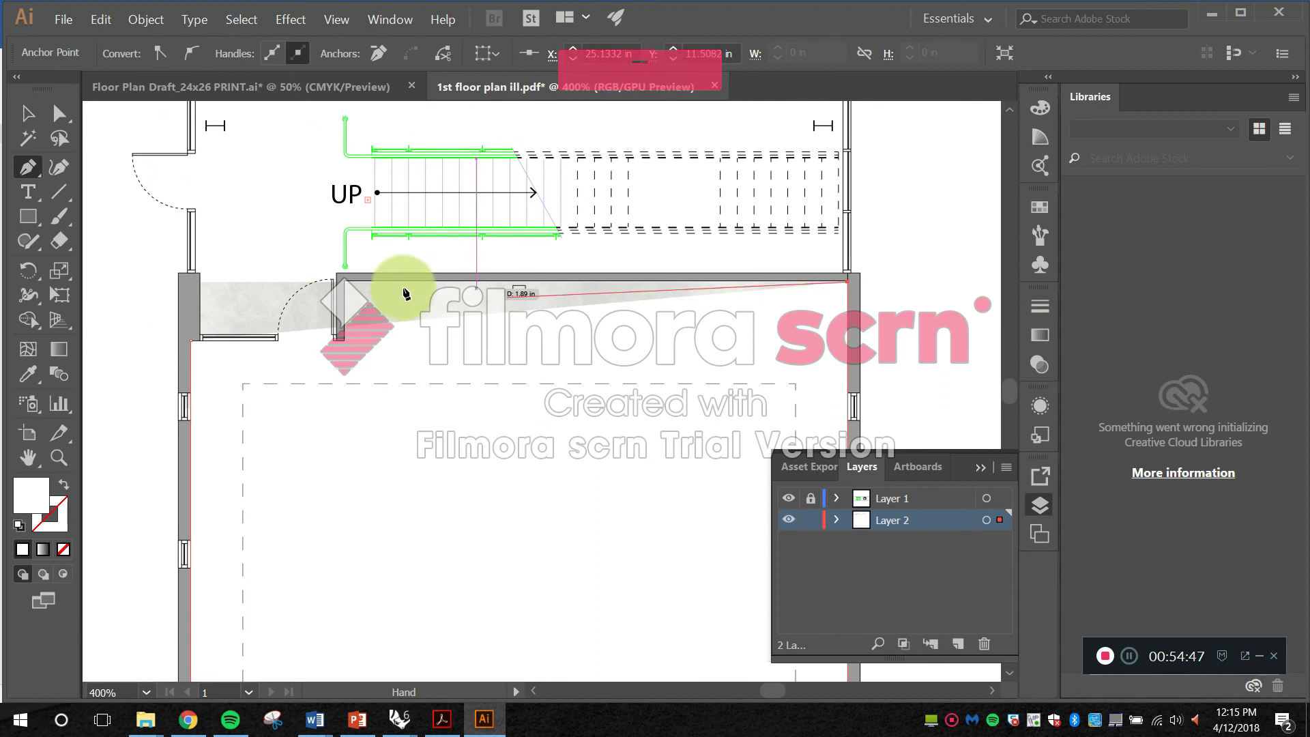
click(345, 281)
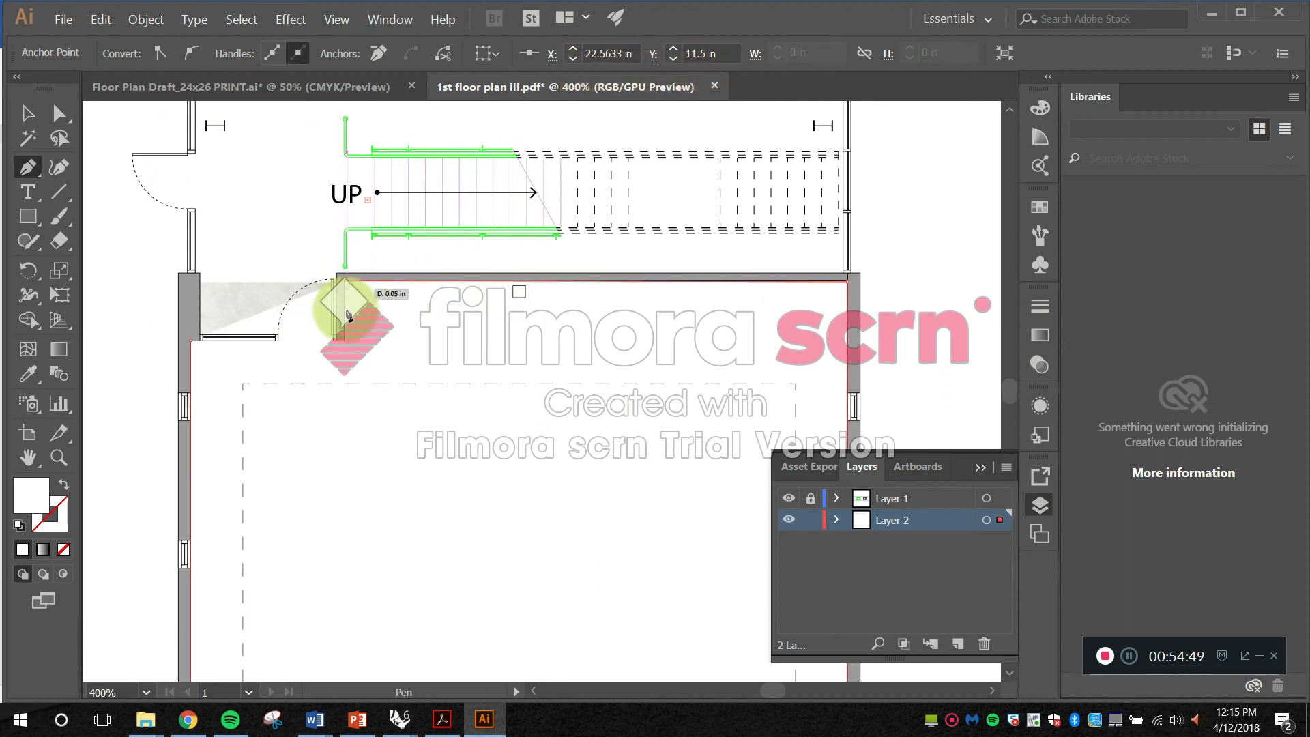
click(345, 348)
scroll(187, 349, up, 3)
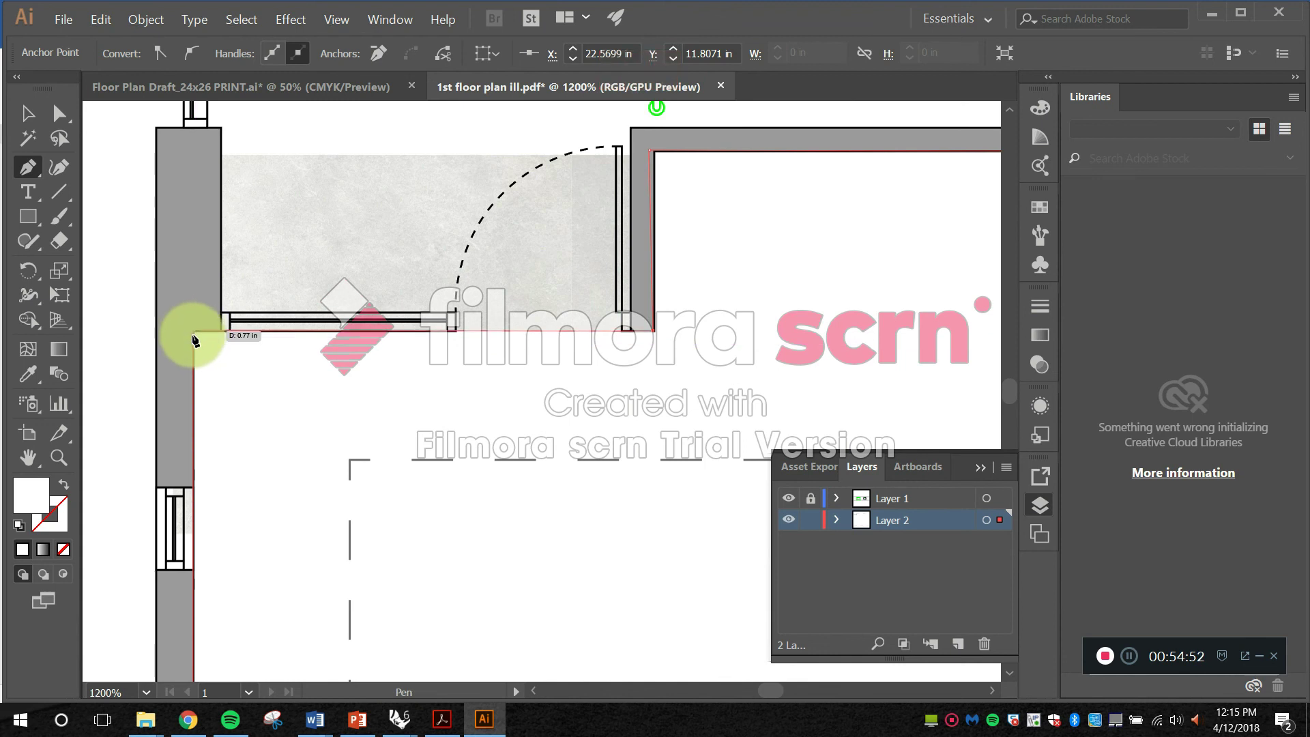
click(197, 333)
scroll(410, 312, down, 4)
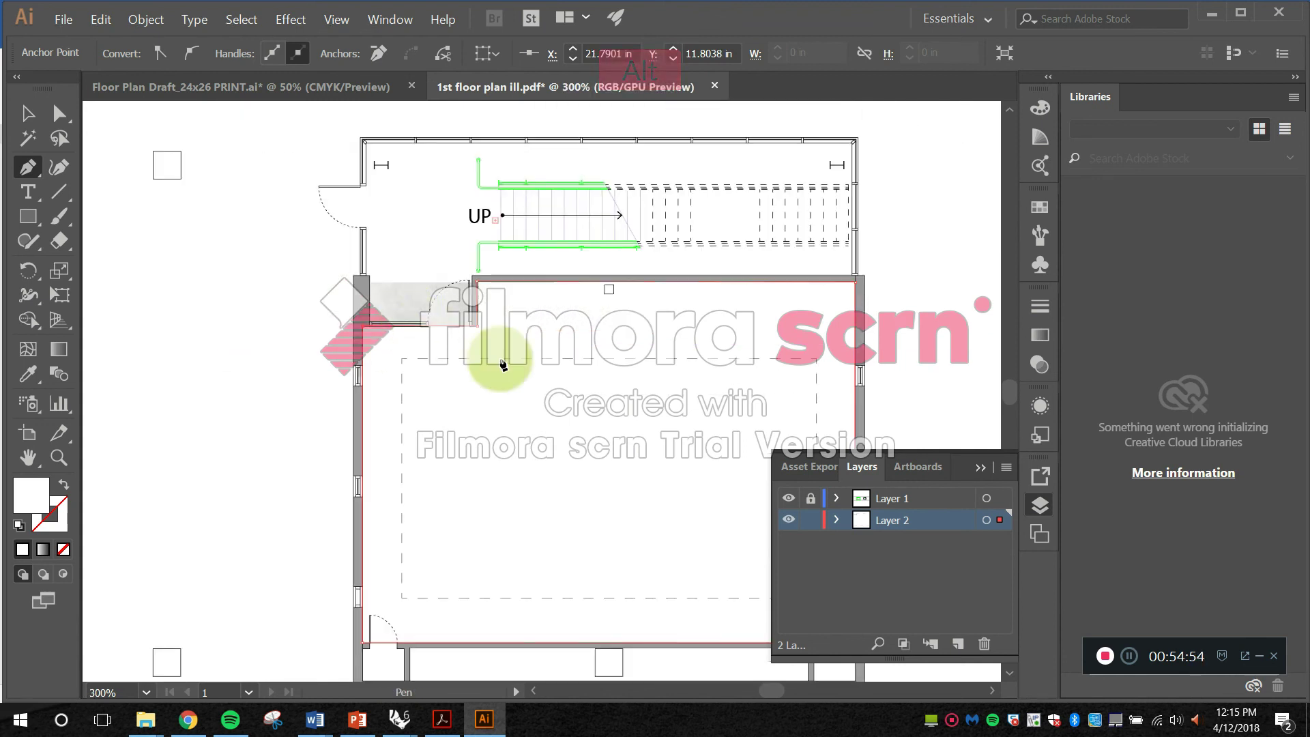
Step: Select the room outline with the grouped concrete tiles beside the entry and make a clipping mask from them
key(v)
click(915, 269)
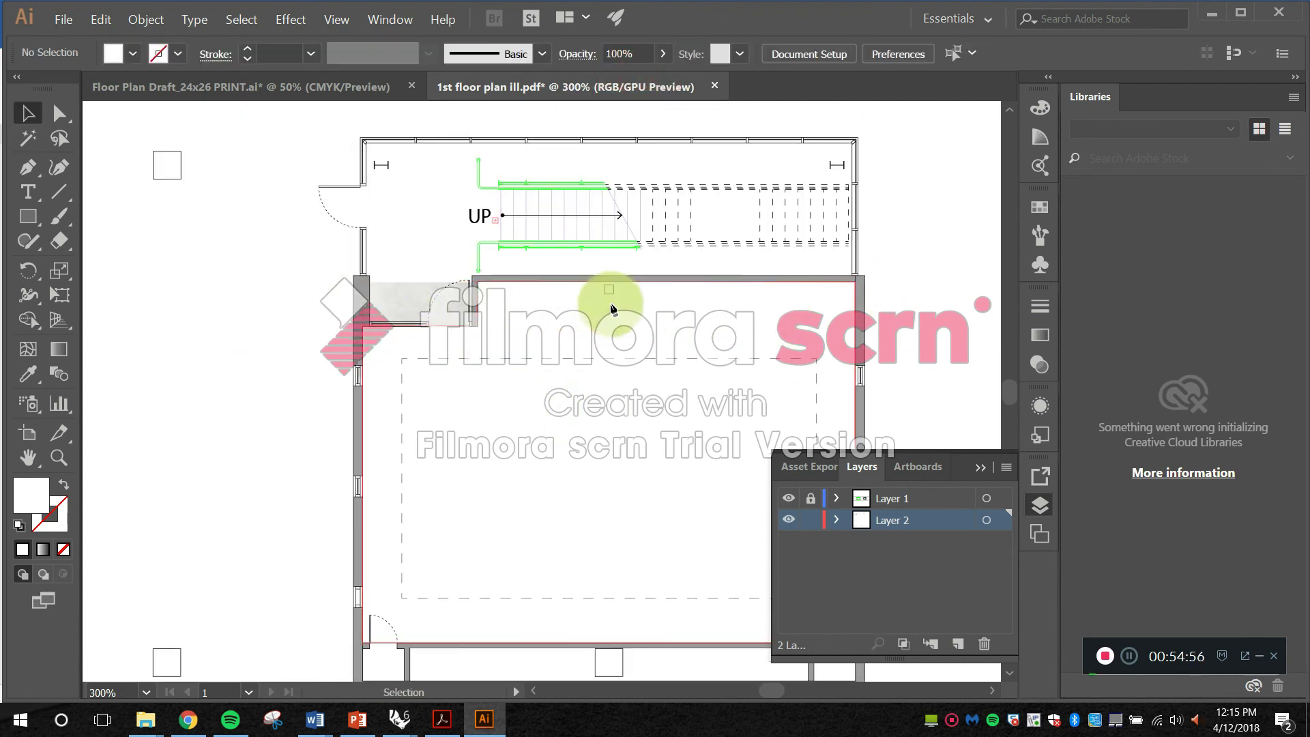
click(445, 332)
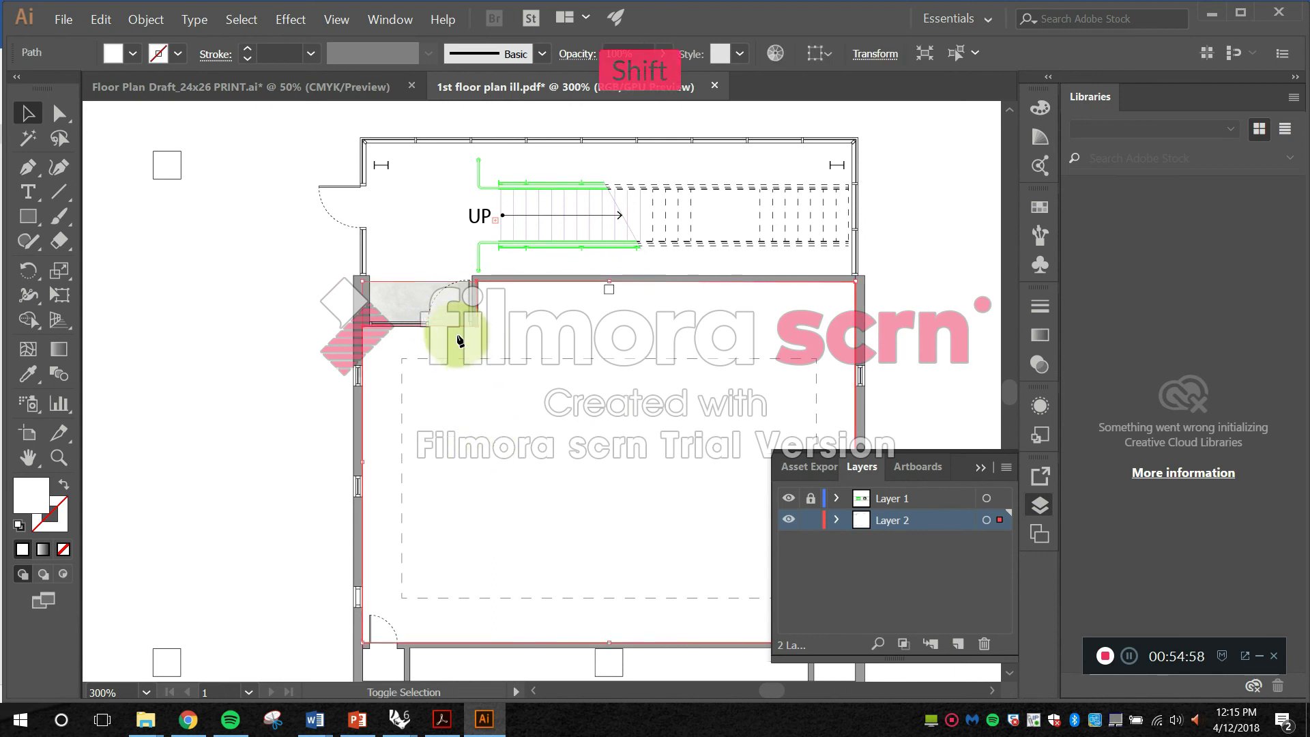
shift+click(393, 314)
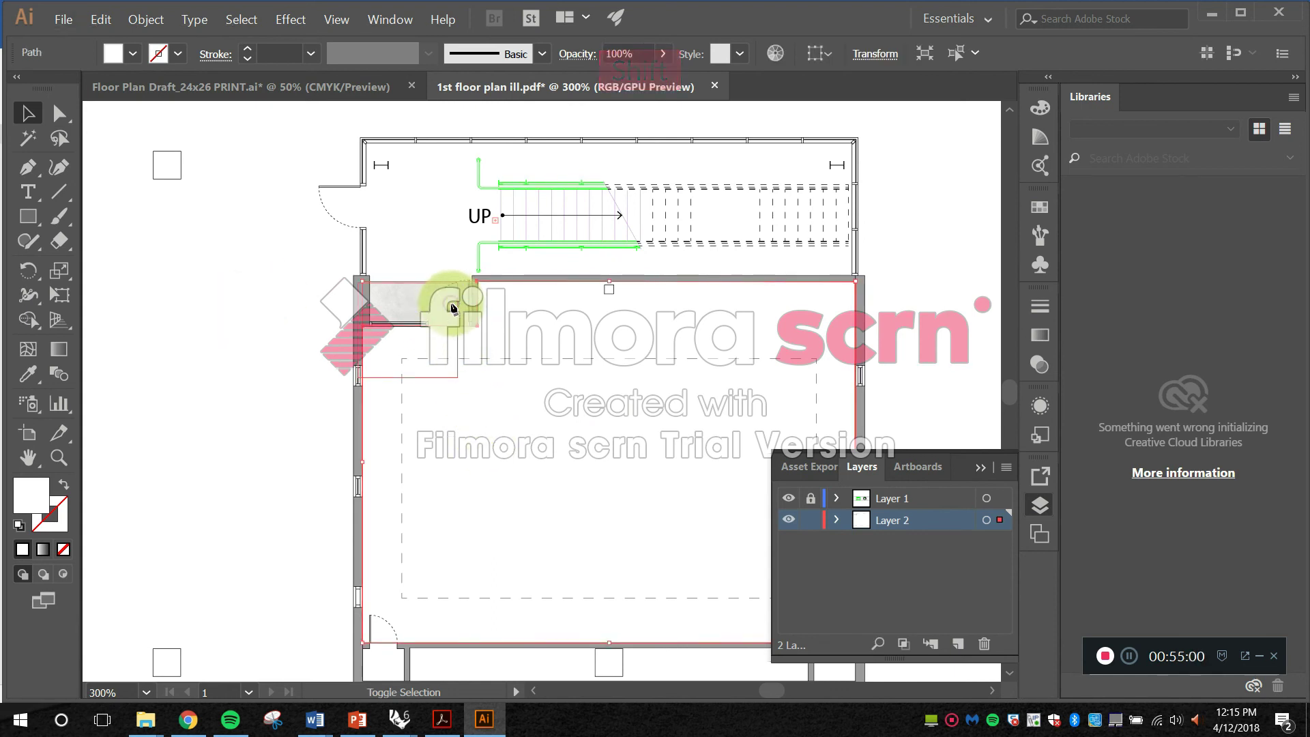
shift+click(454, 307)
click(480, 509)
key(ctrl)
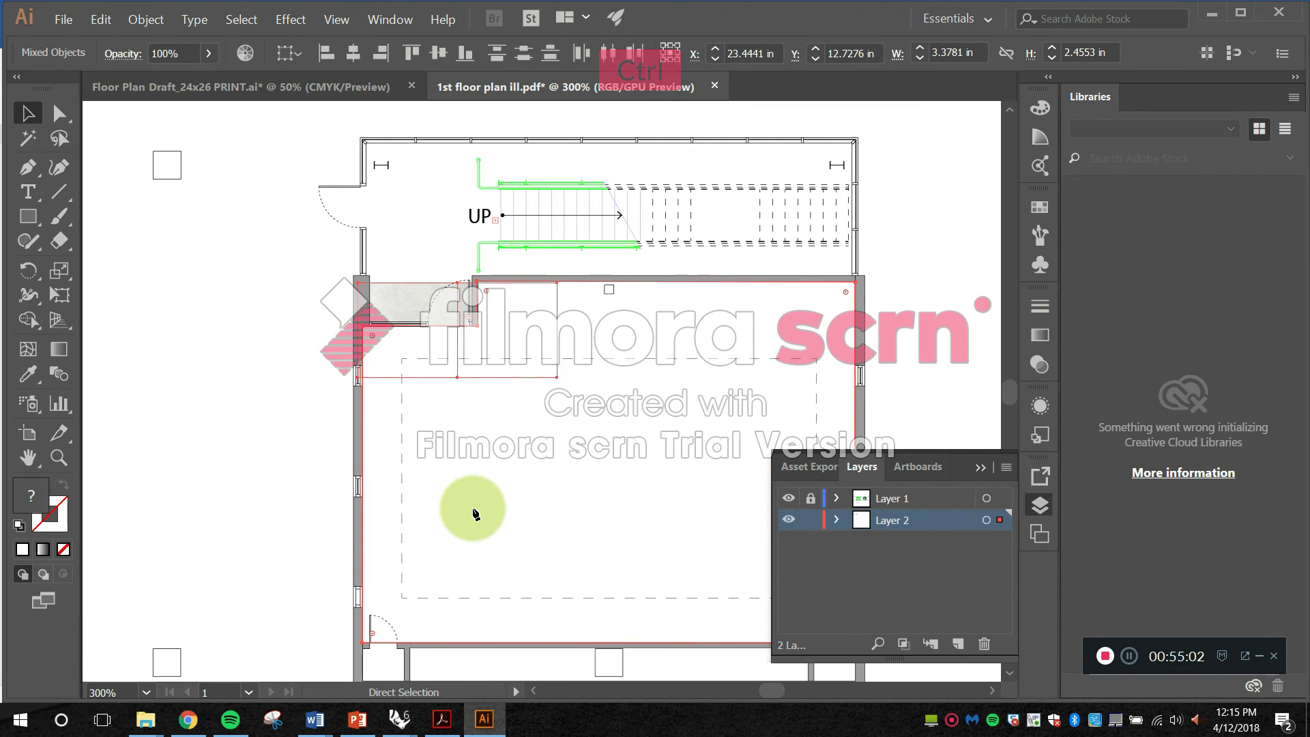
key(ctrl+7)
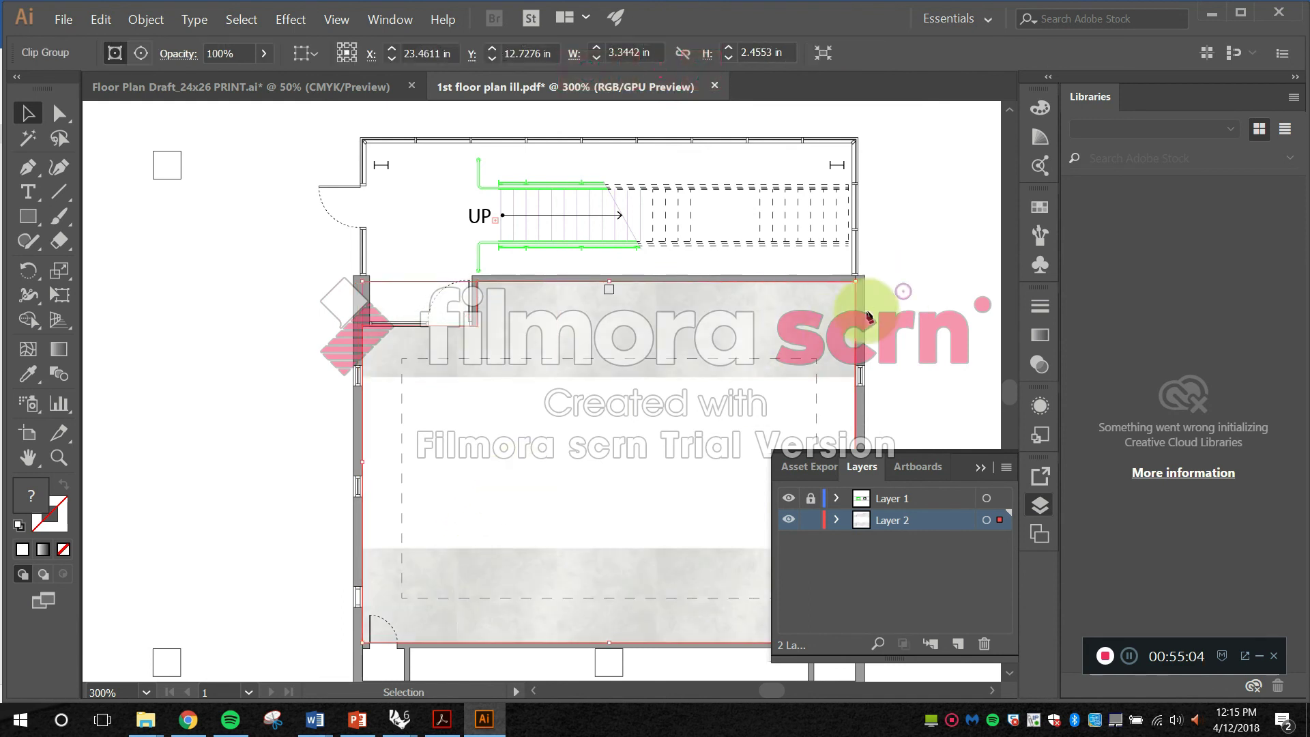
click(905, 292)
key(alt)
scroll(493, 293, up, 2)
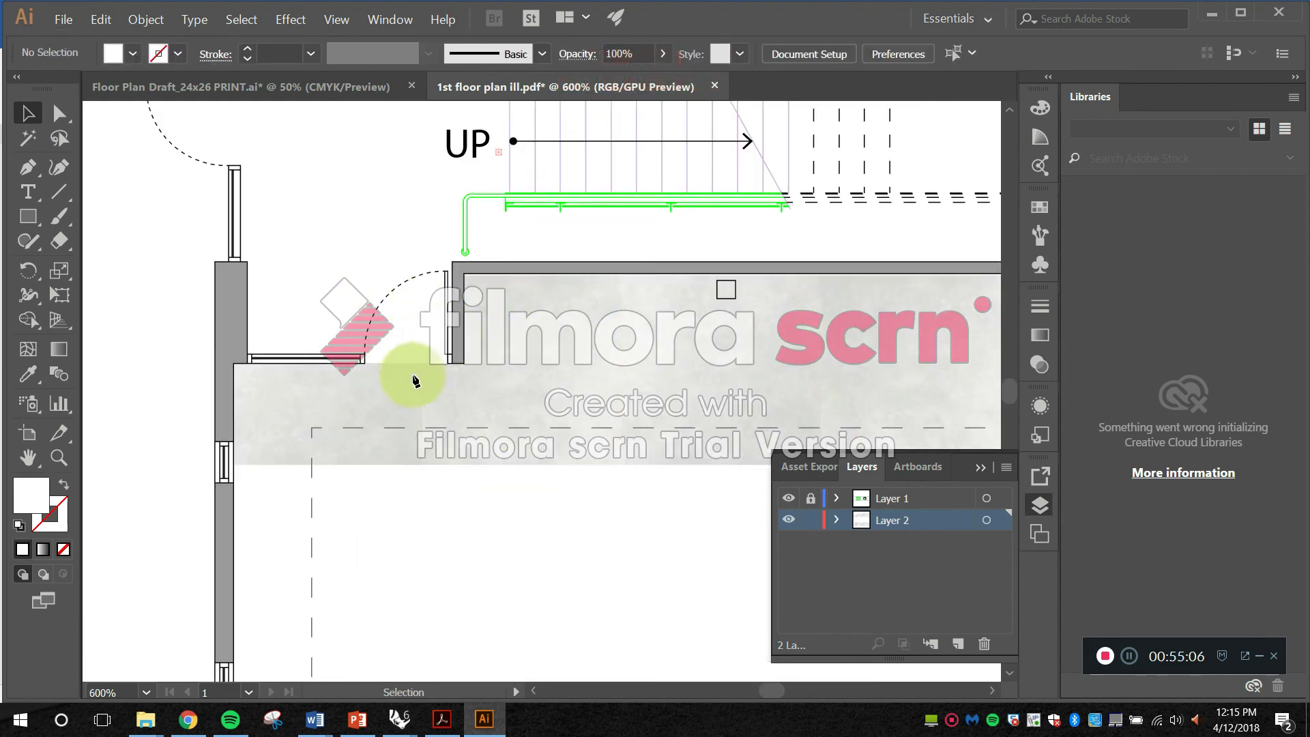
Step: Release the clipping mask on the concrete floor and move the room outline off the plan into the blank space beside it
scroll(457, 320, down, 3)
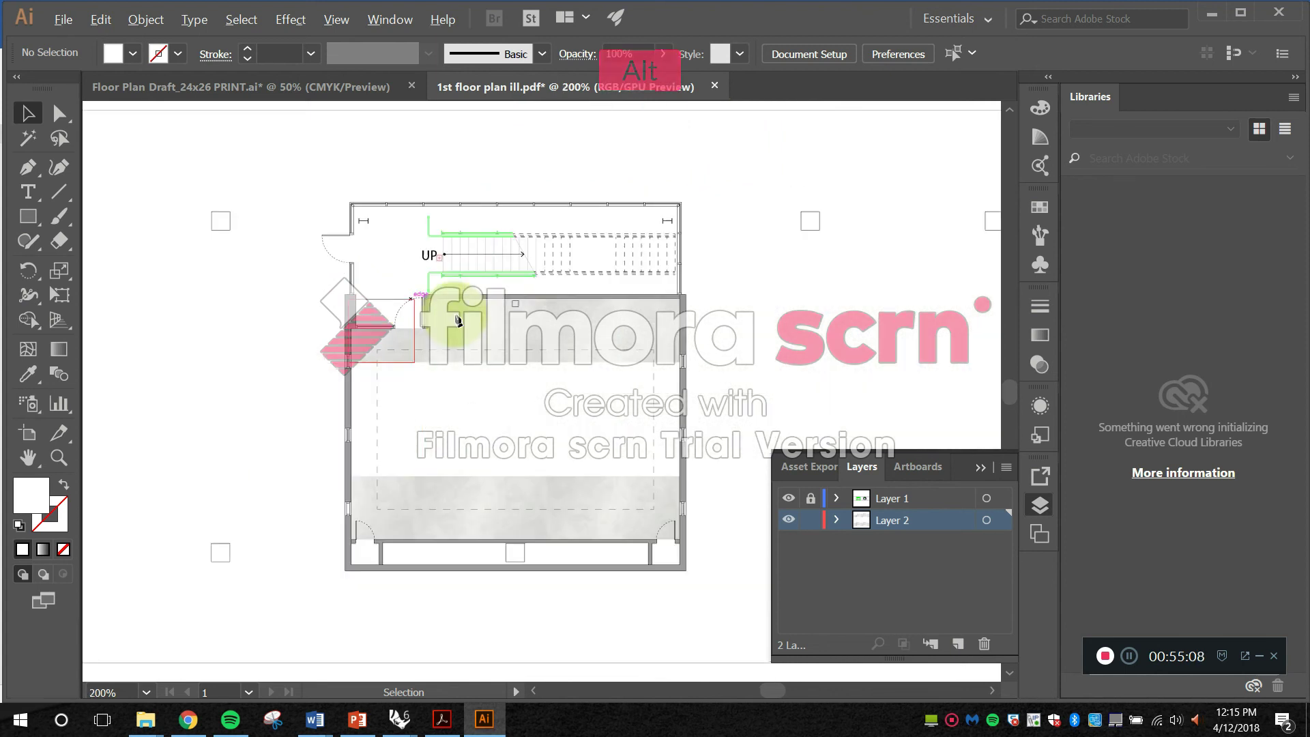
right_click(414, 329)
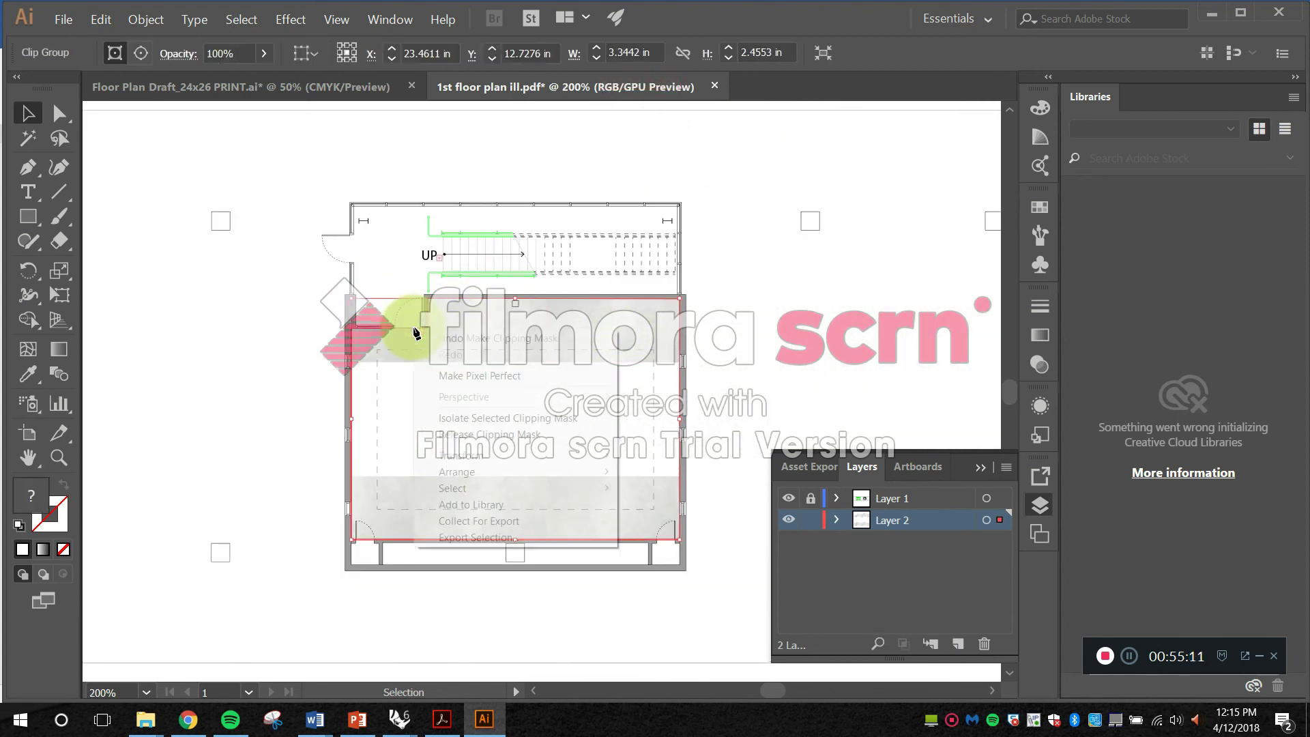
click(476, 436)
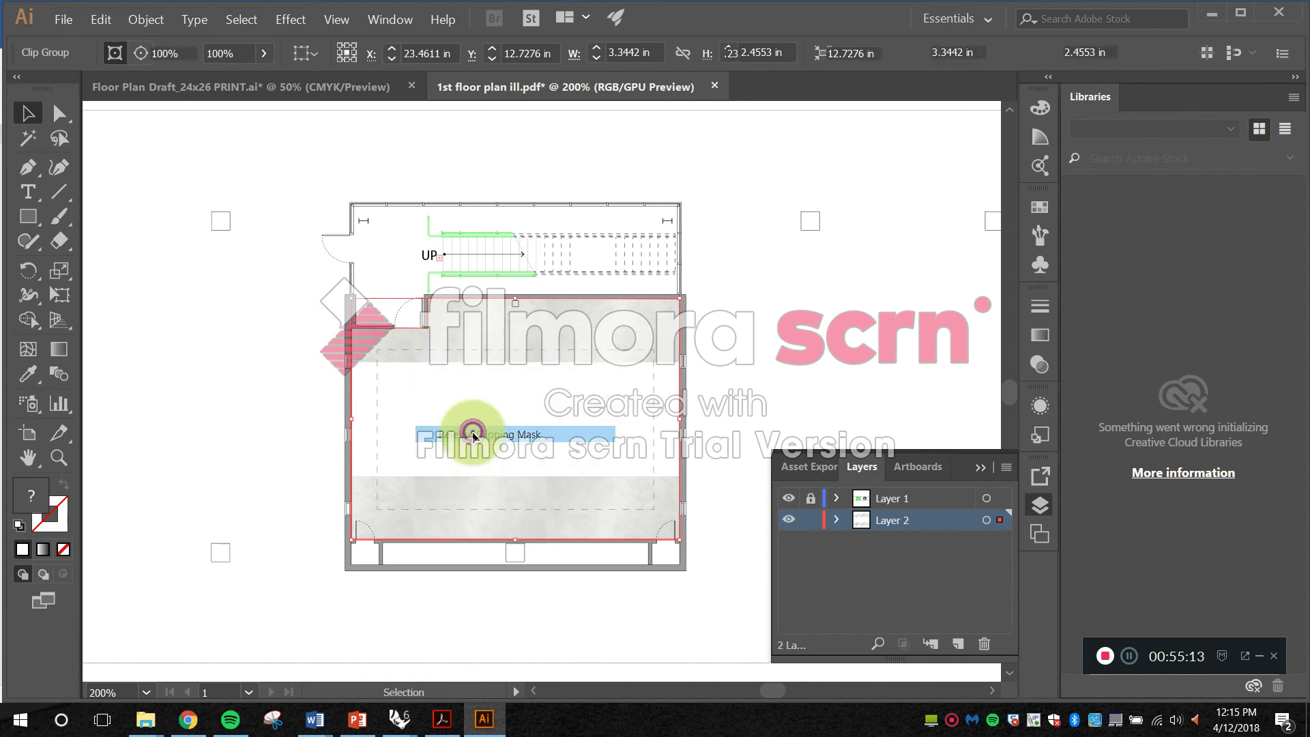
click(787, 319)
click(668, 298)
drag(565, 296, 783, 307)
click(772, 308)
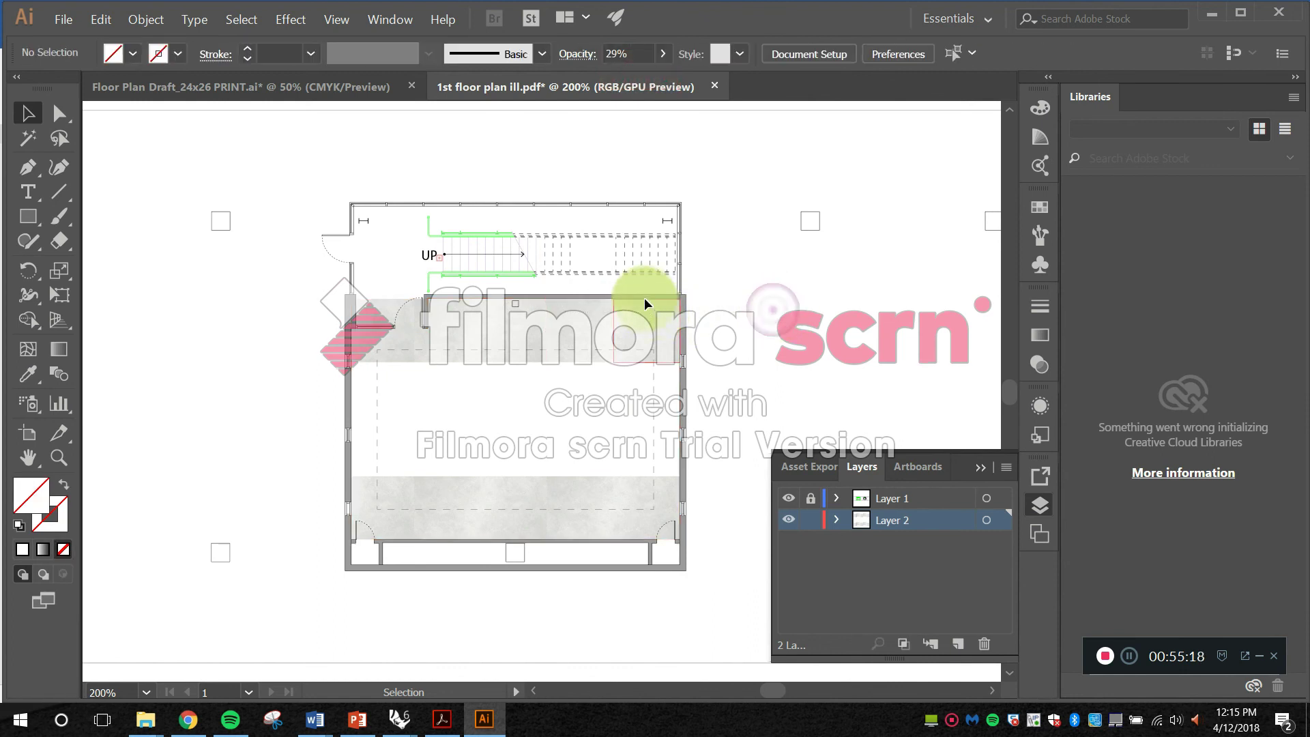
Step: Ungroup the concrete tiles beside the entry
drag(629, 296, 593, 326)
click(582, 329)
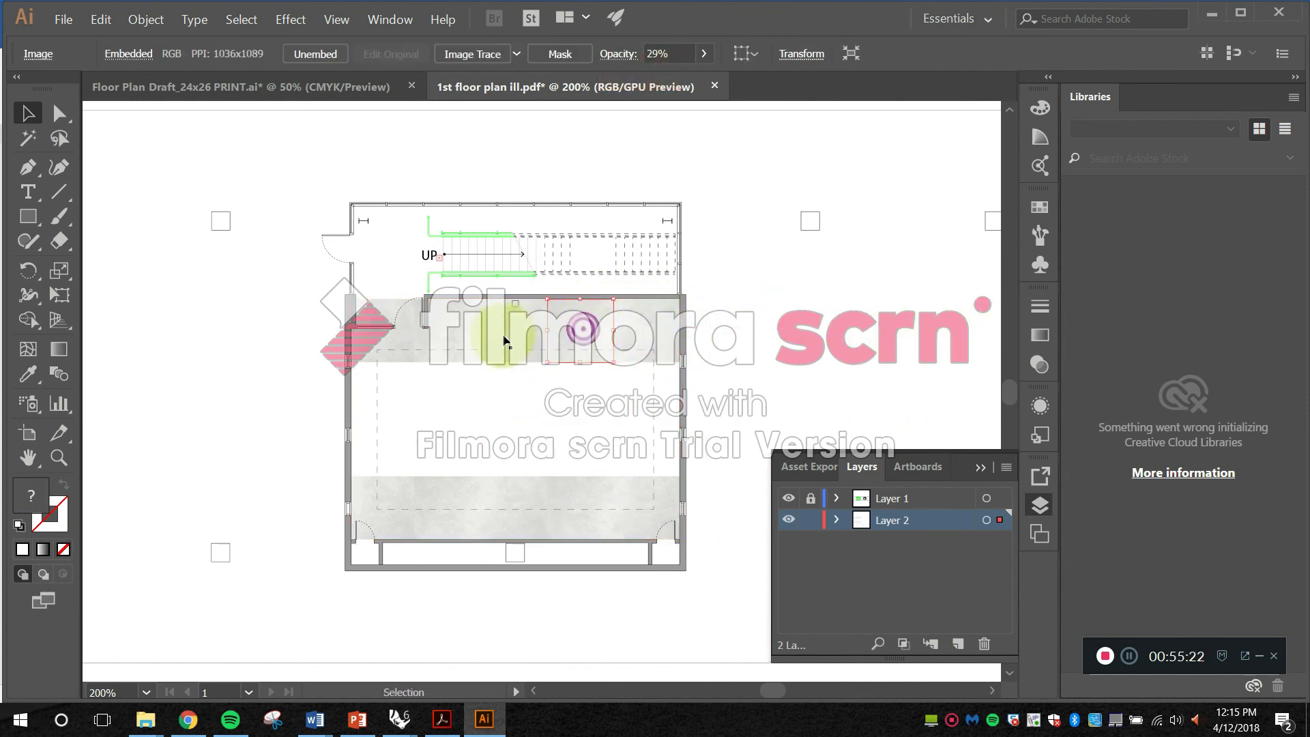
right_click(457, 333)
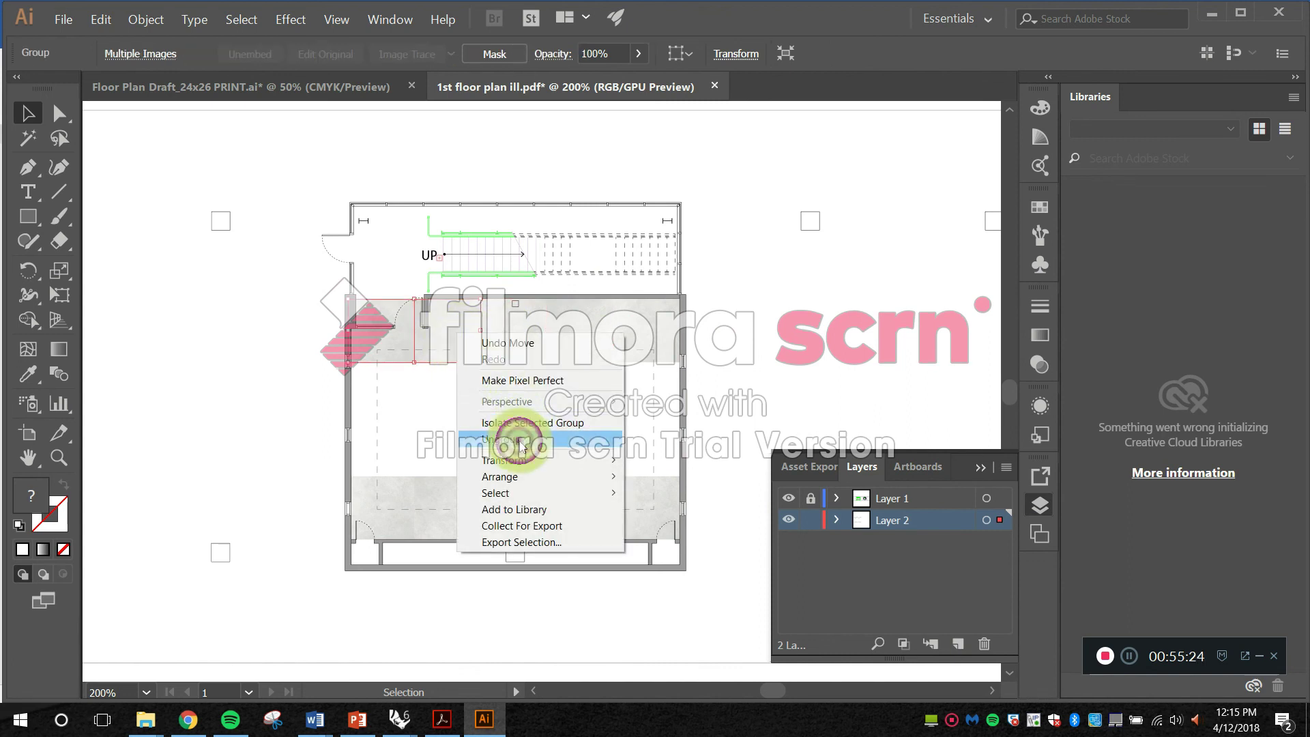
click(522, 444)
Step: Select the concrete tiles of the room's upper row and copy them straight down as a second row
click(649, 327)
shift+click(527, 332)
shift+click(436, 342)
drag(600, 330, 617, 390)
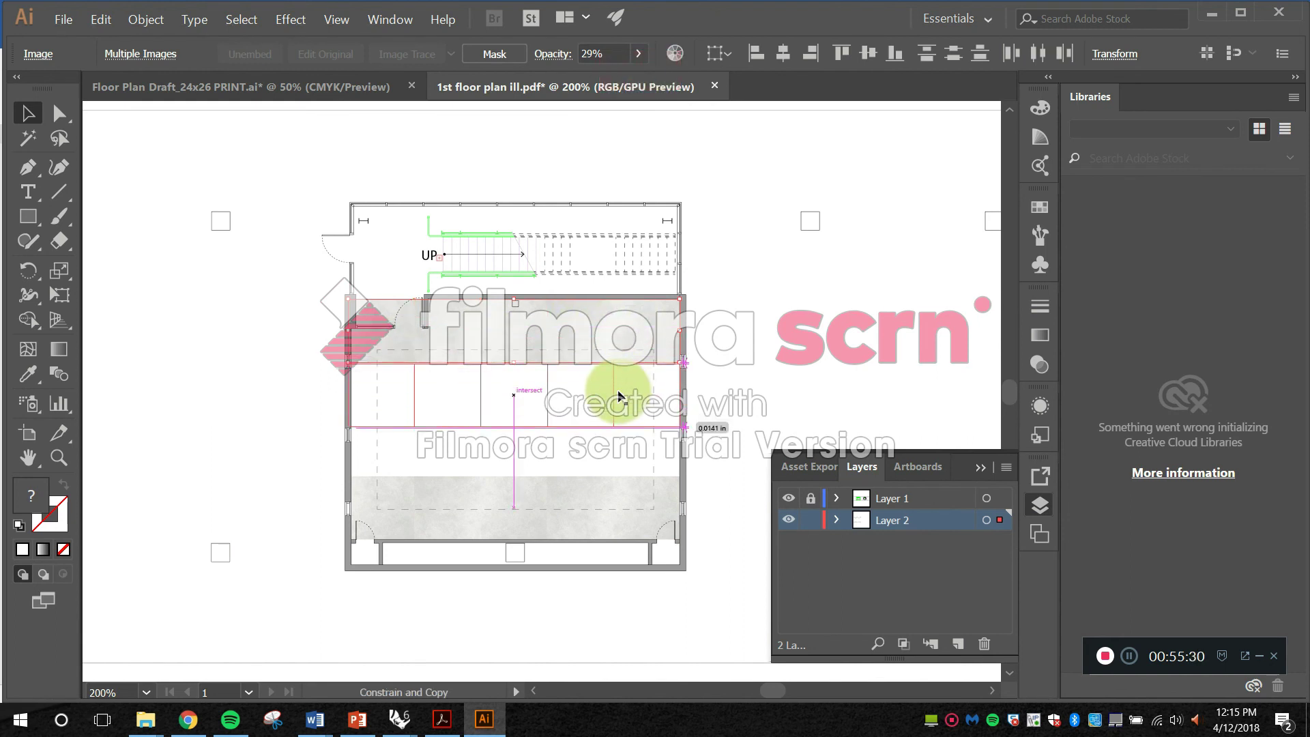
scroll(632, 374, up, 4)
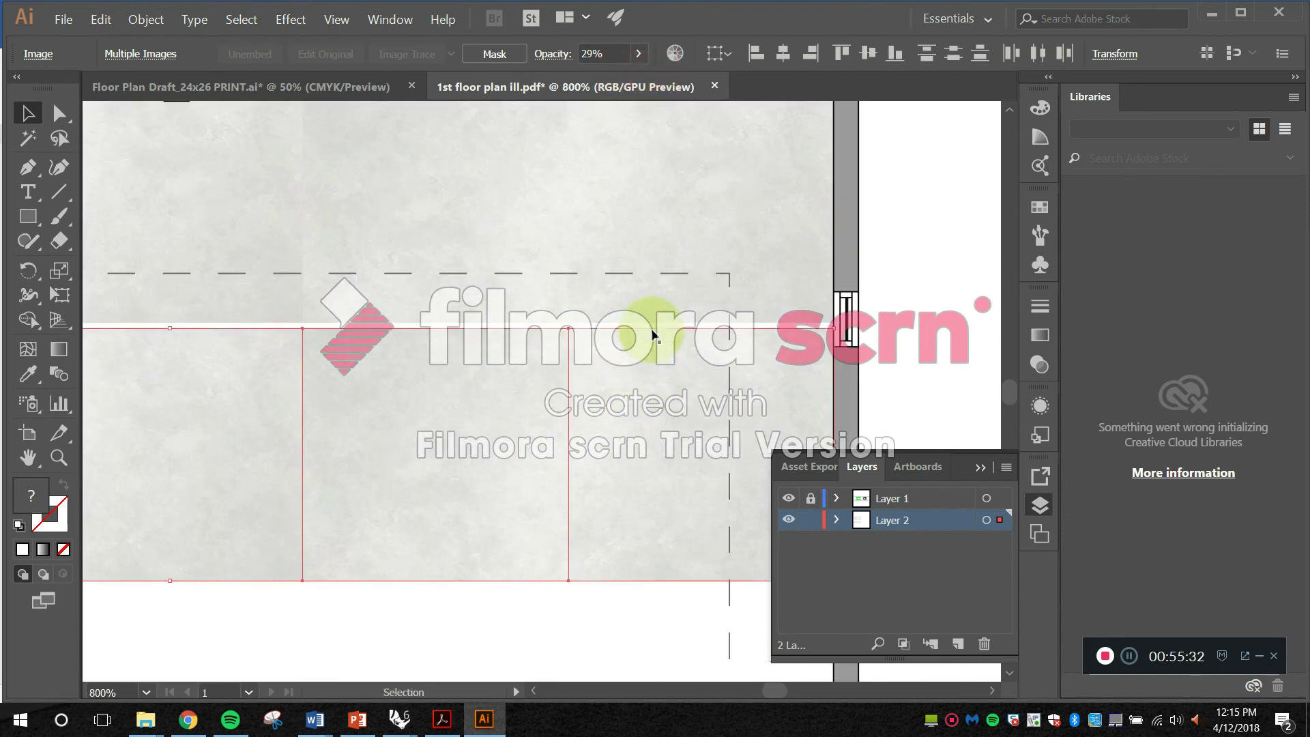
scroll(652, 329, down, 3)
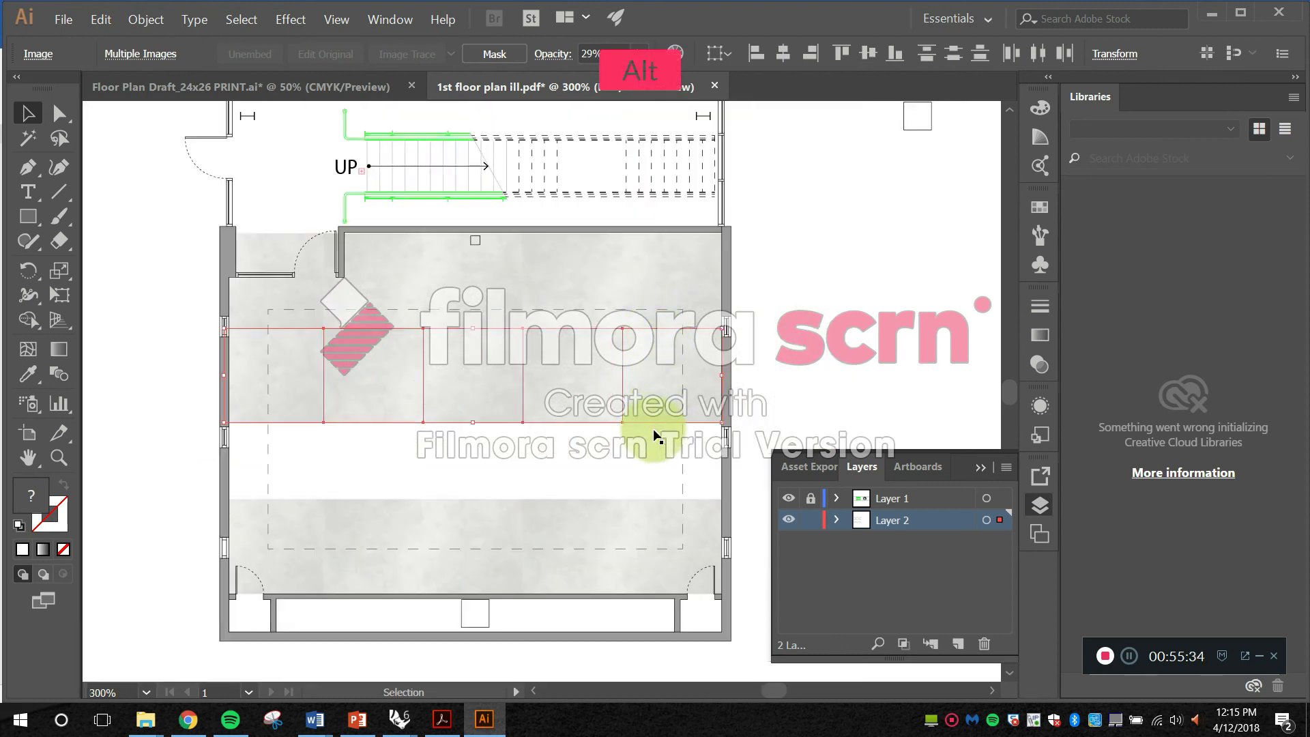
Step: Copy the tile row down once more for a third row and shift the bottom row of tiles down to meet it
drag(668, 336, 653, 421)
drag(643, 475, 641, 382)
click(652, 462)
shift+click(594, 473)
shift+click(509, 474)
shift+click(287, 475)
scroll(383, 428, up, 1)
drag(391, 403, 392, 419)
scroll(396, 379, down, 2)
Step: Move the room outline back over the tiled floor, aligned with the inner wall faces
click(688, 406)
drag(523, 402, 511, 446)
drag(680, 274, 658, 224)
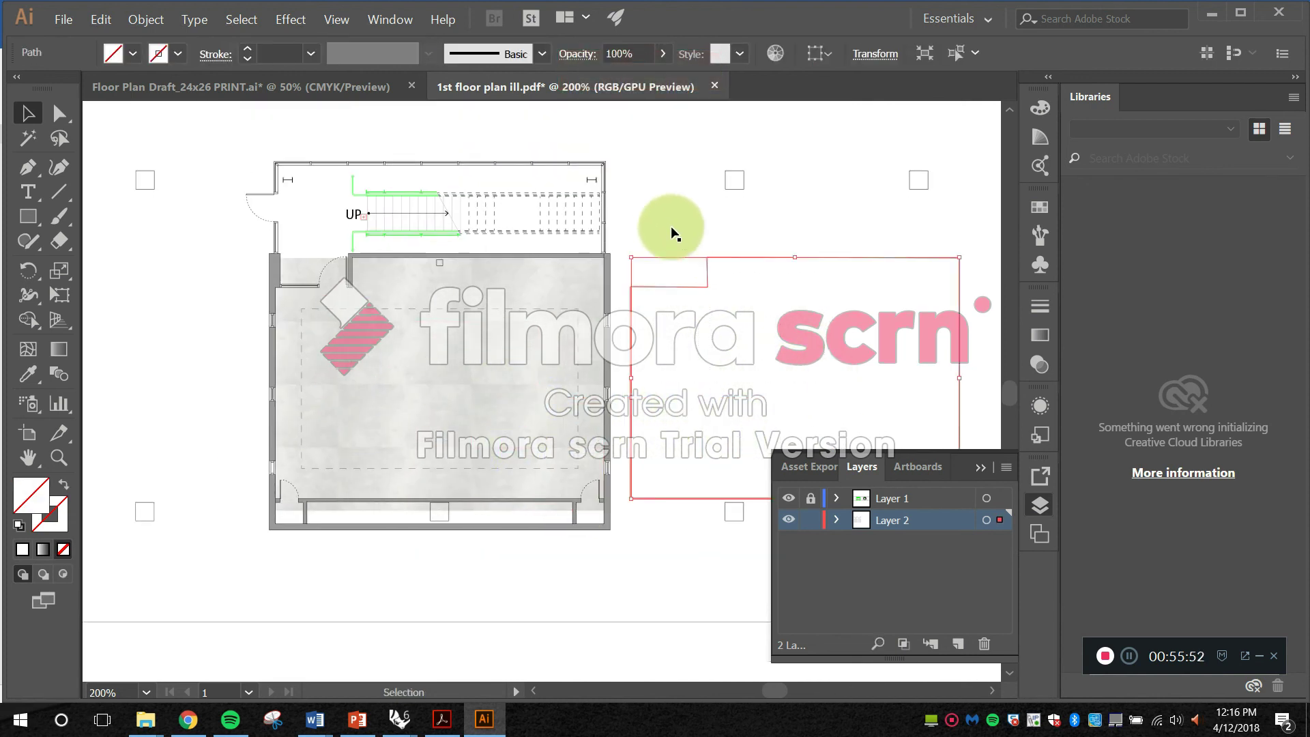
drag(631, 332, 276, 318)
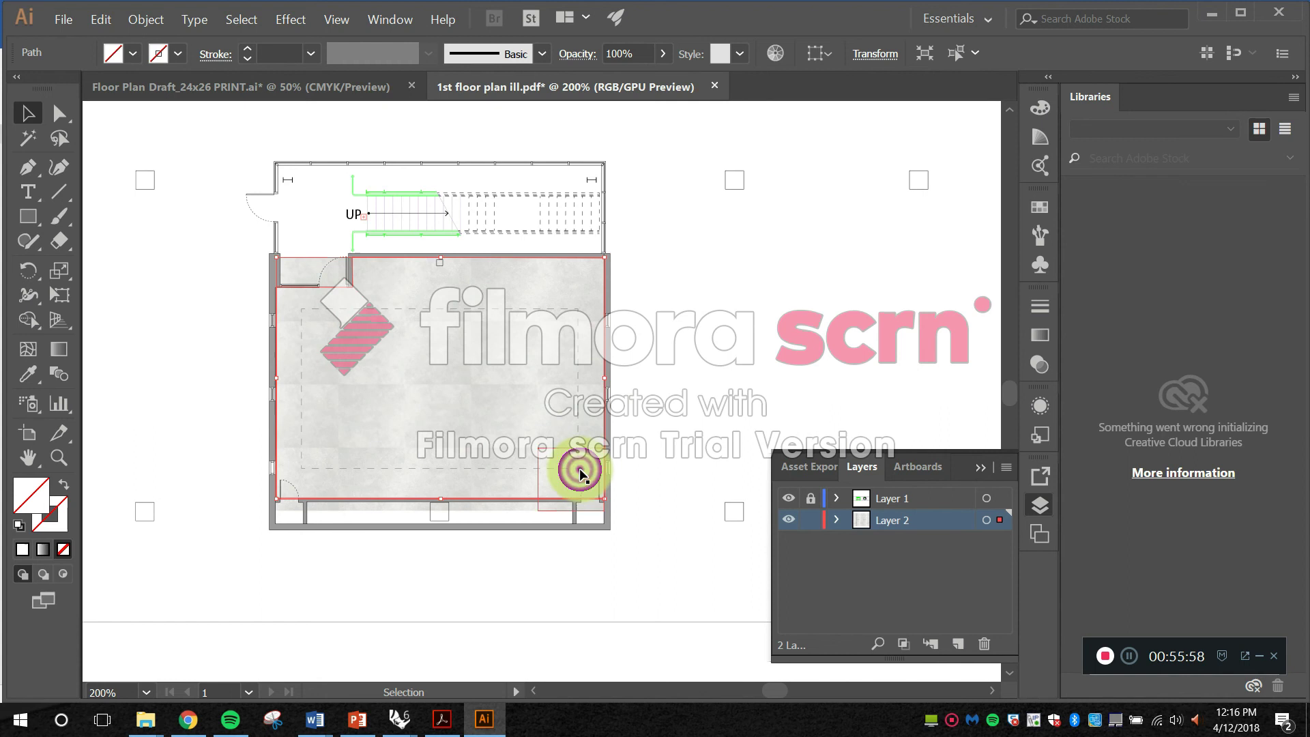
Step: Select every concrete tile in the four rows of the room floor and group them
click(581, 473)
shift+click(516, 456)
shift+click(386, 464)
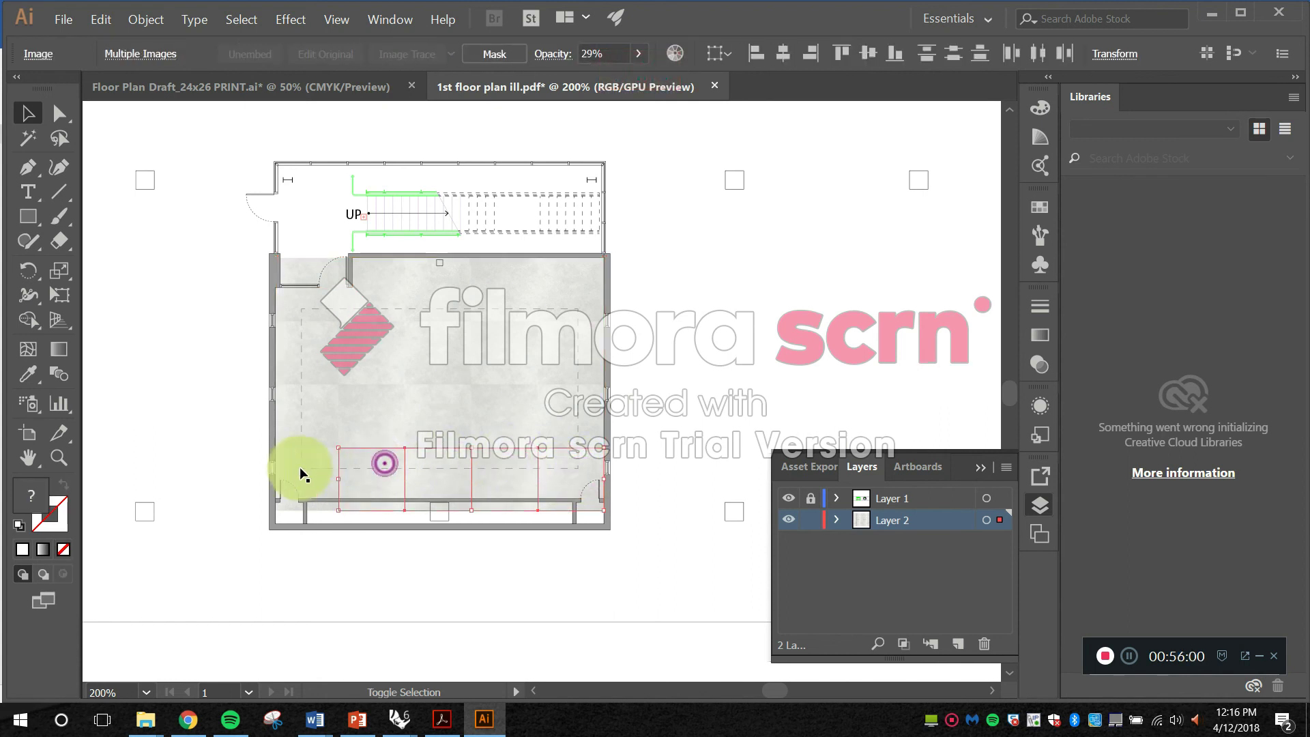
shift+click(383, 415)
shift+click(433, 409)
shift+click(492, 407)
shift+click(581, 354)
shift+click(517, 352)
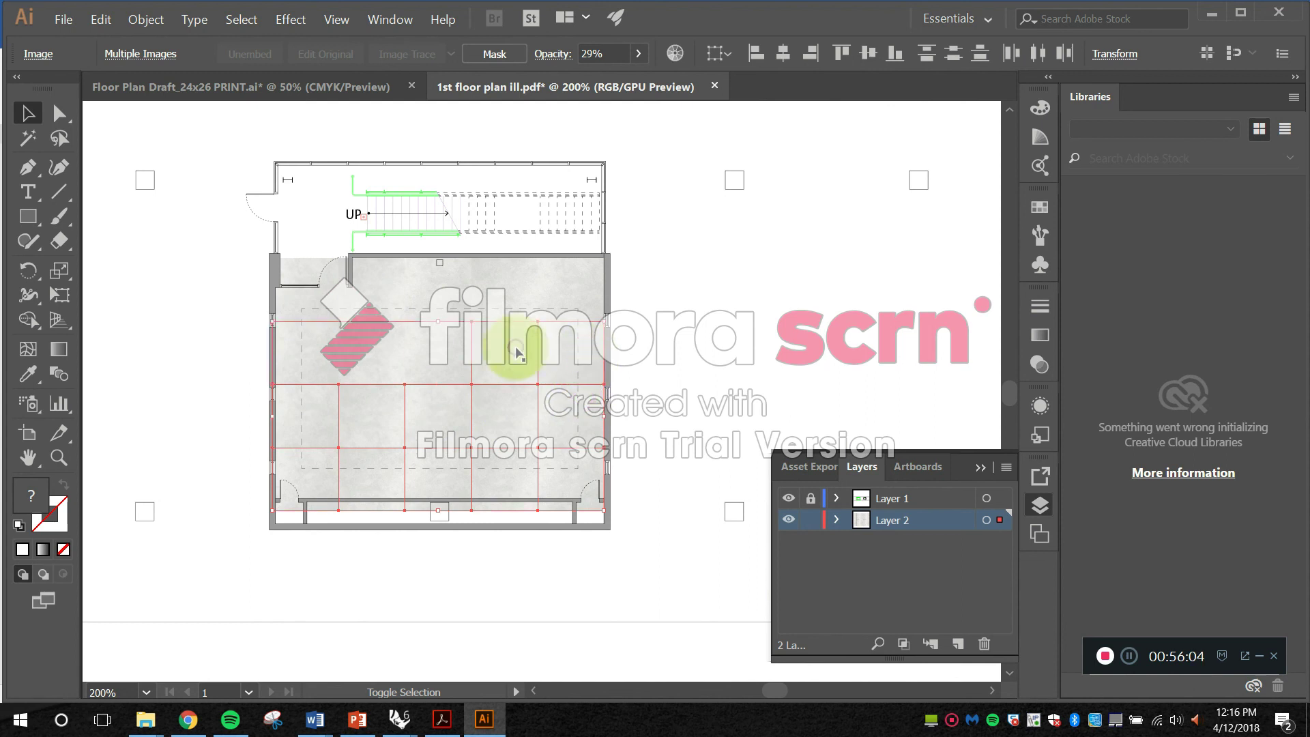
shift+click(330, 294)
shift+click(443, 297)
shift+click(516, 296)
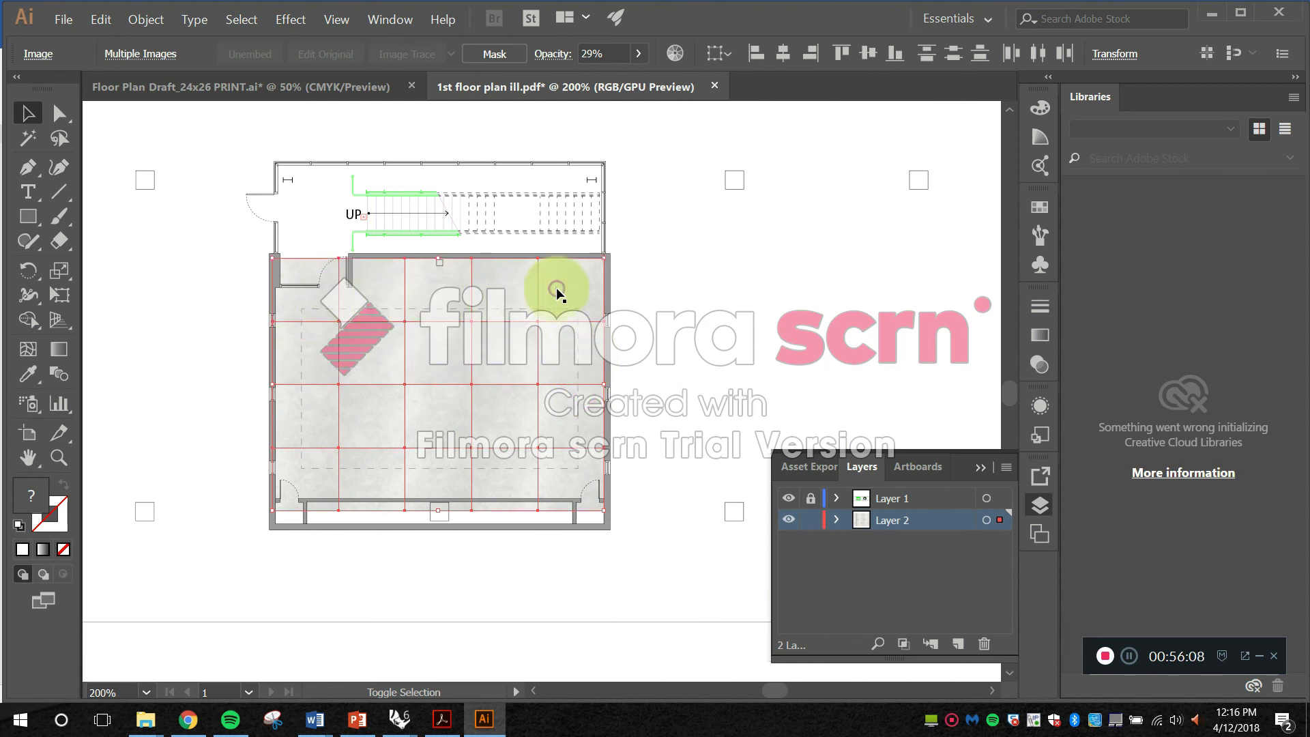
key(ctrl+g)
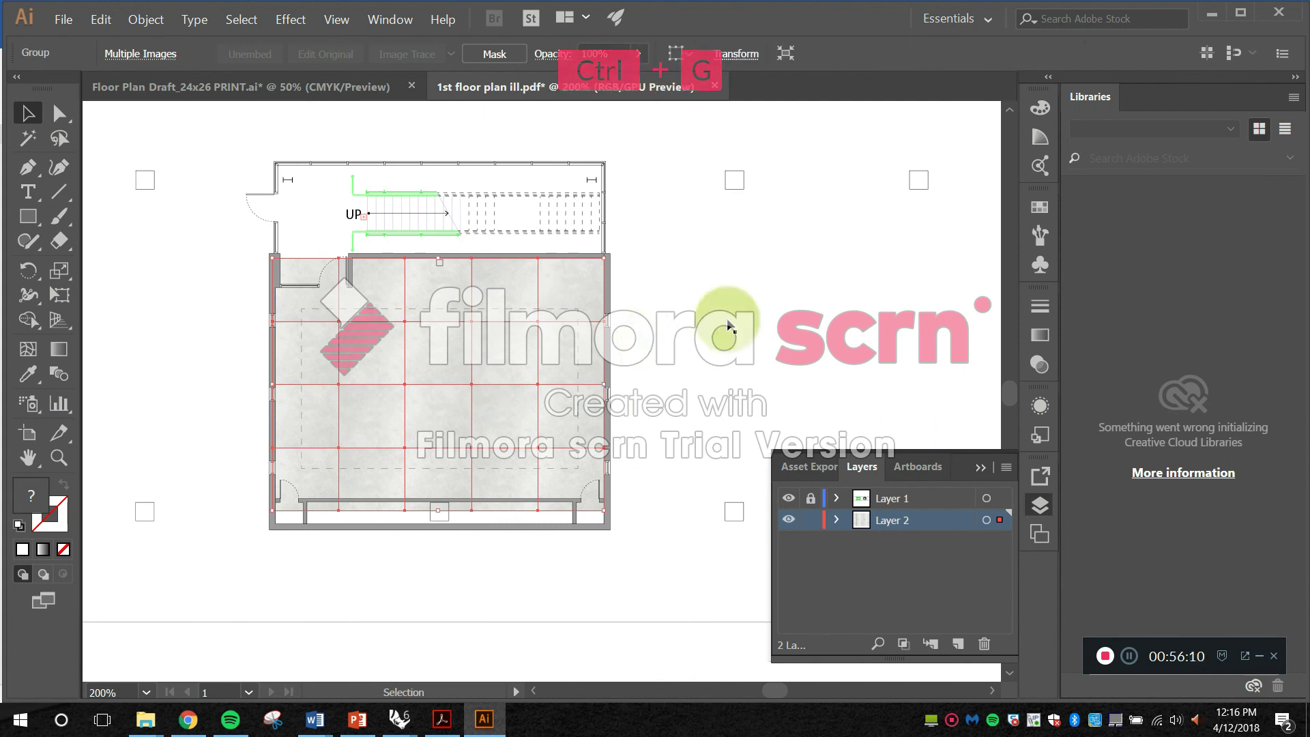
Step: Make a clipping mask from the room outline and the grouped concrete tiles, and clear the selection
click(728, 318)
scroll(499, 284, up, 1)
click(509, 246)
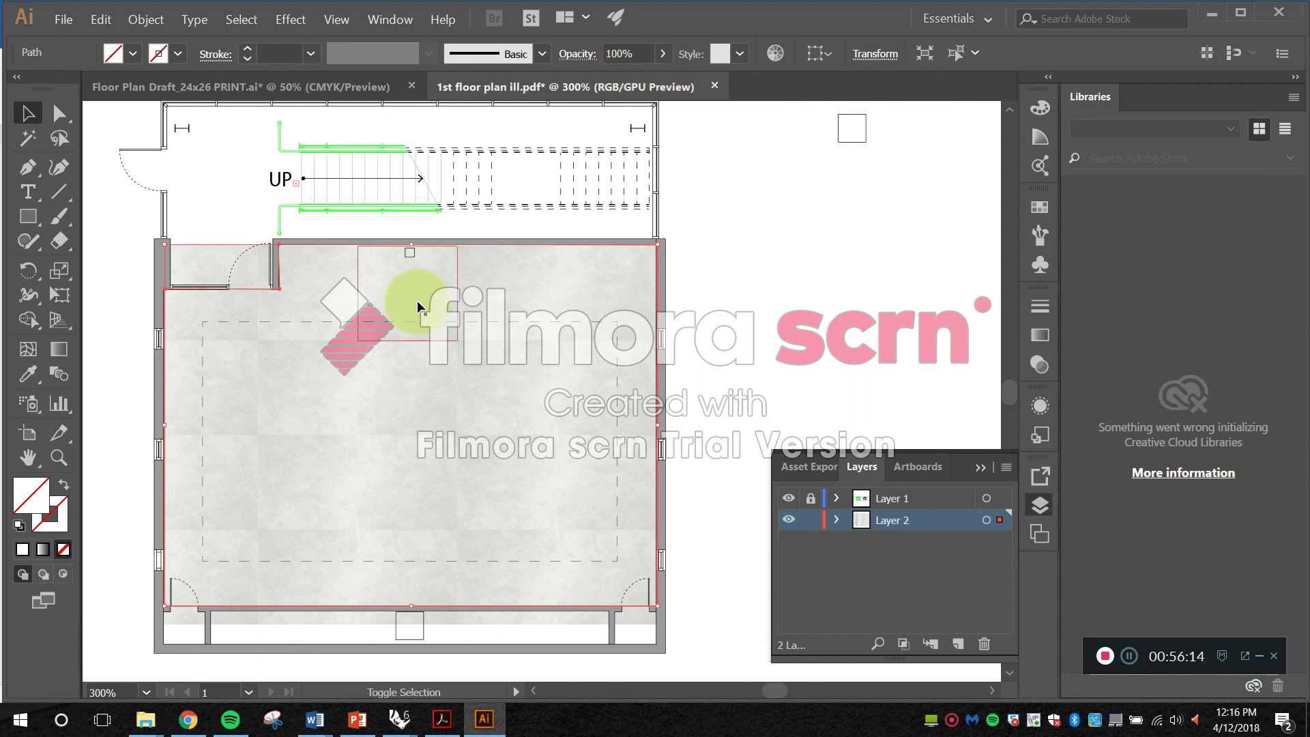
shift+click(417, 300)
ctrl+click(599, 606)
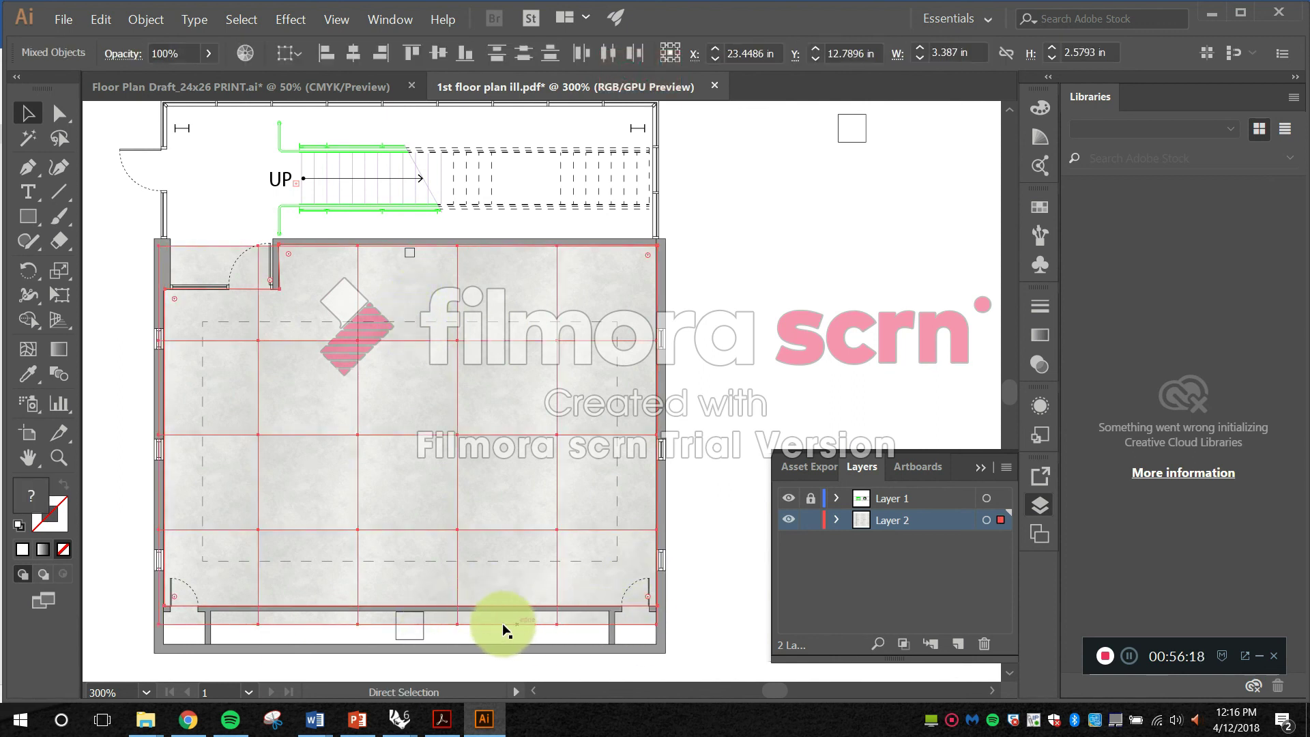
key(ctrl+7)
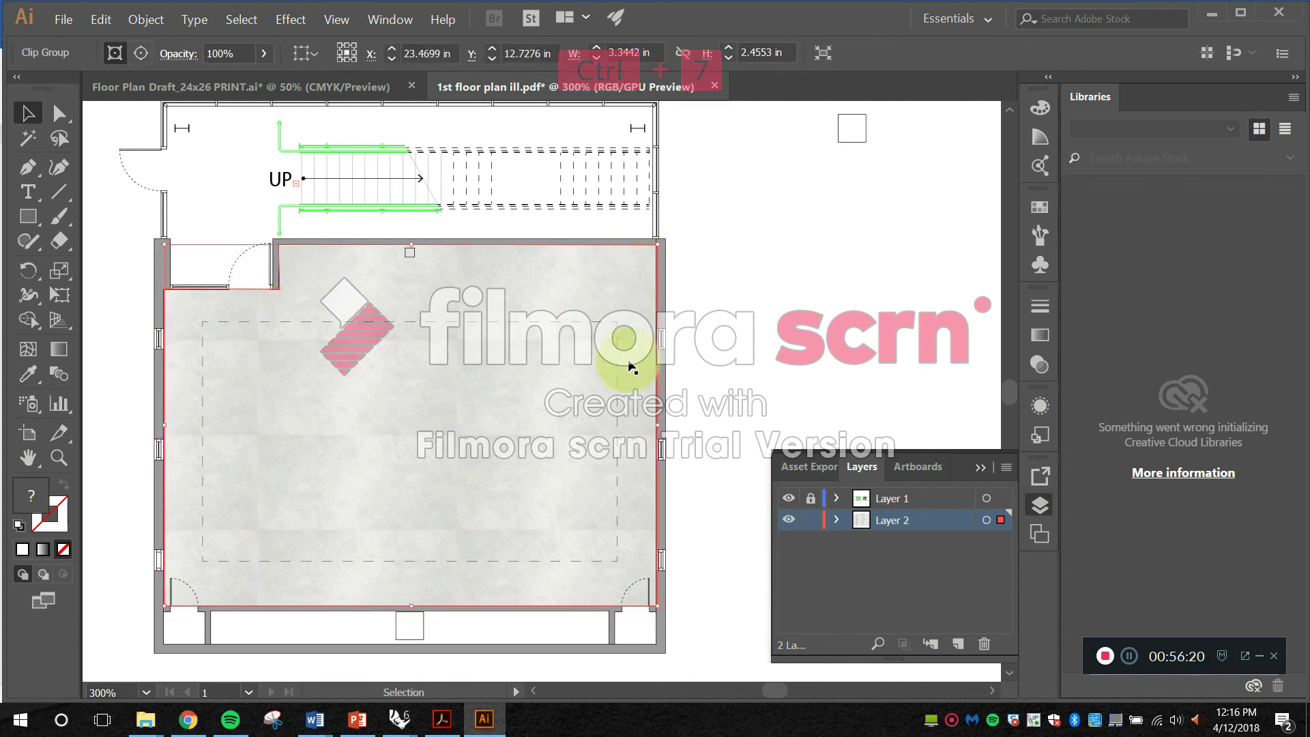
click(725, 391)
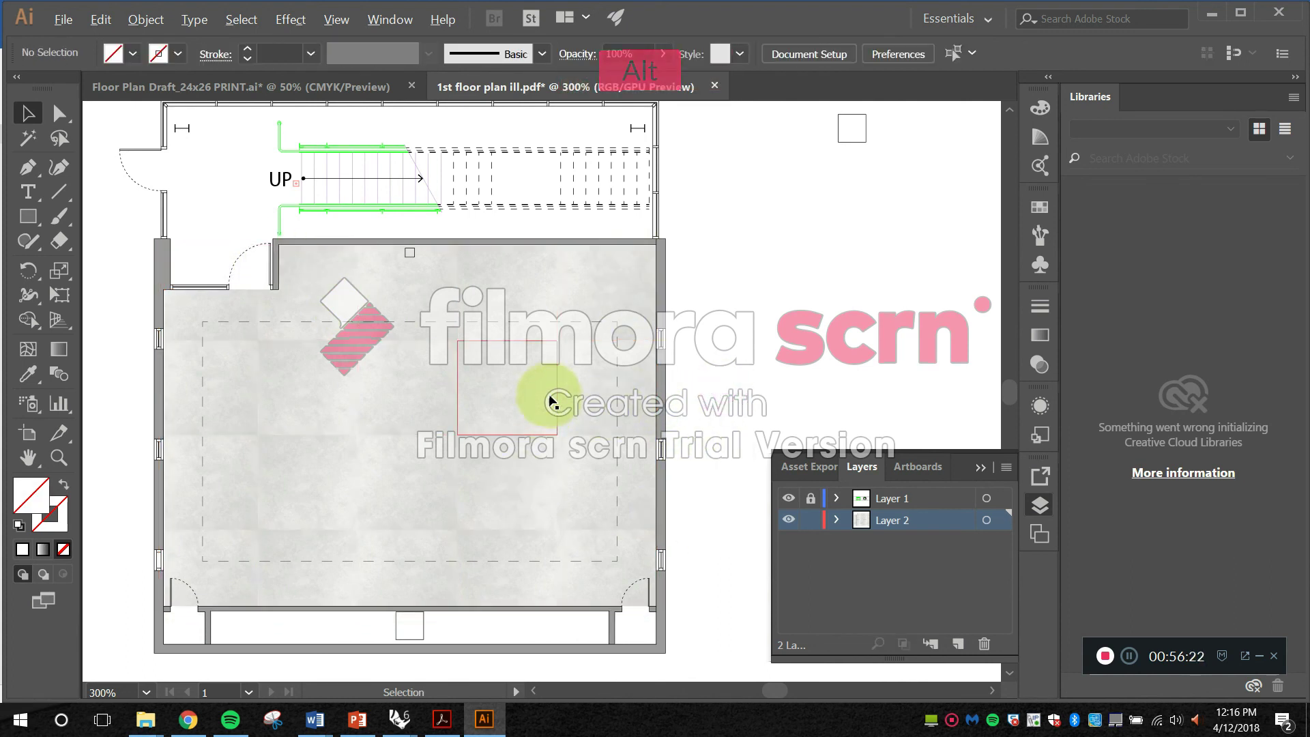
Step: Draw a narrow horizontal rectangle in the lower left part of the room and give it the default white fill and 1 pt black stroke
scroll(551, 402, down, 1)
key(space)
click(727, 370)
drag(731, 399, 816, 377)
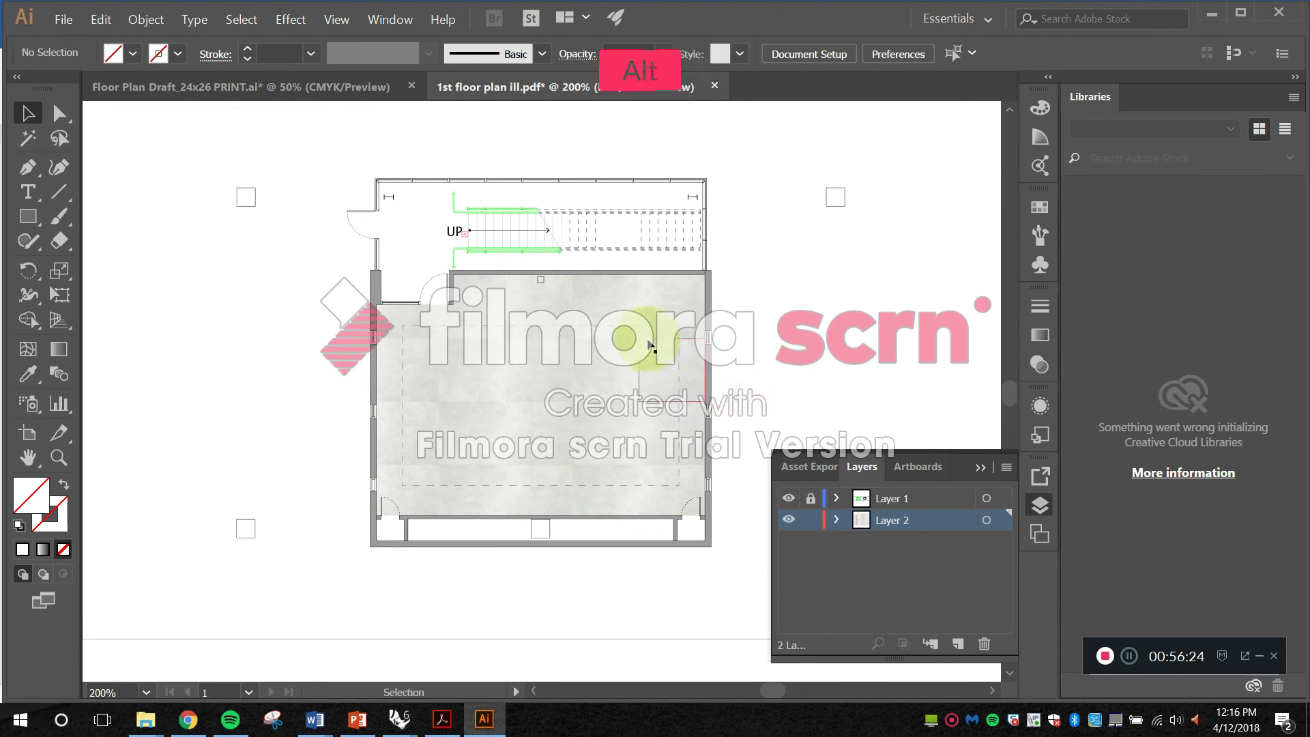
scroll(650, 347, up, 1)
click(29, 217)
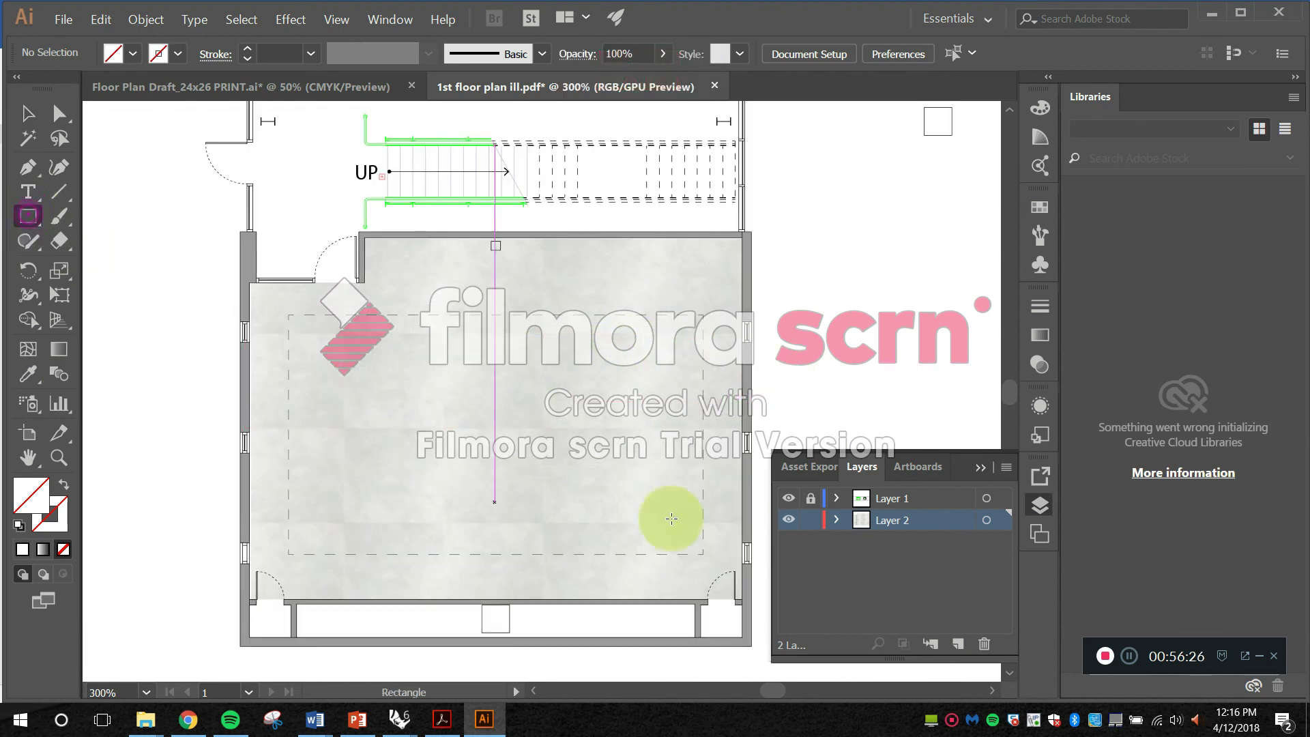
mouse_move(312, 486)
mouse_down()
mouse_move(433, 512)
mouse_move(413, 514)
mouse_up()
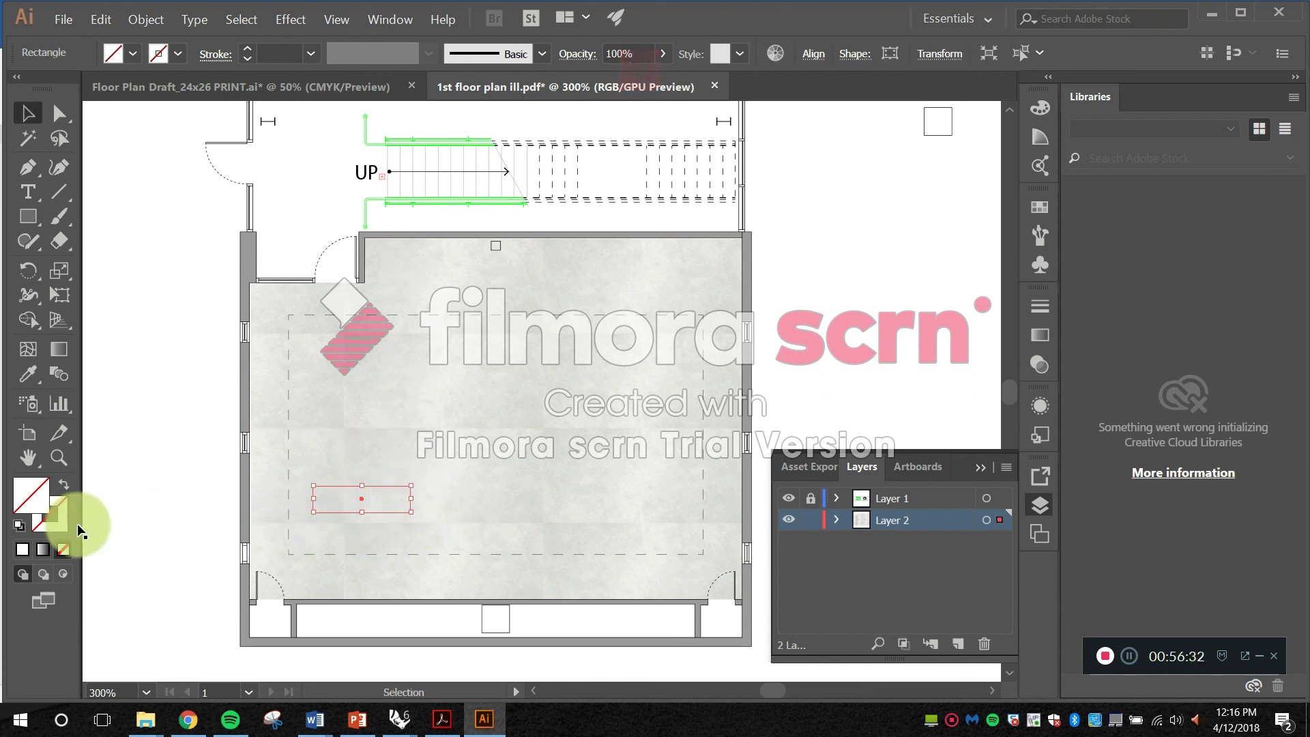
click(19, 526)
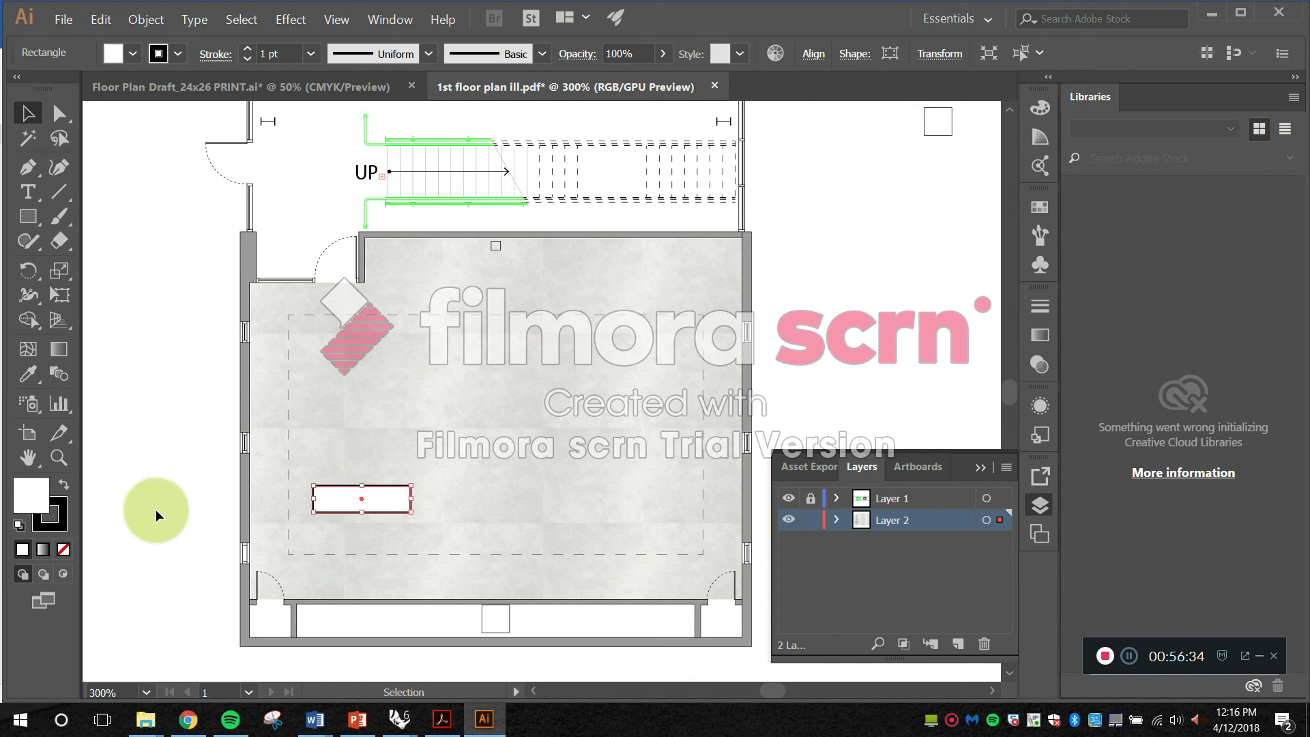
Step: Duplicate the rectangle into a row of four abutting tables and copy that row upward to make four rows
drag(410, 509, 646, 490)
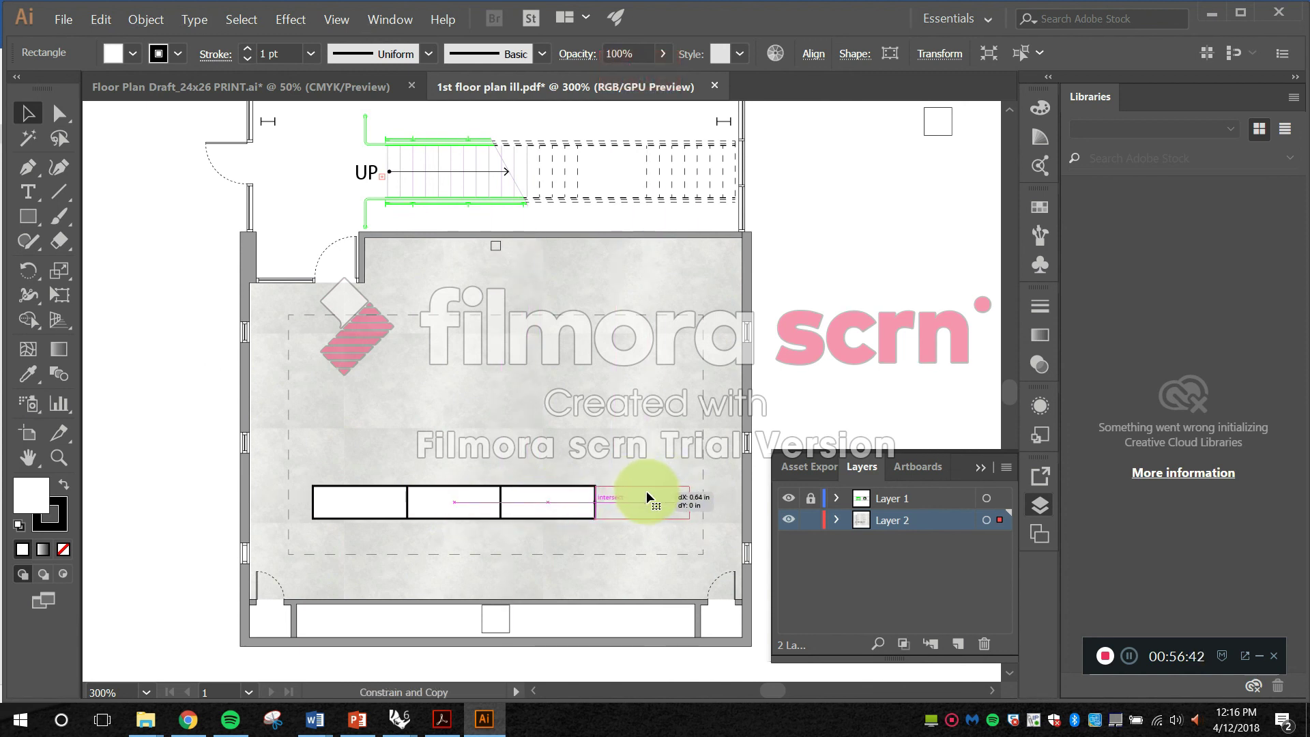
shift+click(581, 504)
shift+click(484, 504)
shift+click(383, 503)
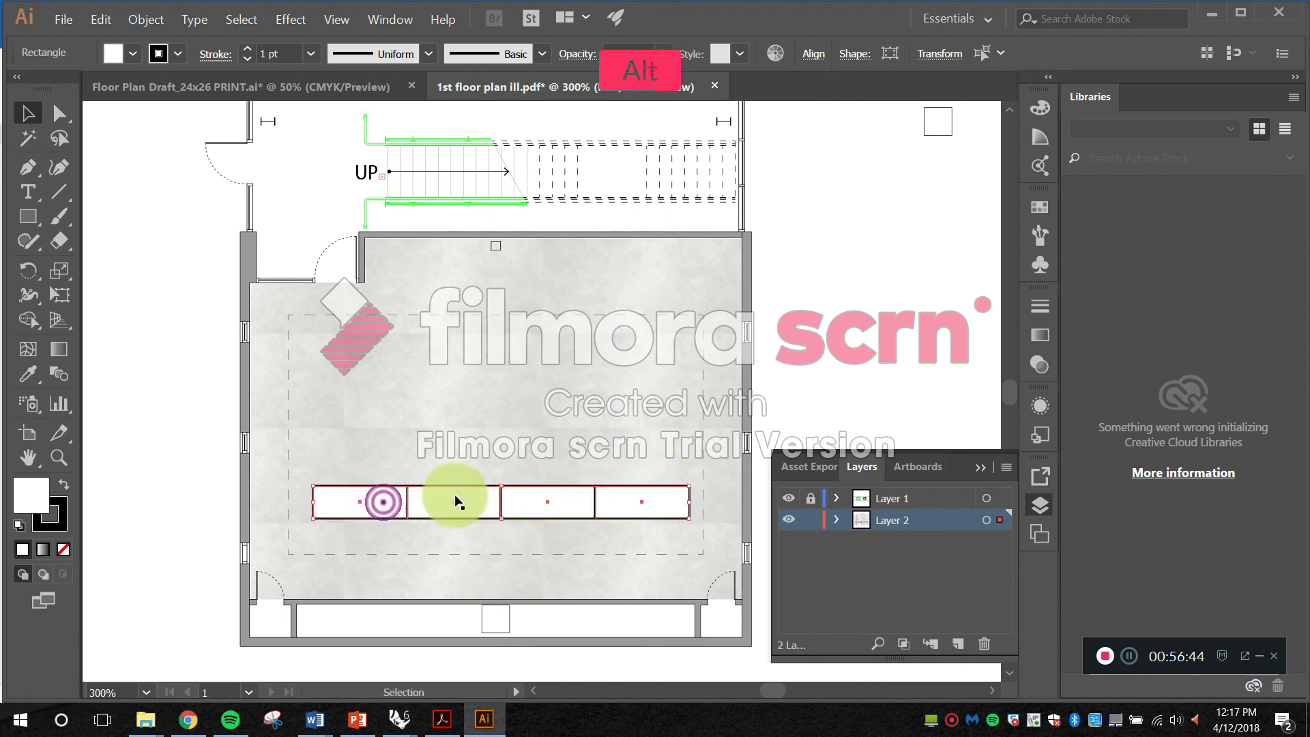
drag(458, 482, 475, 350)
drag(474, 337, 476, 337)
Step: Shift the upper two table rows sideways to line up with the lower two rows and clear the selection
shift+click(351, 391)
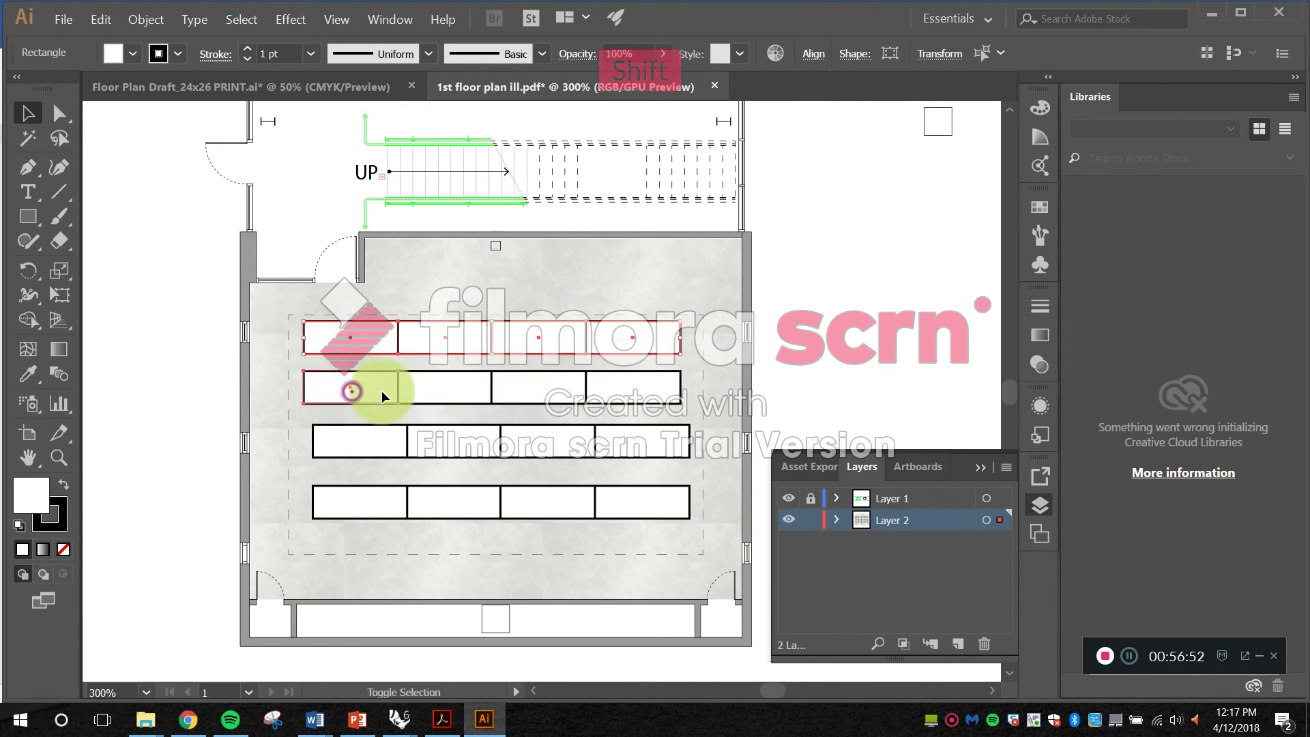
shift+click(445, 385)
shift+click(513, 380)
shift+click(603, 391)
scroll(641, 393, up, 2)
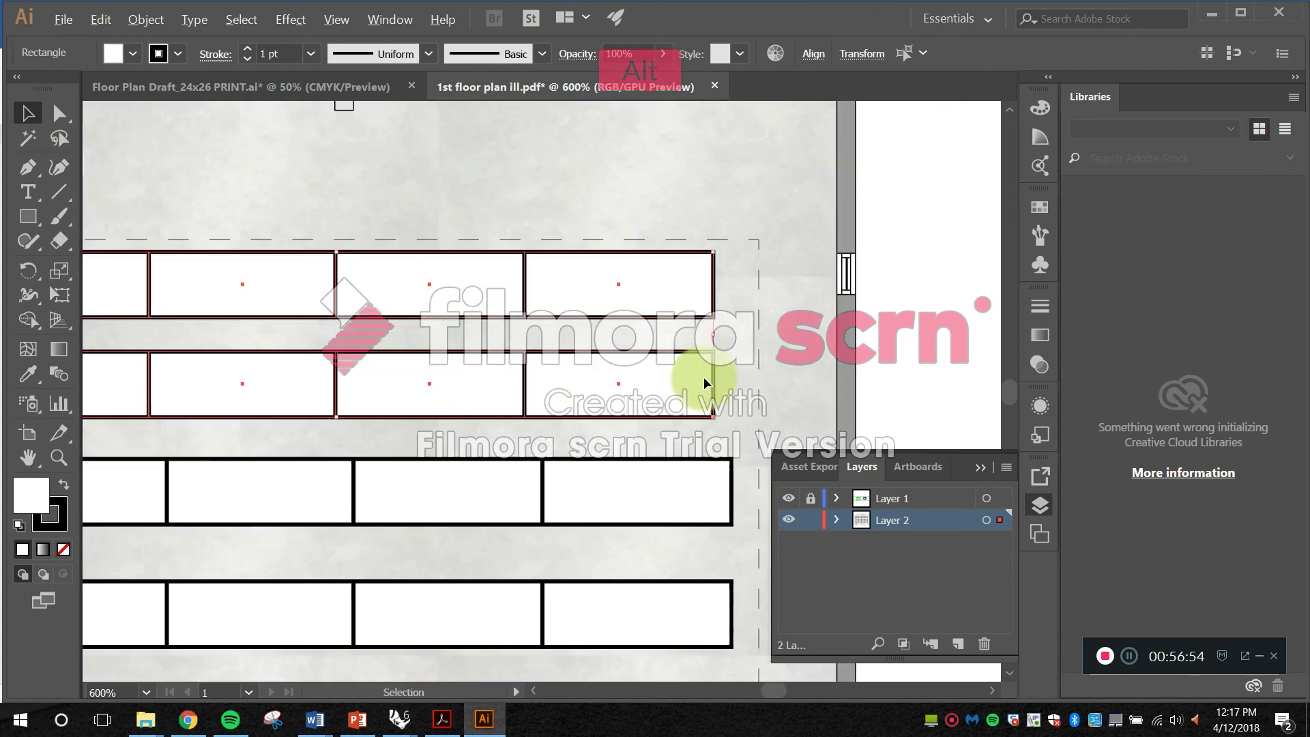
mouse_move(716, 382)
mouse_down()
mouse_move(730, 393)
mouse_move(727, 381)
mouse_up()
scroll(727, 381, down, 2)
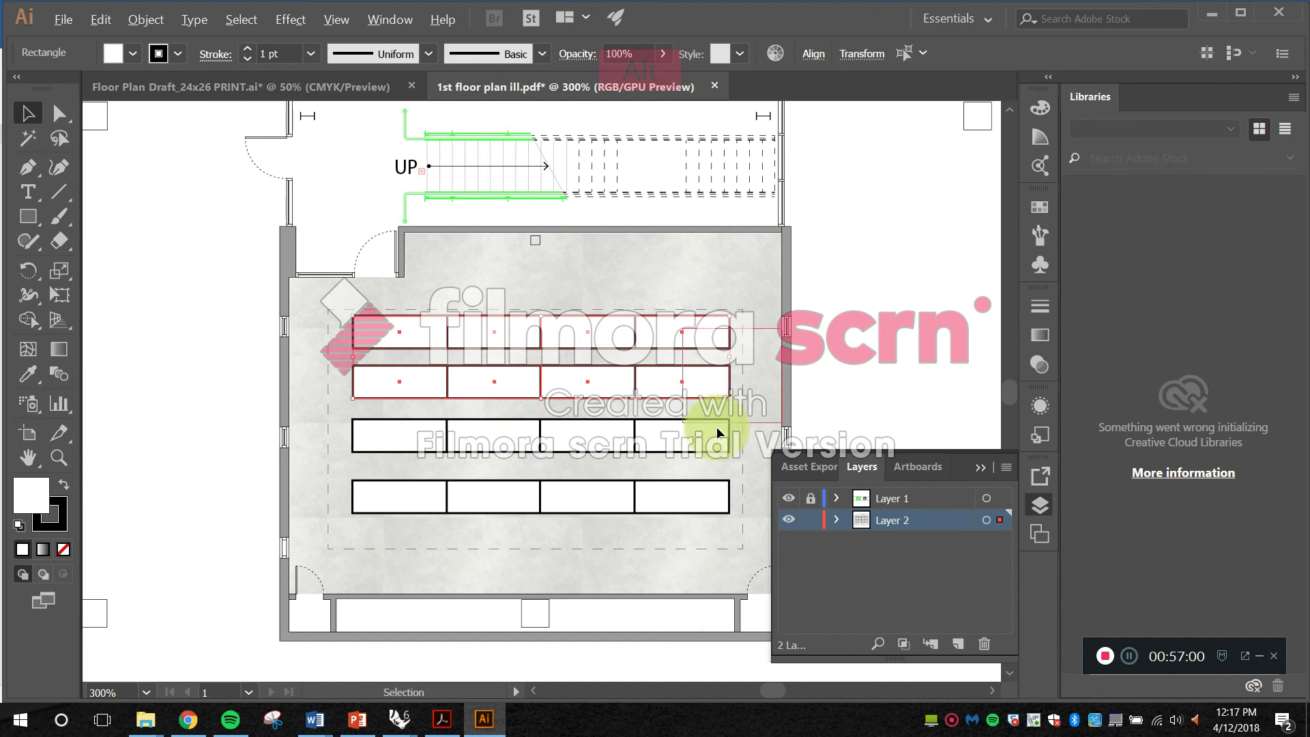
click(834, 347)
Step: Copy one table rectangle into the space between the lowest table row and the lower wall, right of center
drag(823, 347, 756, 273)
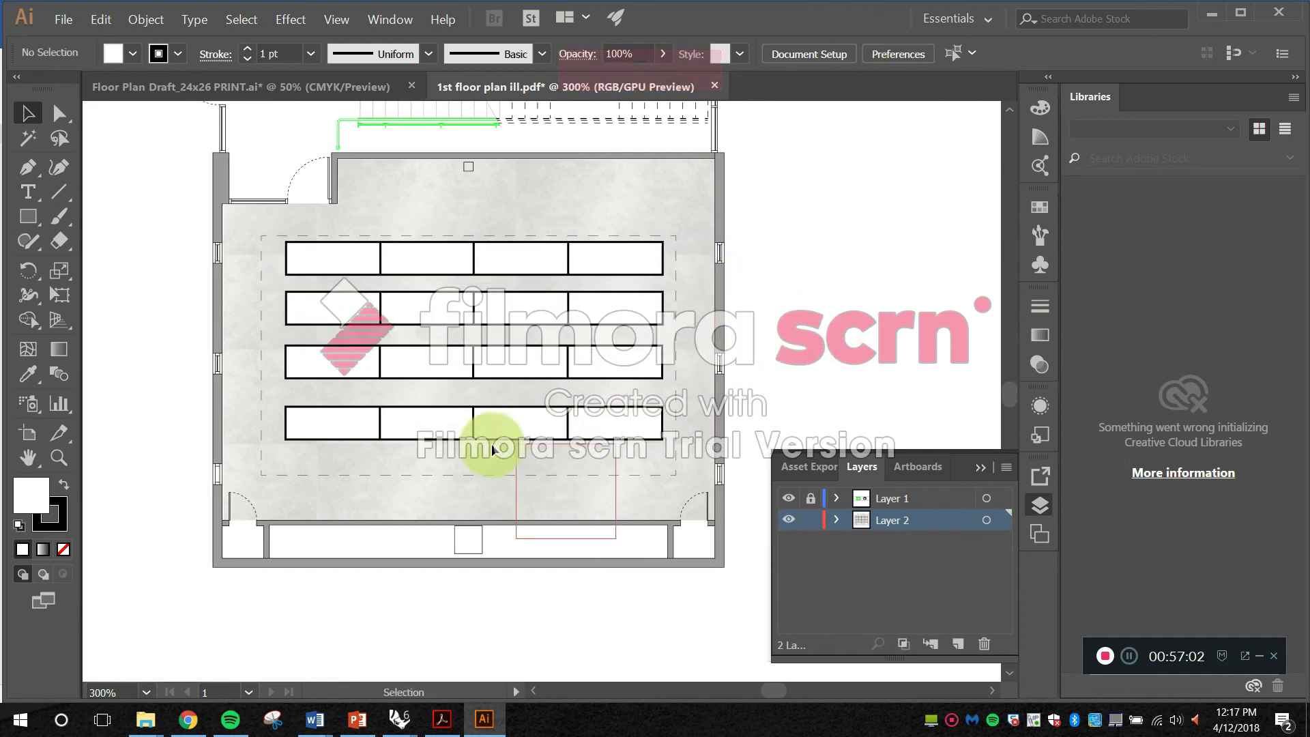
drag(441, 423, 575, 490)
shift+click(445, 498)
click(720, 385)
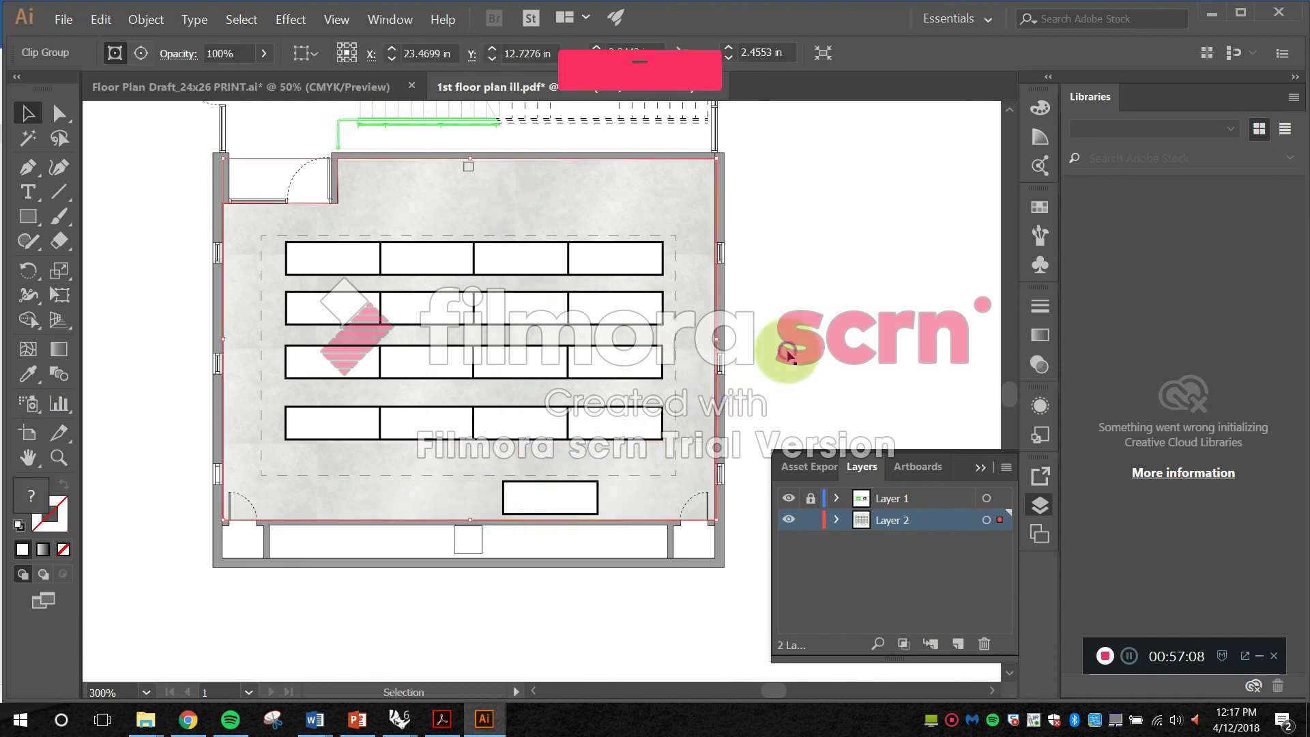
click(787, 351)
drag(748, 339, 740, 383)
drag(783, 314, 804, 287)
Step: Unlock Layer 1 and place a copy of the stair's UP label in the room above the uppermost table row
click(347, 141)
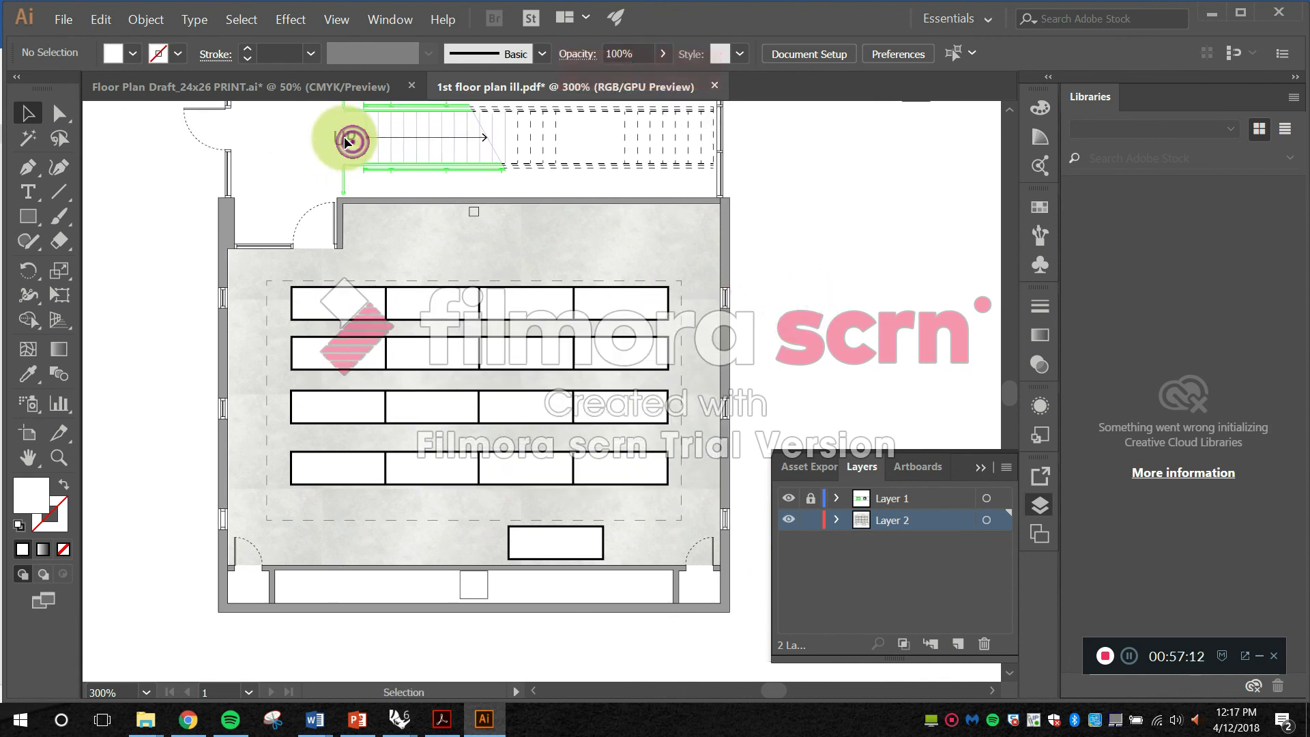
click(811, 498)
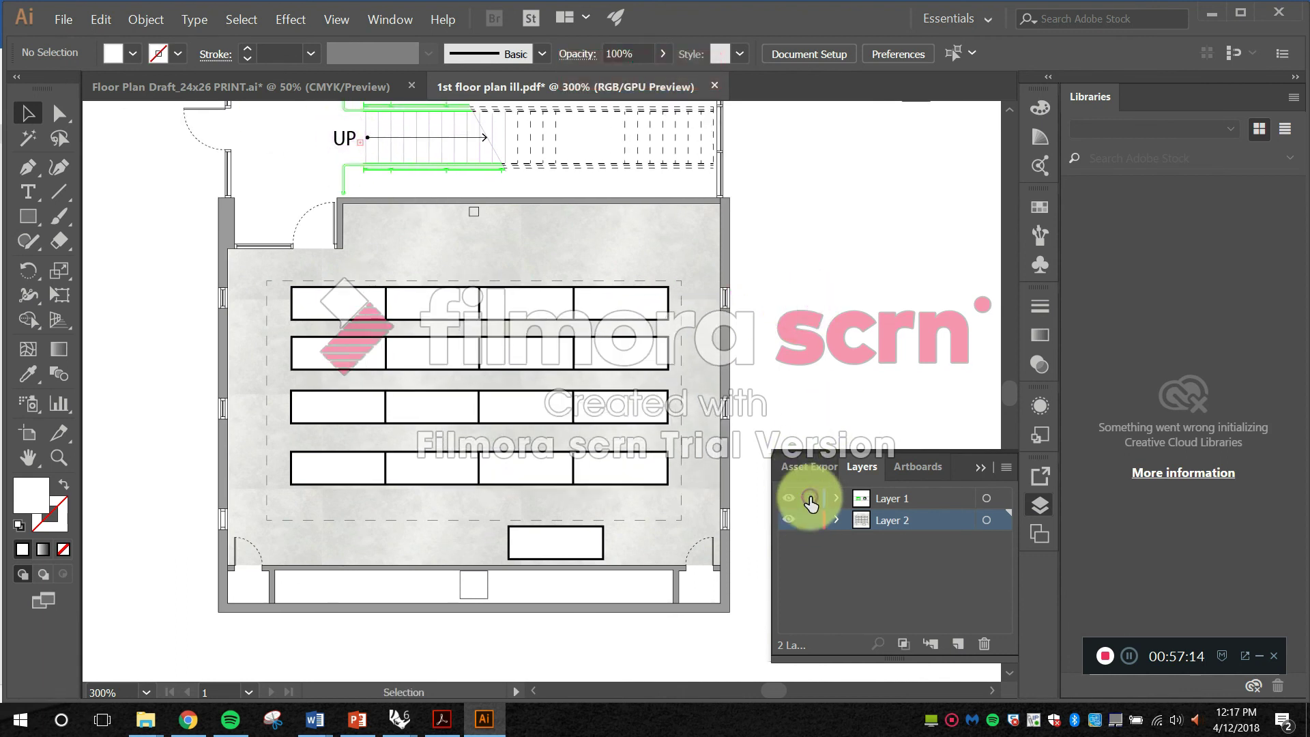
click(344, 138)
key(ctrl+c)
key(ctrl+v)
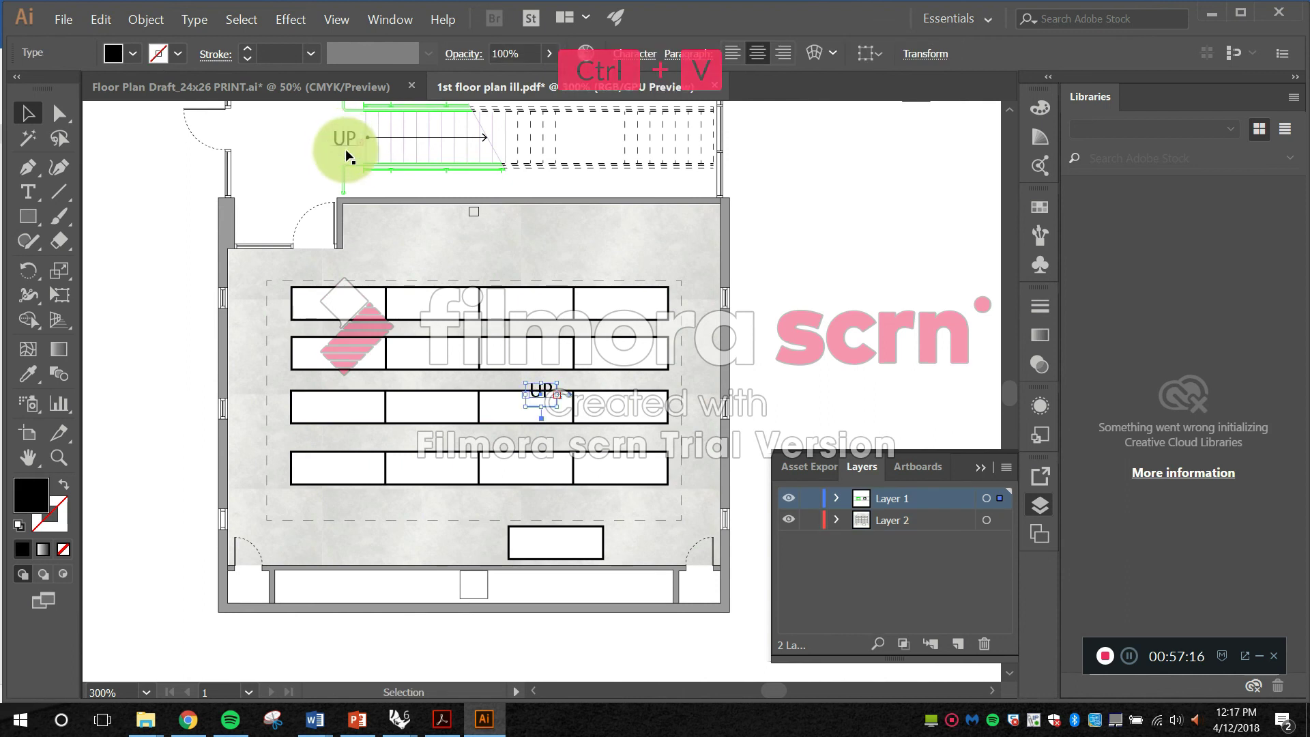
drag(535, 390, 466, 255)
Step: Change the copied UP label's text to CLASSROOM and widen its text frame until the whole word fits
double_click(467, 255)
double_click(467, 254)
key(Caps_Lock)
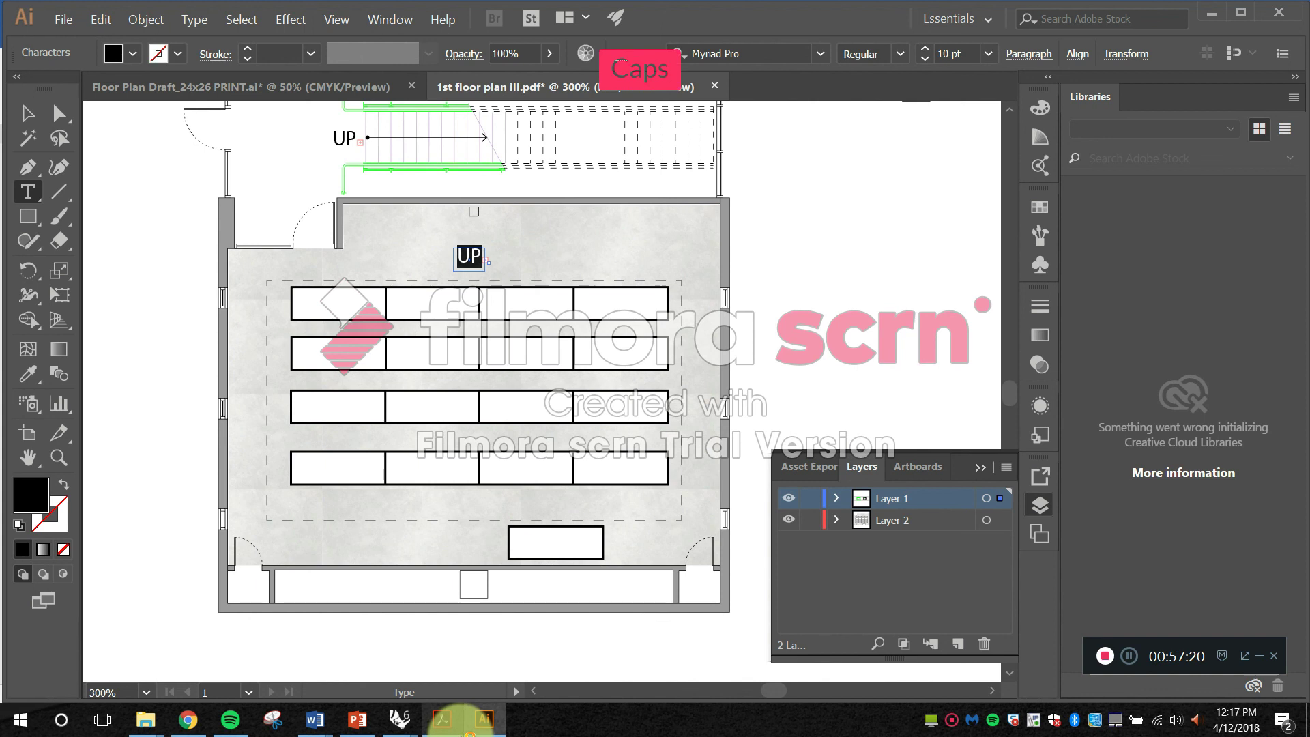
text(CL)
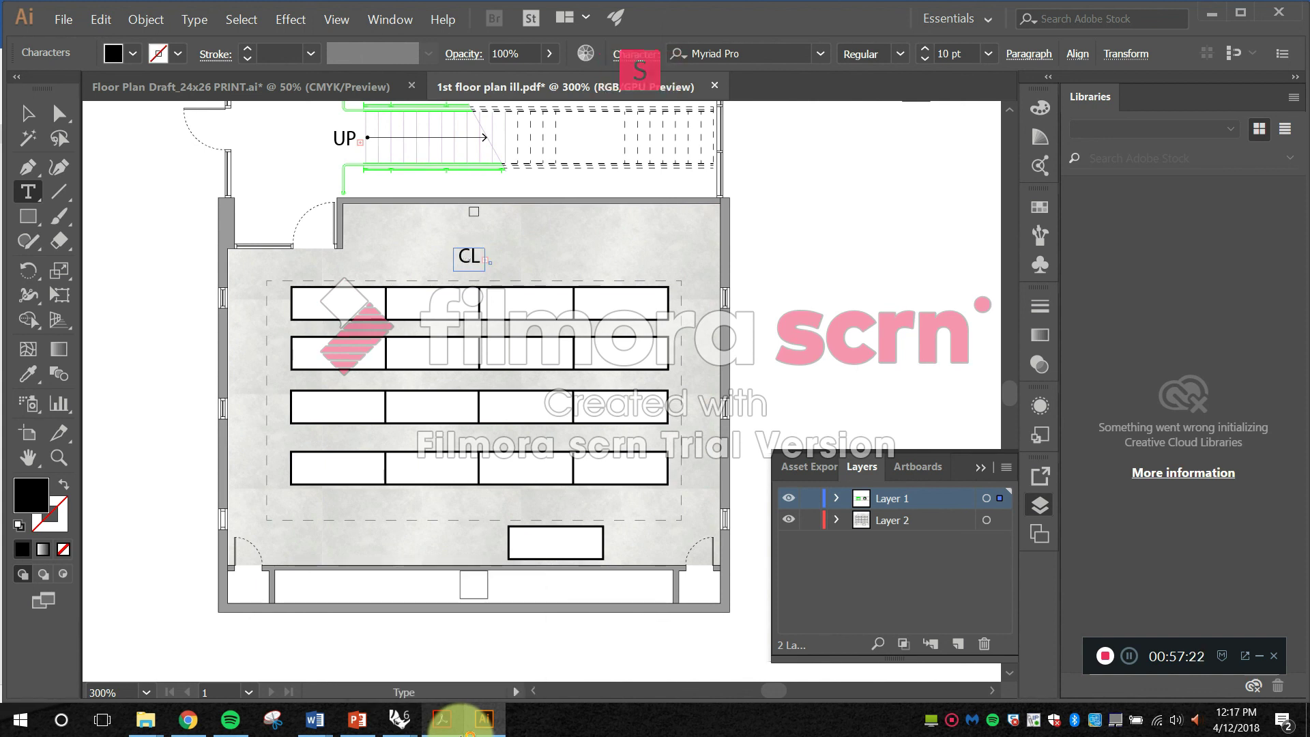
text(SROOM)
key(Escape)
drag(485, 257, 634, 258)
click(910, 283)
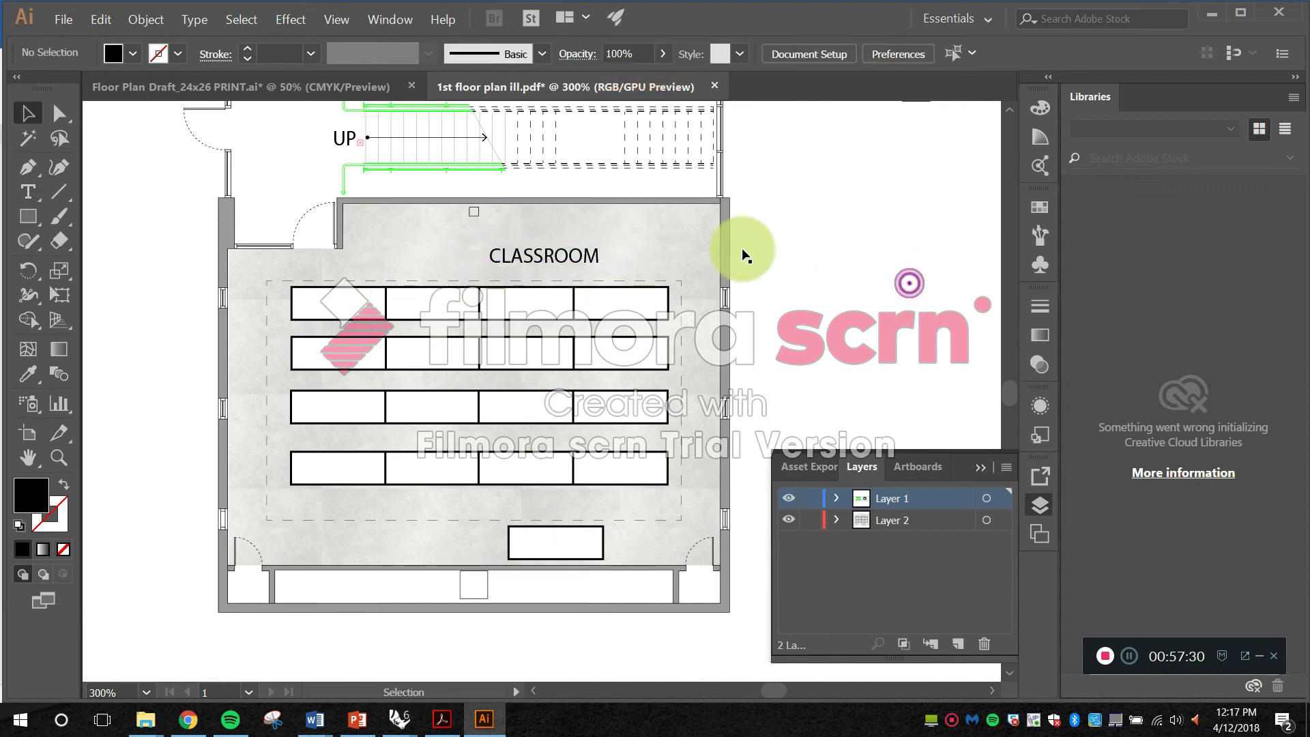
Step: Set the font style of the CLASSROOM label to Bold and clear the selection
click(571, 254)
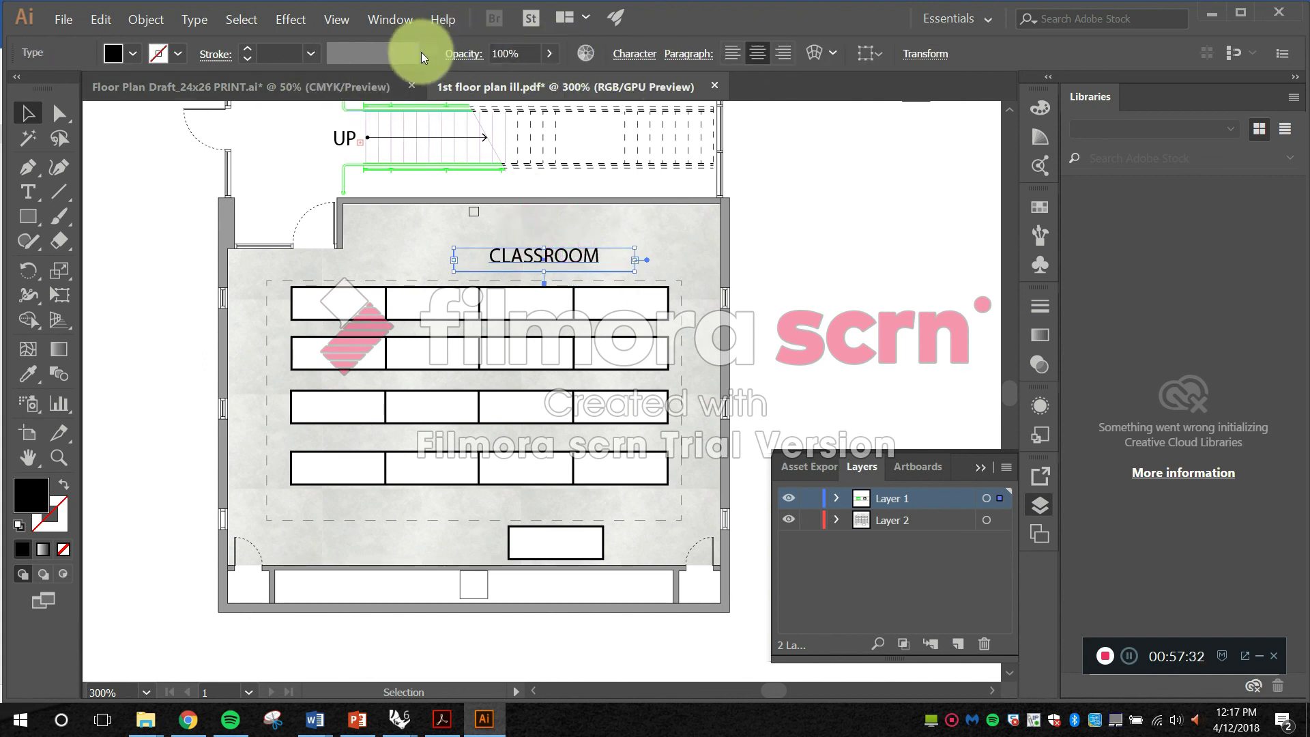
double_click(536, 254)
click(900, 54)
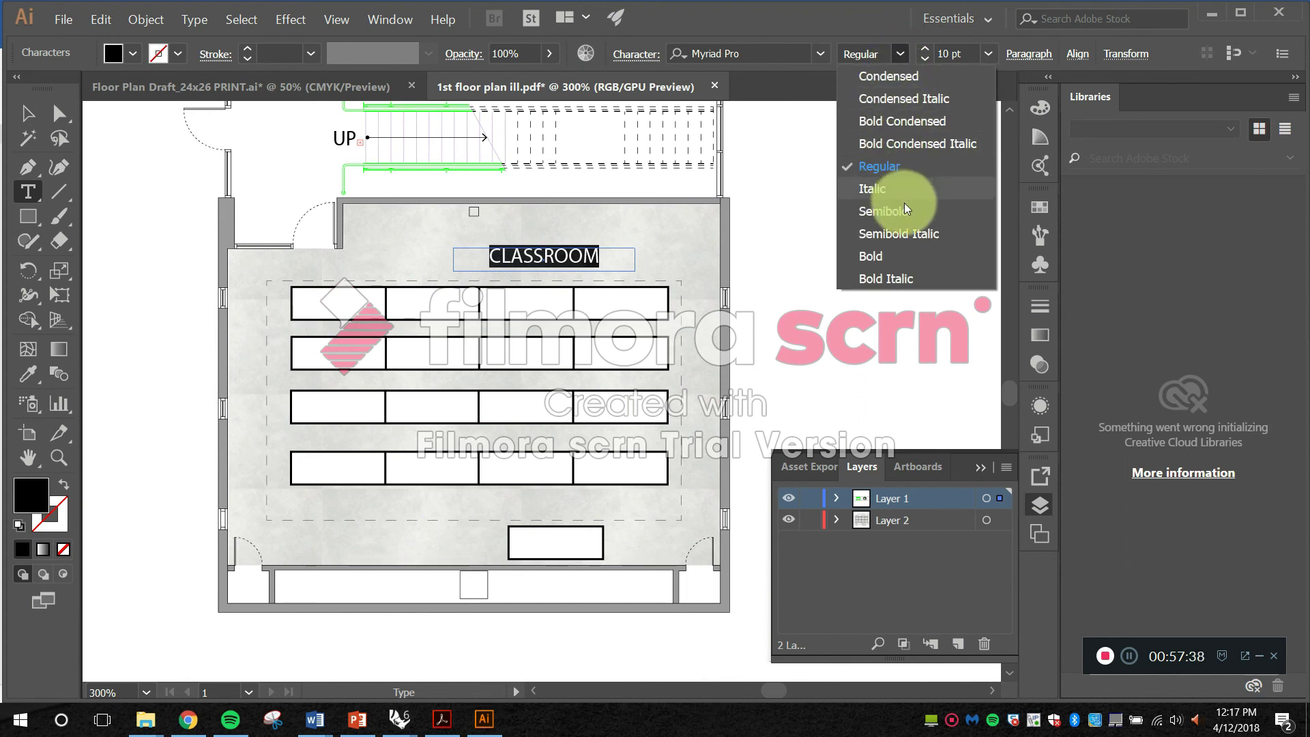
click(888, 260)
key(Escape)
click(845, 280)
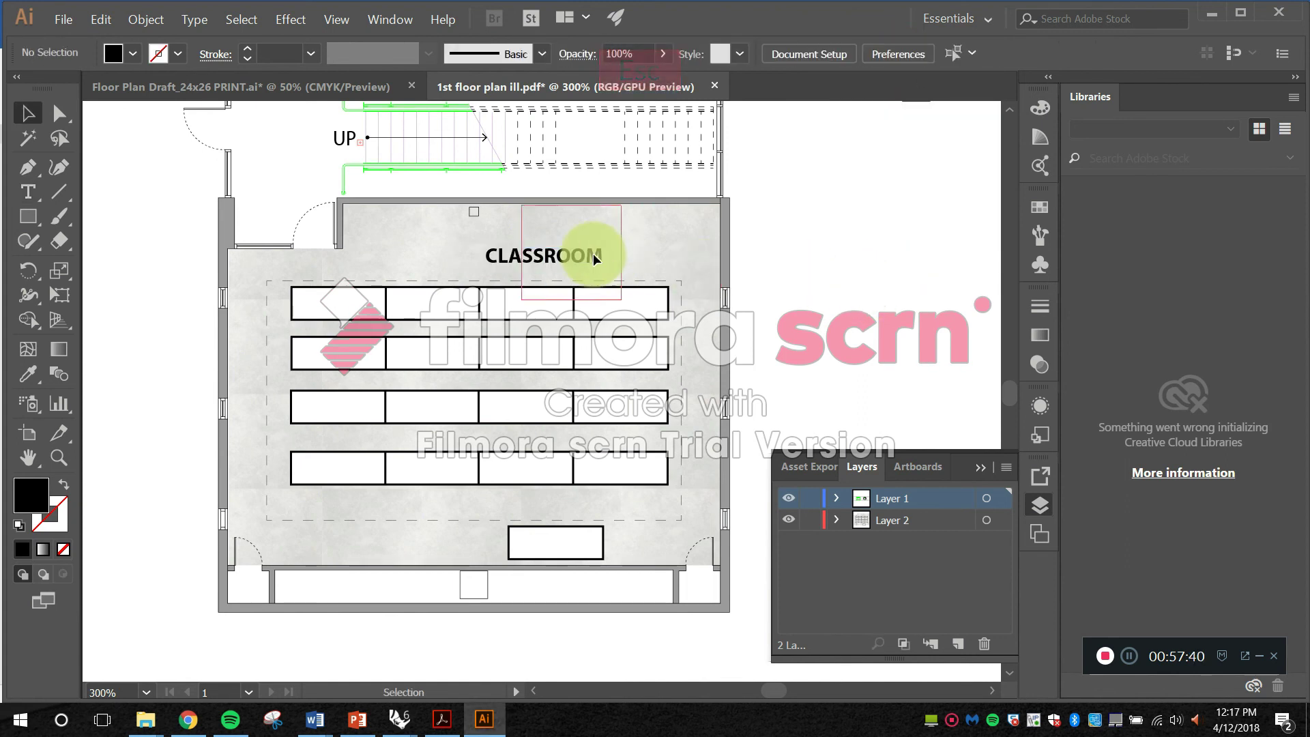
Step: Move the CLASSROOM label into the gap between the second and third table rows, horizontally centered on the rows
click(577, 251)
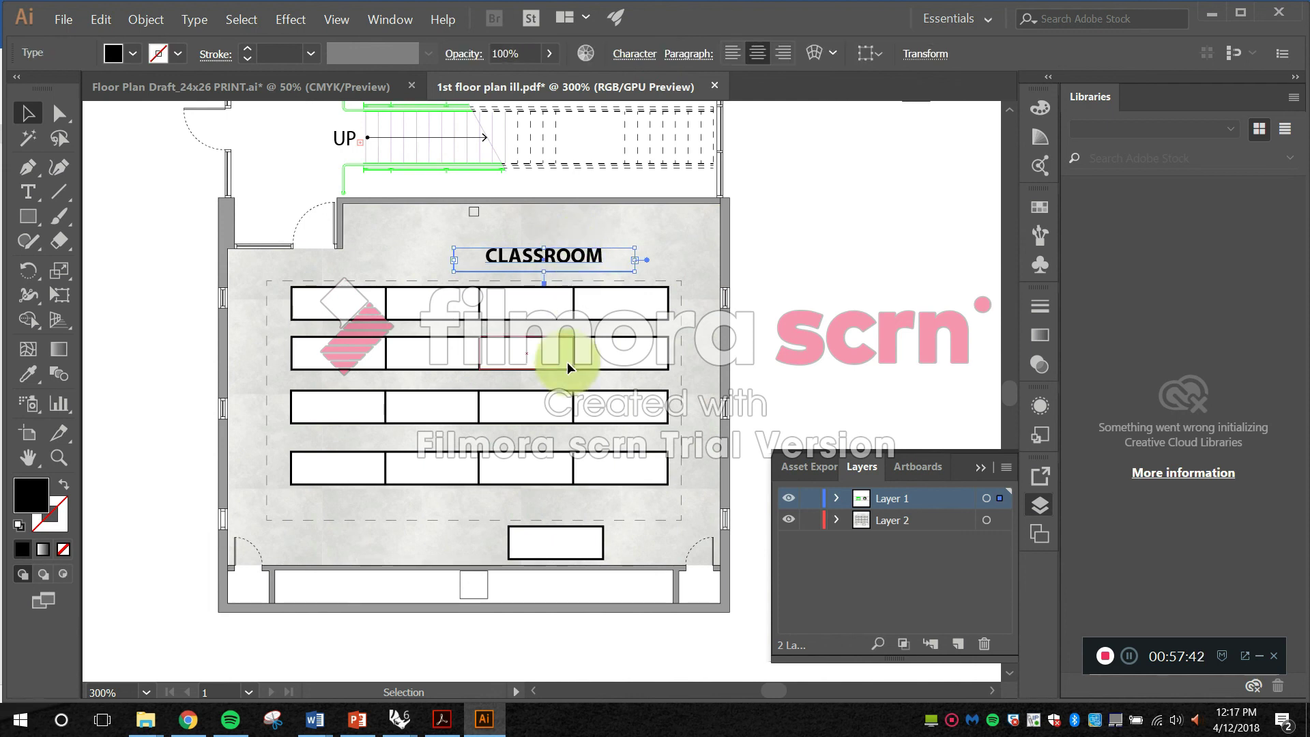
click(828, 302)
drag(552, 260, 506, 378)
click(766, 248)
click(878, 278)
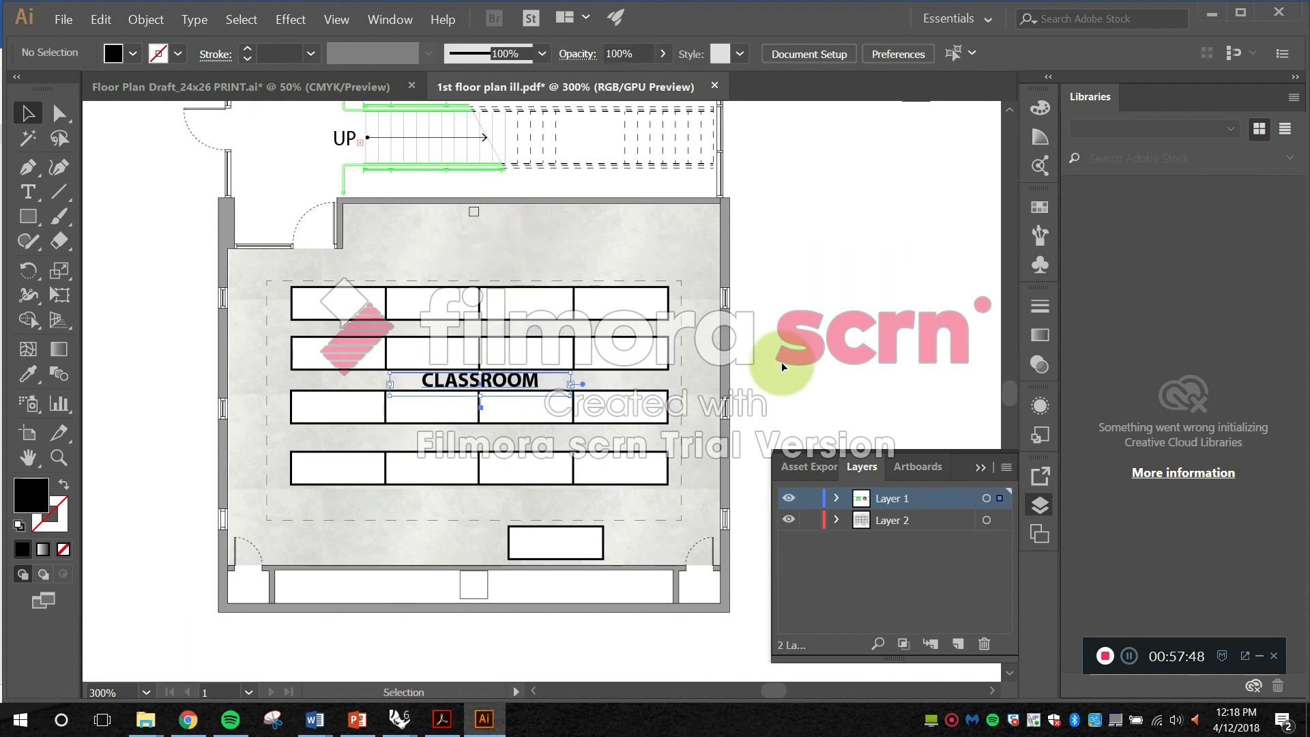
Step: Move the four tables of the uppermost row slightly upward to widen the gap above the second row
shift+click(513, 307)
shift+click(593, 301)
shift+click(437, 304)
shift+click(377, 305)
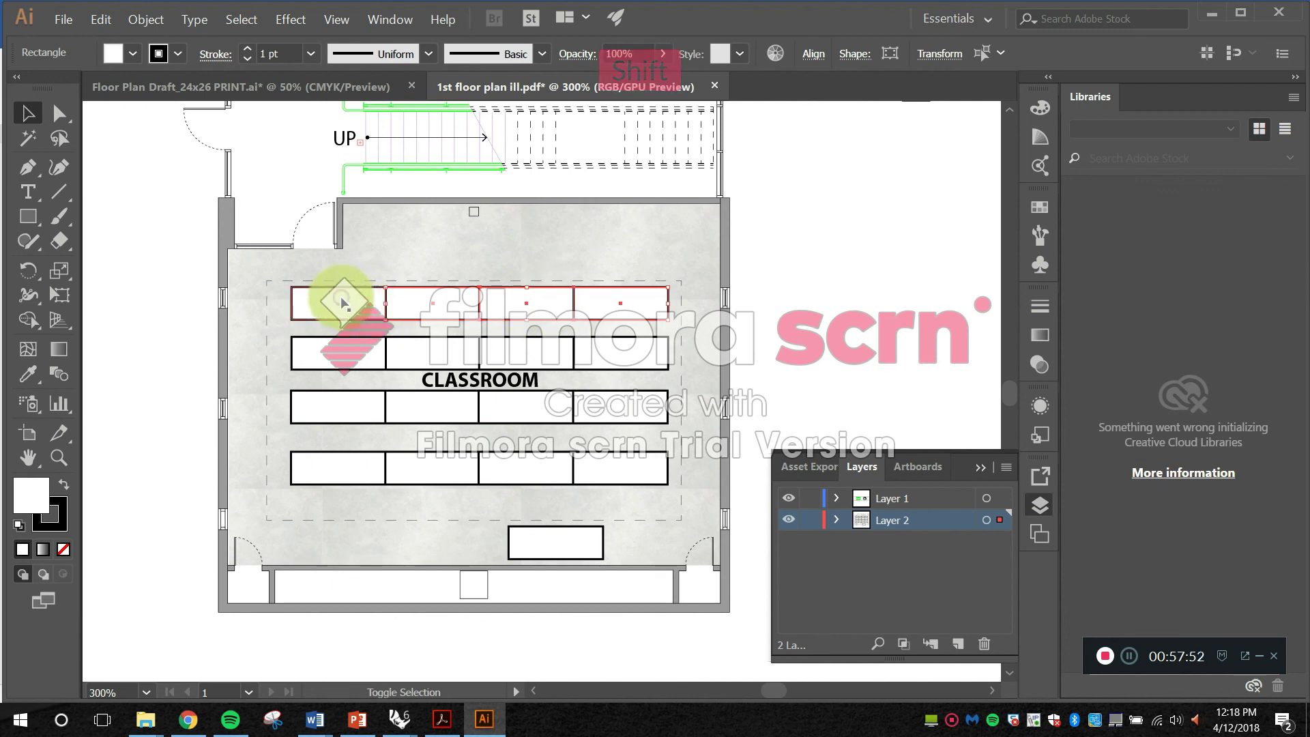
key(shift+Up)
key(Down)
key(Down)
key(Down)
key(Down)
key(Down)
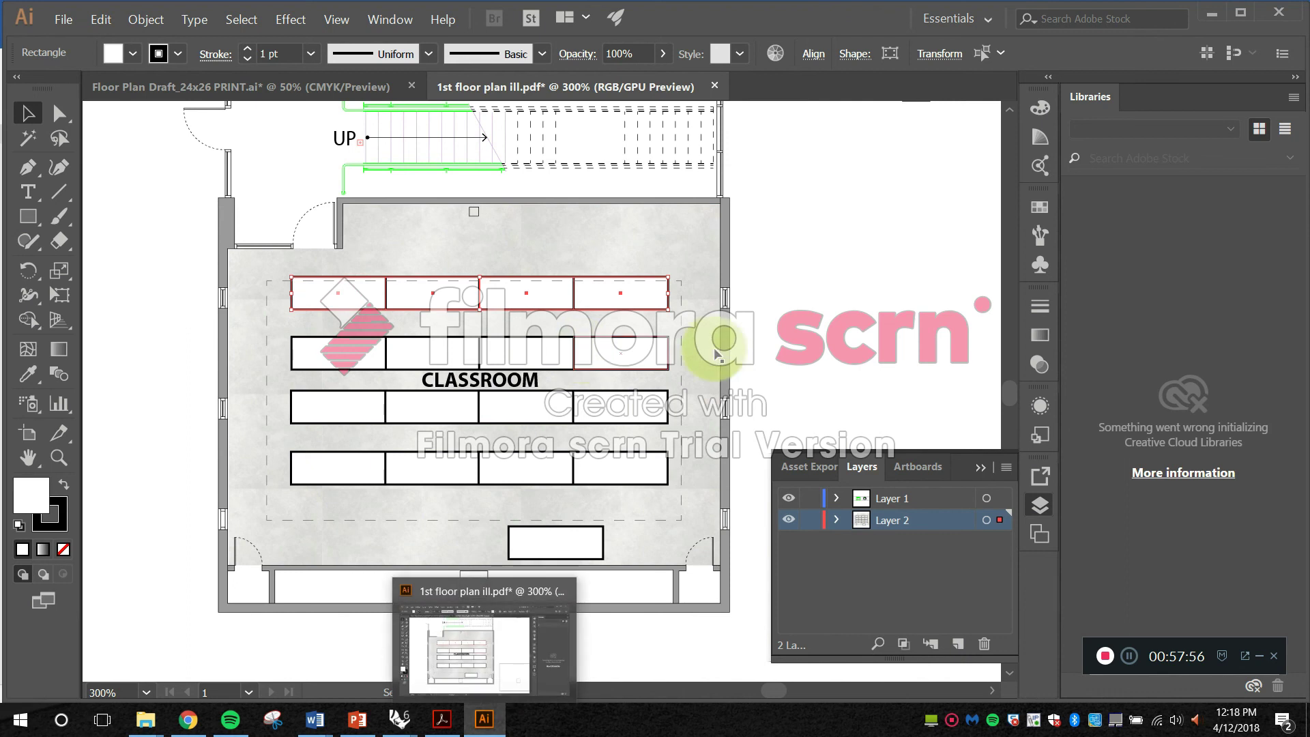
Step: Nudge the four tables of the lowest row slightly downward, away from the third row
click(648, 348)
shift+click(546, 348)
shift+click(451, 347)
shift+click(349, 351)
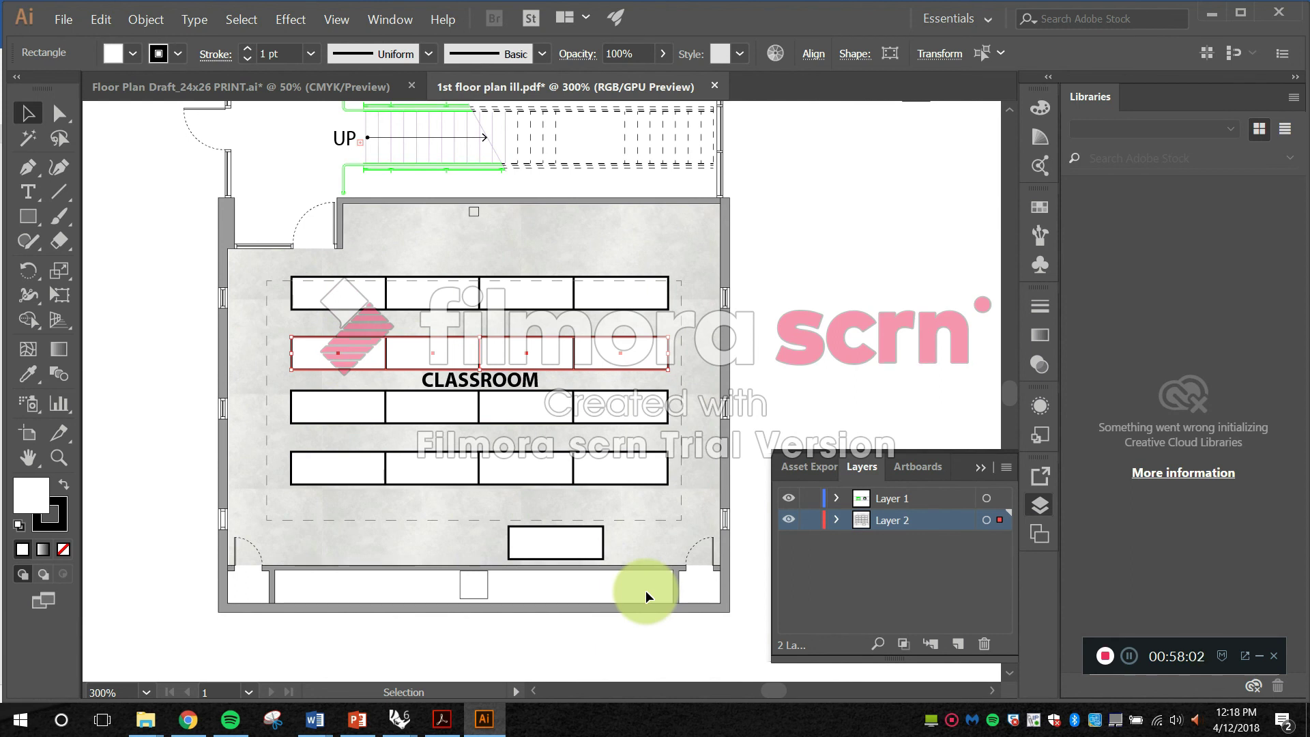
click(621, 464)
shift+click(536, 469)
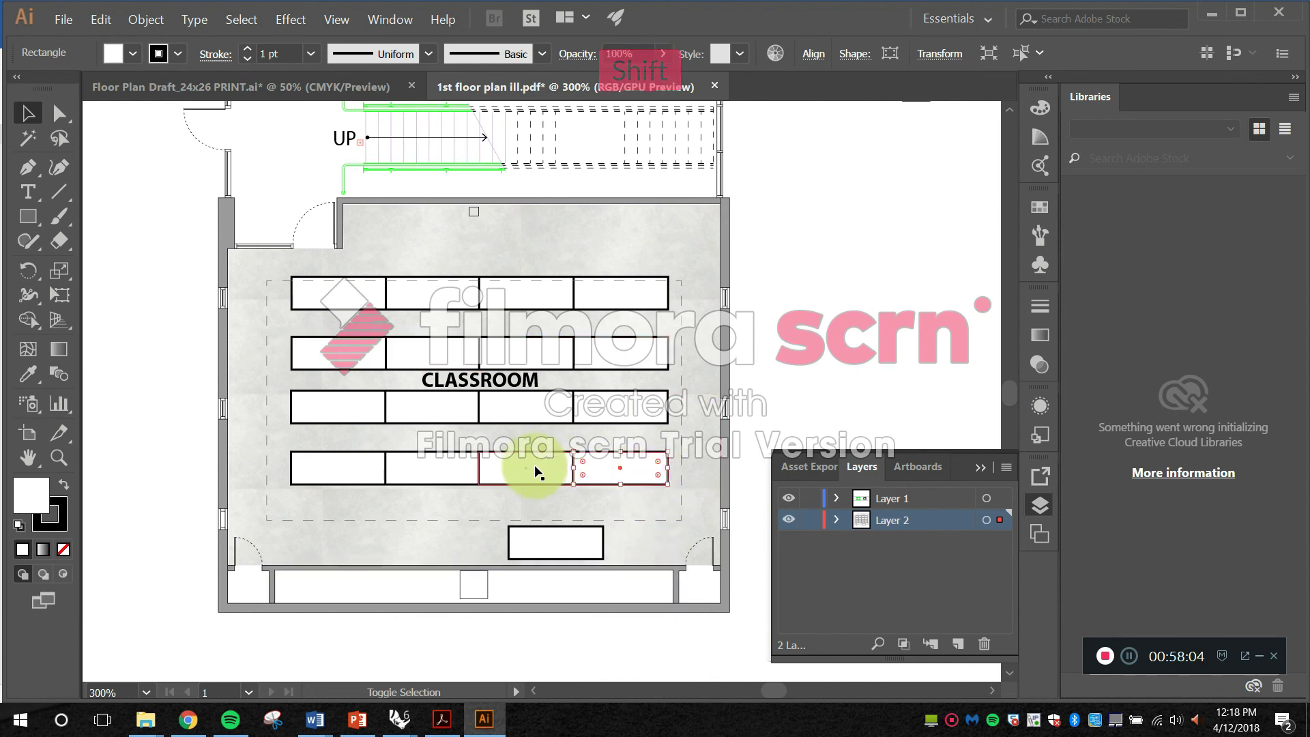
shift+click(458, 467)
shift+click(356, 468)
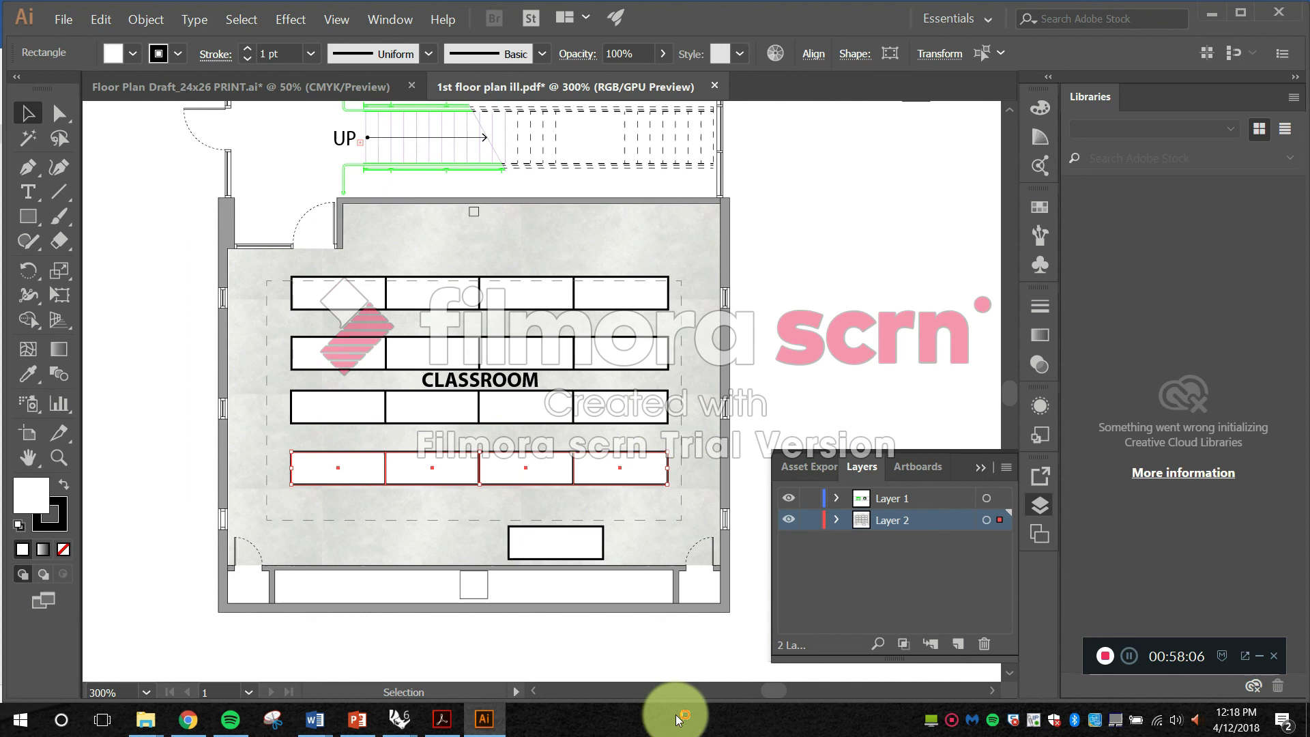
key(Down)
key(Down)
key(Down)
key(Down)
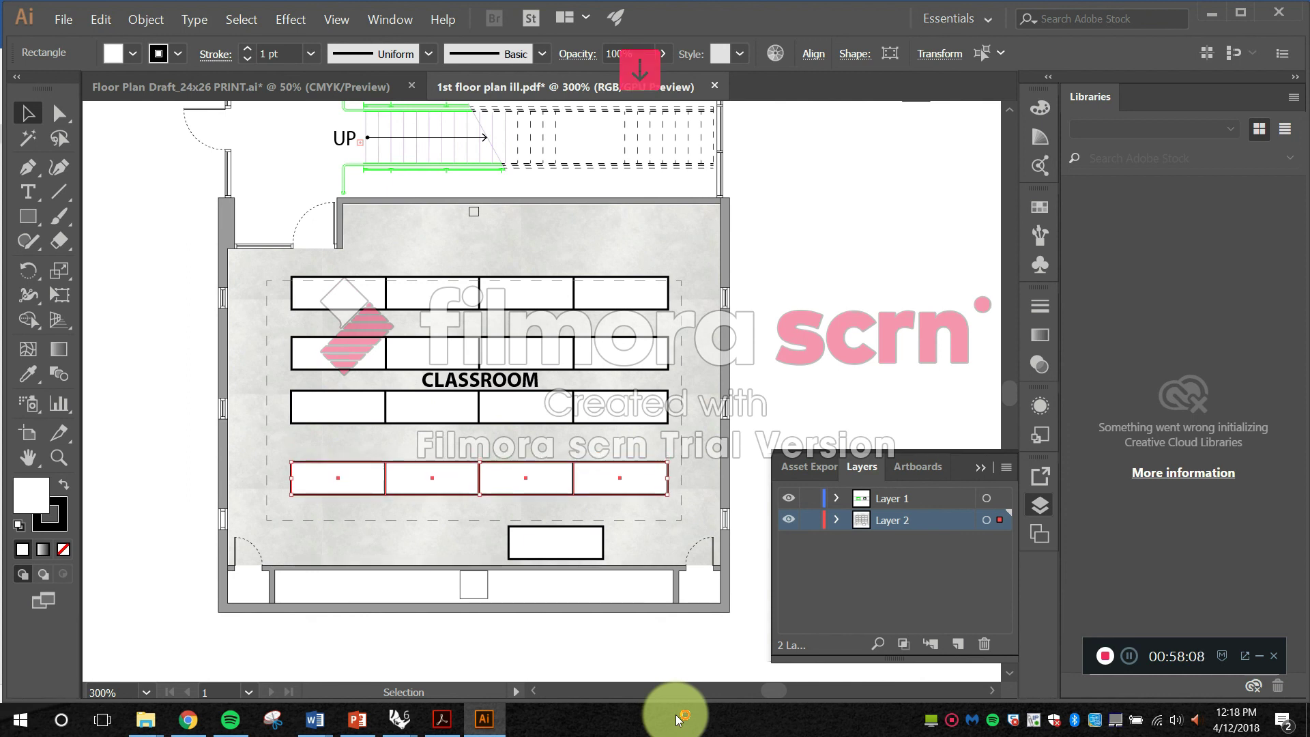
Step: Nudge the four tables of the third row downward to make more room for the CLASSROOM label
click(625, 403)
shift+click(550, 403)
shift+click(457, 408)
shift+click(351, 403)
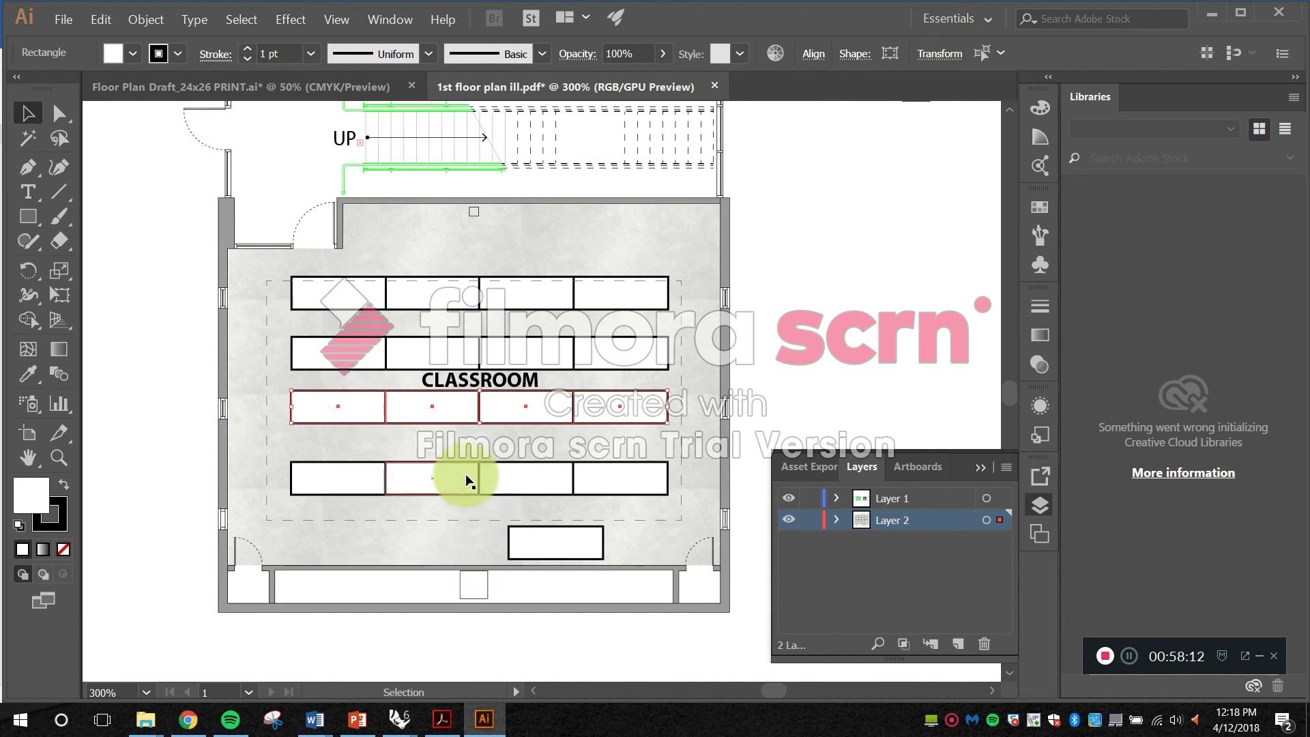
key(Down)
key(Down)
key(Down)
key(Down)
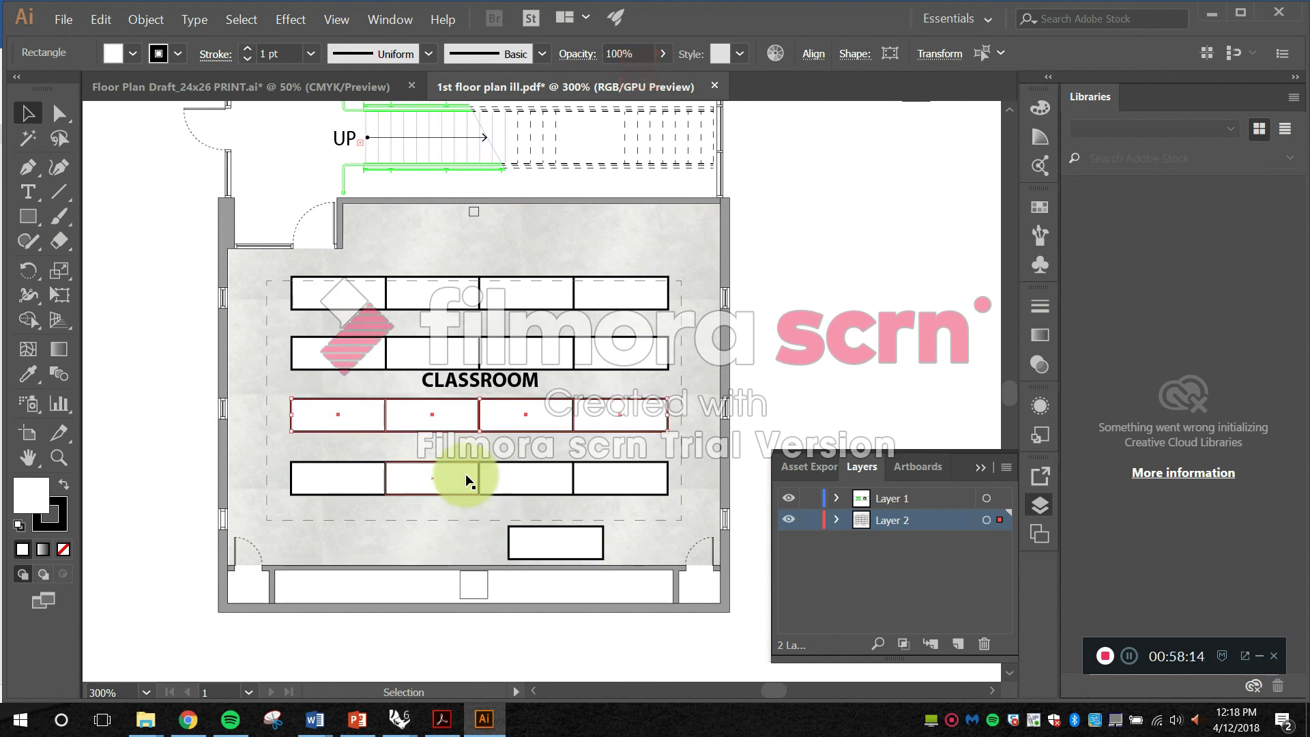
Step: Nudge the CLASSROOM label down to center it between the second and third table rows, then deselect it
click(524, 374)
key(Down)
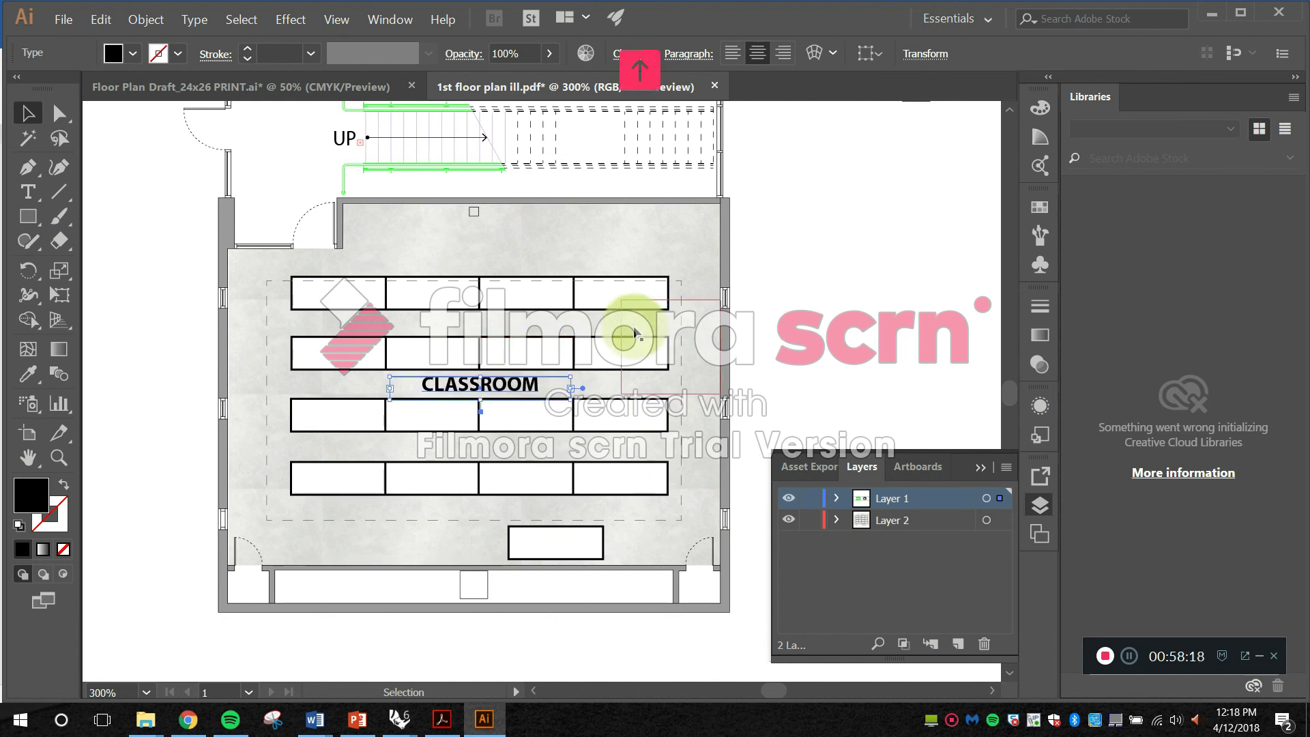
click(827, 339)
Step: Examine the classroom's lower wall, its corner doors and the narrow strip beneath the single table
key(ctrl+minus)
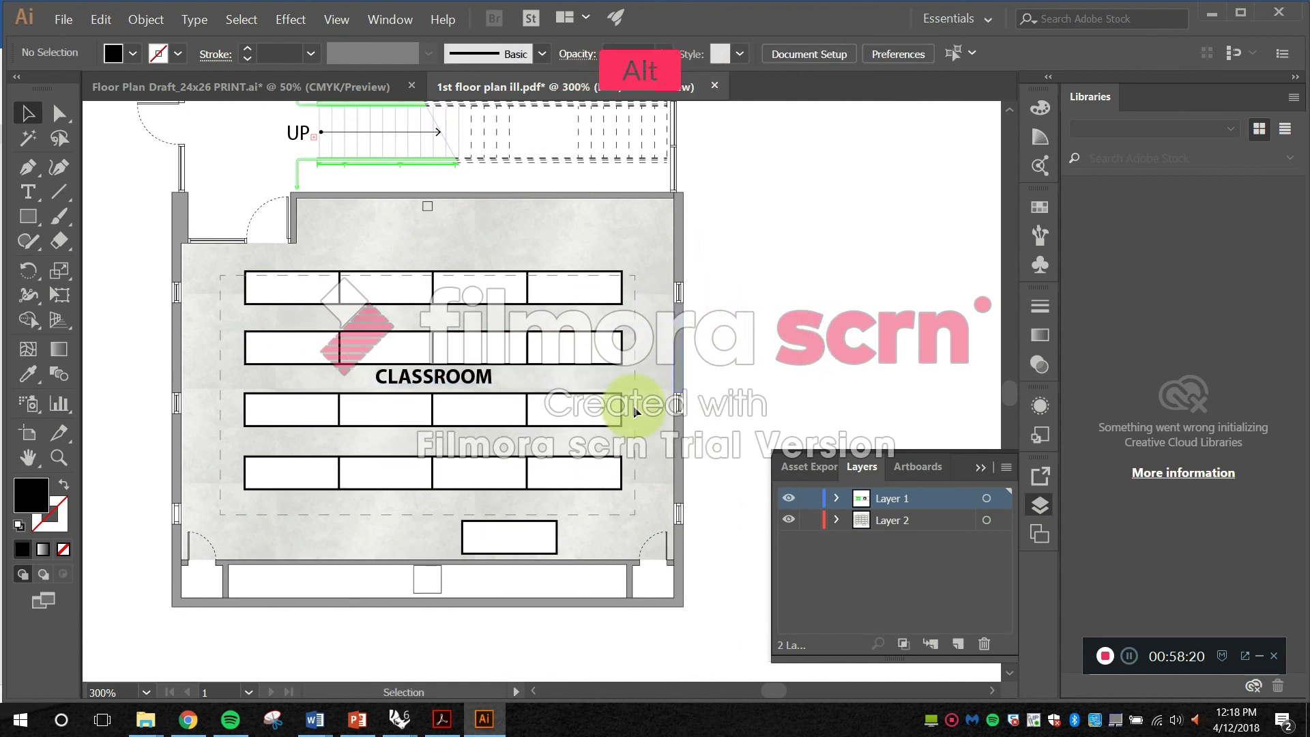
mouse_move(630, 357)
mouse_down()
mouse_move(599, 374)
mouse_move(653, 358)
mouse_up()
scroll(615, 375, up, 1)
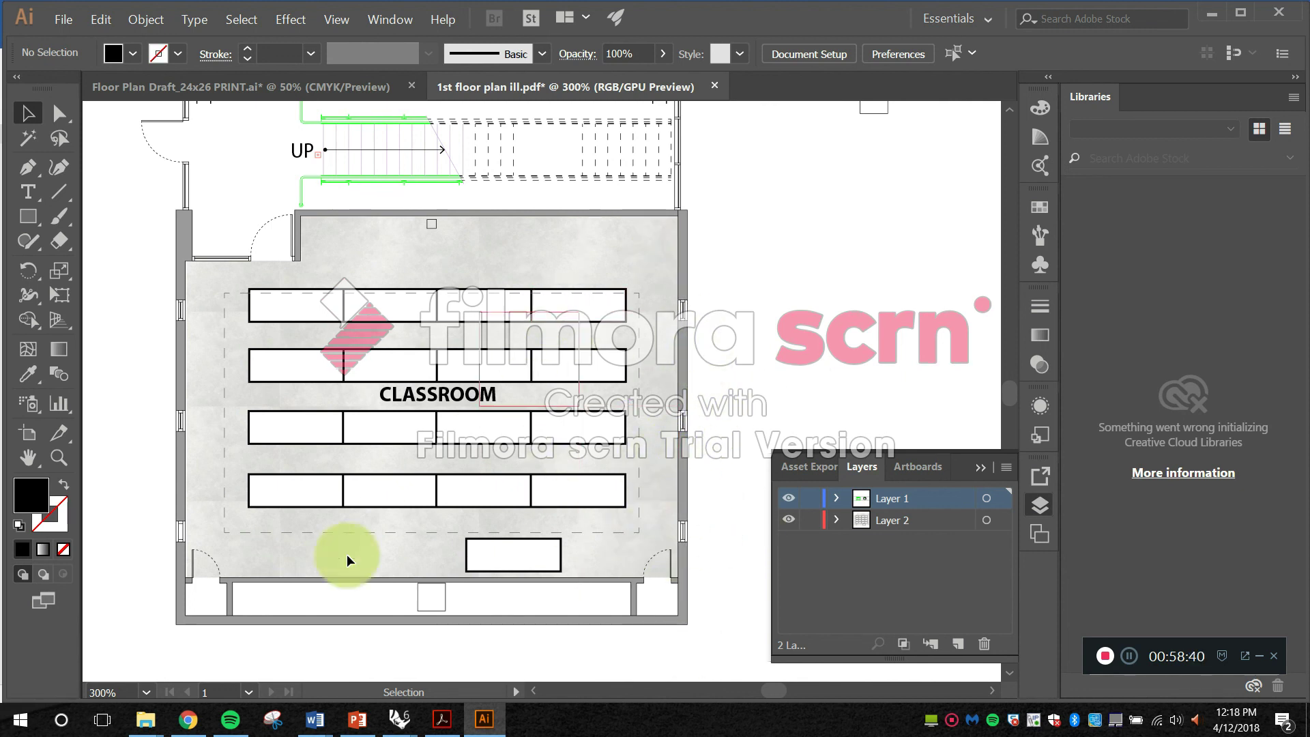
scroll(380, 382, down, 3)
scroll(366, 542, up, 2)
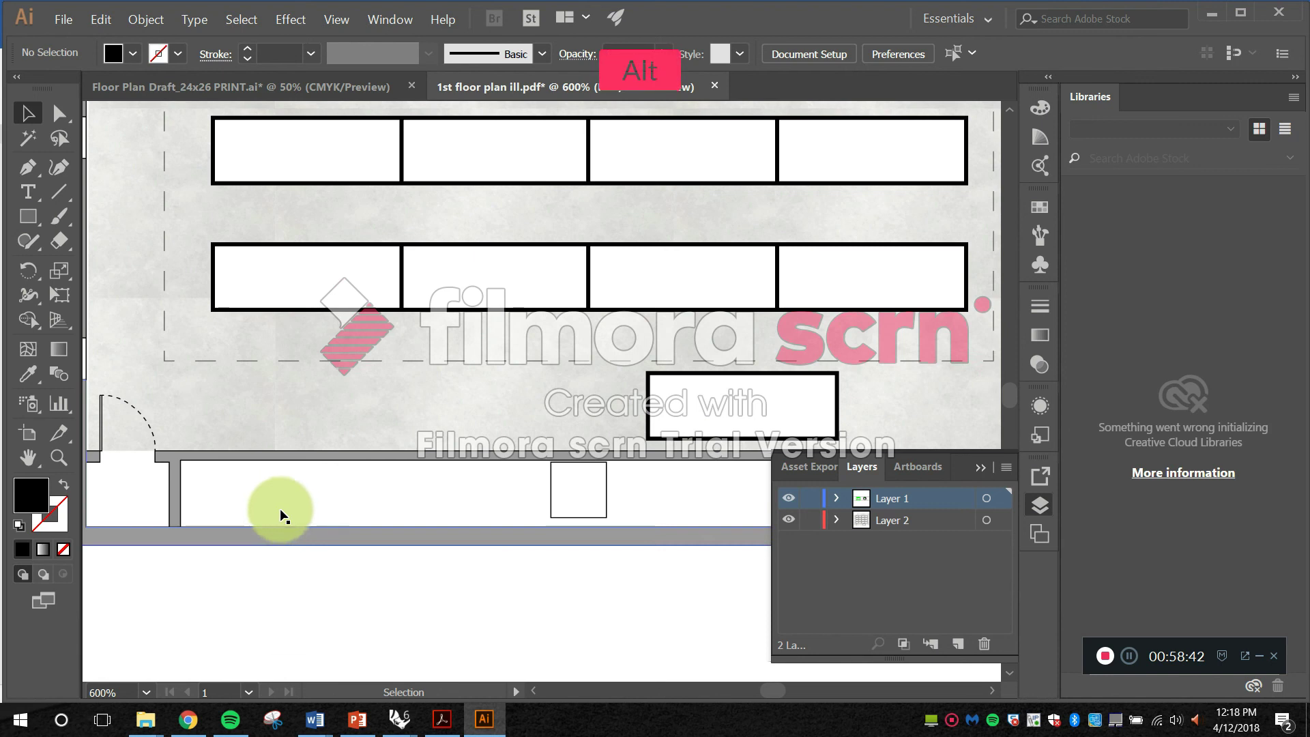
scroll(281, 519, down, 1)
key(space)
drag(752, 481, 712, 472)
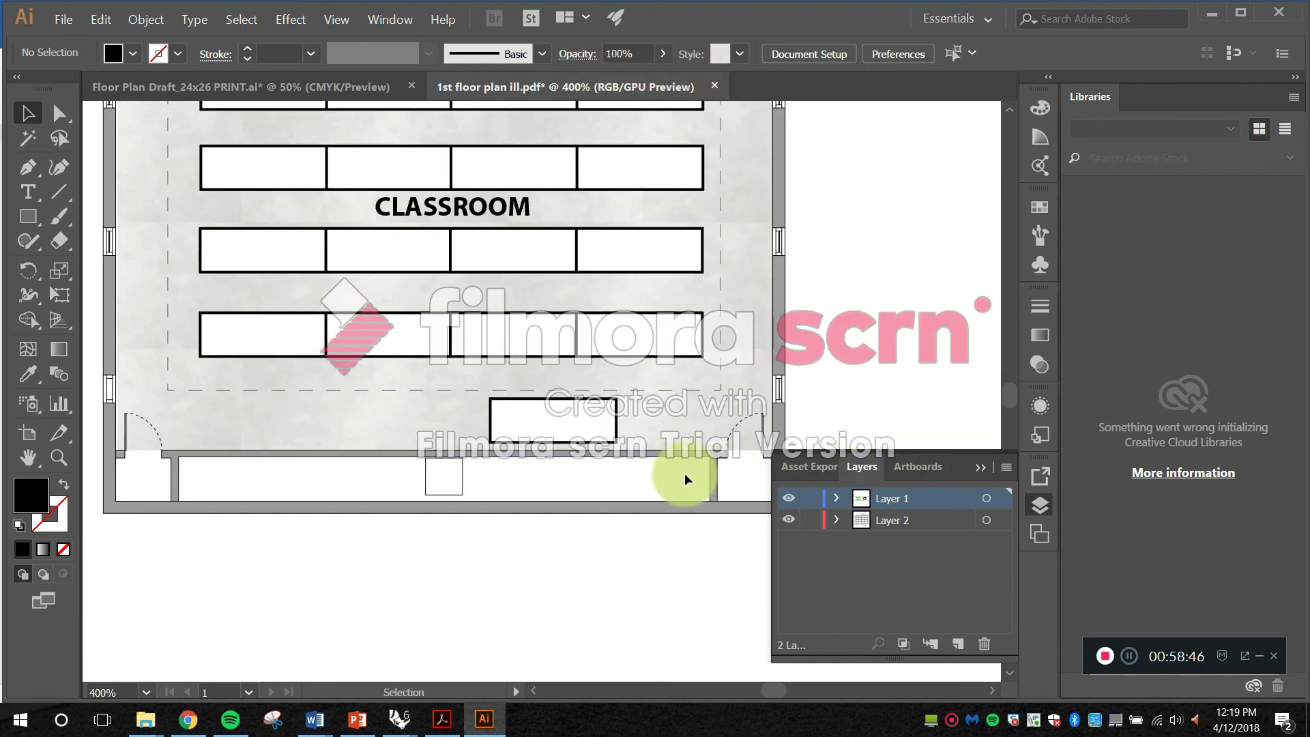
Step: Place a copy of the stair's UP label in the open area between the outer door and the stair
key(space)
drag(550, 293, 524, 436)
scroll(585, 359, down, 1)
key(space)
key(space)
drag(556, 309, 558, 358)
click(357, 203)
key(alt)
drag(357, 201, 302, 198)
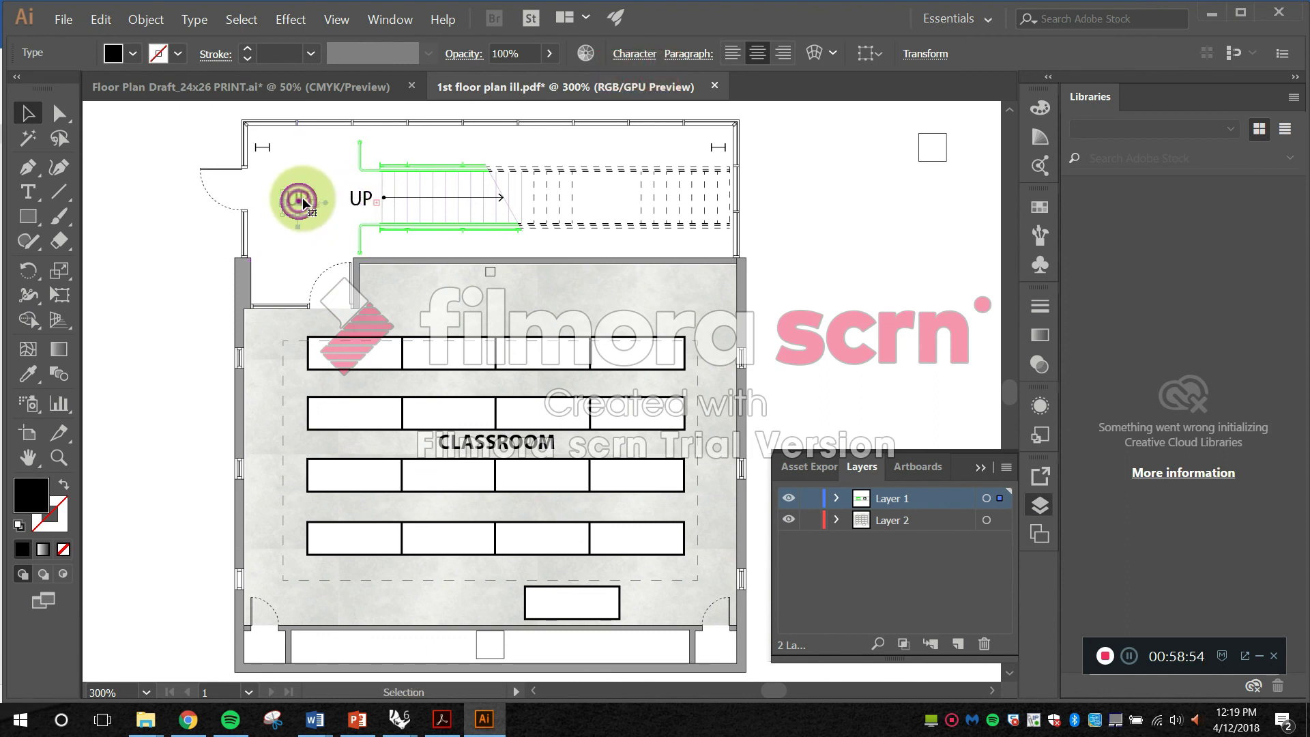
Step: Change the new label's text to ENTRY and widen its text frame to fit the word
double_click(306, 200)
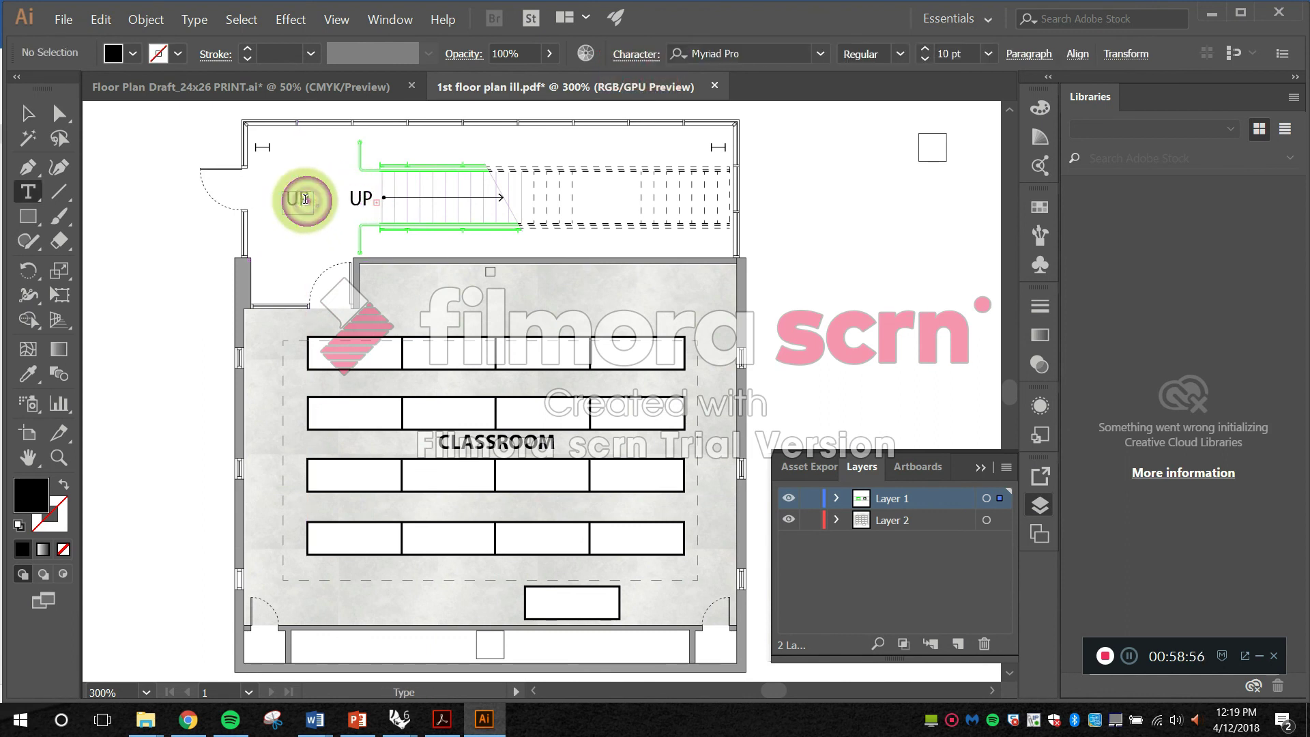
text(E)
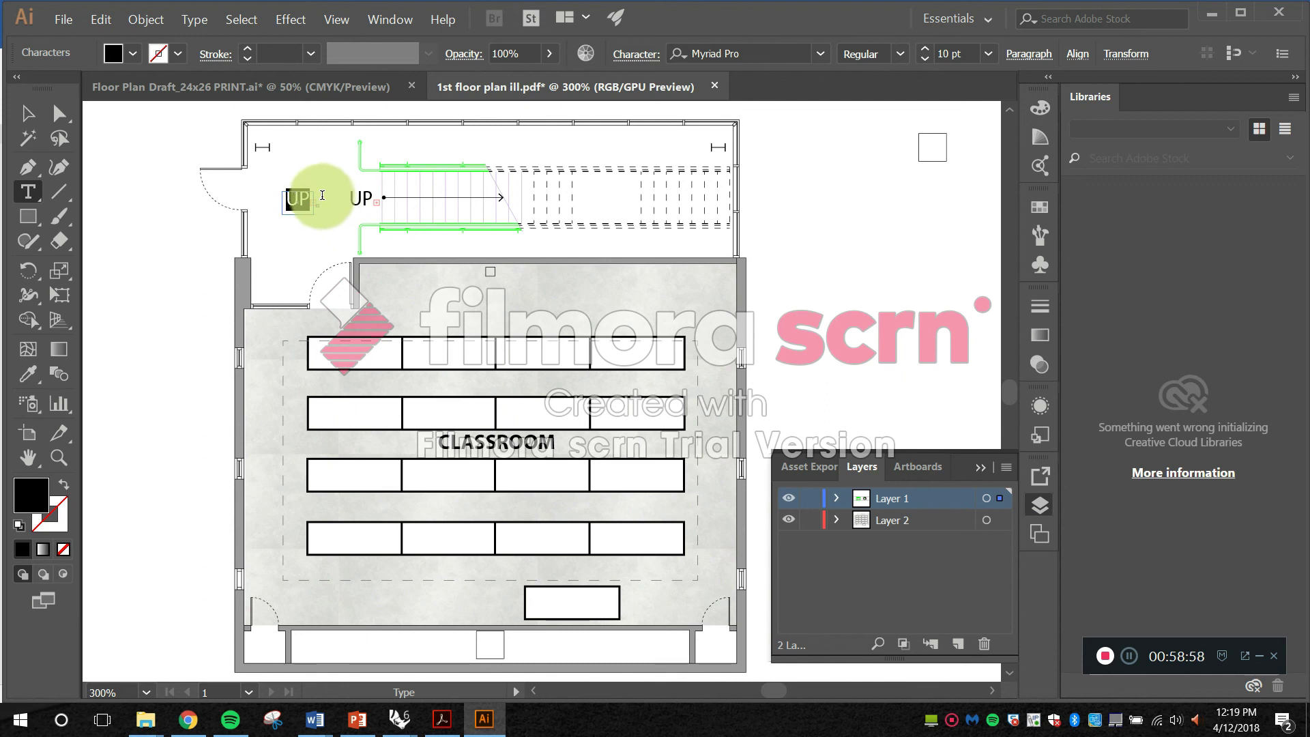
text(N)
key(Escape)
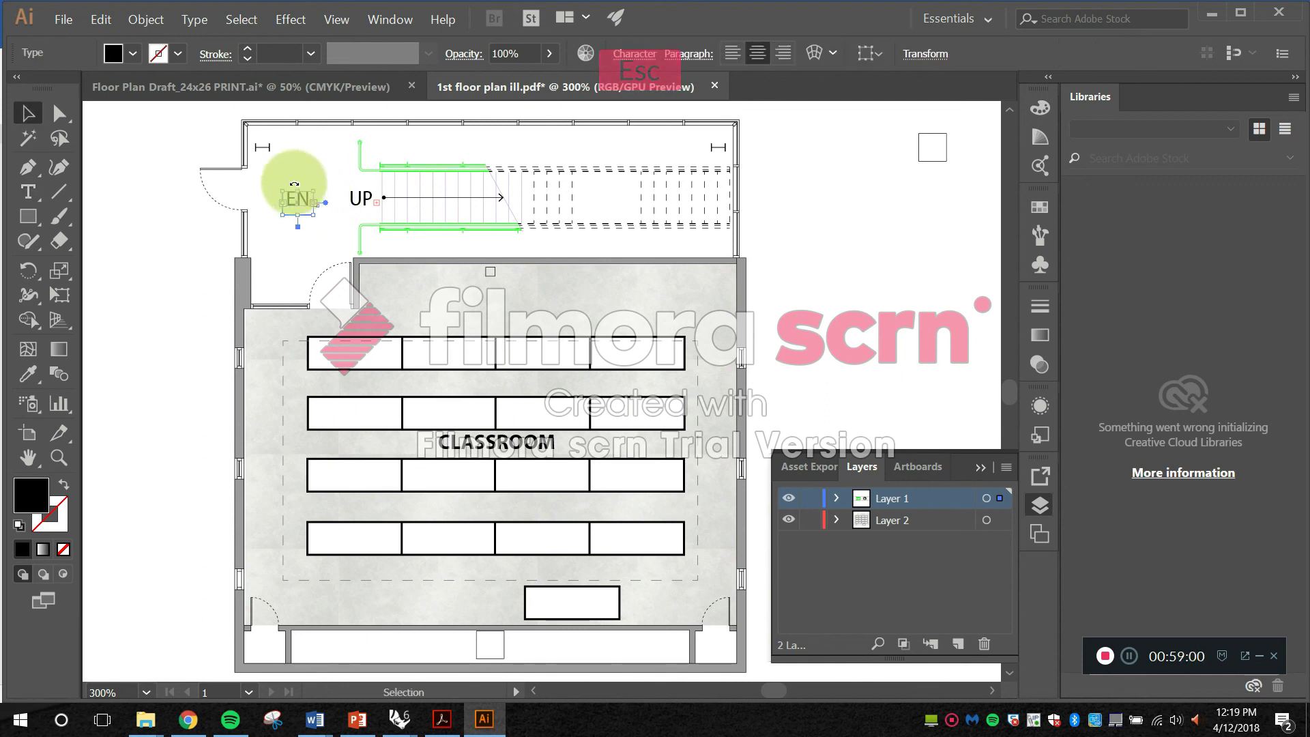
mouse_move(282, 202)
mouse_down()
mouse_move(253, 200)
mouse_move(268, 202)
mouse_up()
click(313, 196)
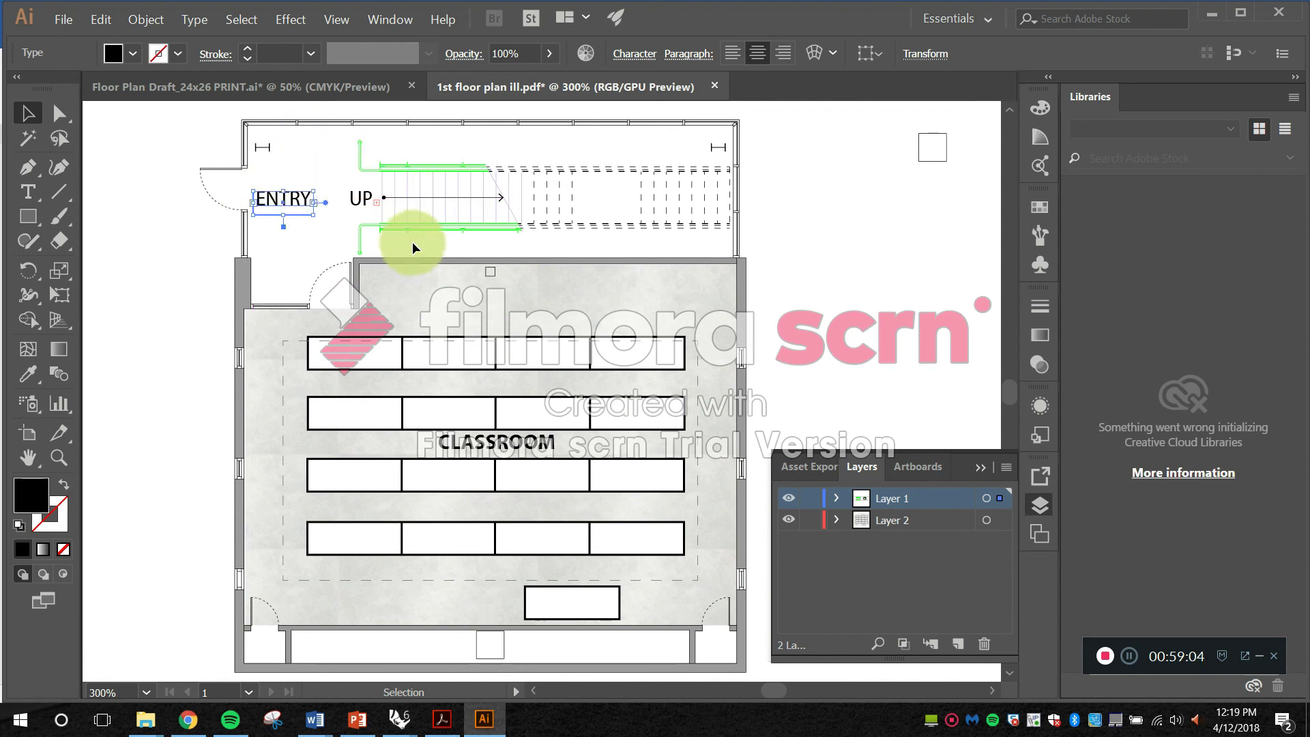
Step: Match the ENTRY and UP labels to the bold text style of the CLASSROOM label with the Eyedropper tool
click(433, 328)
shift+click(380, 203)
shift+click(355, 199)
shift+click(360, 200)
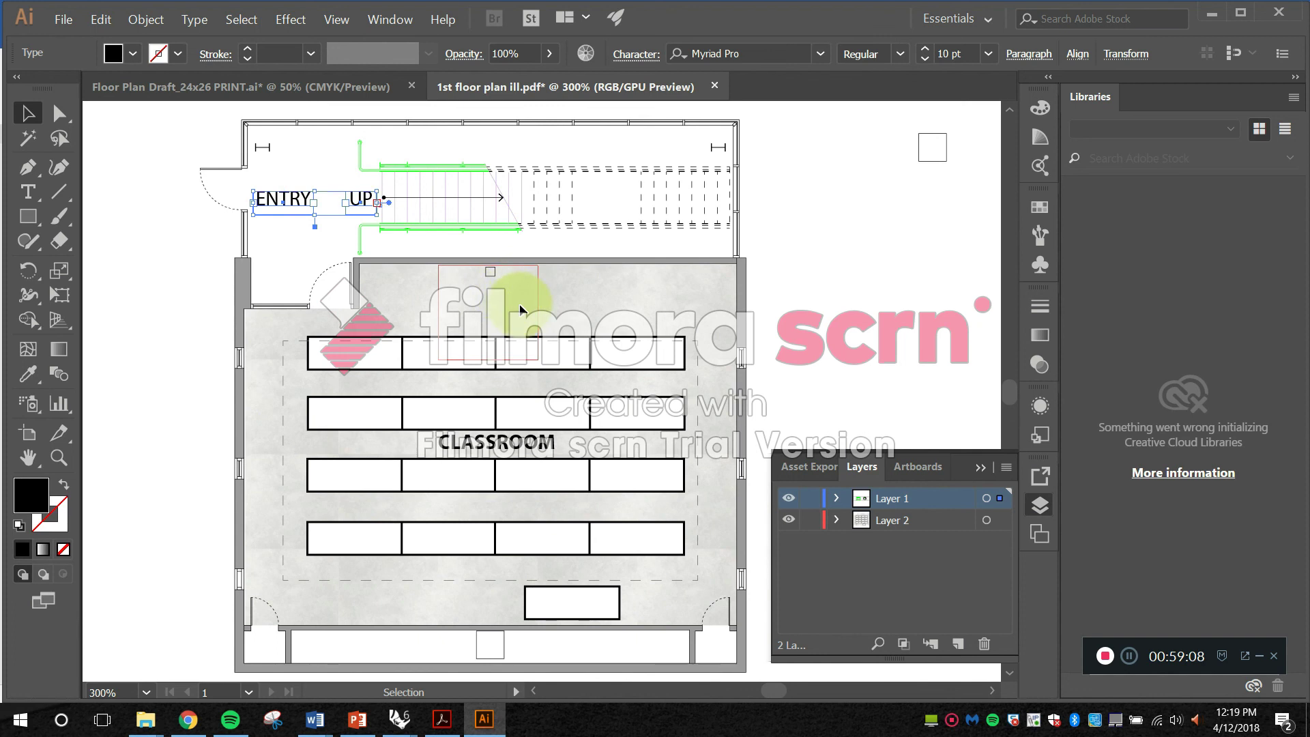
key(i)
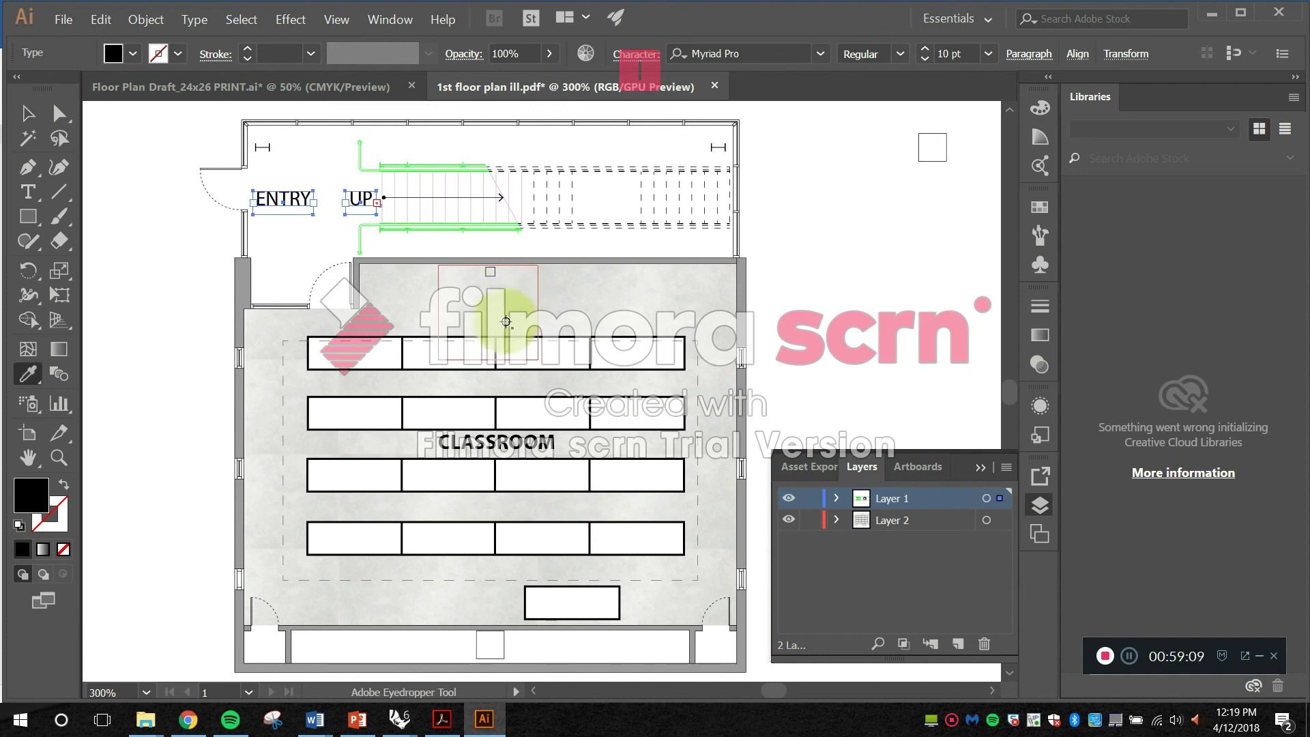
click(505, 447)
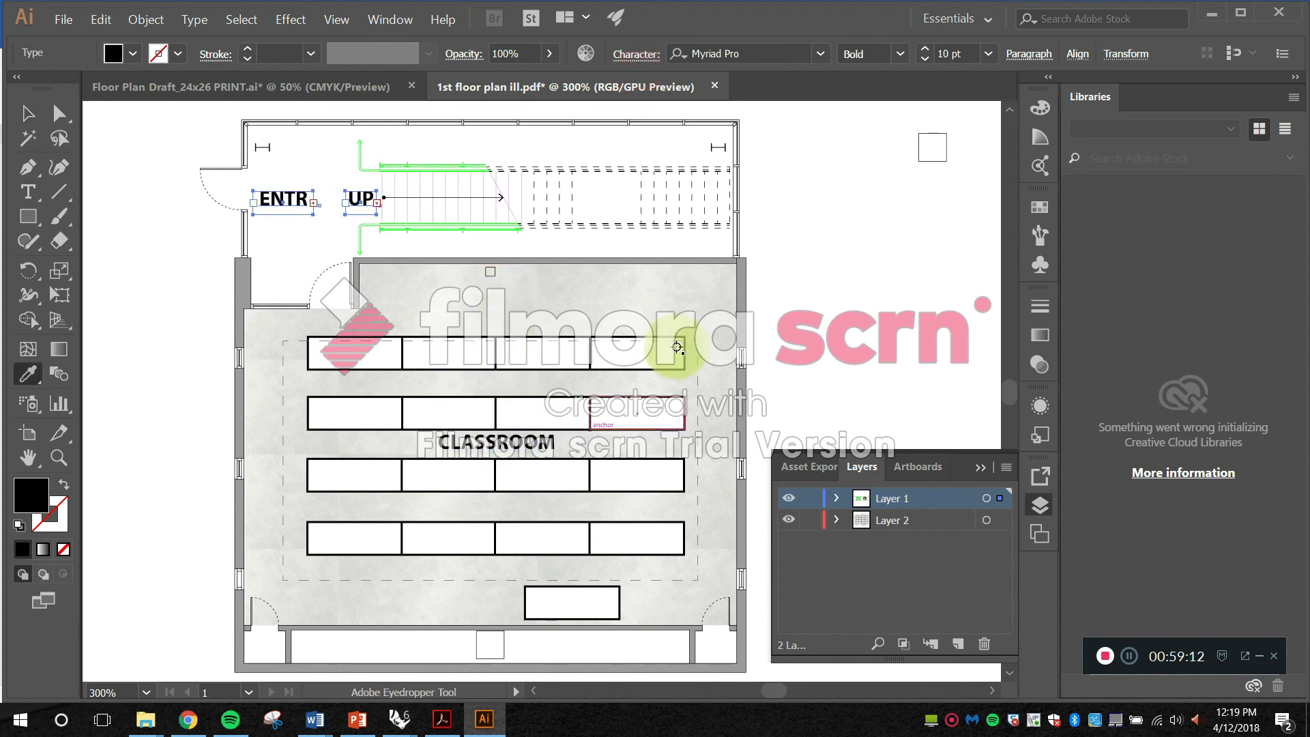
Step: Enlarge the ENTRY label's text frame to fit the bold word and shift the label slightly above the UP label
key(Escape)
key(v)
click(294, 247)
click(306, 198)
mouse_move(313, 202)
mouse_down()
mouse_move(330, 202)
mouse_move(311, 186)
mouse_up()
click(309, 241)
click(328, 223)
click(307, 198)
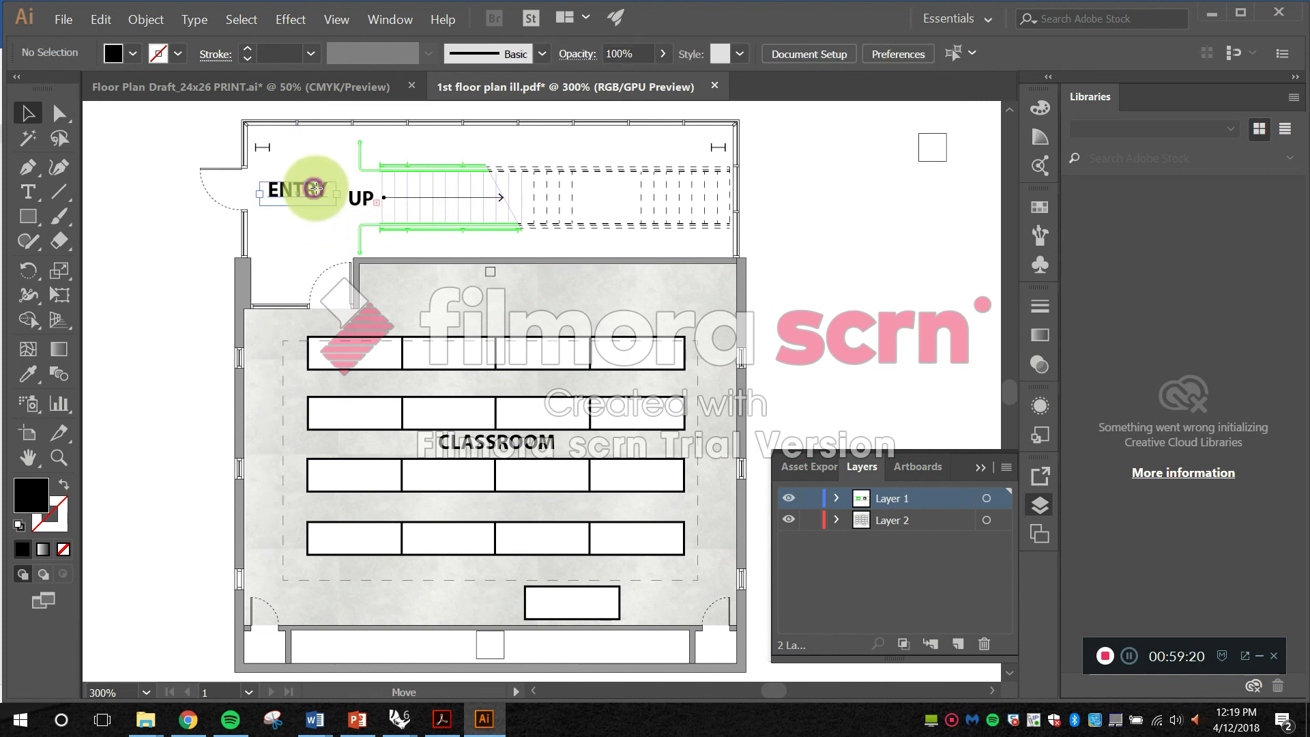
click(313, 222)
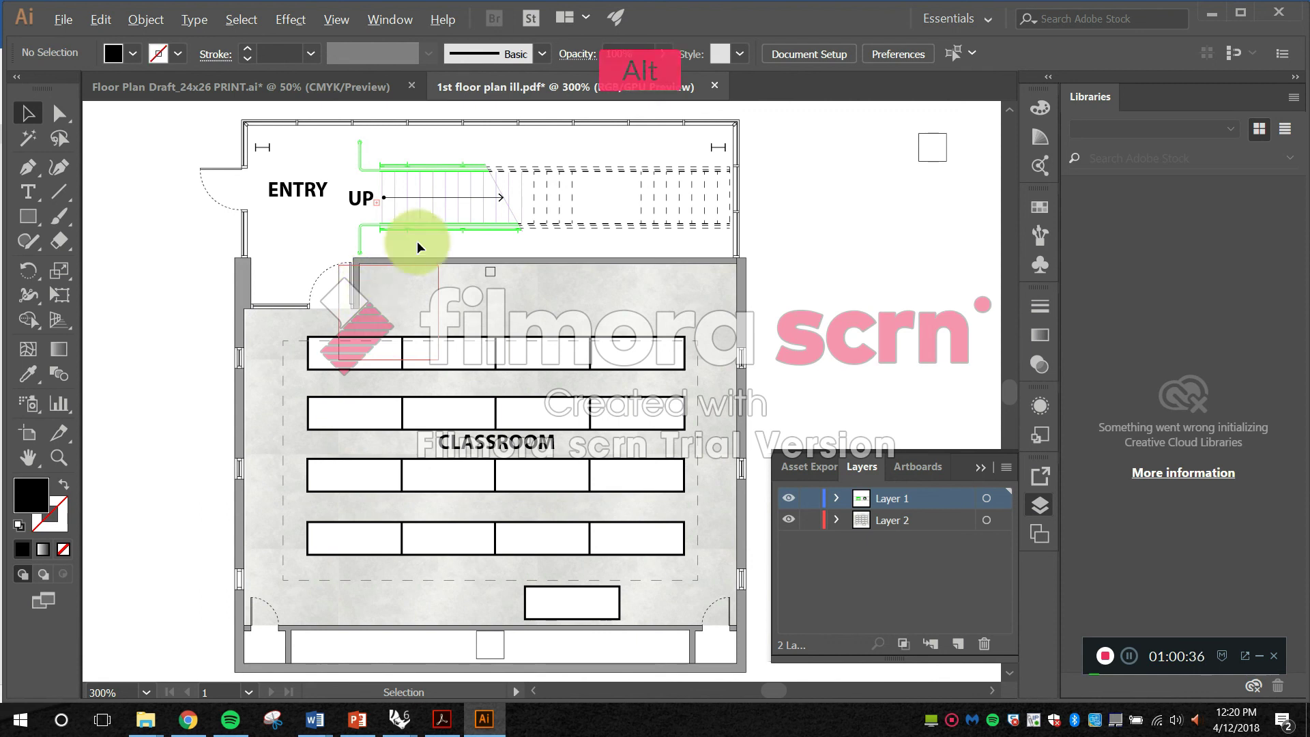
Step: Look over the floor plans in the Floor Plan Draft_24x26 PRINT document and return to the 1st floor plan illustration
alt+scroll(614, 293, down, 2)
alt+scroll(580, 351, up, 1)
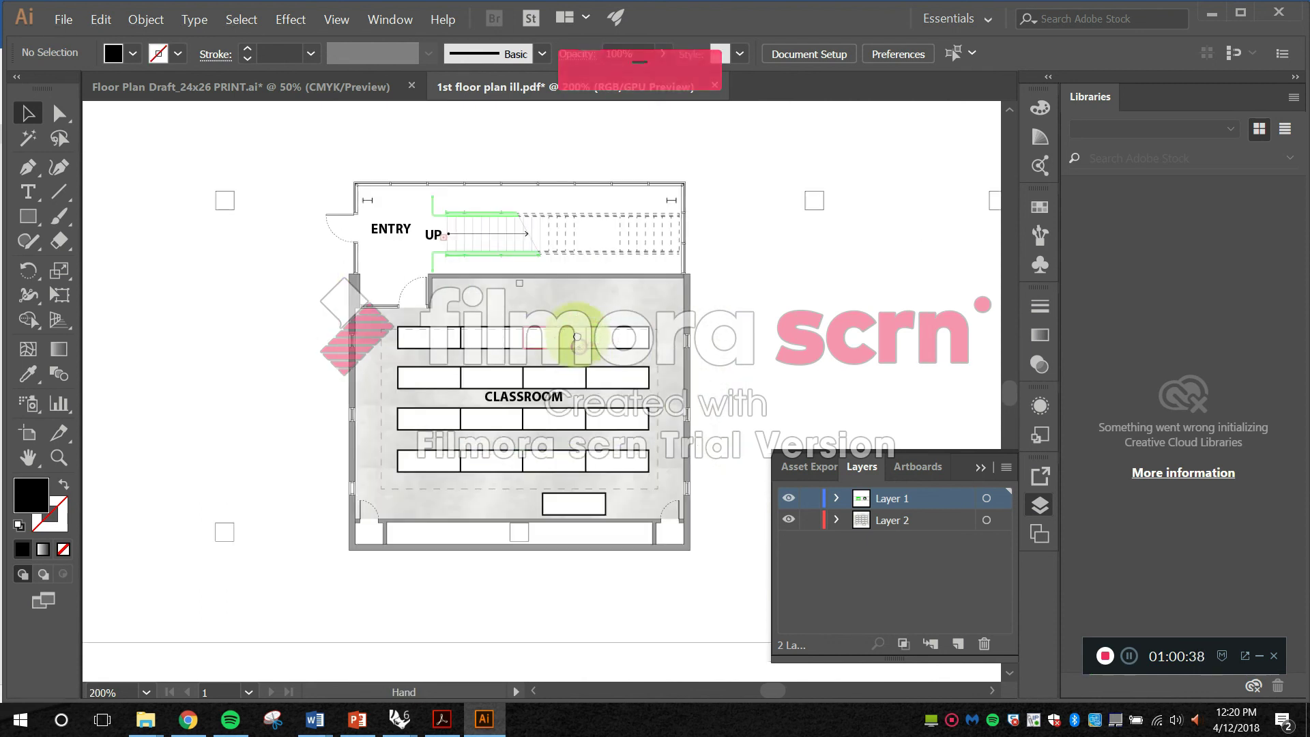
alt+scroll(580, 352, up, 2)
click(294, 86)
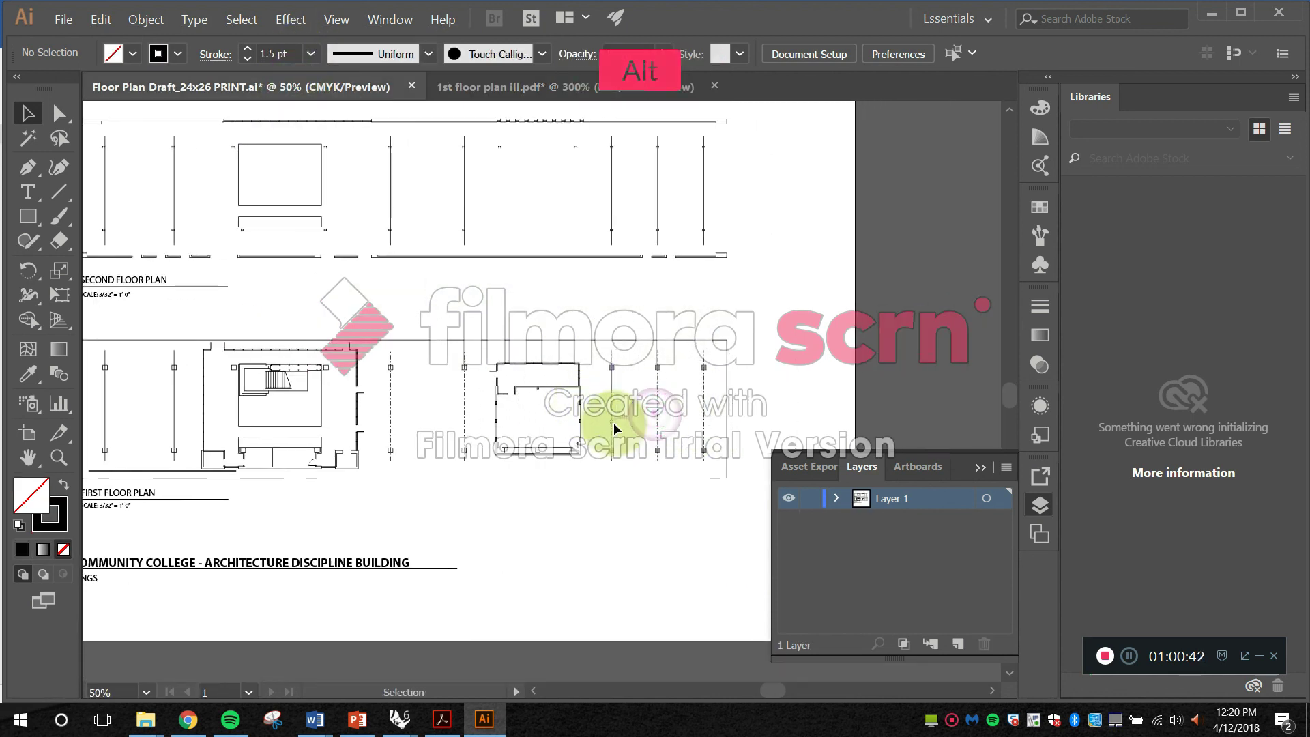
alt+scroll(614, 409, up, 2)
alt+scroll(580, 351, down, 2)
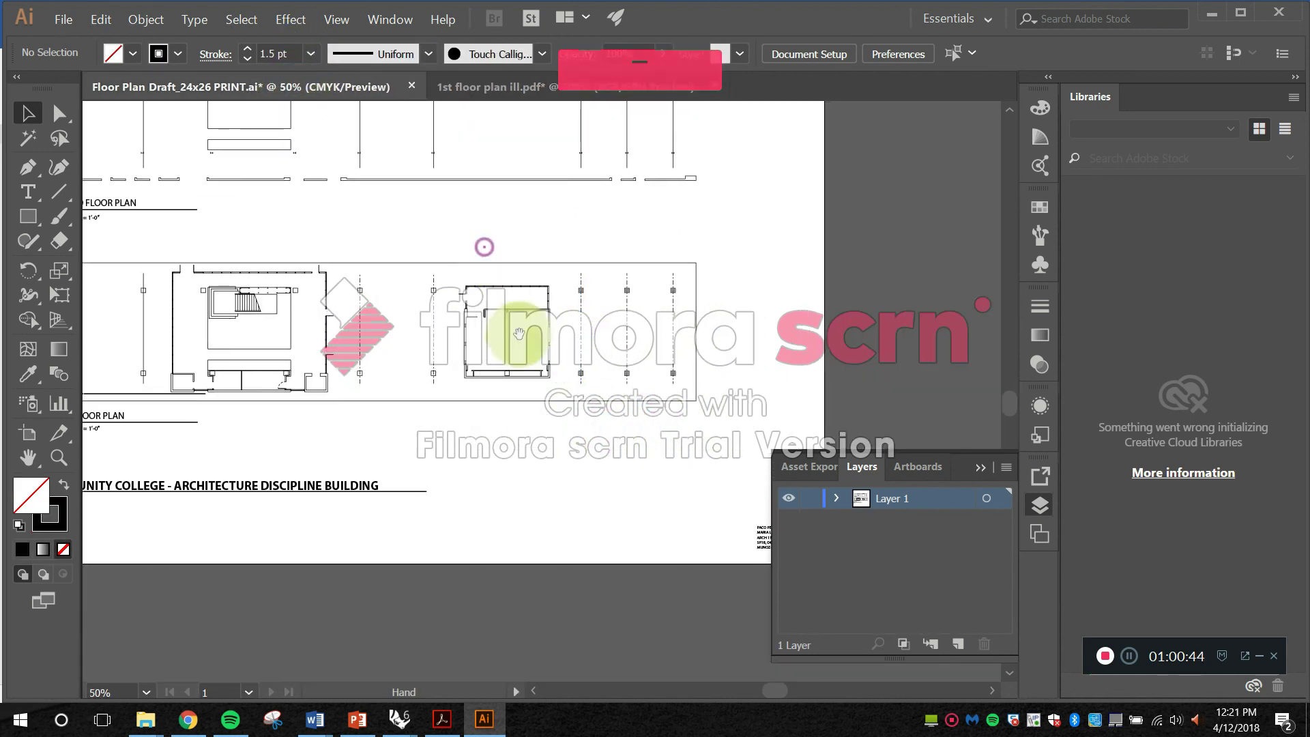
scroll(579, 360, up, 3)
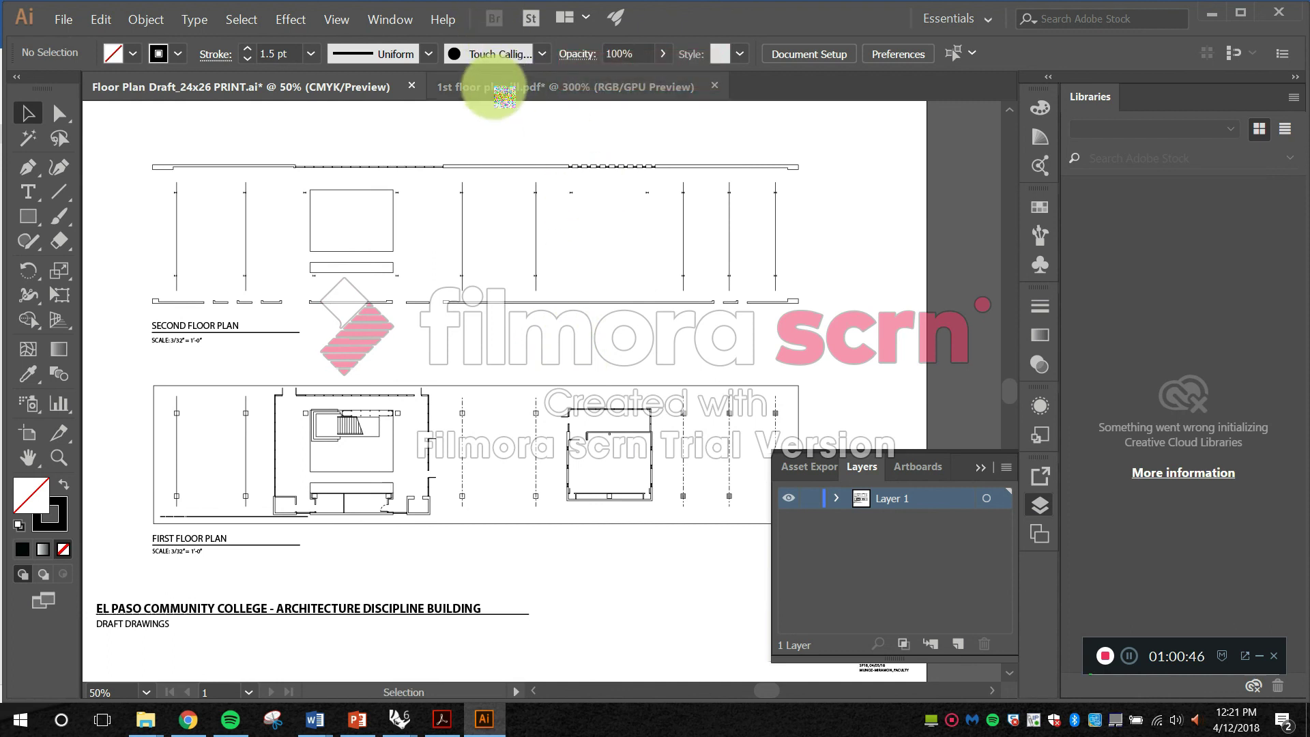
click(533, 87)
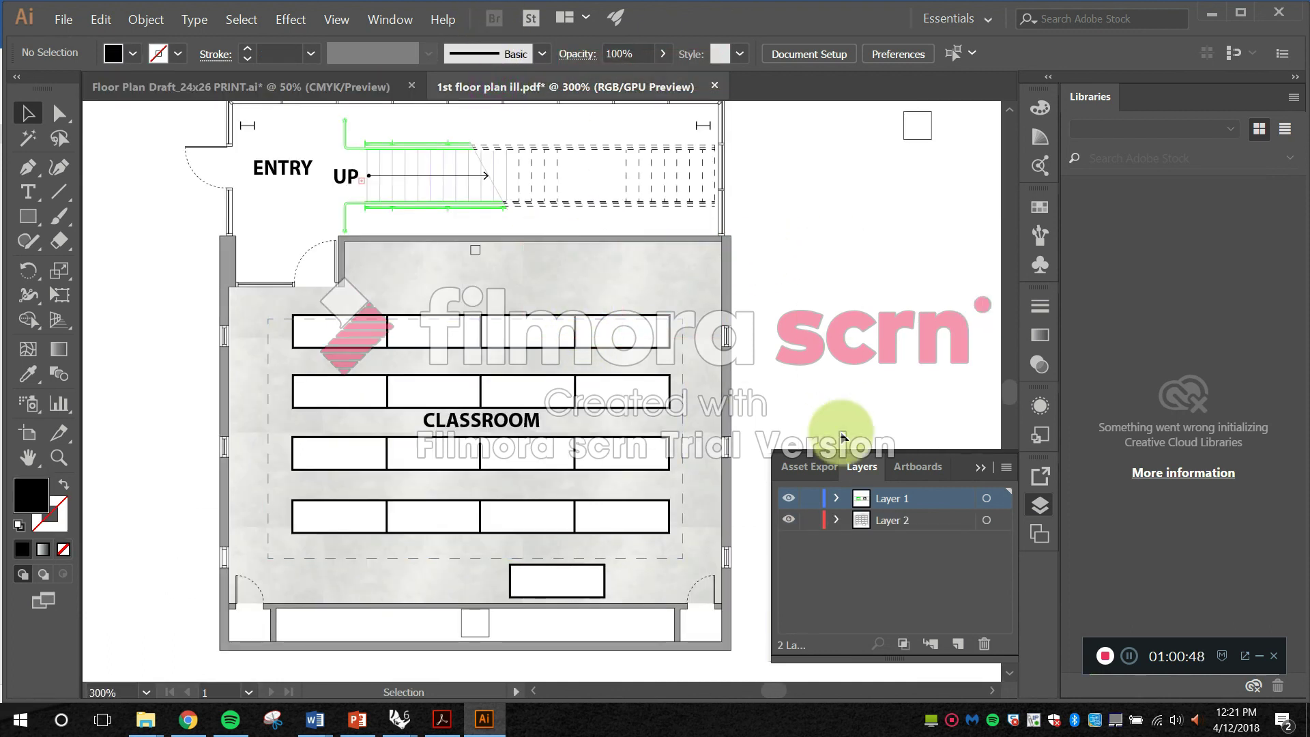